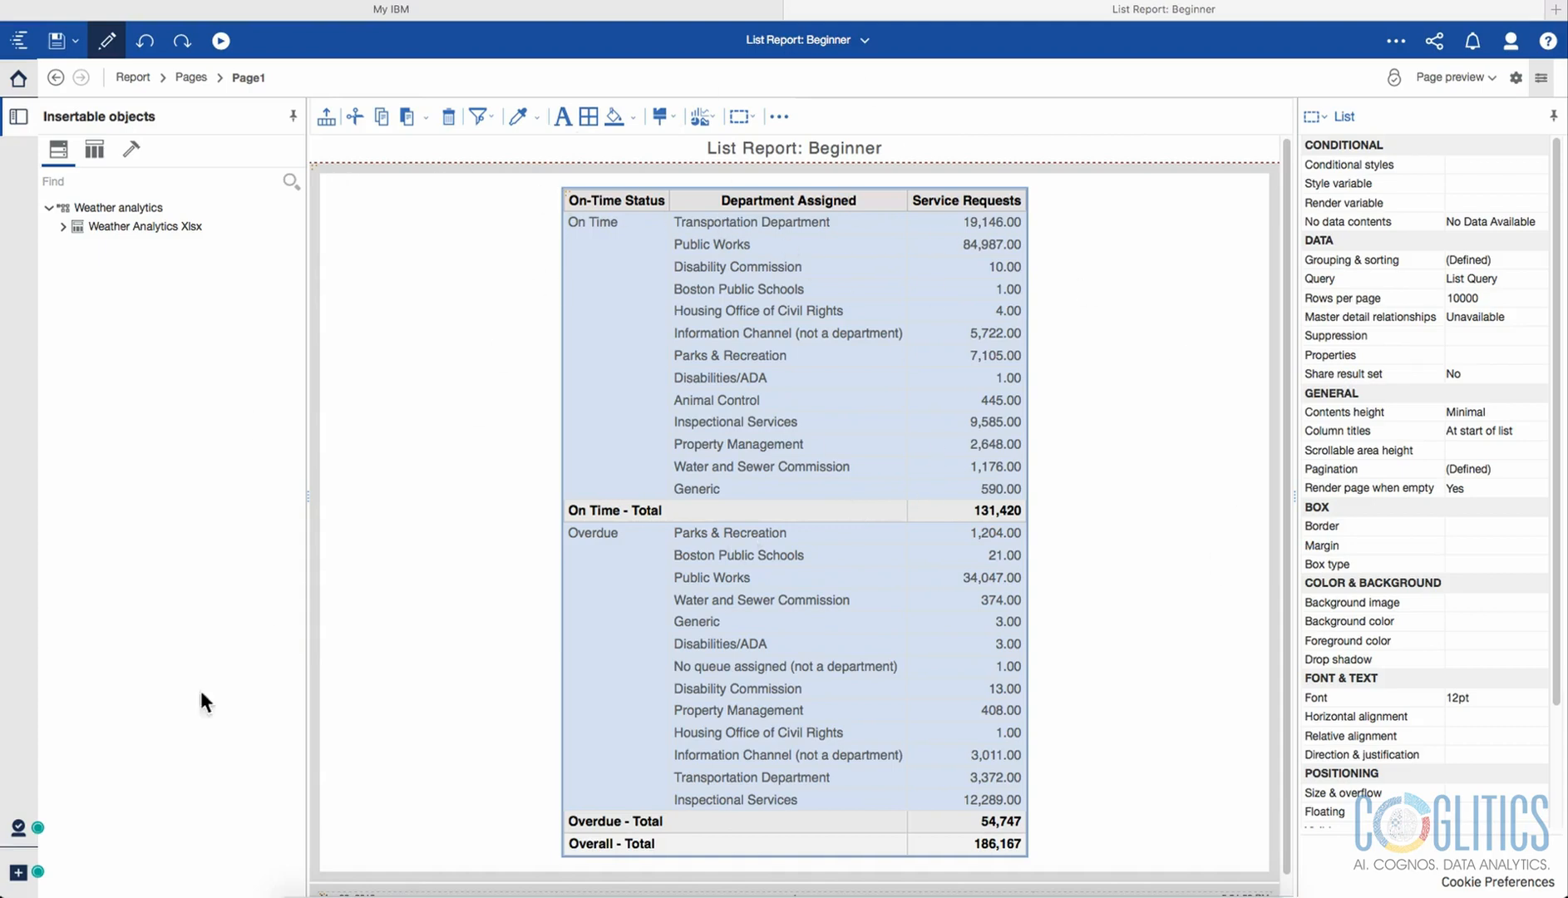
{"action": "left_click", "coordinate": [18, 871]}
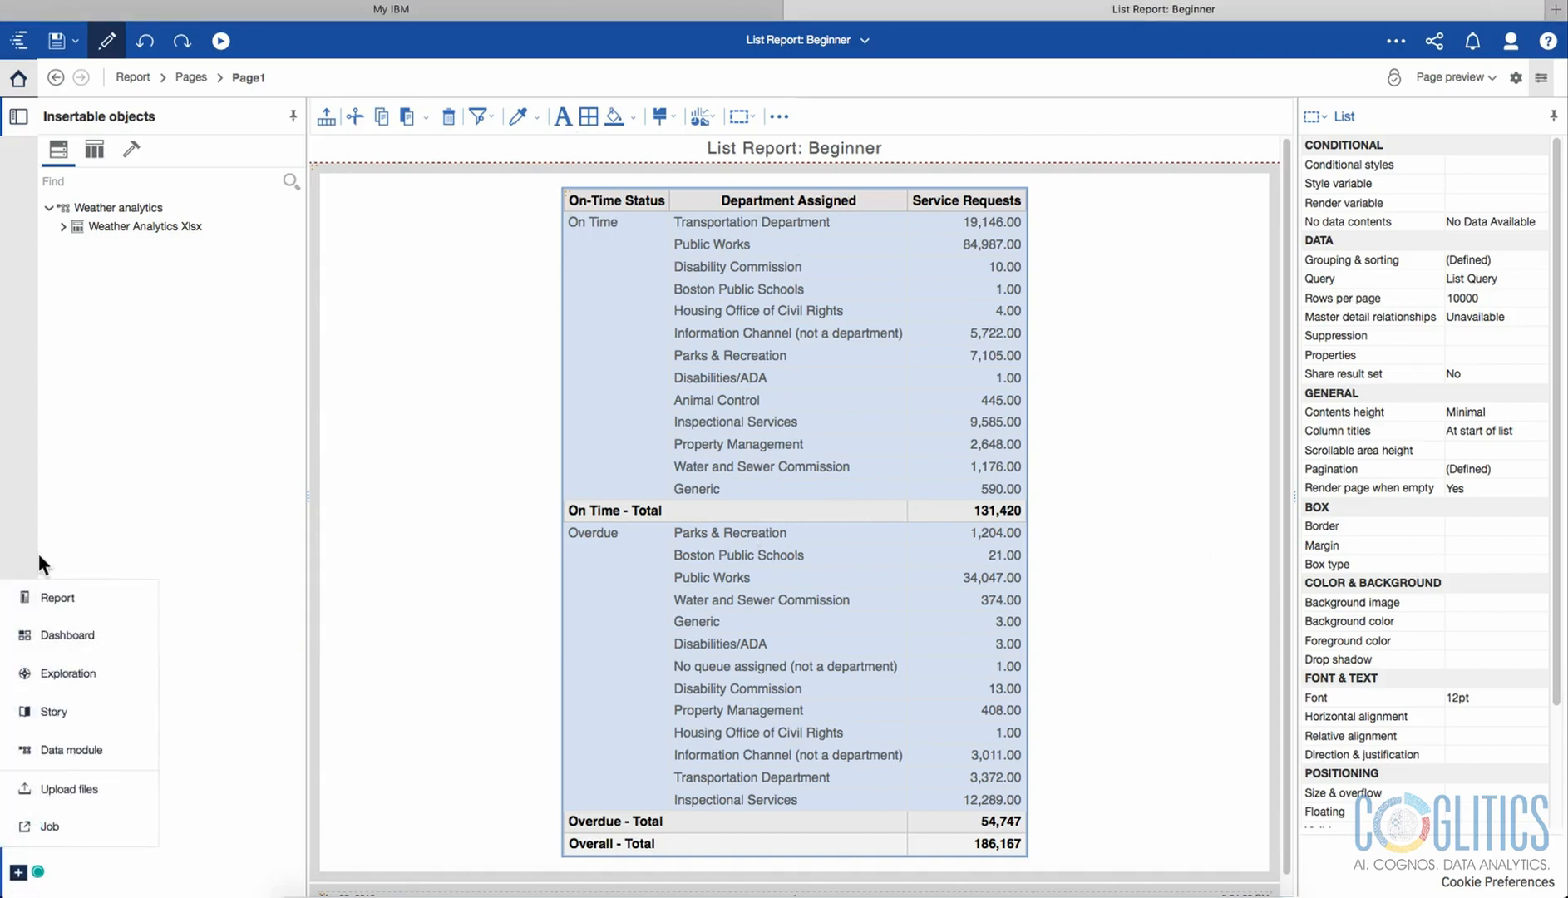
{"action": "left_click", "coordinate": [400, 444]}
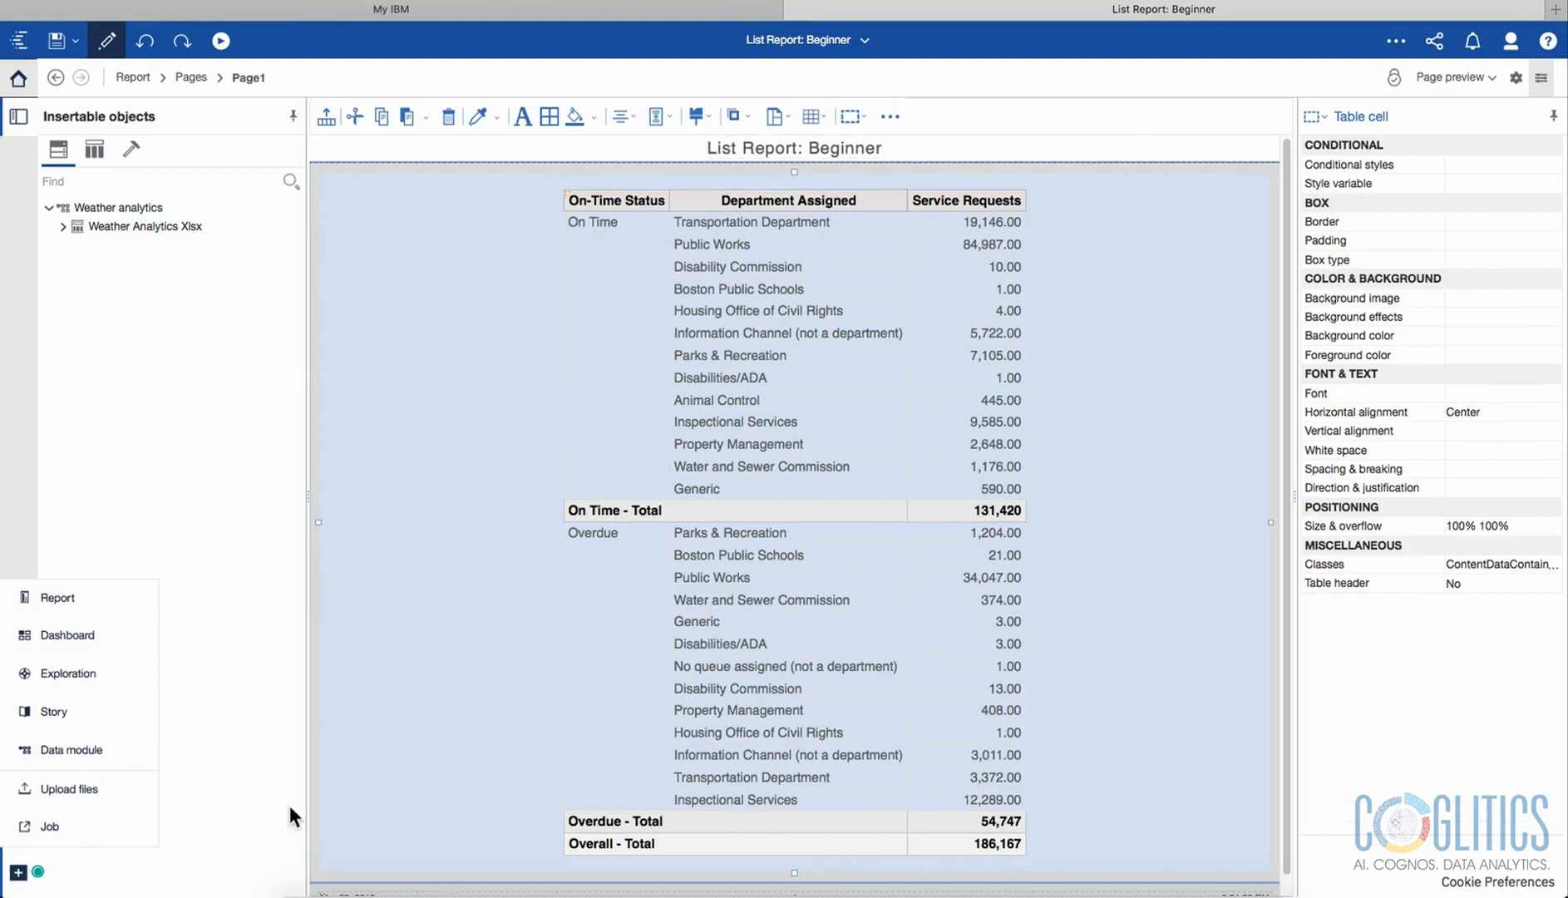
{"action": "left_click", "coordinate": [38, 873]}
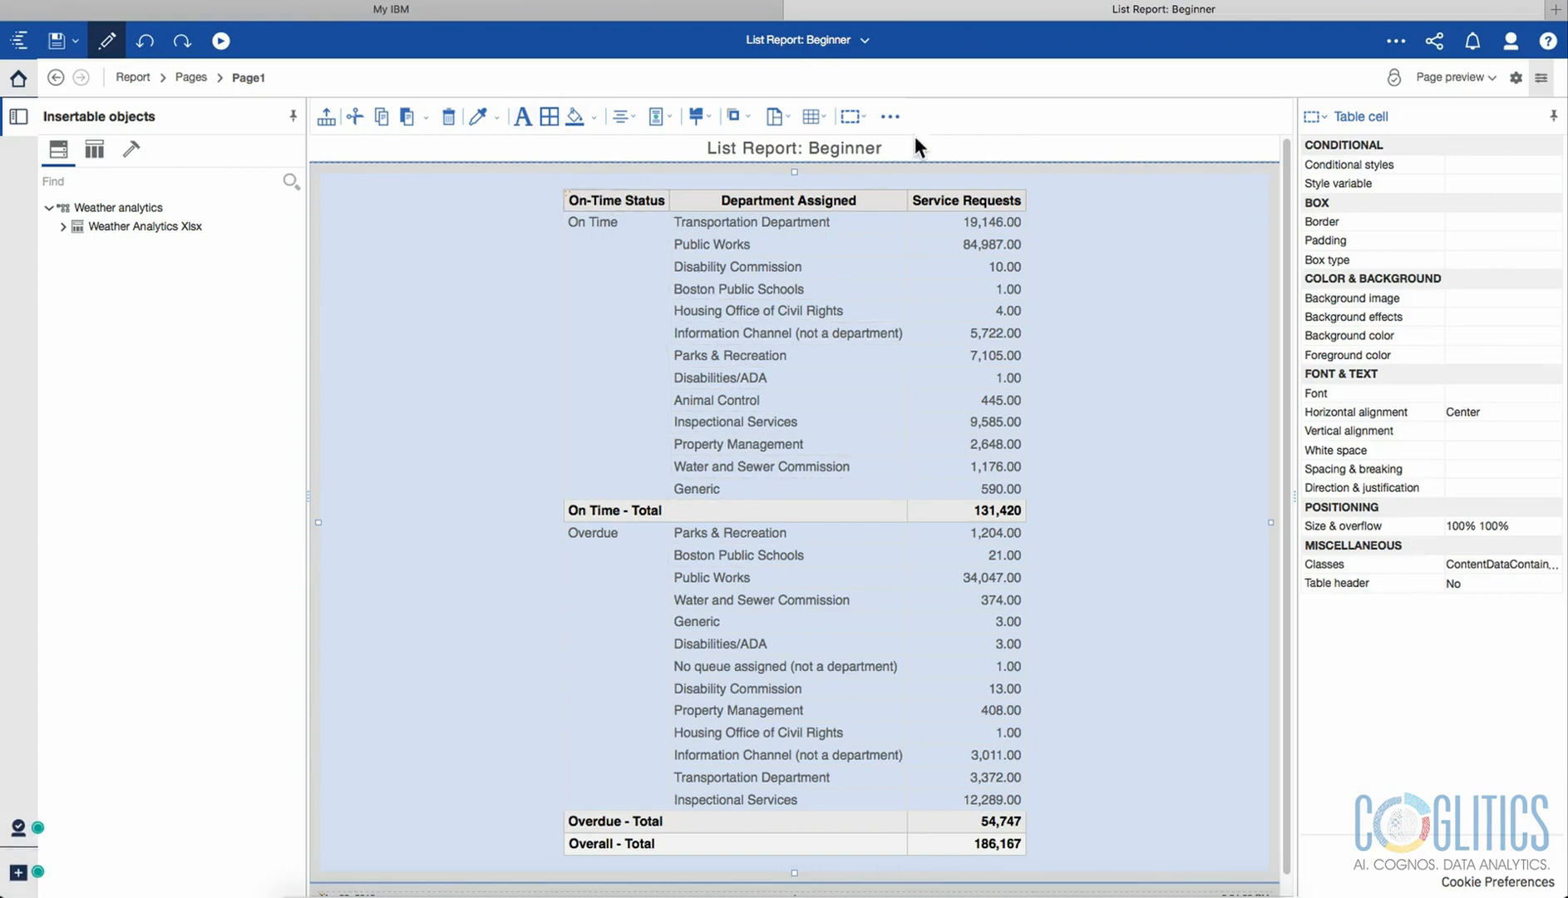
Examine the finished list's structure: the On-Time Status grouping, the Department Assigned and Service Requests columns, and the group and overall total rows.
{"action": "left_click", "coordinate": [568, 197]}
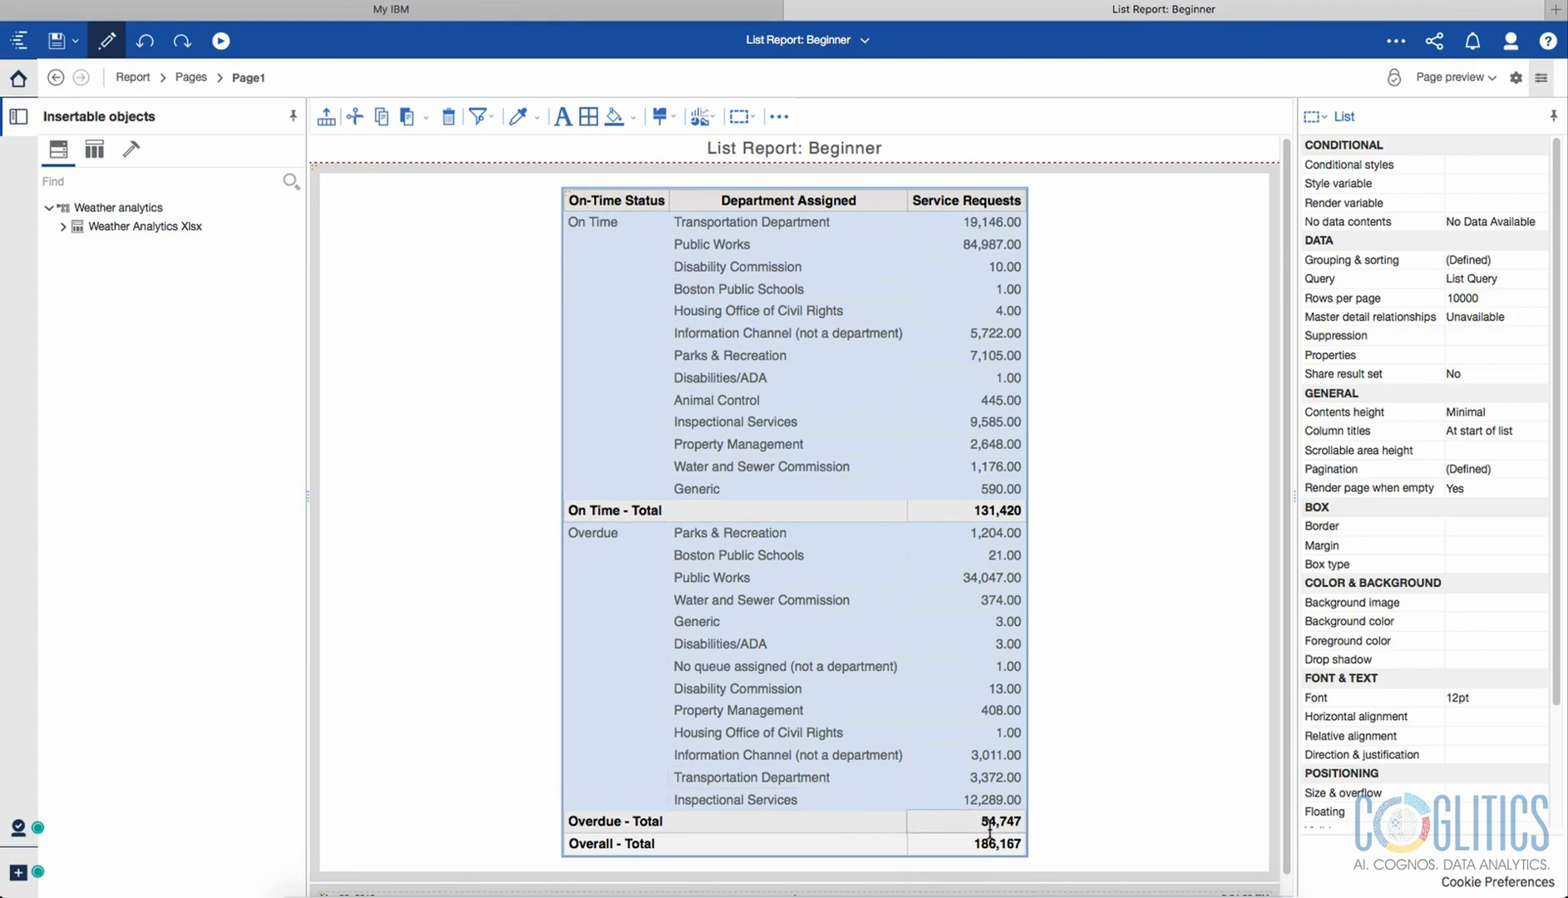
{"action": "left_click", "coordinate": [618, 583]}
{"action": "left_click", "coordinate": [623, 820]}
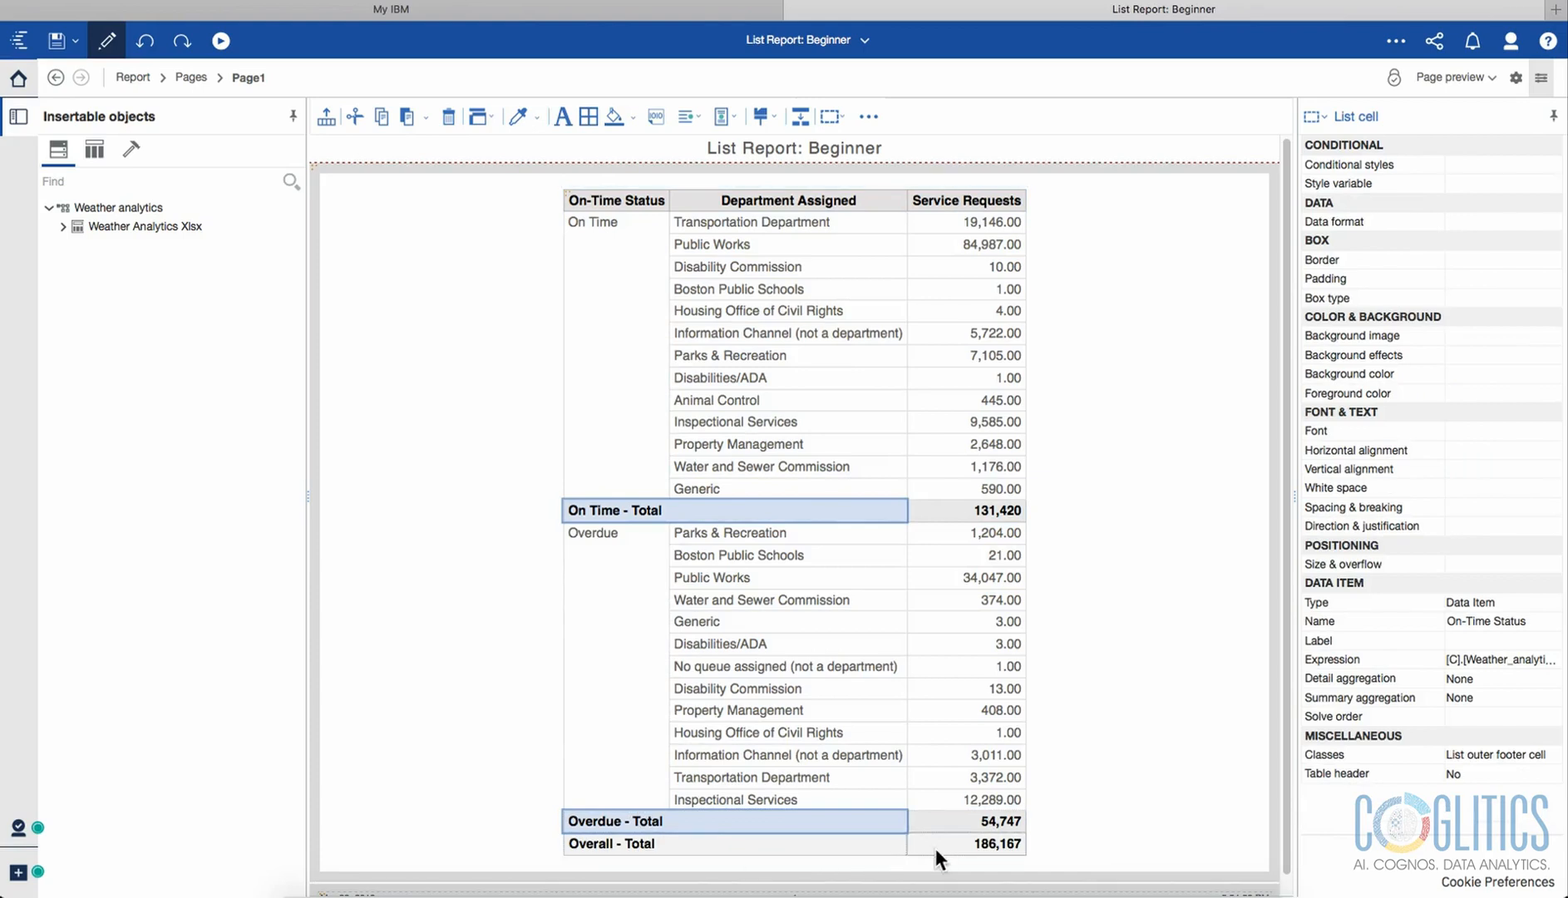
{"action": "left_click", "coordinate": [959, 843]}
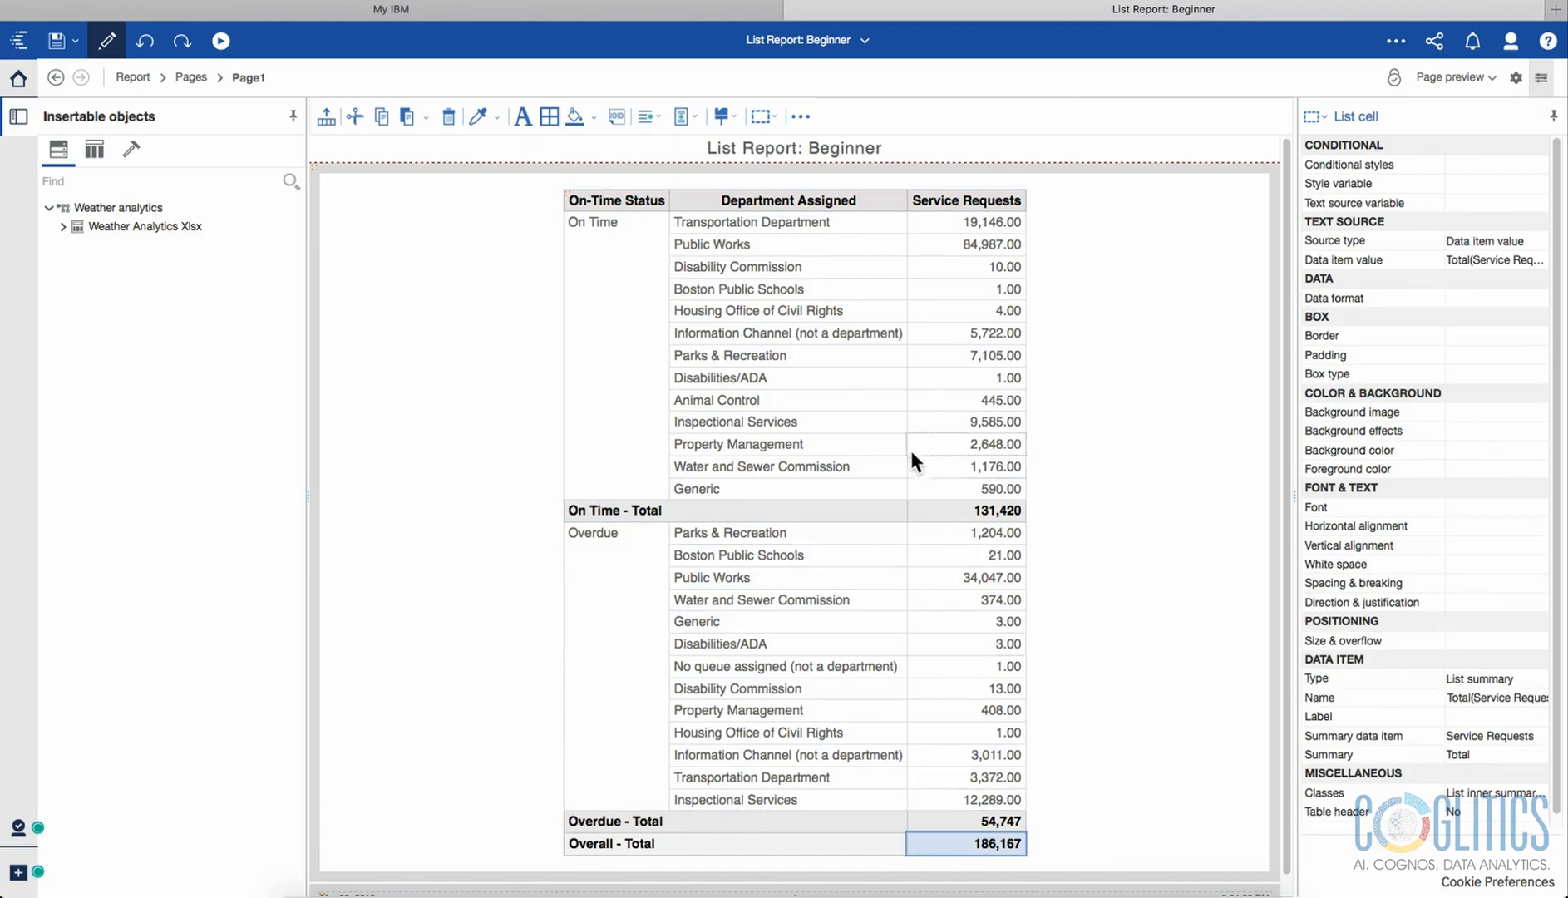
{"action": "left_click", "coordinate": [937, 223]}
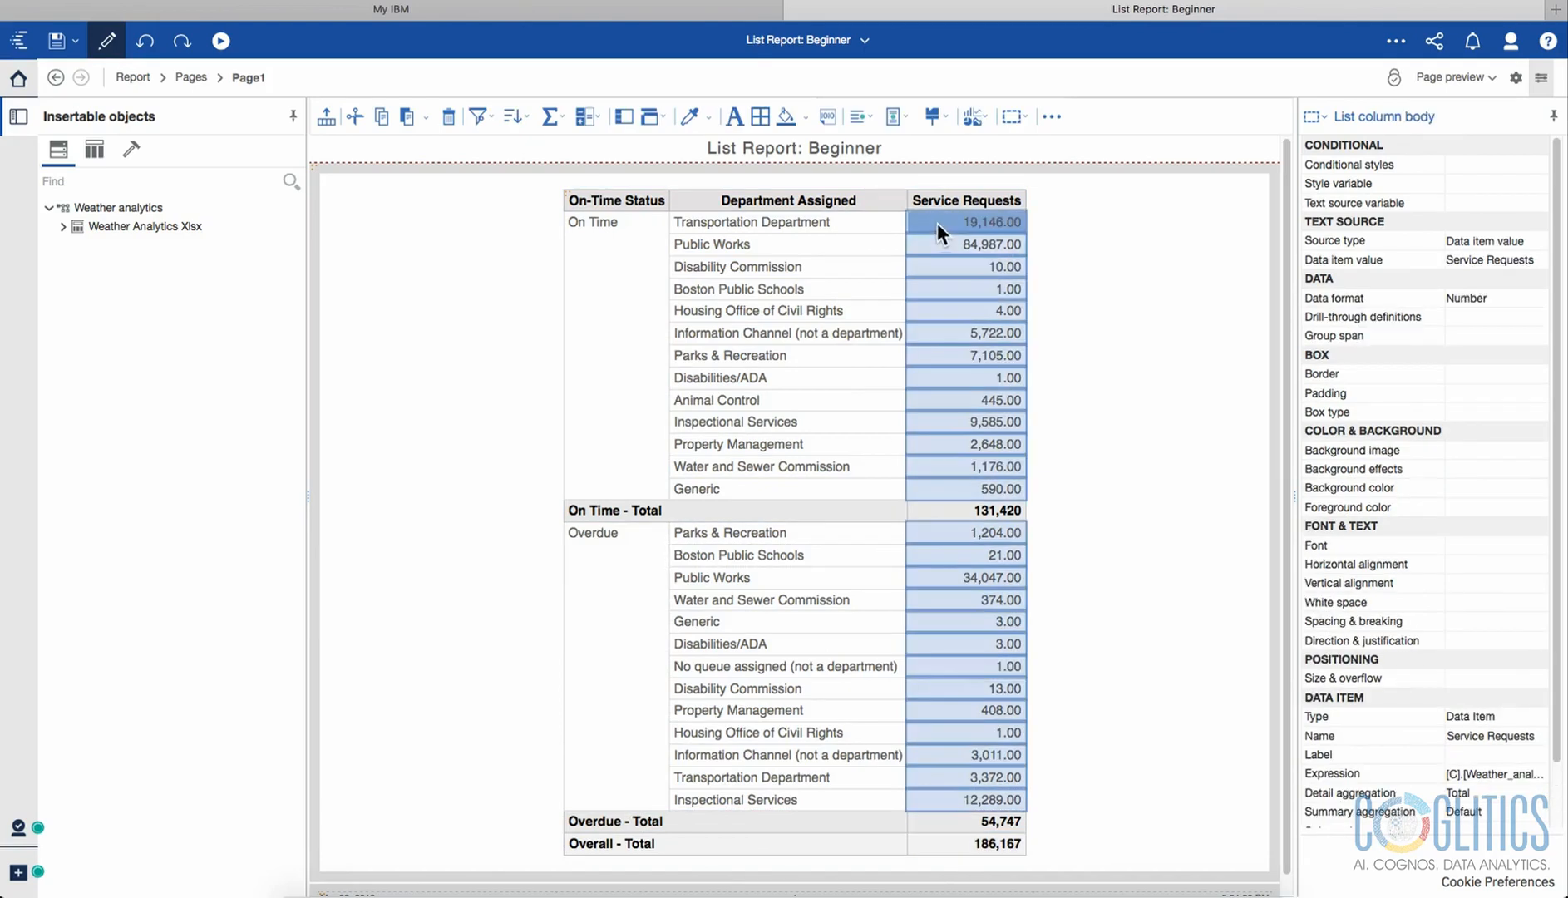
{"action": "left_click", "coordinate": [706, 201]}
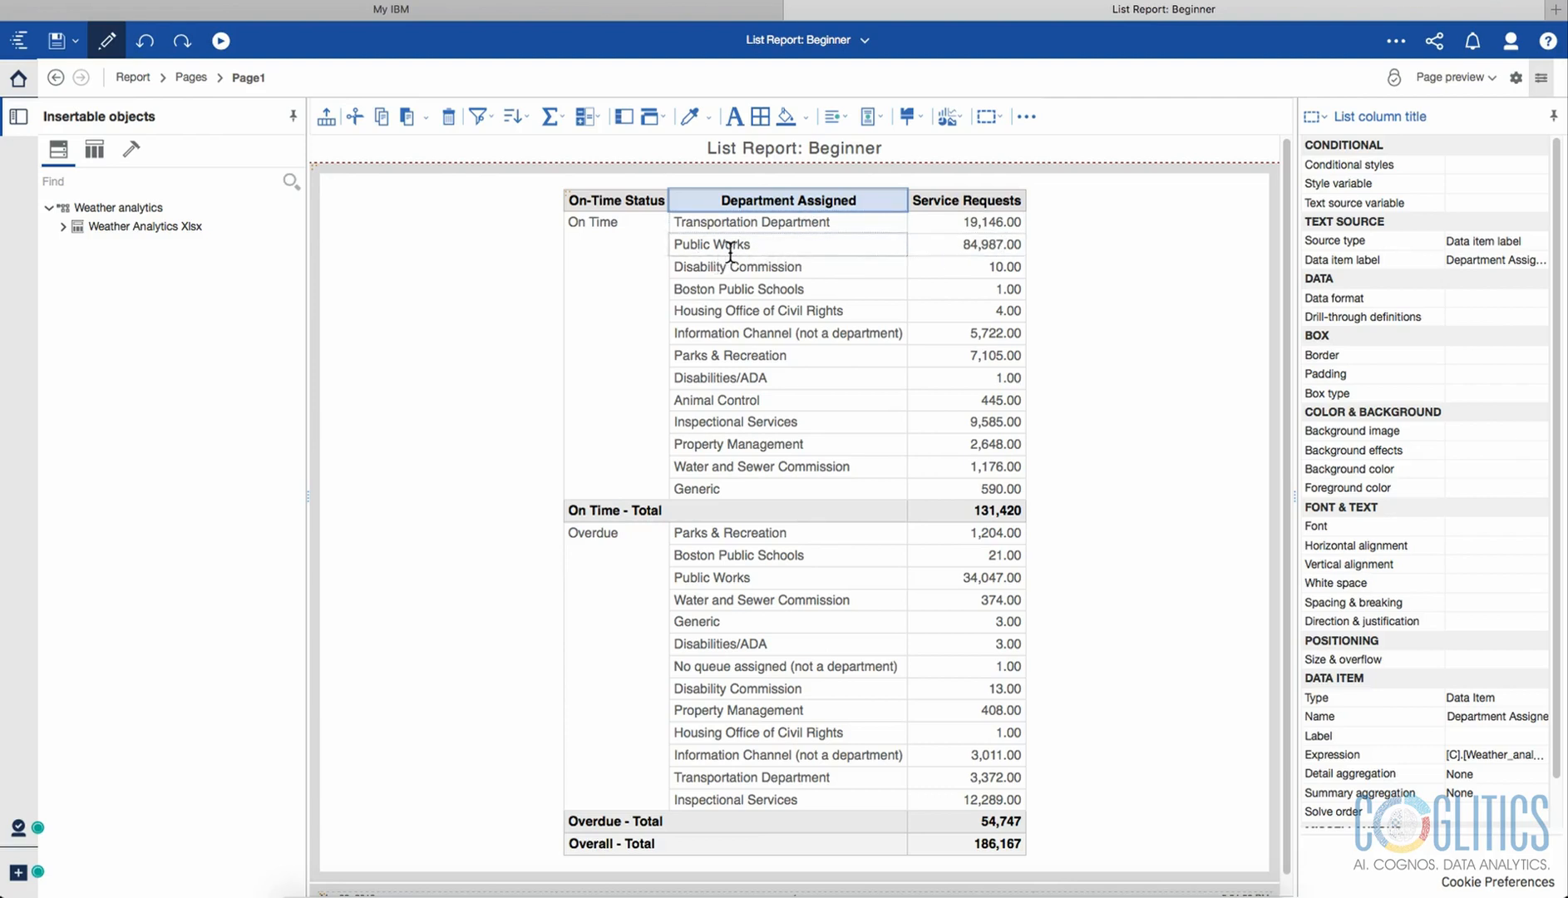
{"action": "left_click", "coordinate": [628, 260]}
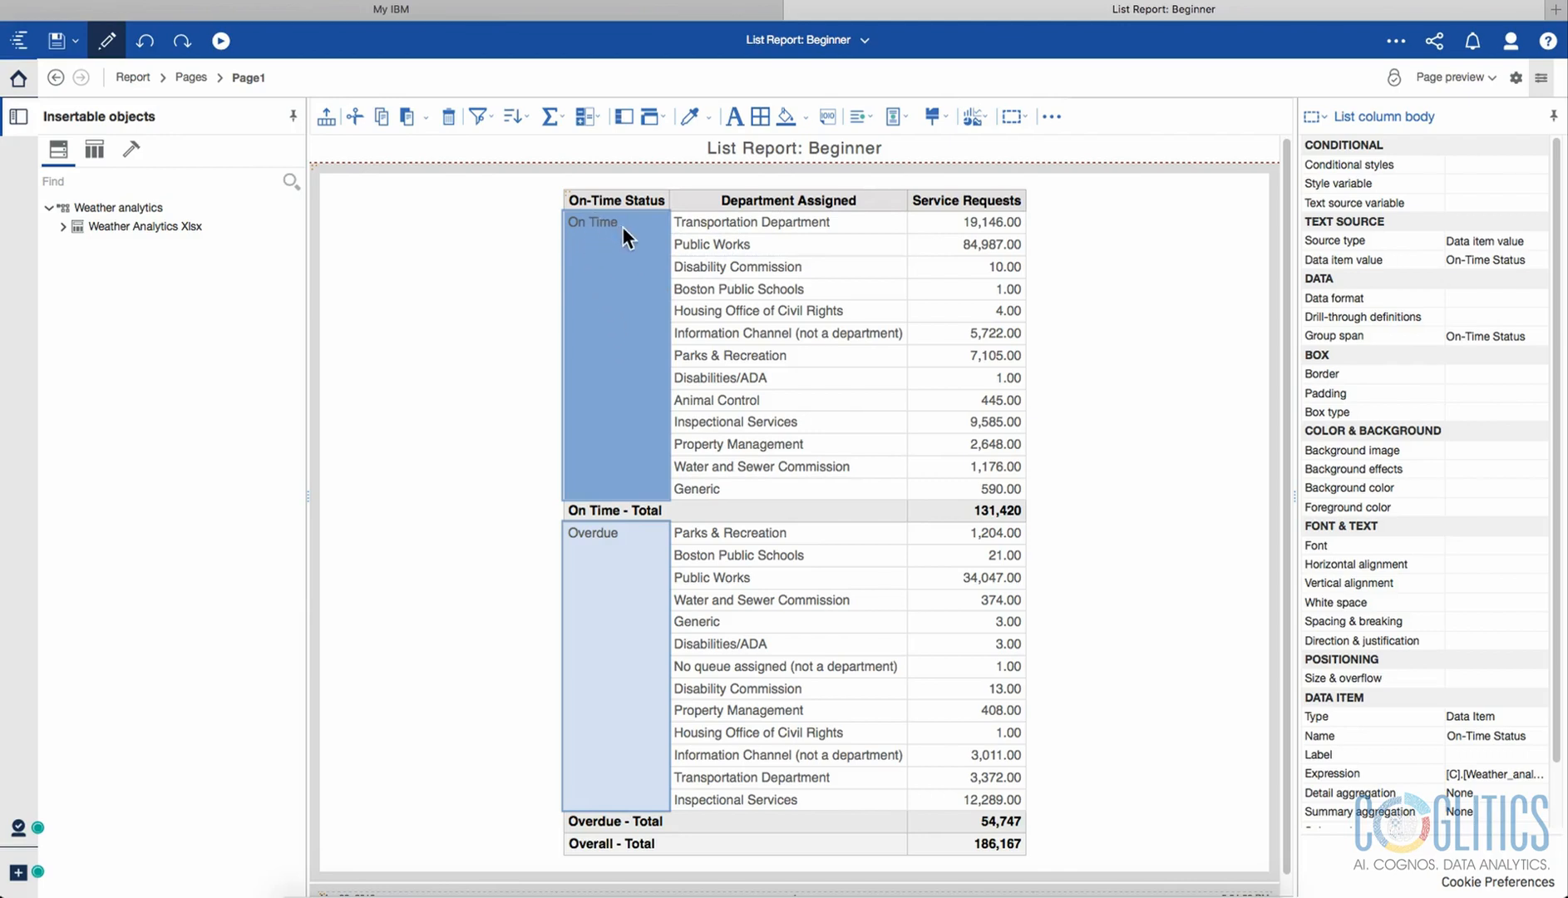
{"action": "left_click", "coordinate": [623, 582]}
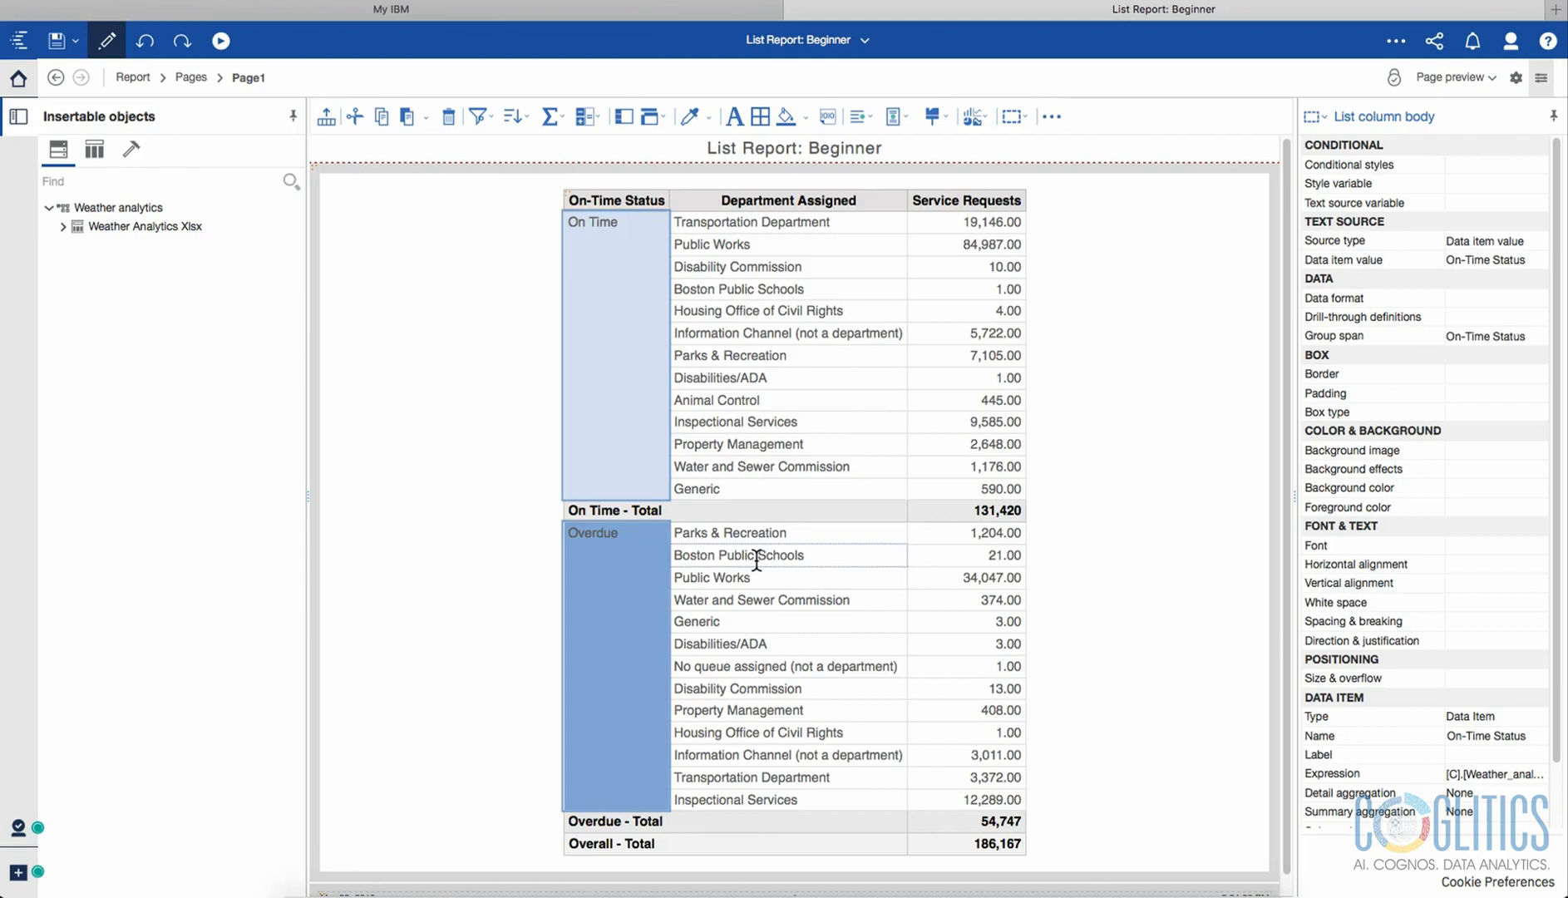
{"action": "left_click", "coordinate": [621, 360]}
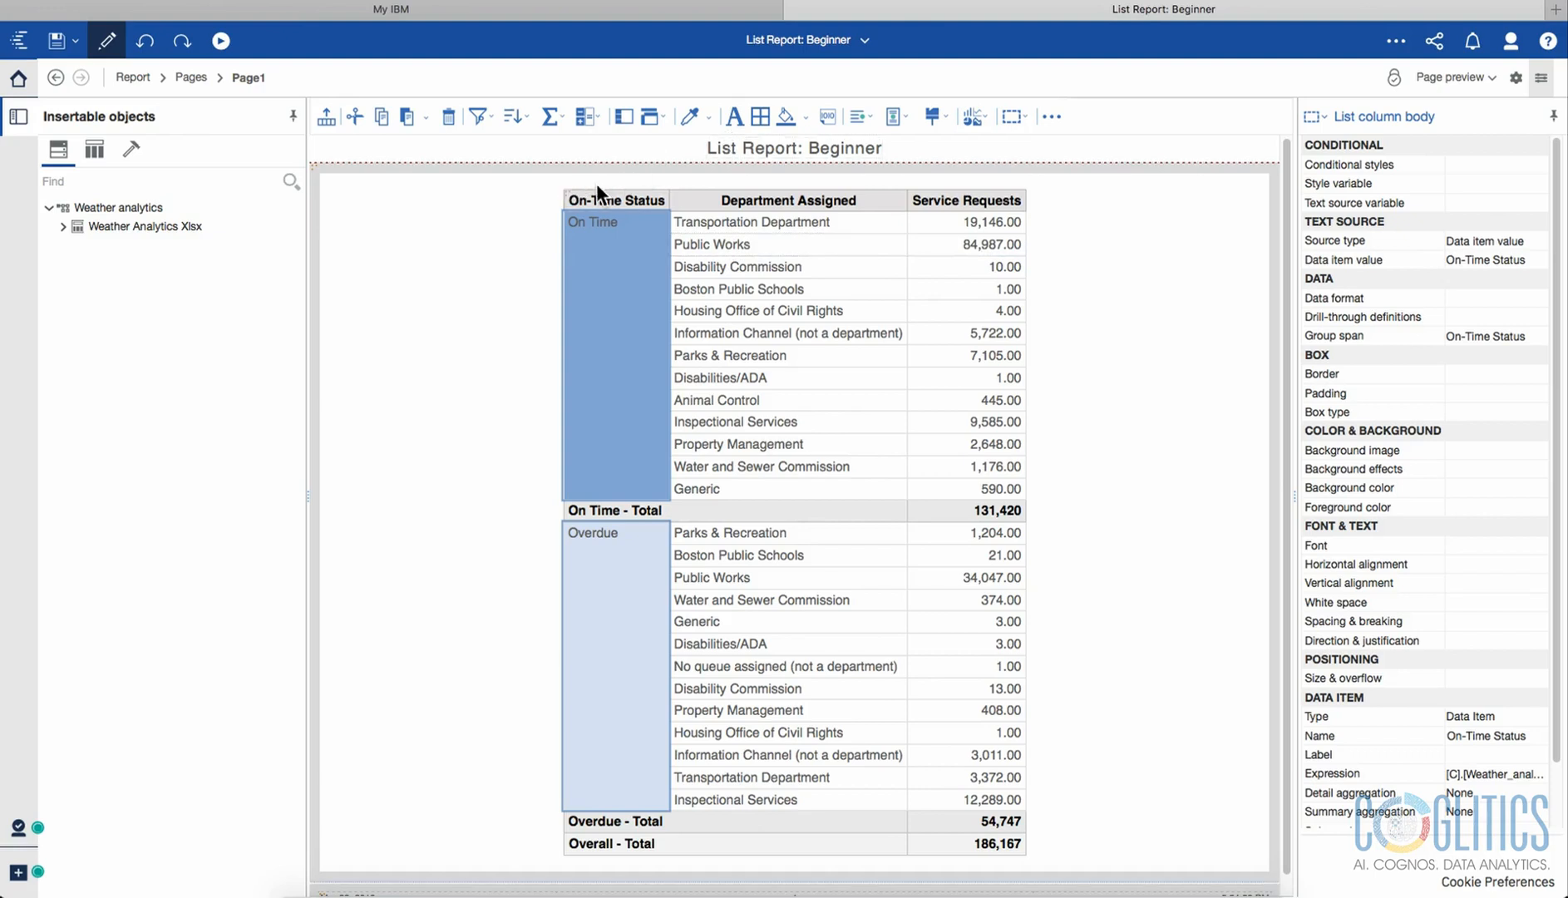
{"action": "left_click", "coordinate": [569, 191]}
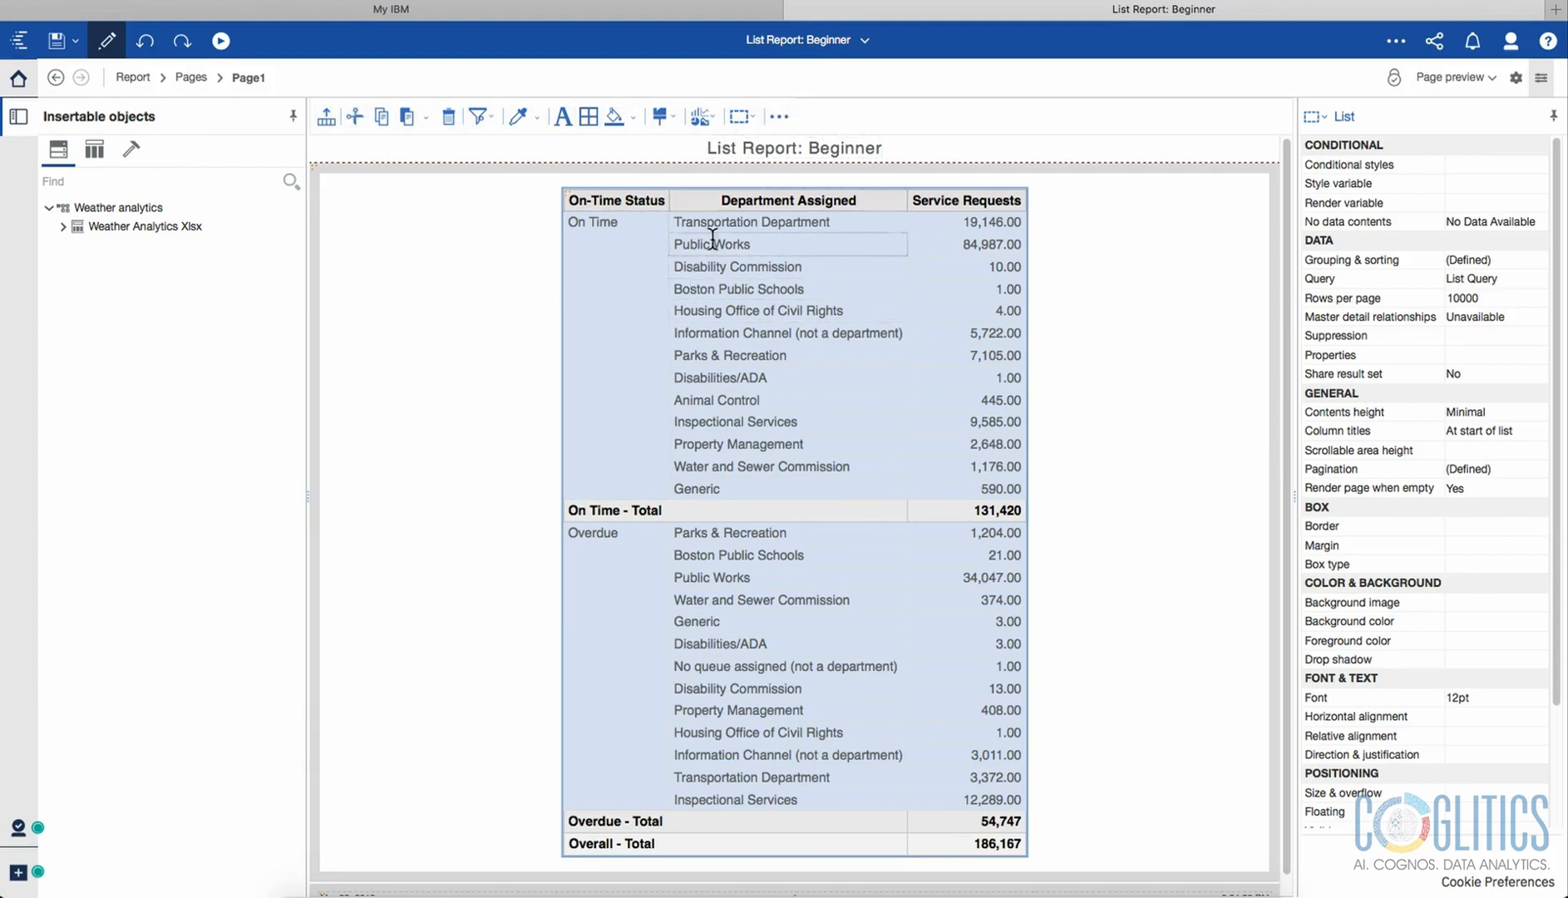
{"action": "left_click", "coordinate": [781, 199]}
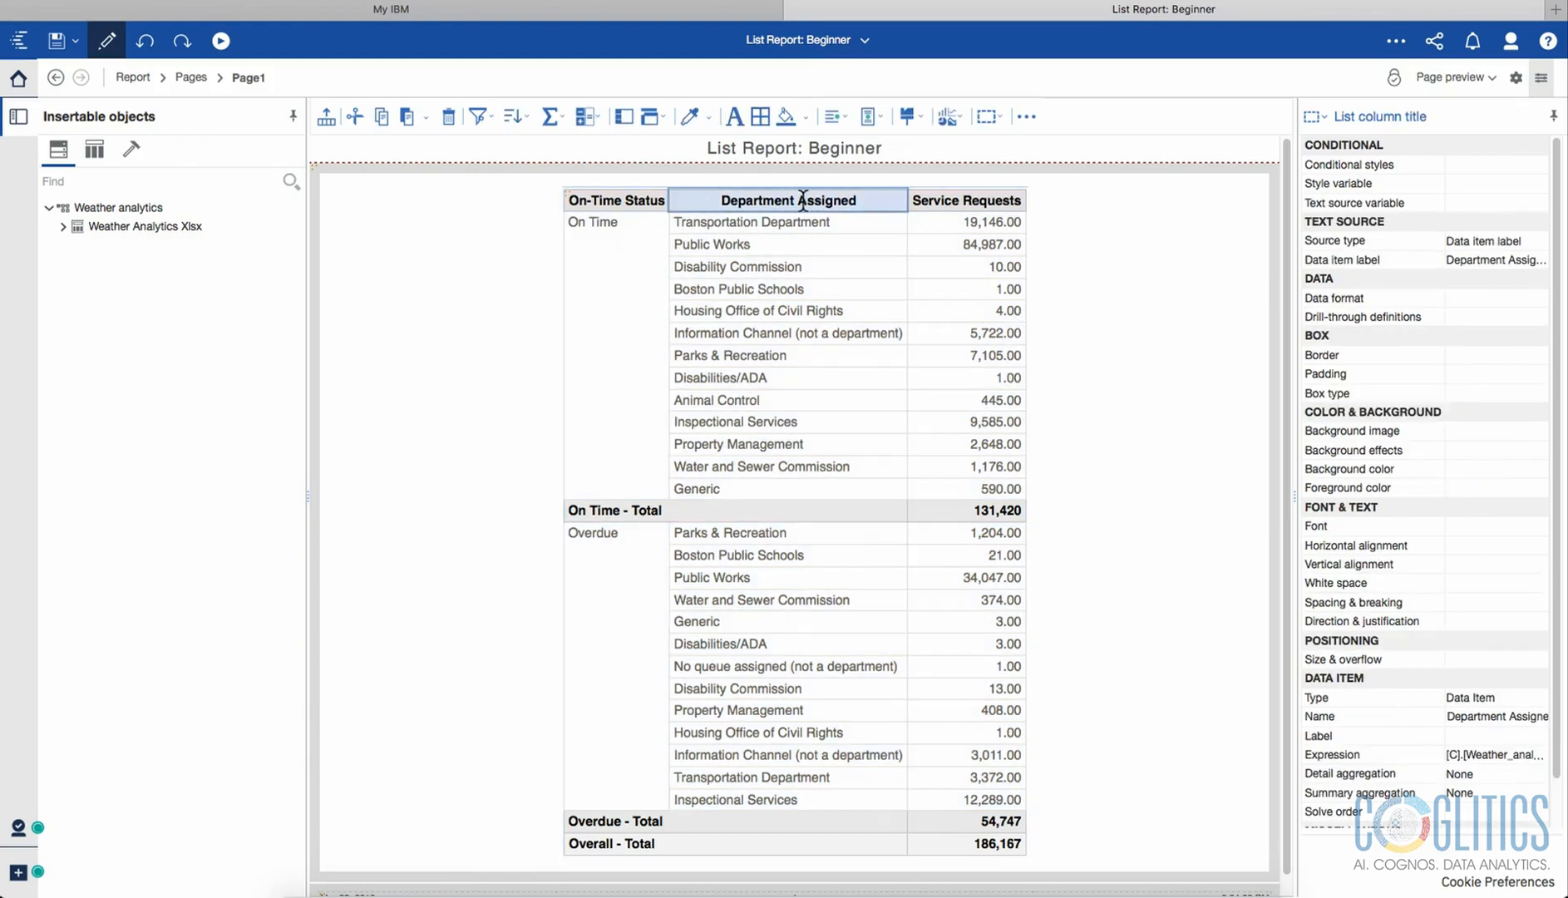
{"action": "left_click", "coordinate": [921, 201]}
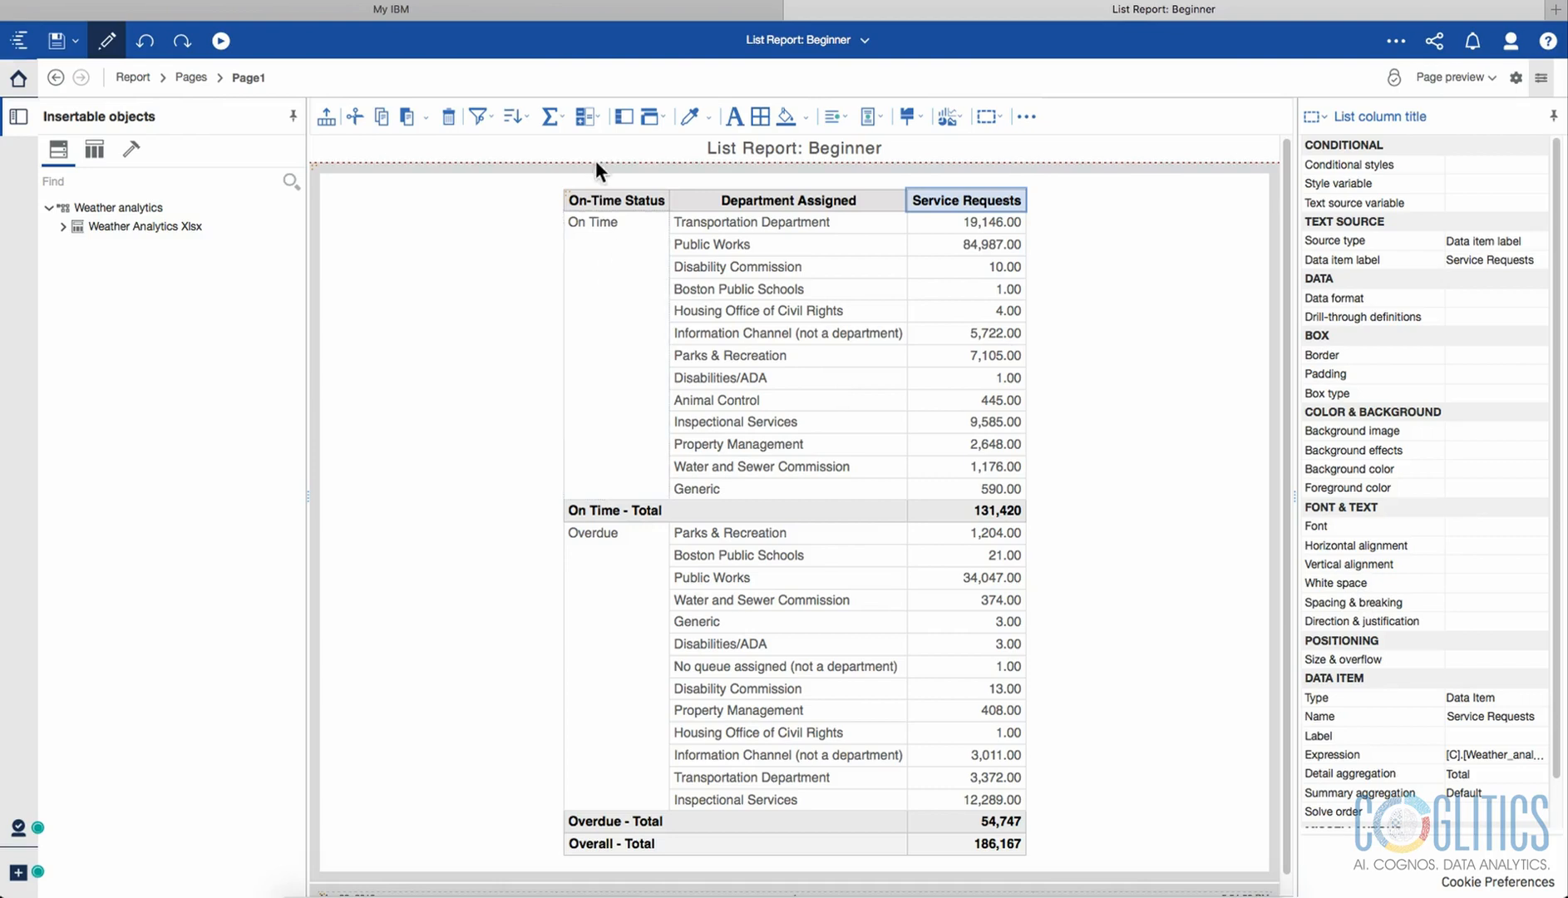
Create a new report using the 1 column template and the Cool grey theme.
{"action": "left_click", "coordinate": [19, 872]}
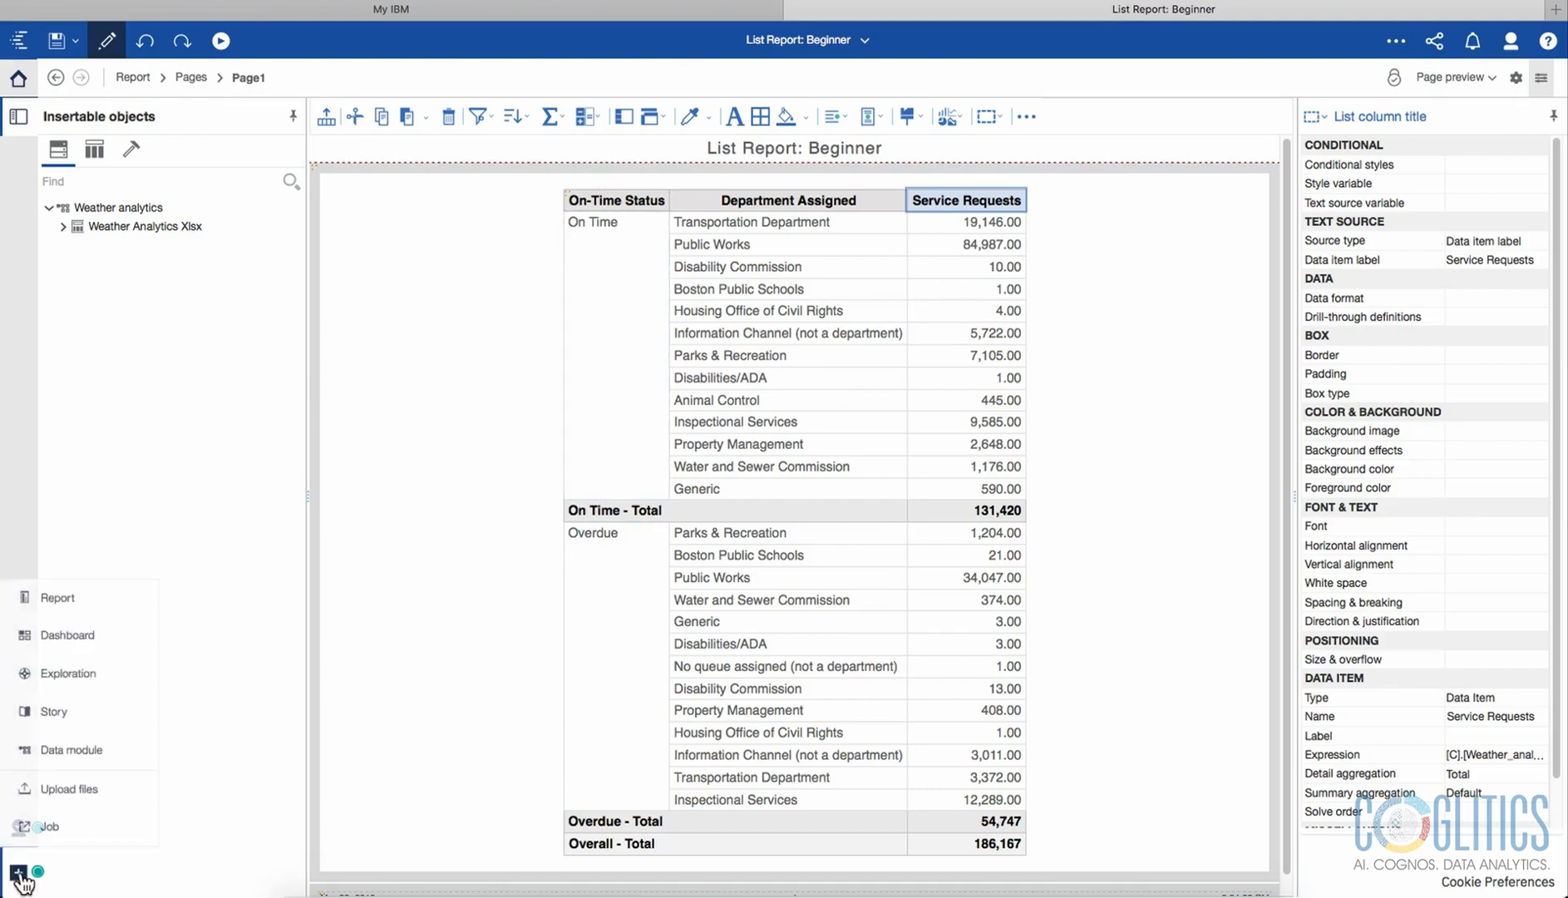
{"action": "left_click", "coordinate": [55, 600]}
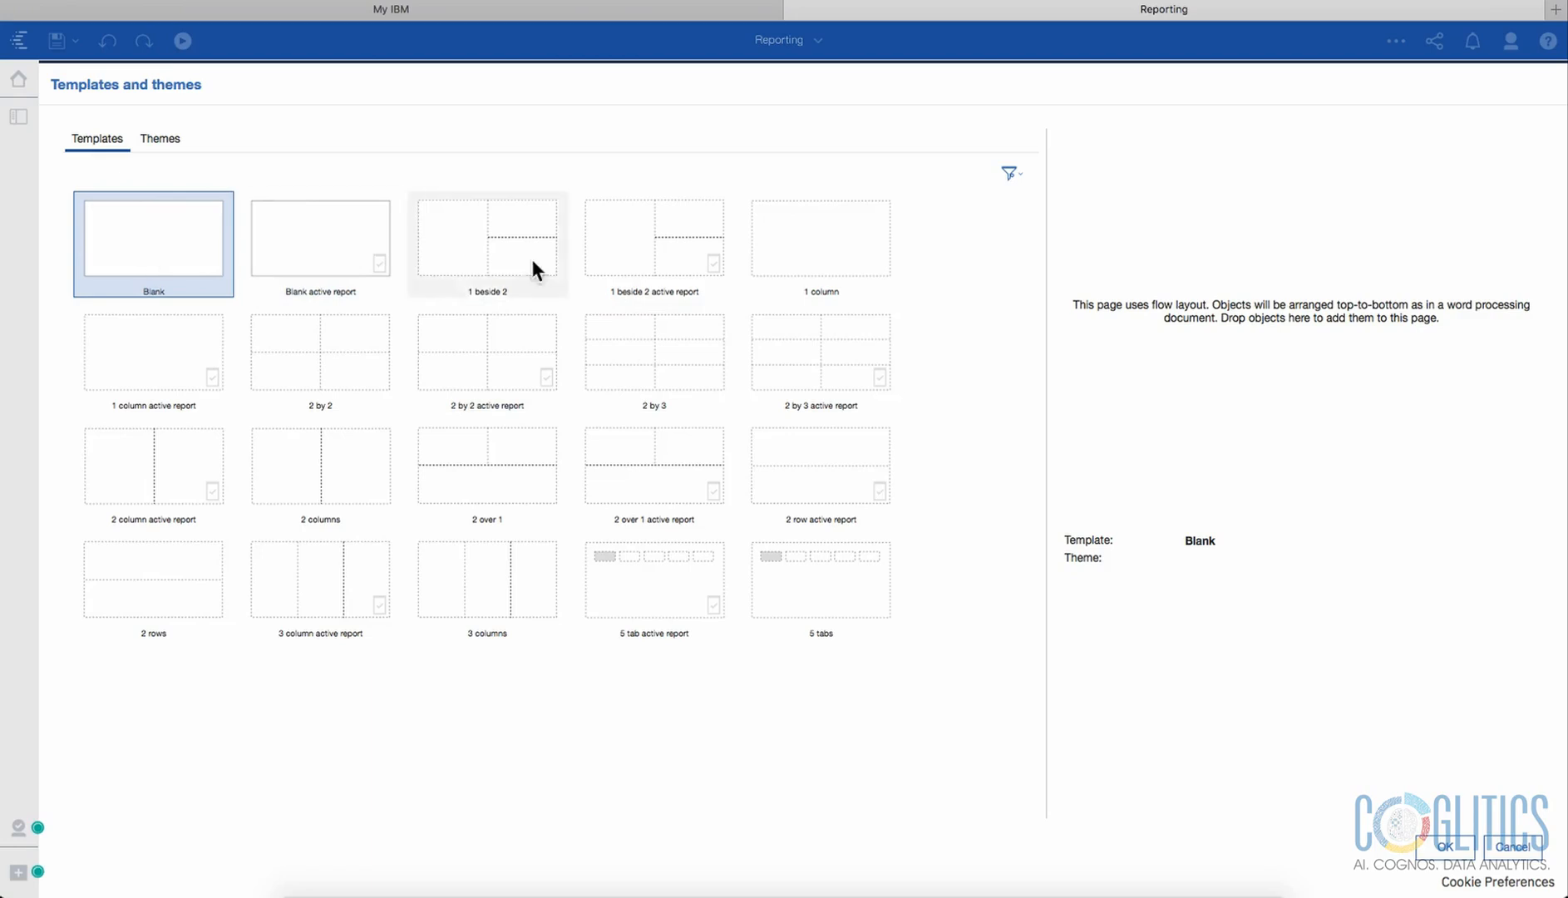
{"action": "left_click", "coordinate": [794, 232]}
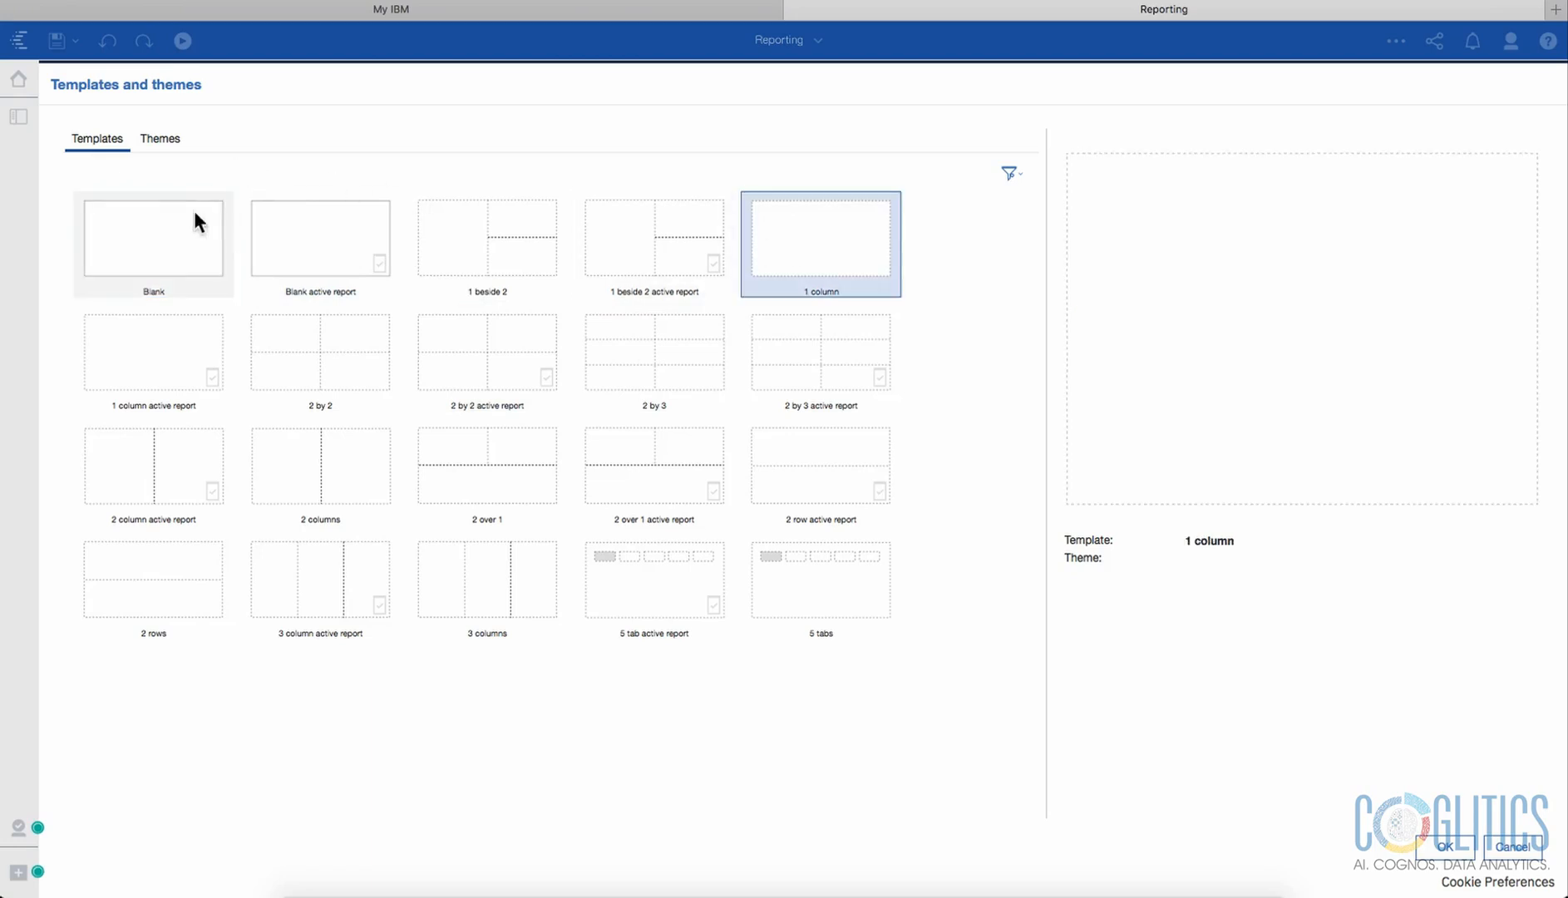
{"action": "left_click", "coordinate": [166, 140]}
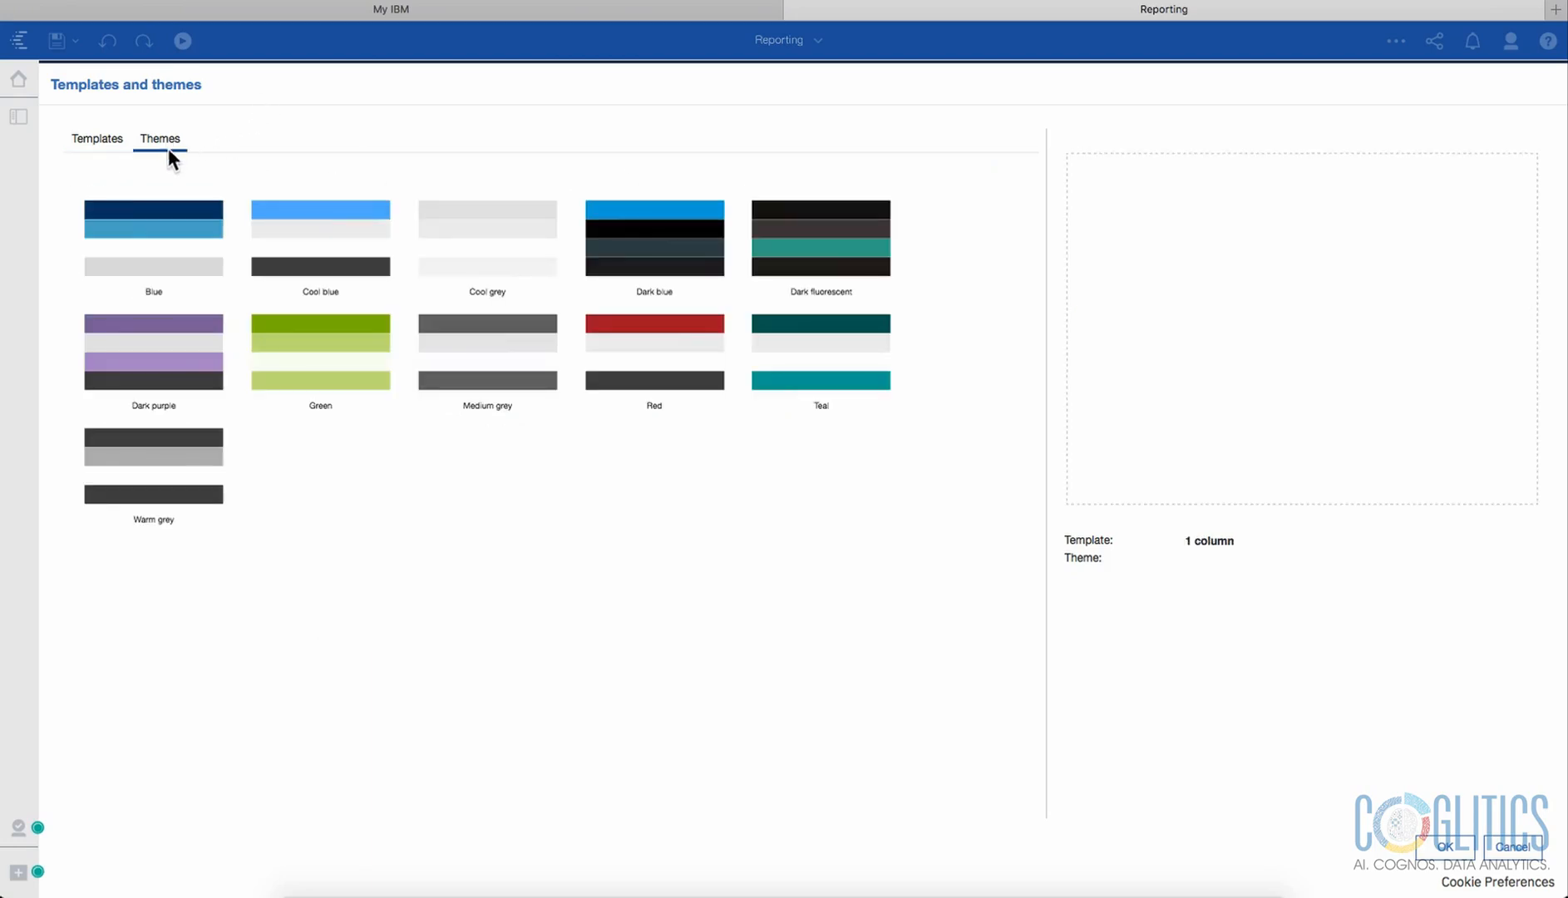
{"action": "left_click", "coordinate": [499, 237]}
{"action": "left_click", "coordinate": [1447, 846]}
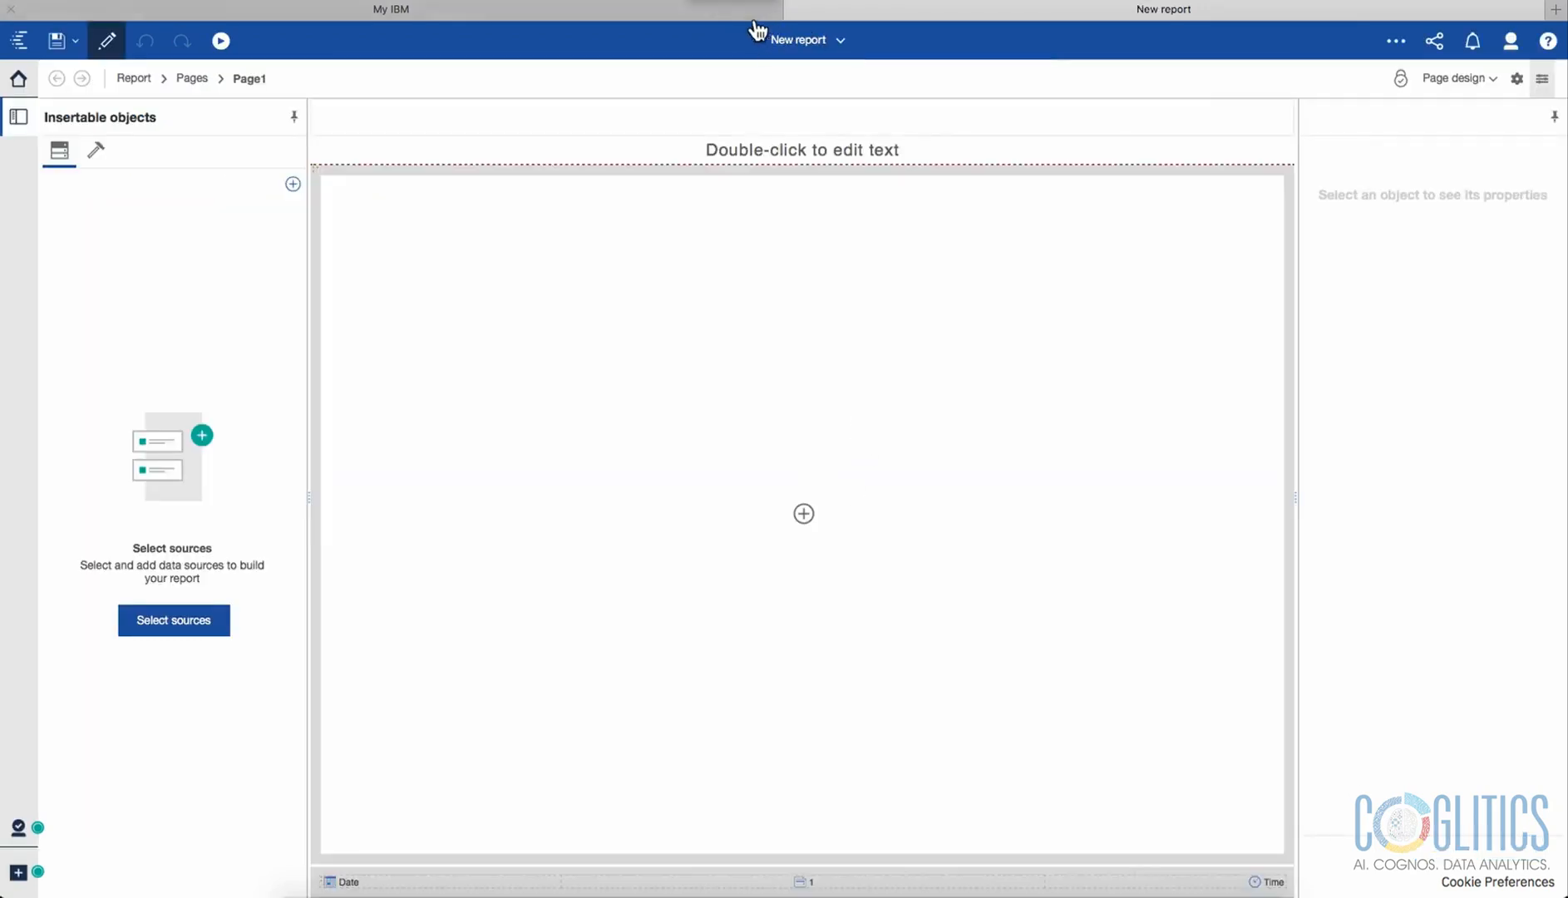
Change the new report's header title text to "List Report Beginner".
{"action": "left_click", "coordinate": [840, 48]}
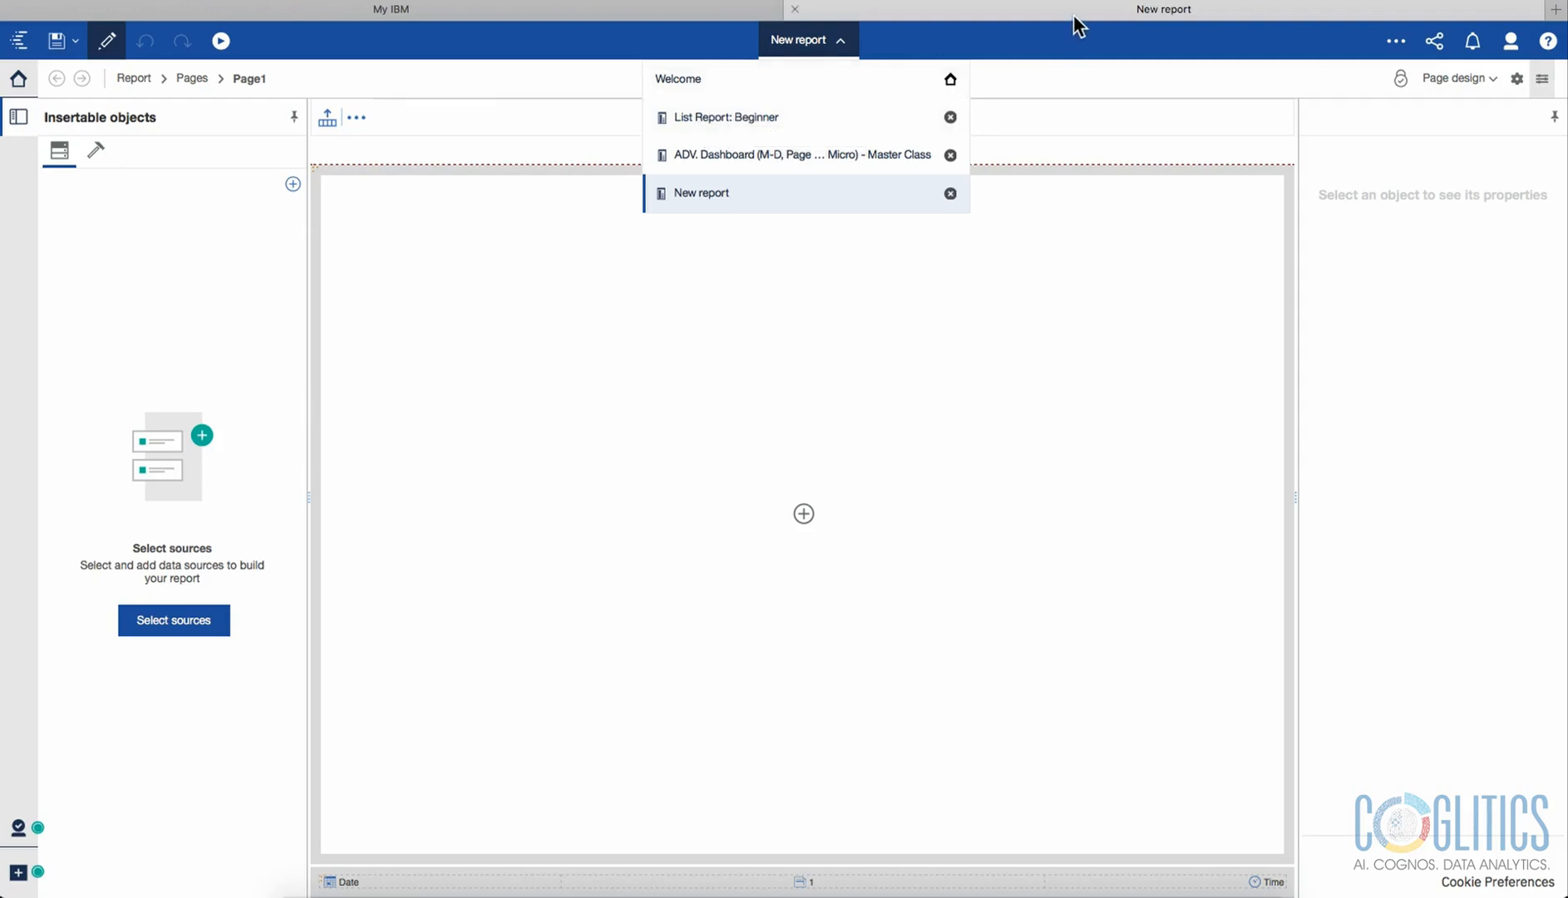
{"action": "left_click", "coordinate": [786, 193]}
{"action": "double_click", "coordinate": [792, 151]}
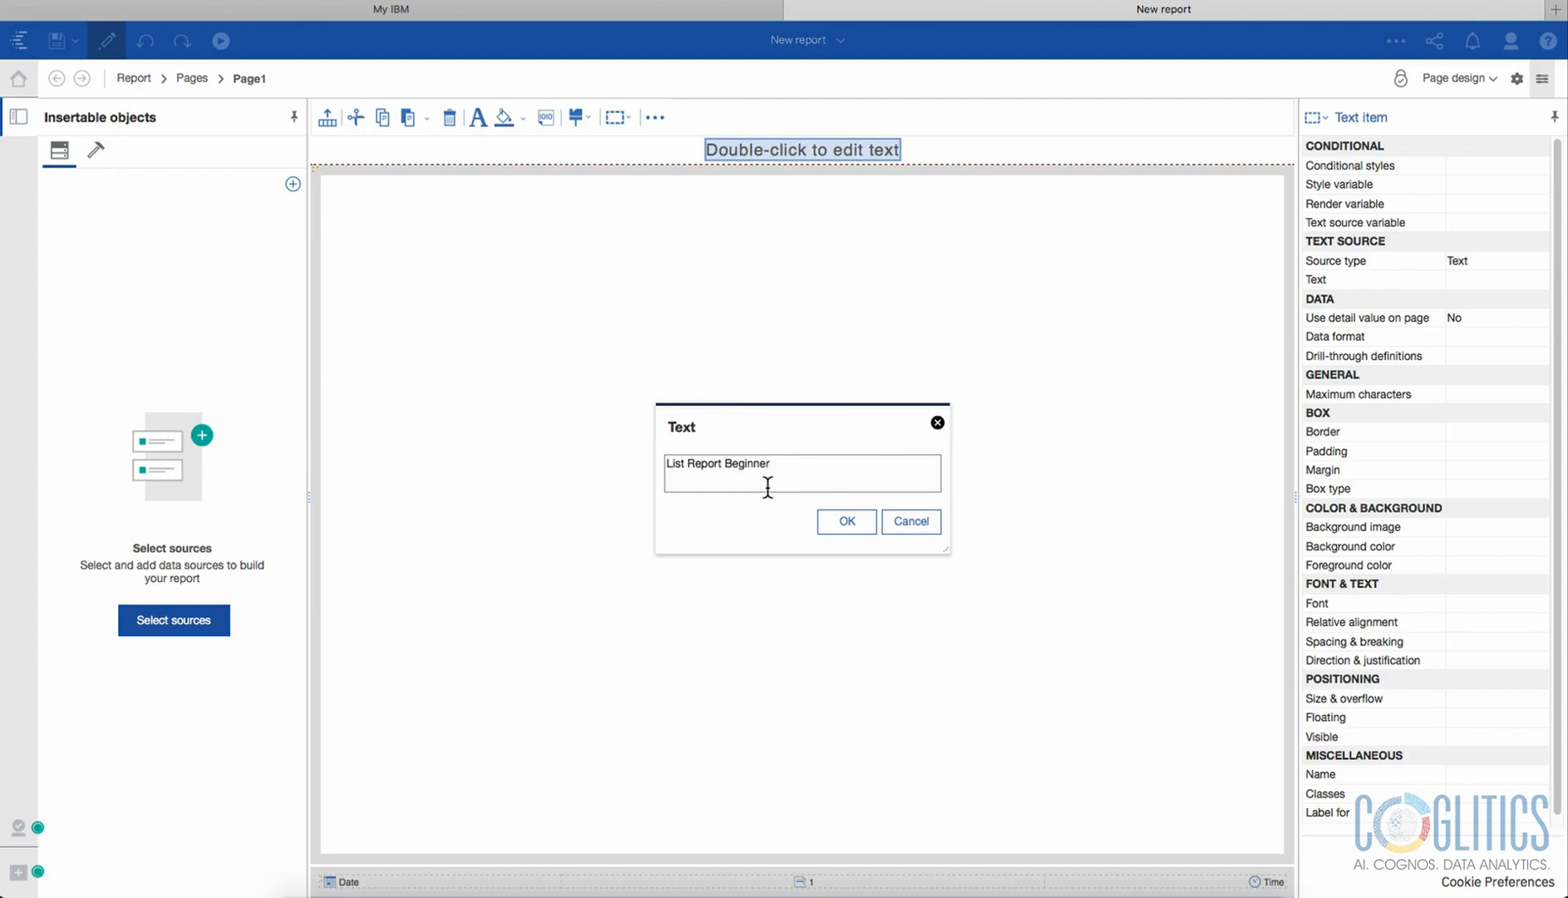
{"action": "left_click", "coordinate": [845, 524]}
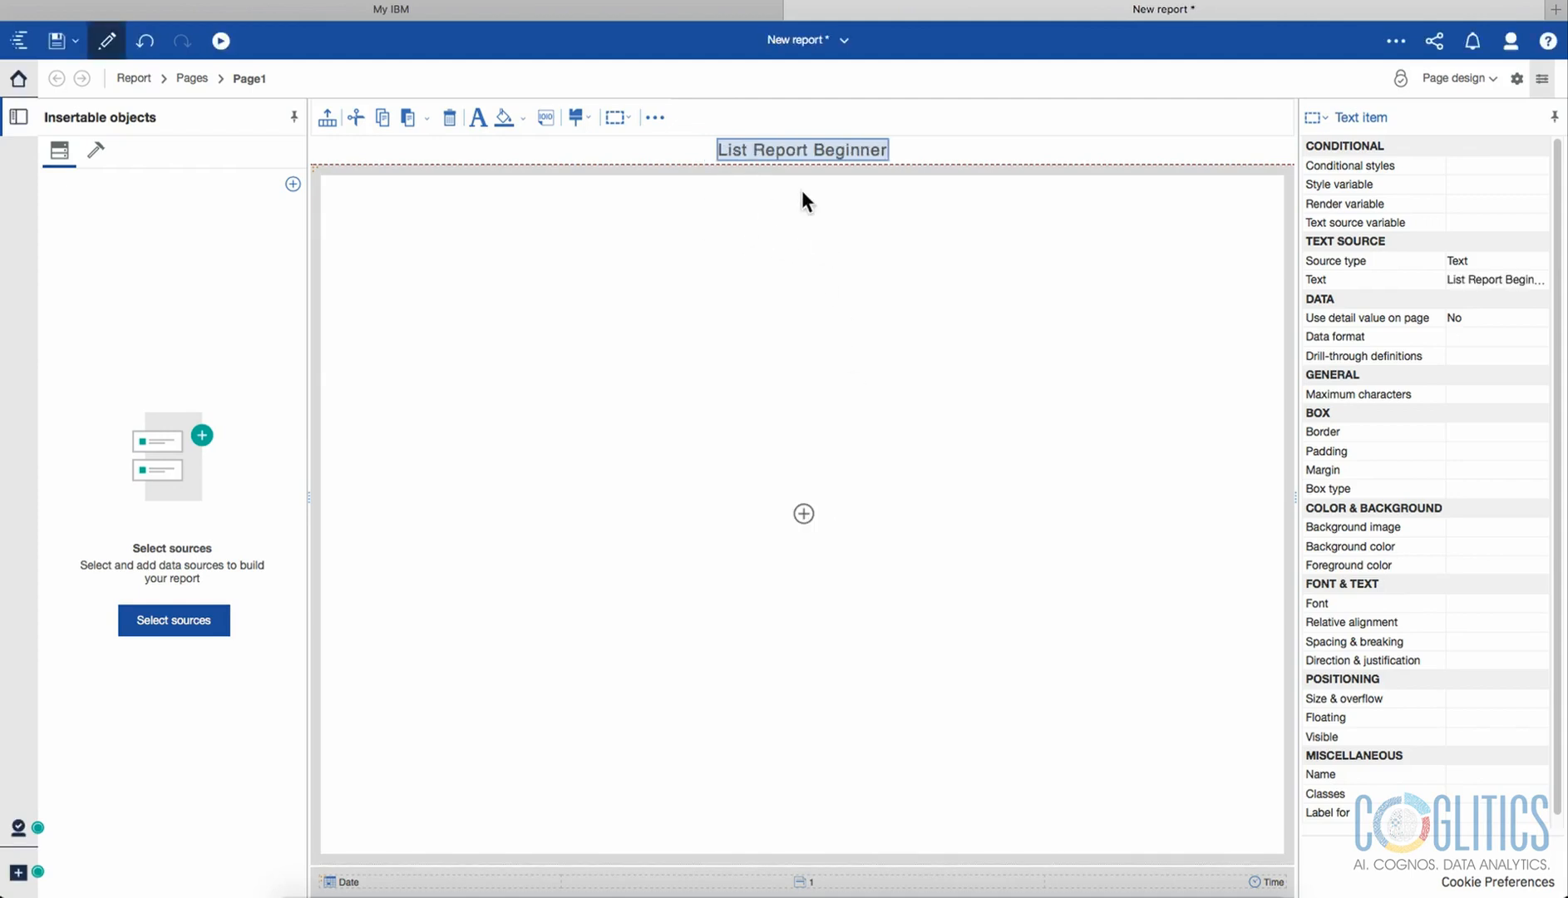
{"action": "left_click", "coordinate": [964, 149]}
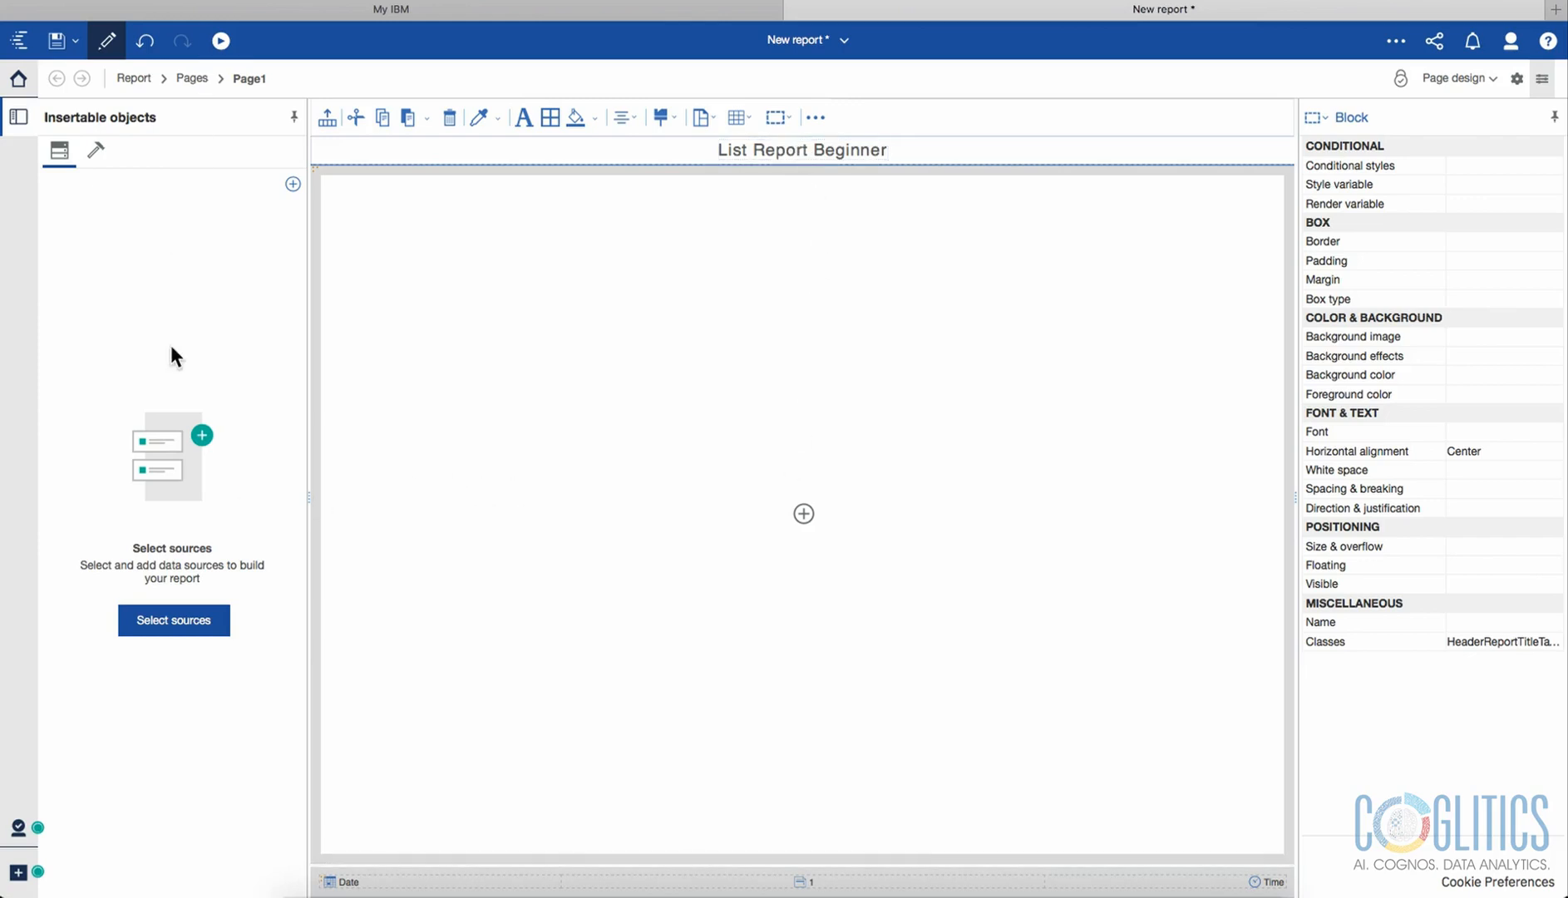
Add the Weather analytics data module from Team content > Samples > Data as the report's source and expand its Weather Analytics Xlsx table.
{"action": "left_click", "coordinate": [164, 631]}
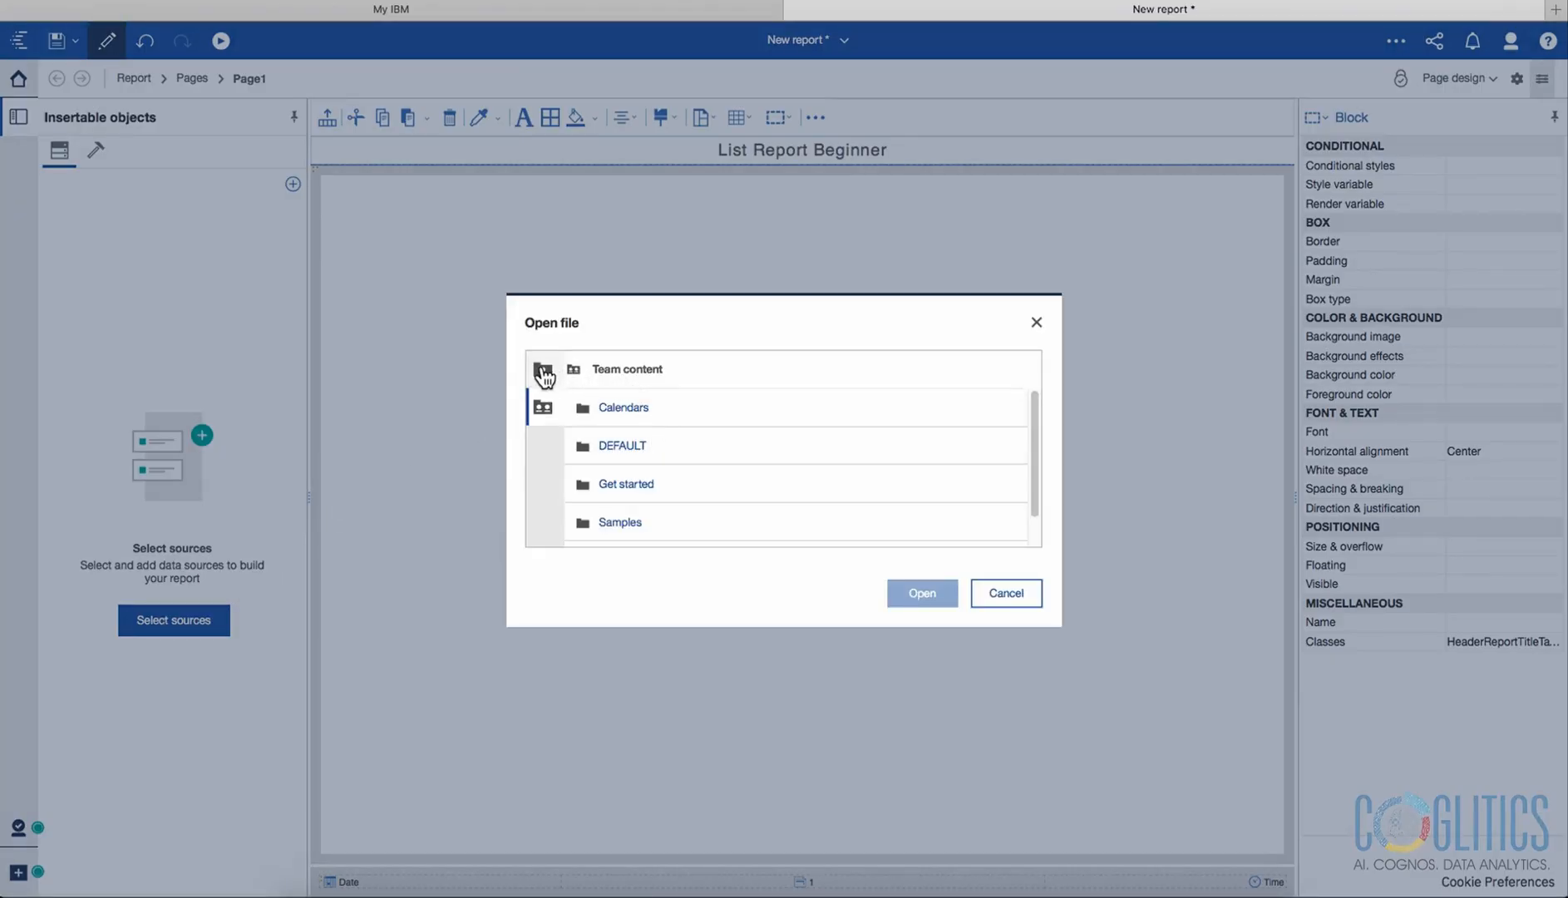
{"action": "triple_click", "coordinate": [629, 324]}
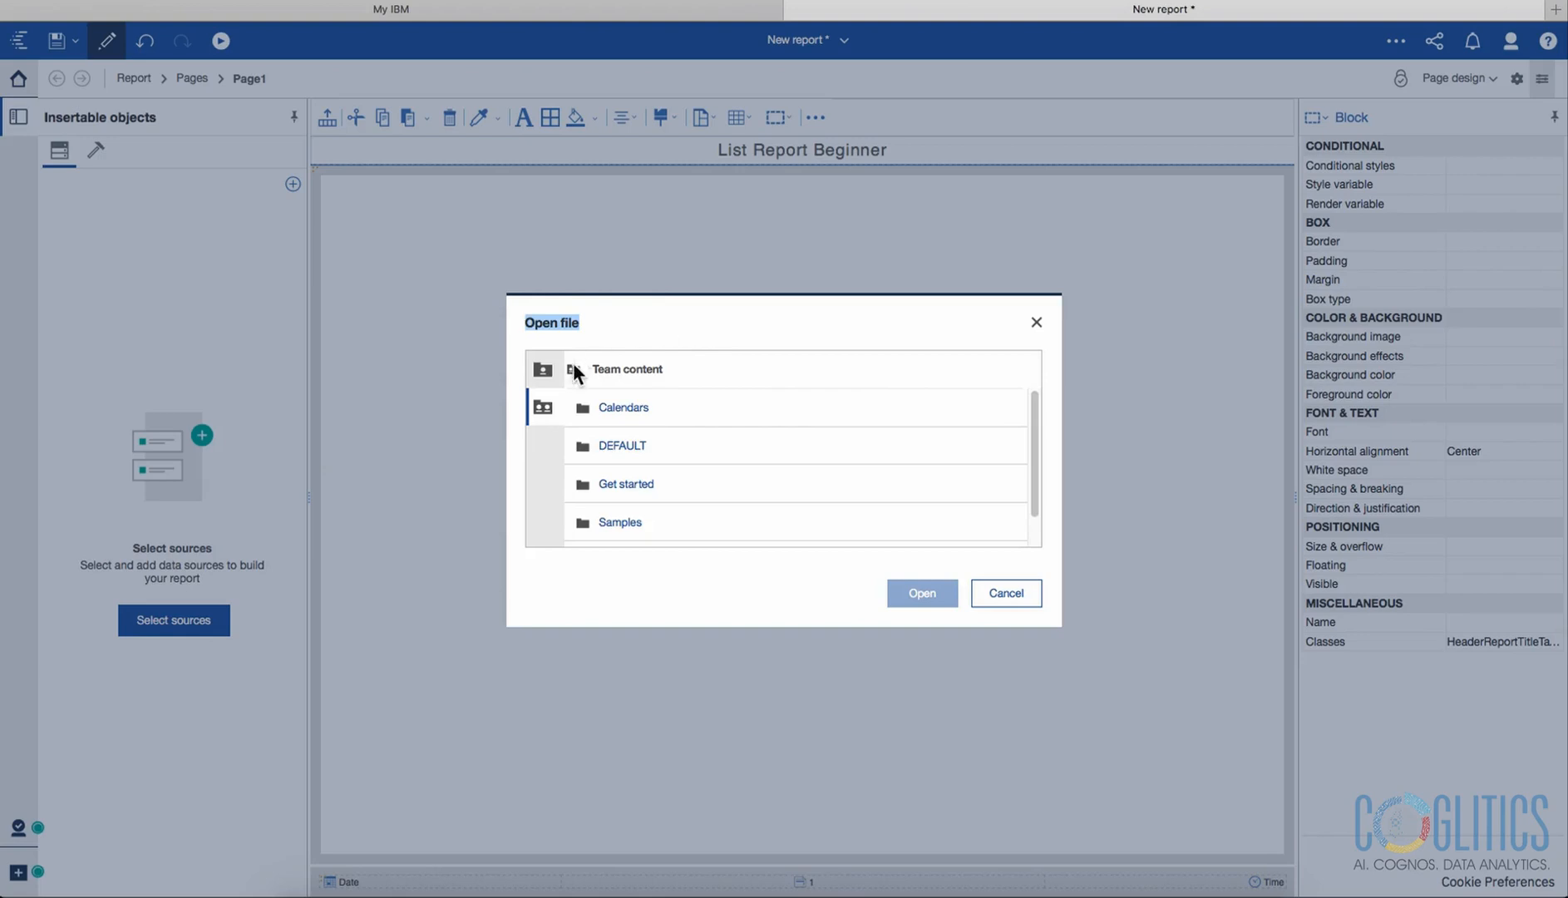
{"action": "left_click", "coordinate": [544, 412]}
{"action": "scroll", "coordinate": [761, 428], "scroll_direction": "down", "scroll_amount": 1}
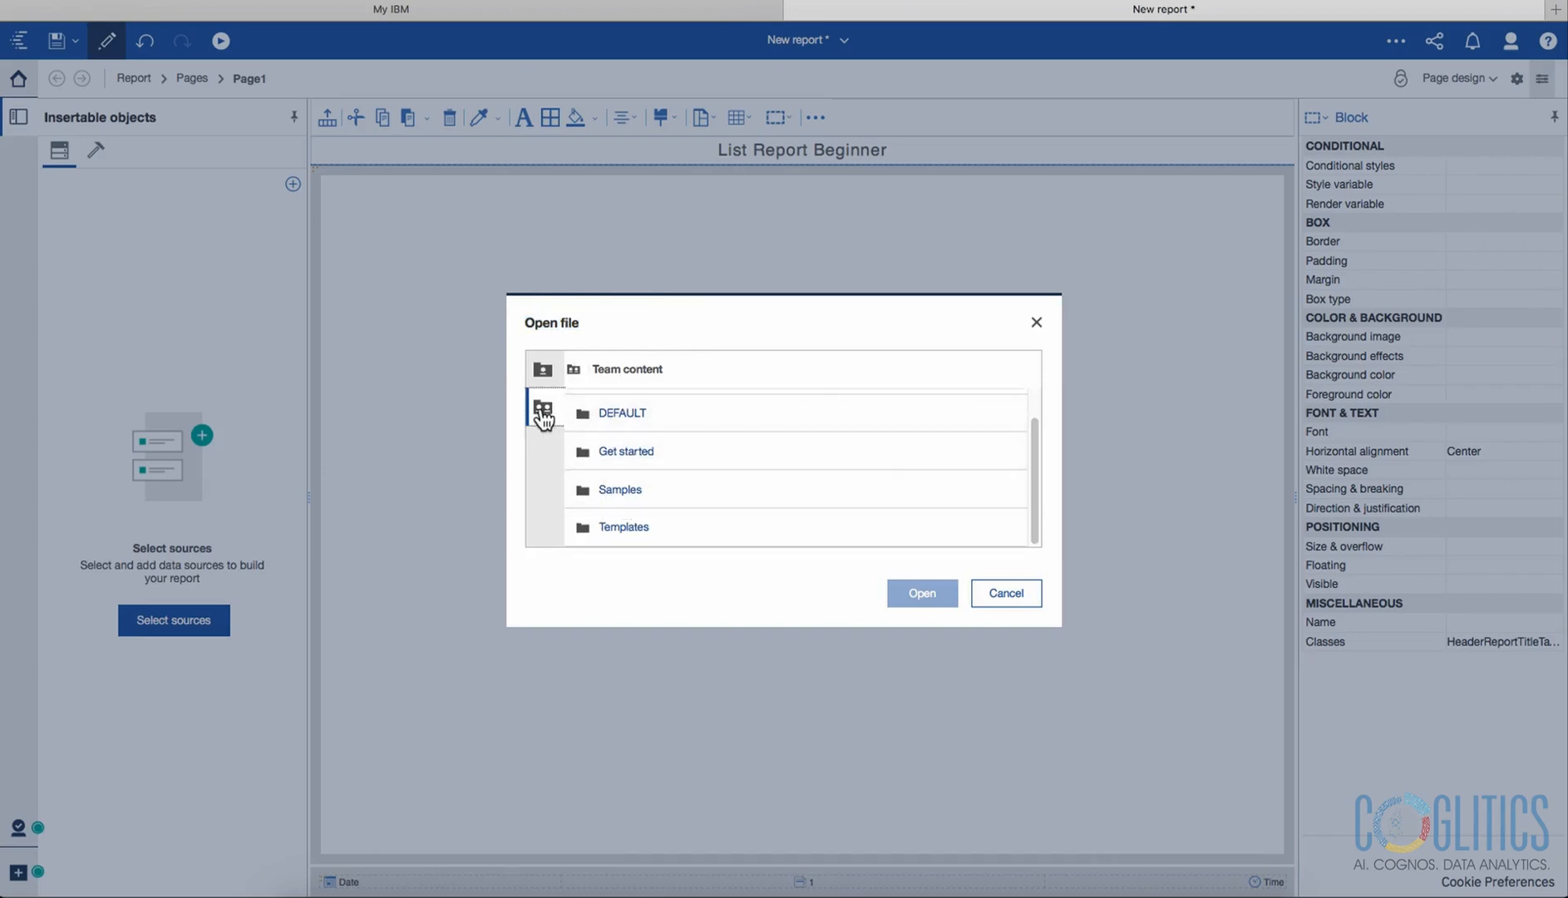
{"action": "left_click", "coordinate": [622, 489]}
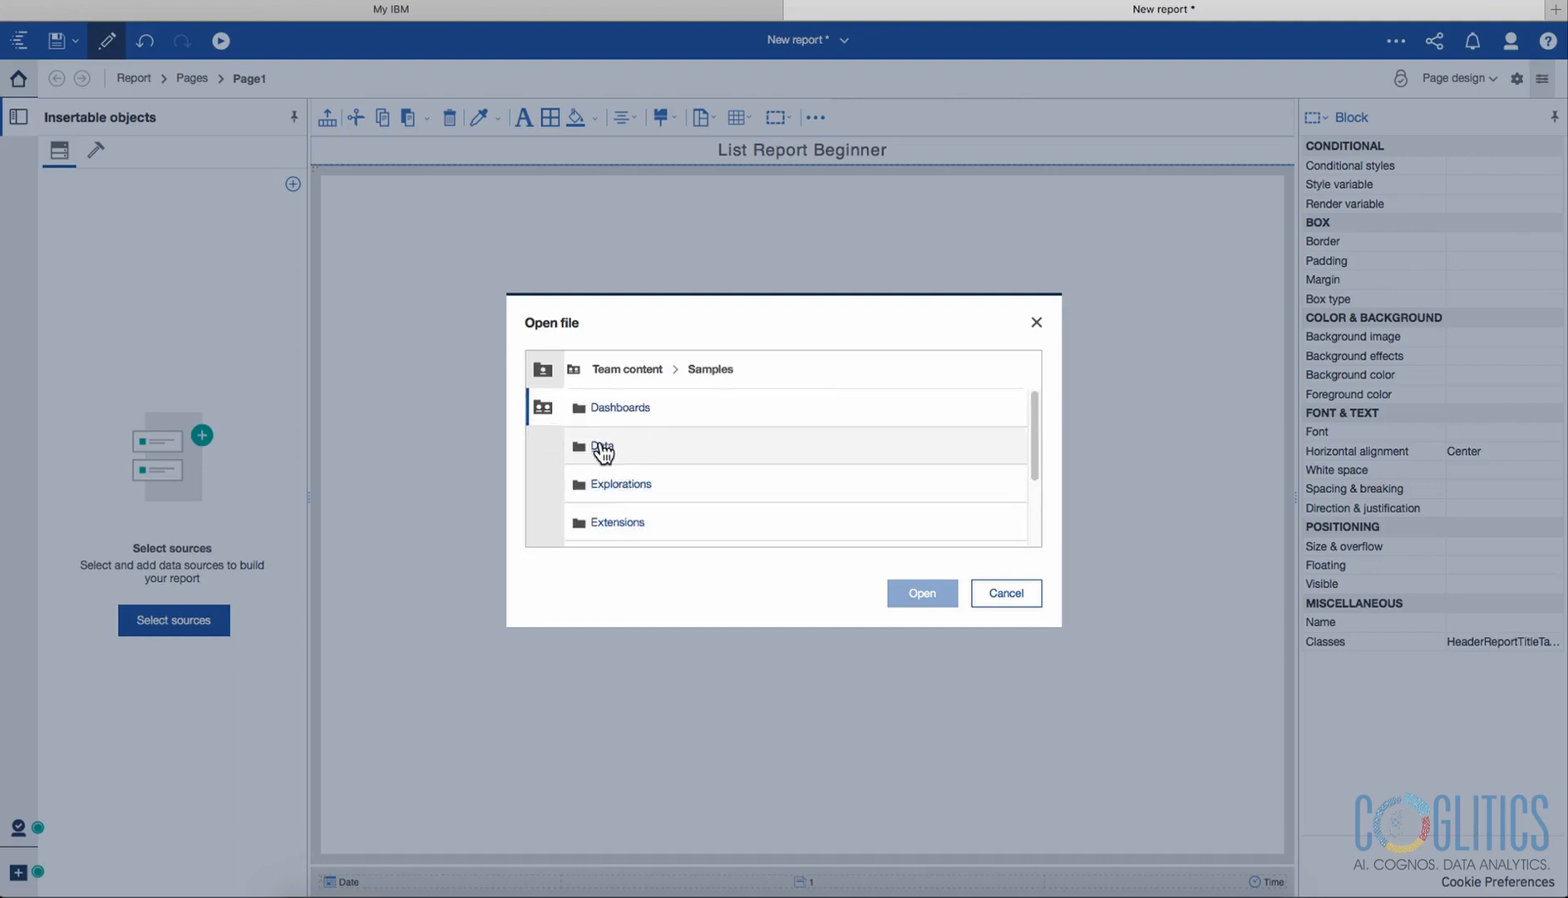
{"action": "left_click", "coordinate": [603, 449]}
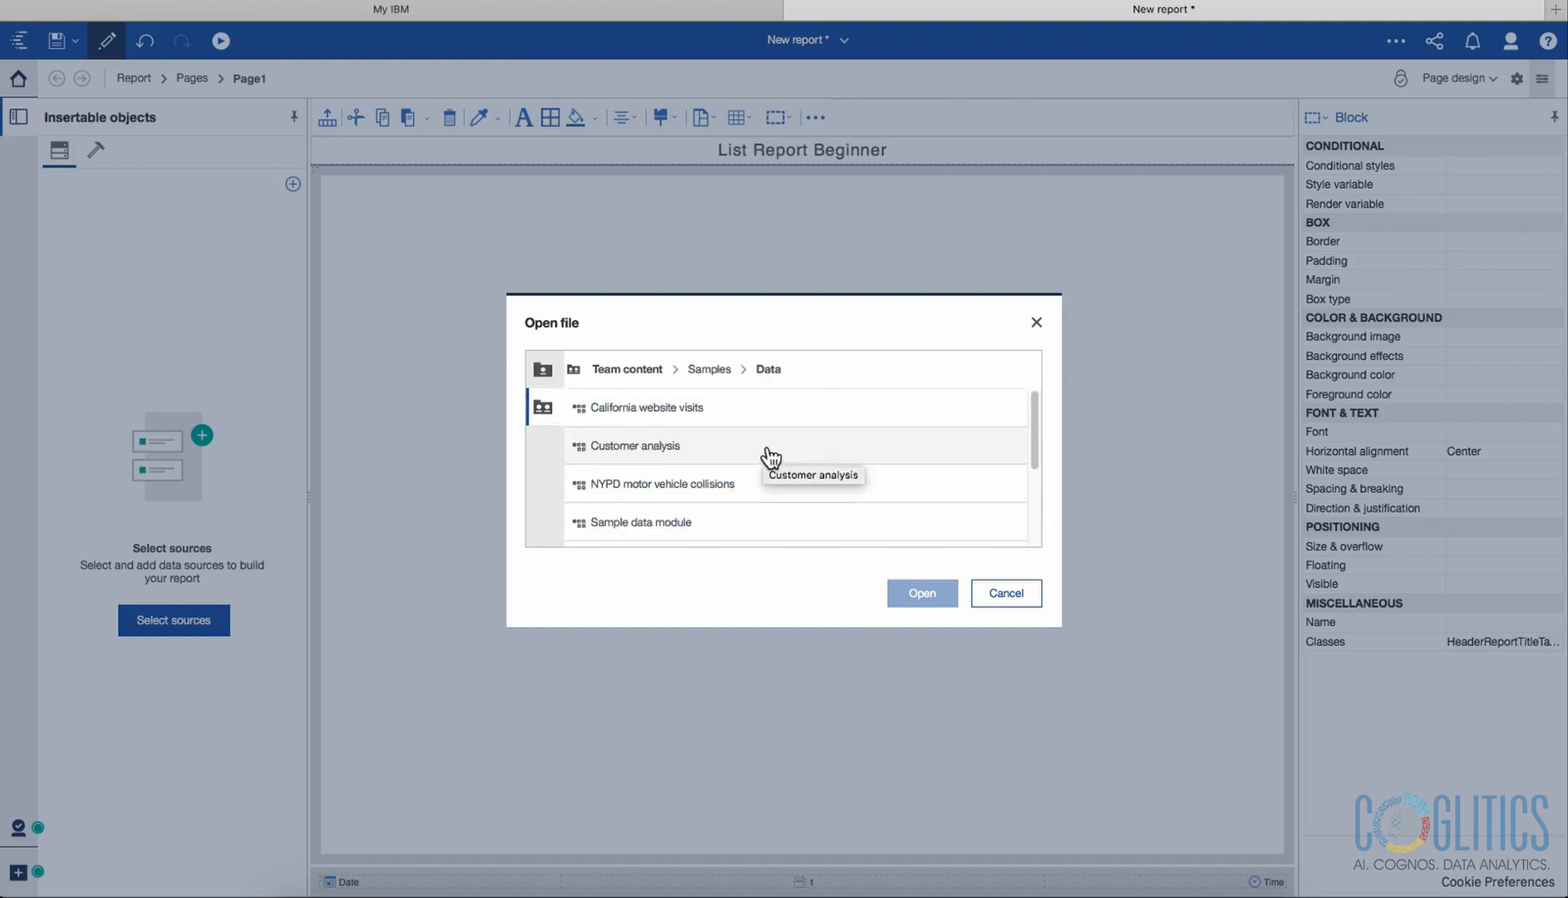
{"action": "scroll", "coordinate": [771, 457], "scroll_direction": "down", "scroll_amount": 3}
{"action": "scroll", "coordinate": [771, 457], "scroll_direction": "down", "scroll_amount": 1}
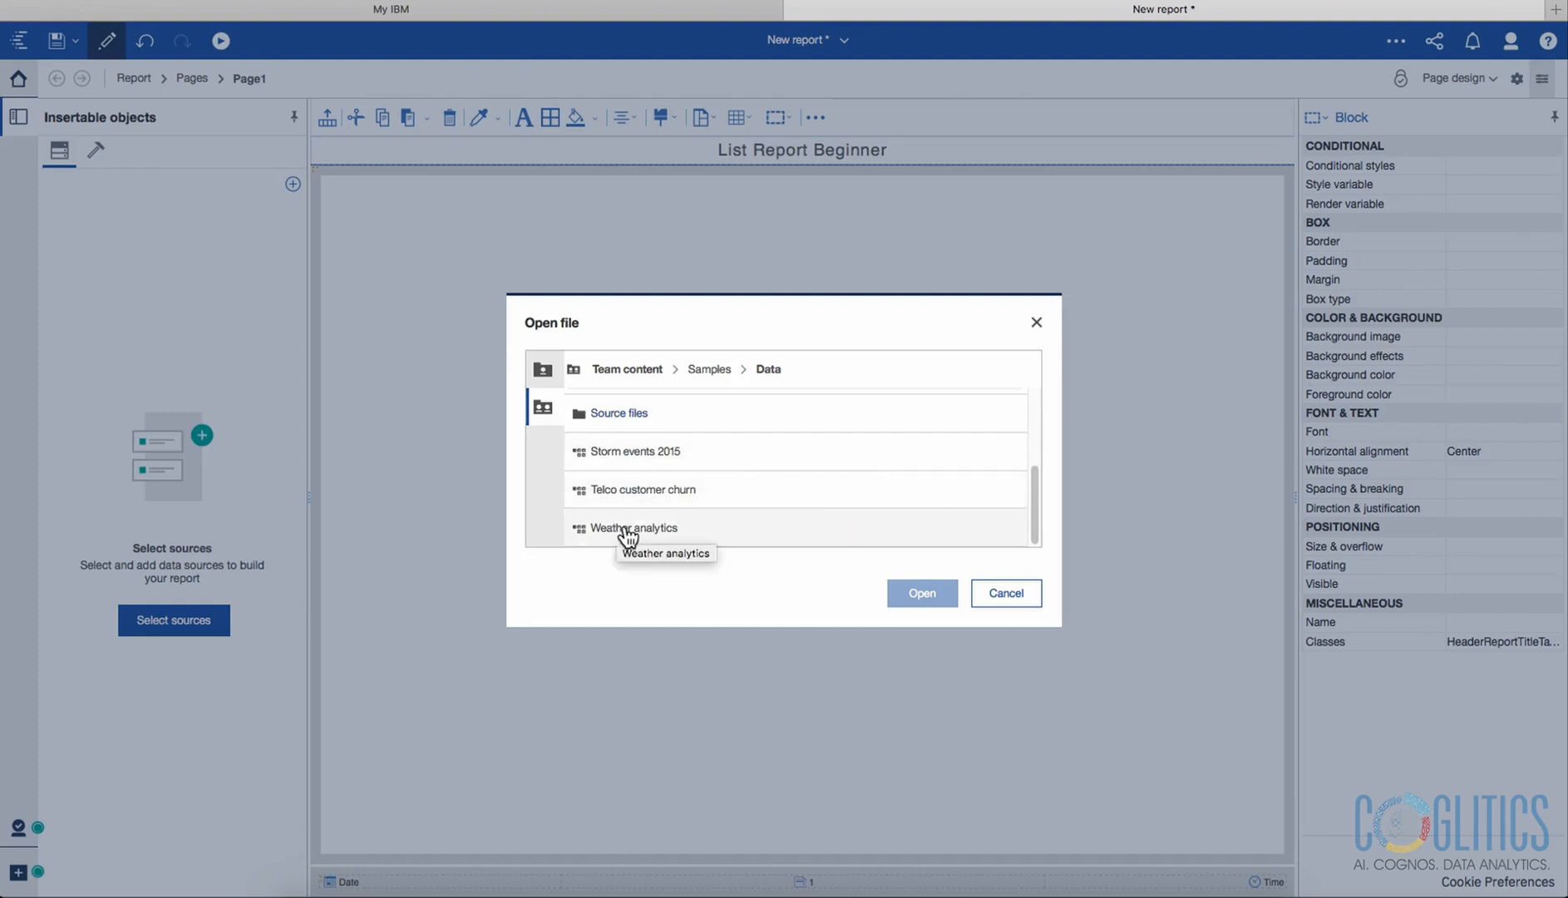
{"action": "left_click", "coordinate": [654, 532]}
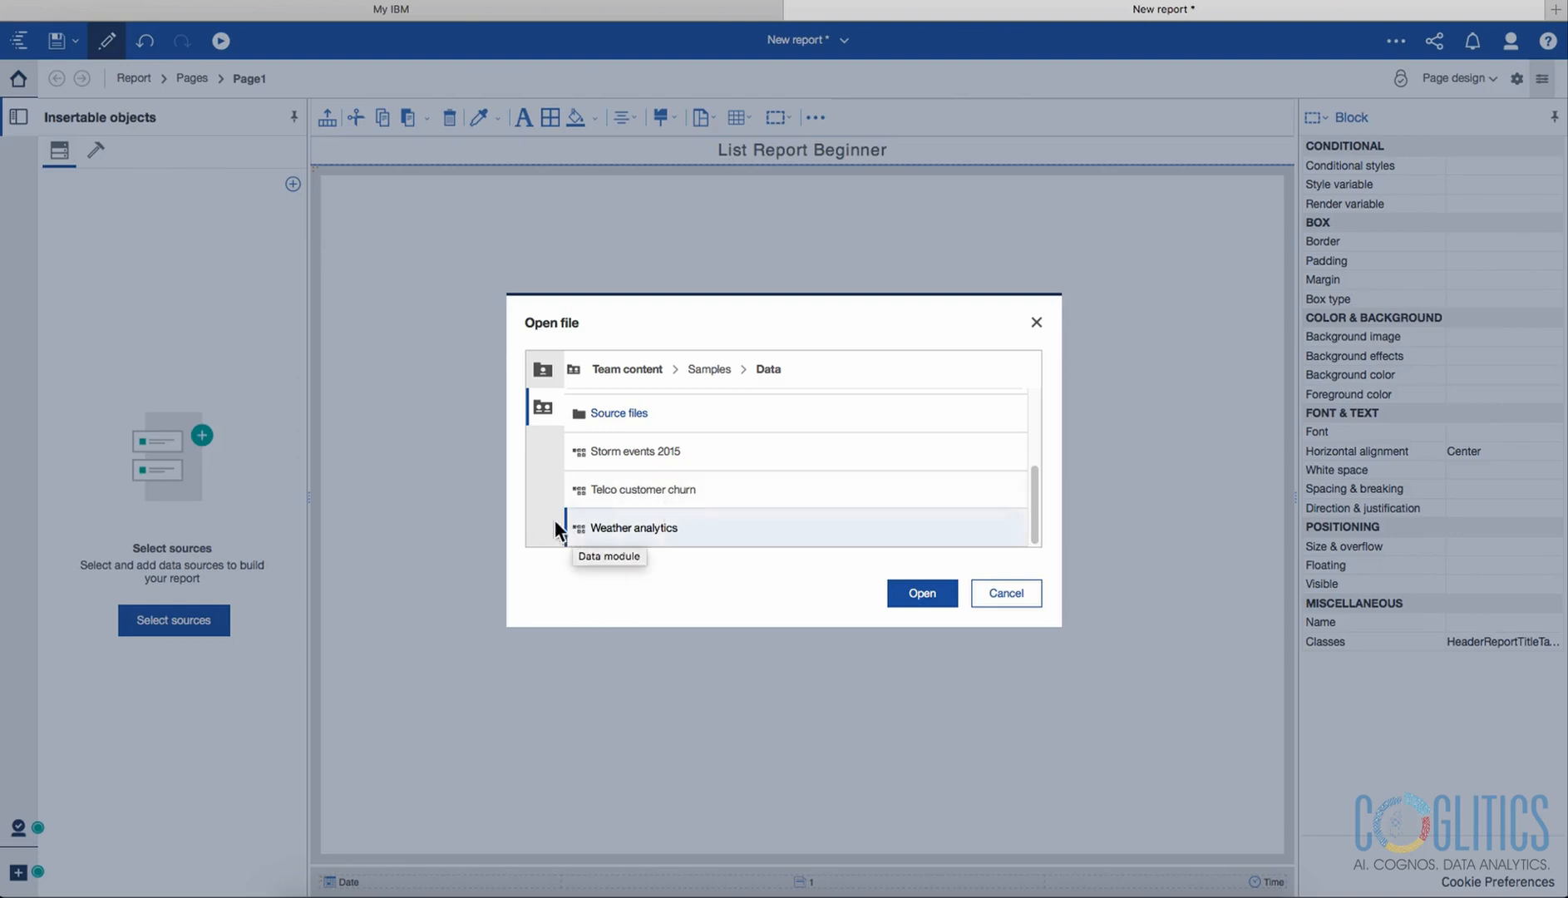
{"action": "left_click", "coordinate": [924, 595]}
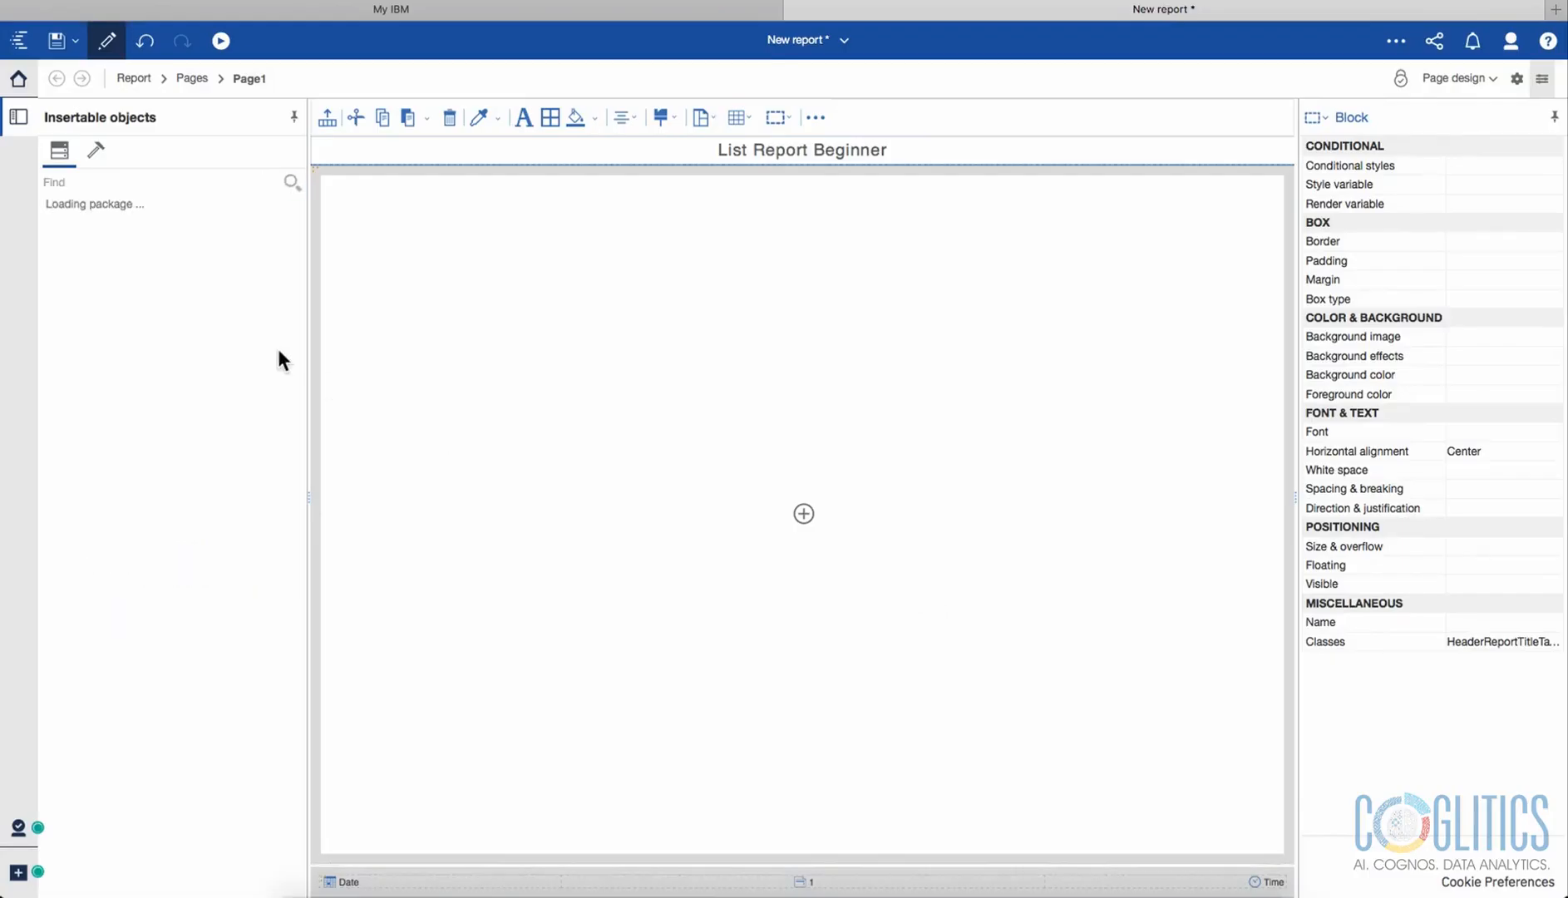
{"action": "left_click", "coordinate": [63, 222]}
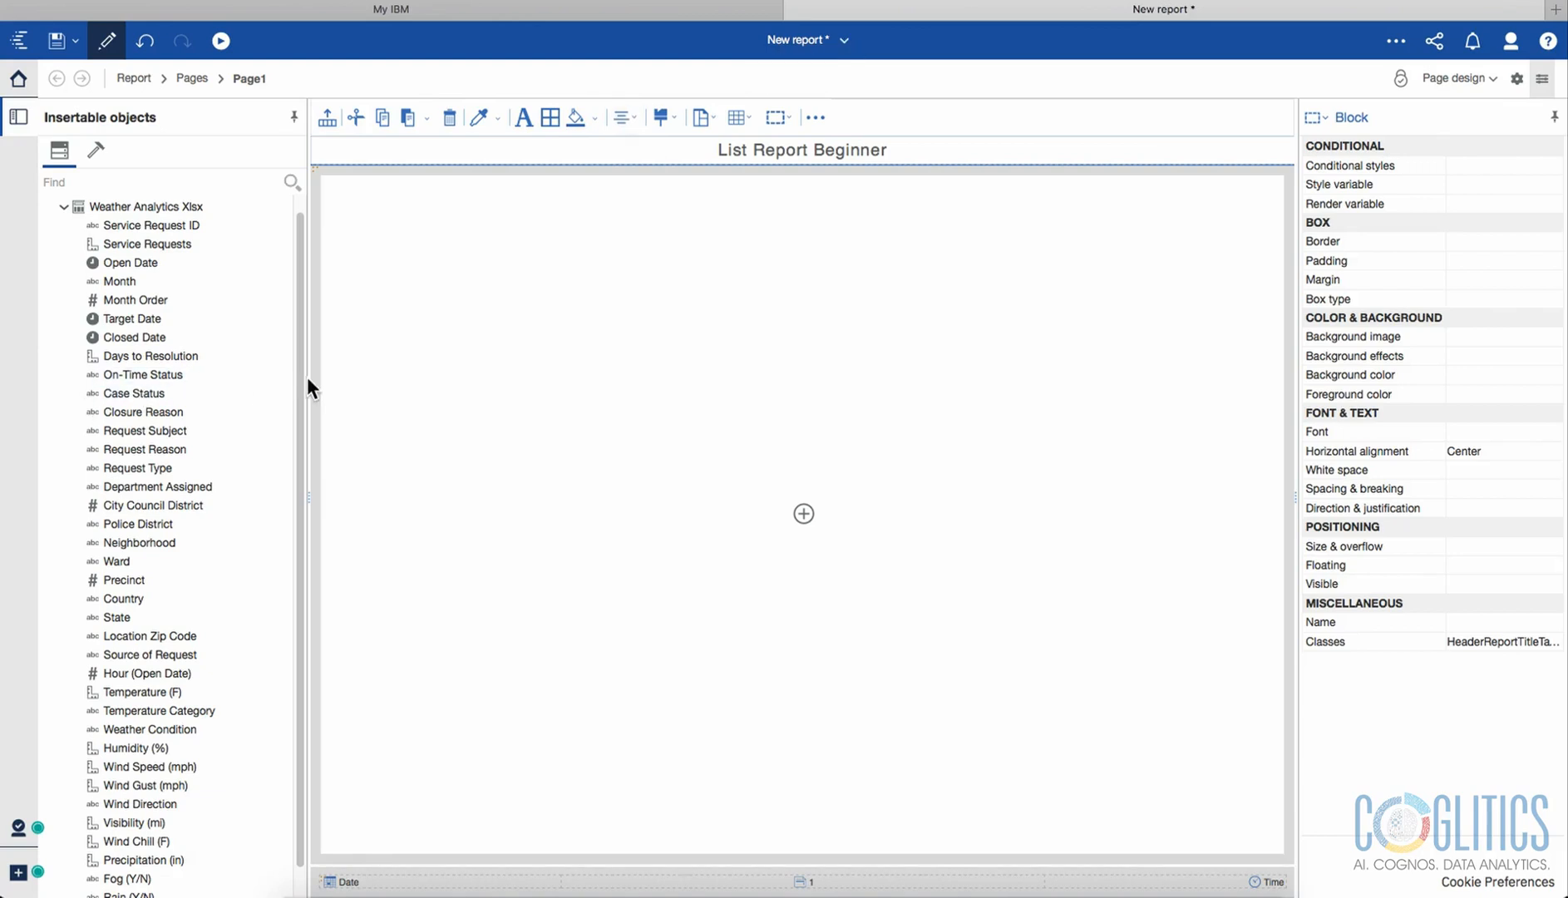
{"action": "left_click_drag", "start_coordinate": [299, 377], "coordinate": [301, 315]}
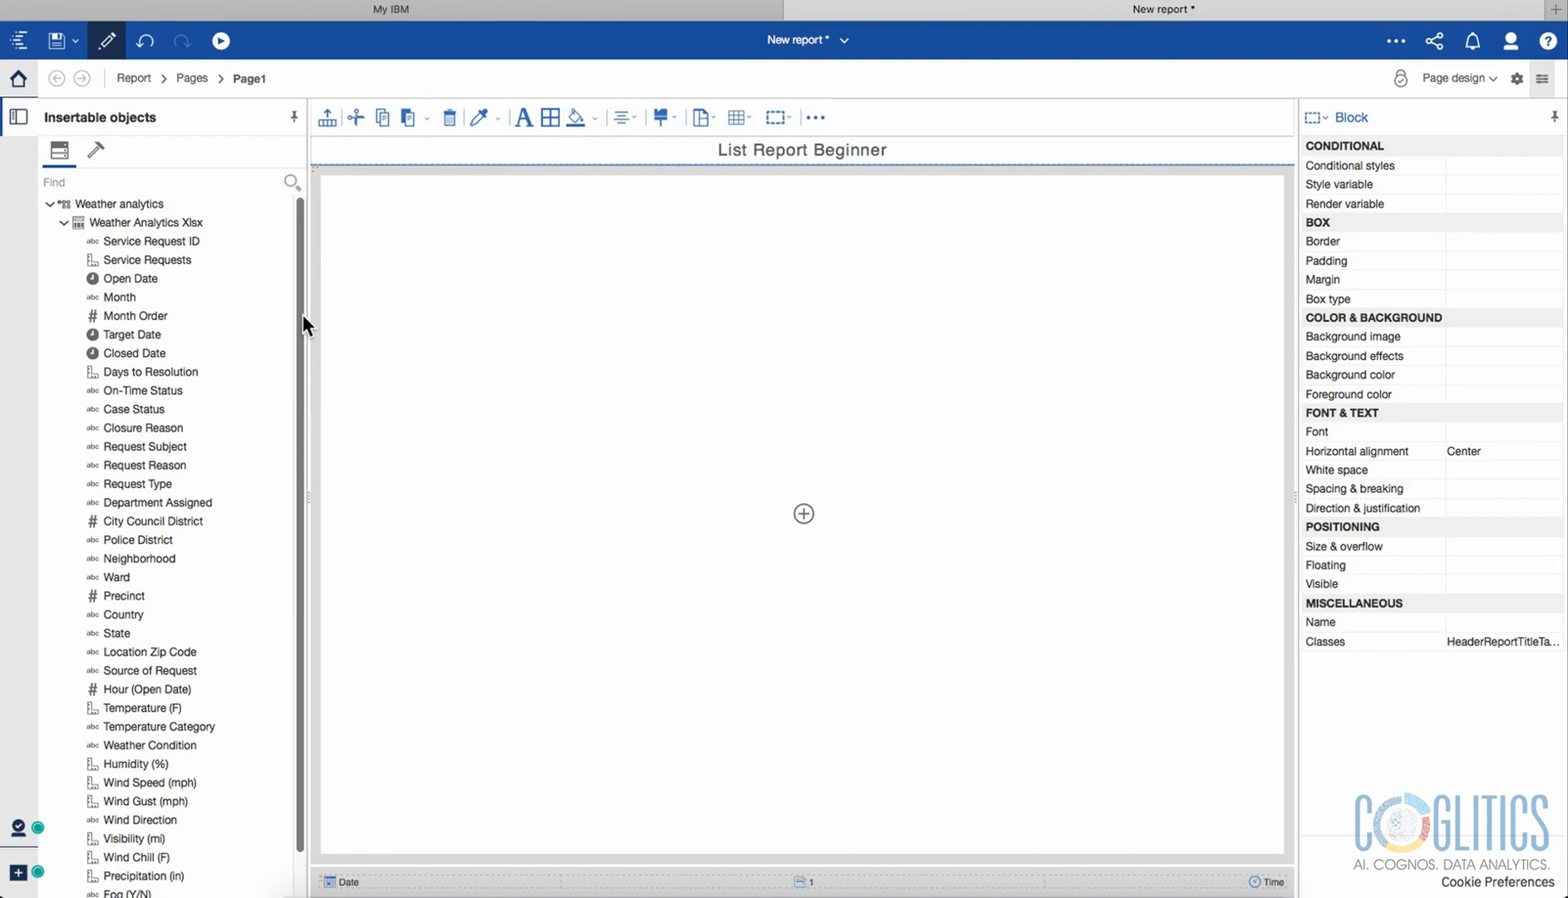
Switch to the open ADV. Dashboard (M-D, PageSet, Micro) - Master Class report to view its organized data module.
{"action": "left_click", "coordinate": [846, 42]}
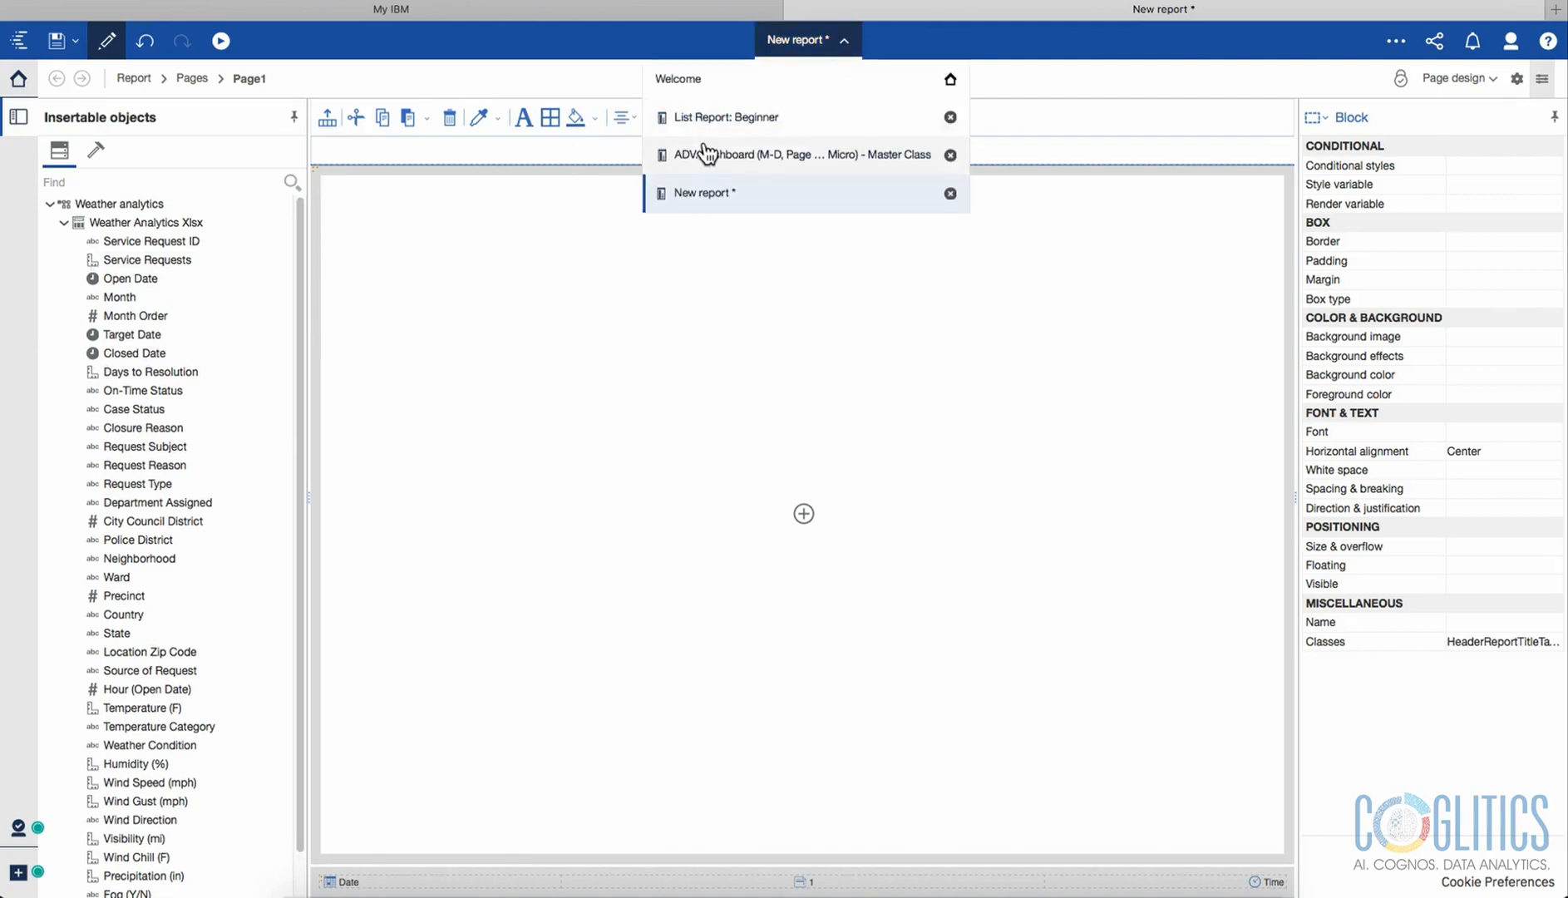
{"action": "left_click", "coordinate": [746, 158]}
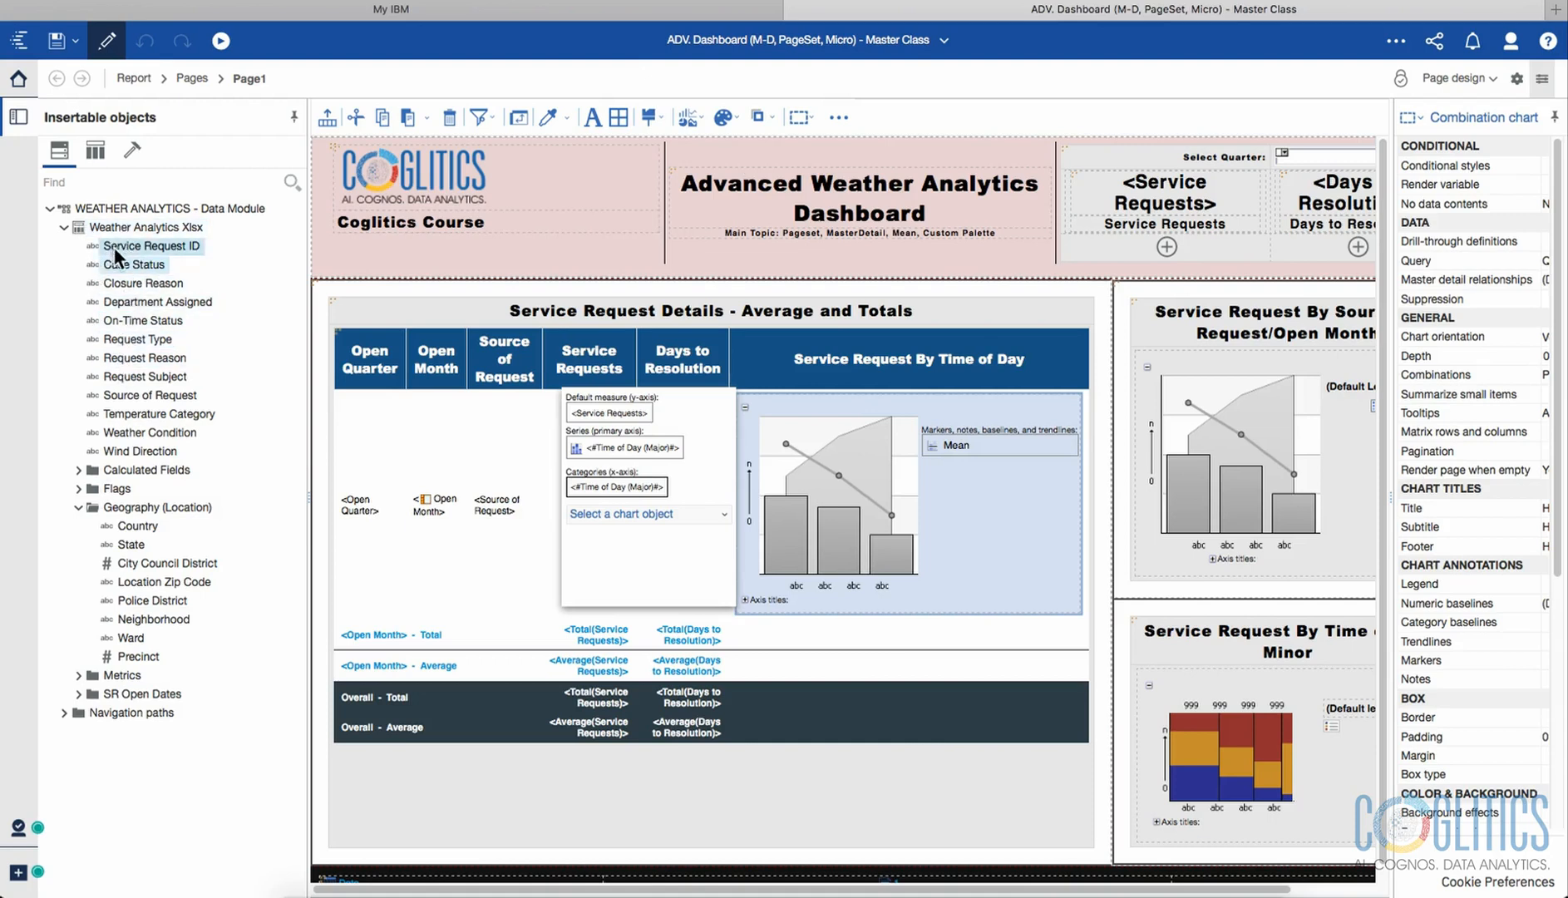
Examine the contents of the Calculated Fields, Flags, Geography (Location), Metrics and SR Open Dates folders in the data module.
{"action": "left_click", "coordinate": [79, 470]}
{"action": "left_click", "coordinate": [79, 471]}
{"action": "left_click", "coordinate": [79, 488]}
{"action": "left_click", "coordinate": [79, 489]}
{"action": "left_click", "coordinate": [80, 508]}
{"action": "left_click", "coordinate": [80, 508]}
{"action": "left_click", "coordinate": [80, 508]}
{"action": "left_click", "coordinate": [80, 526]}
{"action": "left_click", "coordinate": [79, 526]}
{"action": "left_click", "coordinate": [79, 545]}
{"action": "left_click", "coordinate": [79, 546]}
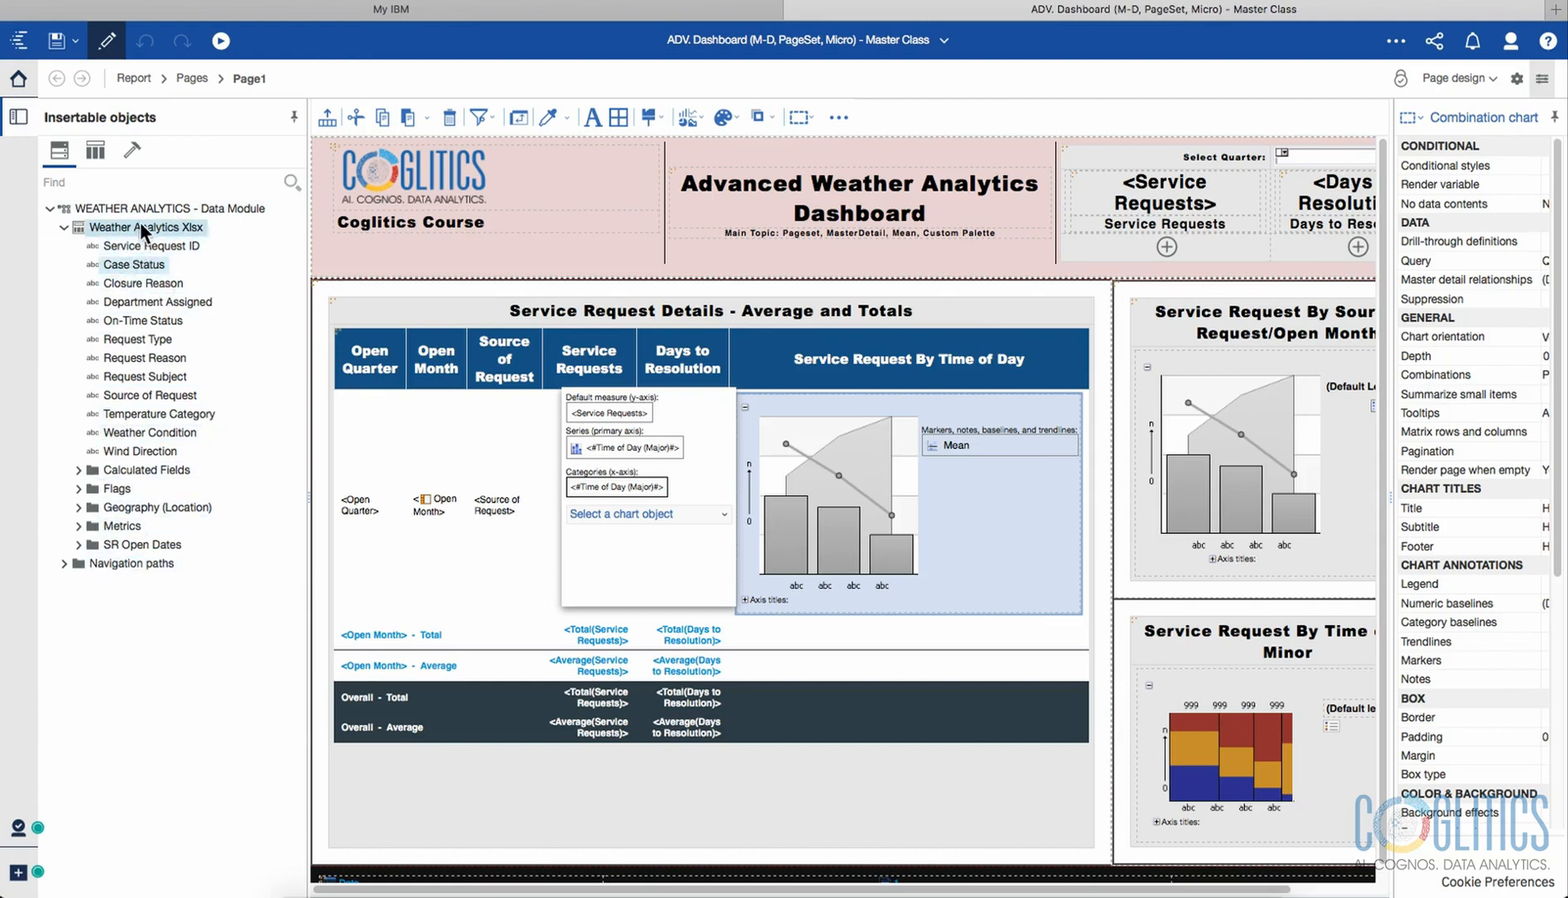
Review the Day of Week, Time of Day (Major) and Time of Day (Minor) items in the Calculated Fields folder.
{"action": "left_click", "coordinate": [78, 470]}
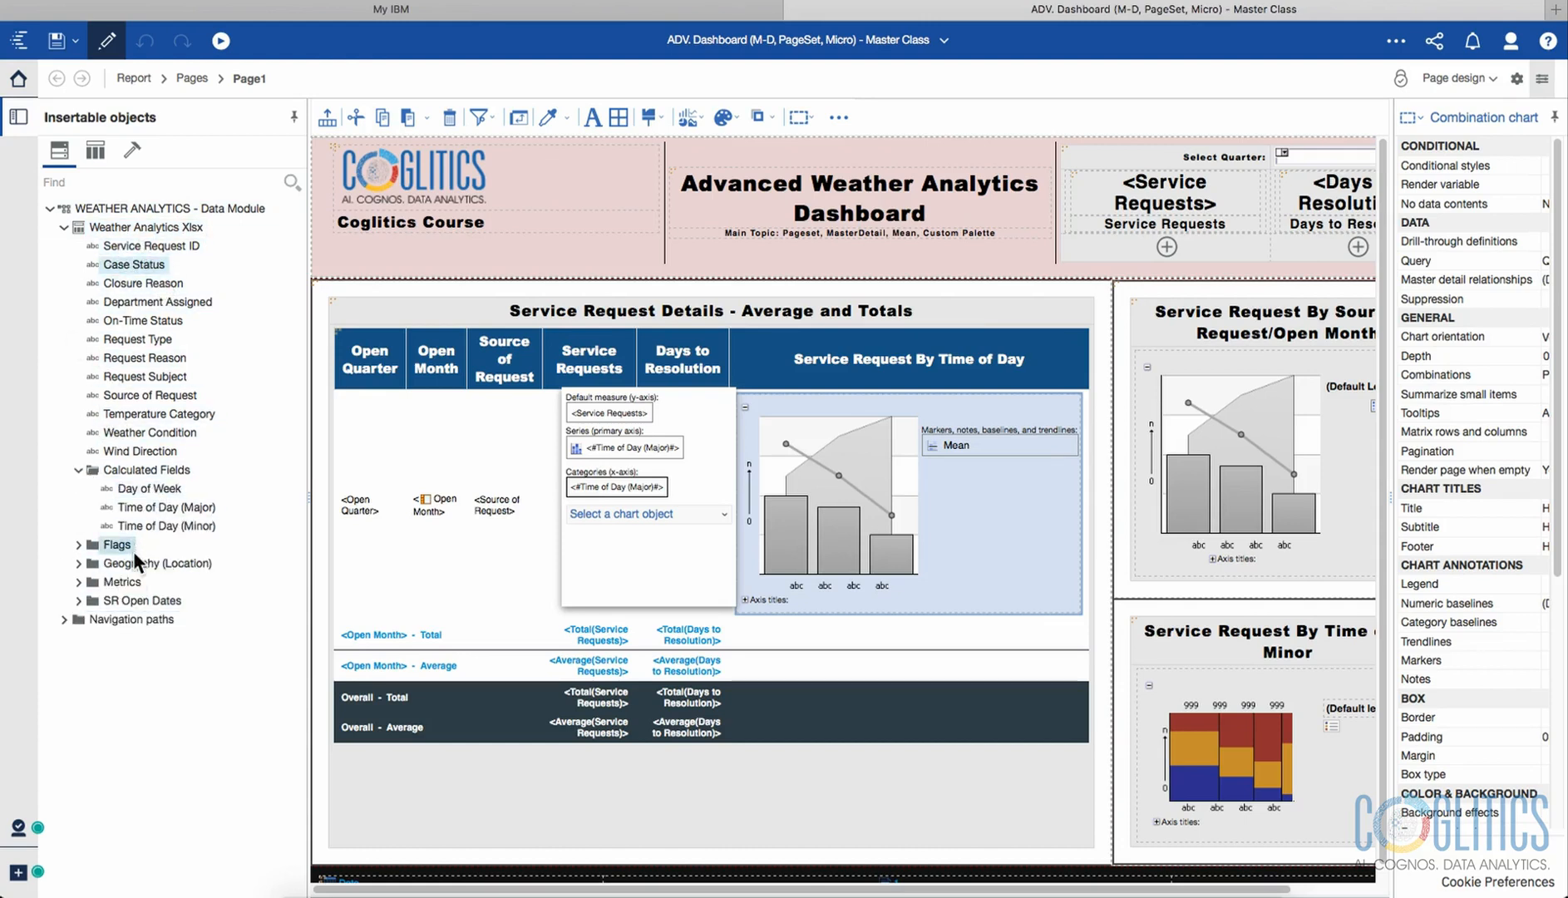
{"action": "left_click", "coordinate": [148, 508]}
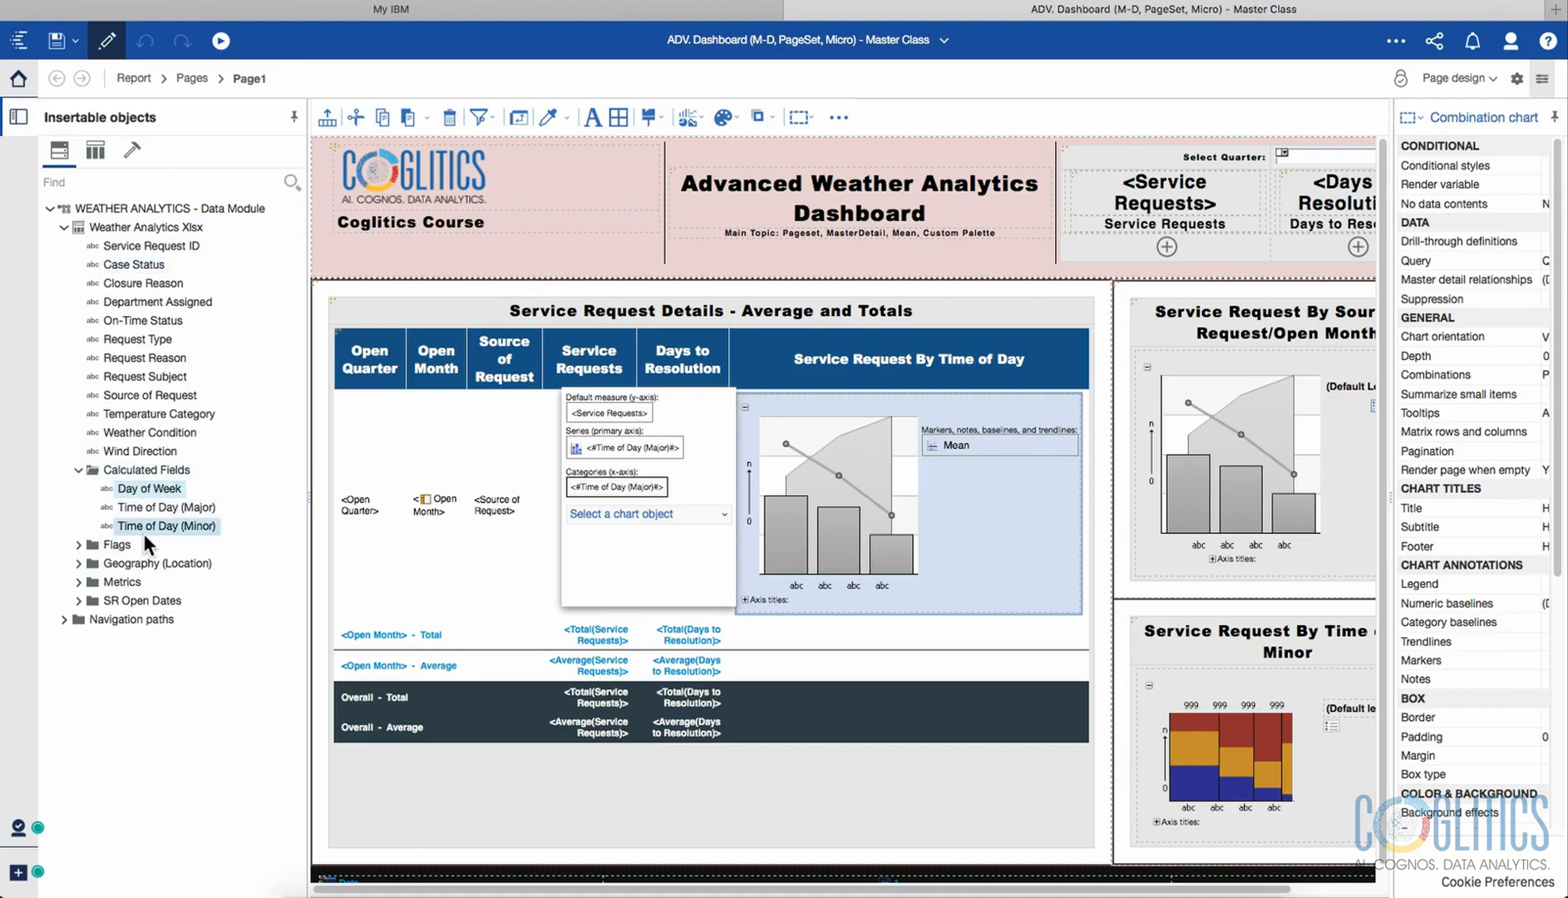
{"action": "left_click", "coordinate": [138, 491]}
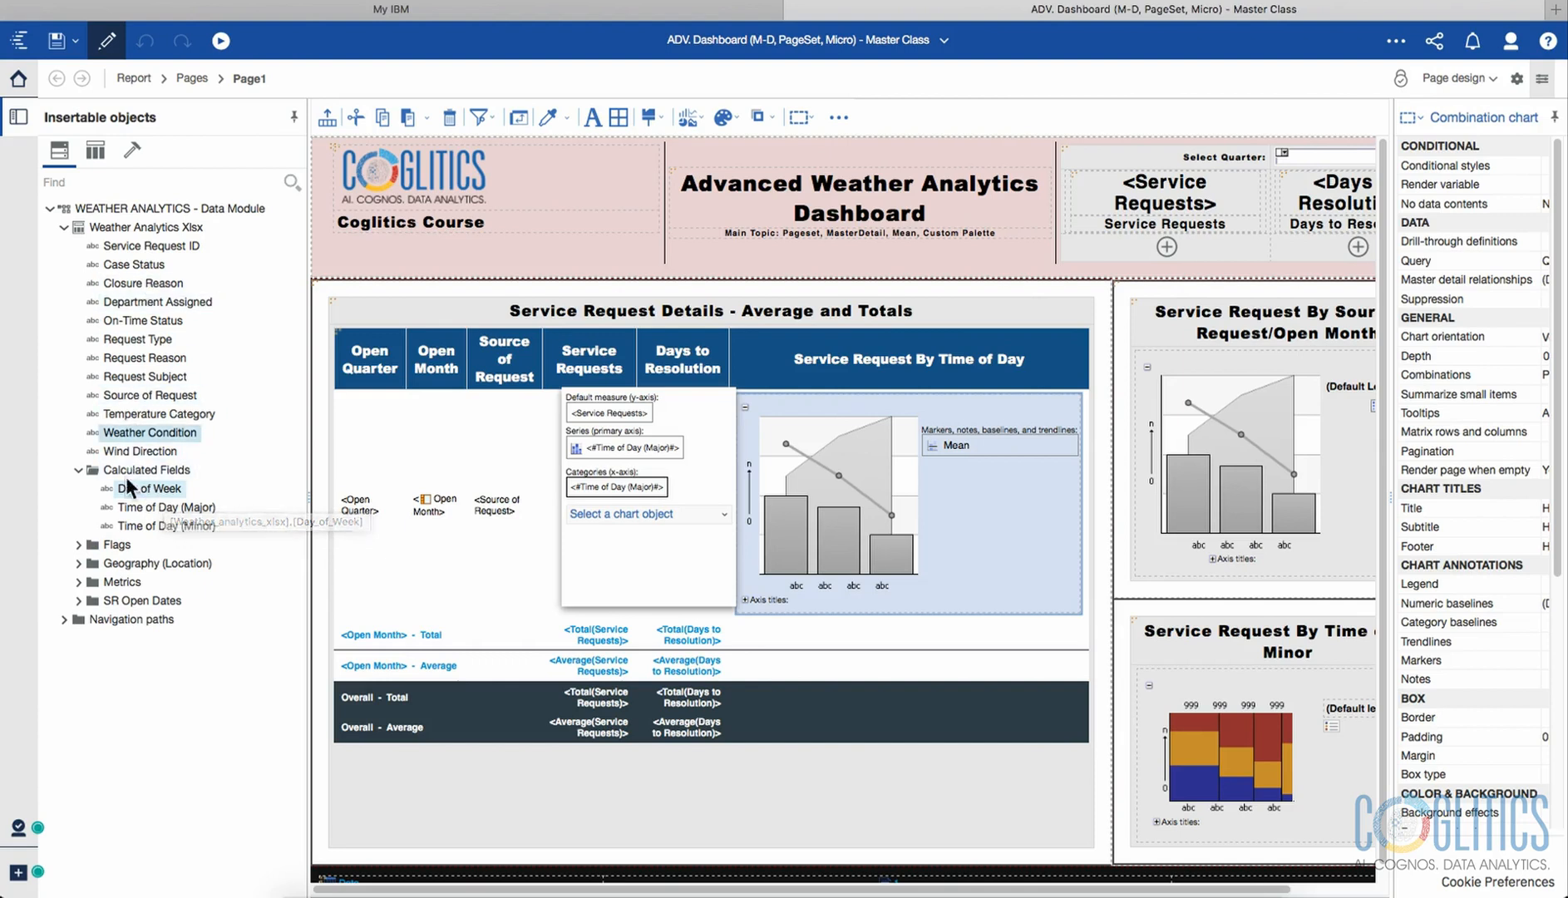
{"action": "left_click", "coordinate": [144, 506], "text": "ctrl"}
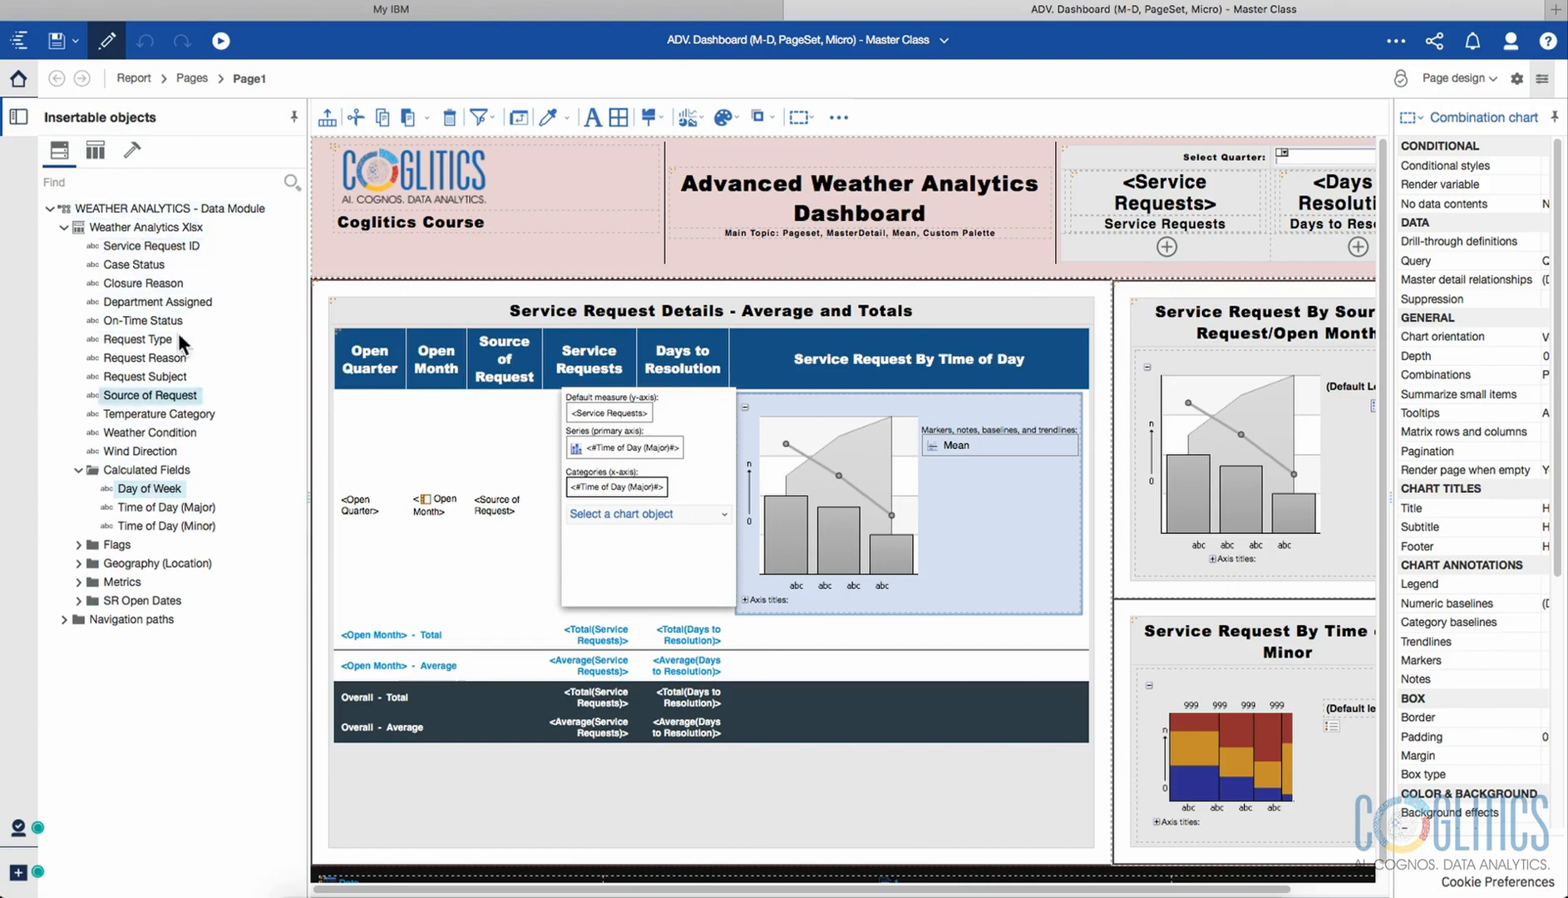
Return to the unsaved new report and create a folder named Report under My content as its save destination.
{"action": "left_click", "coordinate": [944, 40]}
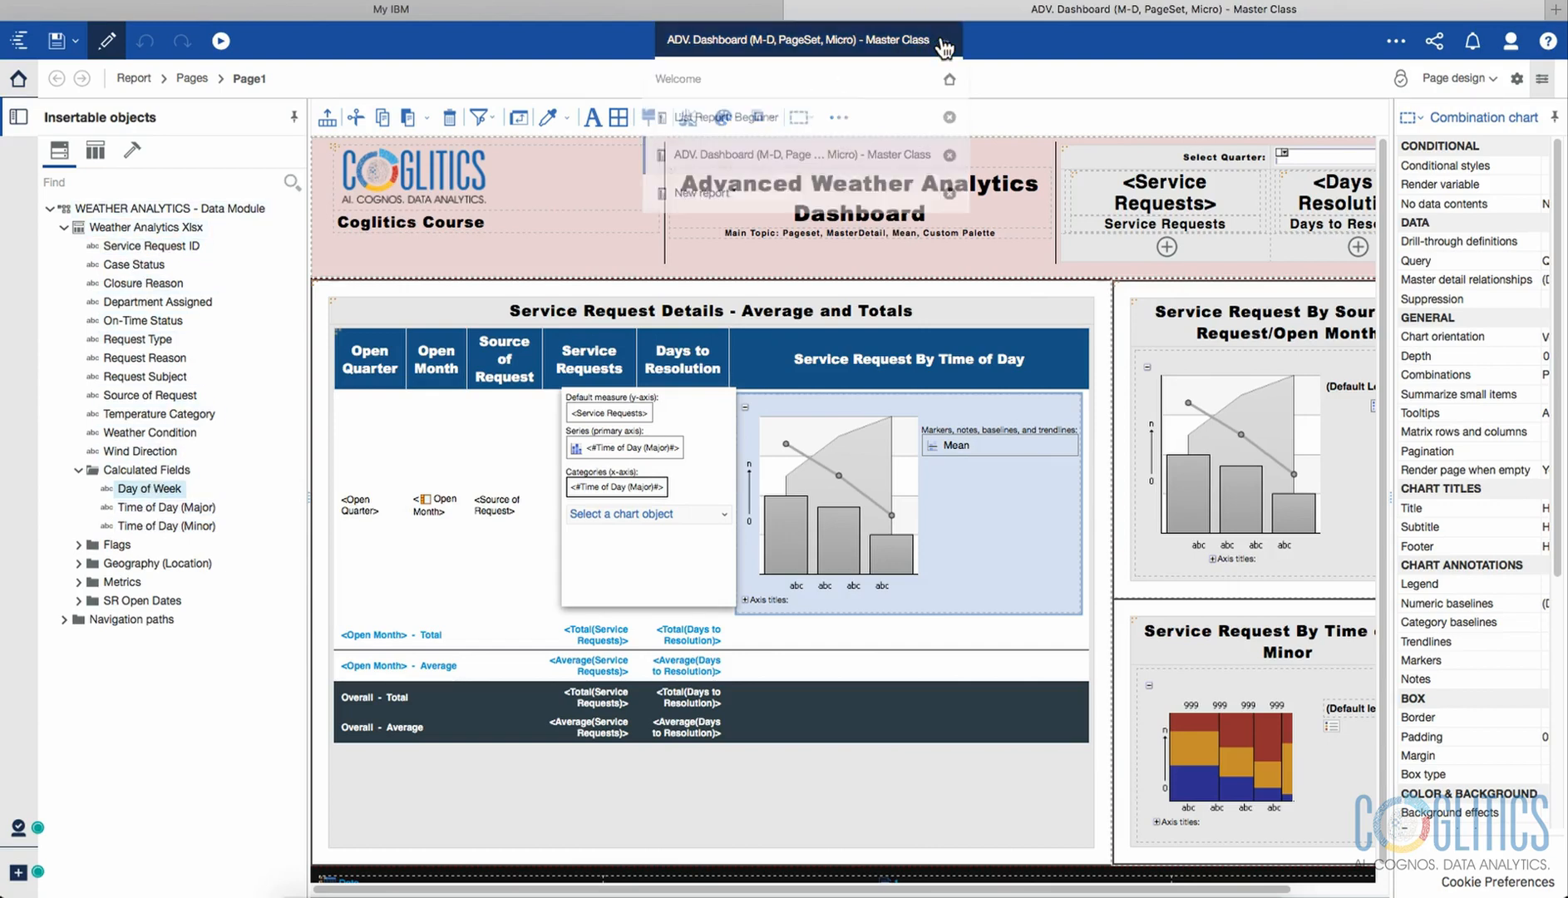
{"action": "left_click", "coordinate": [703, 193]}
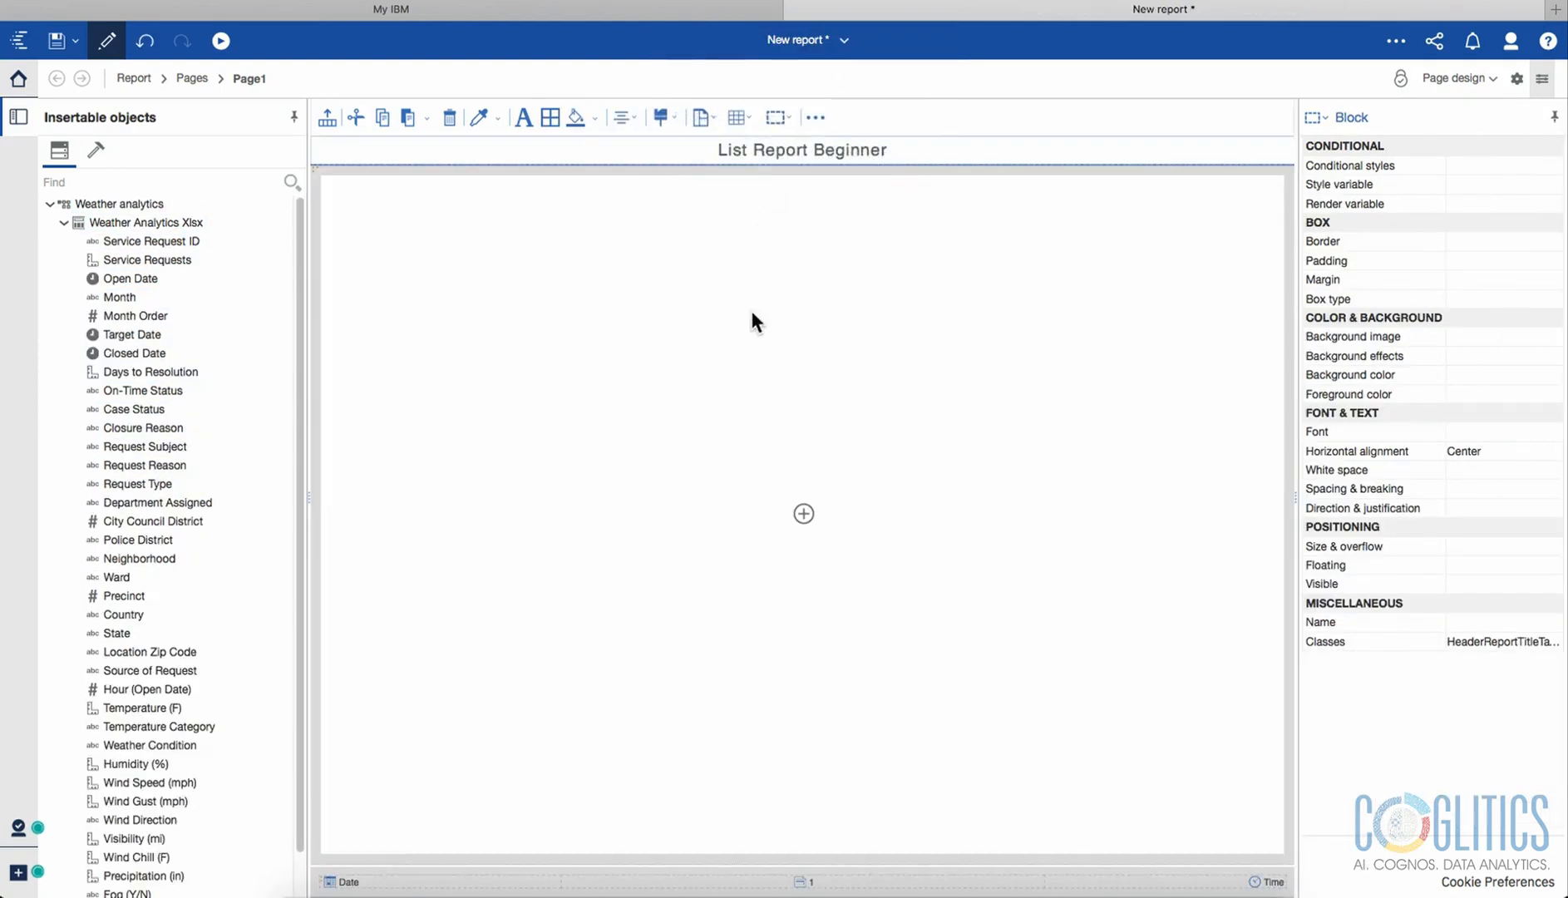
{"action": "left_click", "coordinate": [75, 40]}
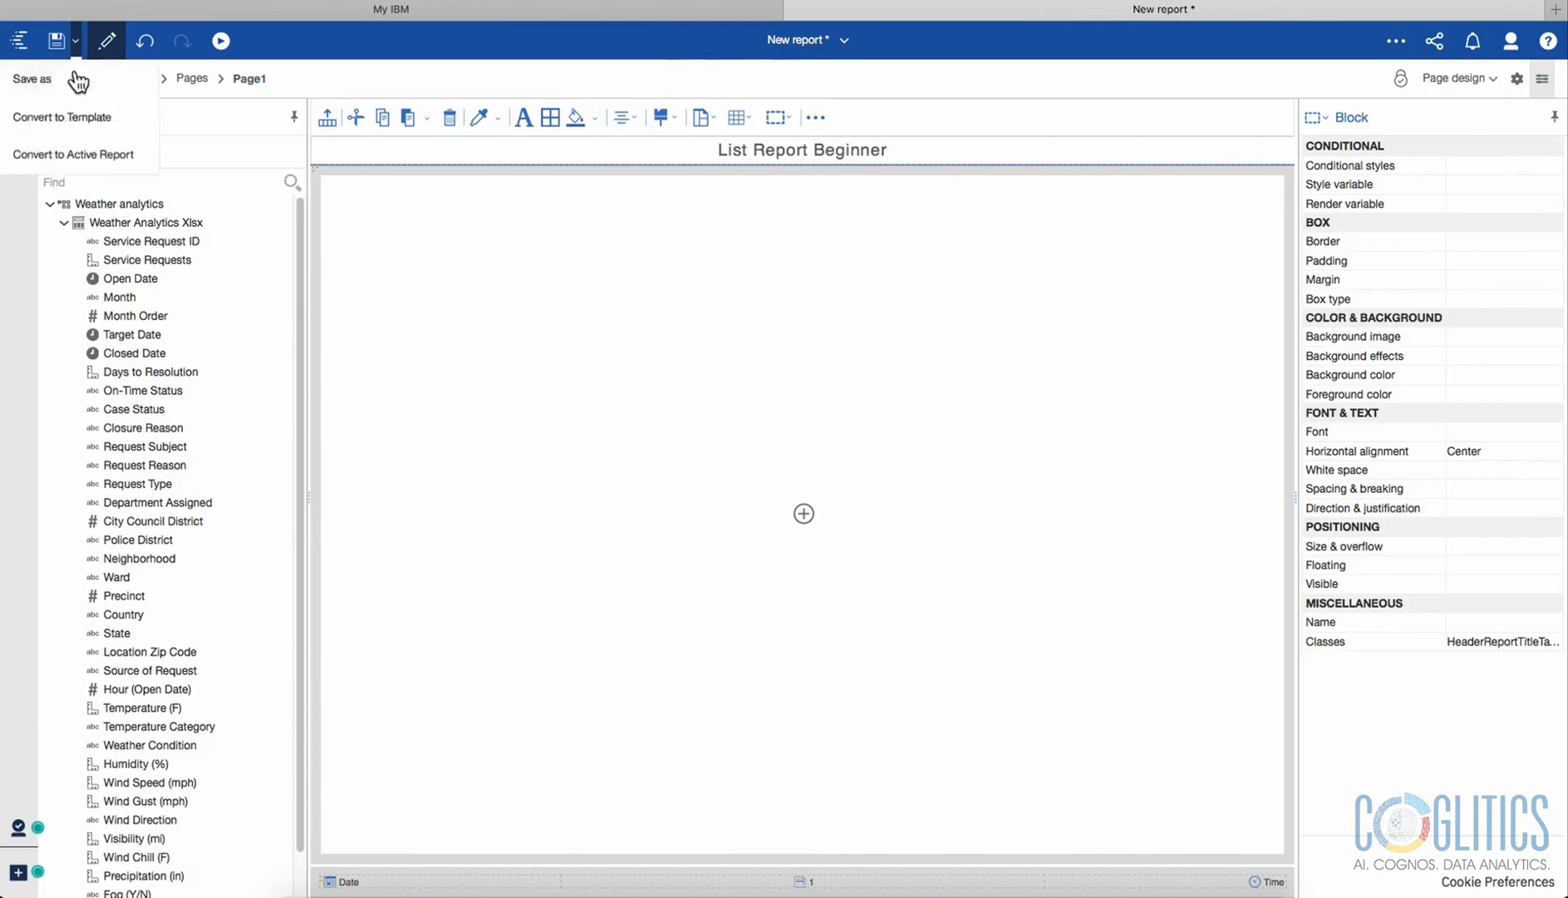
{"action": "left_click", "coordinate": [77, 82]}
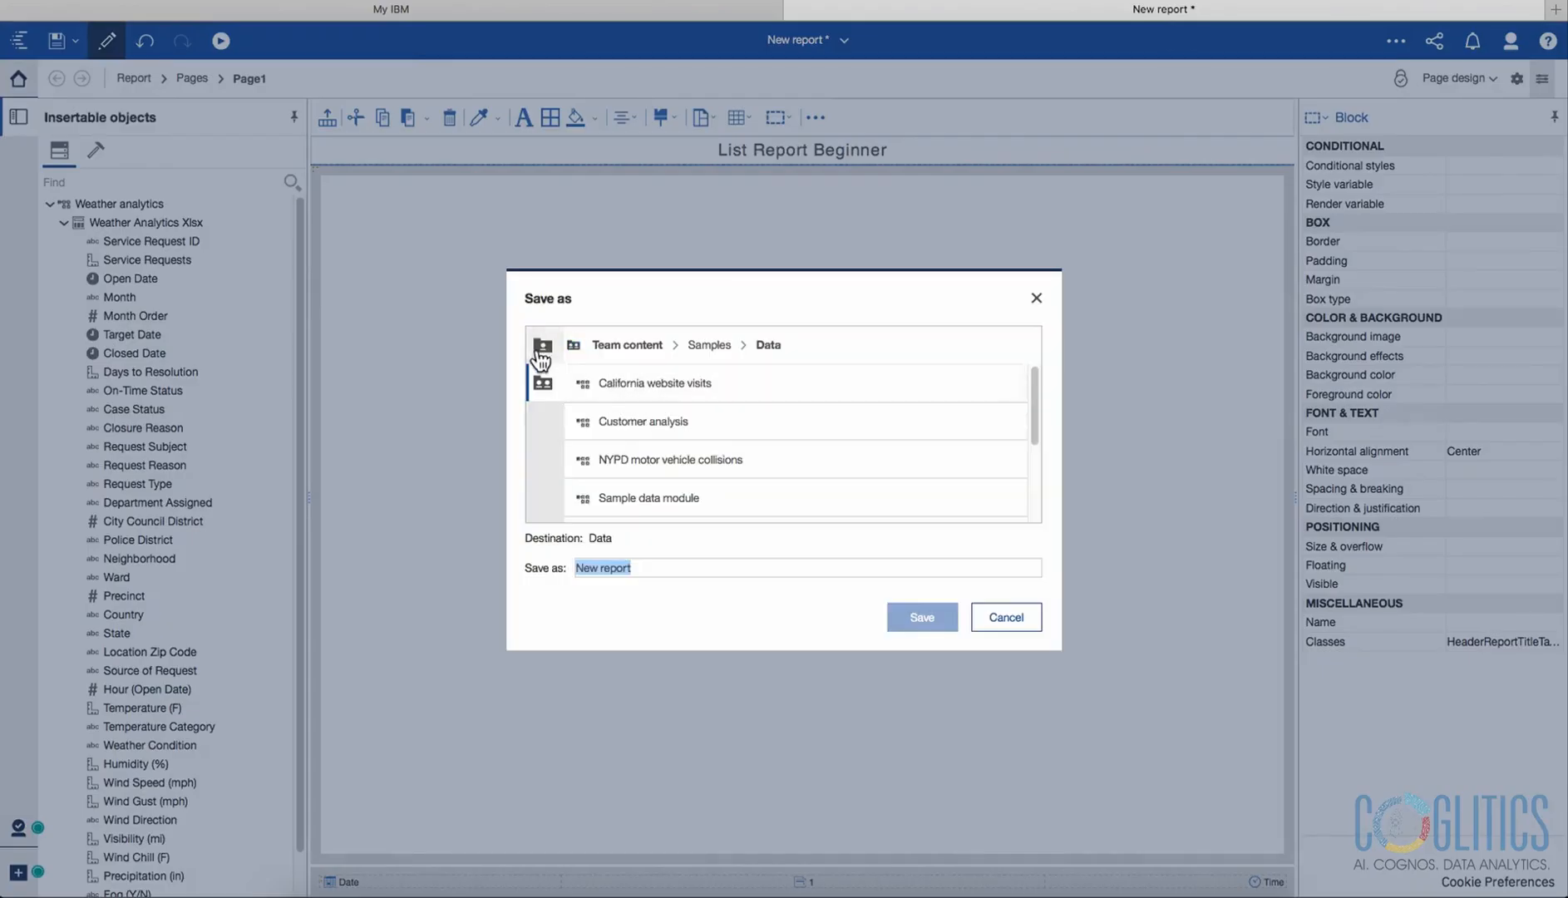
{"action": "left_click", "coordinate": [542, 346]}
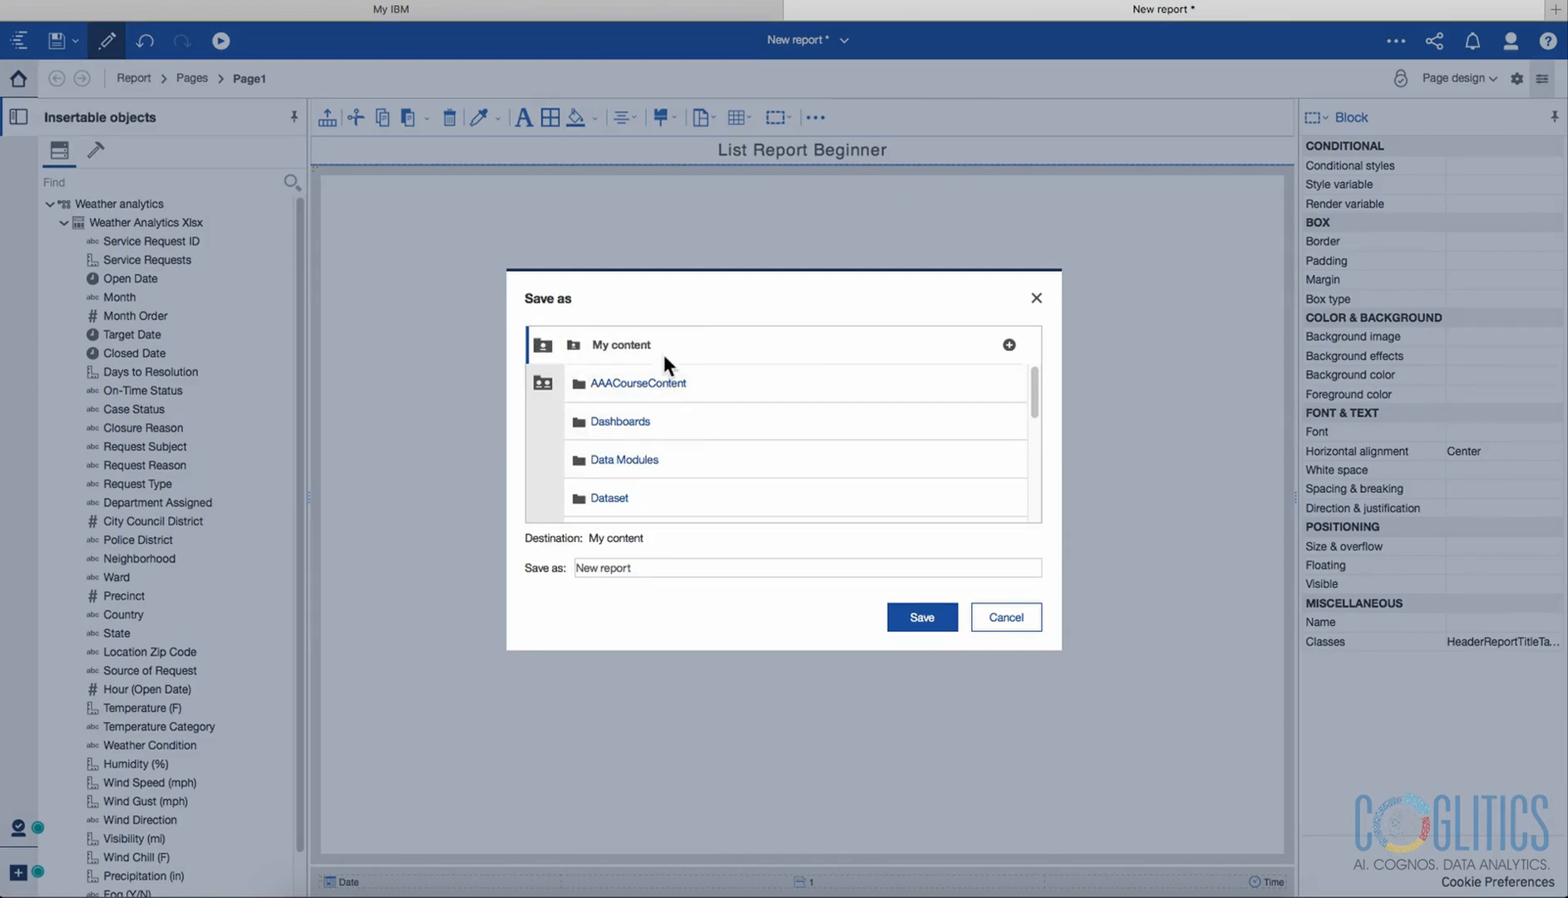
{"action": "left_click_drag", "start_coordinate": [640, 567], "coordinate": [561, 570]}
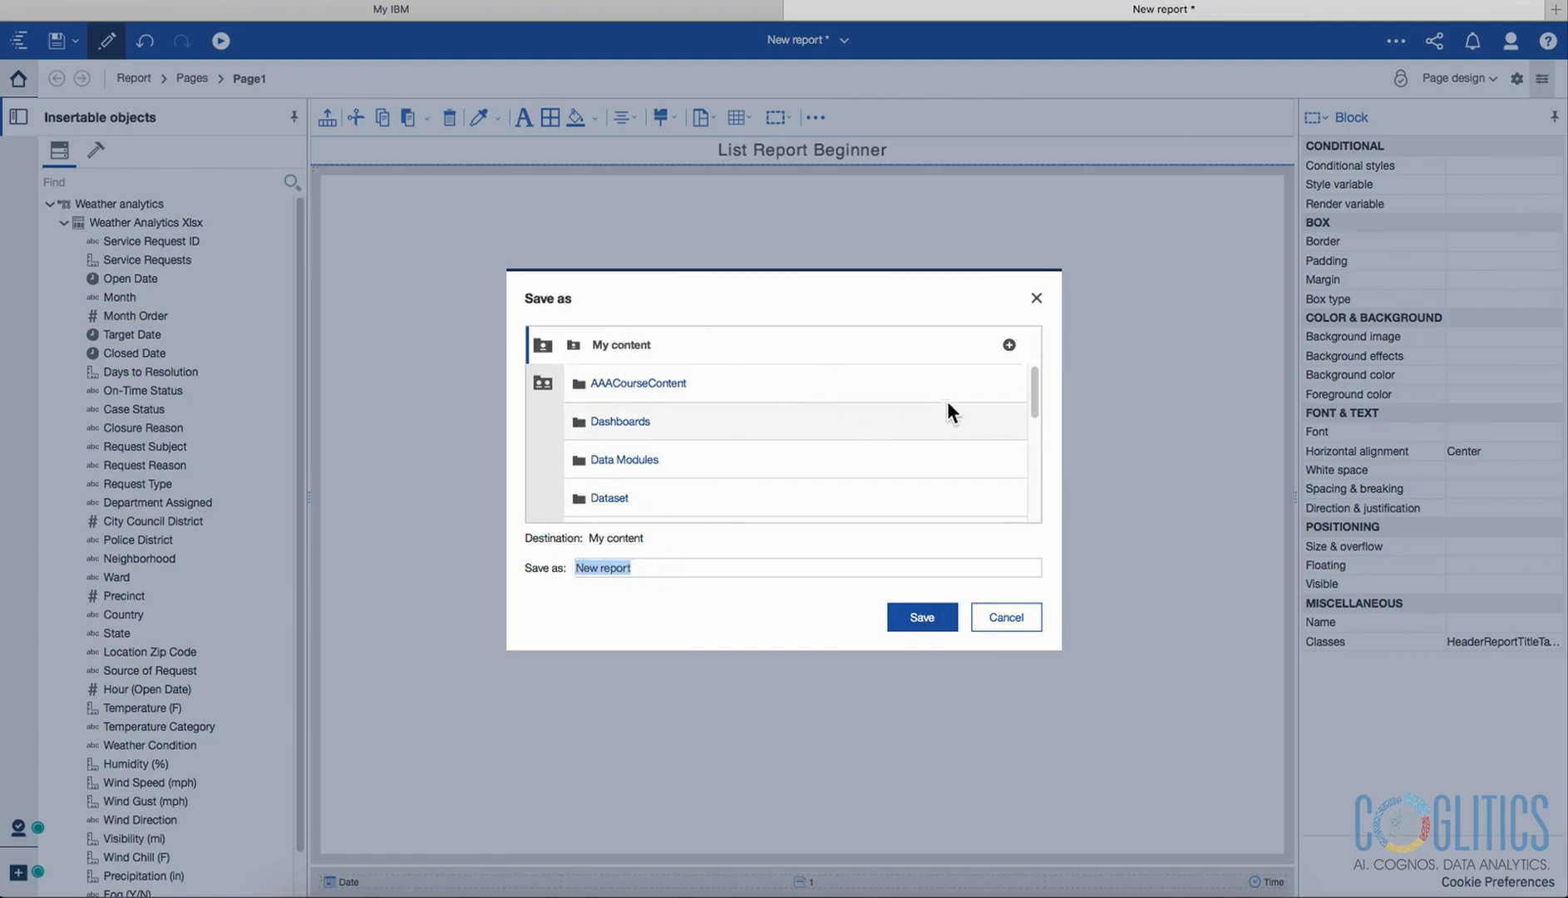
{"action": "left_click_drag", "start_coordinate": [1038, 384], "coordinate": [1038, 486]}
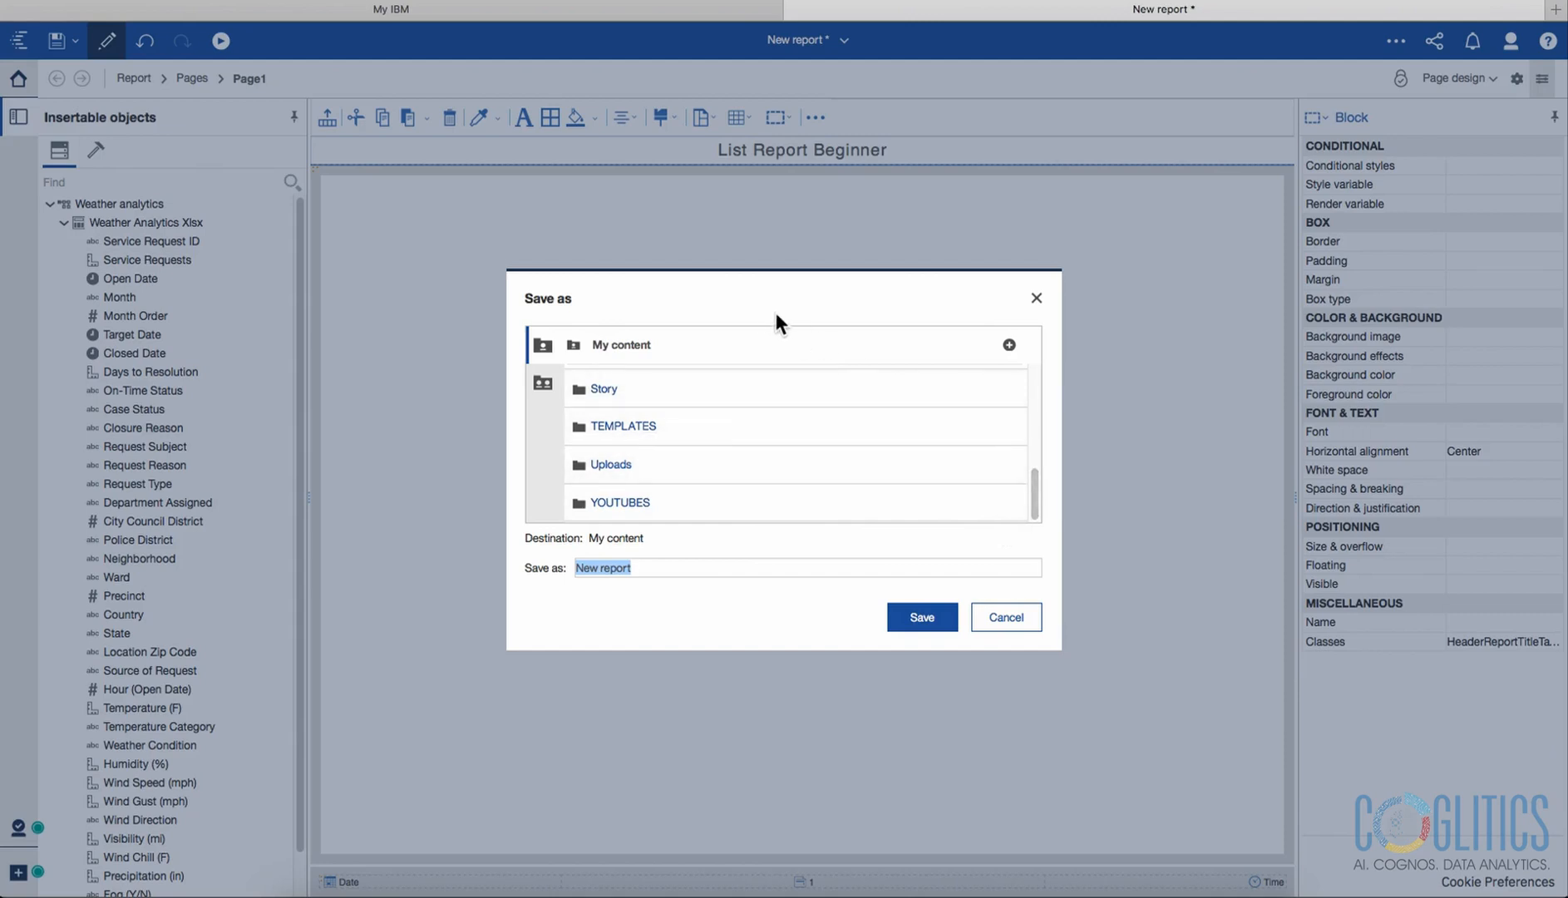
{"action": "left_click_drag", "start_coordinate": [647, 563], "coordinate": [561, 565]}
{"action": "left_click", "coordinate": [1008, 346]}
{"action": "type", "text": "Report"}
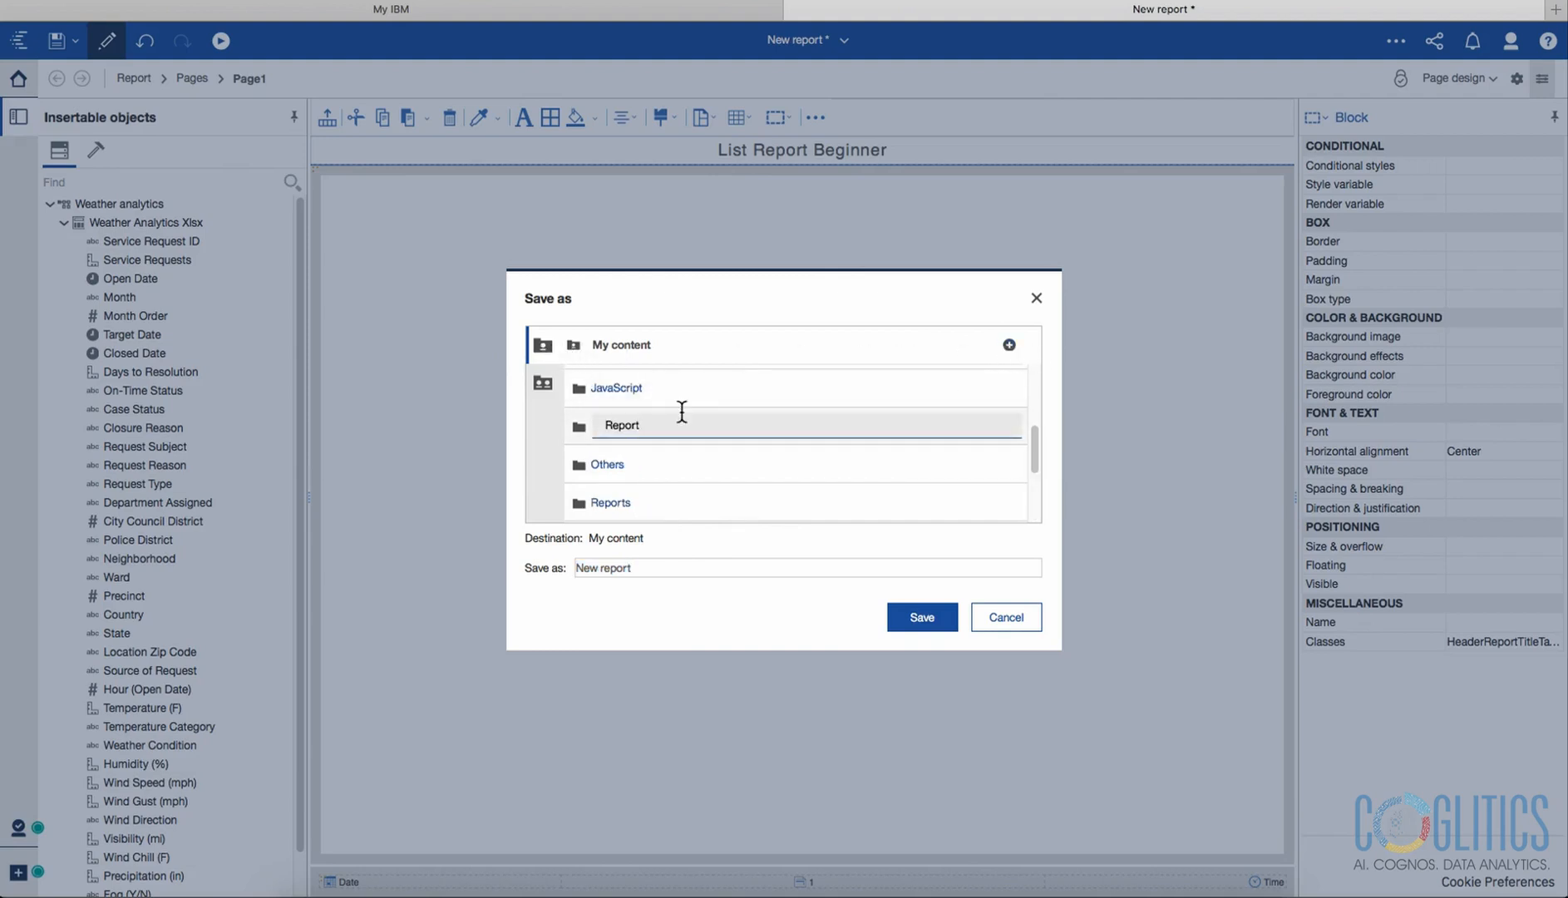
{"action": "left_click", "coordinate": [912, 622]}
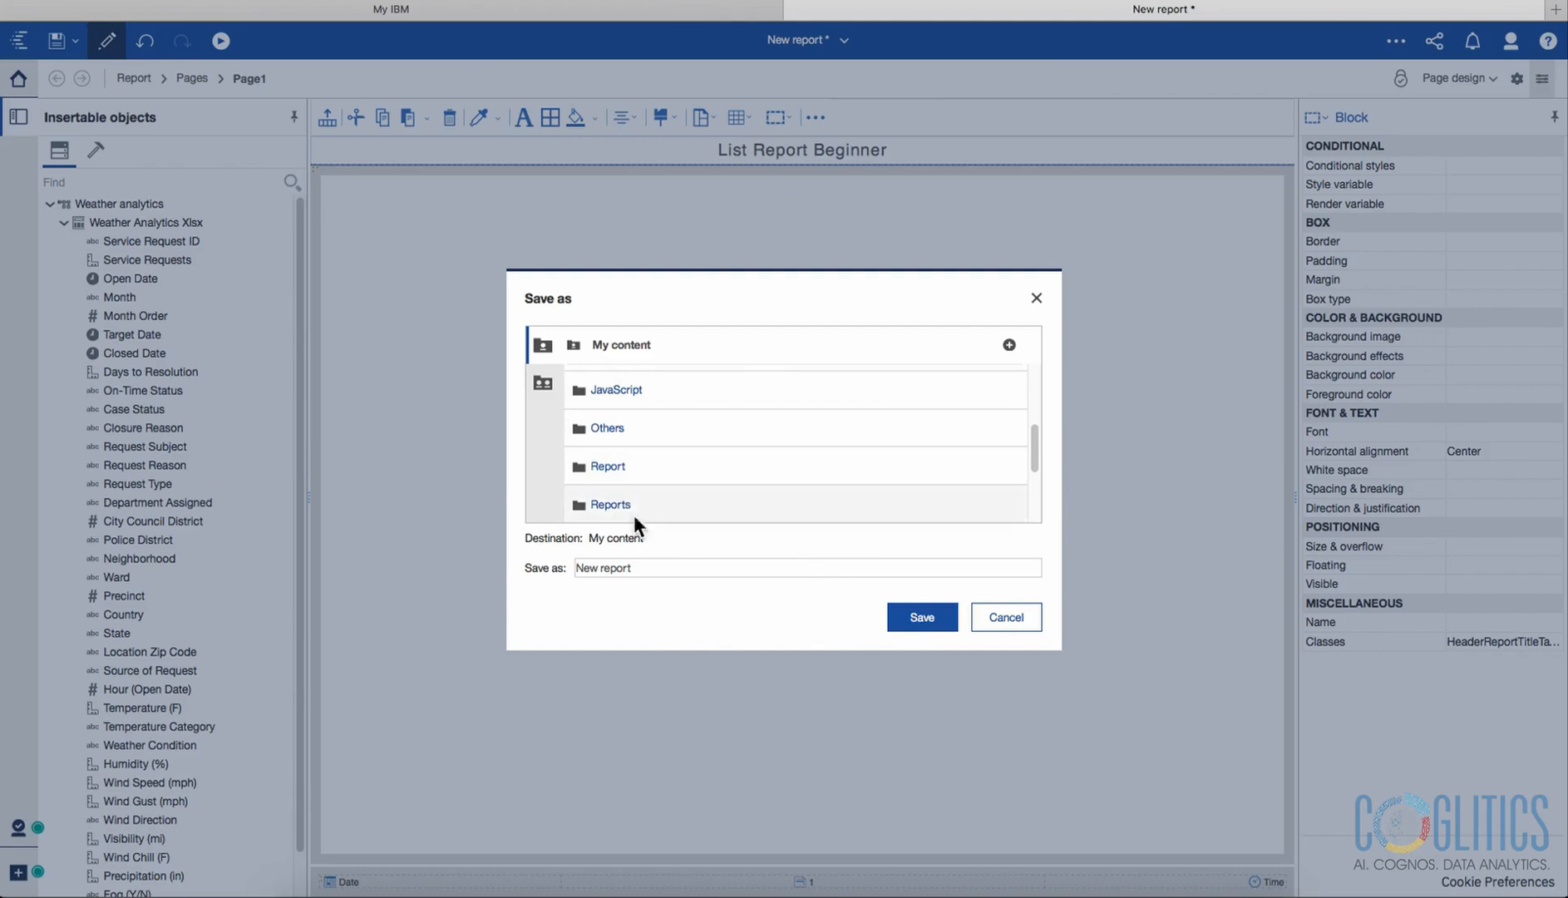
Save the report in the new Report folder under the name List Report Beginner.
{"action": "left_click", "coordinate": [607, 468]}
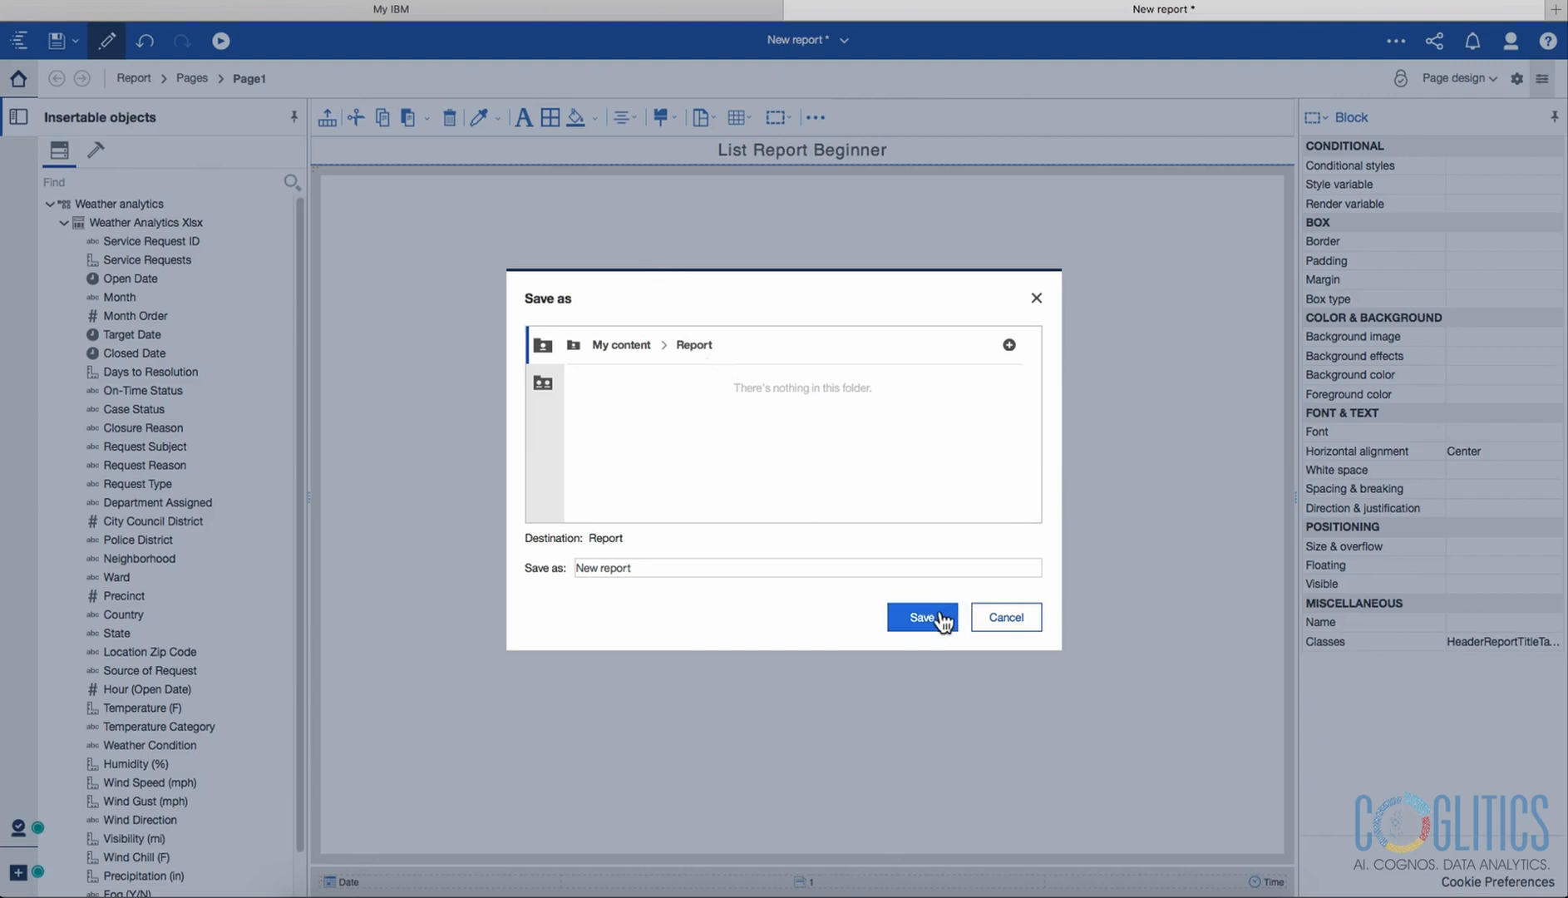
{"action": "triple_click", "coordinate": [620, 567]}
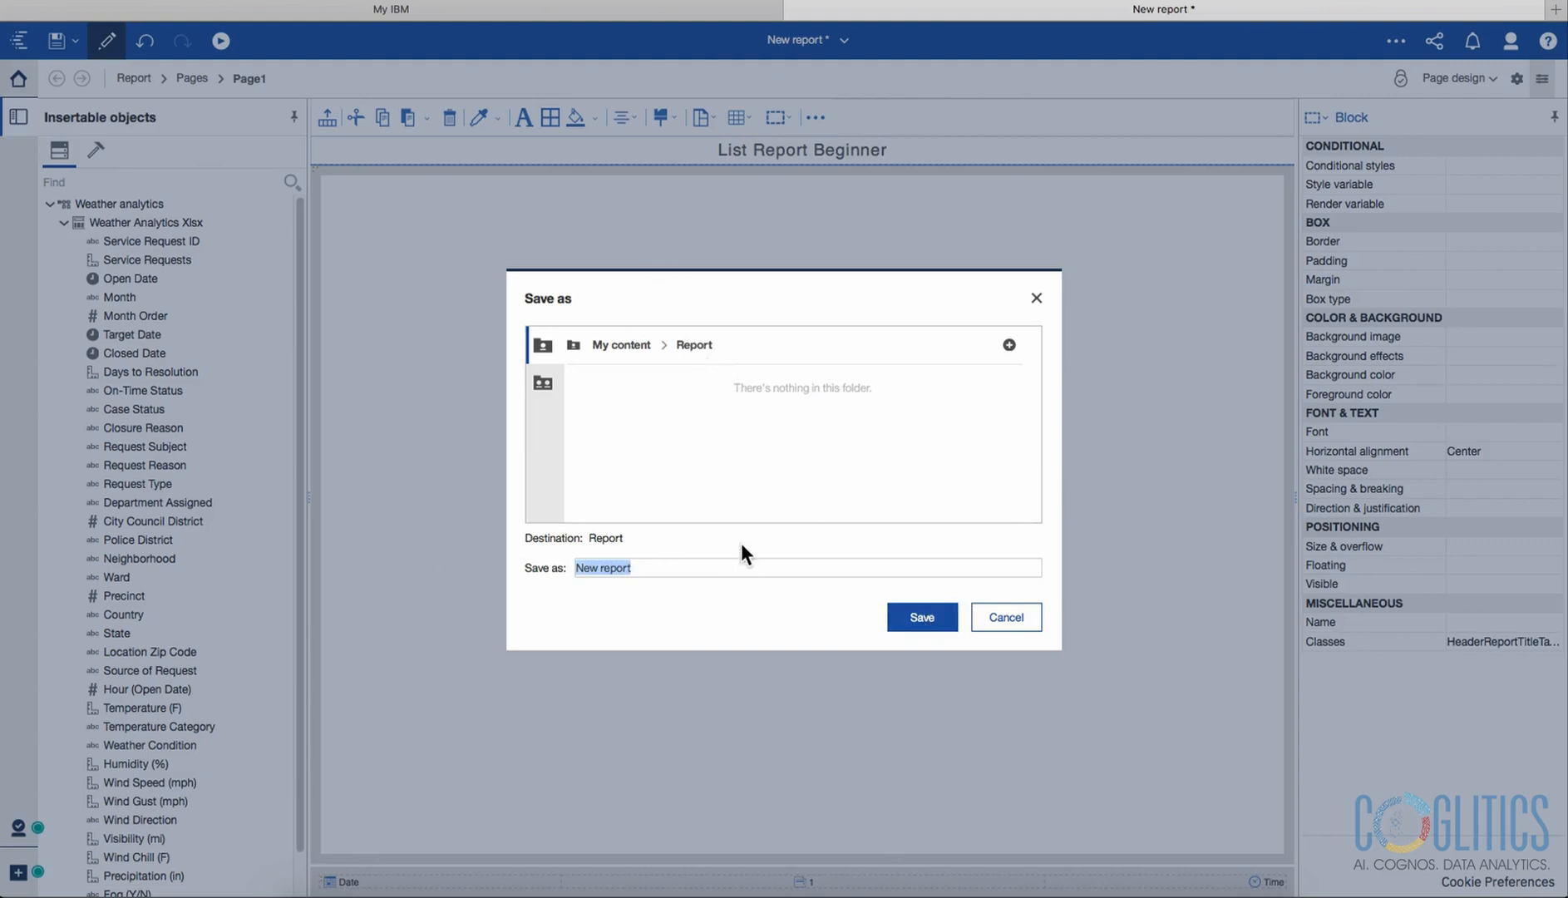
{"action": "type", "text": "List Report Beginner"}
{"action": "left_click", "coordinate": [936, 619]}
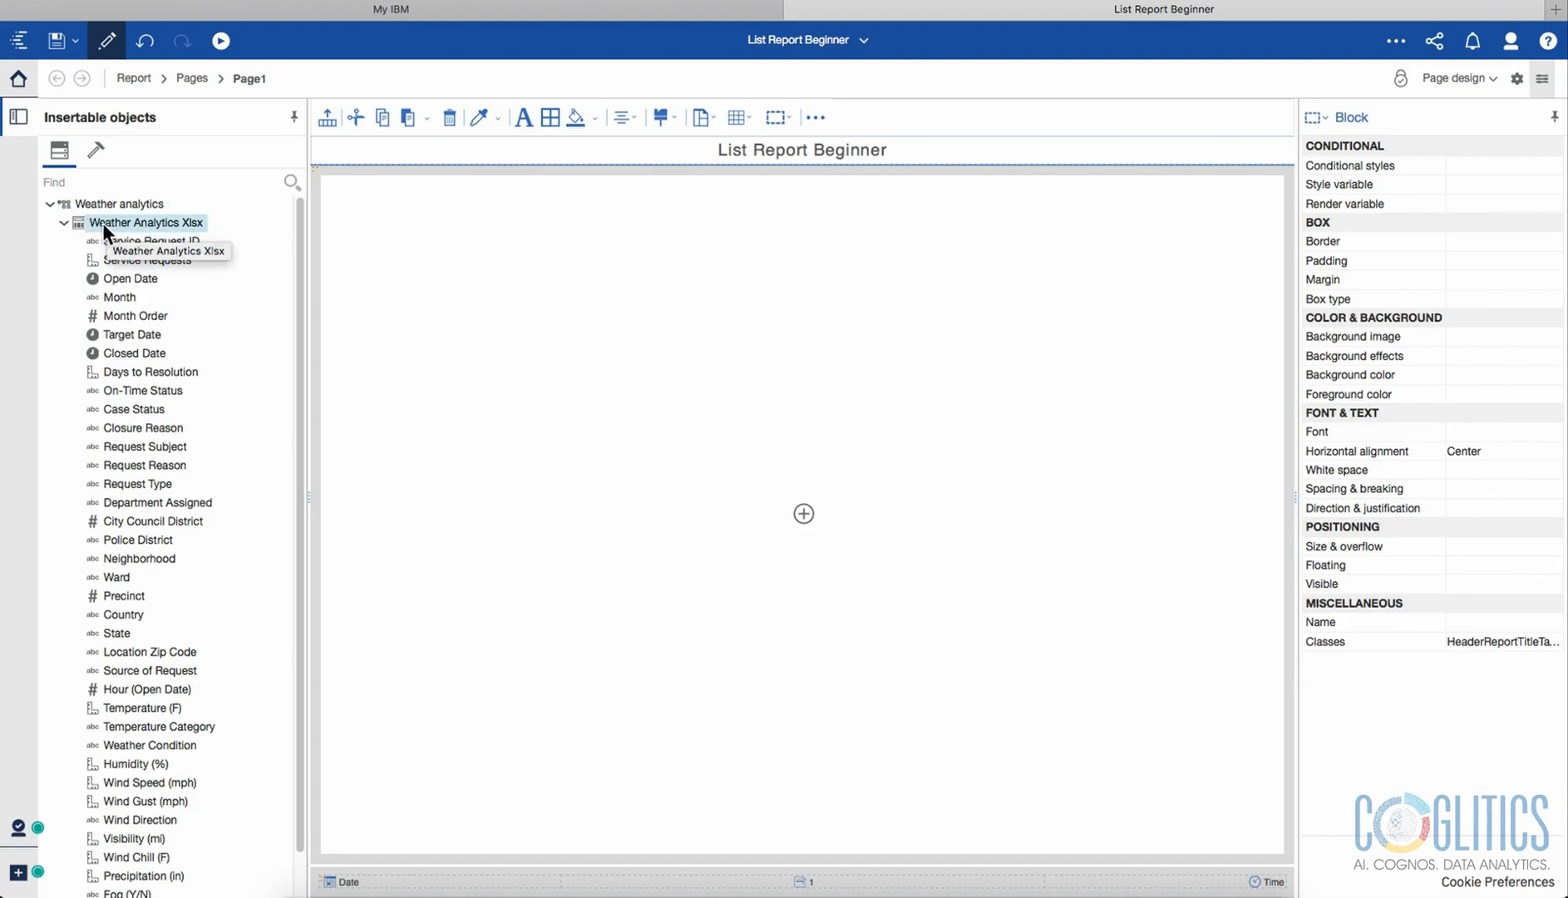
Insert a list in the page body, naming it First List and its query List Query.
{"action": "mouse_move", "coordinate": [299, 239]}
{"action": "left_mouse_down"}
{"action": "mouse_move", "coordinate": [282, 341]}
{"action": "mouse_move", "coordinate": [284, 217]}
{"action": "left_mouse_up"}
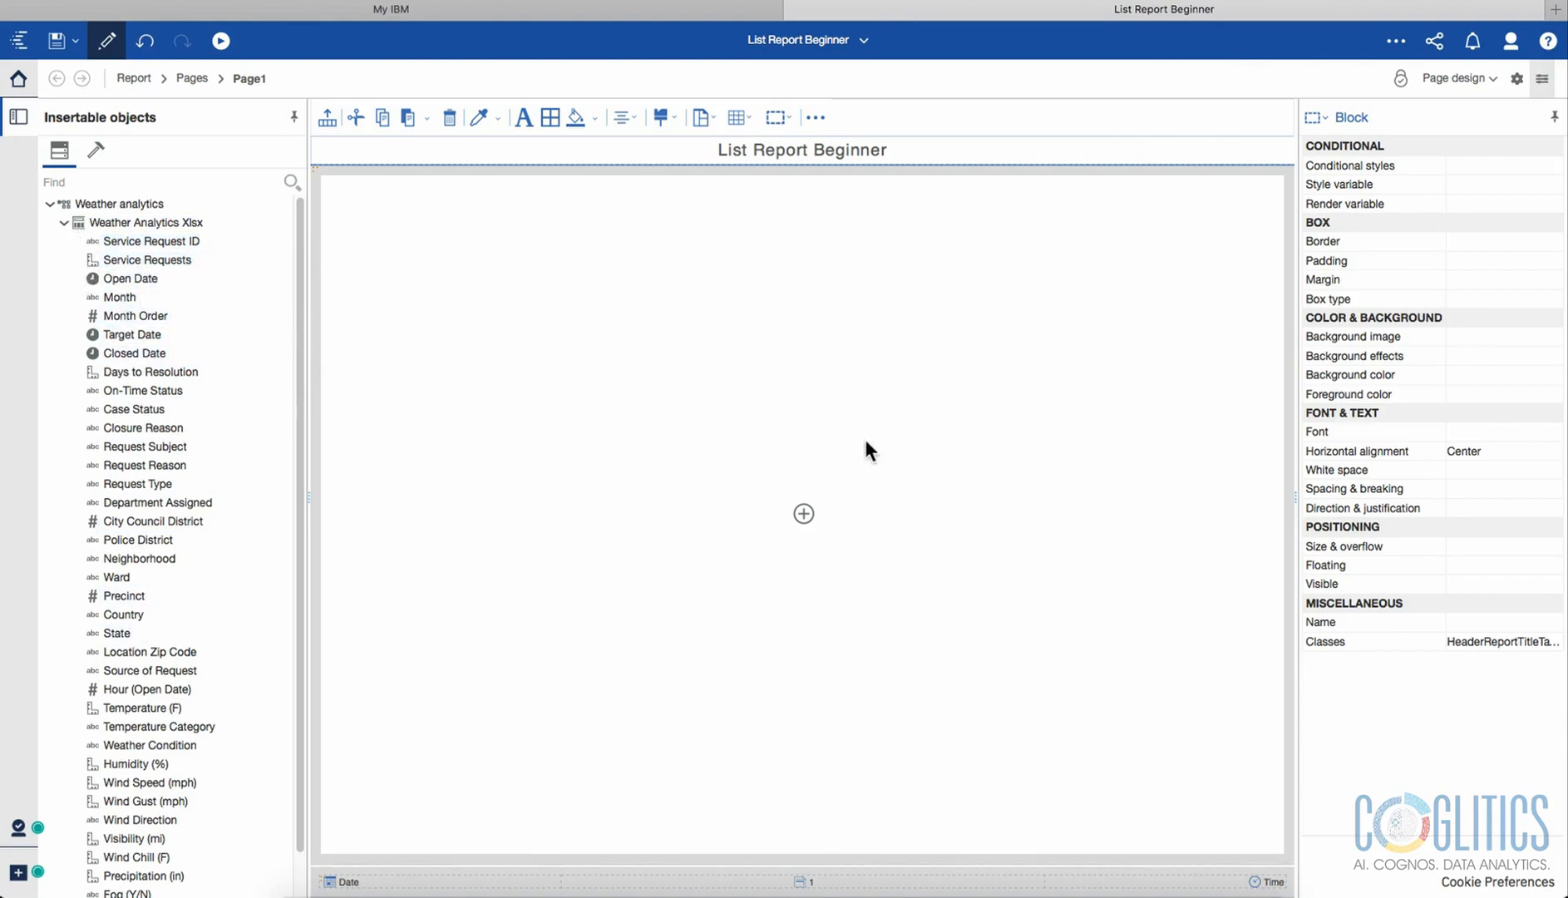
{"action": "left_click", "coordinate": [800, 513]}
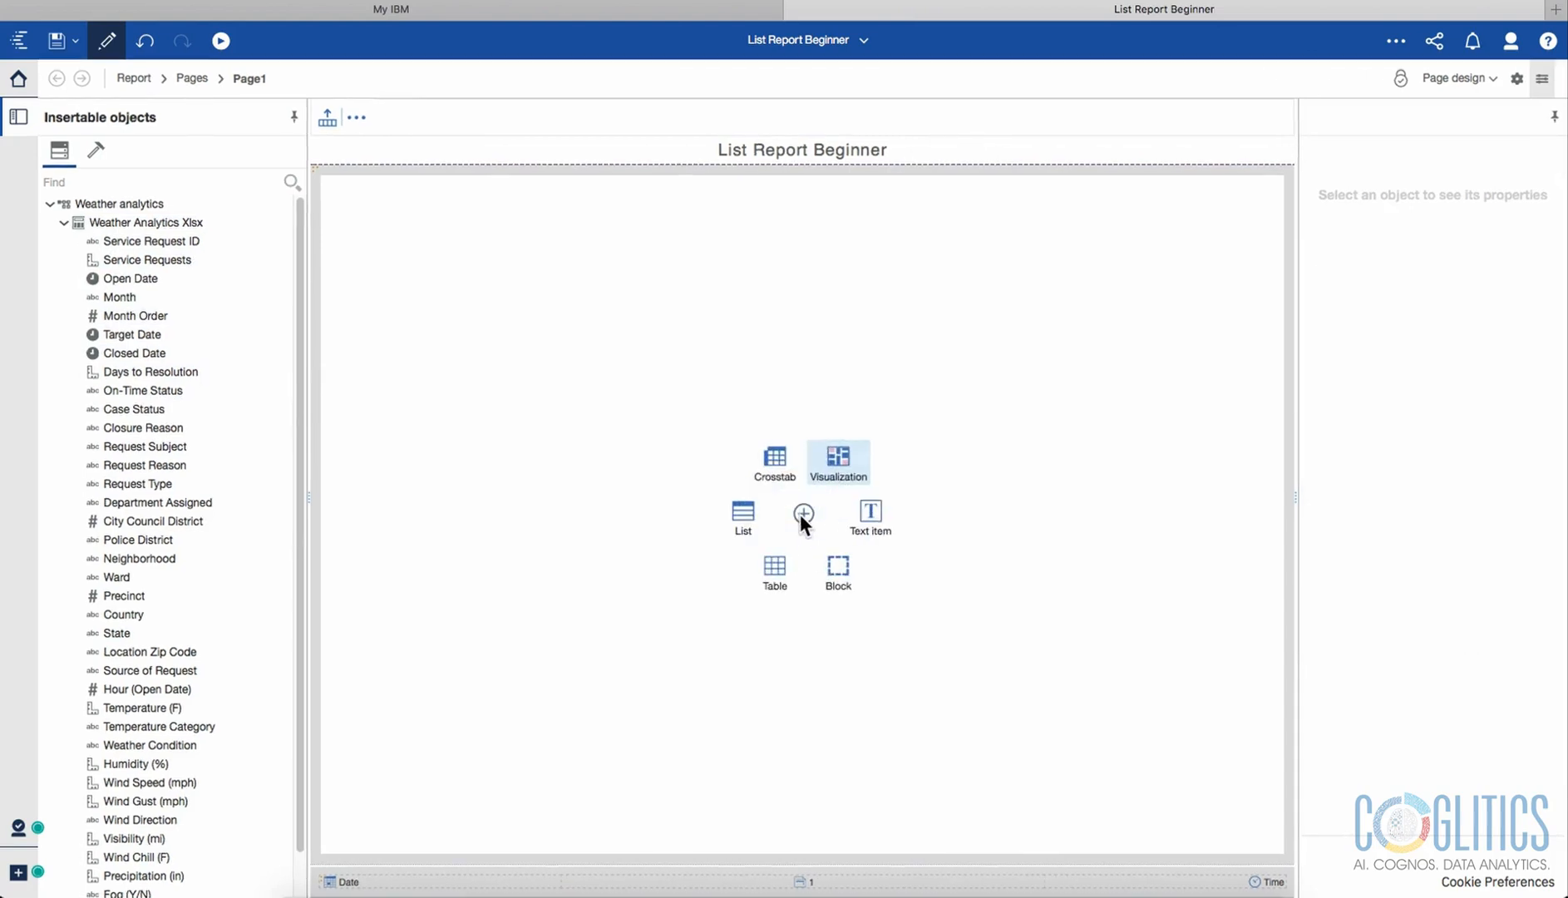
{"action": "left_click", "coordinate": [743, 513]}
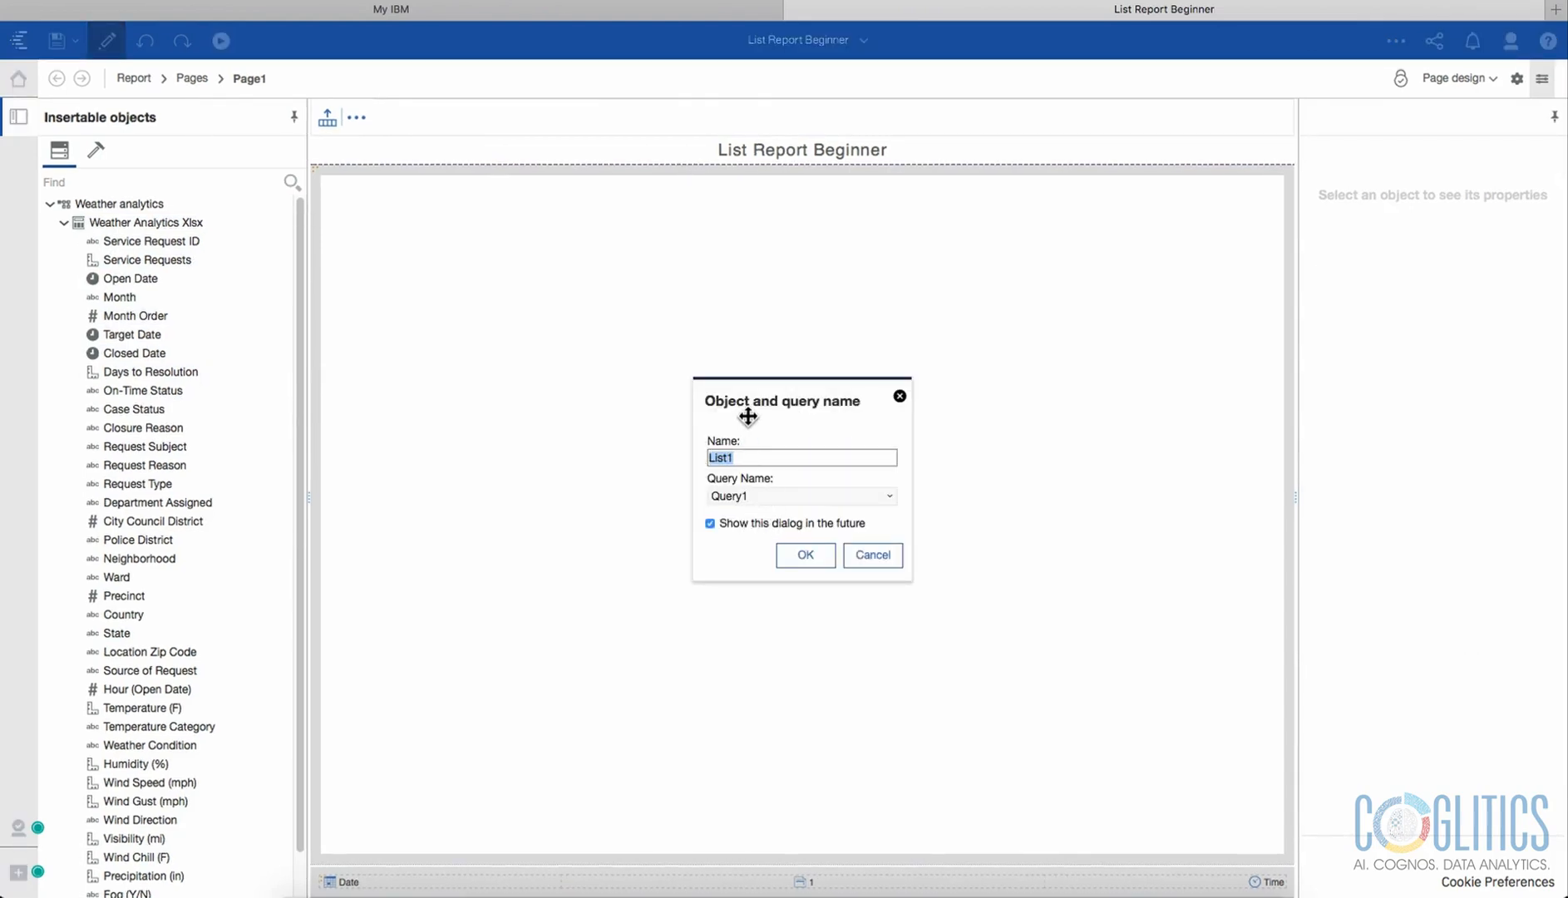
{"action": "type", "text": "First List"}
{"action": "key", "text": "Tab"}
{"action": "type", "text": "List query"}
{"action": "key", "text": "BackSpace"}
{"action": "type", "text": "Q"}
{"action": "left_click", "coordinate": [807, 562]}
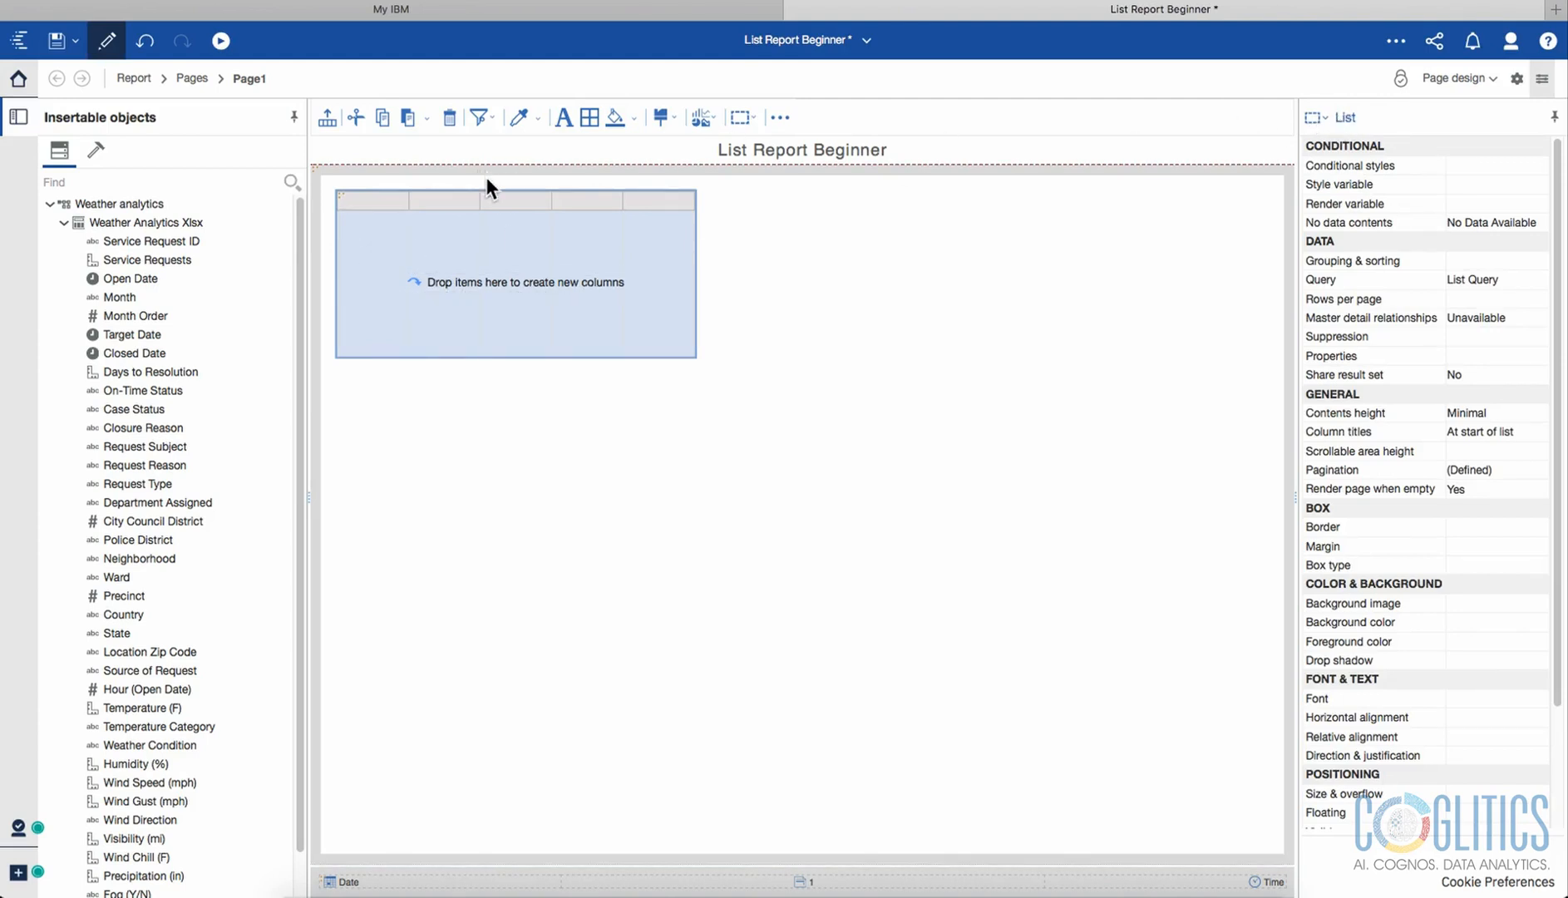
Add On-Time Status as the list's first column and switch the page to preview mode.
{"action": "left_click", "coordinate": [172, 389]}
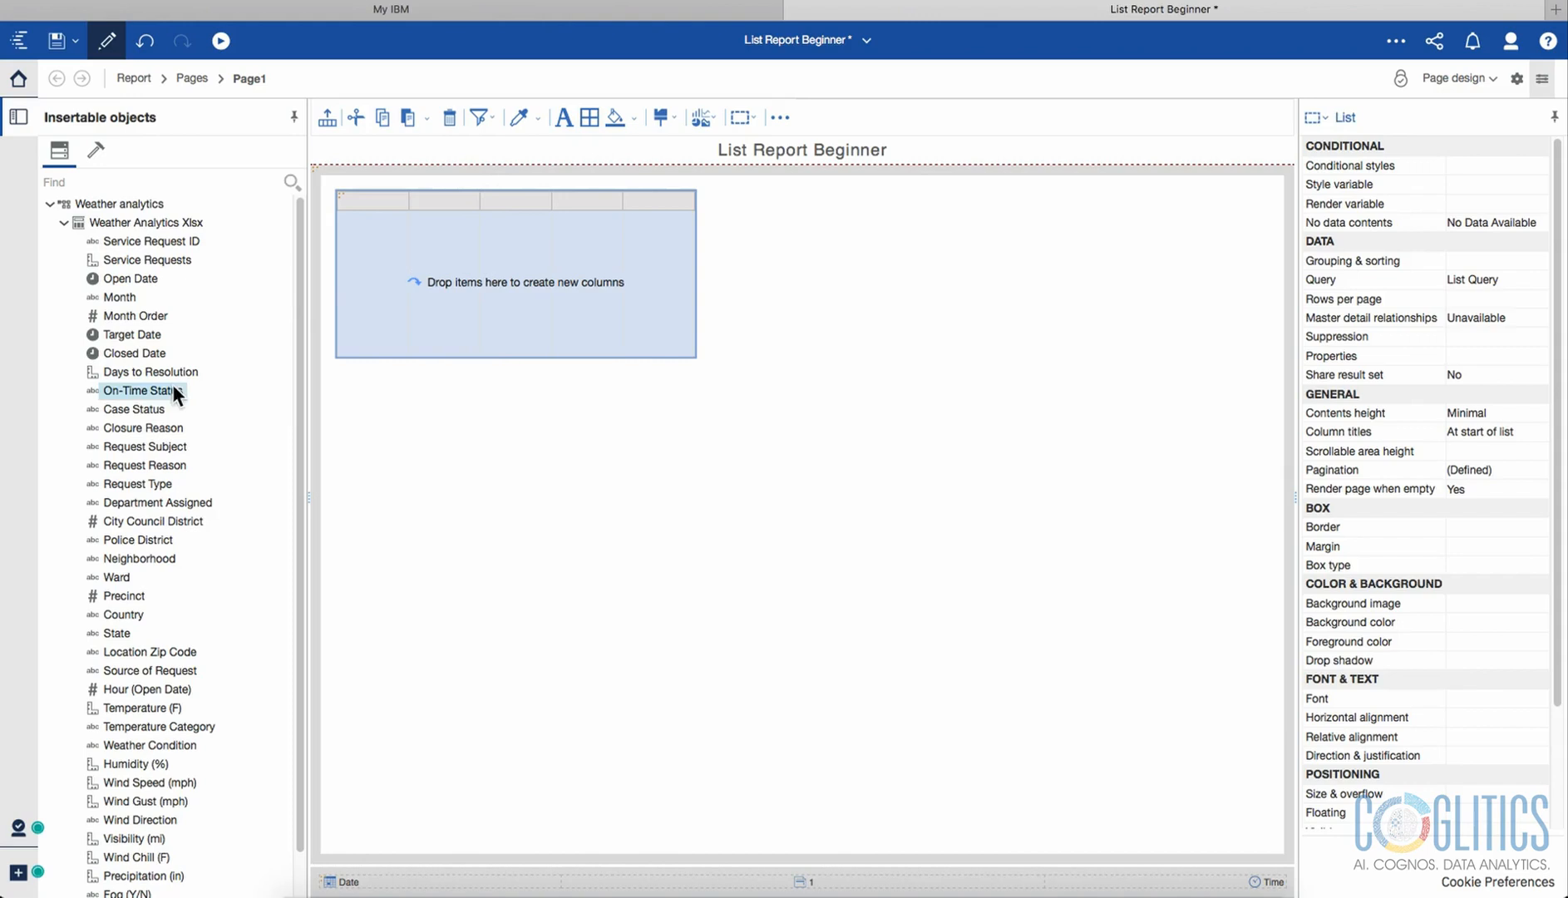
{"action": "left_click_drag", "start_coordinate": [133, 391], "coordinate": [350, 277]}
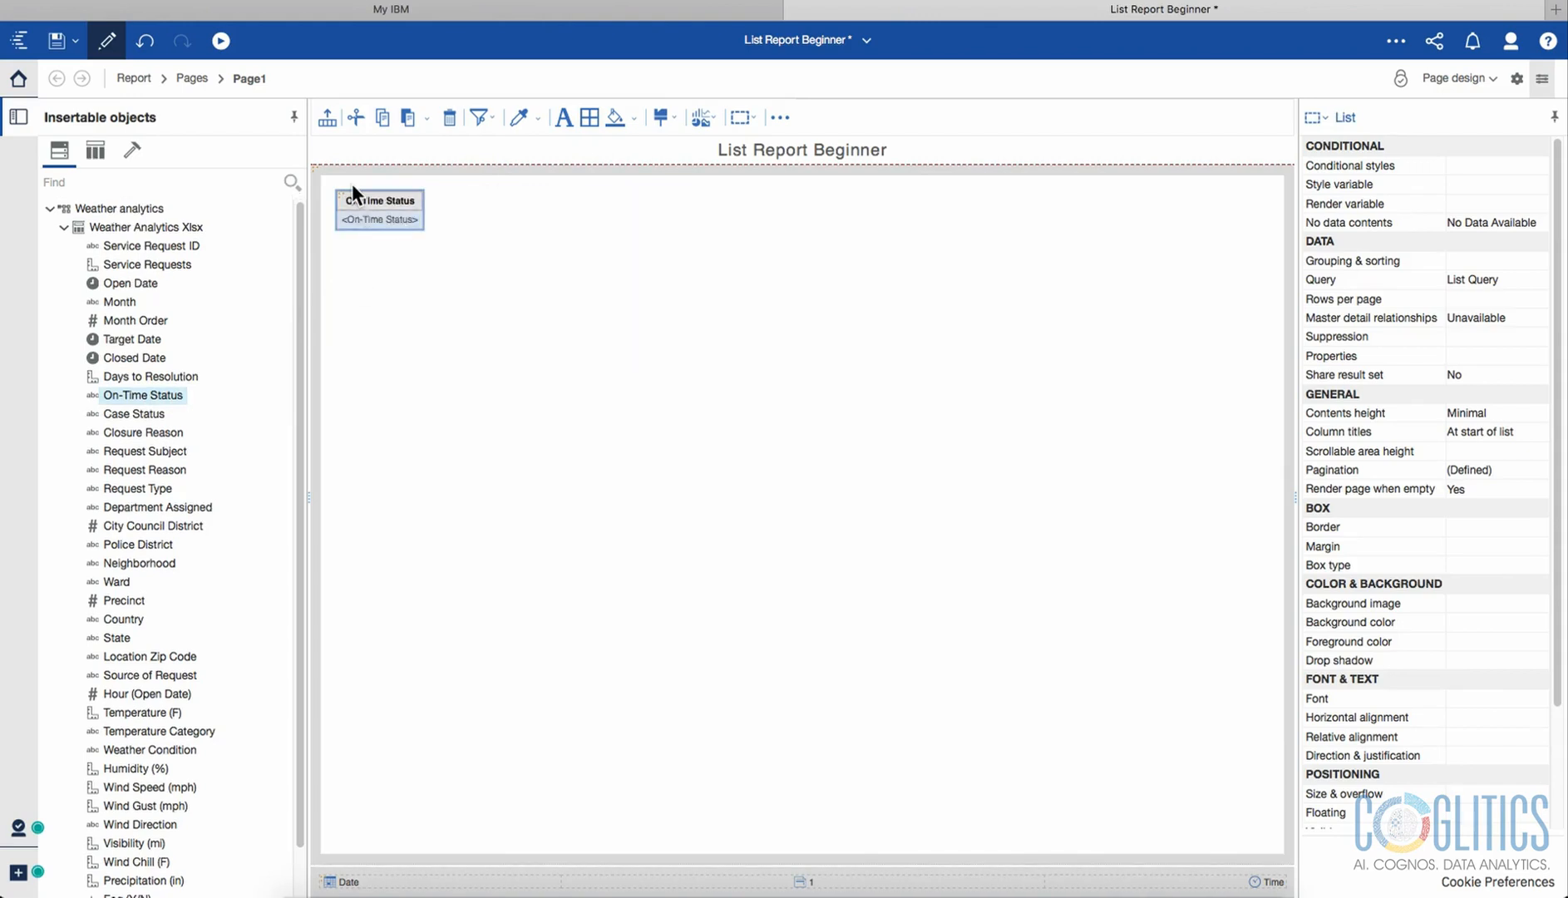
{"action": "left_click", "coordinate": [1493, 78]}
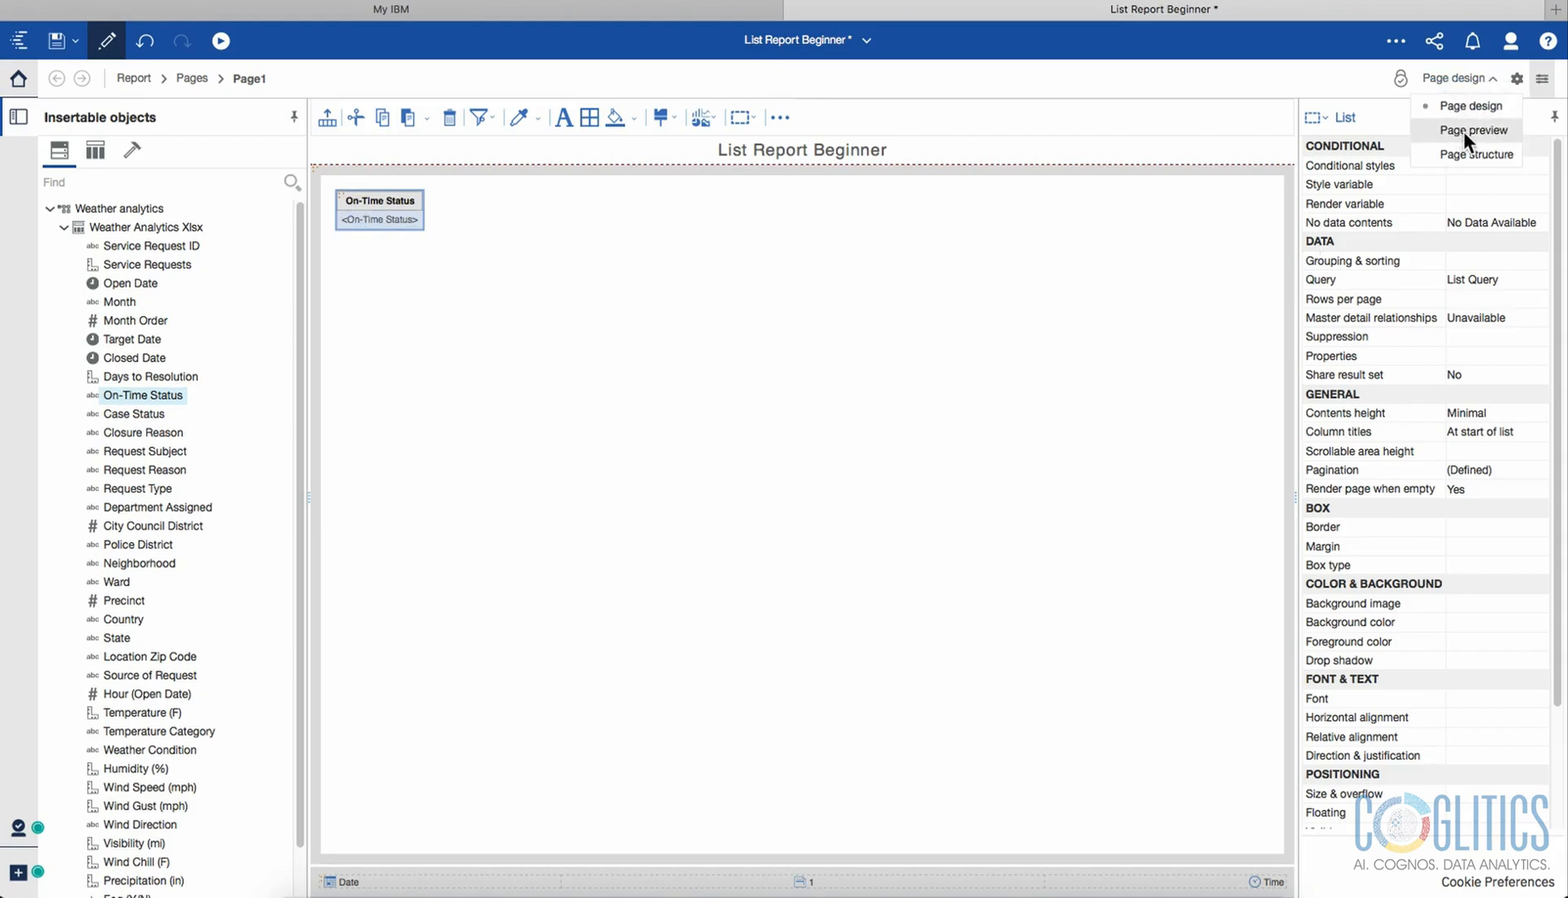
{"action": "left_click", "coordinate": [370, 233]}
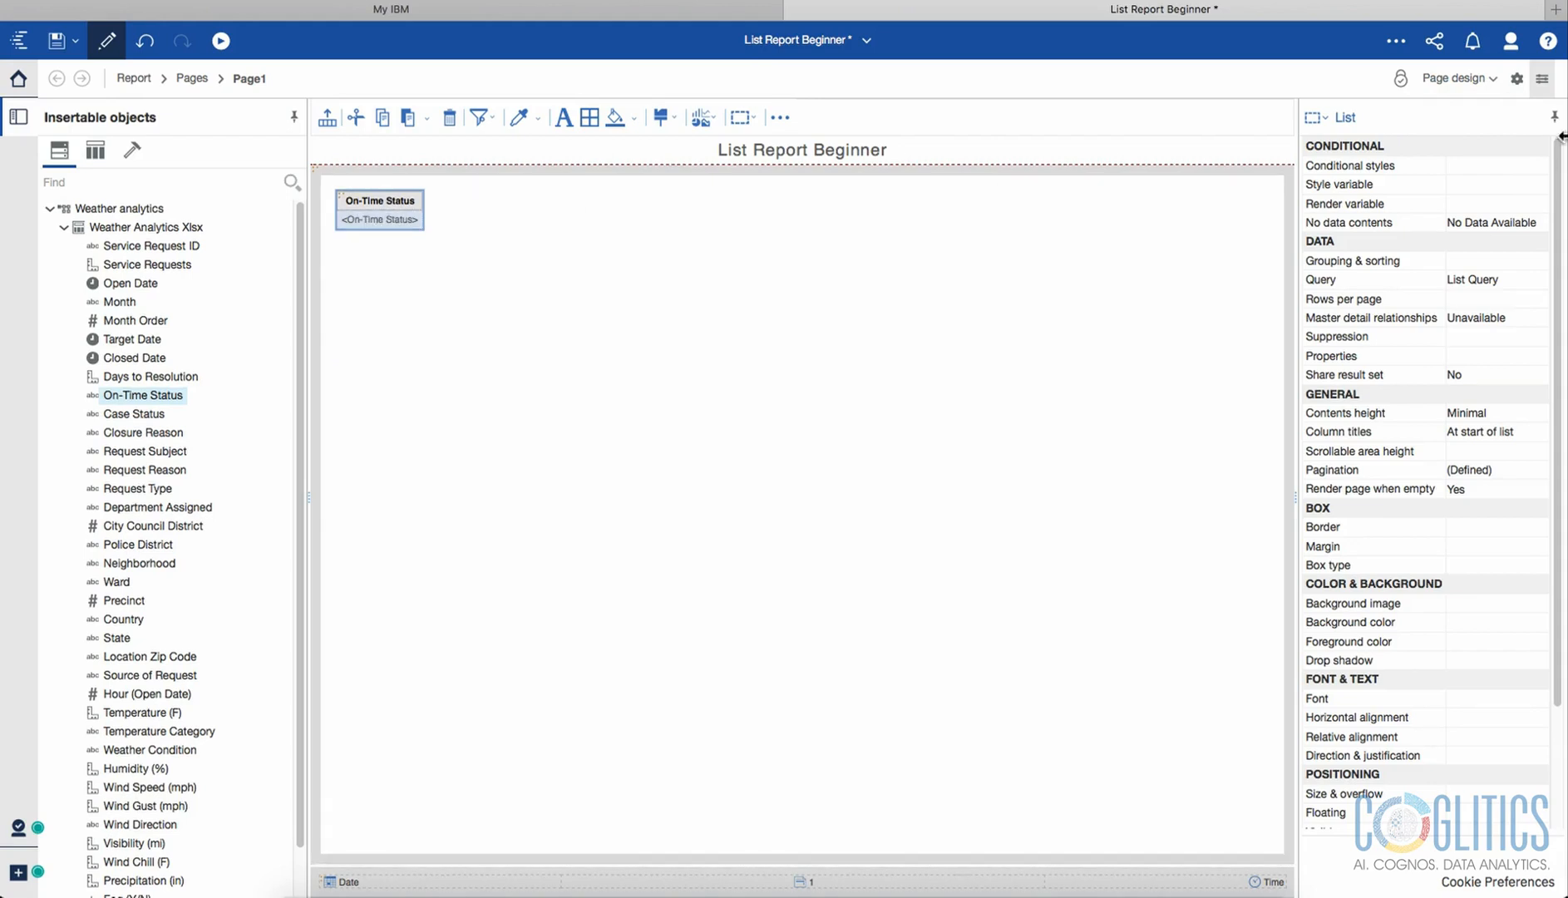
{"action": "left_click", "coordinate": [1485, 76]}
{"action": "left_click", "coordinate": [1473, 130]}
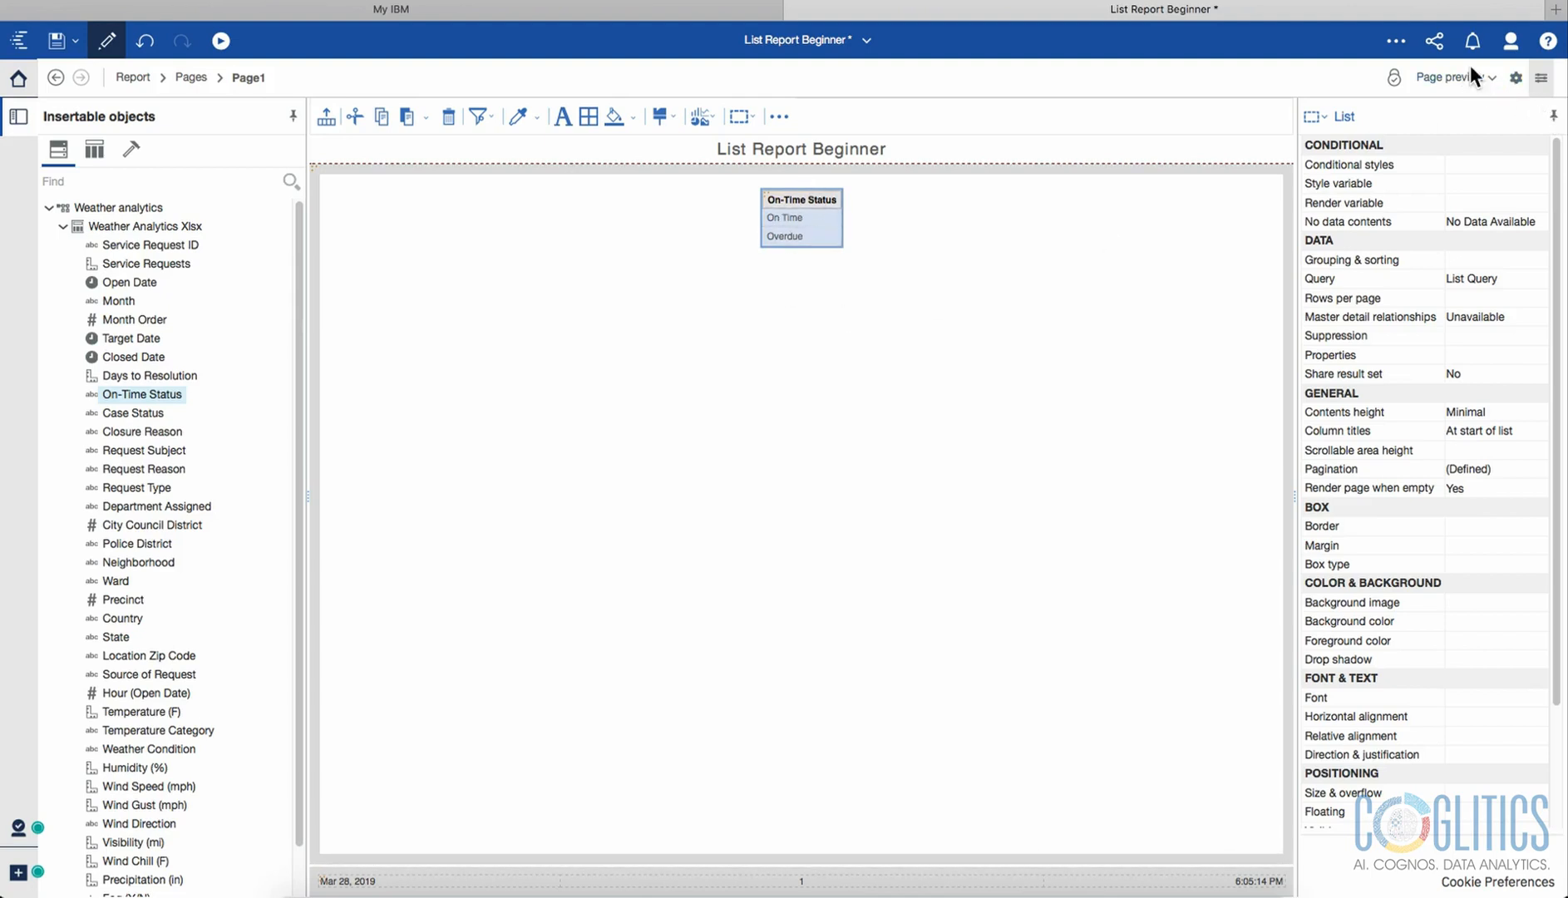
Hide the properties pane and show it again.
{"action": "left_click", "coordinate": [1542, 79]}
{"action": "left_click", "coordinate": [1542, 79]}
{"action": "left_click", "coordinate": [1543, 79]}
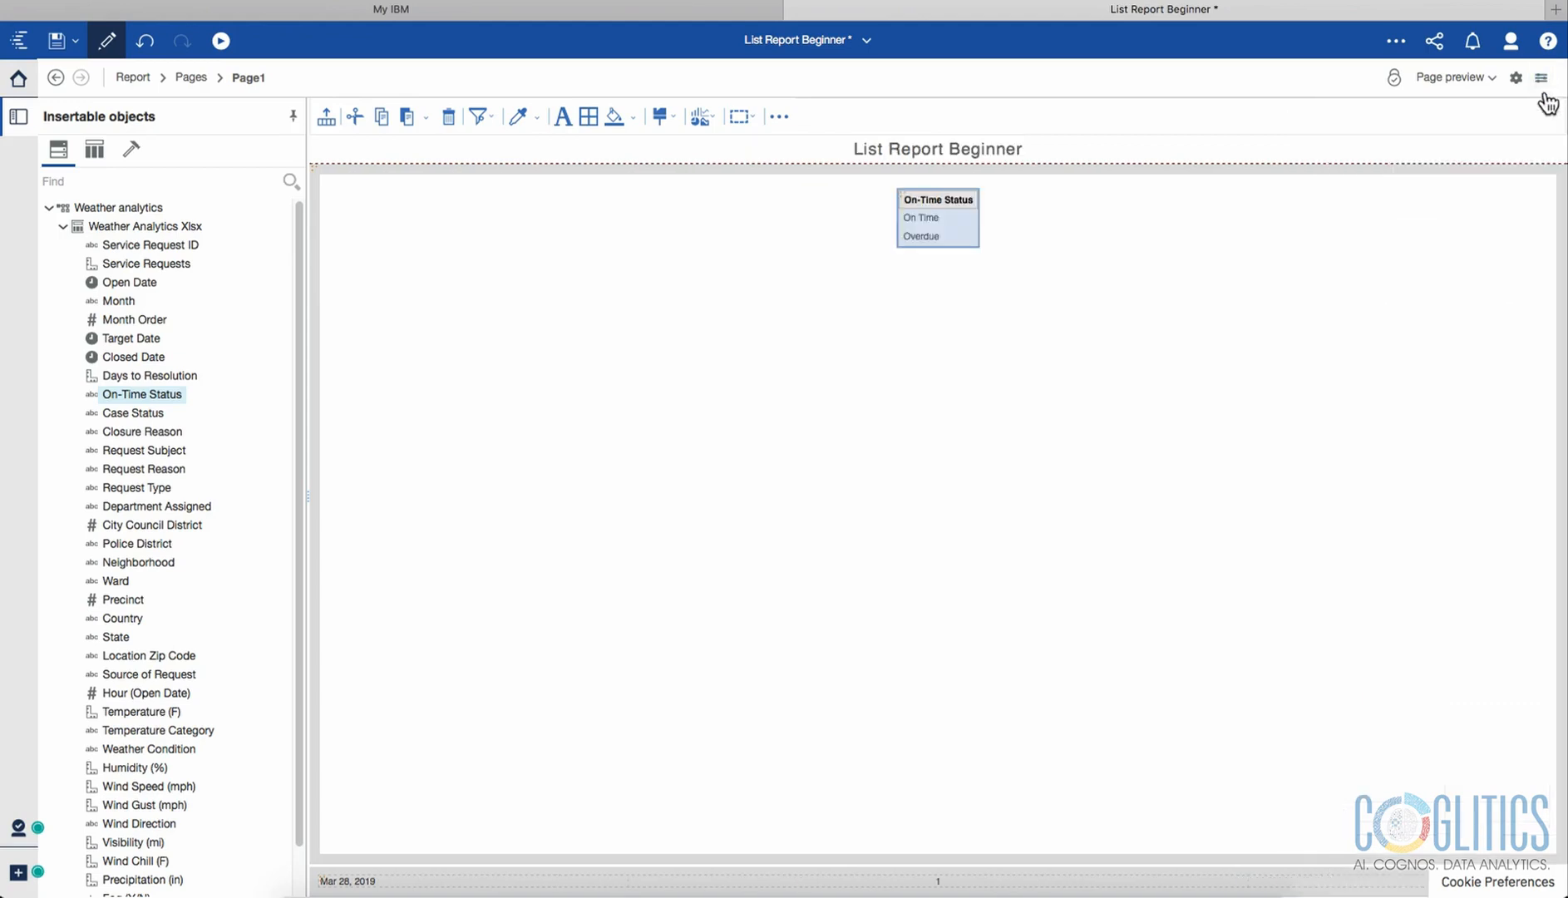
{"action": "left_click", "coordinate": [1541, 81]}
{"action": "left_click", "coordinate": [1541, 82]}
{"action": "left_click", "coordinate": [1542, 79]}
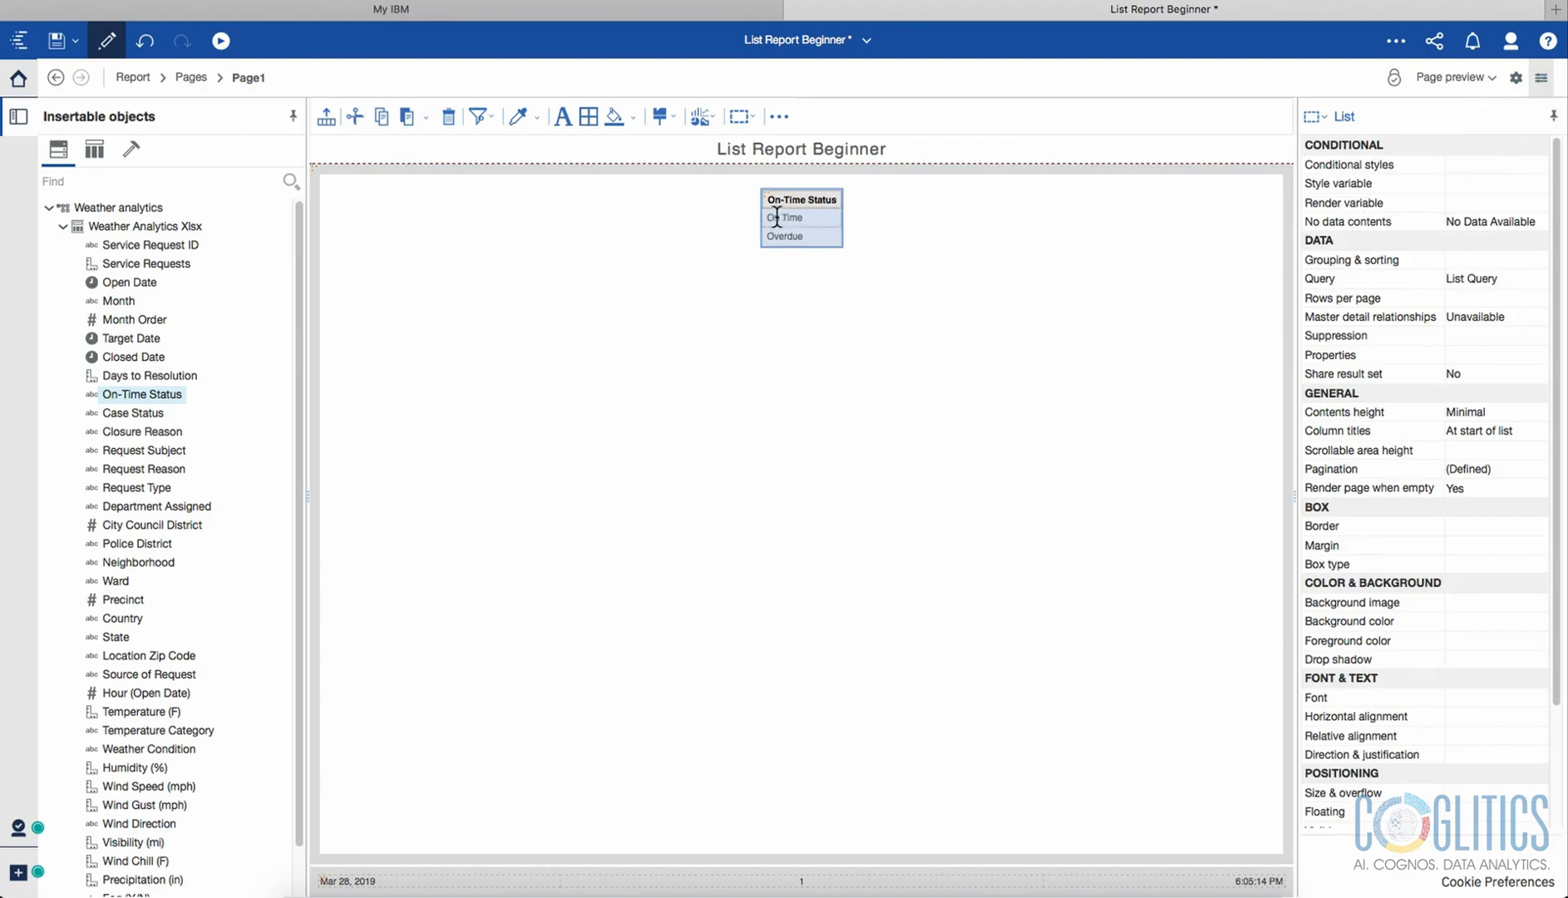
Add Department Assigned and Service Requests from the Weather Analytics Xlsx table as columns of the list.
{"action": "left_click_drag", "start_coordinate": [148, 507], "coordinate": [821, 213]}
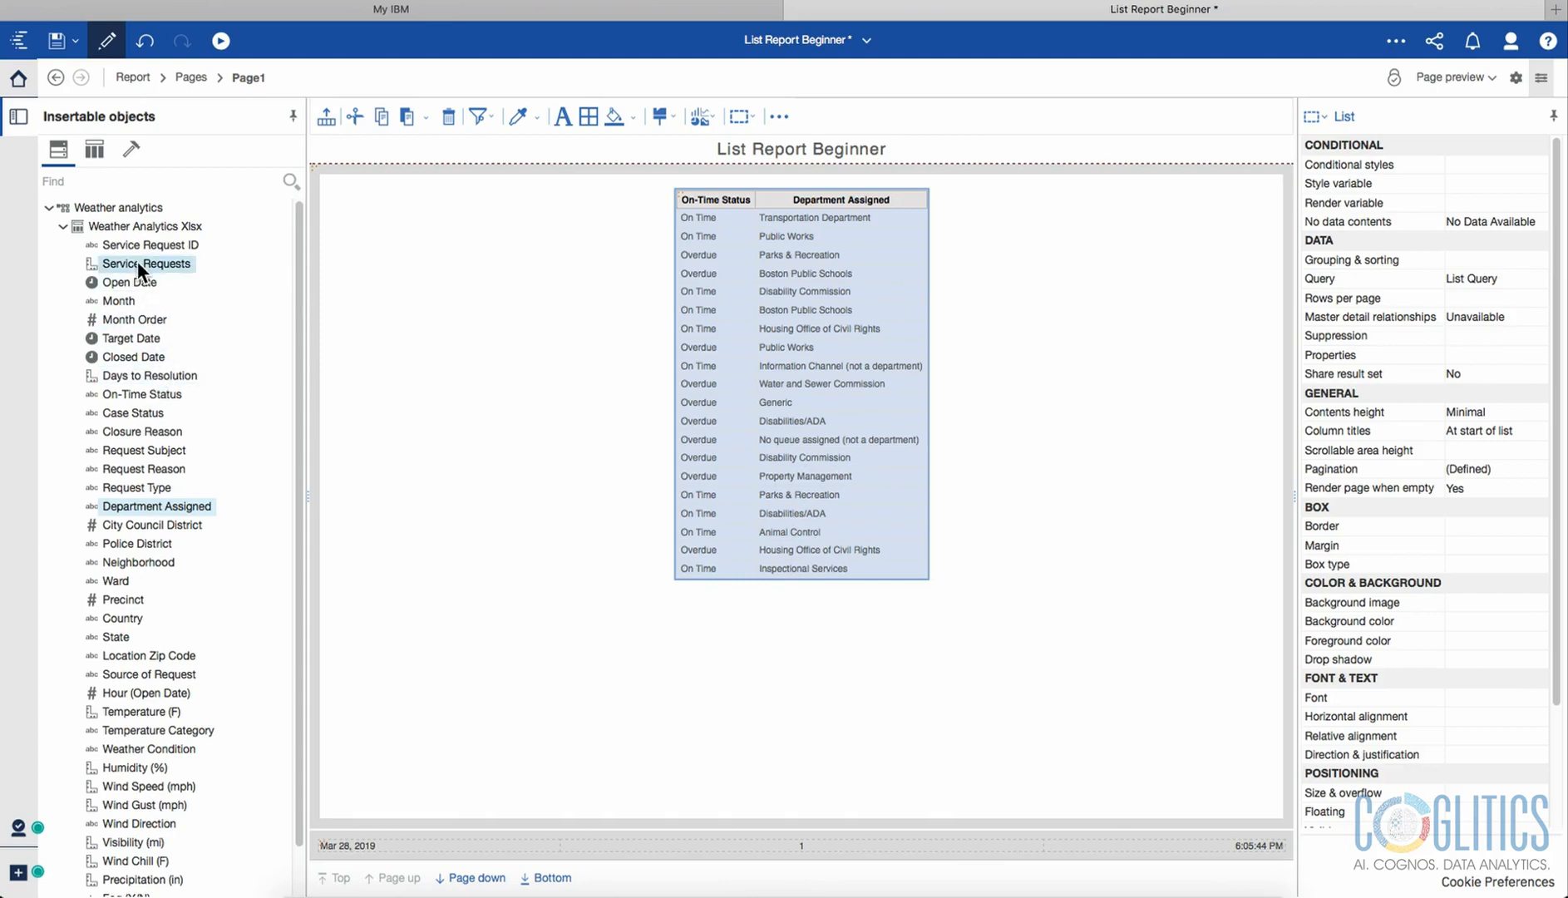
{"action": "left_click_drag", "start_coordinate": [126, 259], "coordinate": [928, 234]}
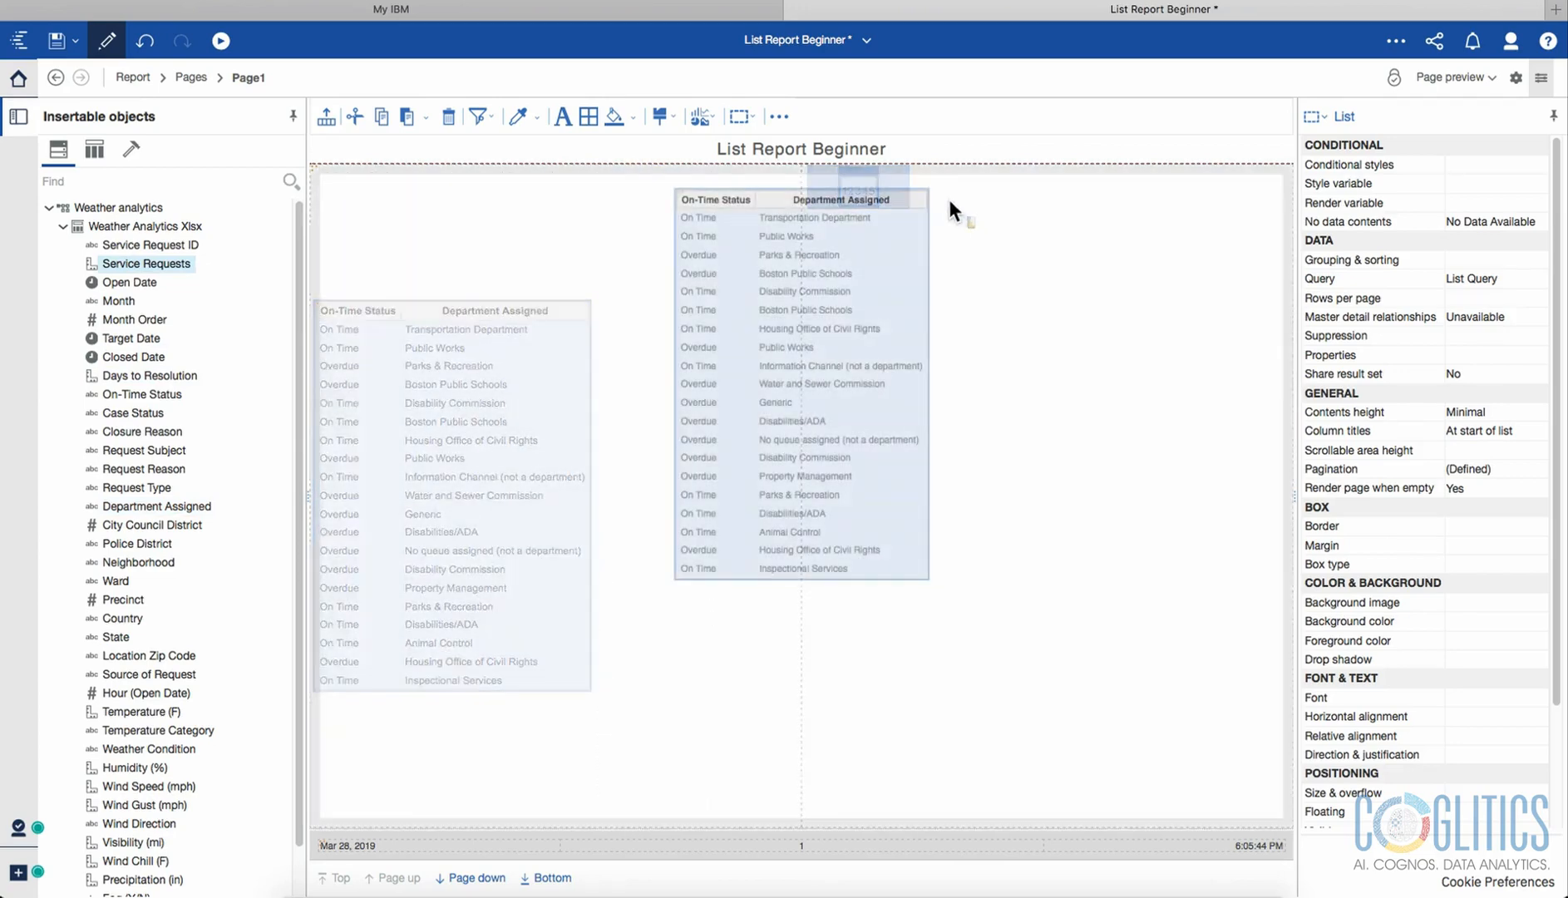
{"action": "left_click_drag", "start_coordinate": [1088, 369], "coordinate": [754, 326]}
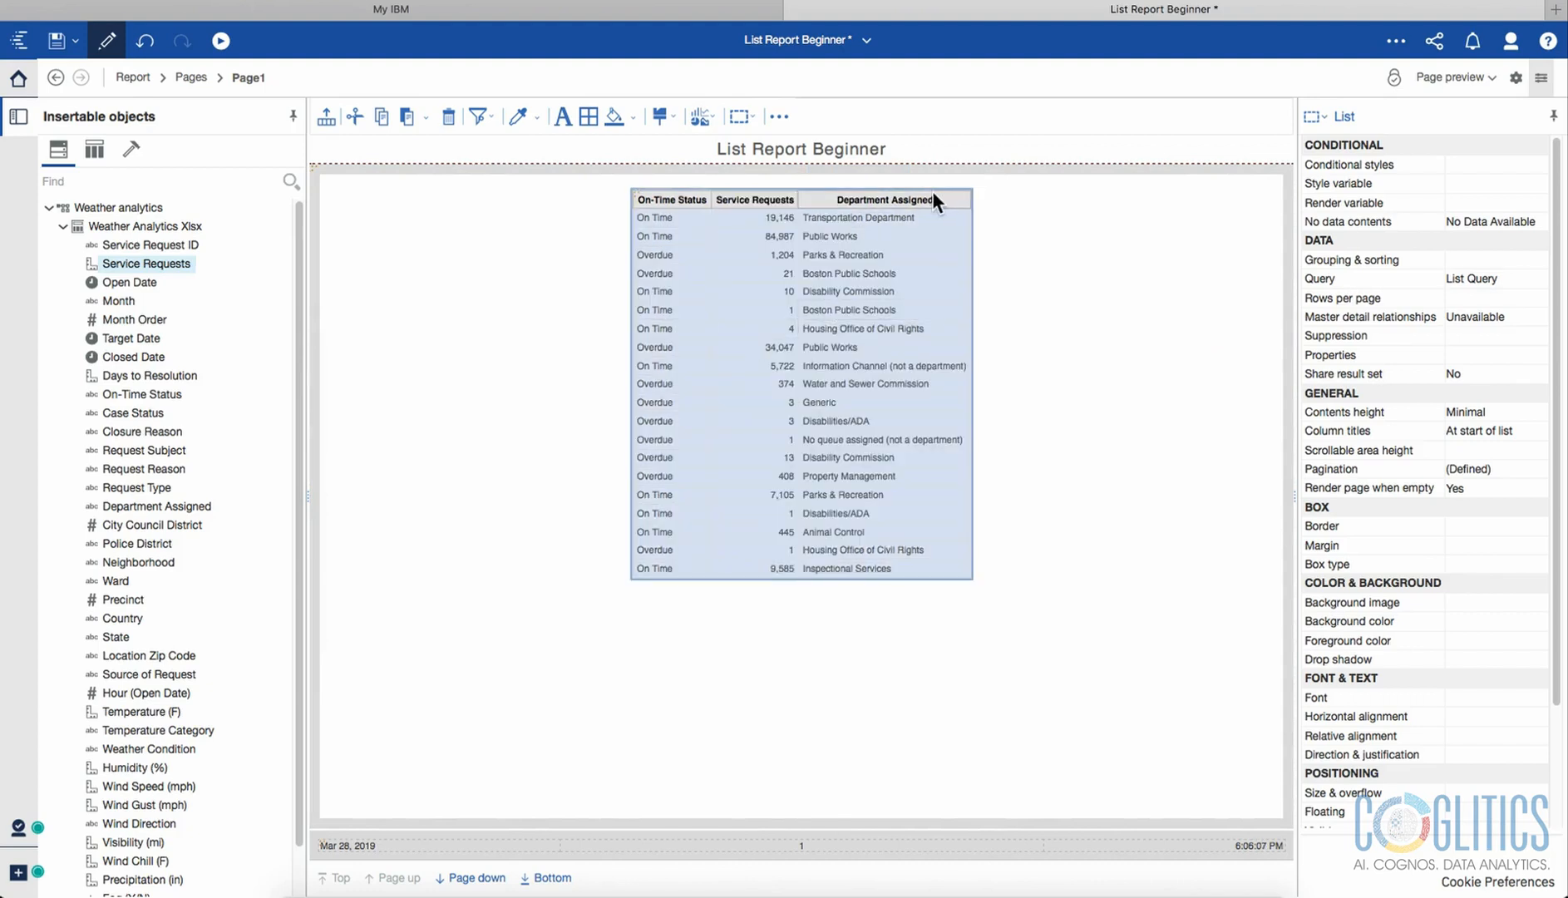
Reorder the list so Department Assigned sits between On-Time Status and Service Requests, and check its second page.
{"action": "left_click", "coordinate": [938, 201]}
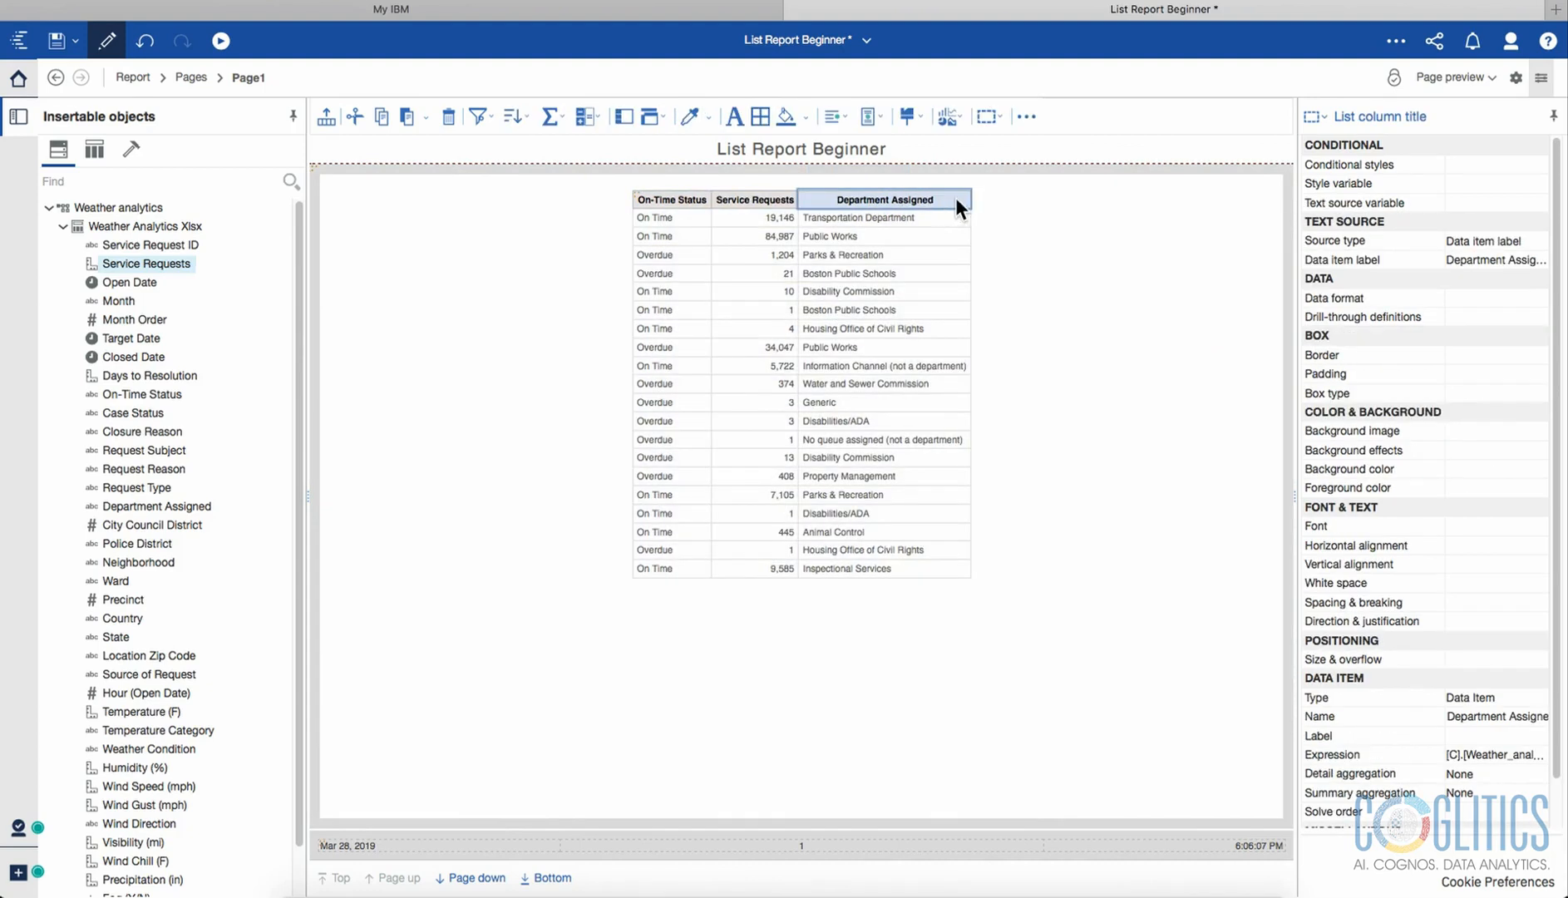
{"action": "left_click", "coordinate": [711, 207]}
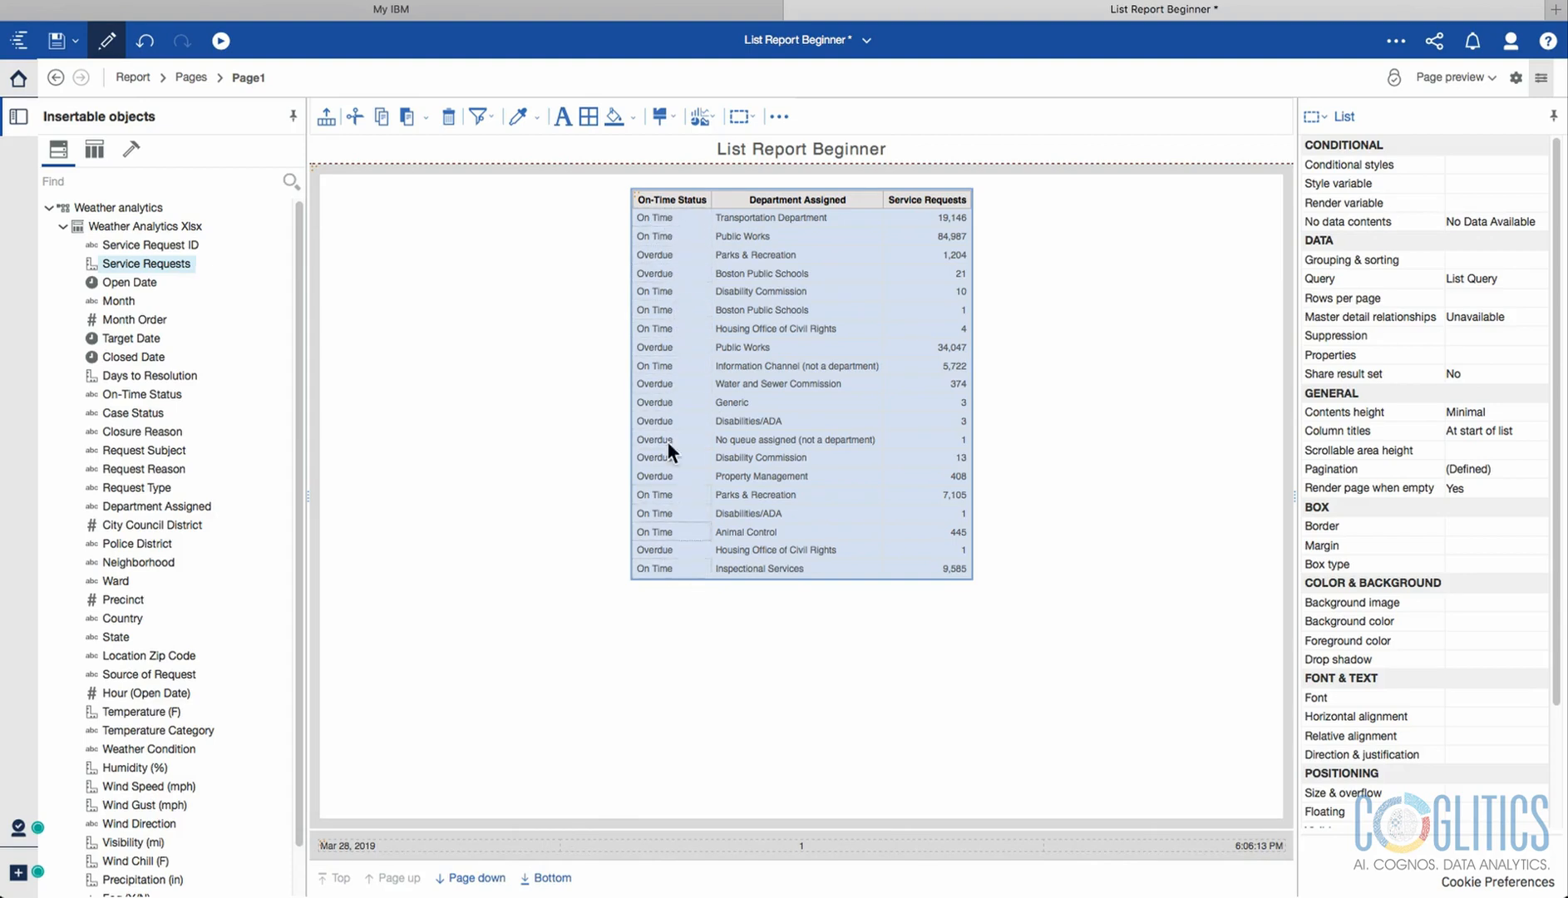
{"action": "left_click", "coordinate": [472, 878]}
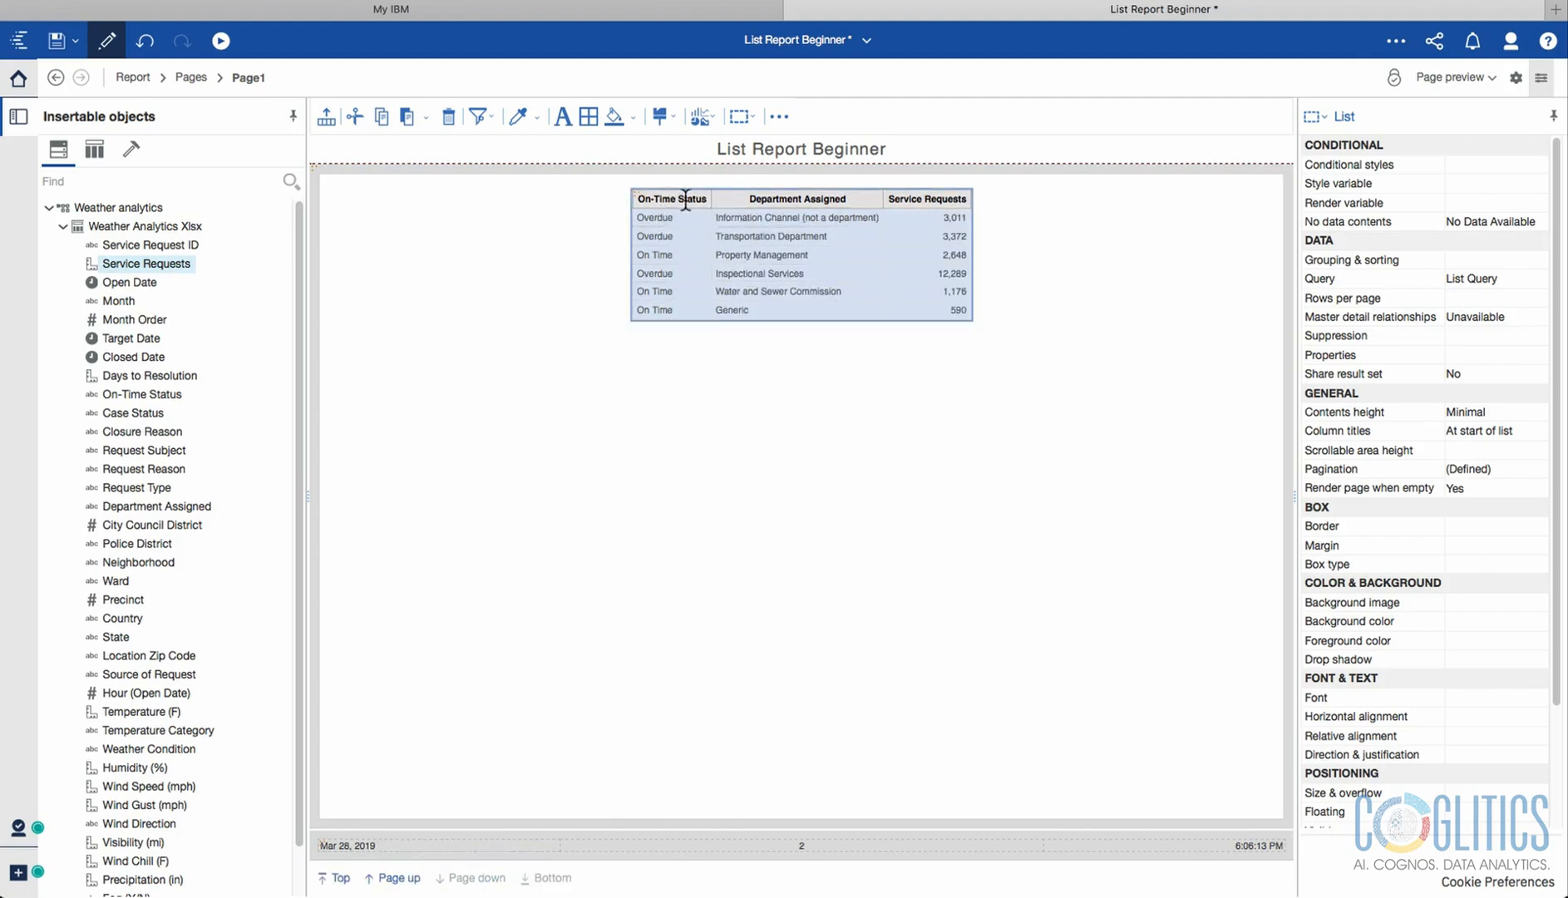
{"action": "left_click", "coordinate": [336, 878]}
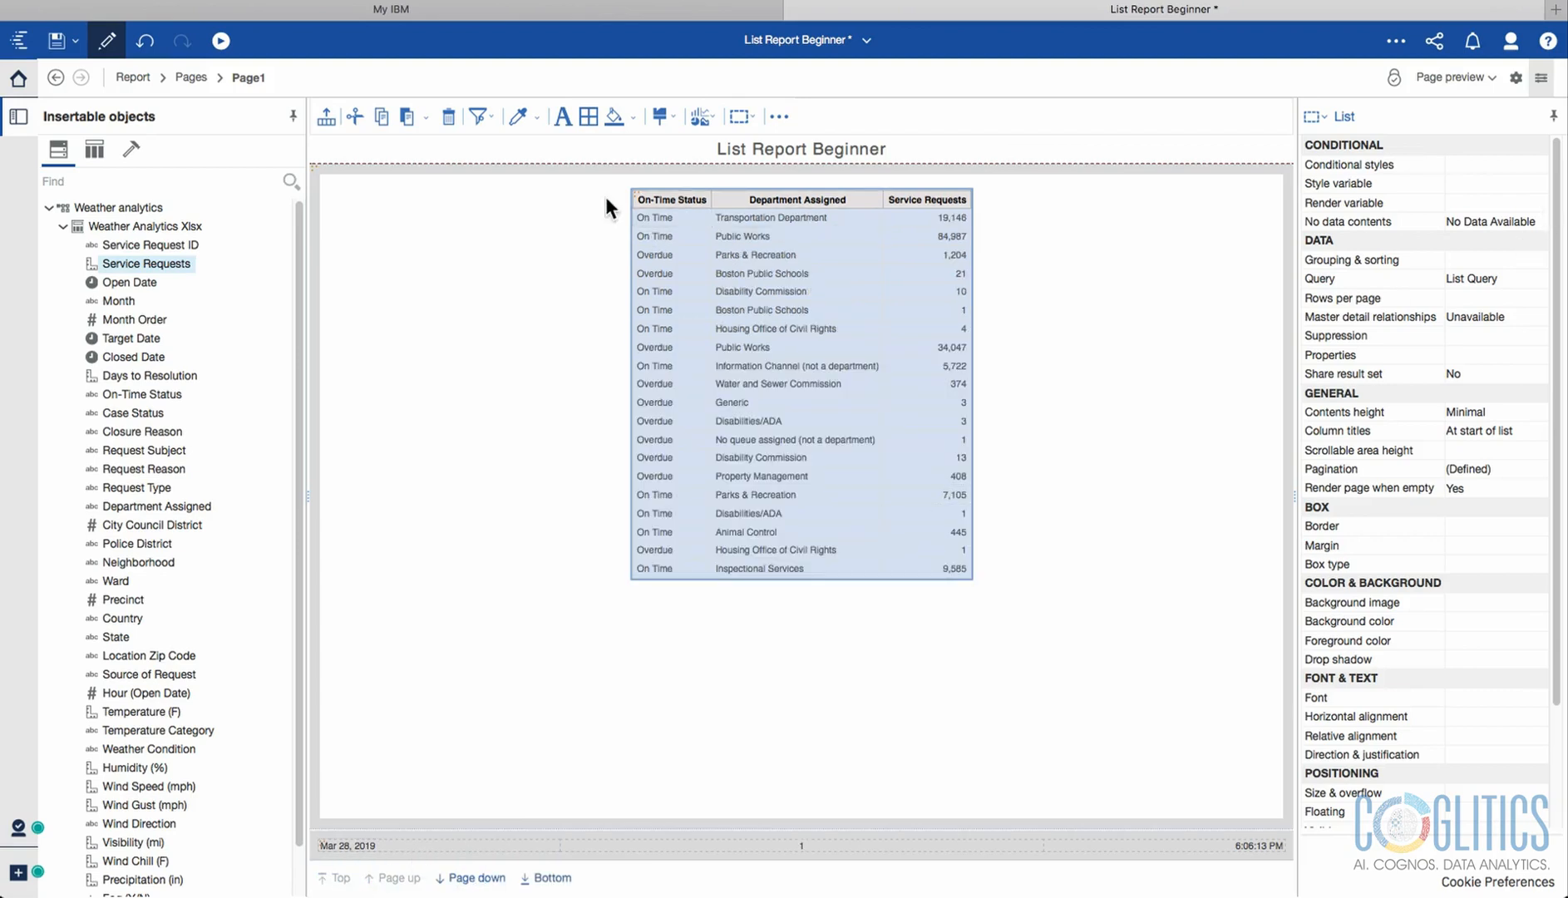
Set the list's rows per page to 10000.
{"action": "left_click", "coordinate": [1487, 296]}
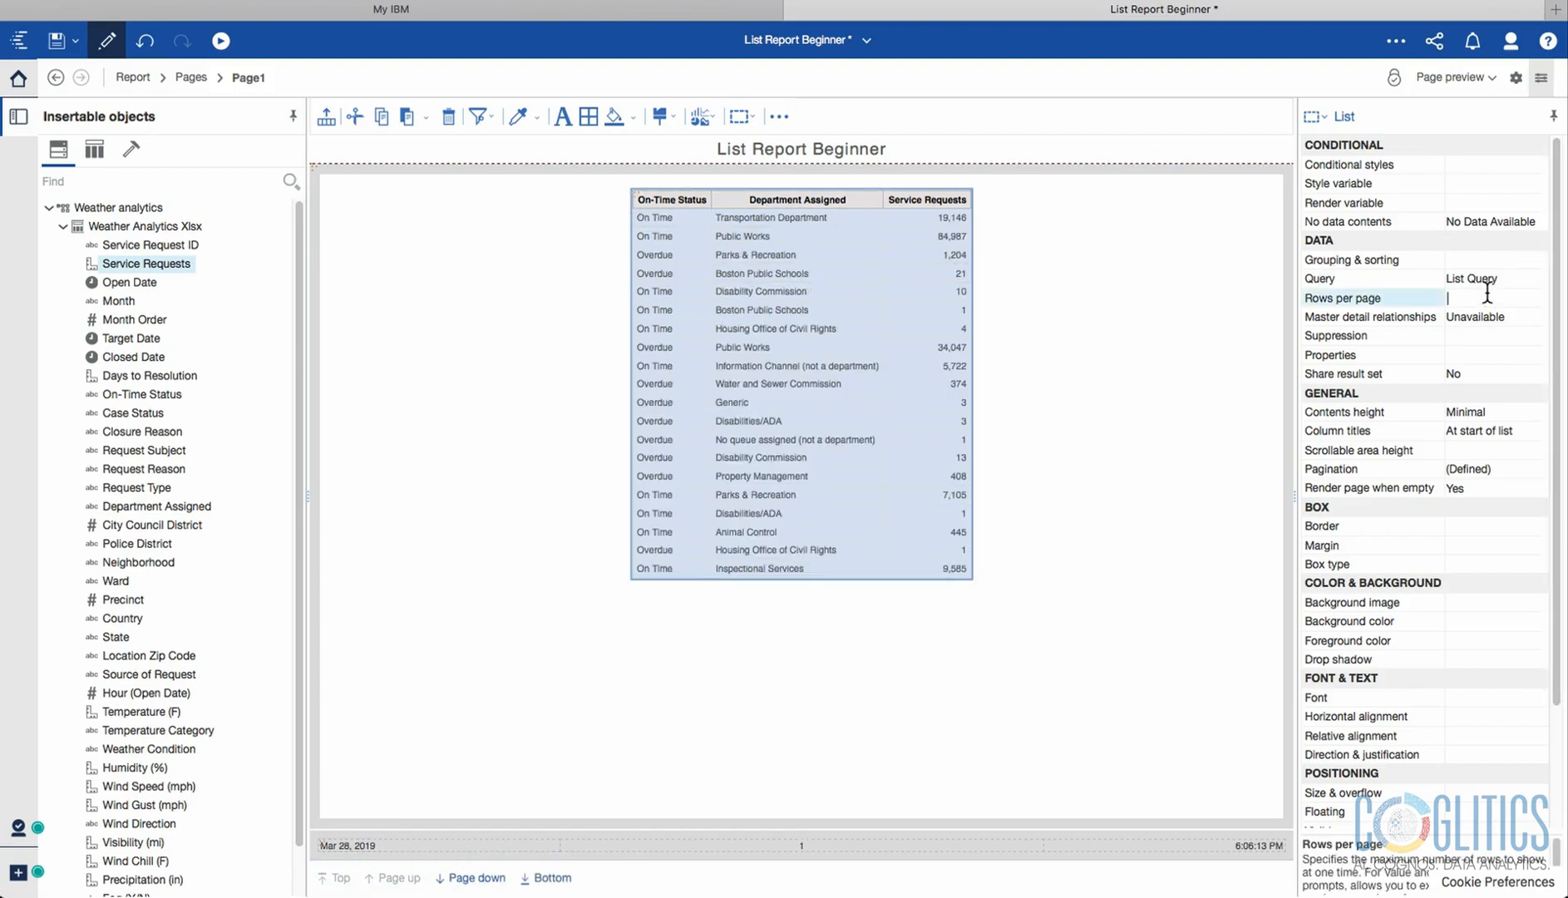
{"action": "type", "text": "10000"}
{"action": "key", "text": "Return"}
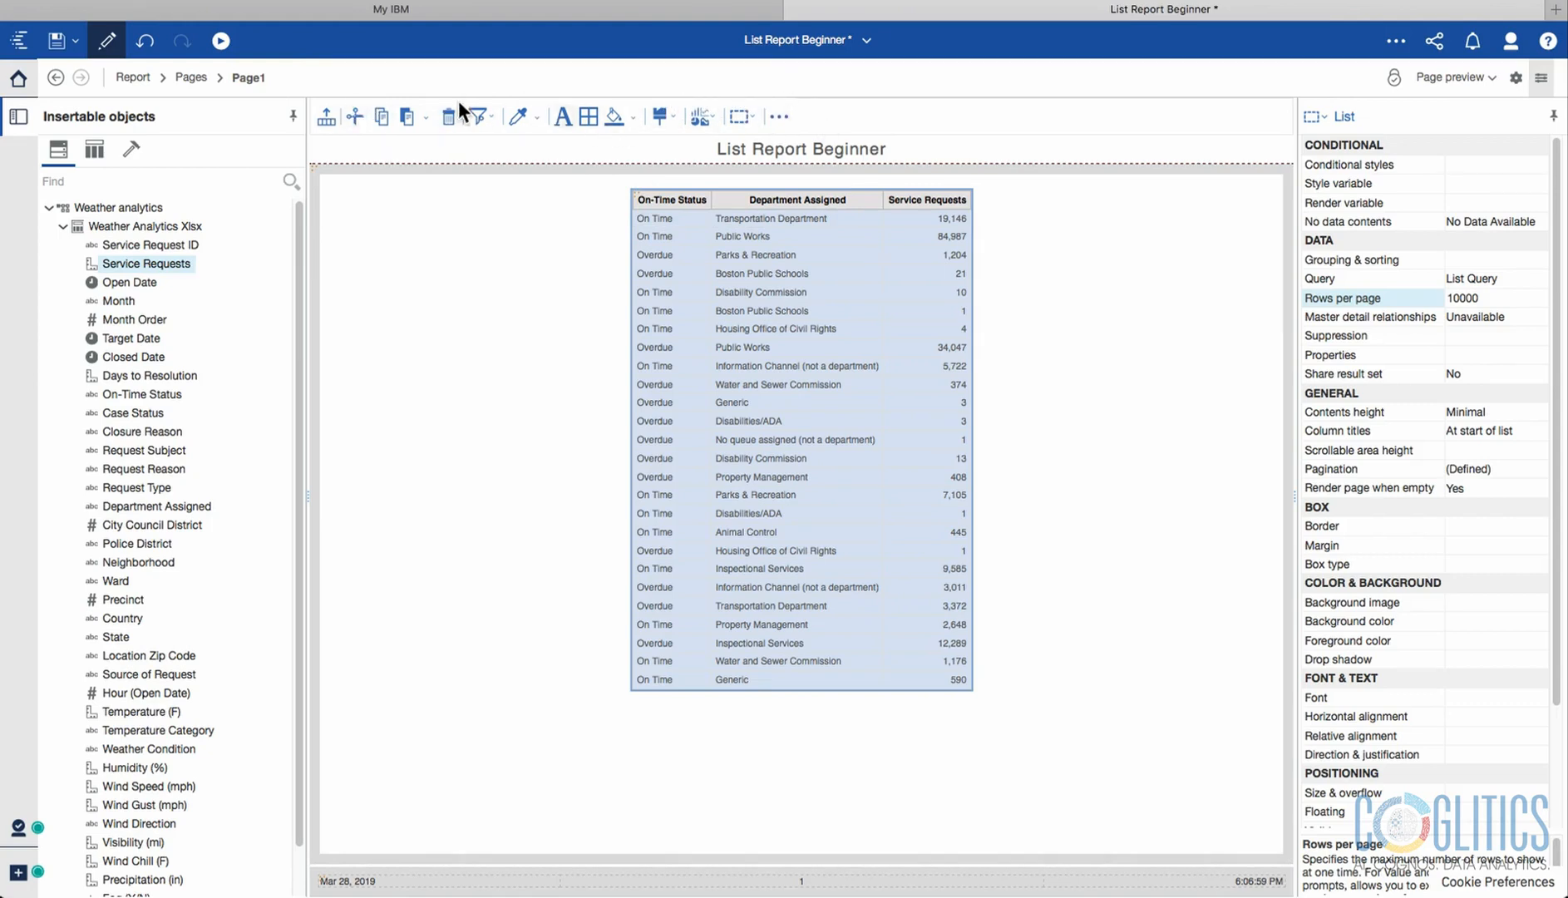
Undock the report toolbar, select the Department Assigned and Service Requests columns to bring it up, and dock it again.
{"action": "left_click", "coordinate": [327, 127]}
{"action": "left_click", "coordinate": [777, 260]}
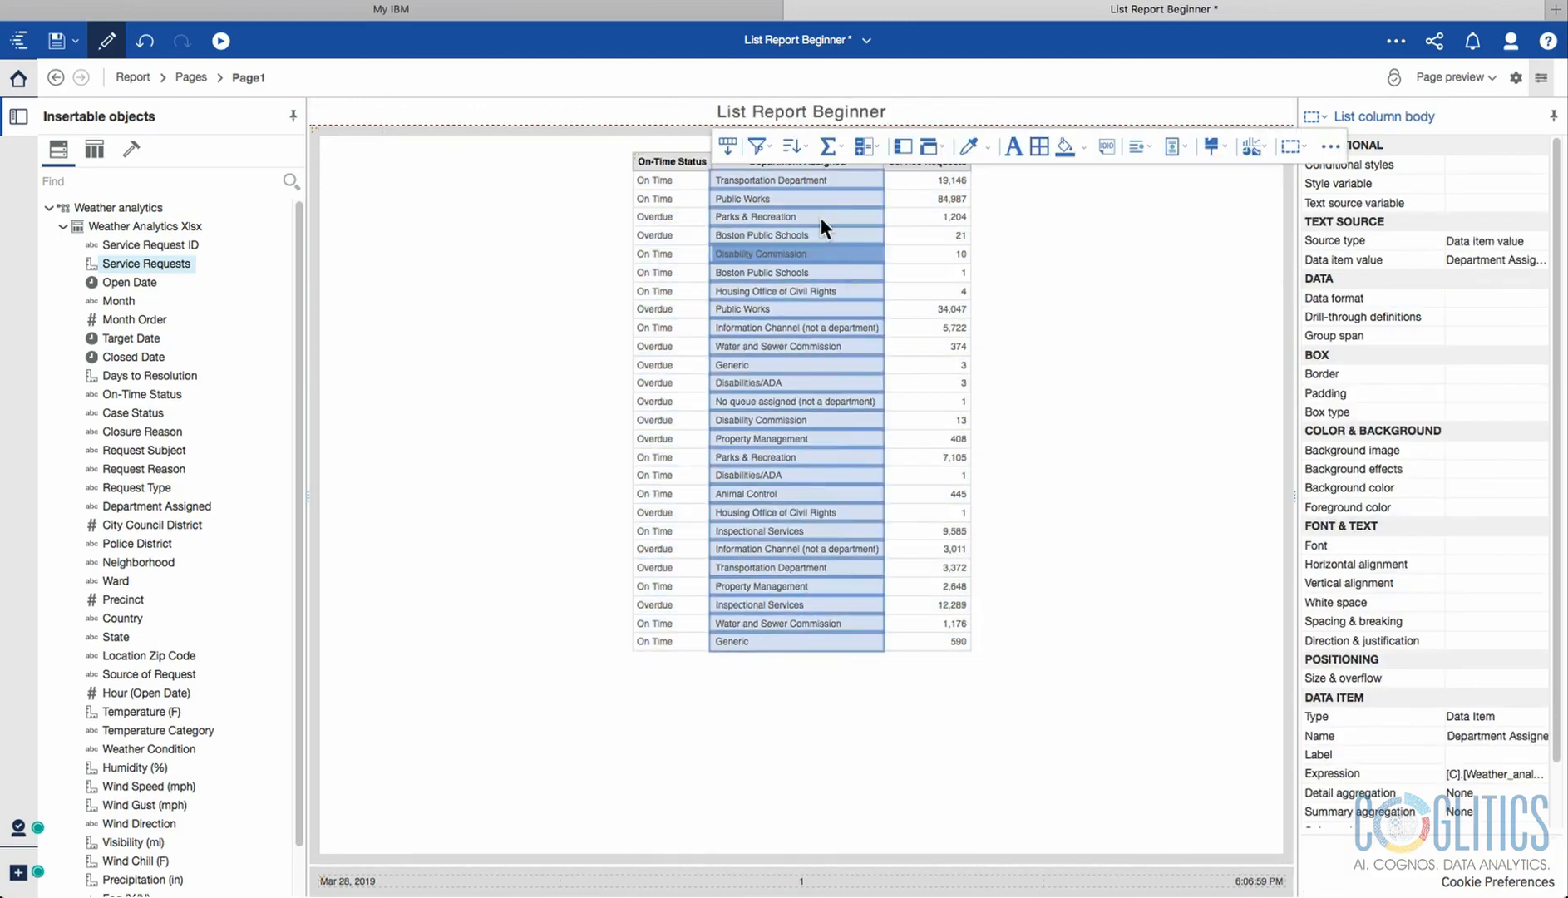
{"action": "left_click", "coordinate": [935, 239]}
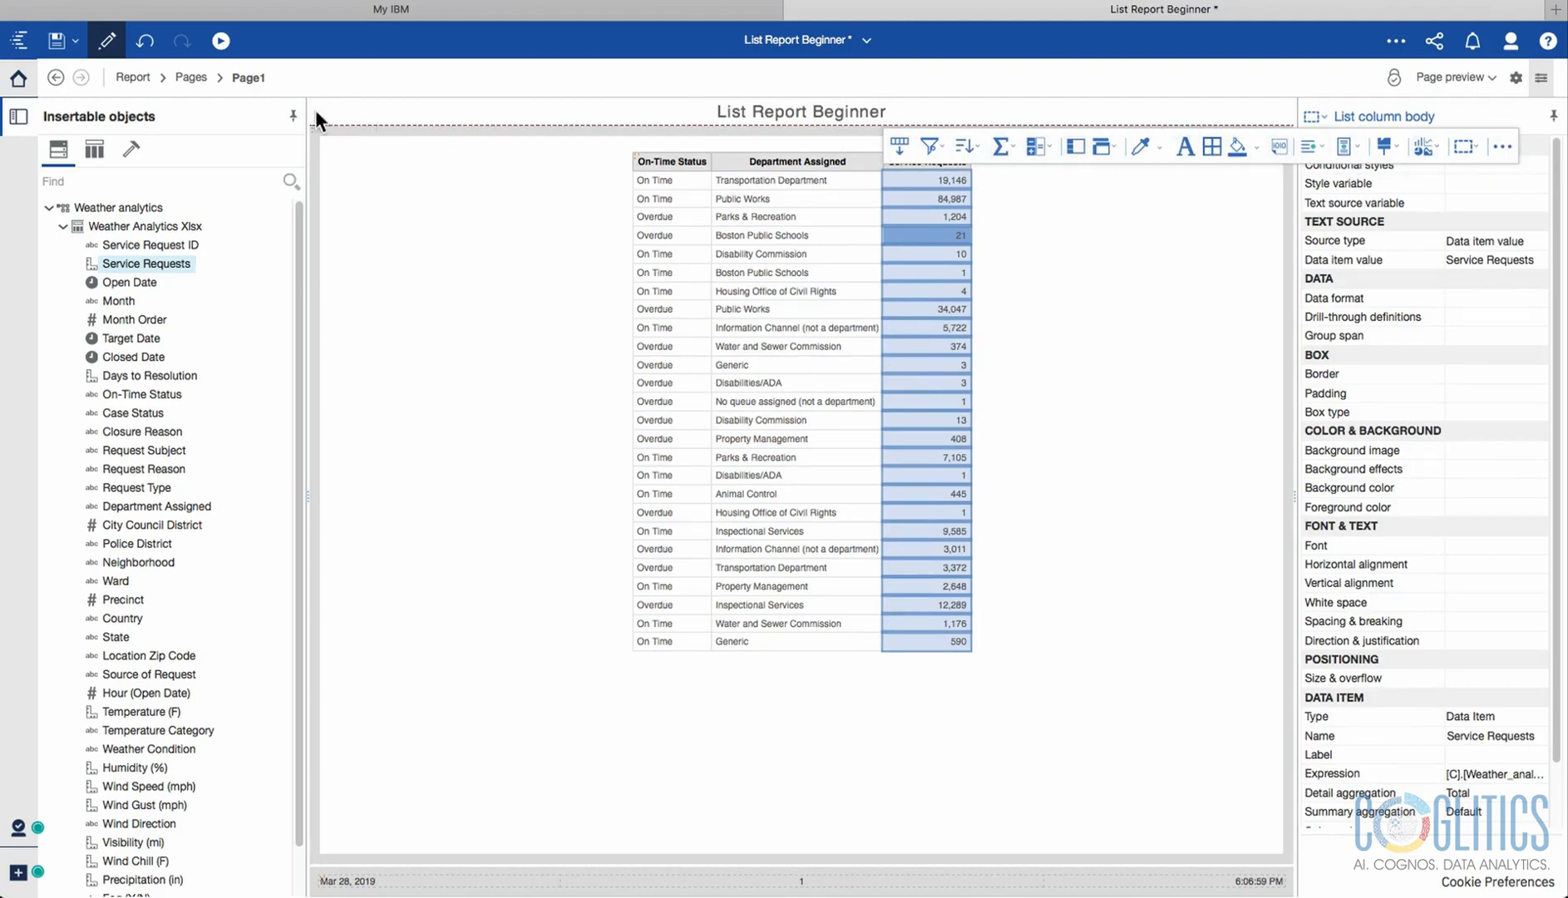
{"action": "left_click", "coordinate": [130, 162]}
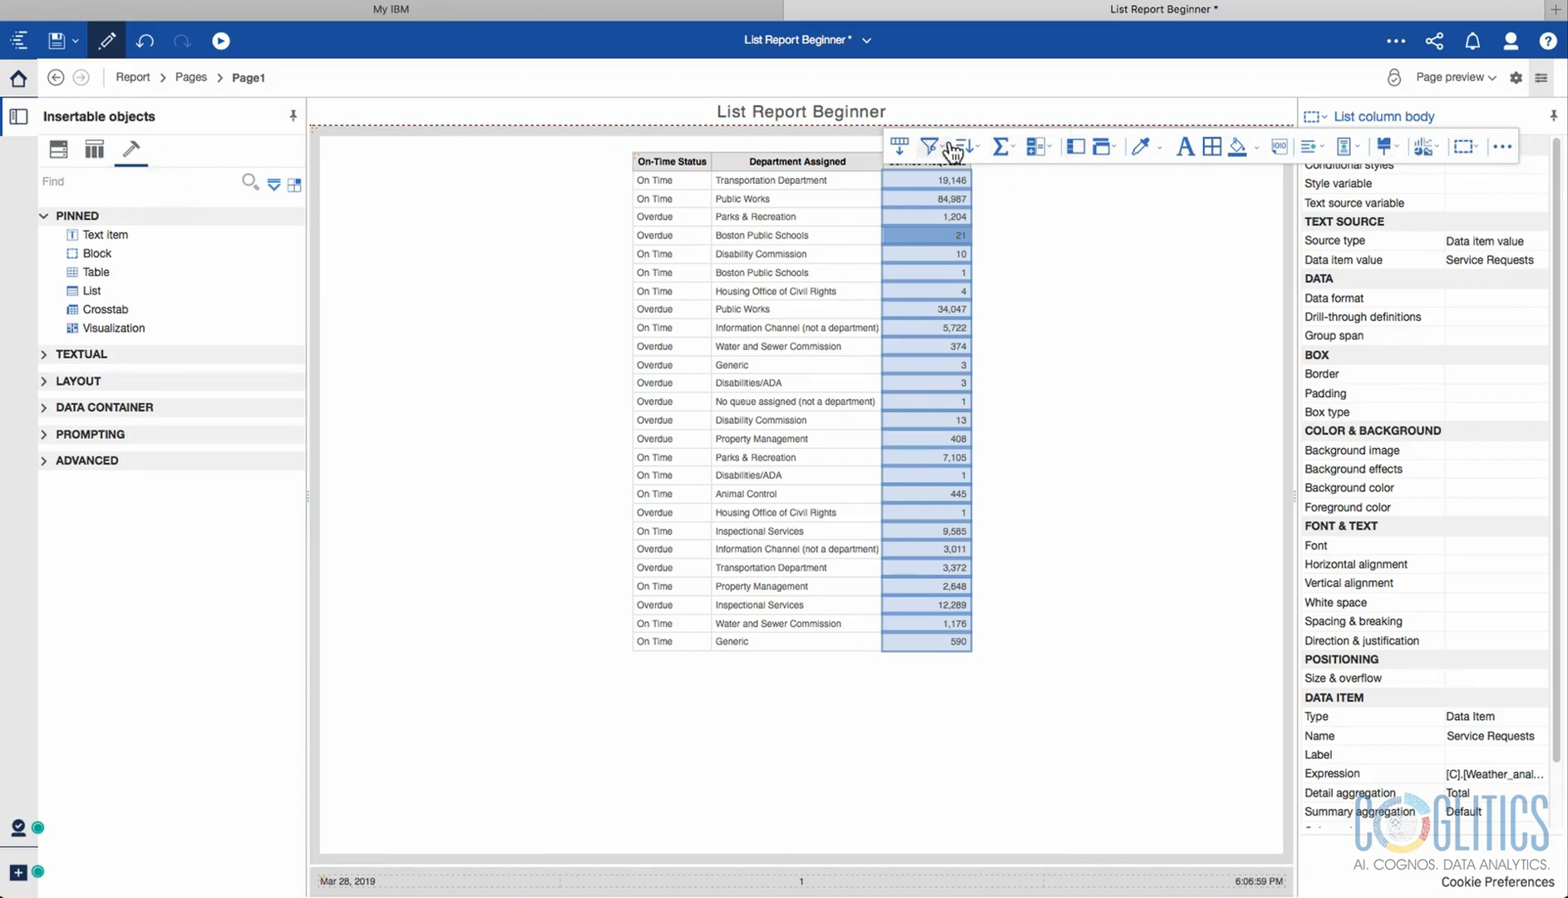
{"action": "left_click", "coordinate": [898, 146]}
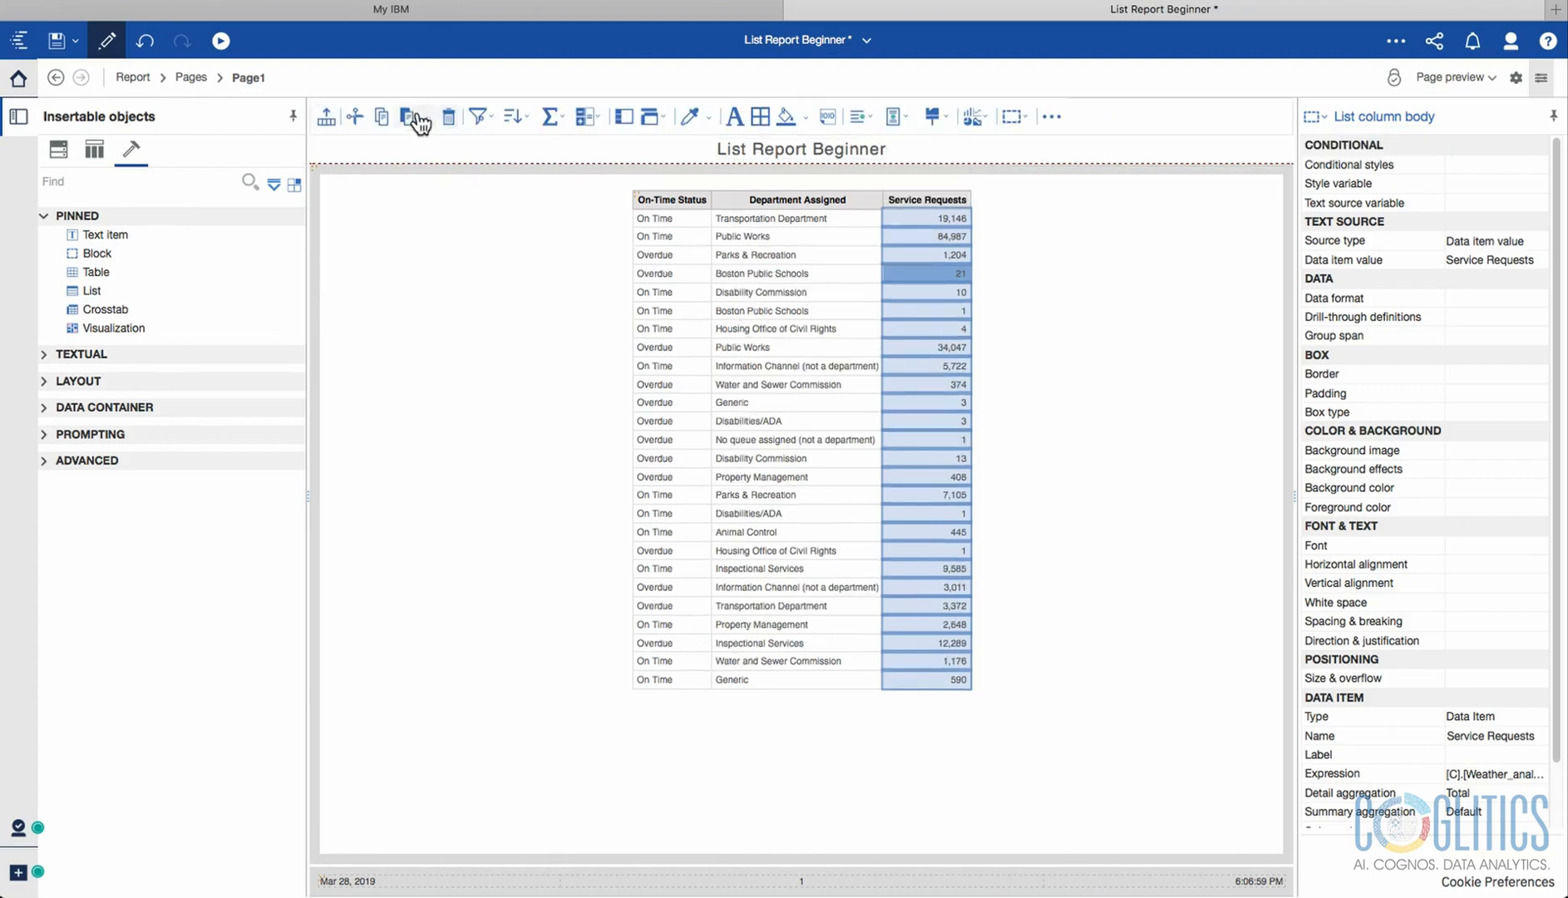
Select the list's three columns in turn to examine the options the docked toolbar offers.
{"action": "left_click", "coordinate": [785, 276]}
{"action": "left_click", "coordinate": [665, 287]}
{"action": "left_click", "coordinate": [771, 279]}
{"action": "left_click", "coordinate": [918, 278]}
{"action": "left_click", "coordinate": [674, 237]}
{"action": "left_click", "coordinate": [753, 237]}
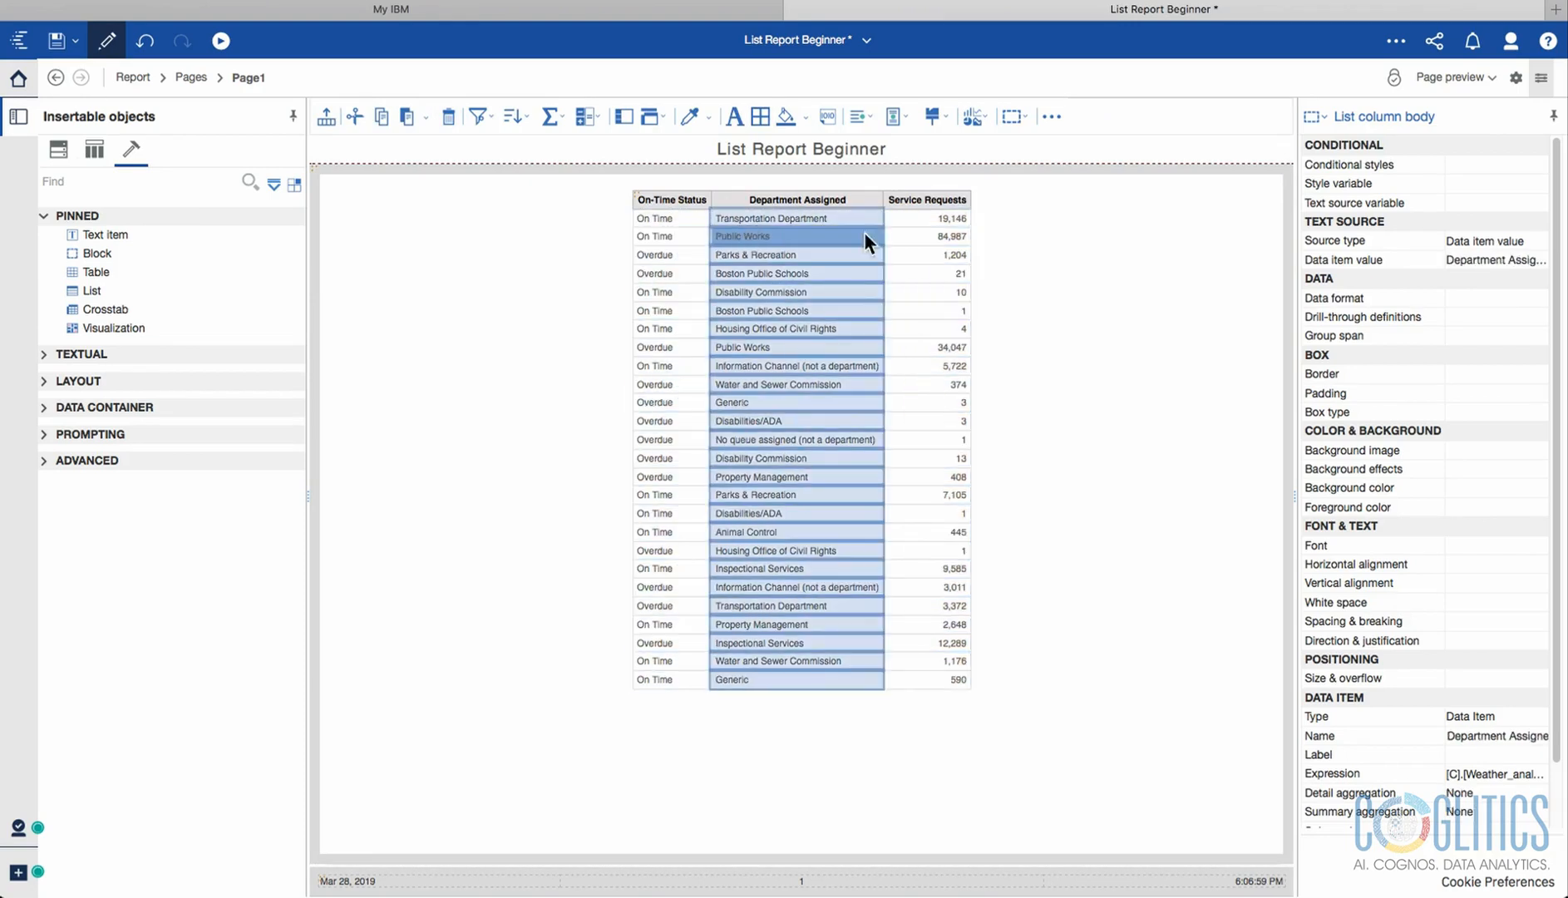
{"action": "left_click", "coordinate": [954, 253]}
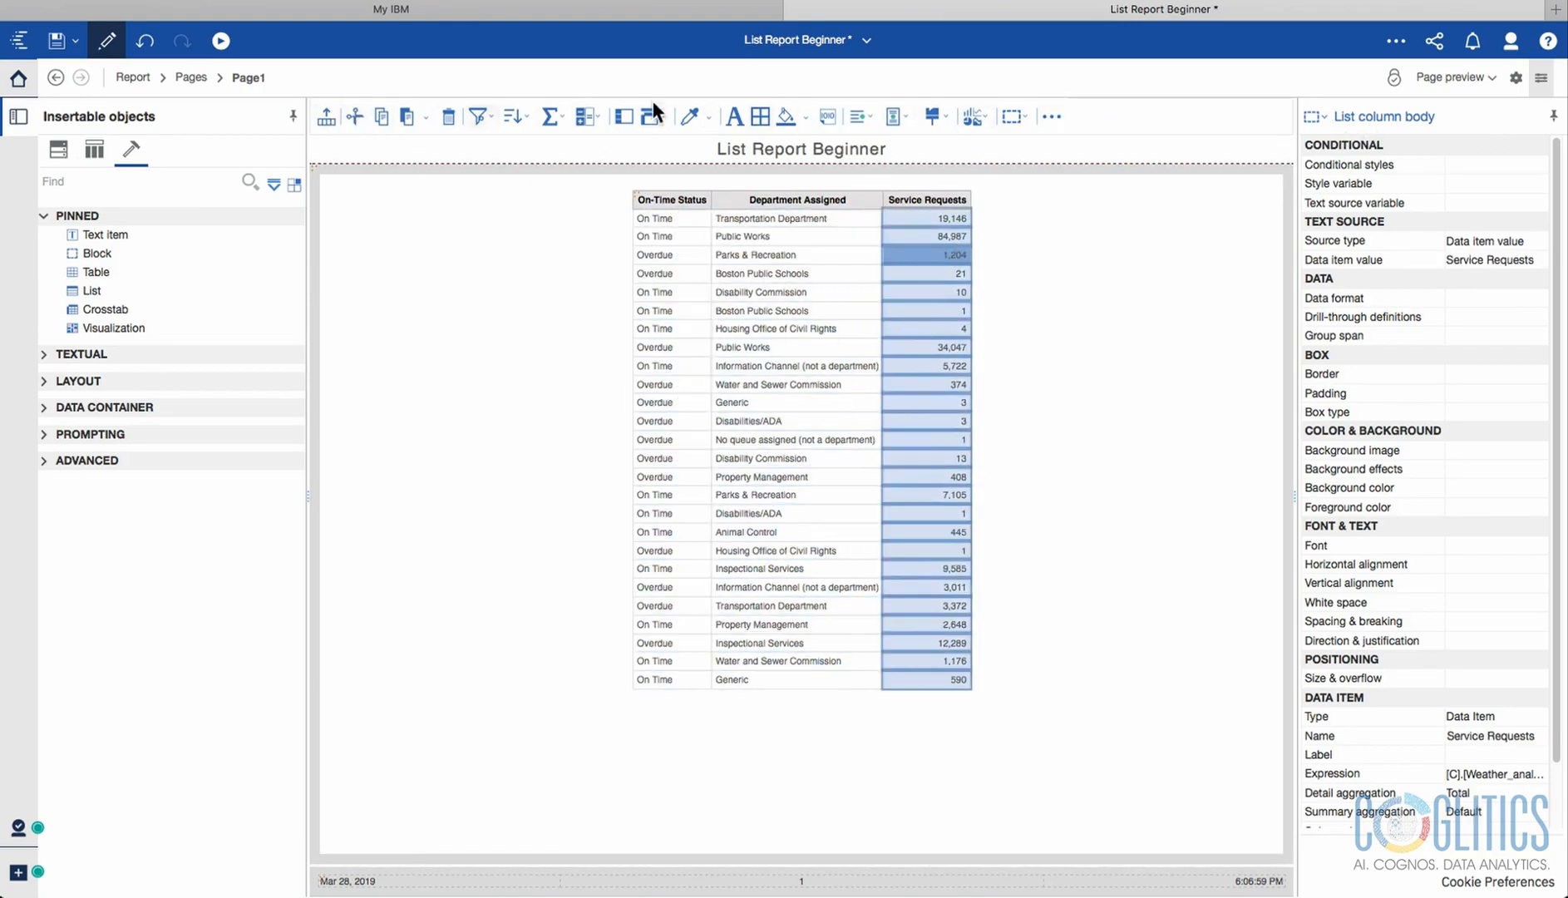
Apply the Helvetica font at 14 pt to the whole list.
{"action": "left_click", "coordinate": [636, 194]}
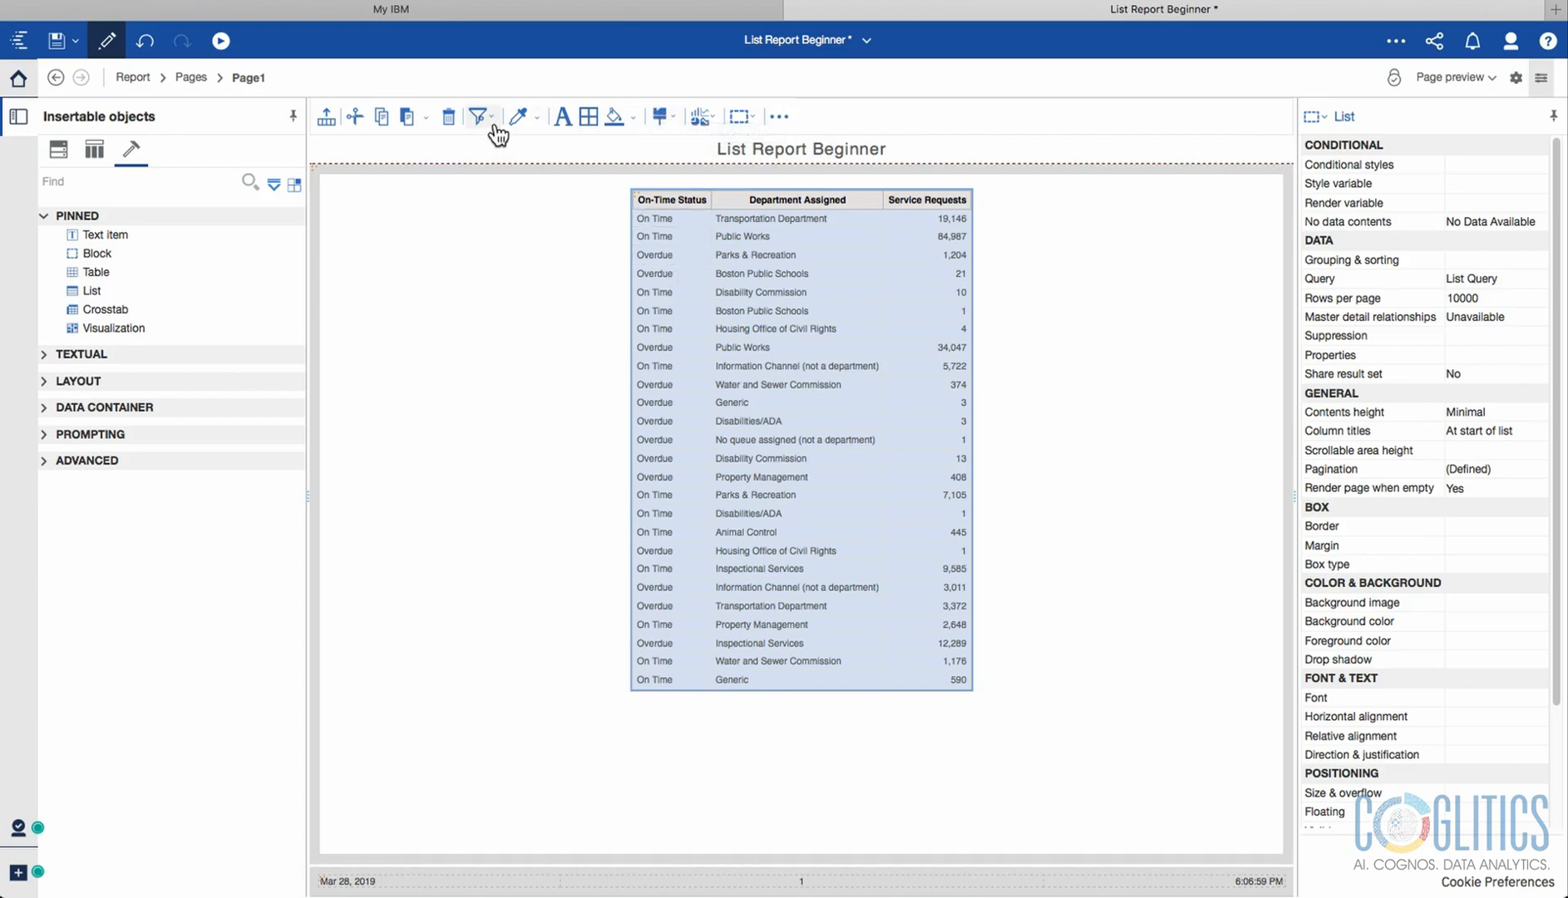
{"action": "left_click", "coordinate": [565, 123]}
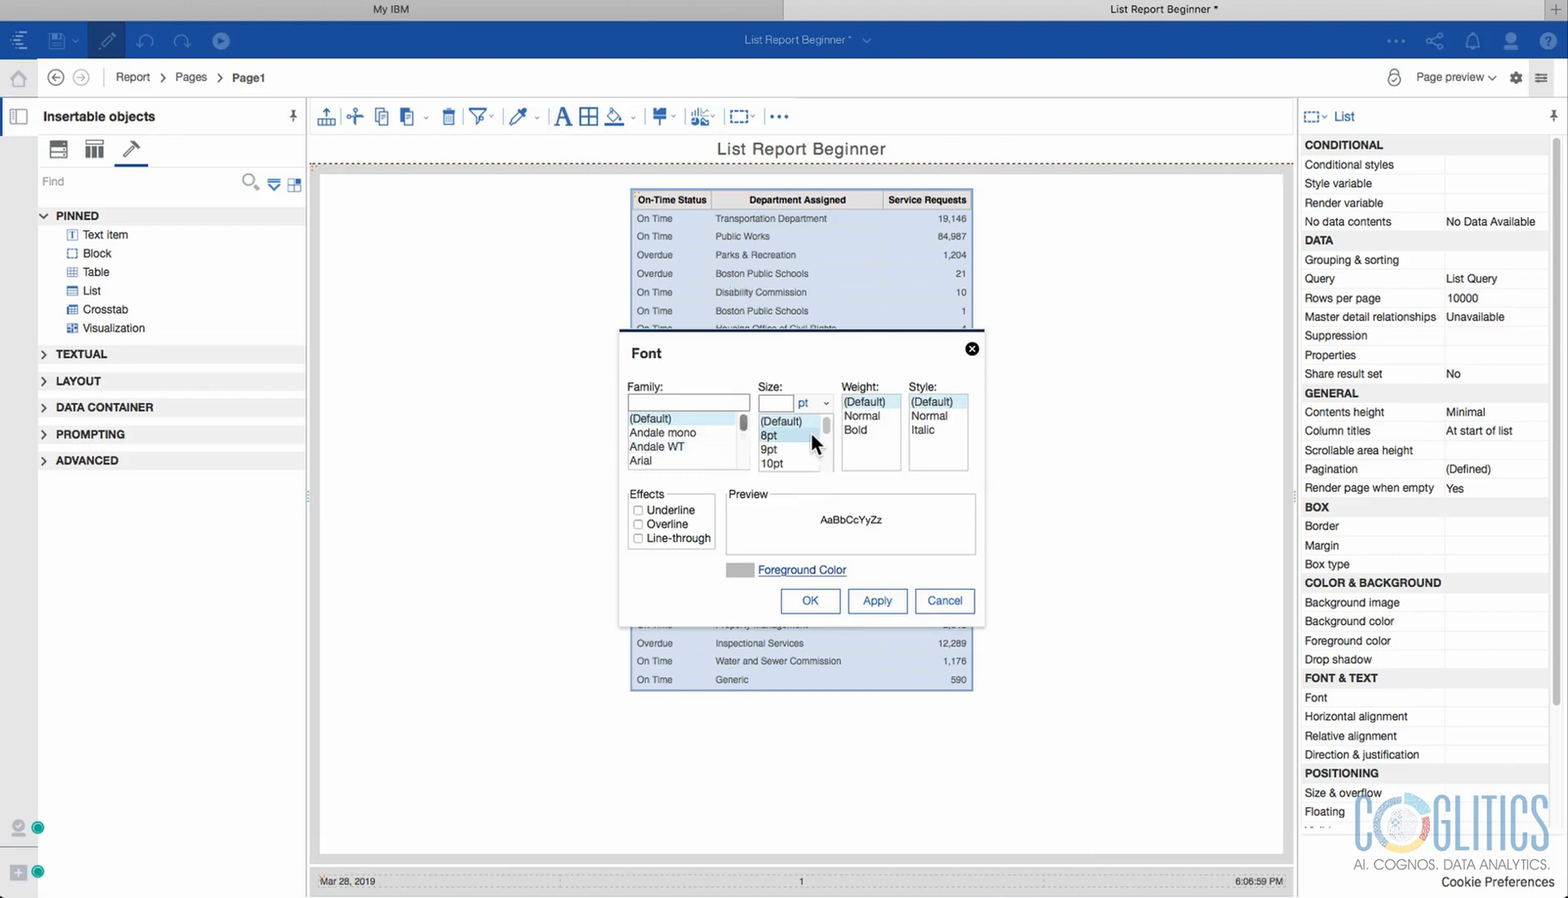
{"action": "left_click_drag", "start_coordinate": [830, 426], "coordinate": [827, 437]}
{"action": "left_click", "coordinate": [787, 459]}
{"action": "left_click_drag", "start_coordinate": [740, 419], "coordinate": [742, 434]}
{"action": "left_click", "coordinate": [662, 447]}
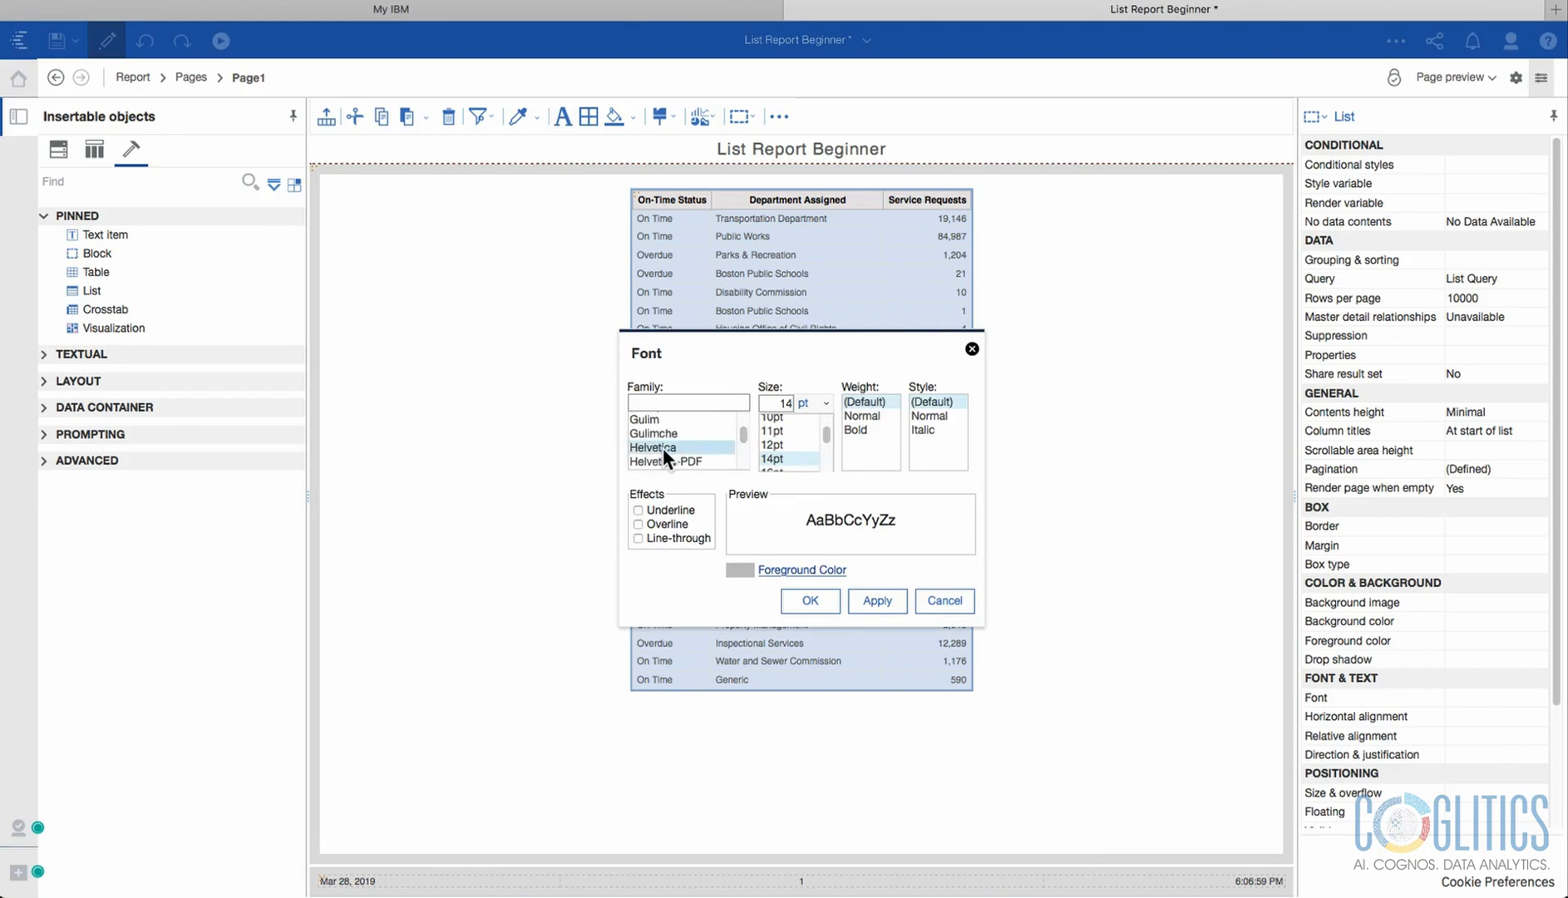
{"action": "left_click", "coordinate": [663, 448]}
{"action": "left_click", "coordinate": [873, 606]}
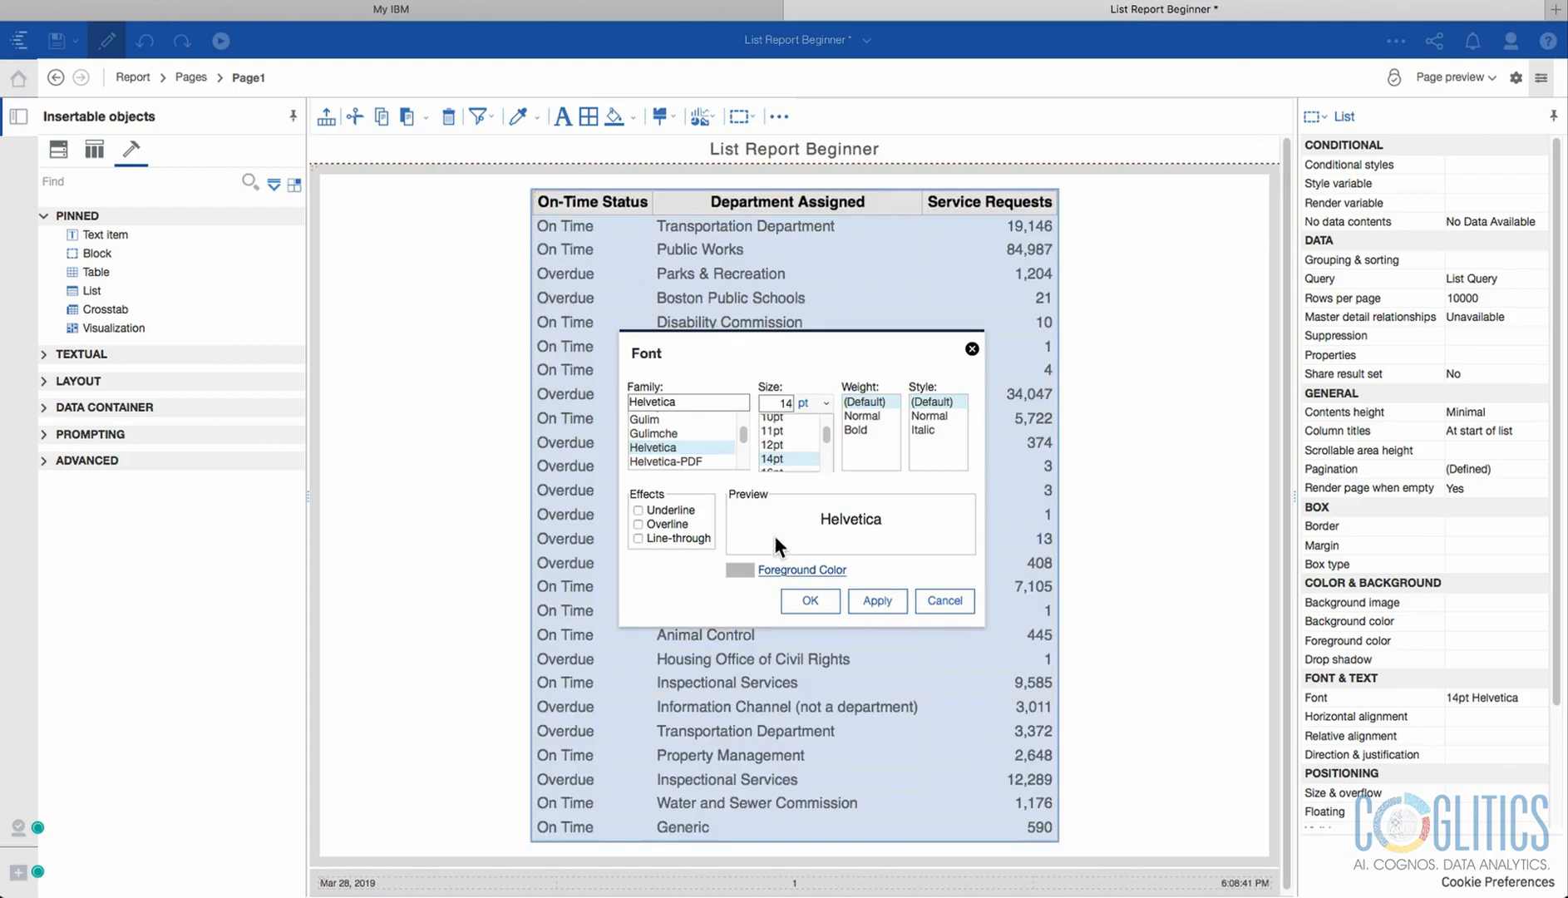
Set the list's font size to 12 pt and close the font settings.
{"action": "left_click", "coordinate": [791, 444]}
{"action": "left_click", "coordinate": [874, 601]}
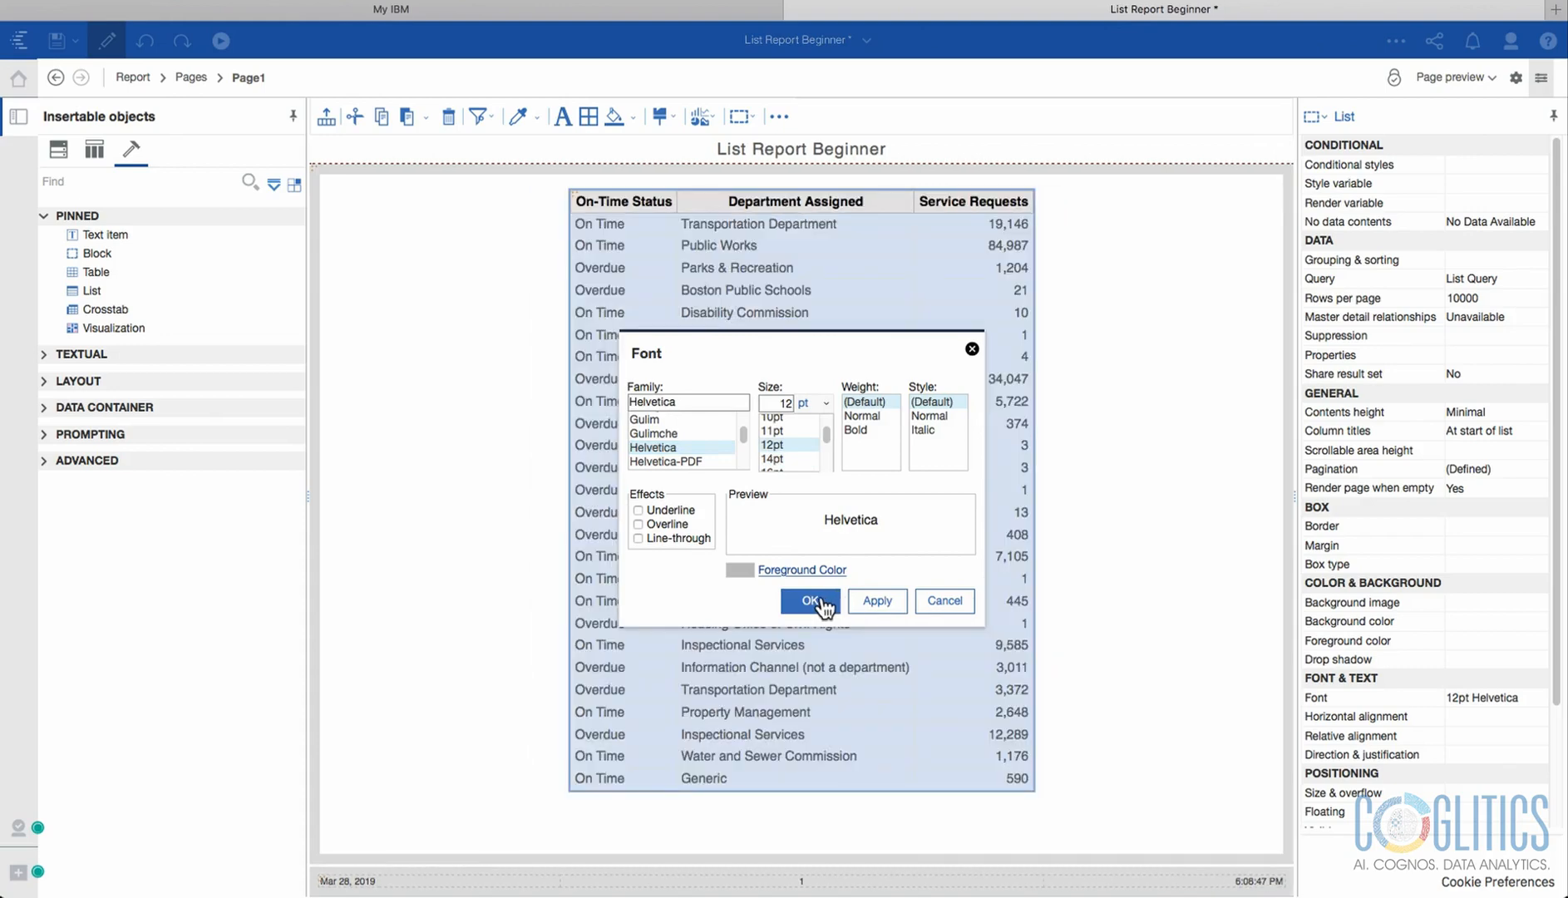
{"action": "left_click", "coordinate": [833, 603]}
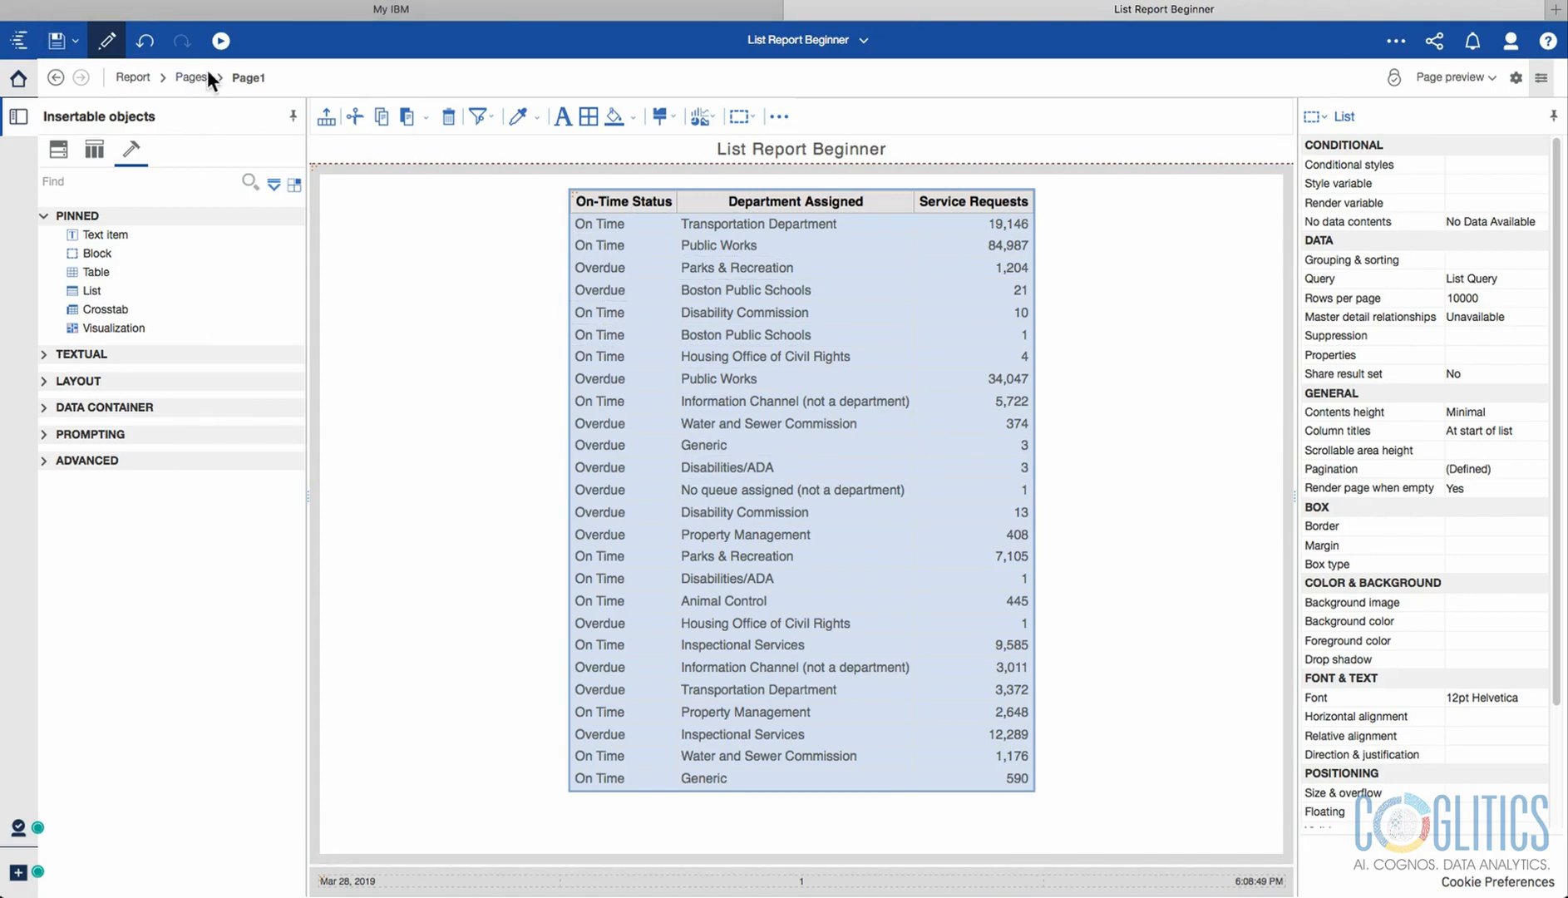
Examine the run formats and page view modes, and practise selecting the whole list and single columns in page preview.
{"action": "left_click", "coordinate": [220, 42]}
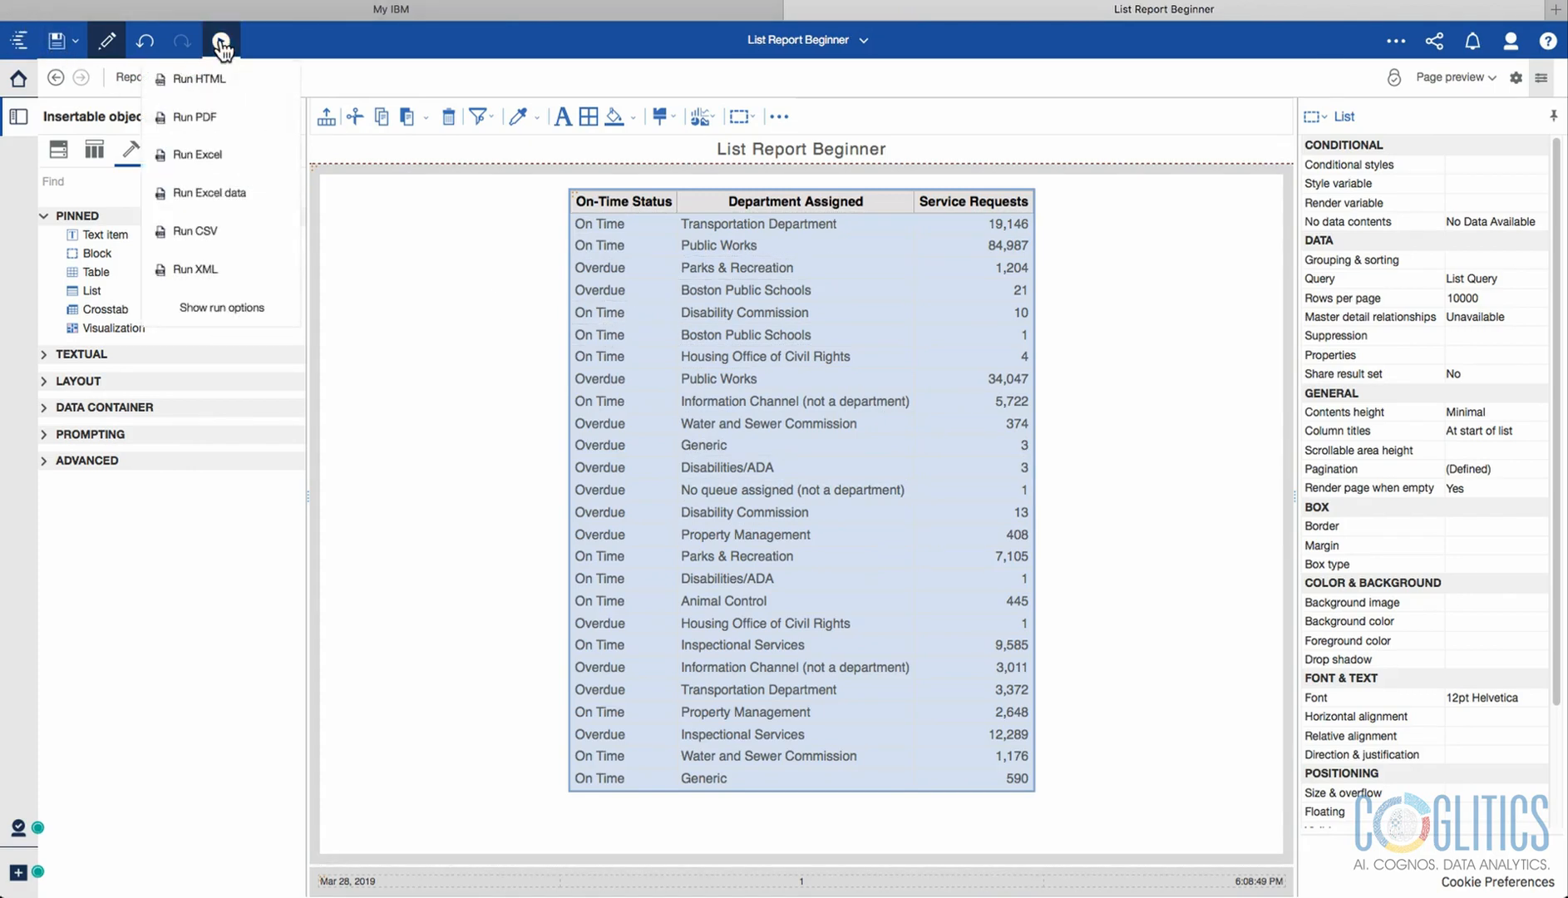
{"action": "left_click", "coordinate": [748, 357]}
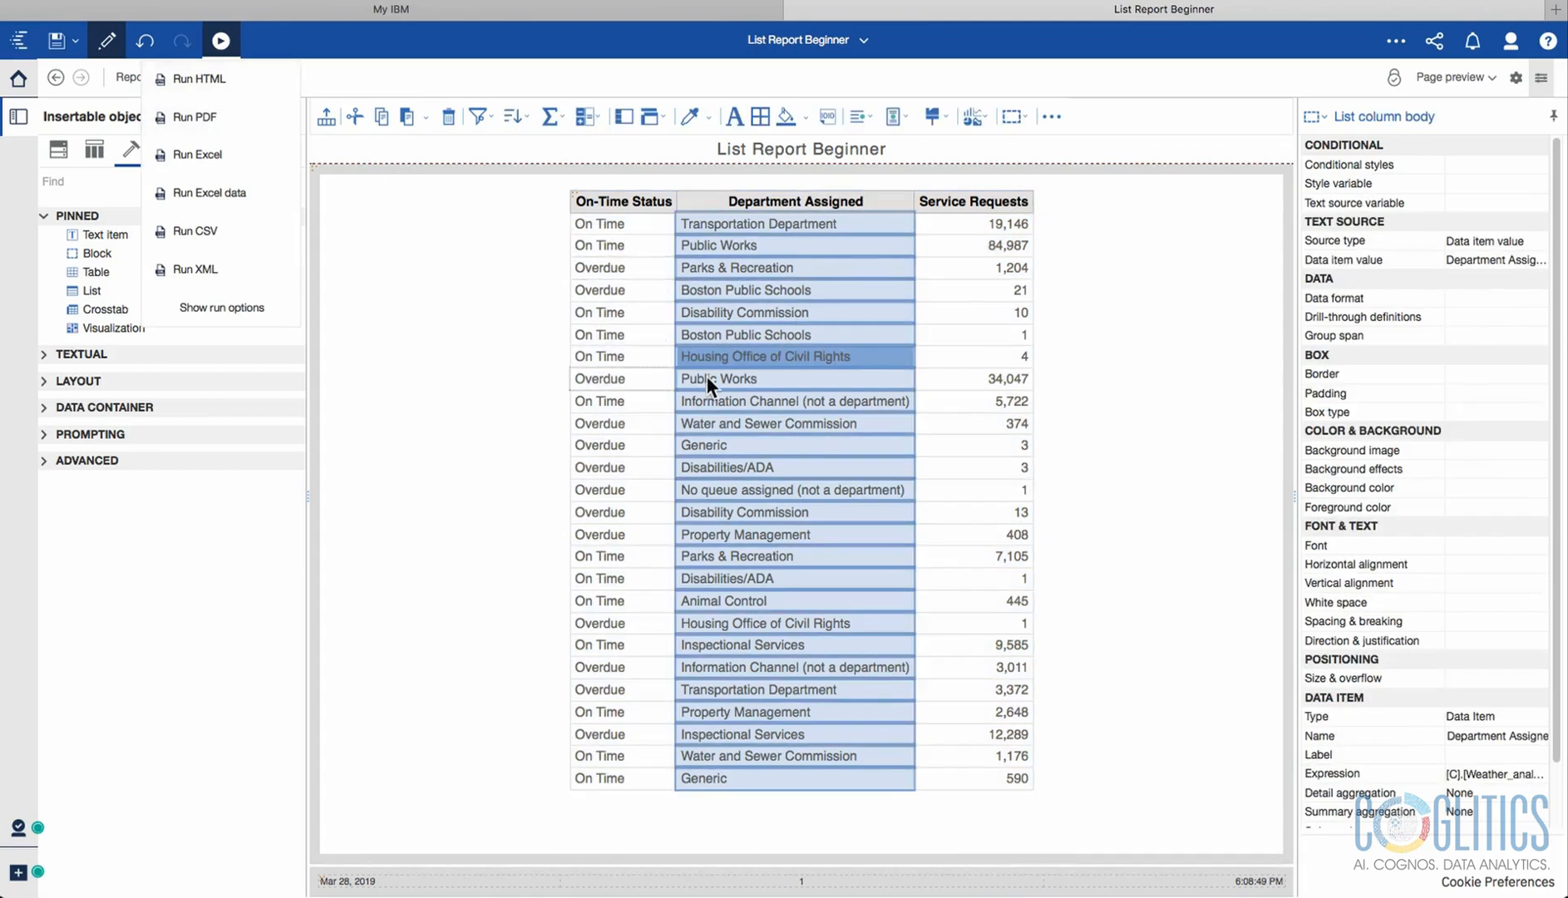
{"action": "left_click", "coordinate": [1486, 84]}
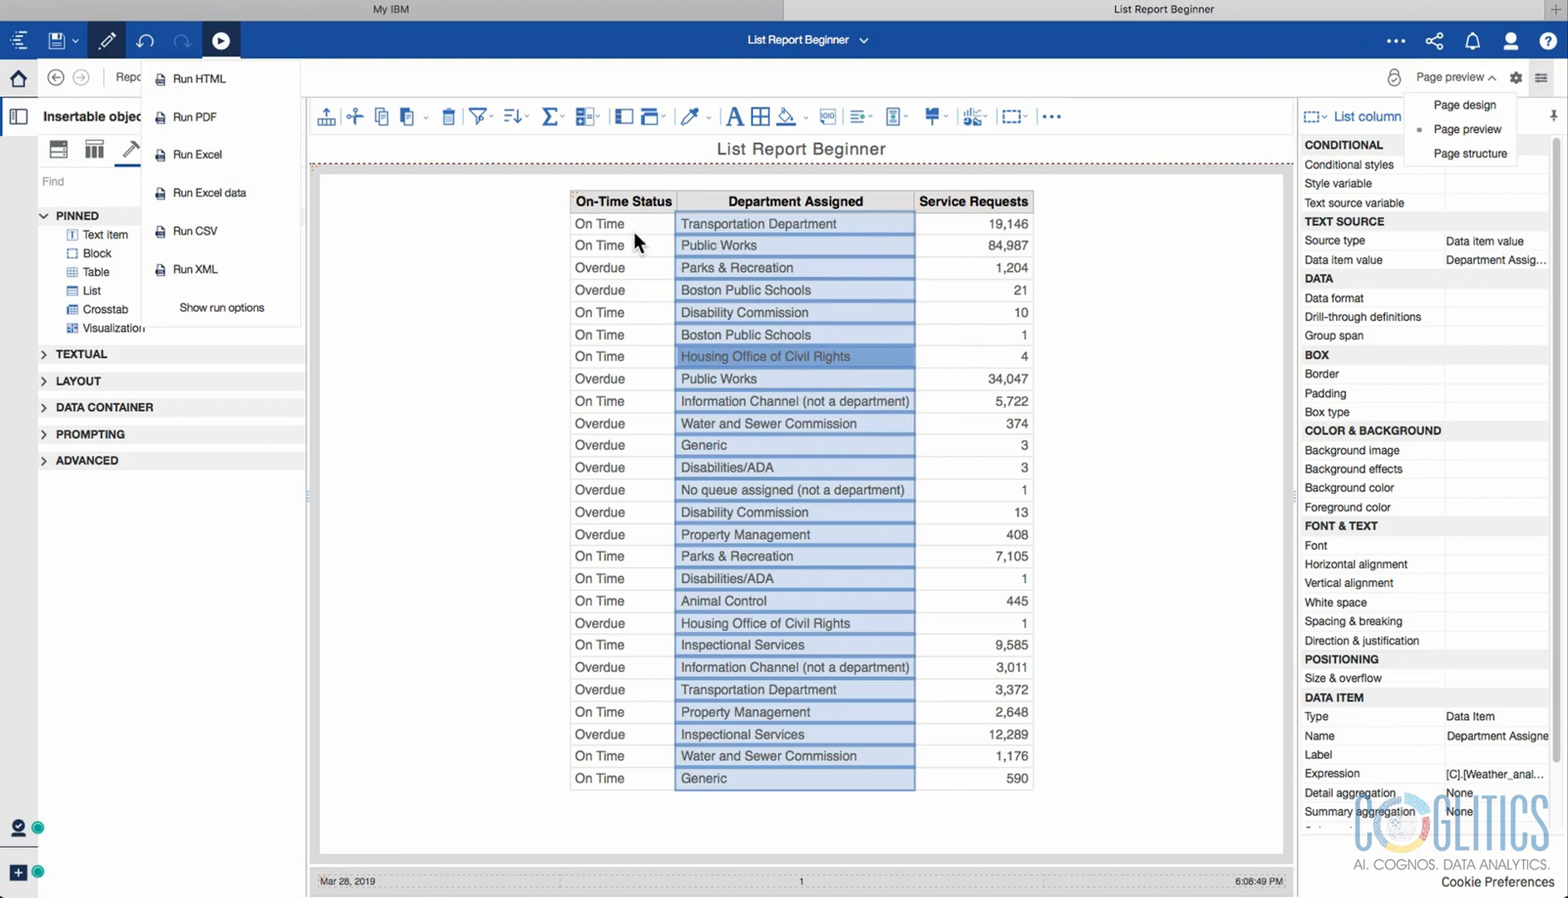
{"action": "left_click", "coordinate": [574, 201]}
{"action": "left_click", "coordinate": [573, 192]}
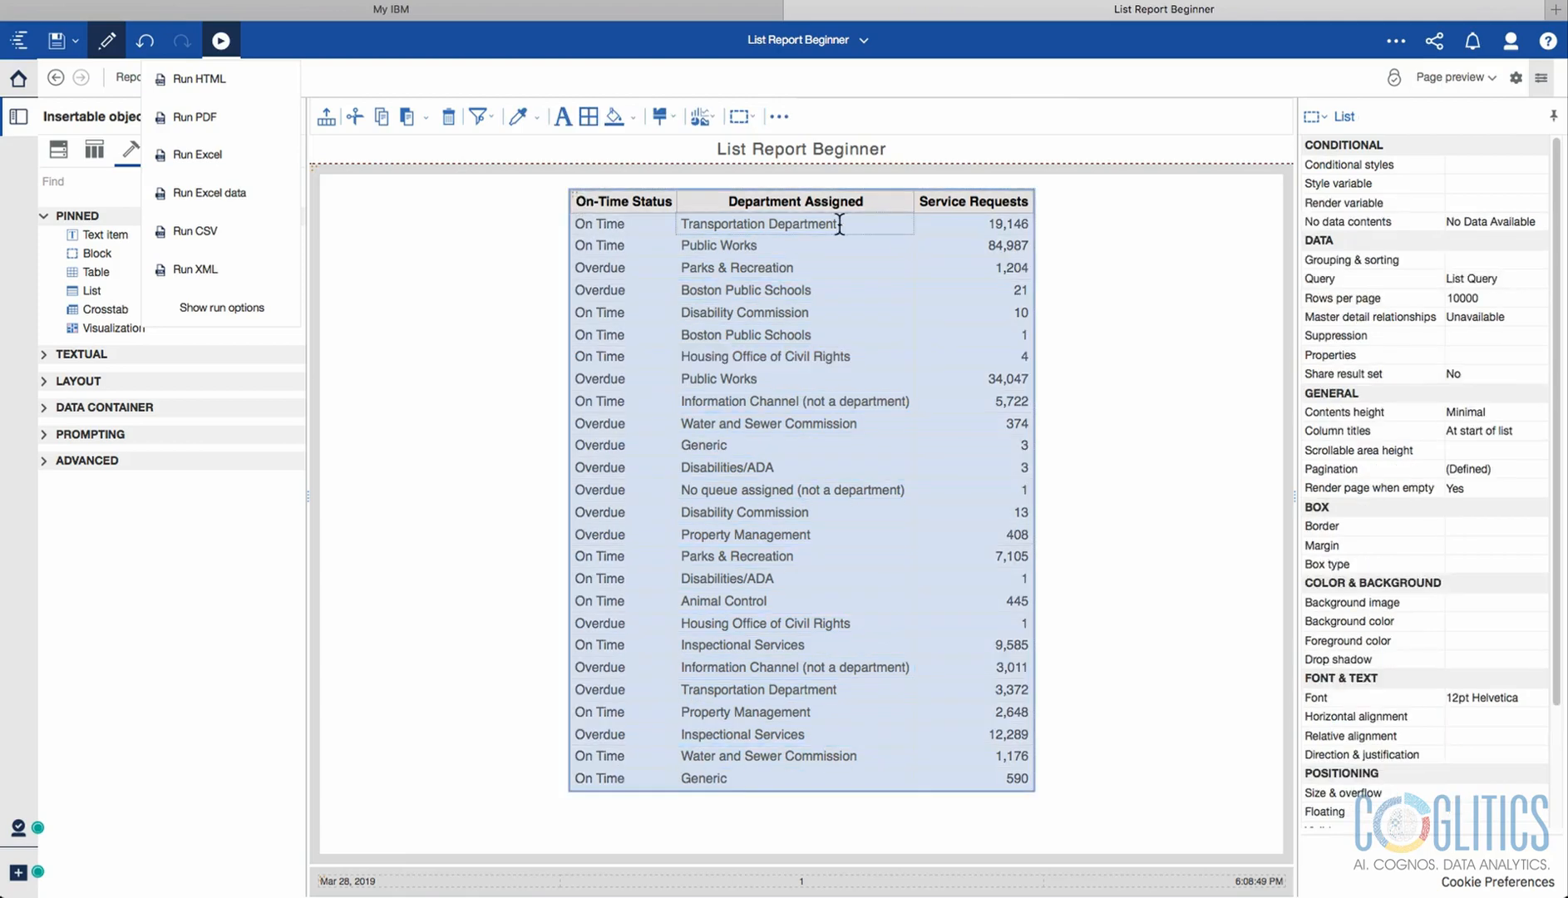
{"action": "left_click", "coordinate": [922, 241]}
{"action": "left_click", "coordinate": [577, 194]}
{"action": "left_click", "coordinate": [963, 263]}
{"action": "left_click", "coordinate": [571, 192]}
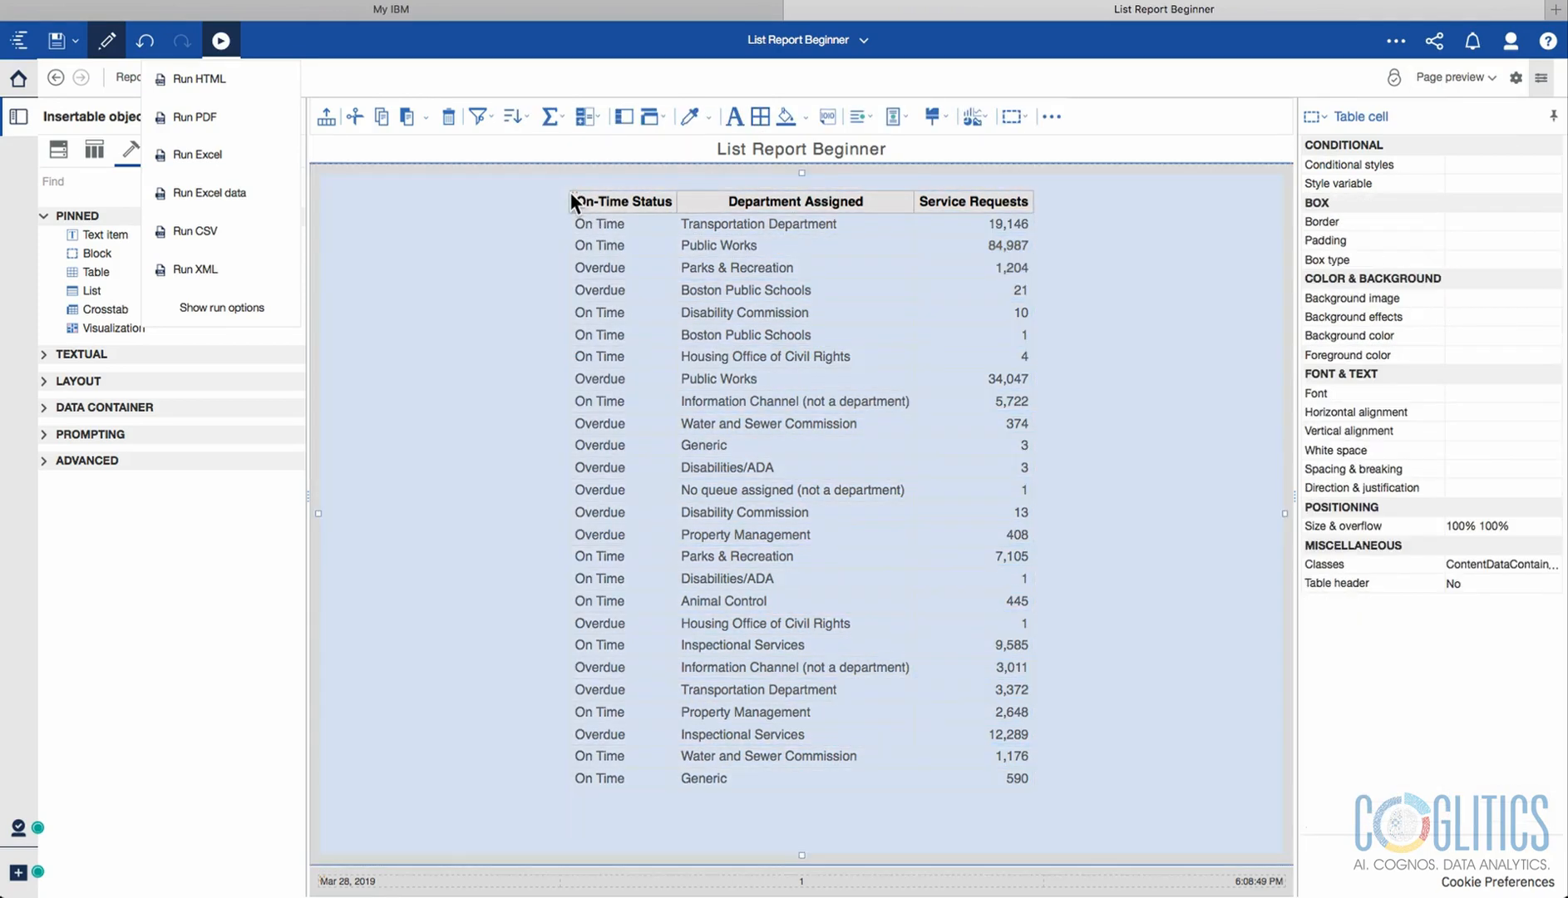
{"action": "left_click", "coordinate": [885, 297]}
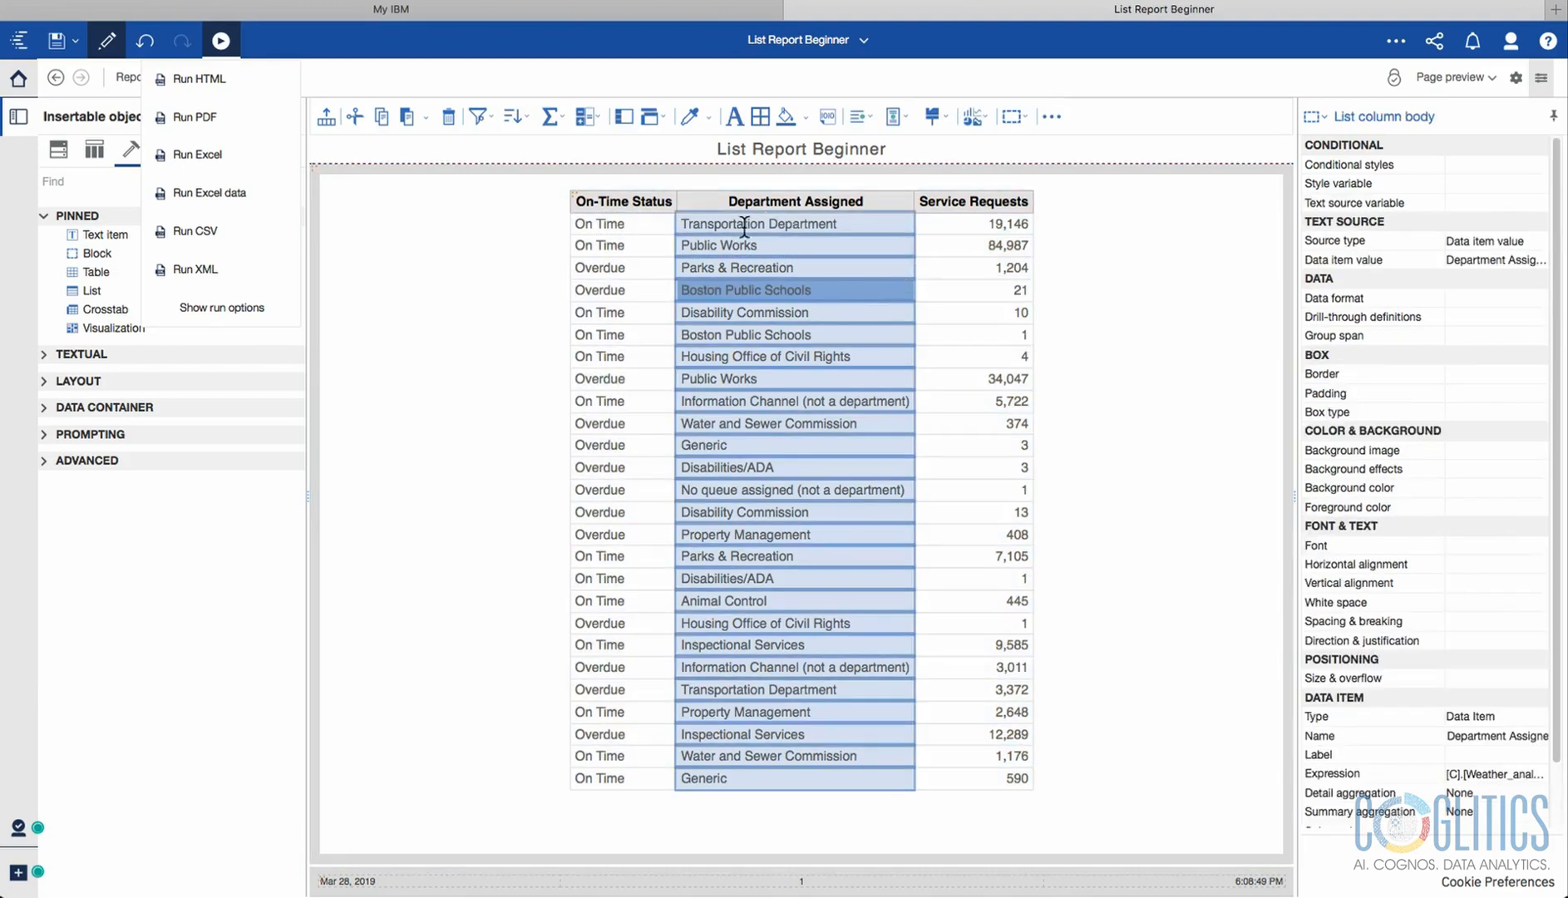
Switch the page to design mode, select the whole list there, and return to page preview.
{"action": "left_click", "coordinate": [1494, 79]}
{"action": "left_click", "coordinate": [1494, 118]}
{"action": "left_click", "coordinate": [344, 192]}
{"action": "left_click", "coordinate": [625, 221]}
{"action": "left_click", "coordinate": [571, 225]}
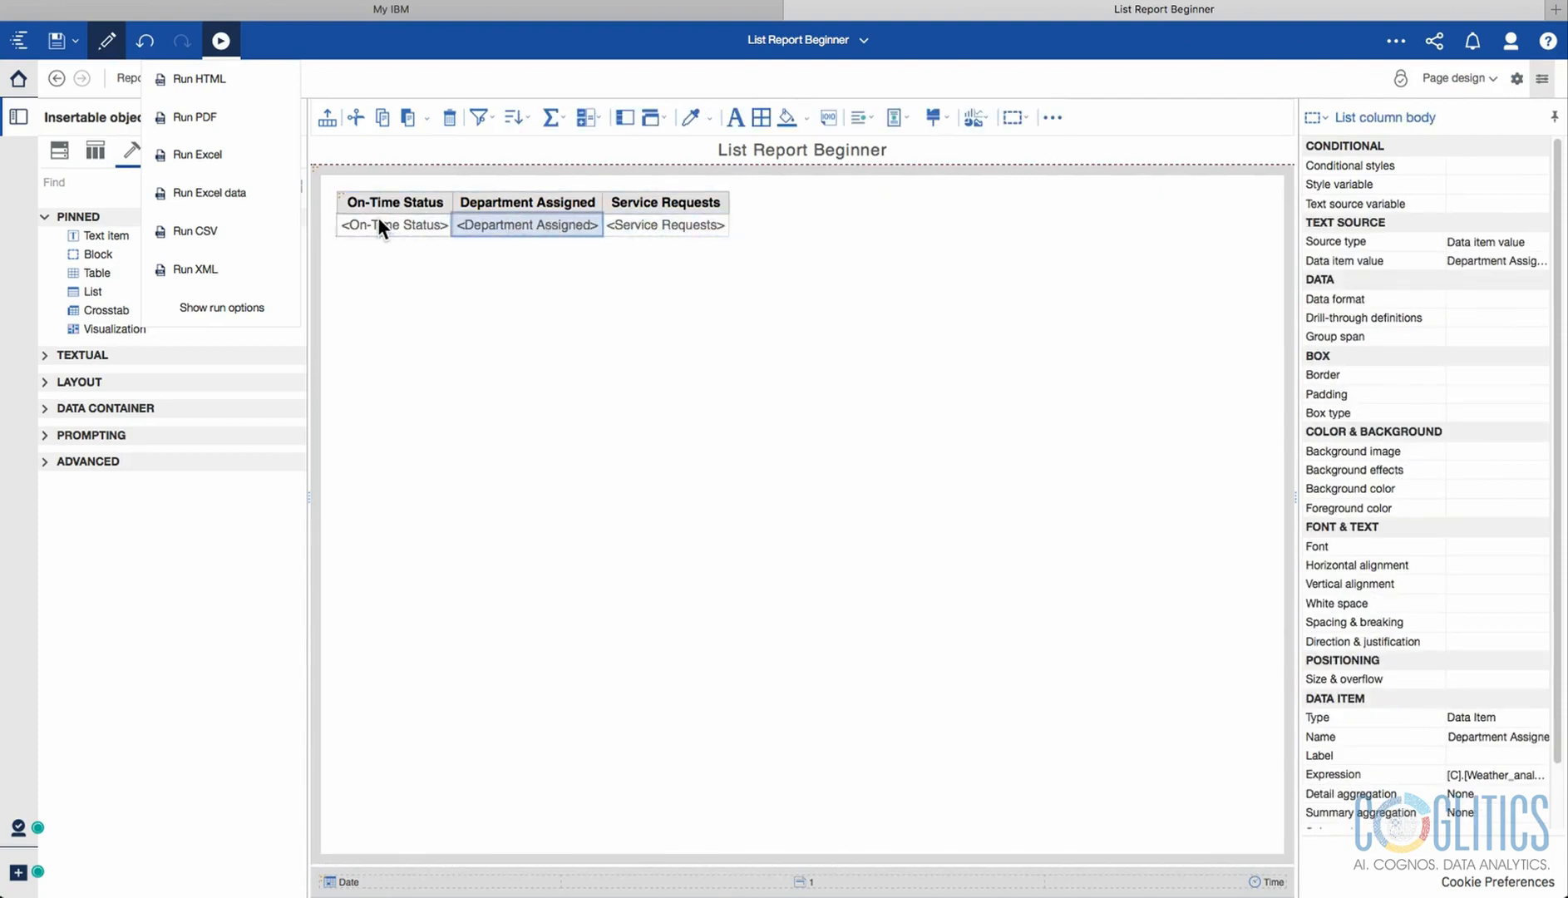
{"action": "left_click", "coordinate": [380, 221]}
{"action": "left_click", "coordinate": [348, 197]}
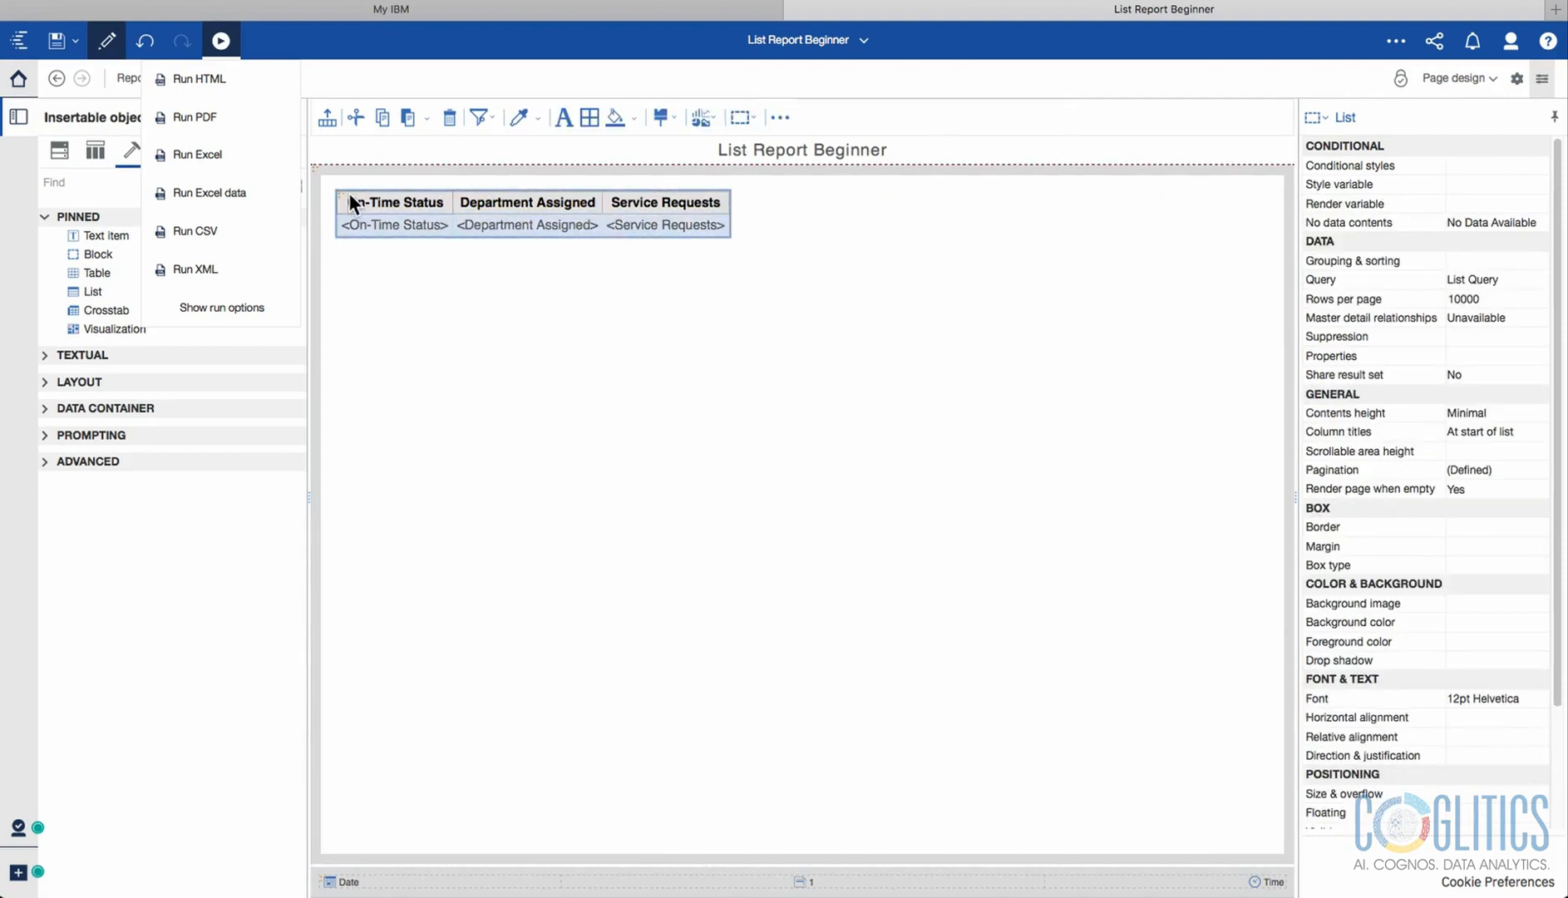
{"action": "left_click", "coordinate": [1474, 79]}
{"action": "left_click", "coordinate": [1485, 137]}
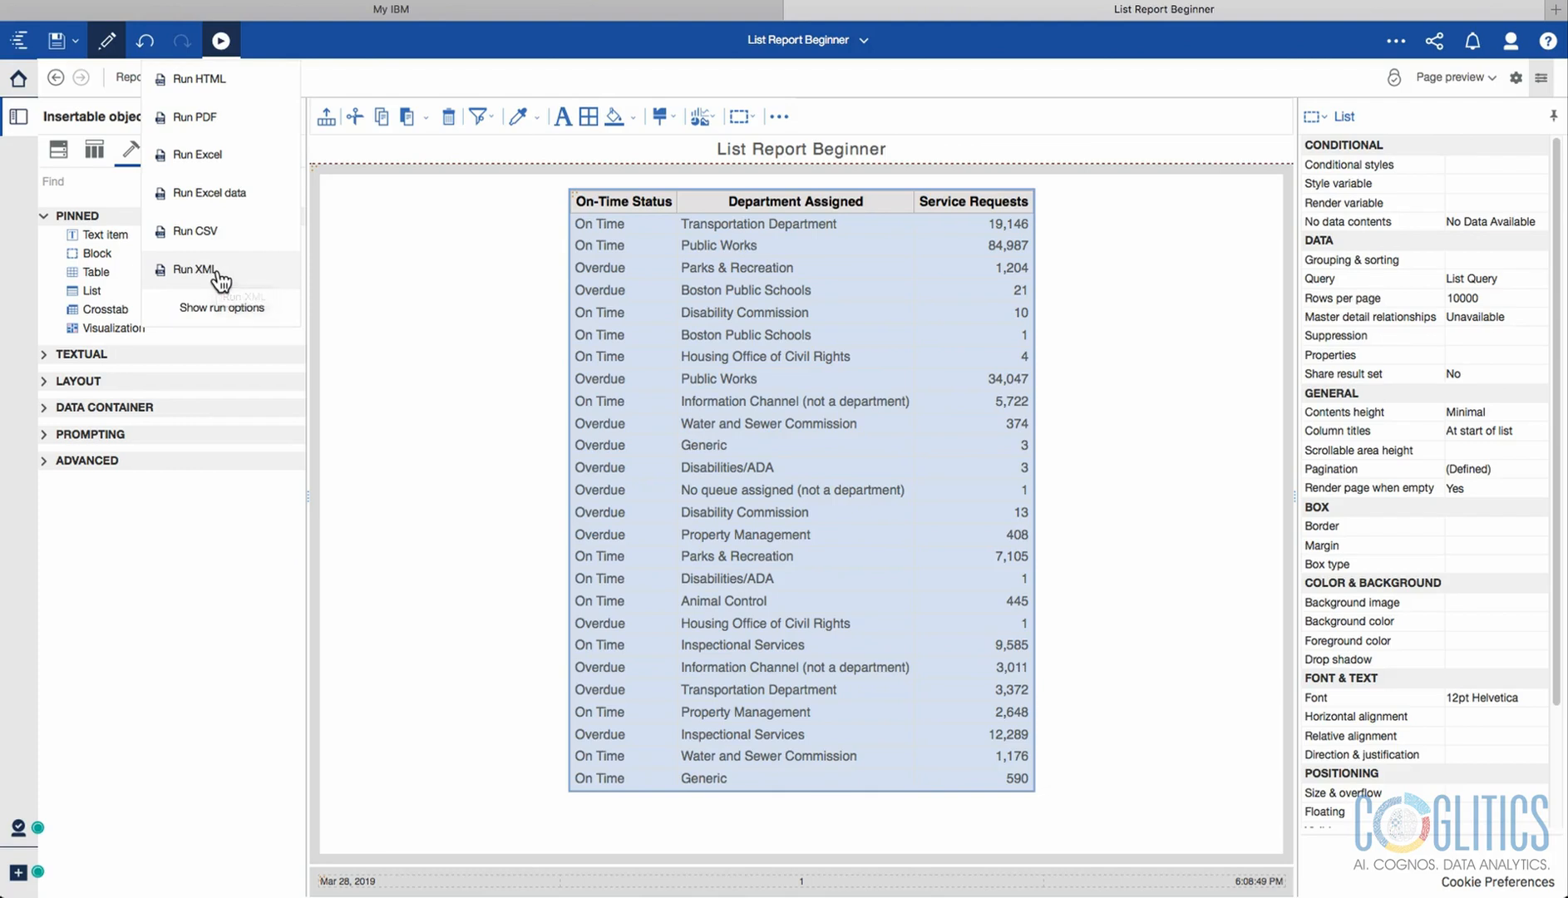
Review the report's run options, including the paper sizes, and close them without making changes.
{"action": "left_click", "coordinate": [222, 307]}
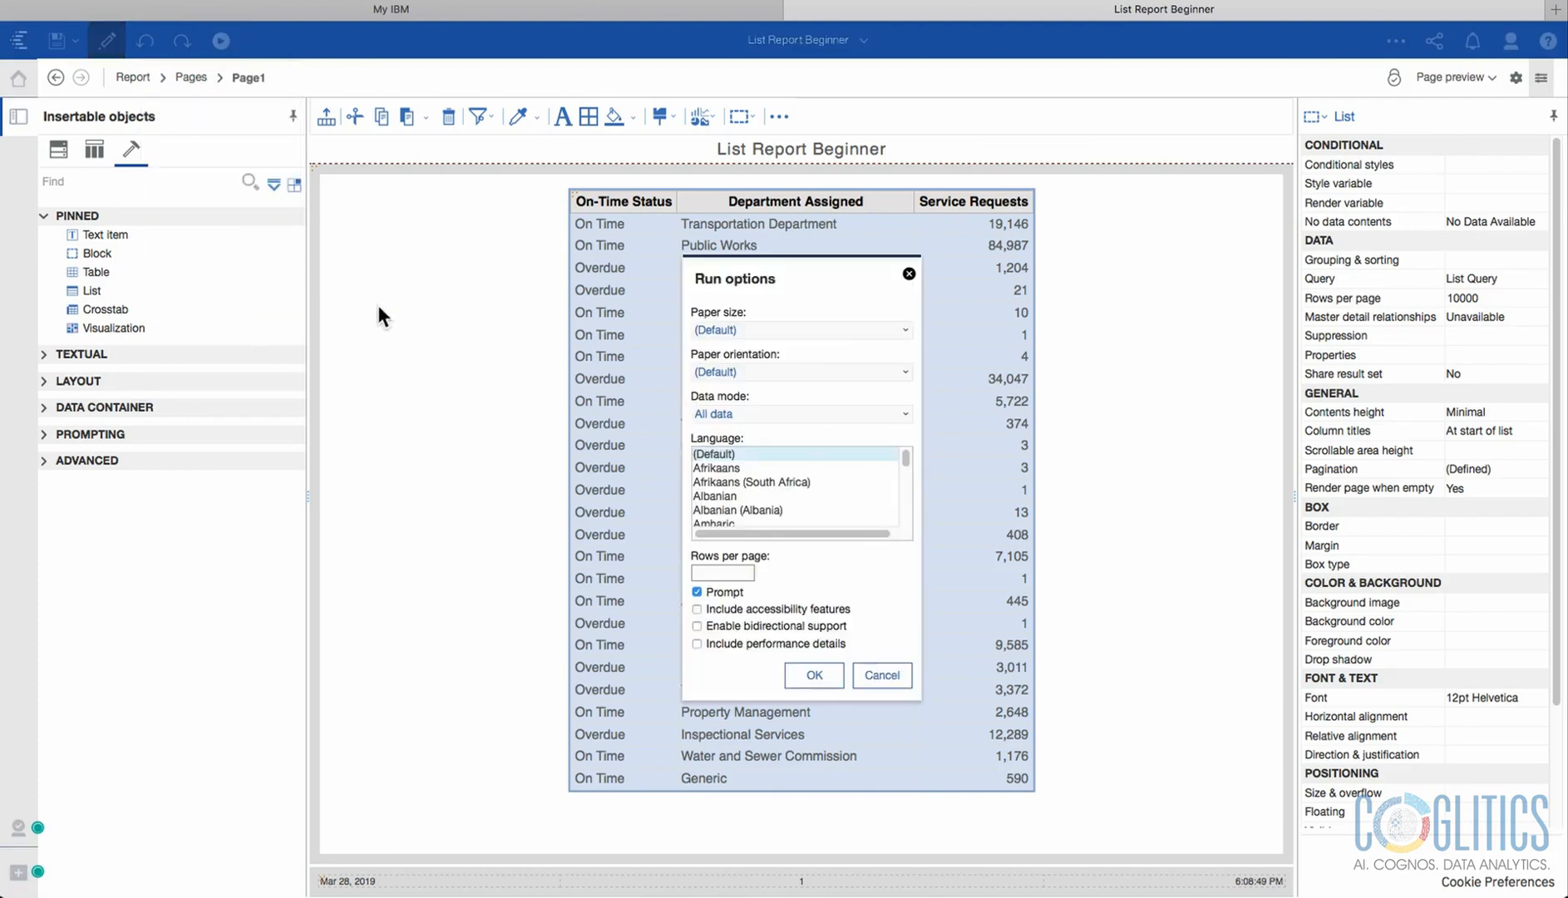
{"action": "left_click", "coordinate": [817, 329]}
{"action": "left_click", "coordinate": [815, 301]}
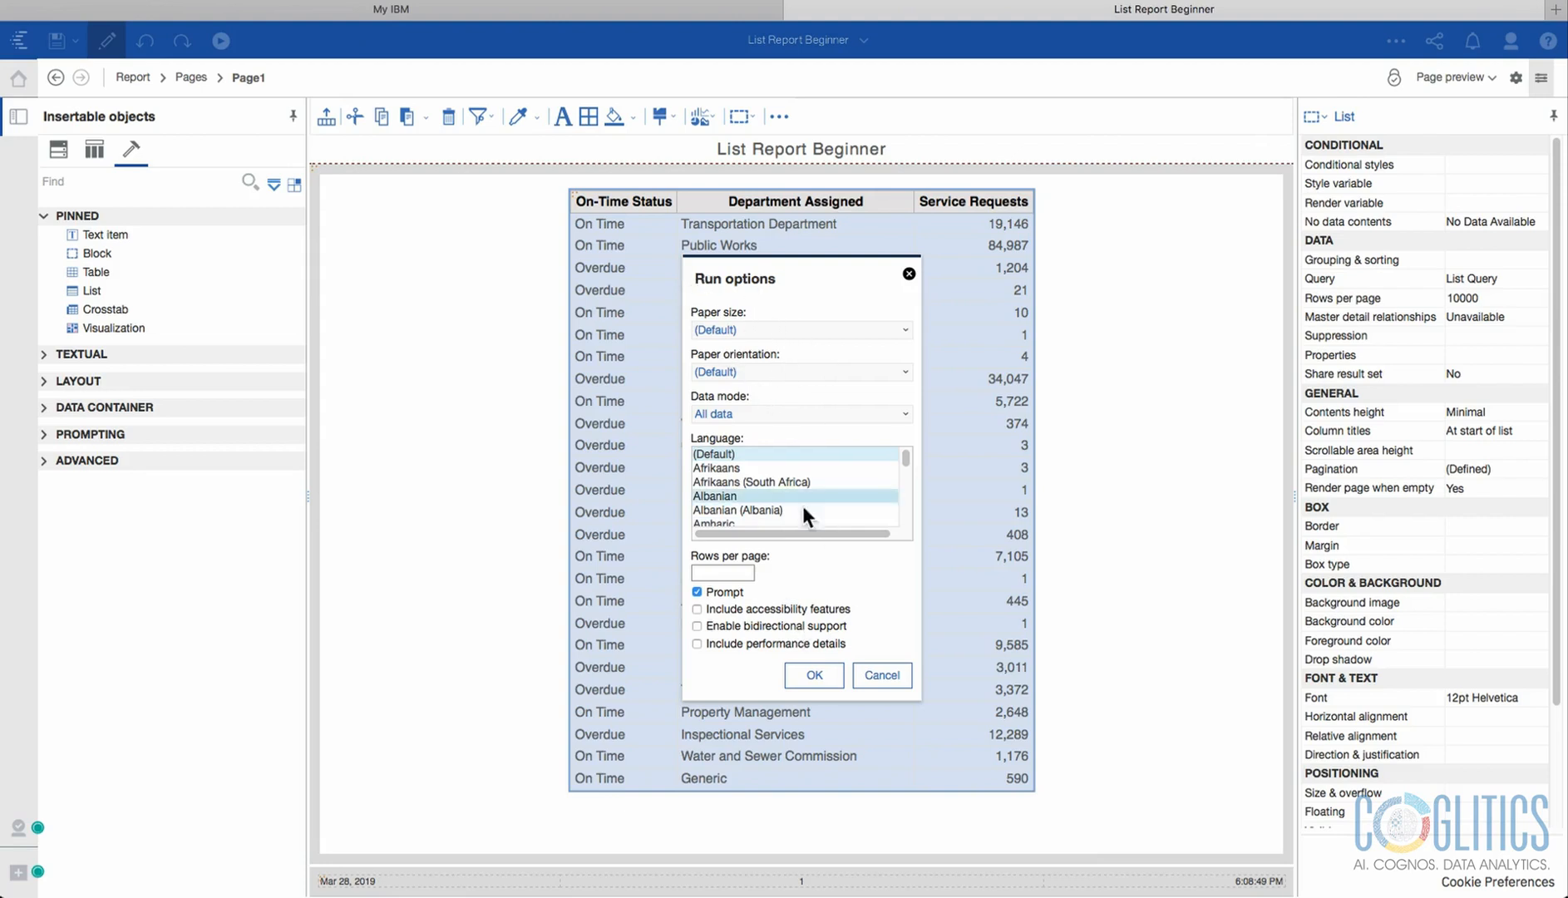
{"action": "left_click", "coordinate": [881, 675]}
Run the report as HTML and look over the output formats available from the result.
{"action": "left_click", "coordinate": [220, 40]}
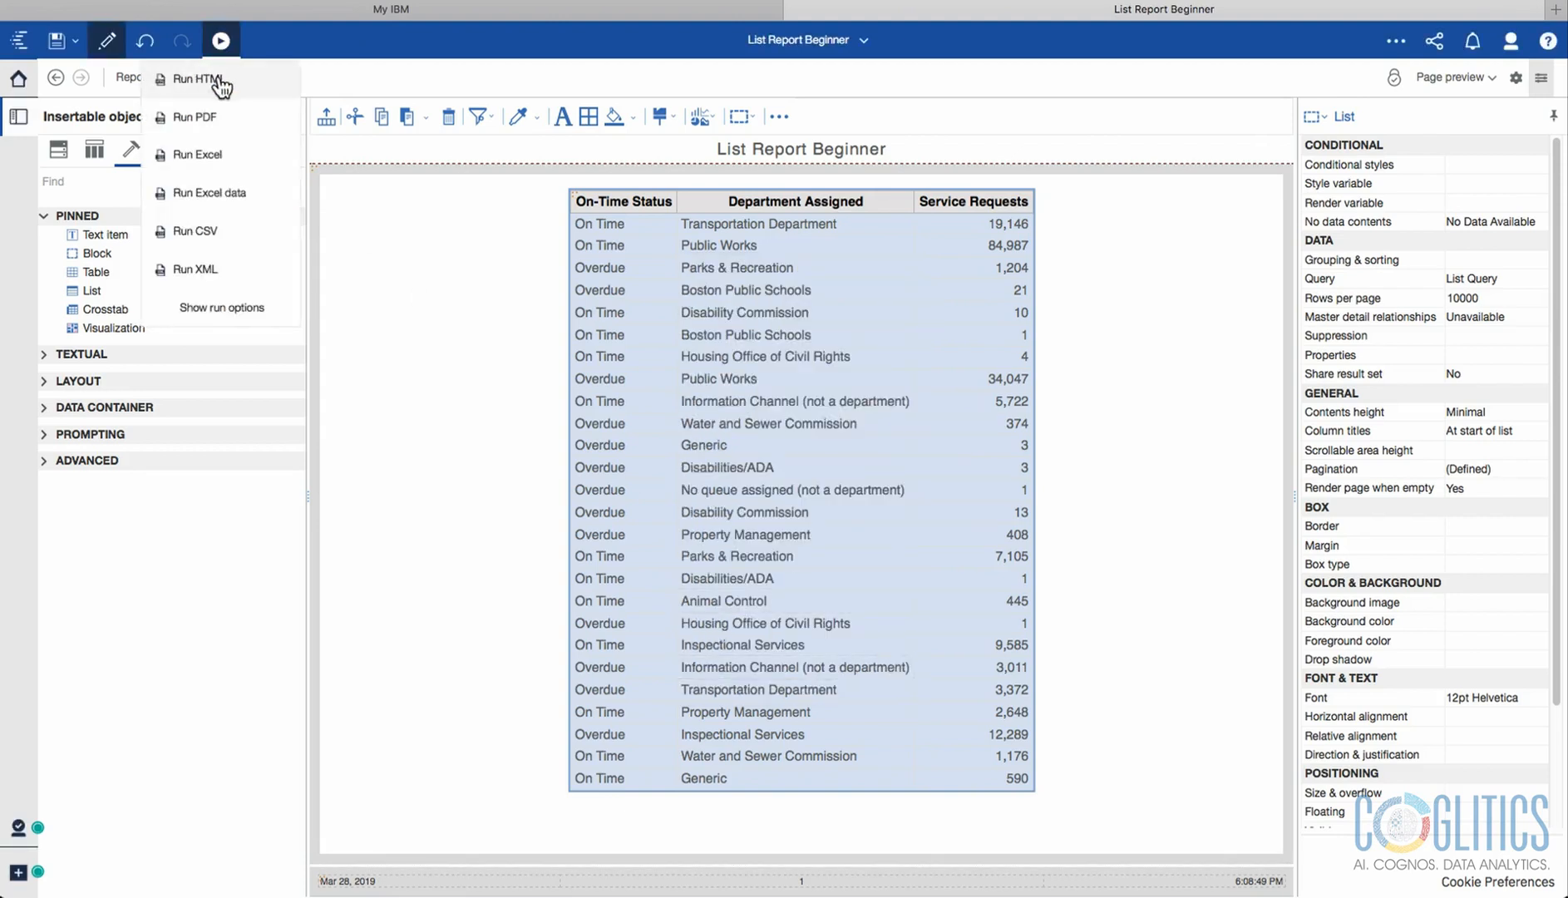
{"action": "left_click", "coordinate": [223, 77]}
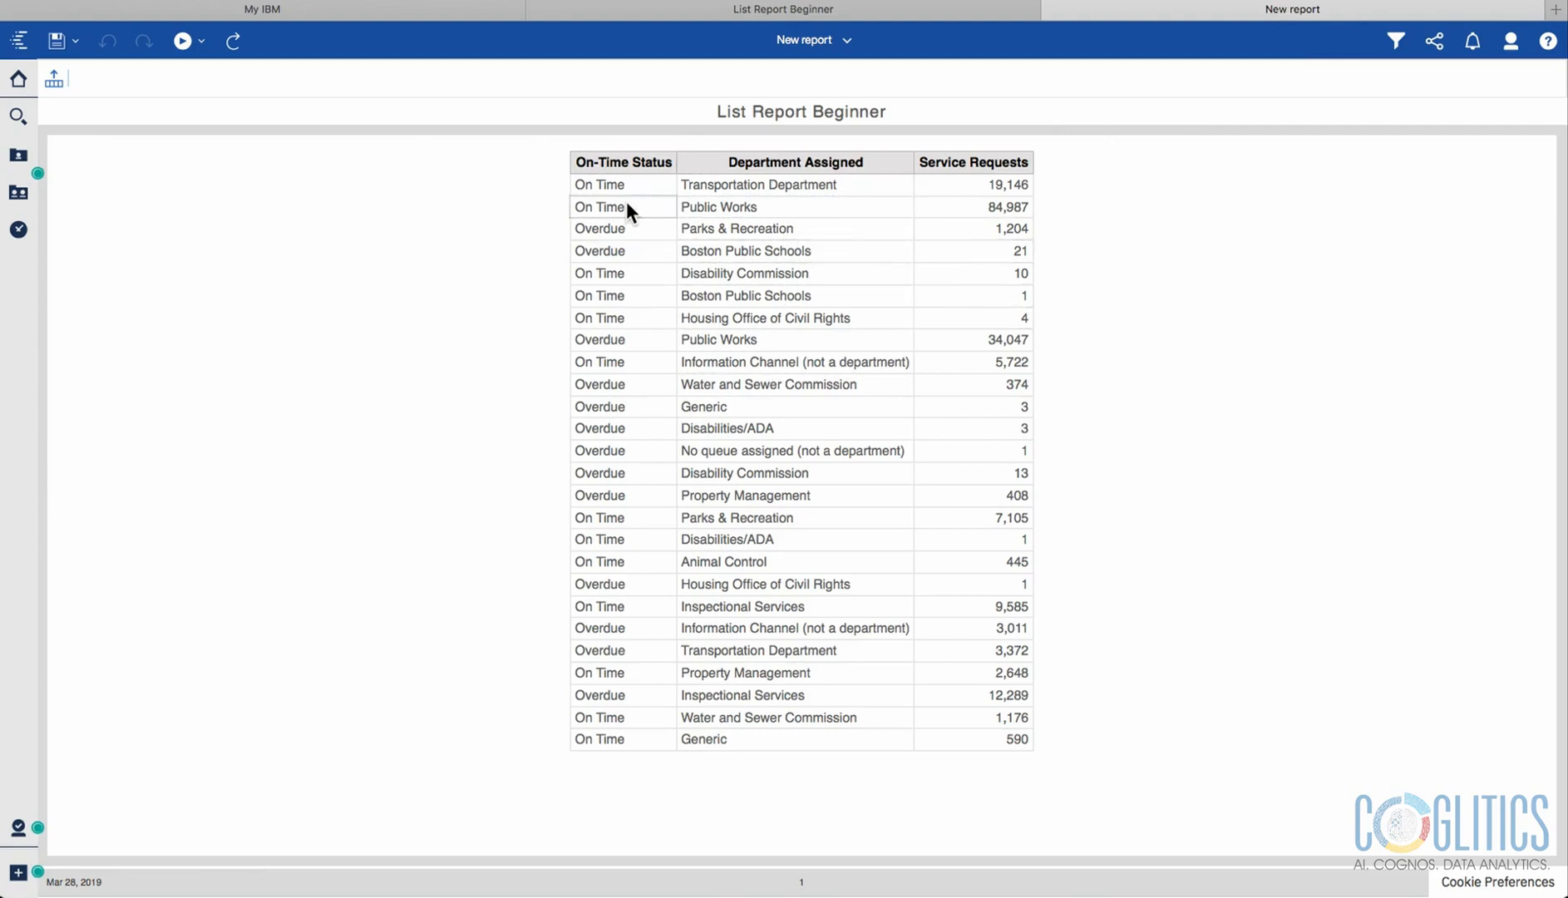
{"action": "left_click", "coordinate": [201, 40]}
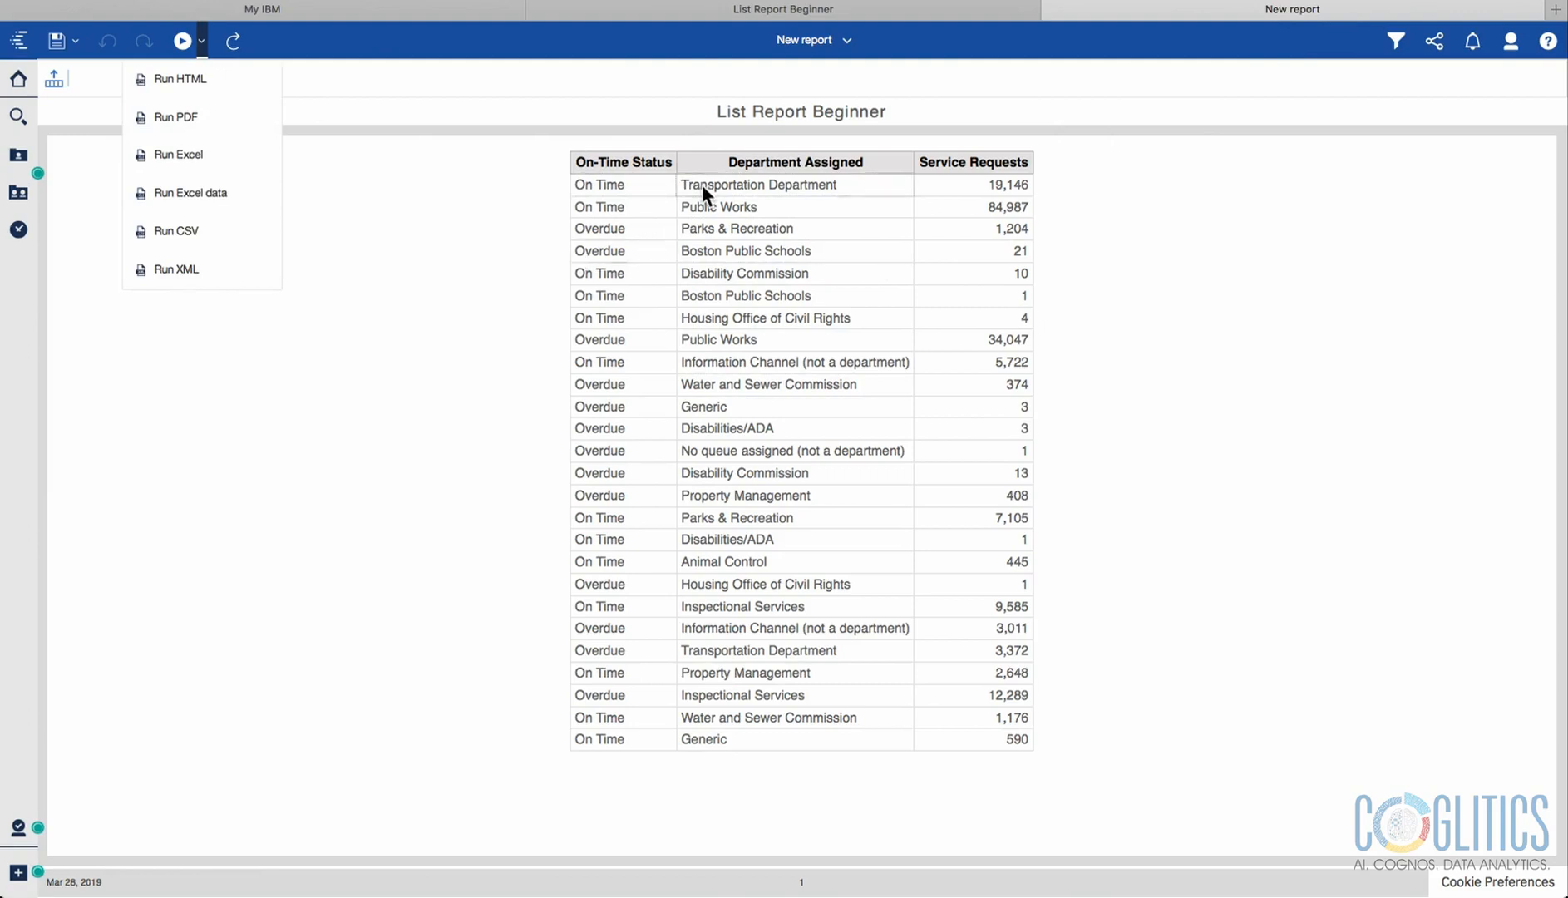
{"action": "left_click", "coordinate": [201, 40]}
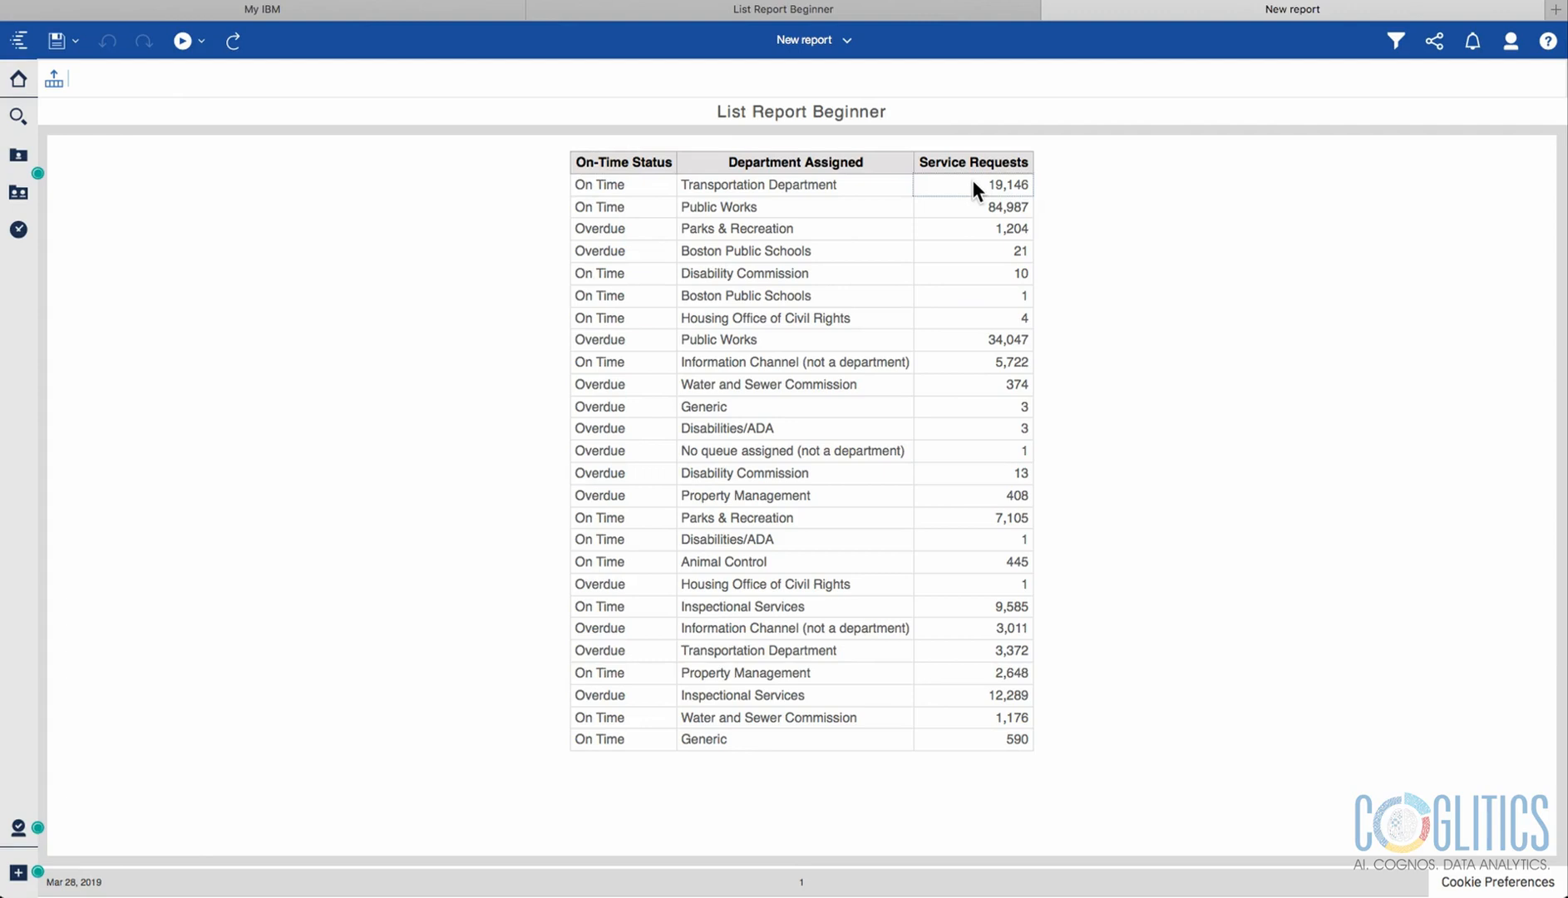
Run the report as PDF and look through its pages in single-page view.
{"action": "left_click", "coordinate": [202, 42]}
{"action": "left_click", "coordinate": [176, 117]}
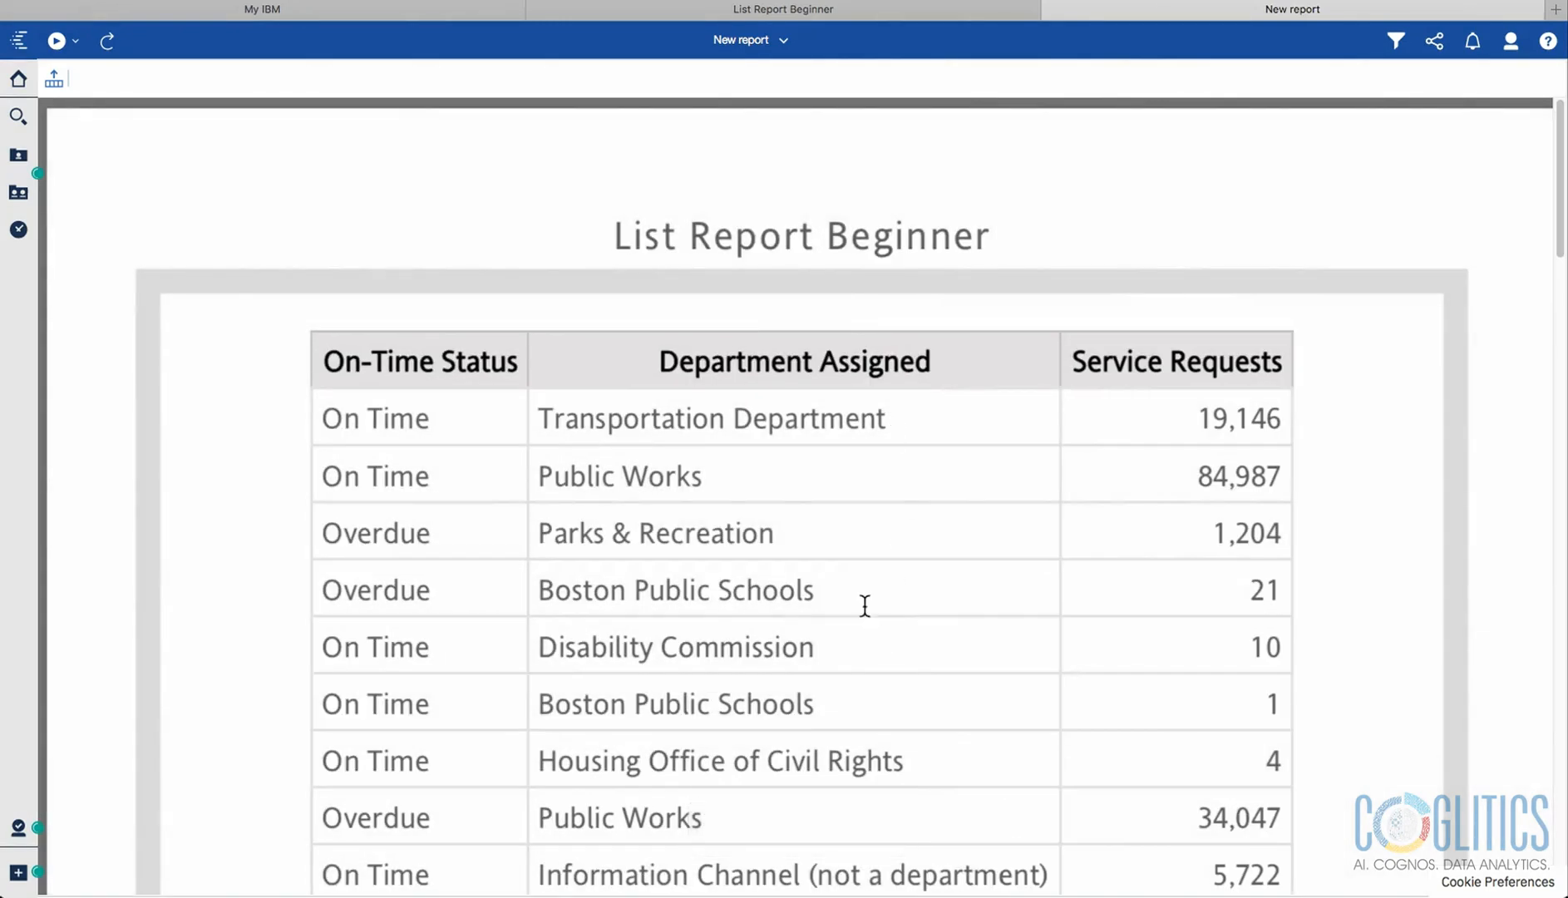
{"action": "right_click", "coordinate": [832, 450]}
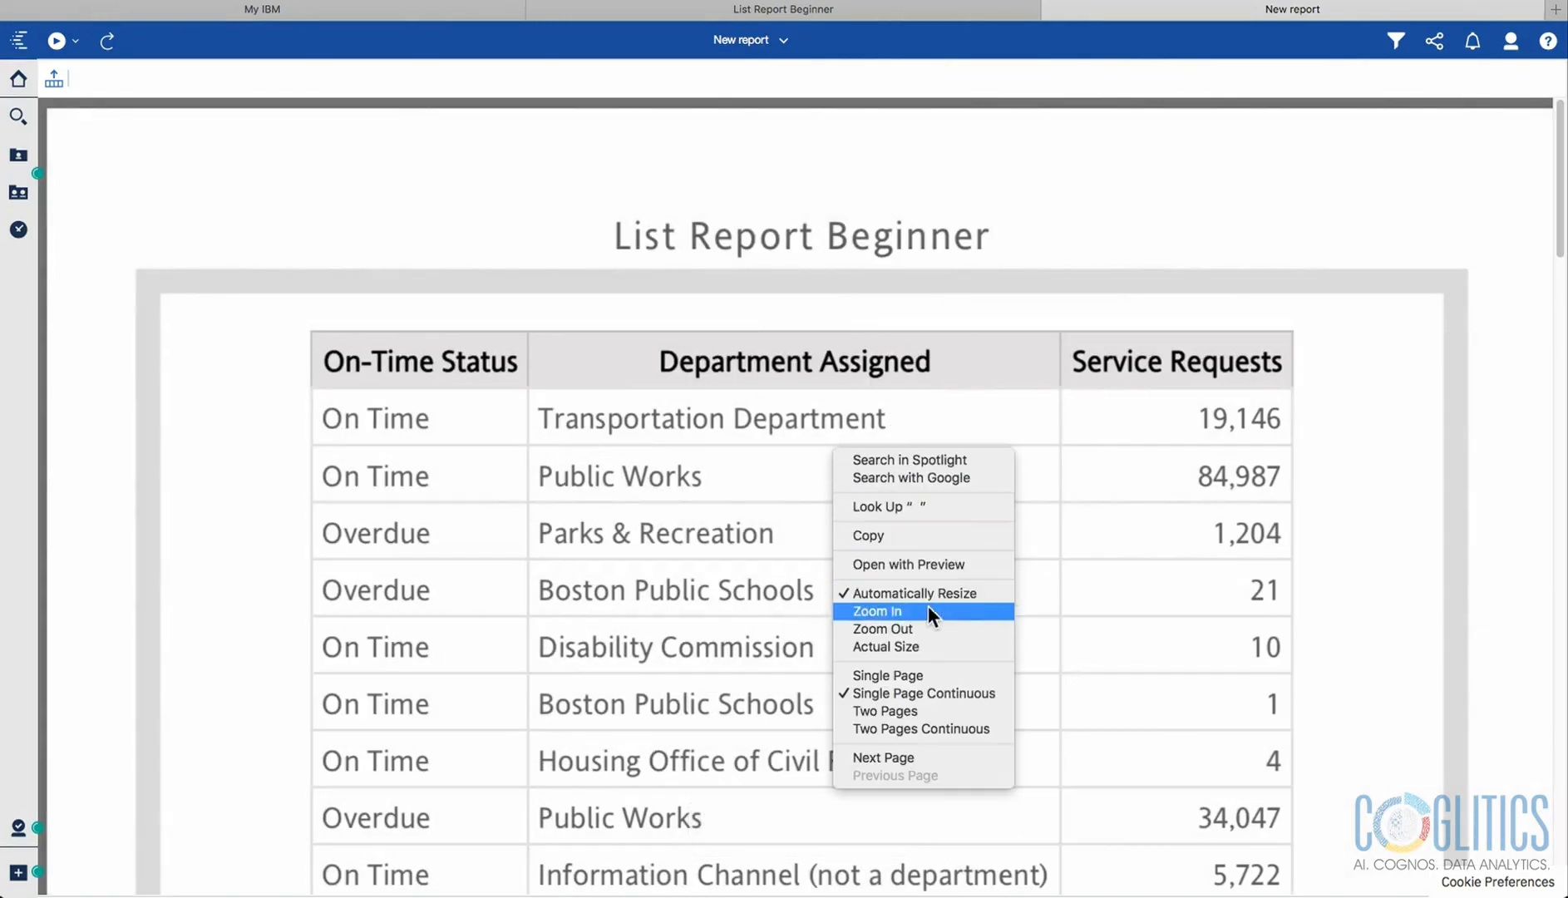
{"action": "left_click", "coordinate": [919, 670]}
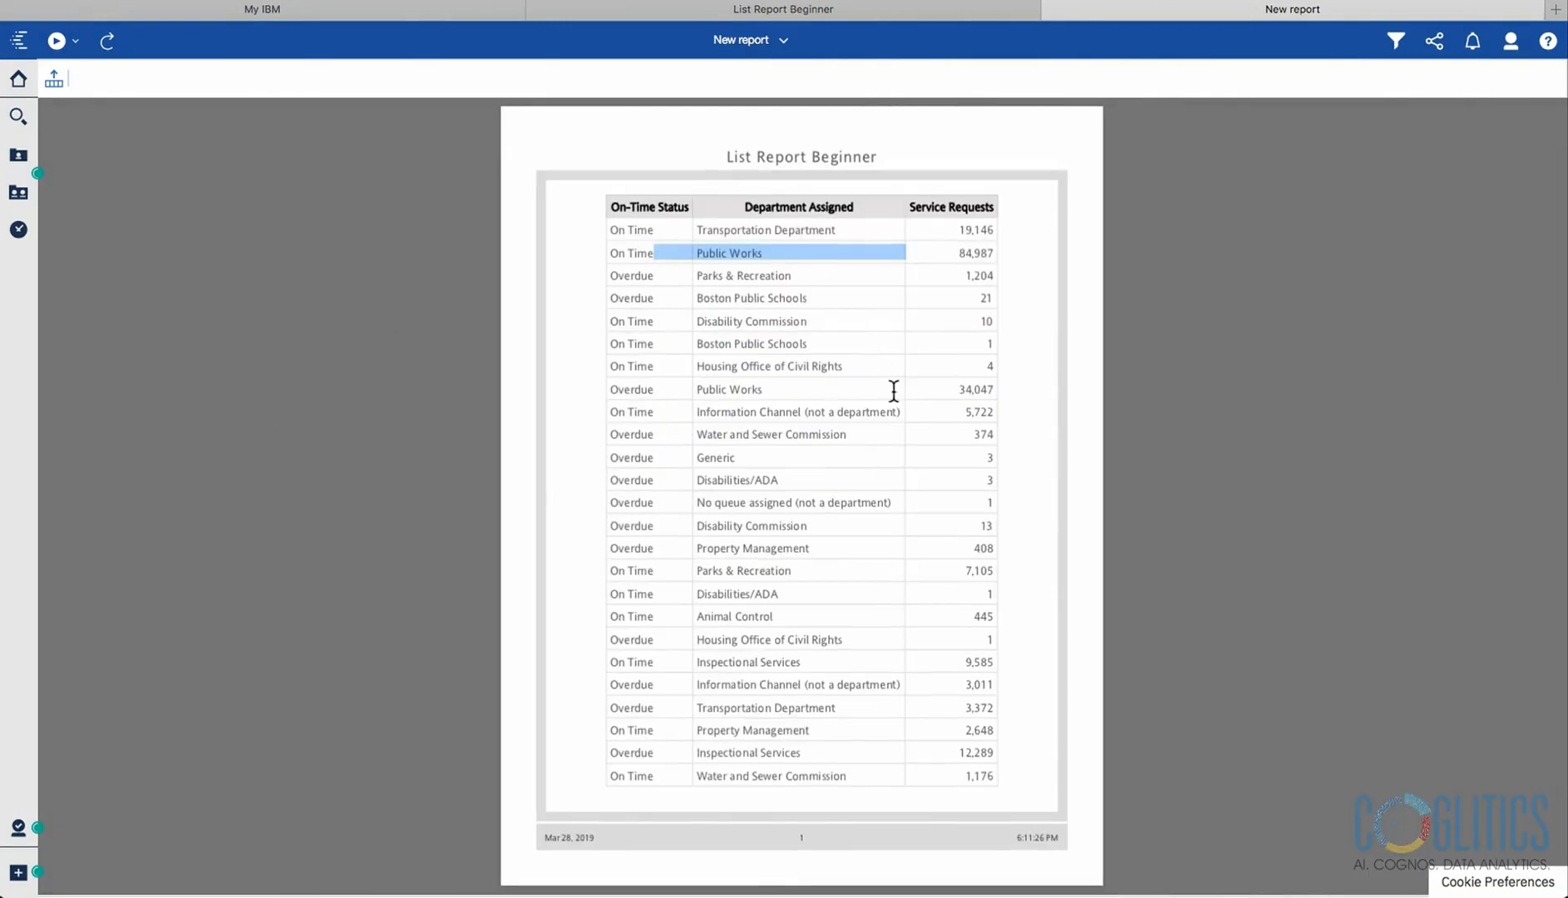
{"action": "scroll", "coordinate": [867, 370], "scroll_direction": "down", "scroll_amount": 3}
{"action": "scroll", "coordinate": [867, 370], "scroll_direction": "up", "scroll_amount": 3}
{"action": "scroll", "coordinate": [867, 370], "scroll_direction": "down", "scroll_amount": 3}
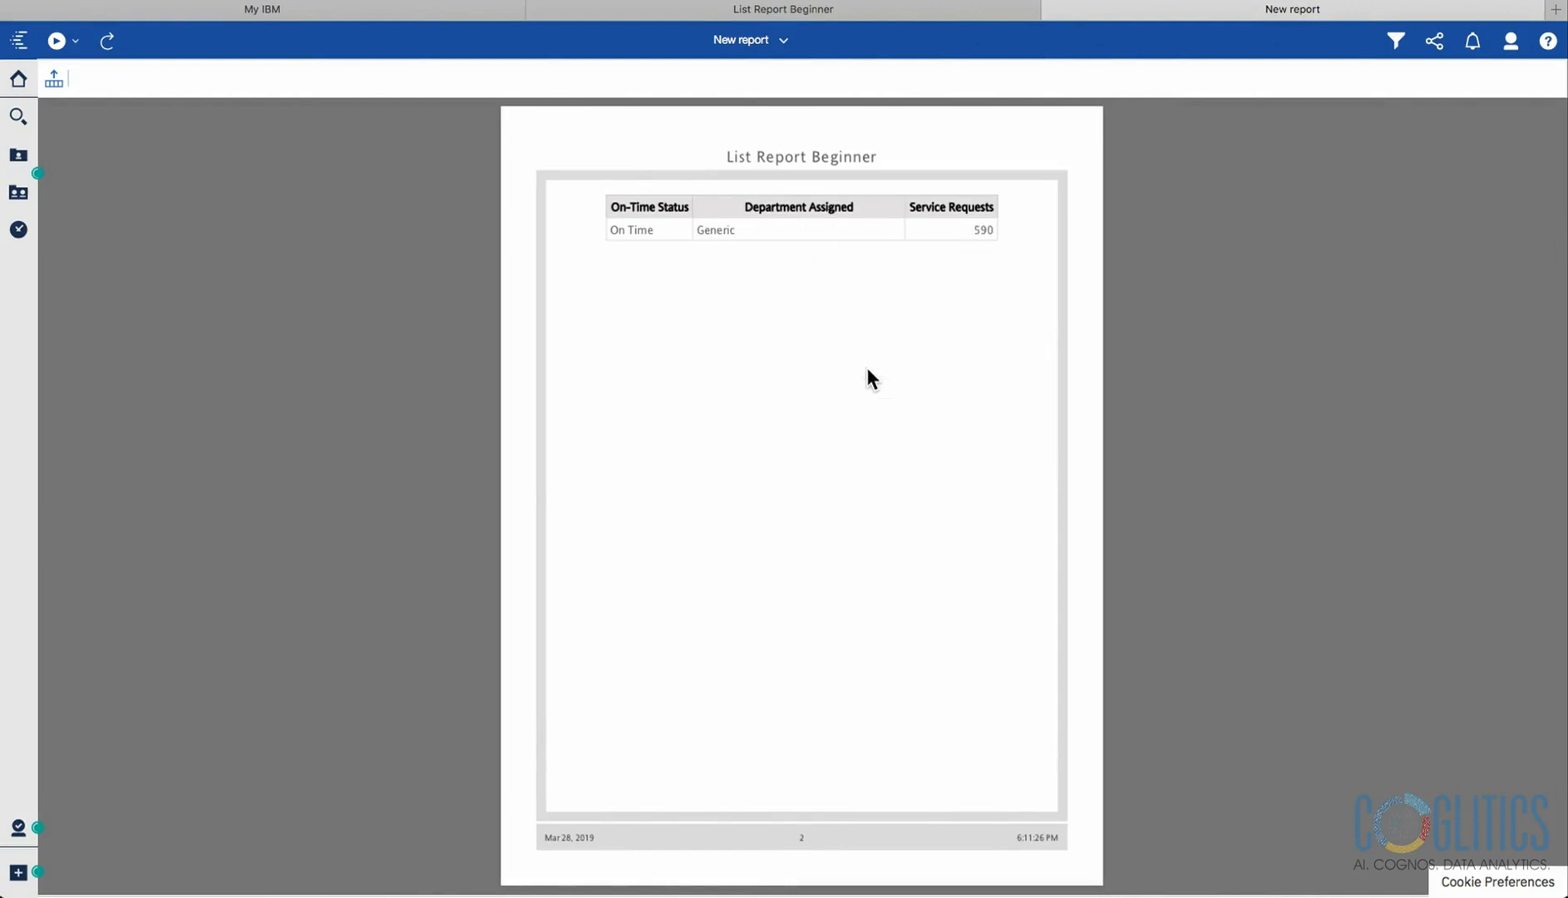
{"action": "scroll", "coordinate": [780, 389], "scroll_direction": "up", "scroll_amount": 3}
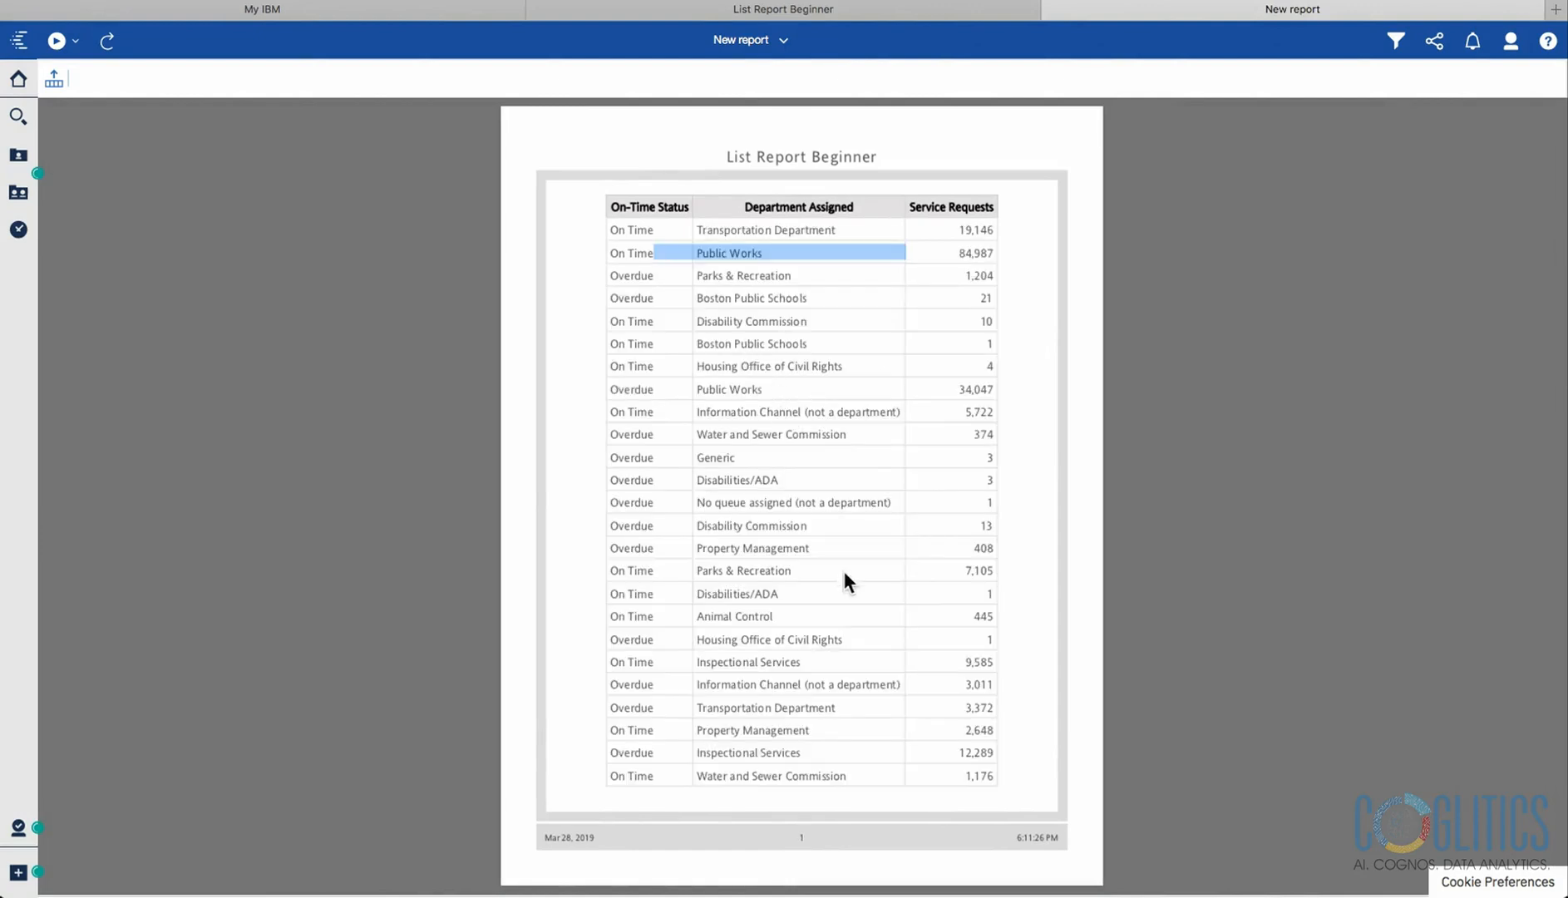
{"action": "scroll", "coordinate": [814, 320], "scroll_direction": "down", "scroll_amount": 3}
{"action": "scroll", "coordinate": [813, 319], "scroll_direction": "up", "scroll_amount": 3}
Run the report as an Excel workbook.
{"action": "left_click", "coordinate": [76, 42]}
{"action": "left_click", "coordinate": [81, 156]}
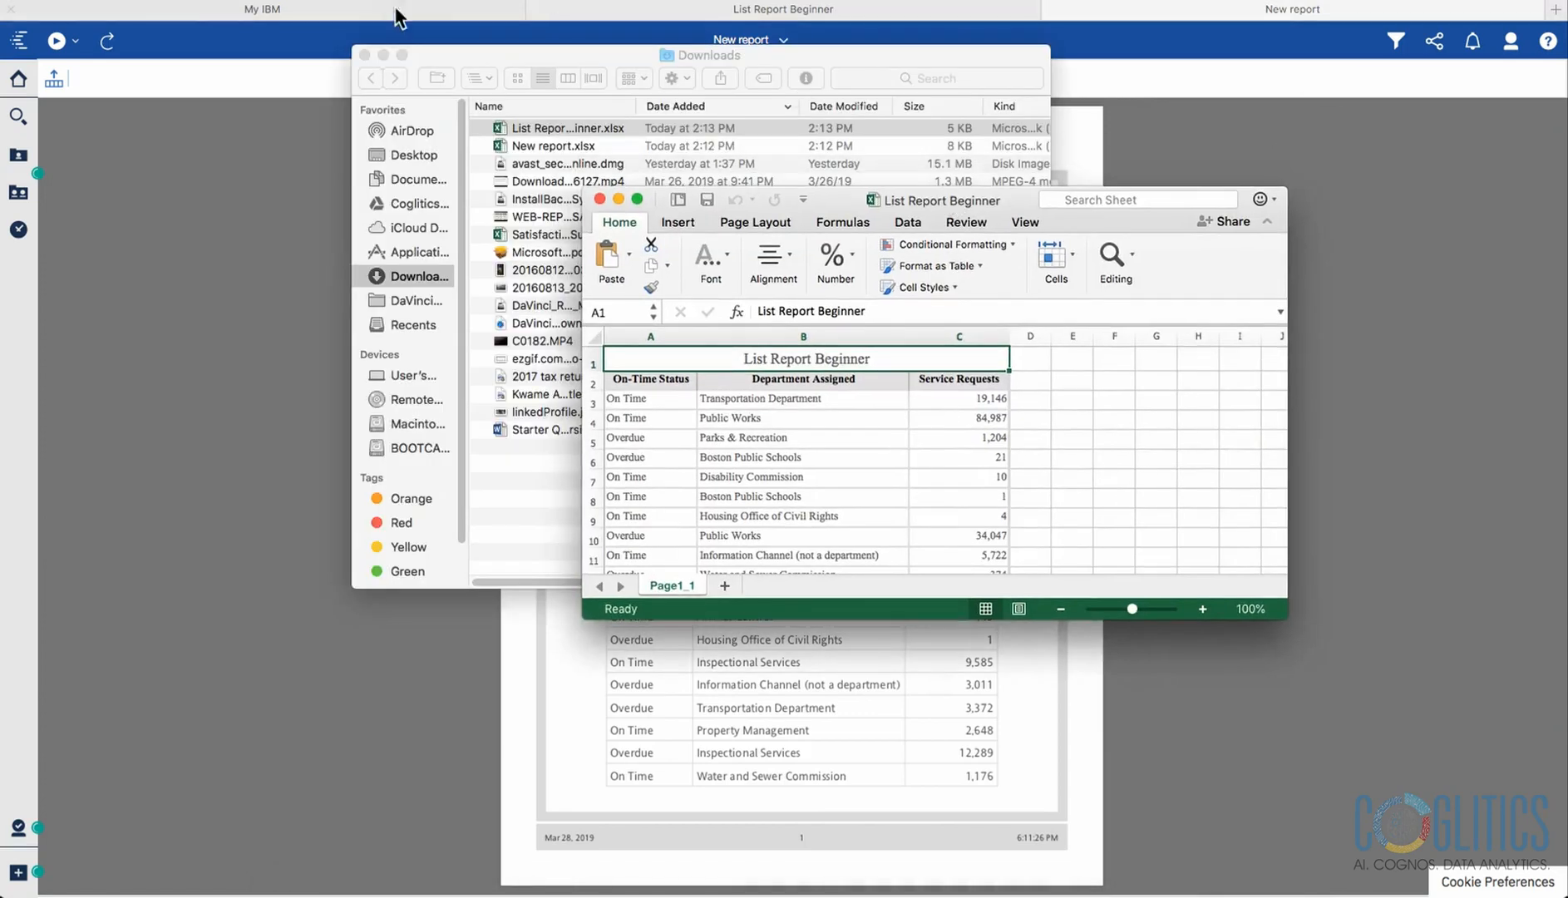
Minimize the Downloads window, then move and enlarge the List Report Beginner workbook so more of its rows and columns fit.
{"action": "left_click", "coordinate": [376, 49]}
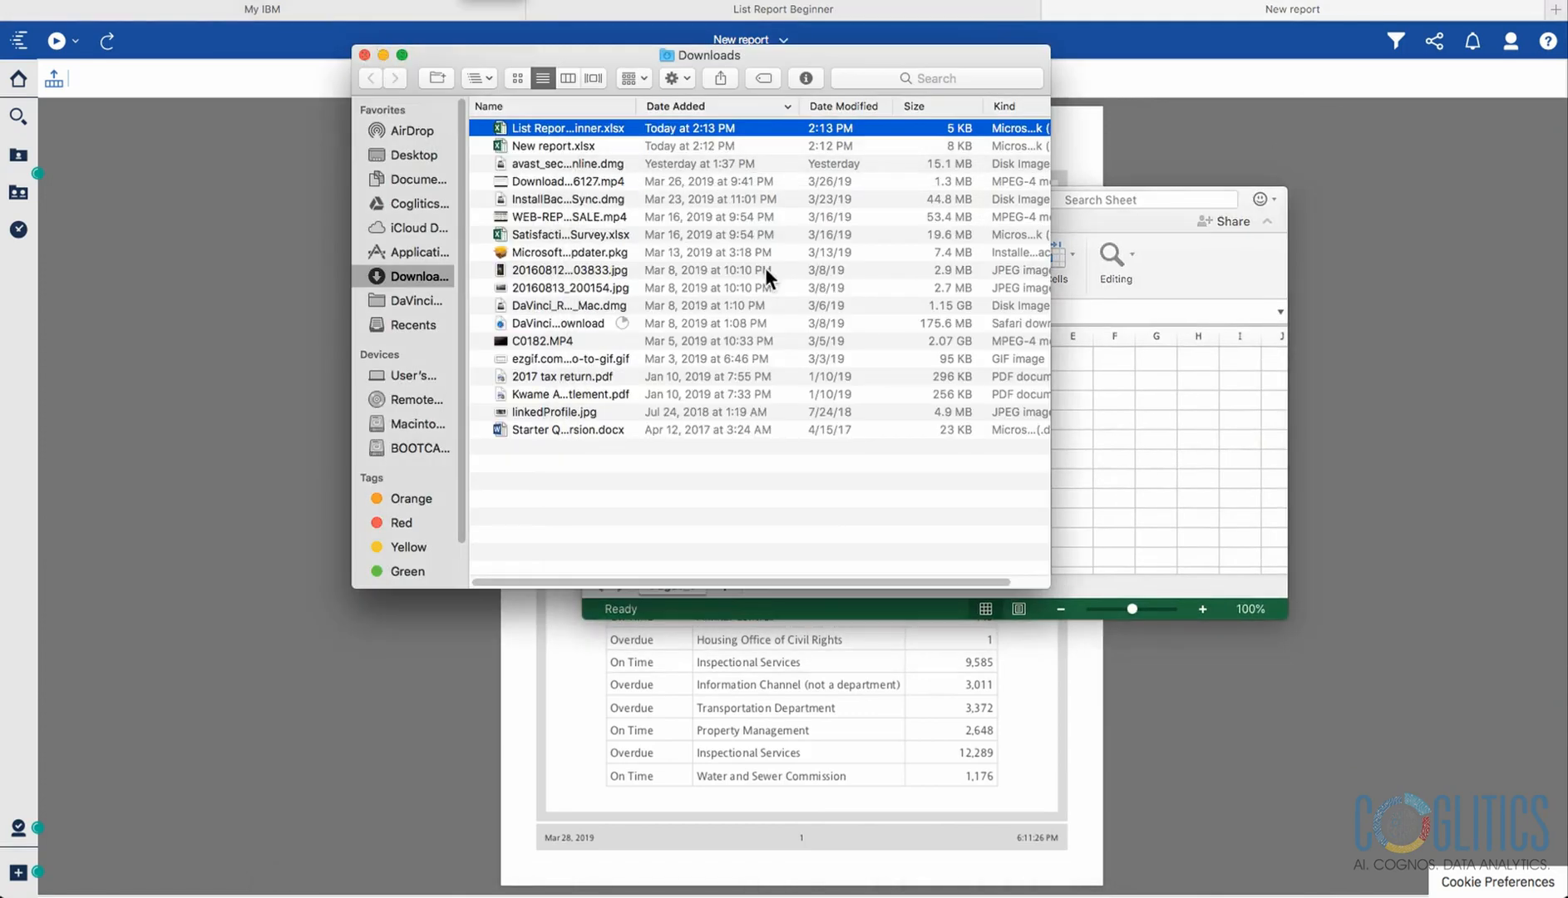
{"action": "left_click", "coordinate": [383, 56]}
{"action": "left_click_drag", "start_coordinate": [918, 198], "coordinate": [830, 162]}
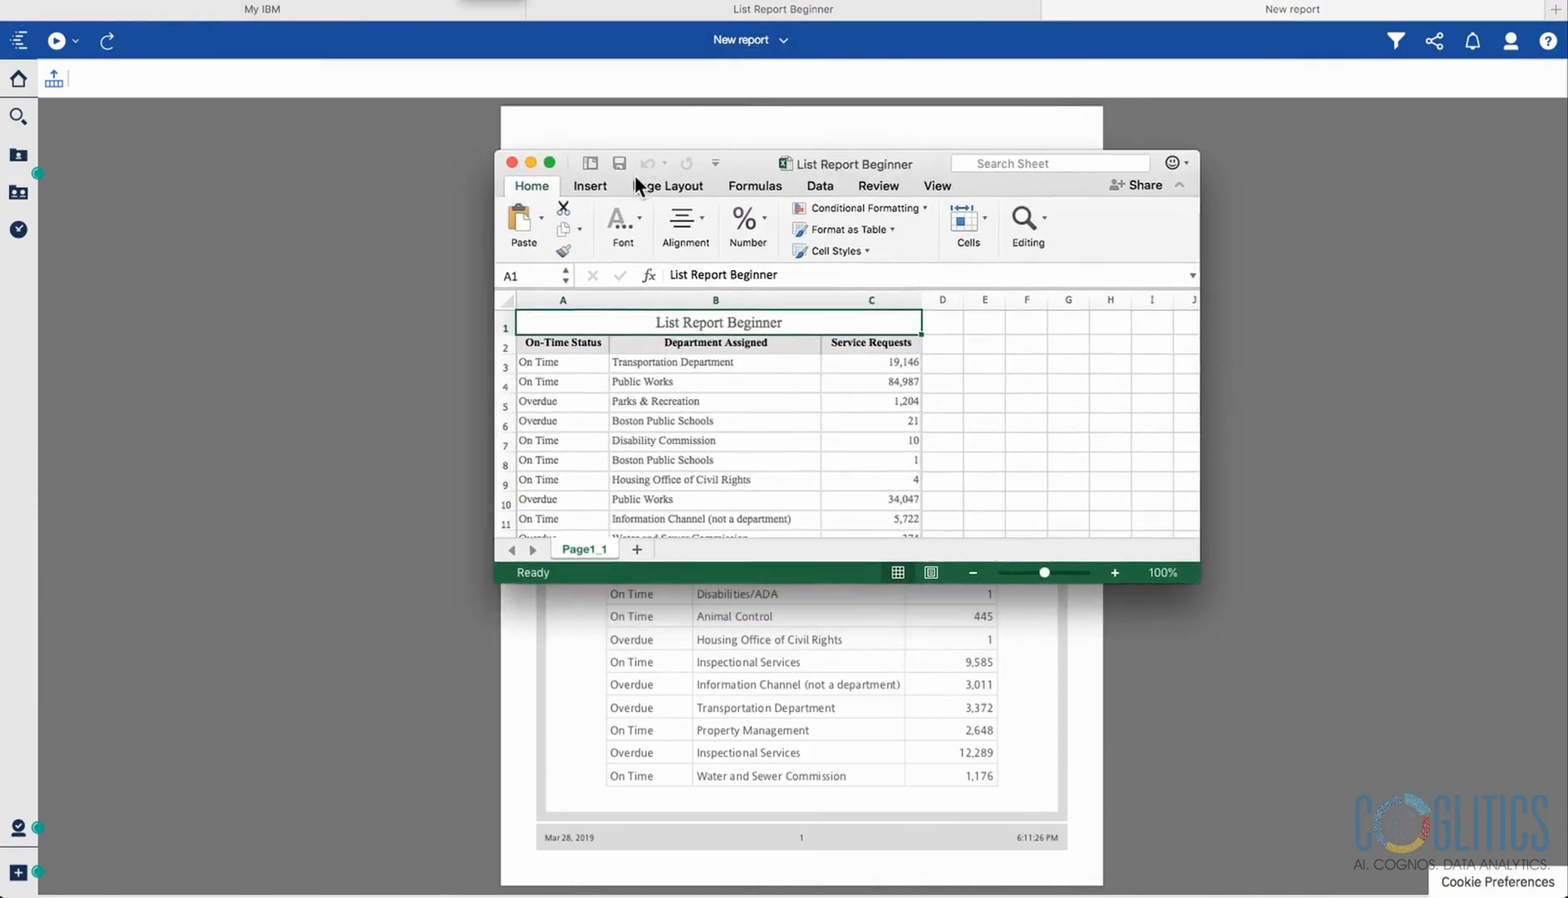
{"action": "left_click_drag", "start_coordinate": [714, 160], "coordinate": [618, 101]}
{"action": "left_click_drag", "start_coordinate": [1109, 528], "coordinate": [1503, 813]}
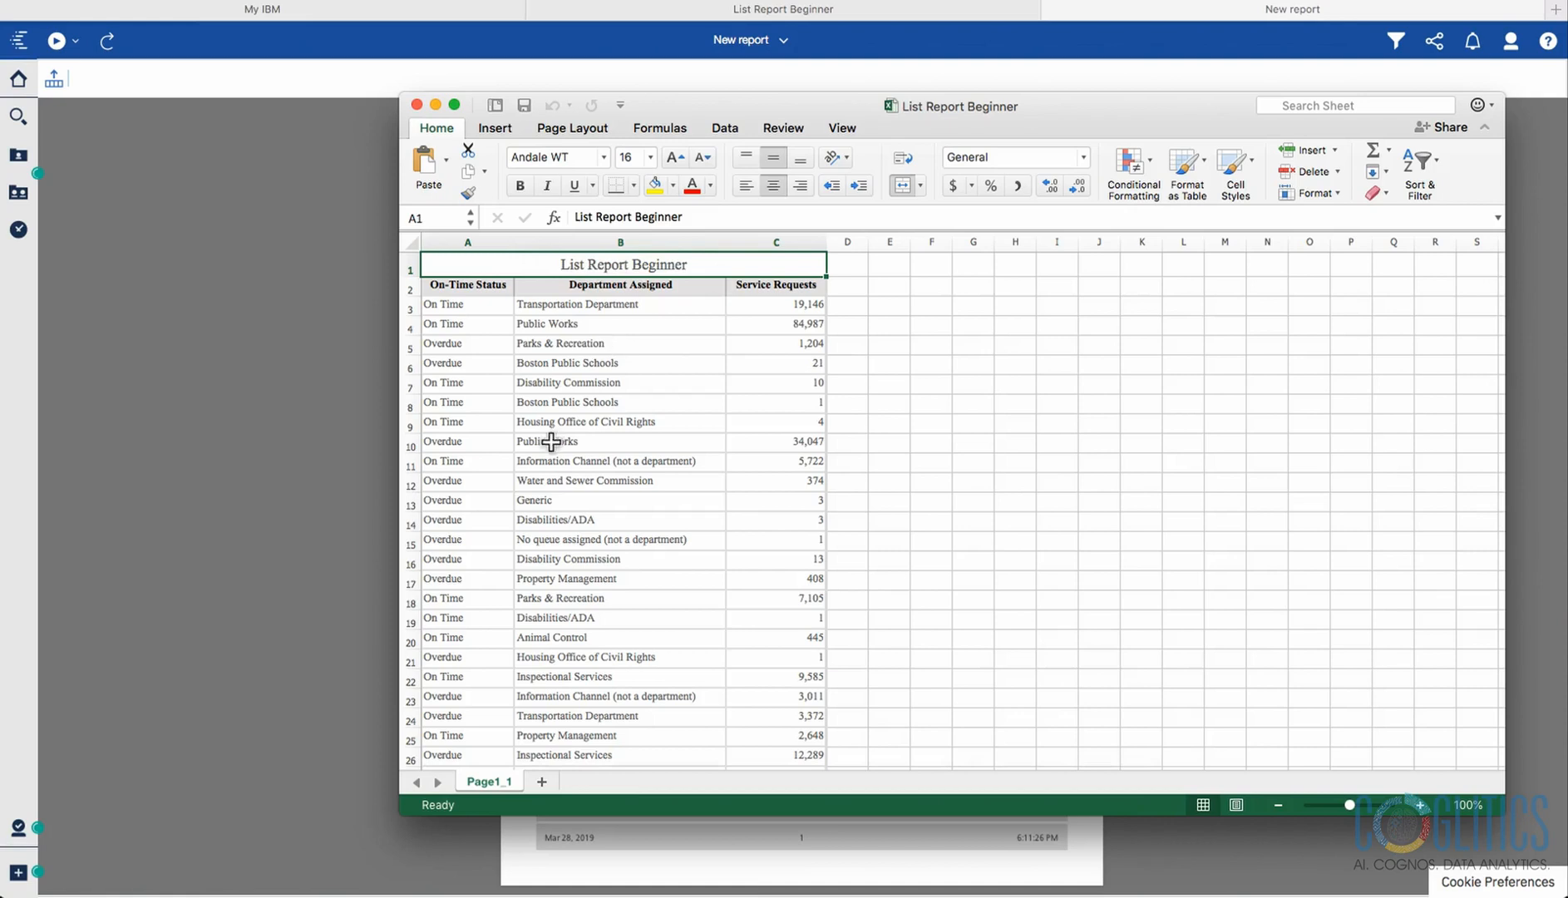
Examine the title, status, department and service request cells in the Excel output.
{"action": "left_click", "coordinate": [482, 462]}
{"action": "left_click", "coordinate": [653, 553]}
{"action": "left_click", "coordinate": [767, 326]}
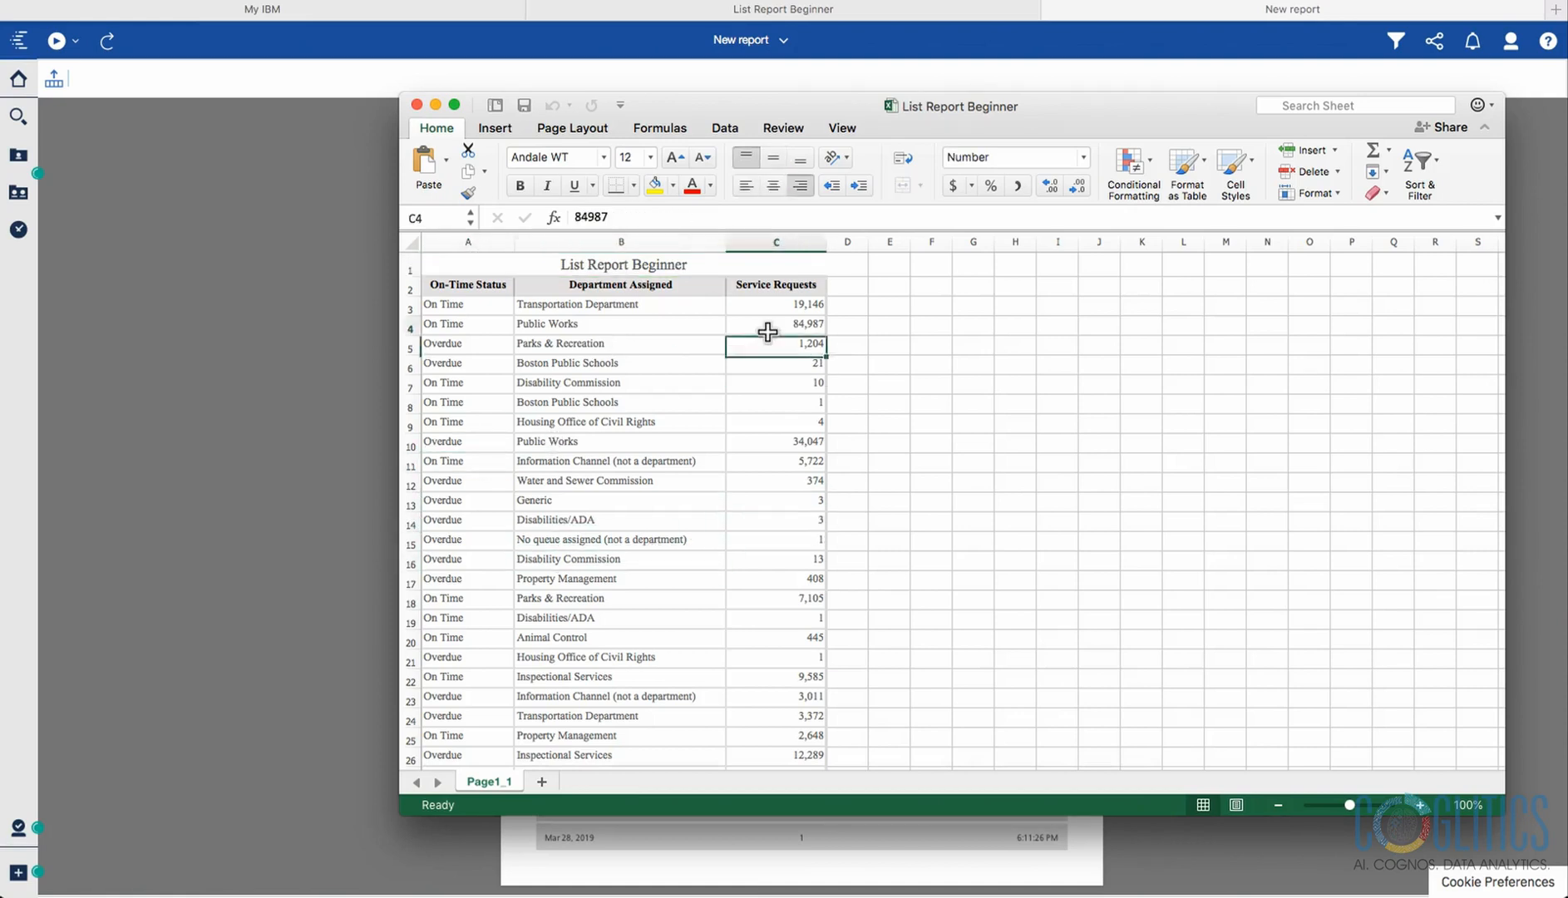
{"action": "left_click", "coordinate": [480, 305]}
{"action": "left_click", "coordinate": [491, 264]}
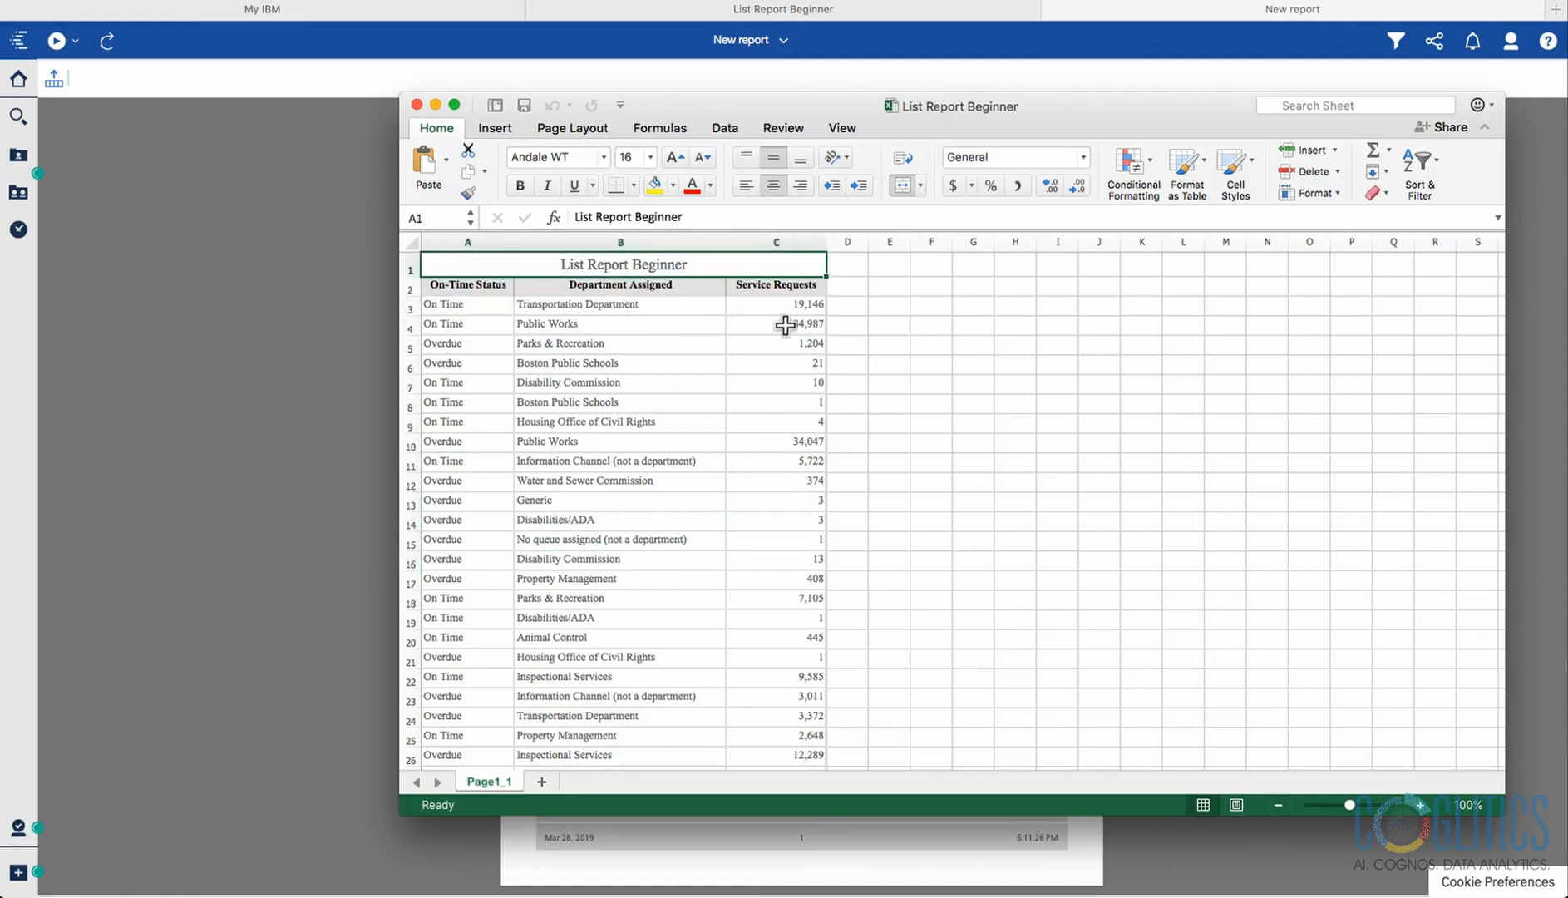
{"action": "left_click", "coordinate": [488, 366]}
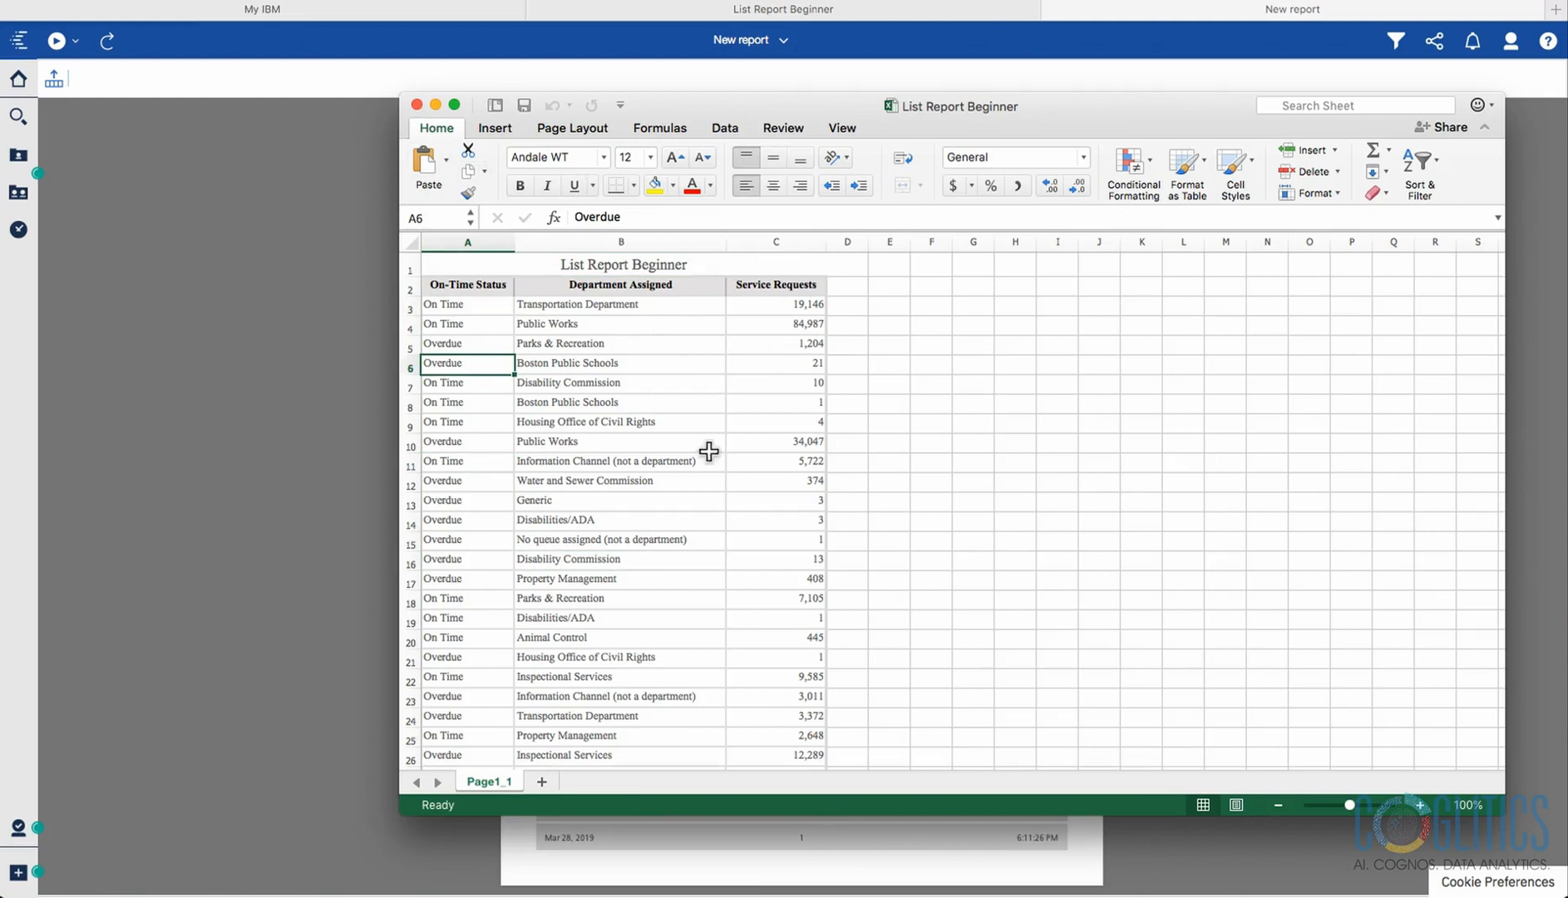
Return to the report output in the browser and look over the available run formats.
{"action": "left_click", "coordinate": [301, 427]}
{"action": "left_click", "coordinate": [74, 41]}
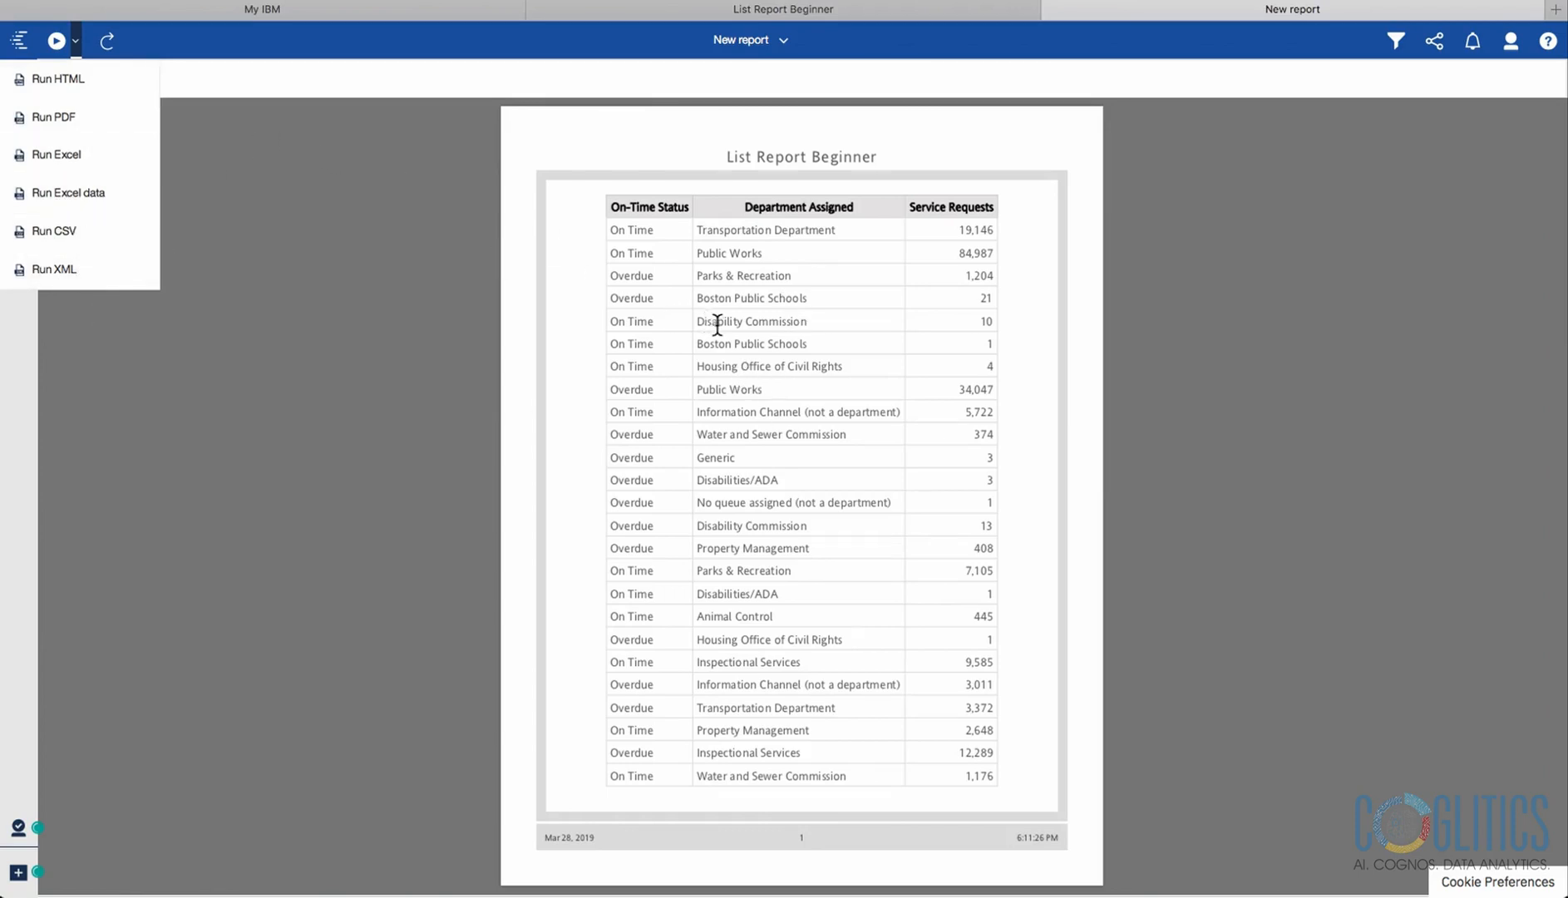
{"action": "left_click", "coordinate": [75, 40]}
Switch to the List Report Beginner editor and inspect the Department Assigned and On-Time Status column titles by selecting them.
{"action": "left_click", "coordinate": [777, 15]}
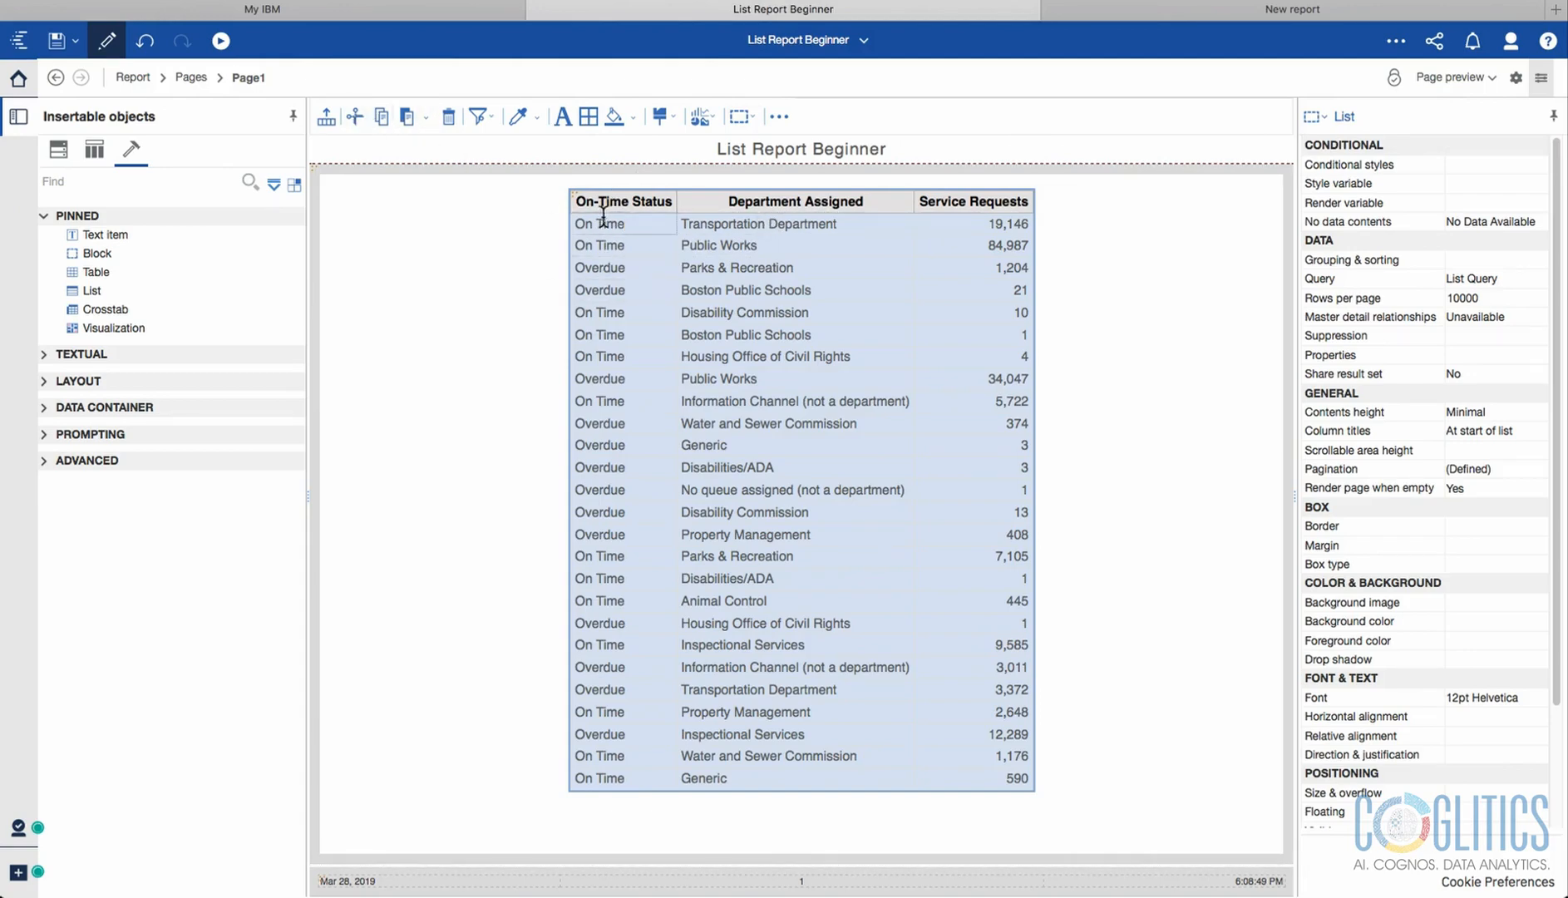
{"action": "left_click", "coordinate": [716, 218]}
{"action": "left_click", "coordinate": [718, 202]}
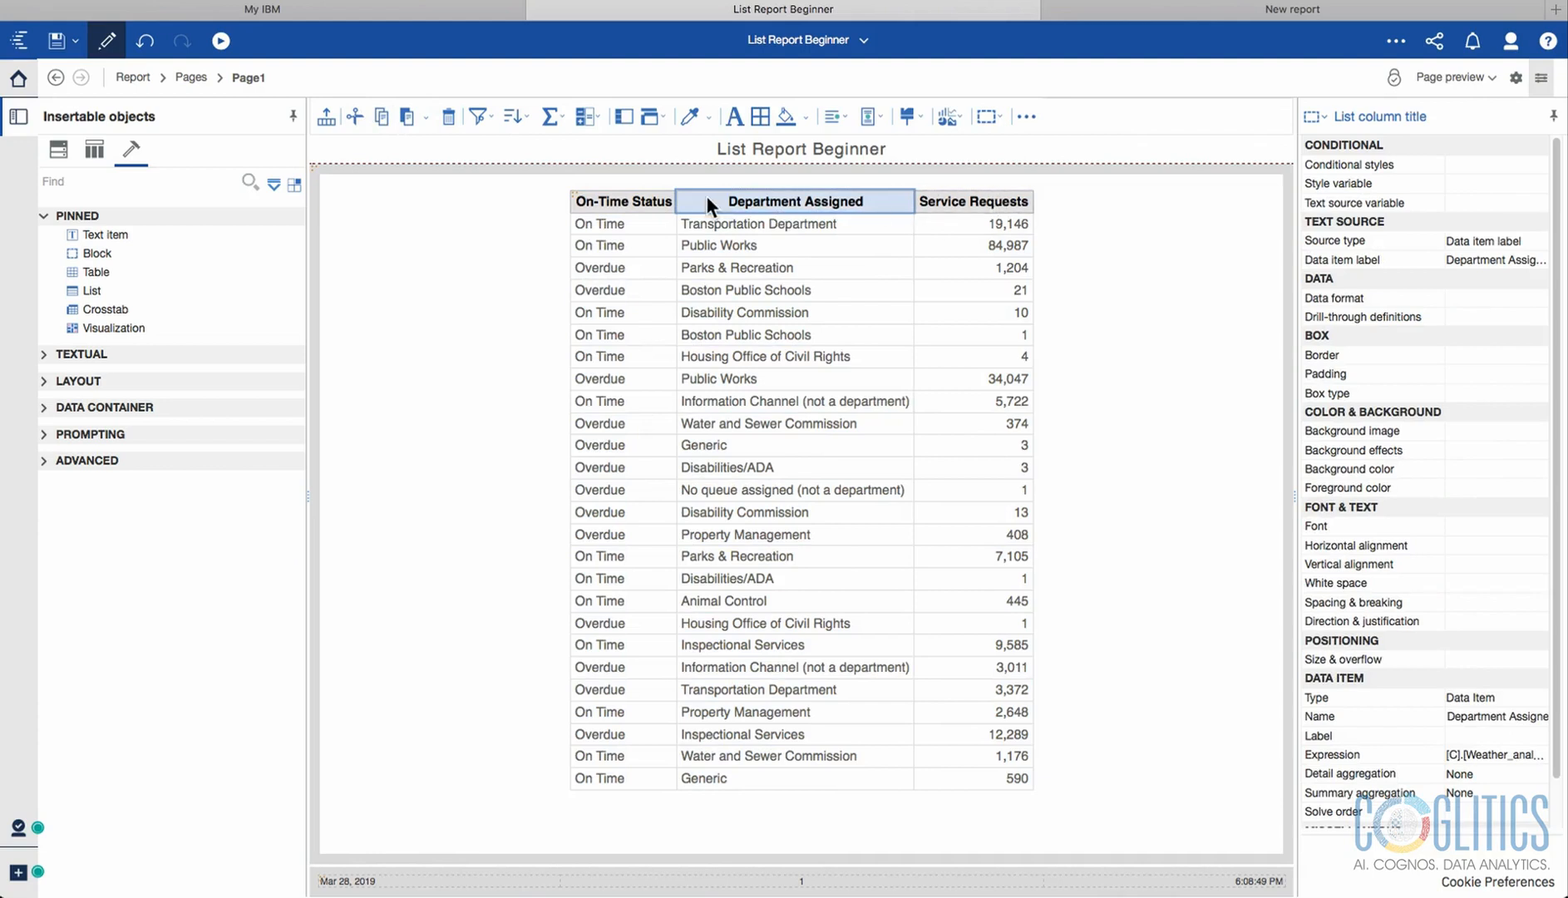
{"action": "left_click", "coordinate": [576, 200]}
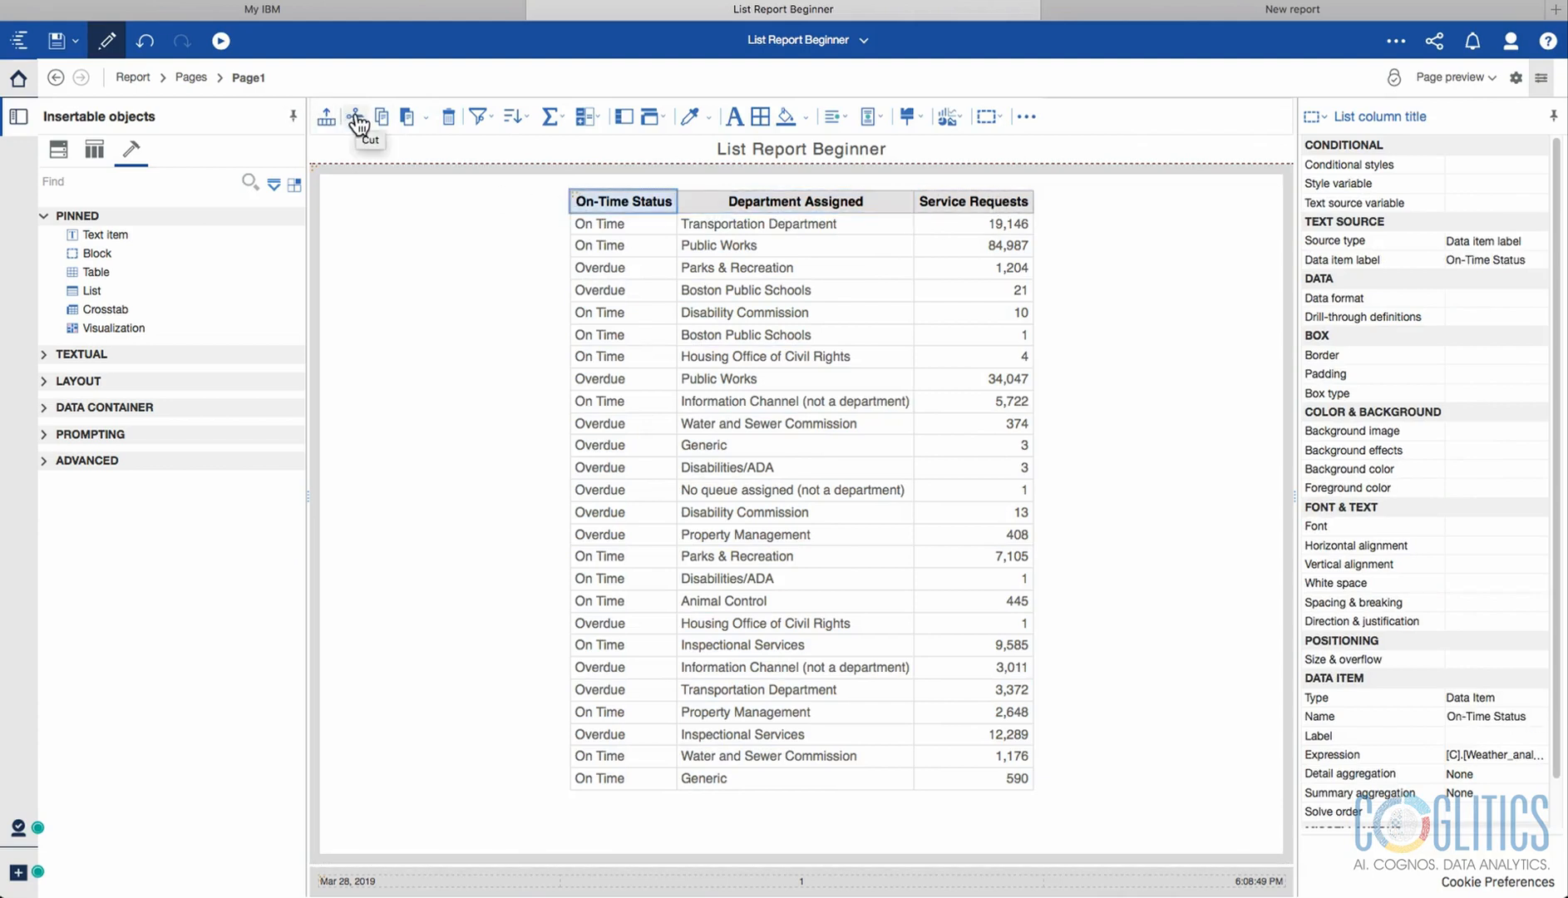
{"action": "left_click", "coordinate": [576, 200]}
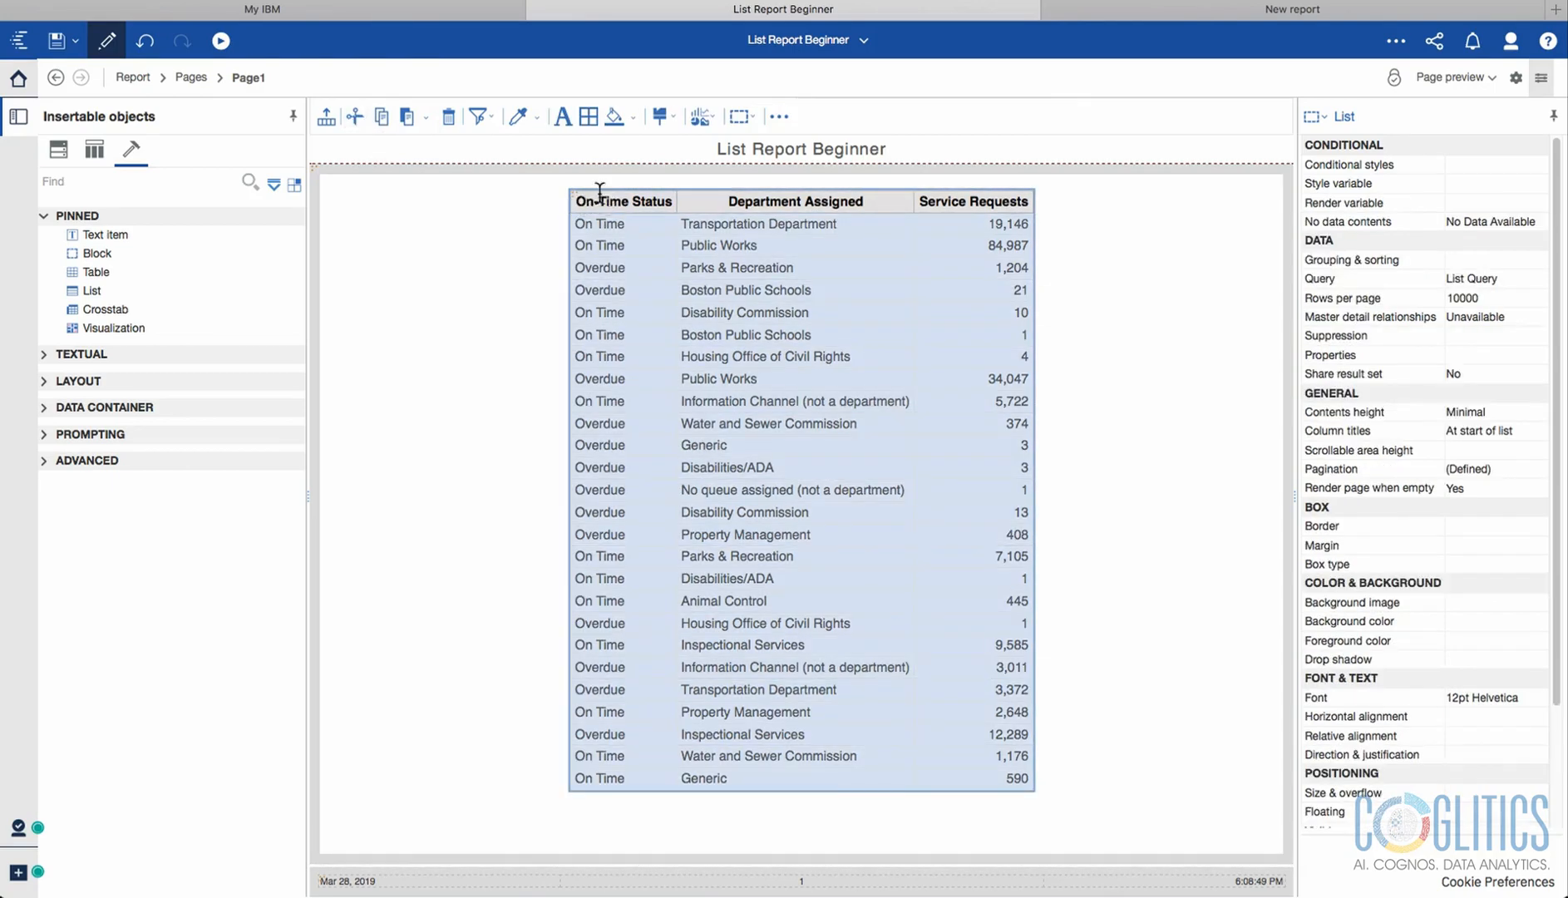
{"action": "left_click", "coordinate": [605, 201]}
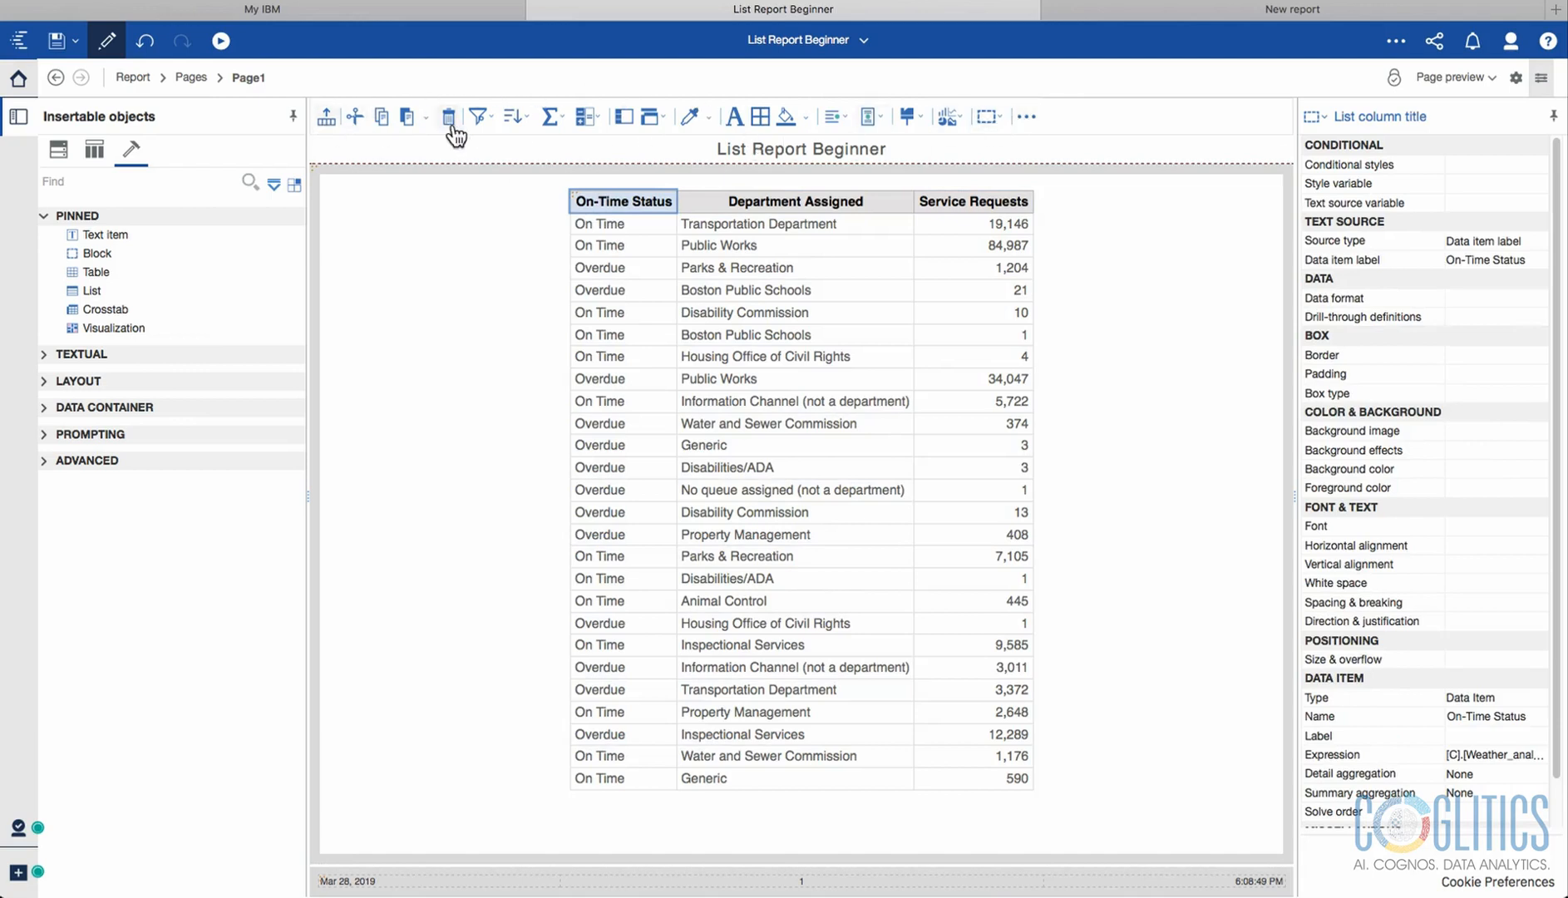
{"action": "left_click", "coordinate": [626, 247]}
{"action": "left_click", "coordinate": [636, 196]}
Cut the whole list from the report page and paste it back into the empty page body.
{"action": "left_click", "coordinate": [574, 194]}
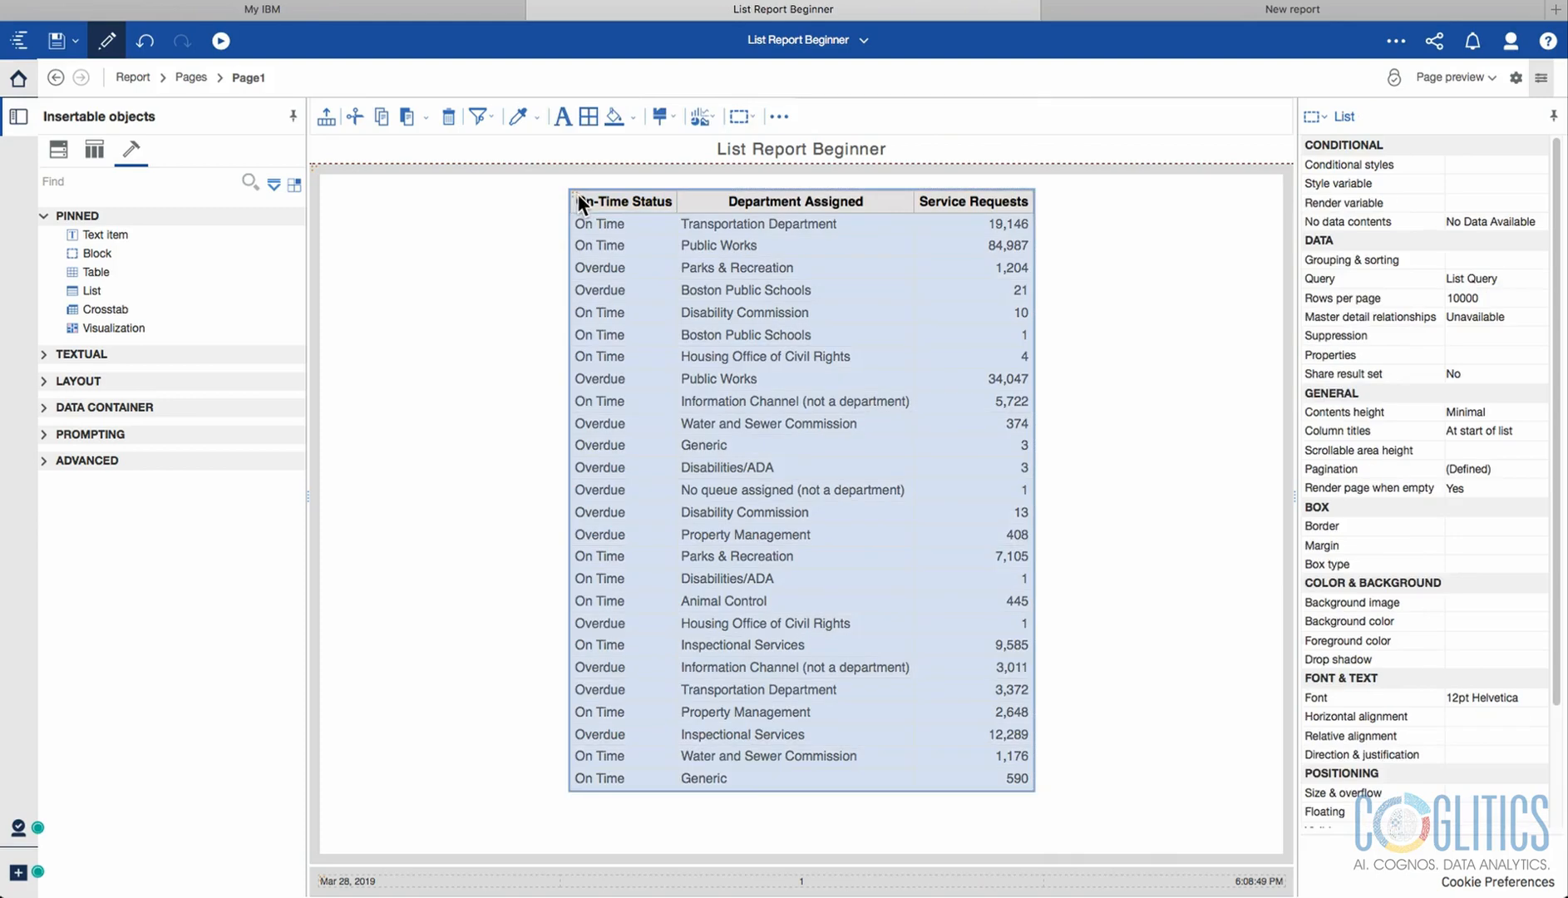
{"action": "left_click", "coordinate": [355, 118]}
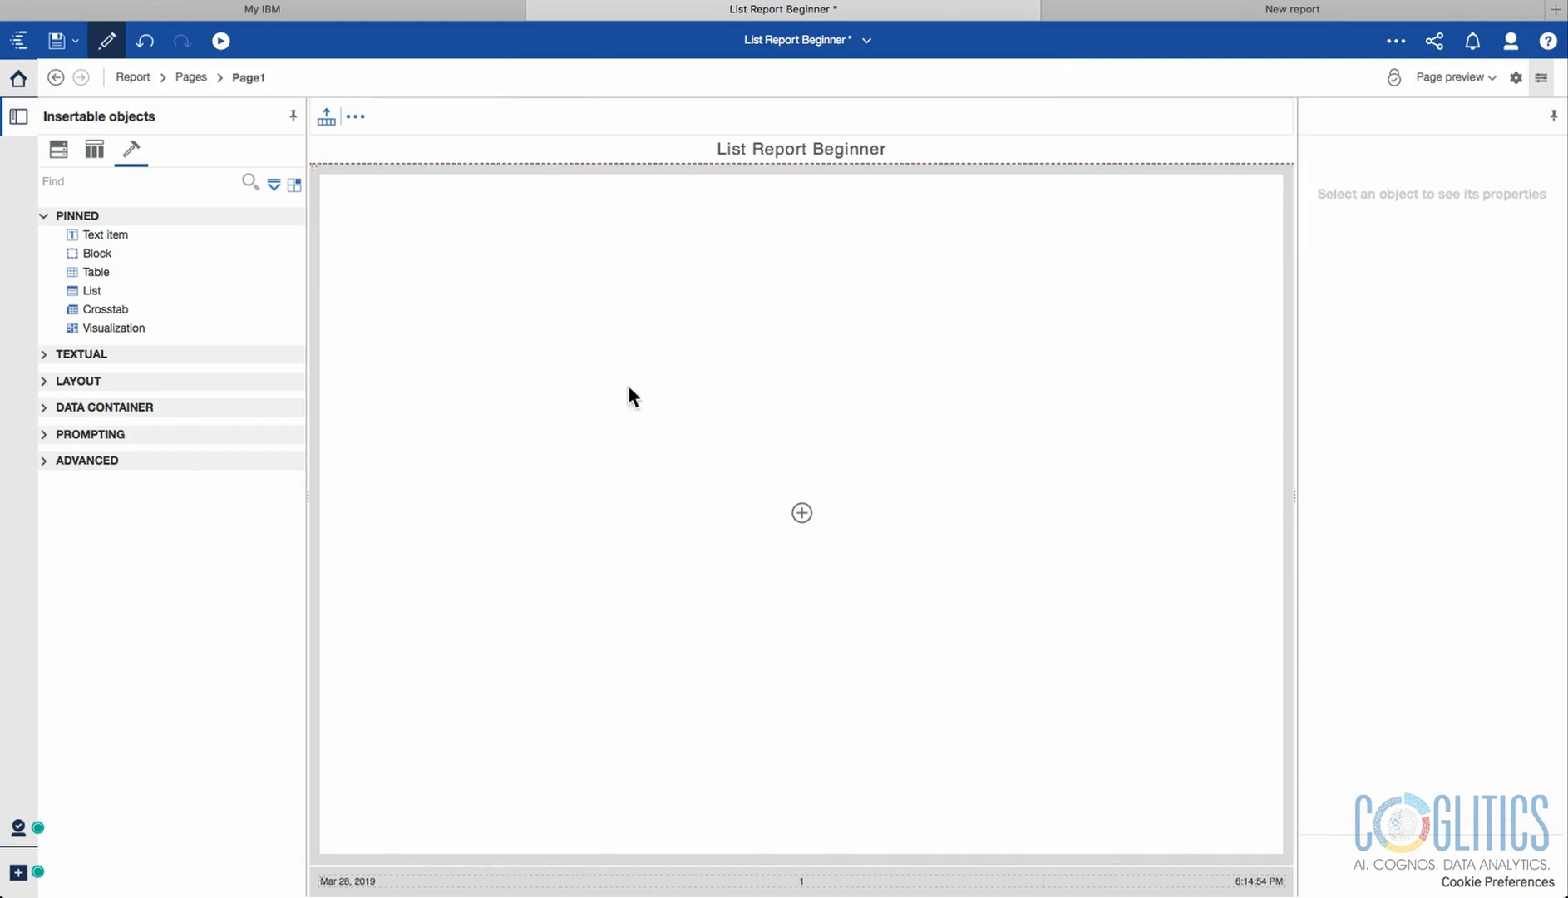
{"action": "left_click", "coordinate": [769, 467]}
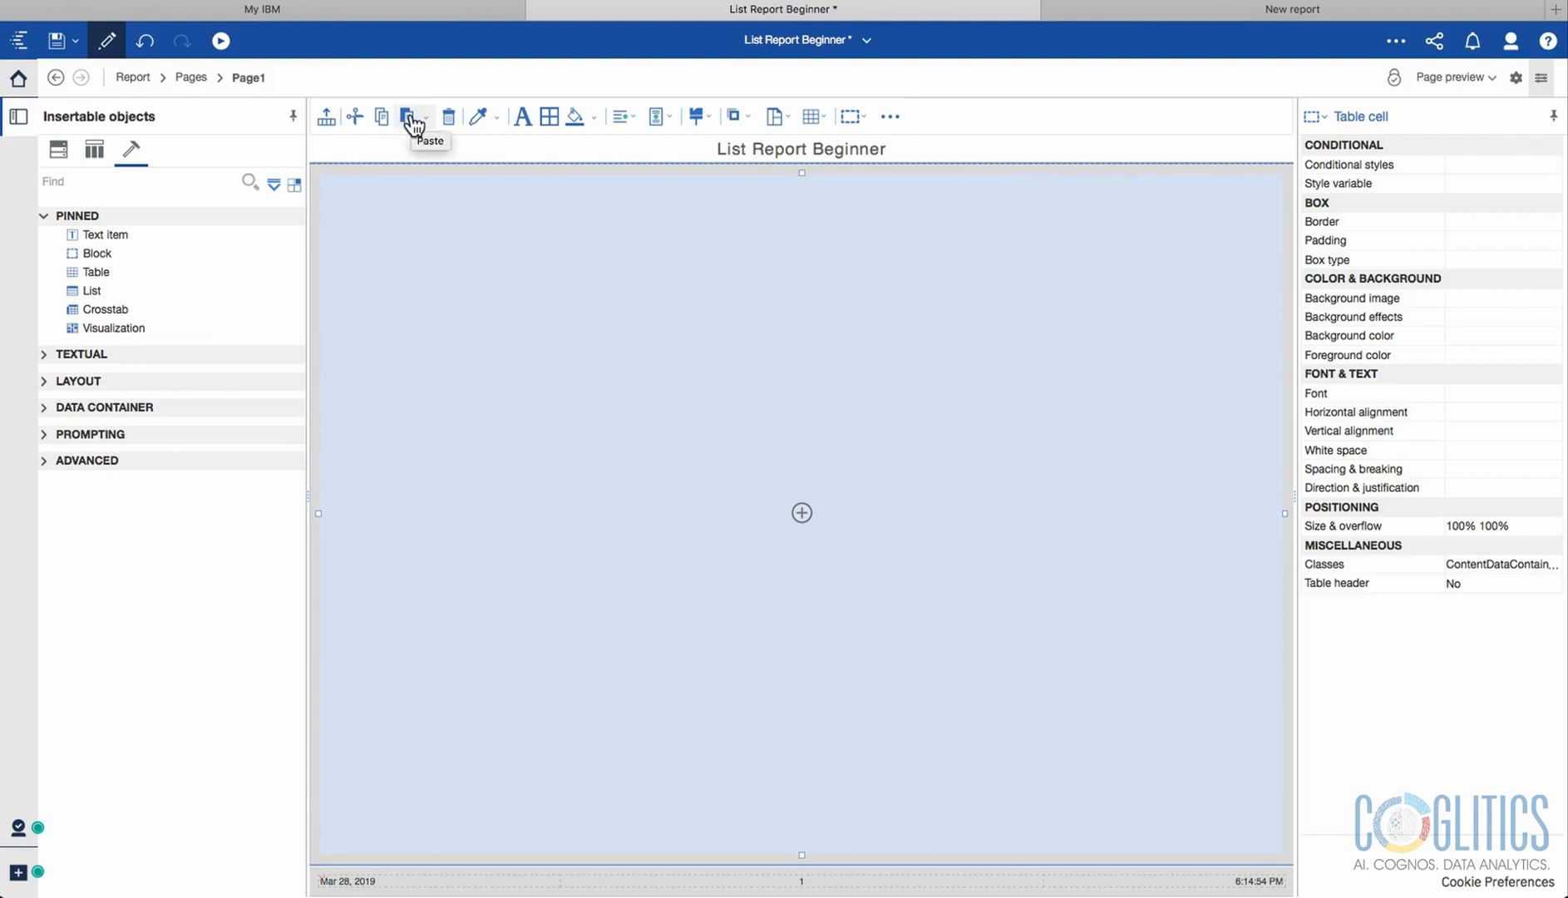
{"action": "left_click", "coordinate": [409, 120]}
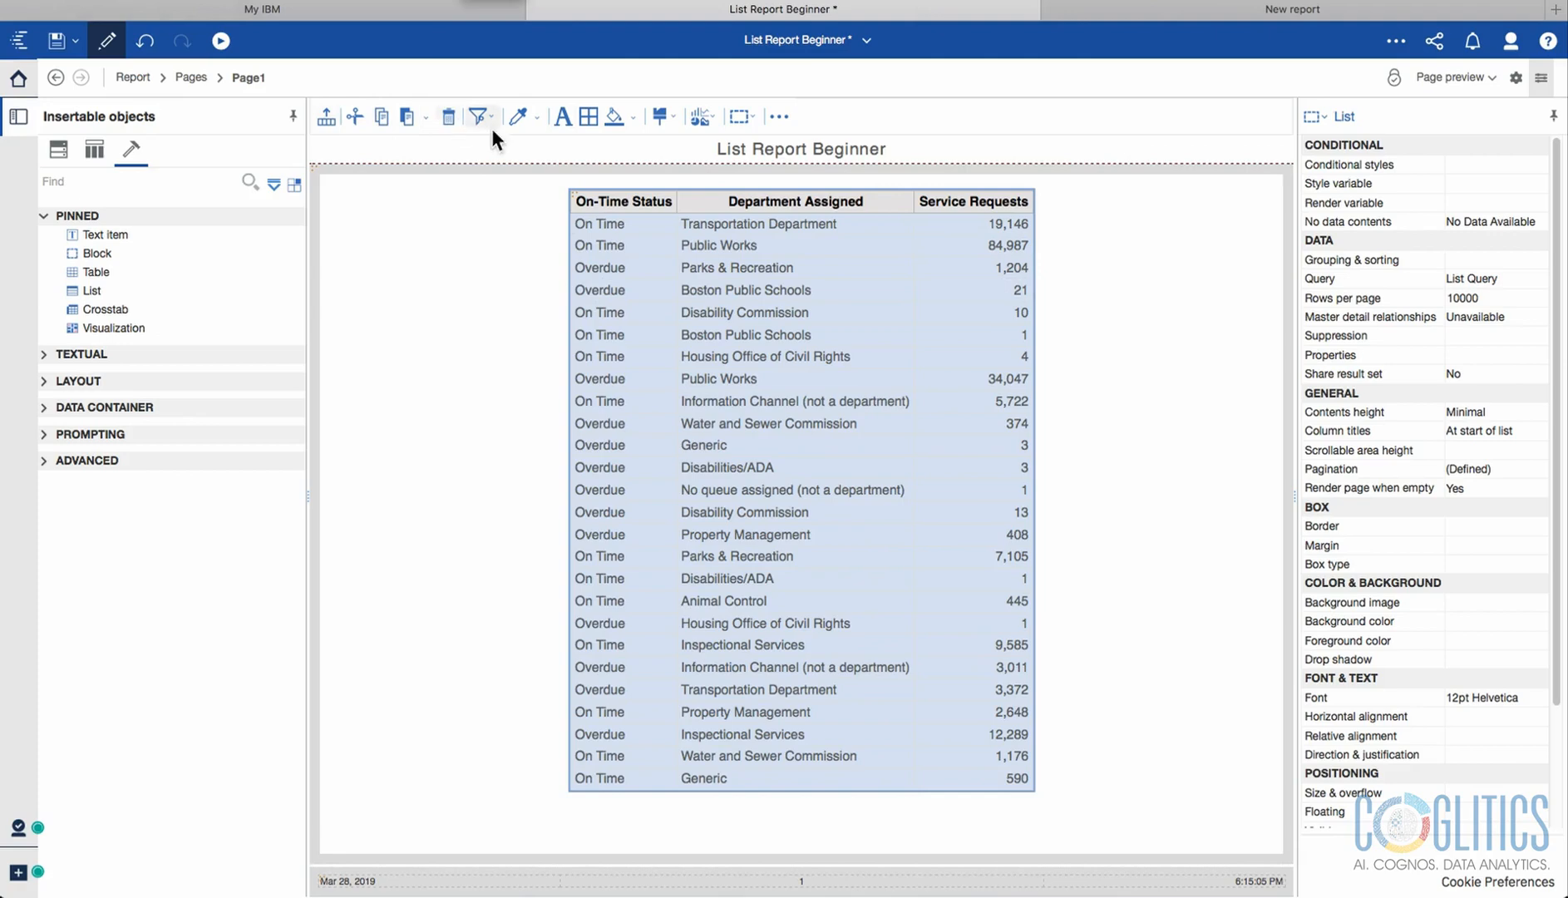
Compare selecting the On-Time Status column body with selecting the whole list, then open the report's List Query.
{"action": "left_click", "coordinate": [658, 227]}
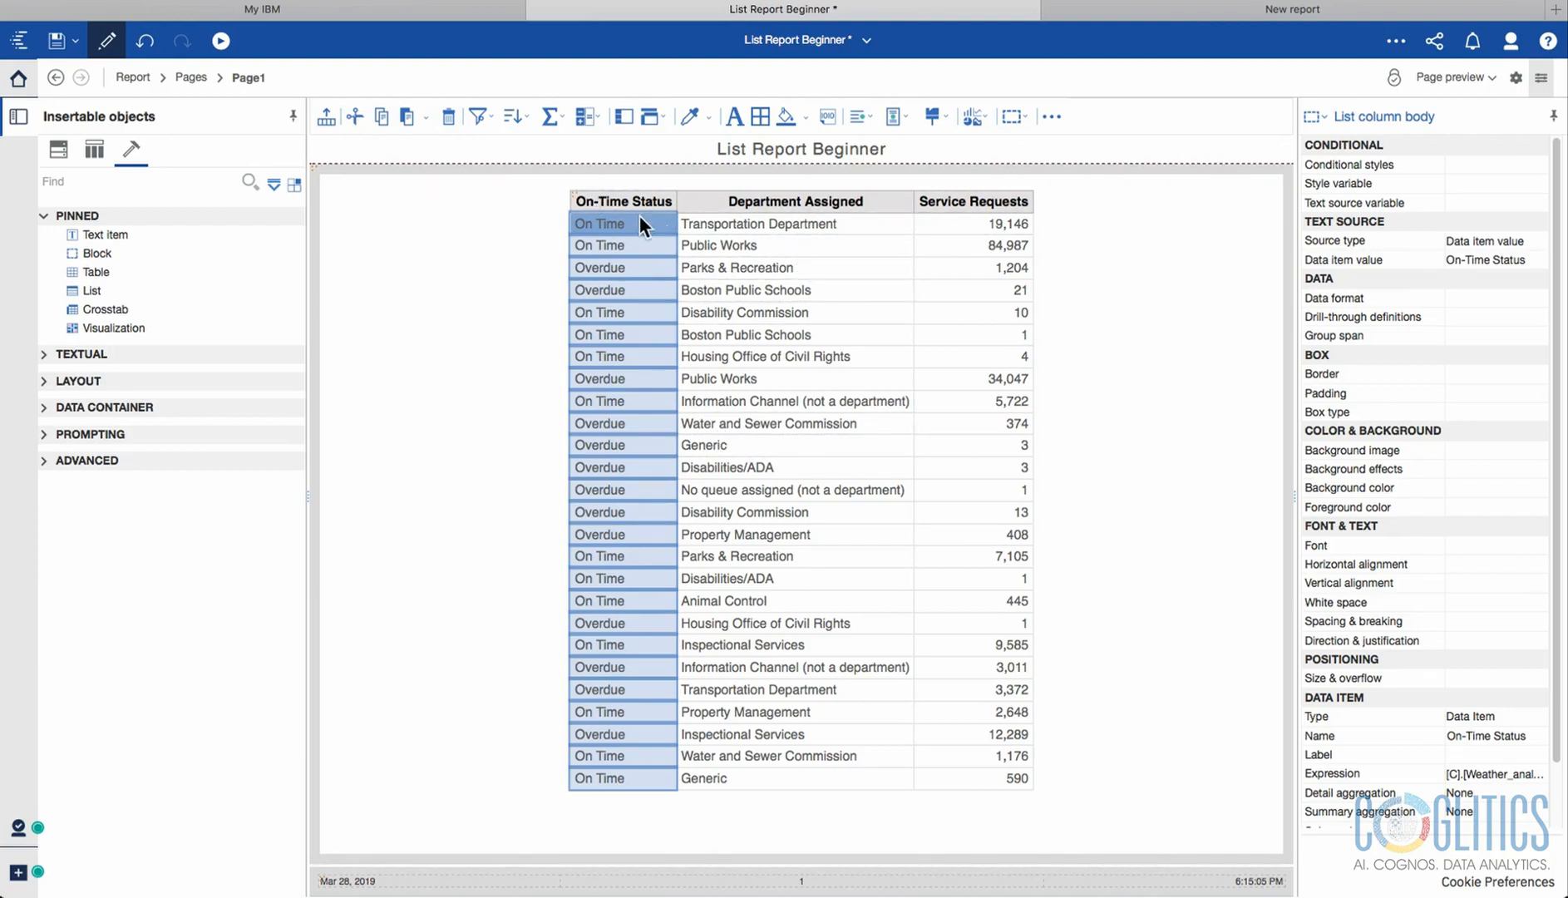
{"action": "left_click", "coordinate": [573, 194]}
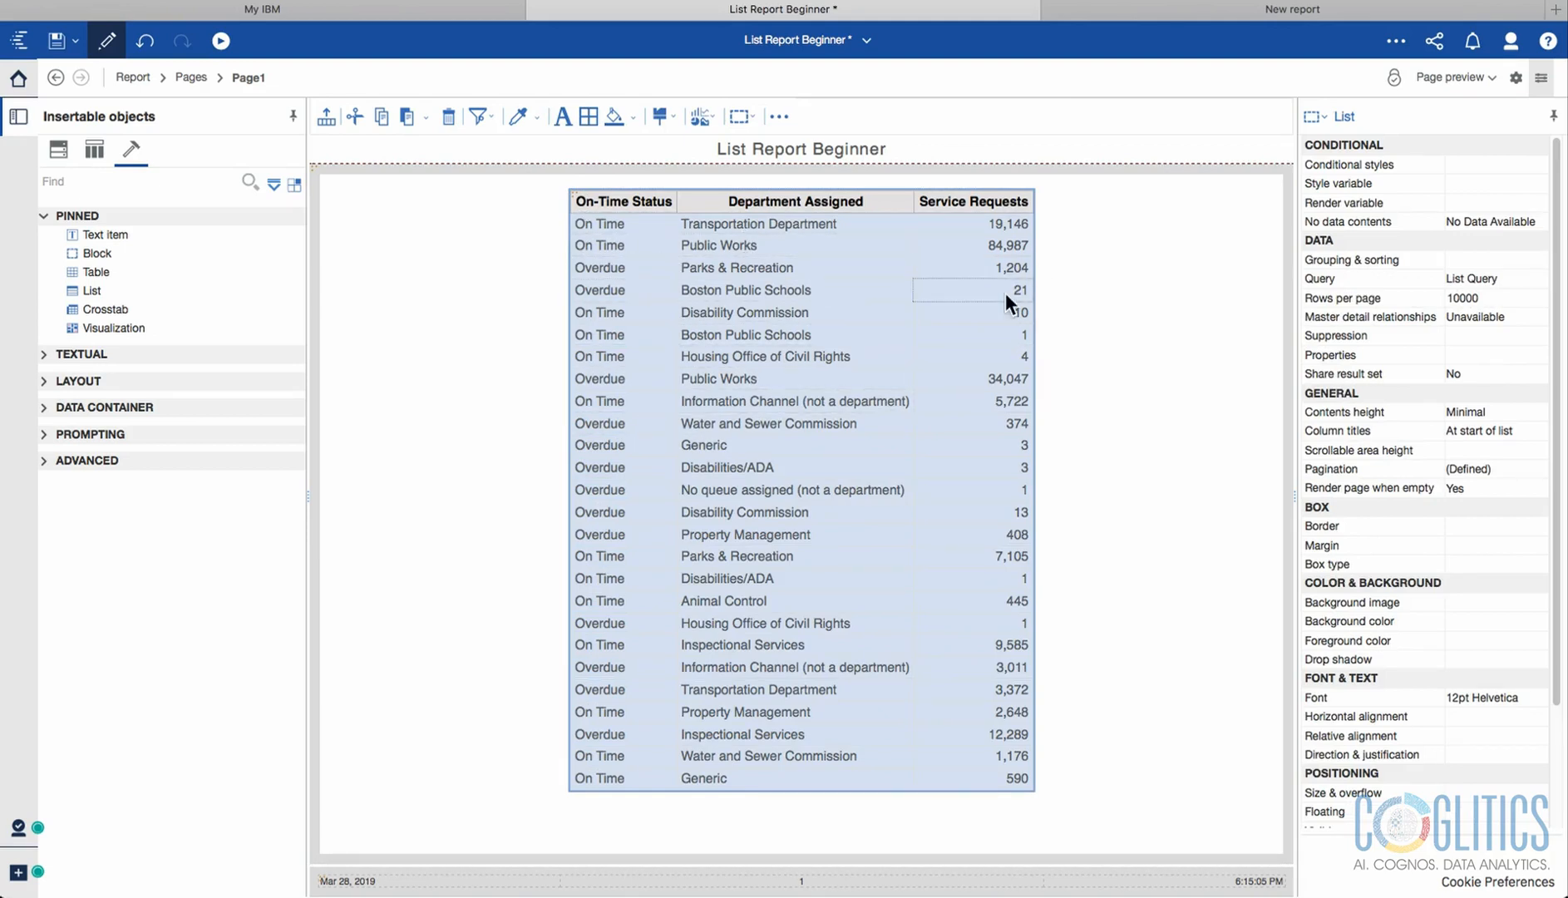
{"action": "left_click", "coordinate": [164, 78]}
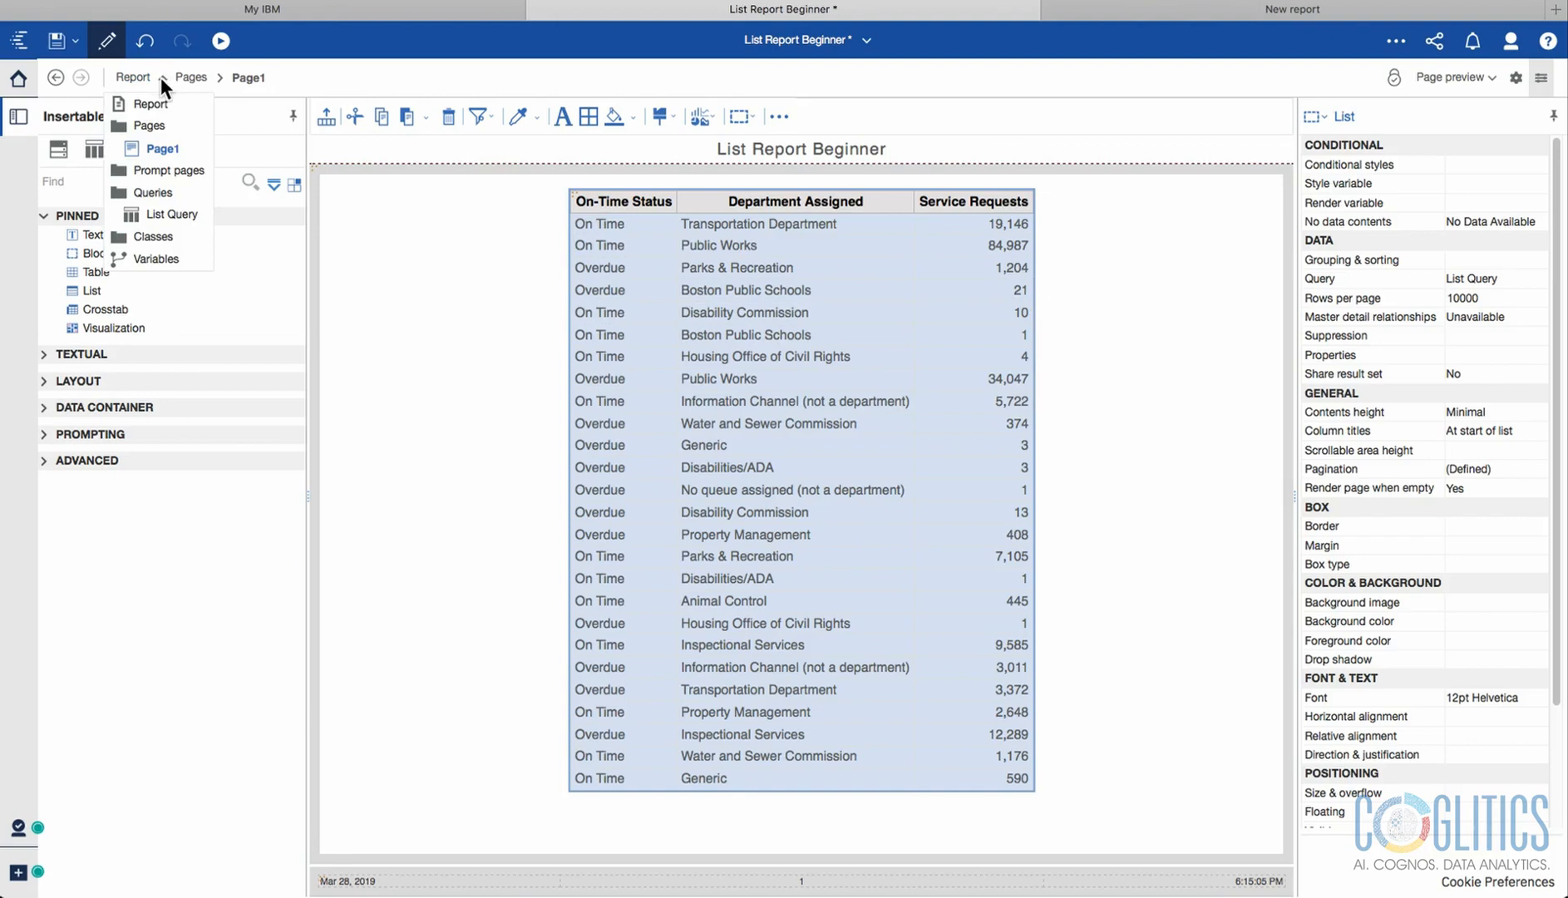
{"action": "left_click", "coordinate": [163, 213]}
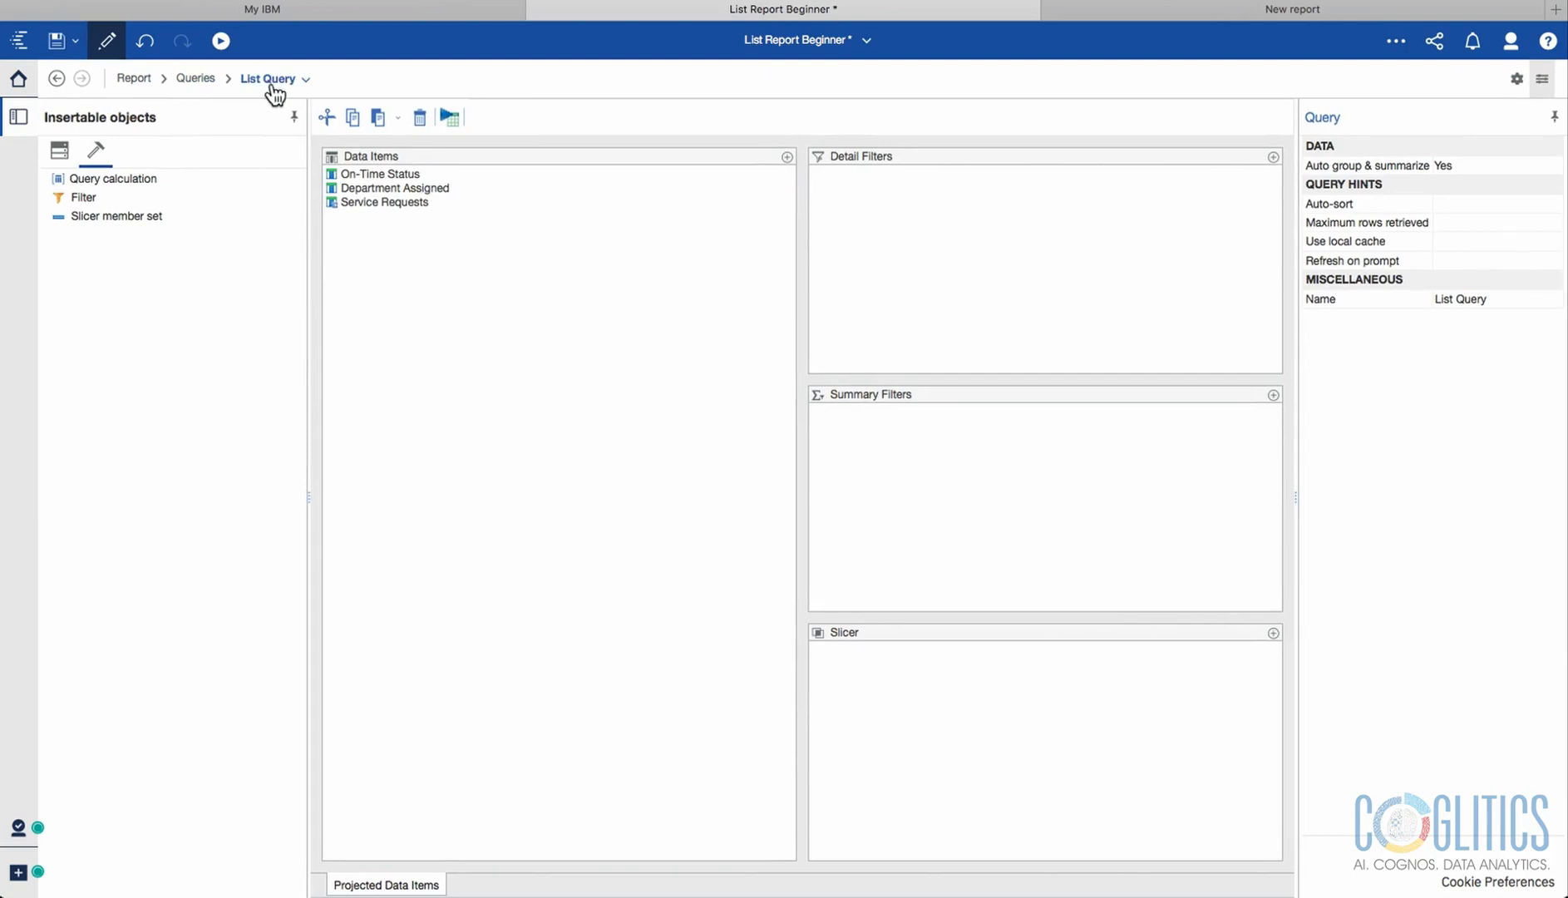
Examine the On-Time Status, Department Assigned and Service Requests data items and their properties in the query.
{"action": "left_click", "coordinate": [373, 171]}
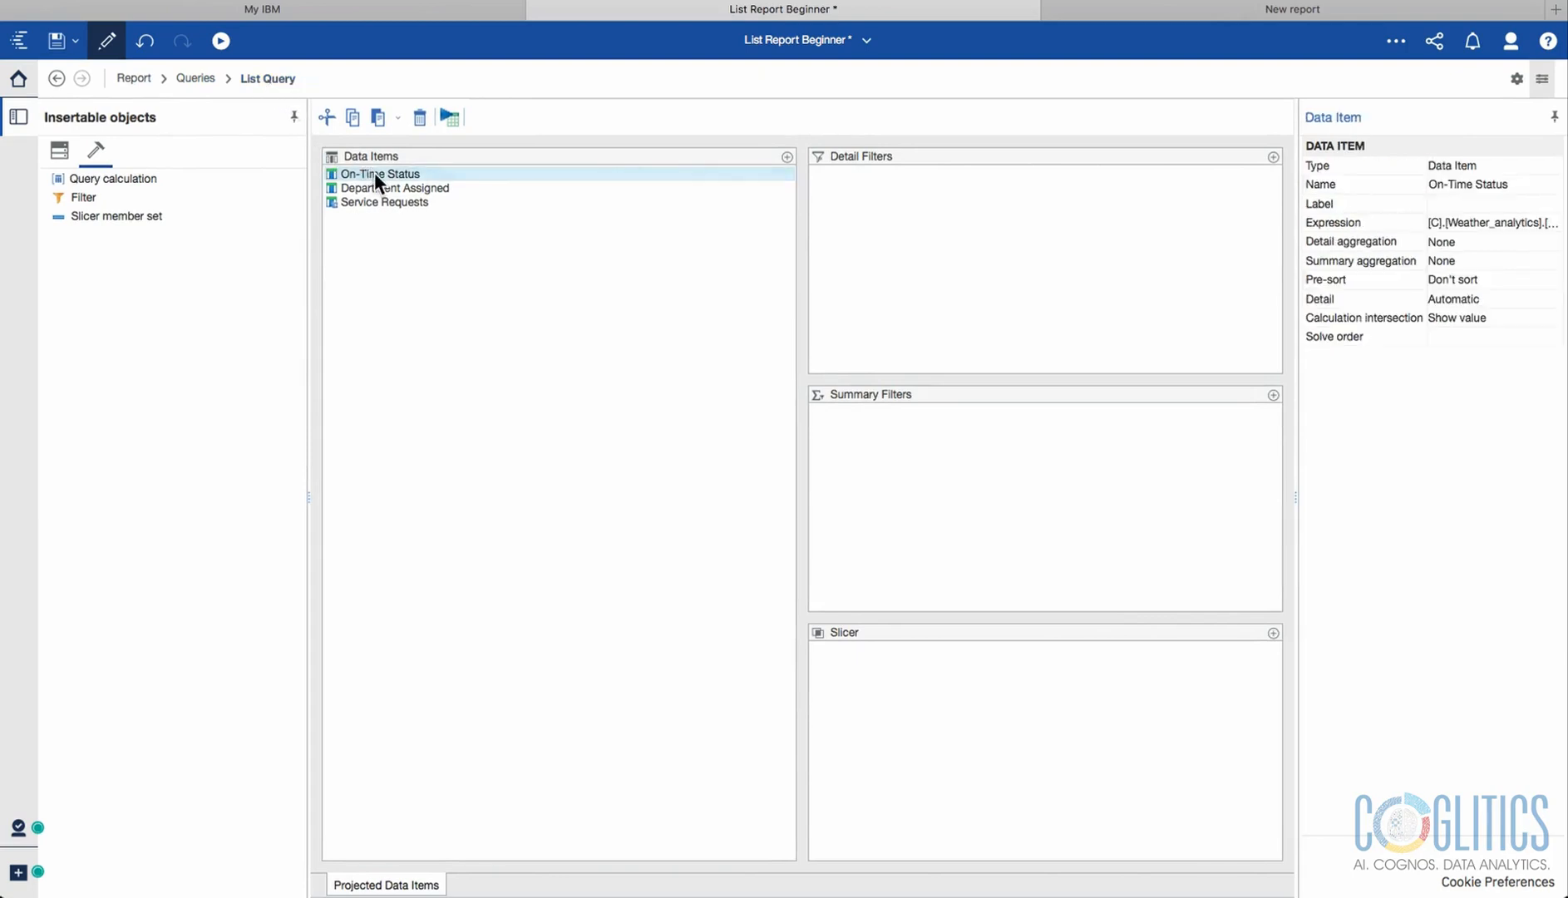
{"action": "left_click", "coordinate": [378, 187]}
{"action": "key", "text": "Down"}
{"action": "left_click", "coordinate": [379, 189]}
{"action": "left_click", "coordinate": [385, 175]}
{"action": "left_click", "coordinate": [385, 189]}
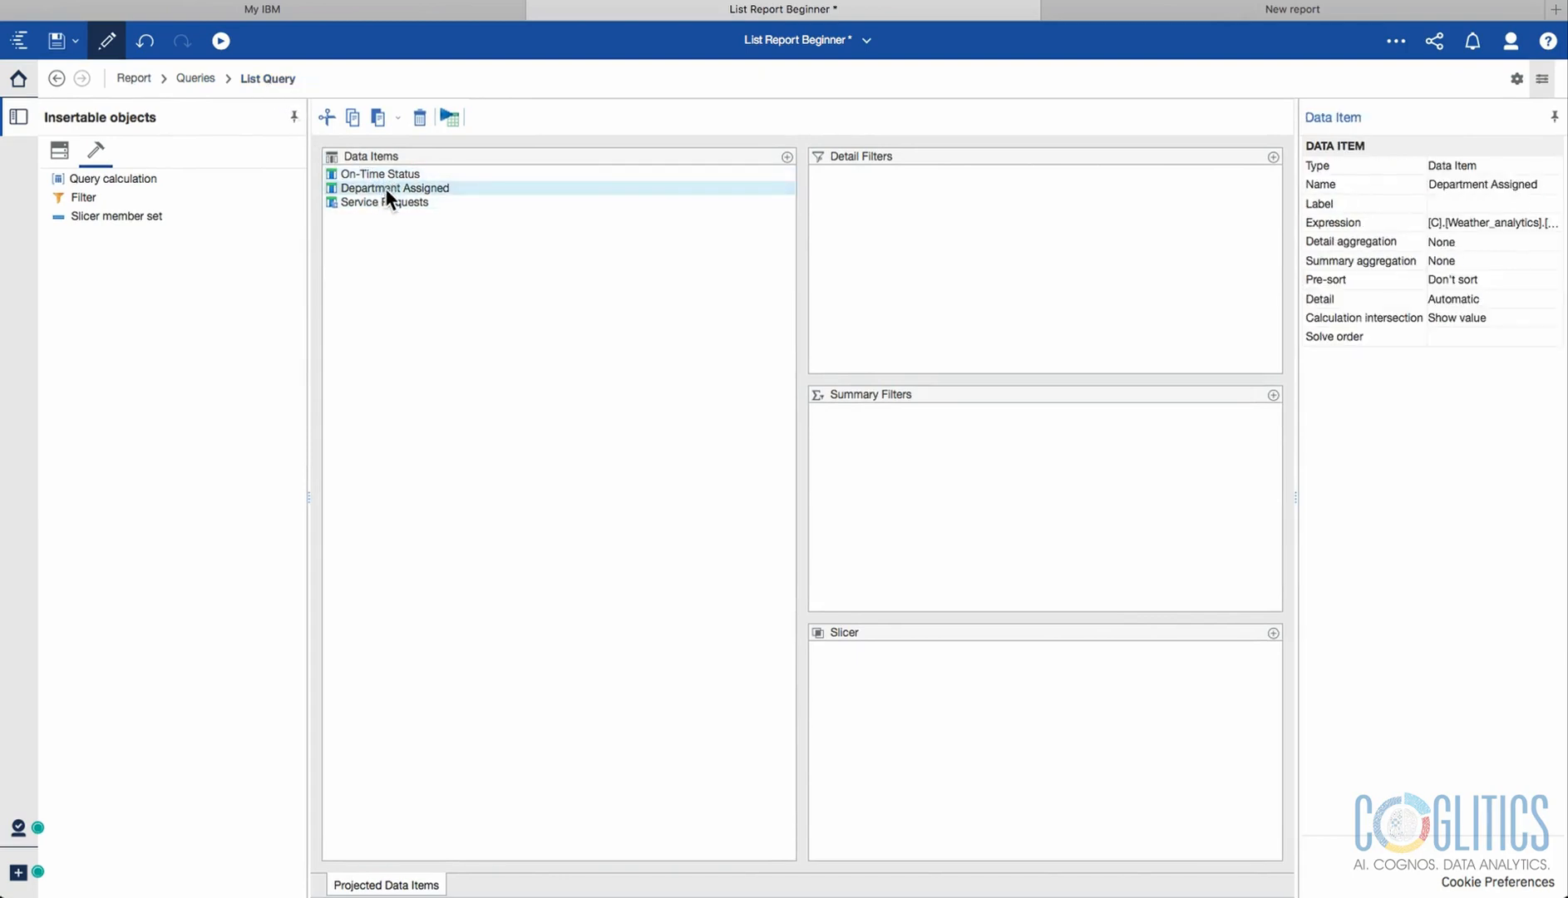
{"action": "left_click", "coordinate": [385, 202]}
{"action": "left_click", "coordinate": [385, 188]}
{"action": "left_click", "coordinate": [385, 174]}
{"action": "left_click", "coordinate": [383, 188]}
{"action": "left_click", "coordinate": [383, 201]}
{"action": "left_click", "coordinate": [384, 188]}
{"action": "left_click", "coordinate": [383, 175]}
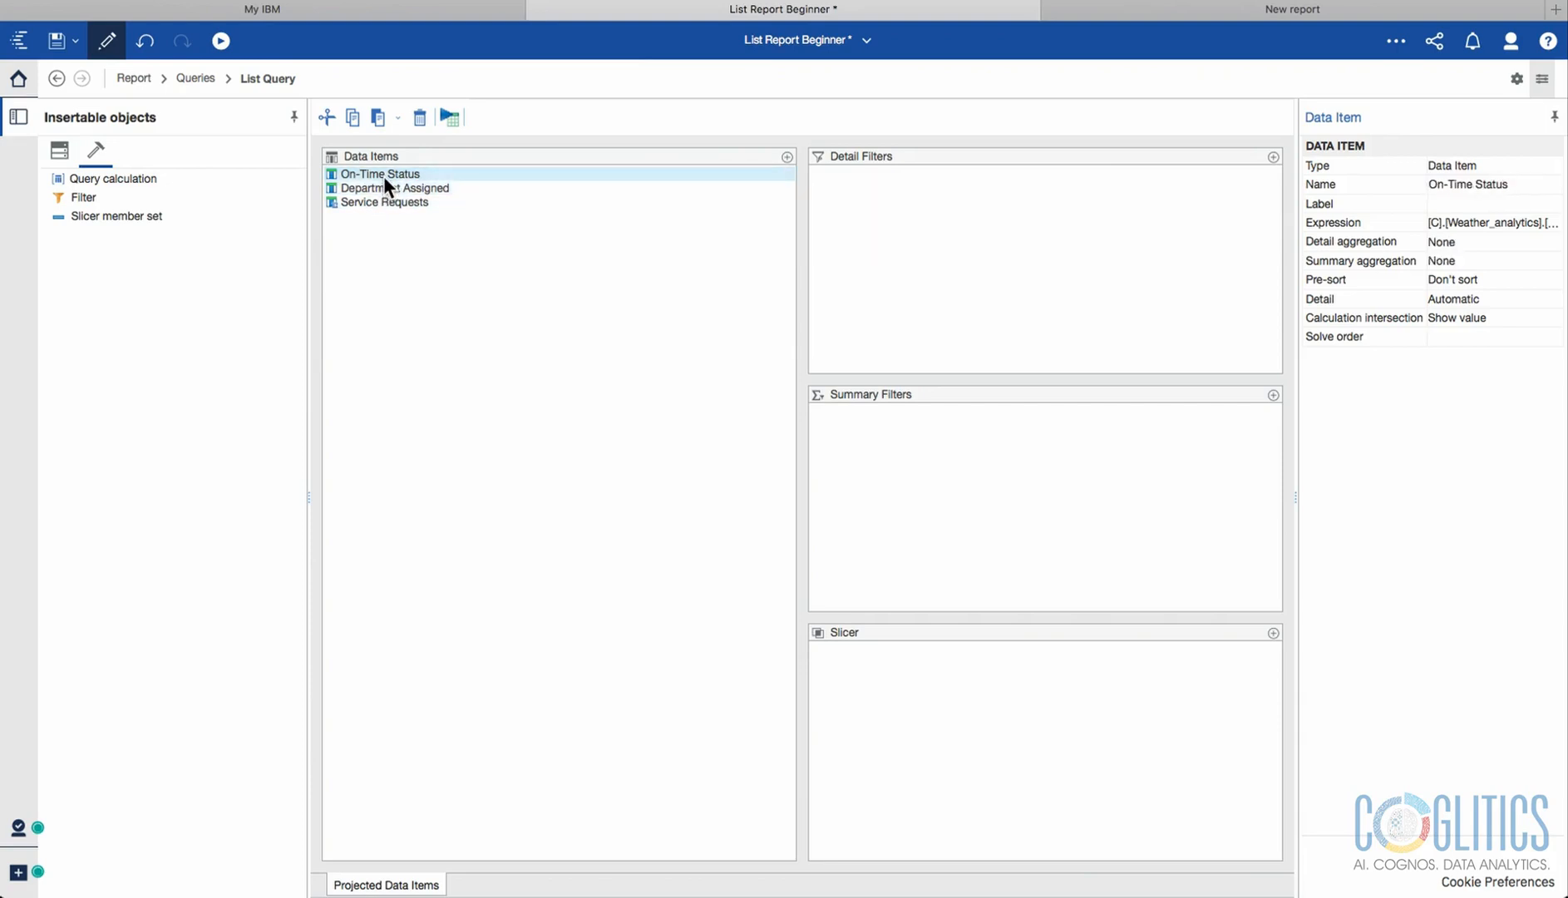
{"action": "left_click", "coordinate": [385, 187]}
{"action": "left_click", "coordinate": [385, 202], "text": "shift"}
{"action": "left_click", "coordinate": [389, 189]}
{"action": "left_click", "coordinate": [392, 175]}
{"action": "left_click", "coordinate": [392, 185], "text": "shift"}
{"action": "left_click", "coordinate": [380, 185], "text": "ctrl"}
Return to Page1 and delete the On-Time Status column from the list.
{"action": "left_click", "coordinate": [58, 79]}
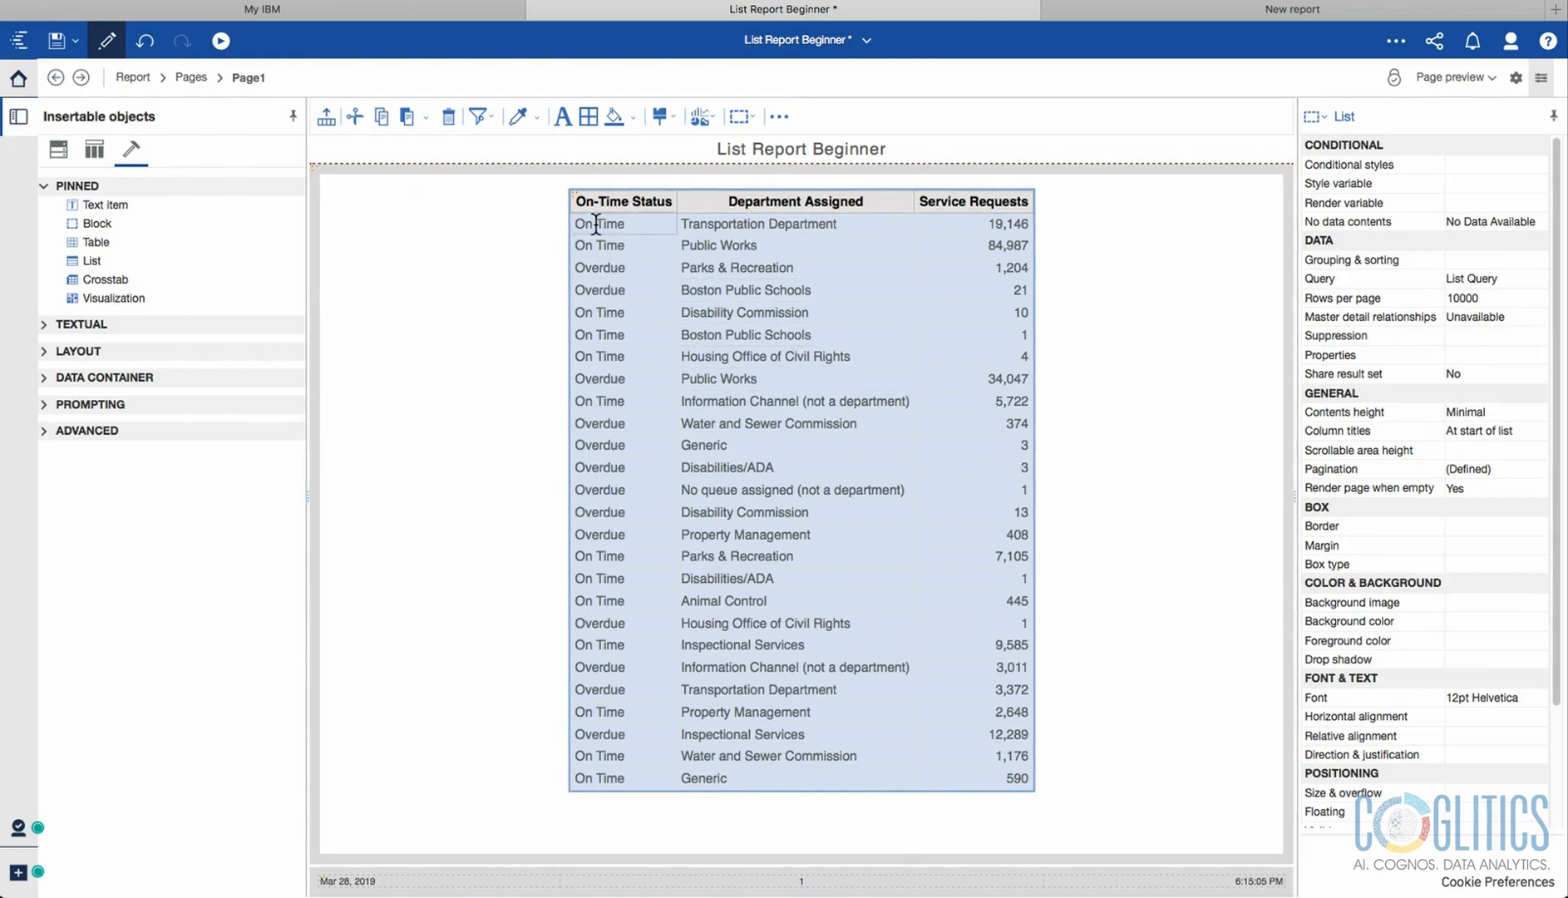
{"action": "left_click", "coordinate": [632, 237]}
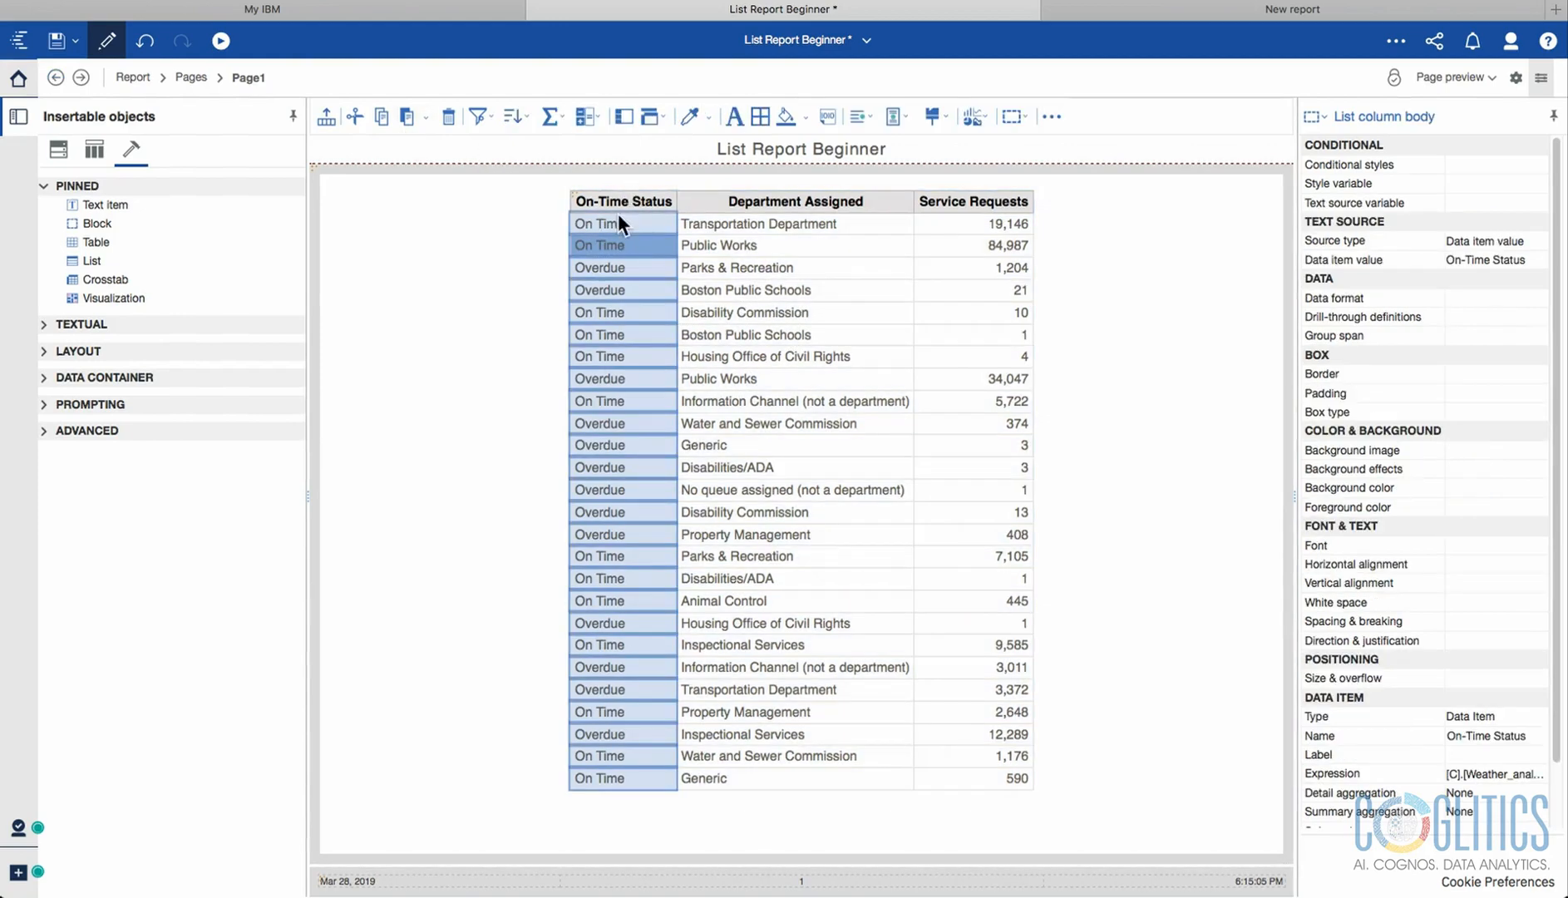
{"action": "left_click", "coordinate": [450, 127]}
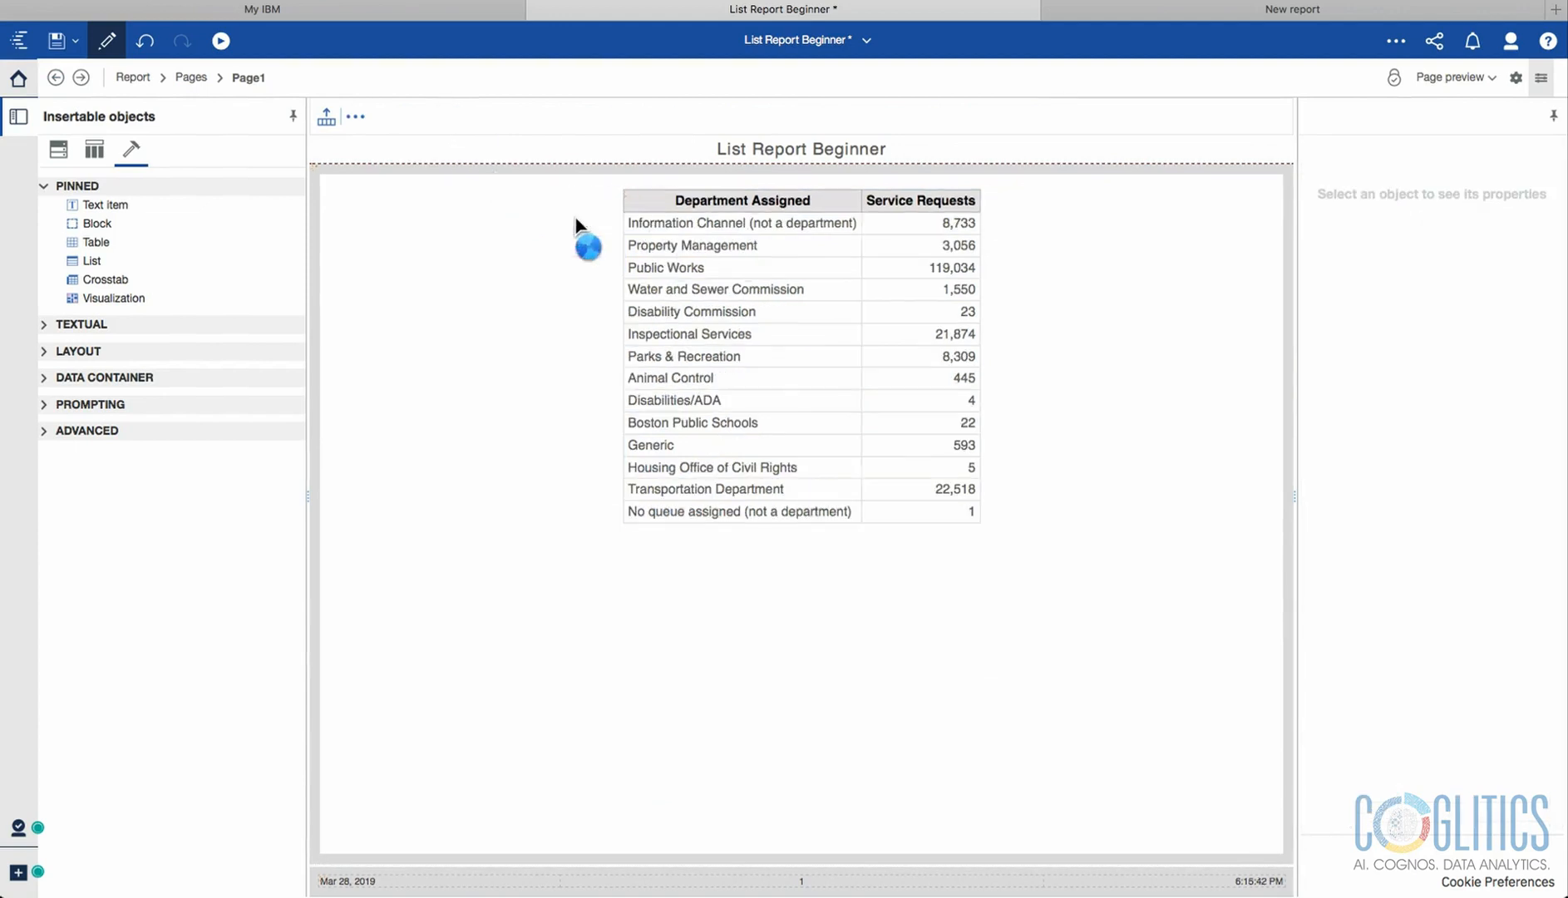
Check which data items remain in List Query after the column deletion, and return to Page1.
{"action": "left_click", "coordinate": [163, 77]}
{"action": "left_click", "coordinate": [165, 215]}
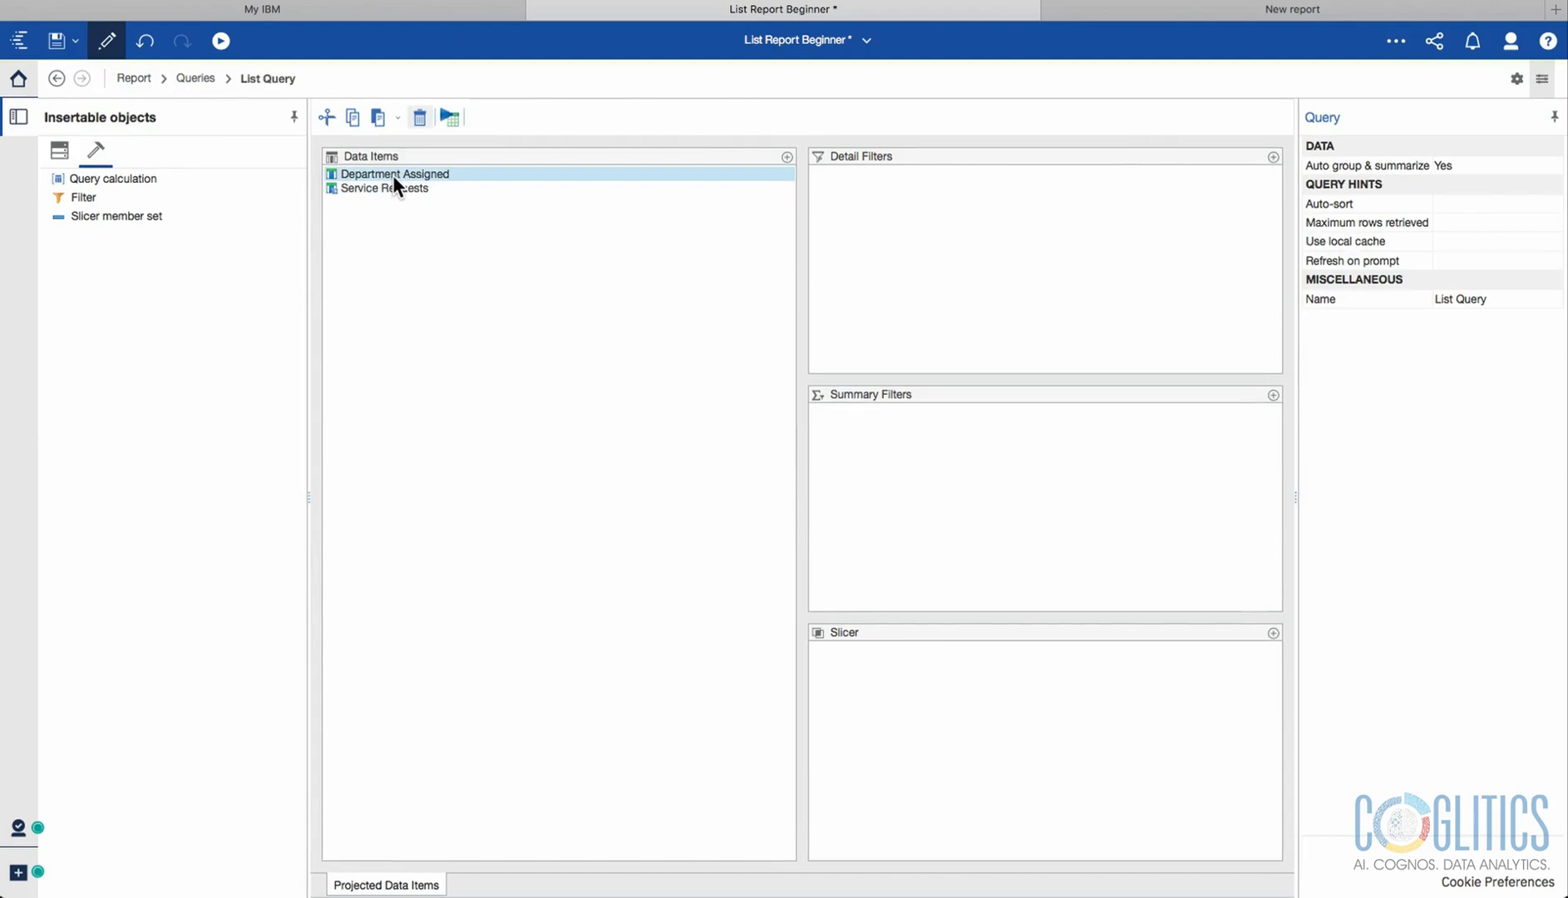
{"action": "left_click", "coordinate": [58, 79]}
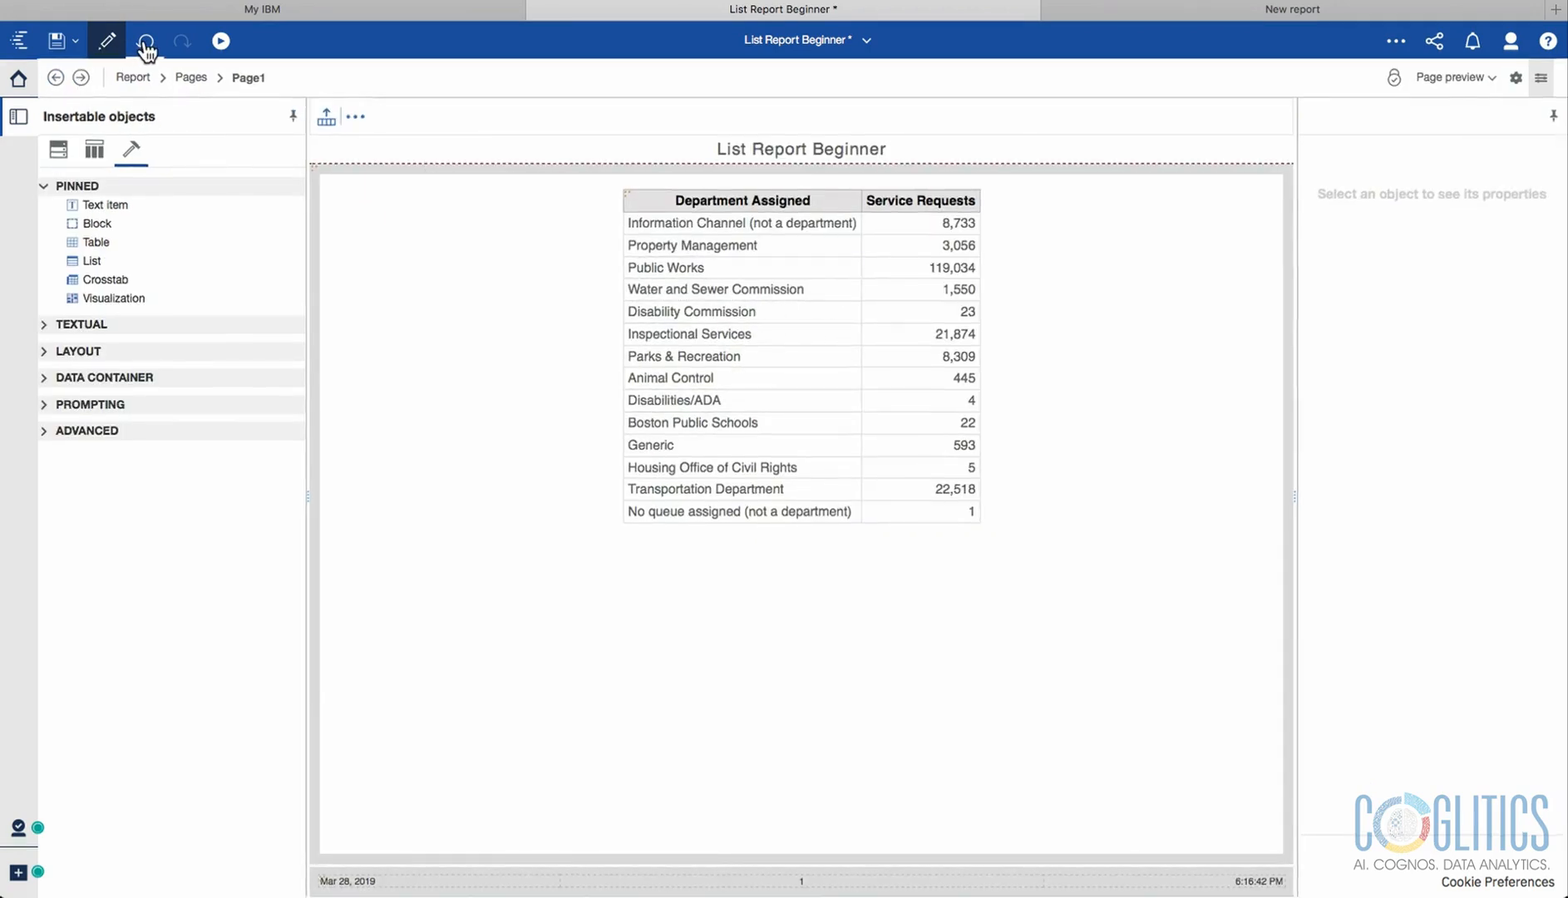
Undo the column deletion, then cut the On-Time Status column from the list.
{"action": "left_click", "coordinate": [624, 284]}
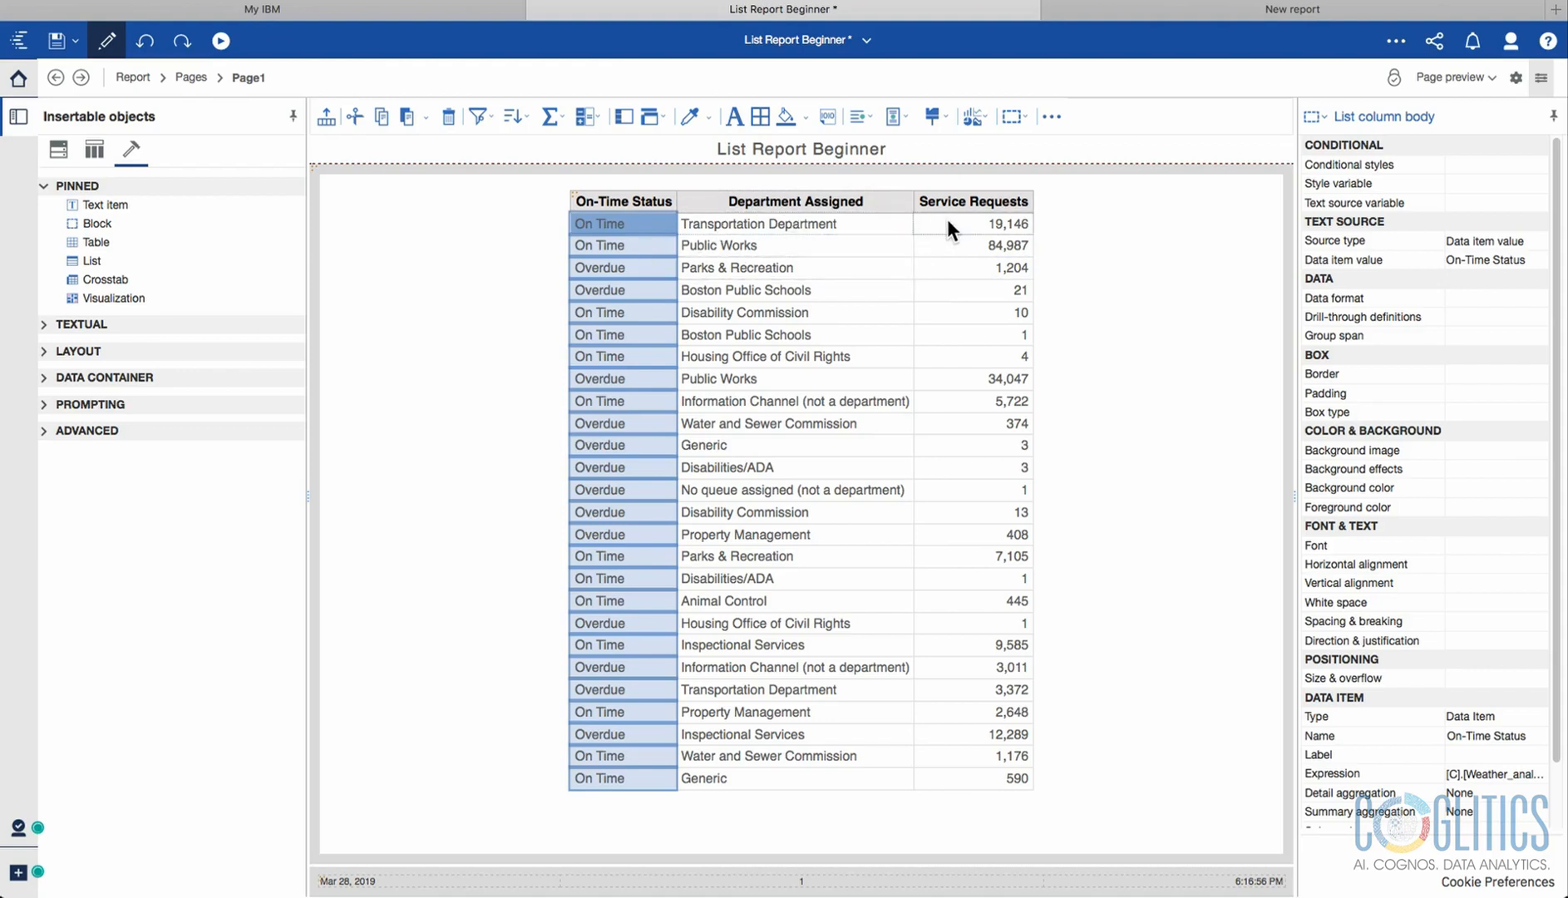
{"action": "left_click", "coordinate": [808, 269]}
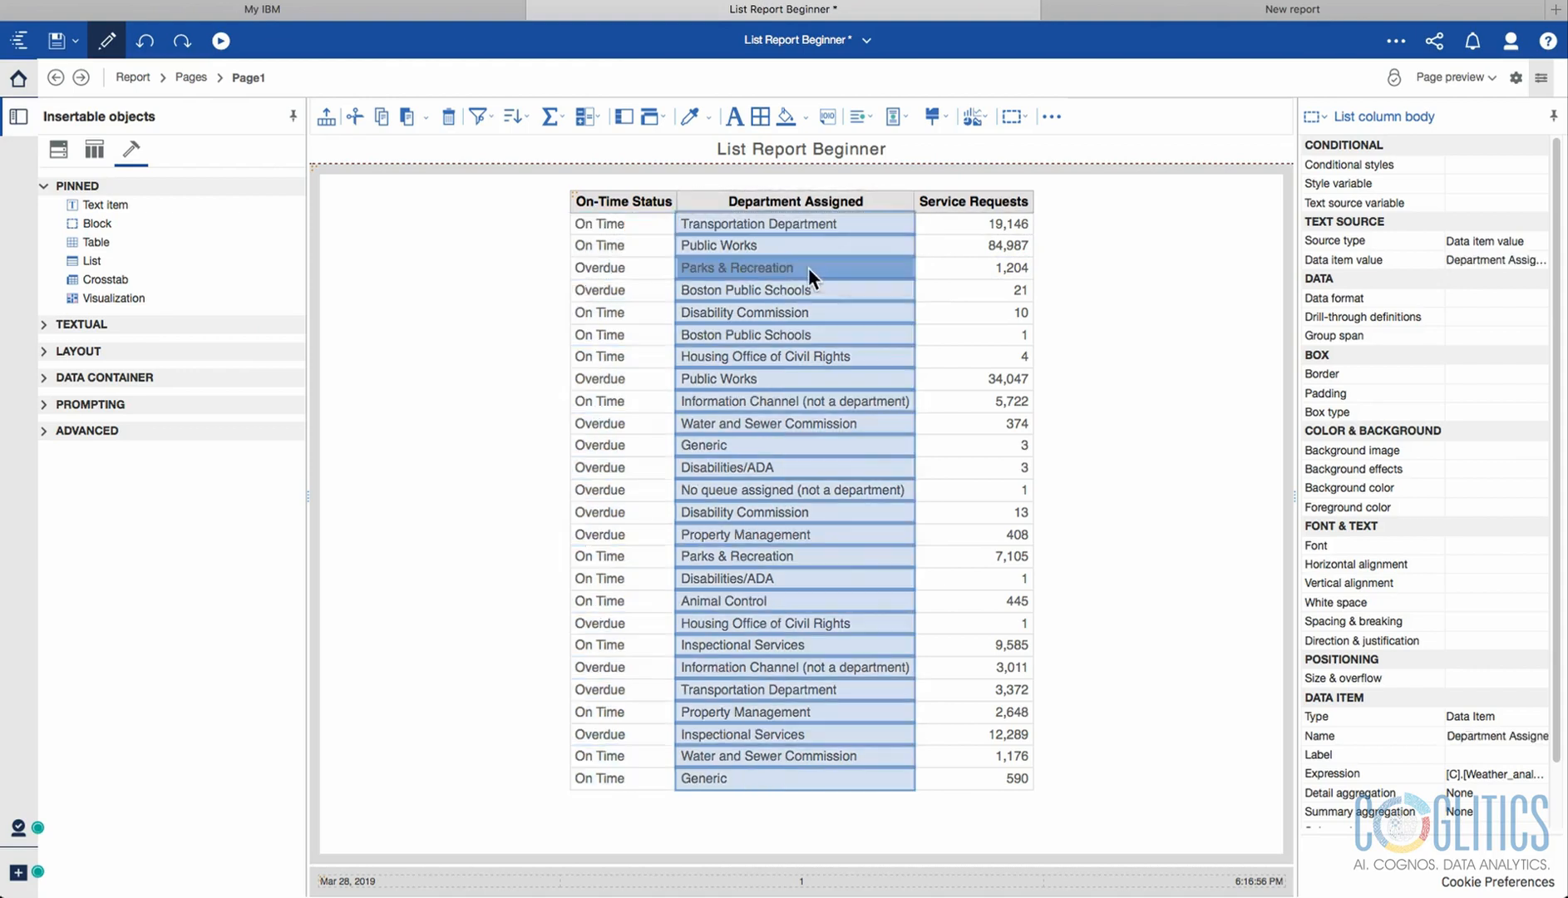
{"action": "left_click", "coordinate": [636, 244]}
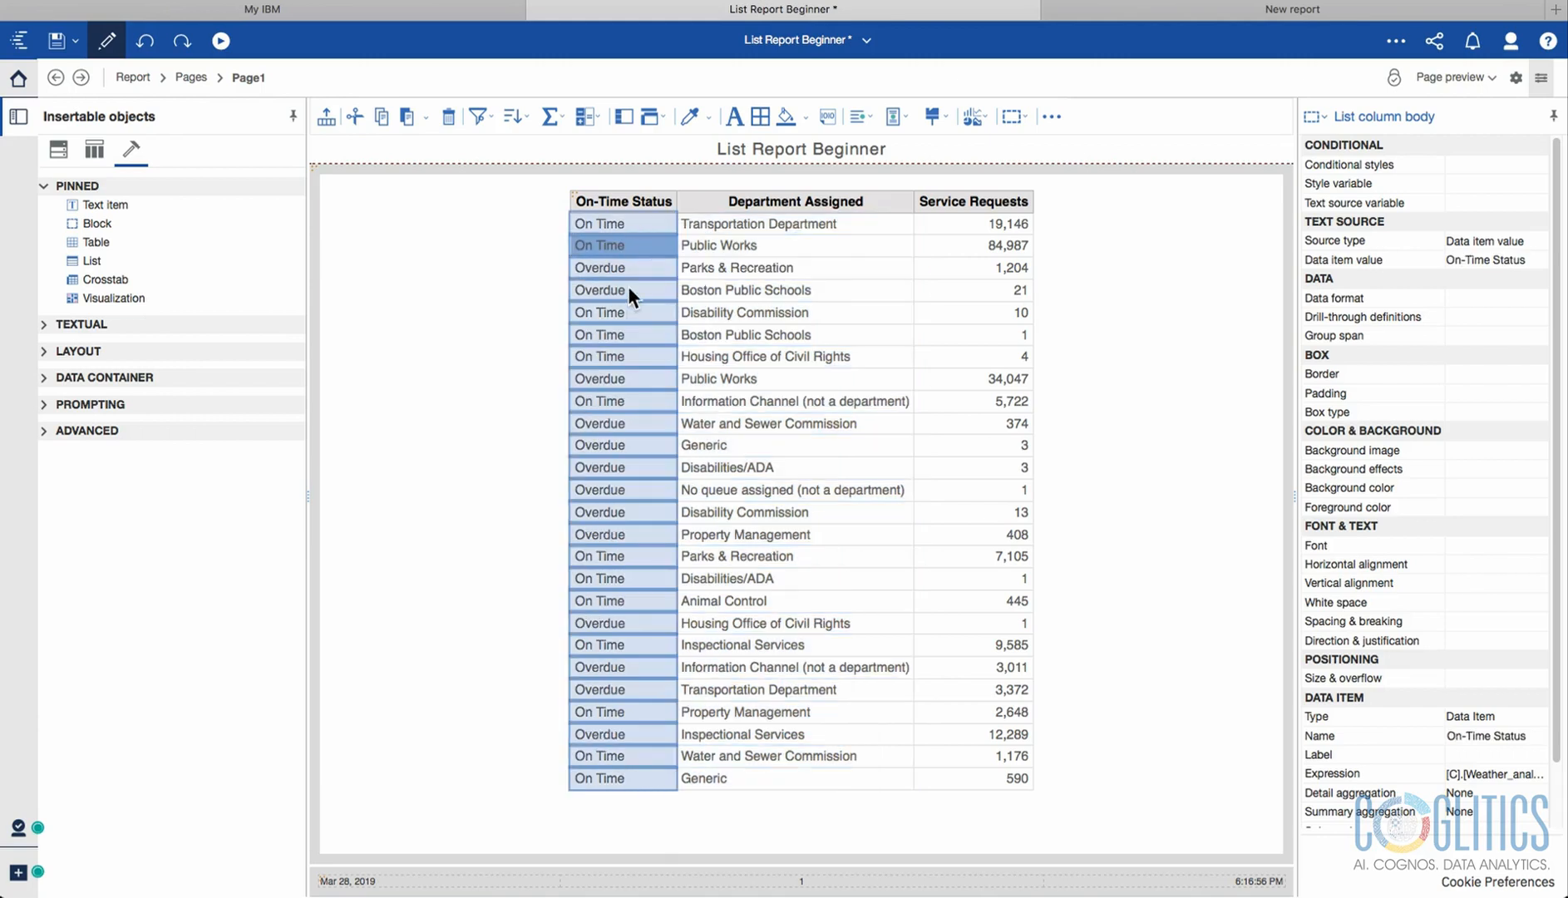
{"action": "left_click", "coordinate": [643, 223]}
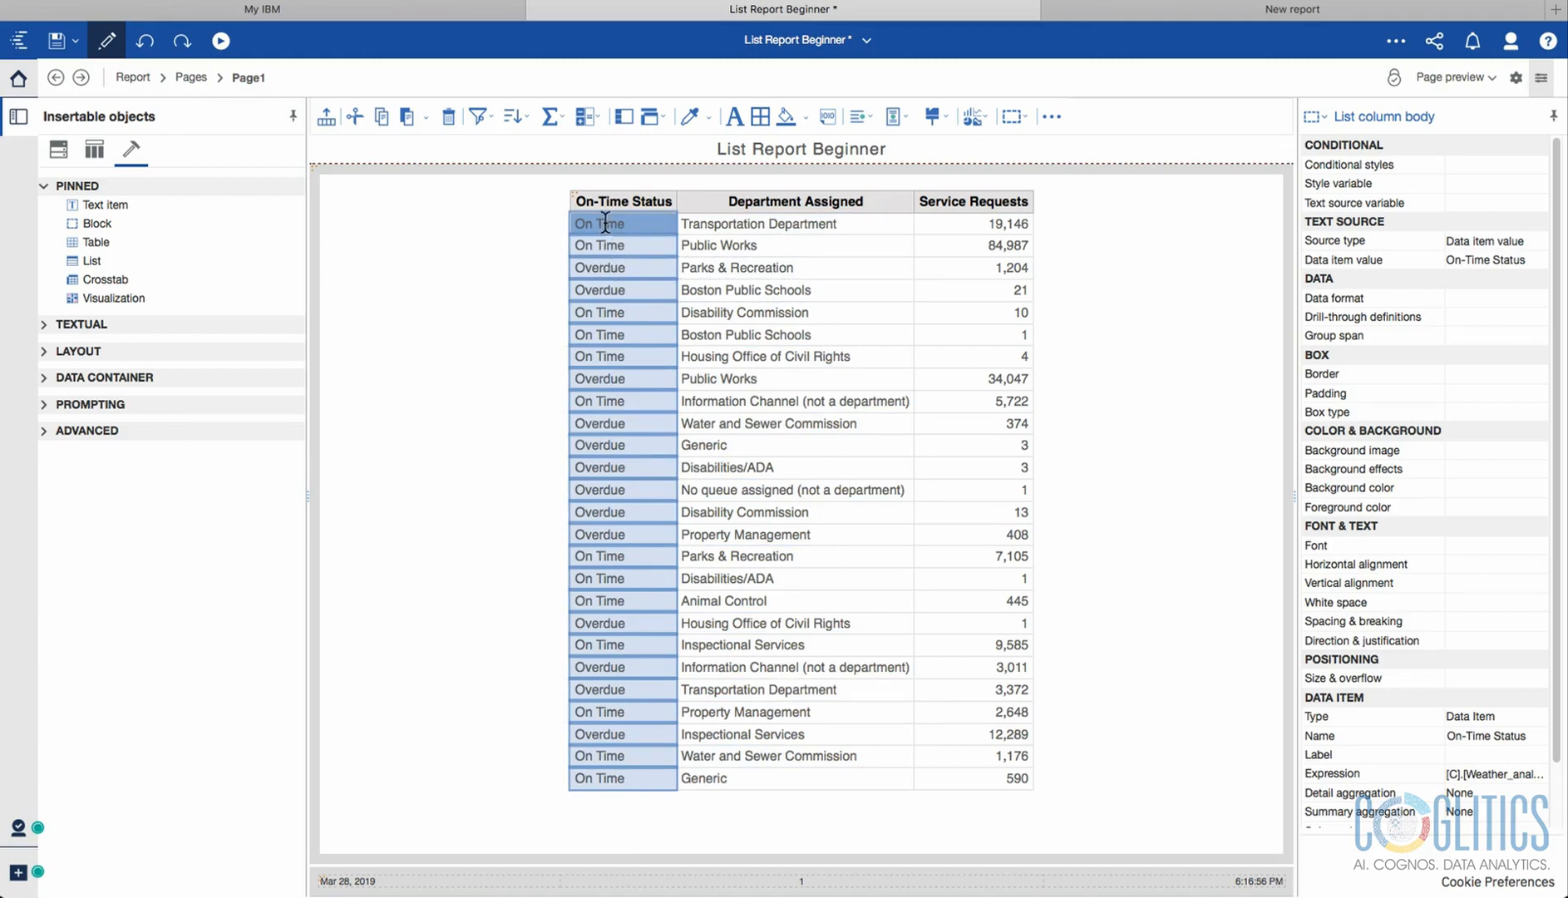
{"action": "left_click", "coordinate": [355, 121]}
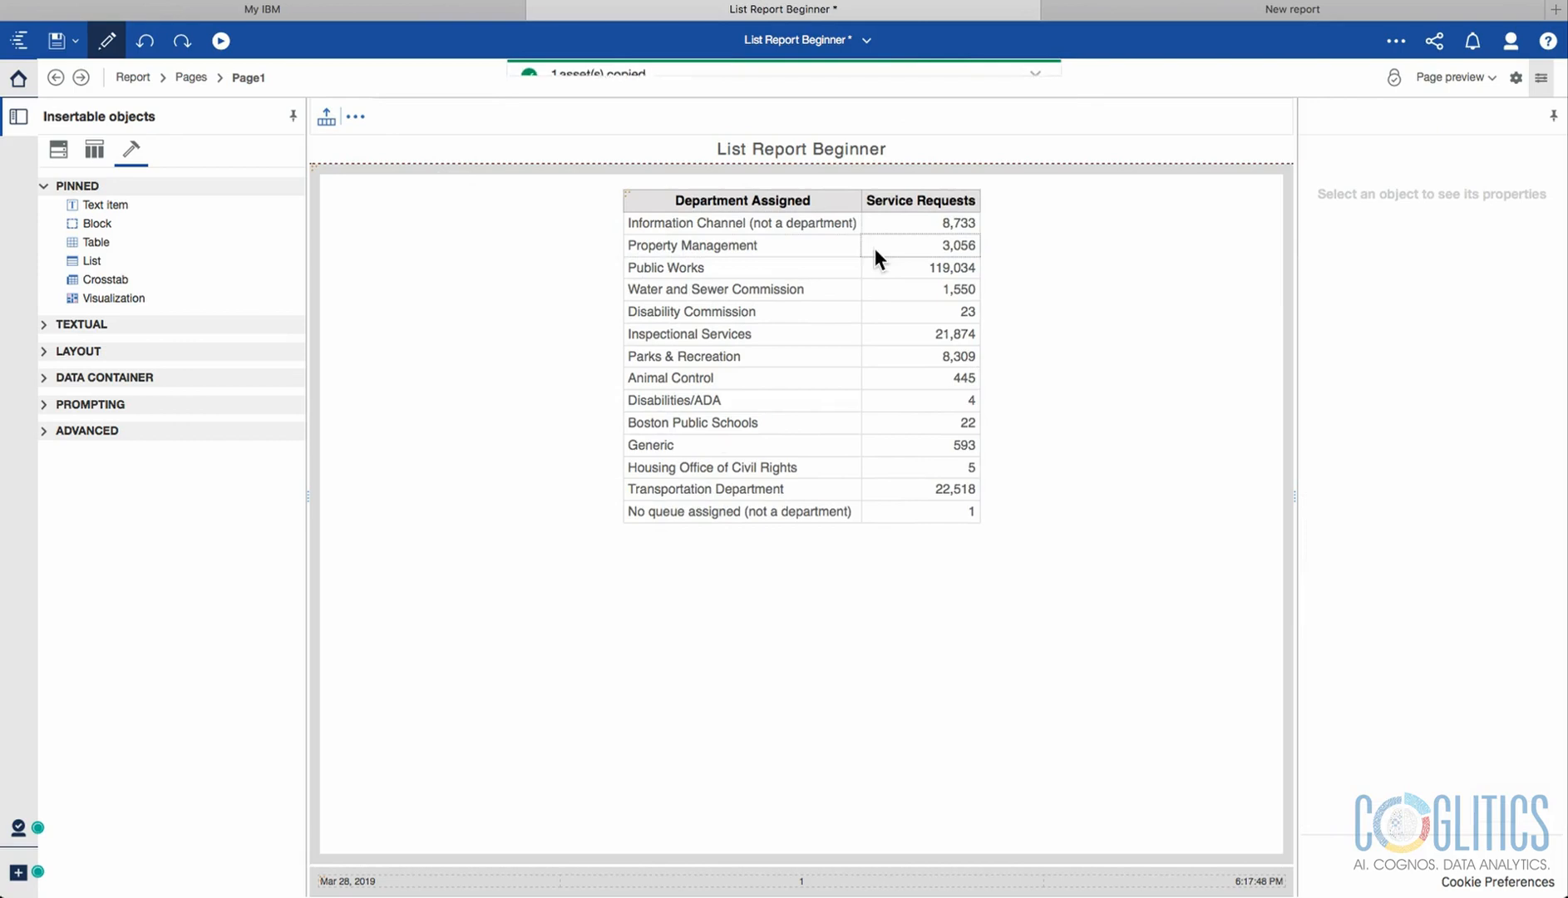
Open List Query again to check its data items after cutting the column.
{"action": "left_click", "coordinate": [137, 75]}
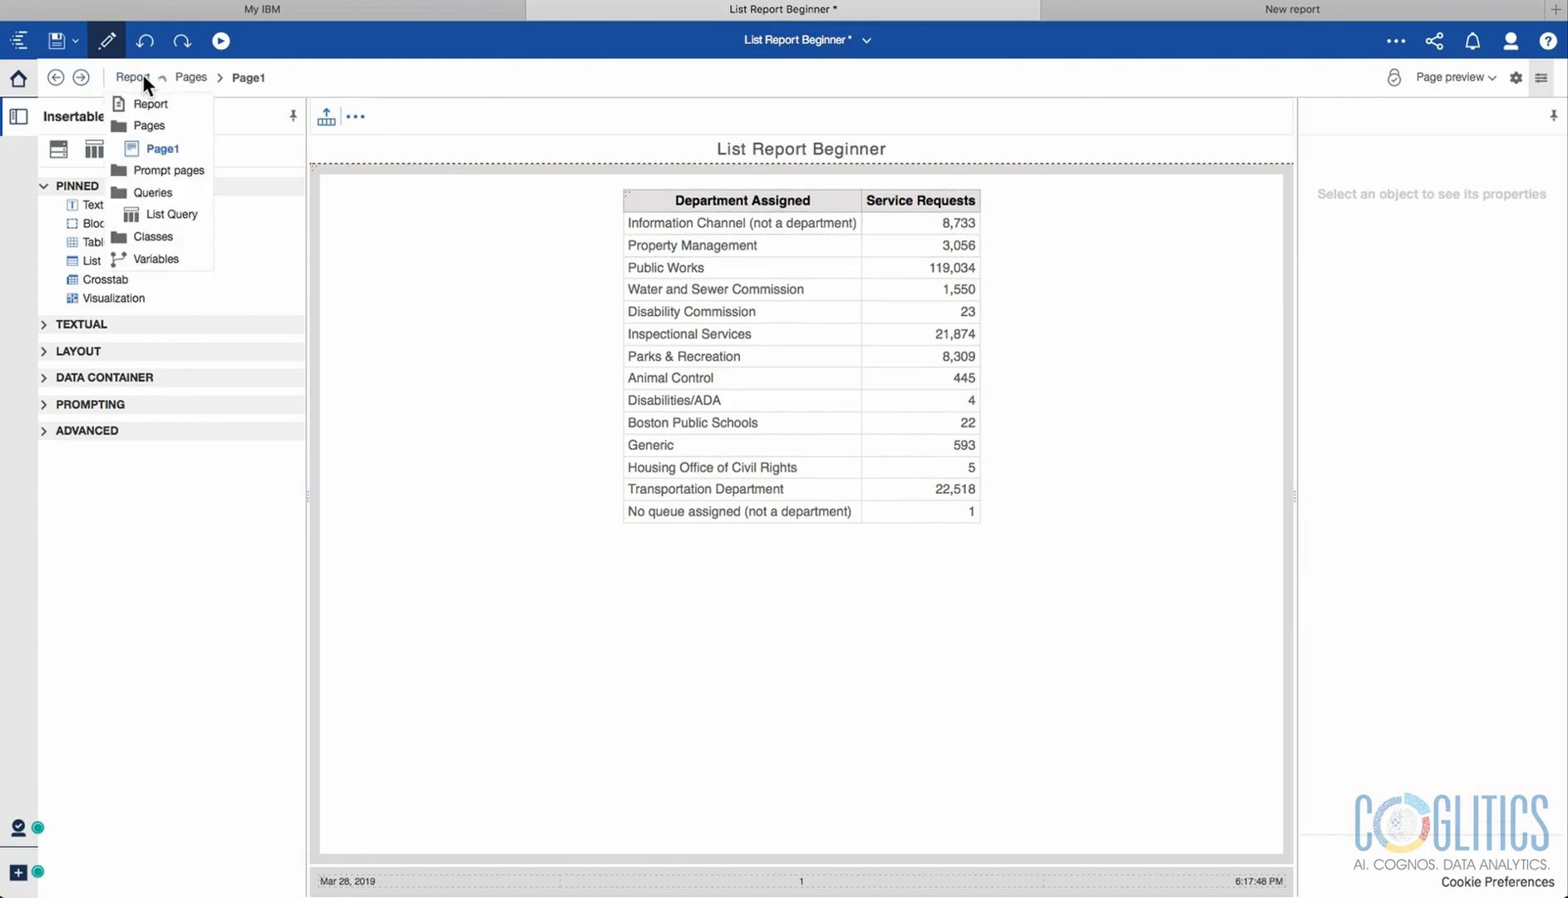
{"action": "left_click", "coordinate": [170, 216]}
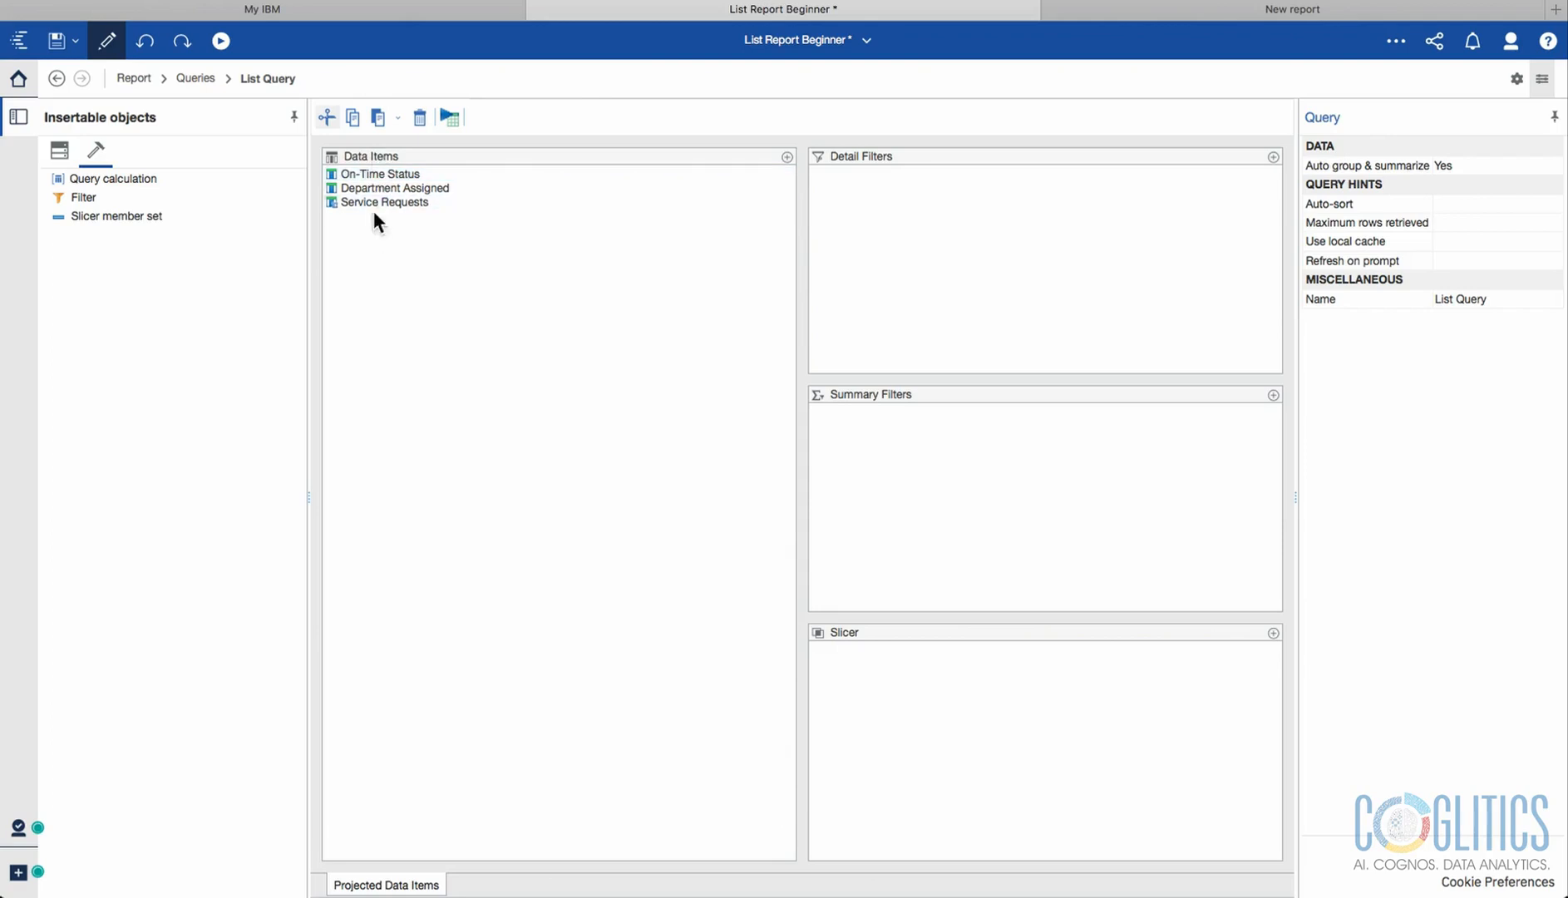
Return to Page1 and undo the cutting of the On-Time Status column.
{"action": "left_click", "coordinate": [59, 79]}
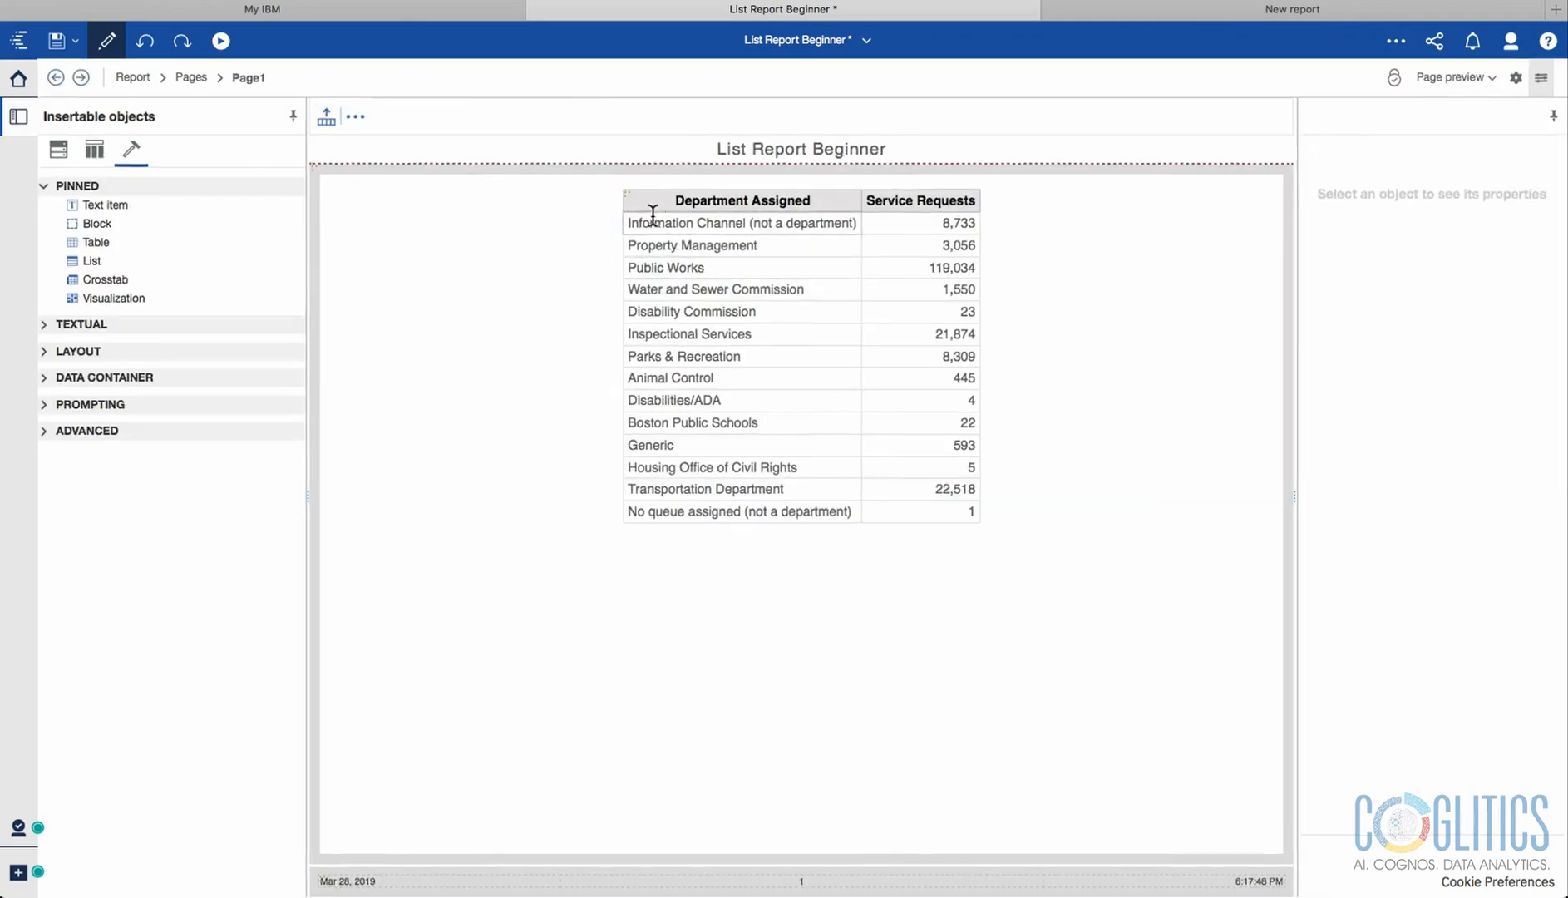
{"action": "left_click", "coordinate": [145, 41]}
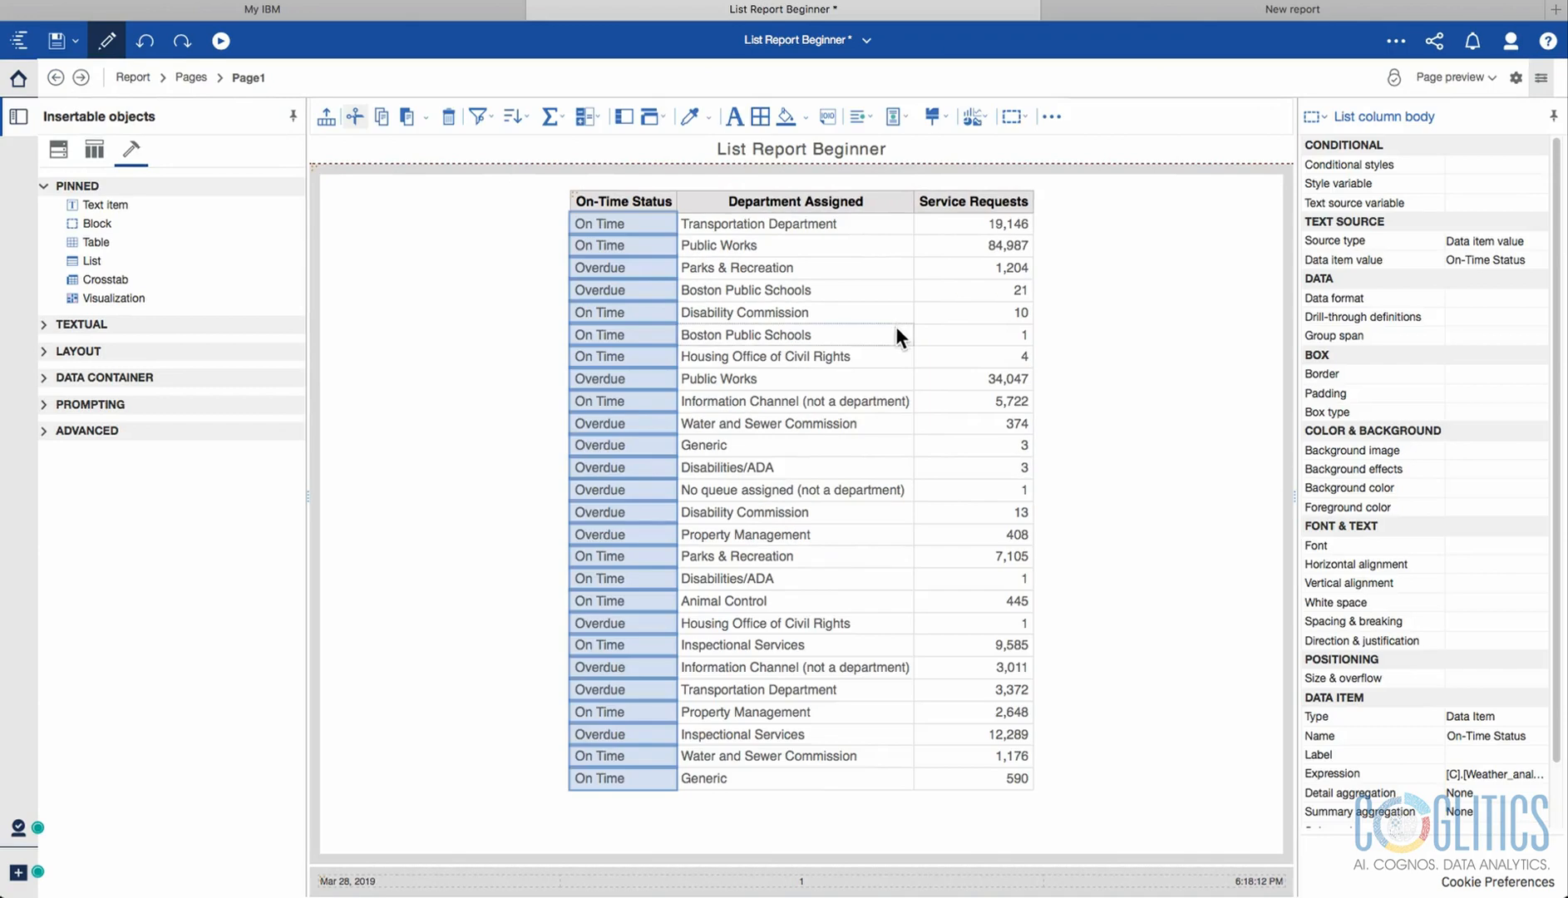
Look through the filter options offered for an On Time value in the On-Time Status column.
{"action": "left_click", "coordinate": [817, 223]}
{"action": "left_click", "coordinate": [573, 193]}
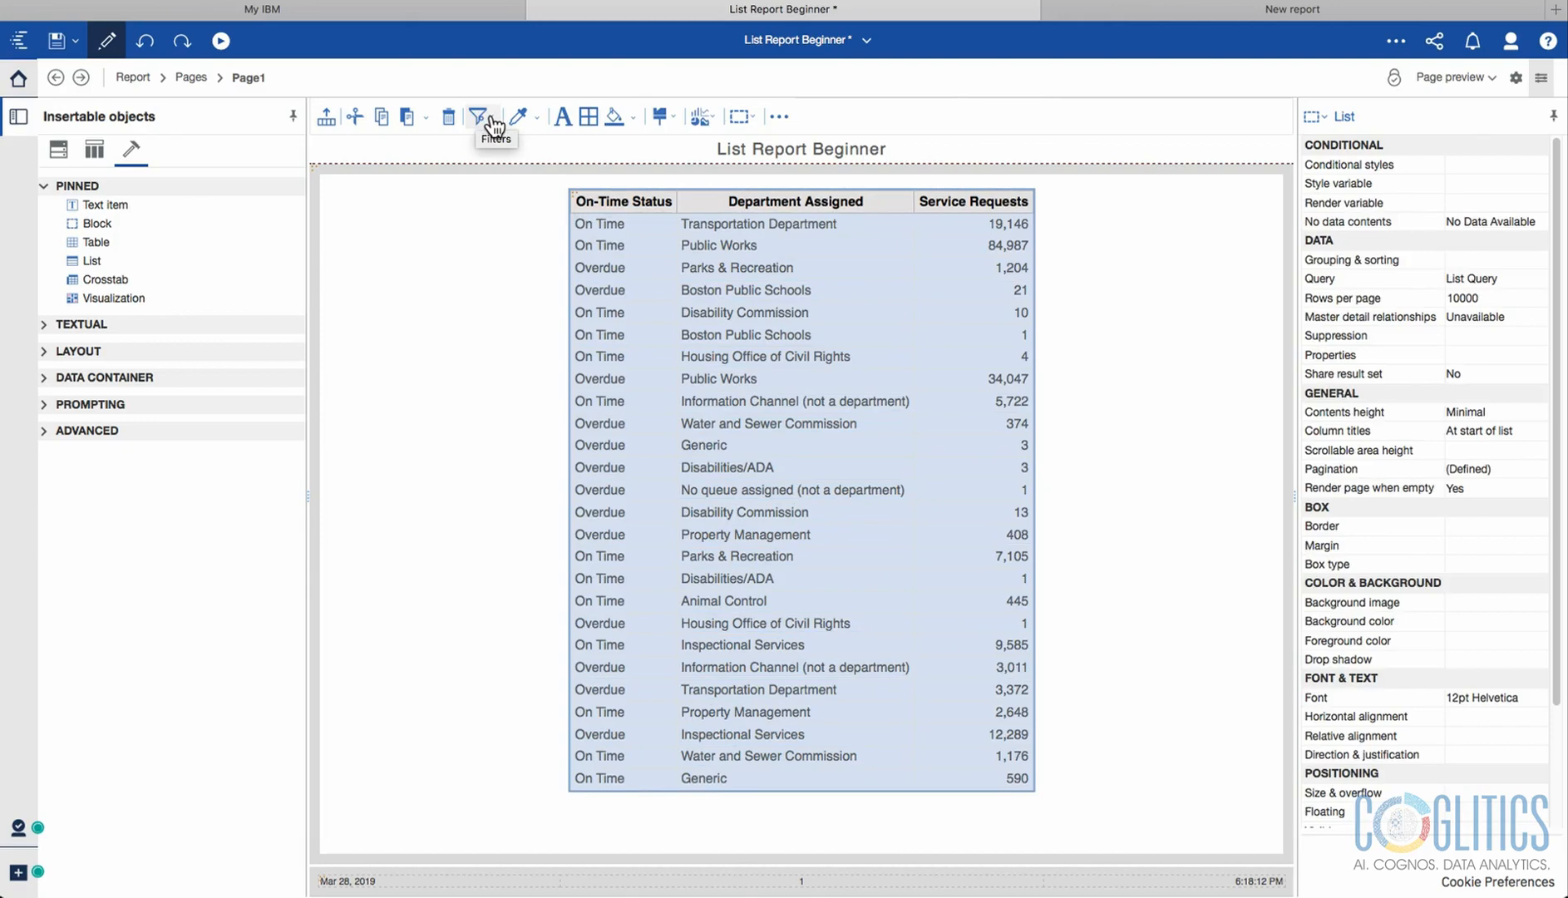
{"action": "left_click", "coordinate": [615, 246]}
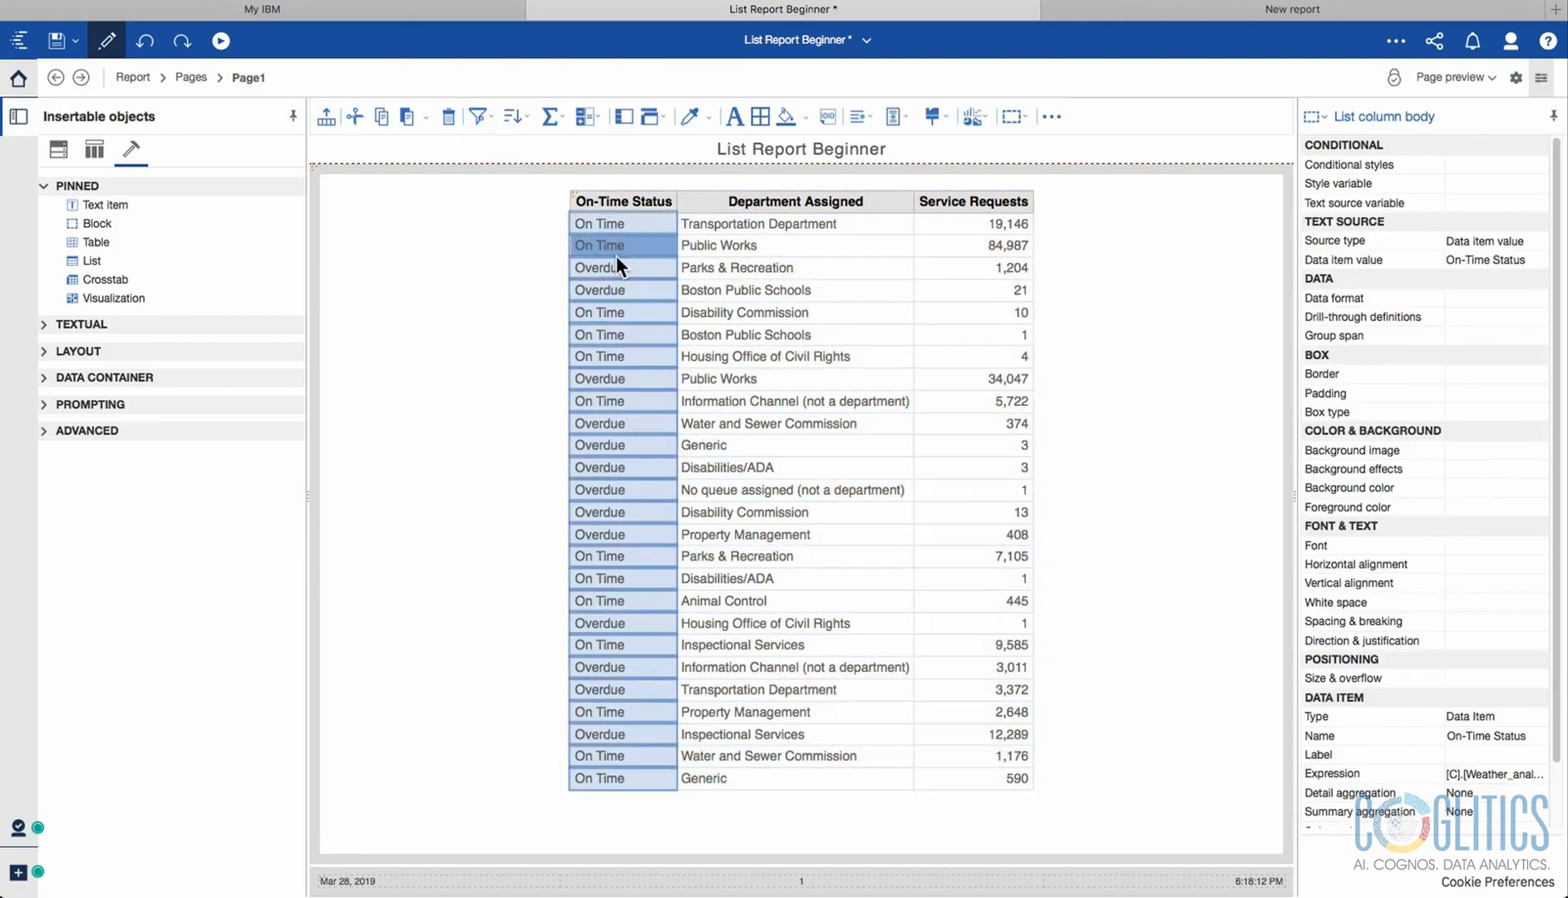
{"action": "left_click", "coordinate": [491, 118]}
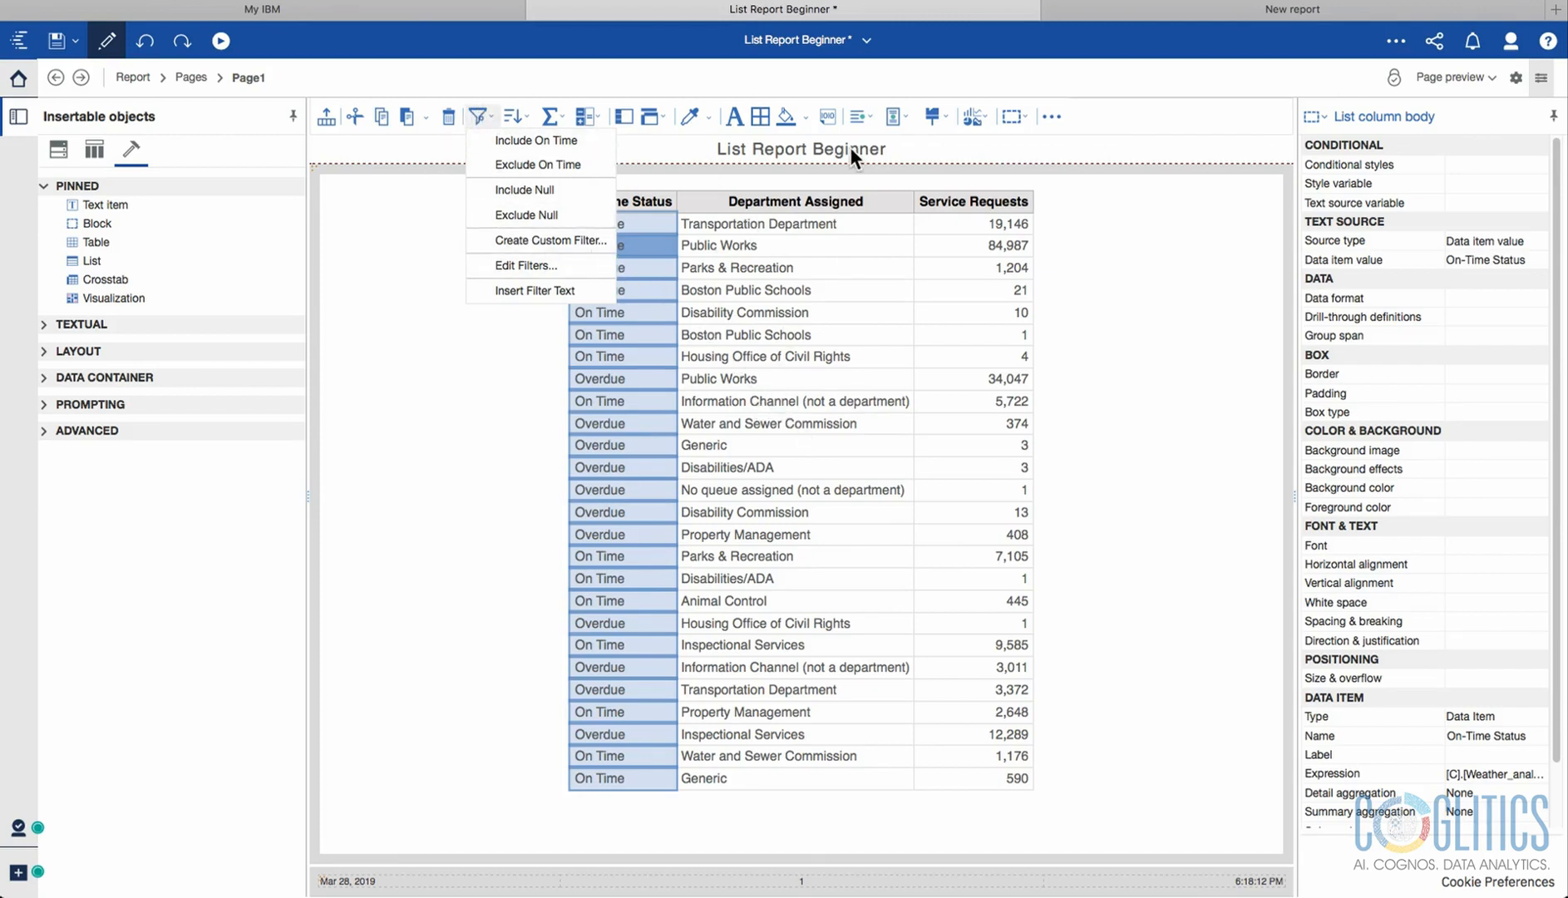
{"action": "left_click", "coordinate": [796, 368]}
{"action": "left_click", "coordinate": [605, 268]}
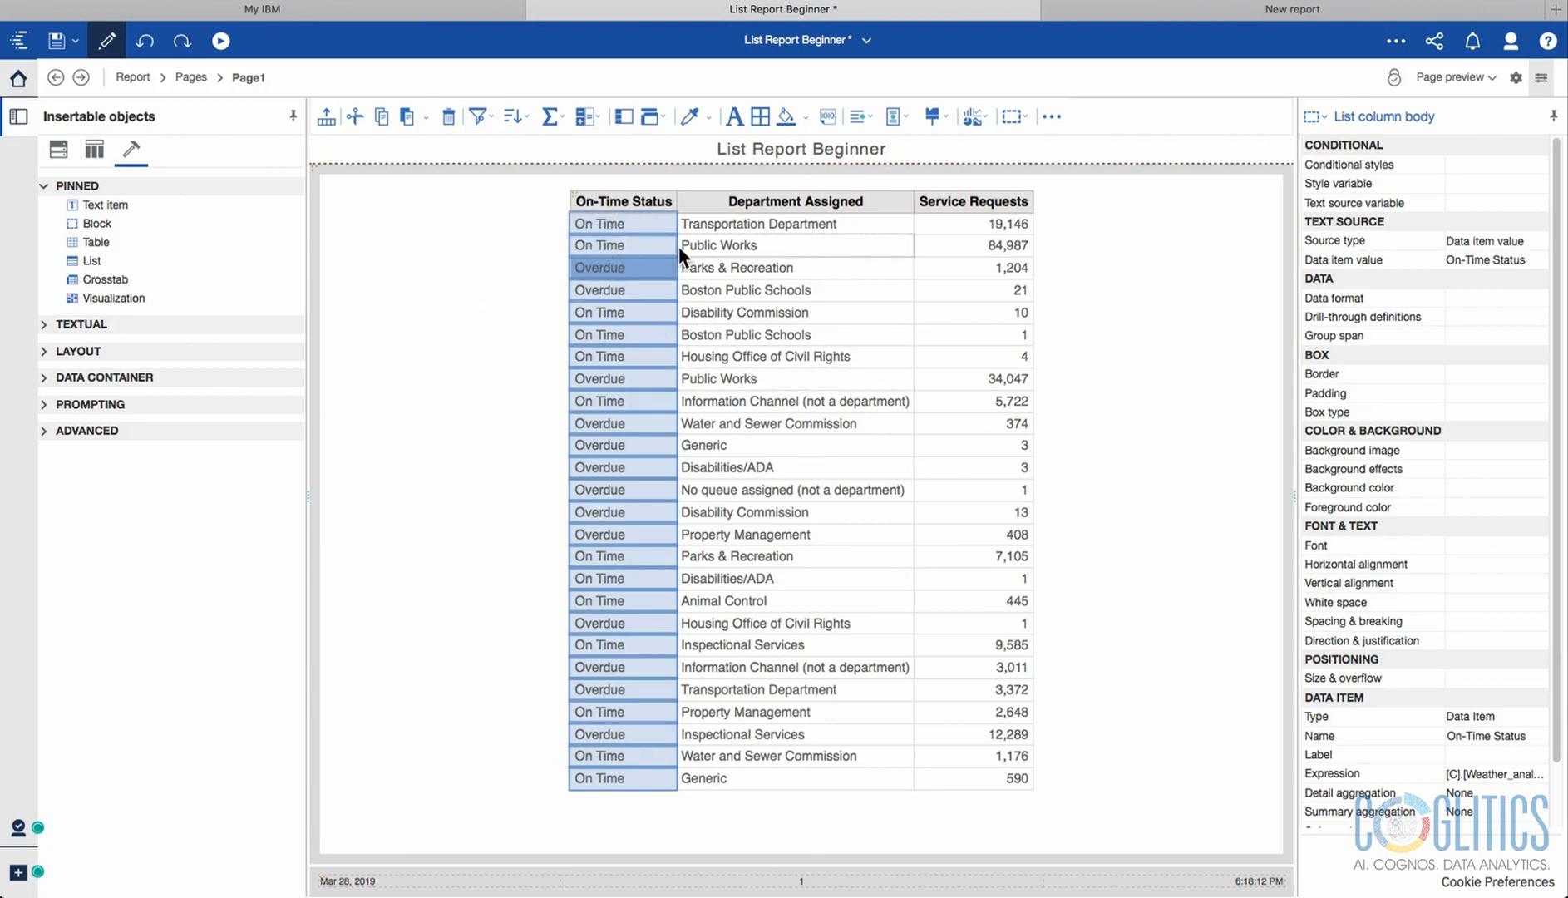
Filter the Department Assigned column to exclude Transportation Department, and undo the filter.
{"action": "left_click", "coordinate": [755, 222]}
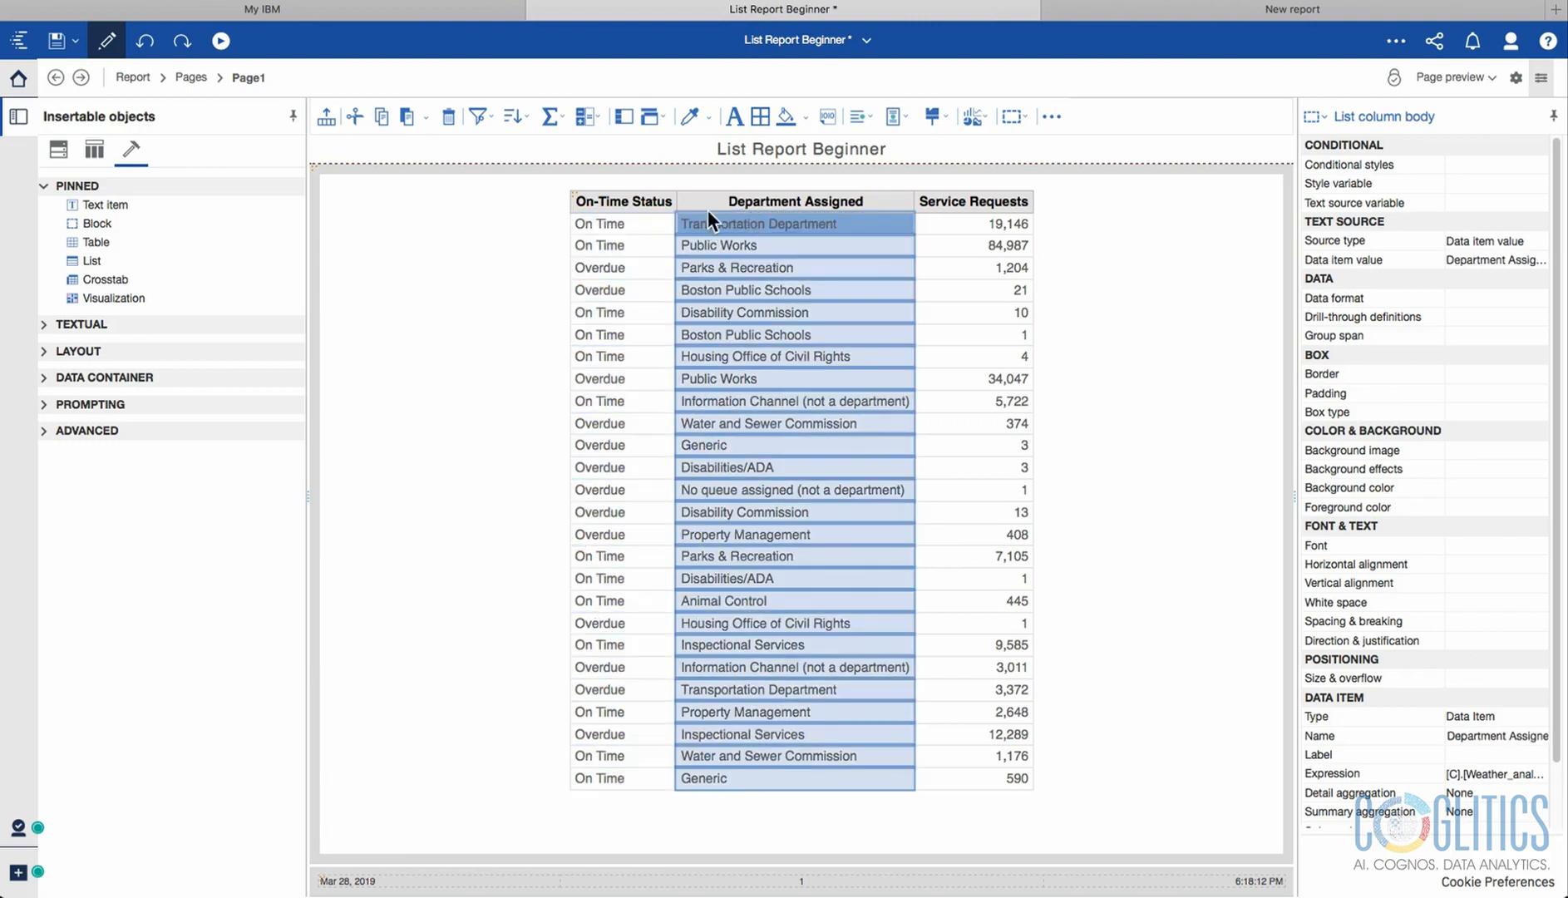
{"action": "left_click", "coordinate": [487, 117]}
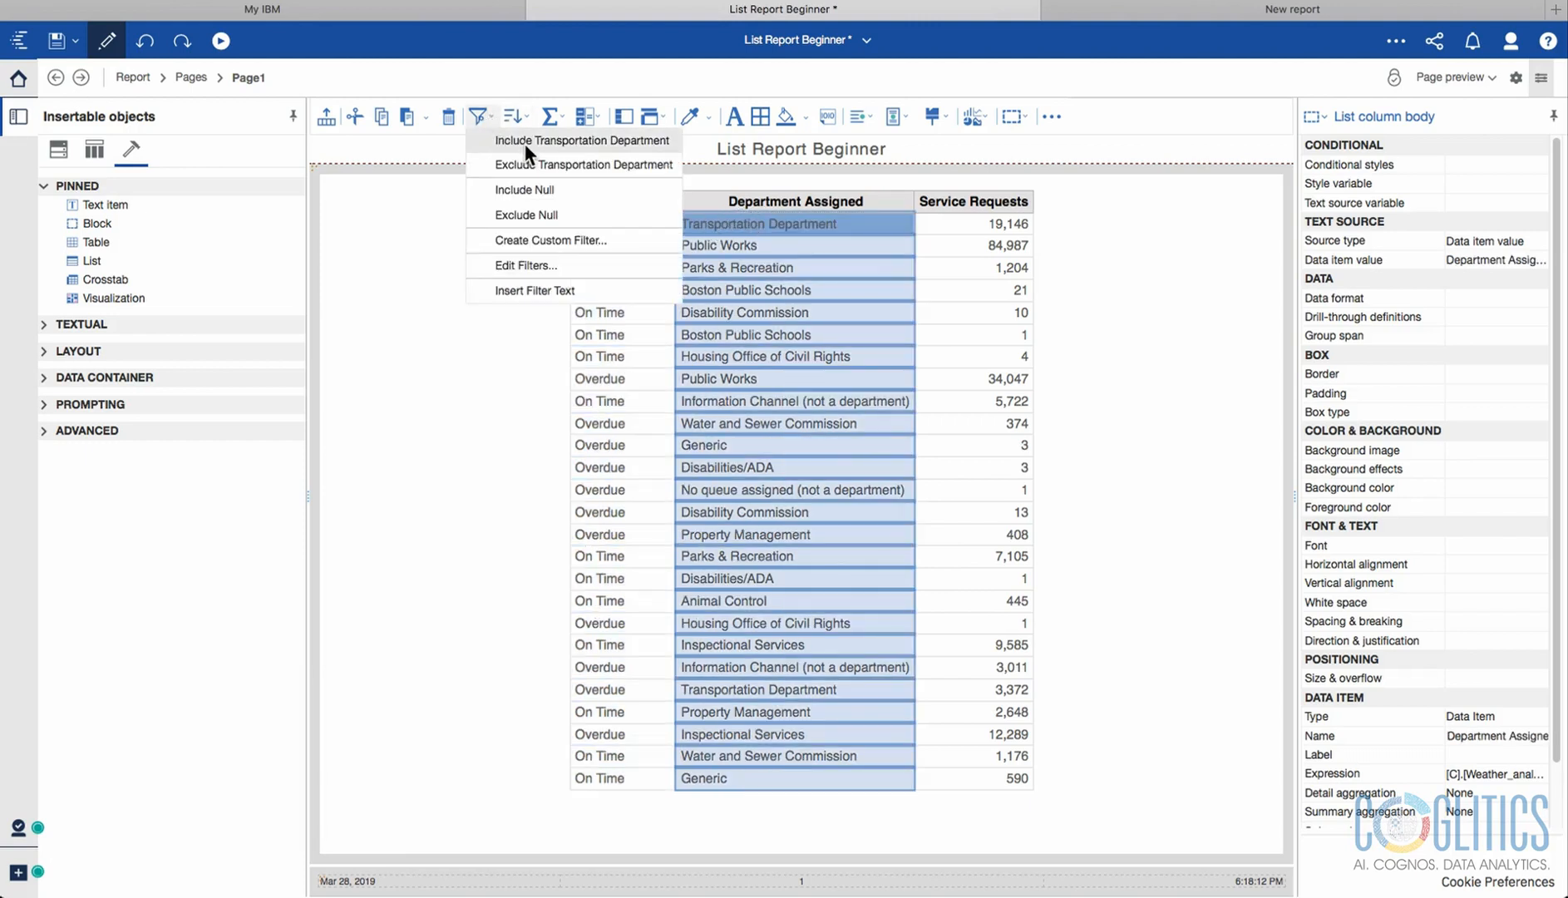
{"action": "left_click", "coordinate": [537, 164]}
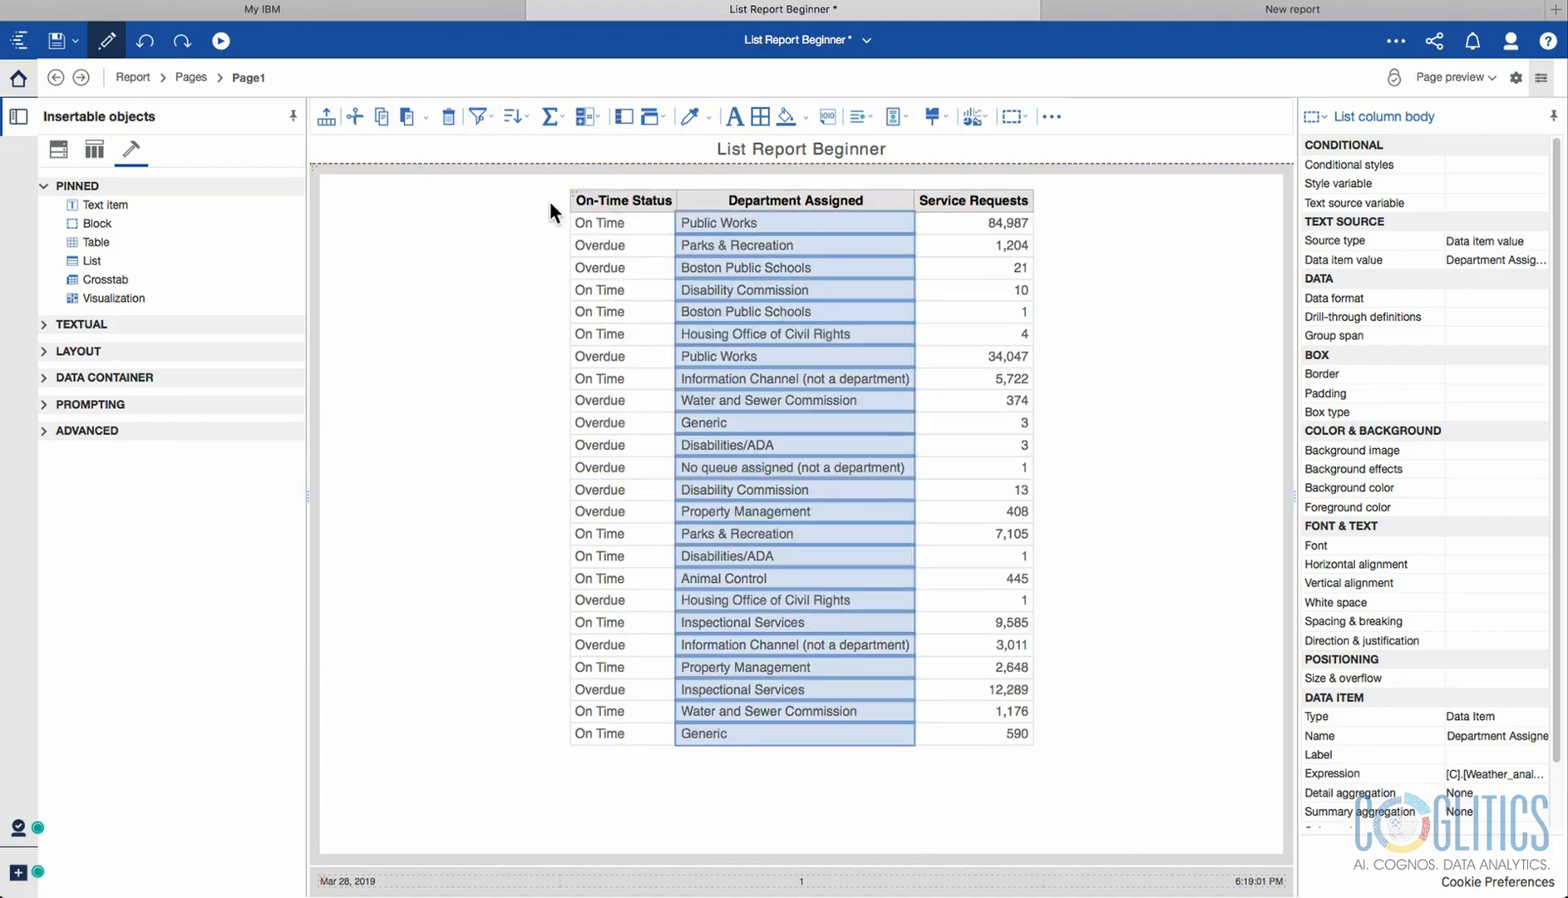
{"action": "left_click", "coordinate": [147, 41]}
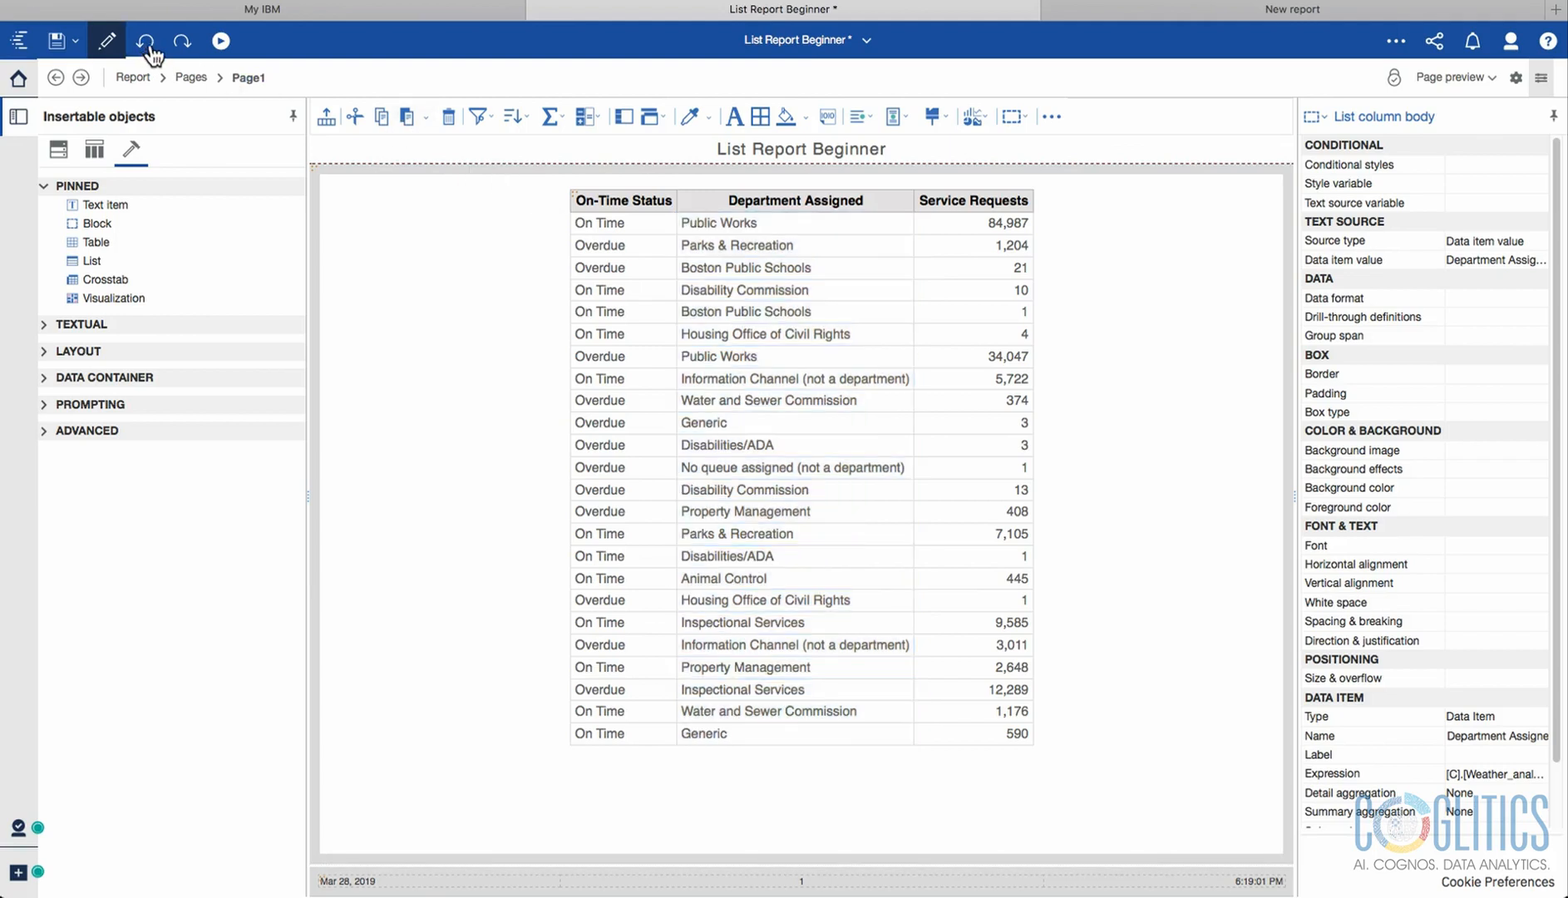
Filter the Department Assigned column to include only Transportation Department, Public Works and Parks & Recreation, and undo the filter.
{"action": "left_click", "coordinate": [700, 210]}
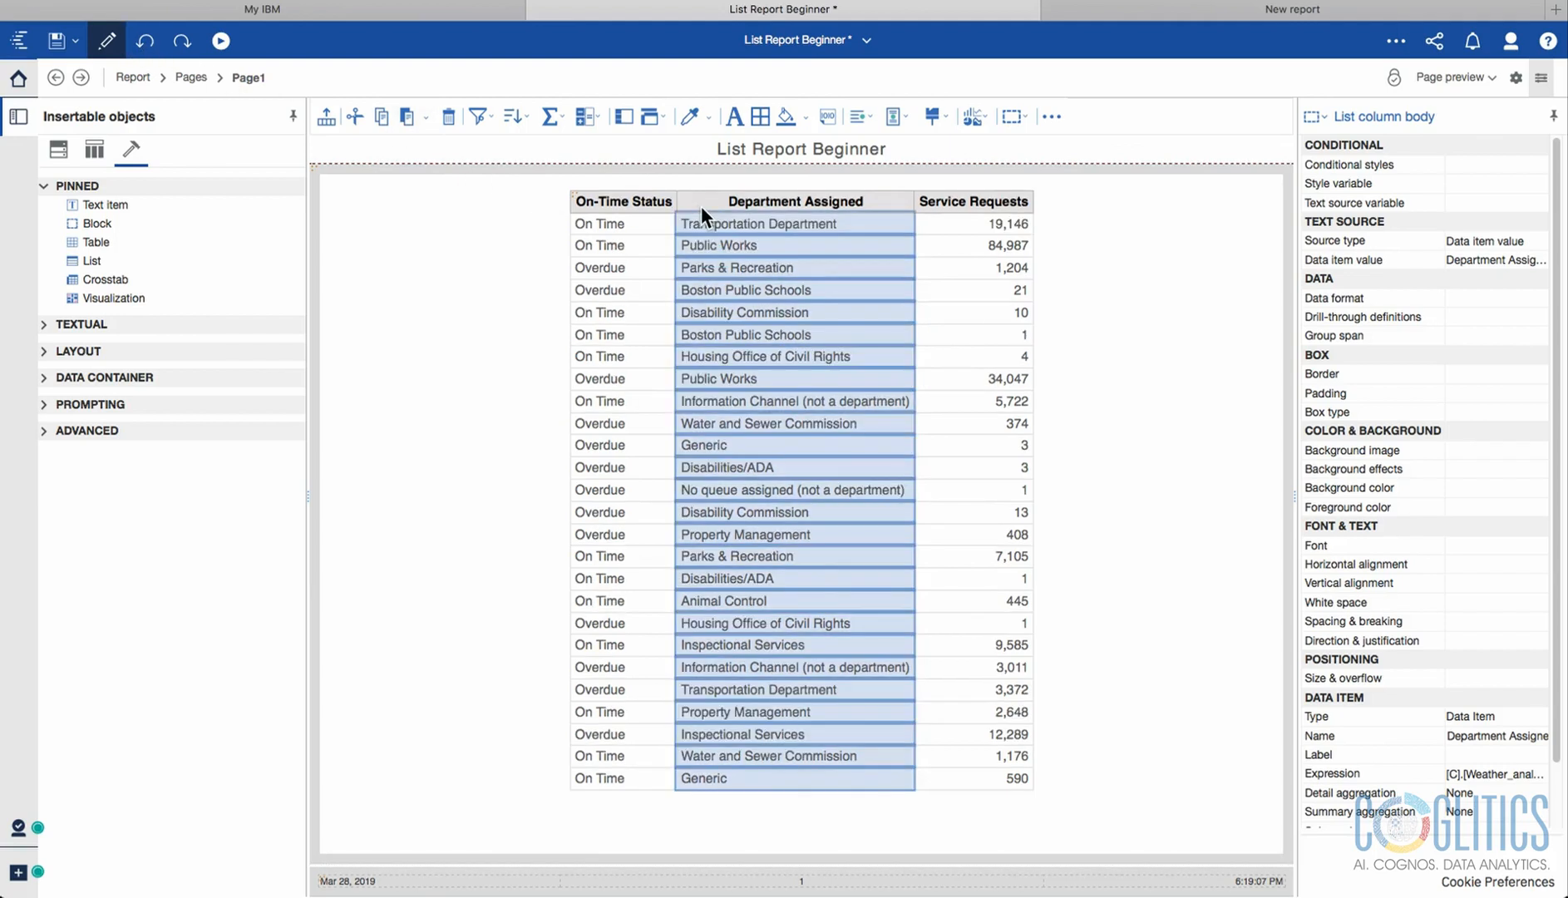
{"action": "left_click", "coordinate": [737, 244], "text": "super"}
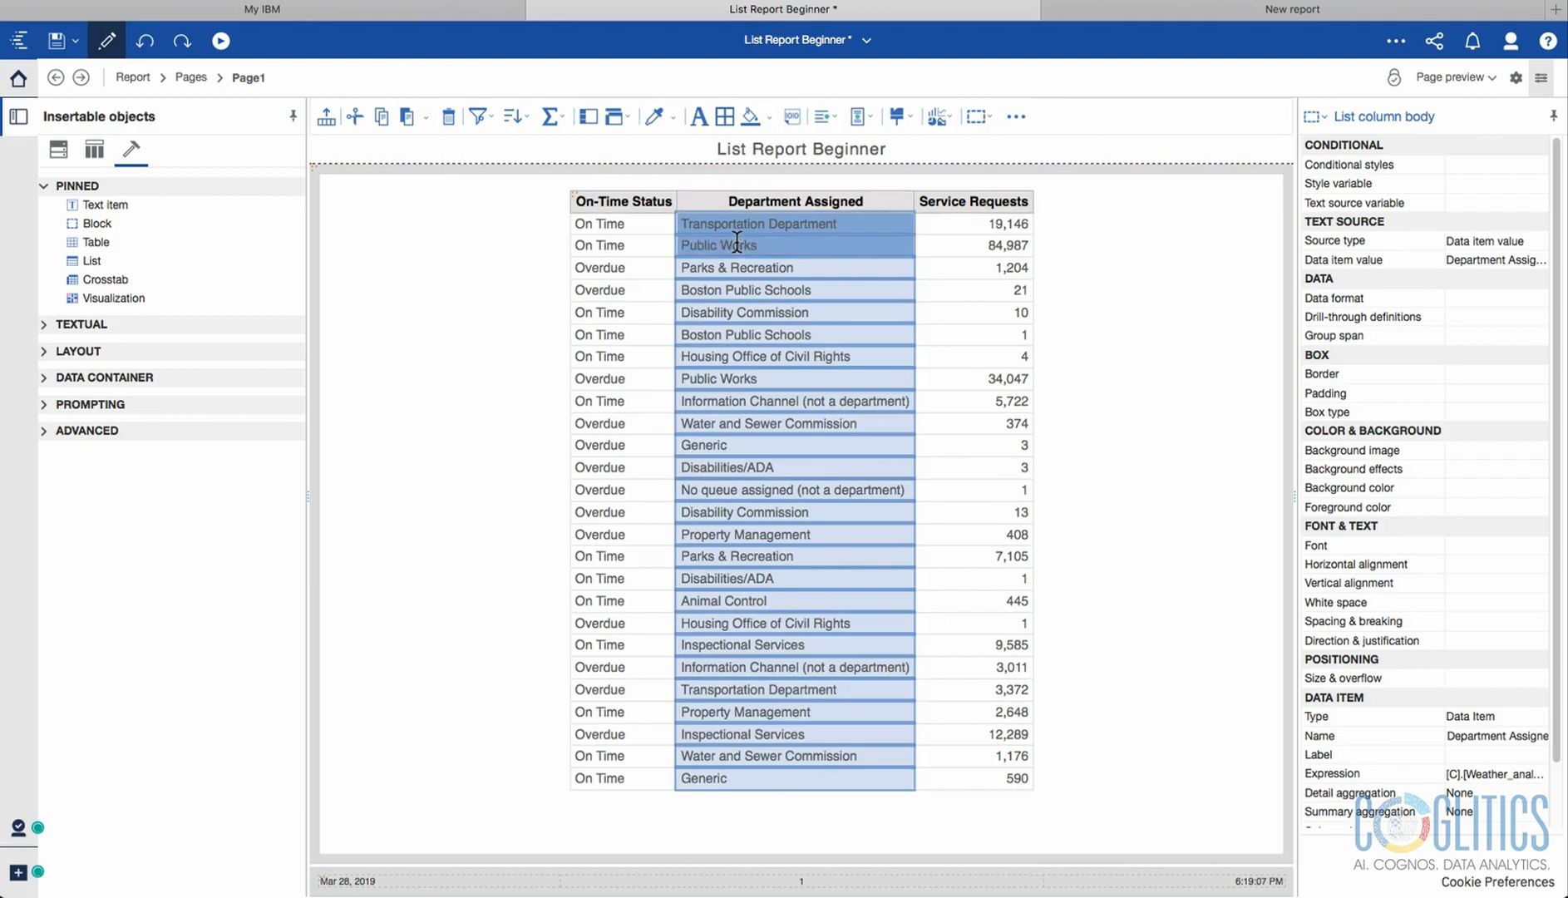
{"action": "left_click", "coordinate": [734, 259], "text": "super"}
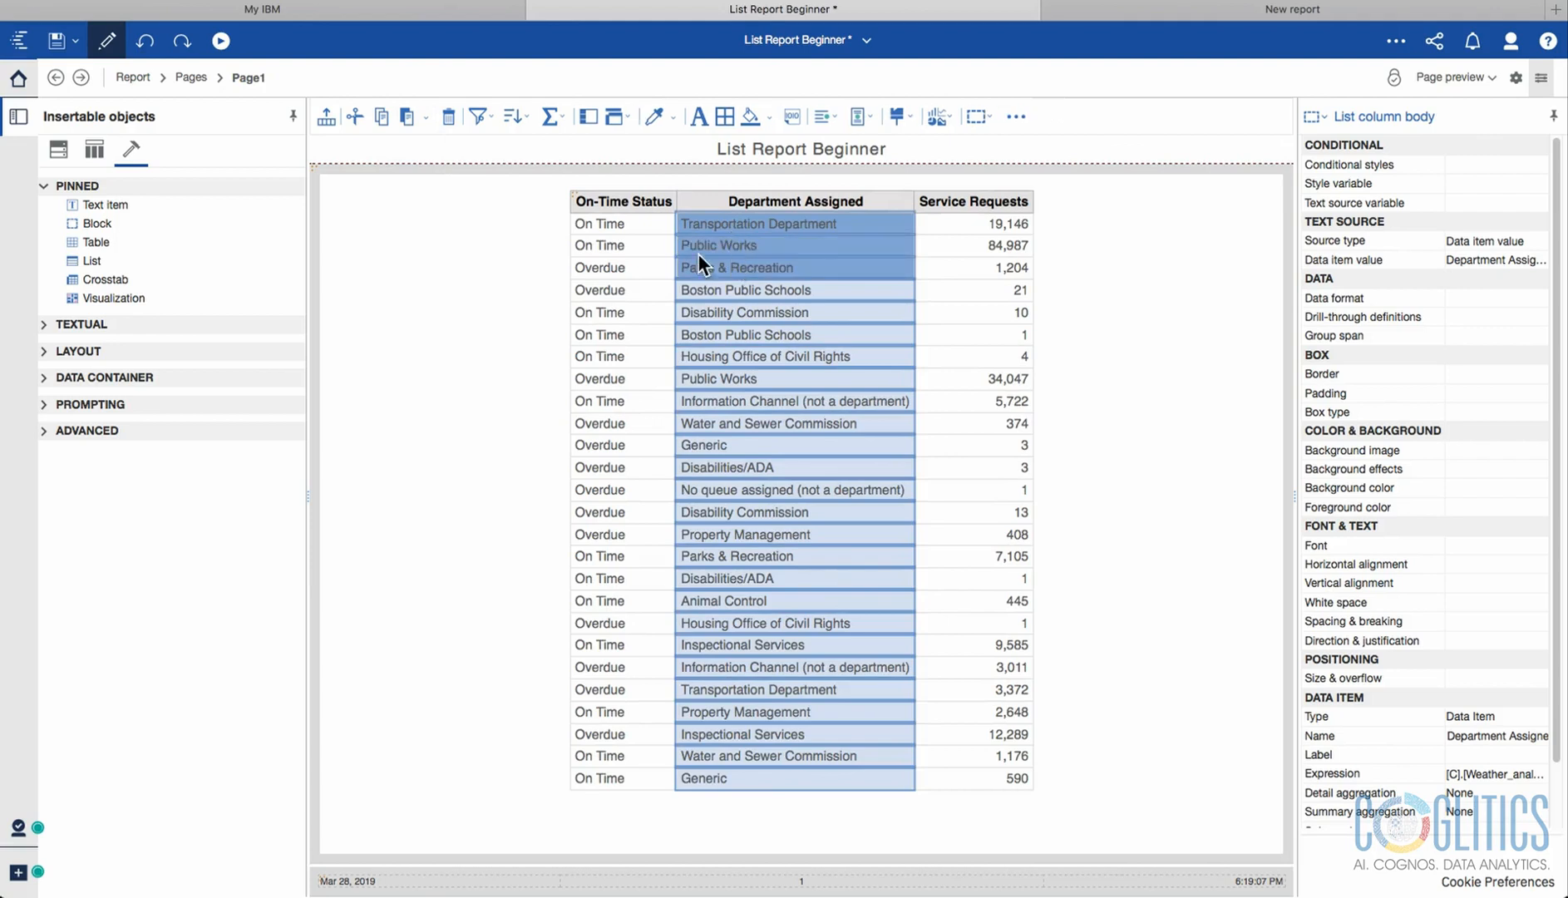
{"action": "left_click", "coordinate": [493, 116]}
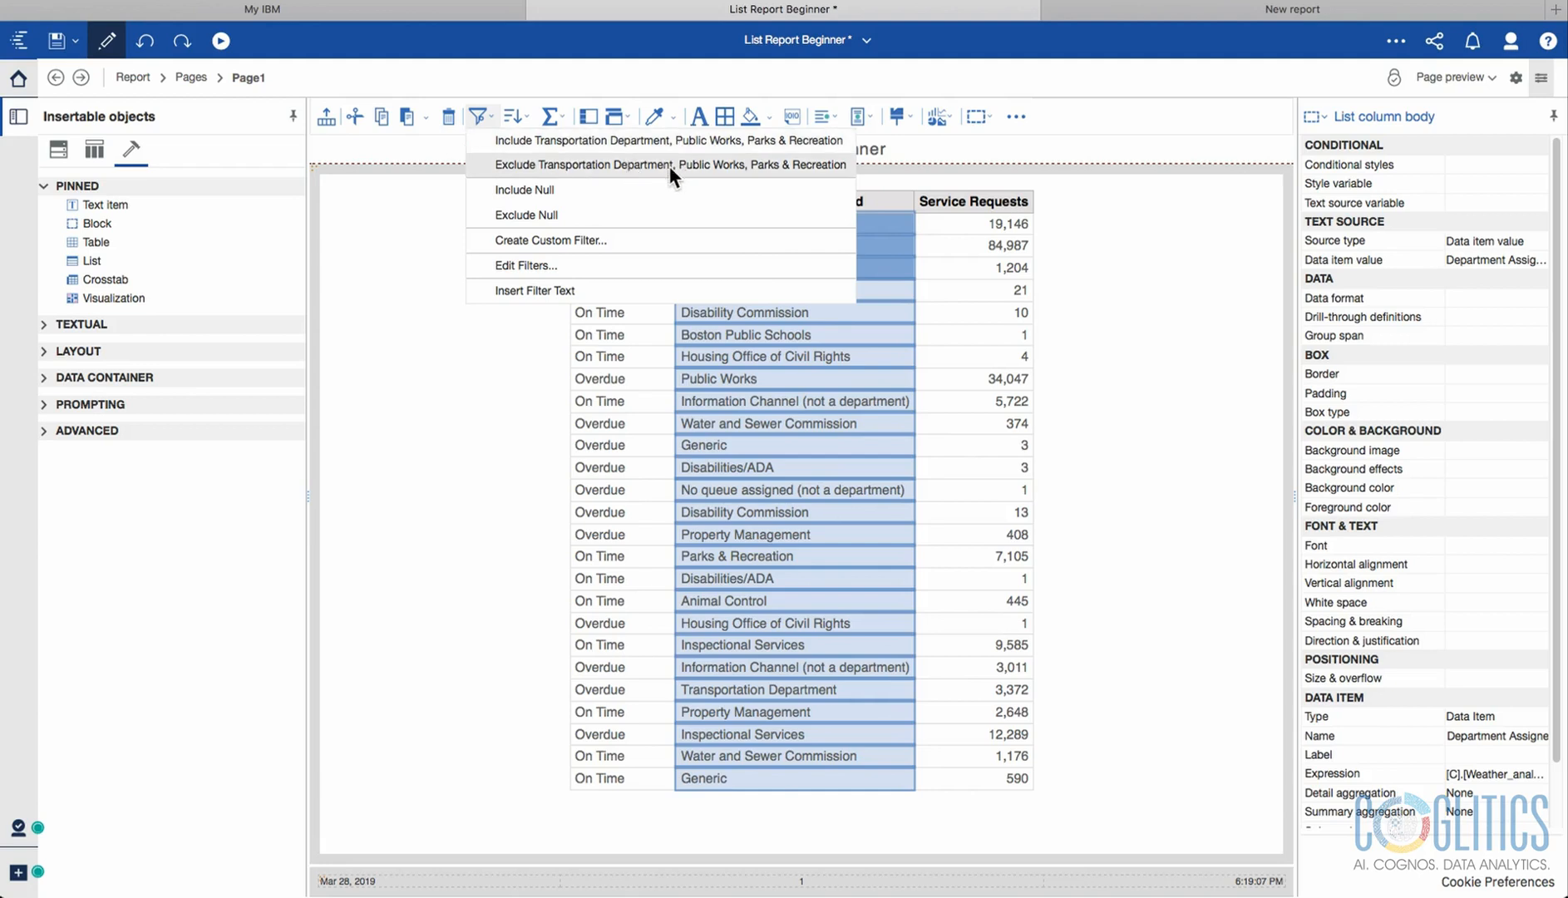
{"action": "left_click", "coordinate": [574, 140]}
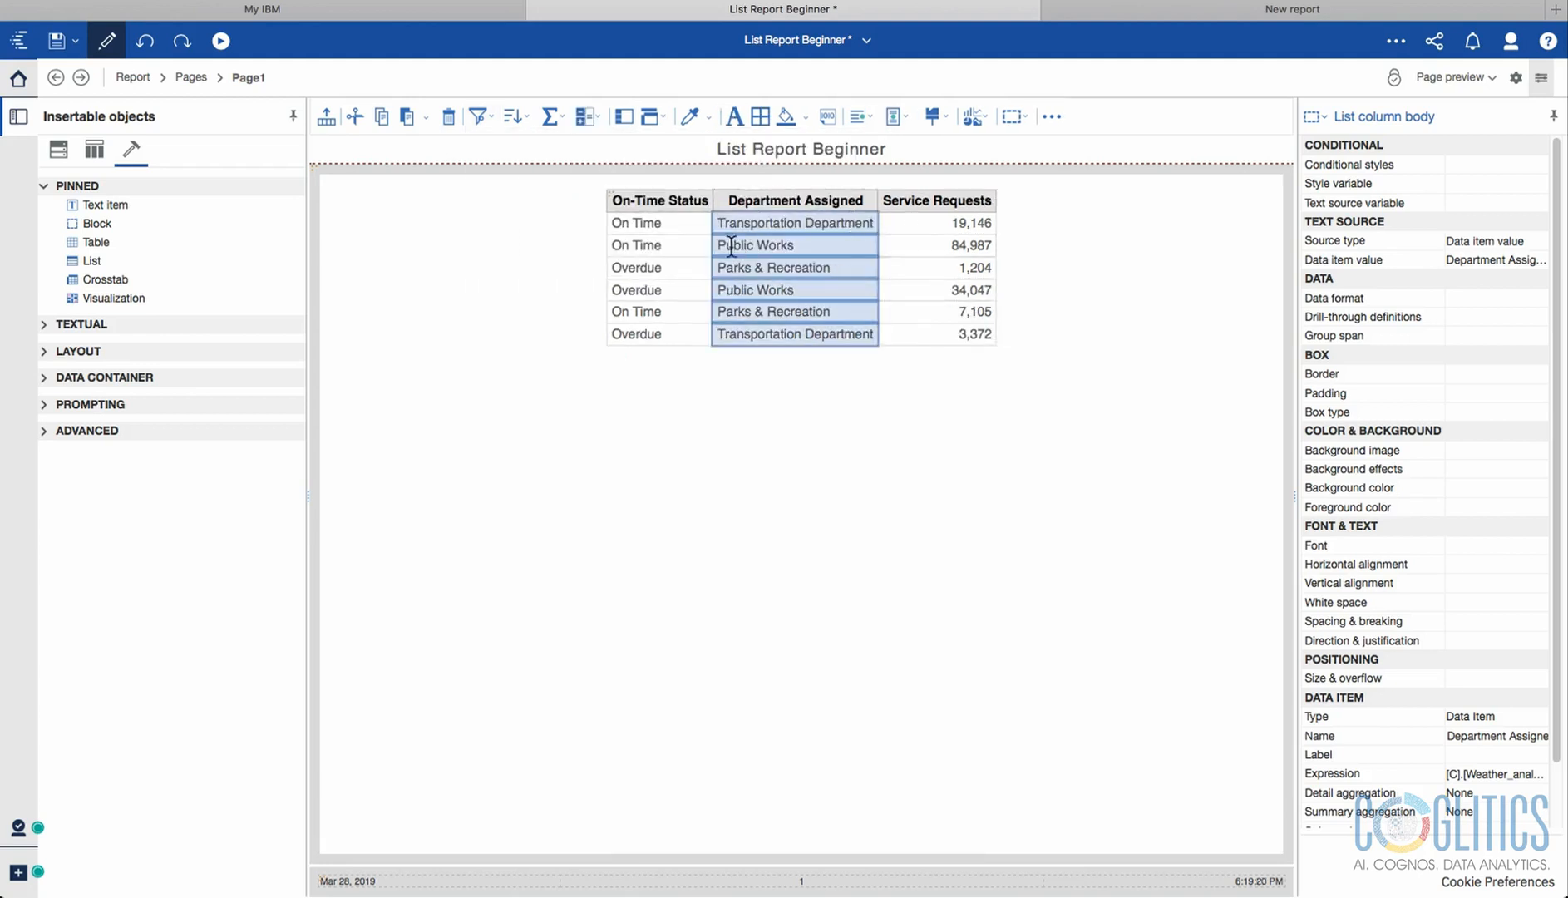
{"action": "left_click", "coordinate": [145, 41]}
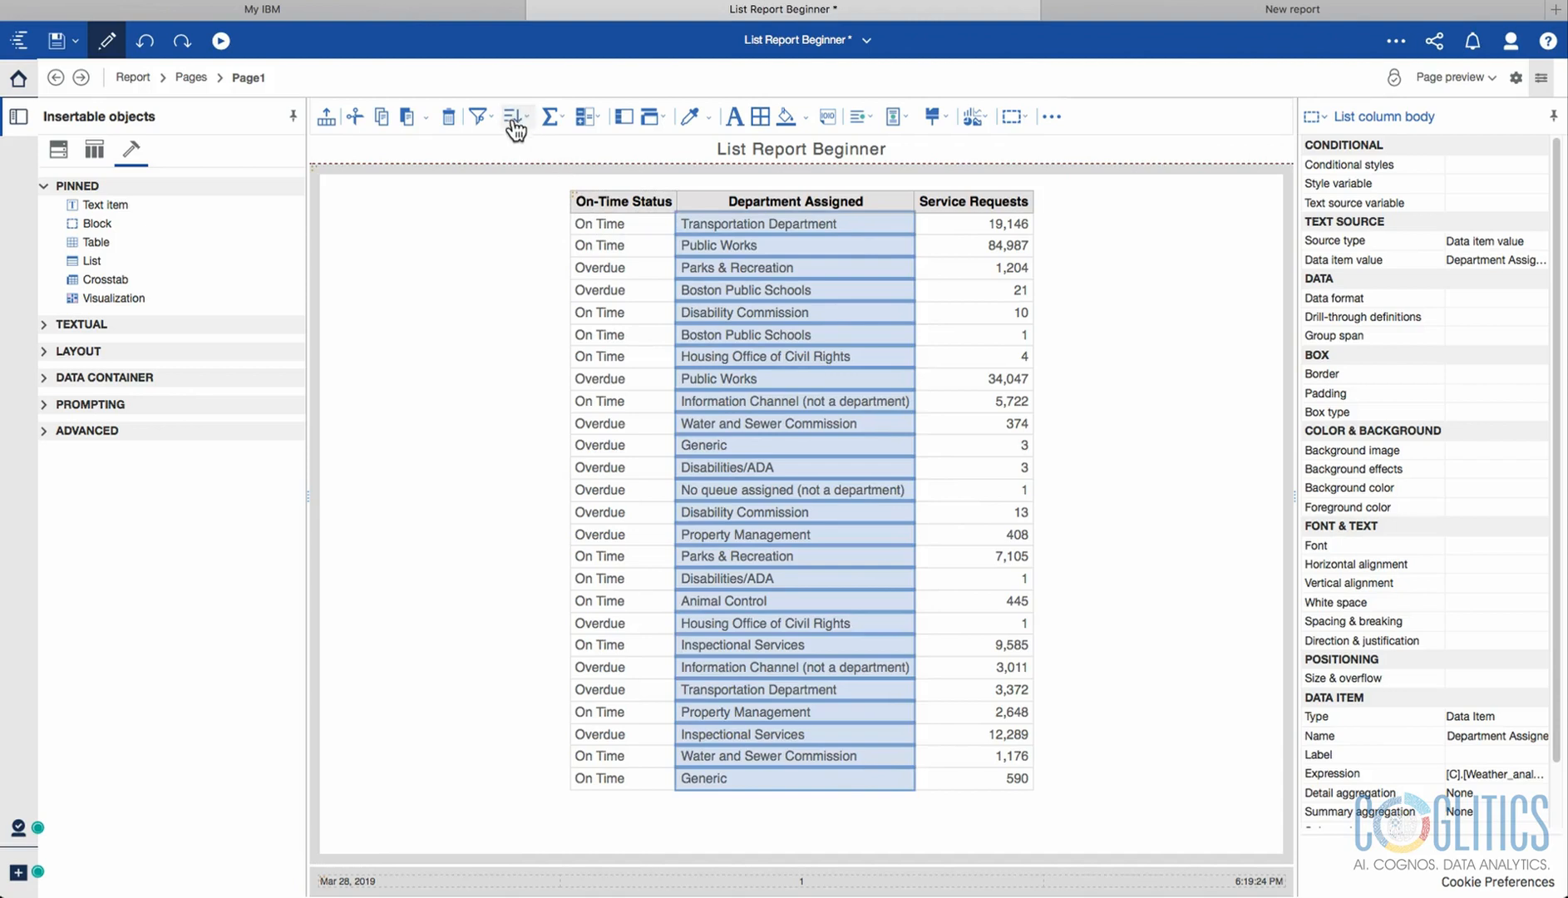
Examine the detail filter editor for List Query and its options for creating a filter, without adding one.
{"action": "left_click", "coordinate": [480, 116]}
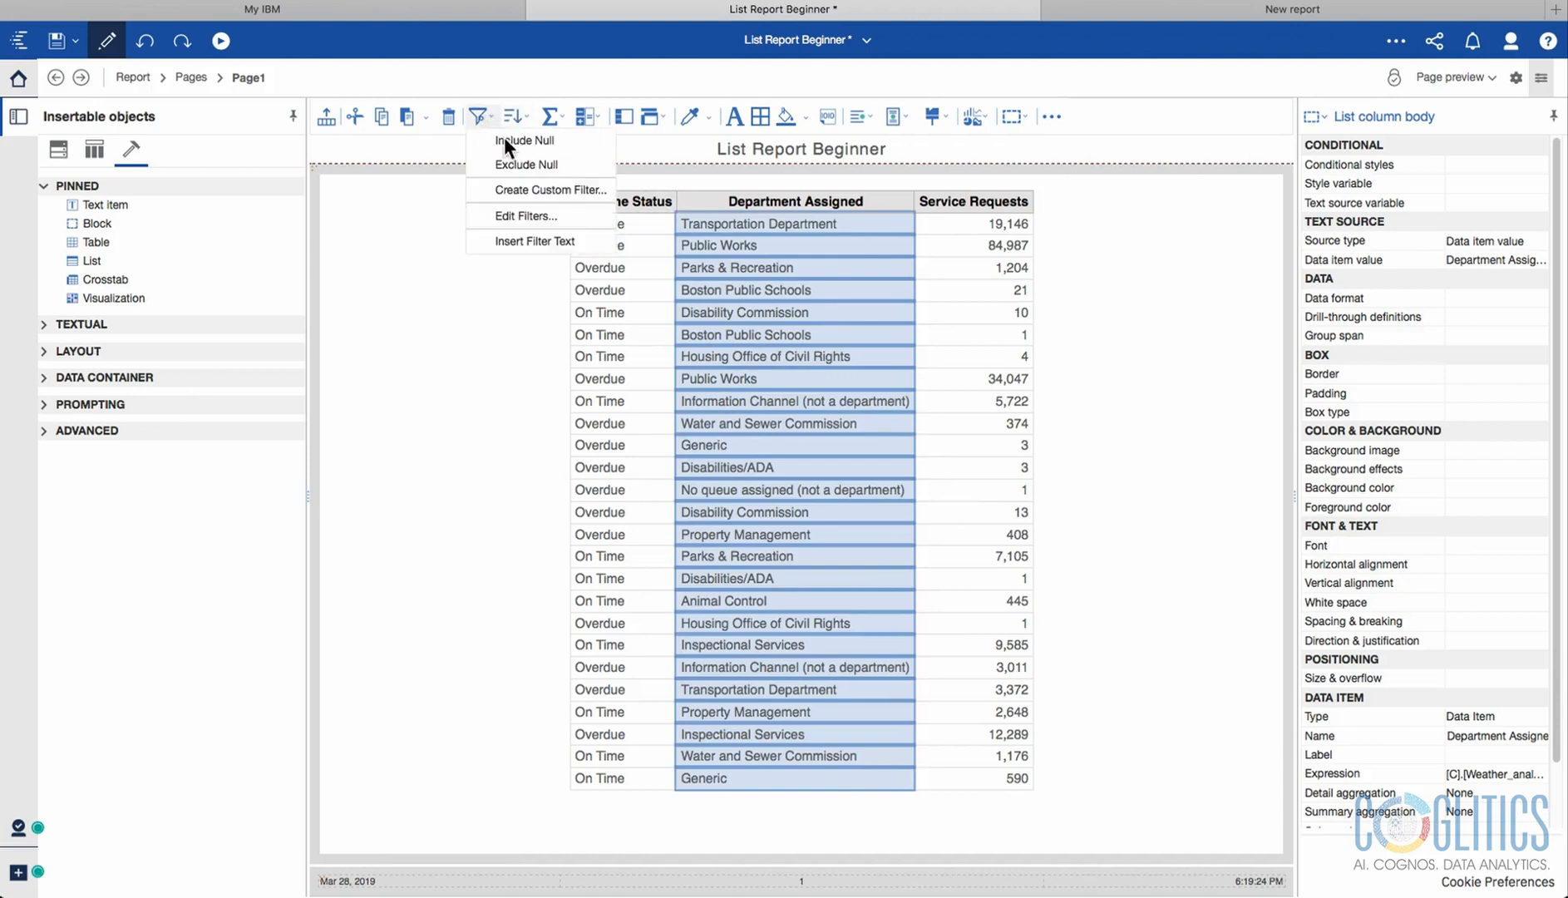
{"action": "left_click", "coordinate": [539, 215]}
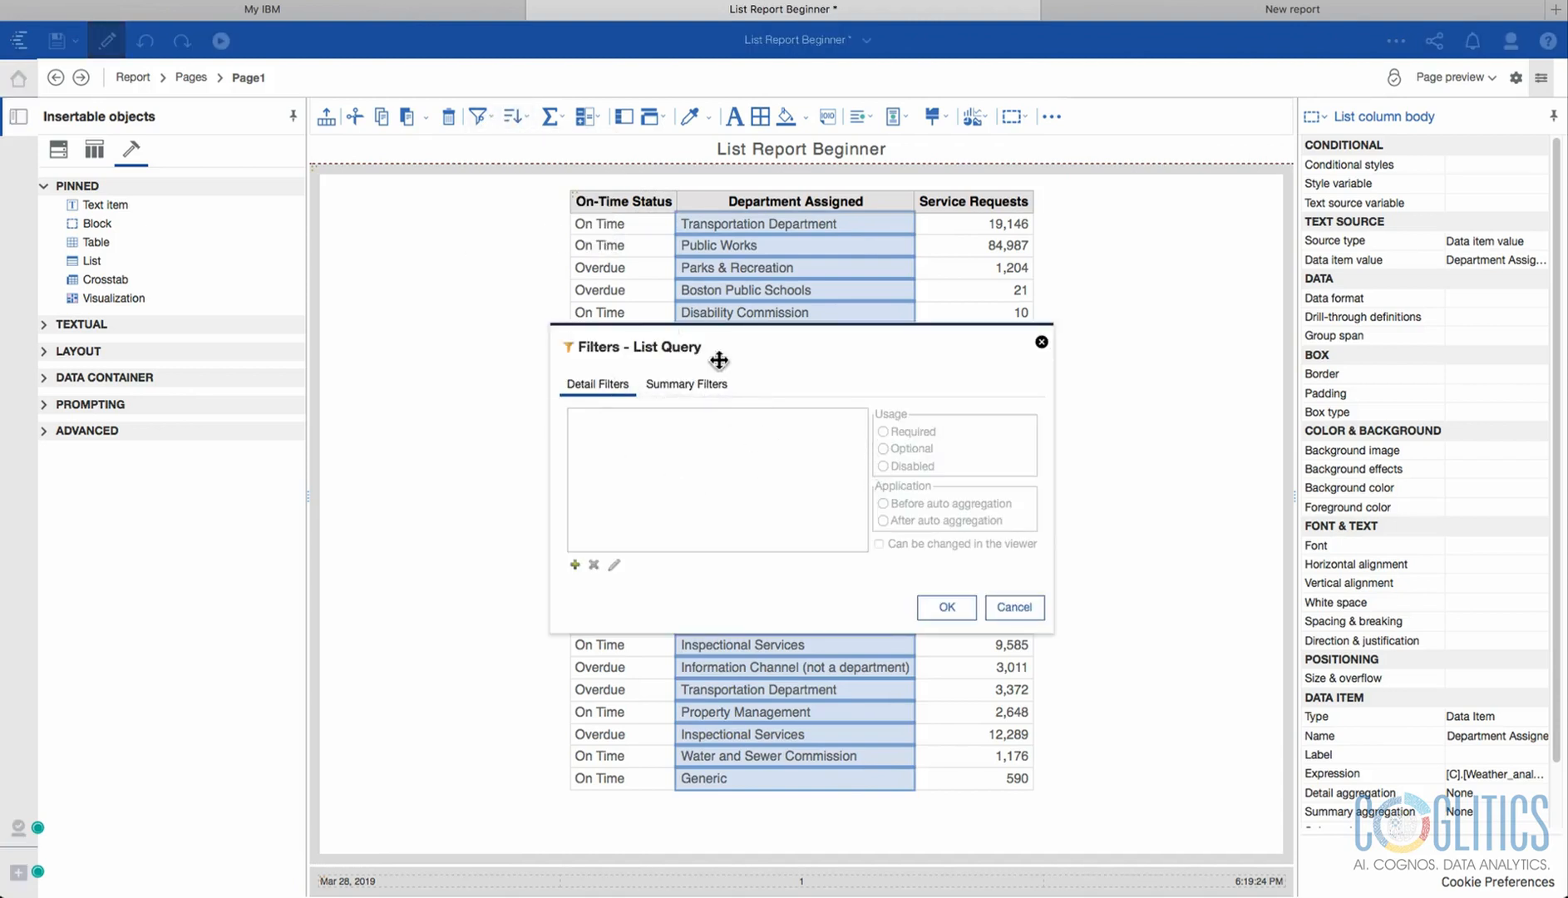
{"action": "left_click_drag", "start_coordinate": [670, 361], "coordinate": [657, 342]}
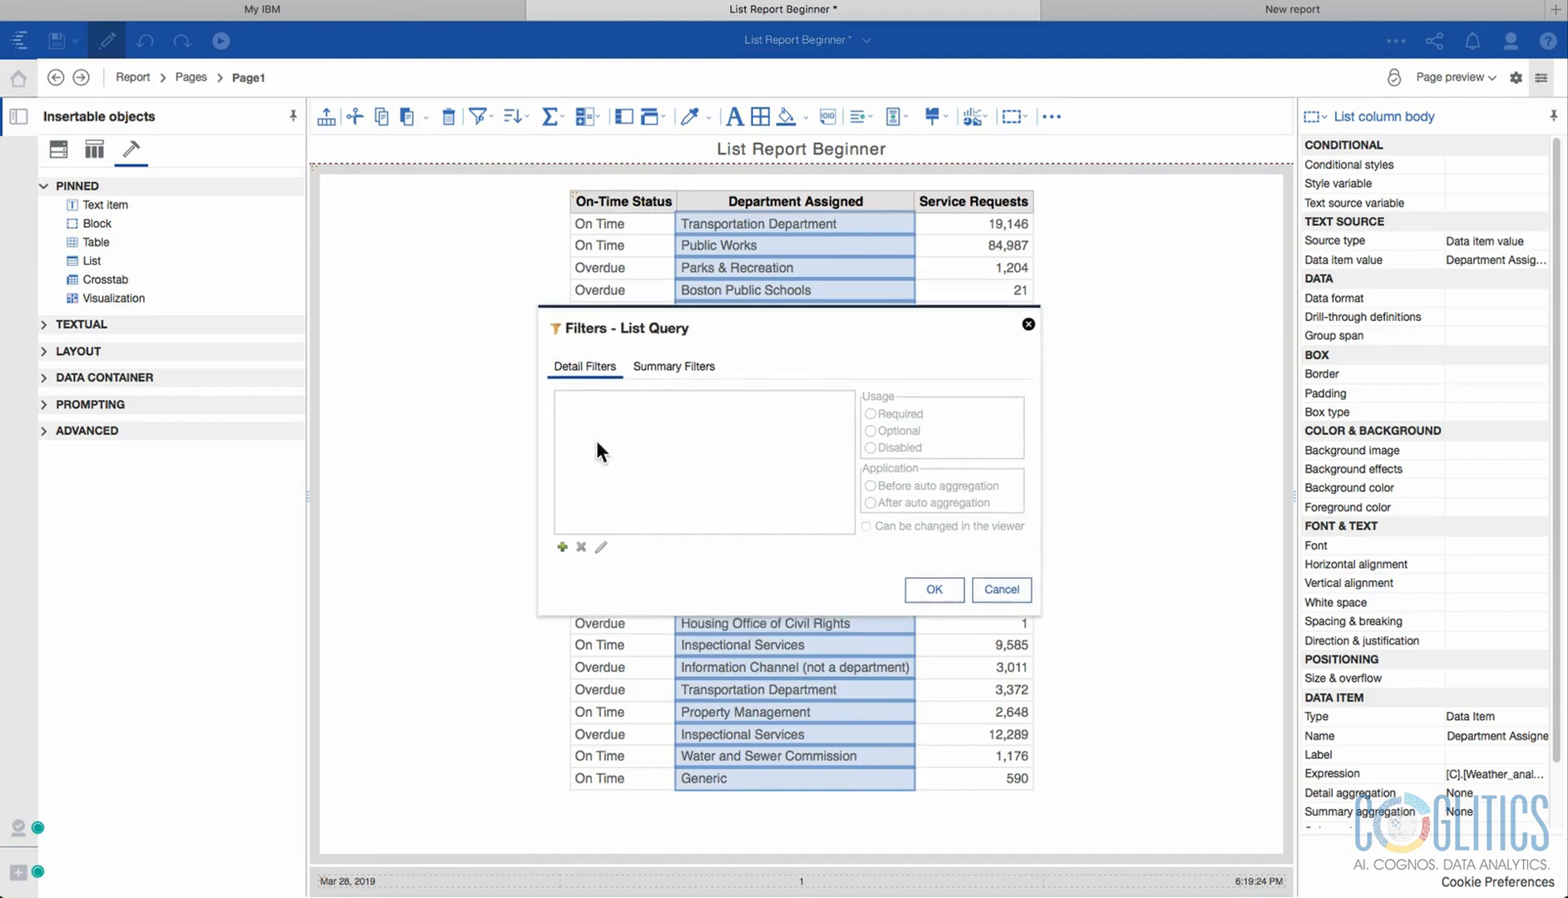
{"action": "left_click", "coordinate": [566, 545]}
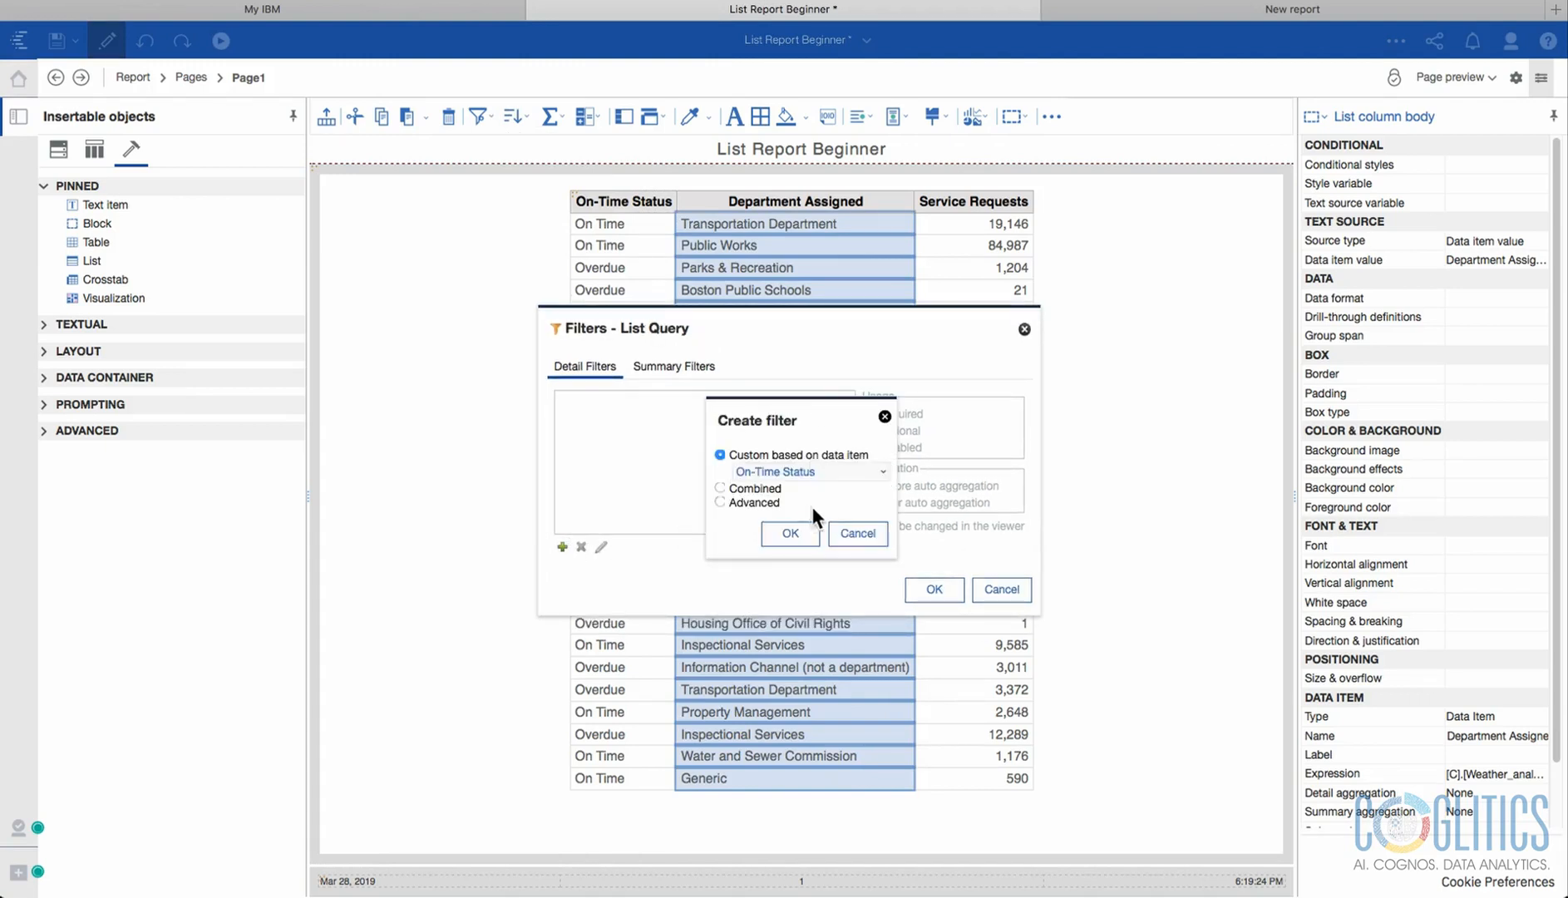
{"action": "left_click", "coordinate": [858, 533]}
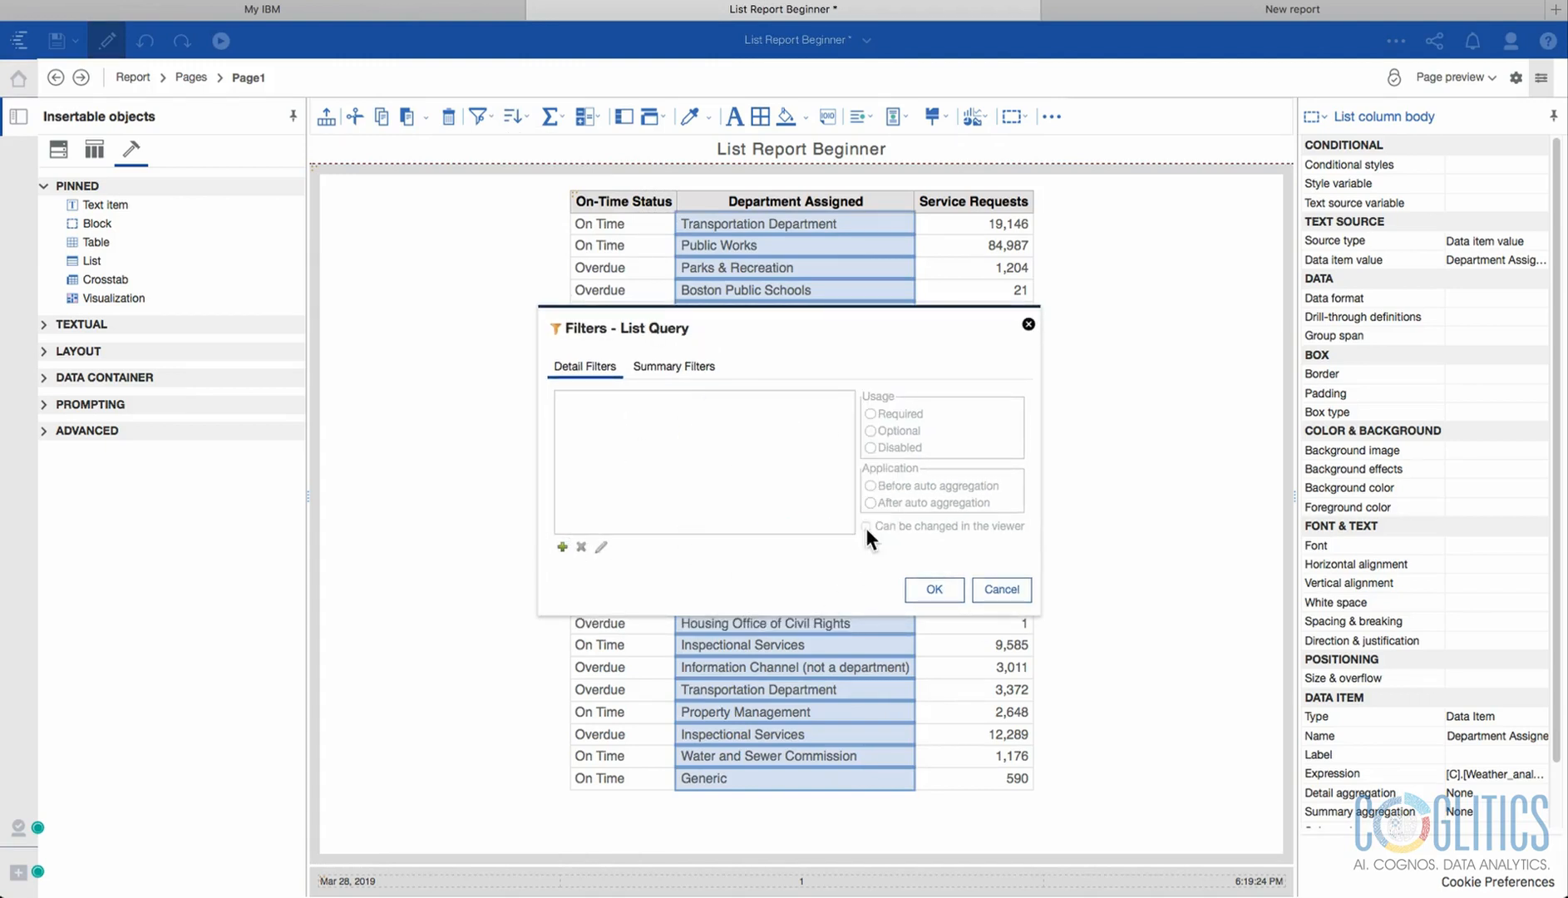
{"action": "left_click", "coordinate": [1001, 588]}
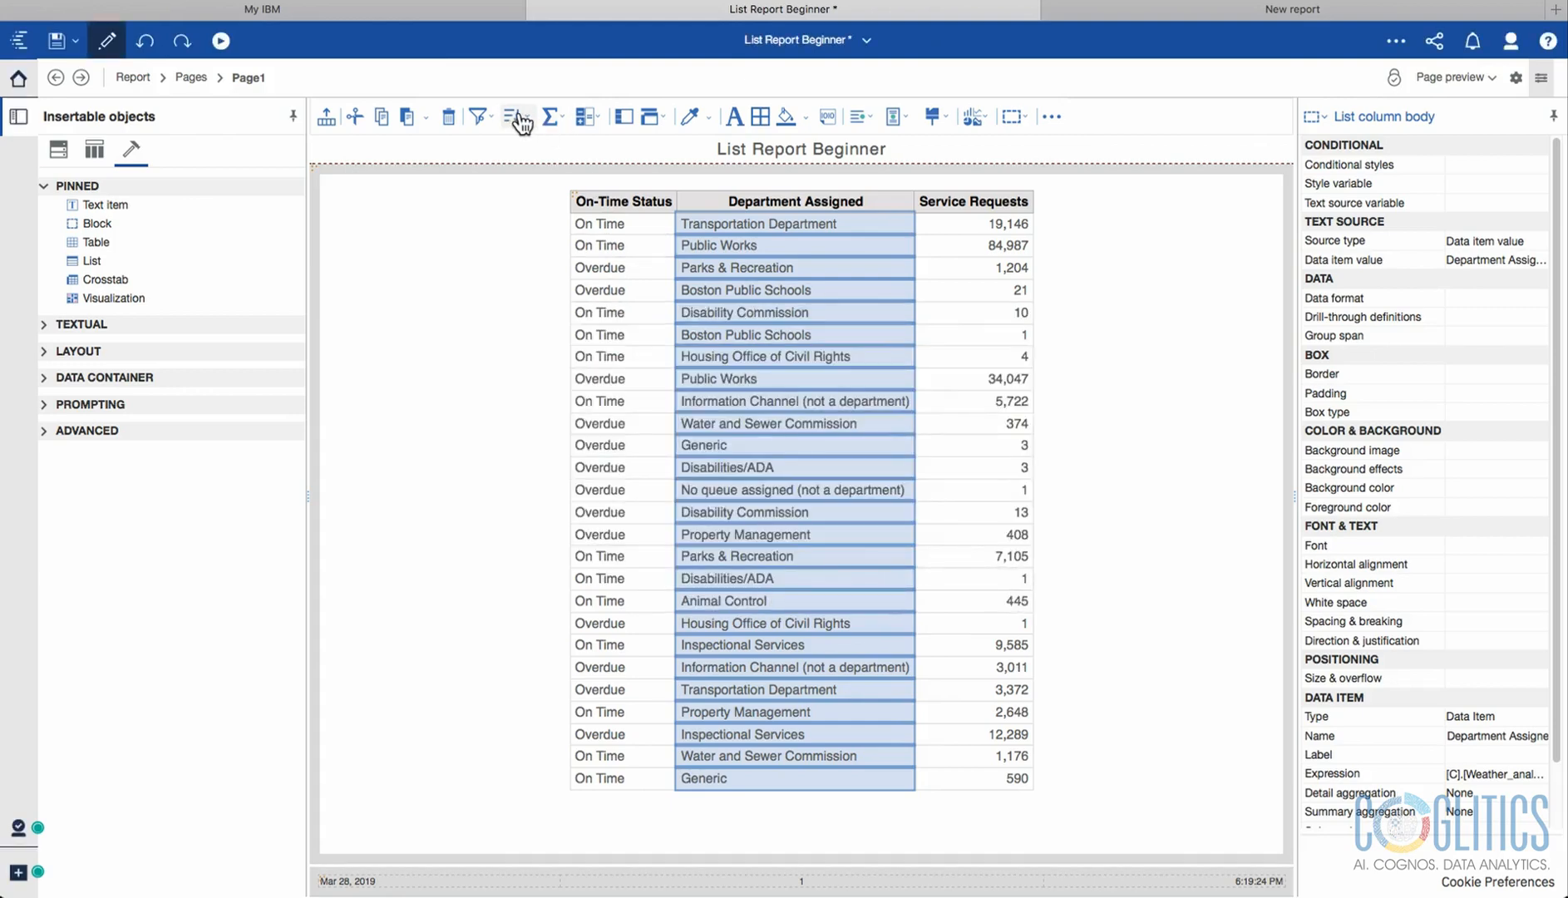
Sort the list by Department Assigned in descending order, and change the sort to ascending.
{"action": "left_click", "coordinate": [650, 224]}
{"action": "left_click", "coordinate": [780, 223]}
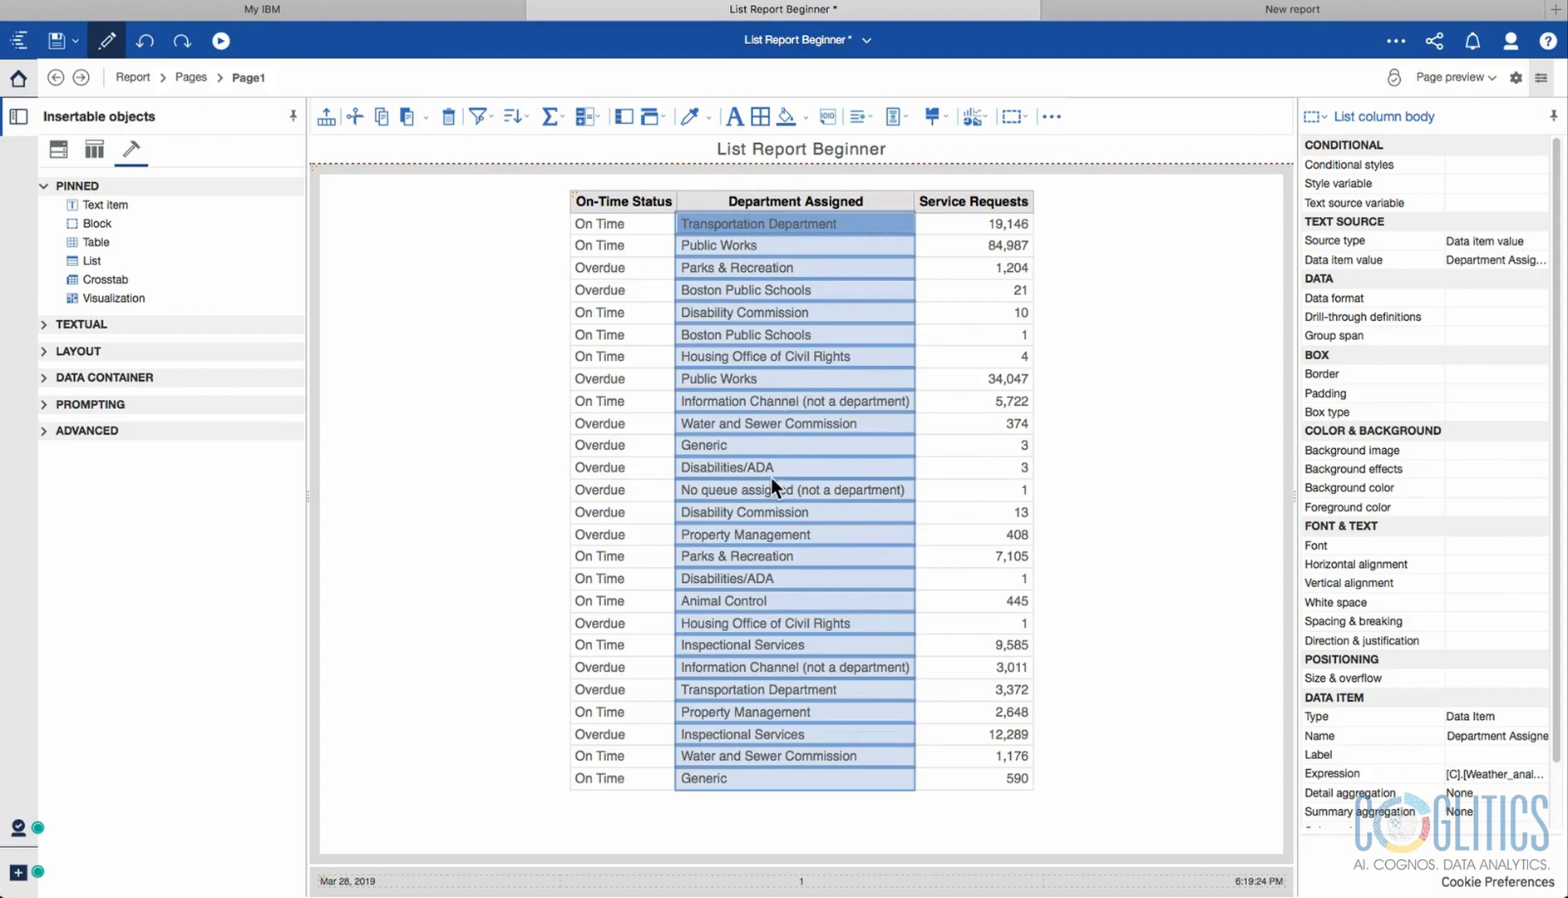
{"action": "left_click", "coordinate": [721, 204]}
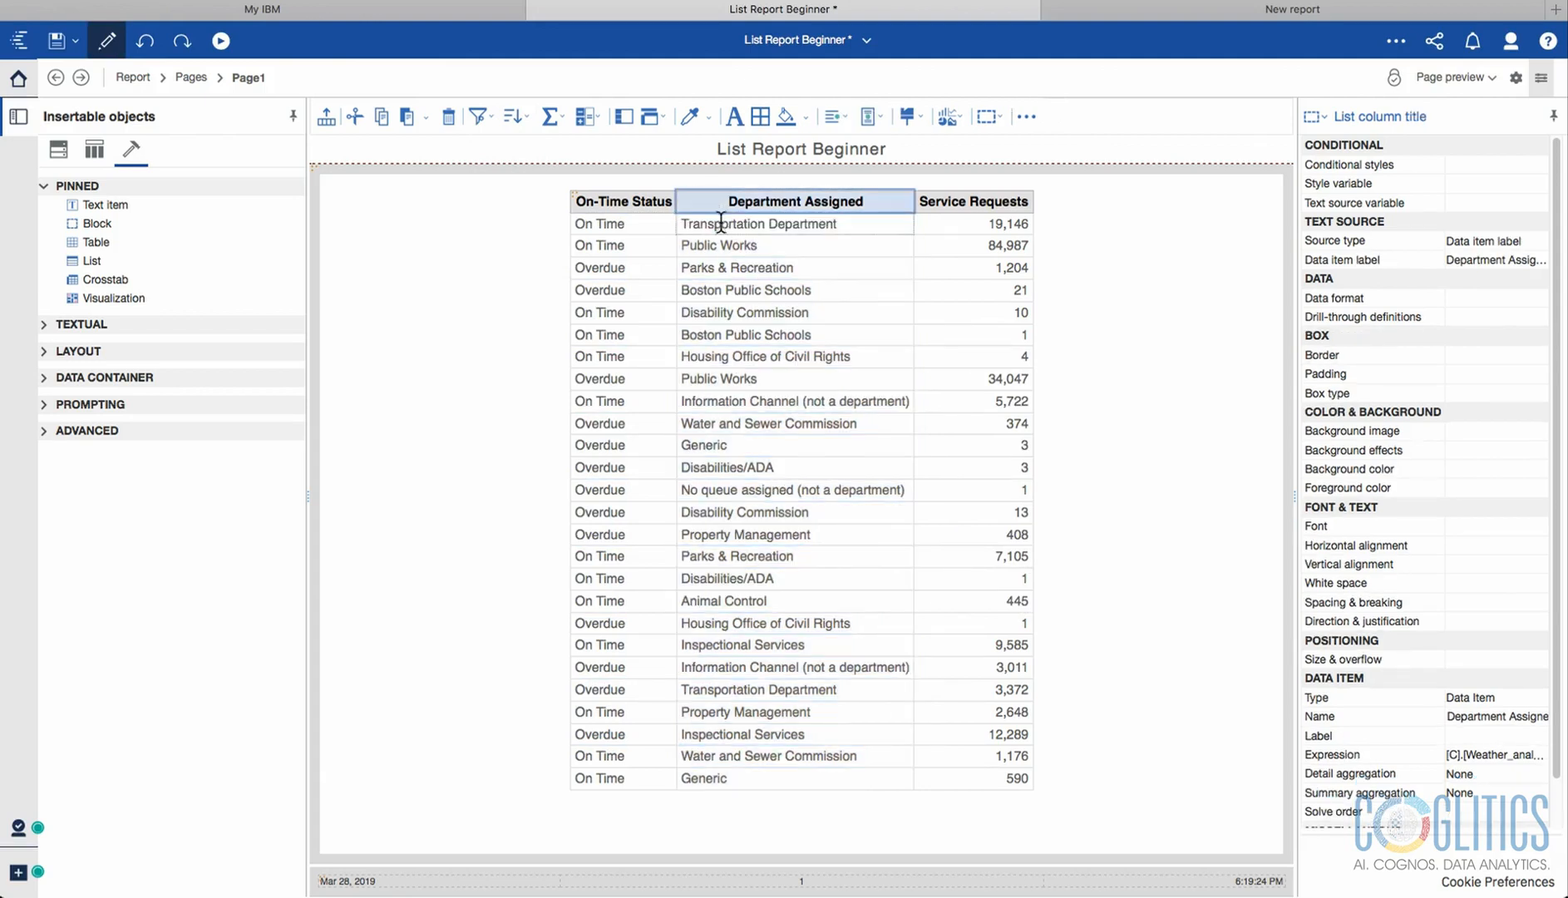
{"action": "left_click", "coordinate": [721, 223]}
{"action": "left_click", "coordinate": [729, 207]}
{"action": "left_click", "coordinate": [517, 116]}
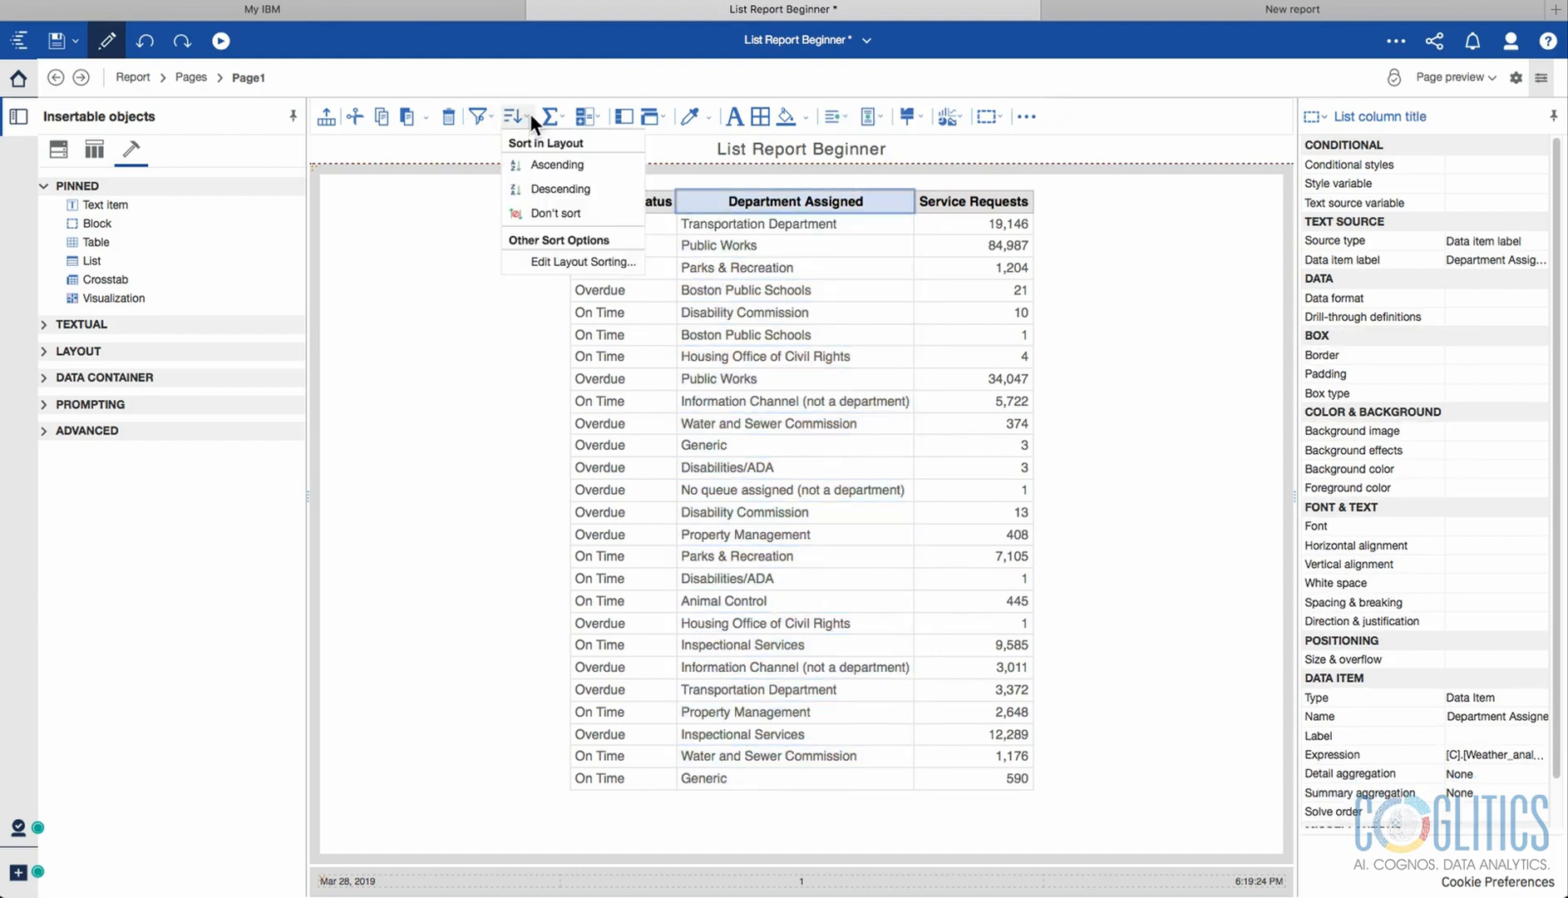
{"action": "left_click", "coordinate": [545, 164]}
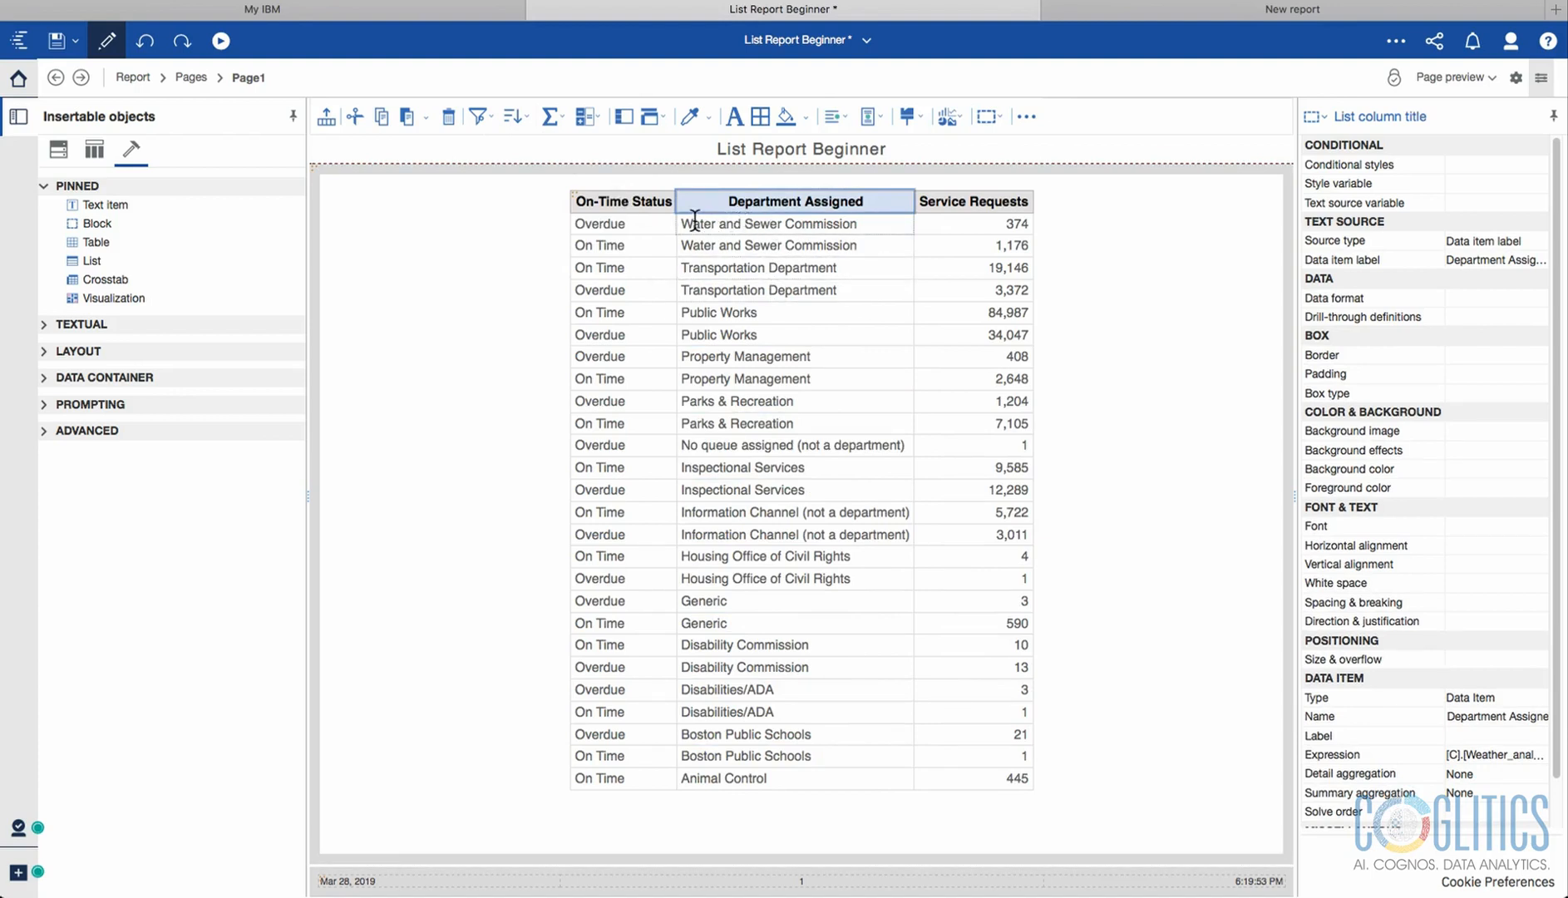
{"action": "left_click", "coordinate": [517, 116]}
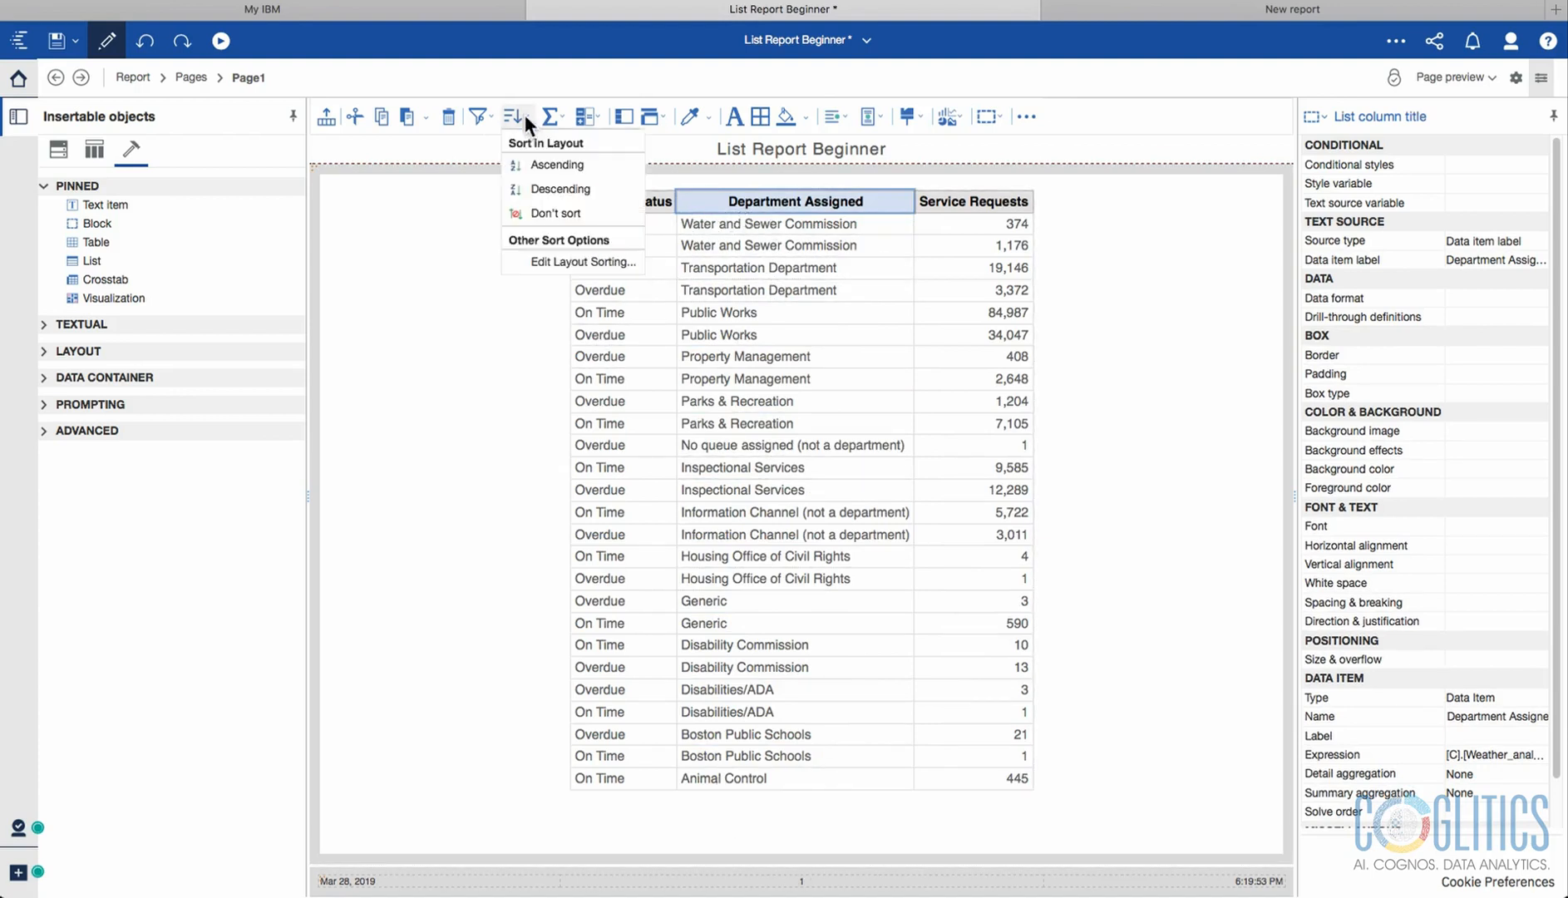
{"action": "left_click", "coordinate": [535, 168]}
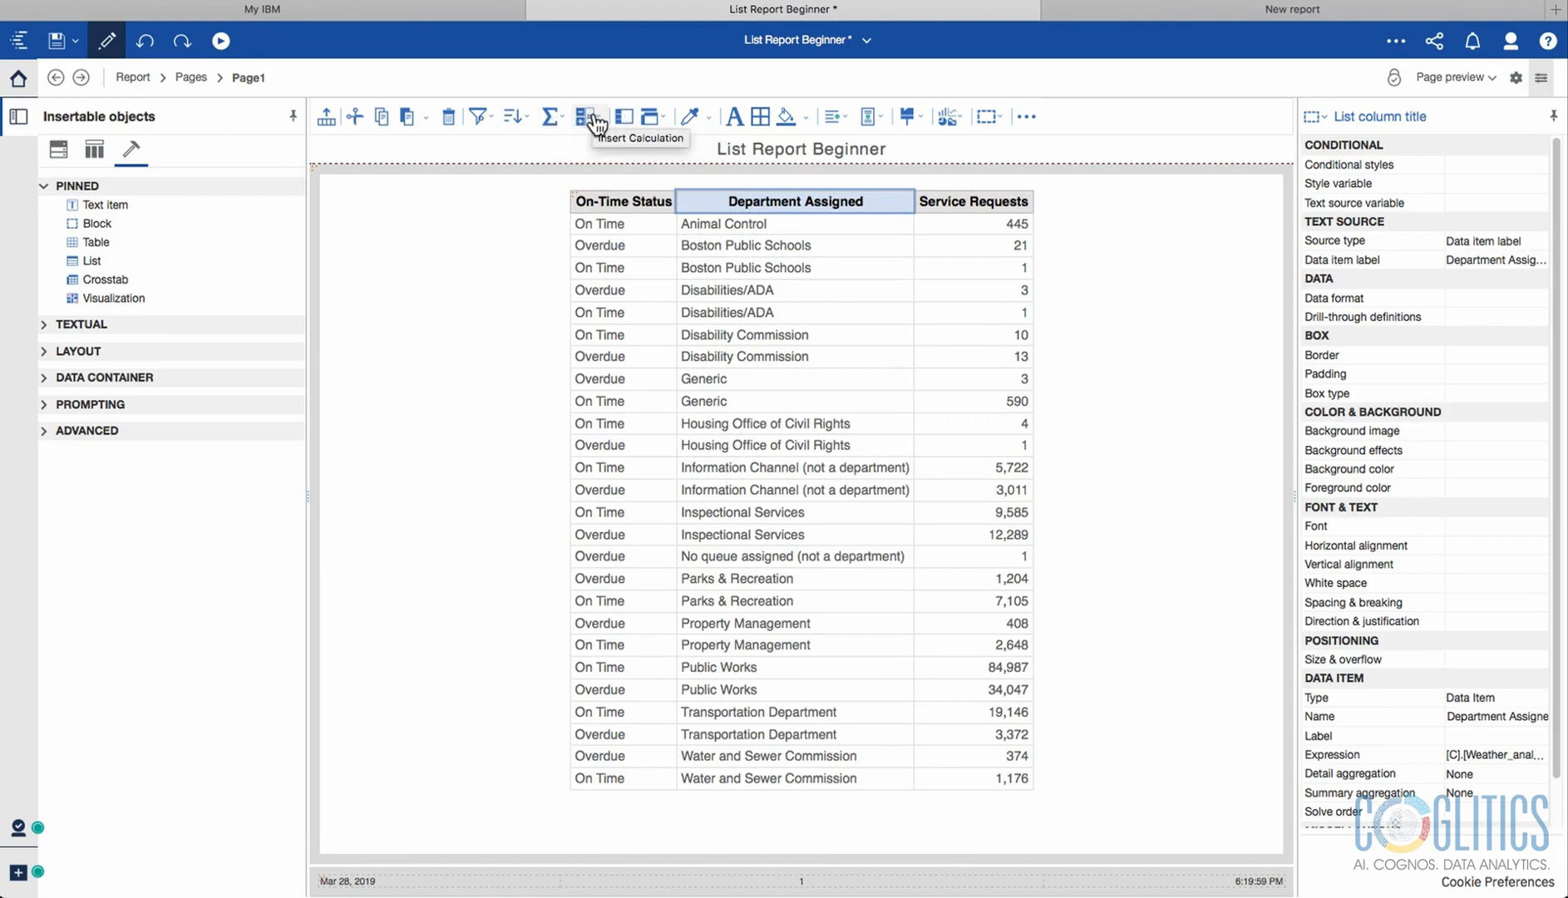
View the calculations that can be inserted for the Service Requests column.
{"action": "left_click", "coordinate": [946, 225]}
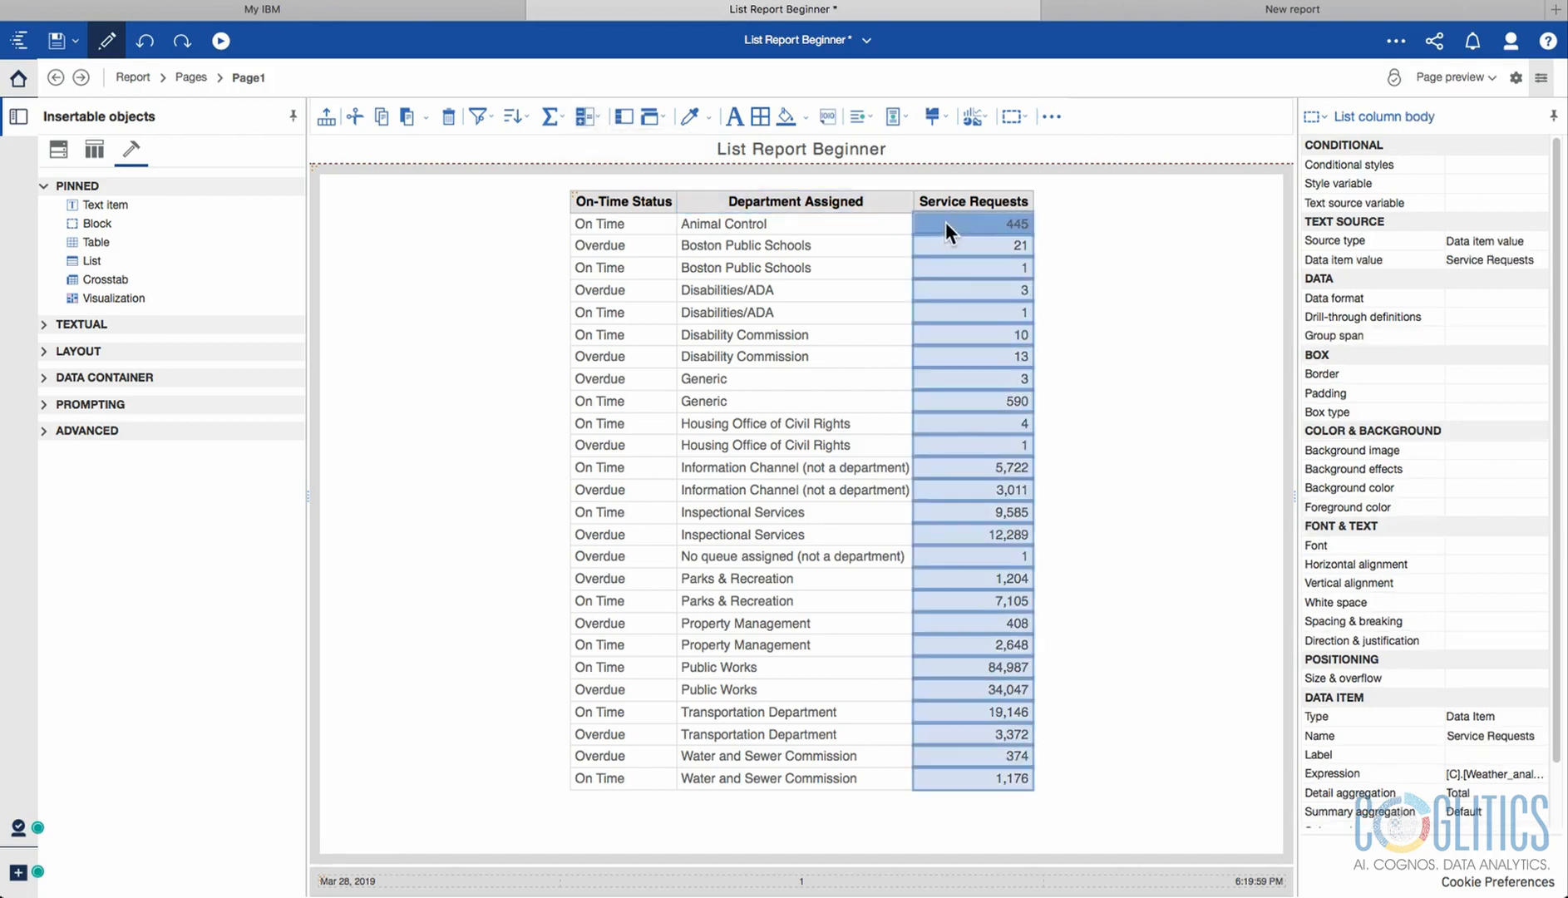
{"action": "left_click", "coordinate": [599, 119]}
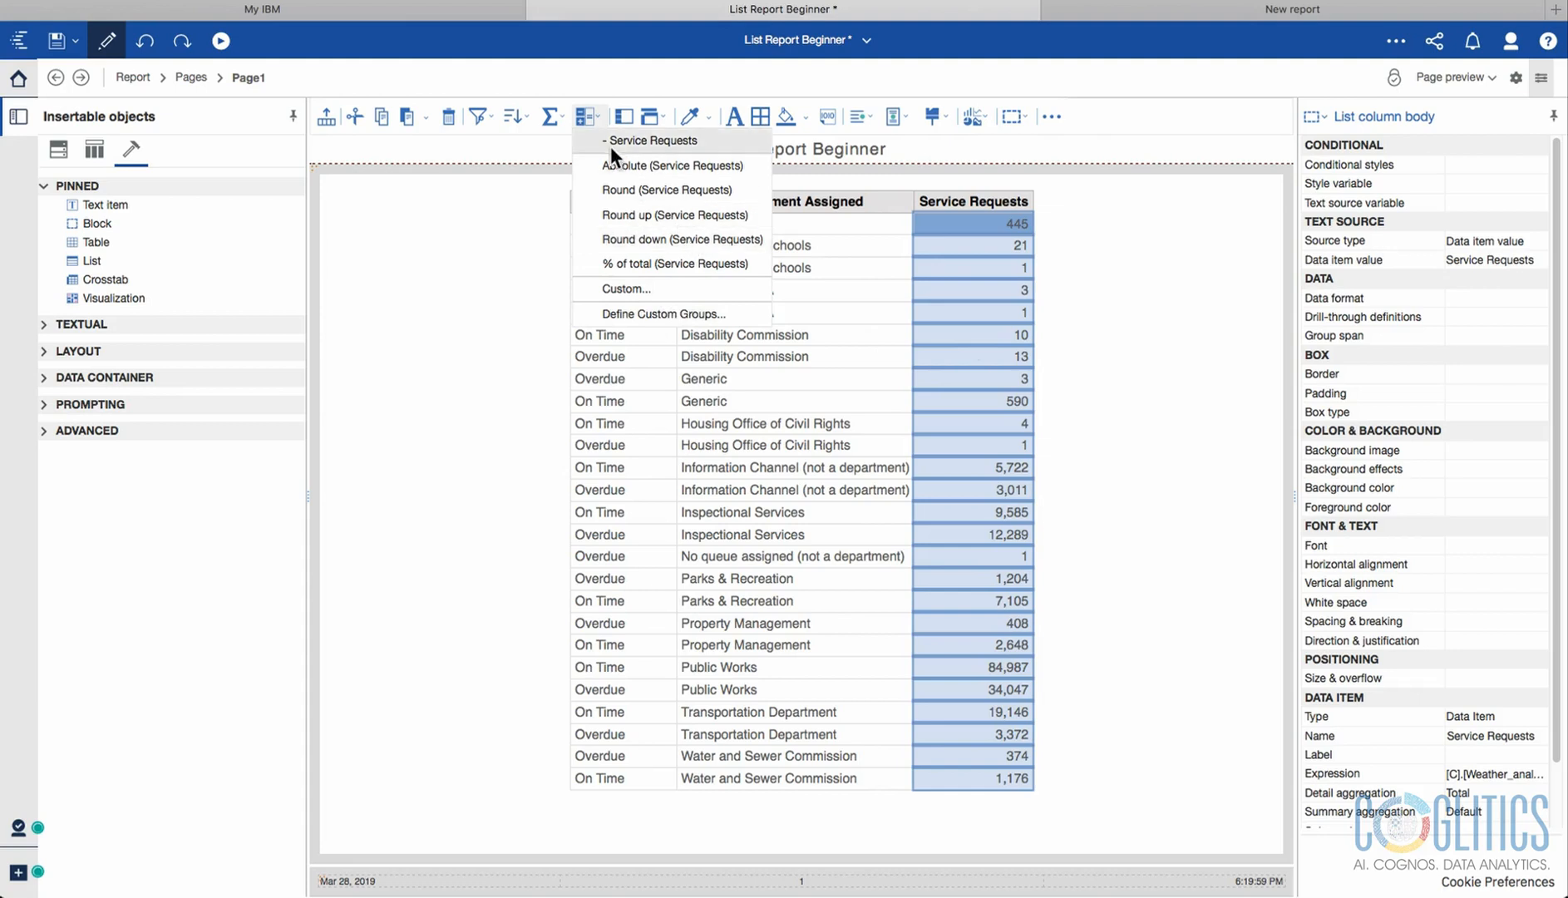
{"action": "left_click", "coordinate": [599, 117]}
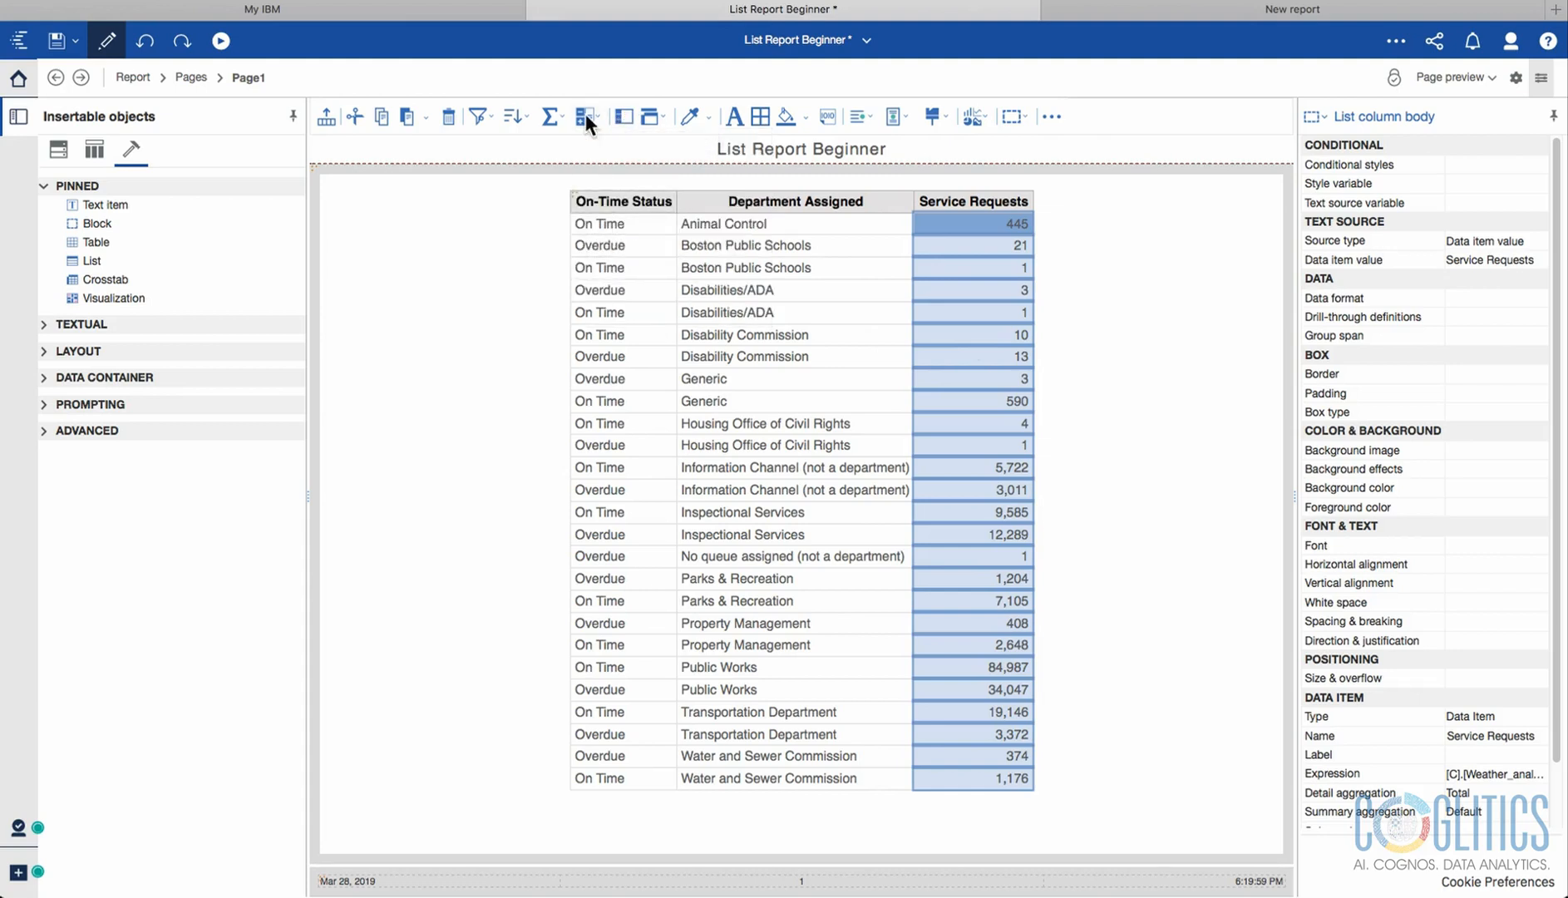
Switch to the open report List Report: Beginner and select its grouped On-Time Status column for inspection.
{"action": "left_click", "coordinate": [572, 193]}
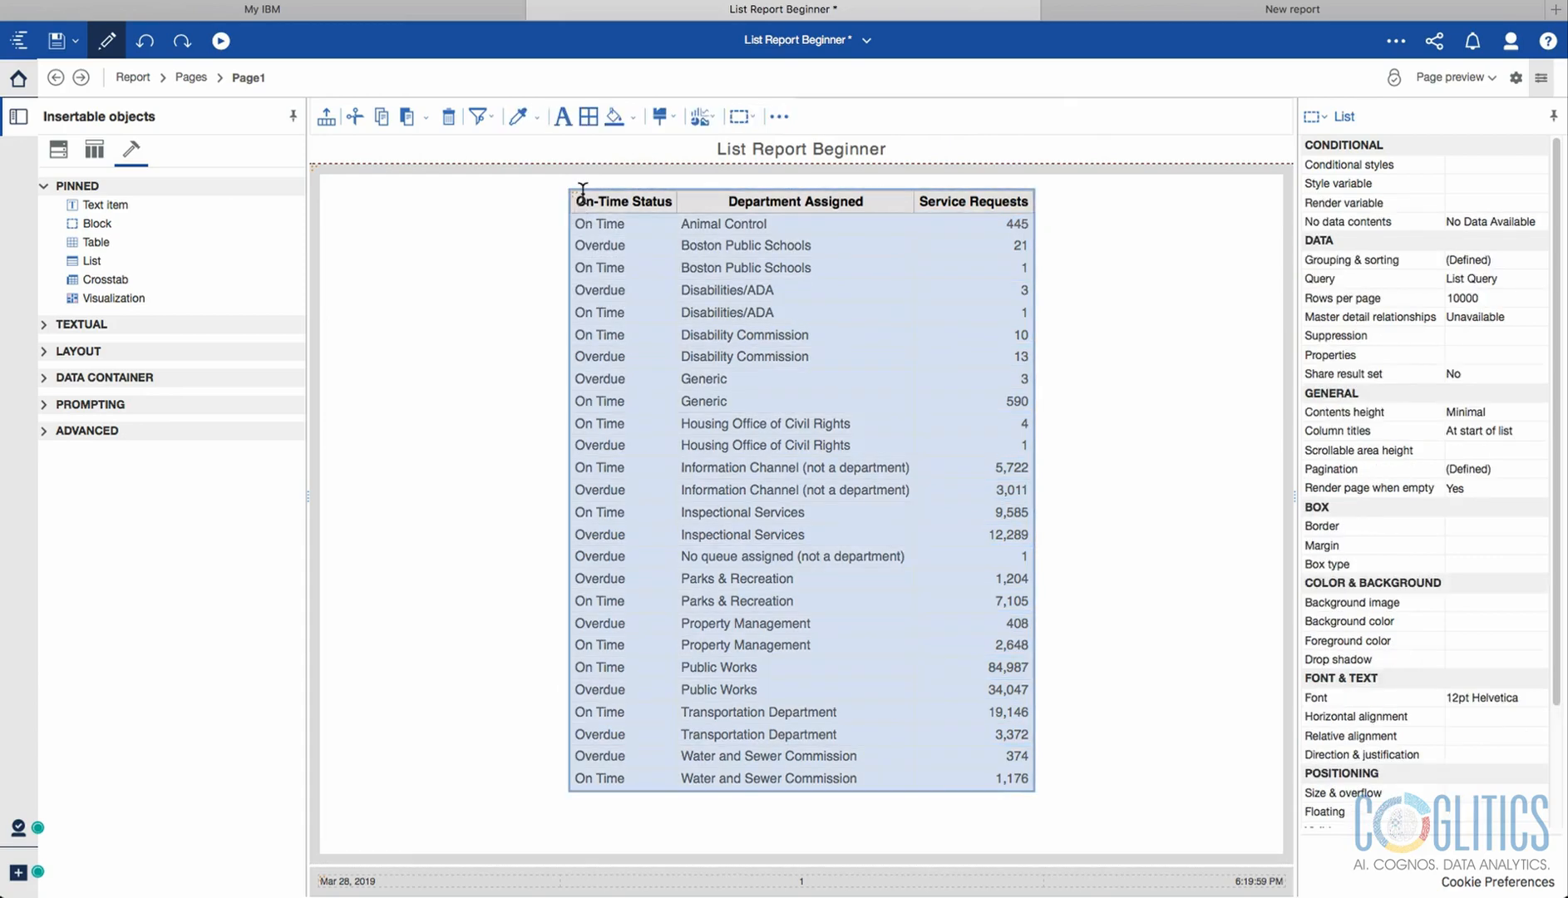
{"action": "left_click", "coordinate": [867, 42]}
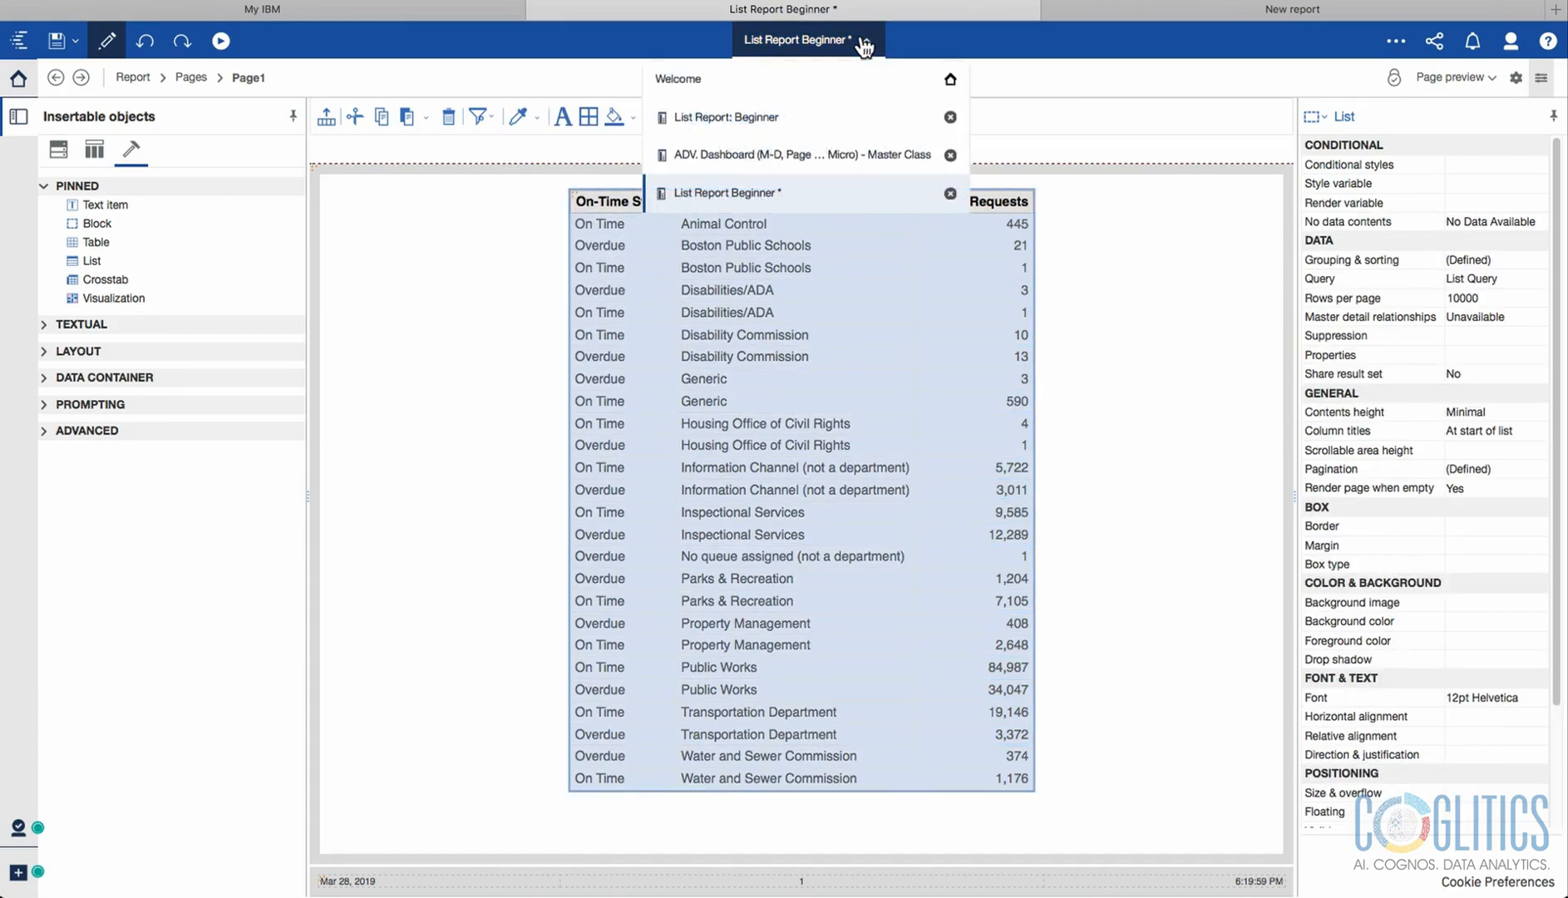
{"action": "left_click", "coordinate": [723, 131]}
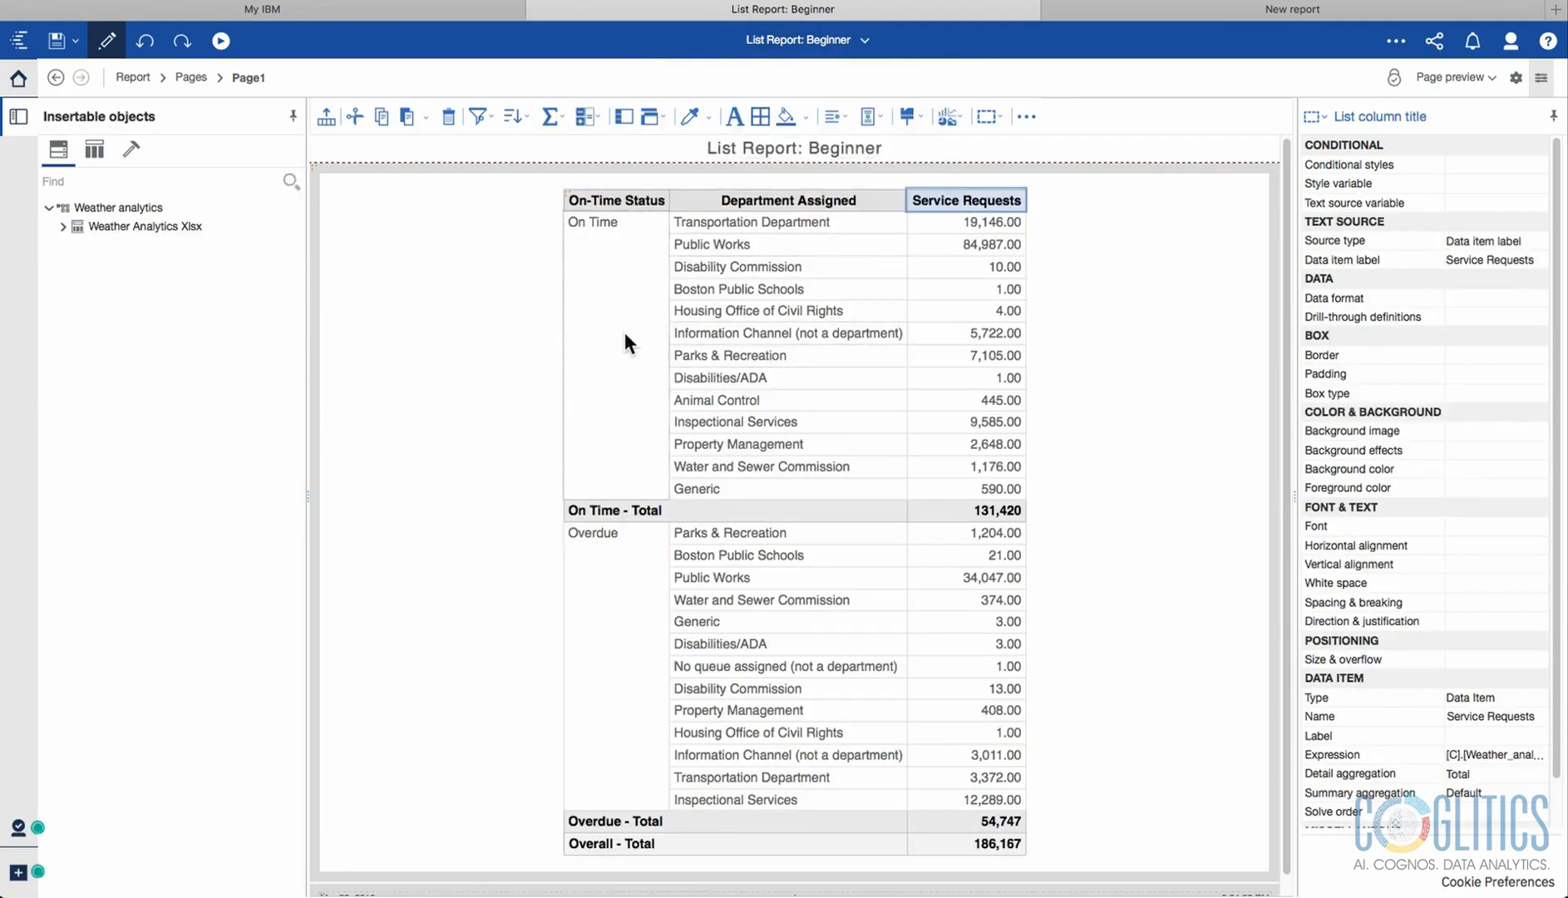
{"action": "left_click", "coordinate": [594, 269]}
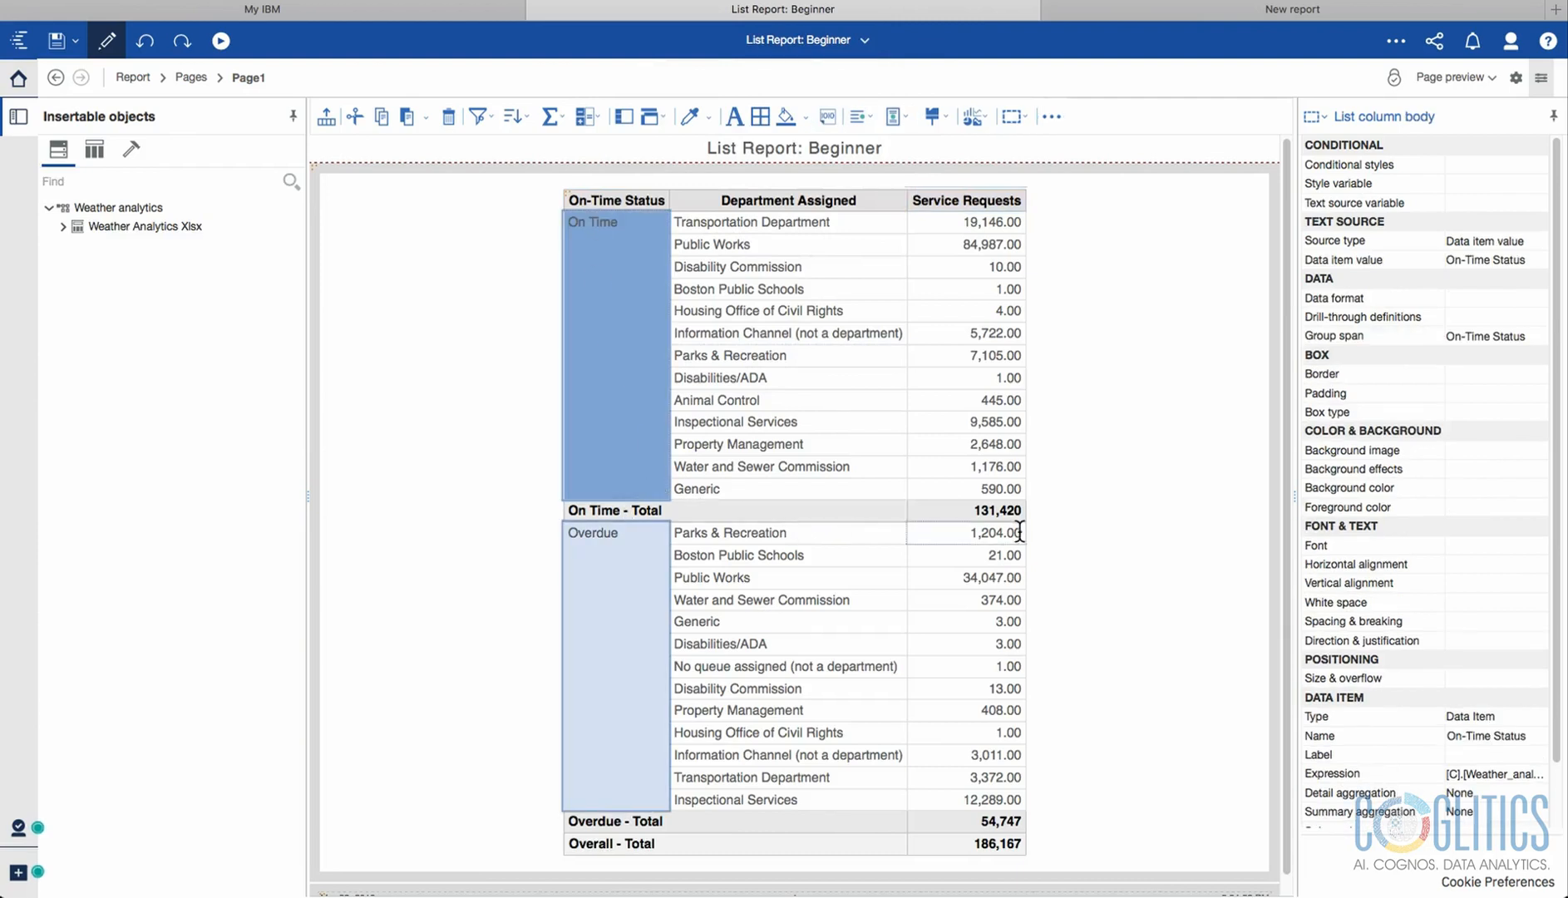
Switch to the edited List Report Beginner and select its On-Time Status column.
{"action": "left_click", "coordinate": [867, 46]}
{"action": "left_click", "coordinate": [794, 198]}
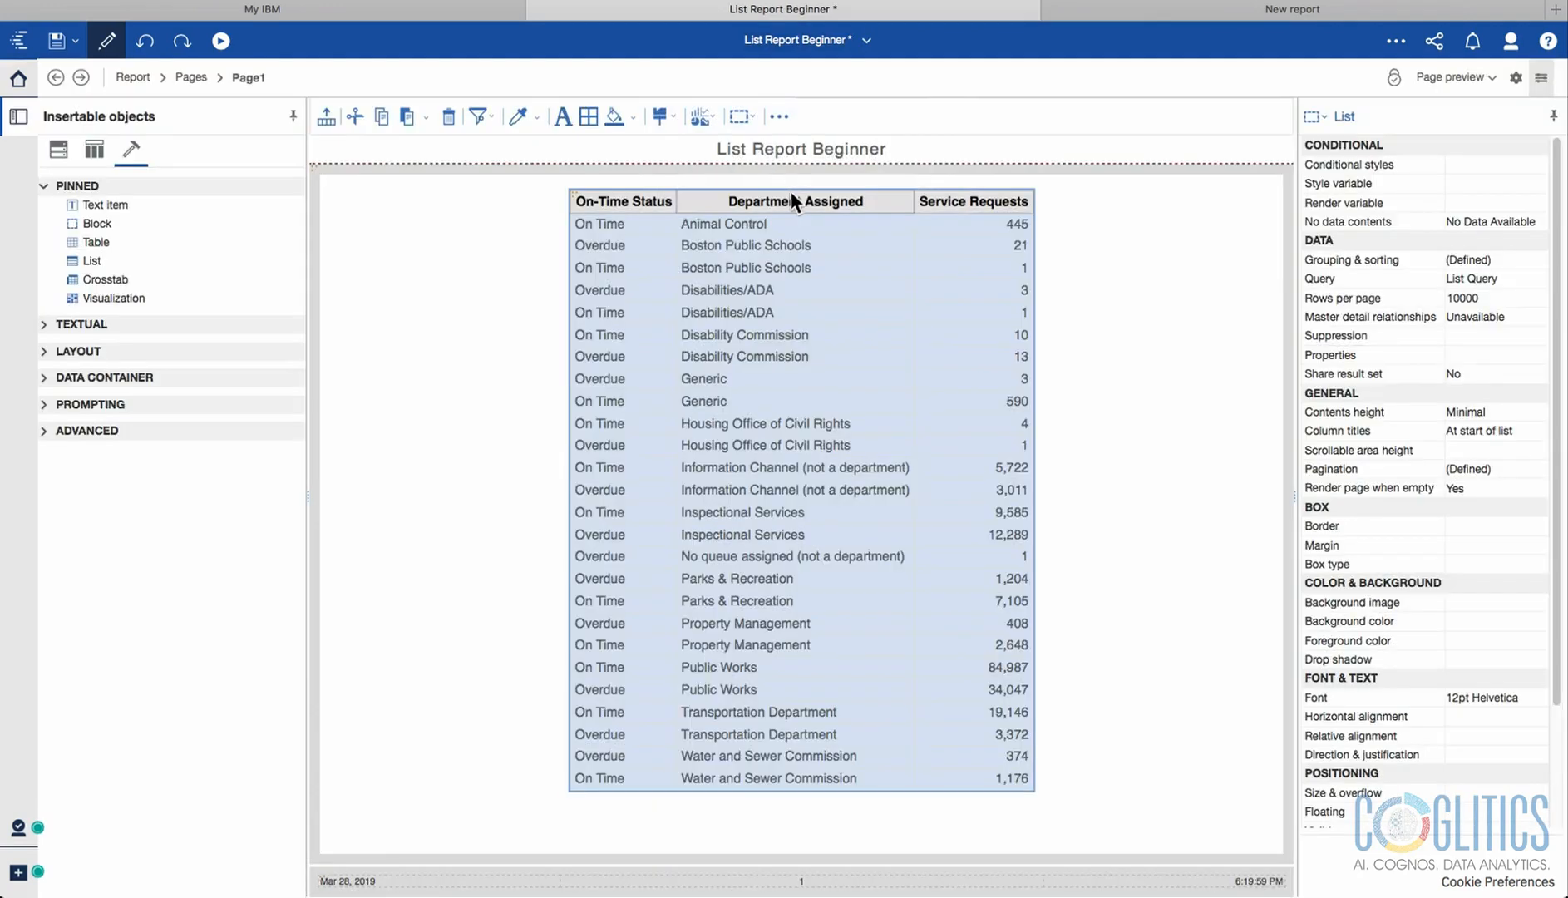
{"action": "left_click", "coordinate": [633, 231]}
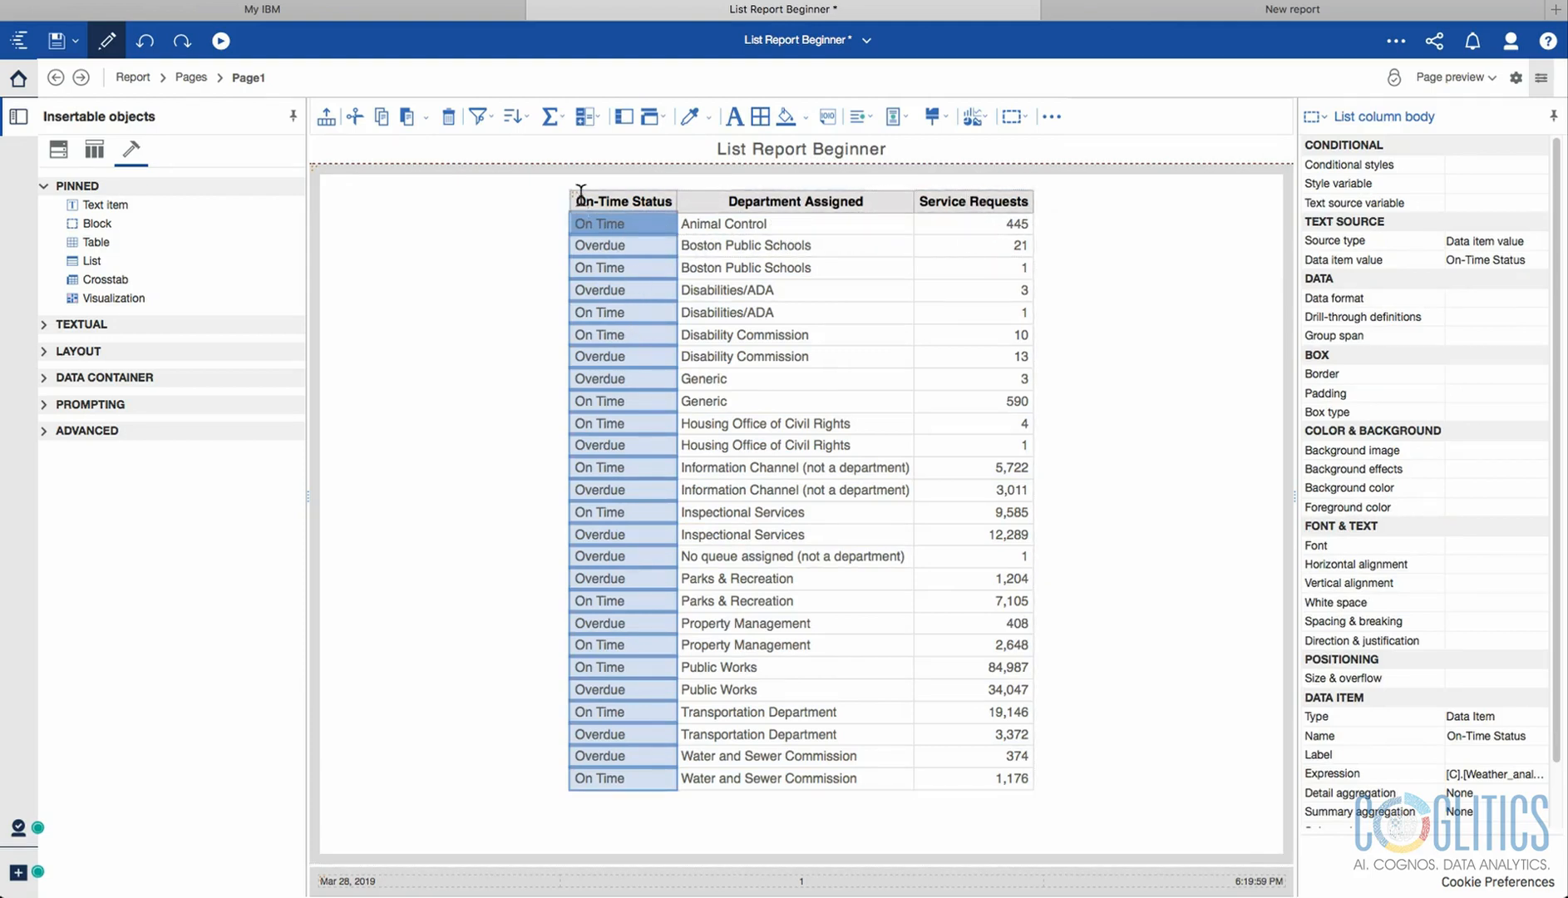
Add a Total summary for the Service Requests column of the ungrouped list.
{"action": "left_click", "coordinate": [944, 227]}
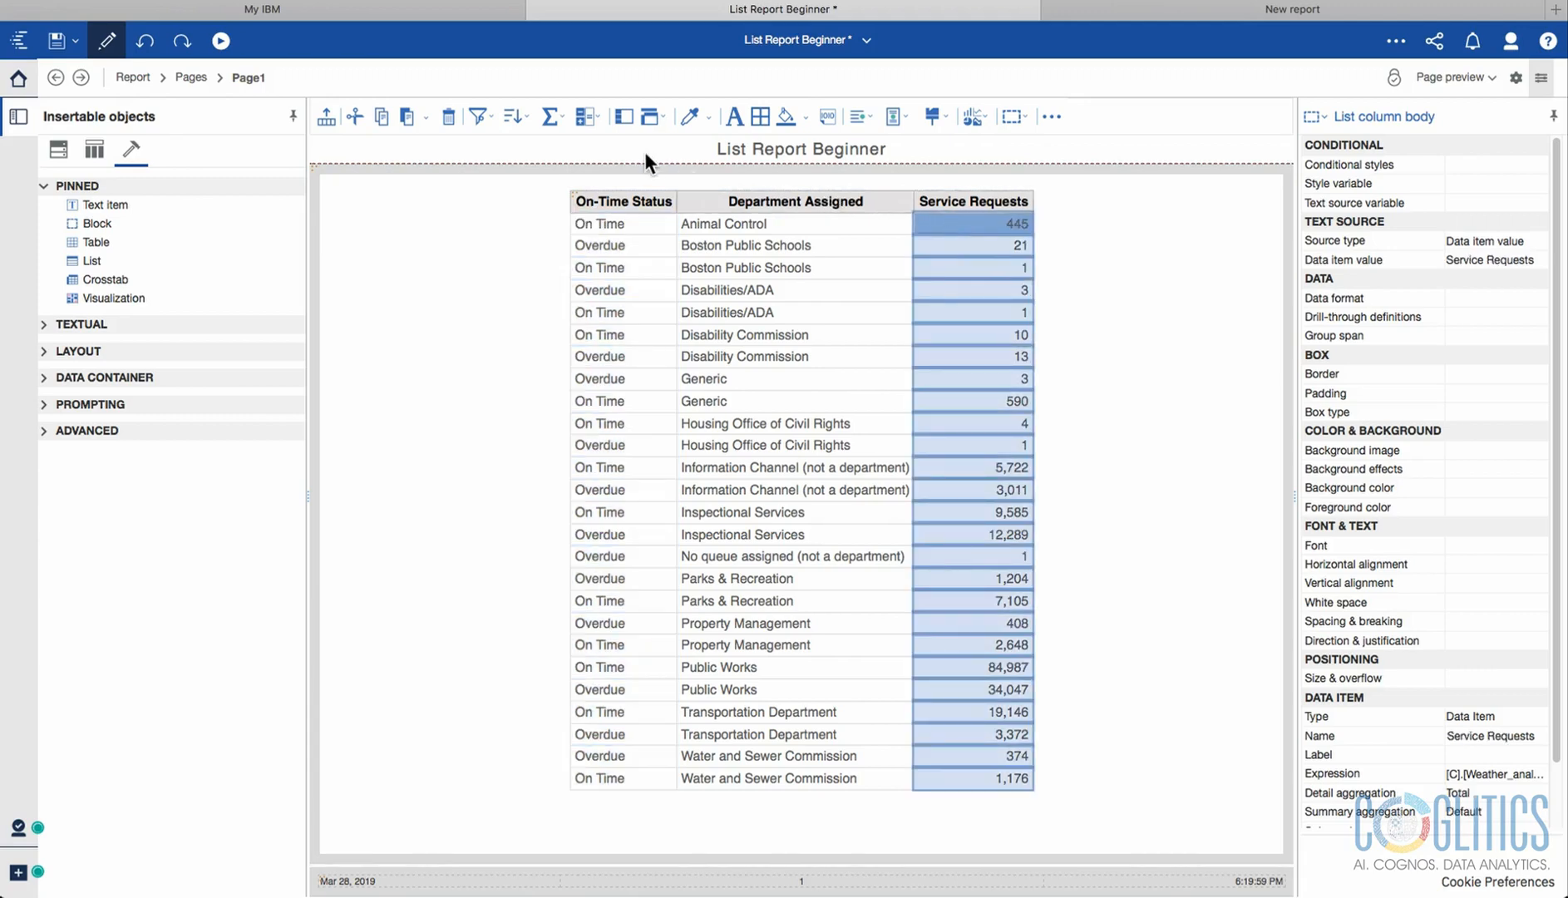
{"action": "left_click", "coordinate": [565, 118]}
{"action": "left_click", "coordinate": [572, 163]}
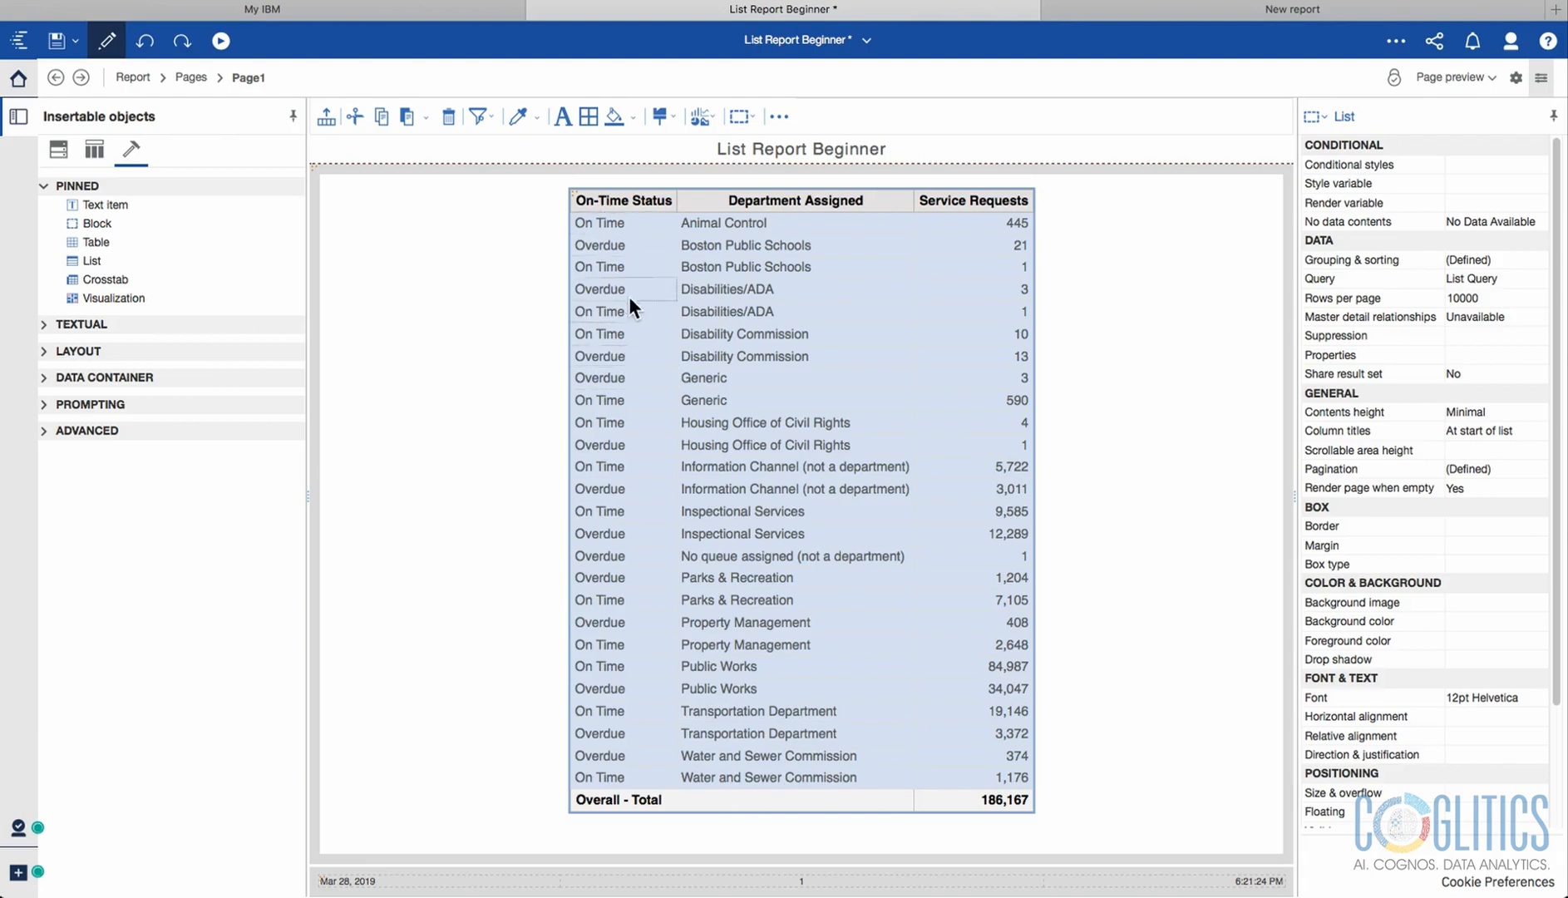
{"action": "left_click", "coordinate": [598, 253]}
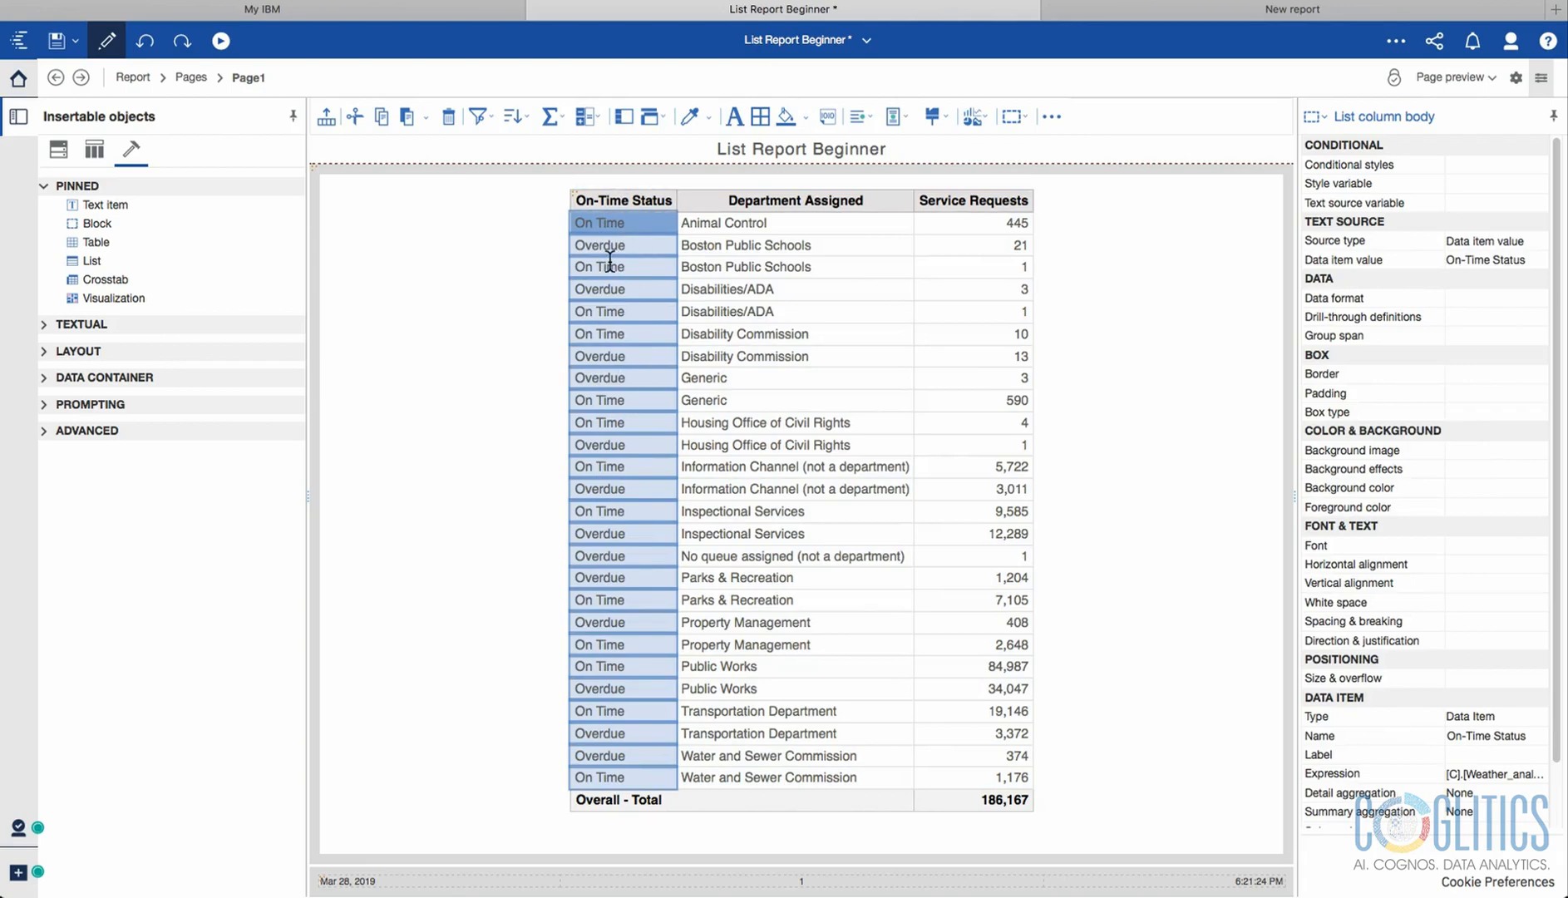
Undo the Service Requests total and the sorting by Department Assigned.
{"action": "left_click", "coordinate": [150, 42]}
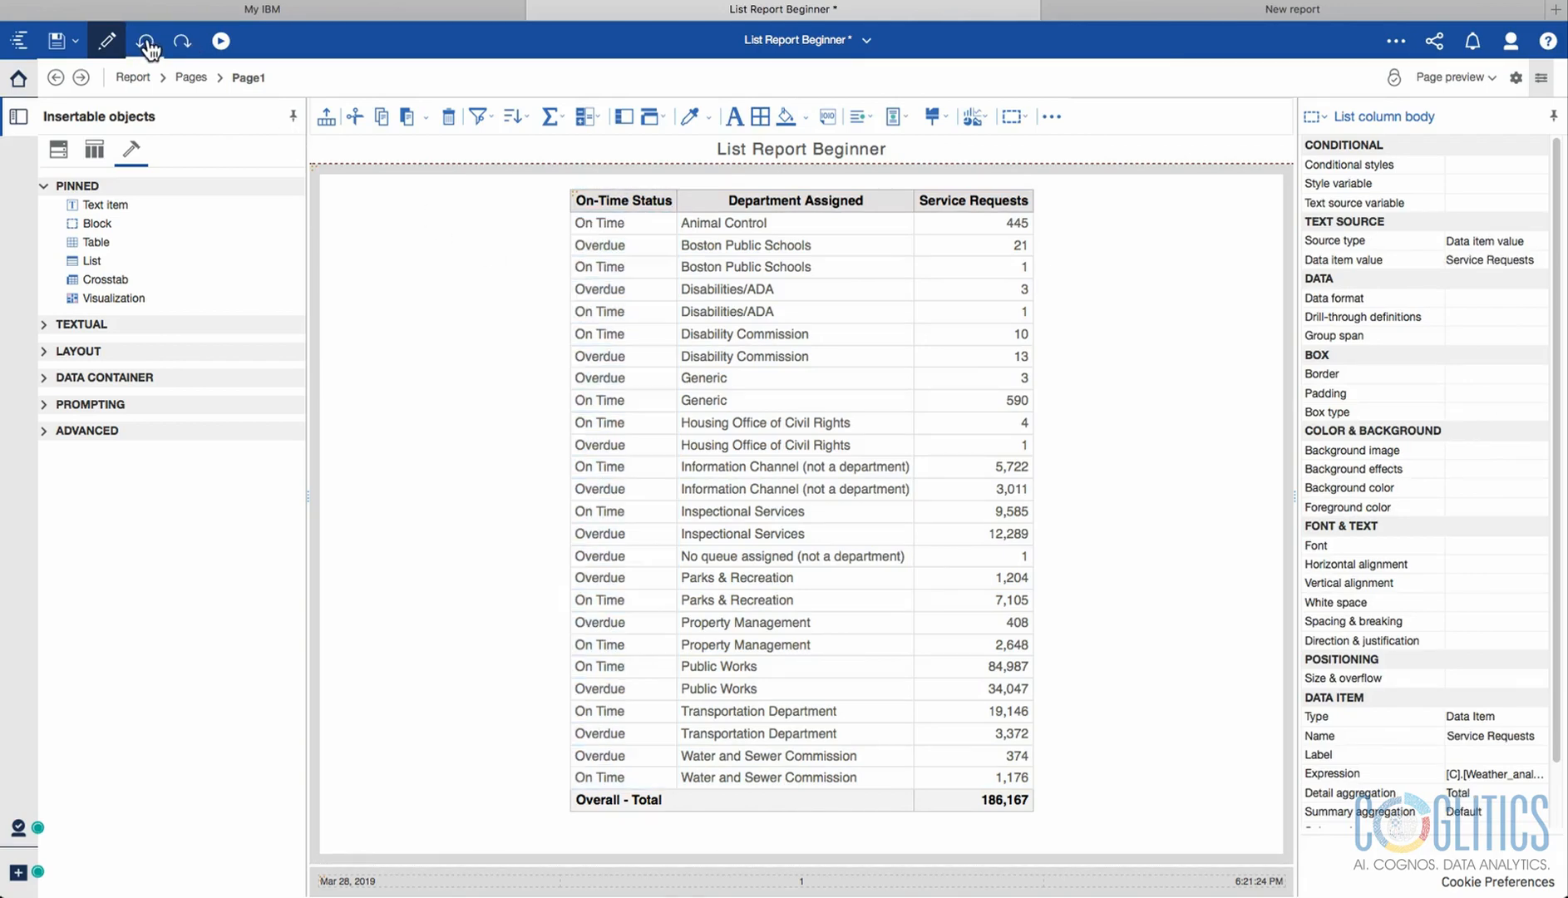
{"action": "left_click", "coordinate": [149, 42]}
{"action": "left_click", "coordinate": [149, 42]}
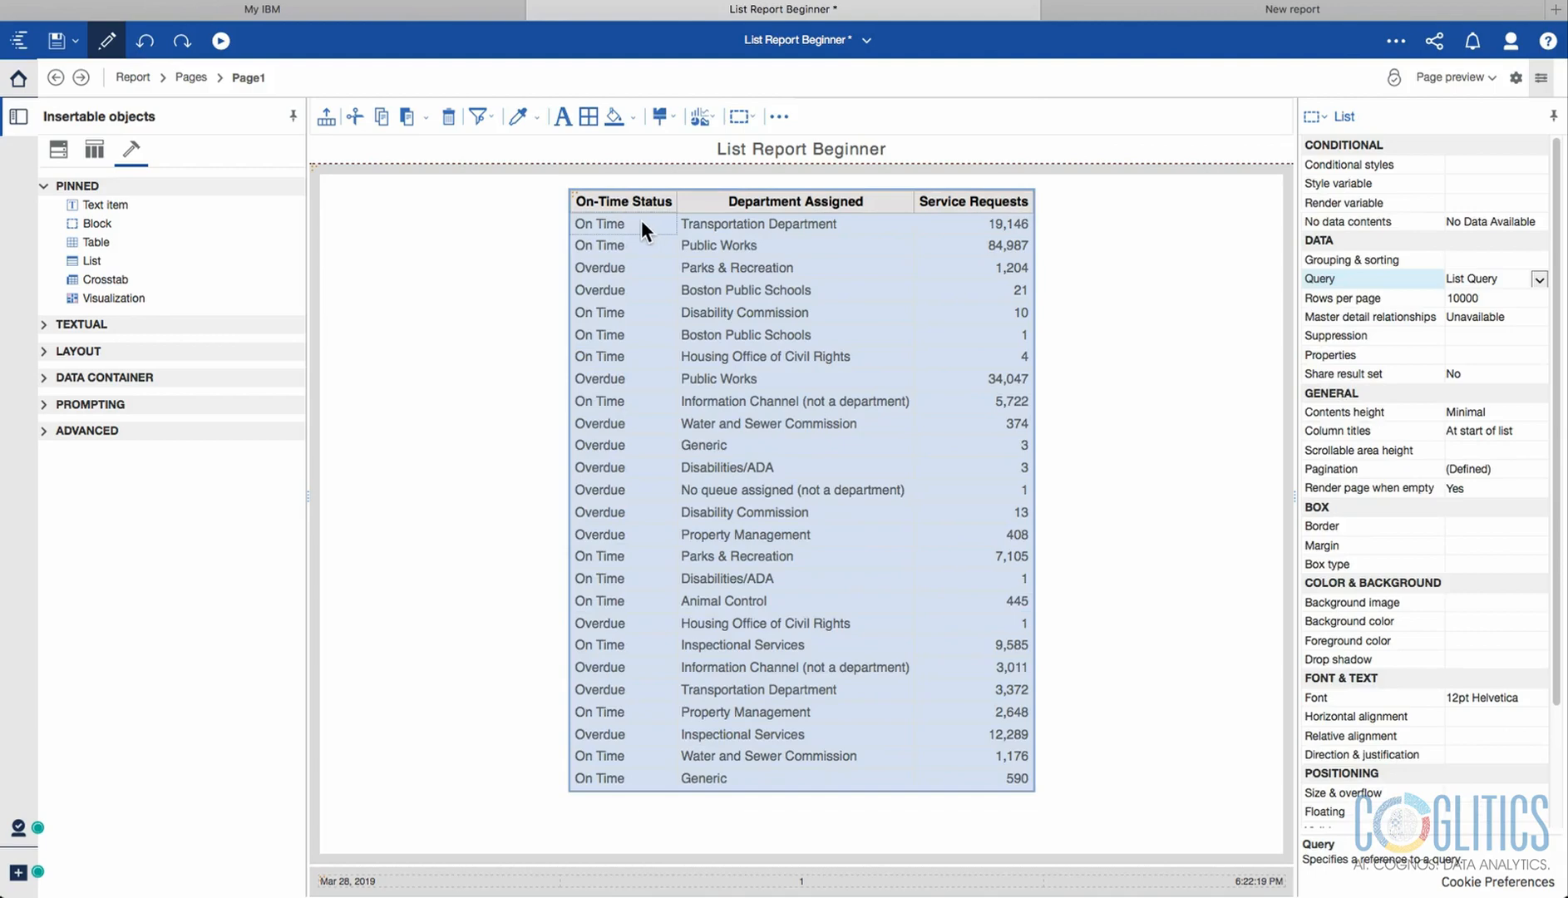
Group the list by On-Time Status and add a Total summary for the Service Requests column.
{"action": "left_click", "coordinate": [641, 219]}
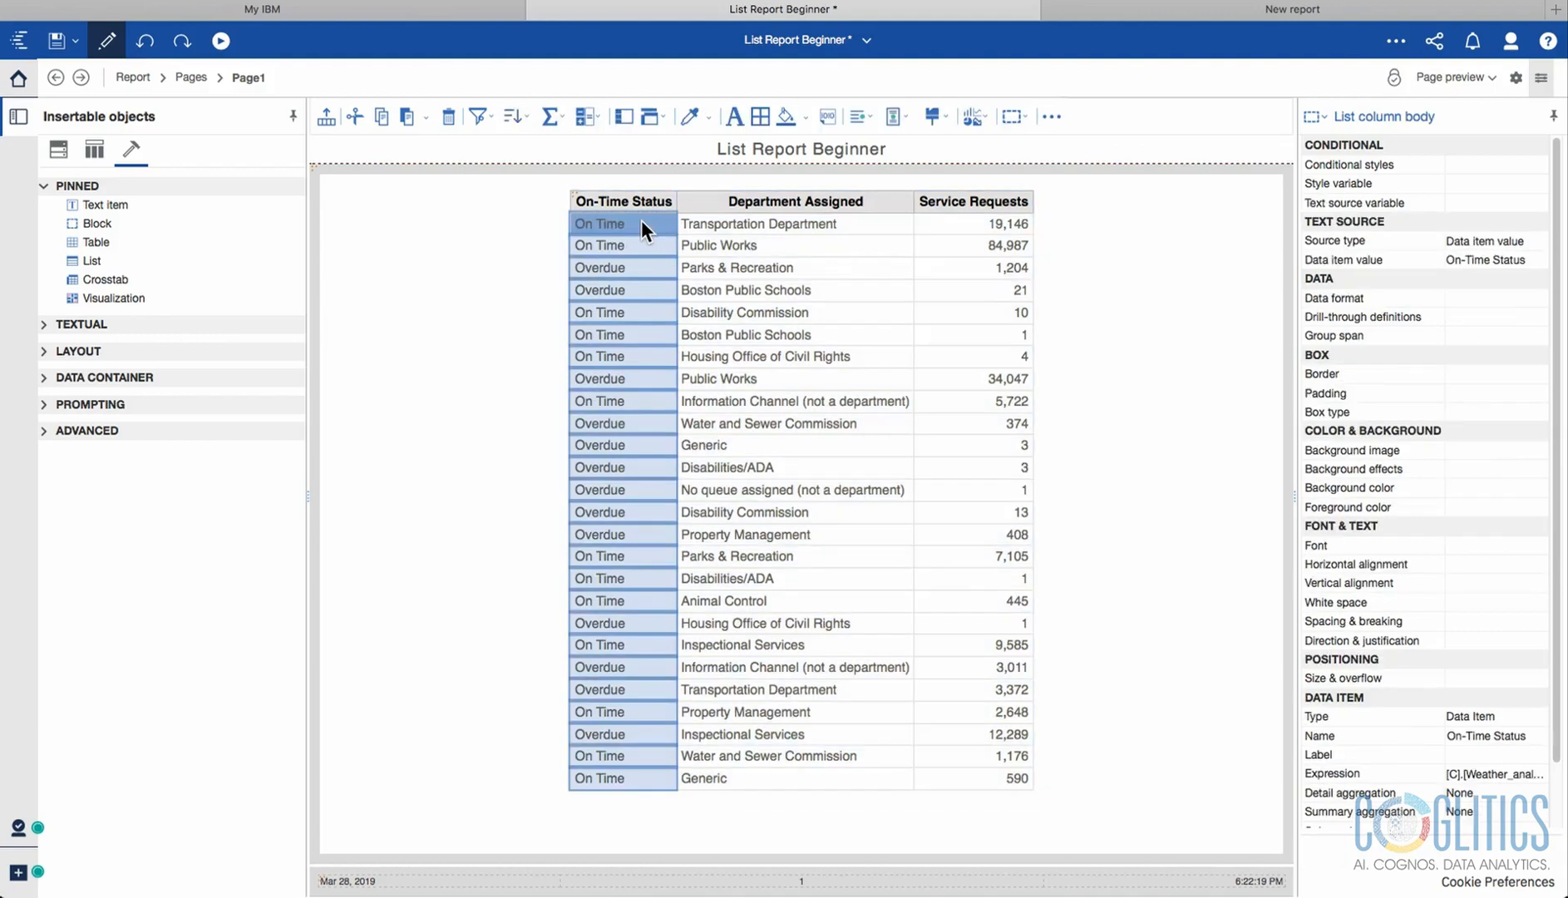
{"action": "left_click", "coordinate": [624, 117]}
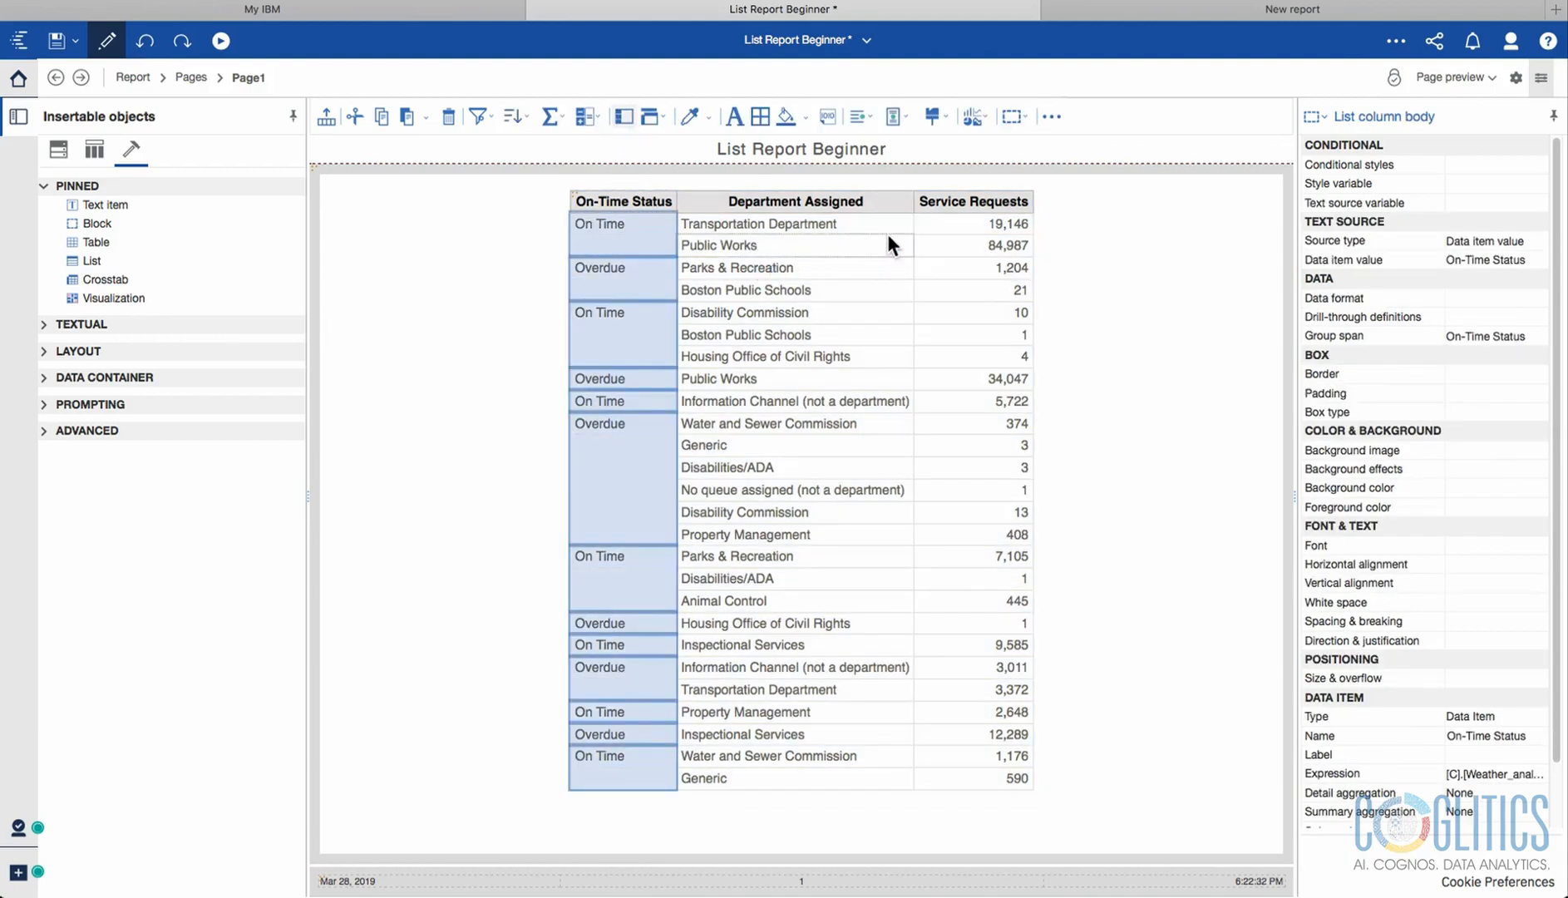
{"action": "left_click", "coordinate": [956, 223]}
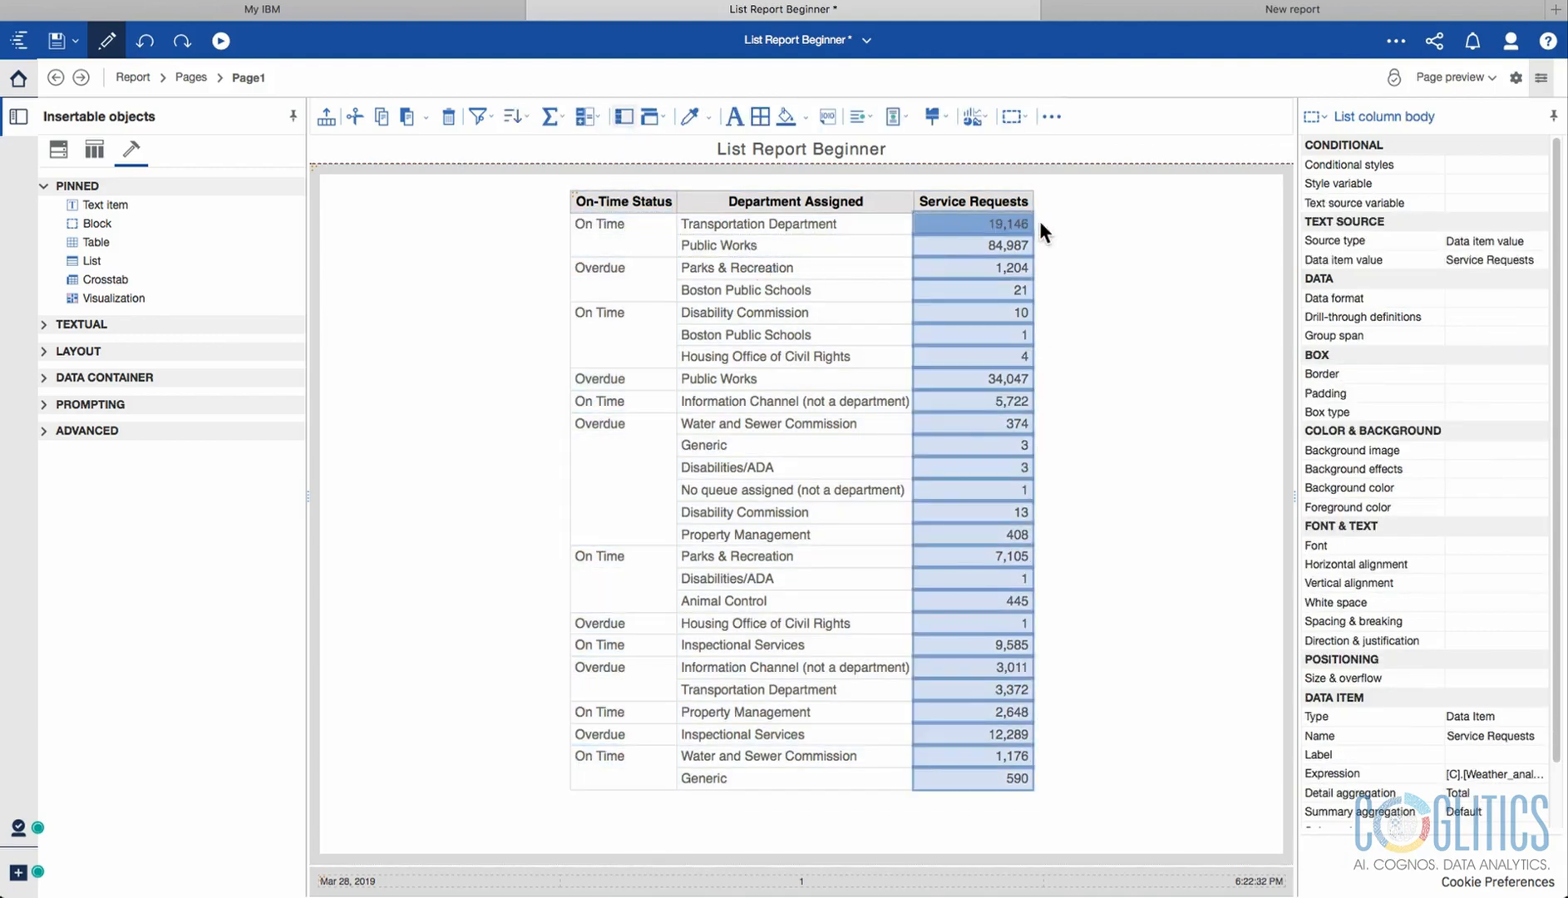
{"action": "left_click", "coordinate": [560, 121]}
{"action": "left_click", "coordinate": [578, 165]}
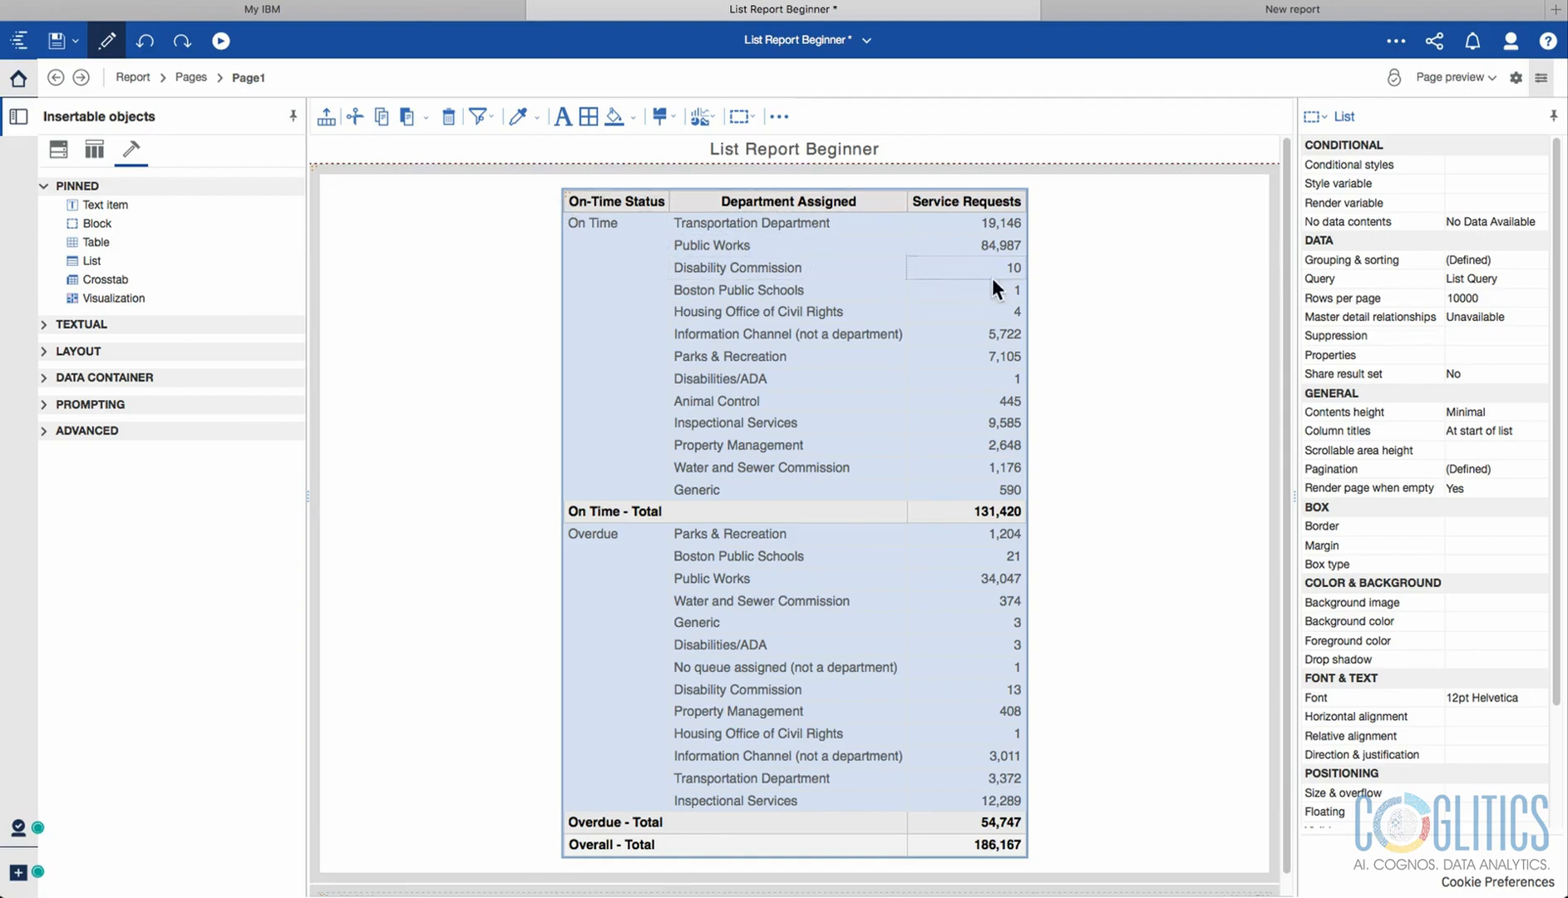
Inspect the grouped list by selecting its Service Requests, Department Assigned and On-Time Status columns in turn.
{"action": "left_click", "coordinate": [964, 220]}
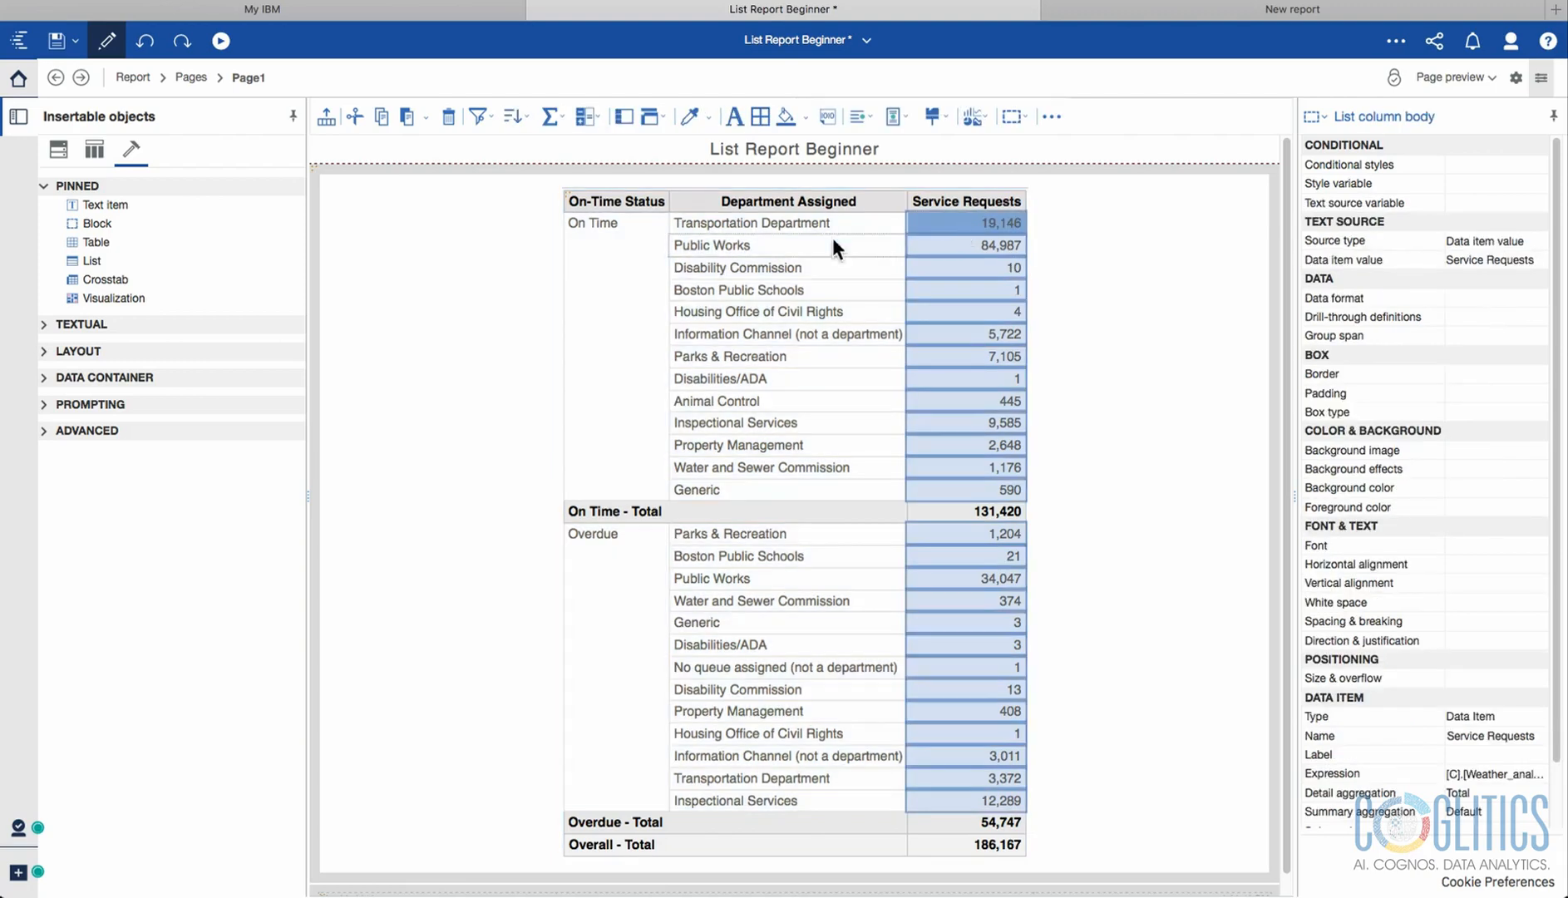
{"action": "left_click", "coordinate": [772, 244]}
{"action": "left_click", "coordinate": [605, 248]}
{"action": "left_click", "coordinate": [845, 217]}
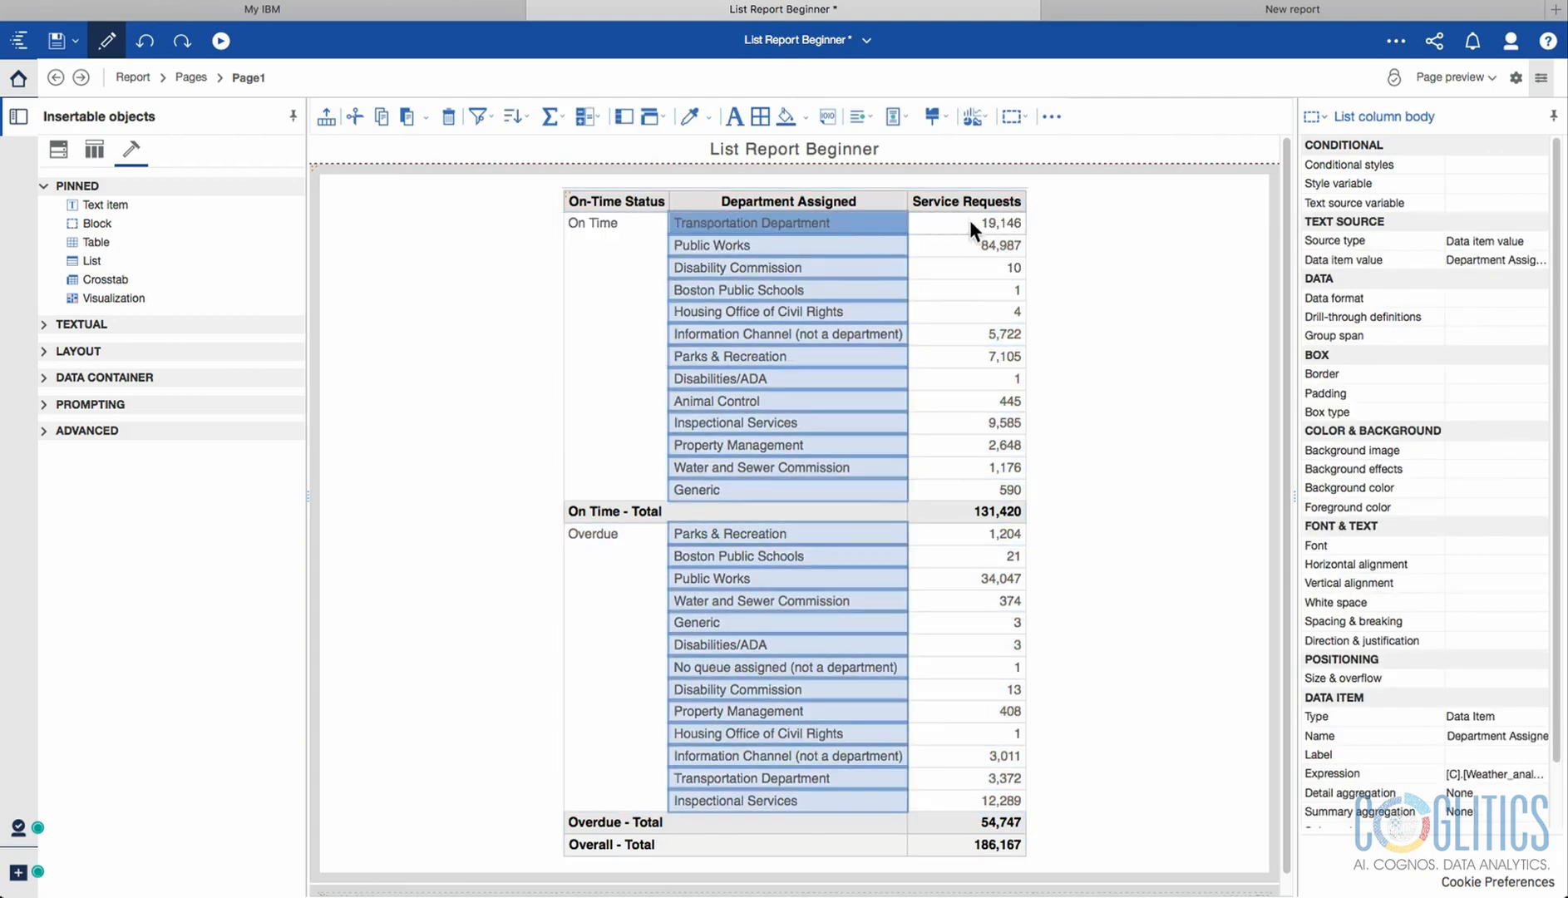
{"action": "left_click", "coordinate": [969, 220]}
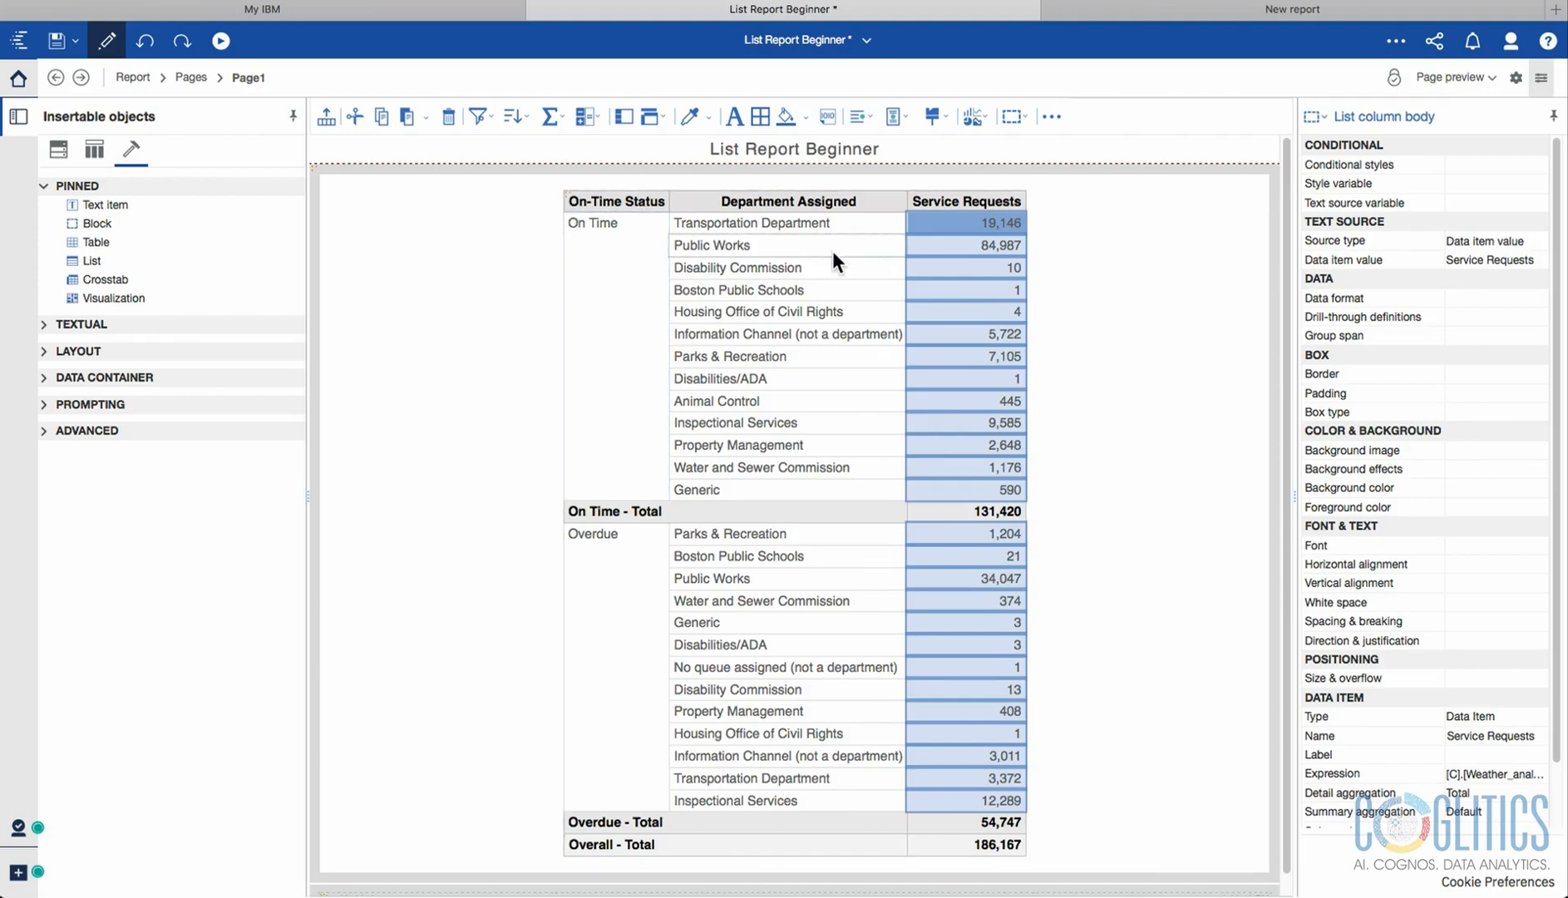
{"action": "left_click", "coordinate": [603, 278]}
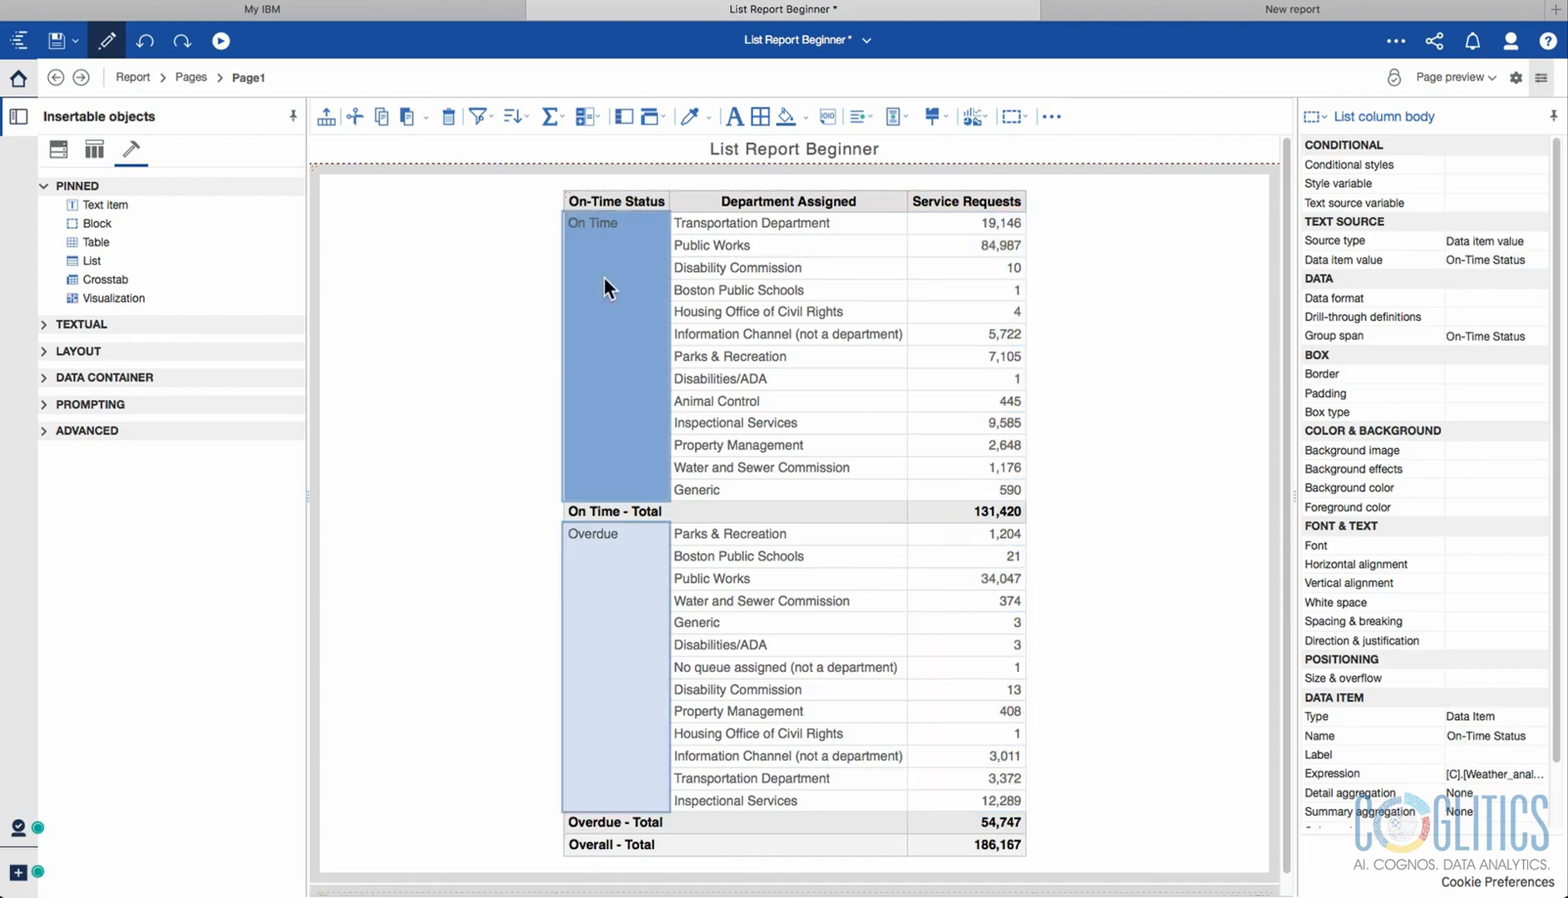
{"action": "left_click", "coordinate": [566, 198]}
{"action": "left_click", "coordinate": [606, 271]}
{"action": "left_click", "coordinate": [976, 223]}
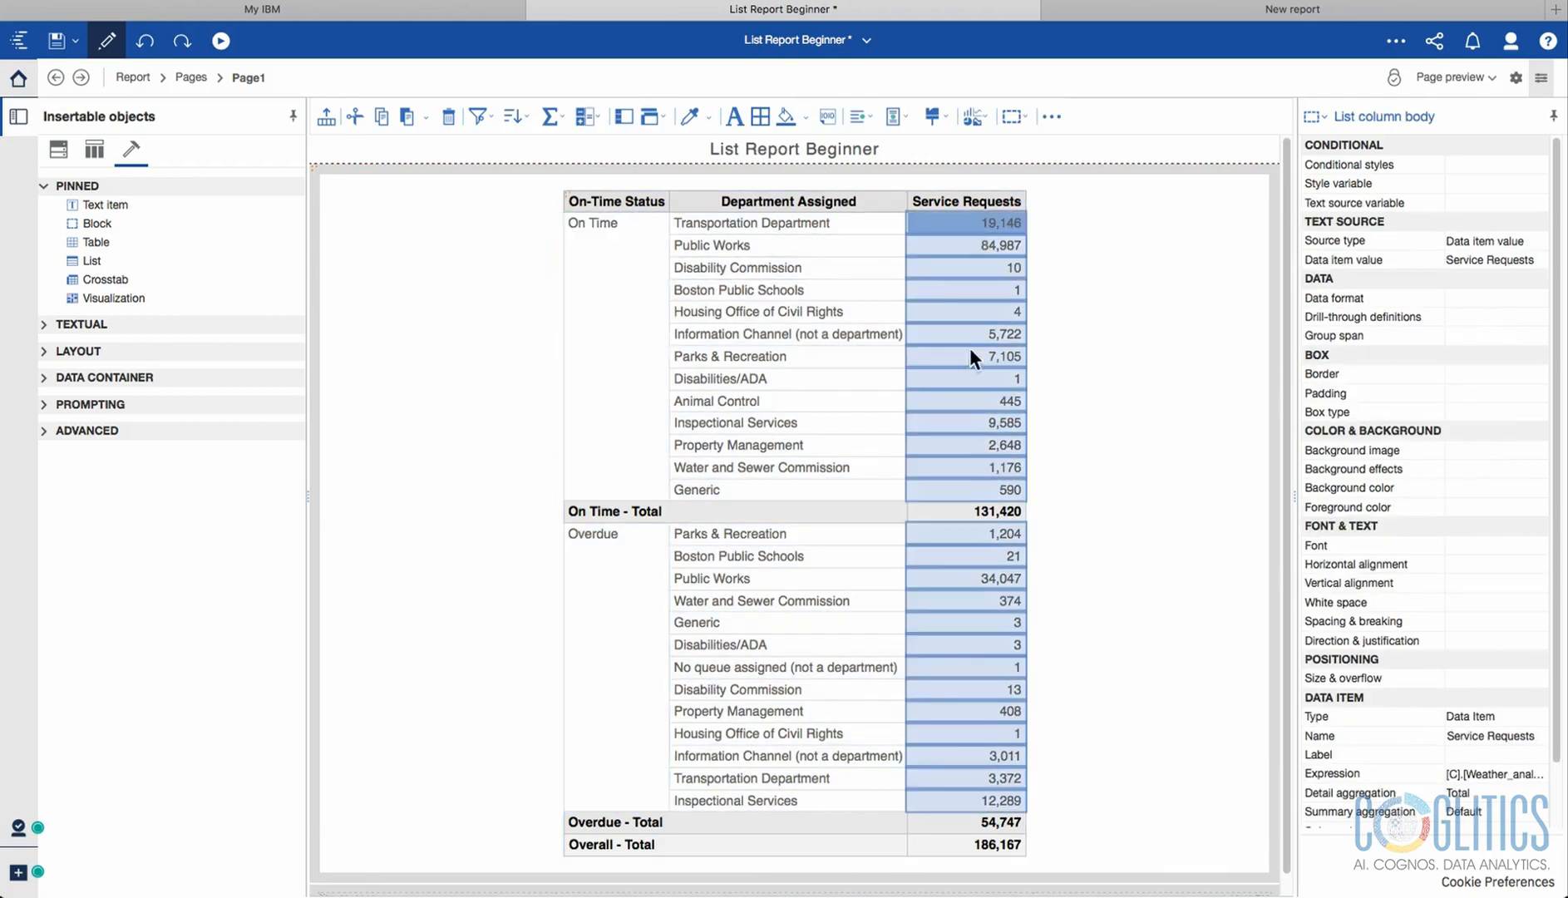
{"action": "left_click", "coordinate": [566, 192]}
{"action": "left_click", "coordinate": [576, 222]}
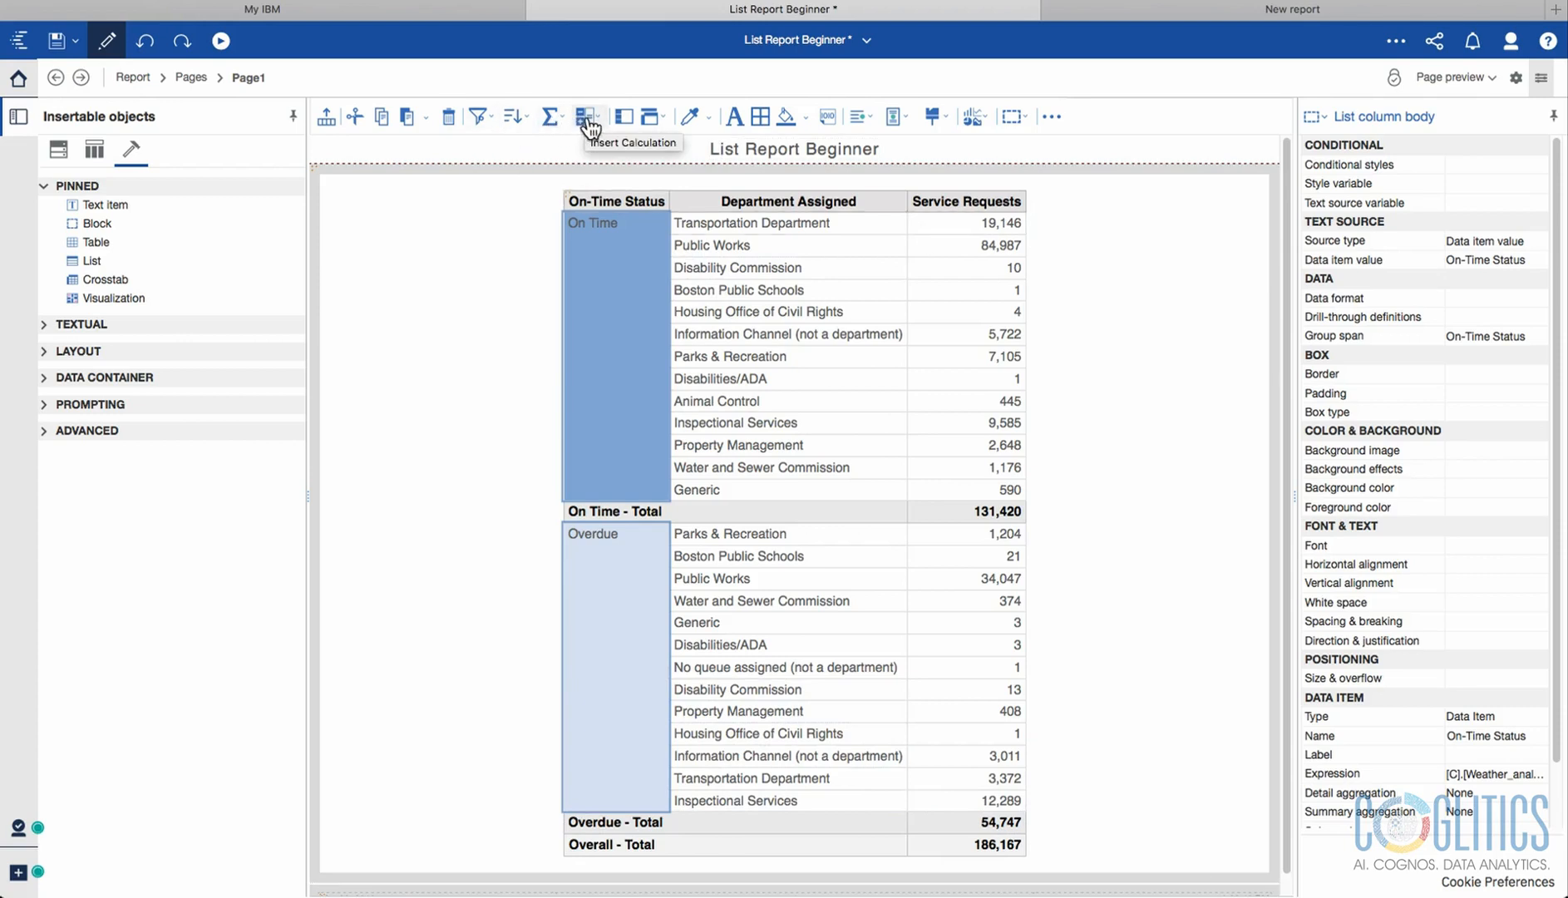
Insert a % of total (Service Requests) calculation as a new list column.
{"action": "left_click", "coordinate": [994, 222]}
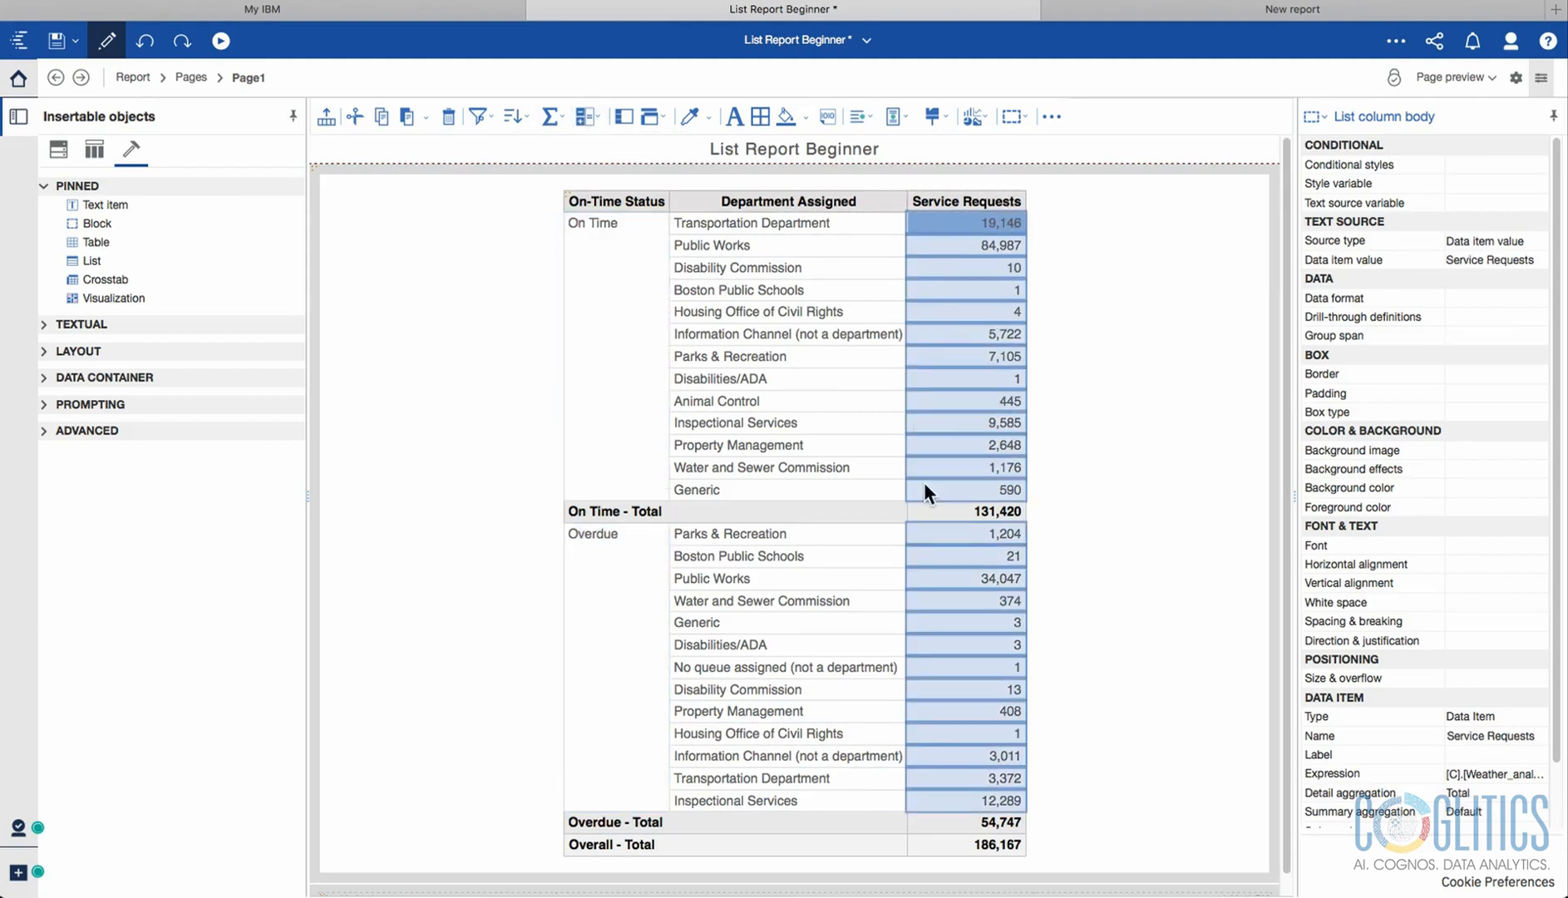
{"action": "left_click", "coordinate": [601, 114]}
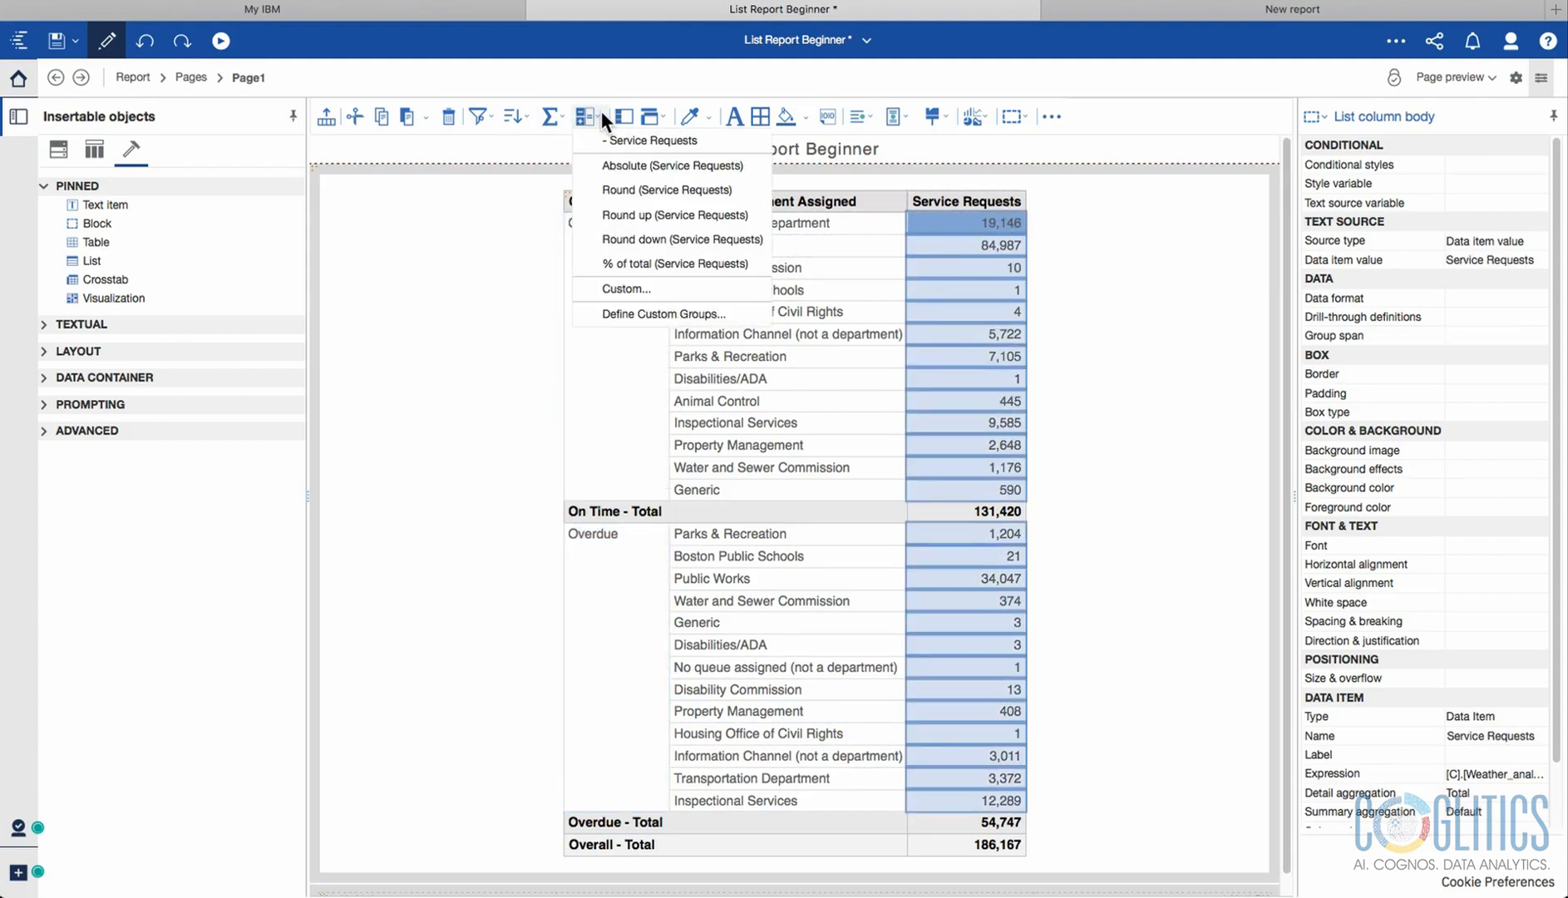
{"action": "left_click", "coordinate": [647, 259]}
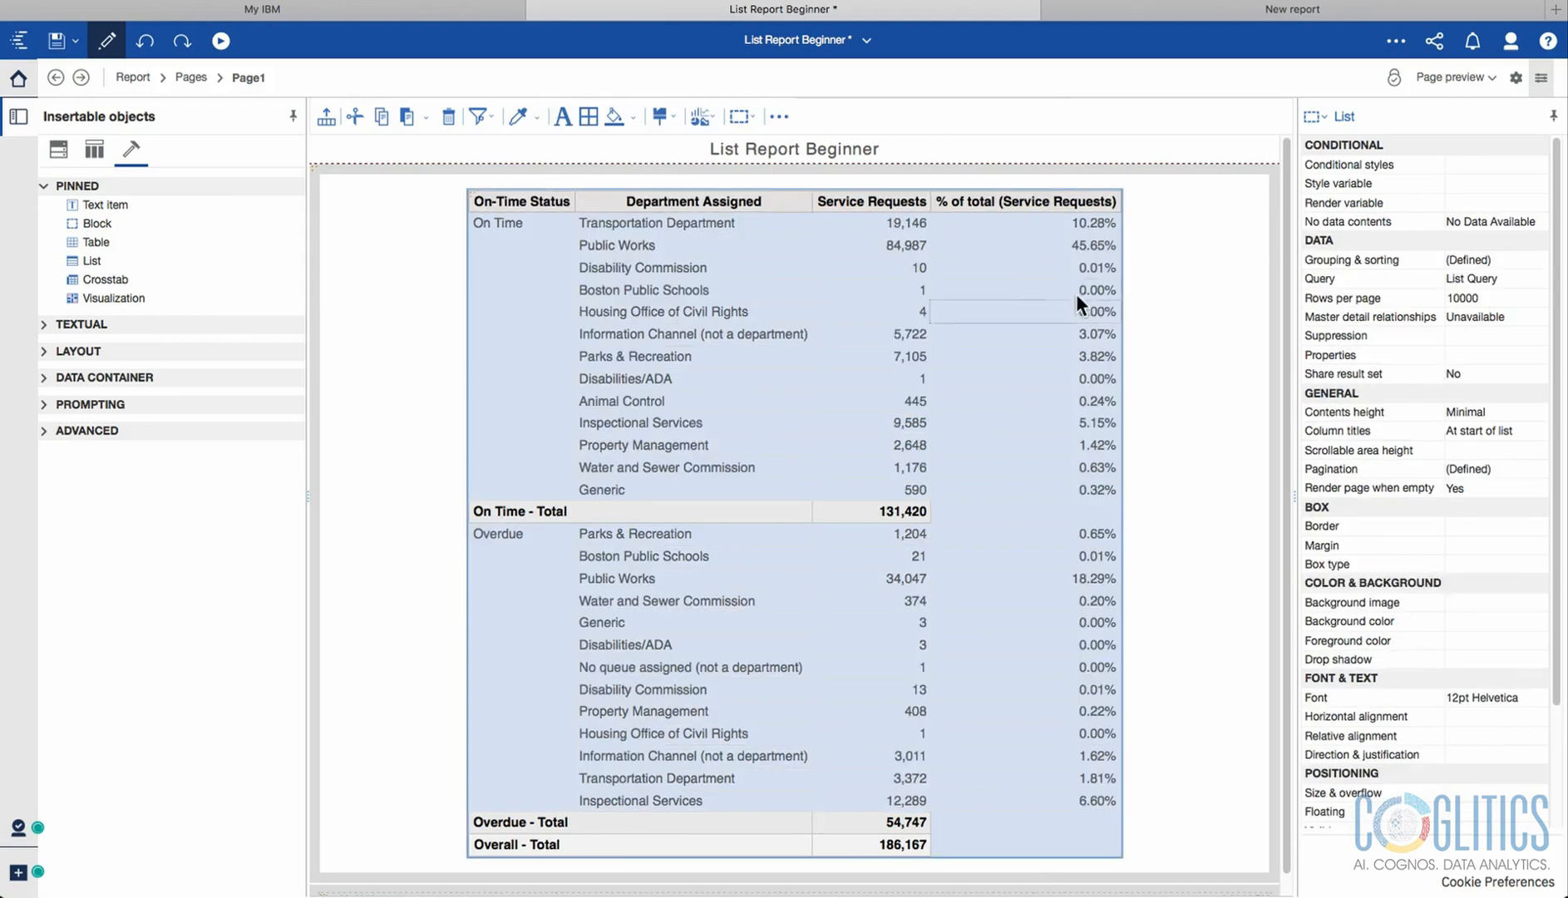
Try to add a Total summary to the % of total (Service Requests) column, and close the resulting dialog.
{"action": "left_click", "coordinate": [1038, 221]}
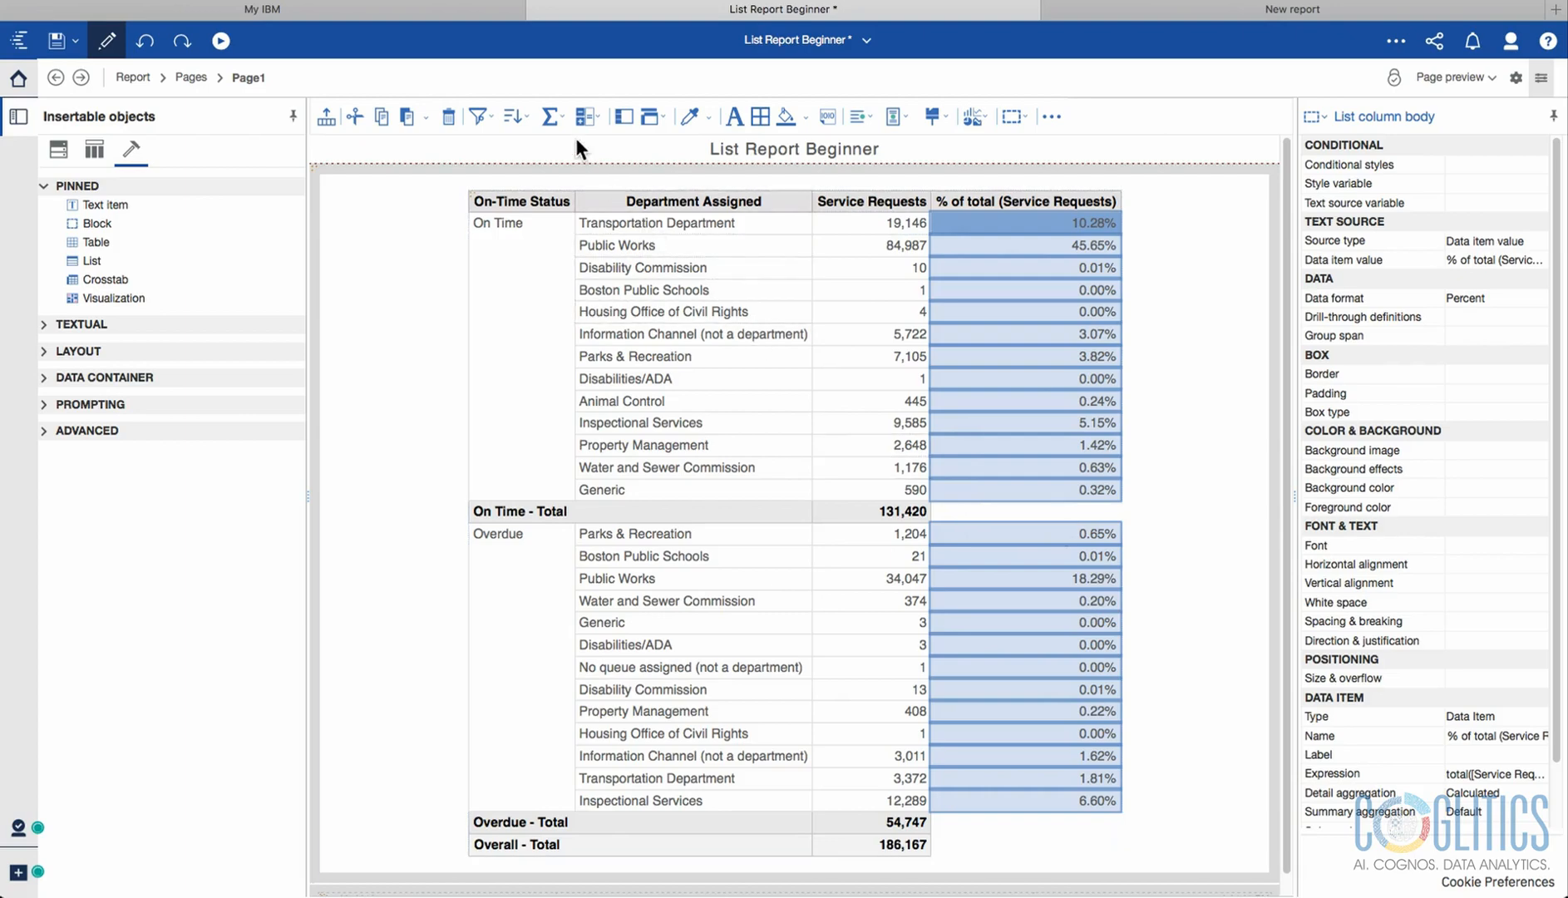
{"action": "left_click", "coordinate": [561, 118]}
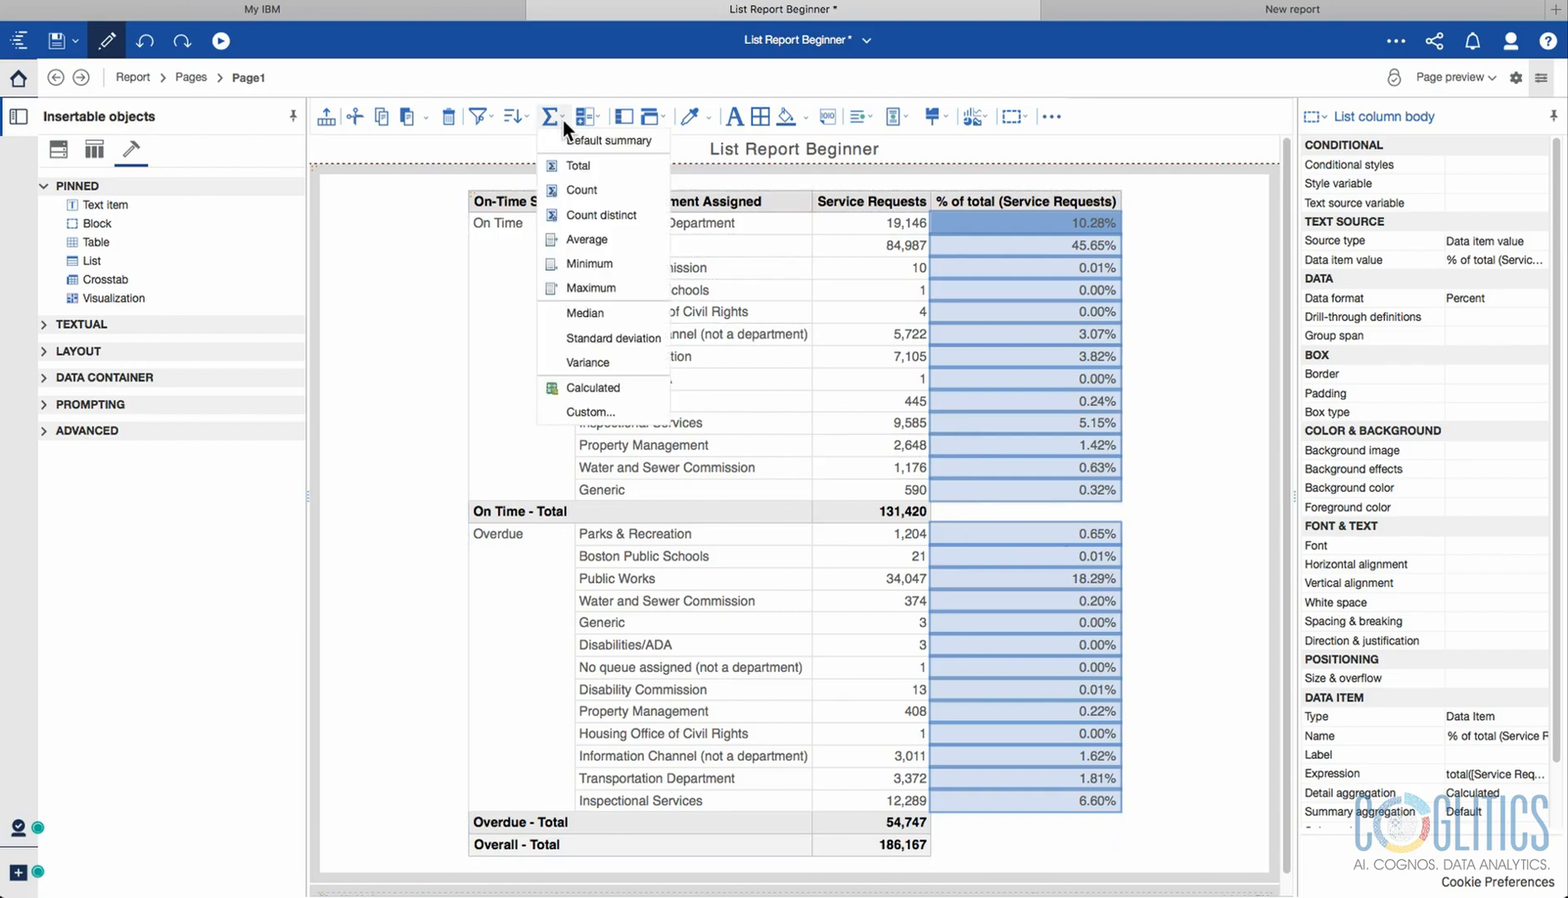
{"action": "left_click", "coordinate": [566, 164]}
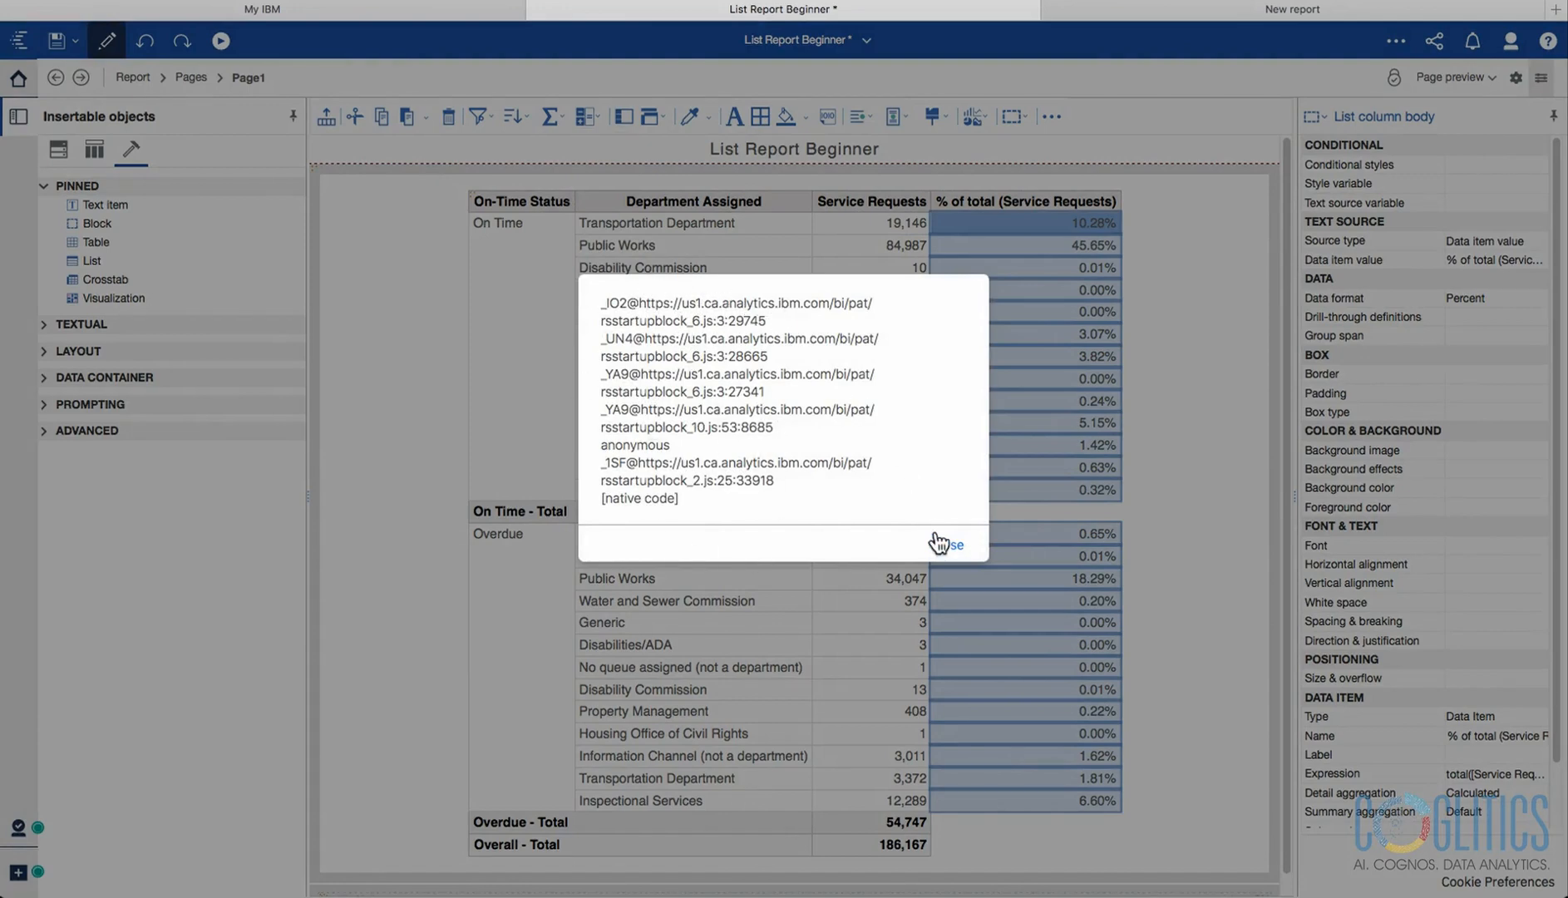
{"action": "left_click", "coordinate": [945, 544]}
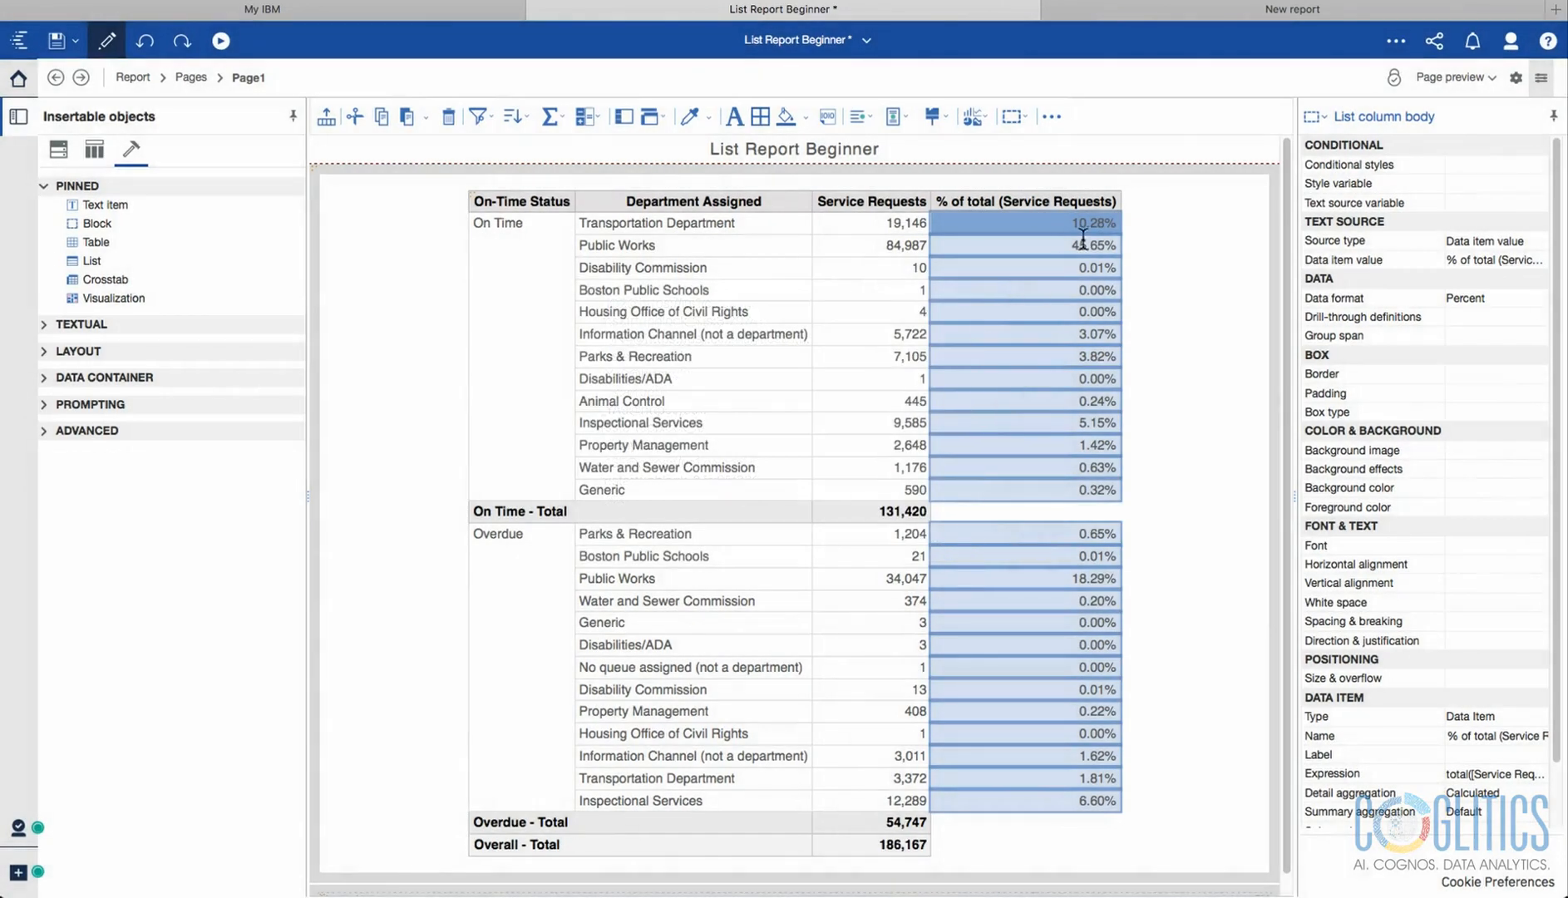
Switch to Page design and try to add the Default summary to the % of total (Service Requests) column.
{"action": "left_click", "coordinate": [1490, 75]}
{"action": "left_click", "coordinate": [1426, 117]}
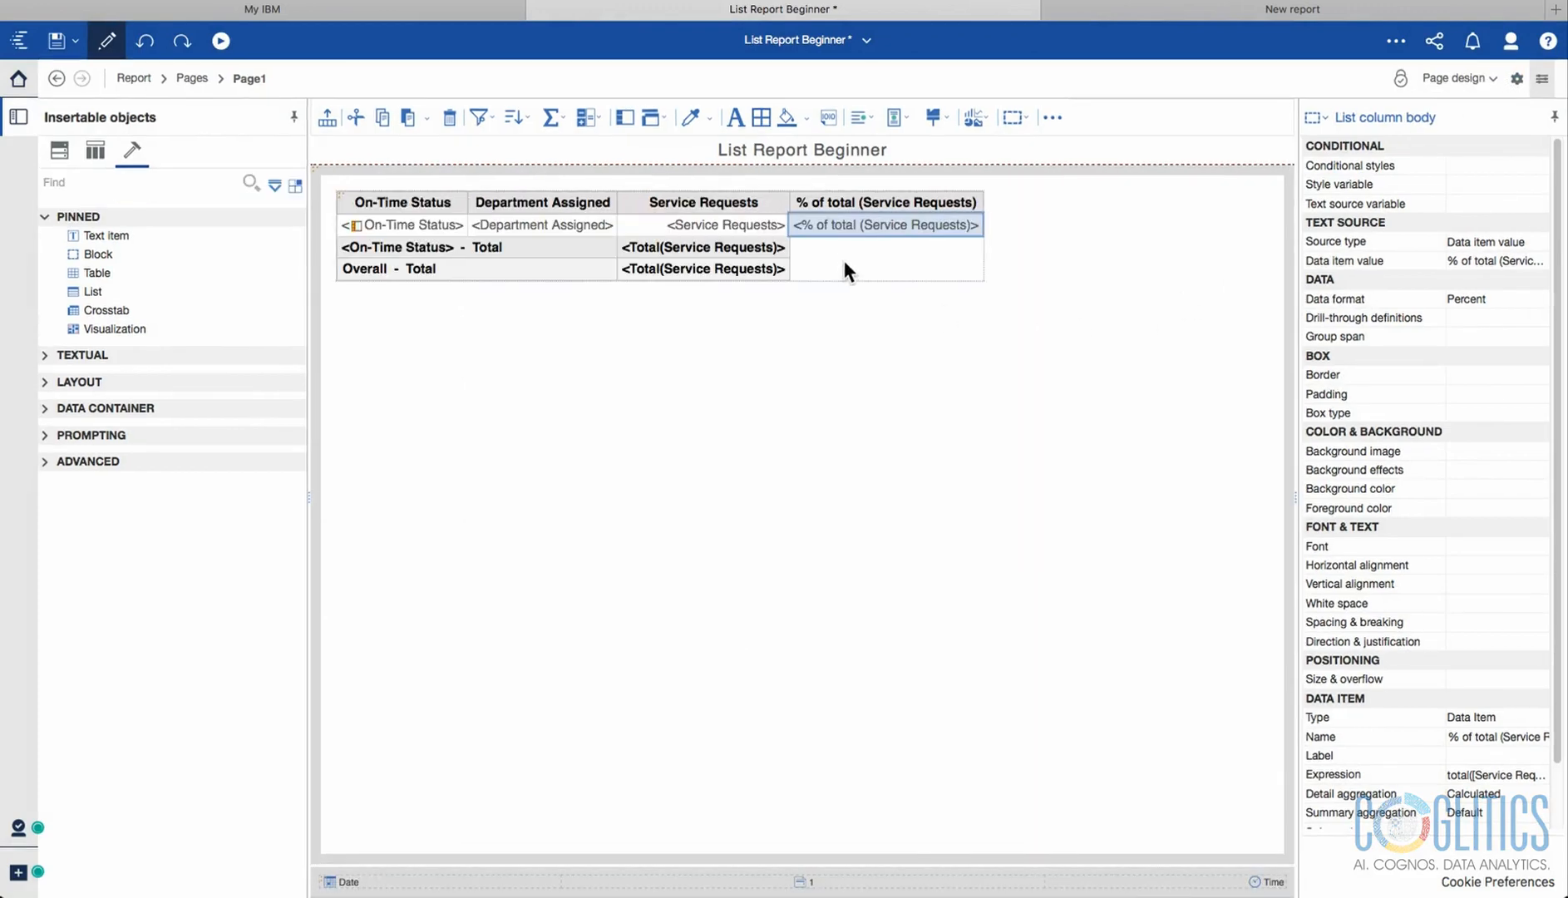
{"action": "left_click", "coordinate": [555, 119]}
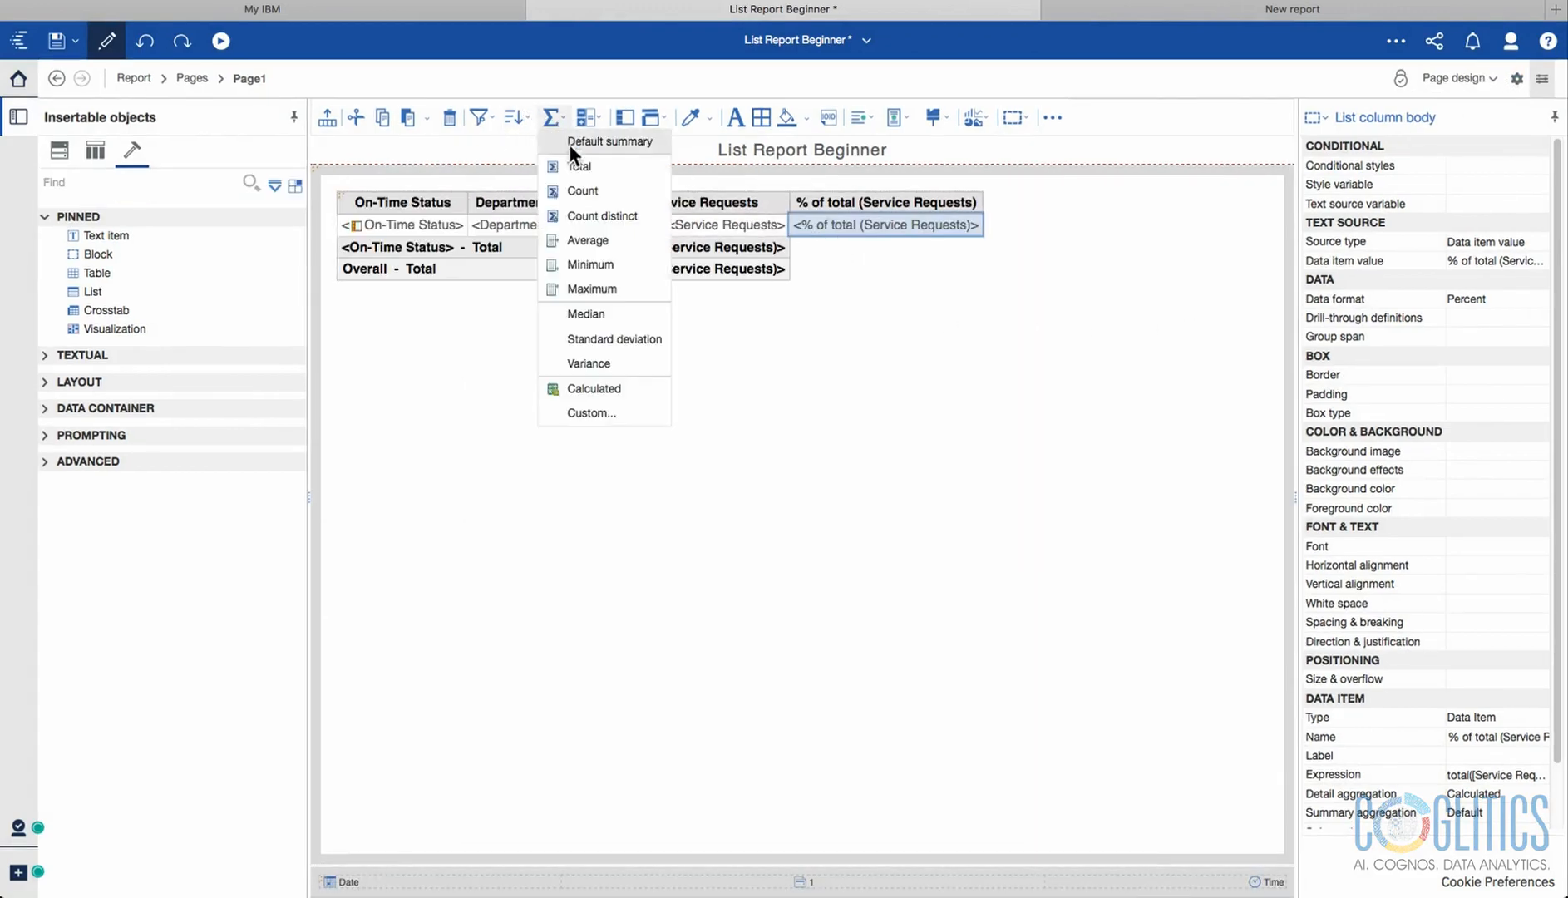
{"action": "left_click", "coordinate": [569, 143]}
{"action": "left_click", "coordinate": [954, 549]}
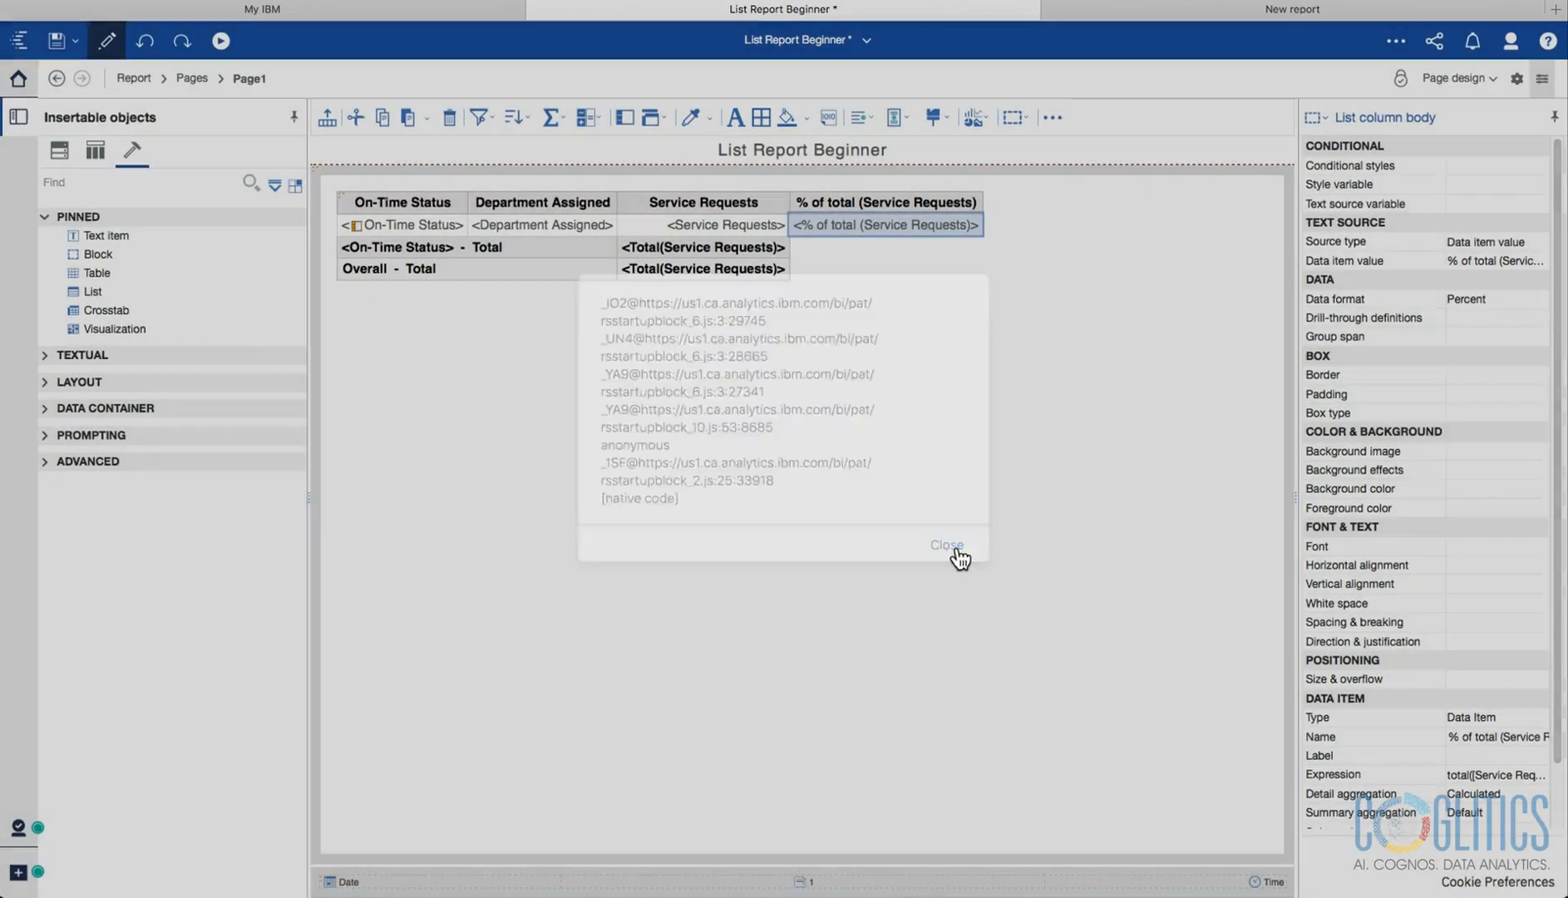
Return to Page preview and undo the % of total (Service Requests) calculation.
{"action": "left_click", "coordinate": [1454, 78]}
{"action": "left_click", "coordinate": [1471, 105]}
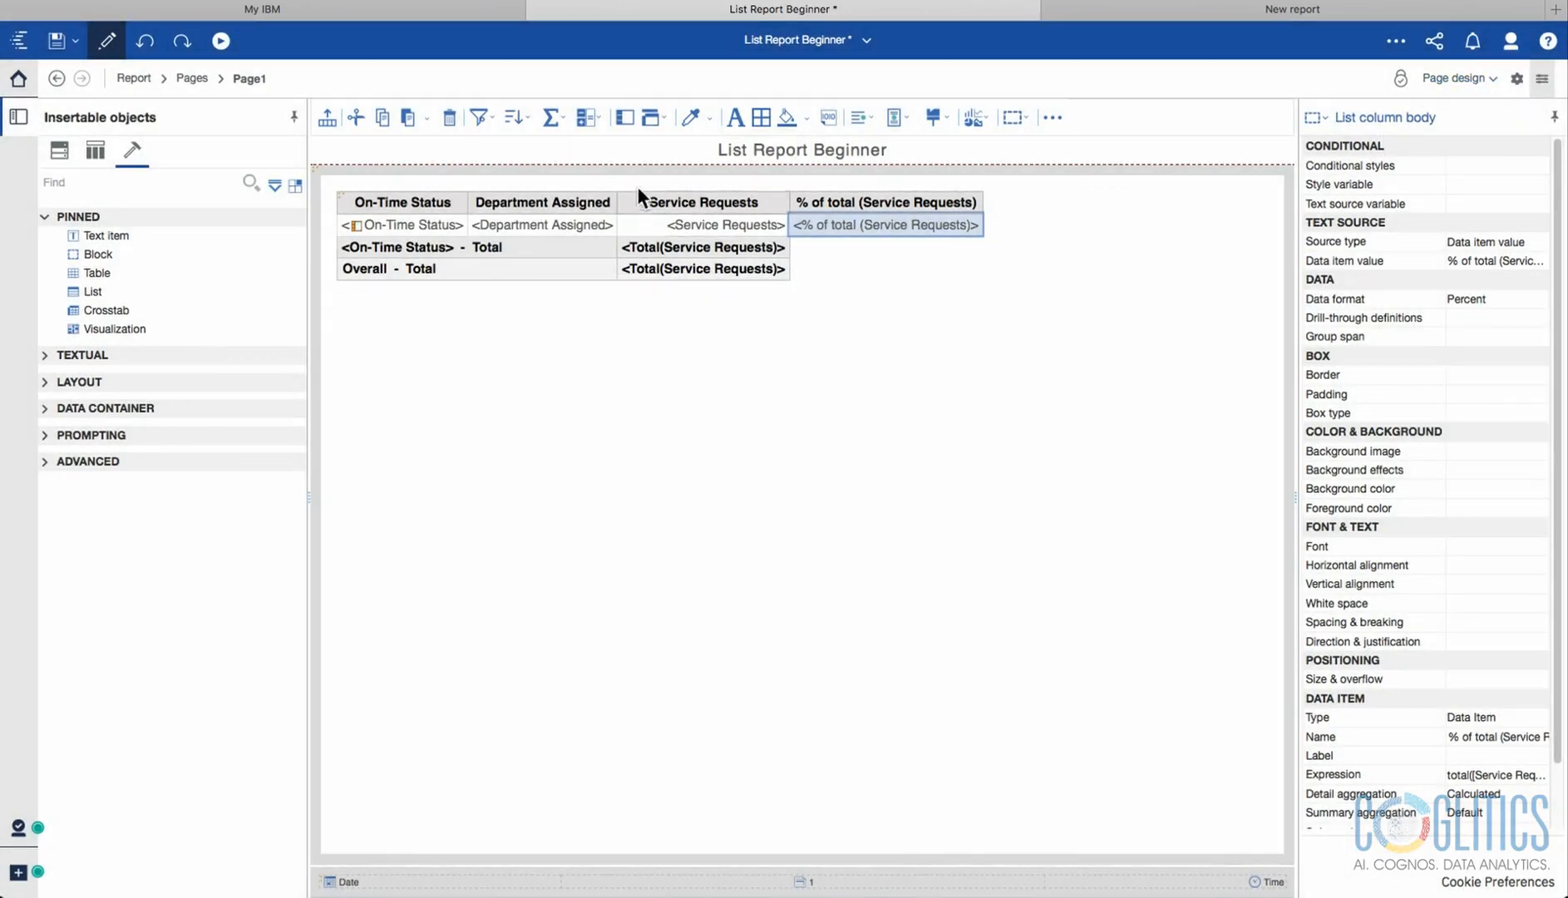
{"action": "left_click", "coordinate": [1454, 78]}
{"action": "left_click", "coordinate": [1473, 131]}
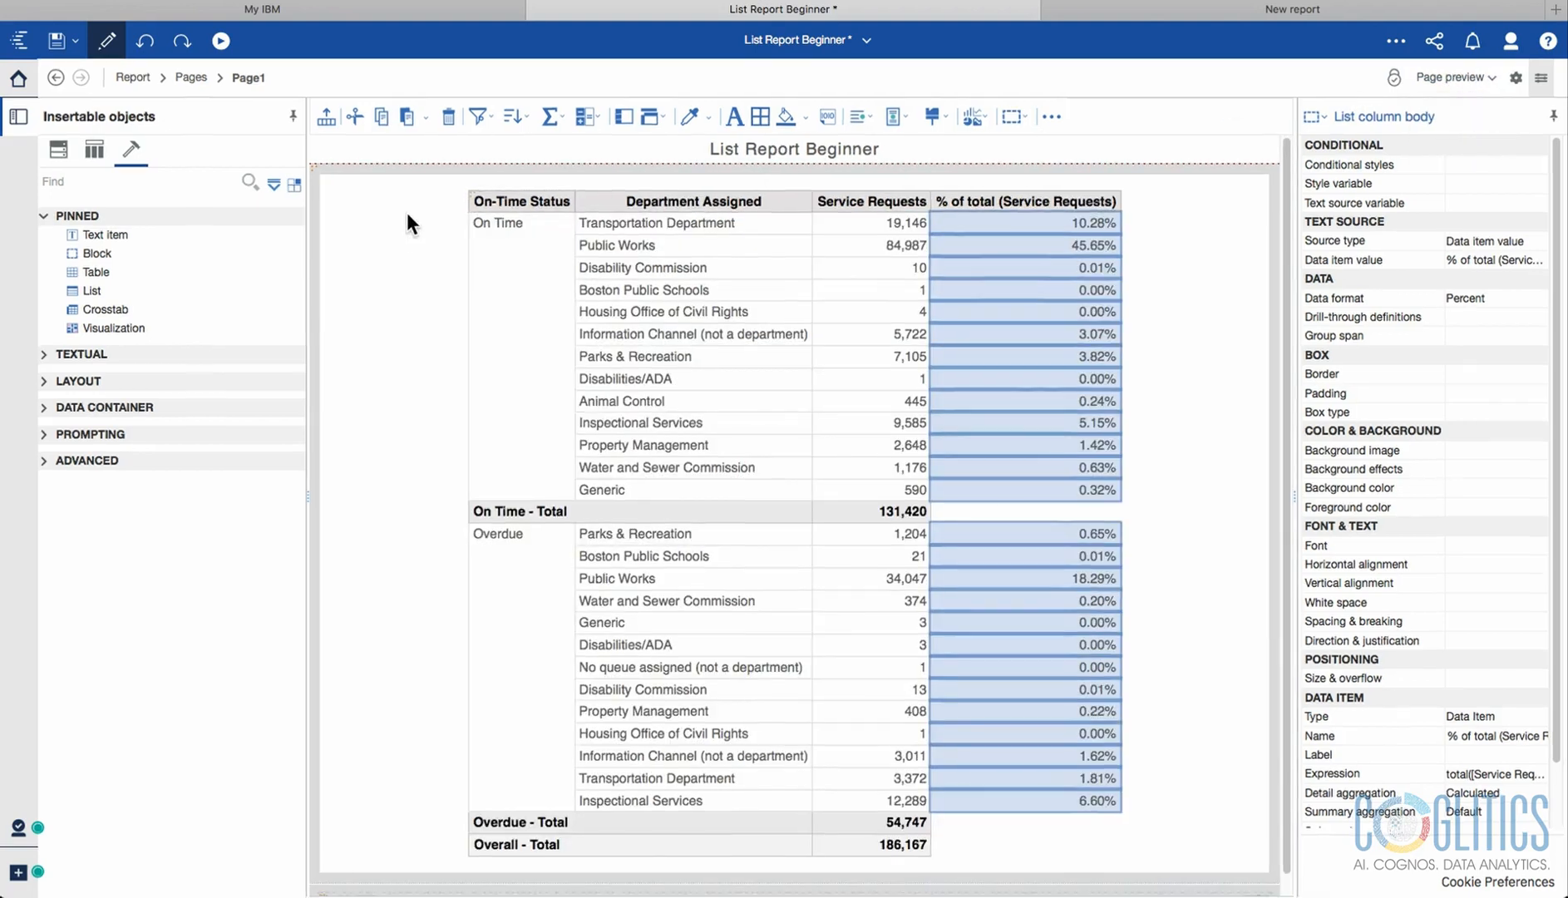
{"action": "left_click", "coordinate": [148, 47]}
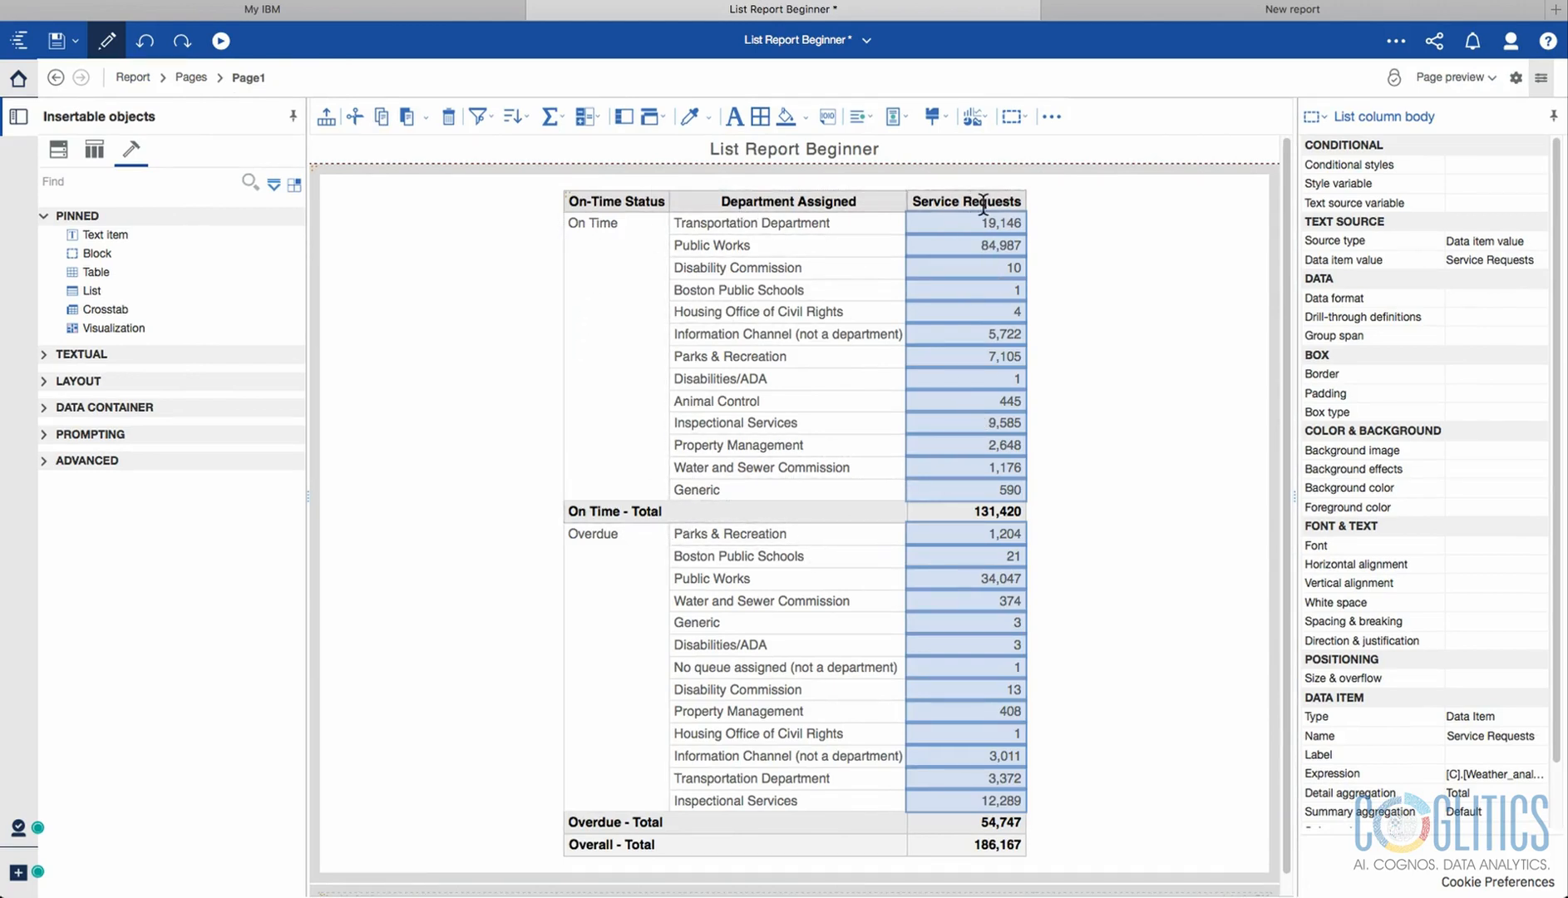
Review the calculation options offered for the Service Requests column without inserting any.
{"action": "left_click", "coordinate": [592, 117]}
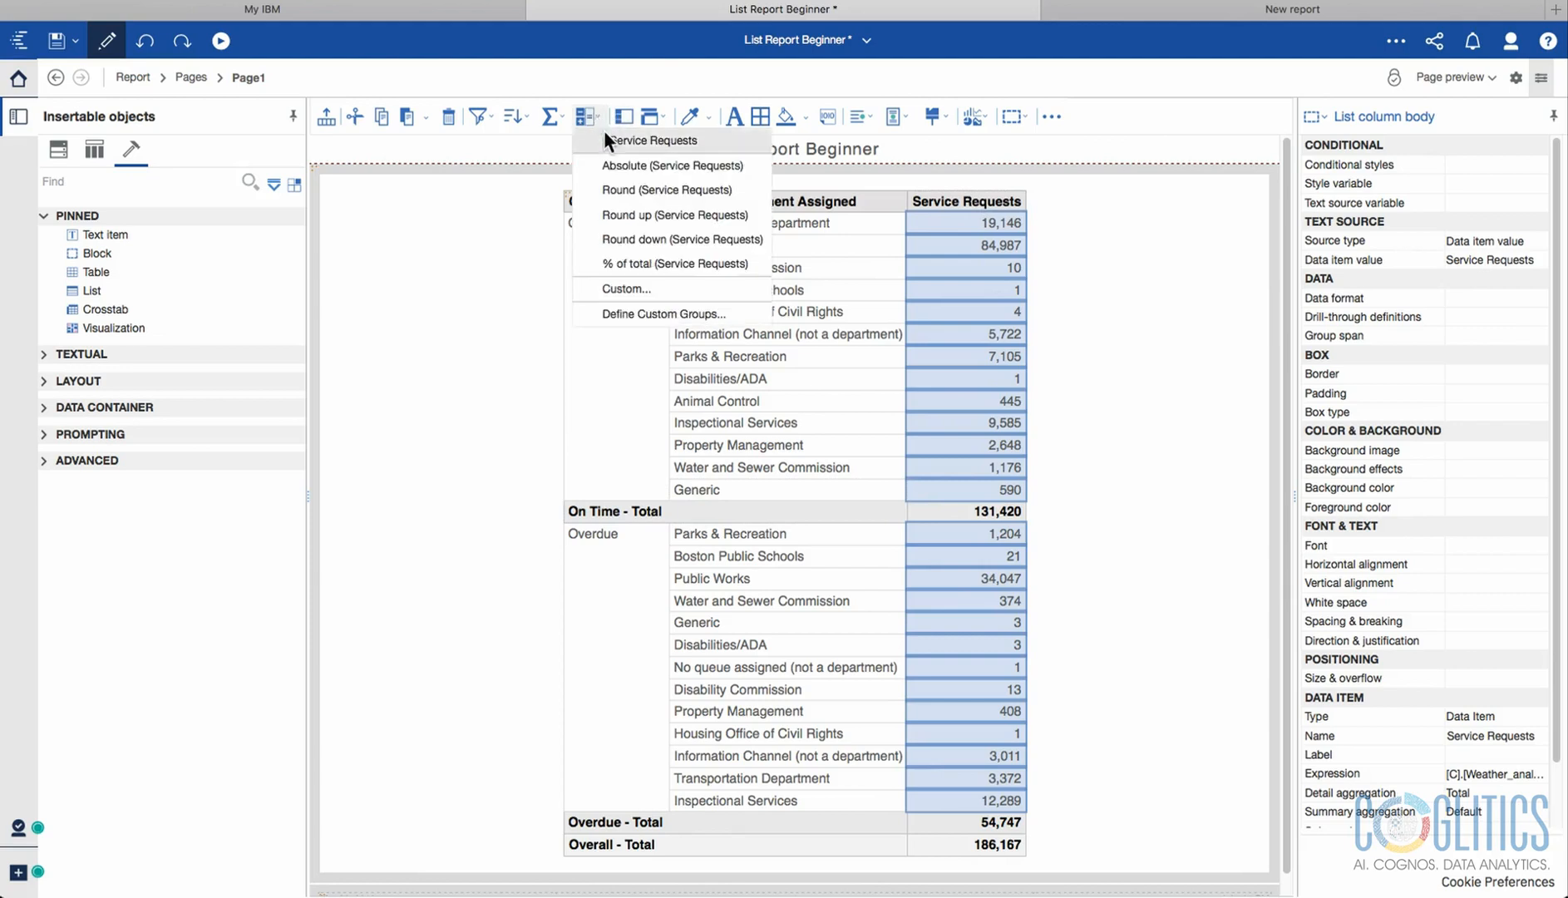
{"action": "left_click", "coordinate": [973, 221]}
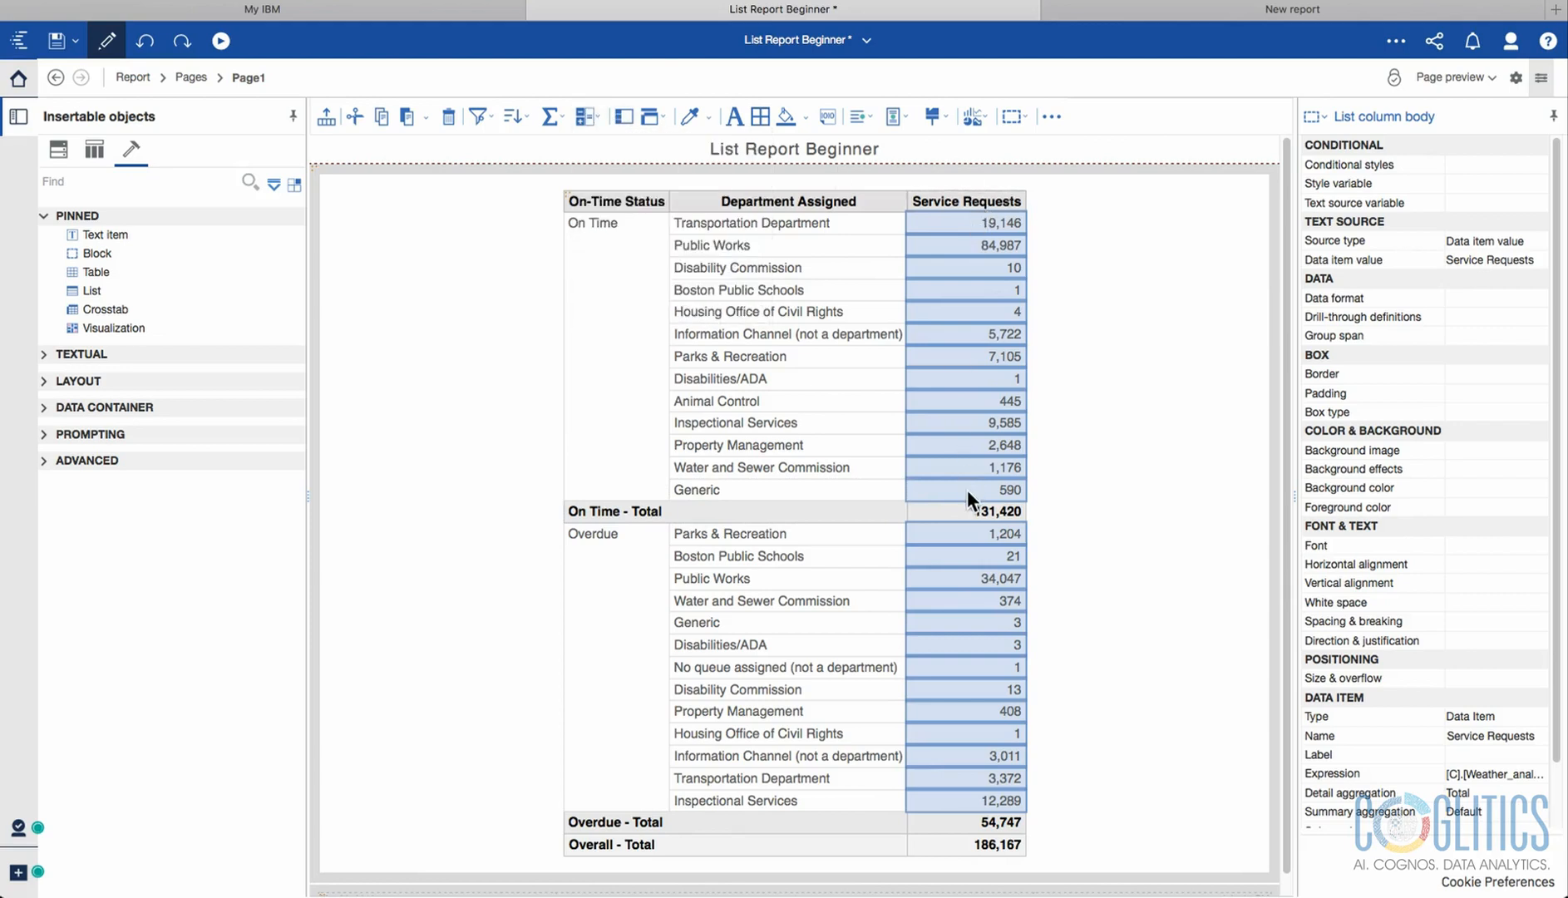
{"action": "left_click", "coordinate": [944, 226]}
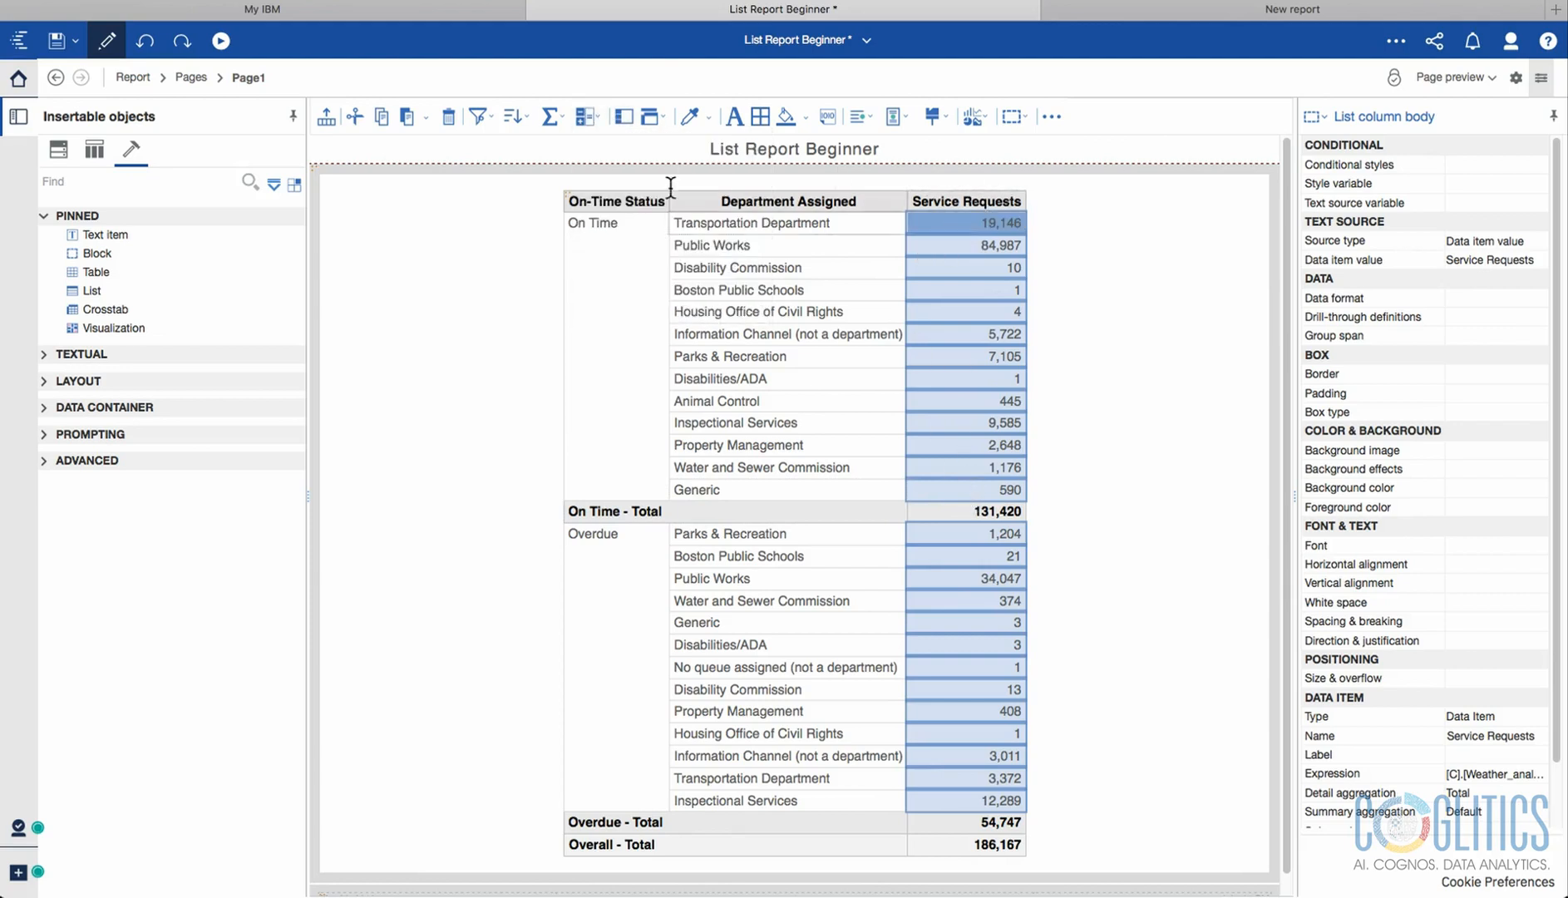
{"action": "left_click", "coordinate": [602, 121]}
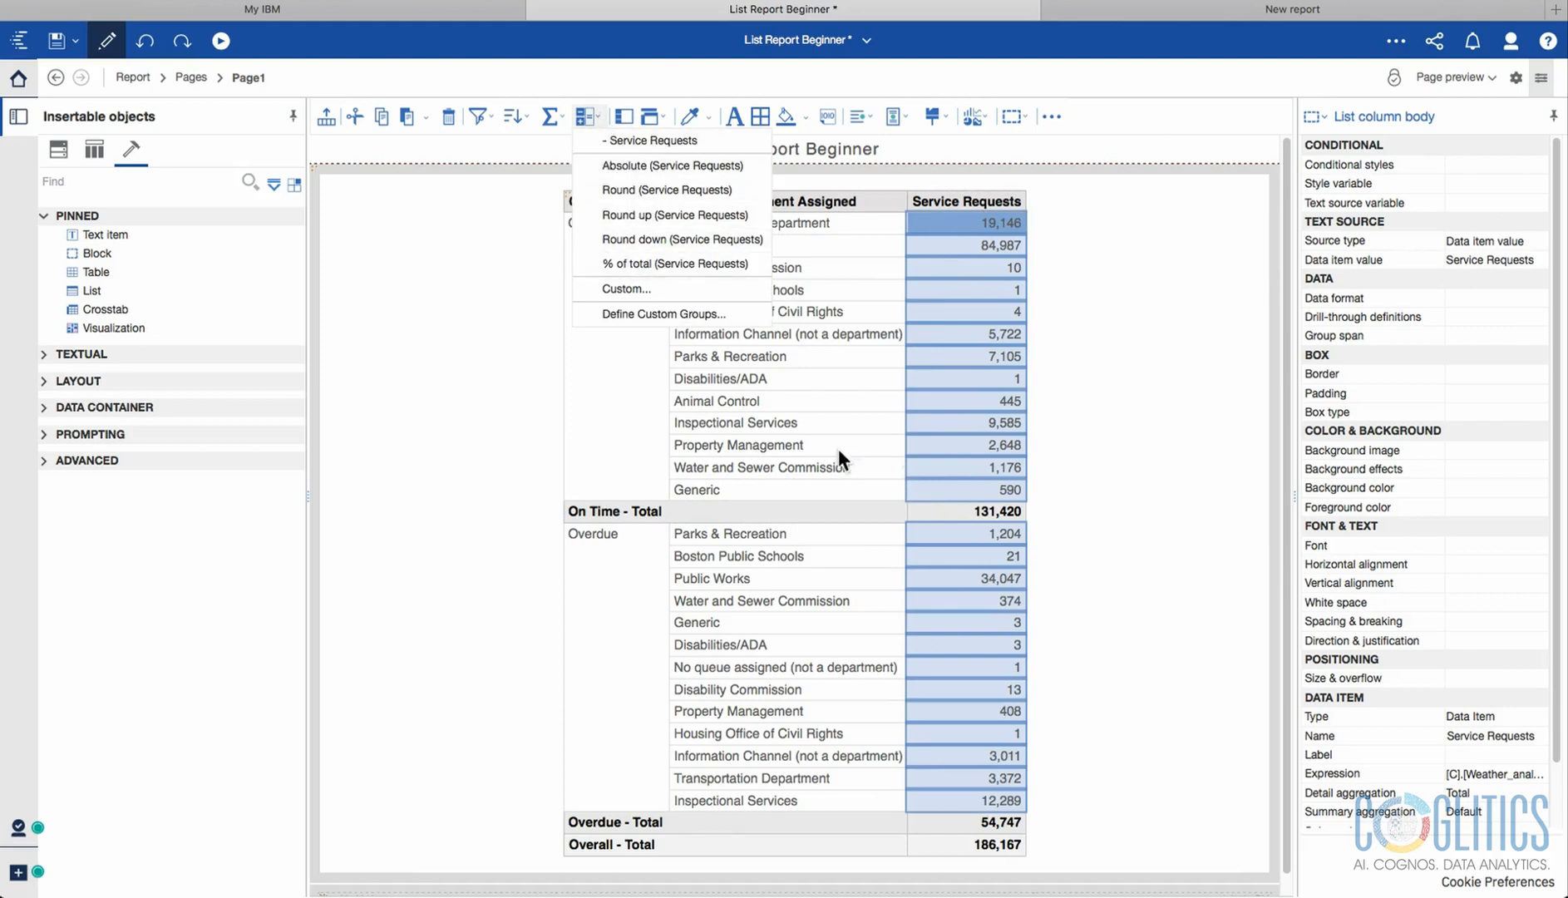
{"action": "left_click", "coordinate": [743, 508]}
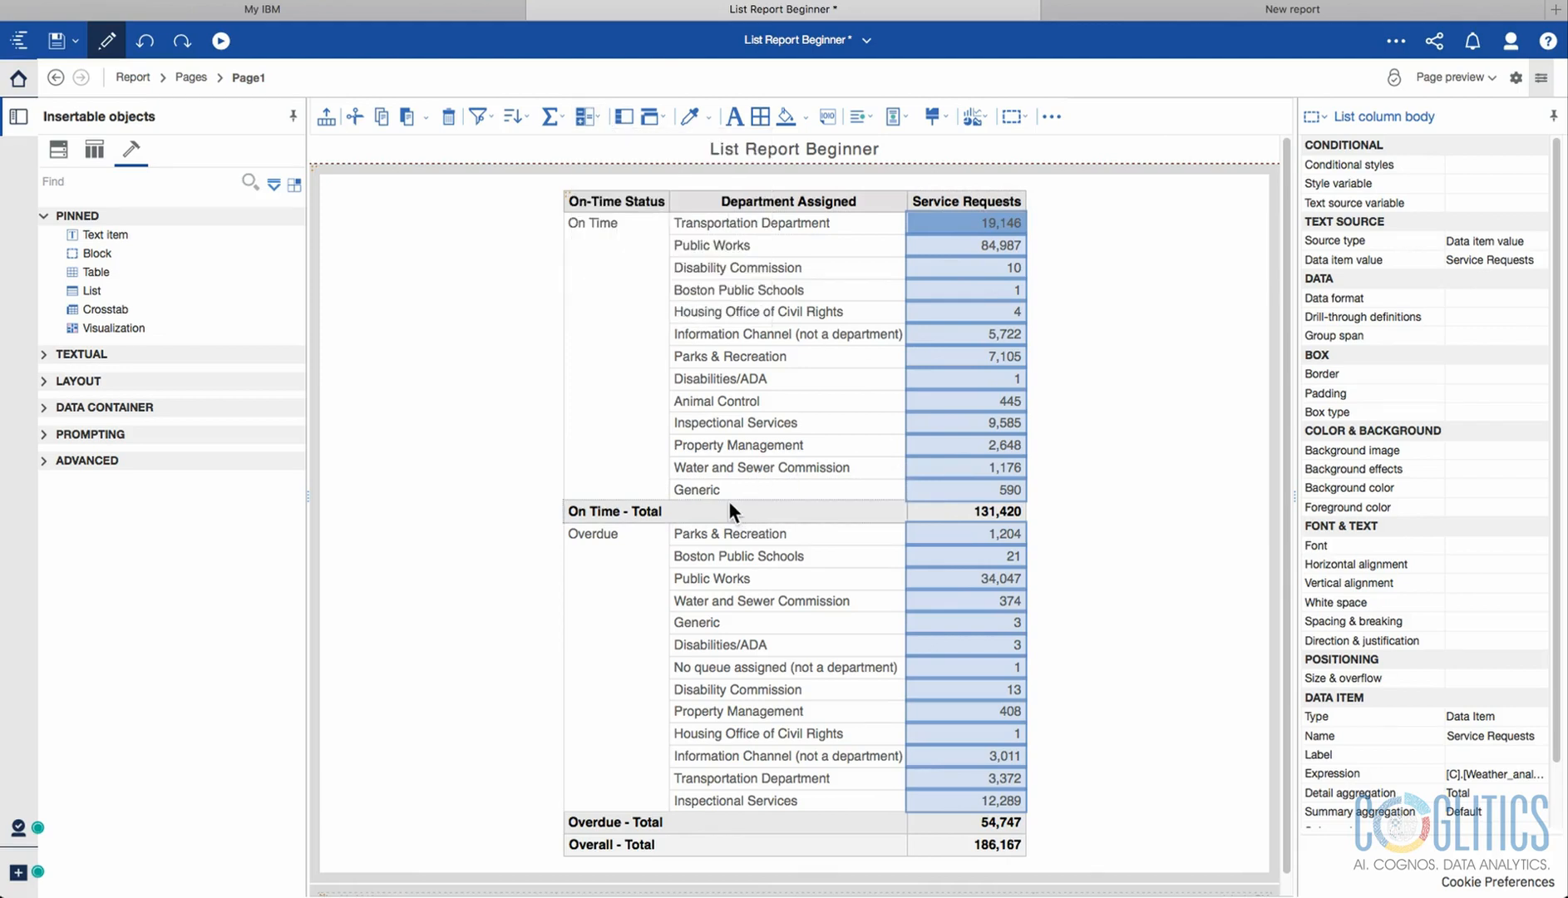
{"action": "left_click", "coordinate": [688, 515]}
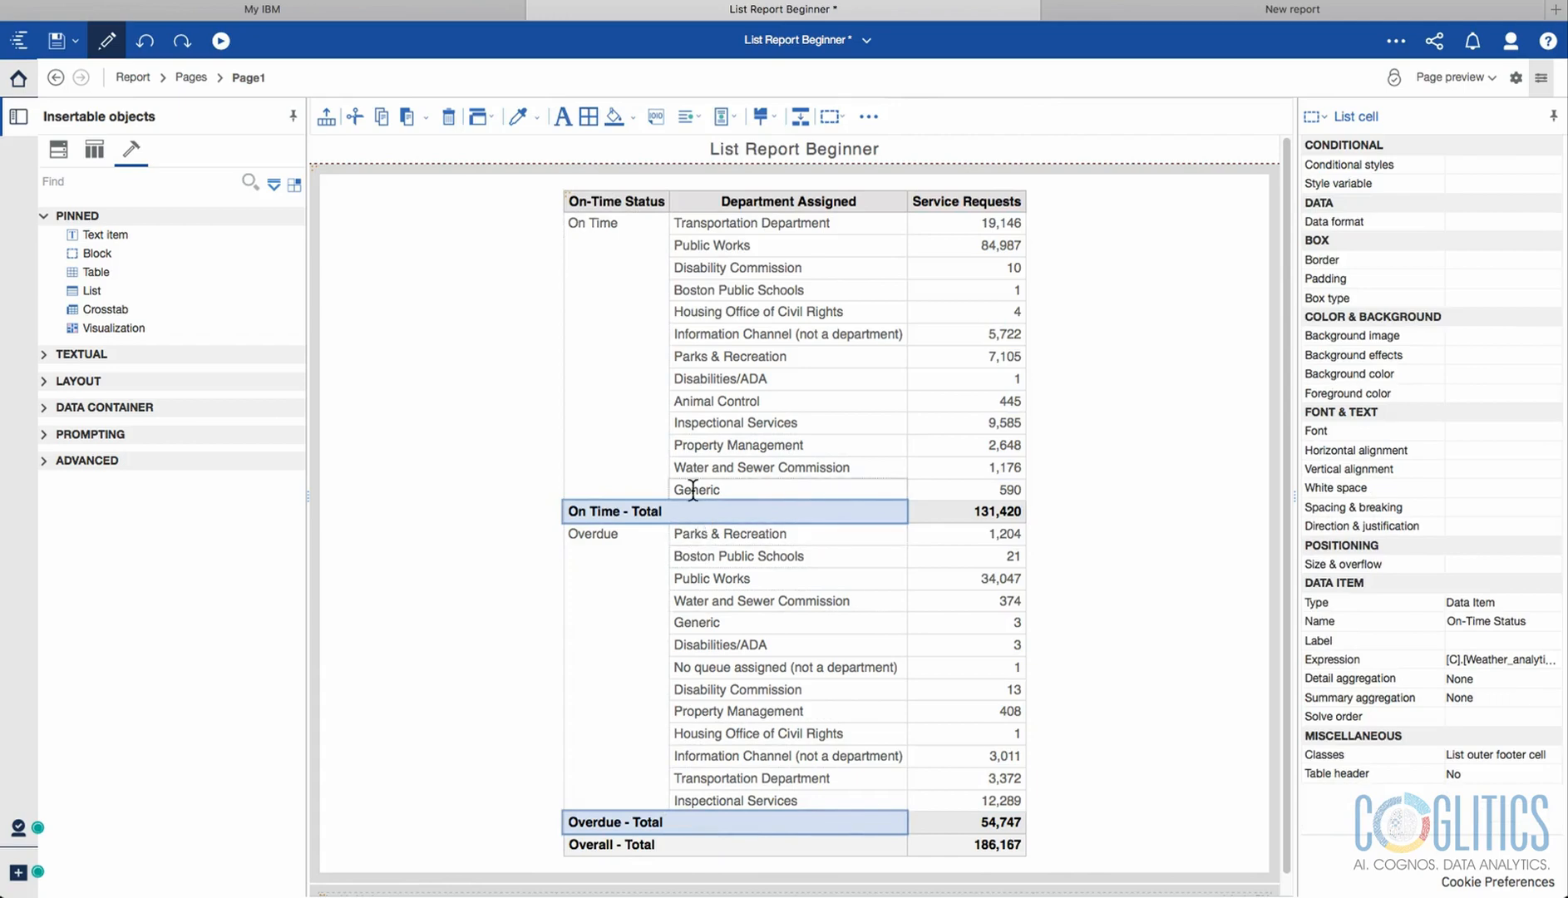
{"action": "left_click", "coordinate": [564, 193]}
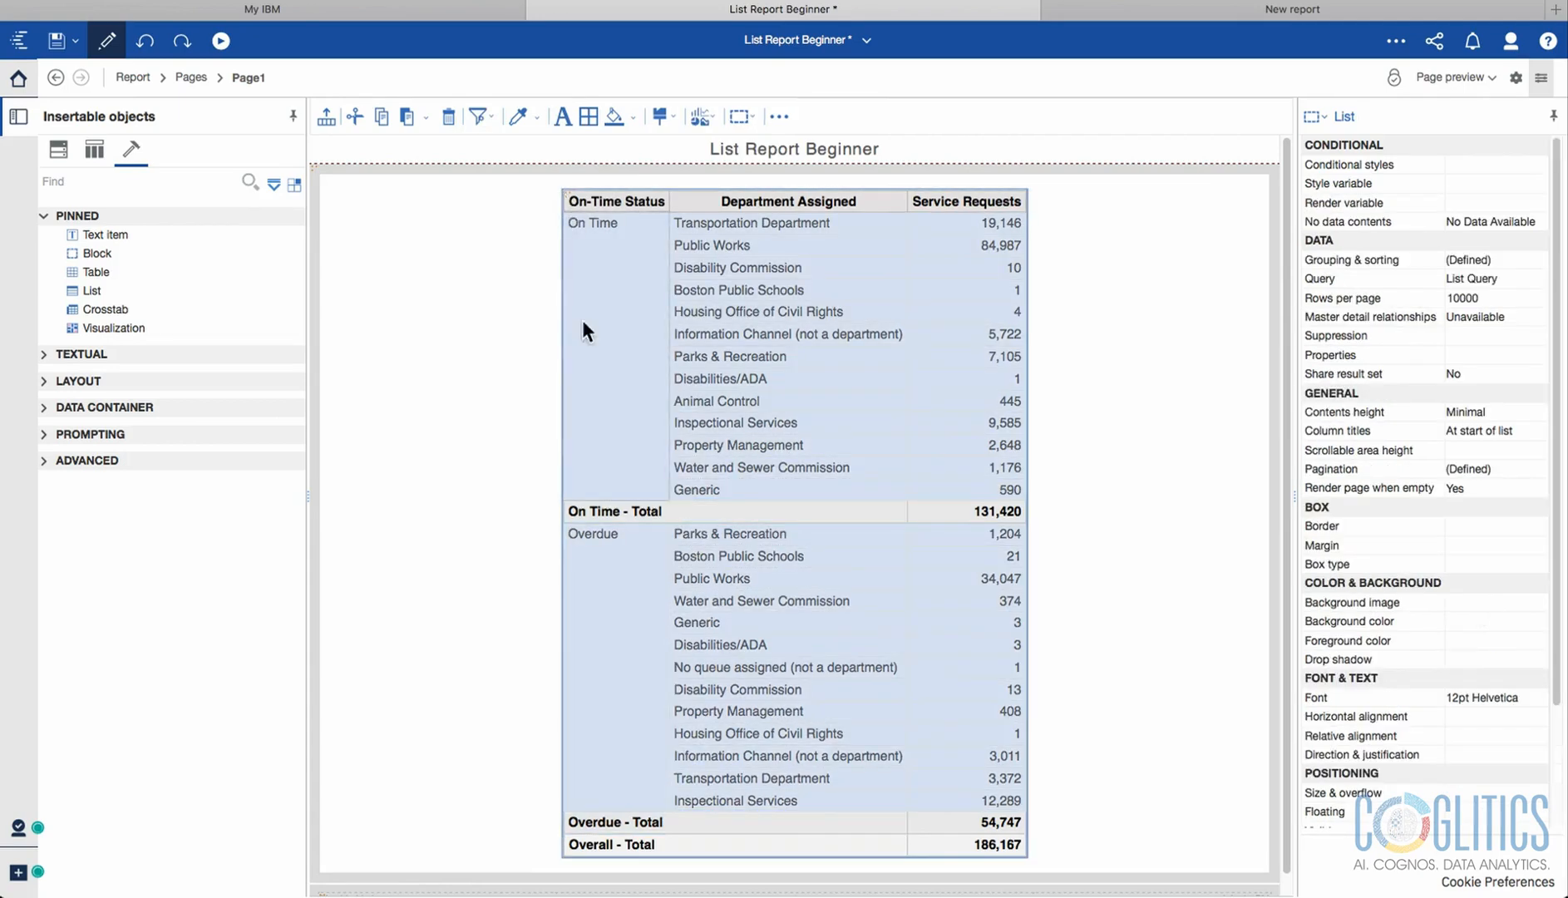
{"action": "left_click", "coordinate": [665, 511]}
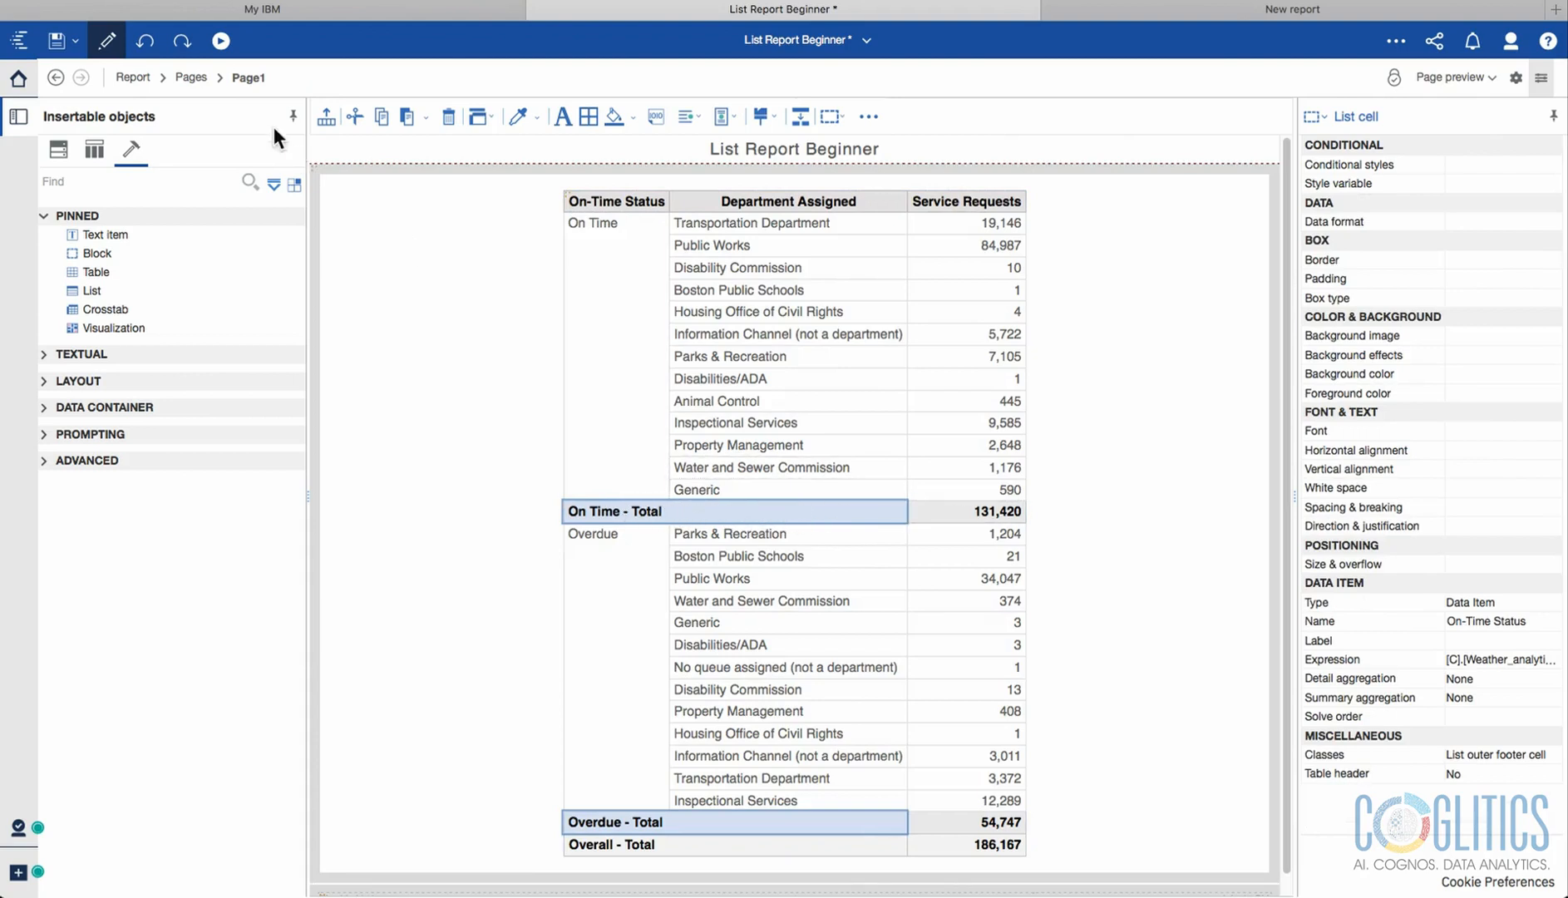
{"action": "left_click", "coordinate": [868, 118]}
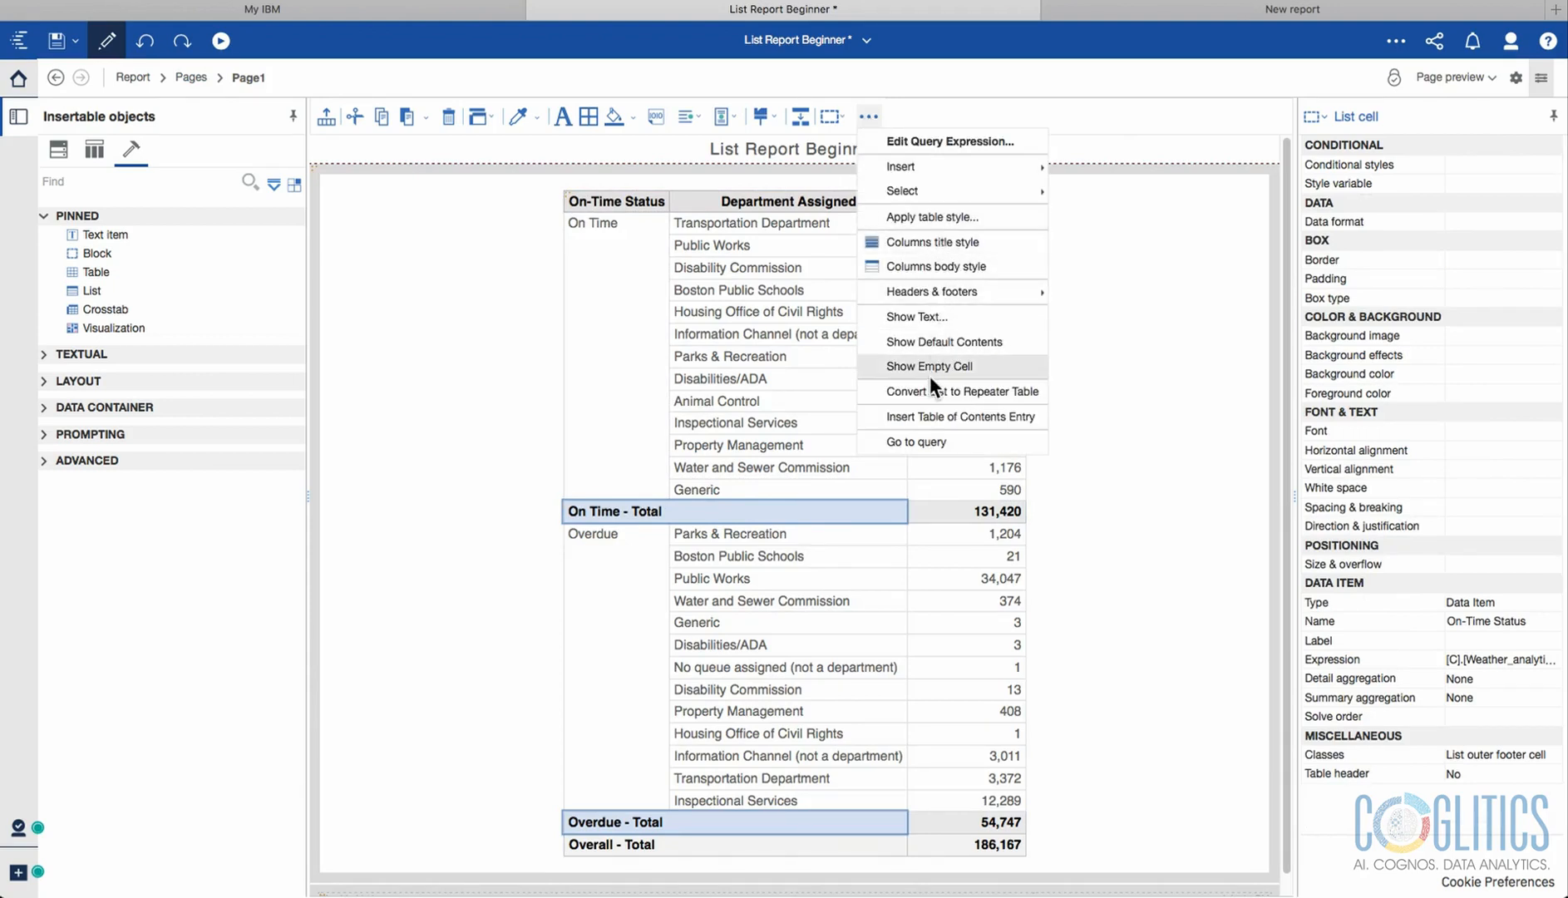
{"action": "left_click", "coordinate": [556, 357]}
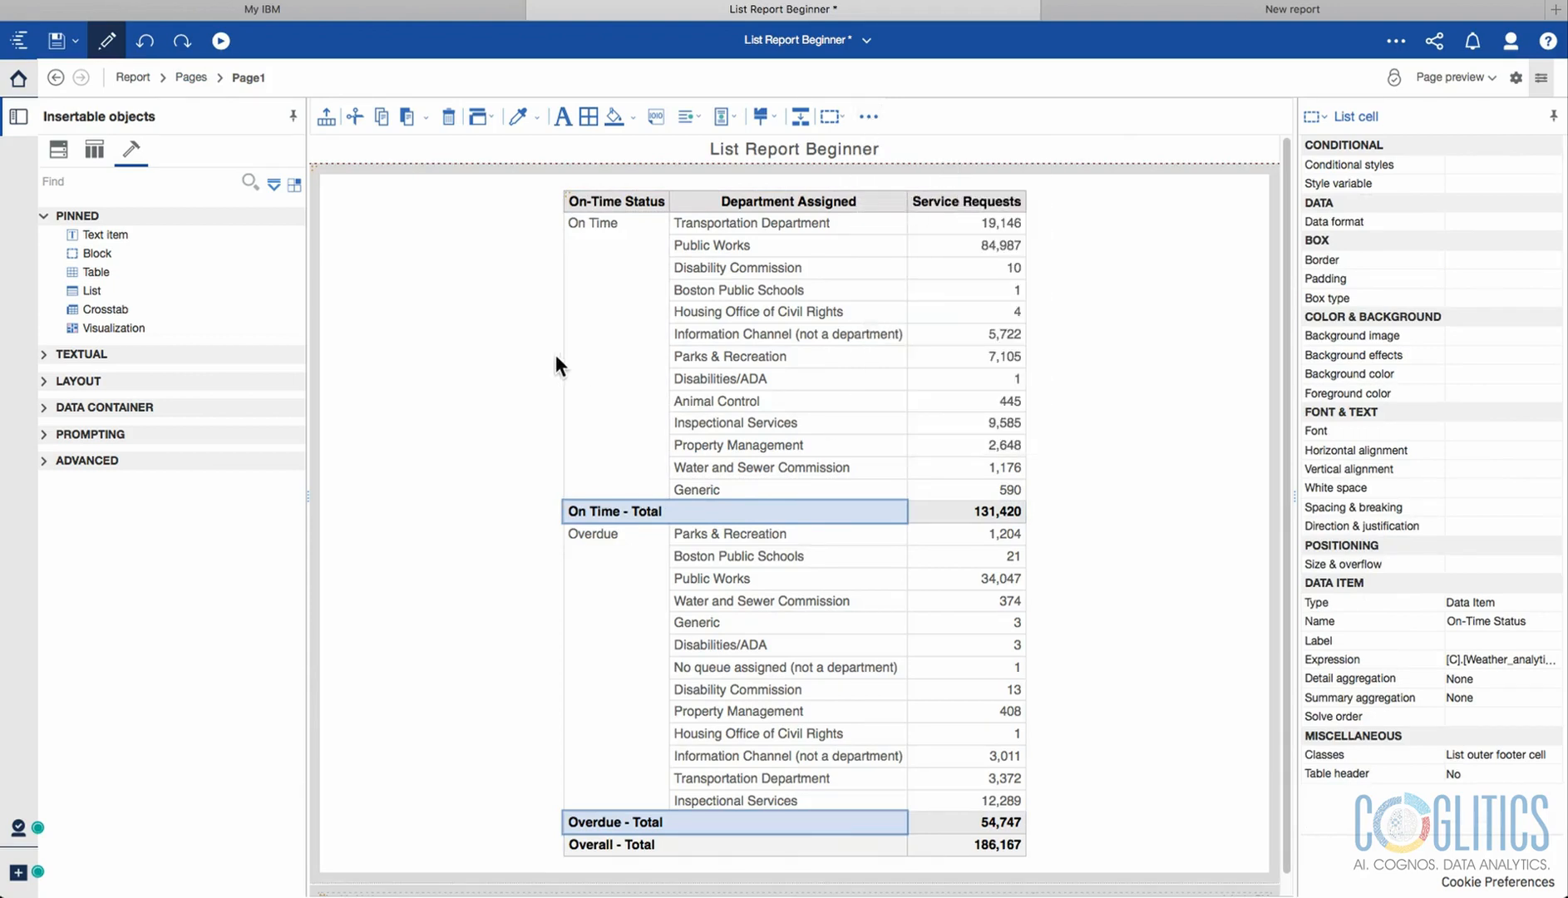
{"action": "left_click", "coordinate": [163, 78]}
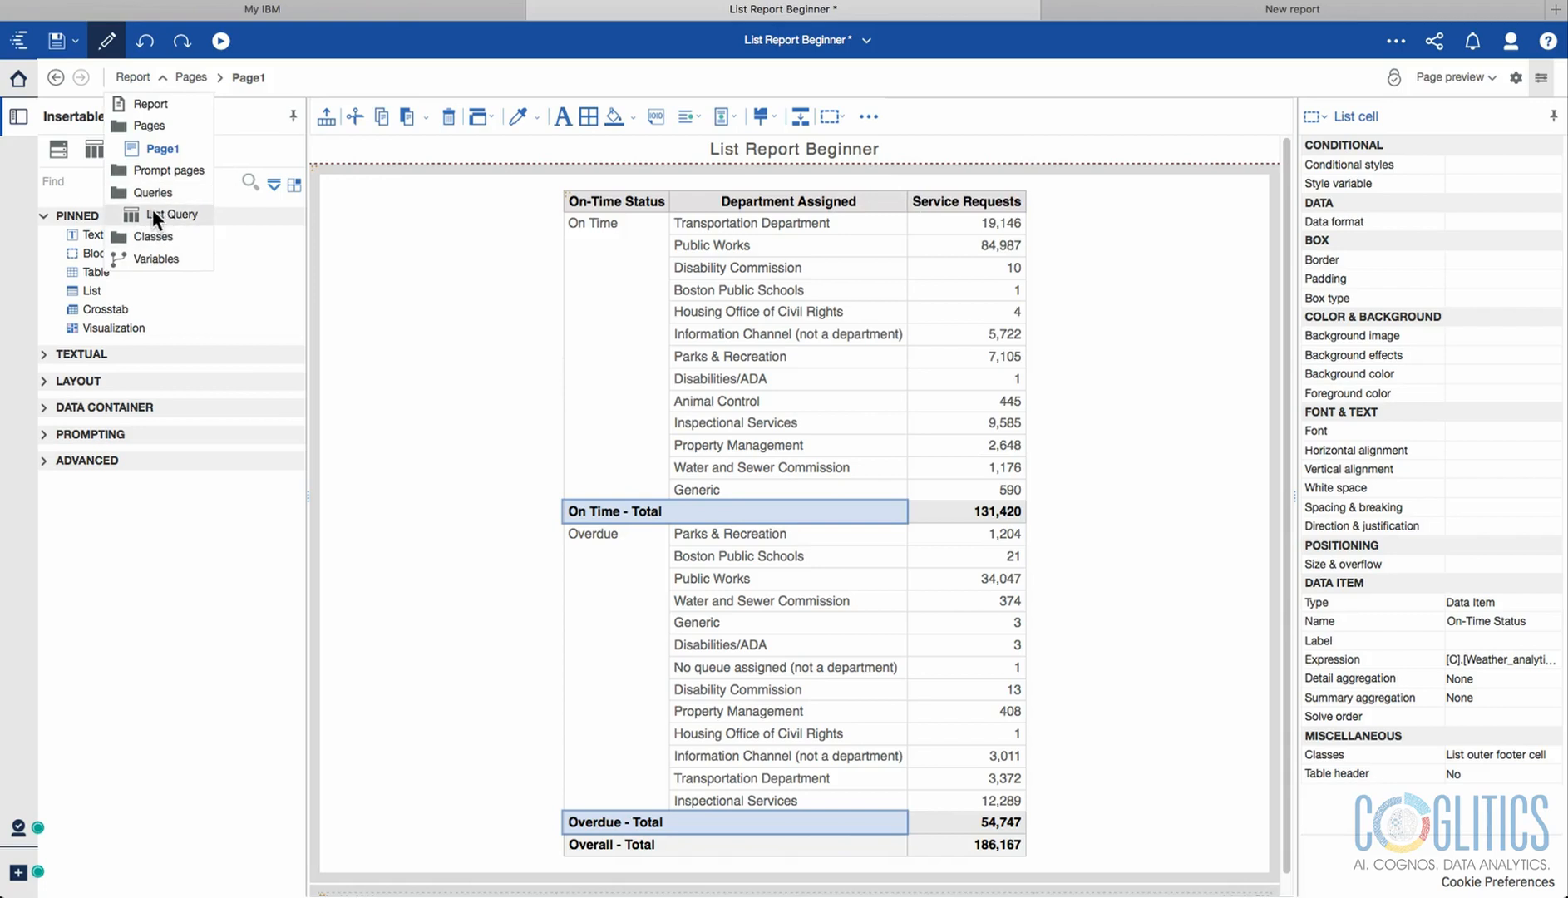
Go to the query of the whole list, inspect its Total(Service Requests) data item, and return to the page.
{"action": "left_click", "coordinate": [564, 192]}
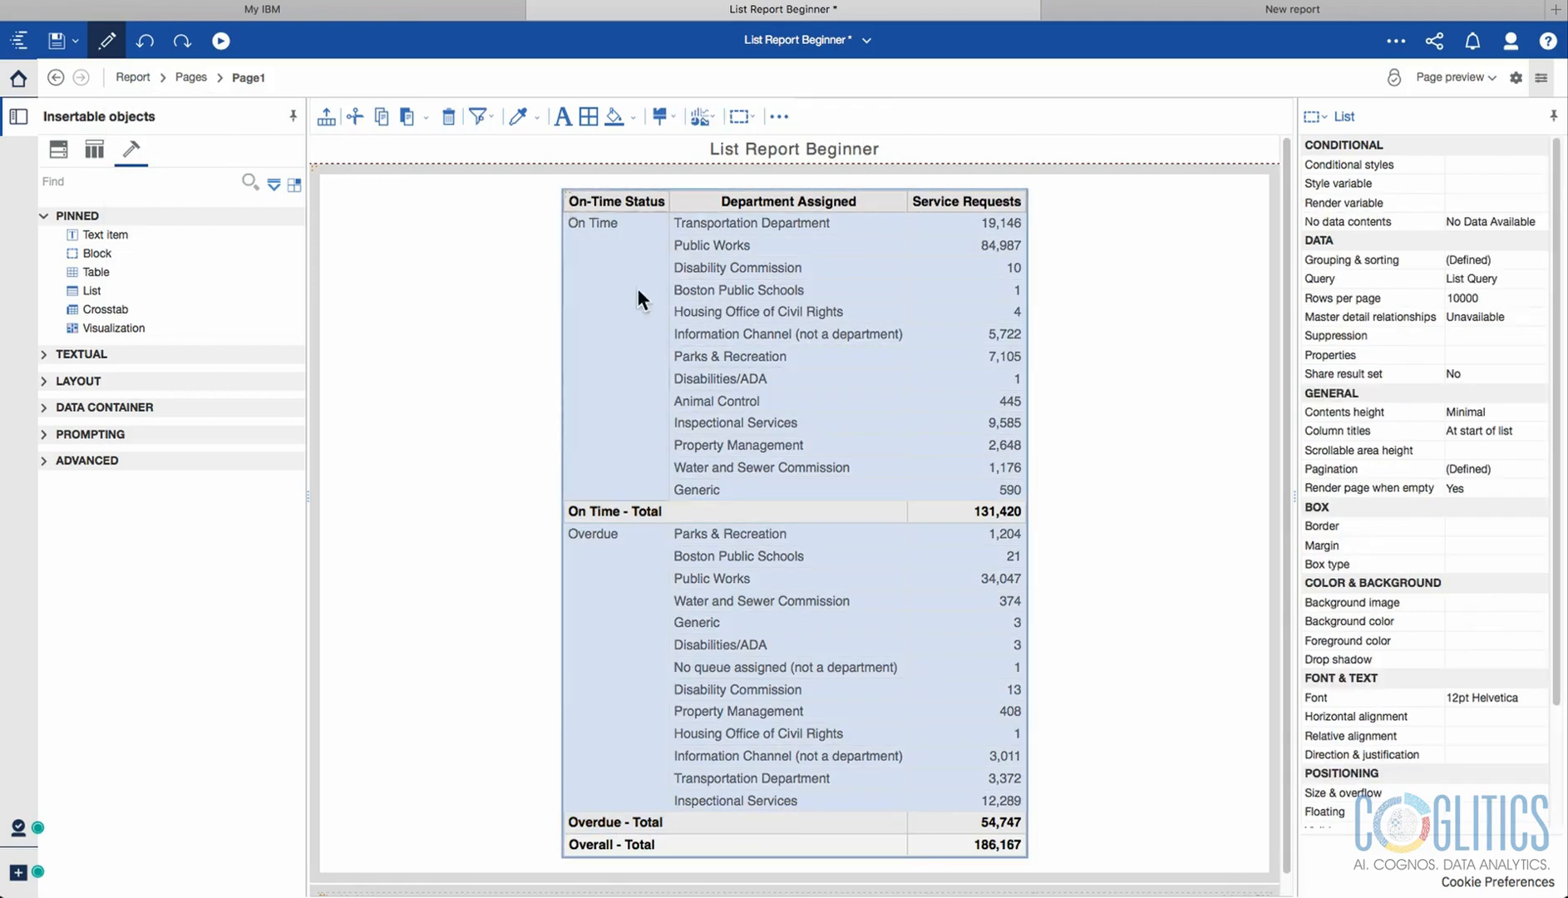
{"action": "left_click", "coordinate": [779, 116]}
{"action": "left_click", "coordinate": [862, 315]}
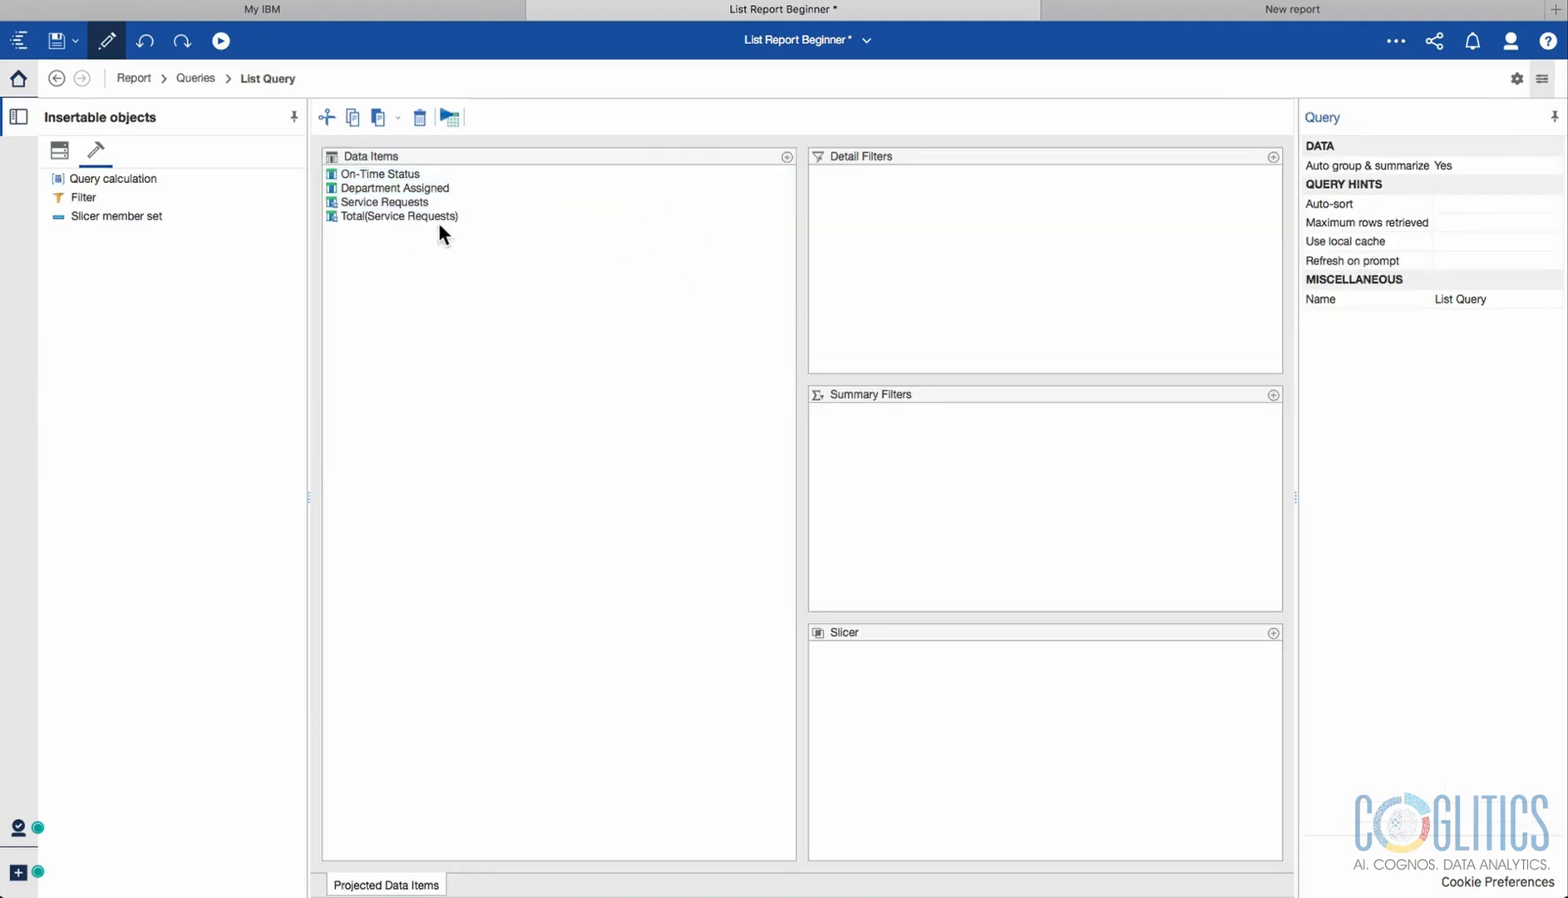
{"action": "left_click", "coordinate": [386, 216]}
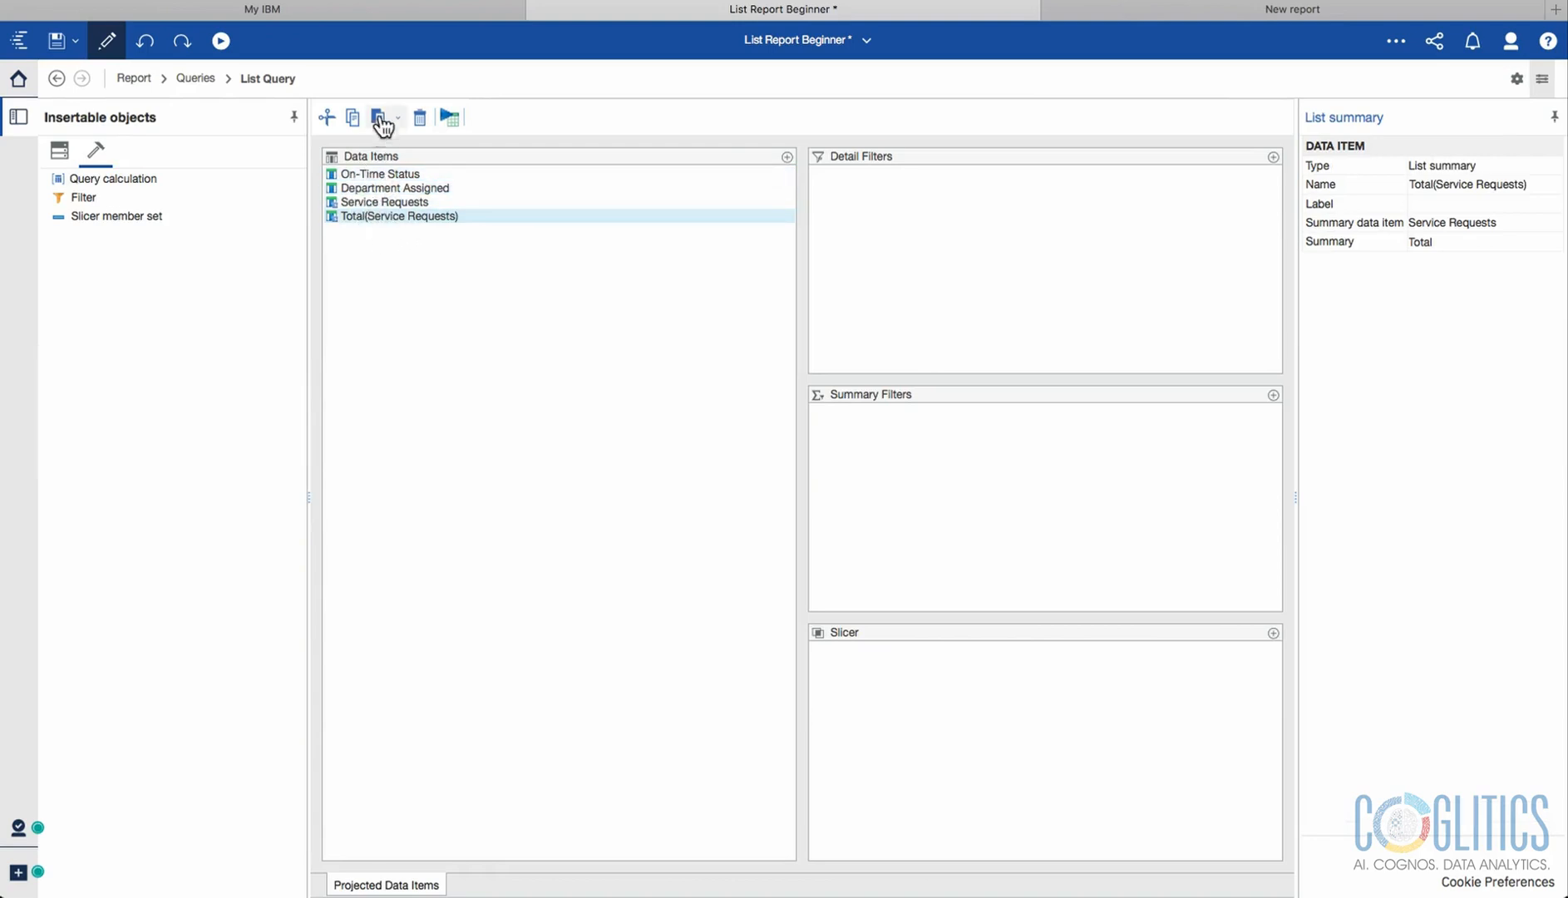
{"action": "left_click", "coordinate": [56, 78]}
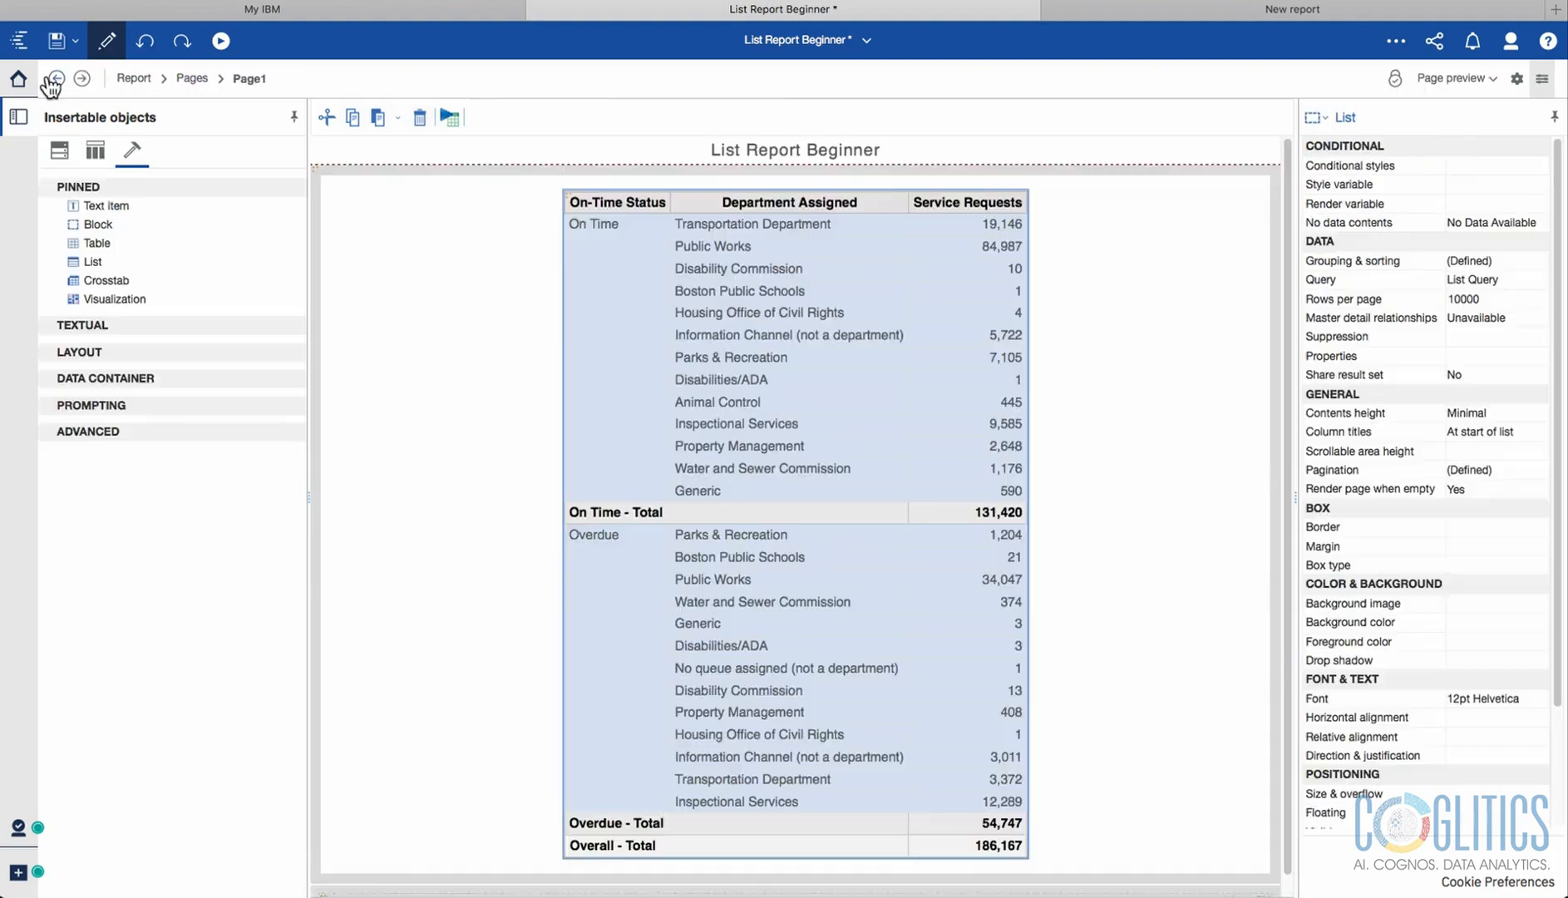
Delete the On-Time Status total rows and the Overall - Total row from the list, and check the data items in List Query.
{"action": "left_click", "coordinate": [674, 513]}
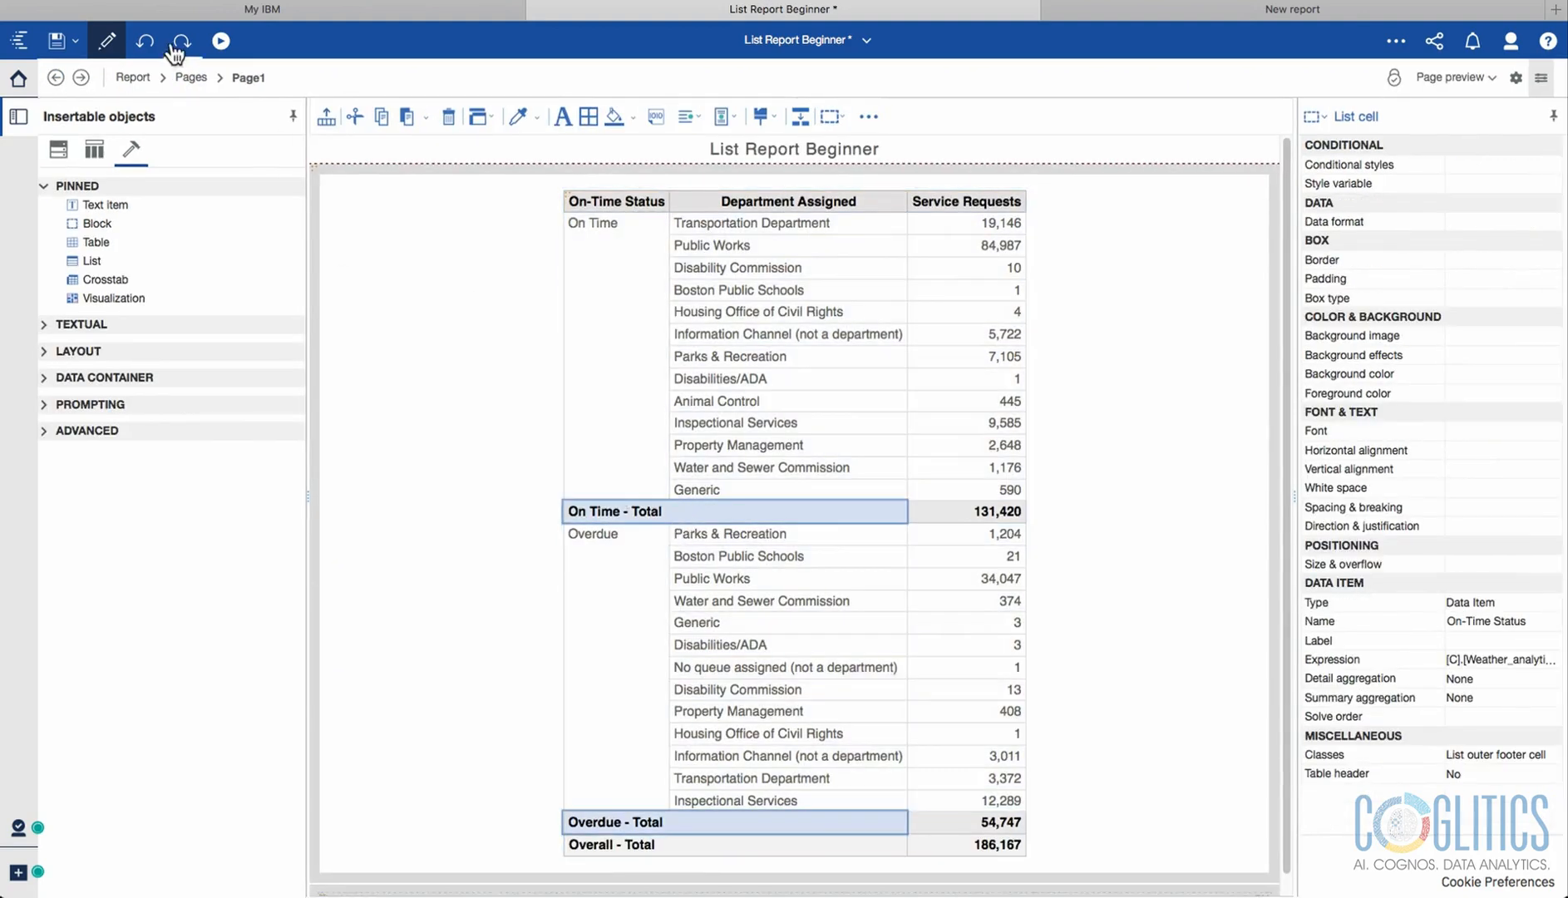
{"action": "left_click", "coordinate": [446, 124]}
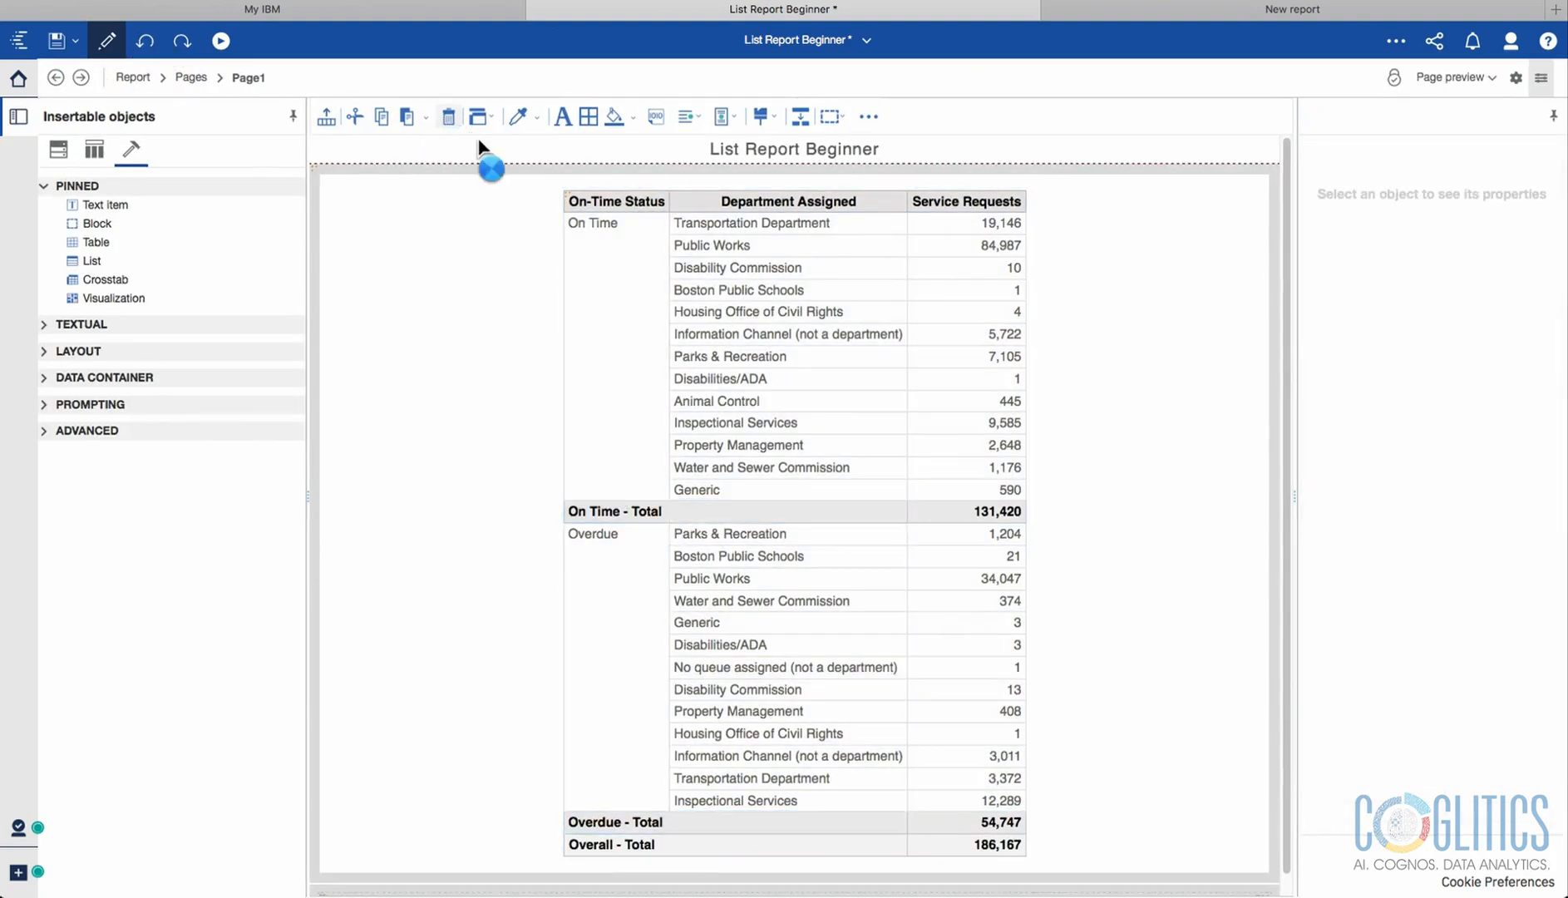
{"action": "left_click", "coordinate": [670, 798]}
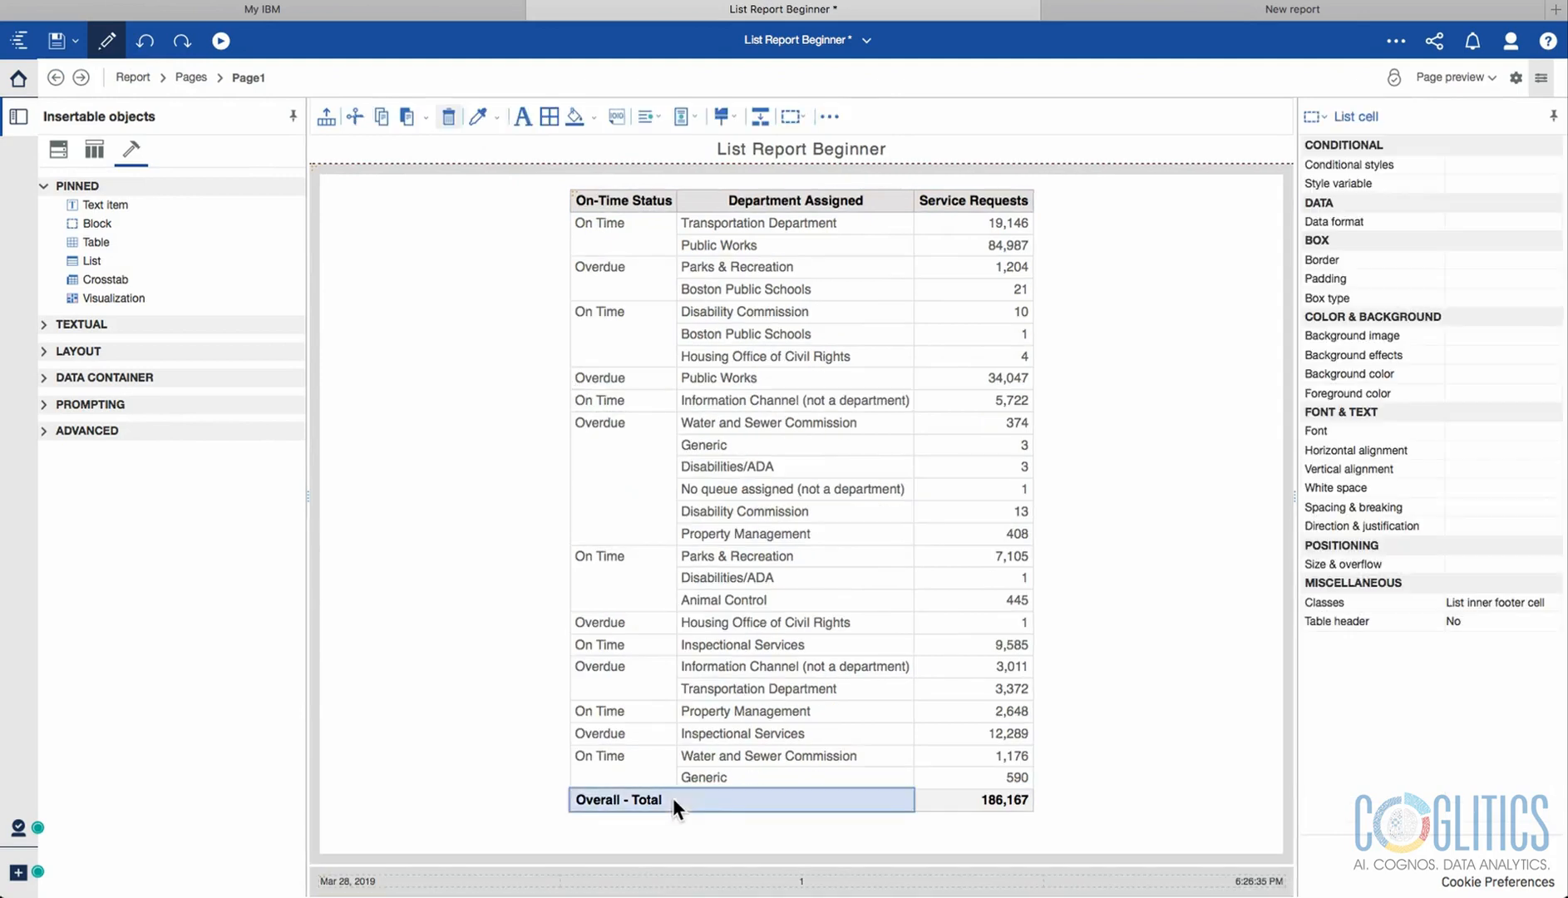
{"action": "left_click", "coordinate": [447, 124]}
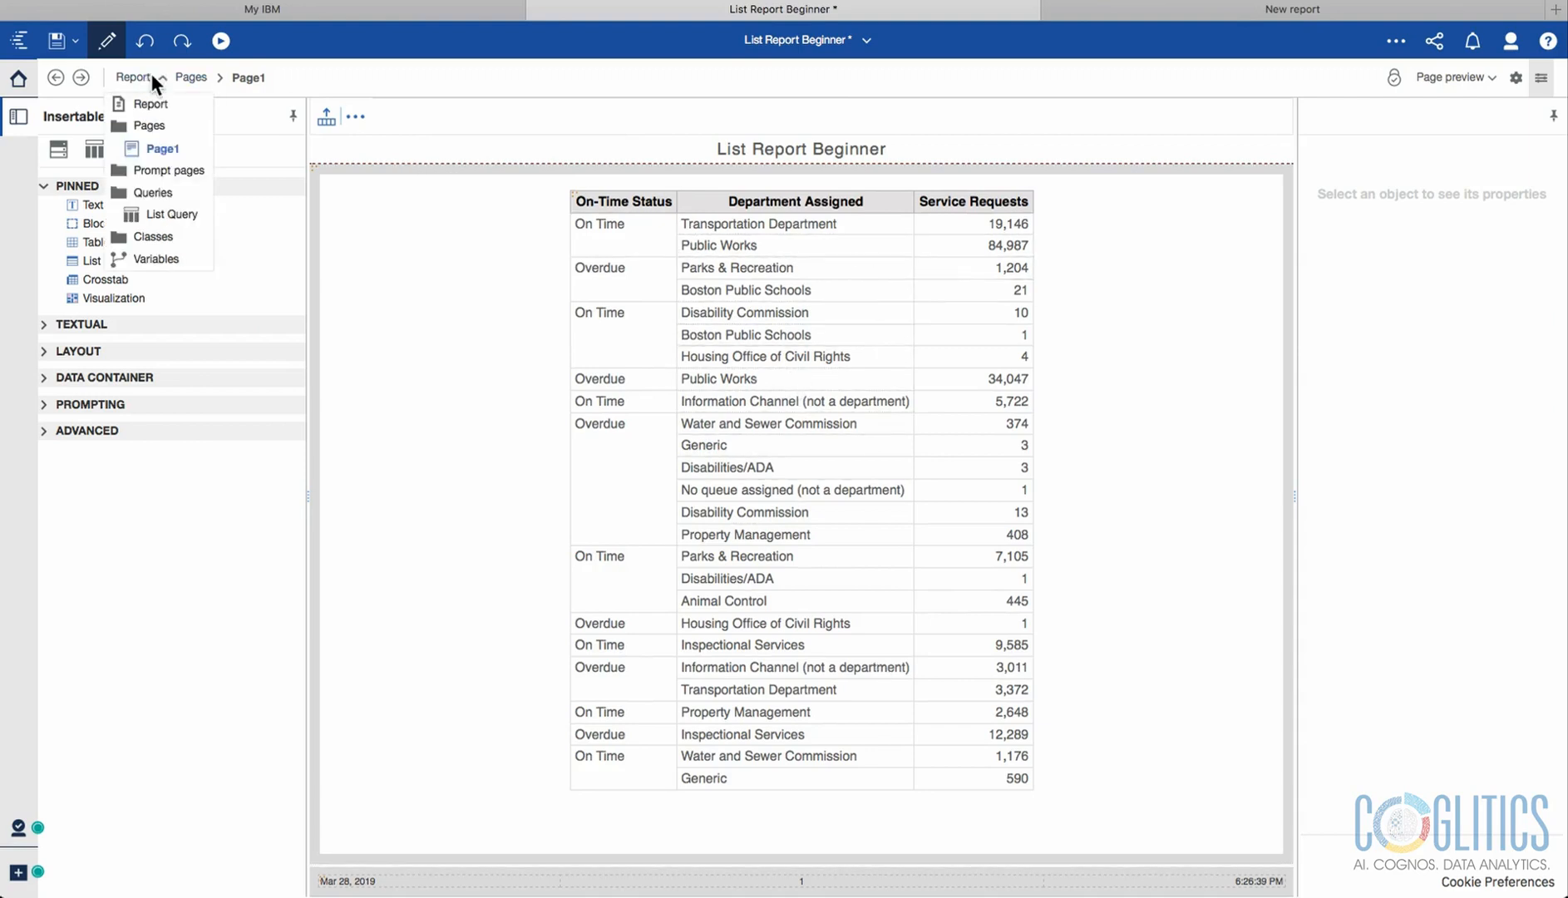
{"action": "left_click", "coordinate": [170, 214]}
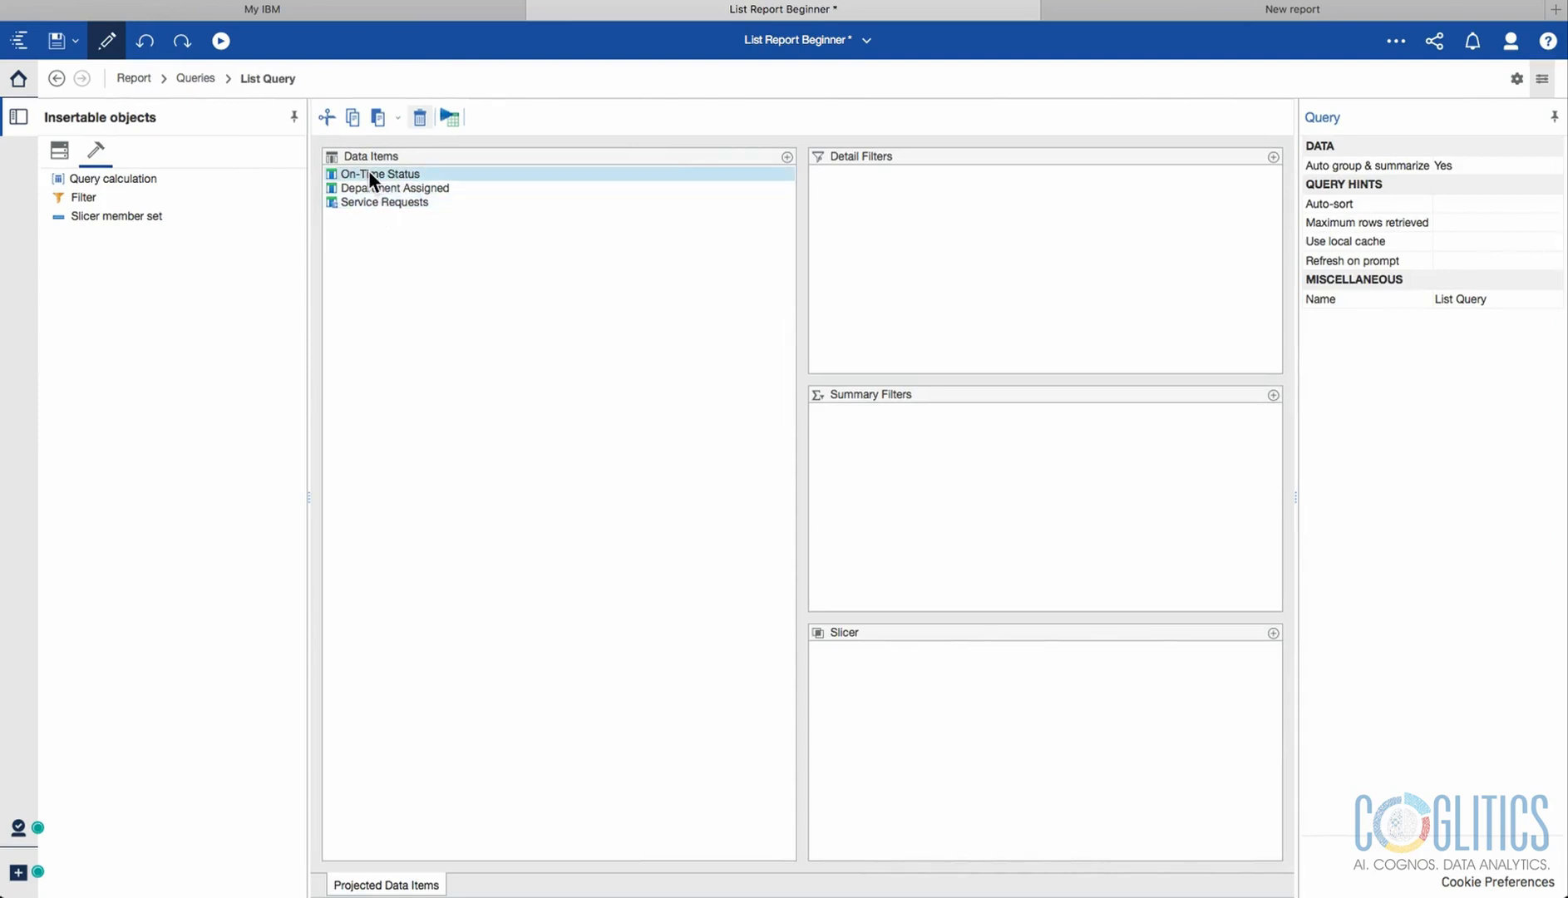
{"action": "left_click", "coordinate": [53, 79]}
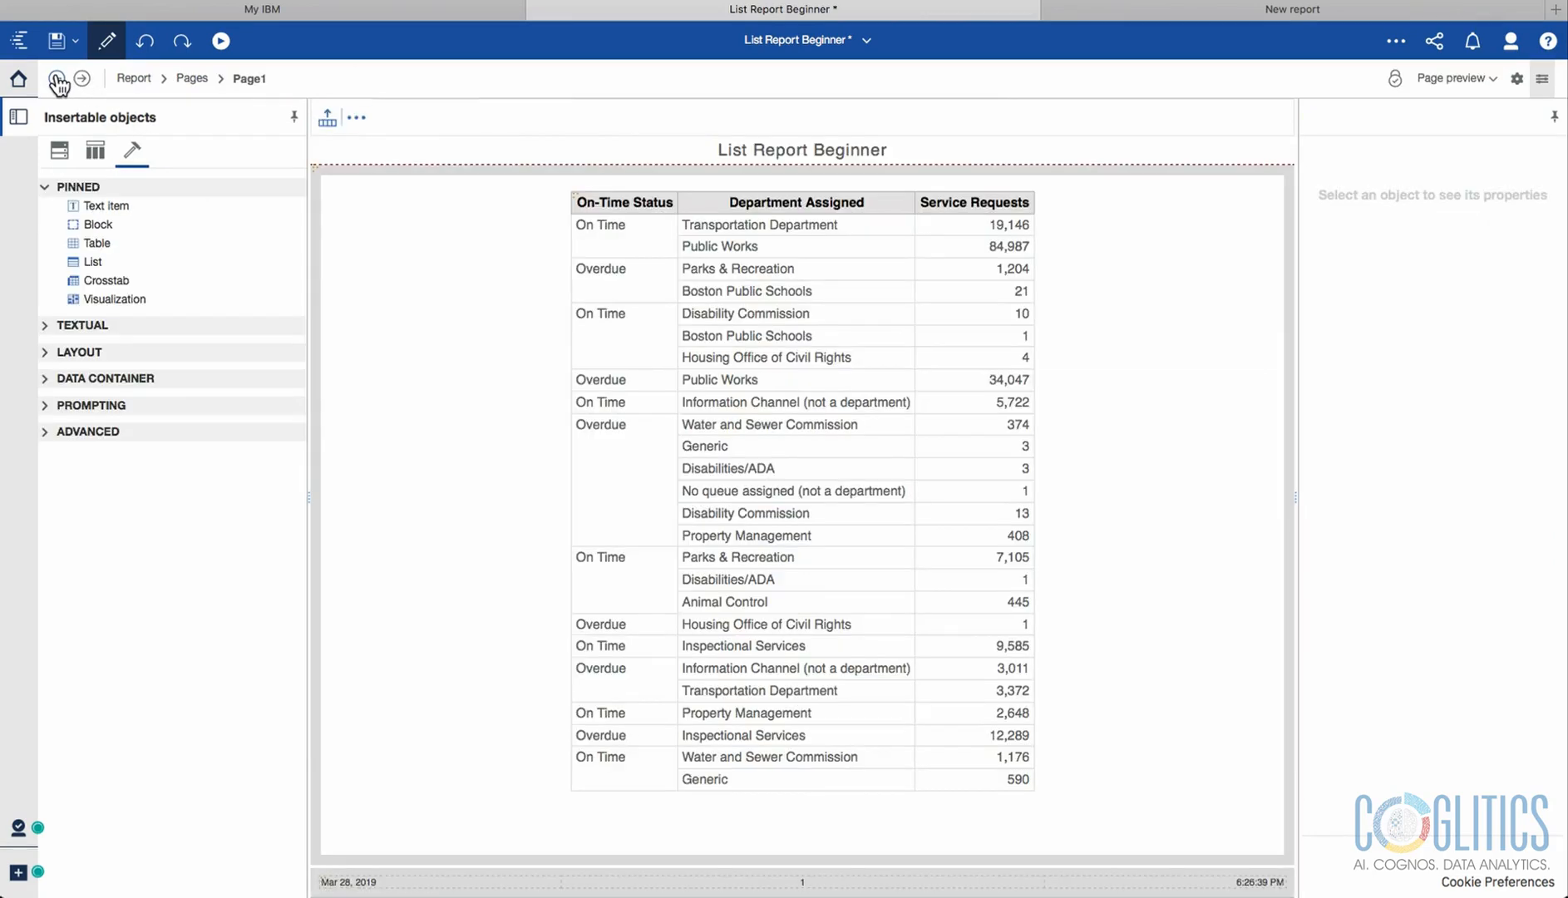
{"action": "left_click", "coordinate": [576, 202]}
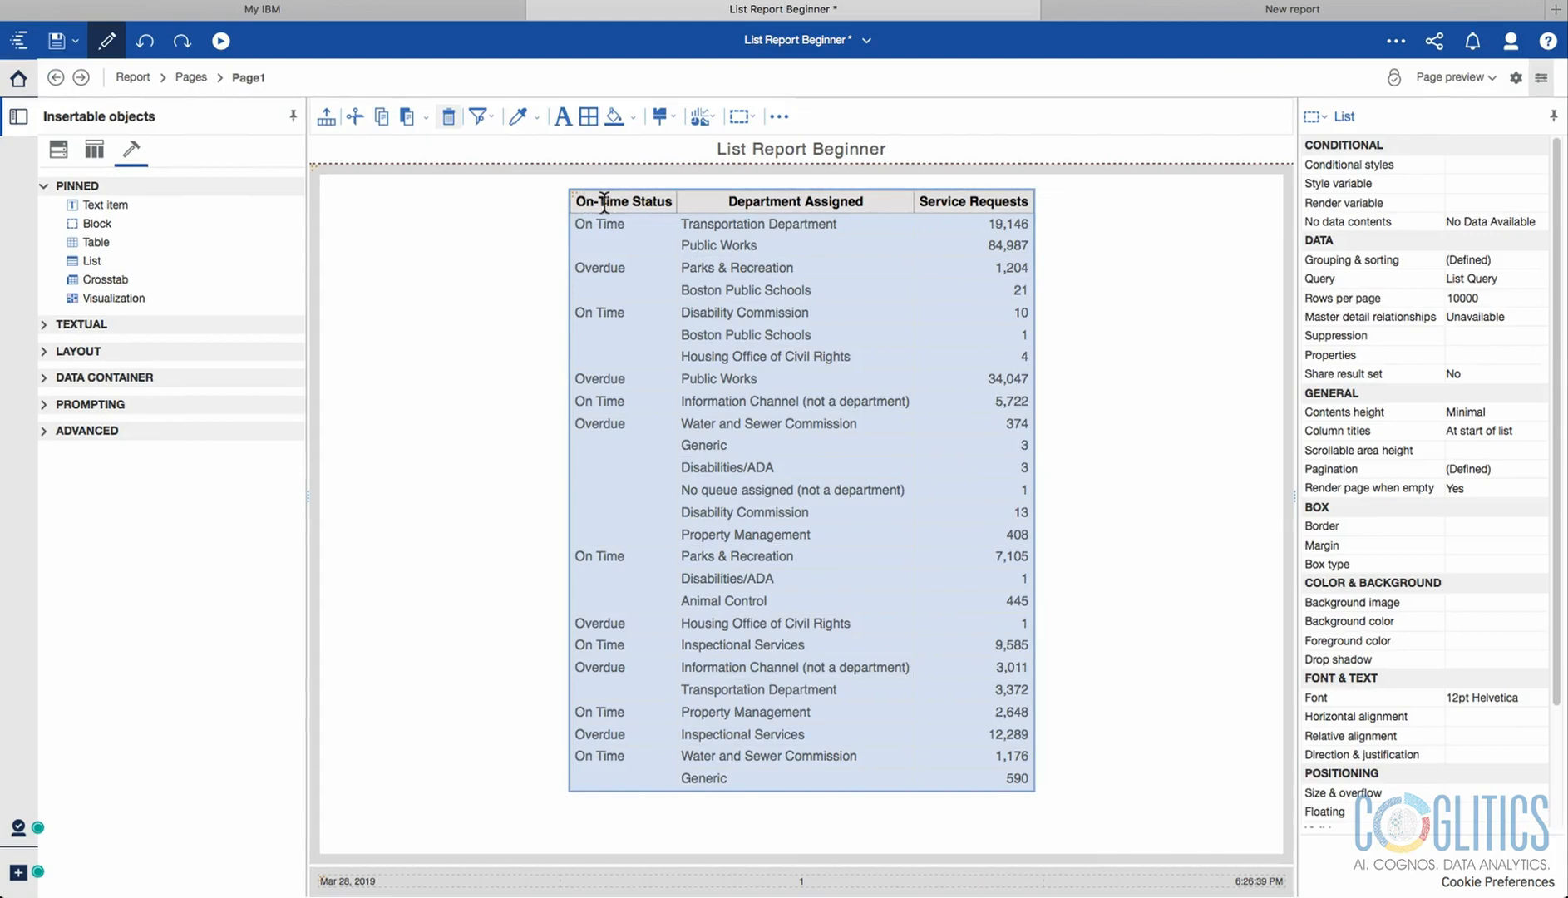
{"action": "left_click", "coordinate": [963, 226]}
{"action": "left_click", "coordinate": [647, 246]}
{"action": "left_click", "coordinate": [873, 223]}
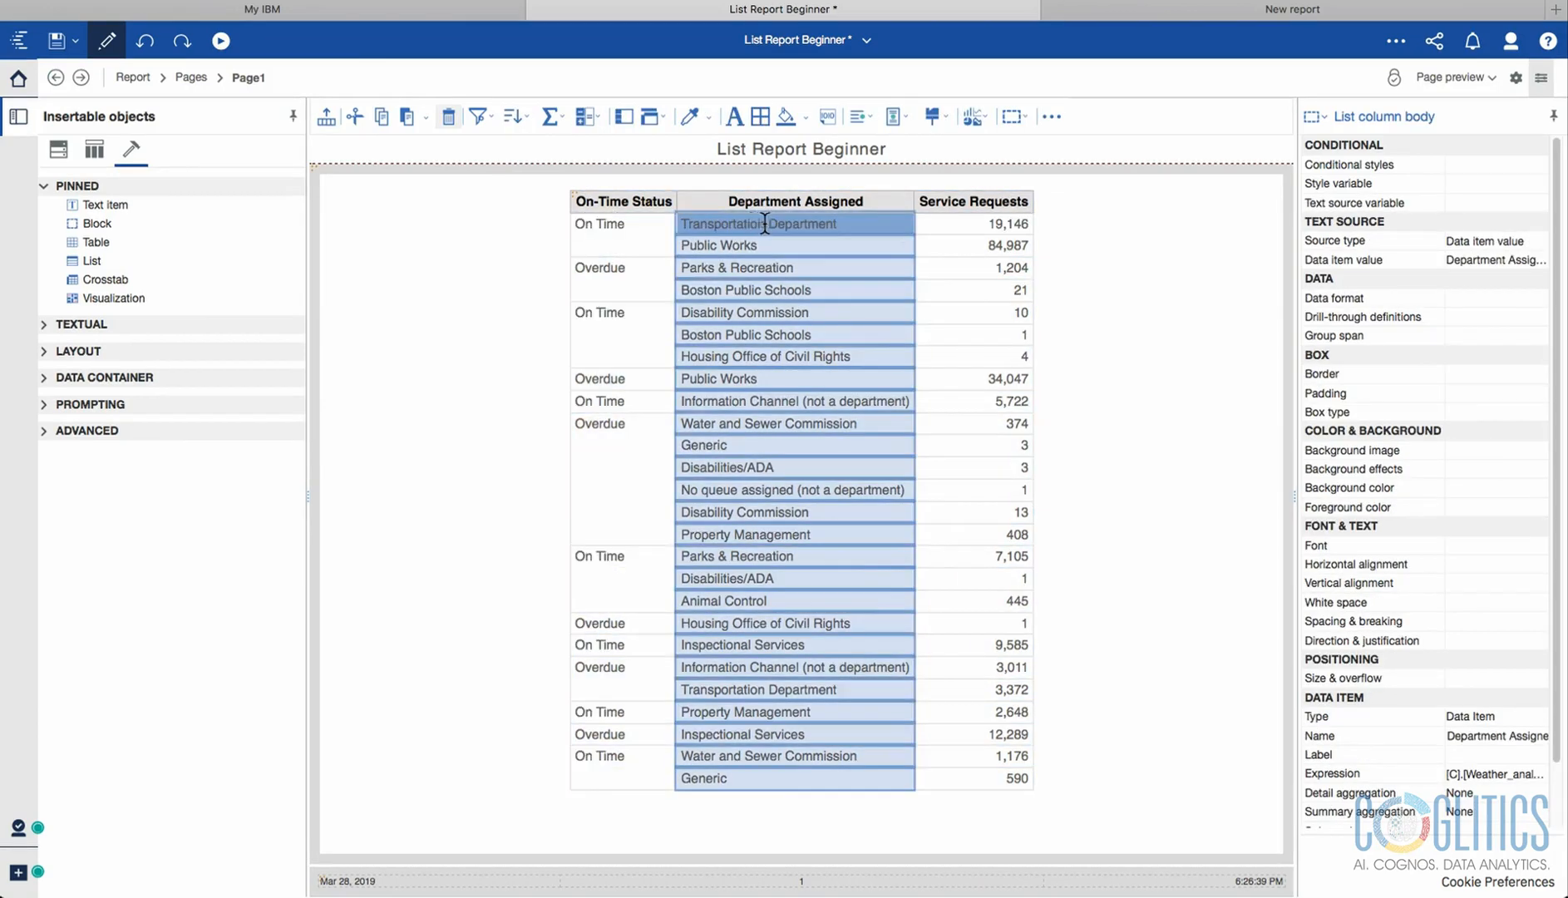
{"action": "left_click", "coordinate": [938, 222]}
{"action": "left_click", "coordinate": [611, 243]}
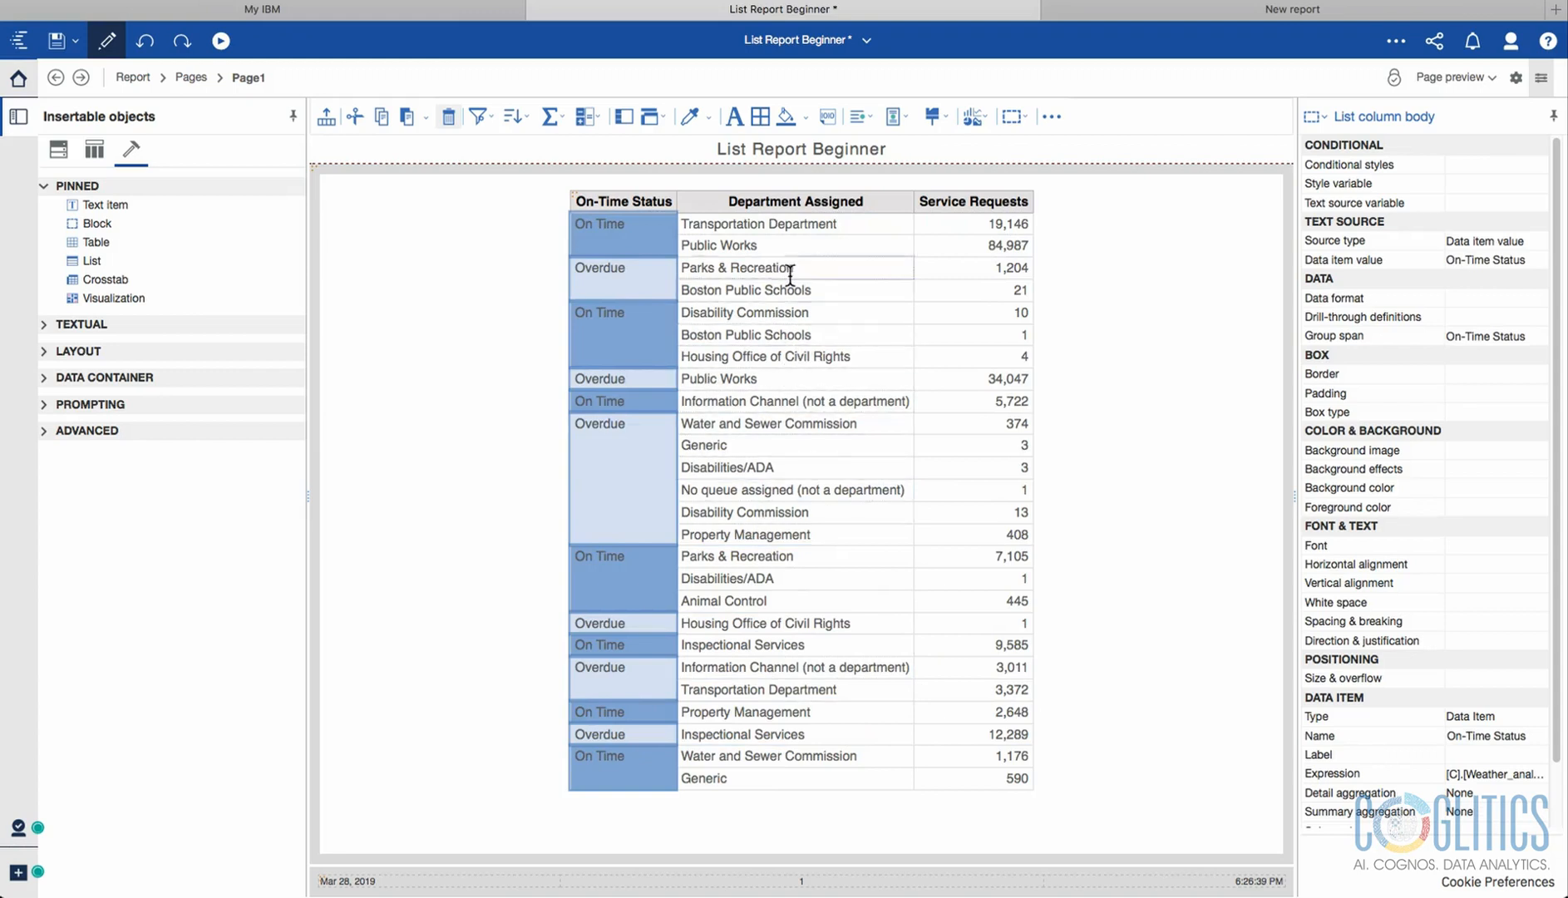
Insert a % of total calculation based on the Service Requests column.
{"action": "left_click", "coordinate": [956, 220]}
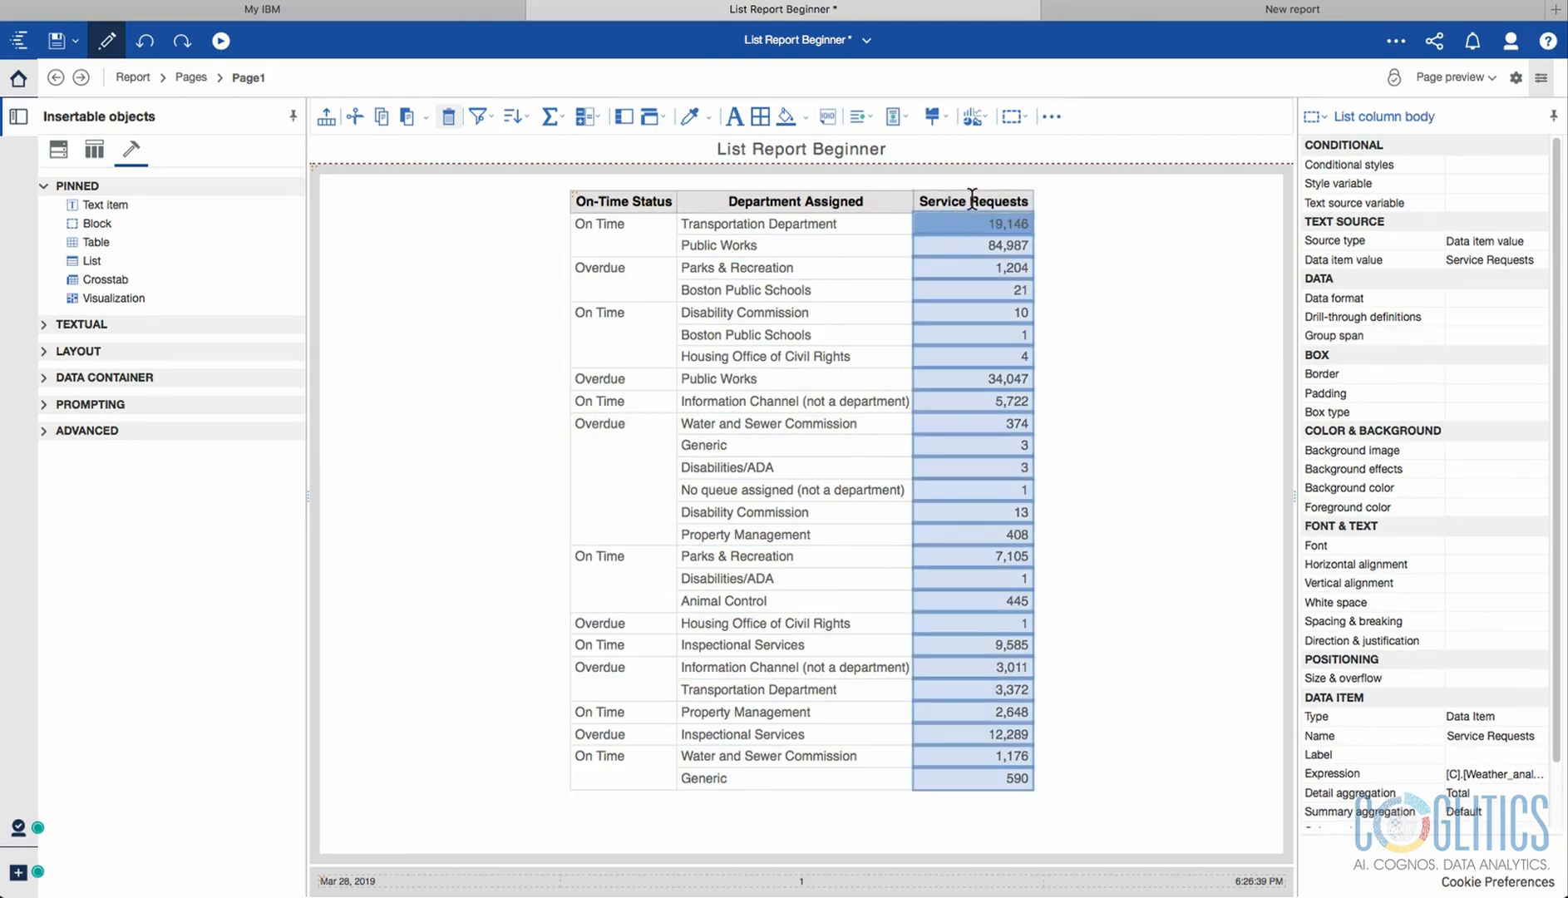
{"action": "left_click", "coordinate": [971, 201]}
{"action": "left_click", "coordinate": [967, 224]}
{"action": "left_click", "coordinate": [599, 114]}
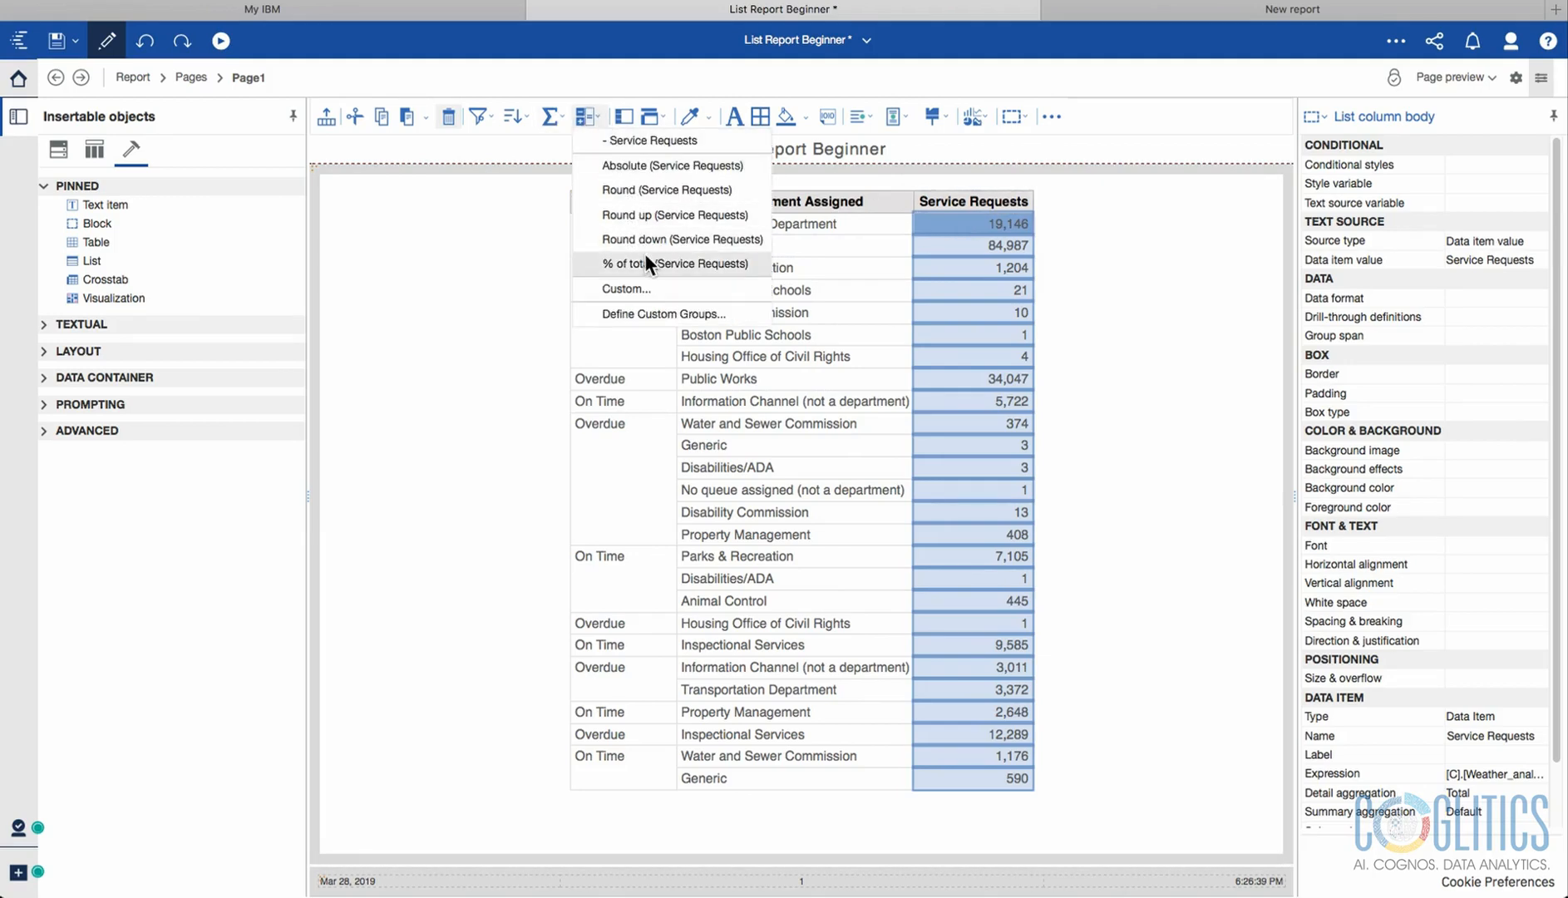
{"action": "left_click", "coordinate": [1091, 287]}
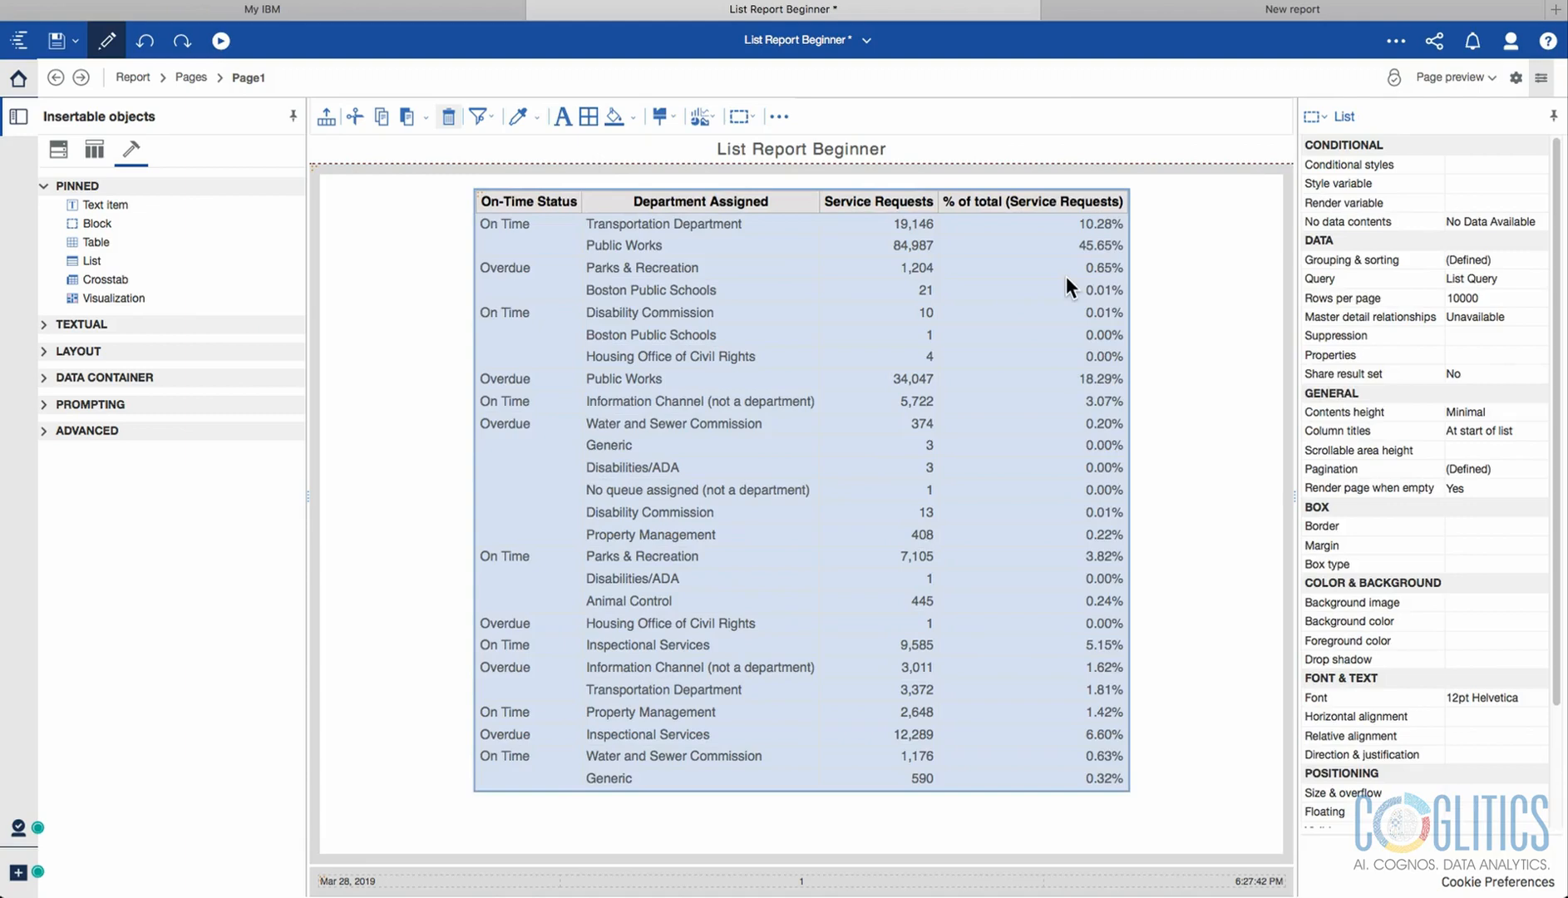
Add a Total summary to the Service Requests column.
{"action": "left_click", "coordinate": [874, 249]}
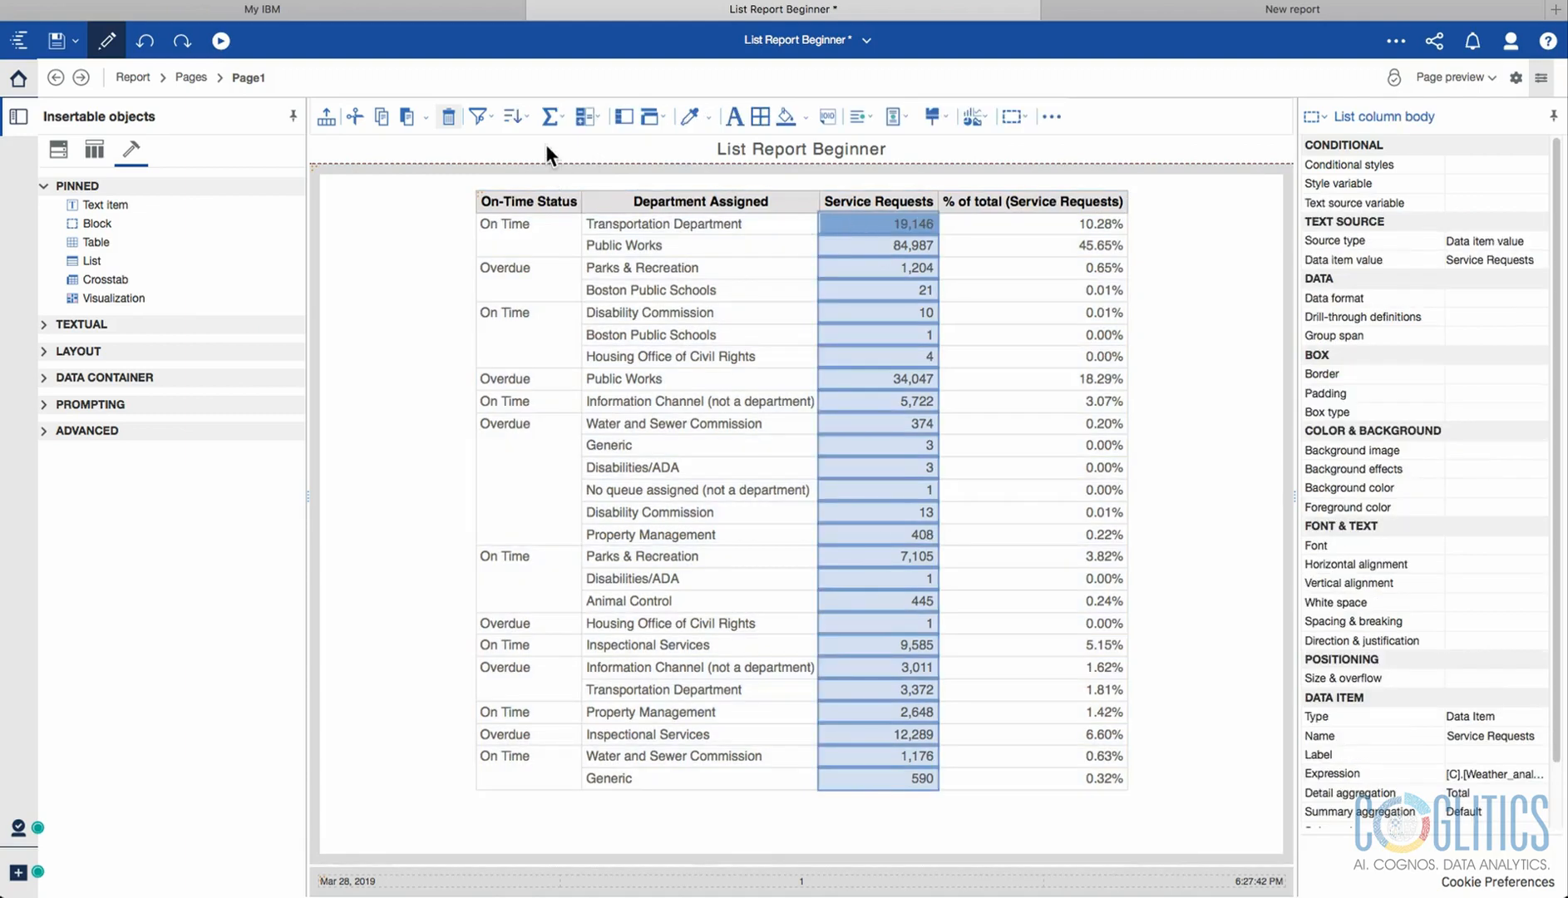
{"action": "left_click", "coordinate": [560, 127]}
{"action": "left_click", "coordinate": [572, 163]}
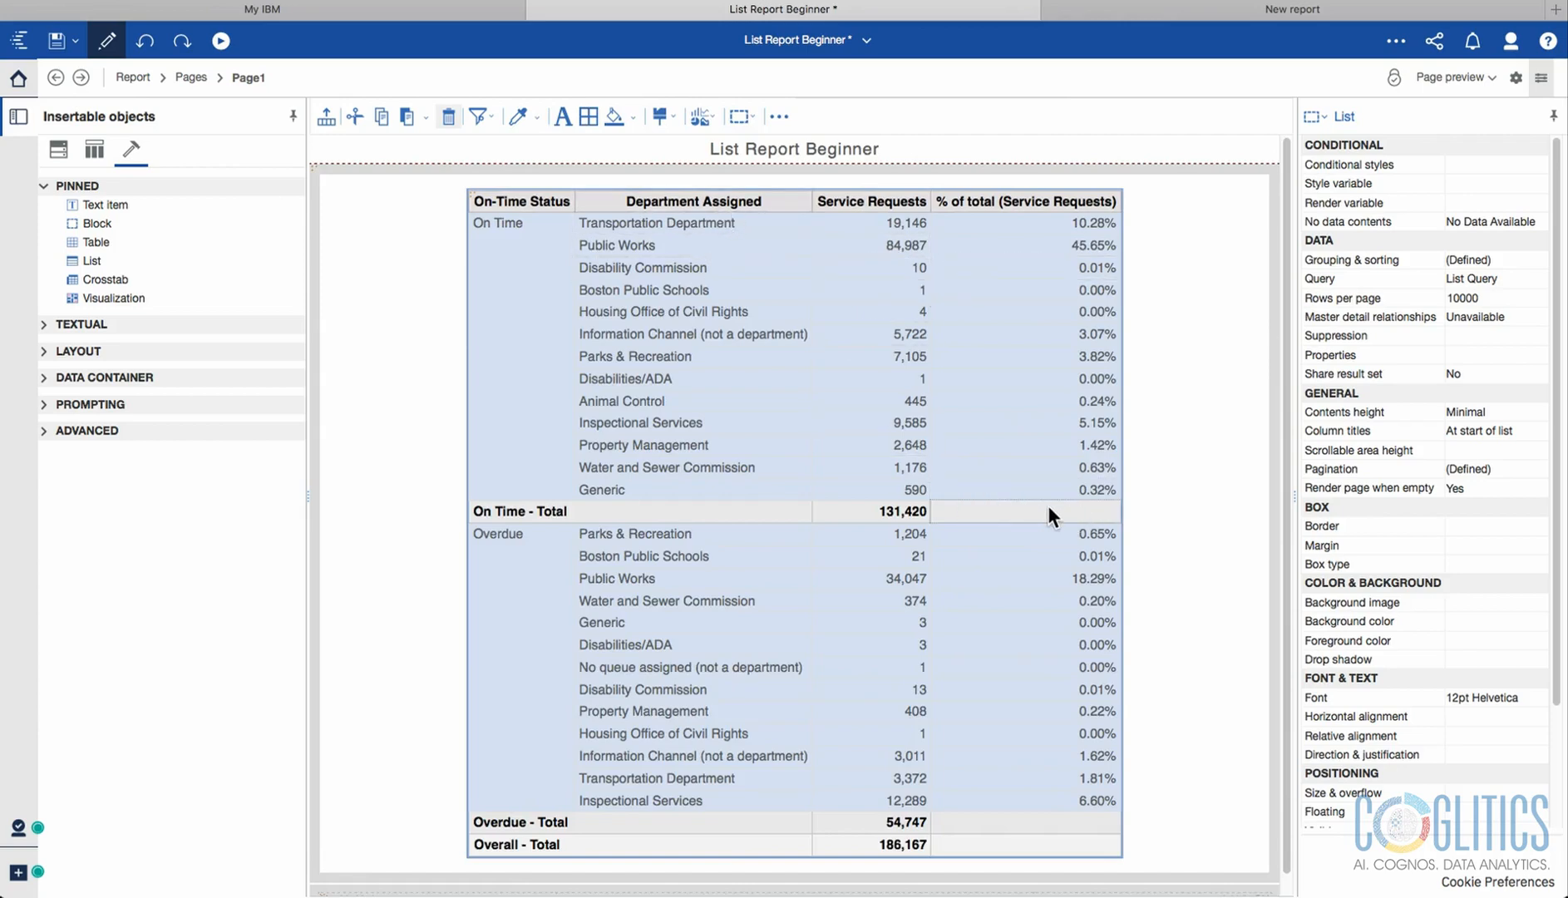
Add a Total summary to the % of total (Service Requests) column.
{"action": "left_click", "coordinate": [1008, 201]}
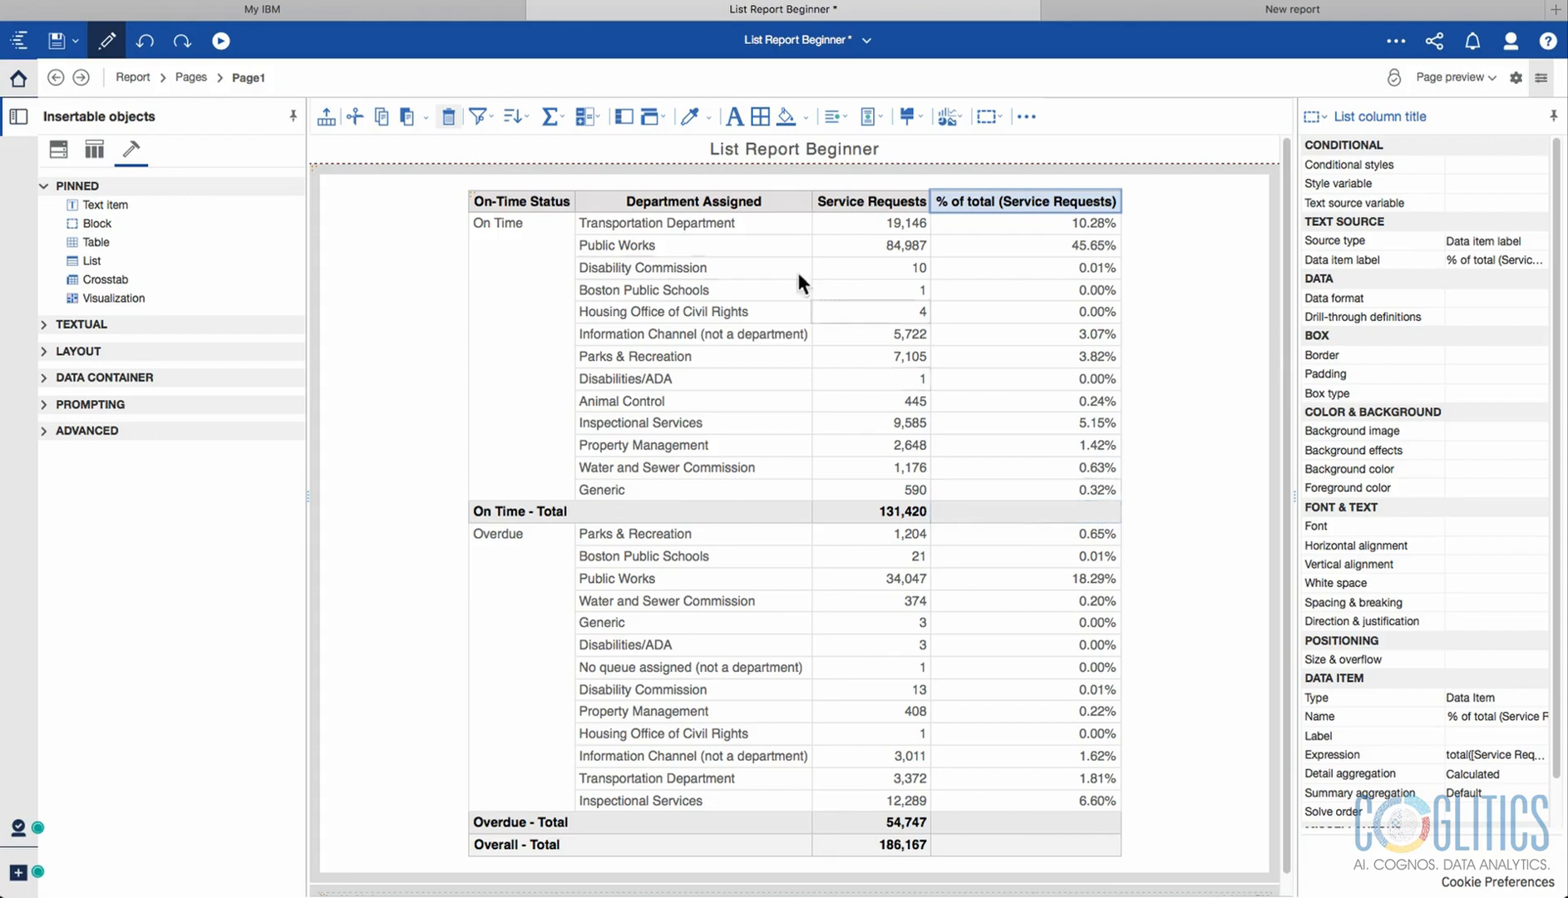
{"action": "left_click", "coordinate": [1023, 213]}
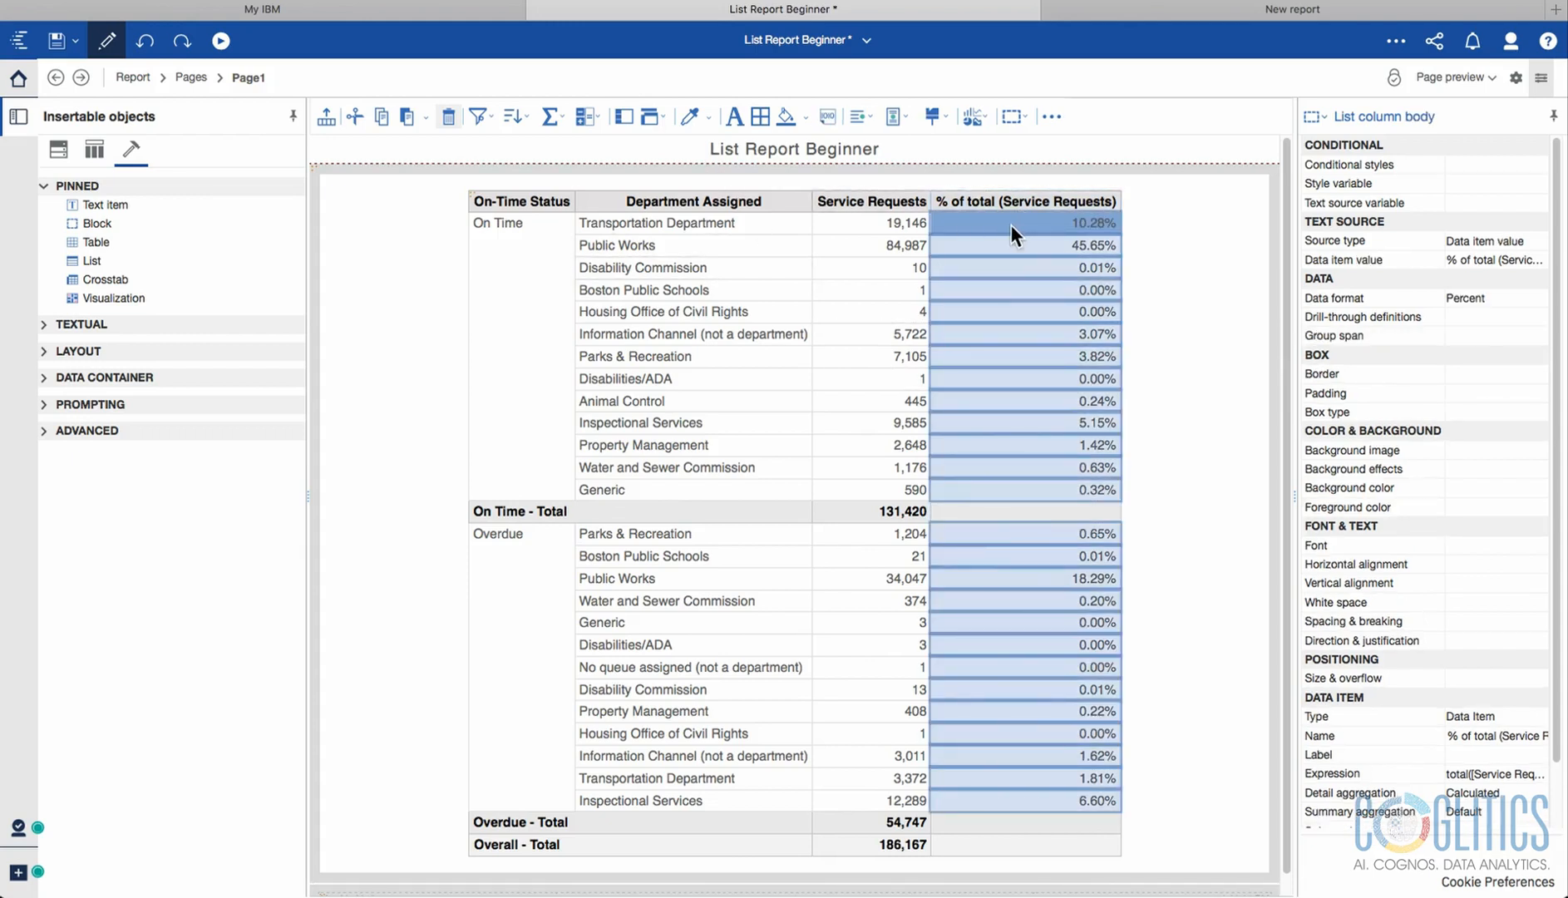
{"action": "left_click", "coordinate": [559, 117]}
{"action": "left_click", "coordinate": [573, 165]}
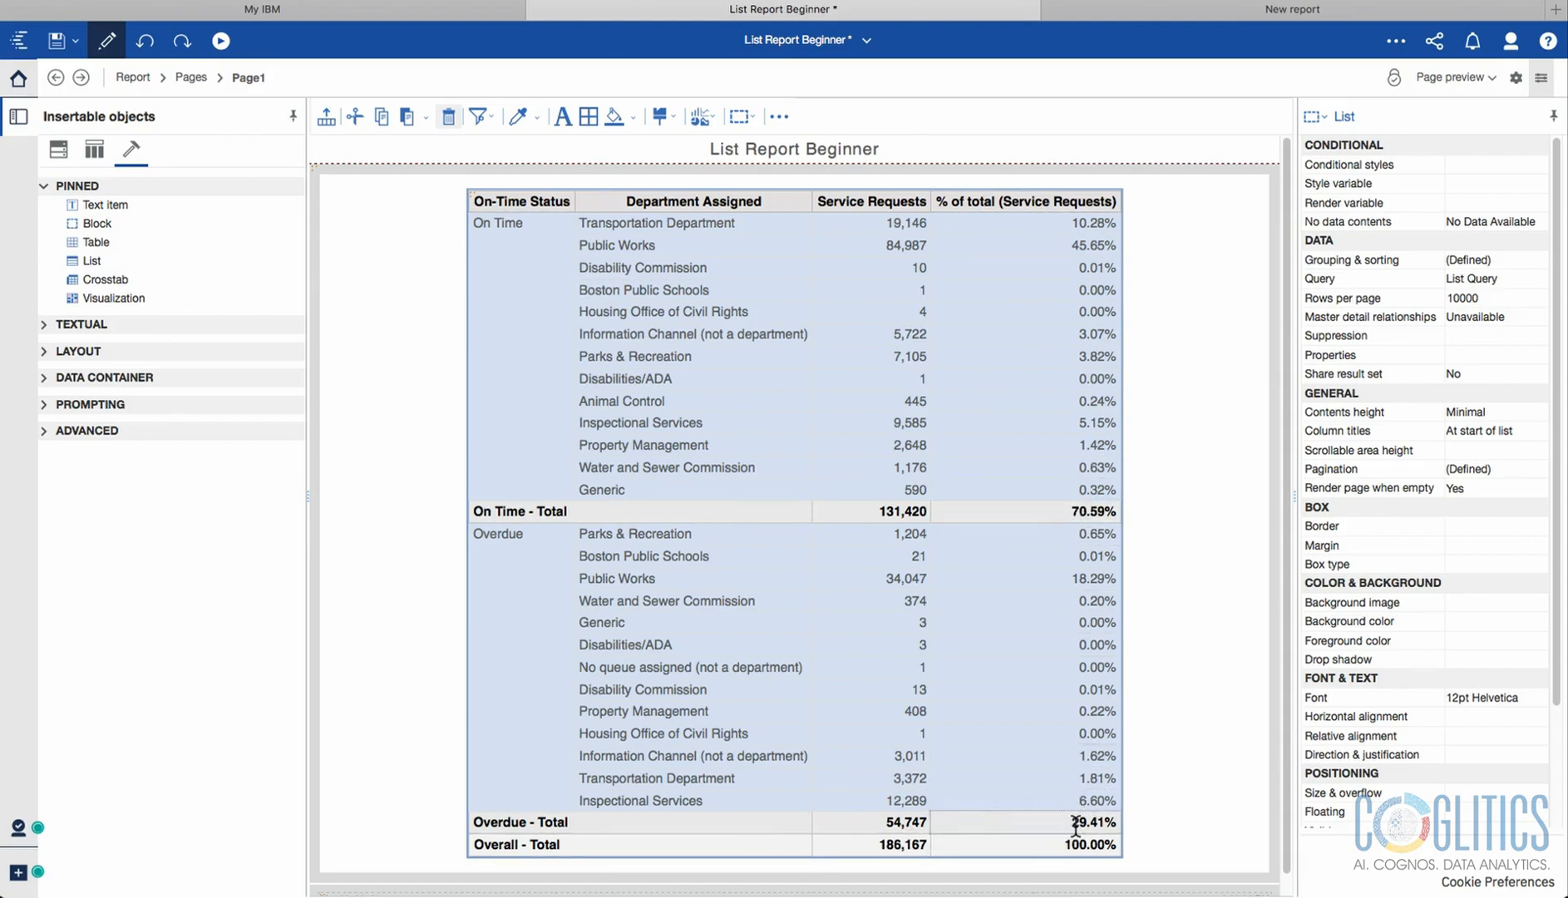
View the open report List Report: Beginner and return to List Report Beginner.
{"action": "left_click", "coordinate": [866, 40]}
{"action": "left_click", "coordinate": [838, 129]}
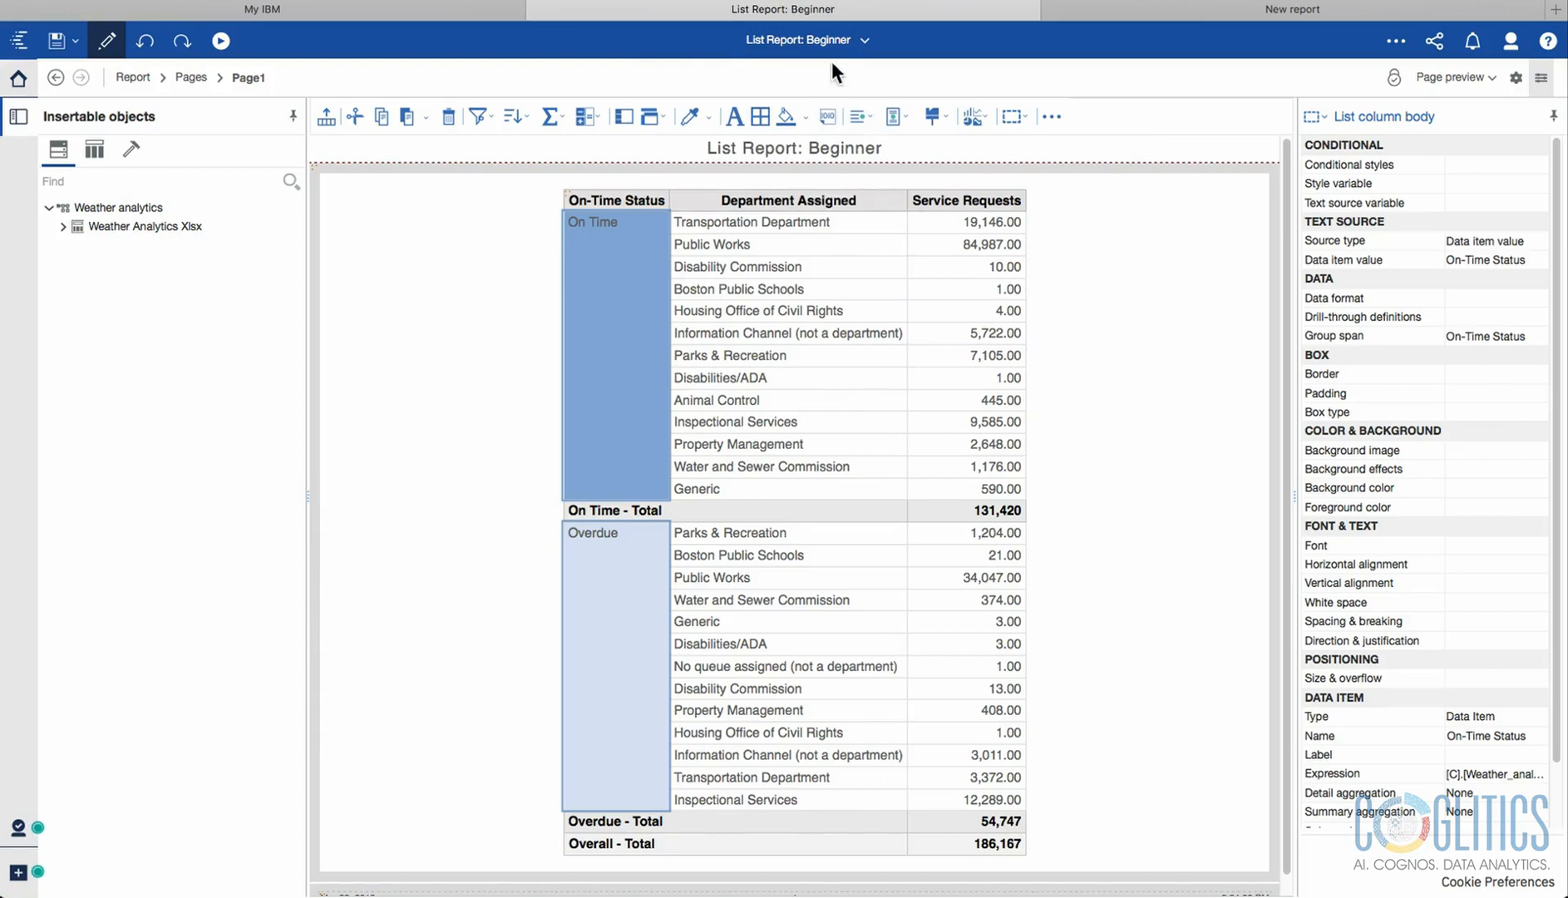
{"action": "left_click", "coordinate": [867, 40]}
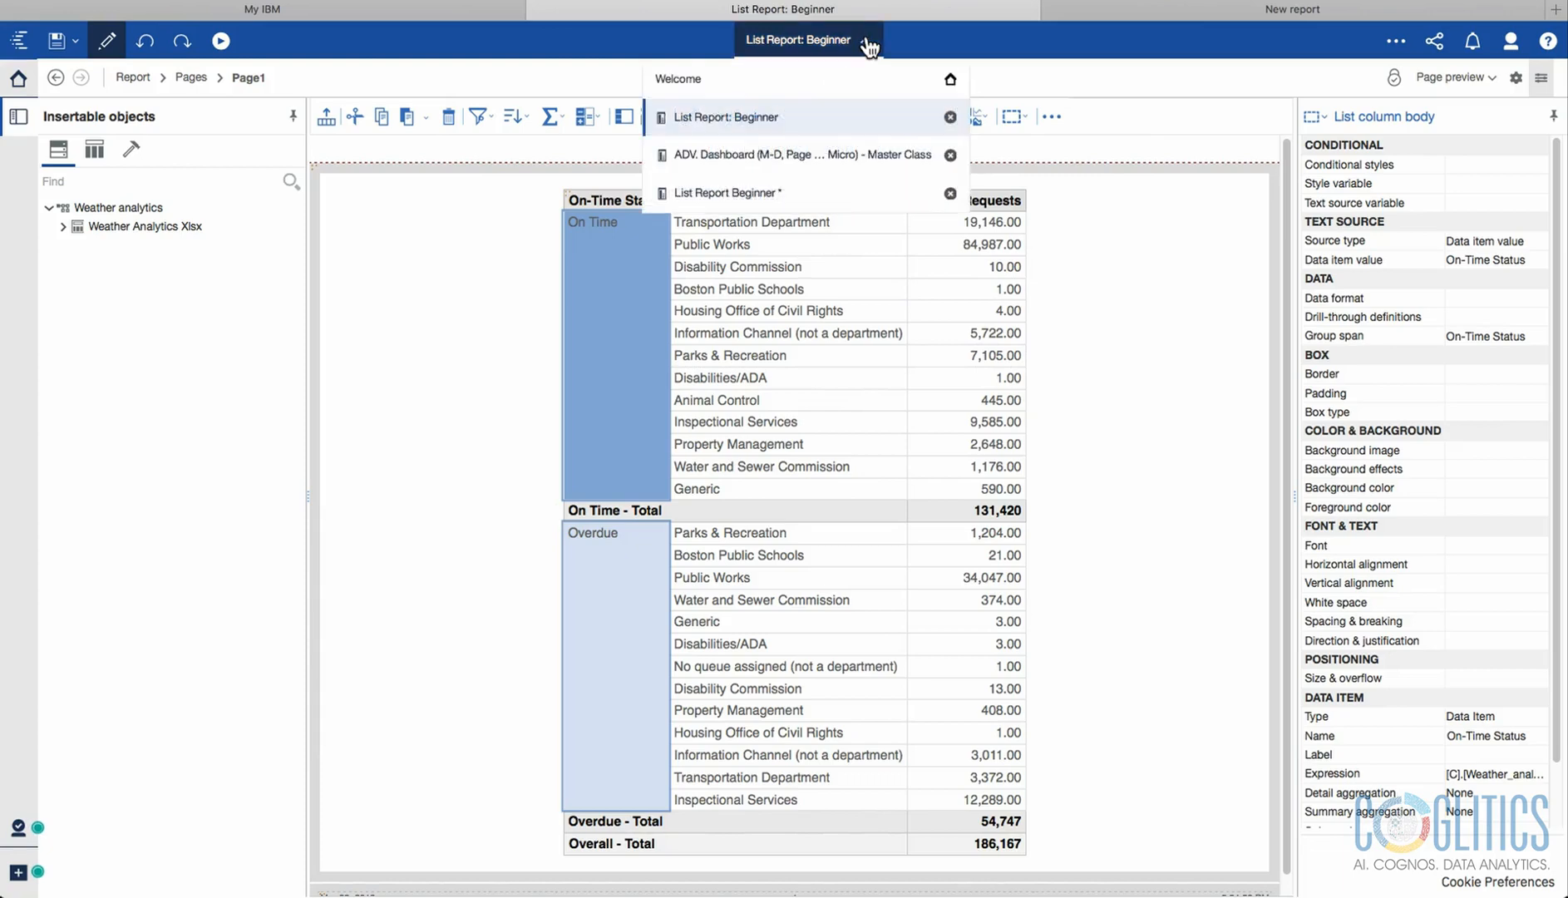
{"action": "left_click", "coordinate": [806, 196]}
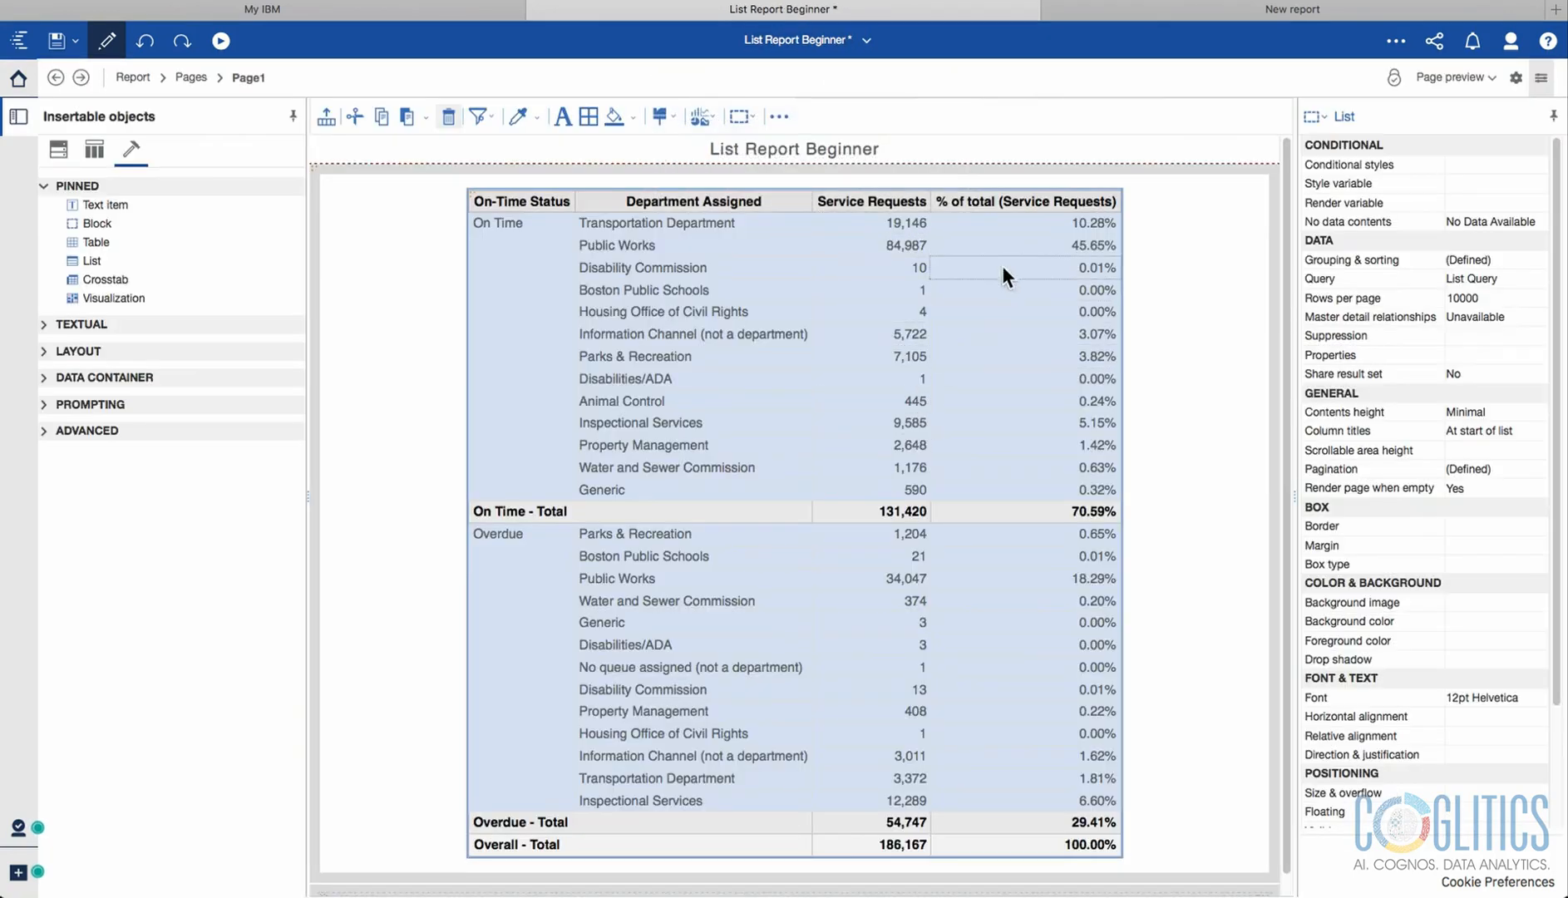
{"action": "left_click", "coordinate": [1012, 226]}
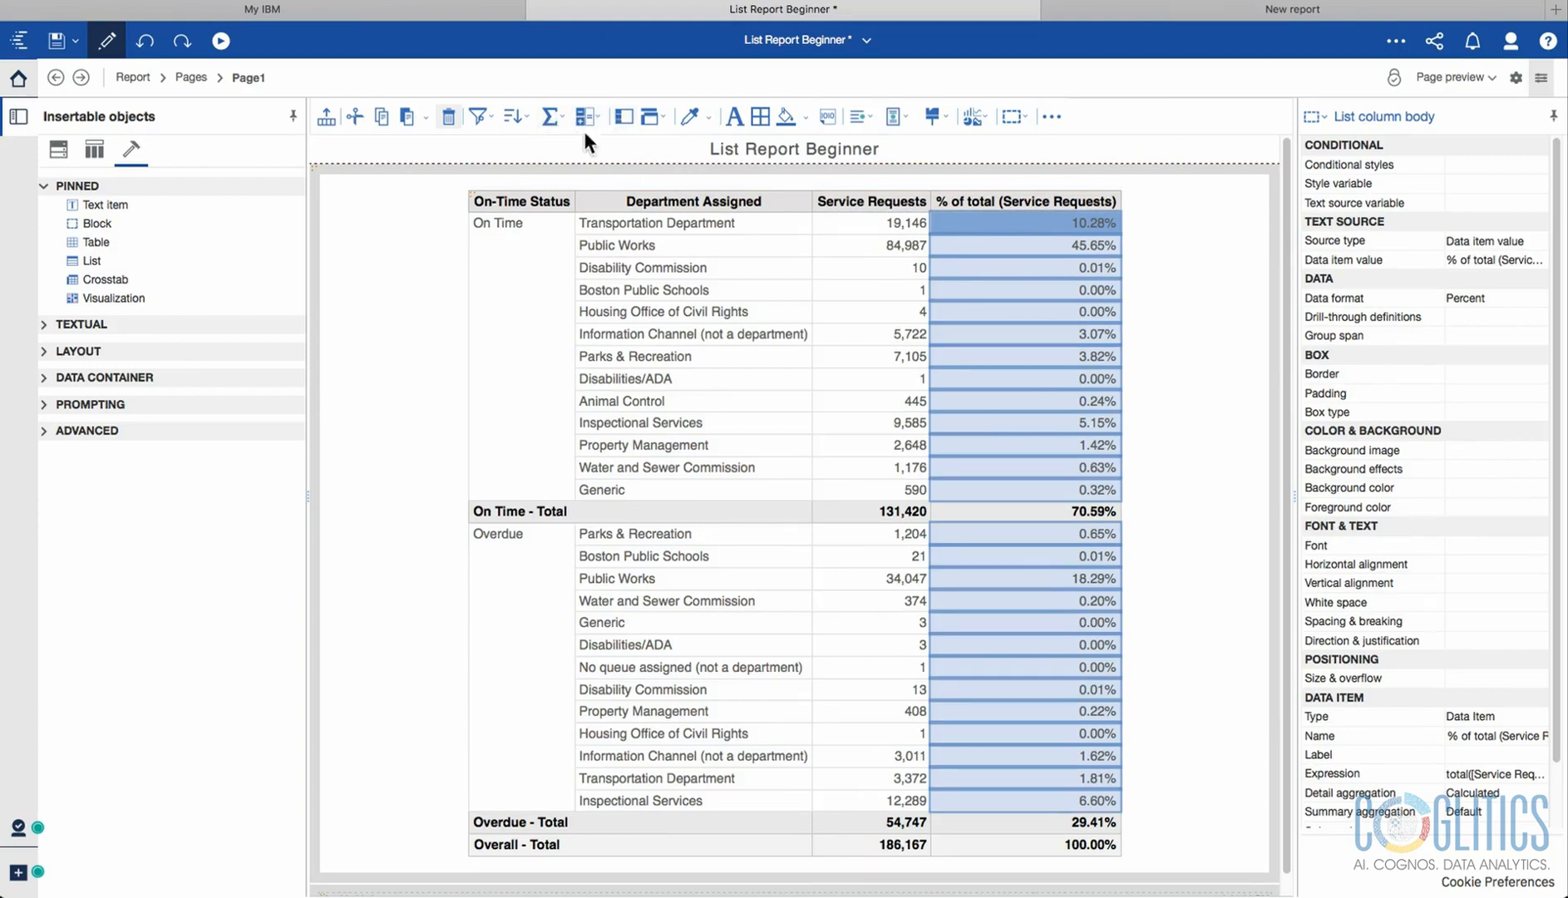
{"action": "left_click", "coordinate": [1026, 201]}
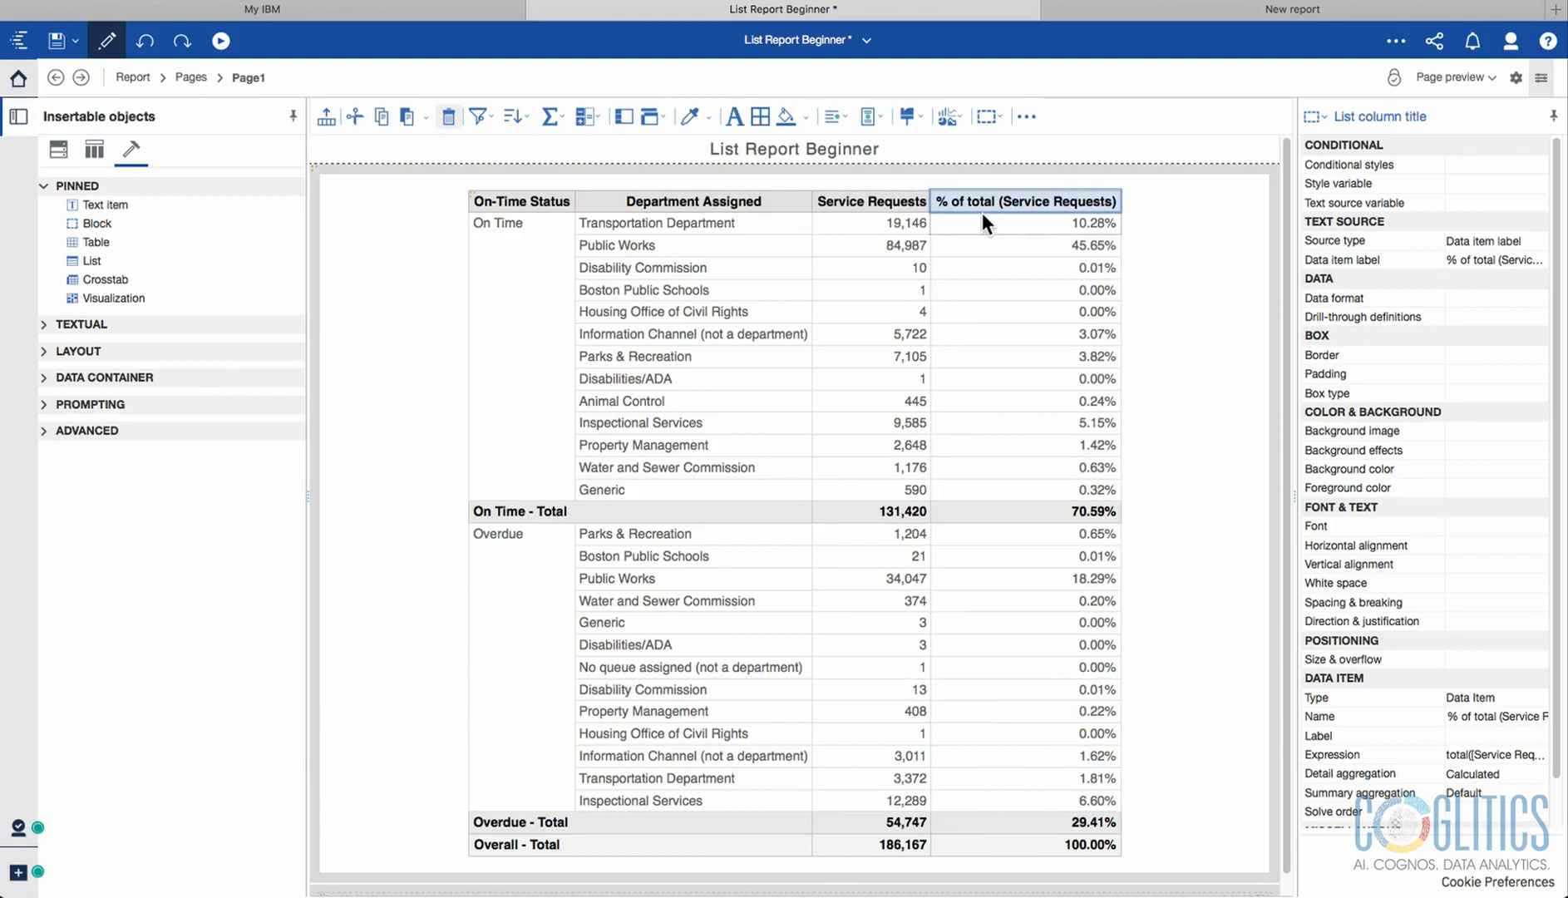
{"action": "left_click", "coordinate": [864, 201]}
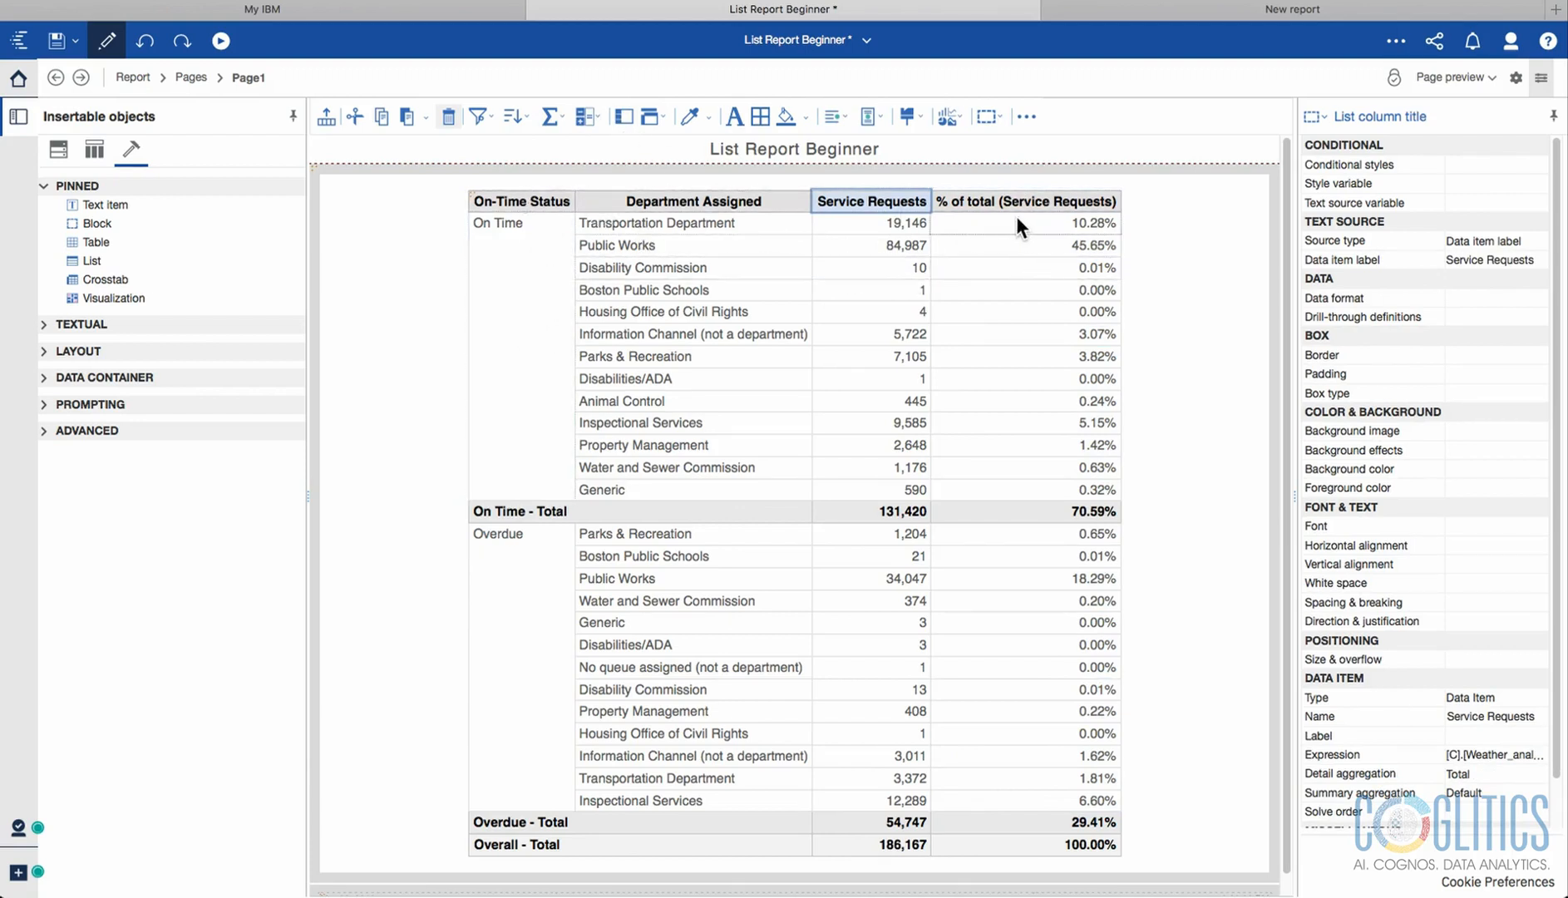
{"action": "left_click", "coordinate": [869, 220]}
{"action": "left_click", "coordinate": [518, 273]}
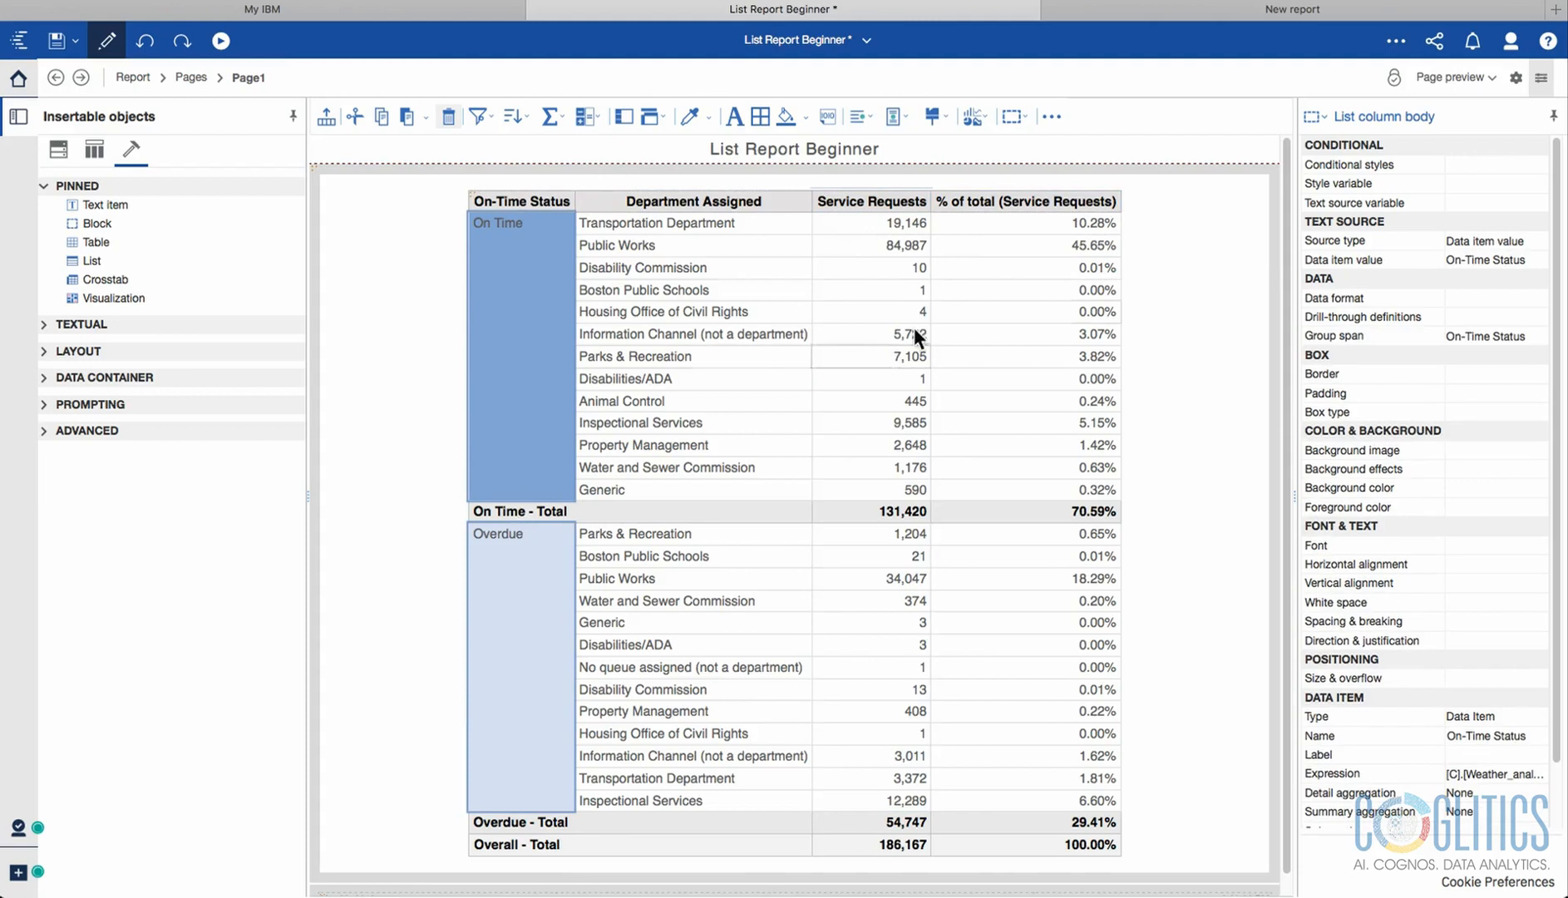
{"action": "left_click", "coordinate": [1035, 237]}
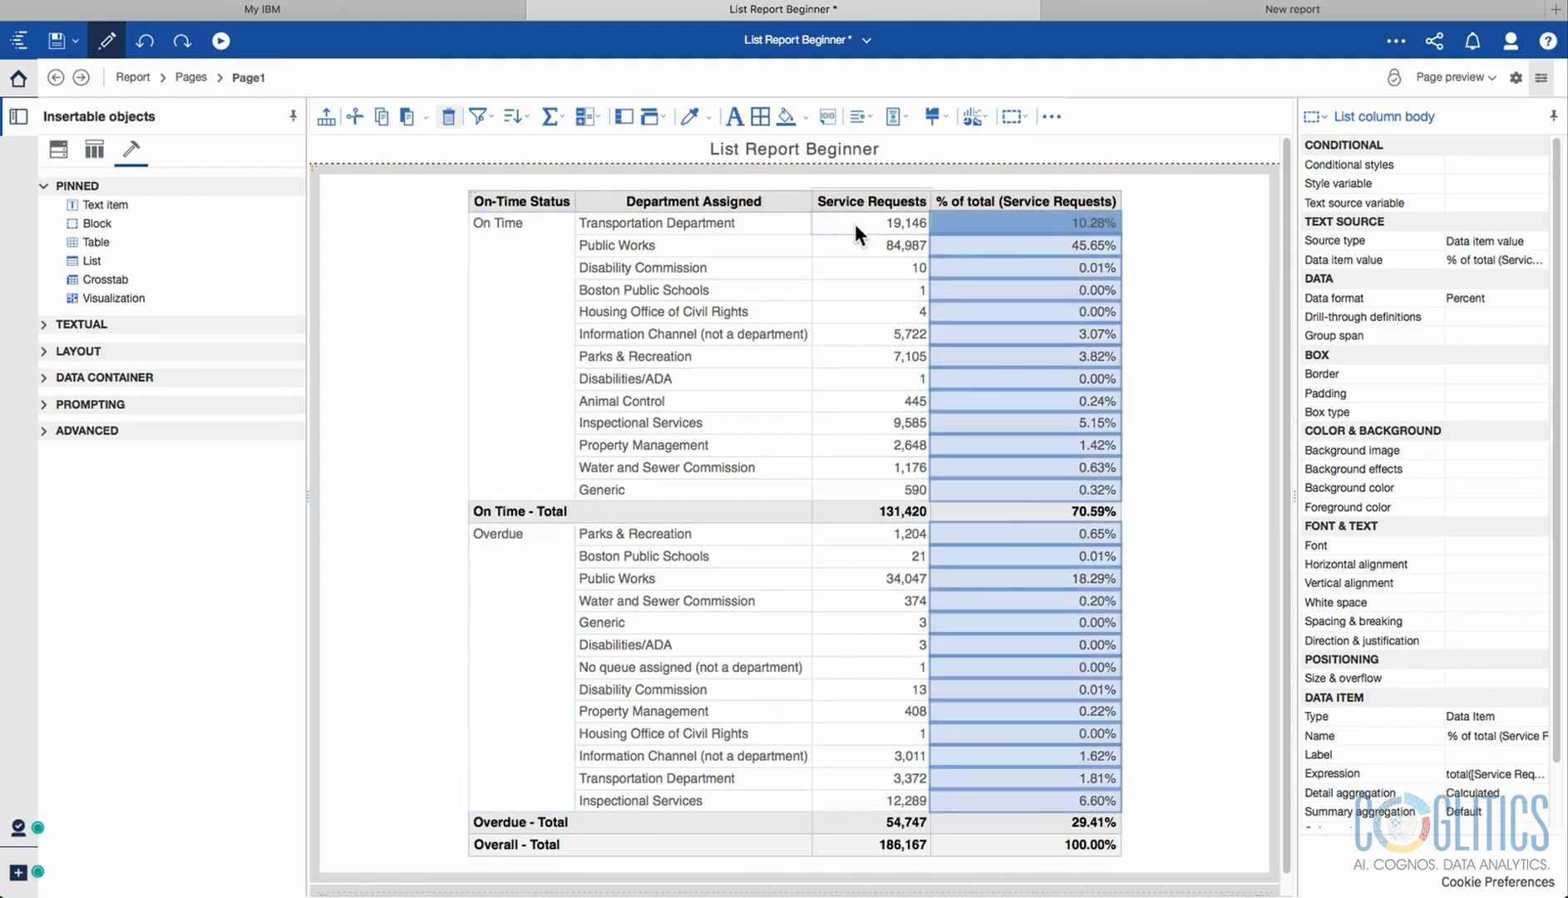
Examine the list columns and the summary types available for the Service Requests column.
{"action": "left_click", "coordinate": [1018, 201]}
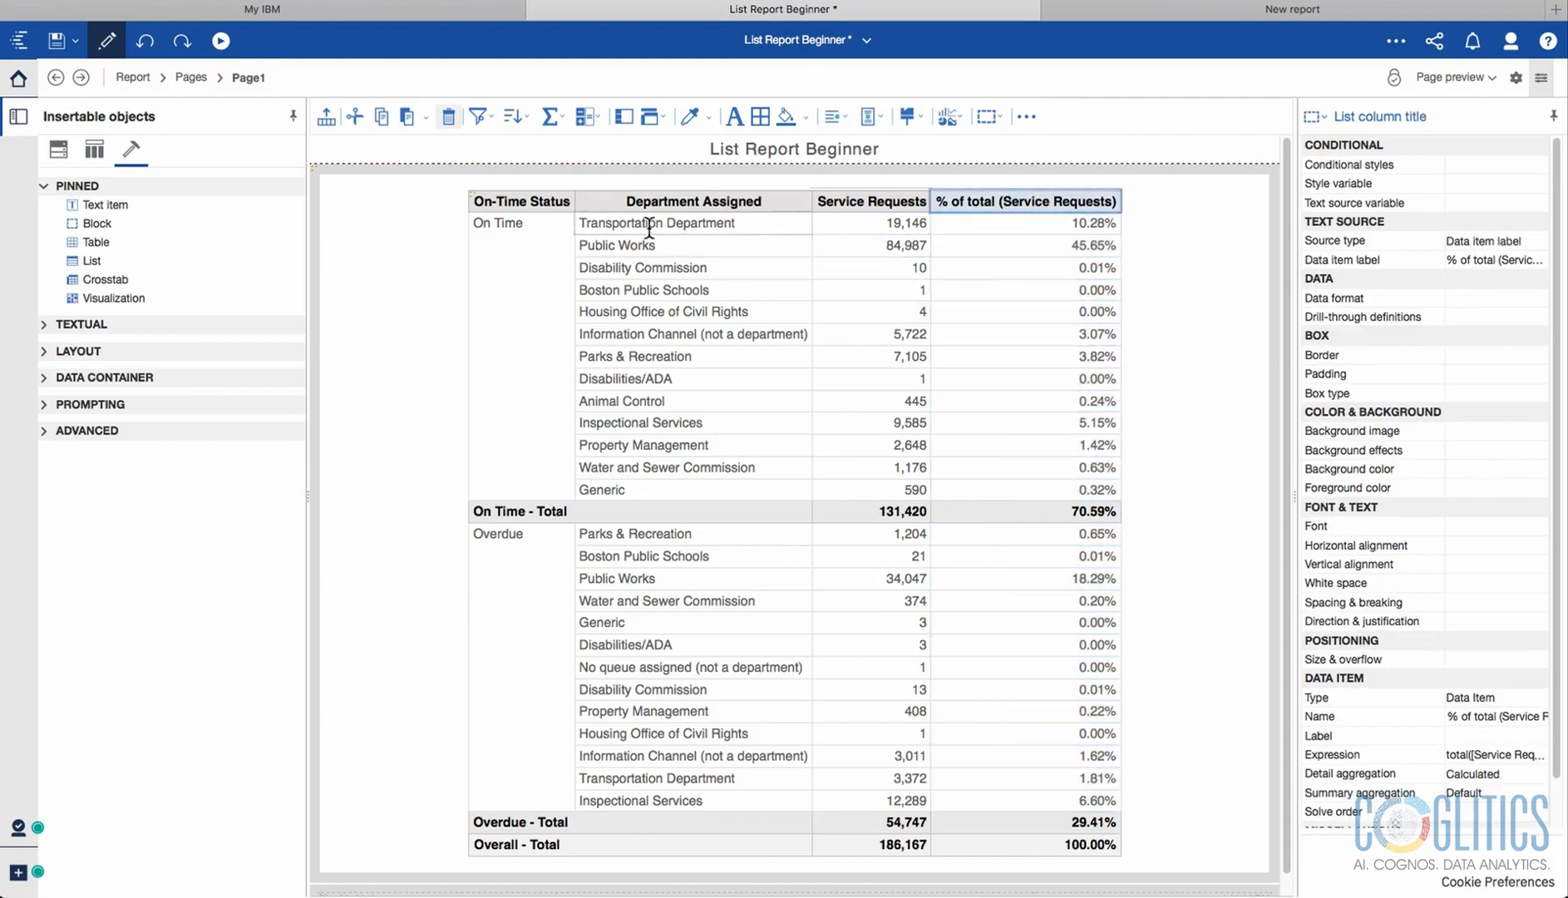
{"action": "left_click", "coordinate": [840, 222]}
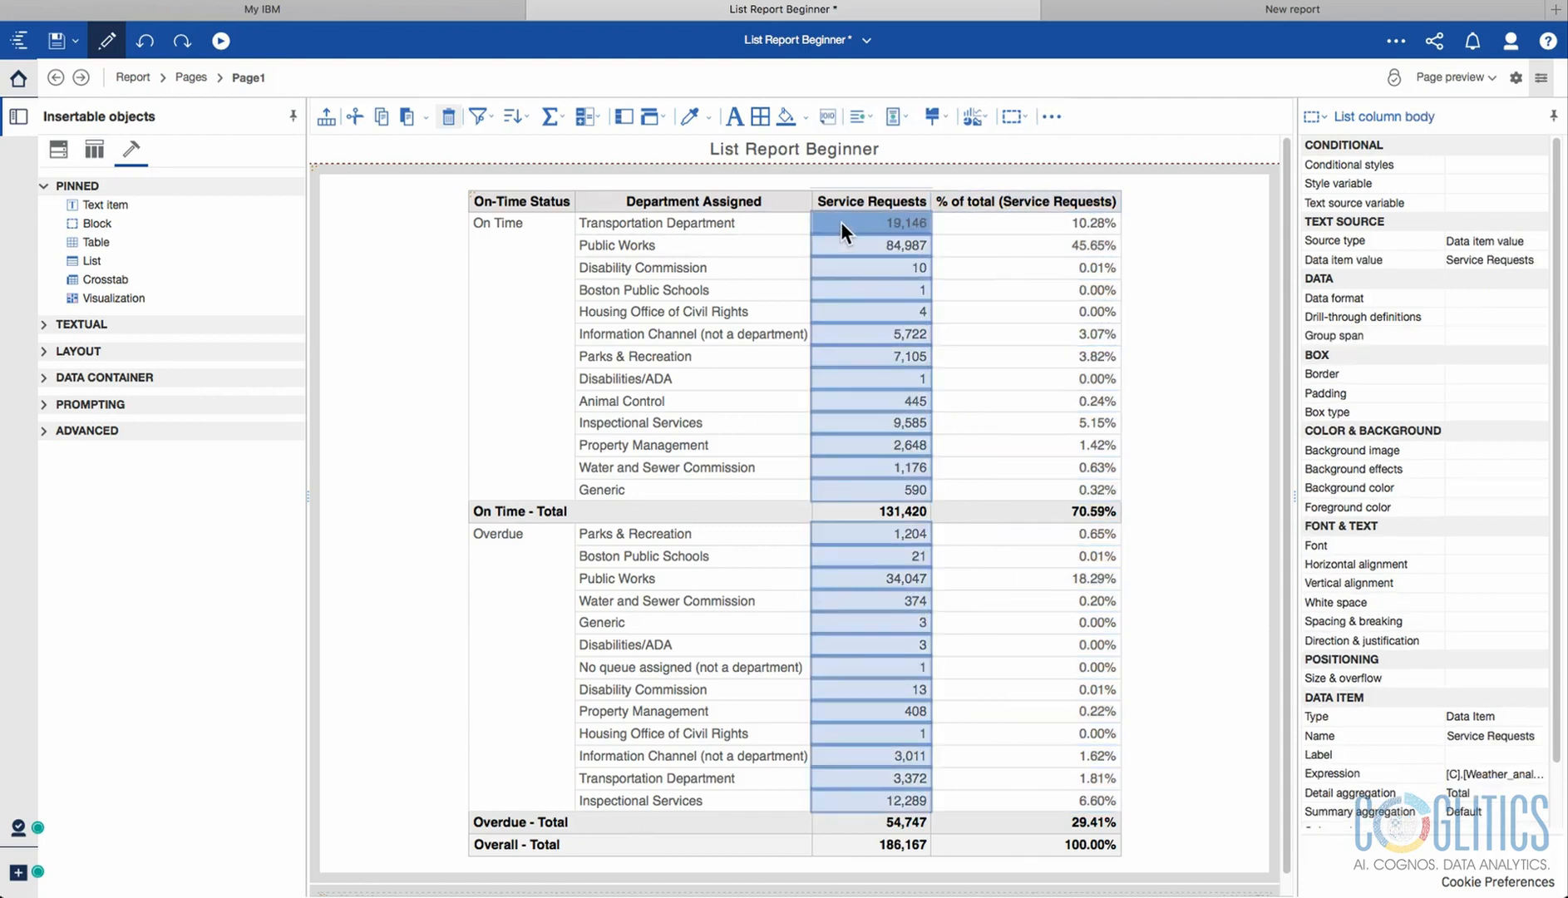
{"action": "left_click", "coordinate": [523, 218]}
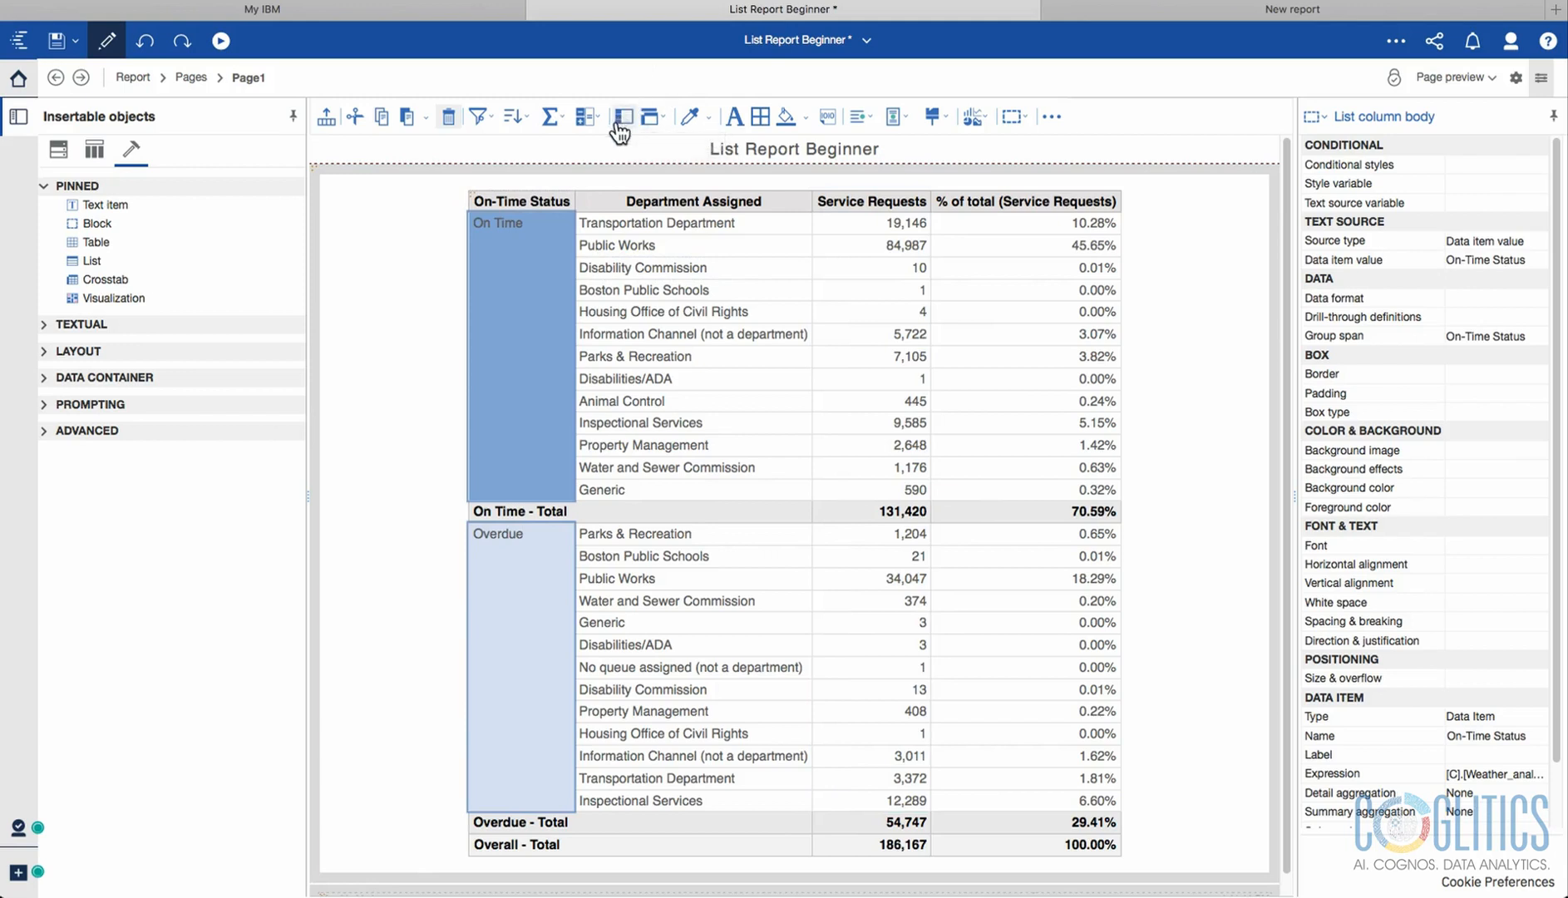
{"action": "left_click", "coordinate": [872, 221]}
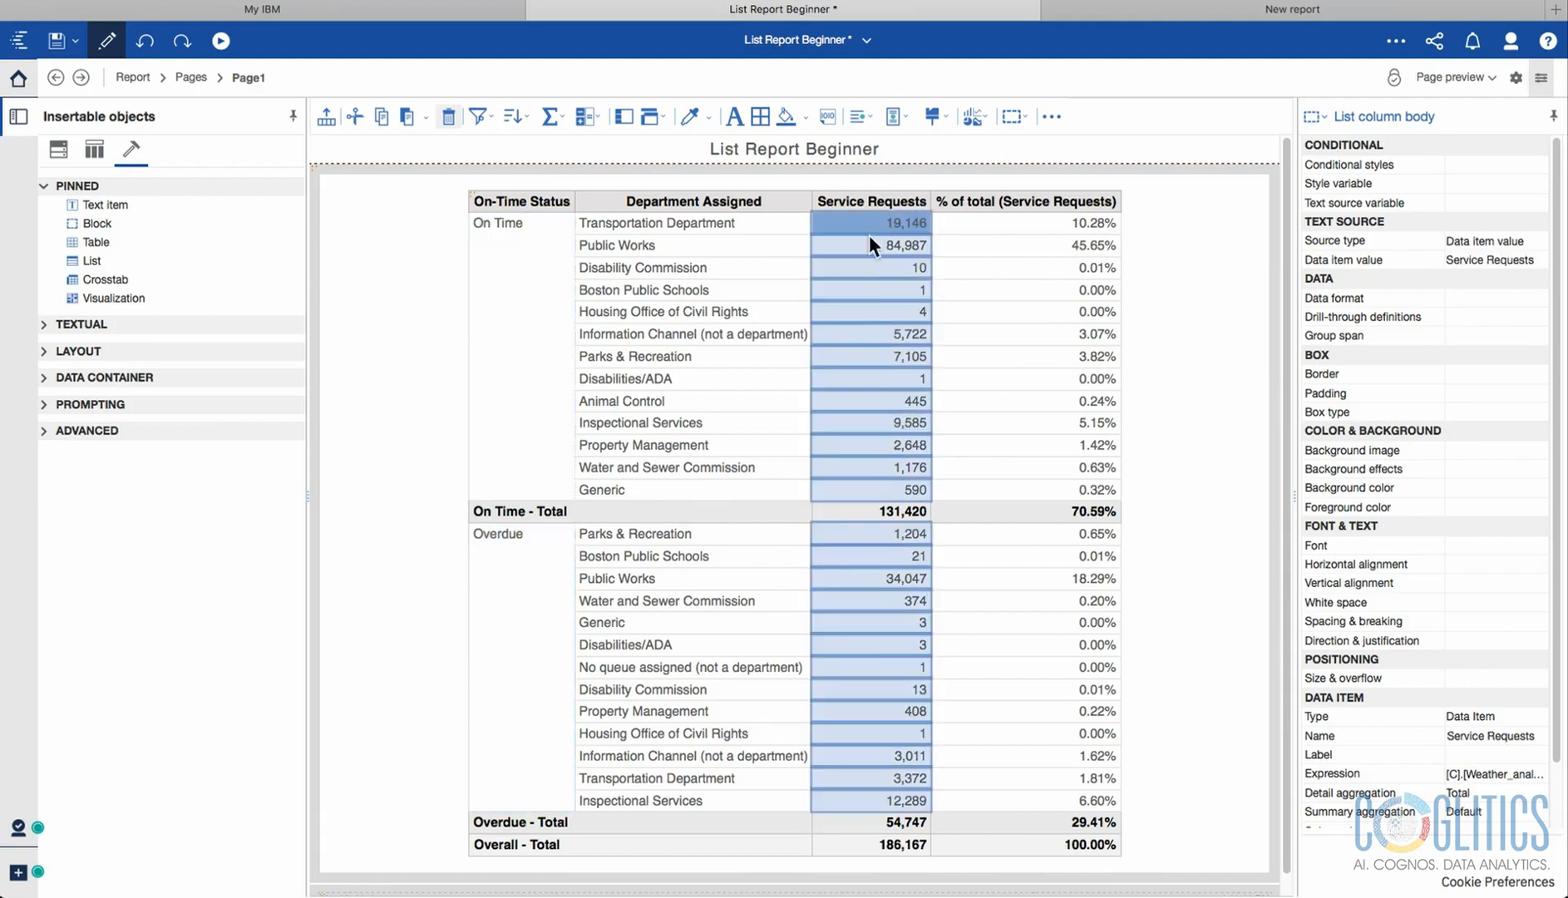
{"action": "left_click", "coordinate": [555, 117]}
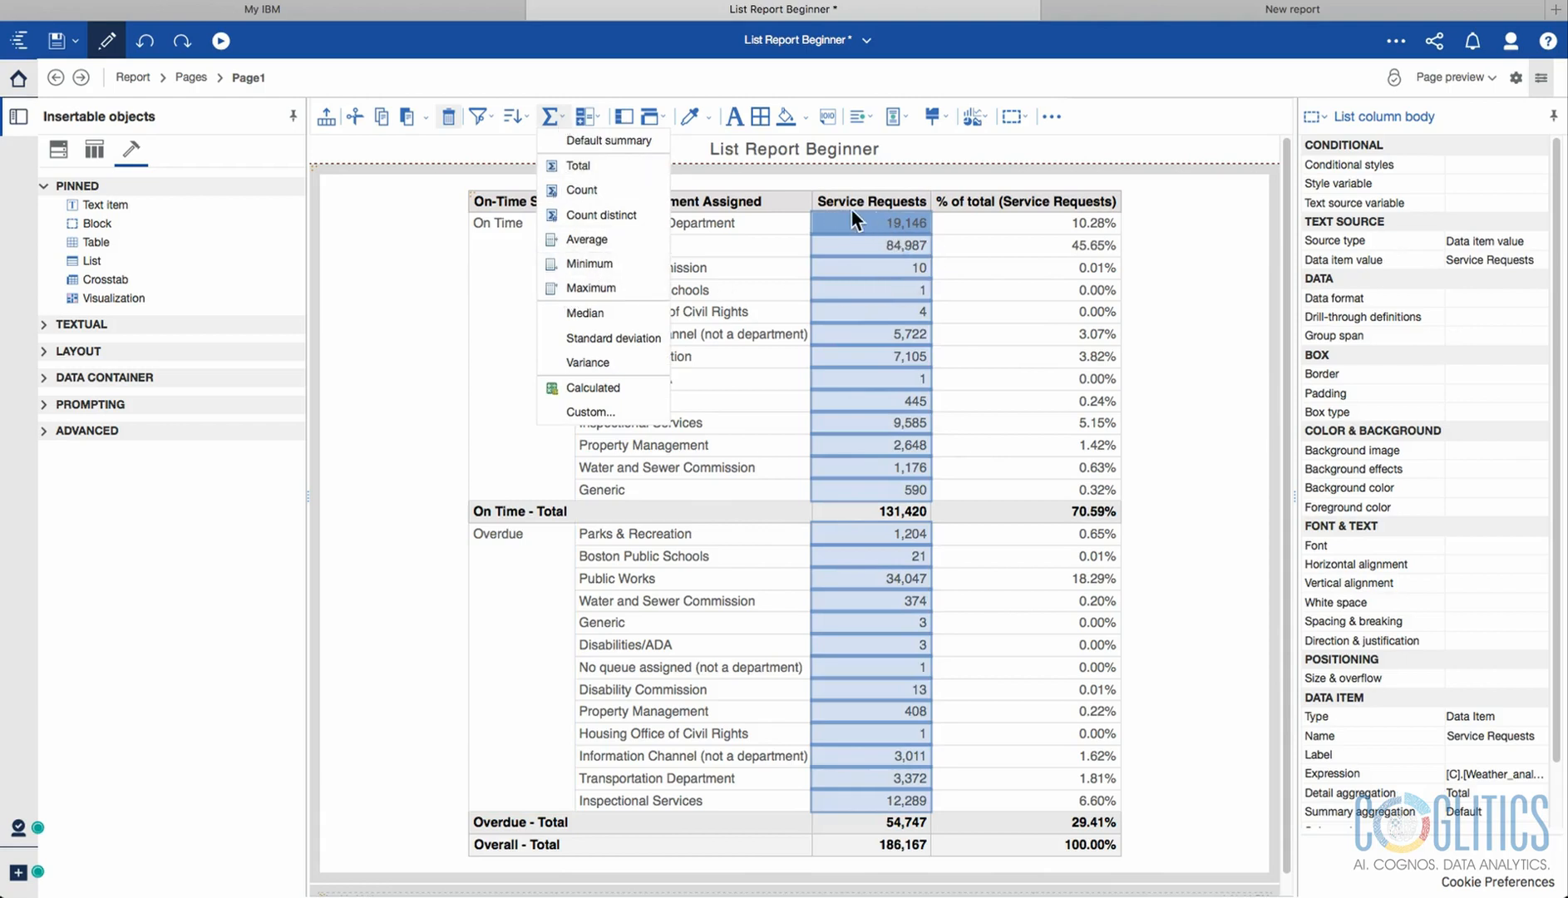
{"action": "left_click", "coordinate": [925, 222]}
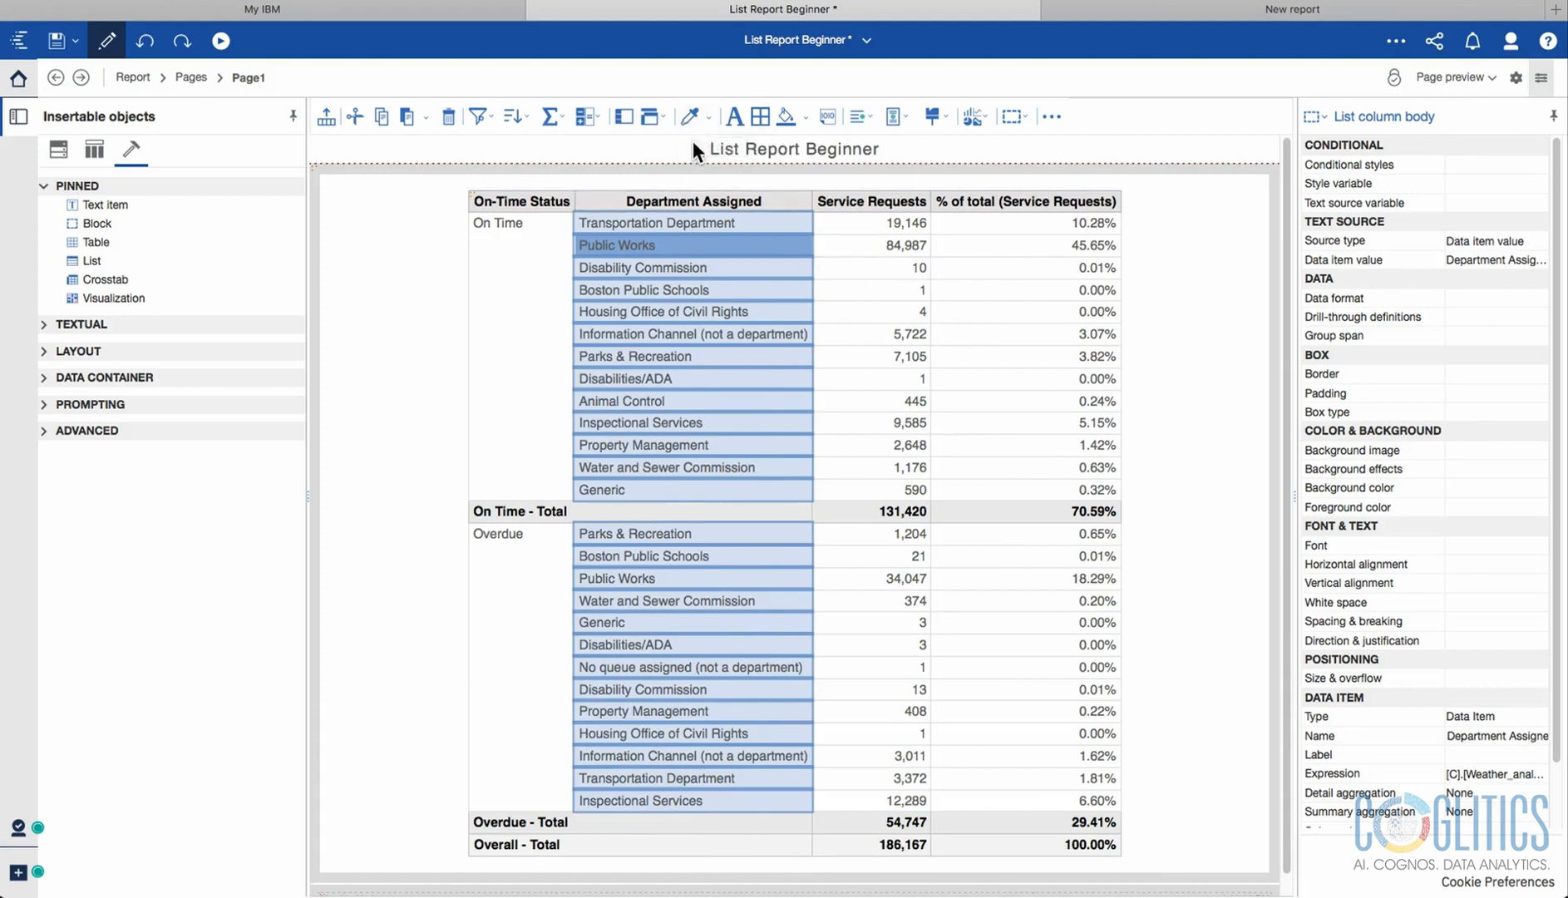
Fill the Service Requests column body with background color #4178be and try the same fill on the Department Assigned column.
{"action": "left_click", "coordinate": [856, 226]}
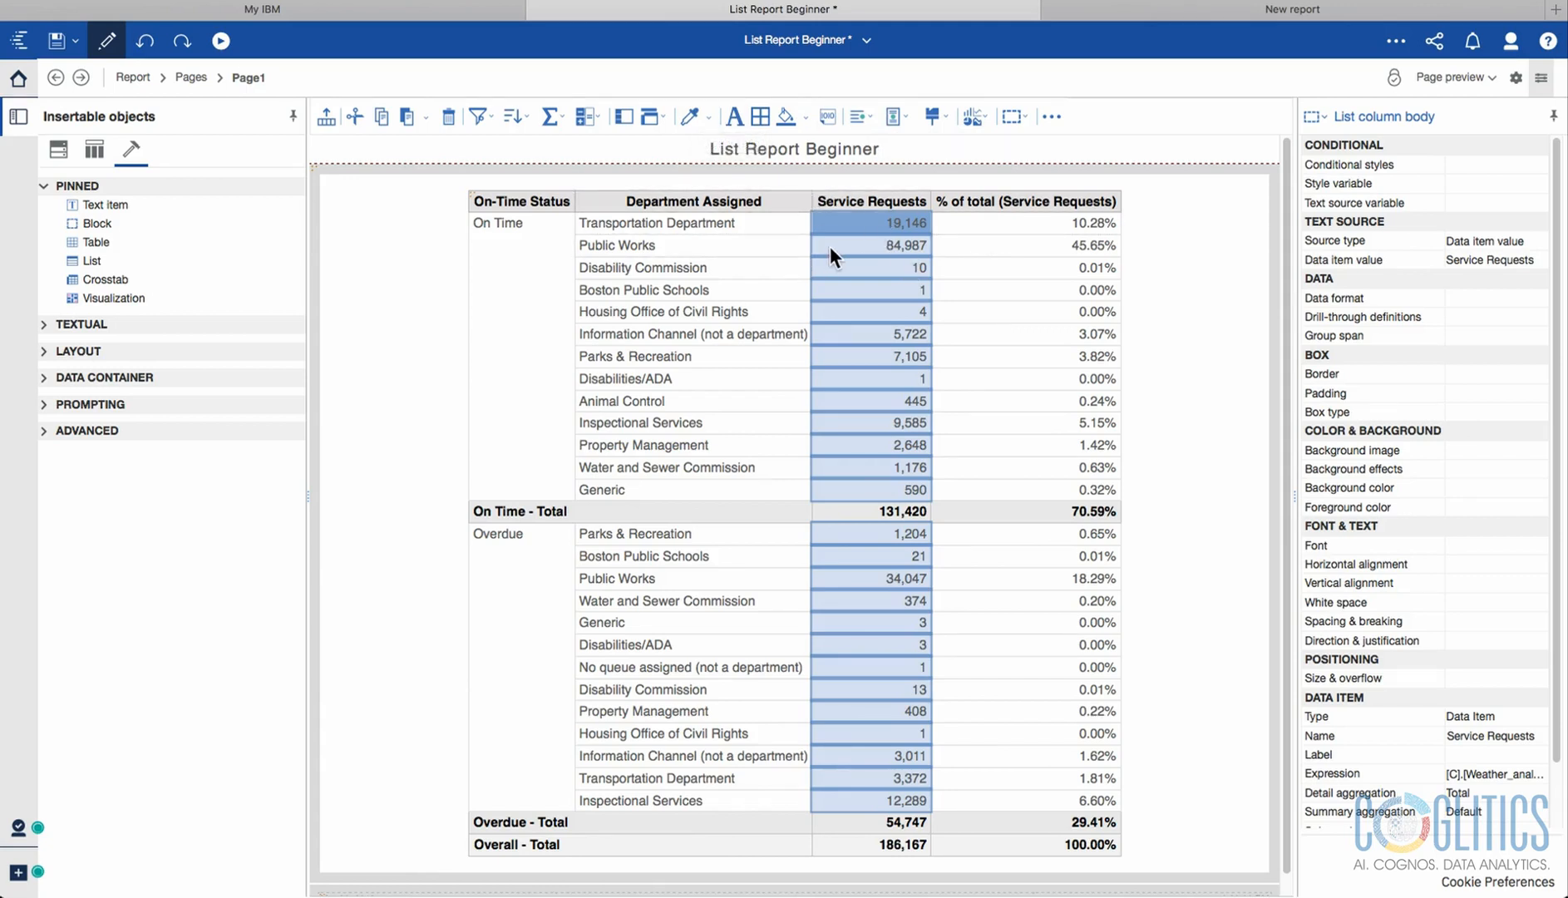
{"action": "left_click", "coordinate": [786, 117]}
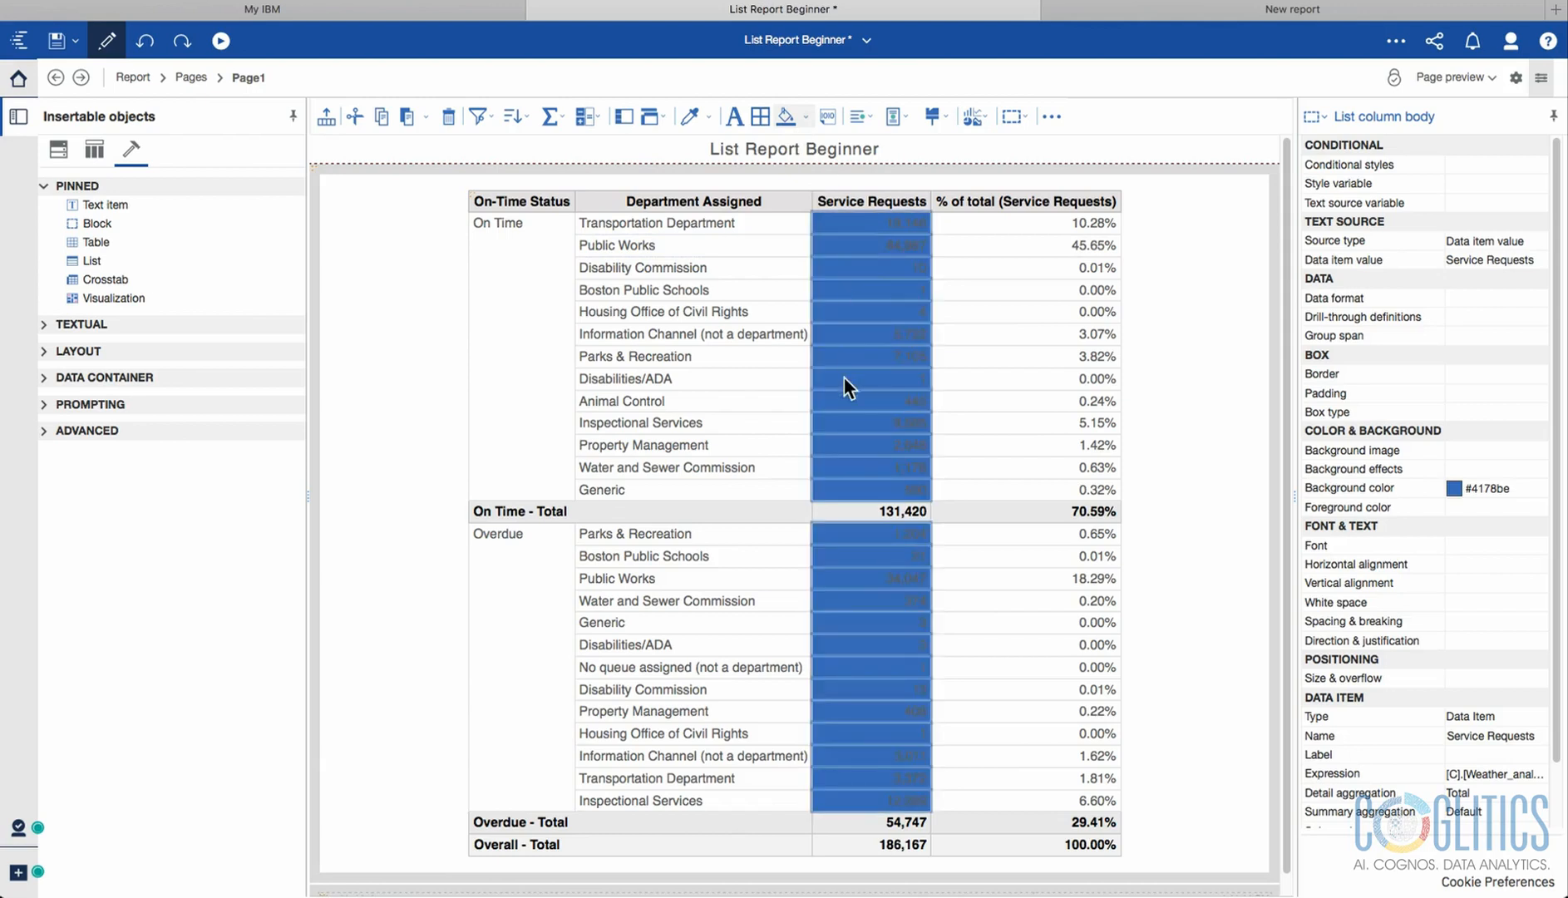
{"action": "left_click", "coordinate": [700, 248]}
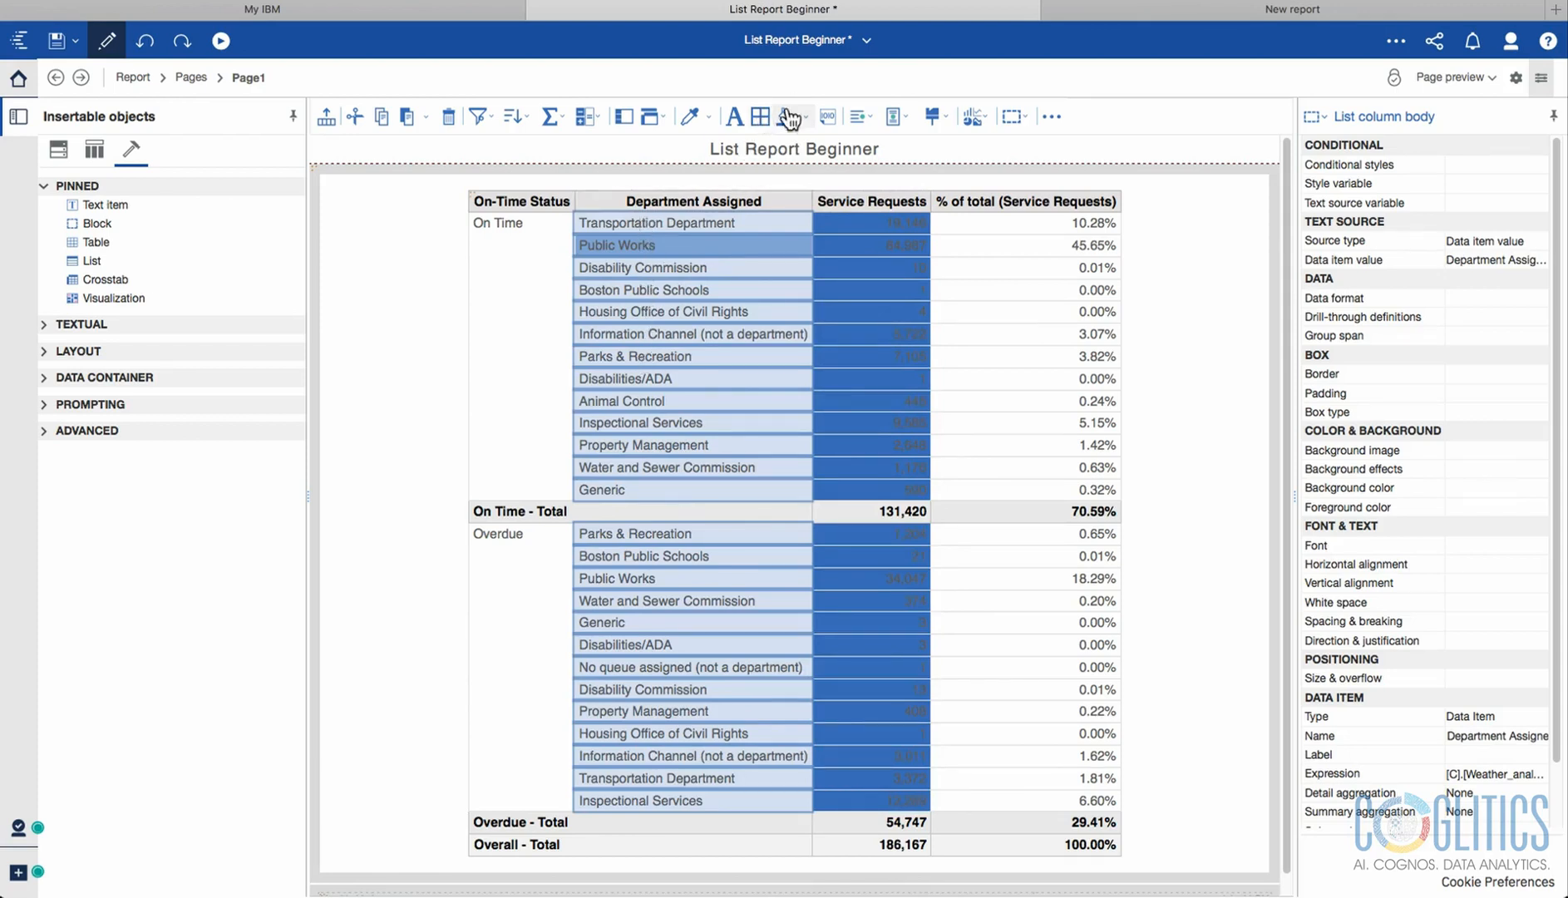
{"action": "left_click", "coordinate": [784, 120]}
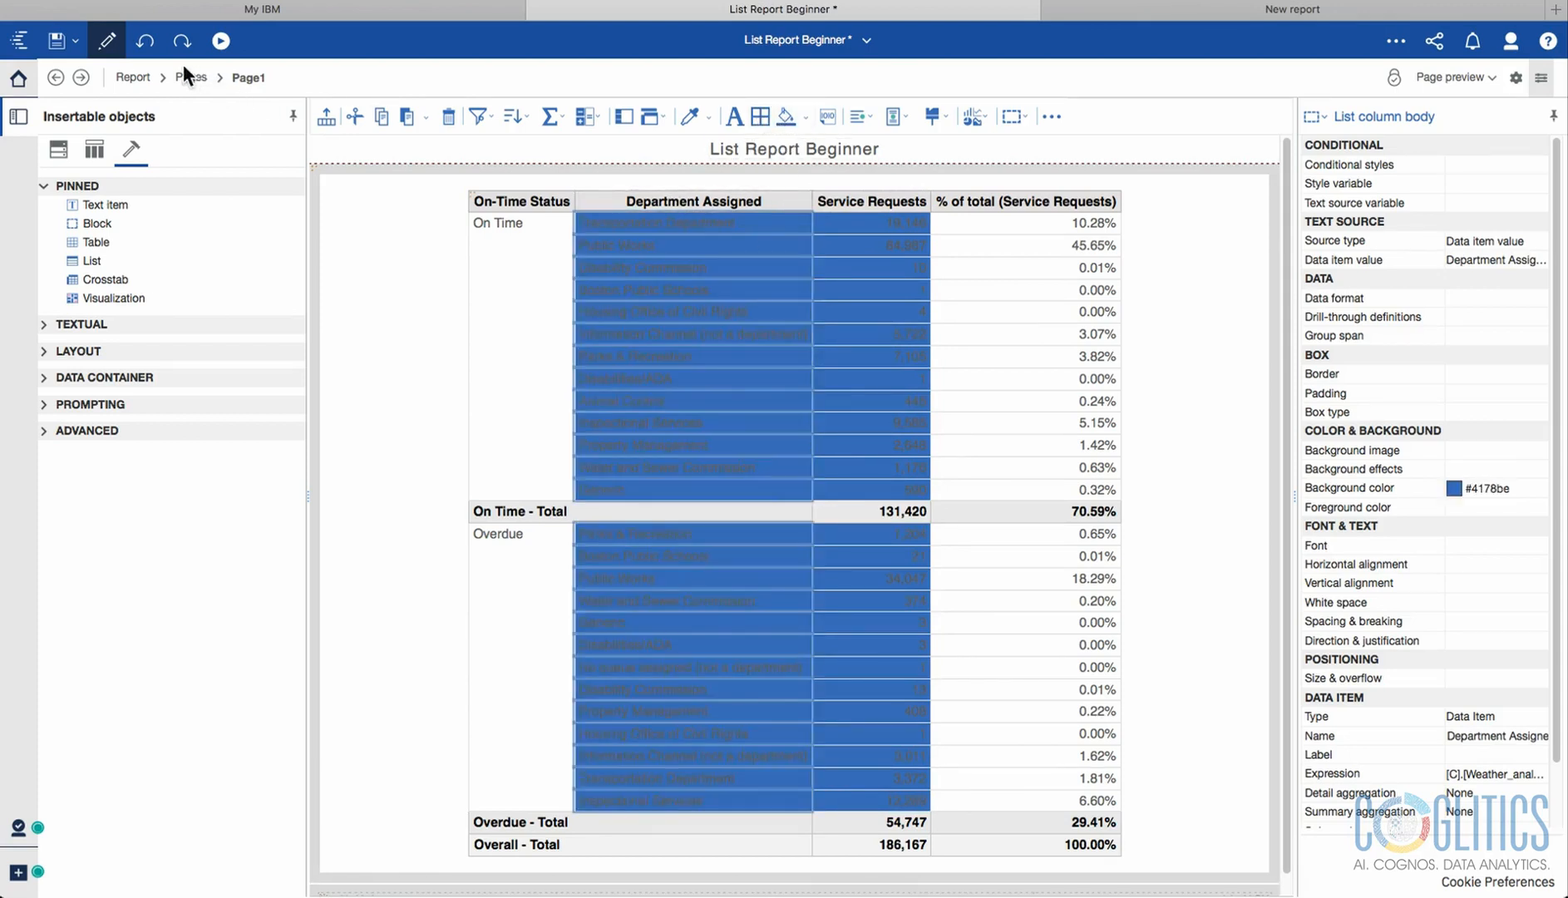
{"action": "left_click", "coordinate": [144, 40]}
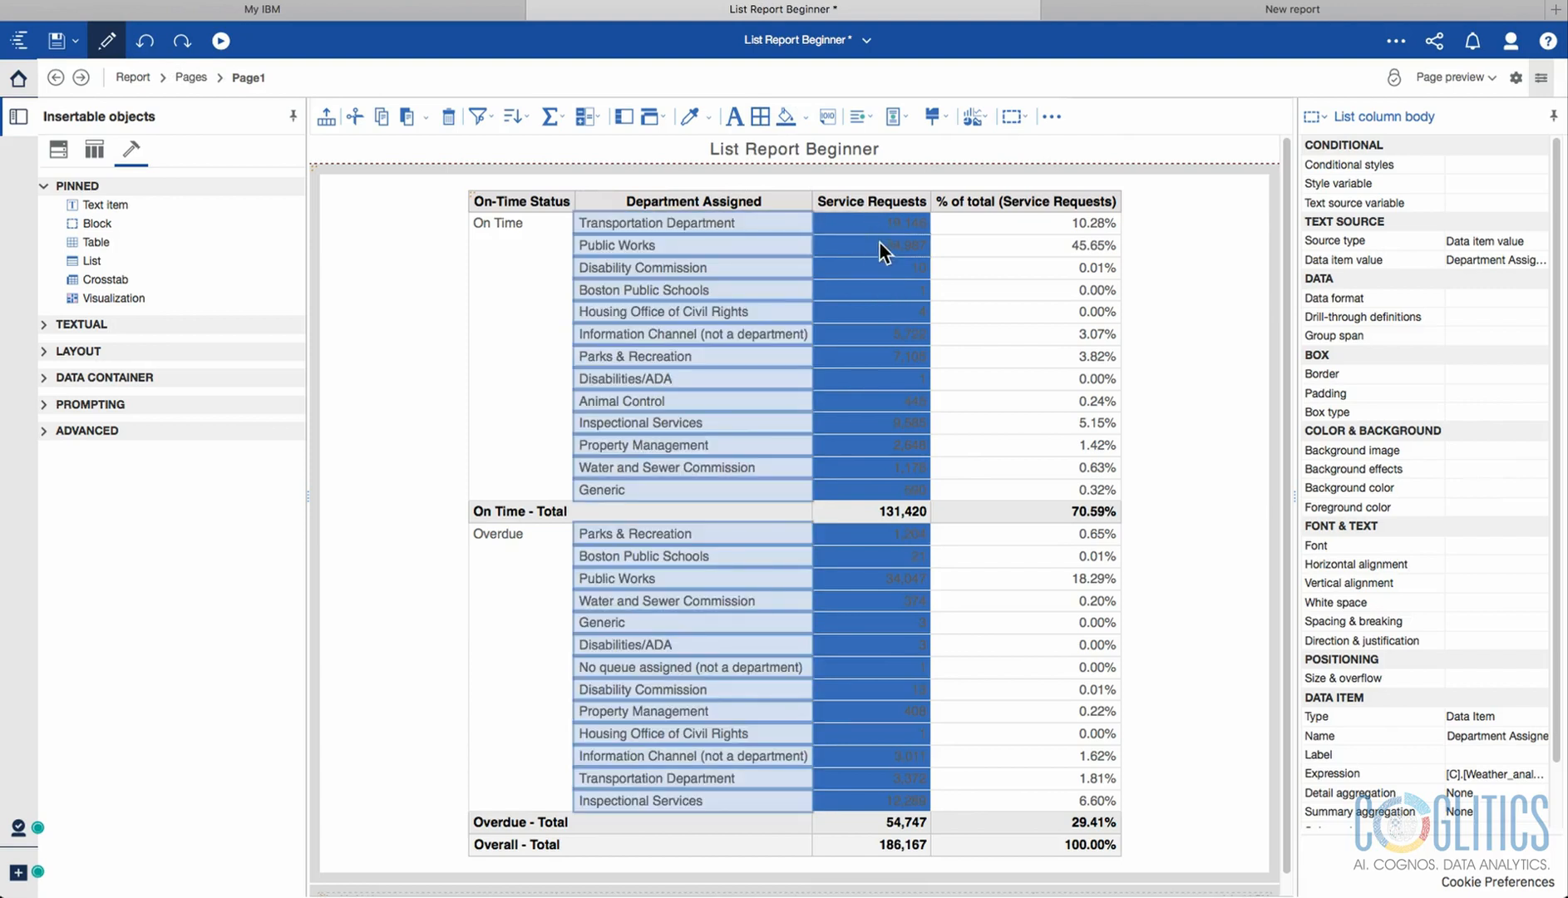
Pick up only the background color from the Service Requests column and apply it to the Department Assigned column.
{"action": "left_click", "coordinate": [854, 222]}
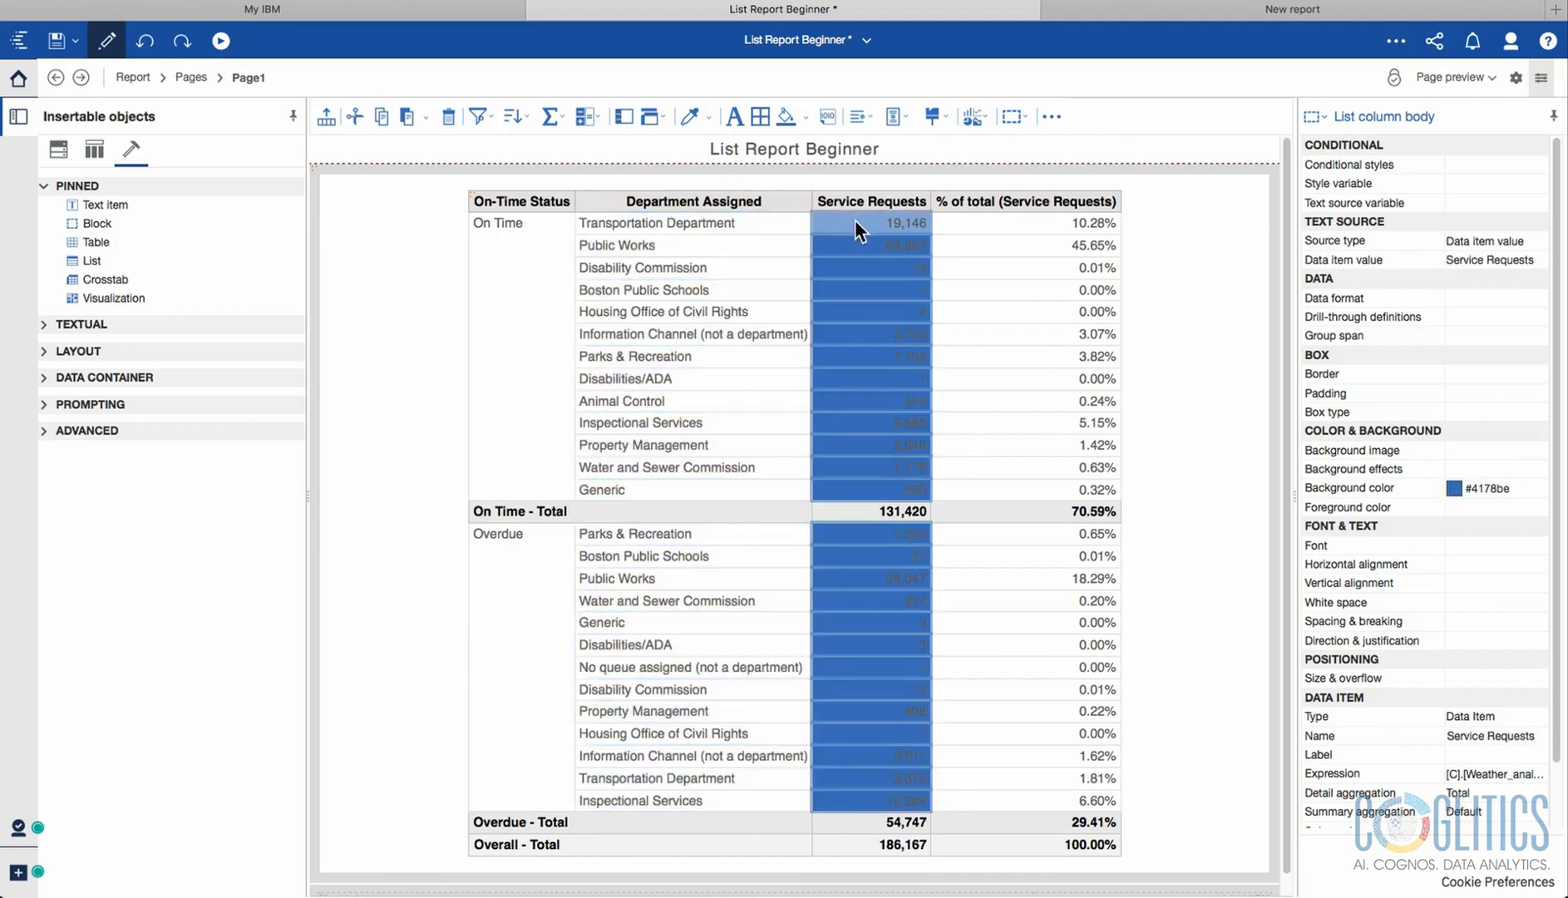
{"action": "left_click", "coordinate": [710, 118]}
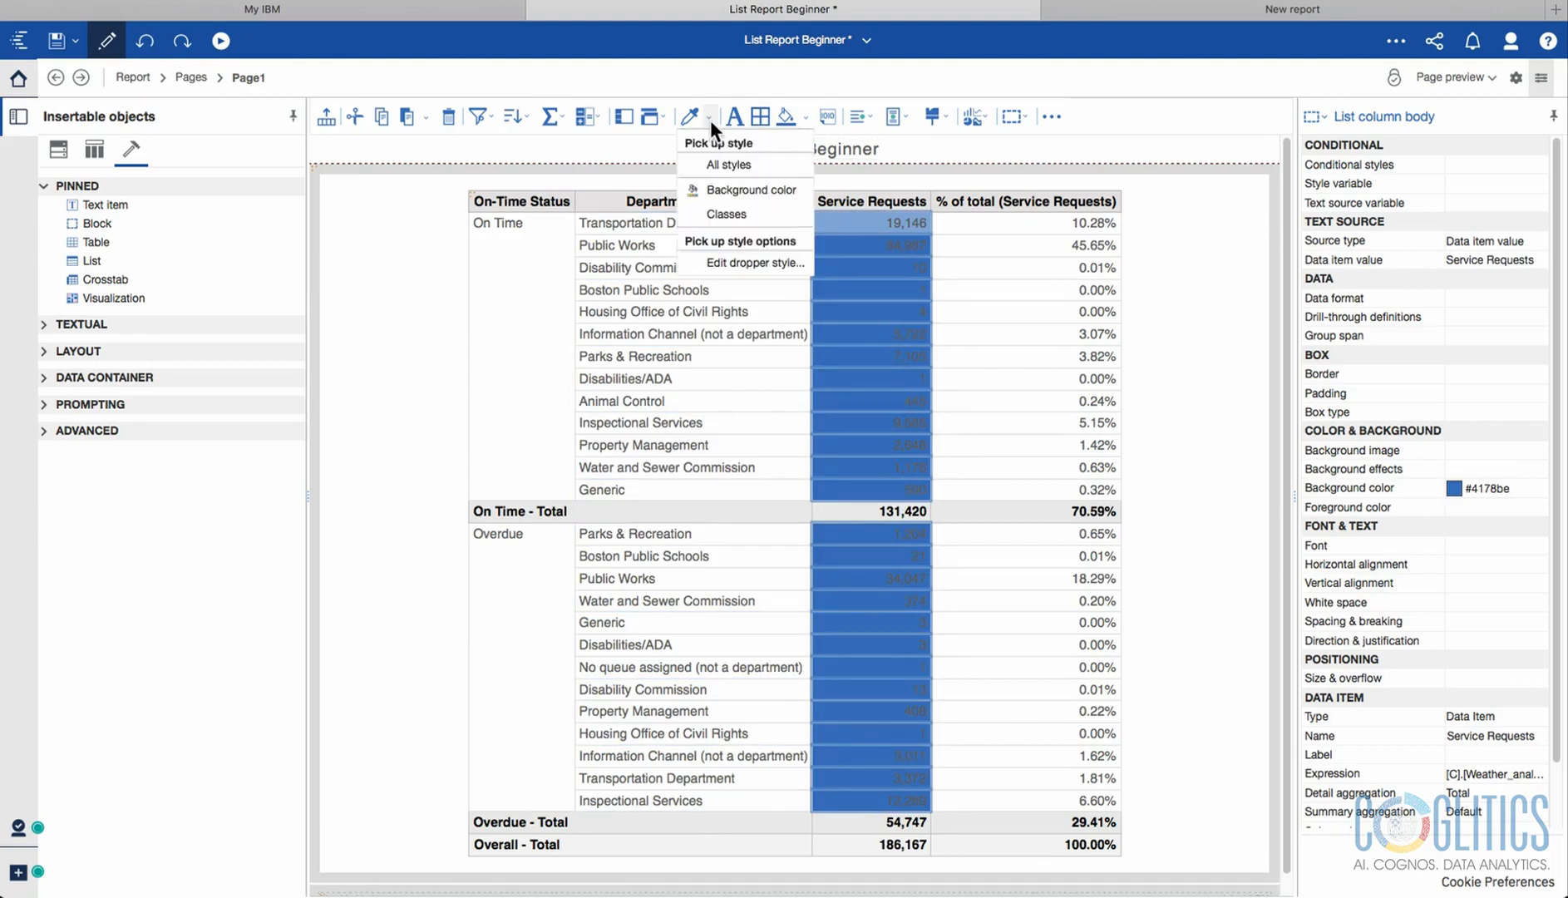
{"action": "left_click", "coordinate": [731, 190]}
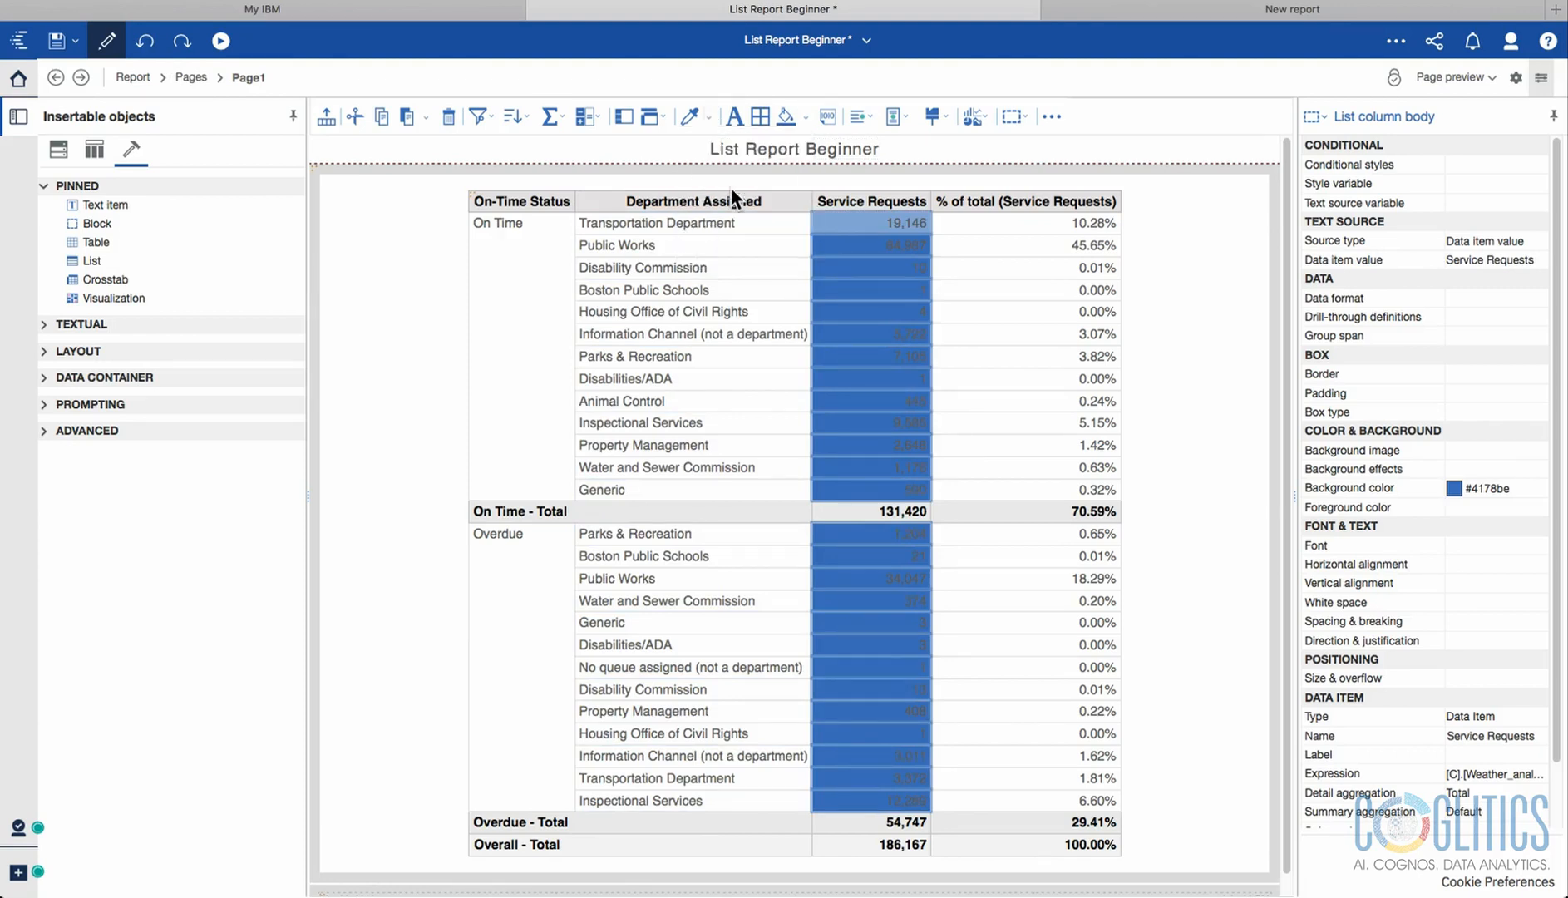
{"action": "left_click", "coordinate": [691, 246]}
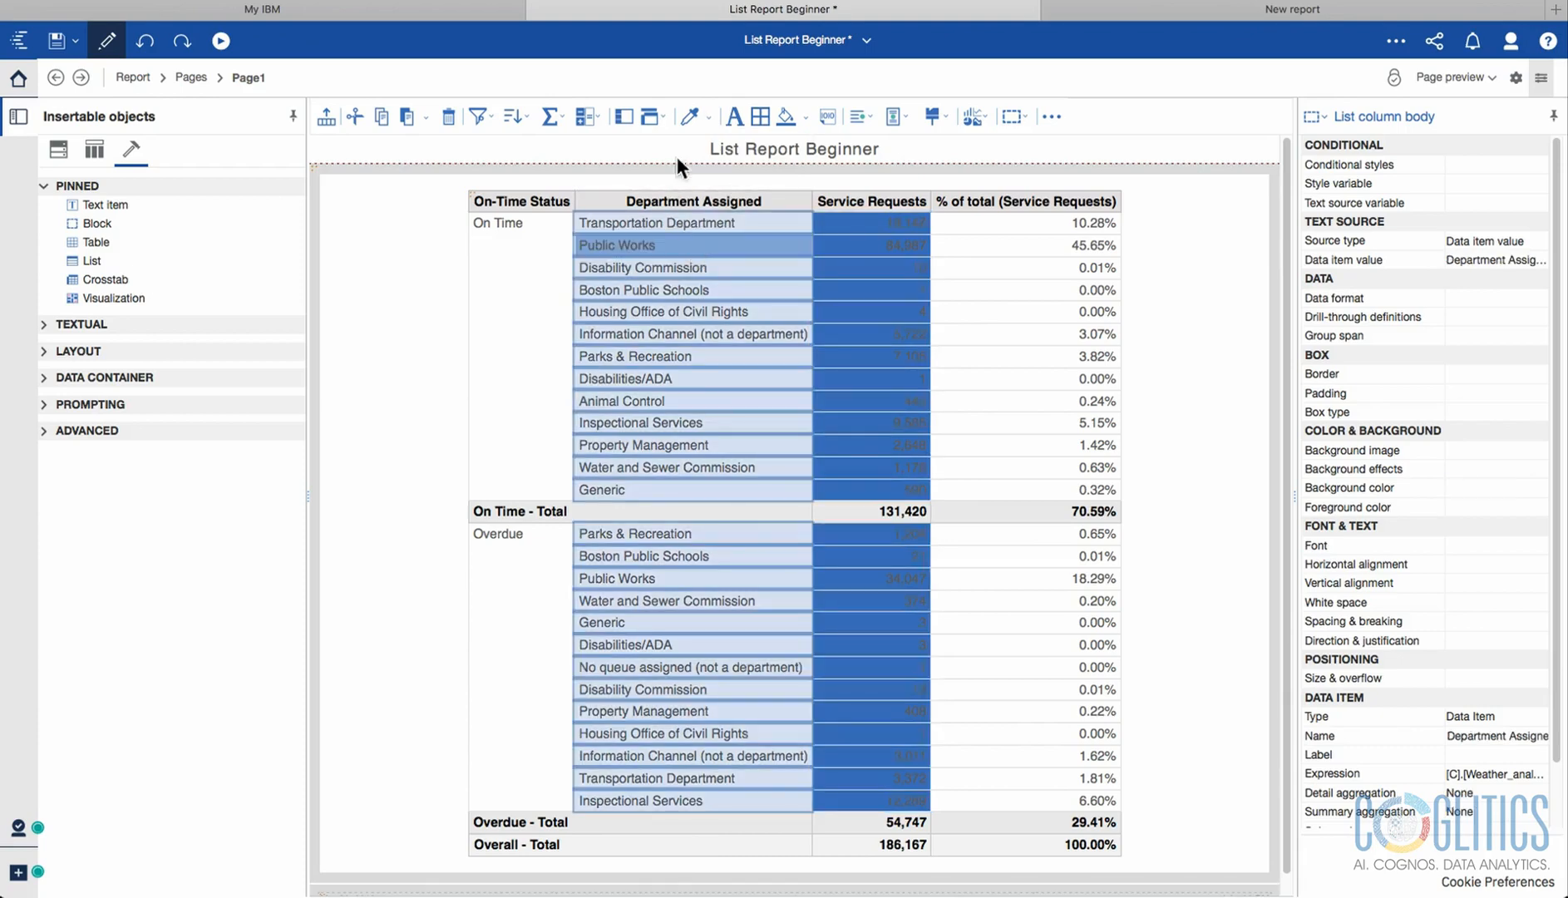
{"action": "left_click", "coordinate": [691, 123]}
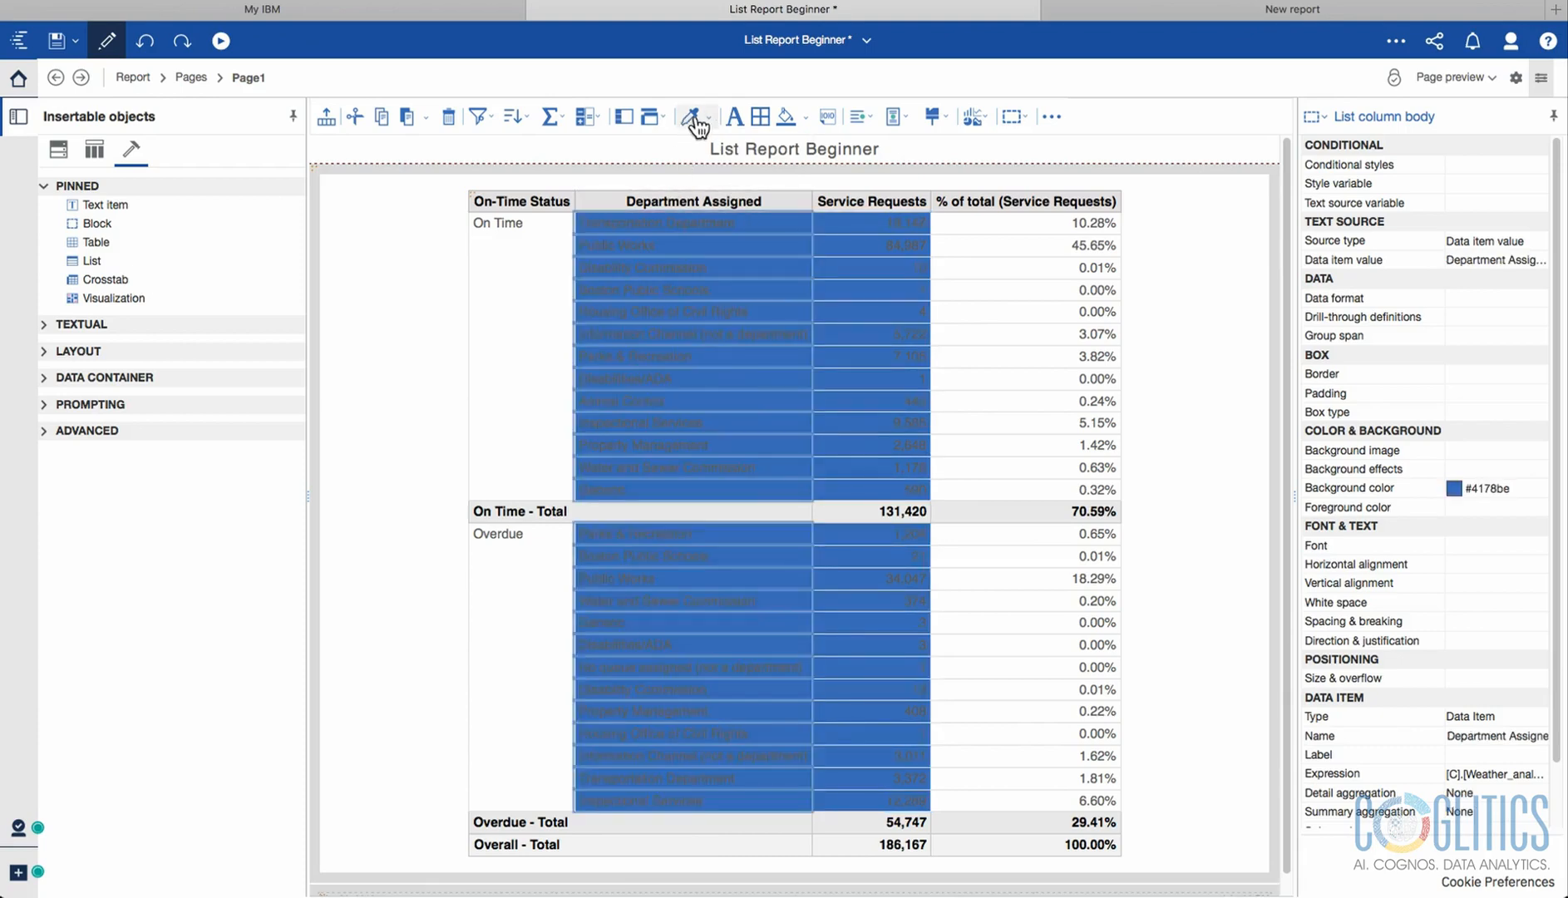
Reselect the Service Requests column and apply the picked-up background color to the On-Time Status column.
{"action": "left_click", "coordinate": [711, 118]}
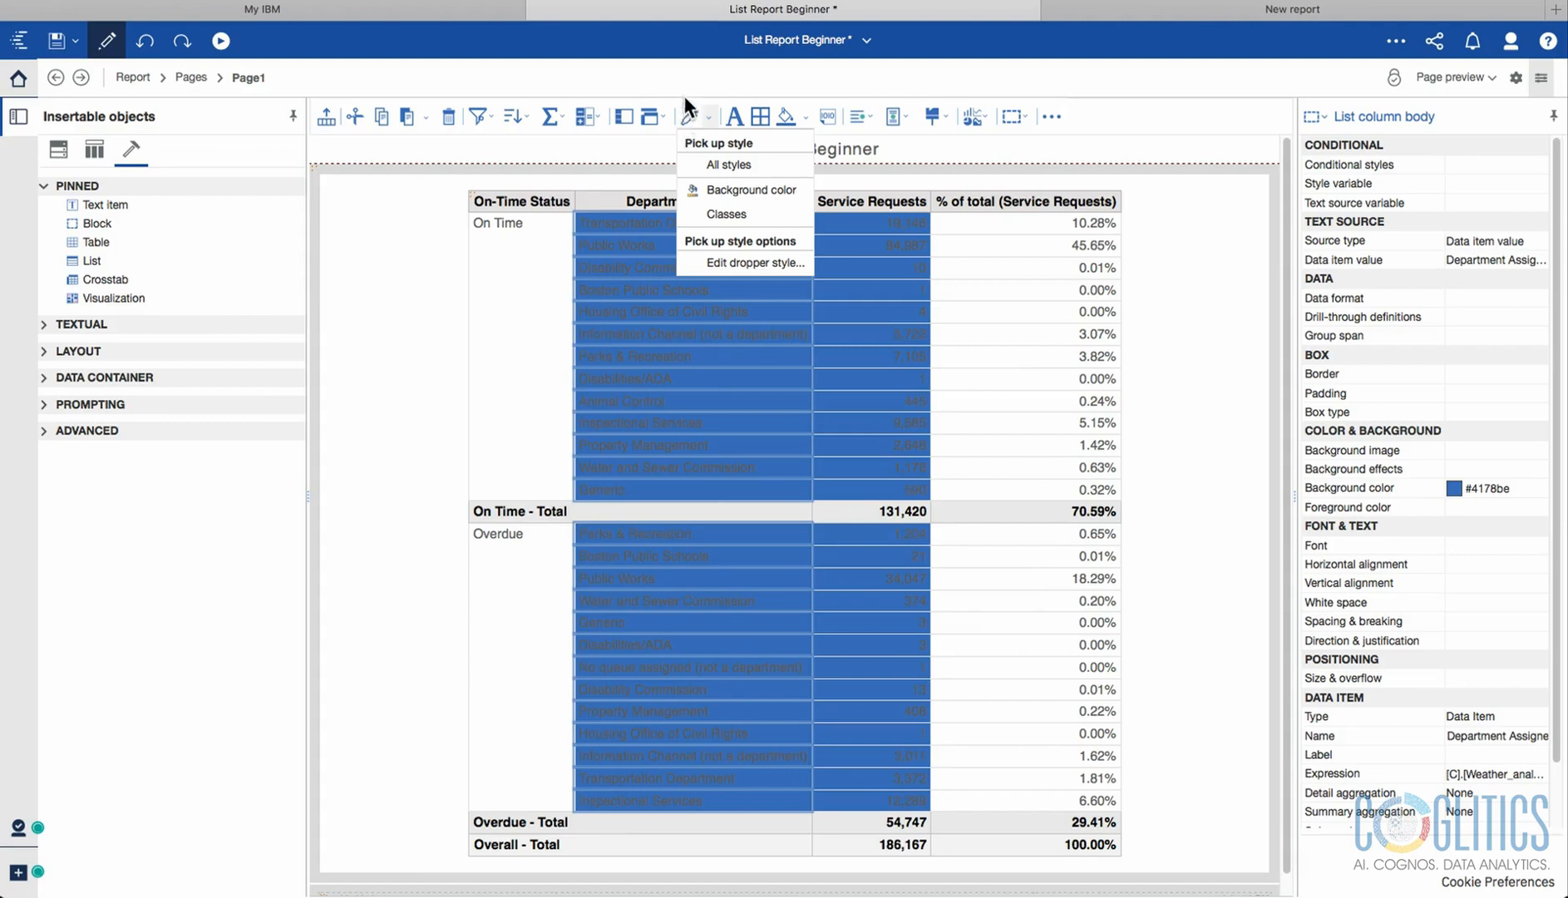
{"action": "left_click", "coordinate": [848, 225]}
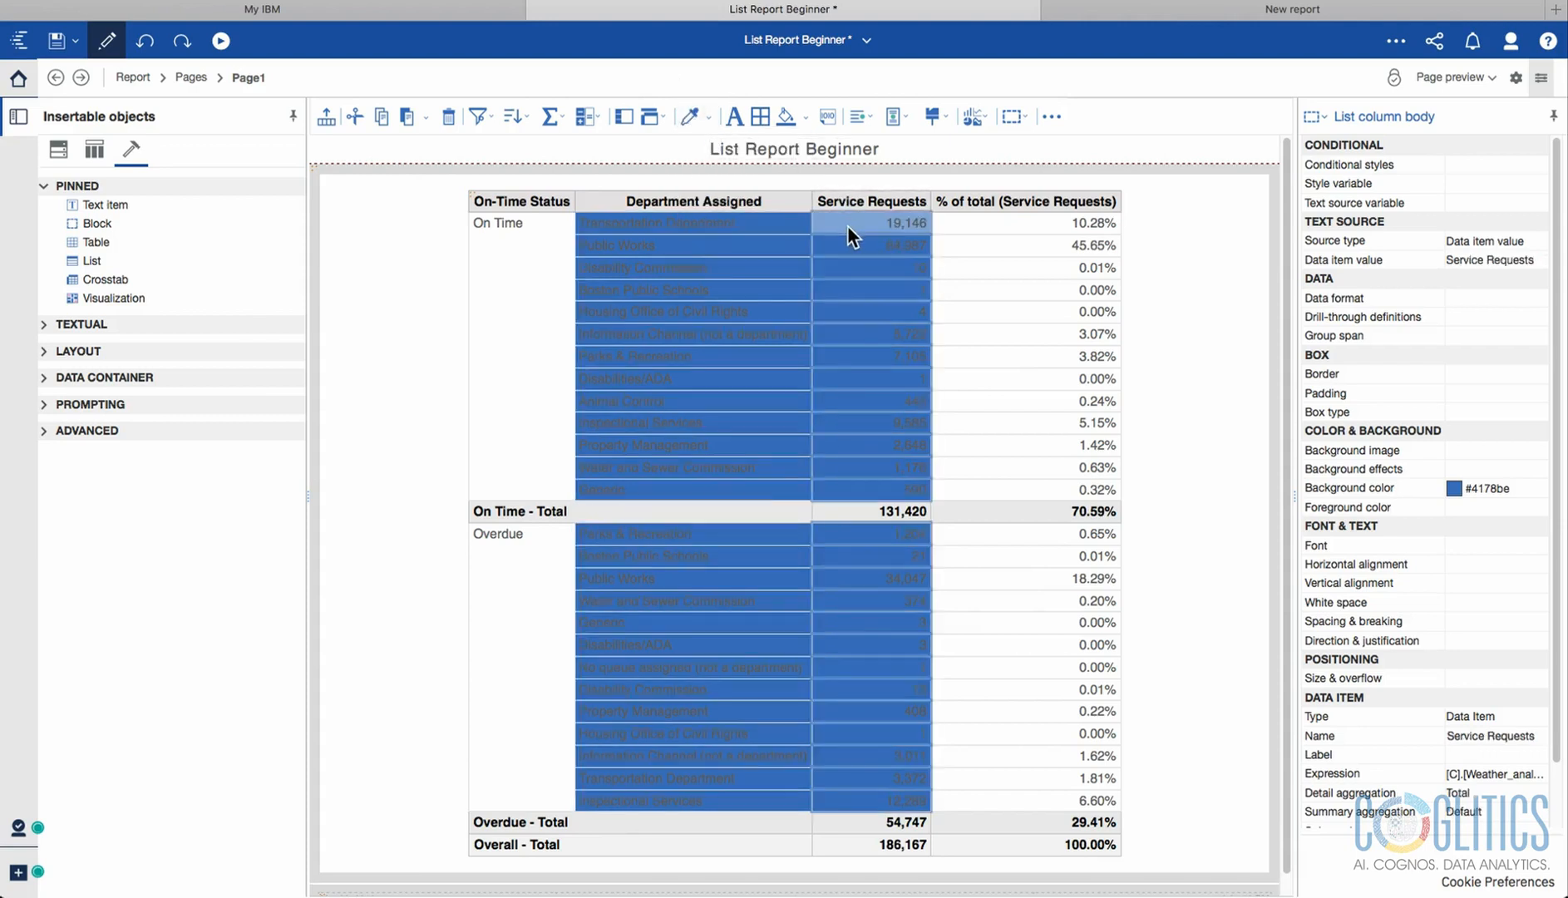
{"action": "left_click", "coordinate": [846, 203]}
{"action": "left_click", "coordinate": [846, 239]}
{"action": "left_click", "coordinate": [846, 219]}
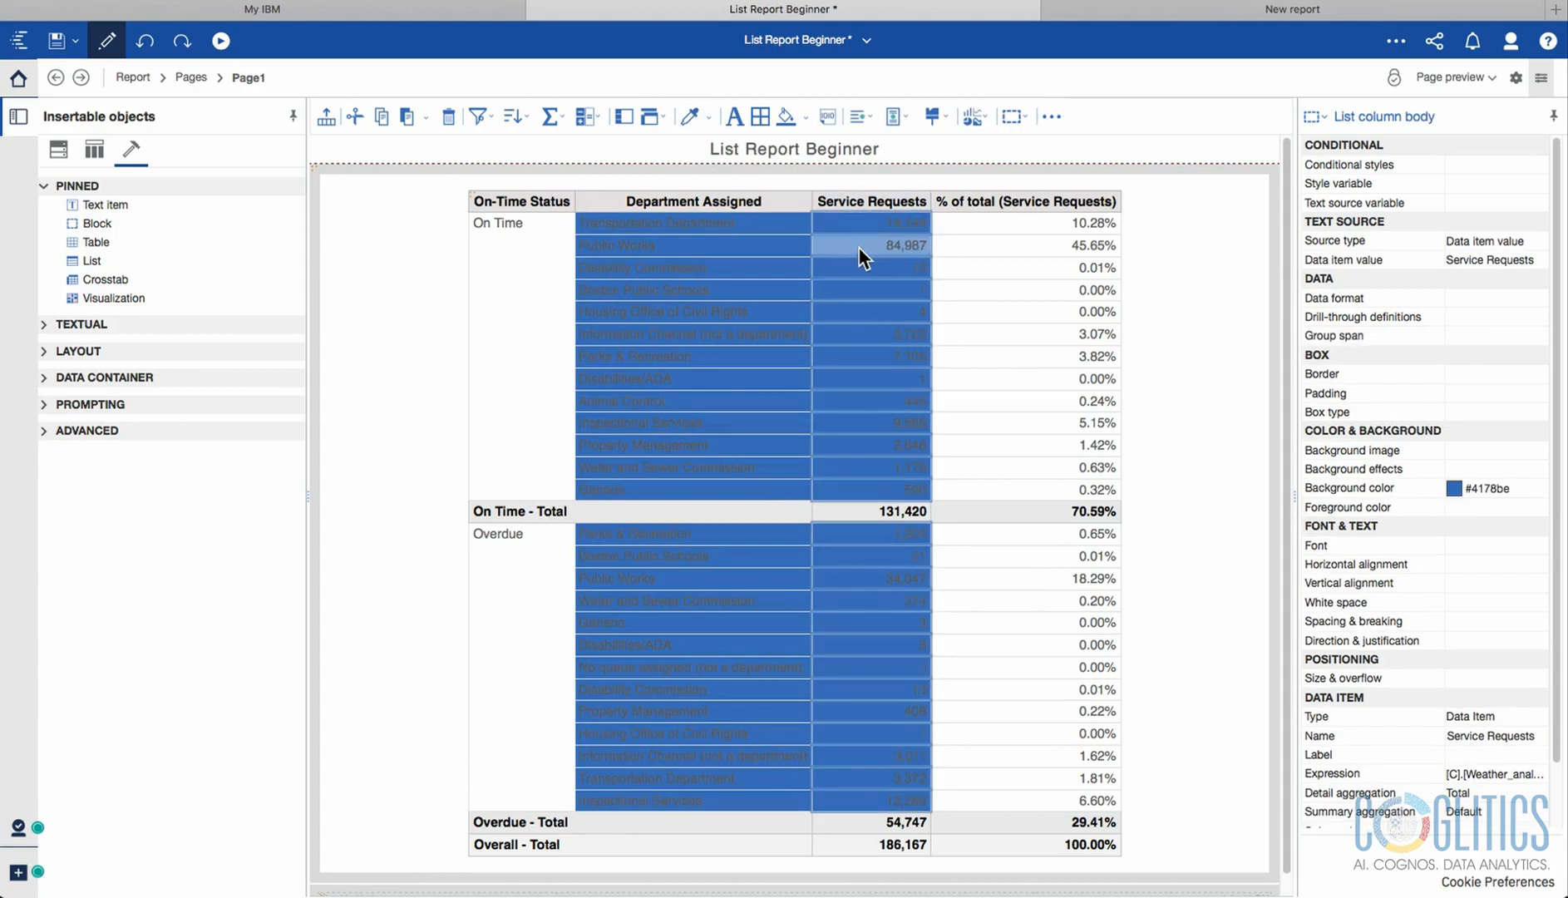
{"action": "left_click", "coordinate": [712, 121]}
{"action": "left_click", "coordinate": [631, 251]}
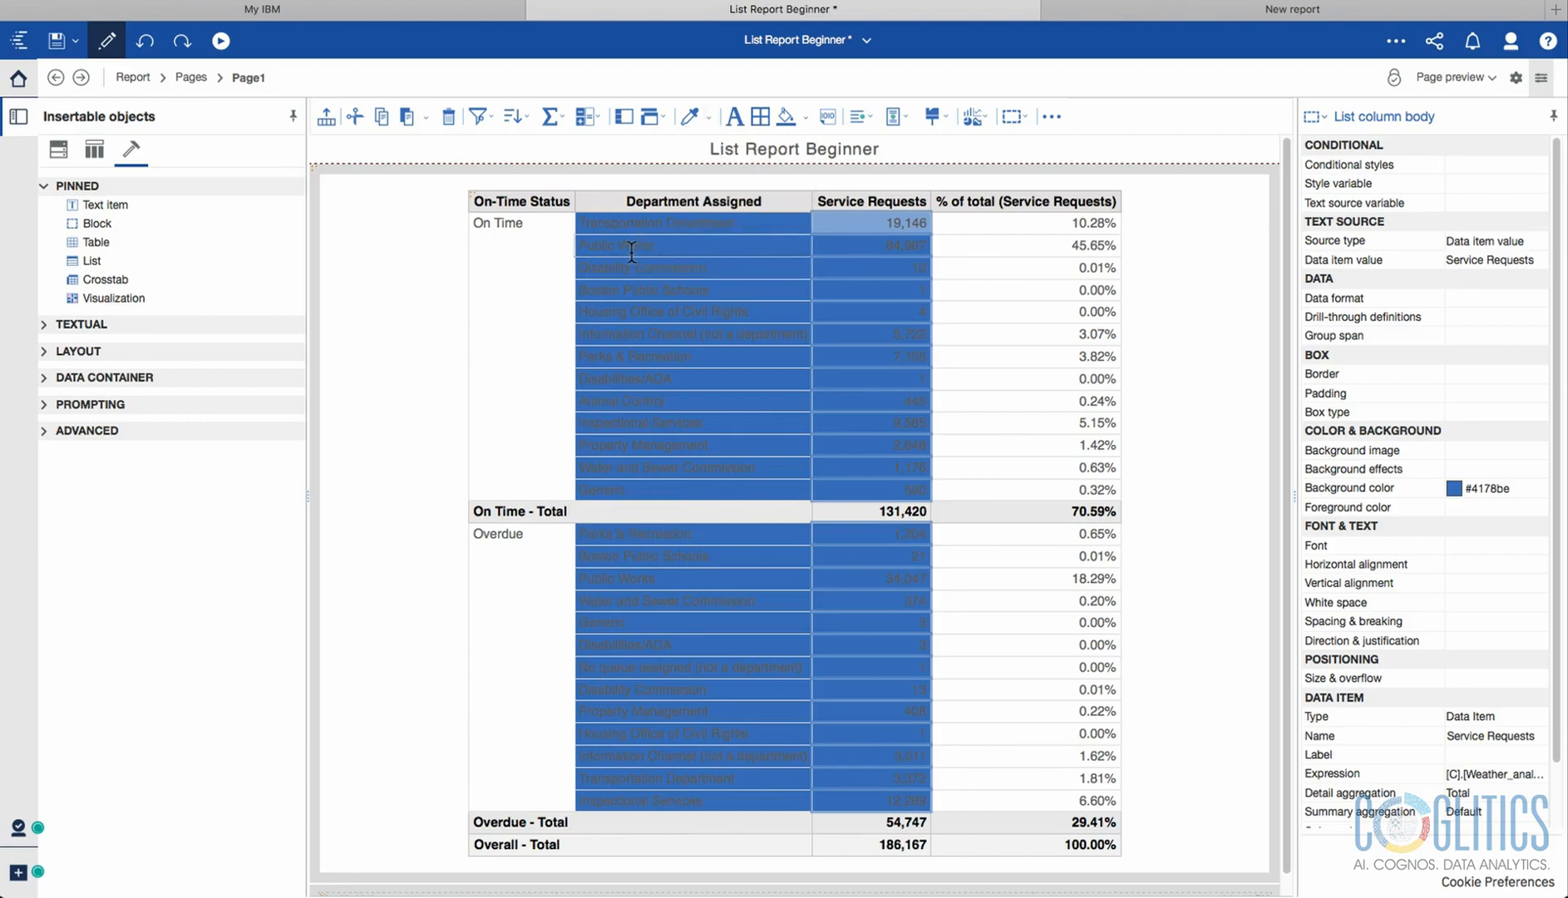
{"action": "left_click", "coordinate": [495, 268]}
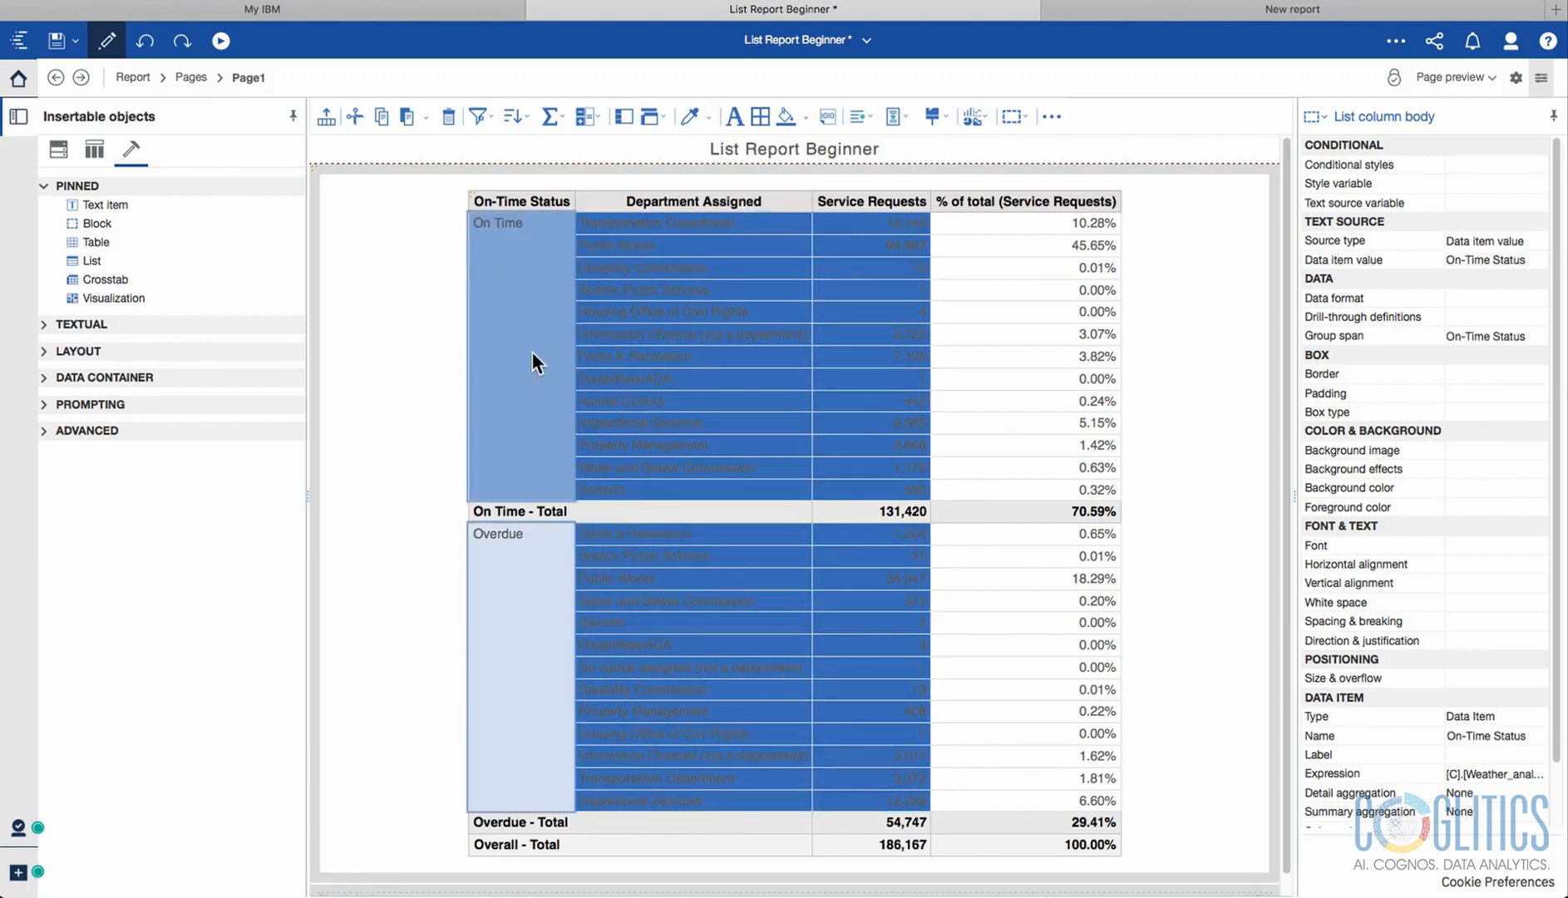
{"action": "left_click", "coordinate": [690, 118]}
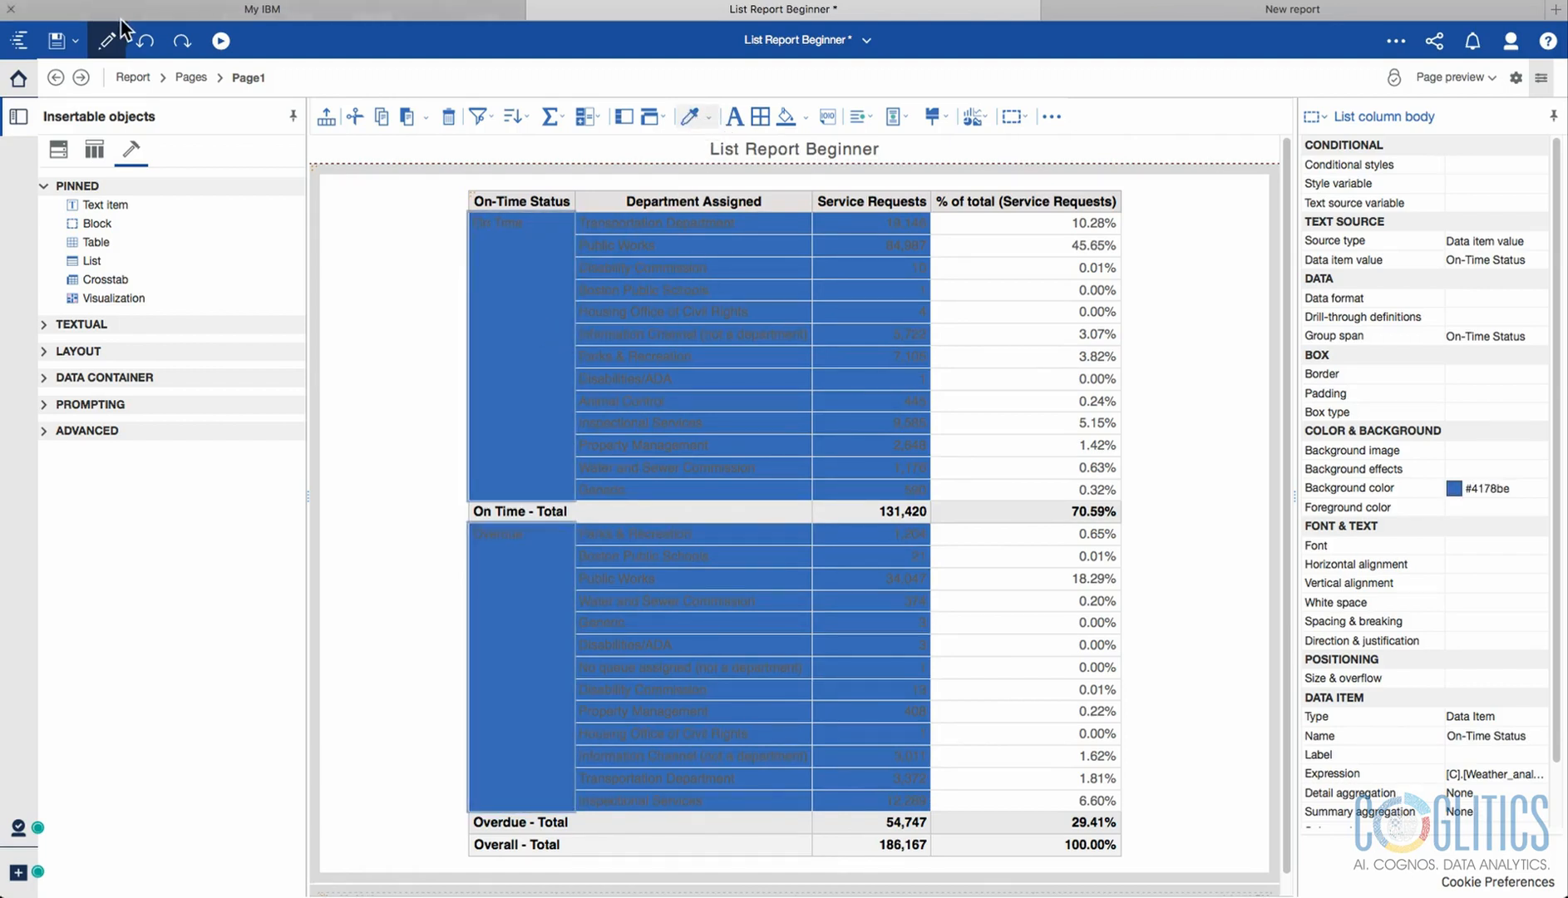
Undo the background colors applied to the On-Time Status, Department Assigned and Service Requests columns.
{"action": "left_click", "coordinate": [144, 41]}
{"action": "left_click", "coordinate": [145, 41]}
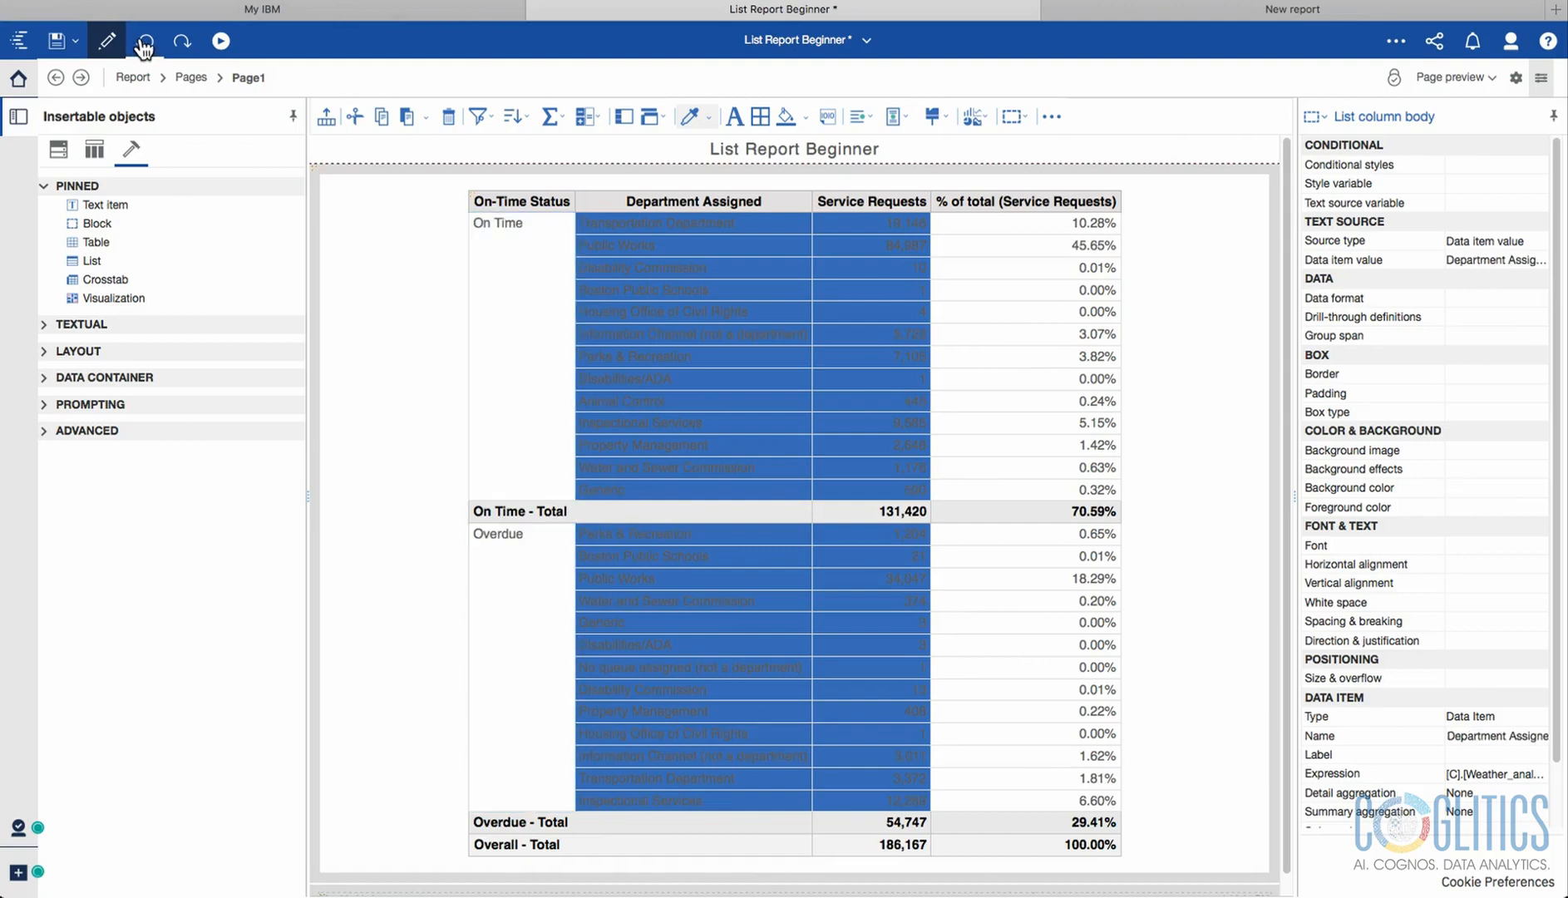
{"action": "left_click", "coordinate": [145, 42]}
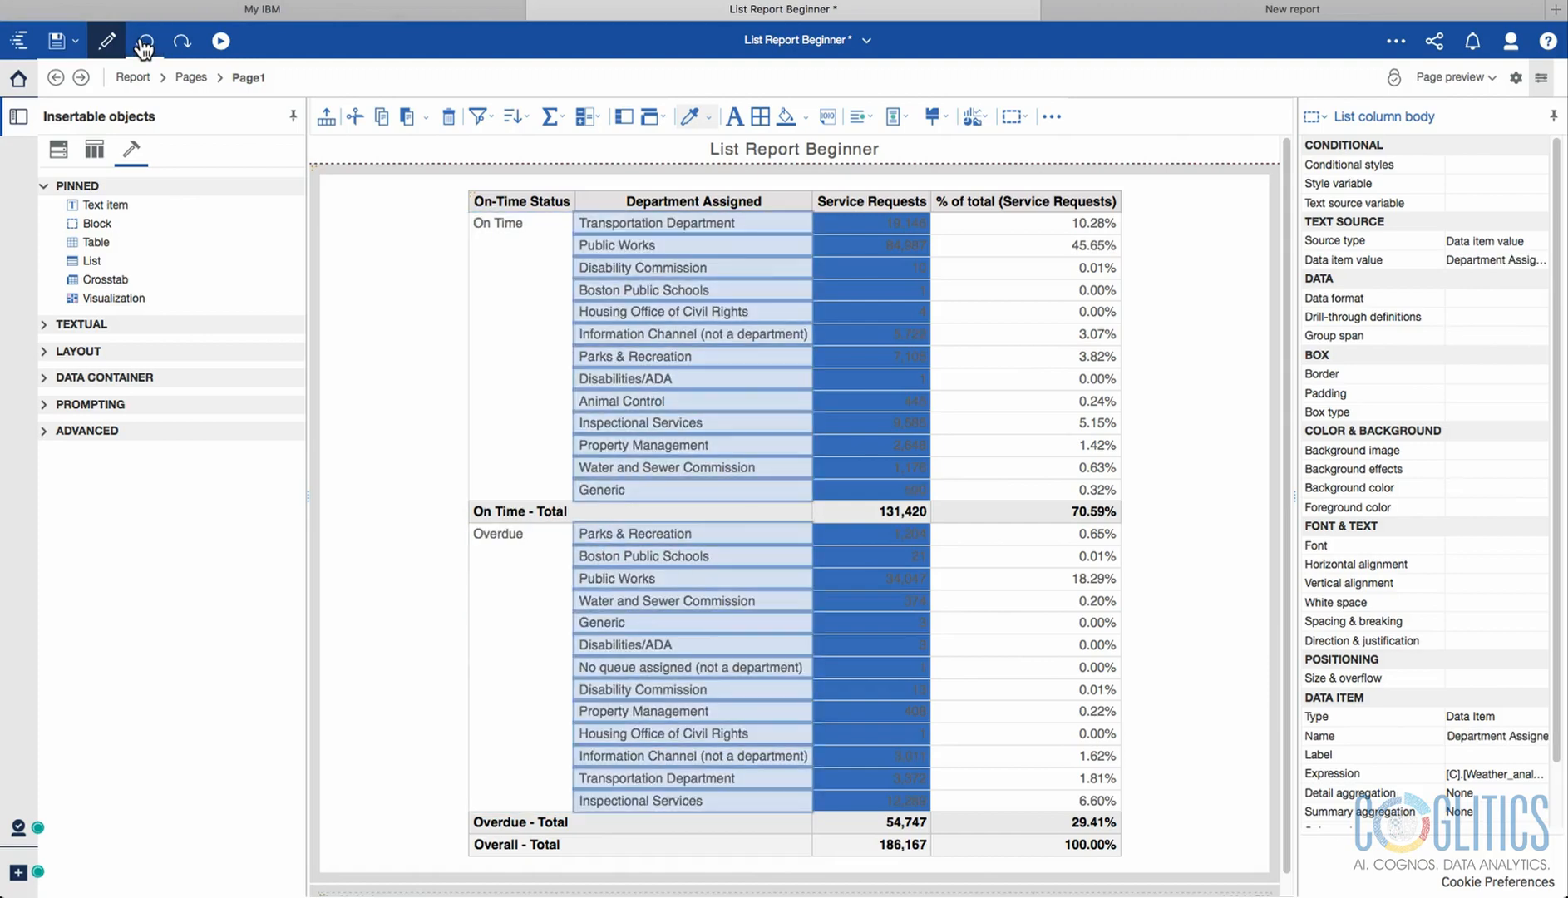
{"action": "left_click", "coordinate": [145, 44]}
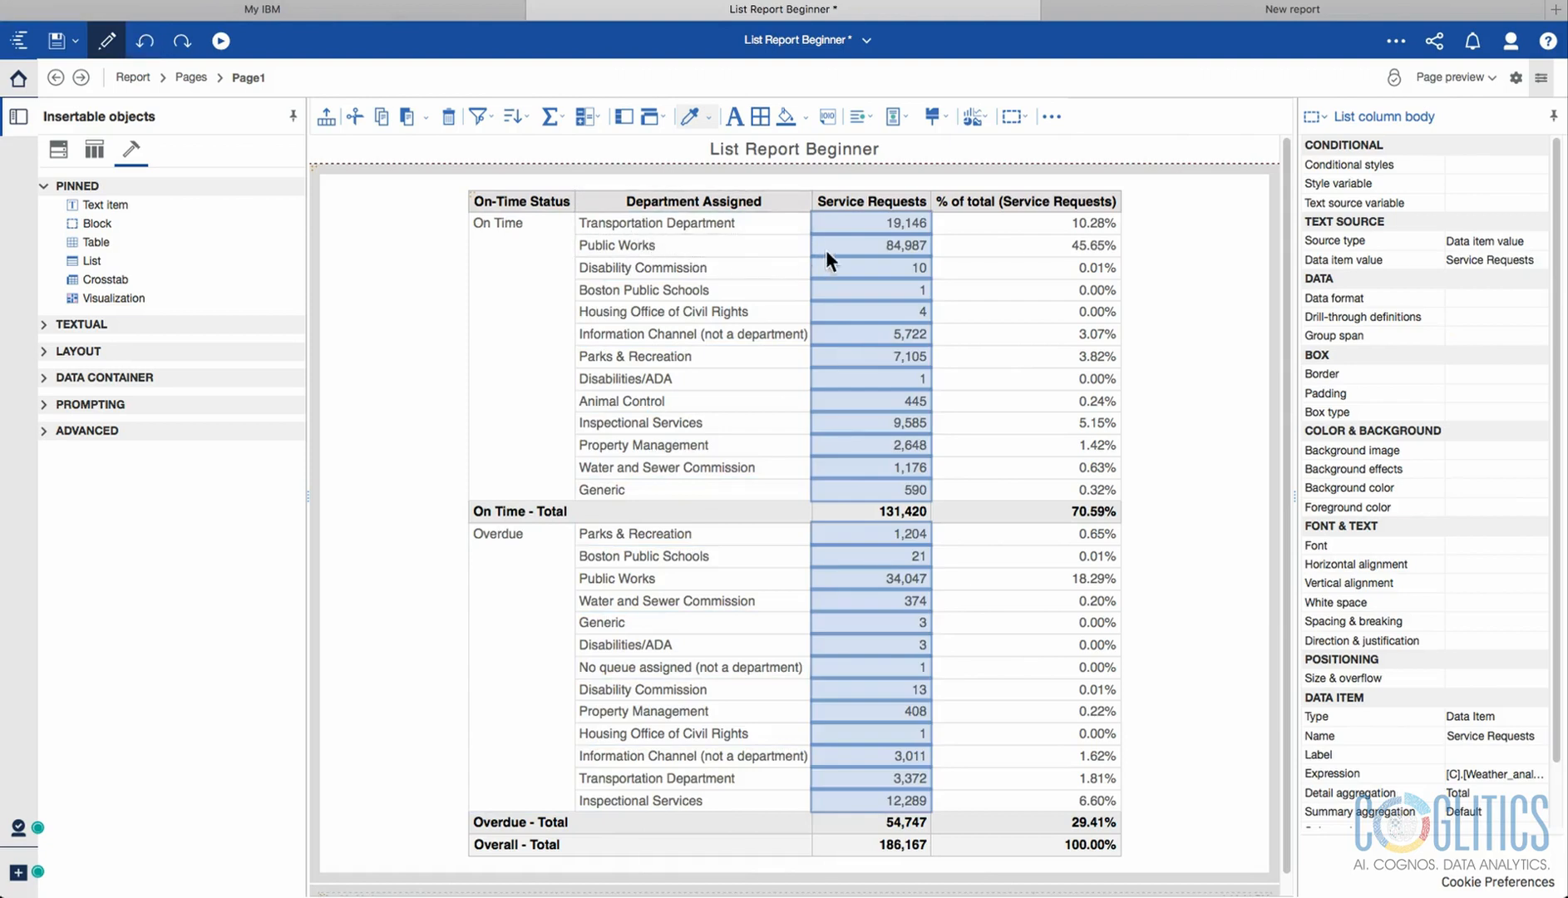
Try a Bold font weight on the Department Assigned column body, and undo the change.
{"action": "left_click", "coordinate": [866, 243]}
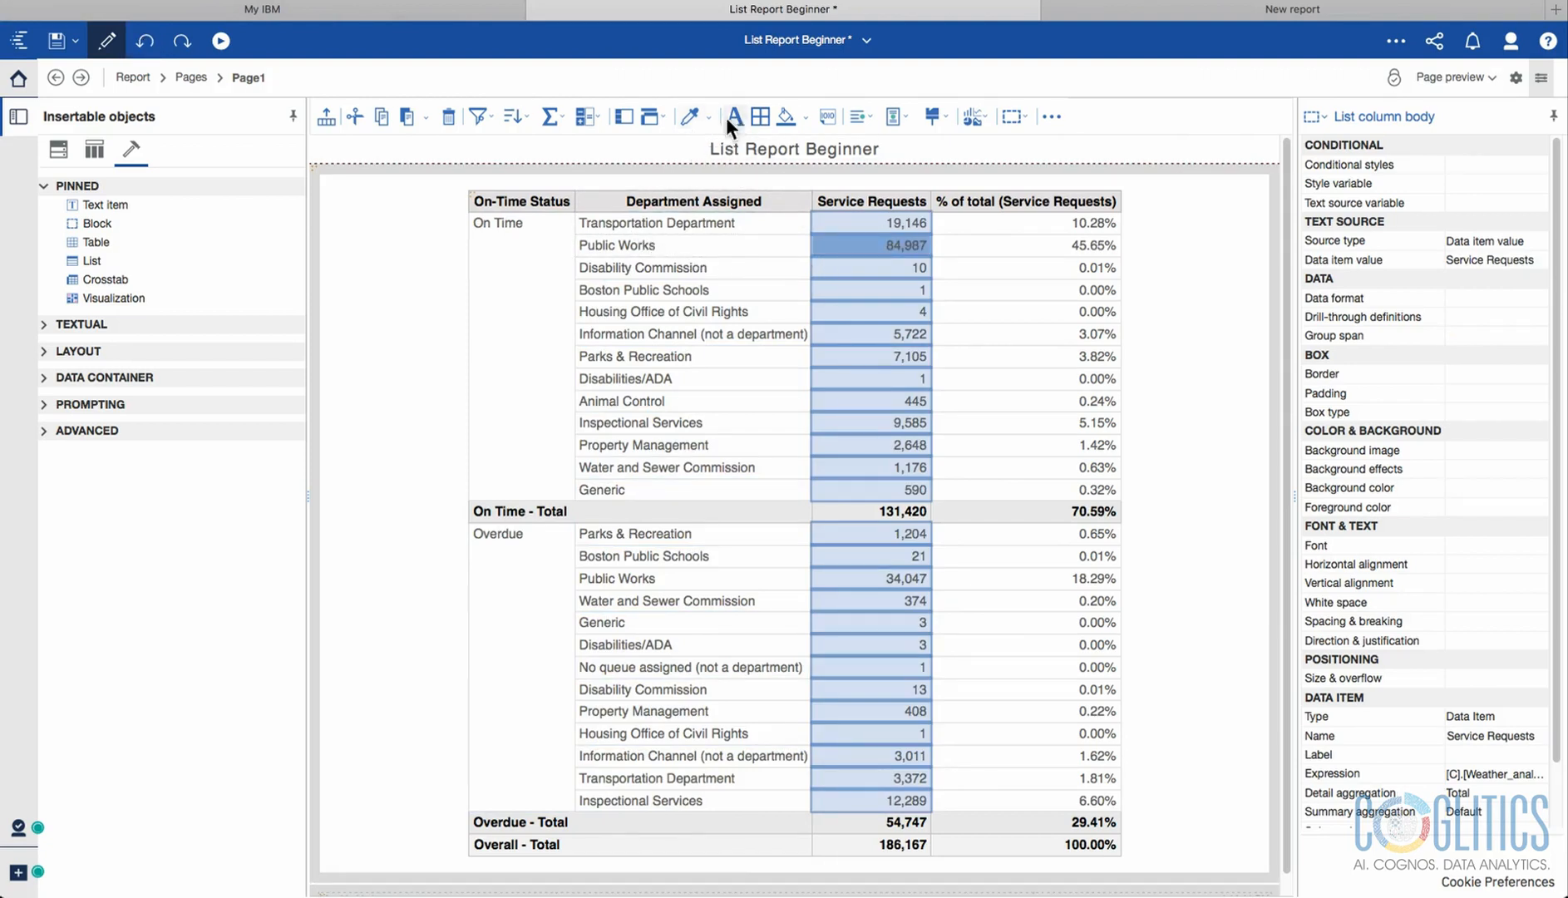
{"action": "left_click", "coordinate": [731, 225]}
{"action": "left_click", "coordinate": [735, 118]}
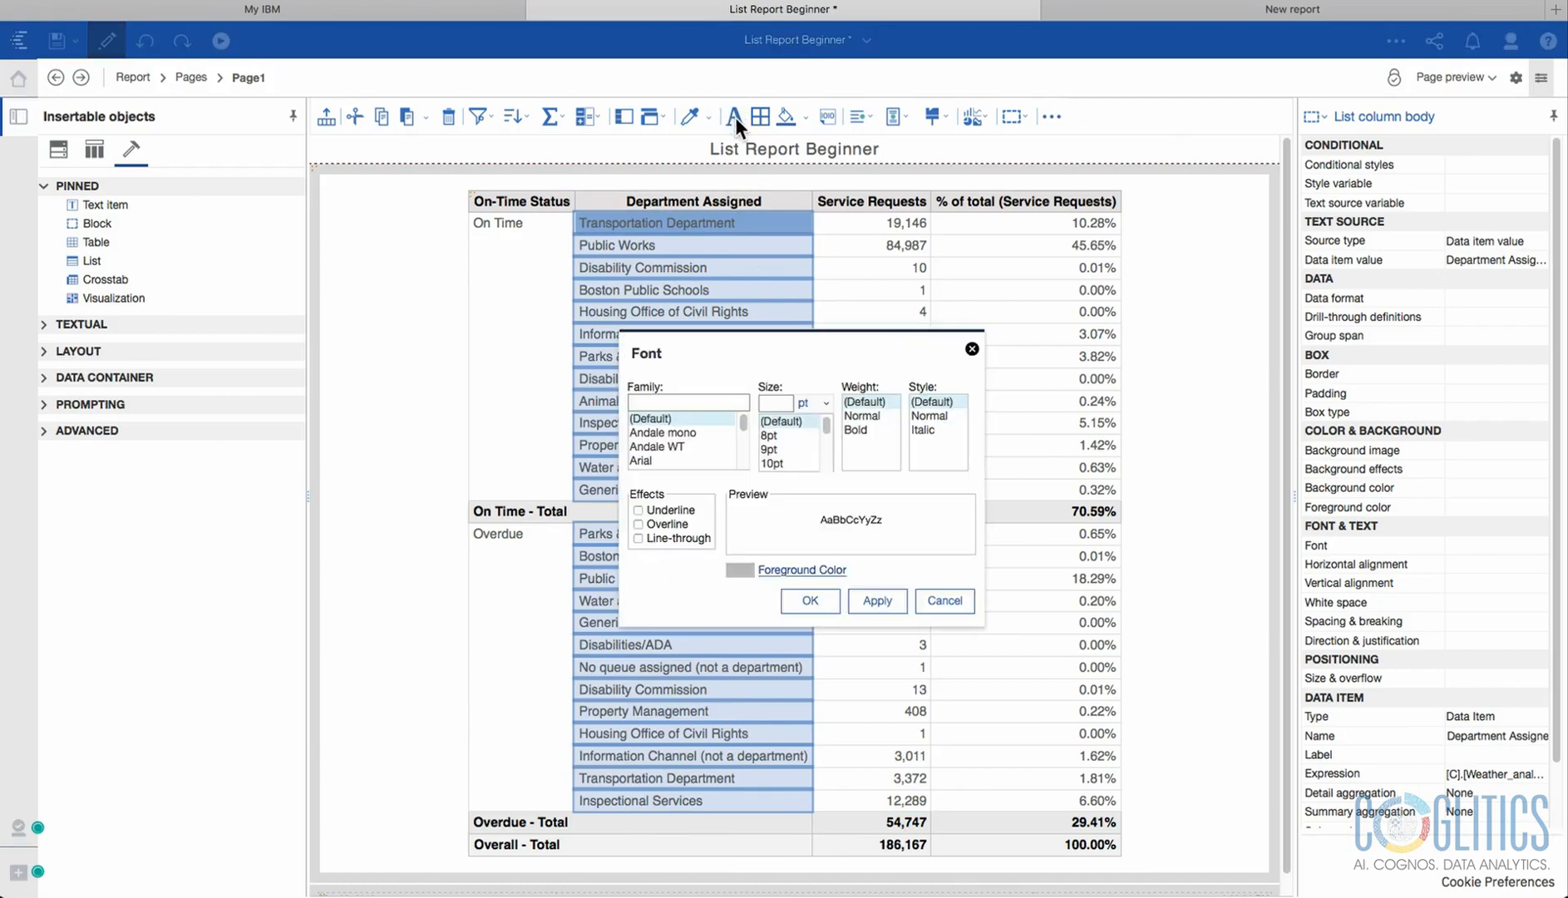
{"action": "left_click", "coordinate": [873, 428]}
{"action": "left_click", "coordinate": [879, 604]}
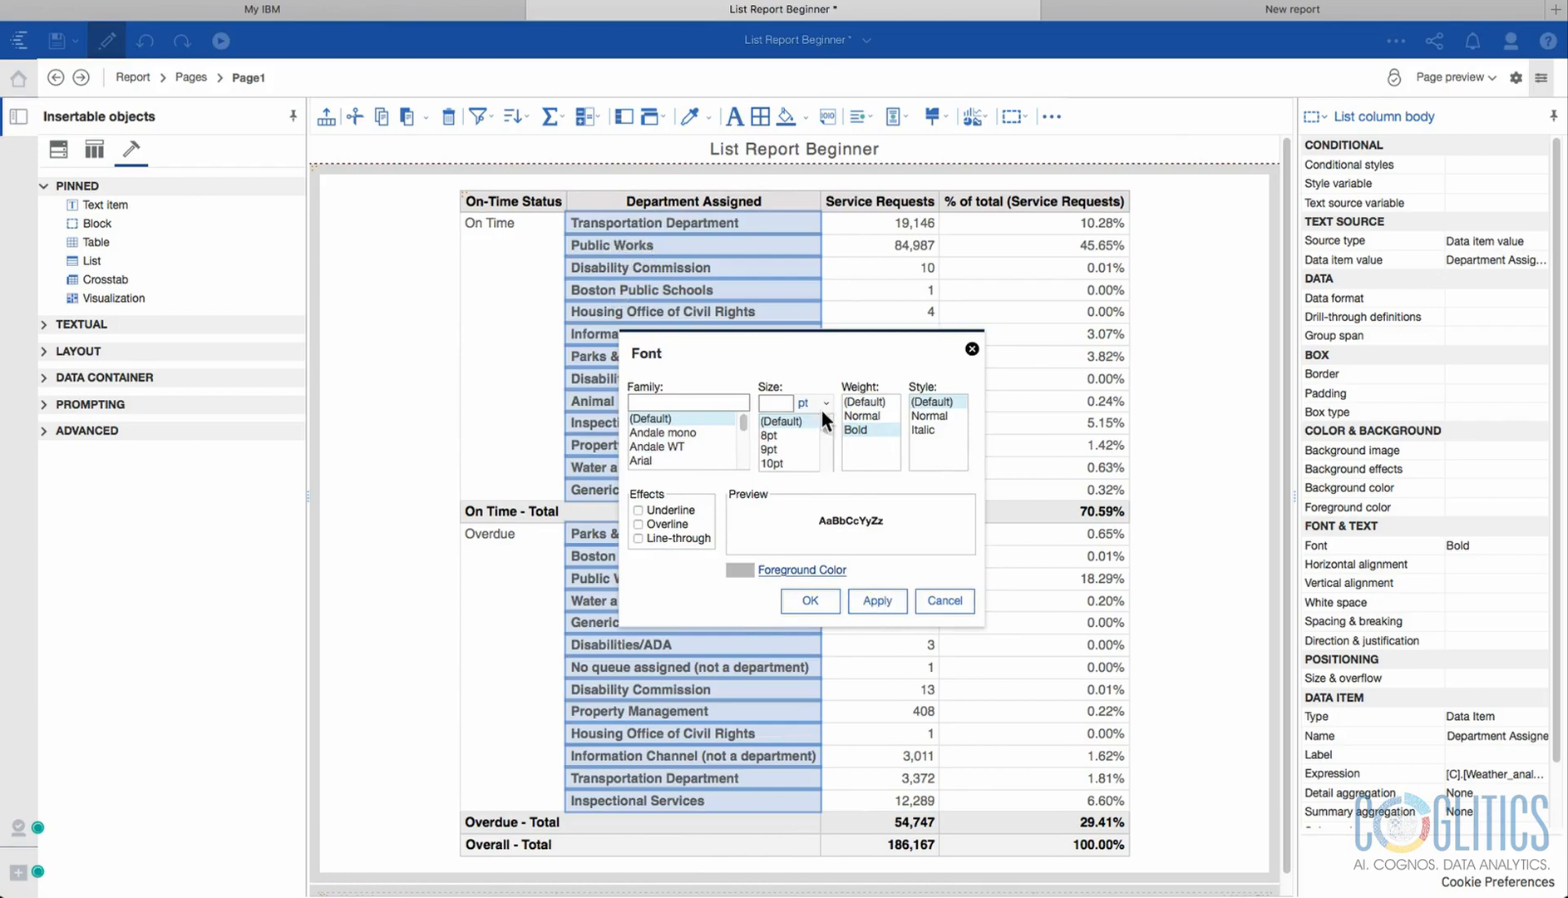
{"action": "left_click", "coordinate": [808, 600]}
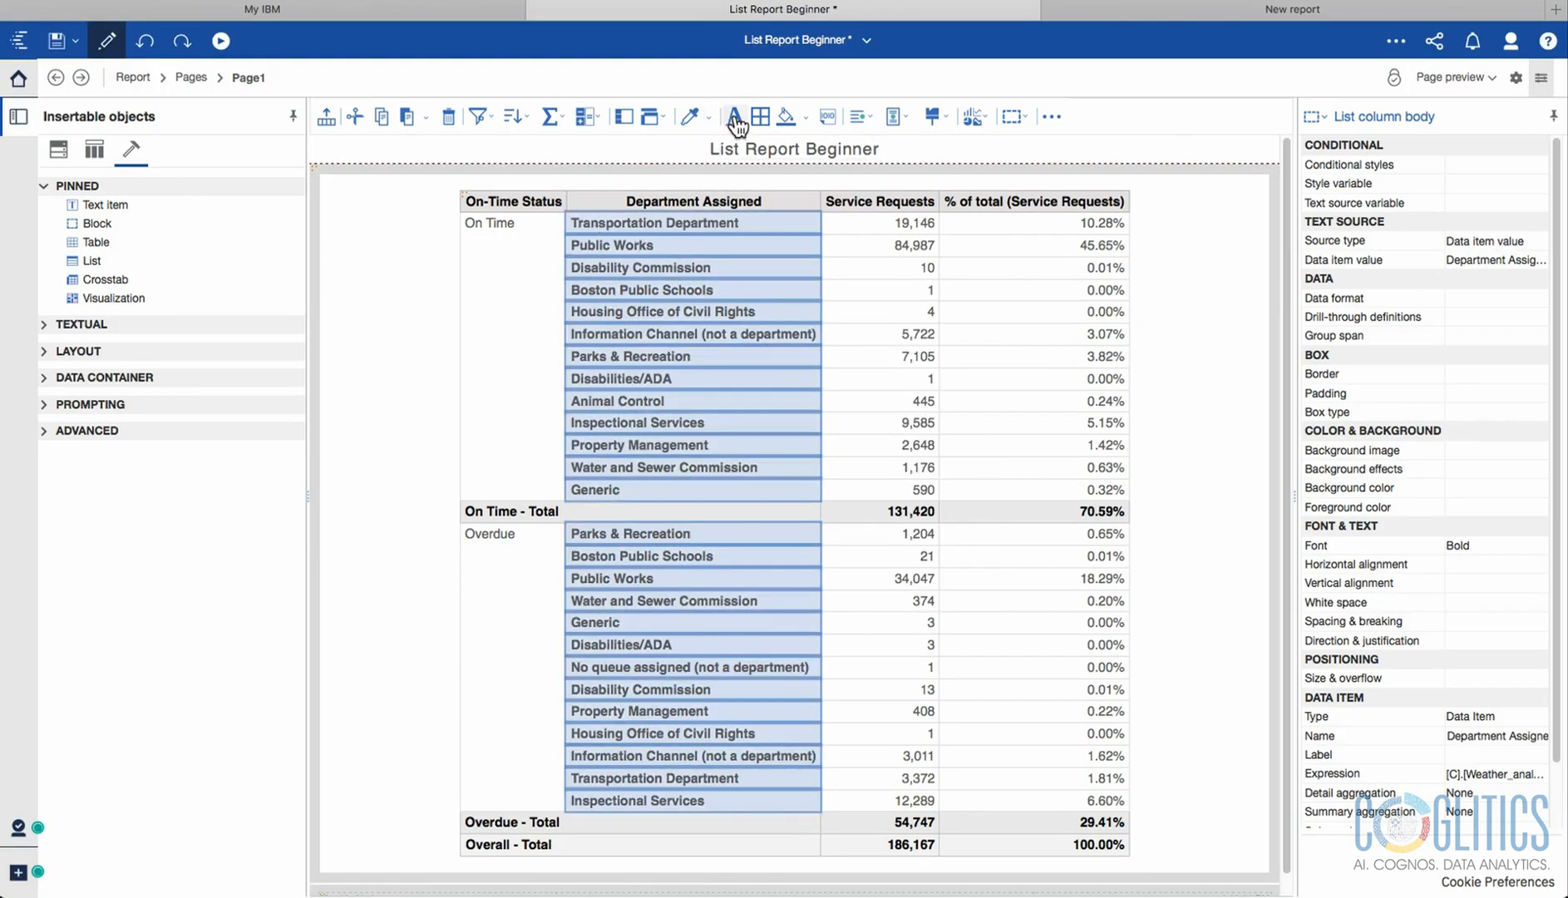
{"action": "left_click", "coordinate": [146, 41]}
{"action": "left_click", "coordinate": [146, 43]}
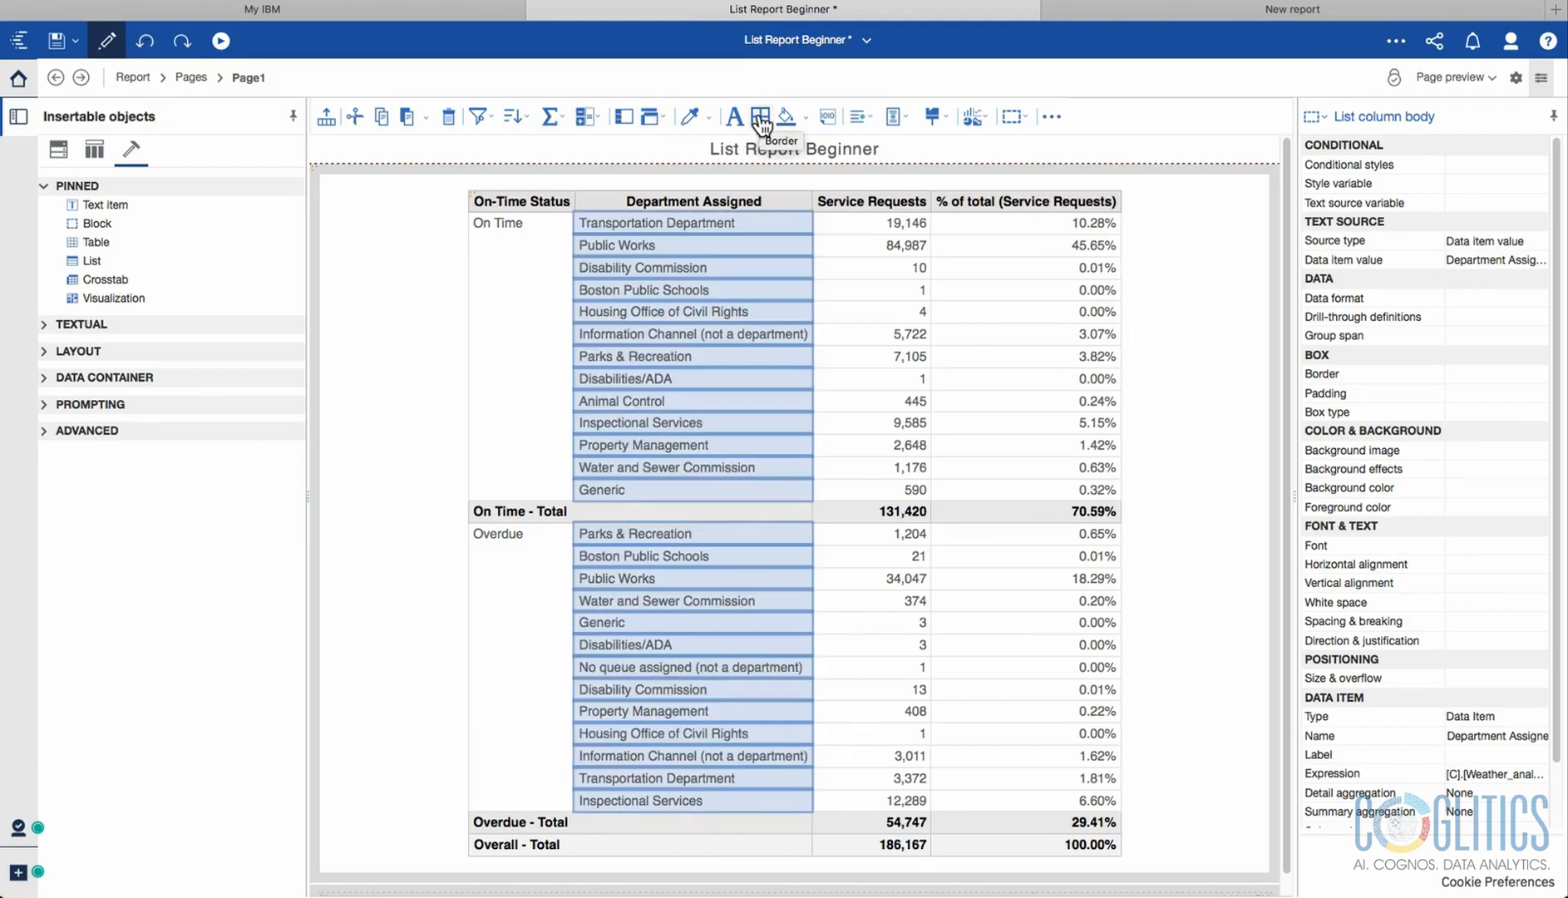
Examine the border style, width and color options for the On-Time Status column without applying any.
{"action": "left_click", "coordinate": [536, 272]}
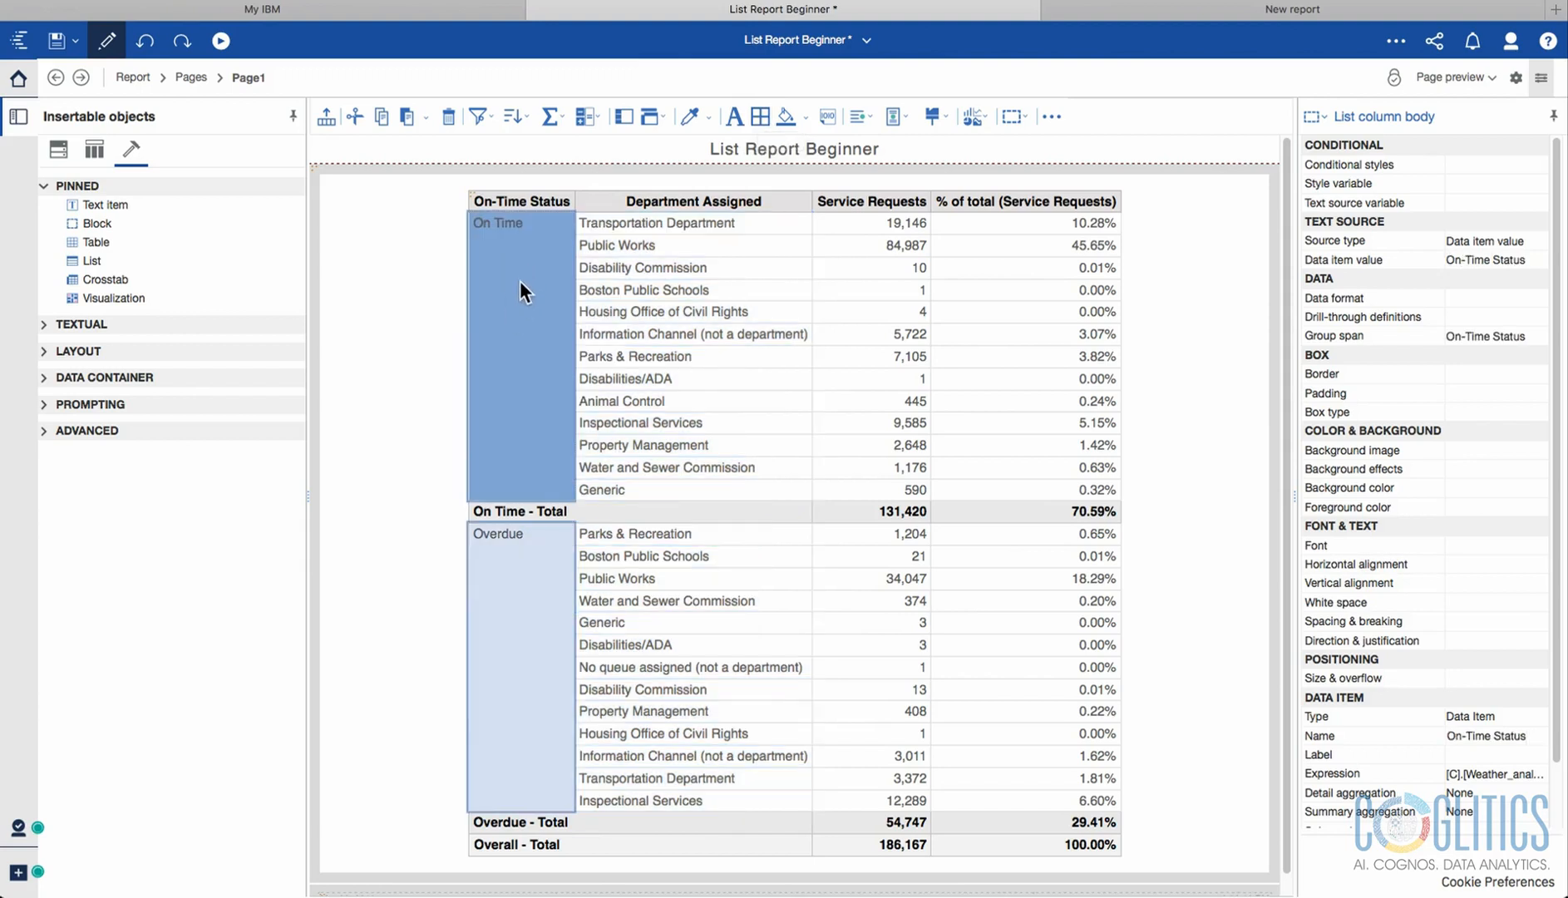
{"action": "left_click", "coordinate": [761, 118]}
{"action": "left_click_drag", "start_coordinate": [779, 316], "coordinate": [797, 244]}
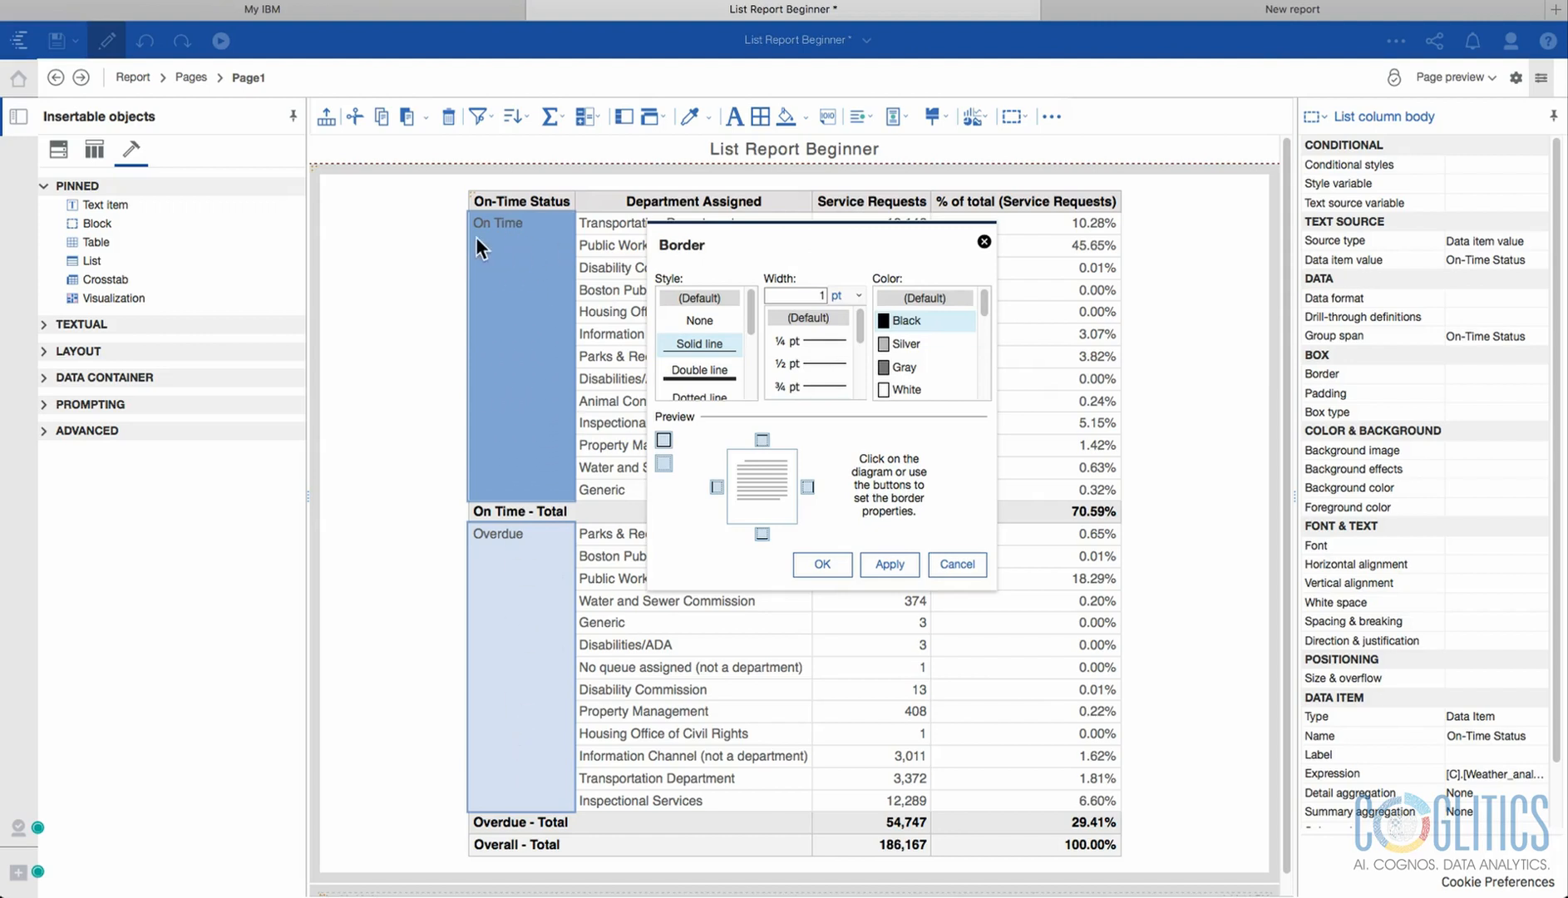
{"action": "left_click", "coordinate": [958, 565]}
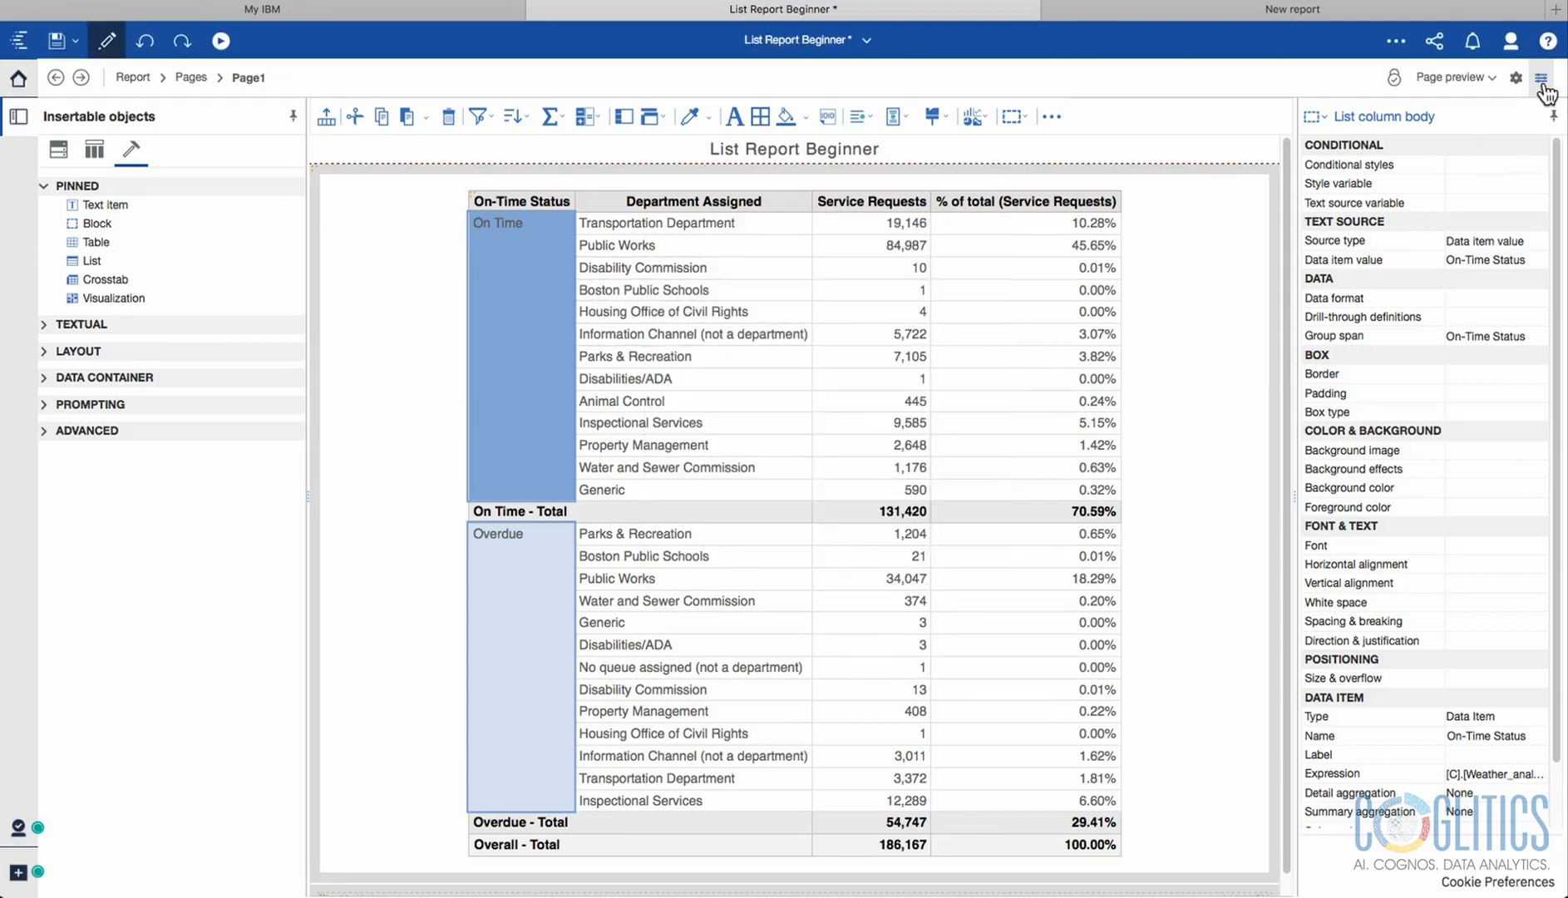
Switch the report from page preview to Page design and select the On-Time Status column body.
{"action": "left_click", "coordinate": [1491, 79]}
{"action": "left_click", "coordinate": [1488, 101]}
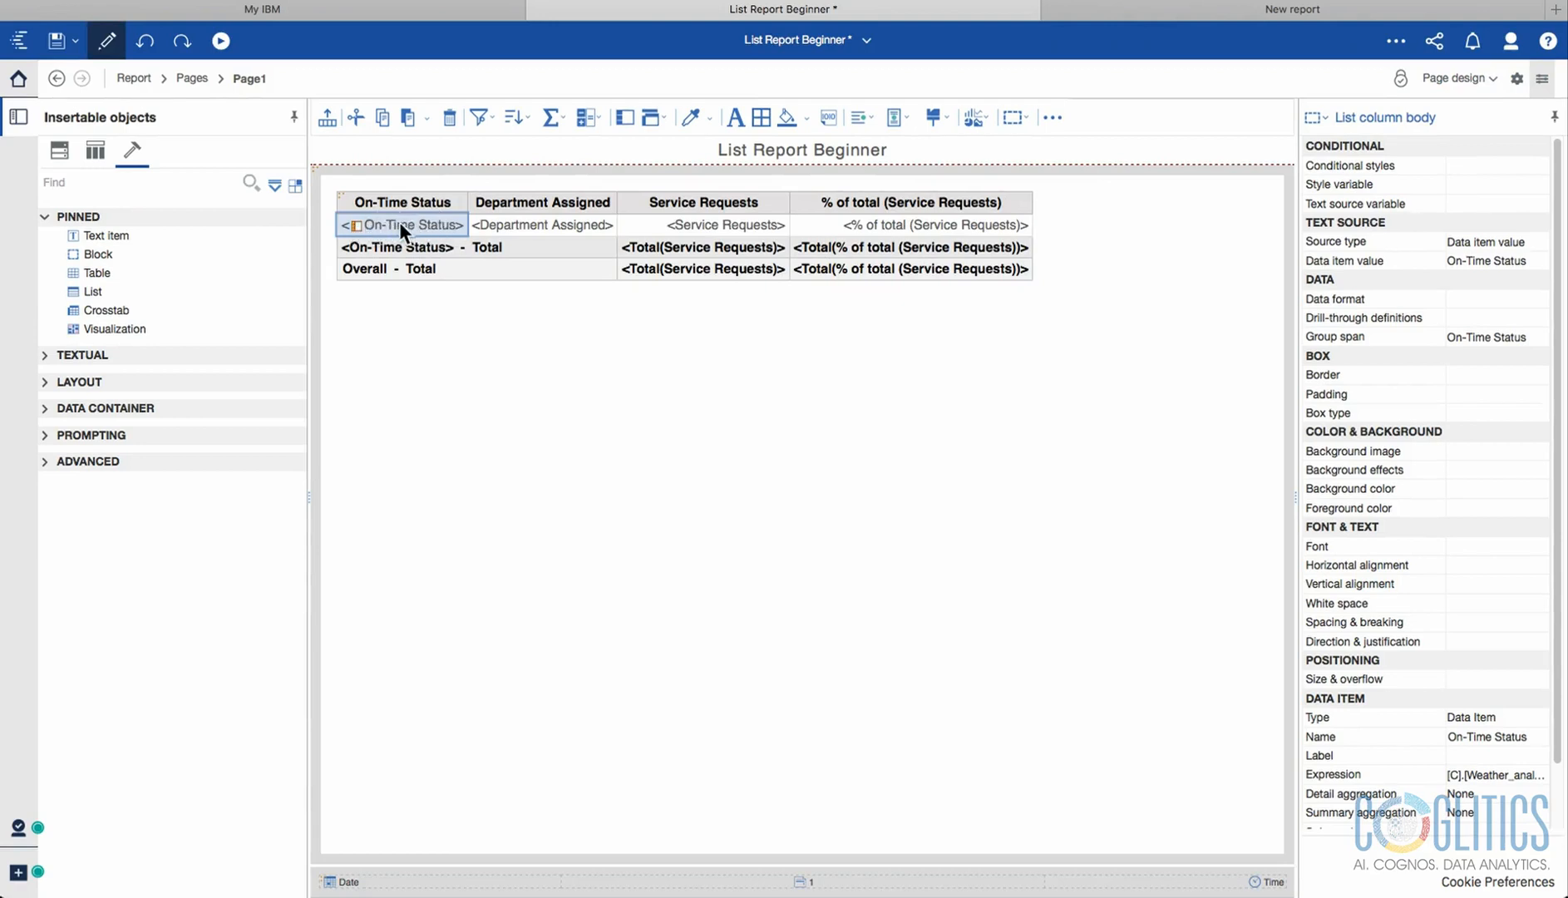
{"action": "left_click", "coordinate": [609, 230]}
{"action": "left_click", "coordinate": [413, 222]}
Try a 1 pt maroon double-line border on the upper, right and left sides of the On-Time Status column.
{"action": "left_click", "coordinate": [761, 119]}
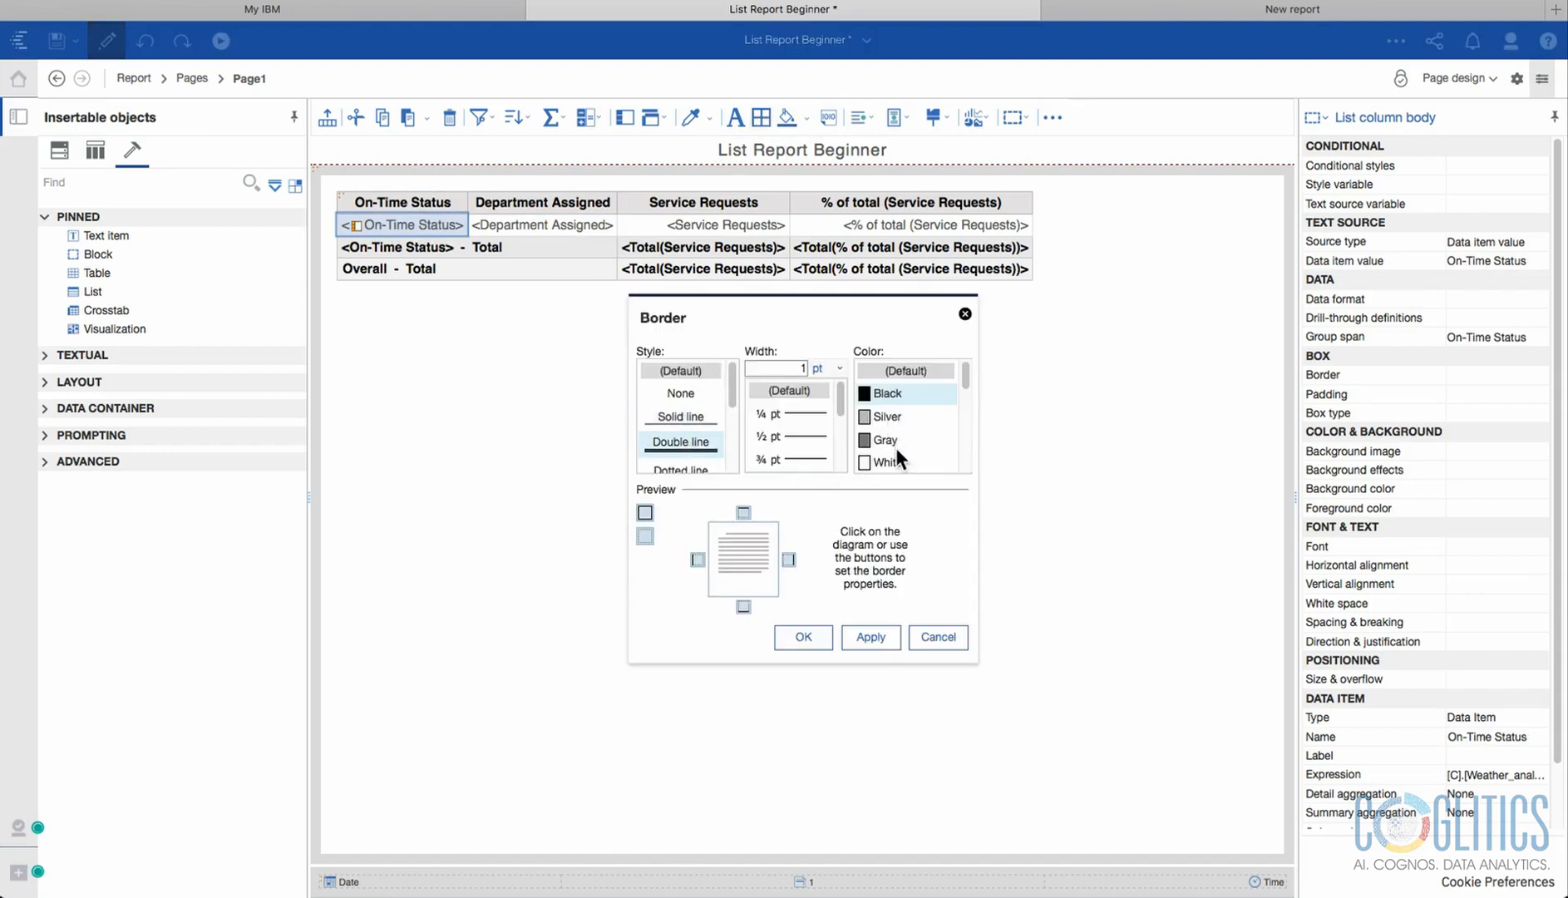
{"action": "left_click_drag", "start_coordinate": [967, 373], "coordinate": [967, 386]}
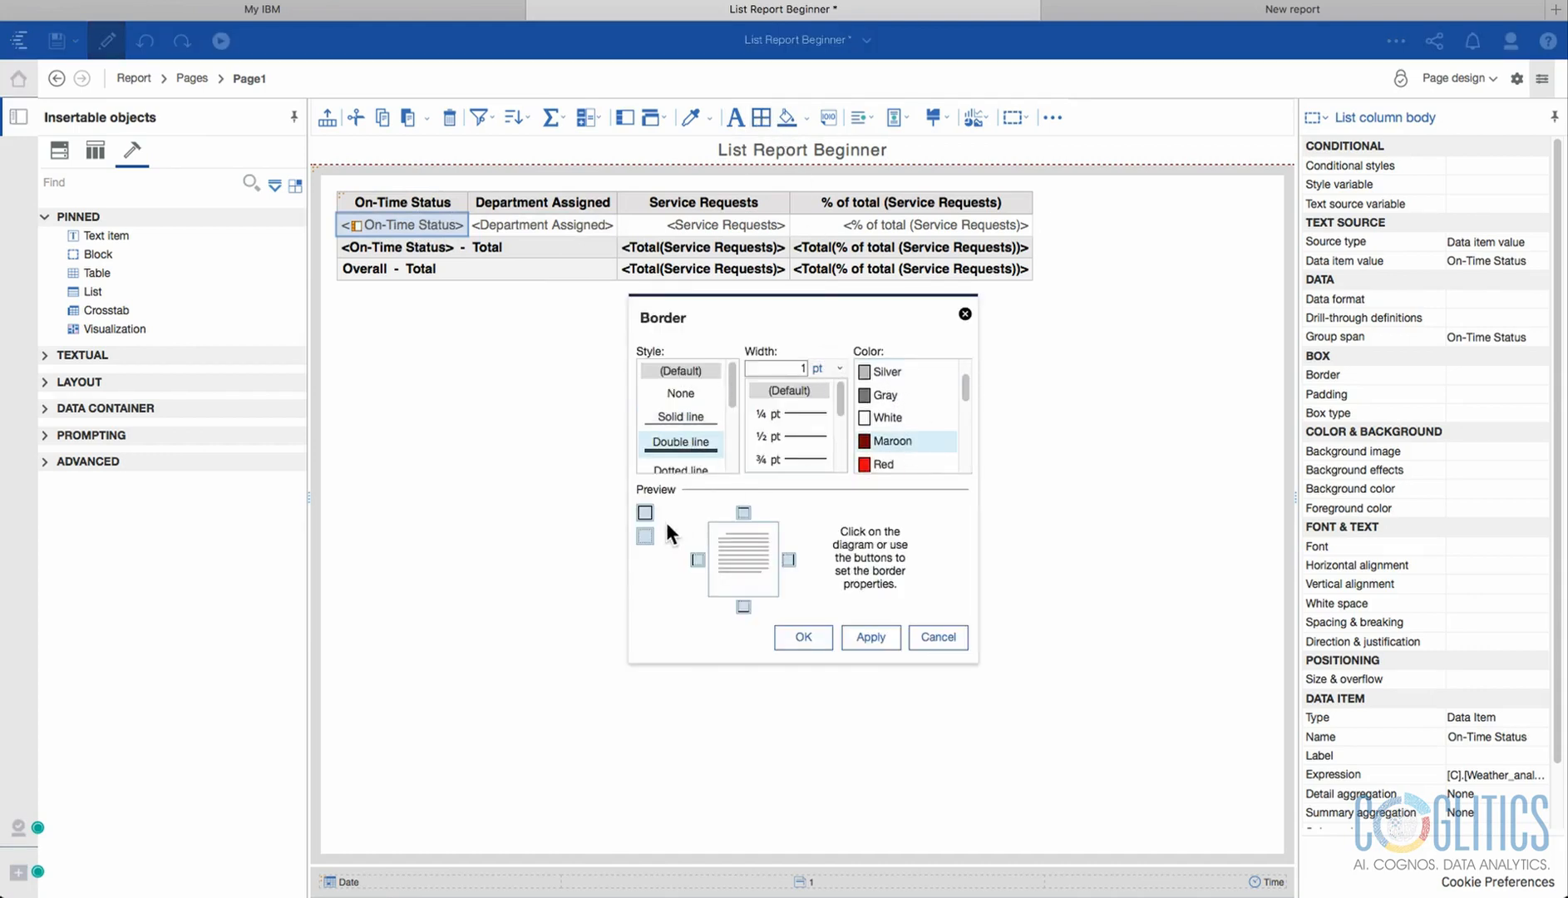
{"action": "left_click", "coordinate": [742, 511]}
{"action": "left_click", "coordinate": [800, 536]}
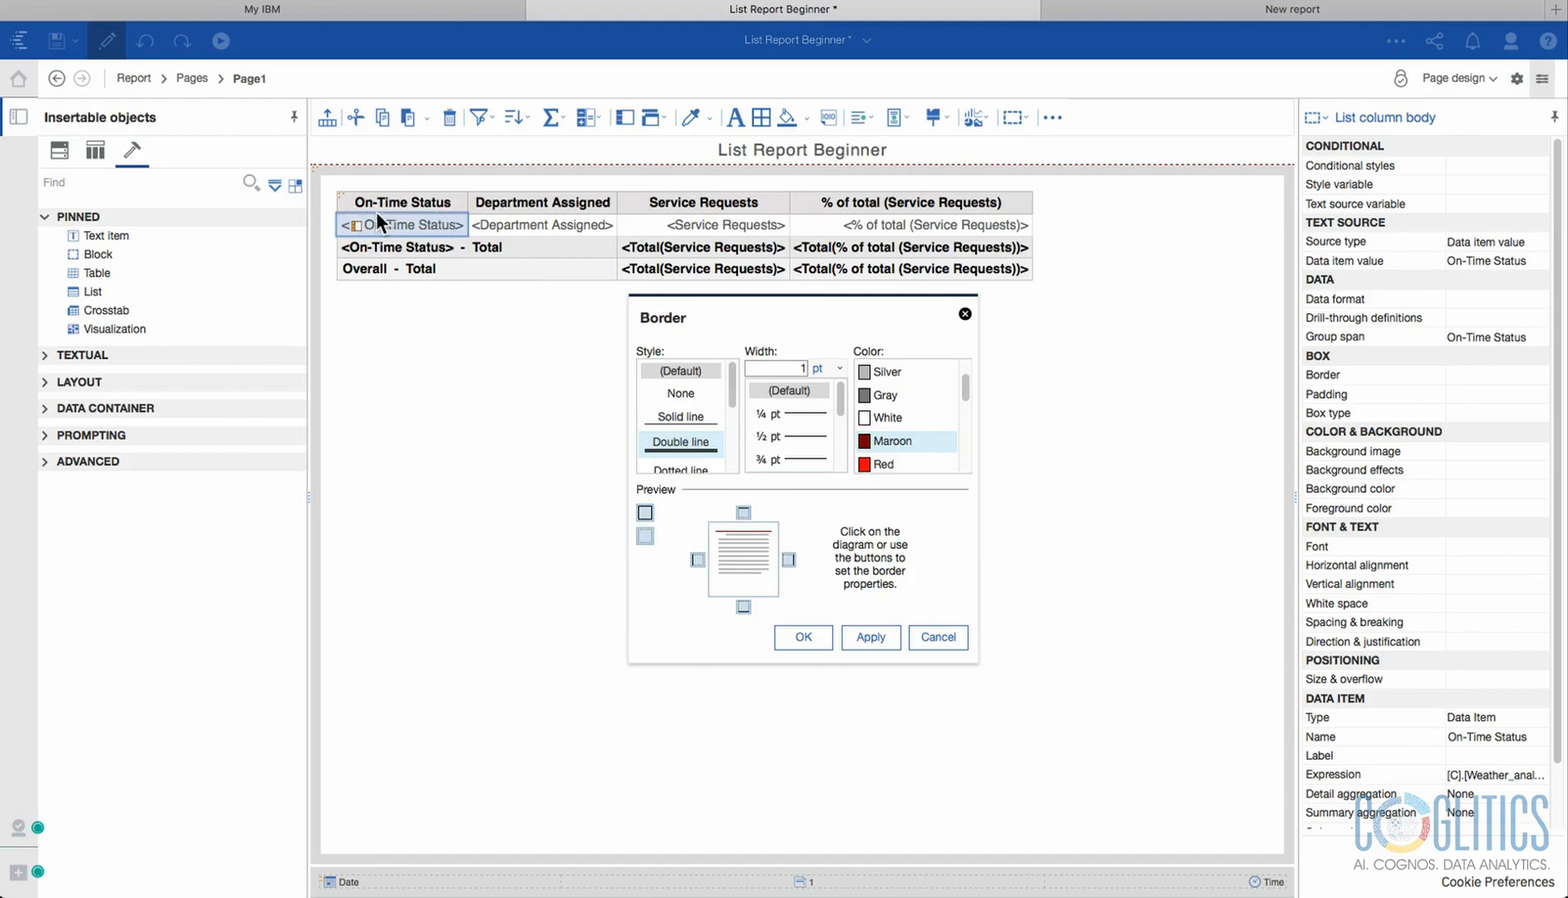
{"action": "left_click", "coordinate": [789, 559]}
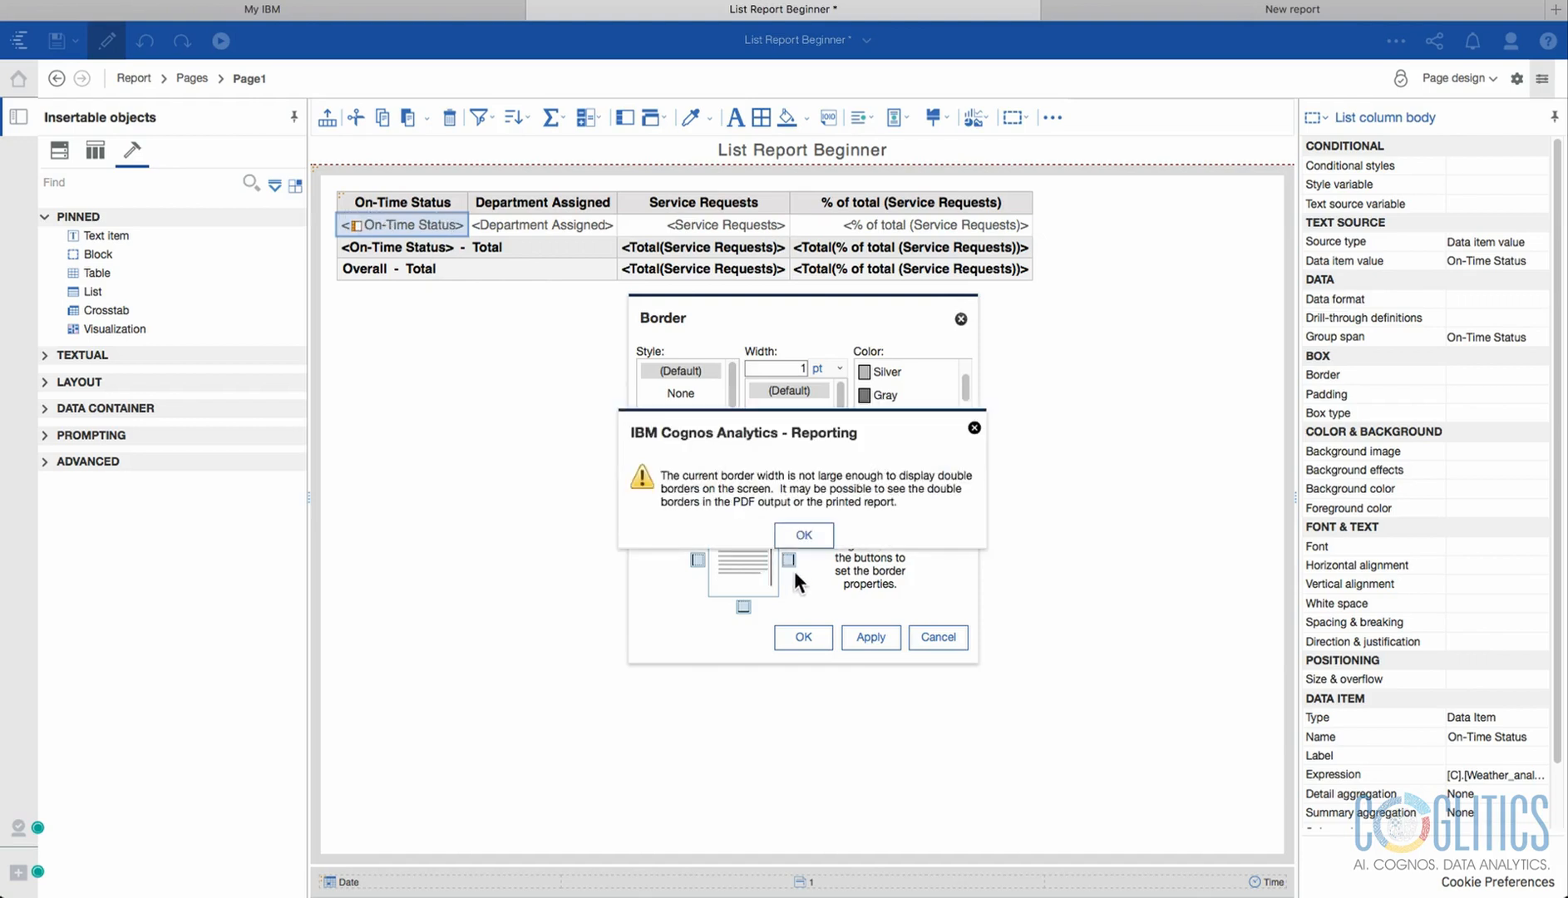
{"action": "left_click", "coordinate": [800, 536]}
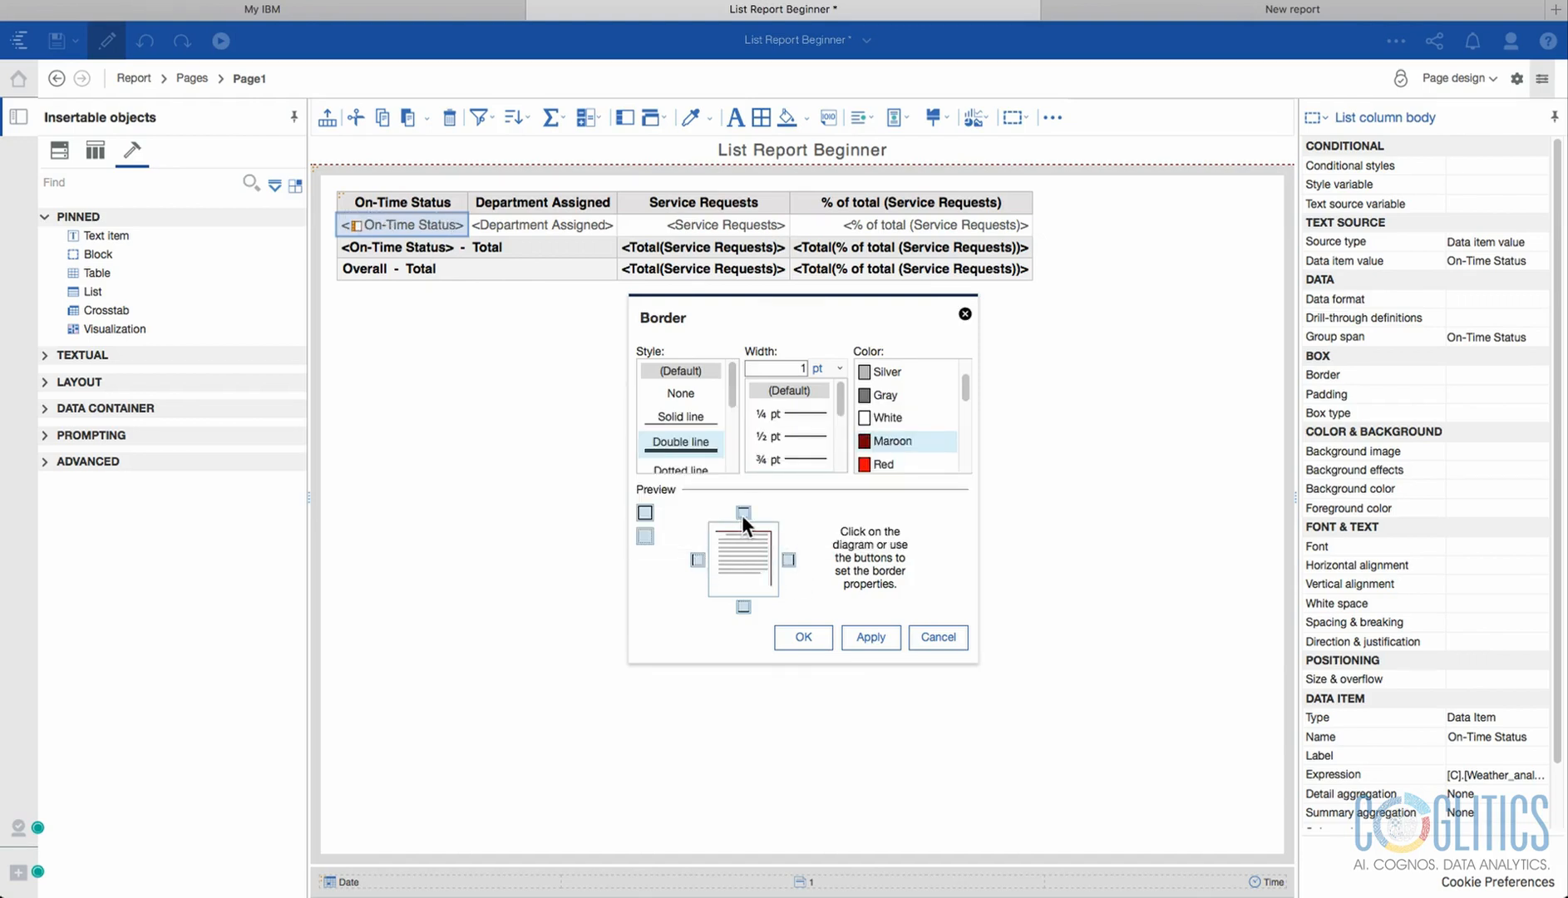
{"action": "left_click", "coordinate": [697, 557]}
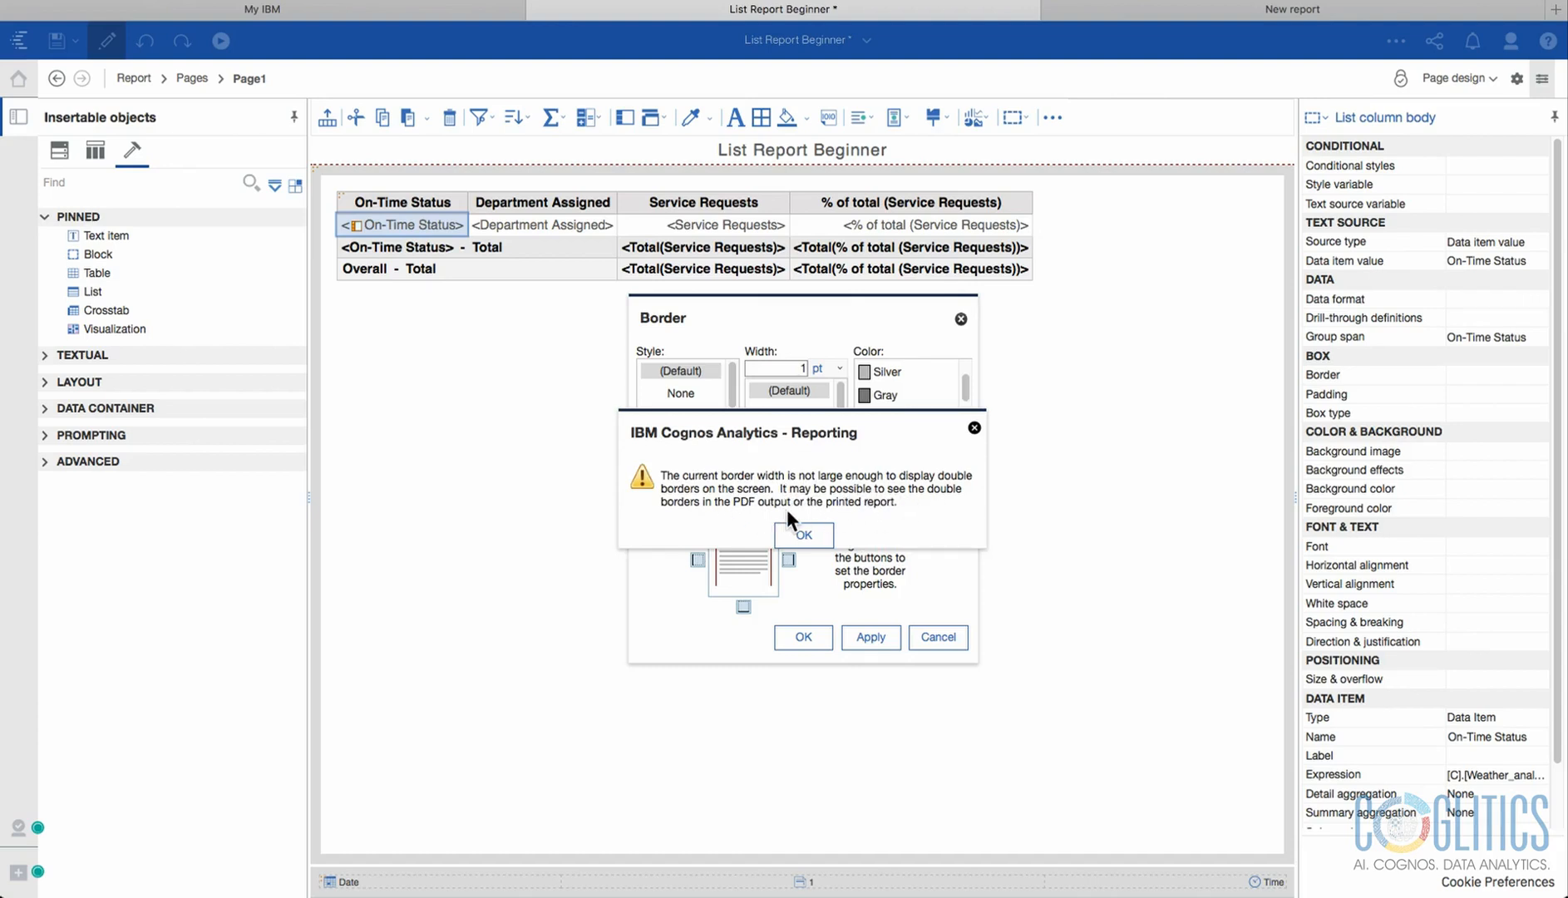
{"action": "left_click", "coordinate": [800, 533]}
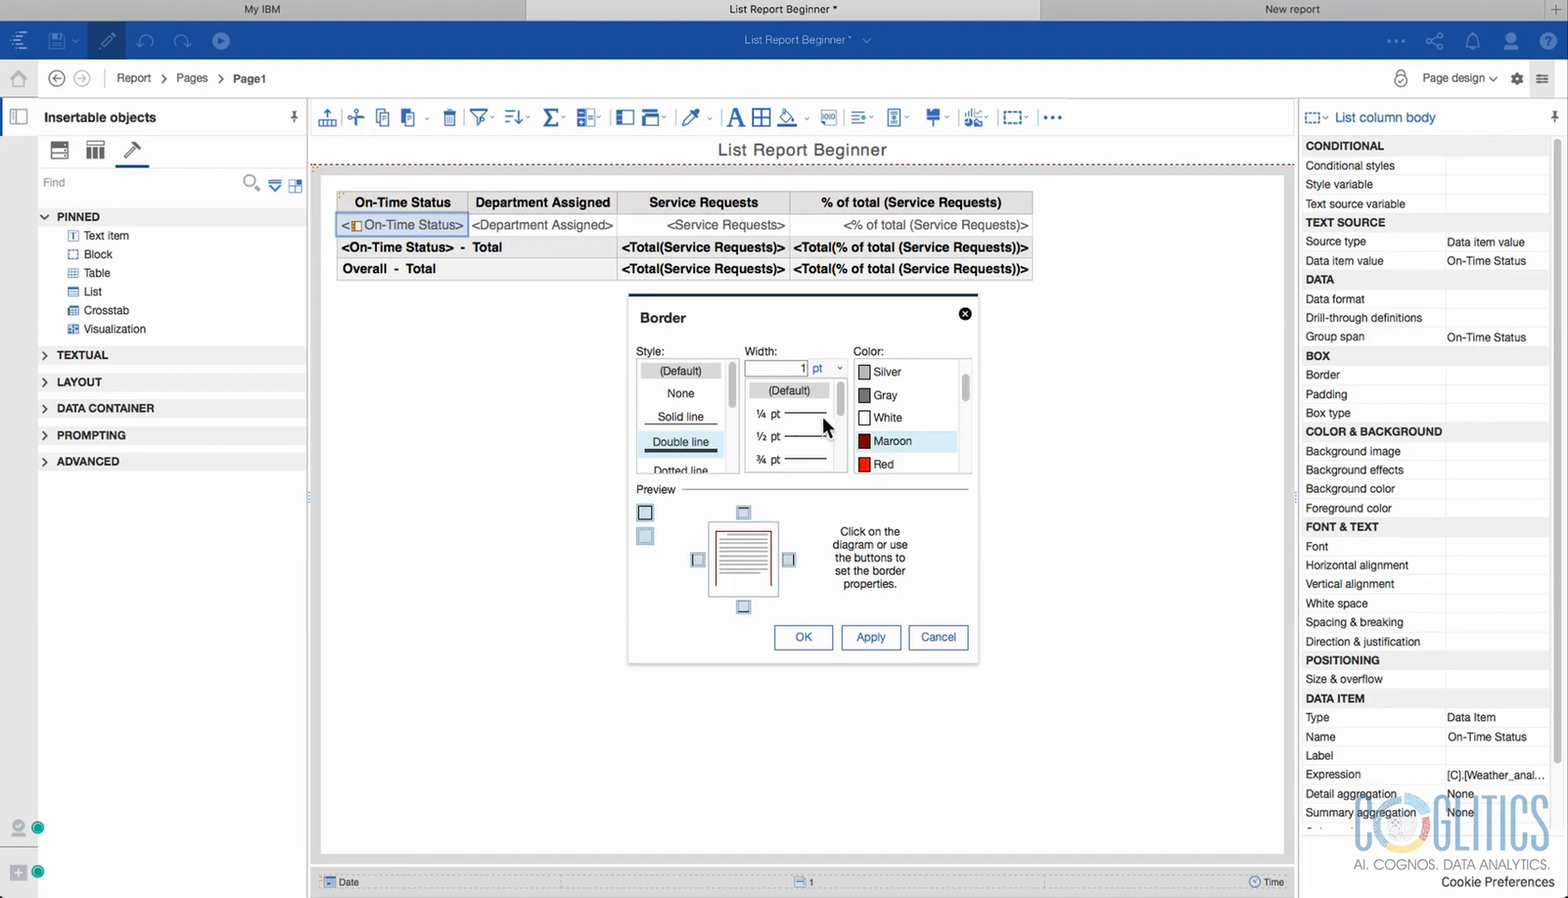
Try a 3 pt maroon double-line border on all sides of the On-Time Status column instead, and discard it.
{"action": "left_click_drag", "start_coordinate": [838, 393], "coordinate": [838, 422]}
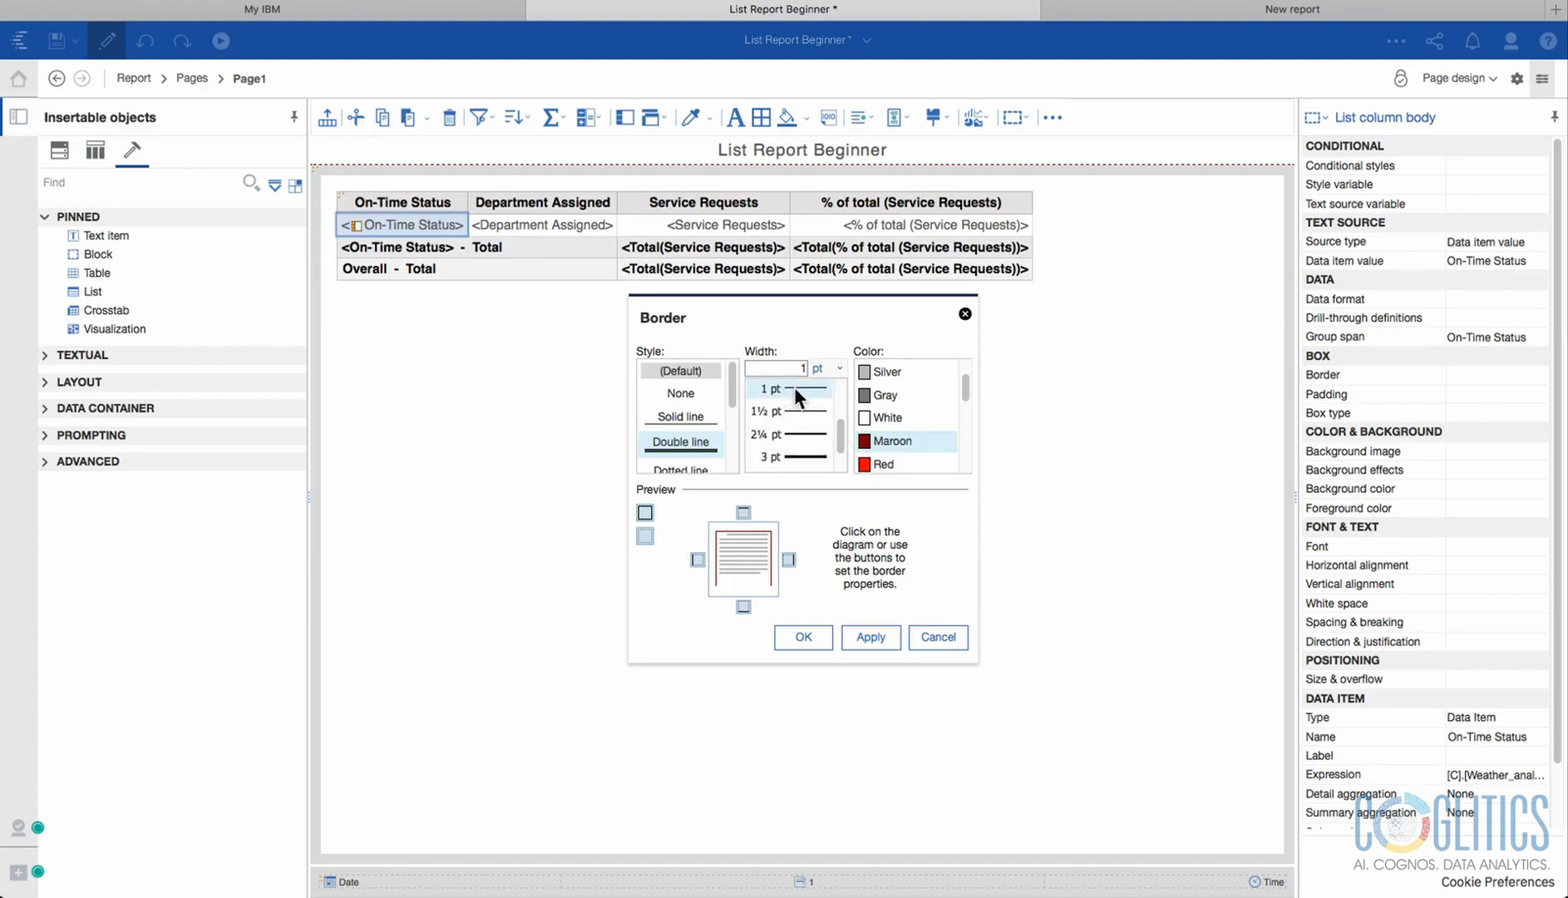
{"action": "left_click_drag", "start_coordinate": [837, 431], "coordinate": [835, 441]}
{"action": "left_click", "coordinate": [832, 445]}
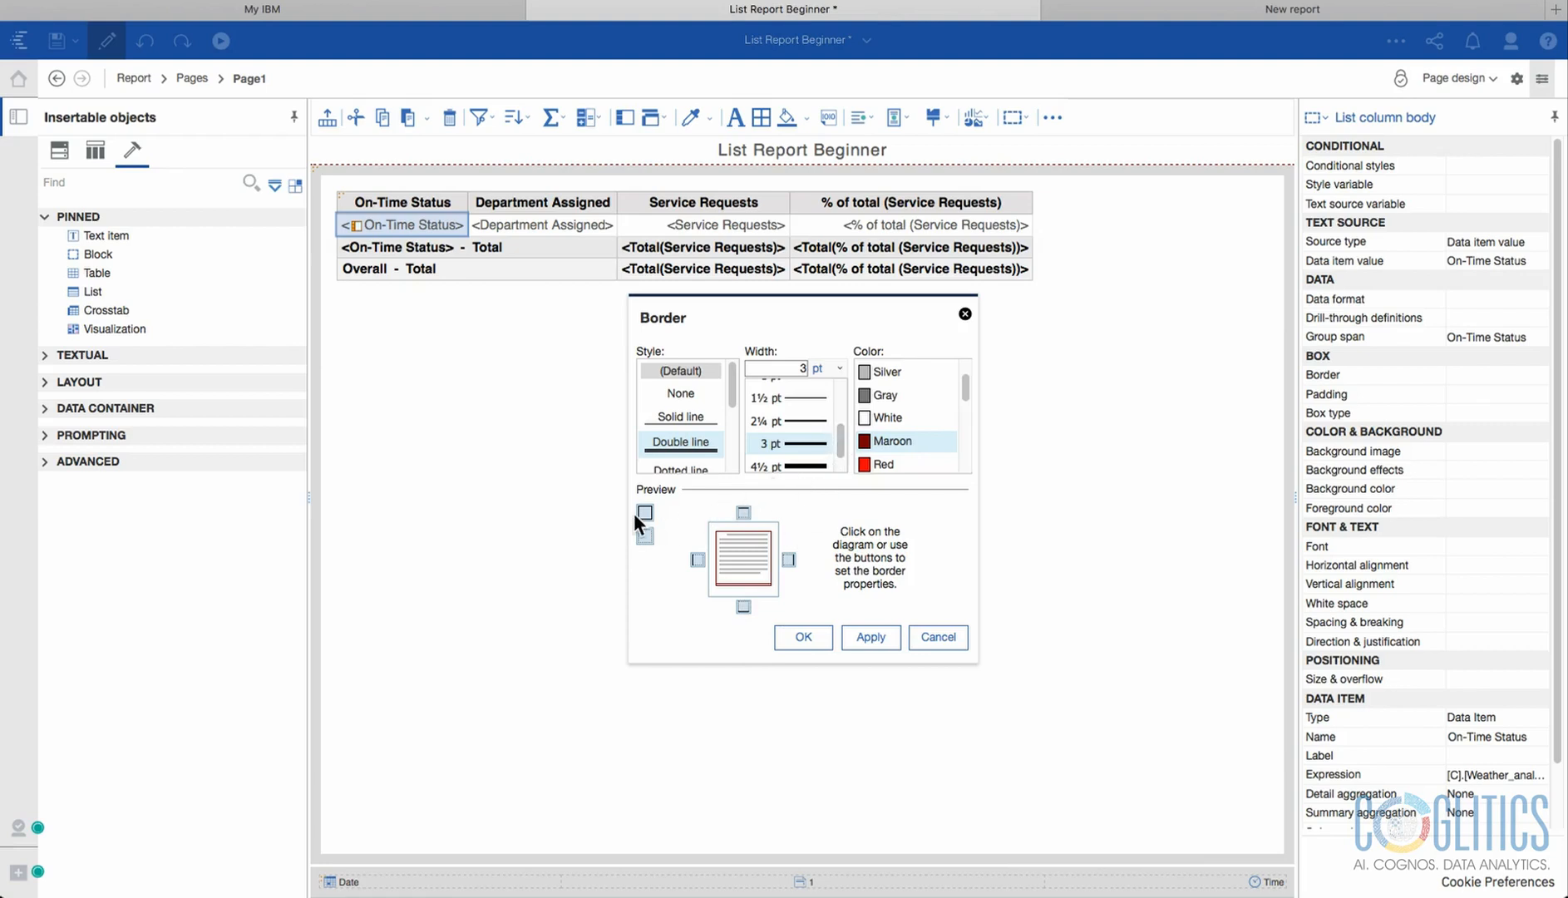
{"action": "left_click", "coordinate": [645, 536]}
{"action": "left_click", "coordinate": [878, 638]}
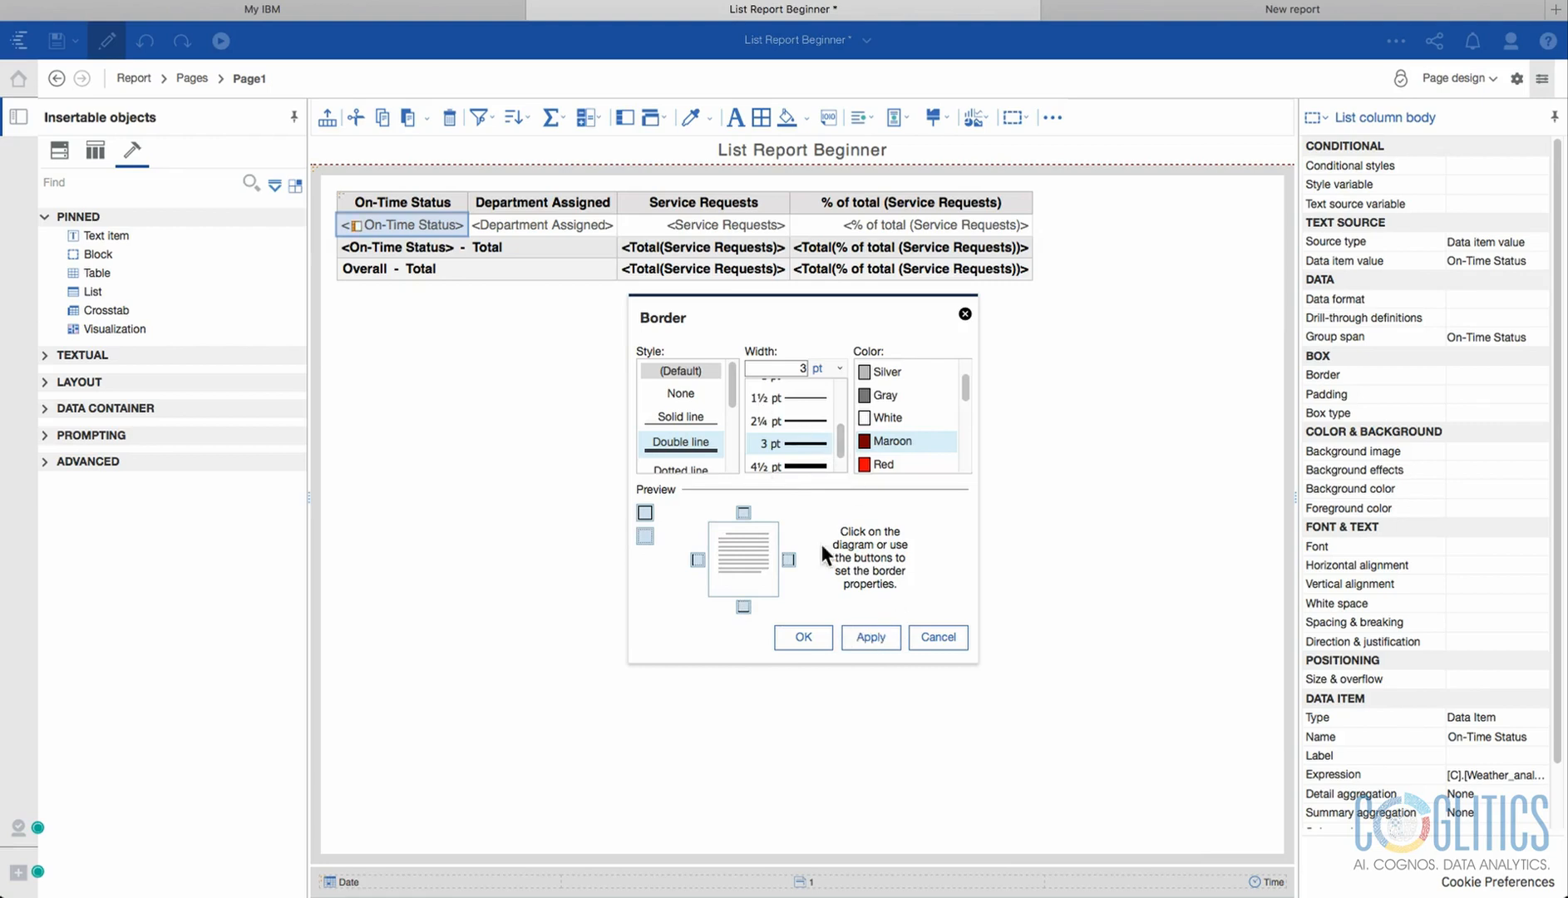
{"action": "left_click", "coordinate": [645, 512]}
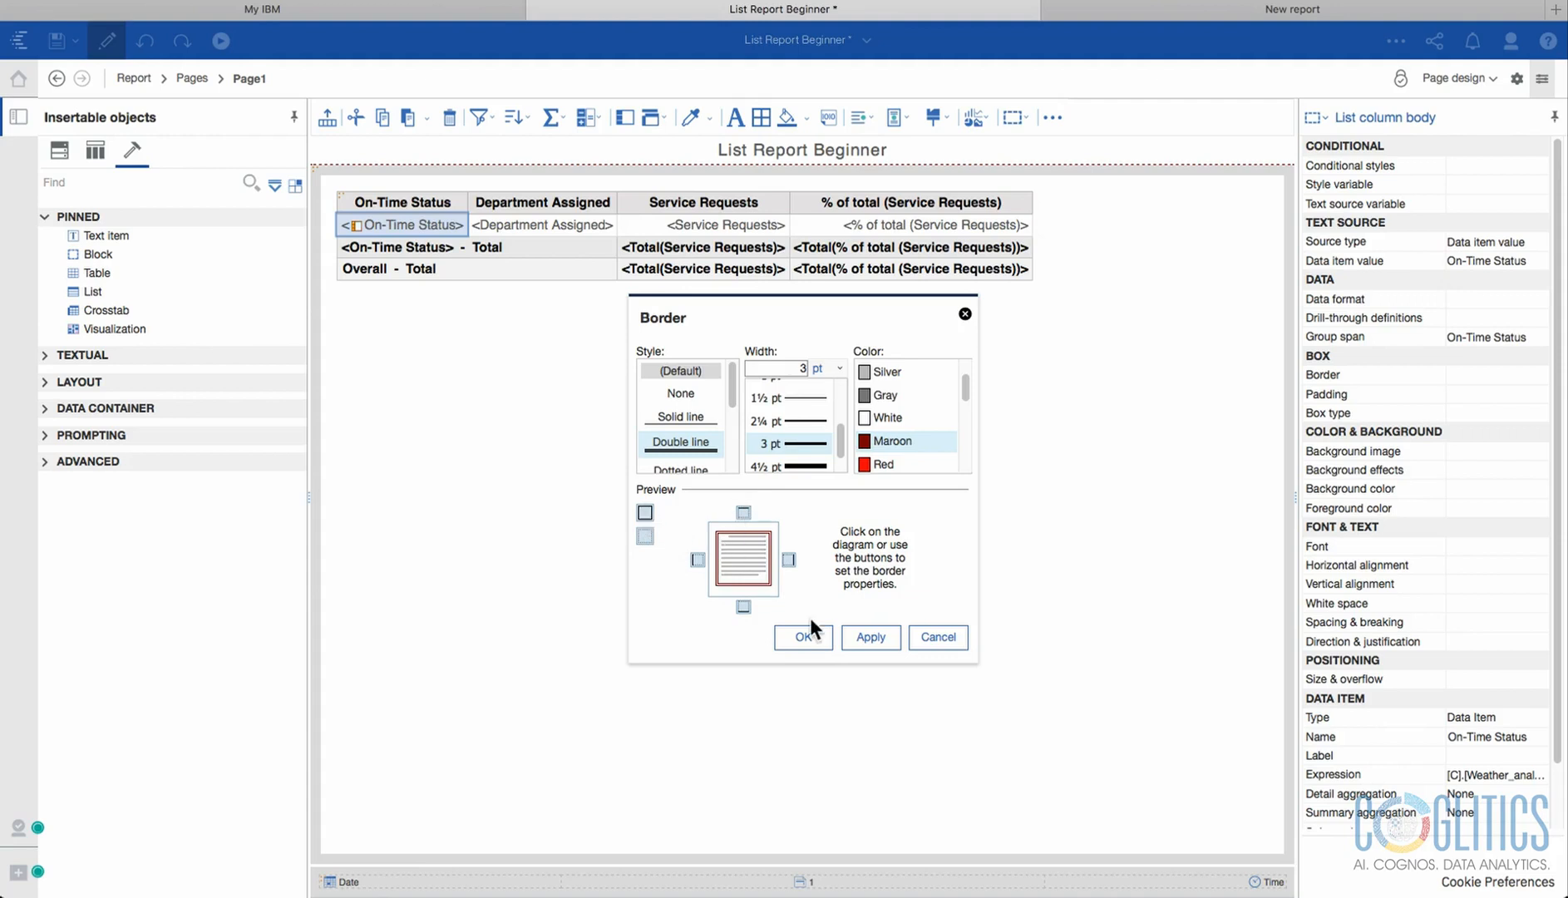
{"action": "left_click", "coordinate": [827, 641]}
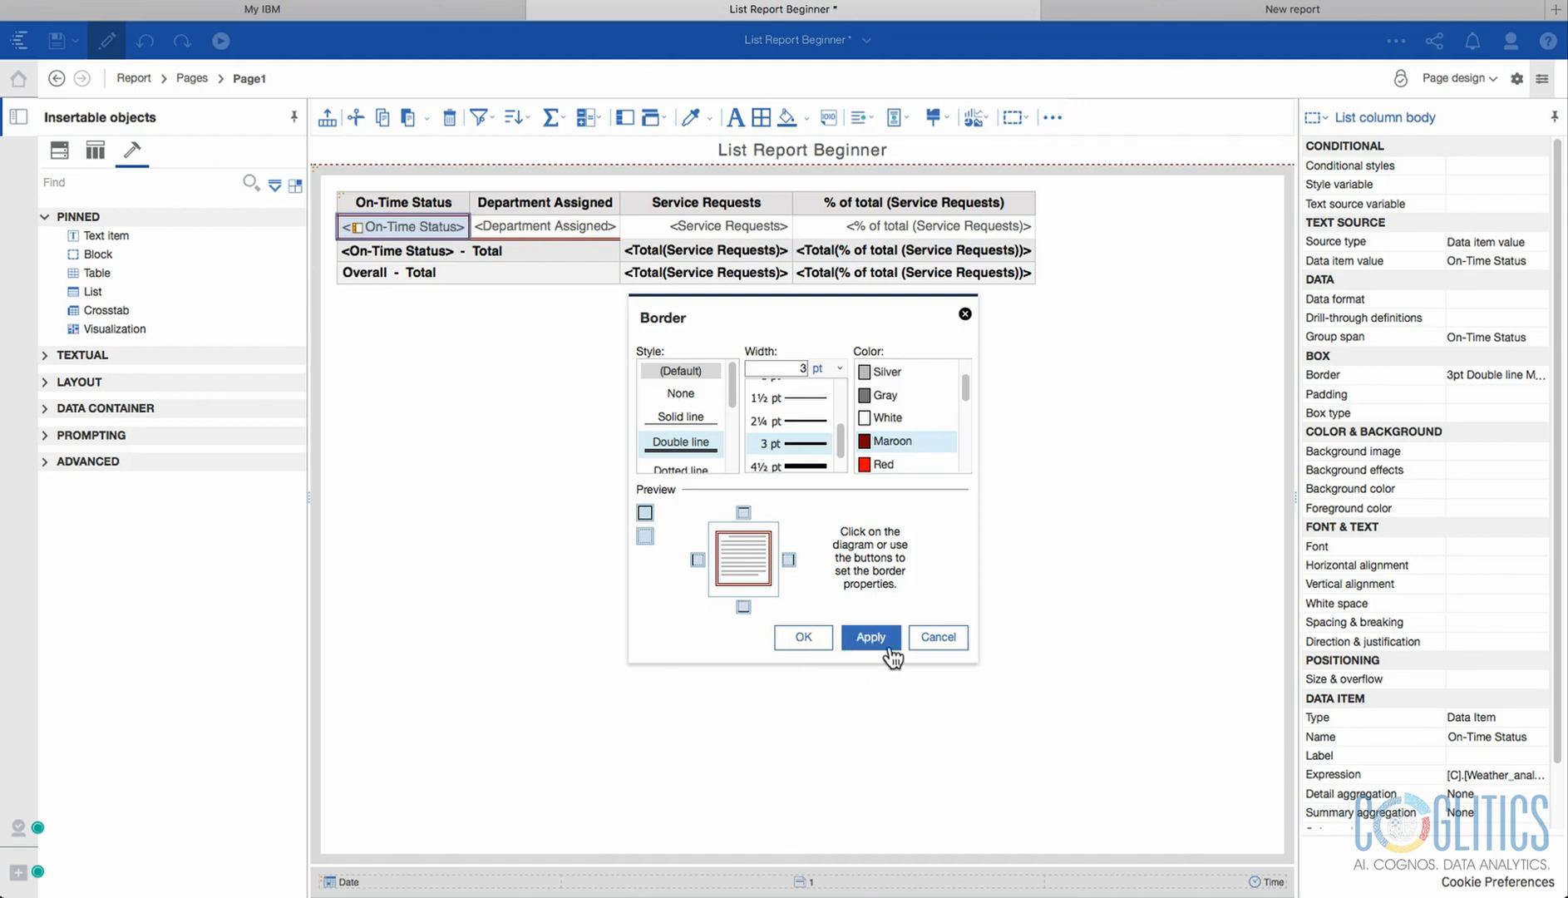
{"action": "left_click", "coordinate": [938, 637]}
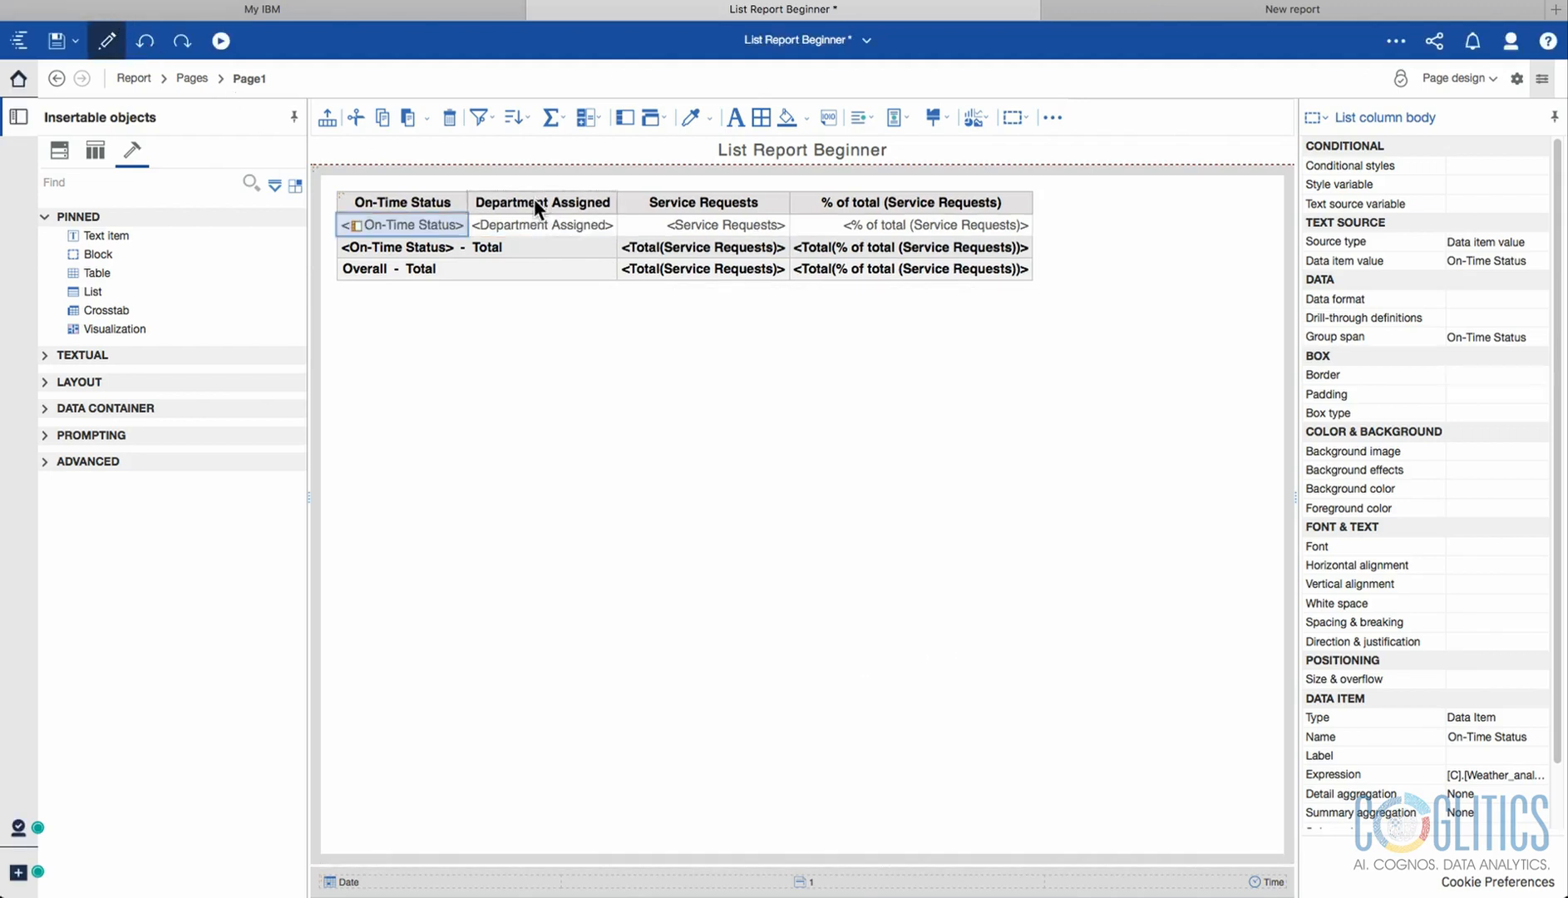
Apply a 4½ pt red dotted-line border to all sides of the Service Requests column body.
{"action": "left_click", "coordinate": [438, 201]}
{"action": "left_click", "coordinate": [448, 228]}
{"action": "left_click", "coordinate": [642, 232]}
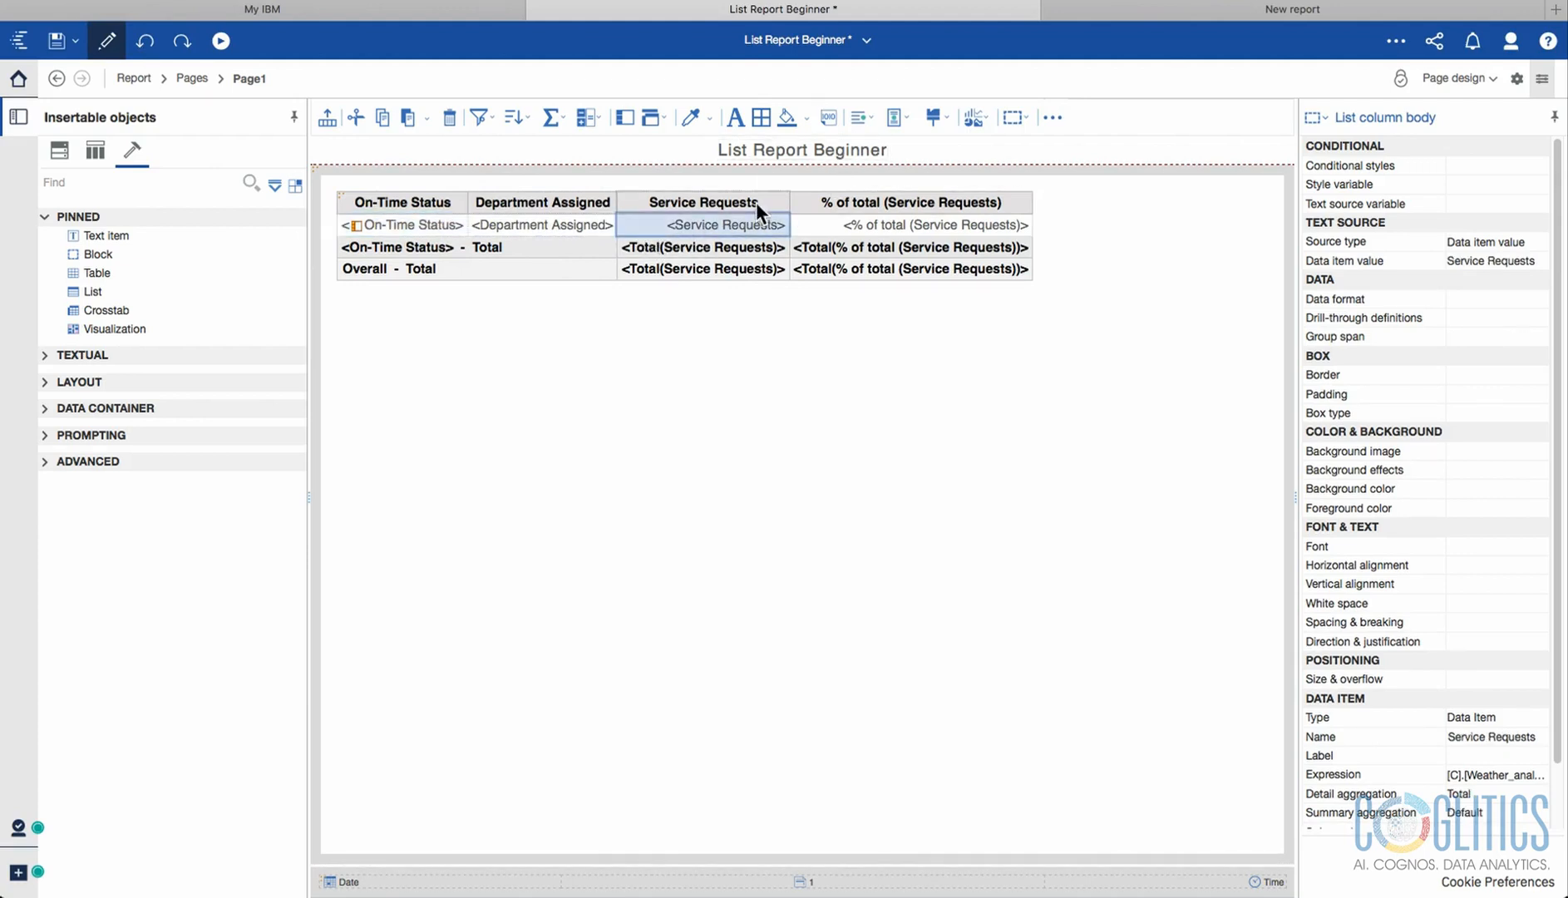
{"action": "left_click", "coordinate": [761, 117]}
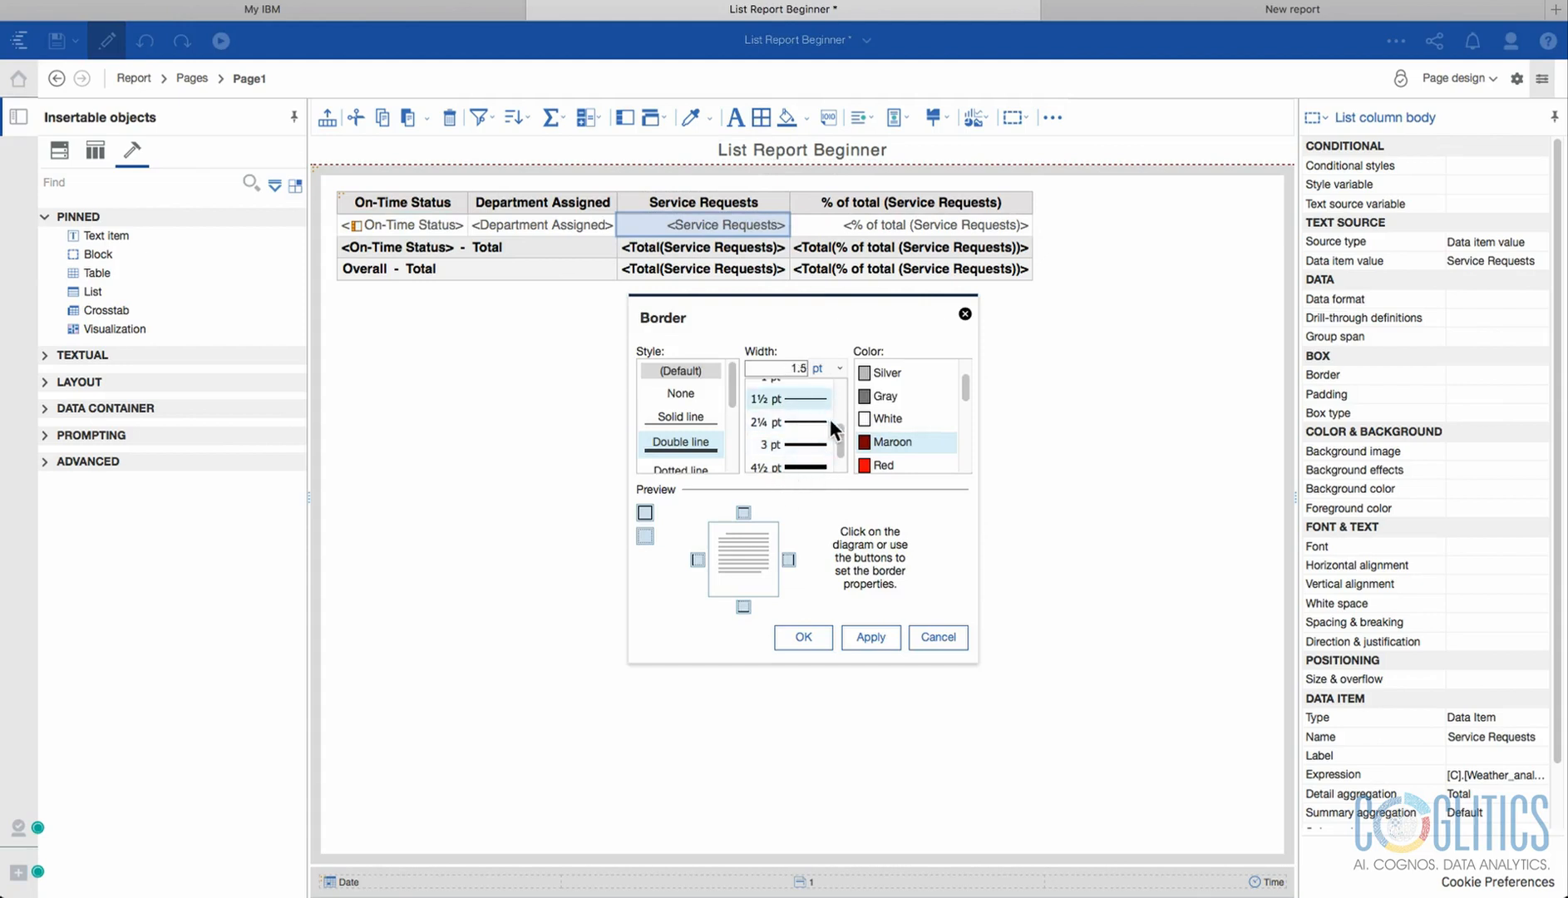
{"action": "scroll", "coordinate": [832, 432], "scroll_direction": "down", "scroll_amount": 1}
{"action": "left_click", "coordinate": [796, 450]}
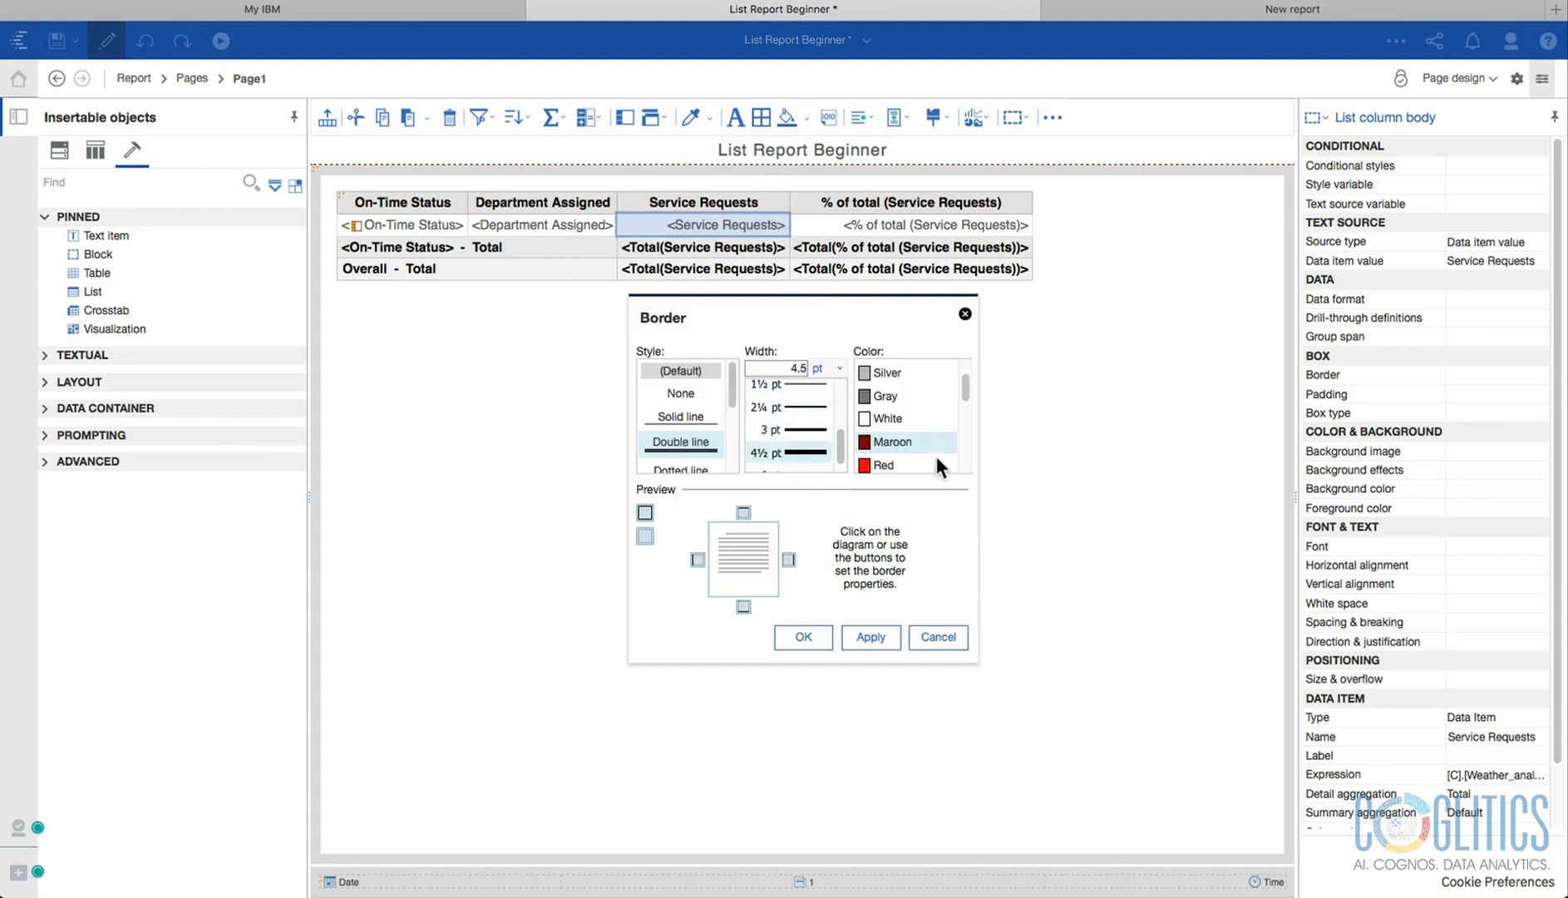
{"action": "left_click", "coordinate": [887, 463]}
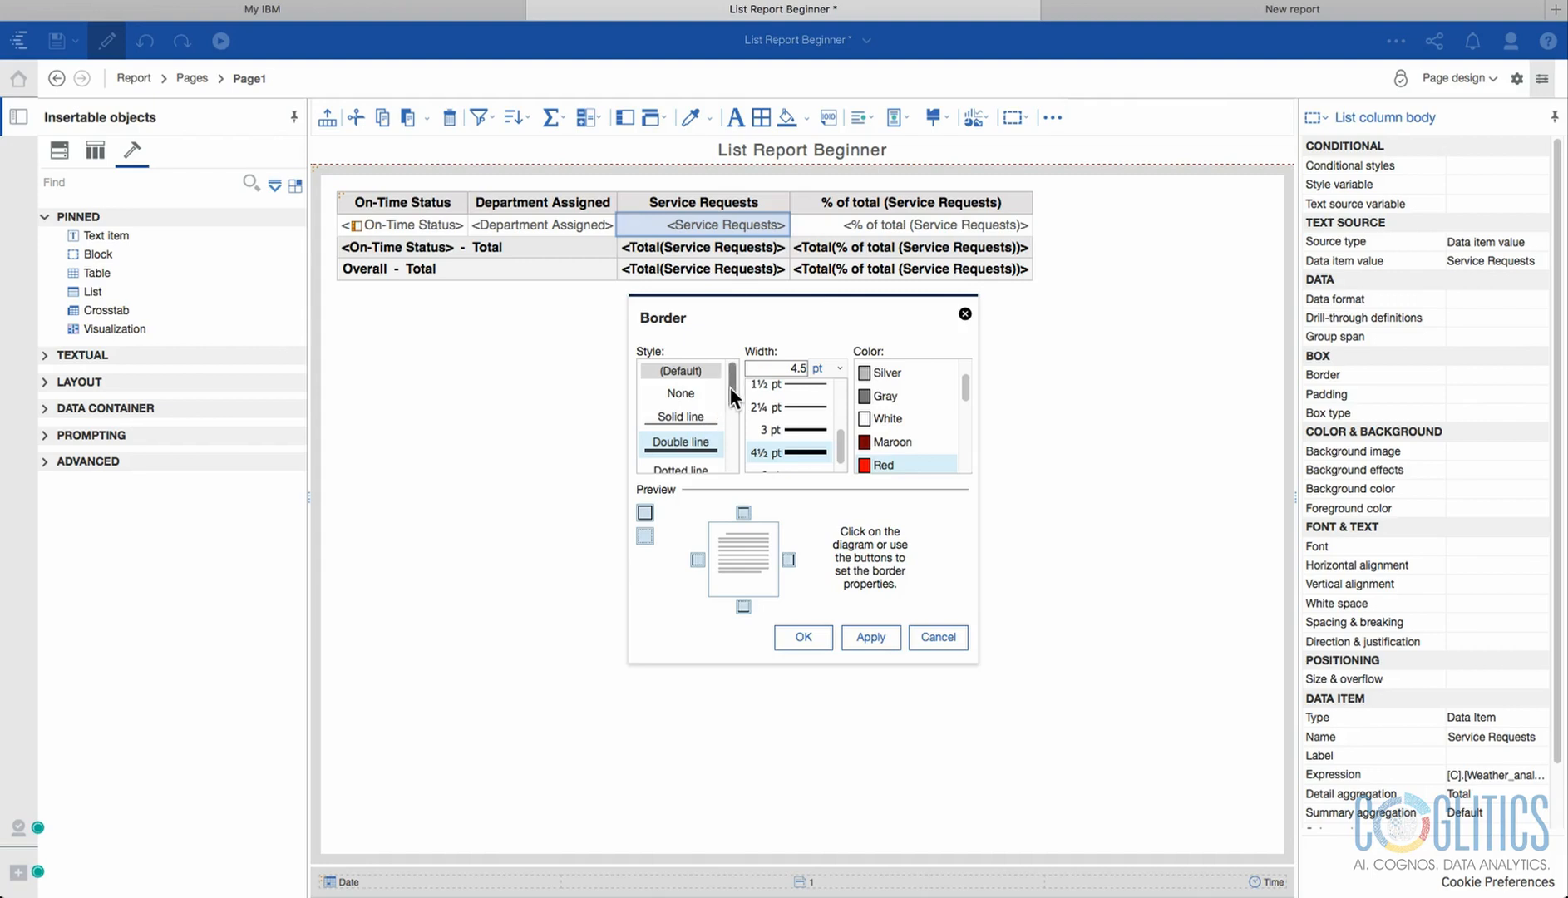
{"action": "left_click_drag", "start_coordinate": [730, 387], "coordinate": [730, 413]}
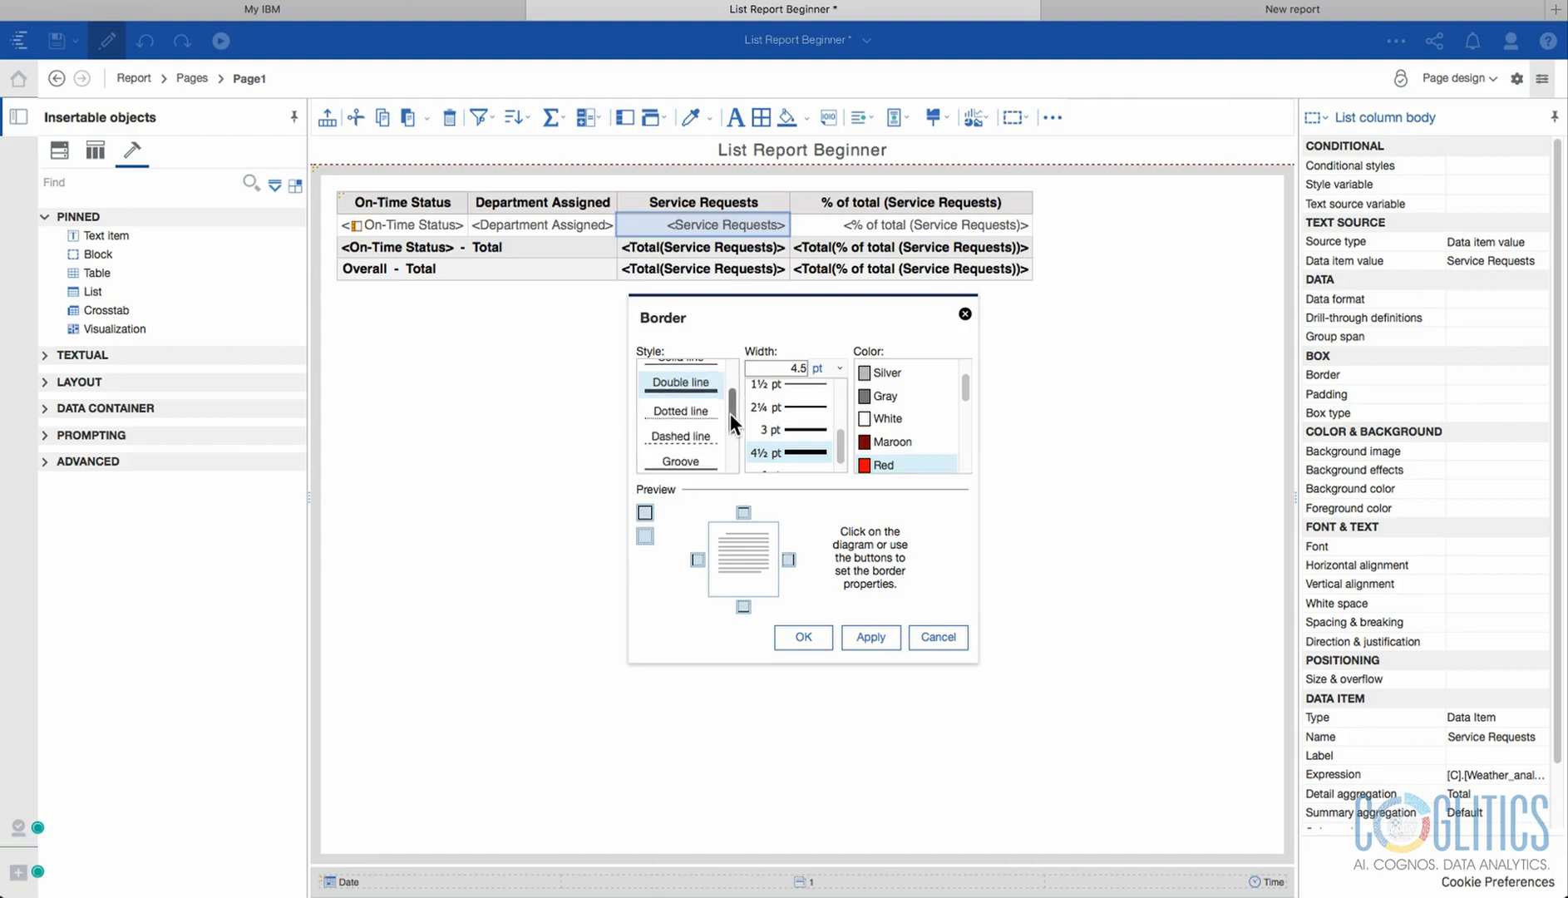
{"action": "left_click", "coordinate": [644, 512]}
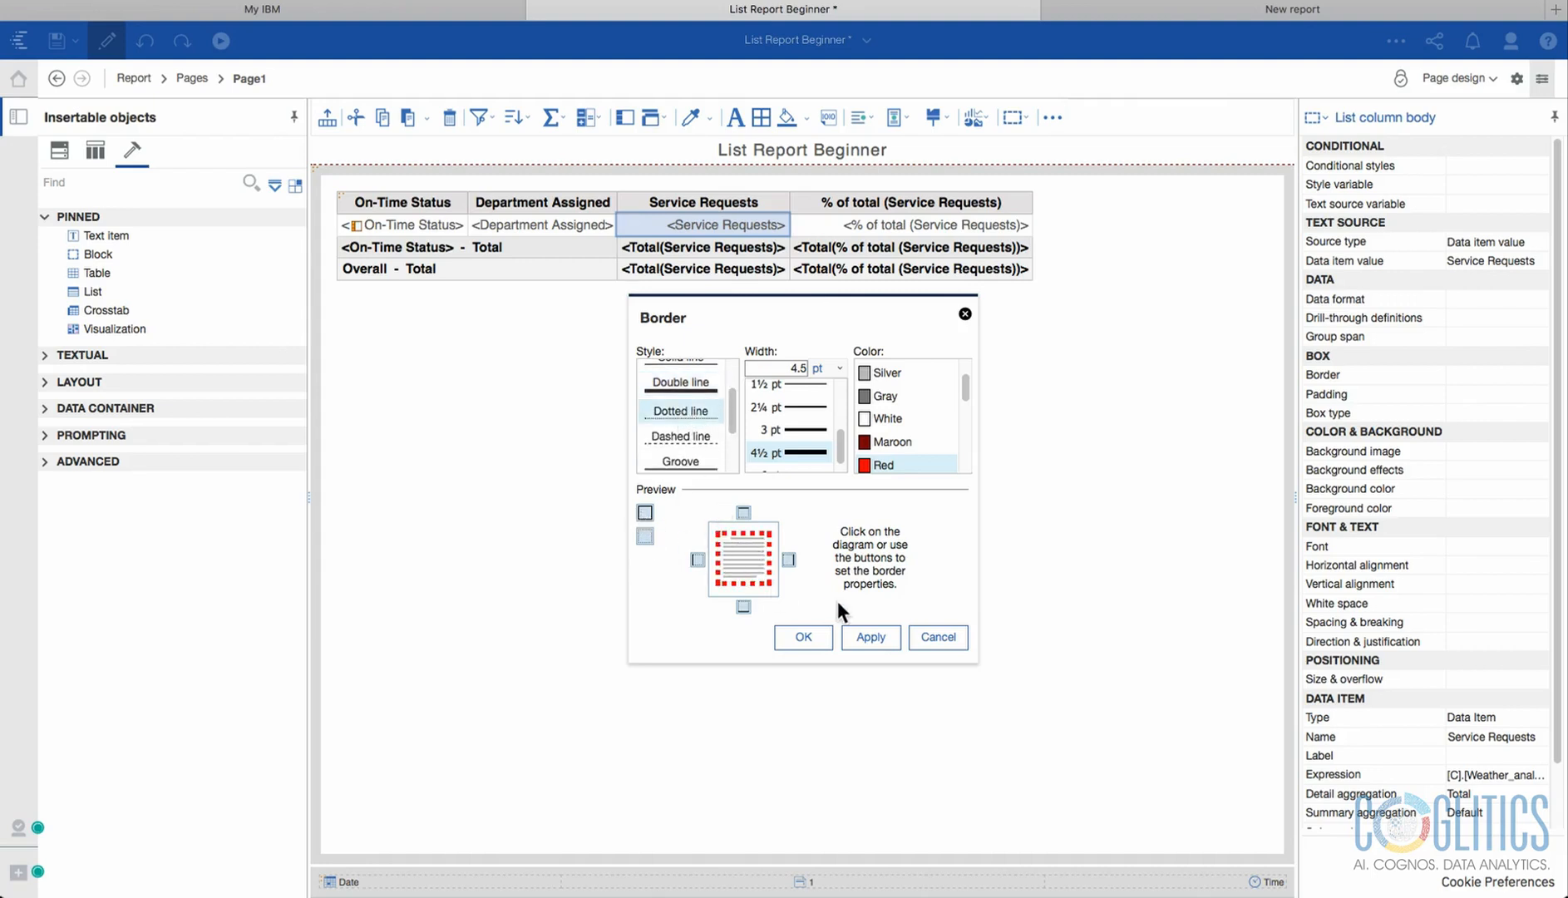
{"action": "left_click", "coordinate": [869, 636]}
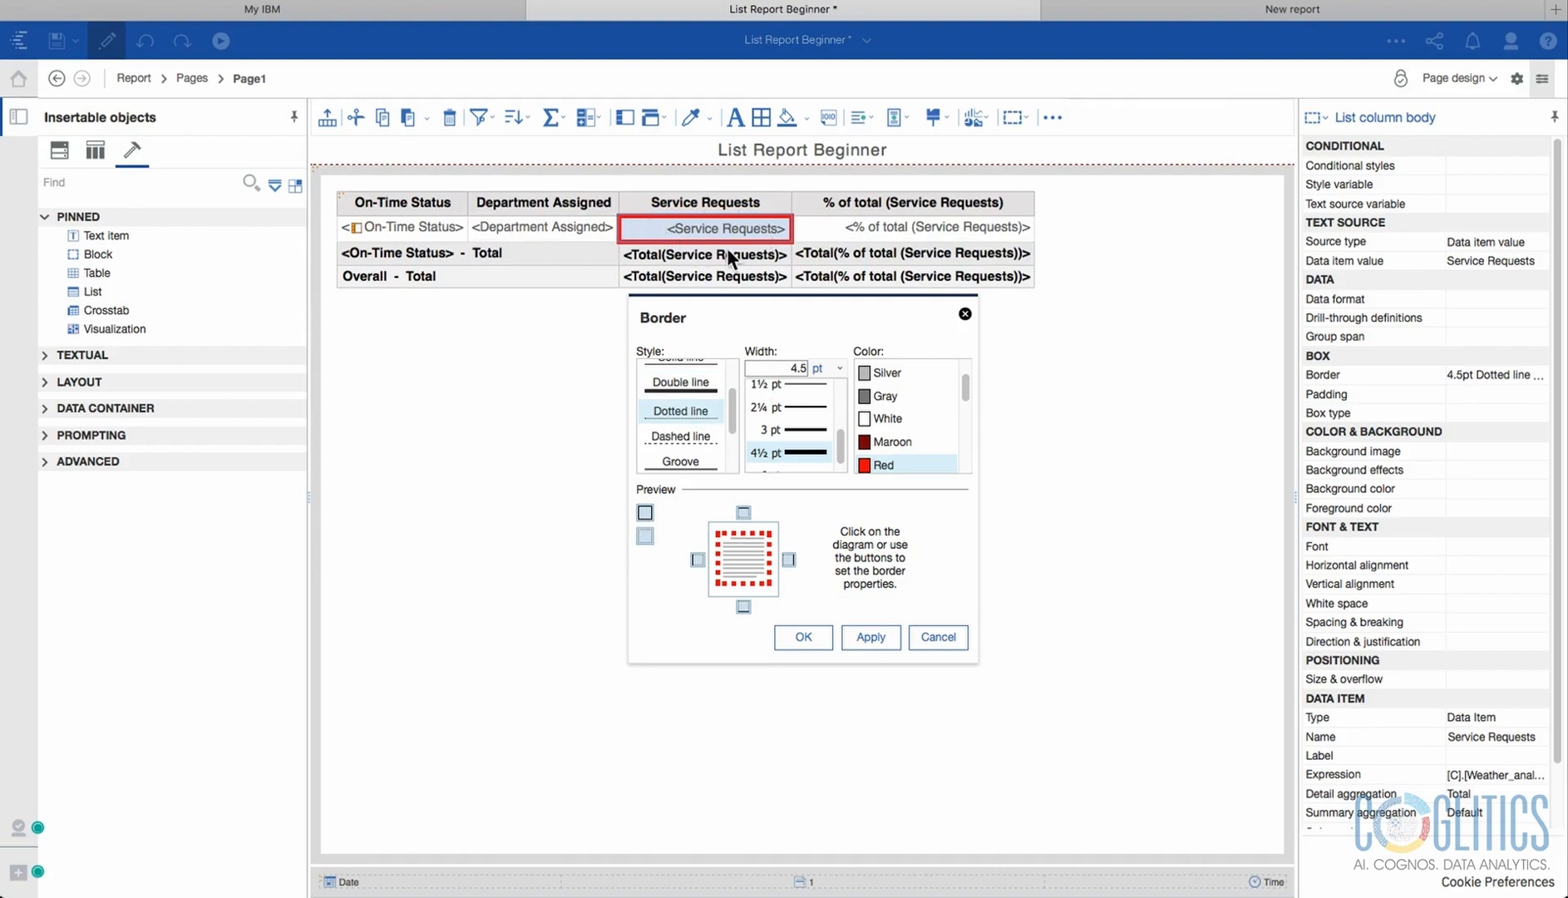
Clear the Service Requests column's borders and apply the red dotted border to its right side only.
{"action": "left_click", "coordinate": [645, 536]}
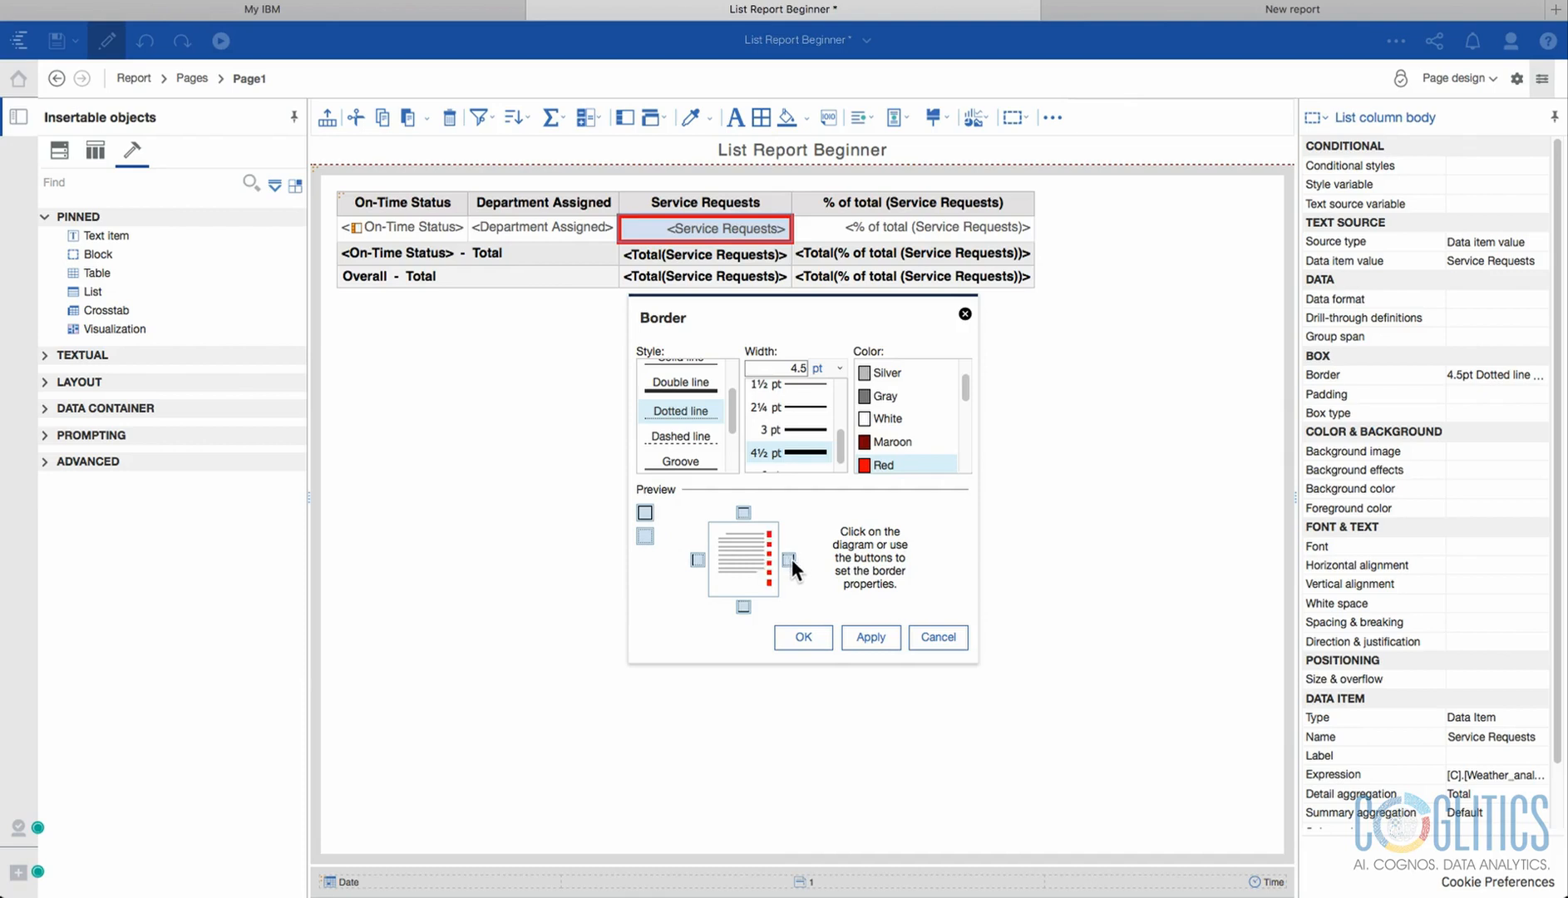
{"action": "left_click", "coordinate": [869, 638]}
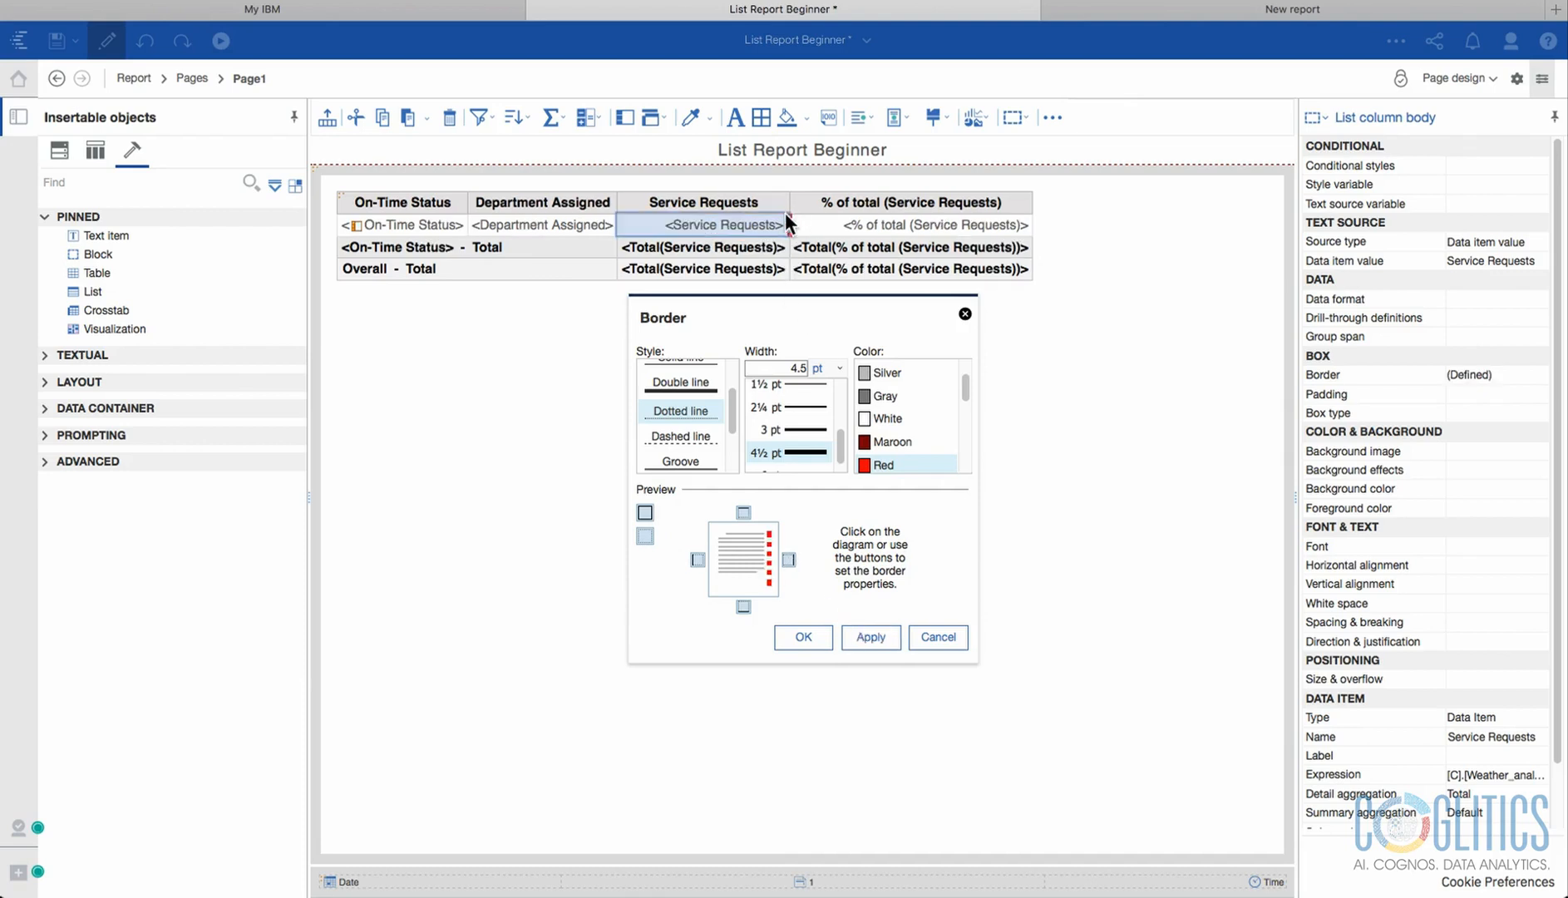
Try the all-sides and no-sides border presets on the Service Requests column body without keeping them.
{"action": "left_click", "coordinate": [645, 532]}
{"action": "left_click", "coordinate": [646, 510]}
{"action": "left_click", "coordinate": [644, 537]}
{"action": "left_click", "coordinate": [646, 512]}
{"action": "left_click", "coordinate": [648, 538]}
{"action": "left_click", "coordinate": [645, 512]}
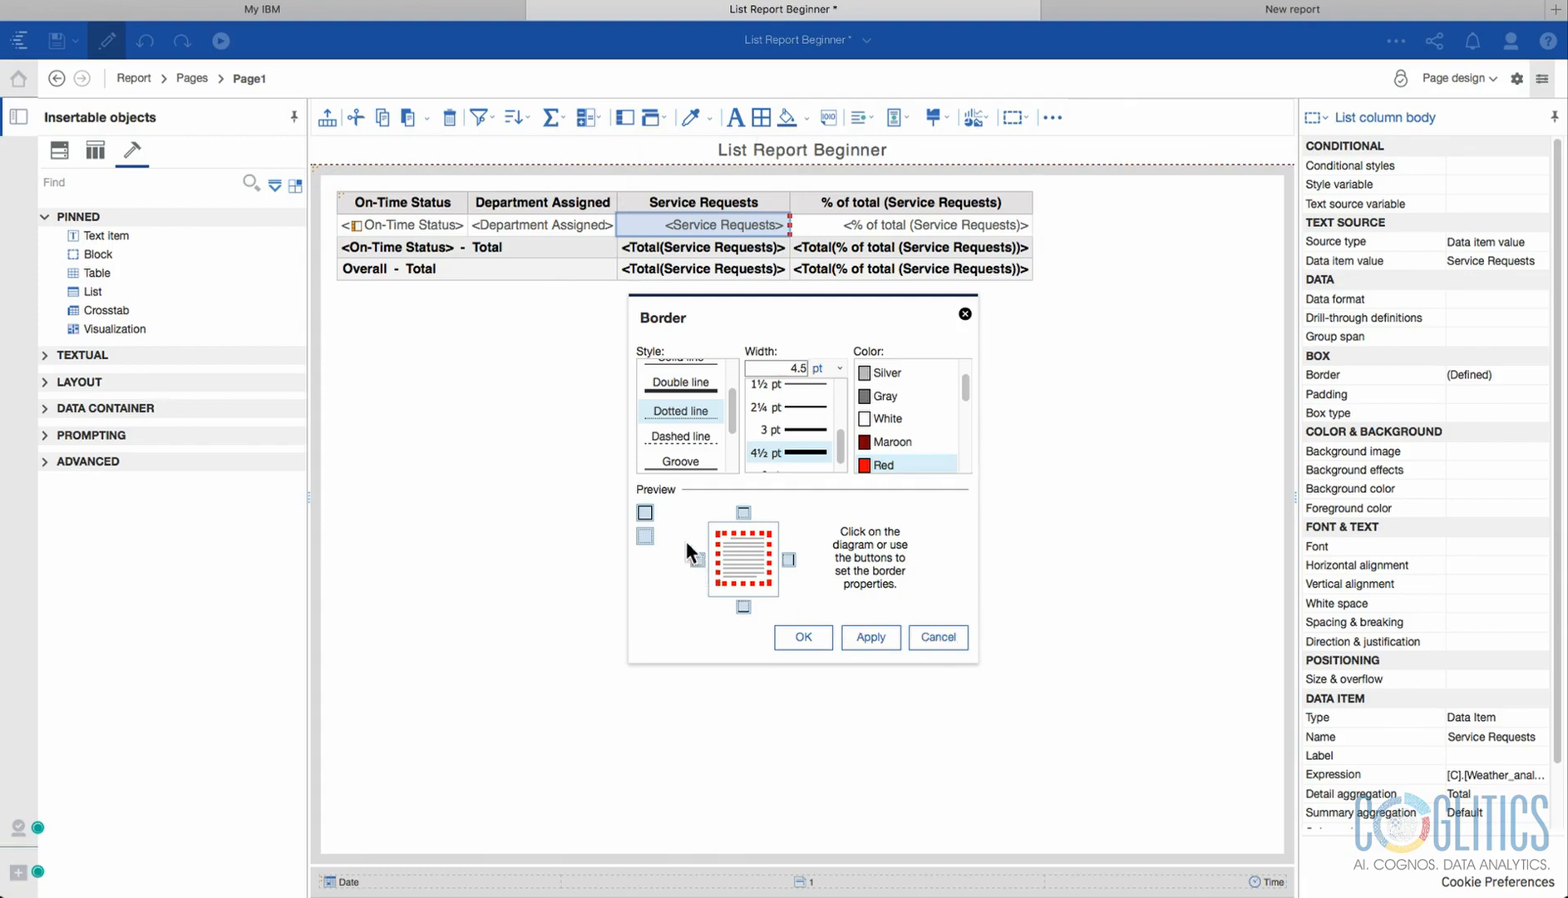
{"action": "left_click", "coordinate": [938, 637]}
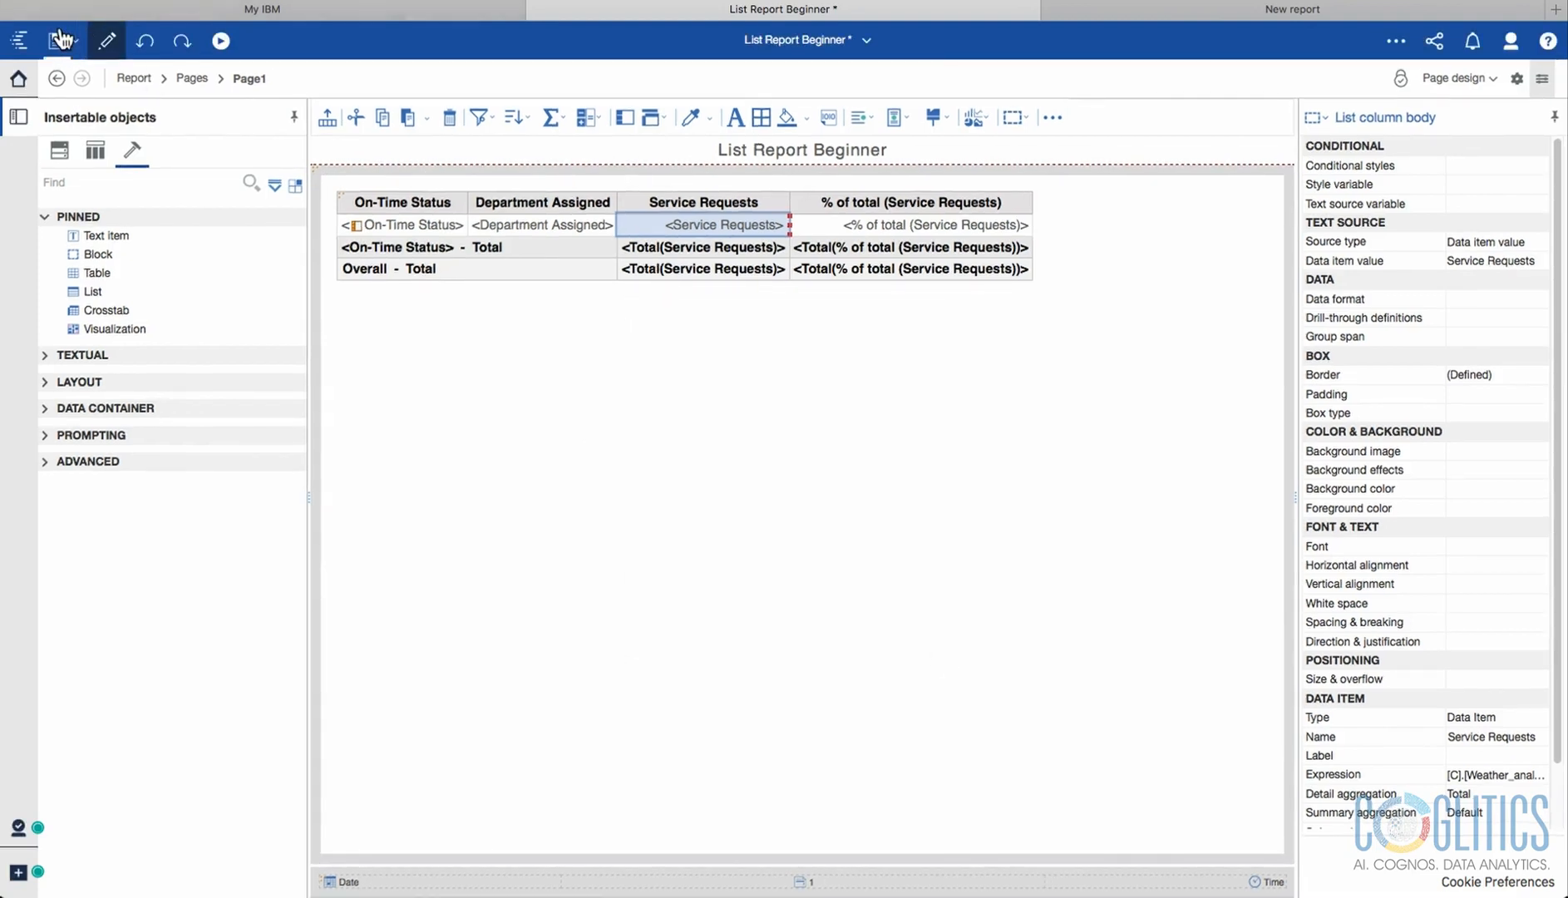
{"action": "left_click", "coordinate": [337, 149]}
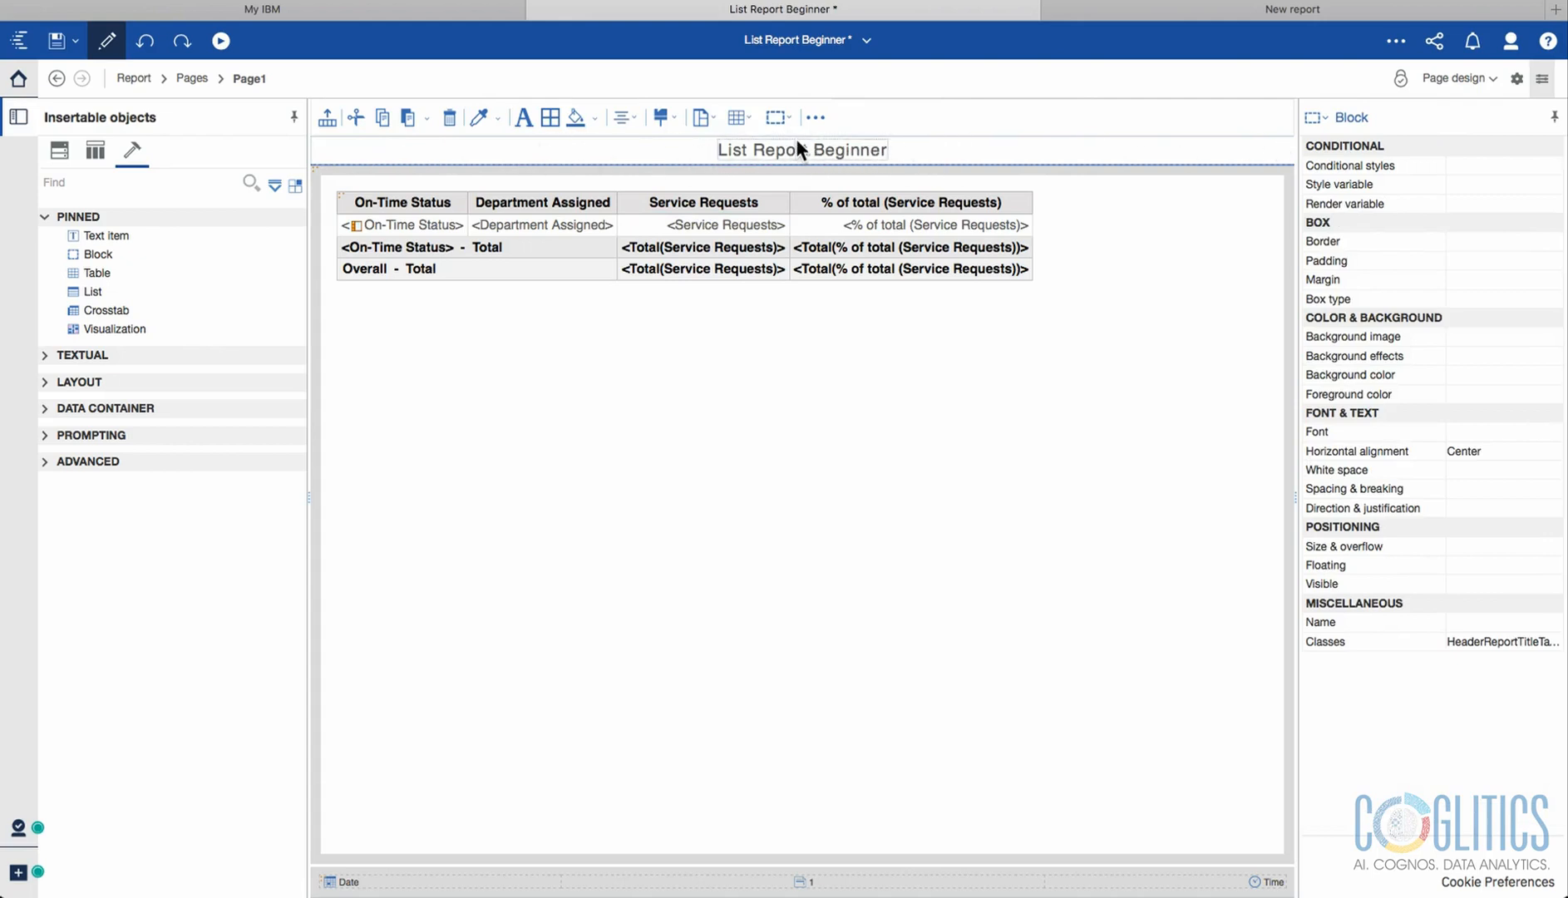
{"action": "left_click", "coordinate": [734, 149]}
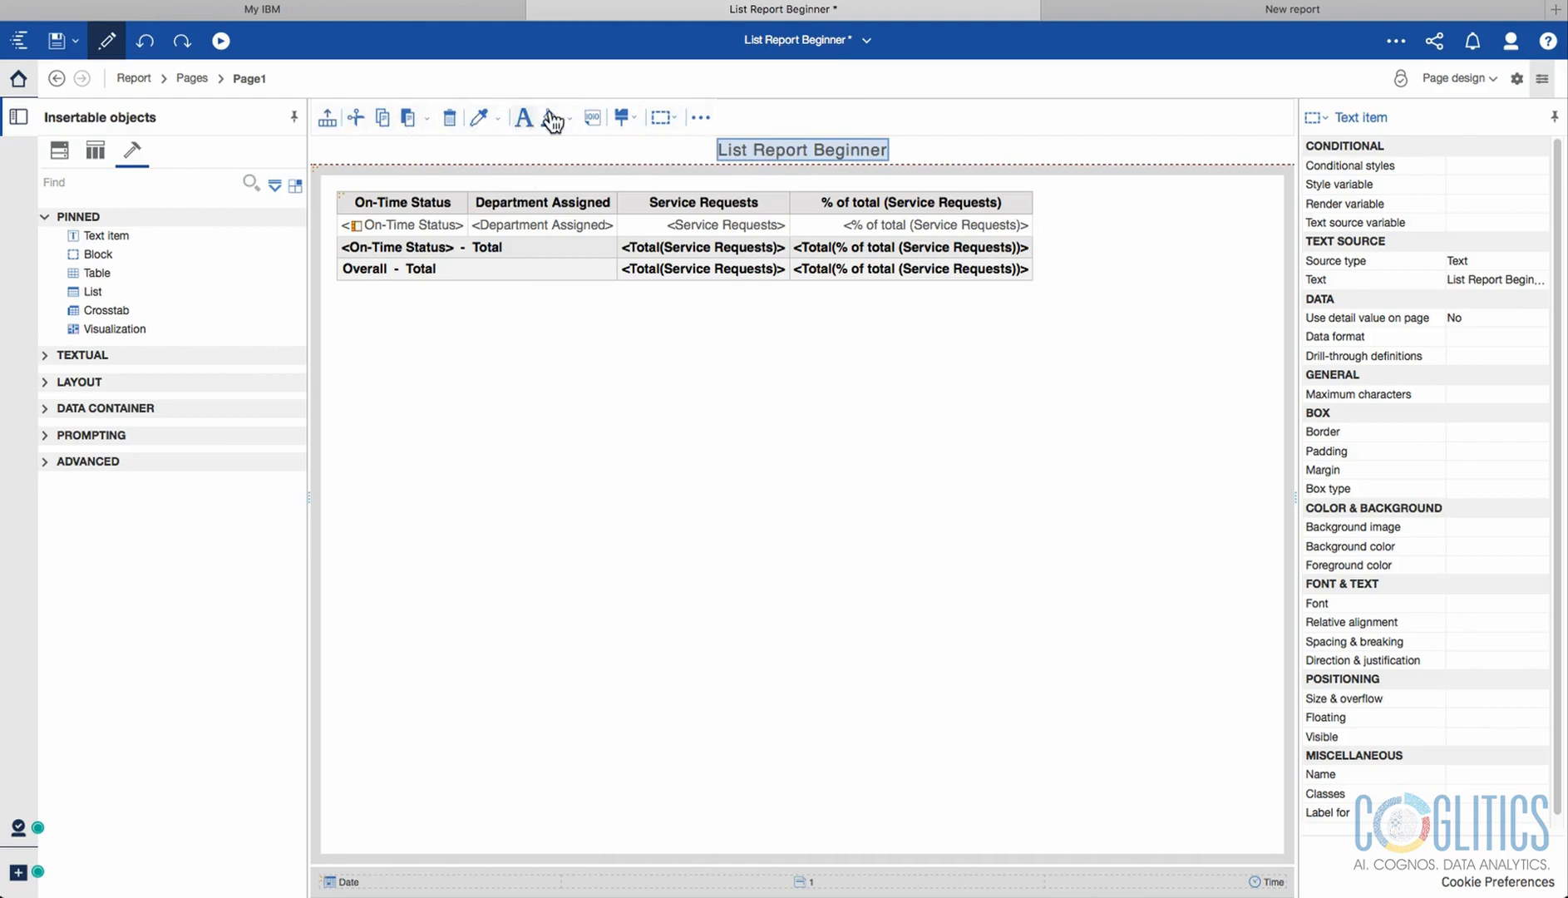
{"action": "left_click", "coordinate": [1520, 431]}
{"action": "left_click", "coordinate": [1541, 433]}
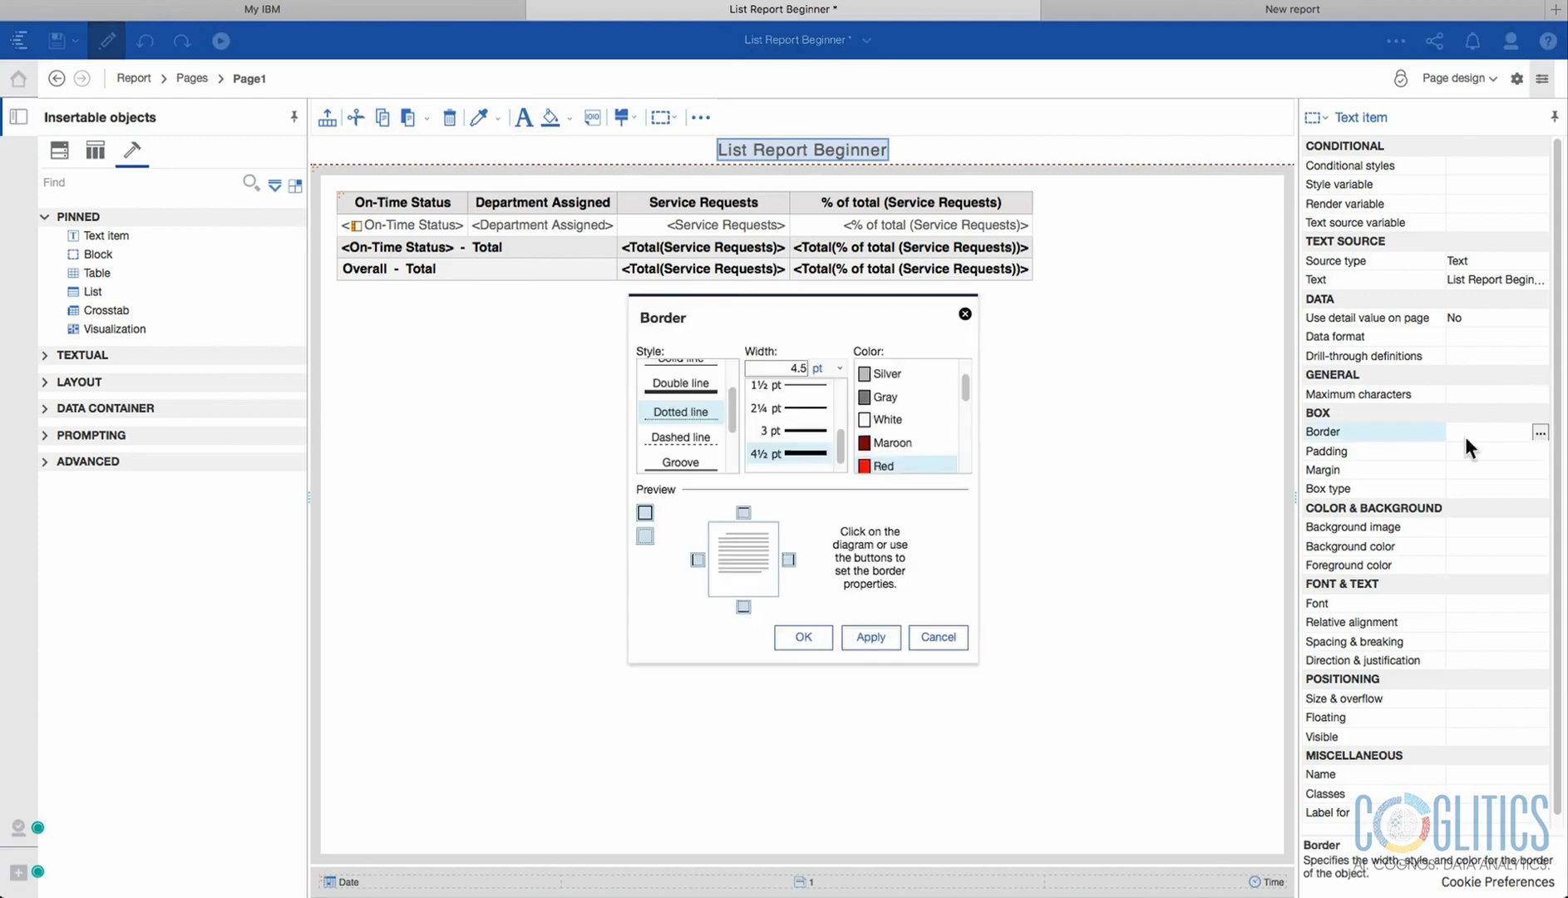
{"action": "left_click", "coordinate": [938, 637]}
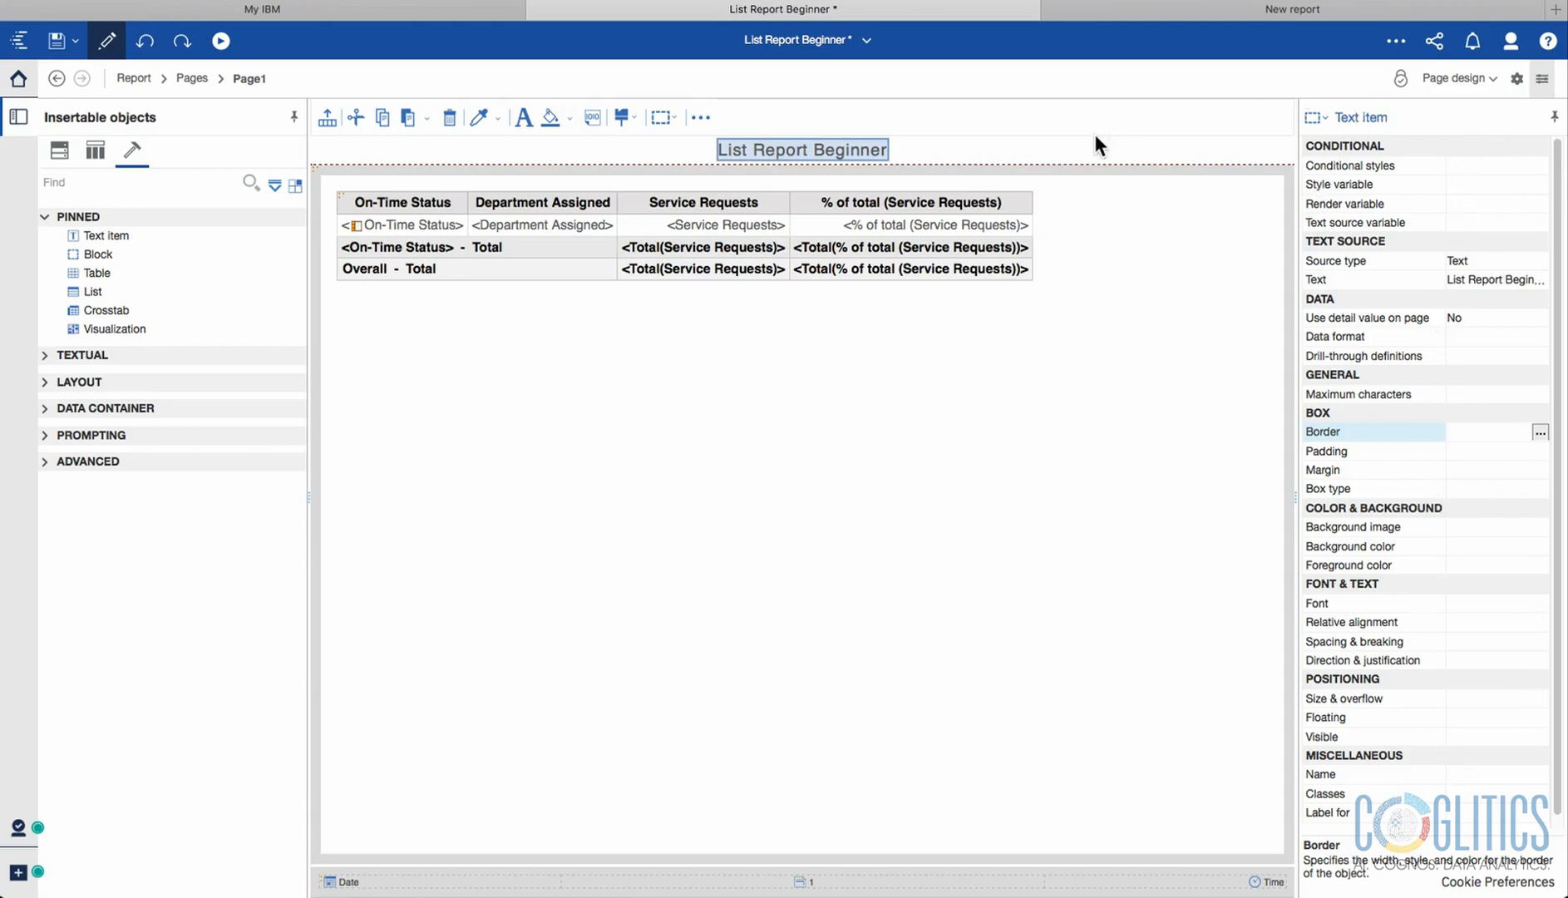
Select the page header that contains the report title block.
{"action": "left_click", "coordinate": [954, 148]}
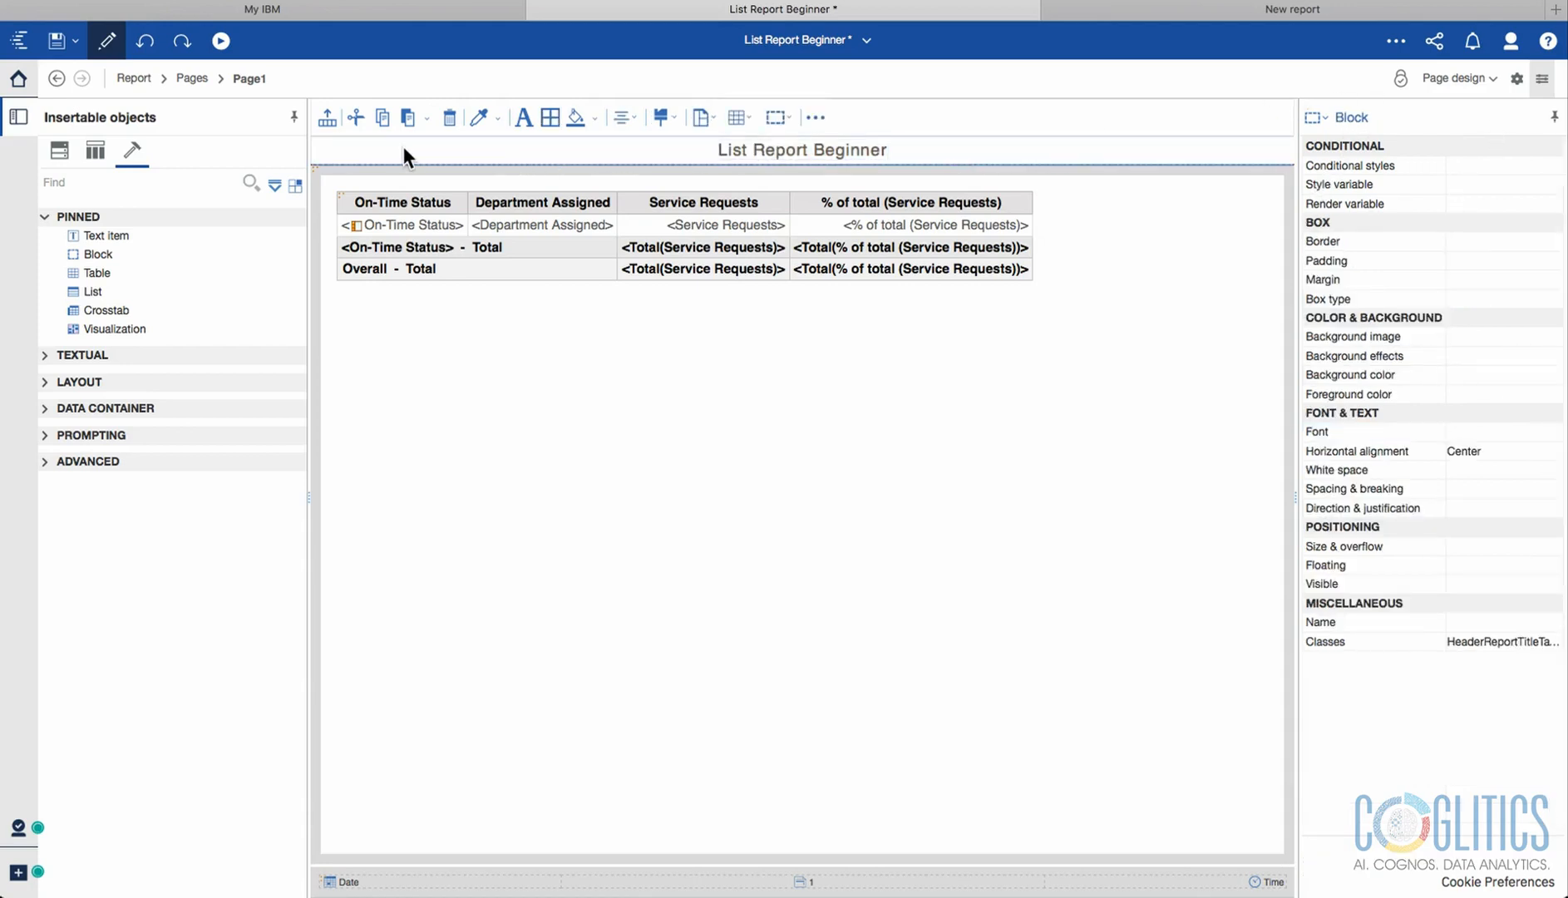
{"action": "left_click", "coordinate": [824, 145]}
{"action": "left_click", "coordinate": [1007, 147]}
{"action": "left_click", "coordinate": [1326, 116]}
{"action": "left_click", "coordinate": [1350, 158]}
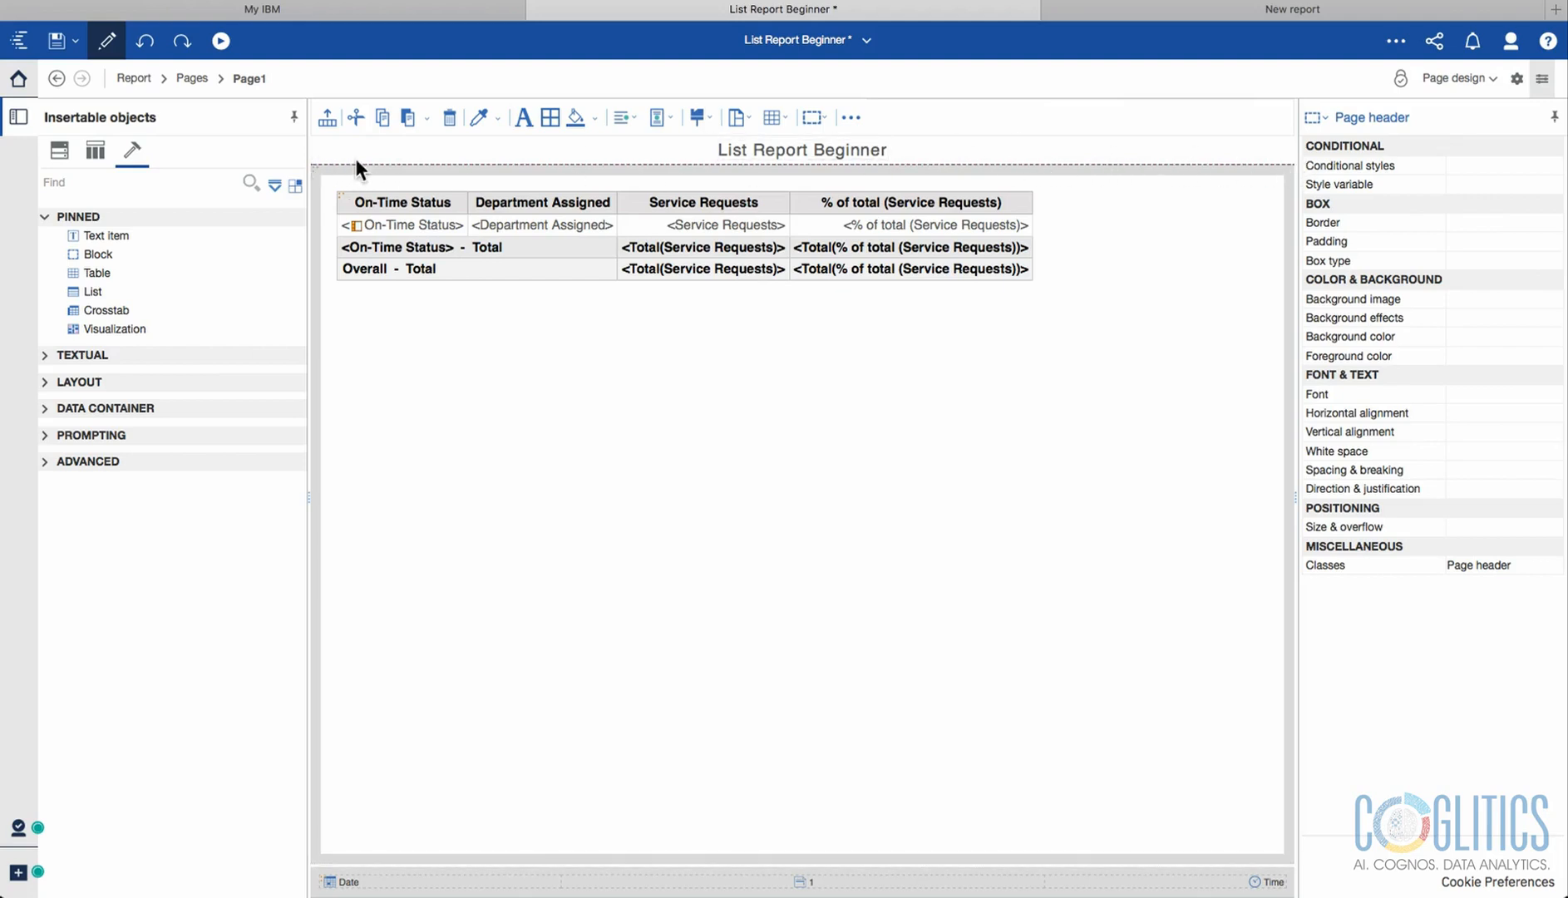
{"action": "left_click", "coordinate": [532, 154]}
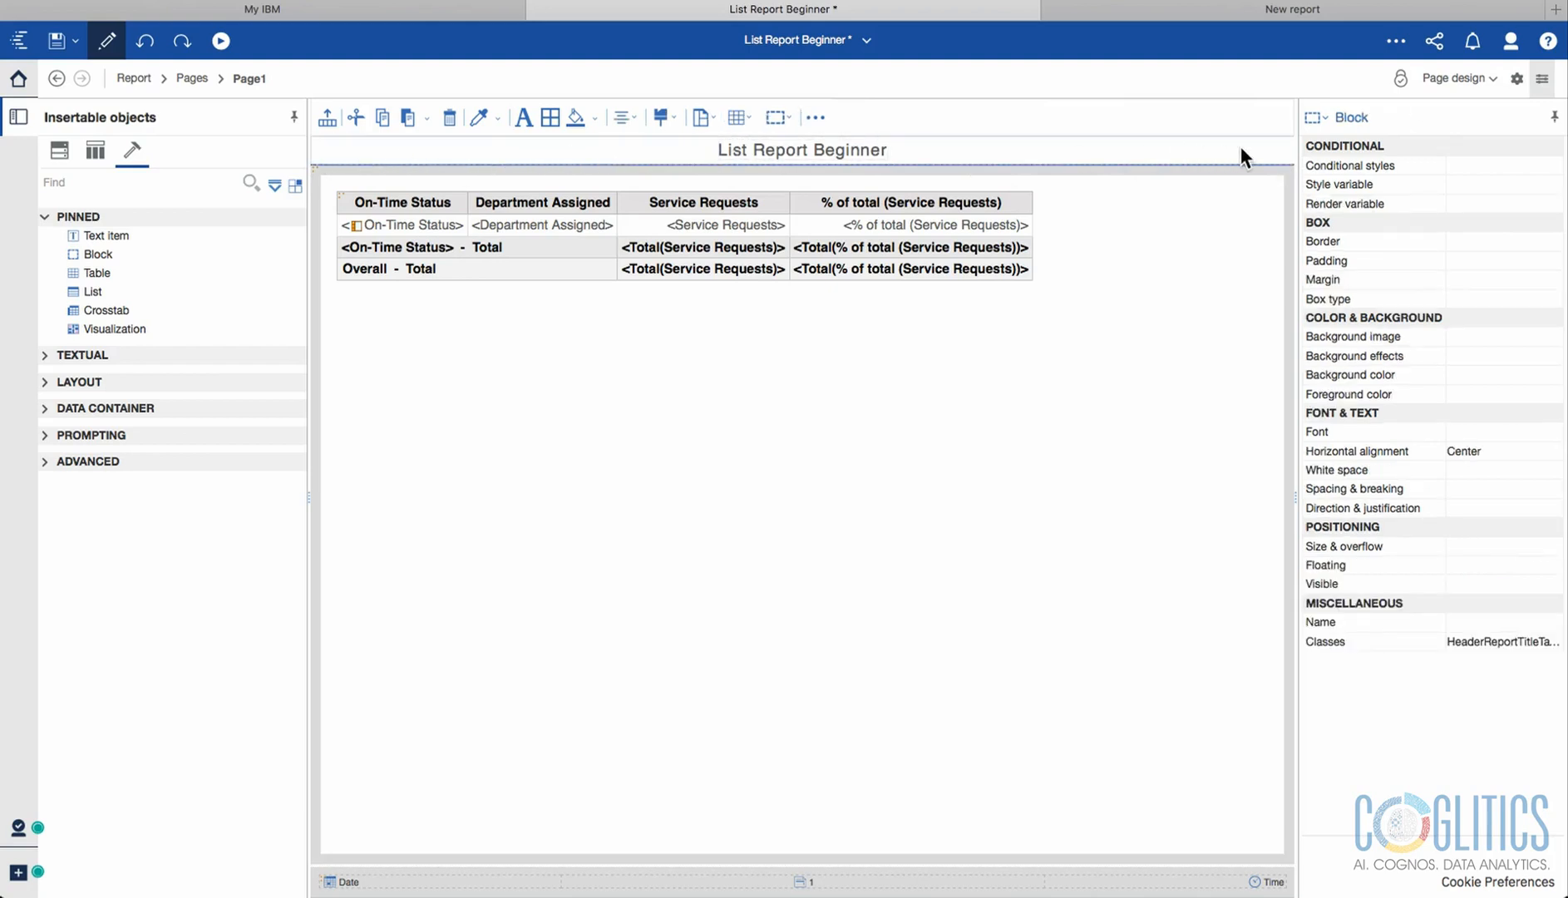
{"action": "left_click", "coordinate": [1322, 117]}
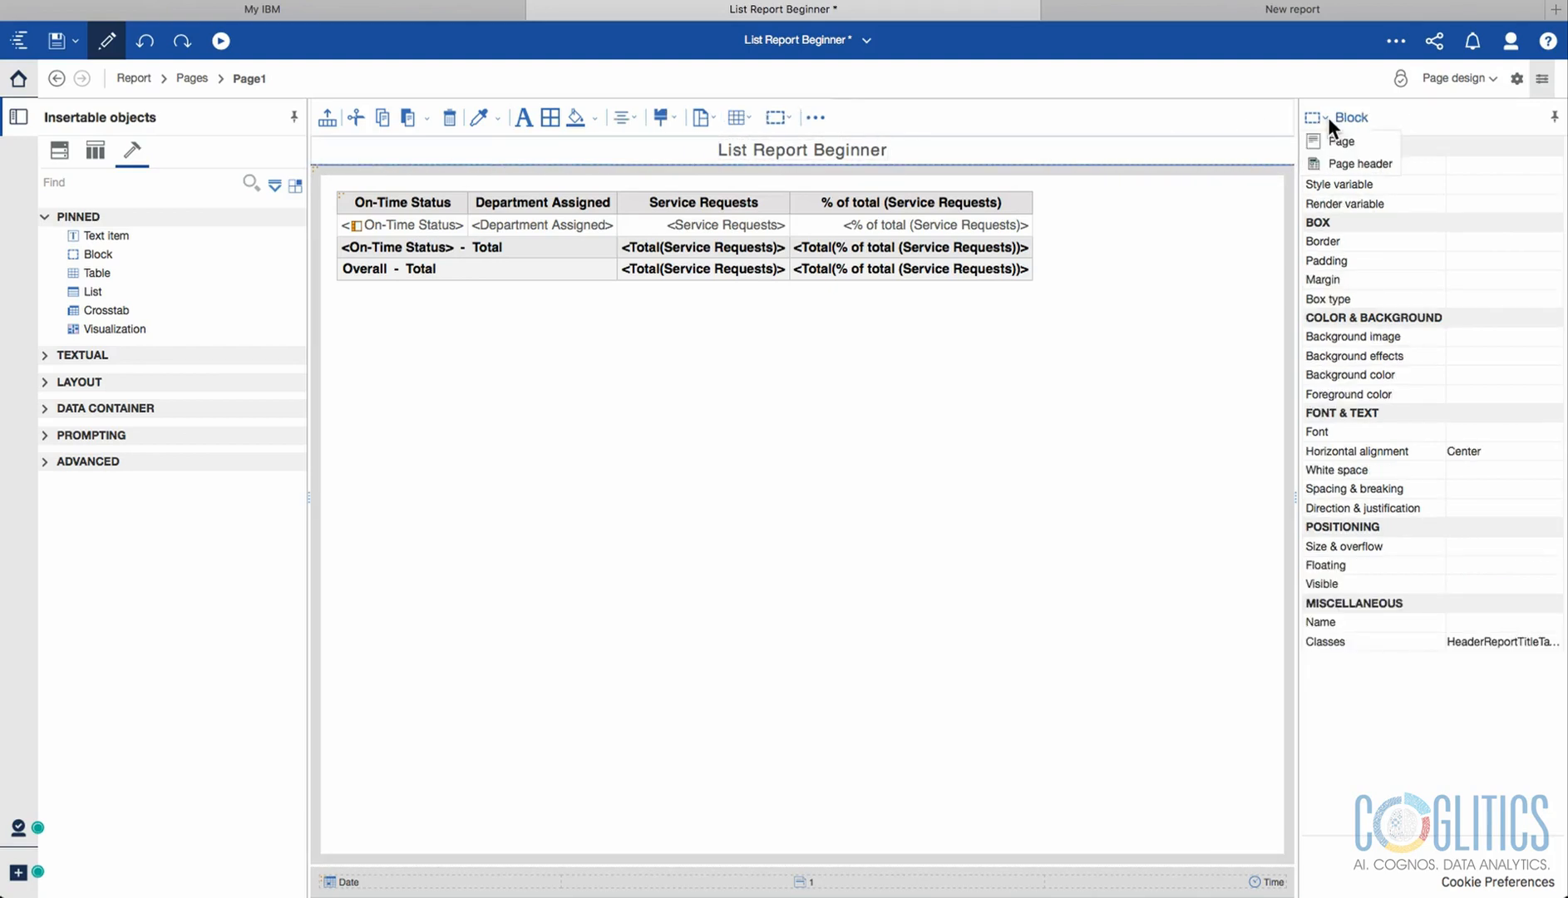
{"action": "left_click", "coordinate": [1343, 161]}
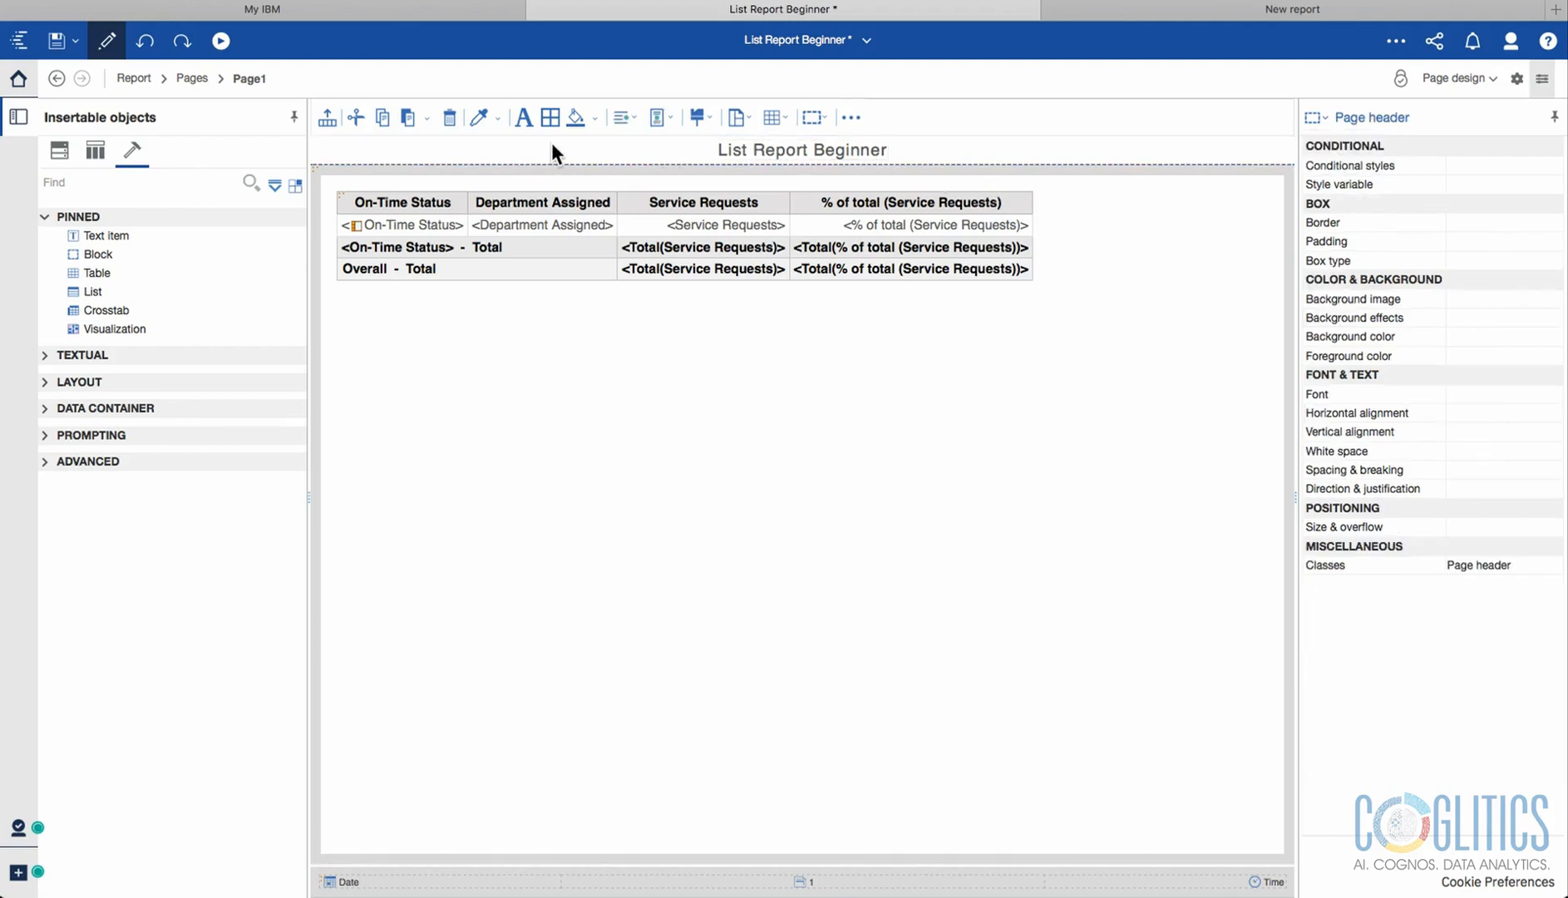
Give the page header a solid black bottom border 2¼ pt wide and apply it.
{"action": "left_click", "coordinate": [550, 117]}
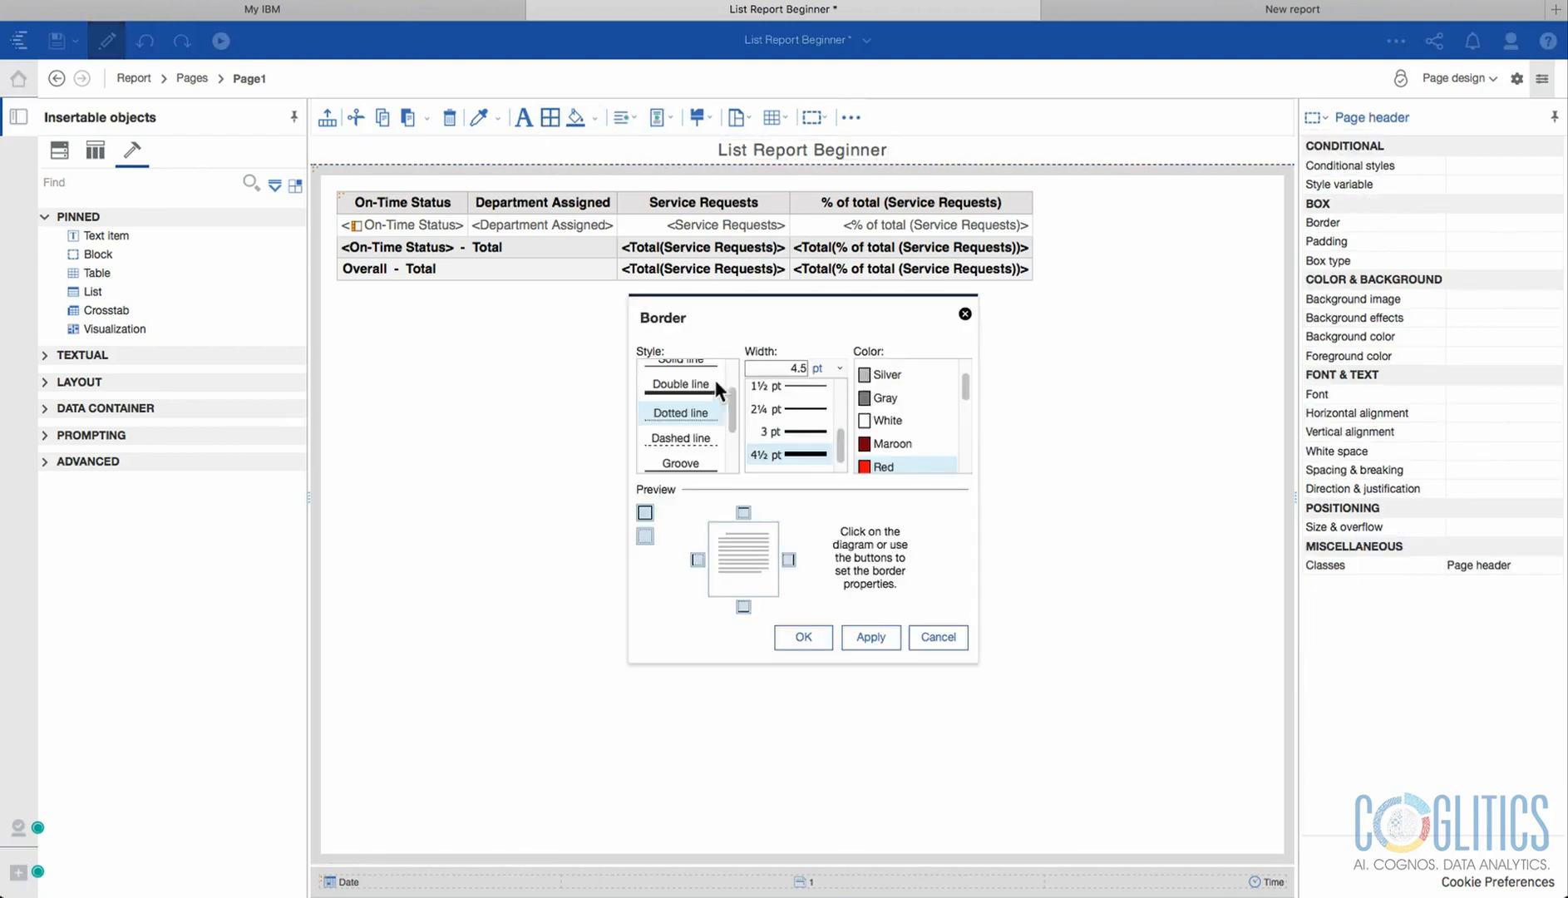
{"action": "left_click_drag", "start_coordinate": [838, 432], "coordinate": [838, 425]}
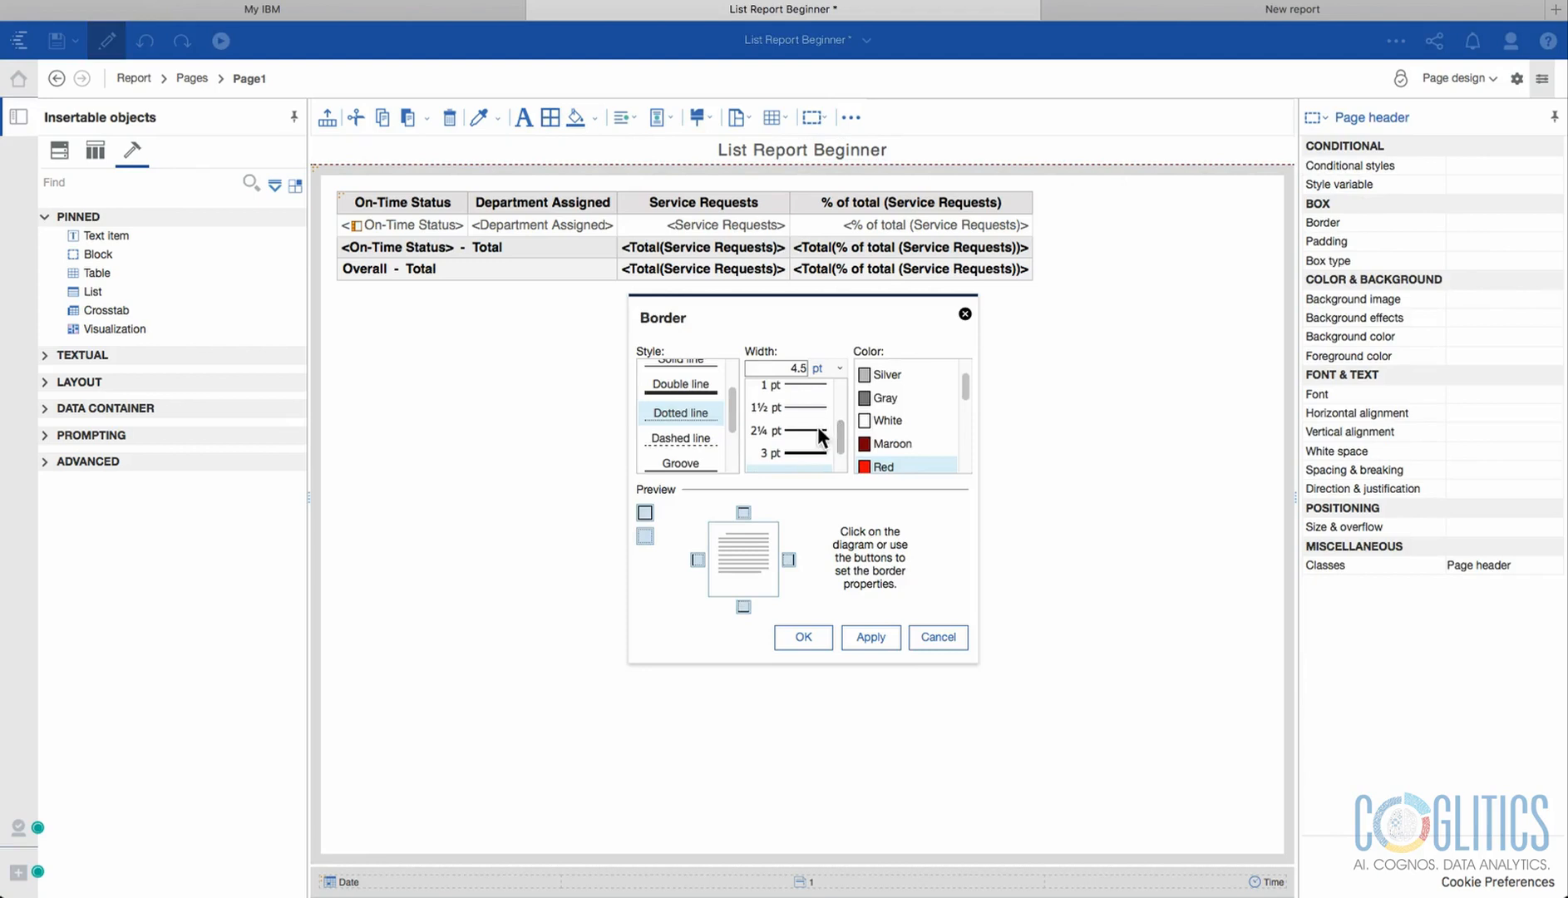
{"action": "left_click", "coordinate": [798, 429]}
{"action": "mouse_move", "coordinate": [967, 378]}
{"action": "left_mouse_down"}
{"action": "mouse_move", "coordinate": [970, 418]}
{"action": "mouse_move", "coordinate": [975, 359]}
{"action": "left_mouse_up"}
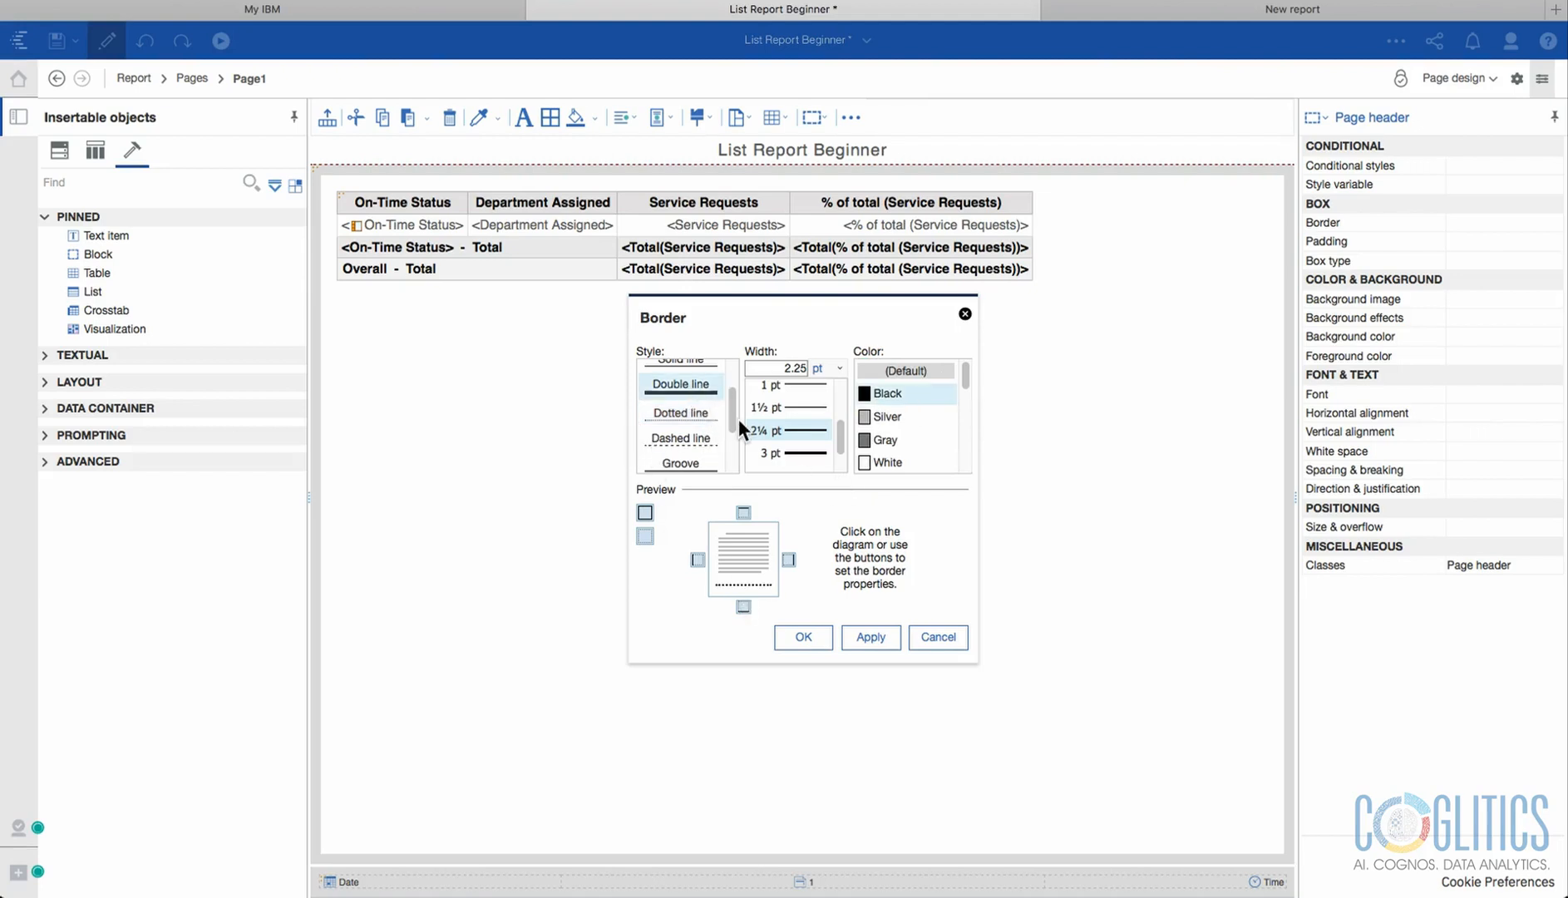
{"action": "left_click_drag", "start_coordinate": [731, 415], "coordinate": [732, 385]}
{"action": "left_click", "coordinate": [701, 415]}
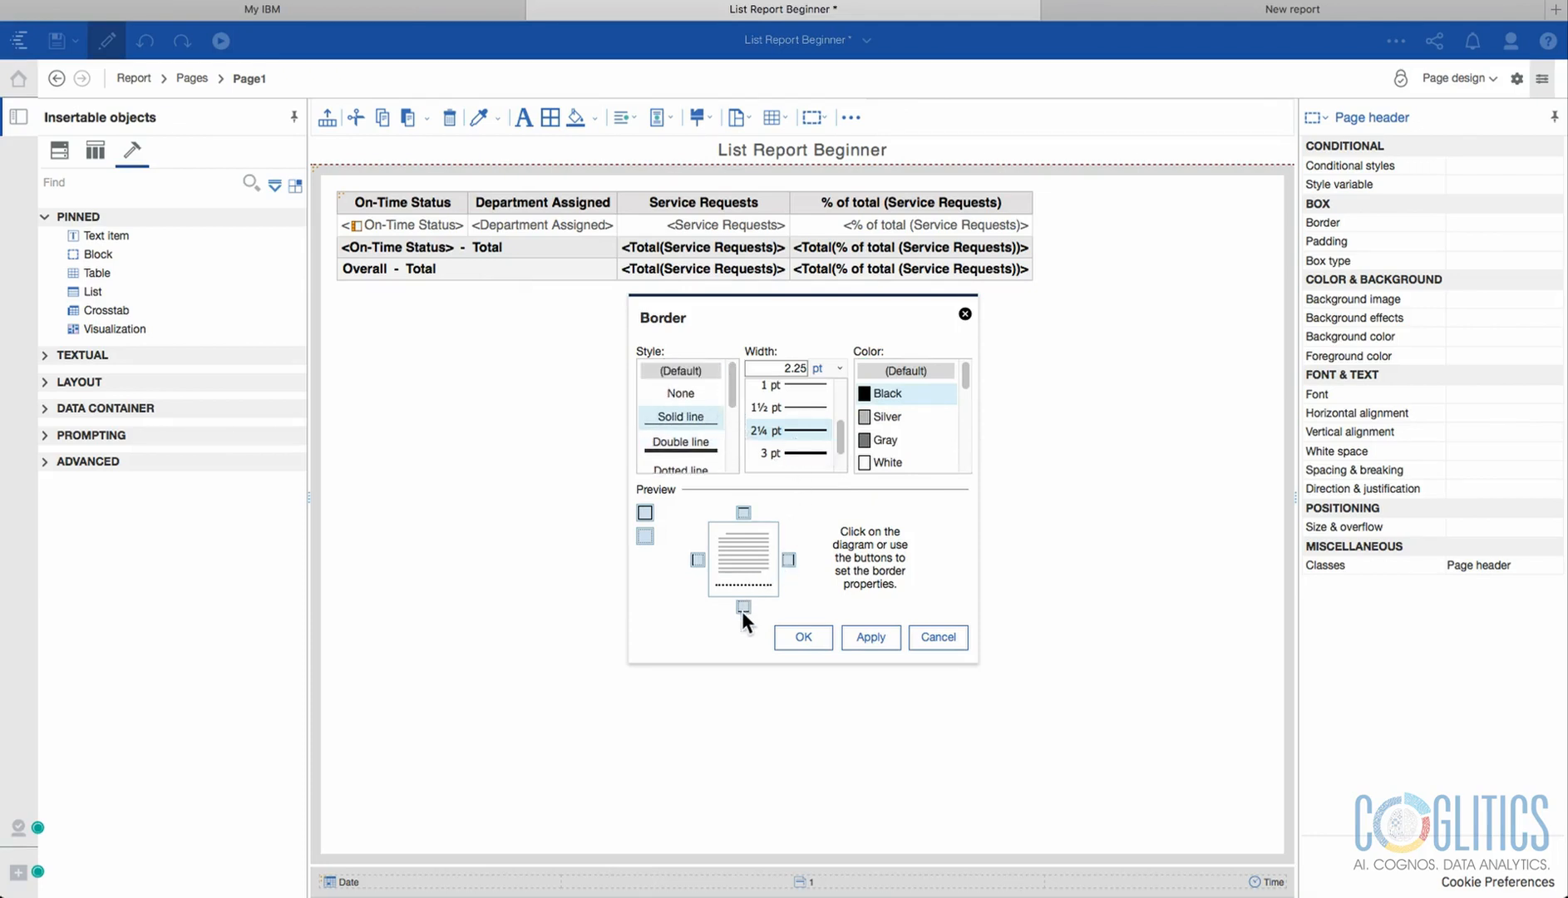
{"action": "left_click", "coordinate": [869, 638]}
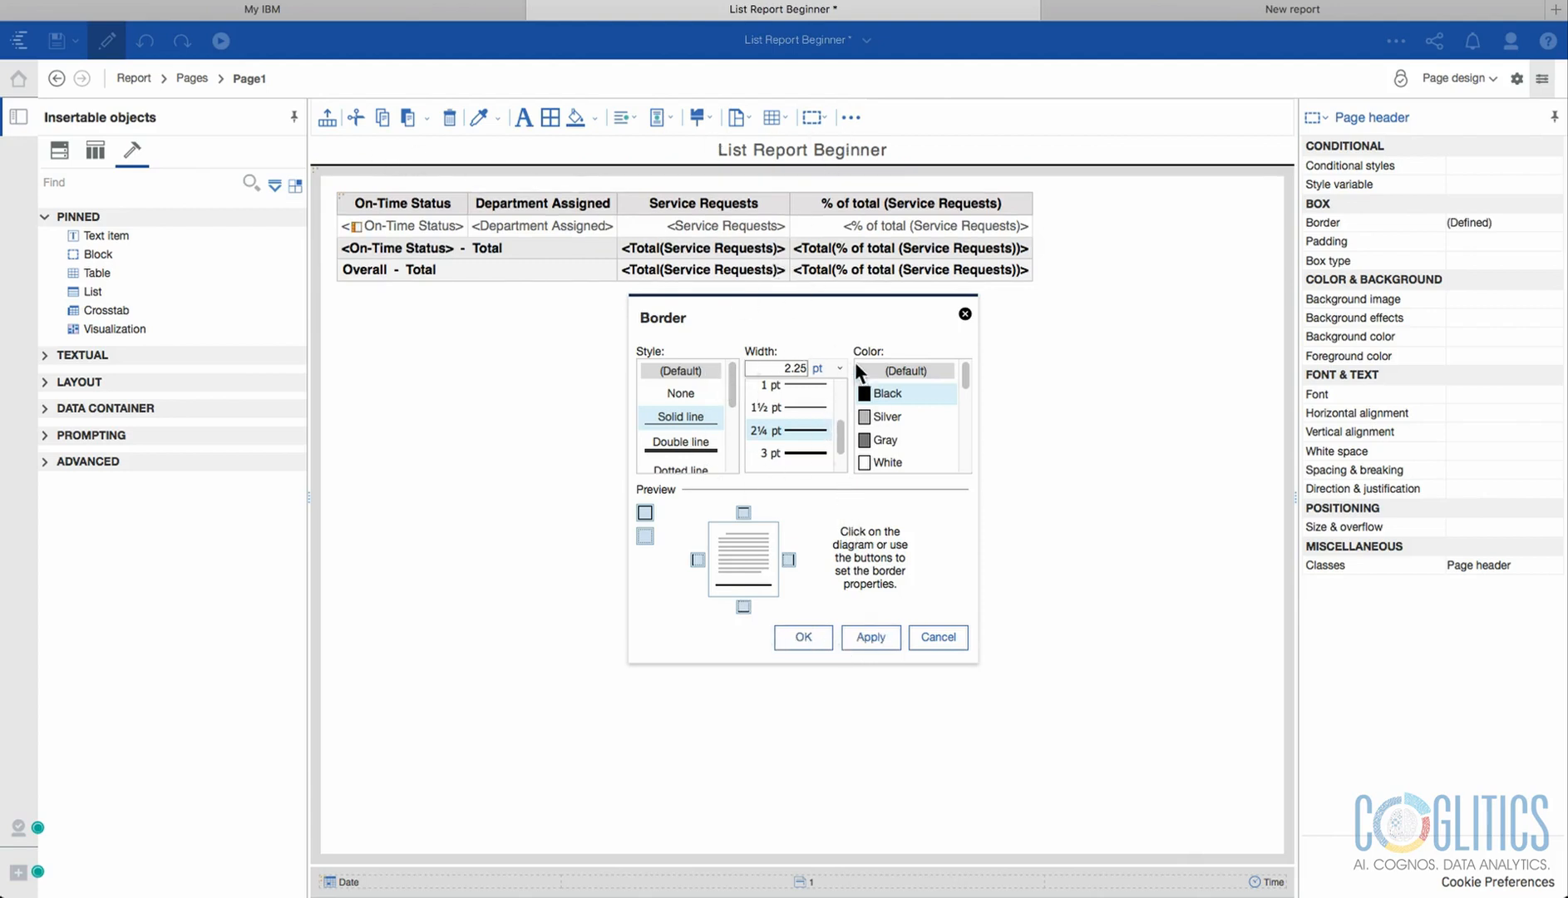
{"action": "left_click_drag", "start_coordinate": [721, 315], "coordinate": [650, 356]}
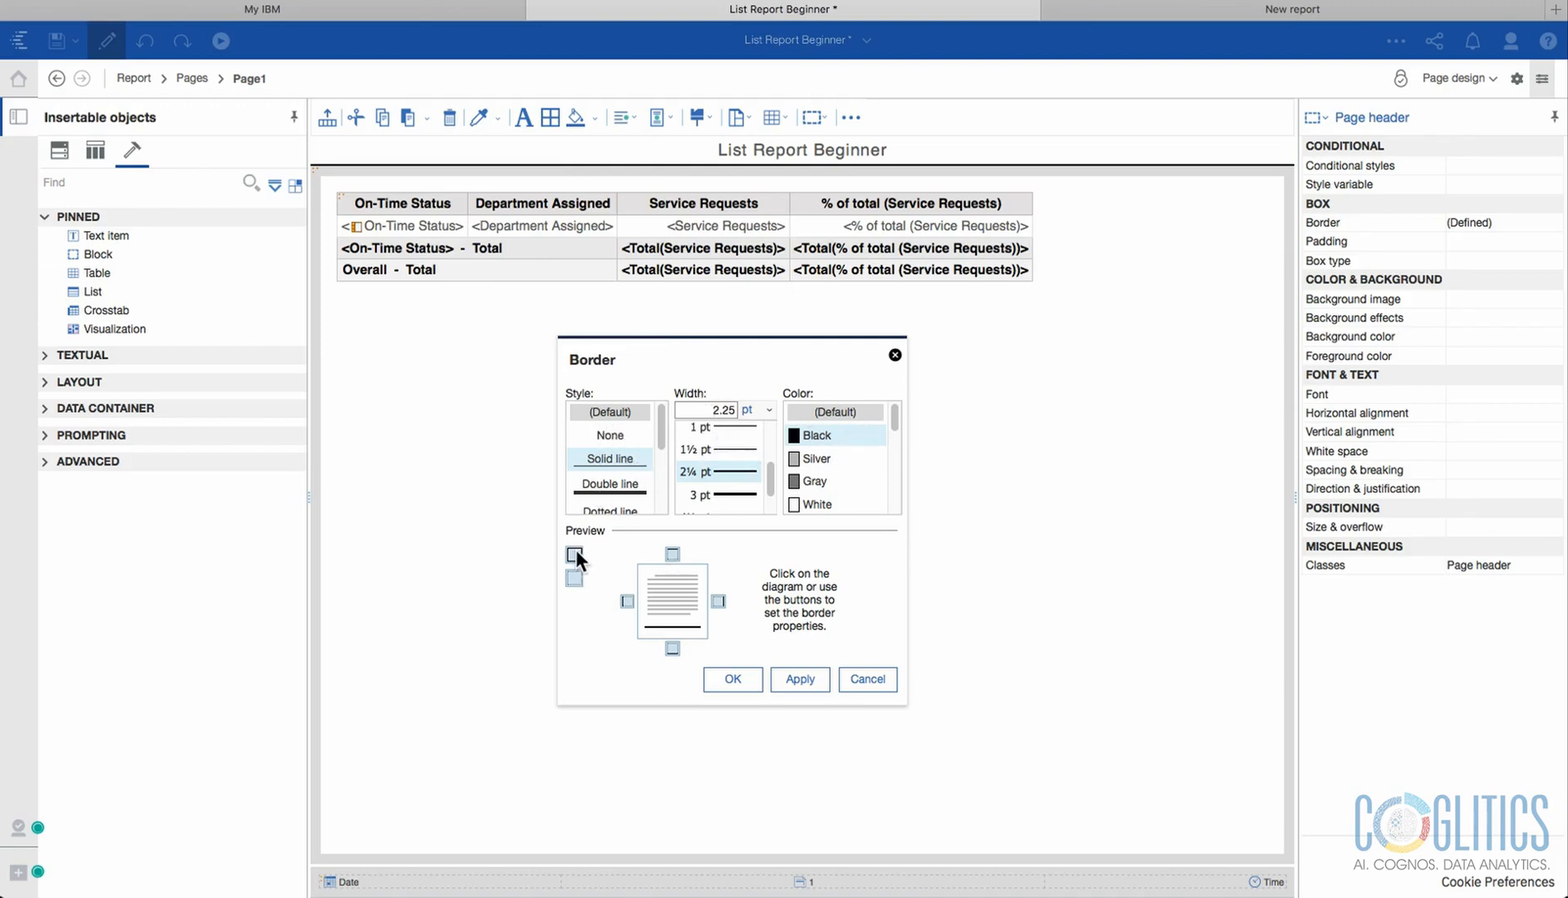
{"action": "left_click", "coordinate": [732, 679]}
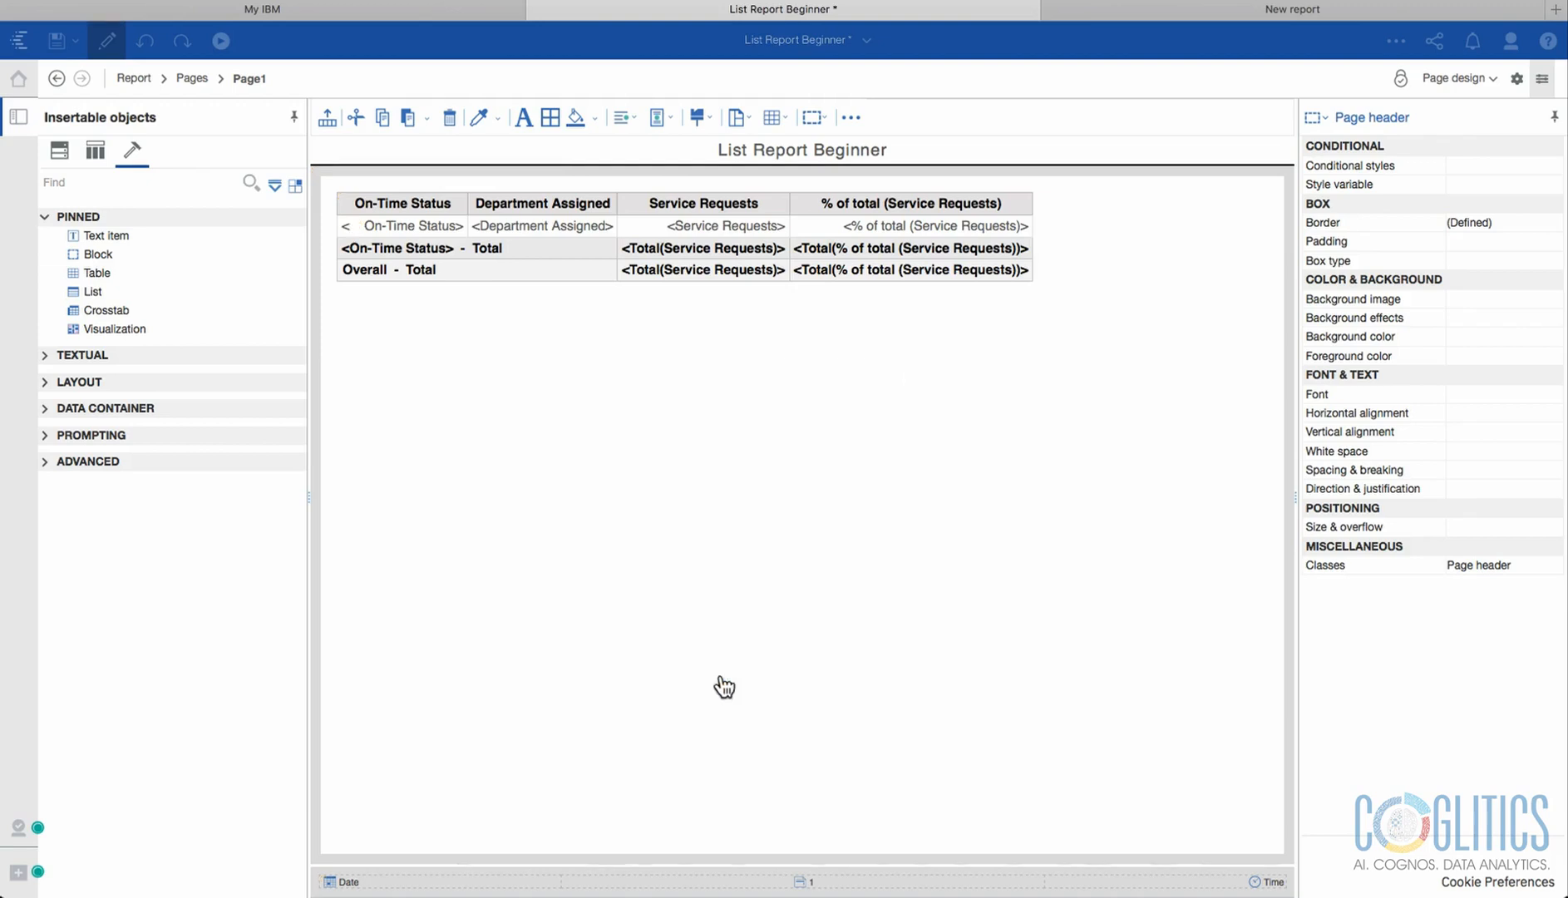
{"action": "left_click", "coordinate": [628, 218]}
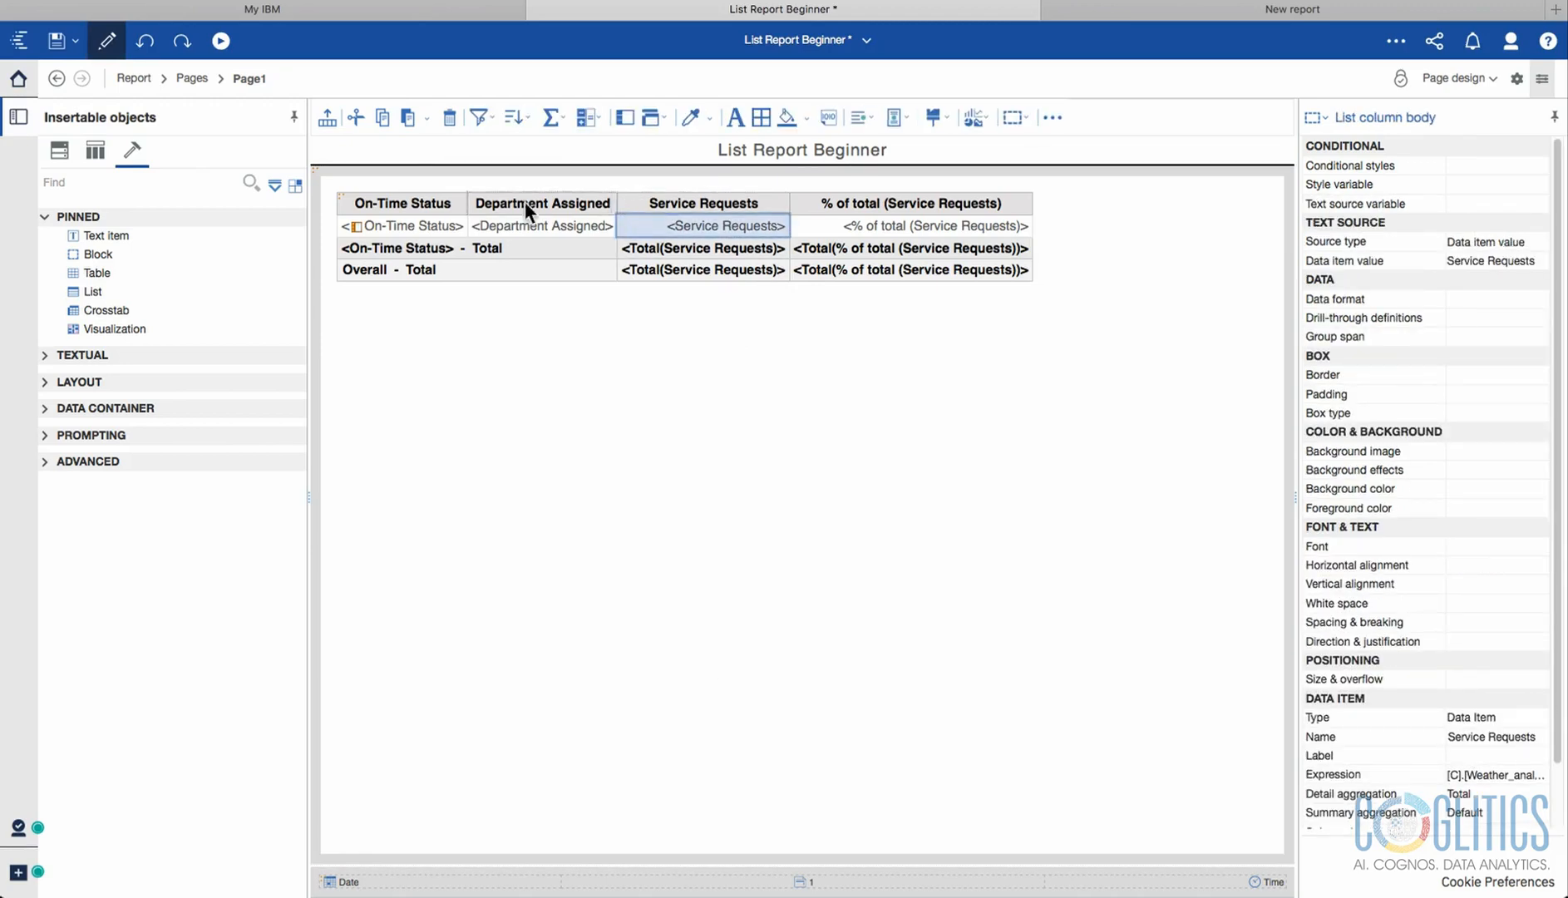
{"action": "left_click", "coordinate": [339, 193]}
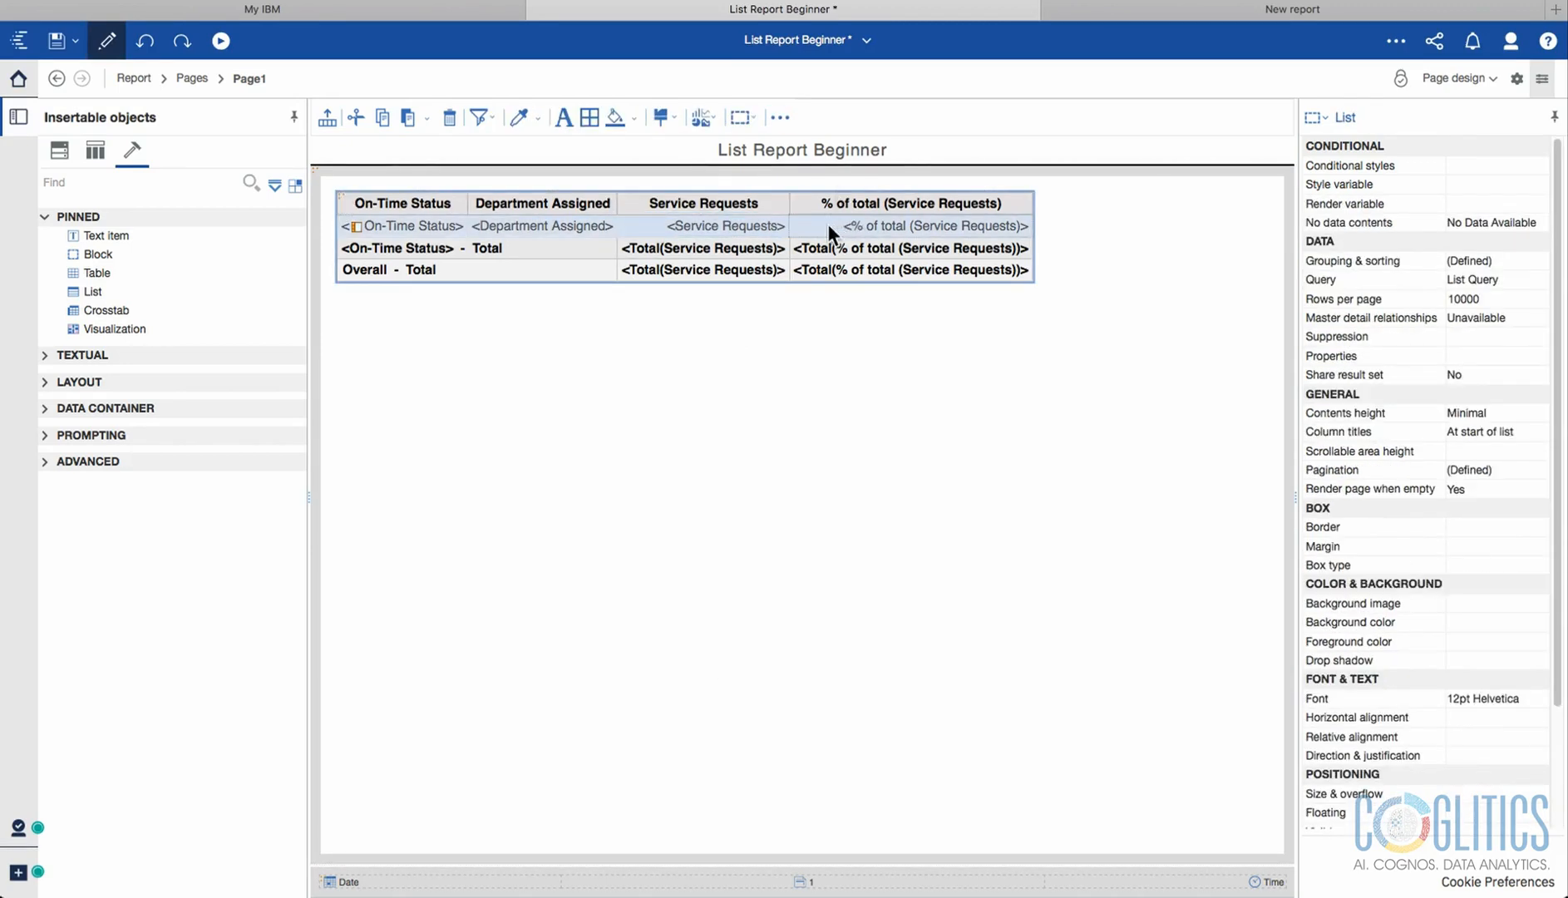
{"action": "left_click", "coordinate": [634, 218]}
{"action": "left_click", "coordinate": [524, 221]}
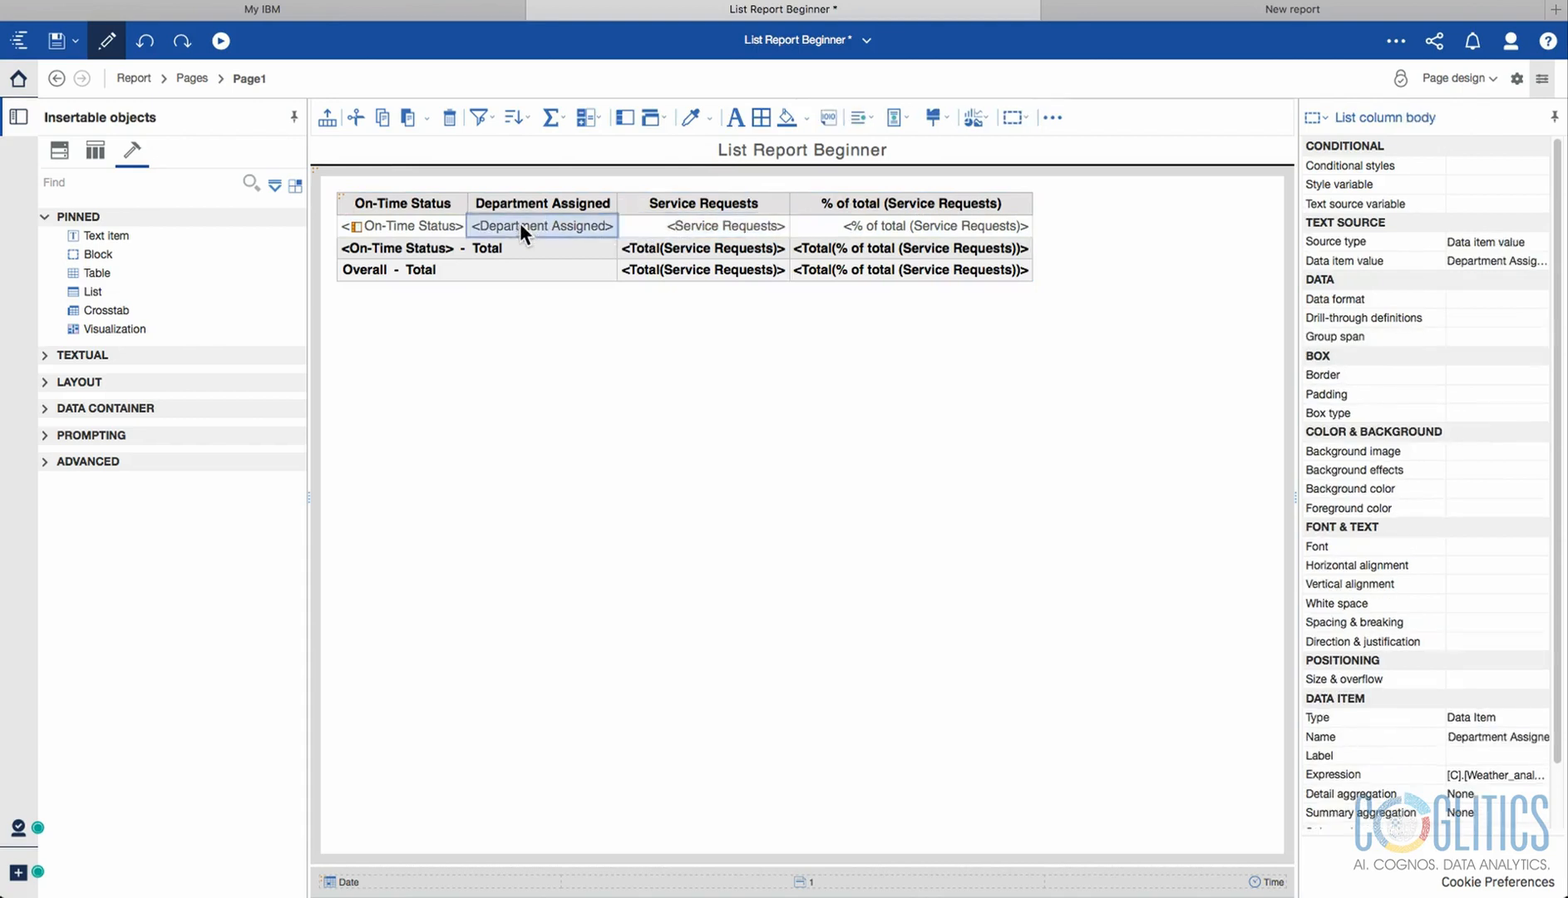
{"action": "left_click", "coordinate": [525, 195]}
{"action": "left_click", "coordinate": [665, 194]}
{"action": "left_click", "coordinate": [653, 221]}
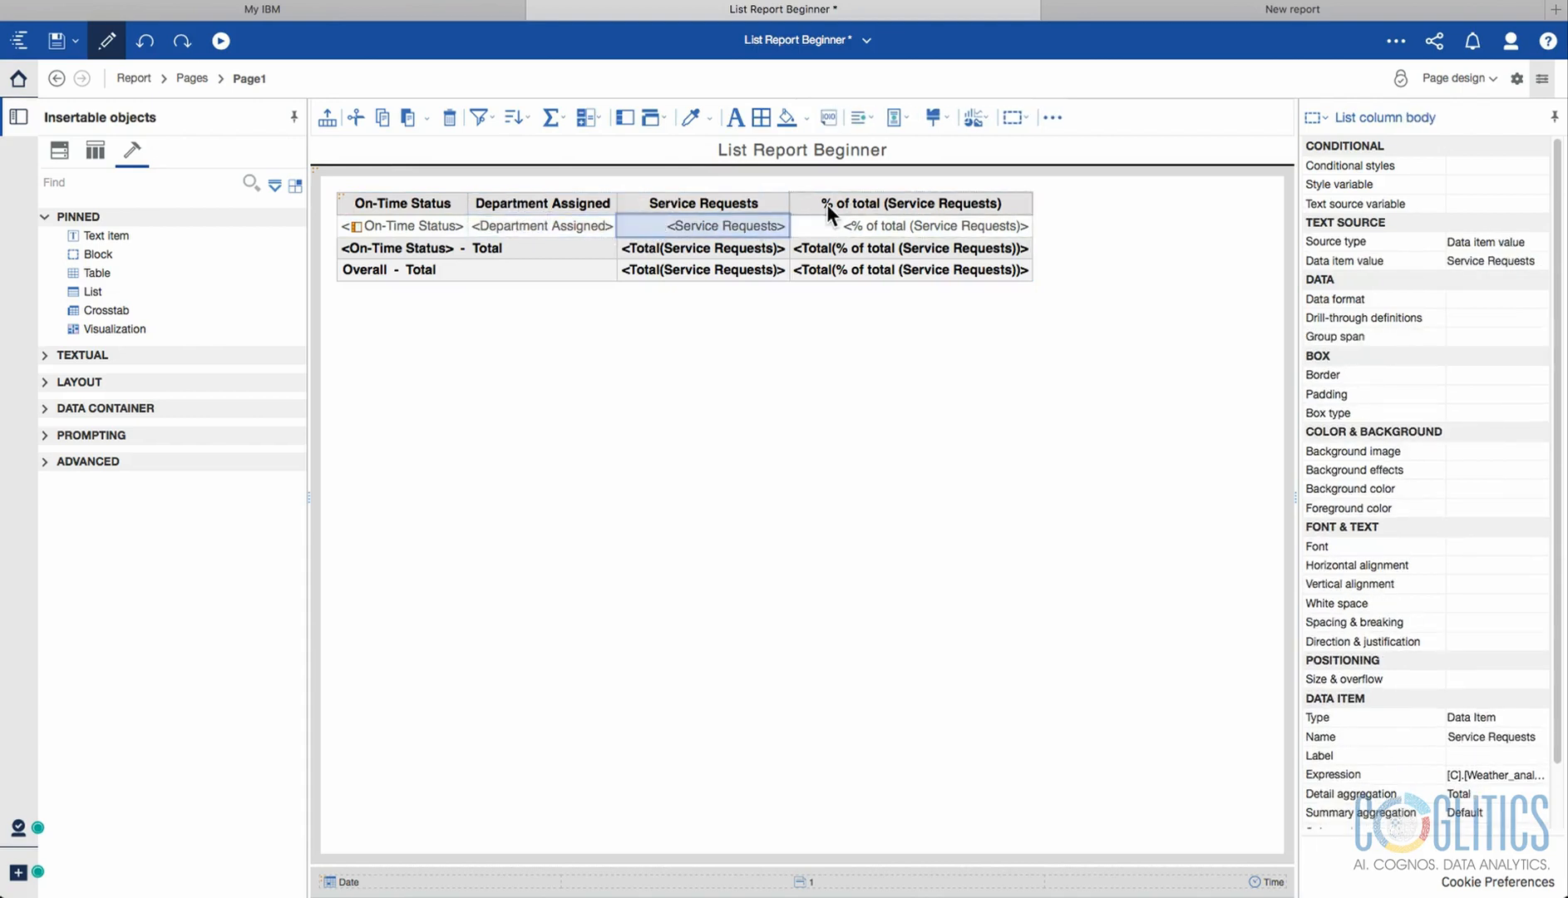
{"action": "left_click", "coordinate": [827, 218]}
{"action": "left_click", "coordinate": [660, 218]}
{"action": "left_click", "coordinate": [649, 200]}
{"action": "left_click", "coordinate": [577, 227]}
{"action": "left_click", "coordinate": [648, 200]}
{"action": "left_click", "coordinate": [763, 223]}
{"action": "left_click", "coordinate": [868, 223]}
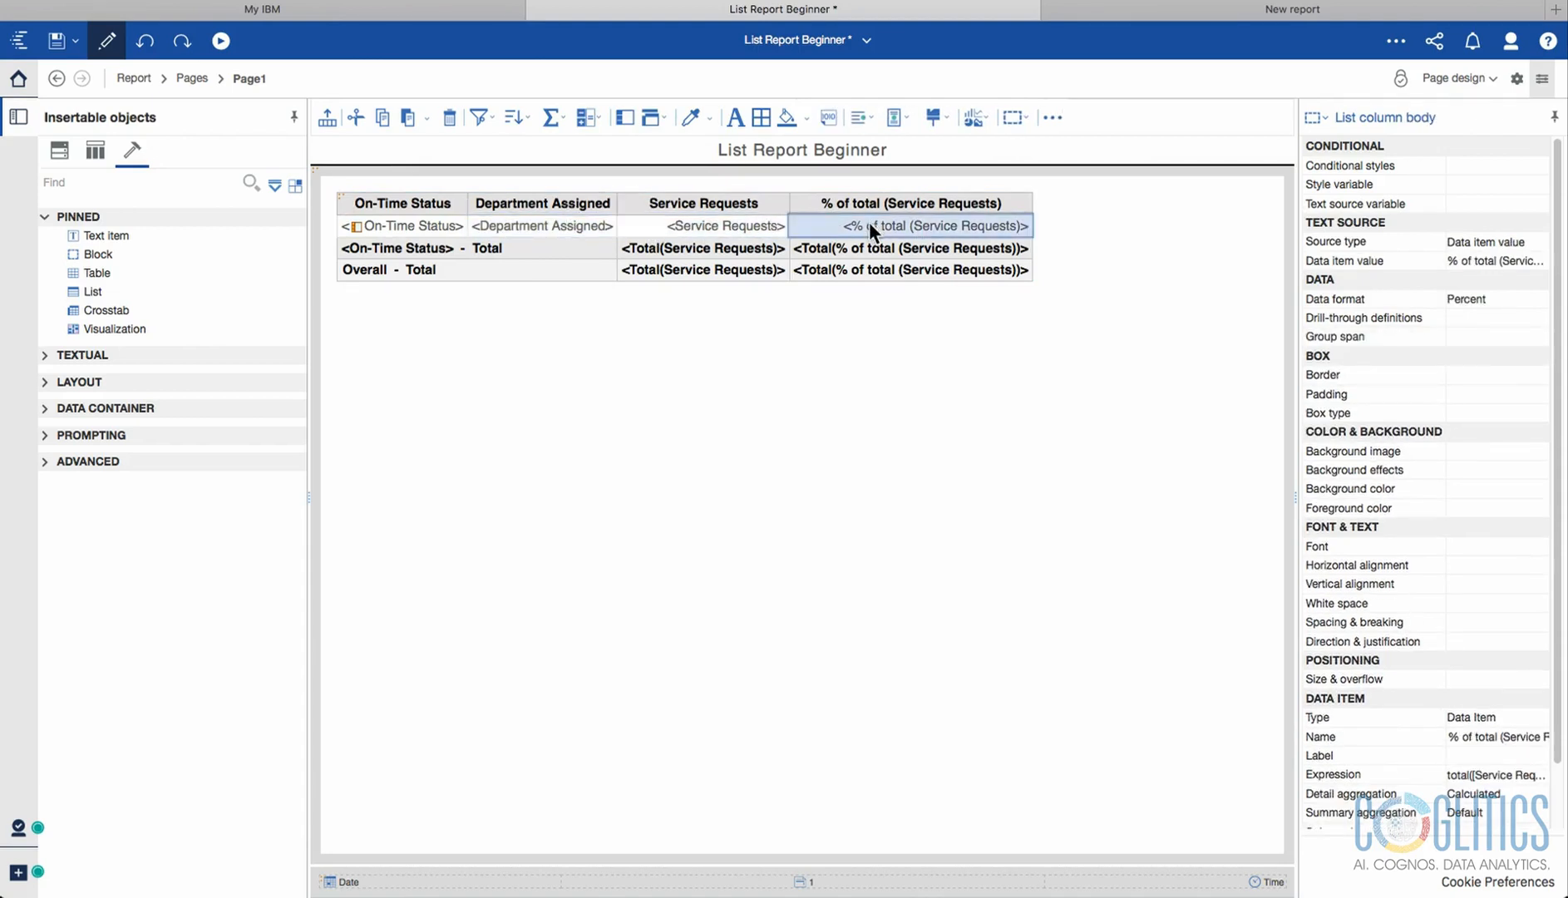
Select the entire list and switch the page from design view to page preview.
{"action": "left_click", "coordinate": [341, 197]}
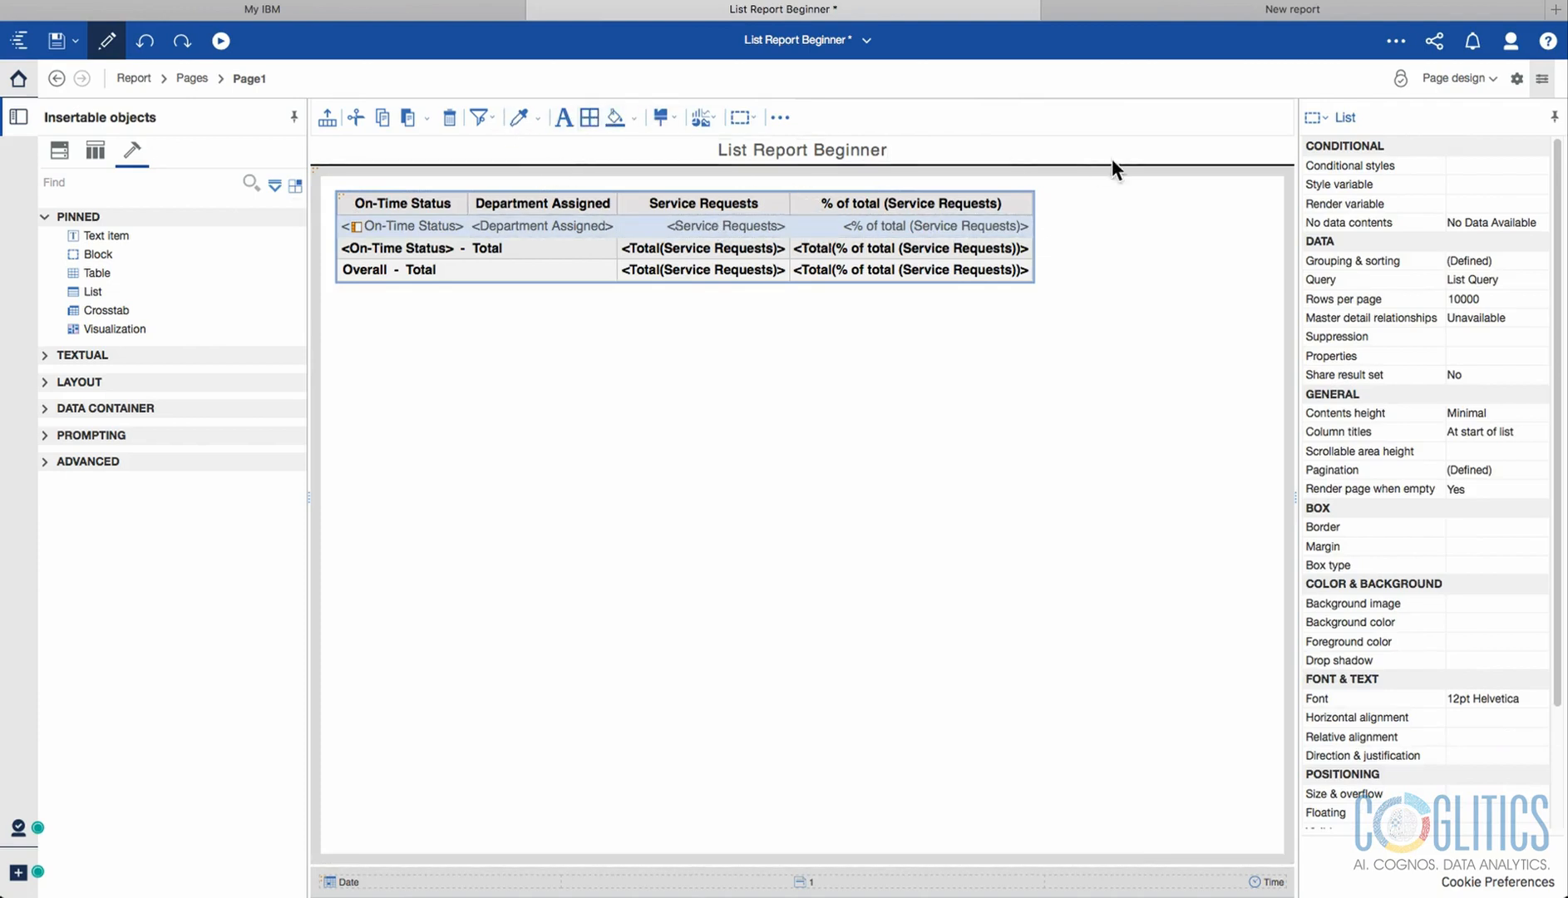
{"action": "left_click", "coordinate": [1498, 86]}
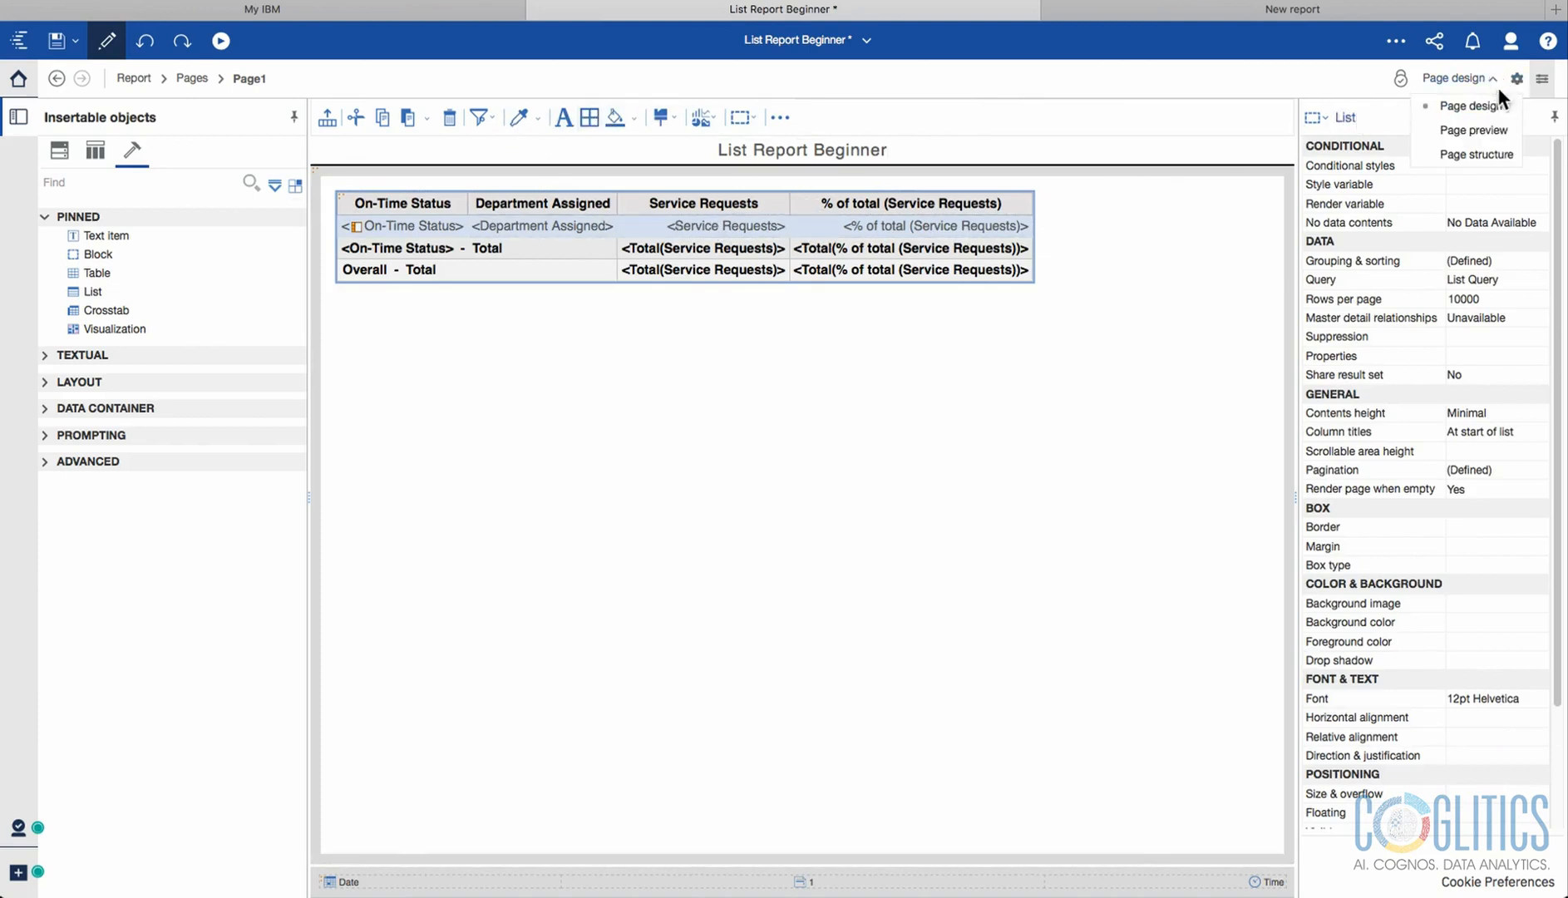
{"action": "left_click", "coordinate": [1487, 126]}
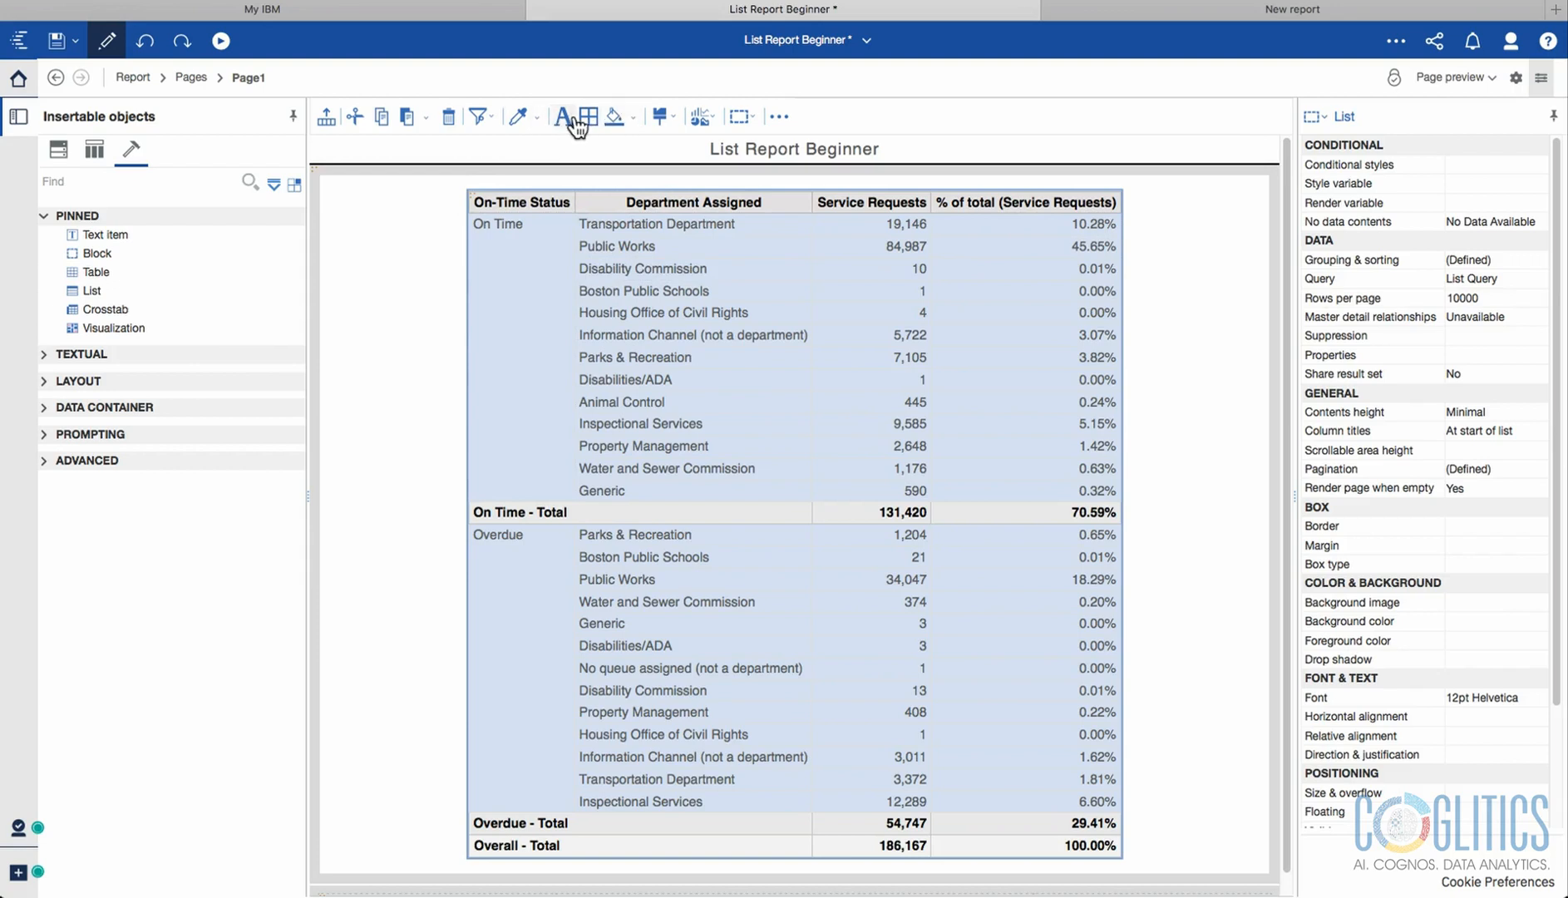
{"action": "left_click", "coordinate": [675, 117]}
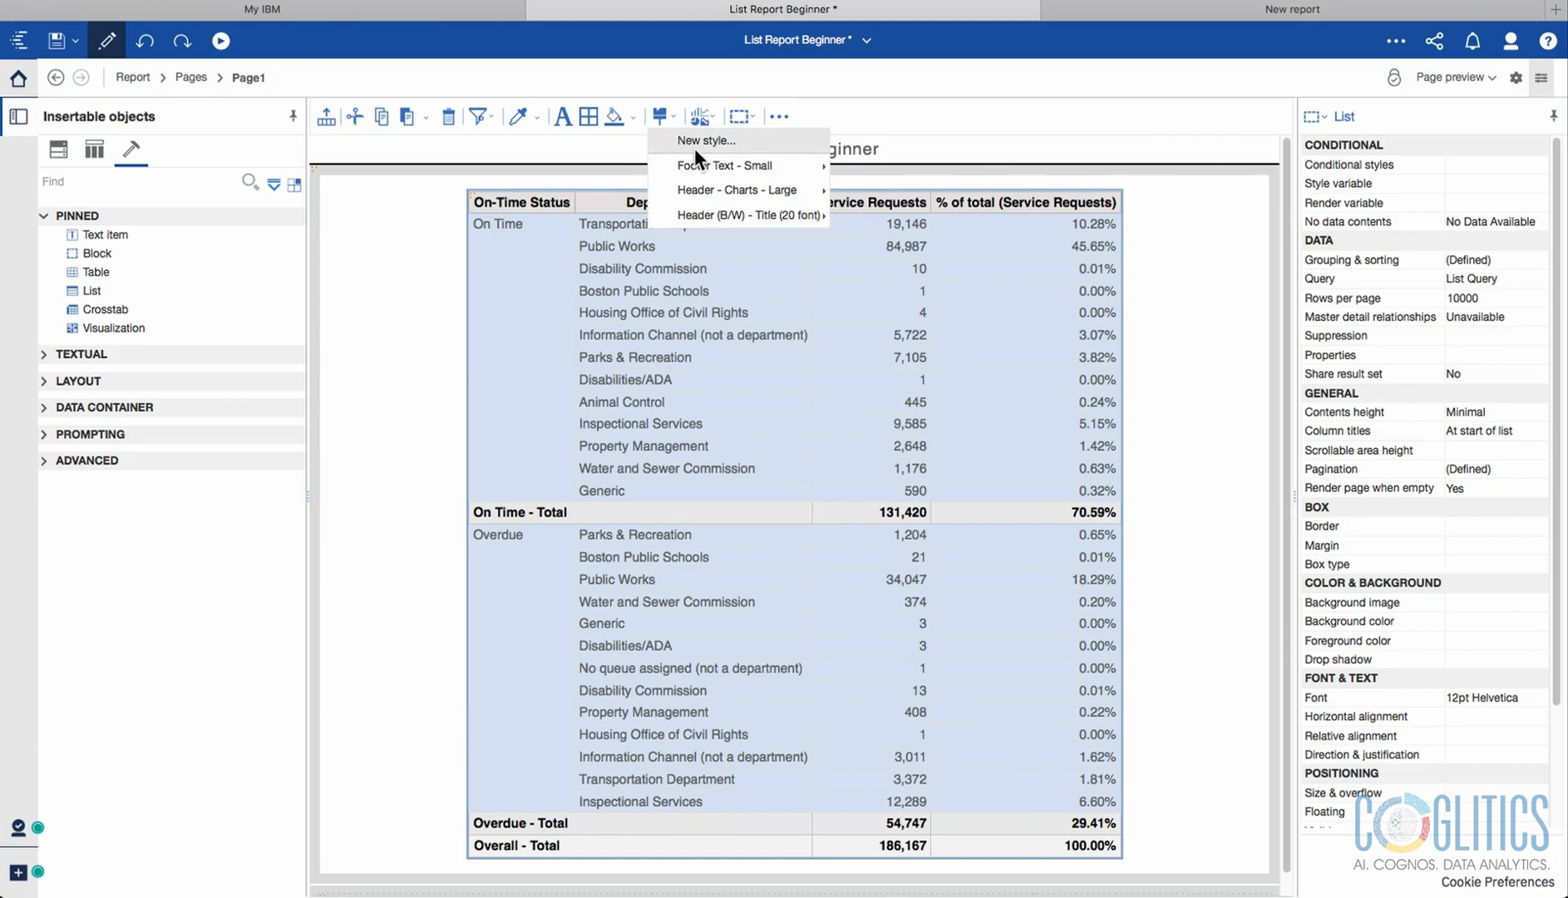
{"action": "mouse_move", "coordinate": [808, 209]}
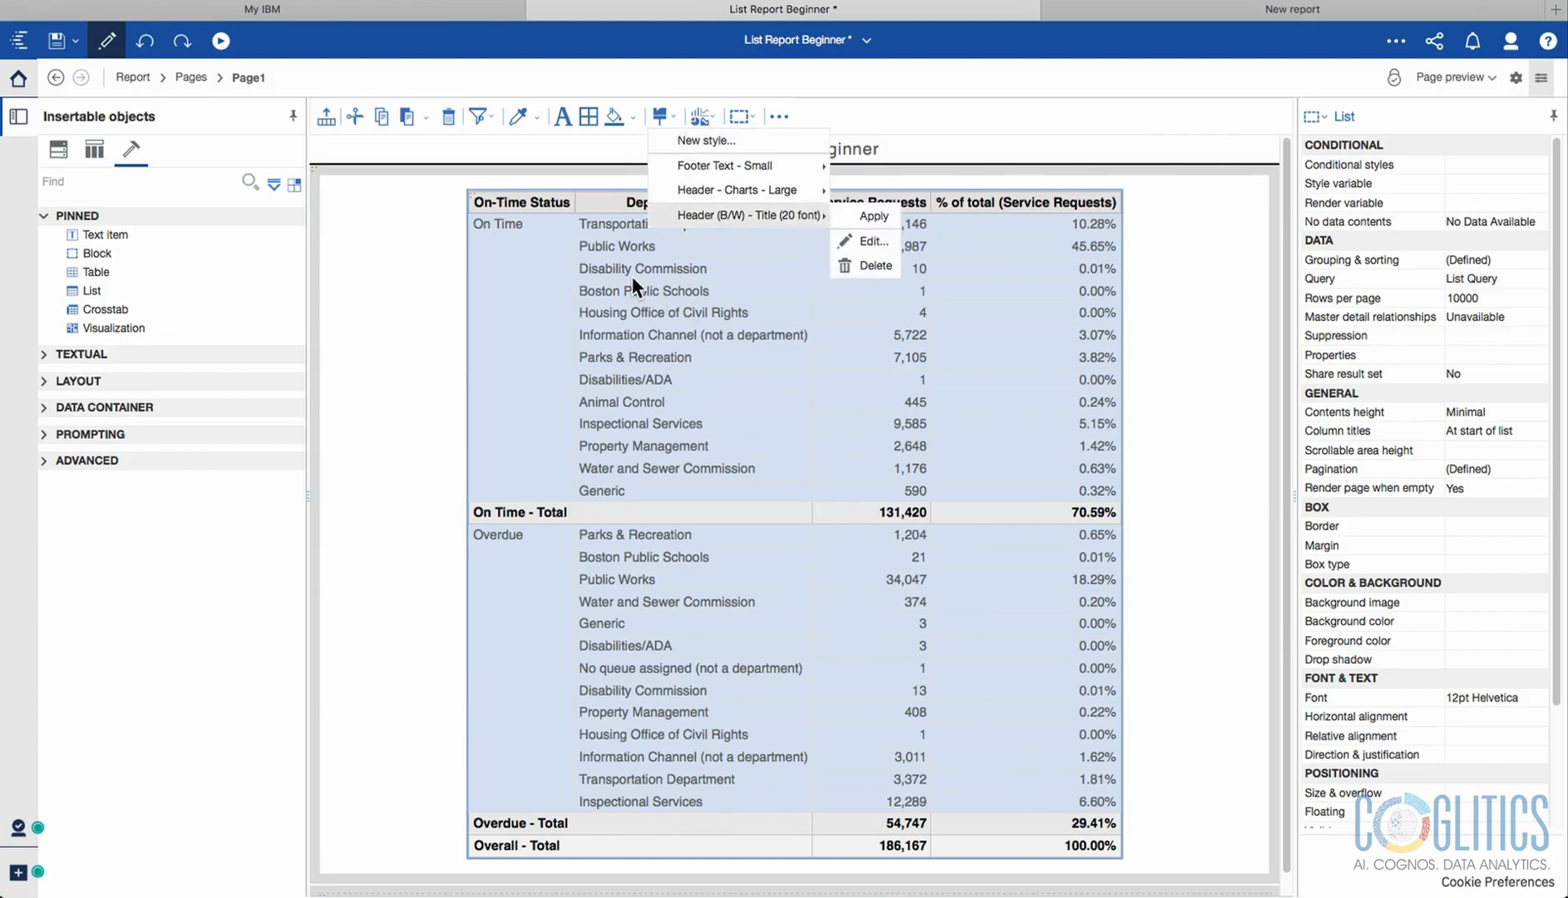
{"action": "left_click", "coordinate": [622, 278]}
{"action": "left_click", "coordinate": [673, 266]}
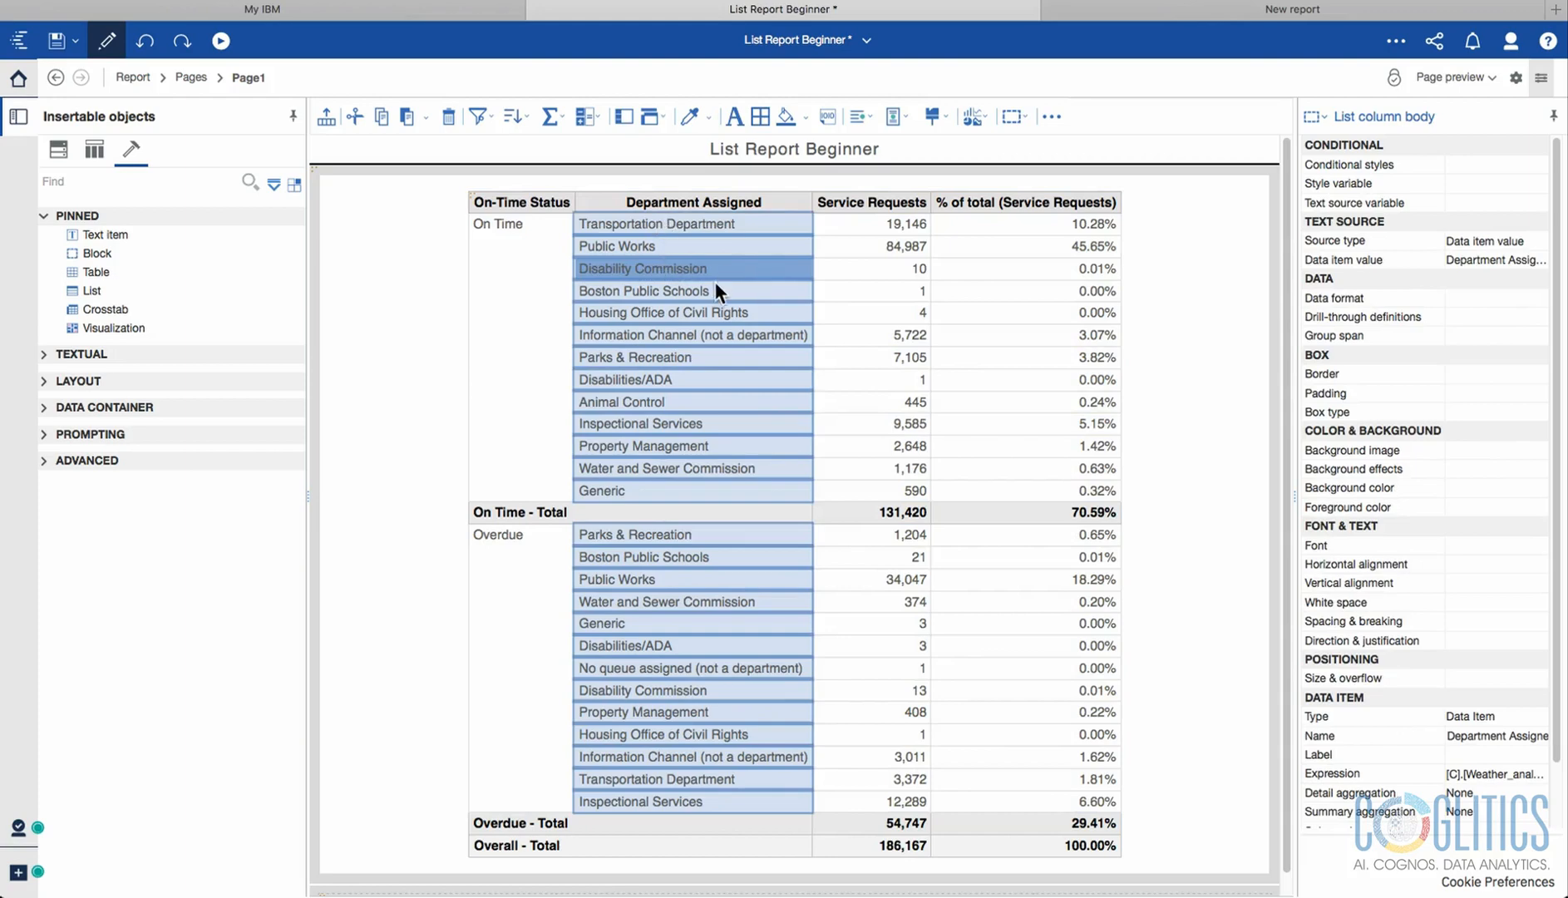
{"action": "left_click", "coordinate": [471, 194]}
{"action": "left_click", "coordinate": [675, 243]}
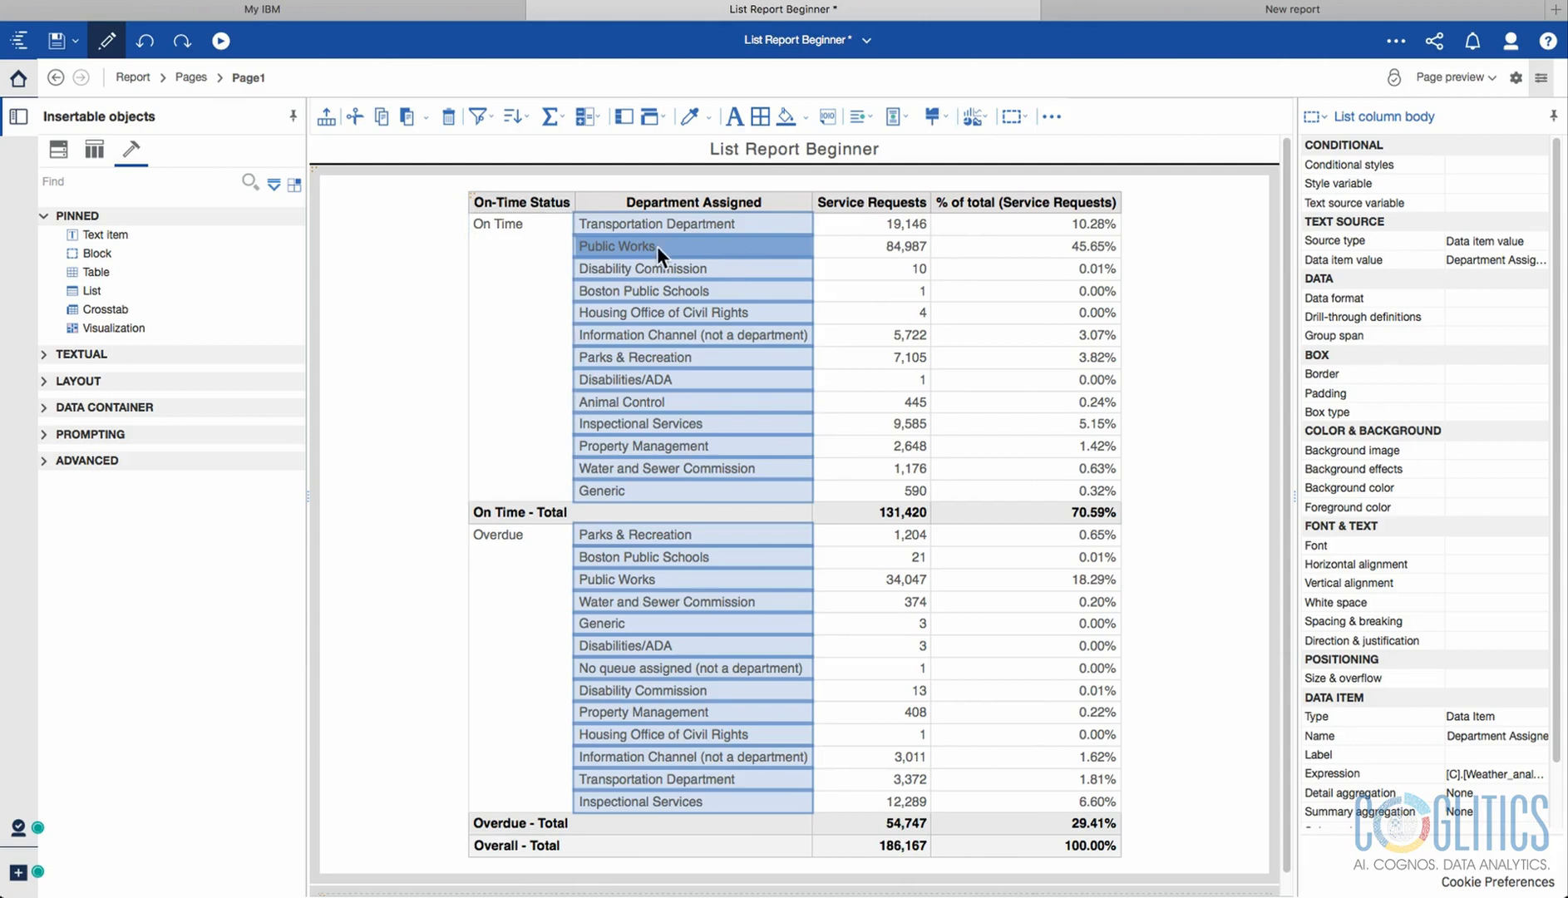
{"action": "left_click", "coordinate": [517, 260]}
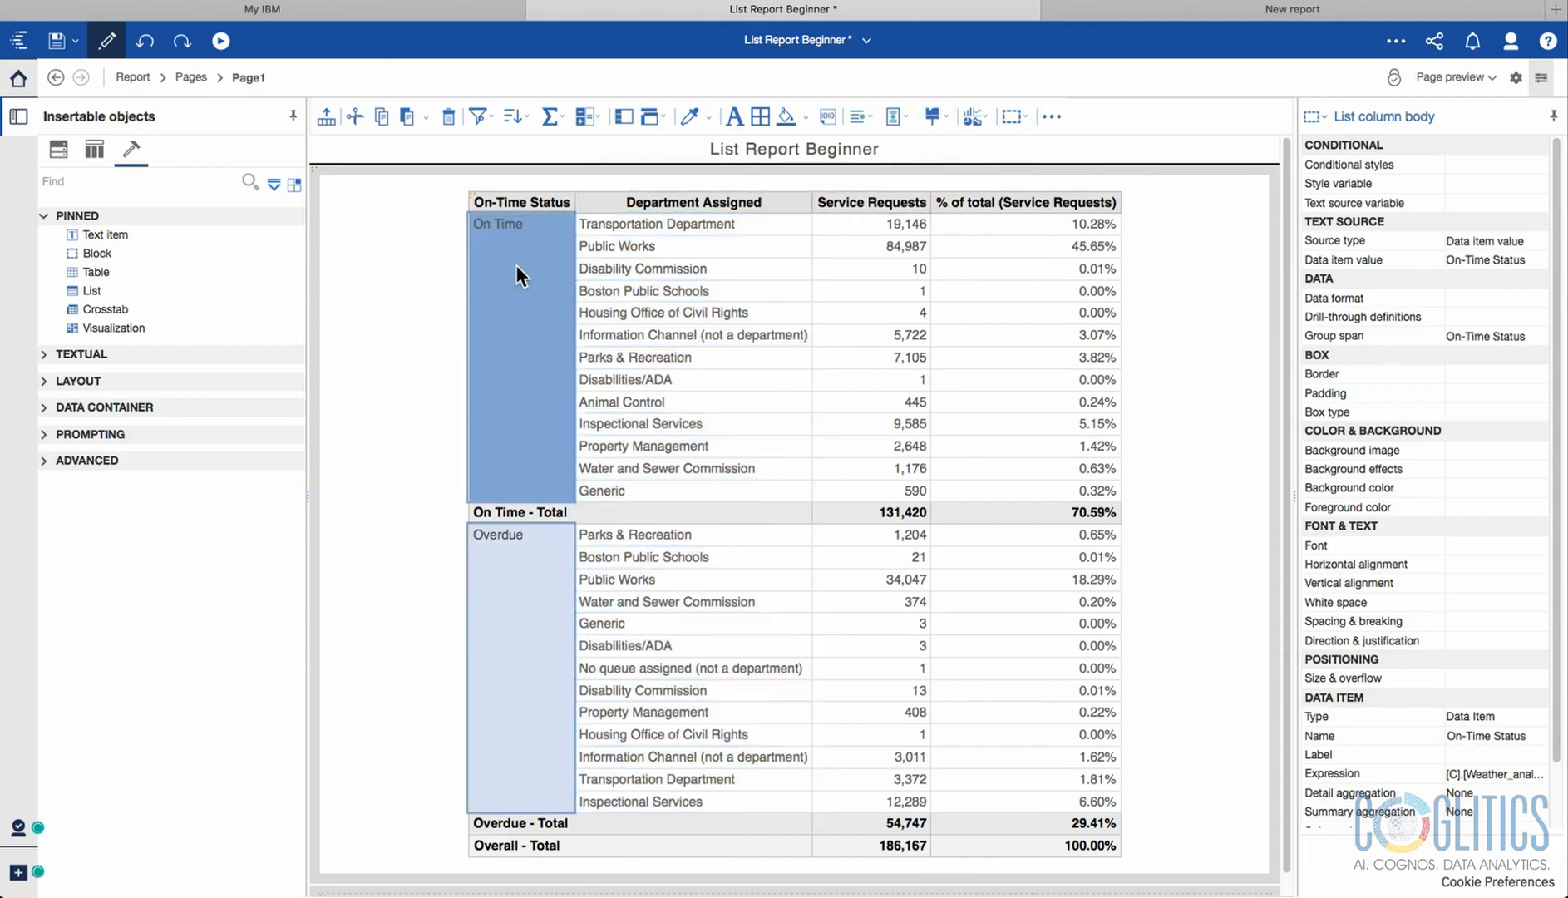
Apply the Footer Text - Small style to the Department Assigned column body.
{"action": "left_click", "coordinate": [666, 231]}
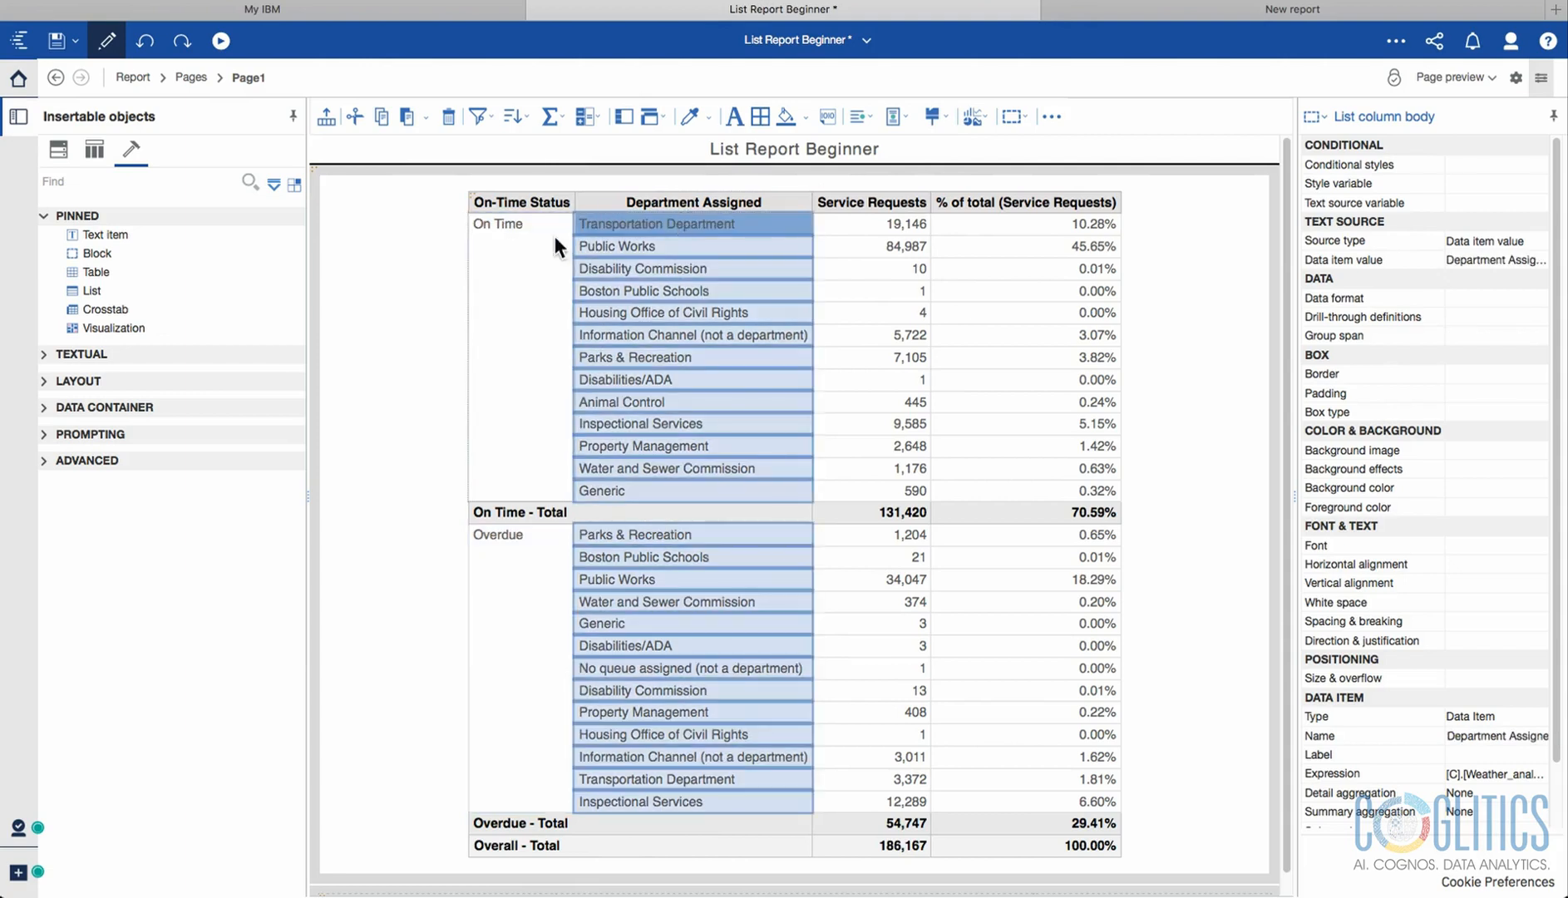
{"action": "left_click", "coordinate": [934, 117]}
{"action": "mouse_move", "coordinate": [989, 167]}
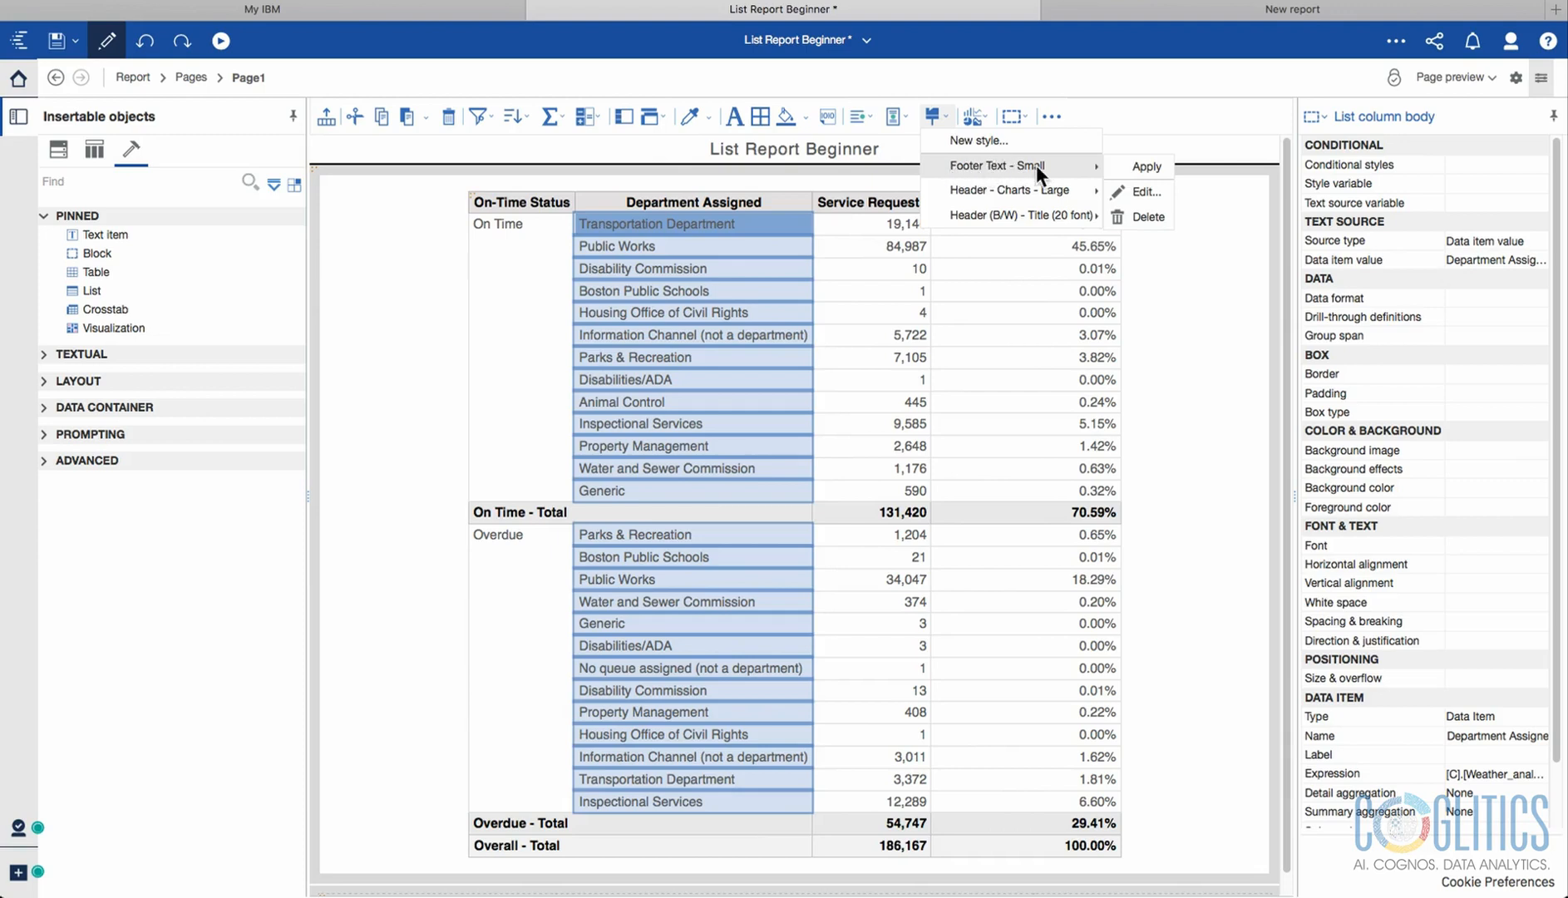
{"action": "left_click", "coordinate": [1134, 161]}
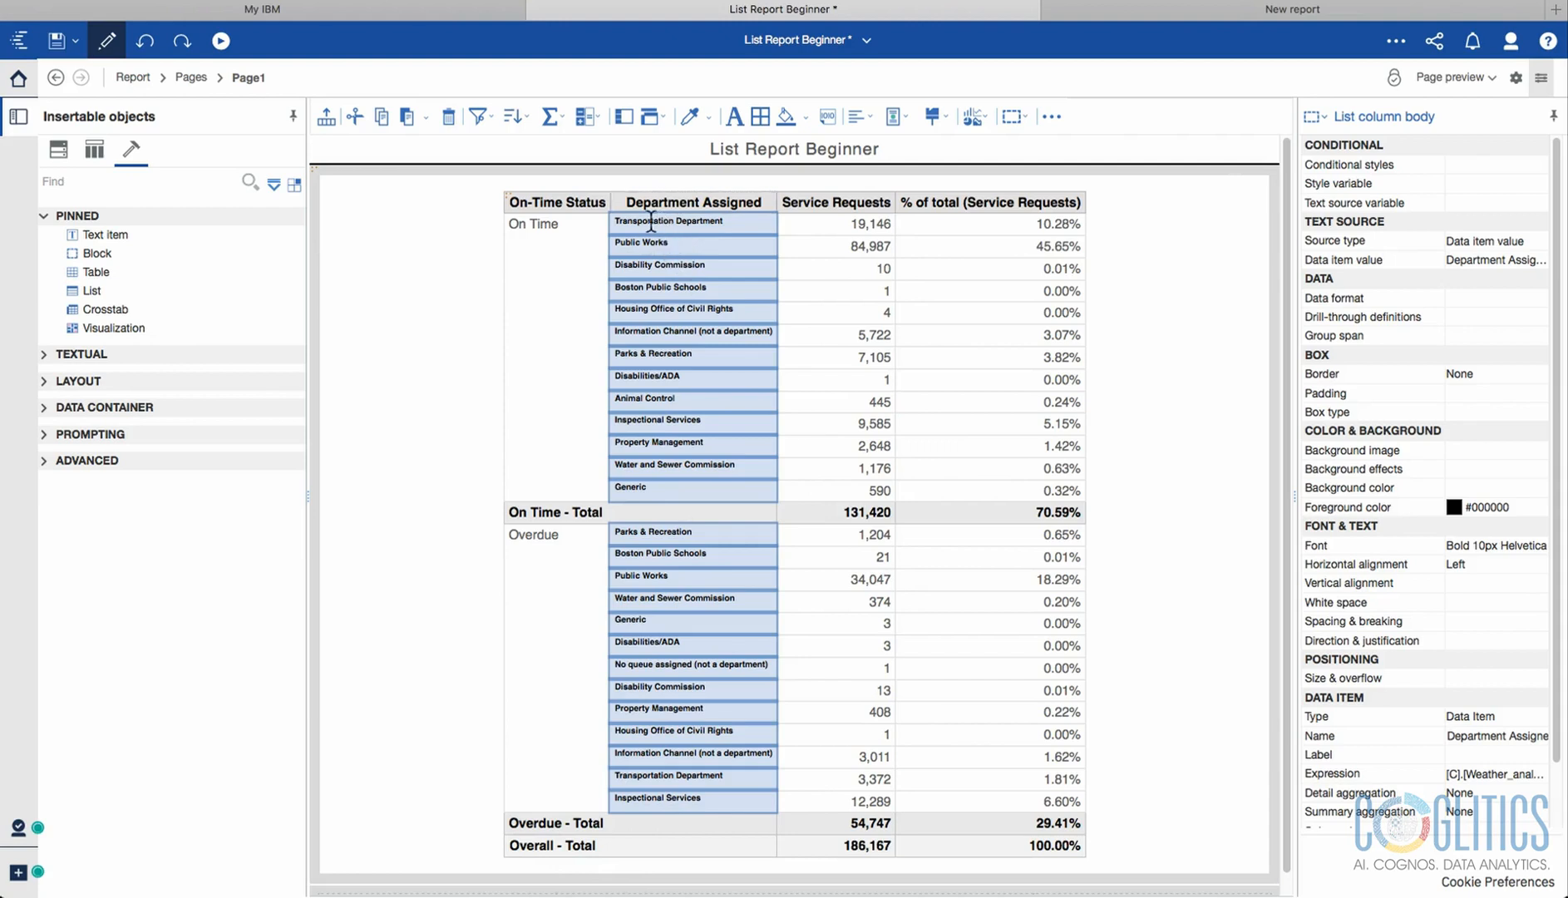
Undo the Footer Text - Small style on the Department Assigned column body.
{"action": "left_click", "coordinate": [934, 117]}
{"action": "mouse_move", "coordinate": [967, 190]}
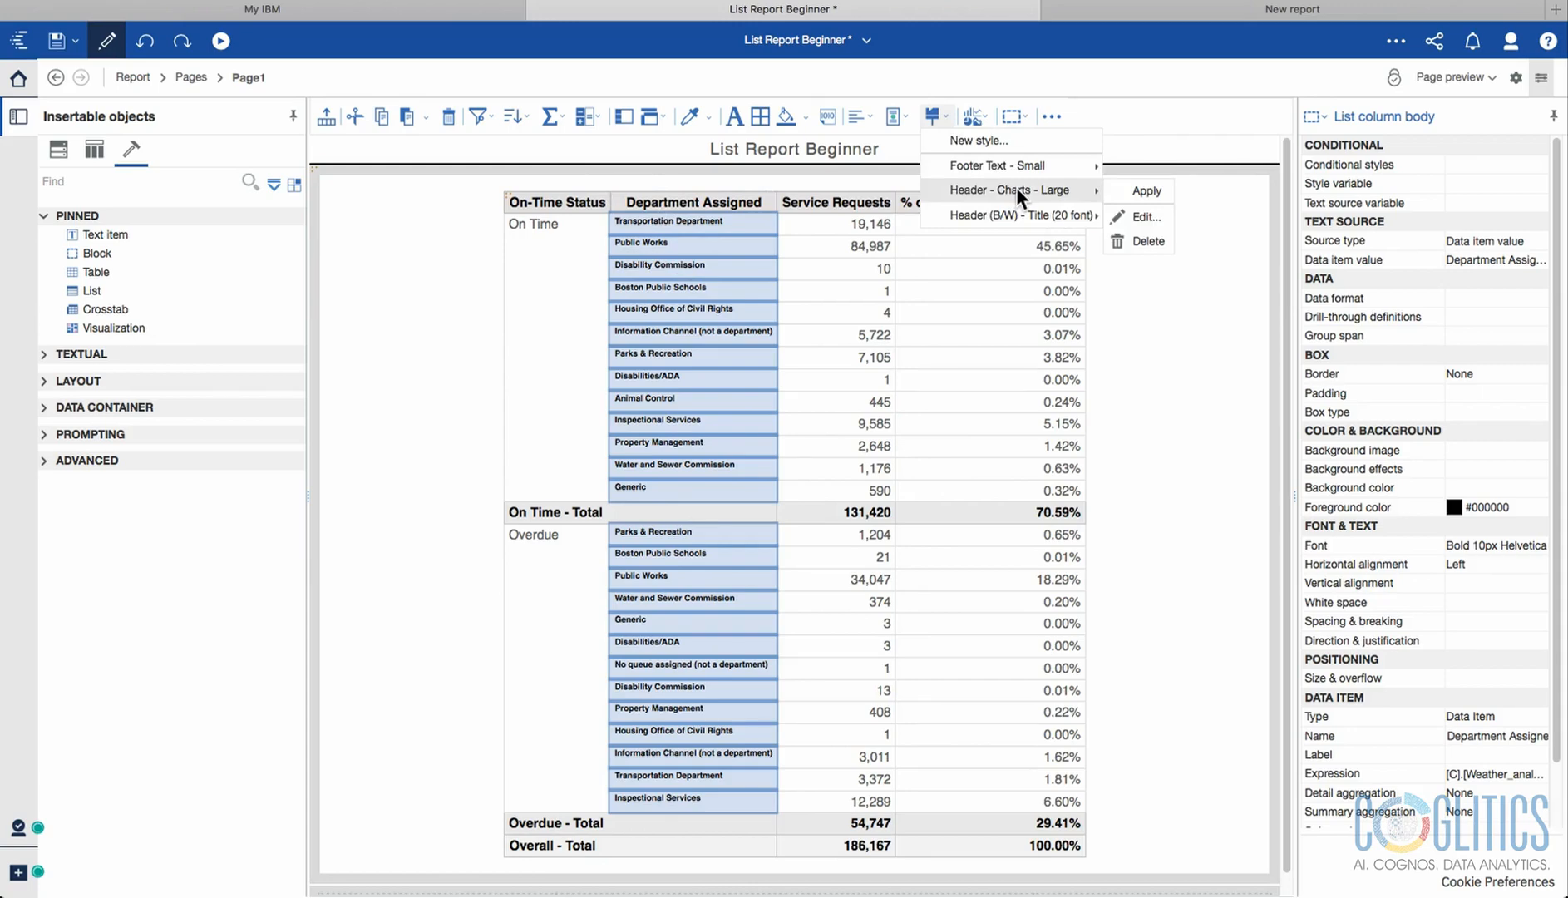
{"action": "left_click", "coordinate": [146, 41]}
Try the Header - Charts - Large style on all of the list's column titles and undo it.
{"action": "left_click", "coordinate": [532, 201]}
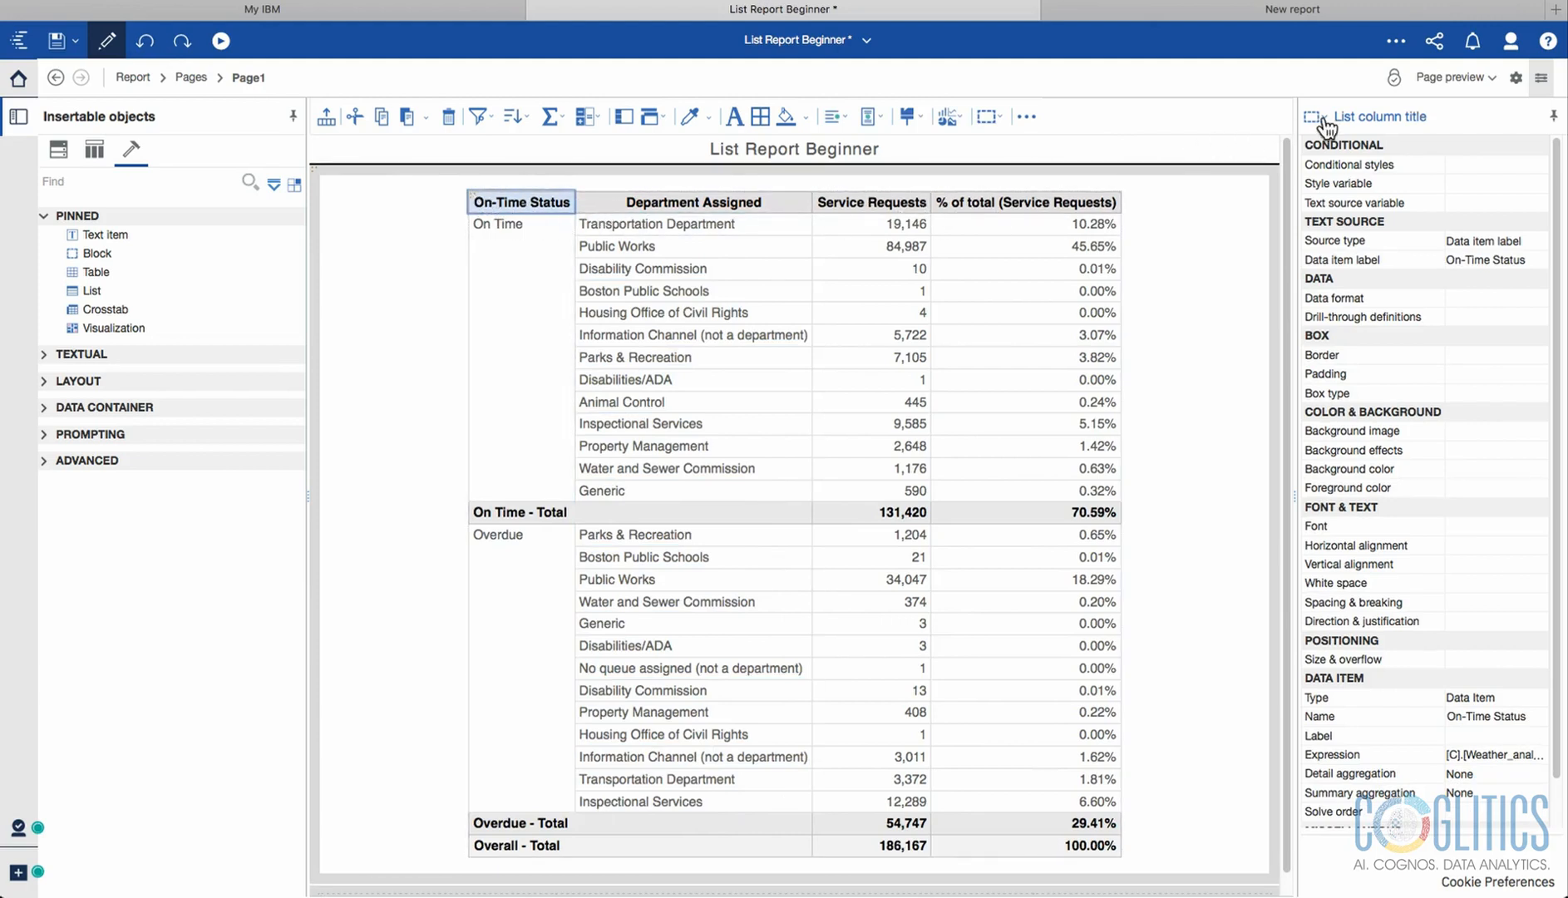
{"action": "left_click", "coordinate": [1028, 117]}
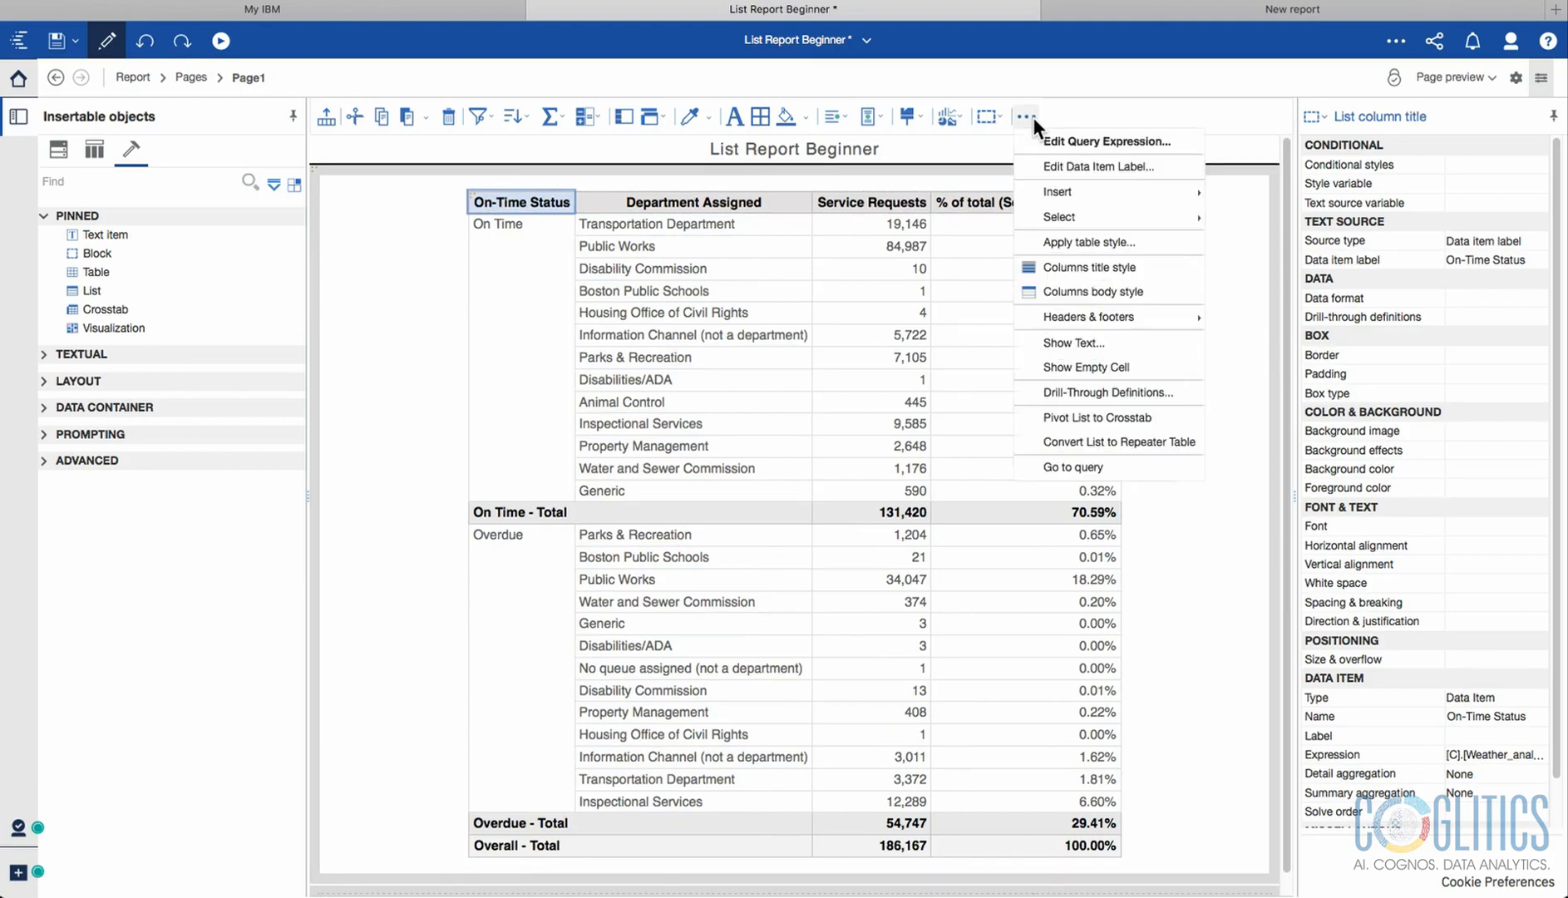
{"action": "left_click", "coordinate": [1093, 269]}
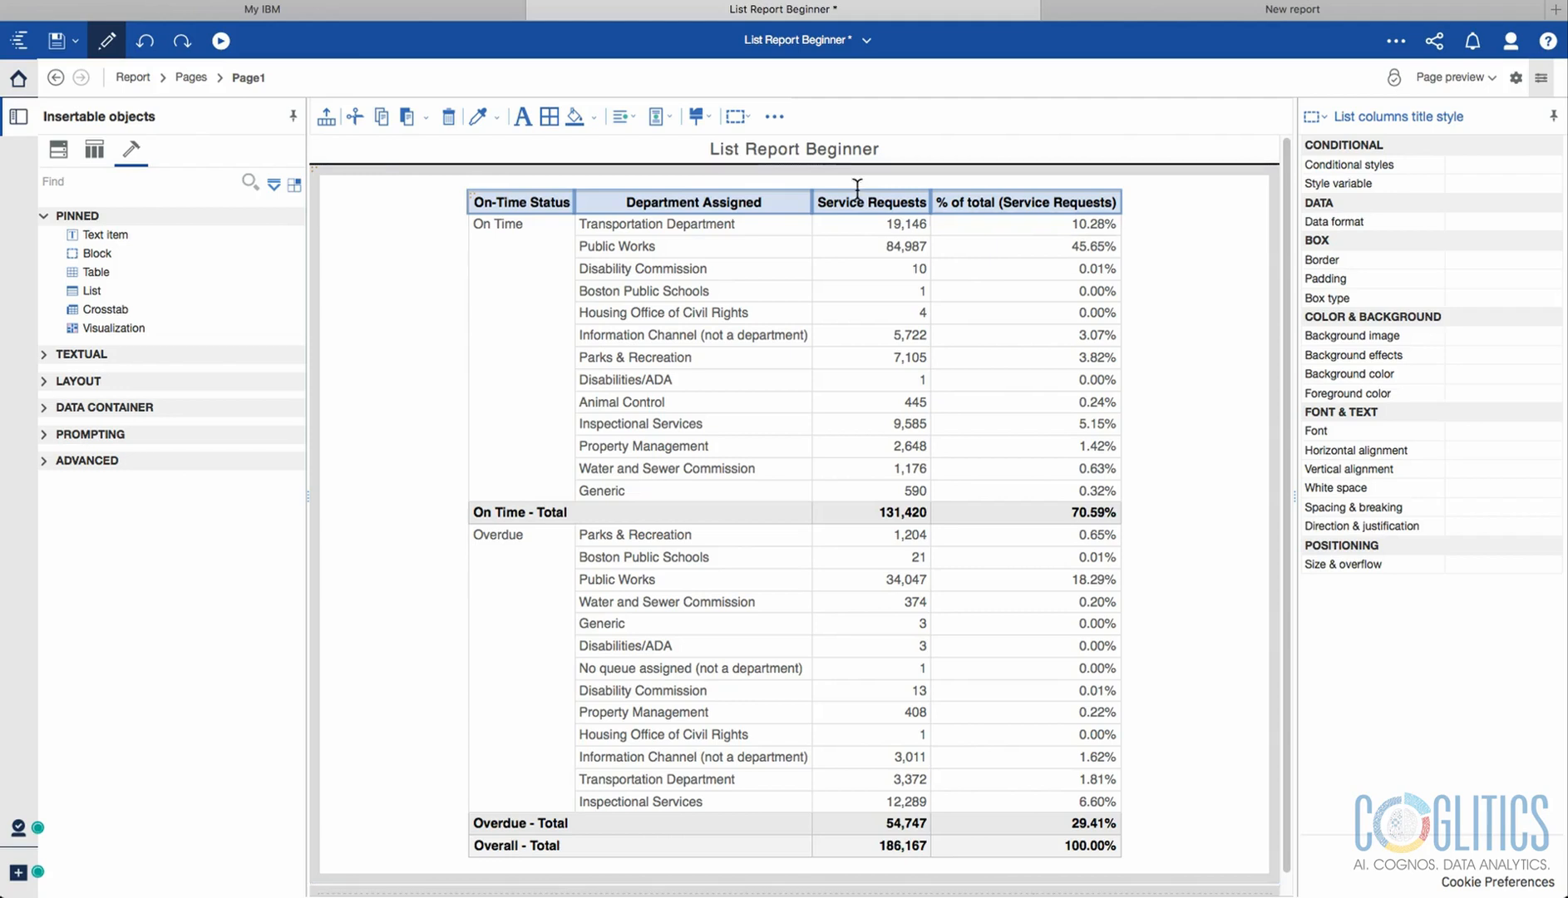
{"action": "left_click", "coordinate": [704, 115]}
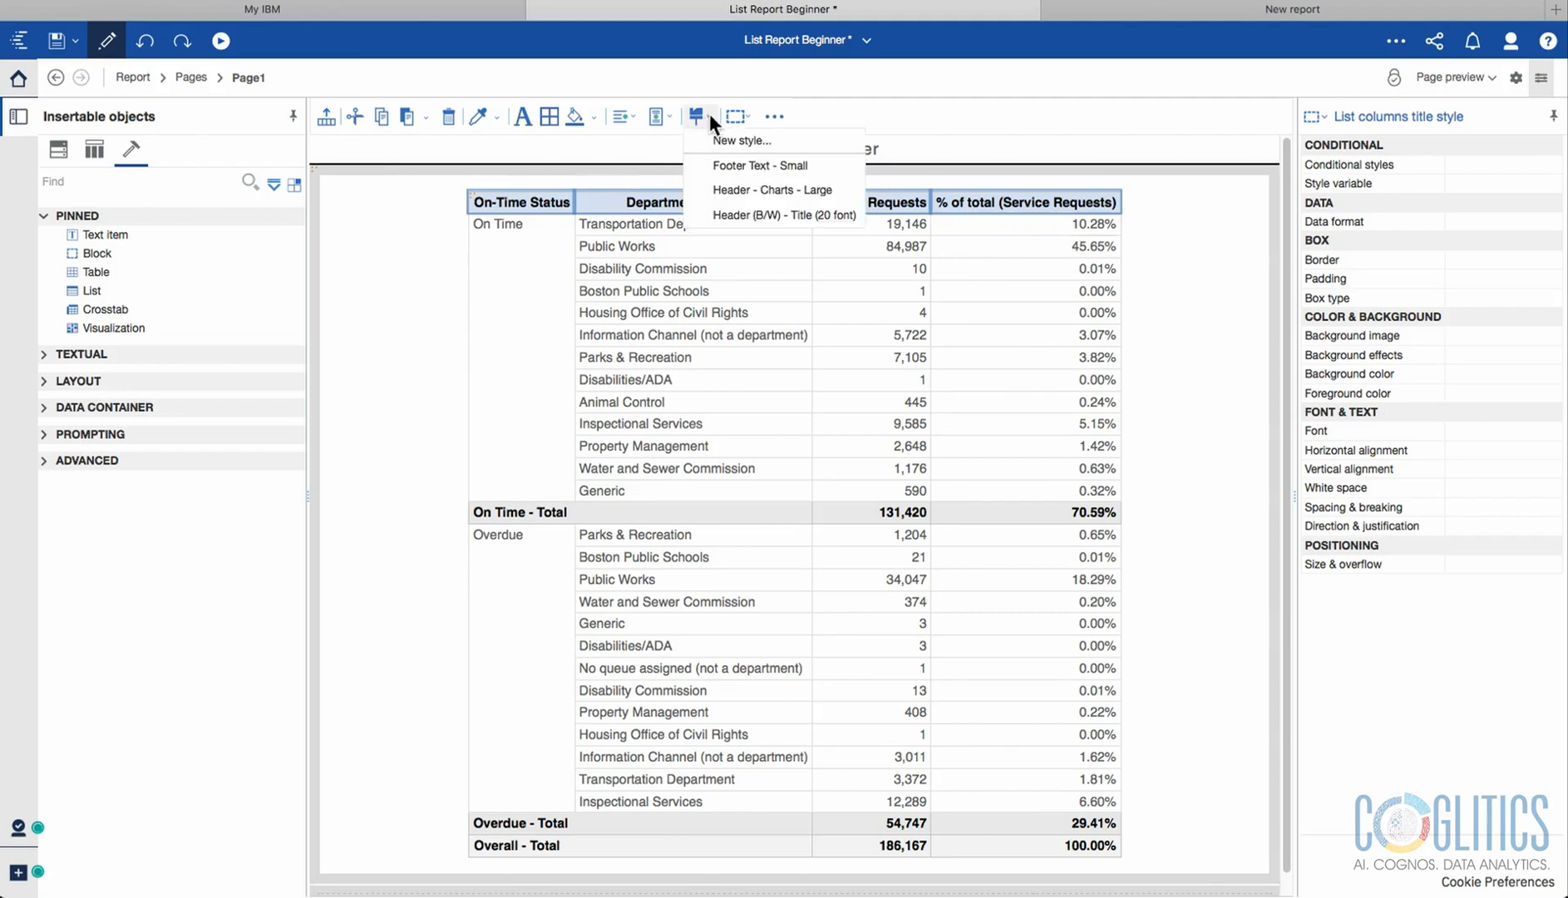
{"action": "mouse_move", "coordinate": [729, 196]}
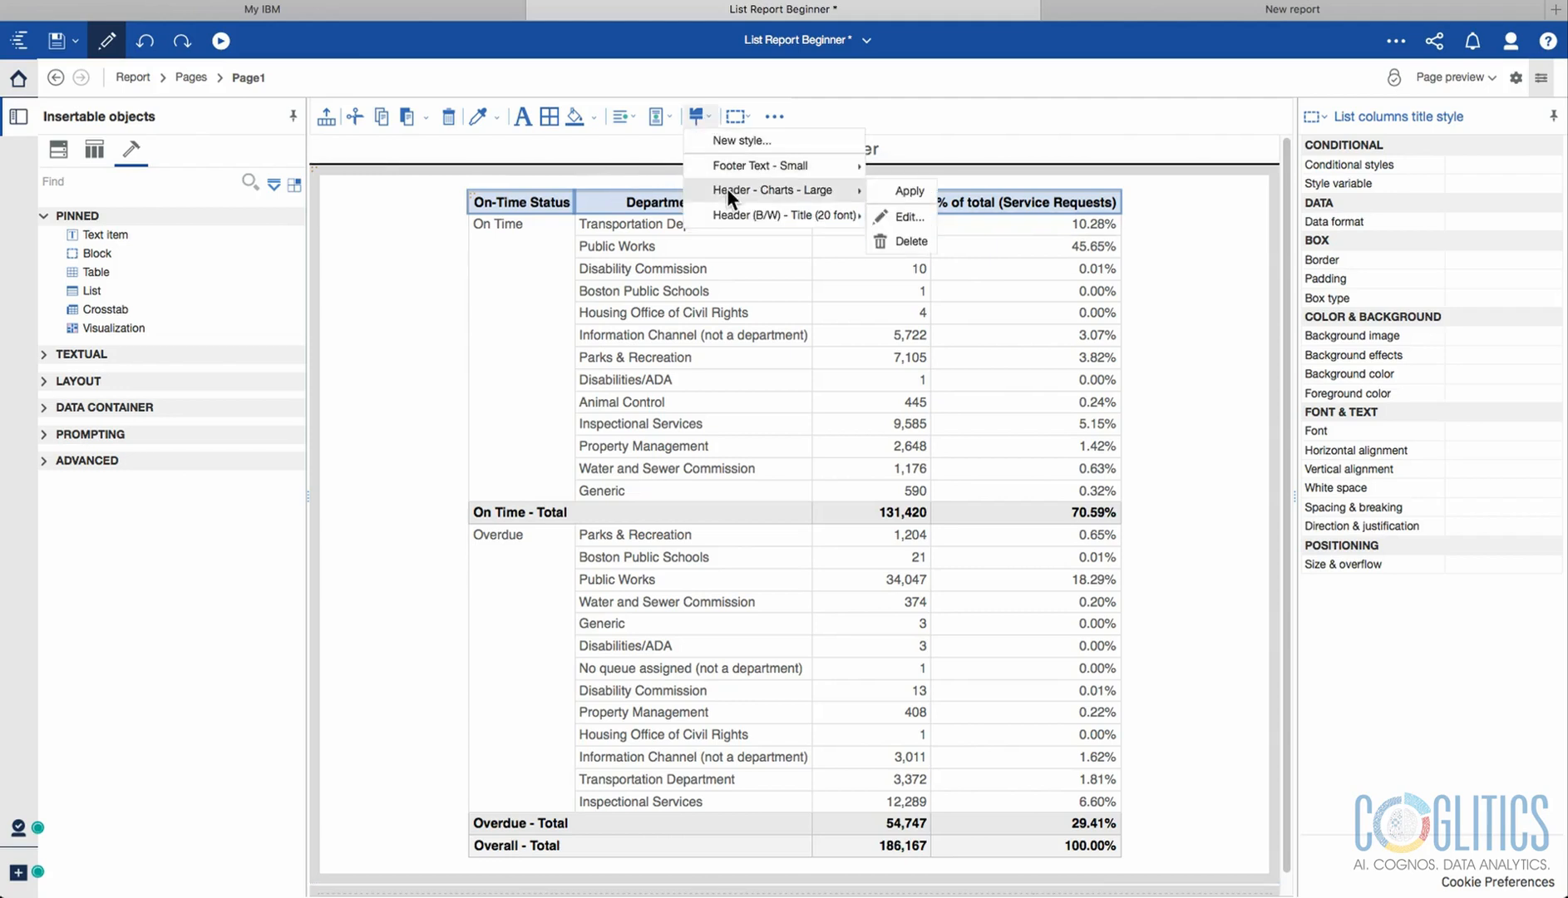
{"action": "left_click", "coordinate": [921, 185]}
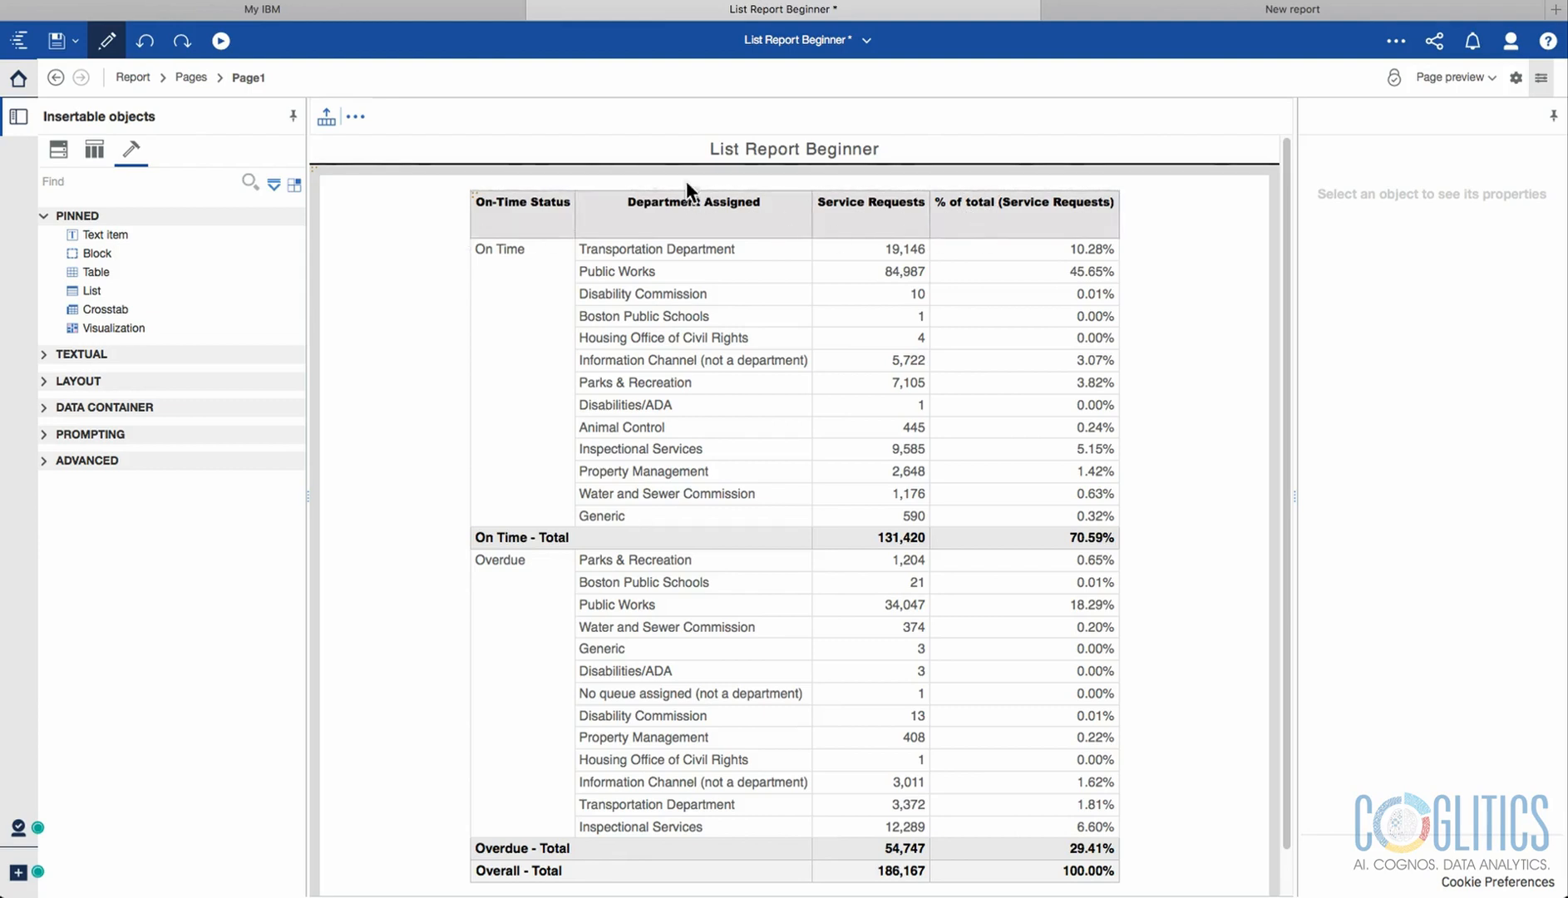
{"action": "left_click", "coordinate": [145, 42]}
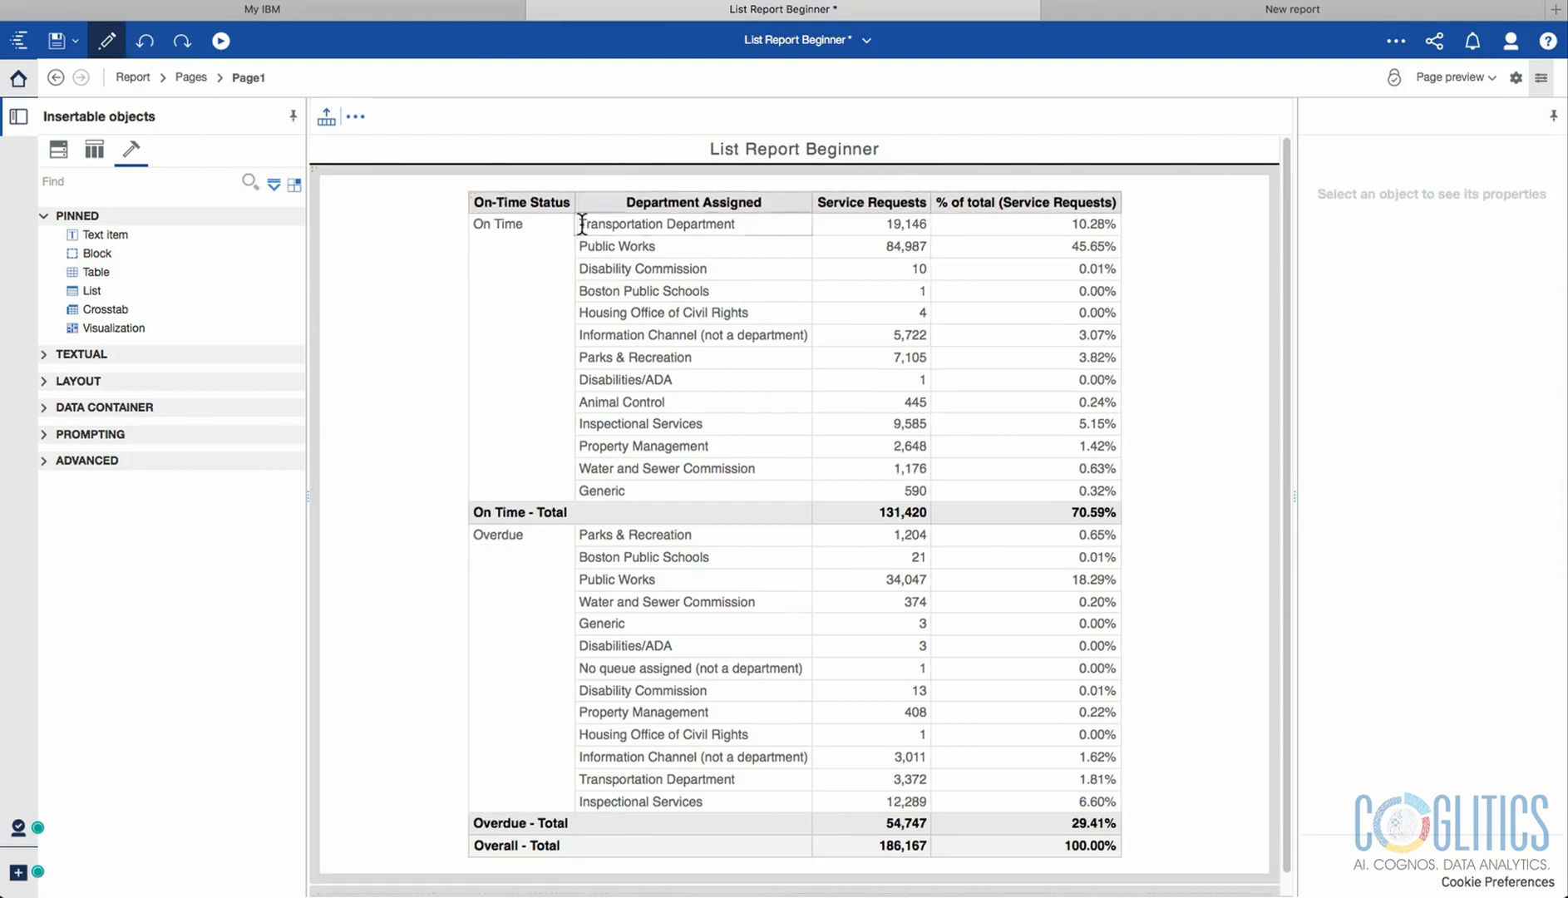
Select the whole list and examine the settings of the saved Header - Charts - Large style without changing it.
{"action": "left_click", "coordinate": [469, 197]}
{"action": "left_click", "coordinate": [665, 117]}
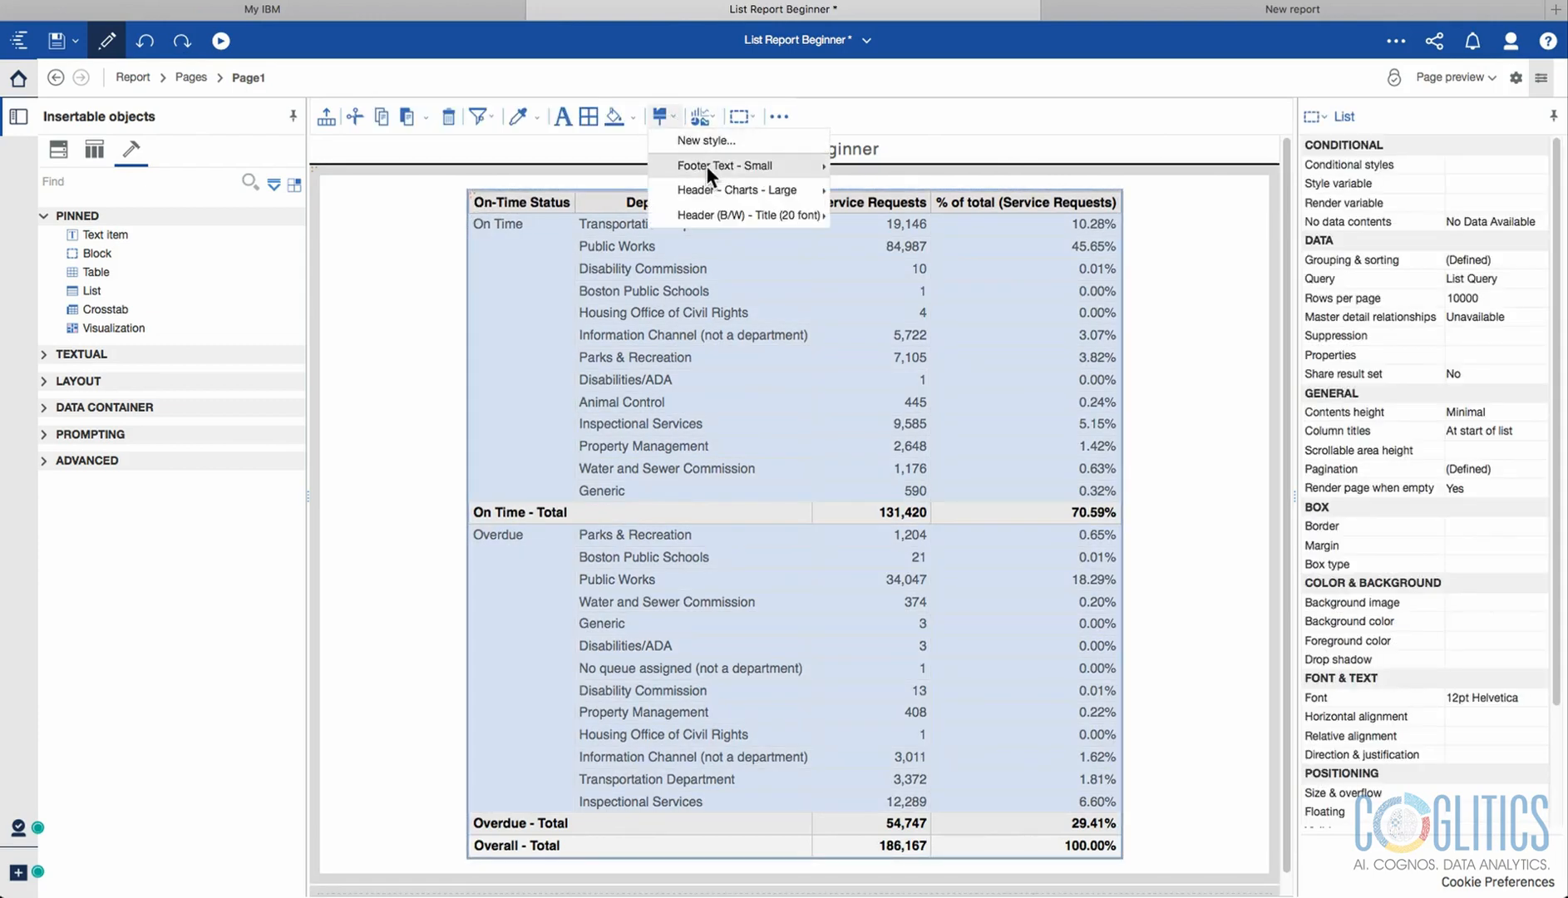
{"action": "mouse_move", "coordinate": [715, 192]}
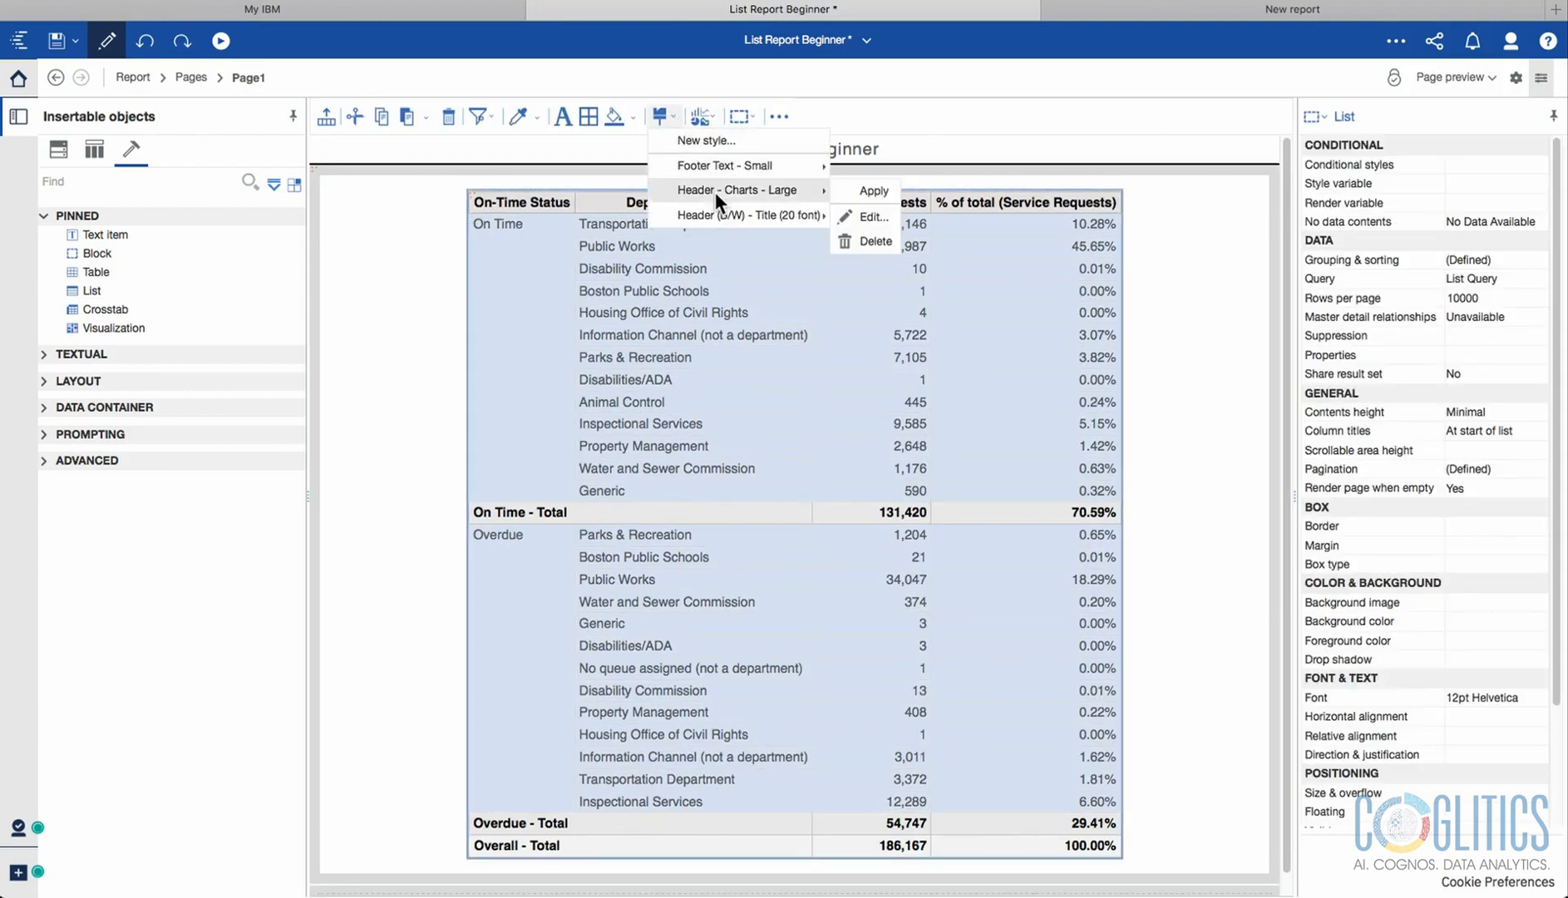
{"action": "left_click", "coordinate": [871, 217]}
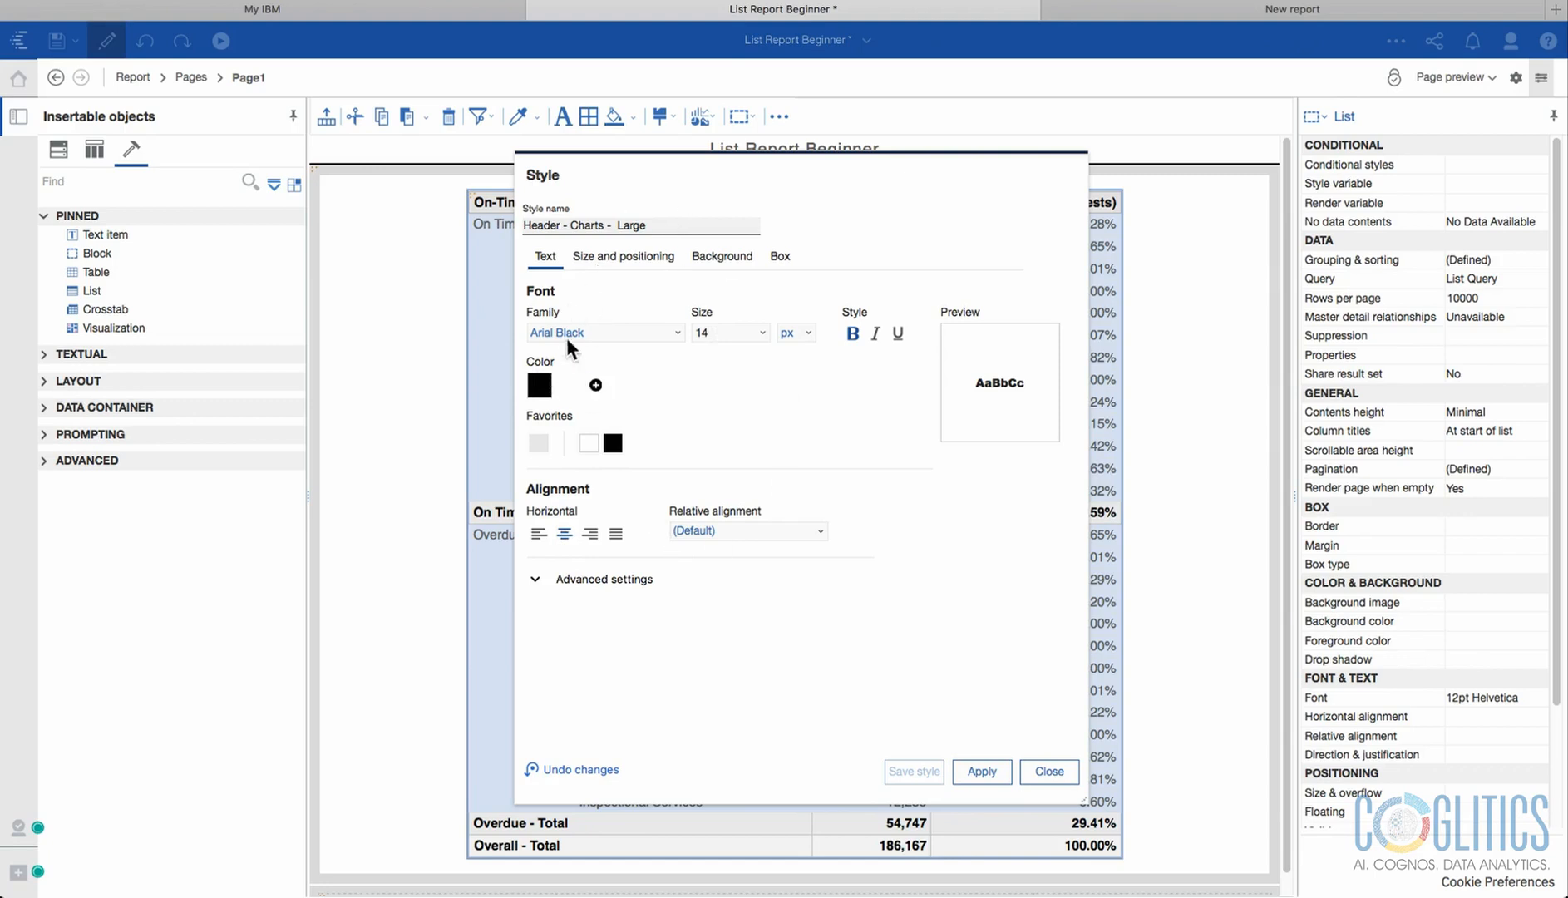
{"action": "left_click", "coordinate": [1048, 770]}
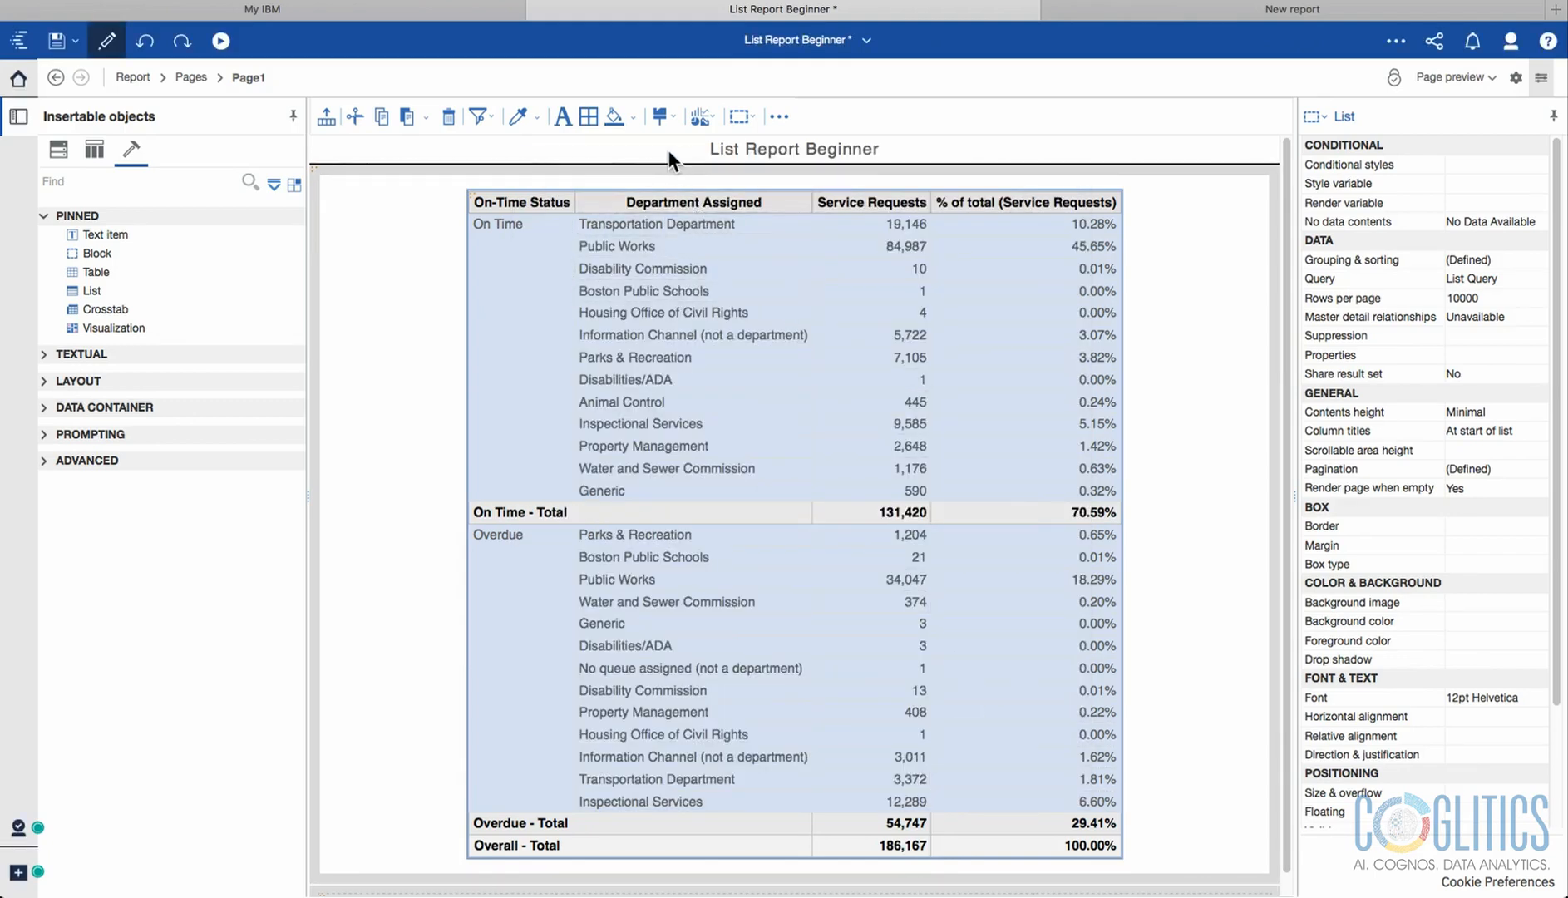
Start a new style for the Service Requests column body and look through its size, background, box and text settings.
{"action": "left_click", "coordinate": [877, 224]}
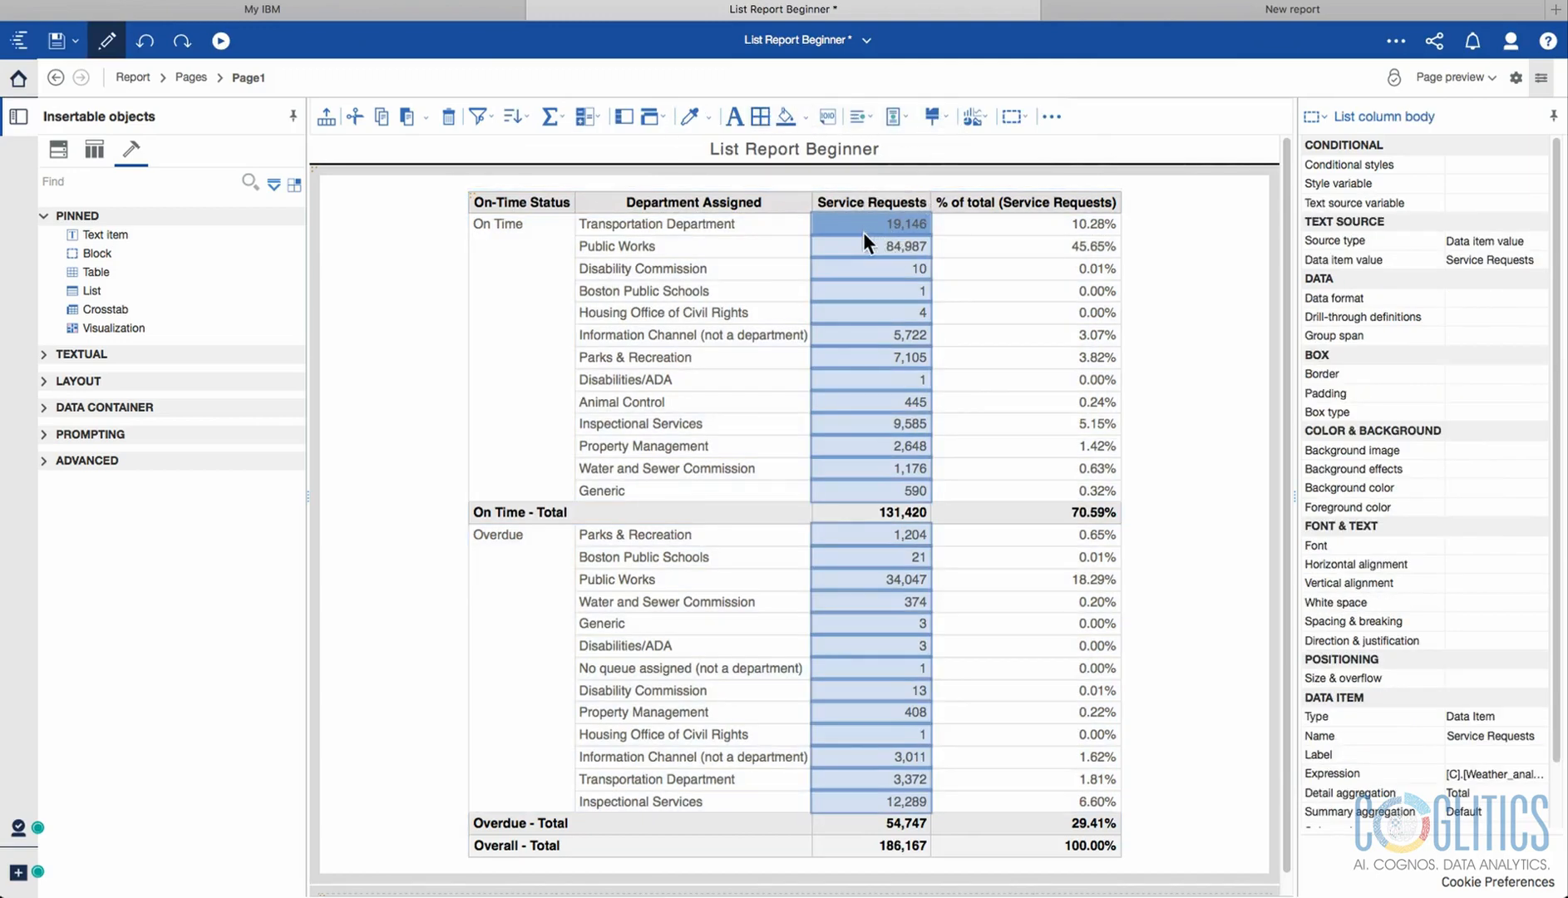
{"action": "left_click", "coordinate": [944, 115]}
{"action": "left_click", "coordinate": [964, 140]}
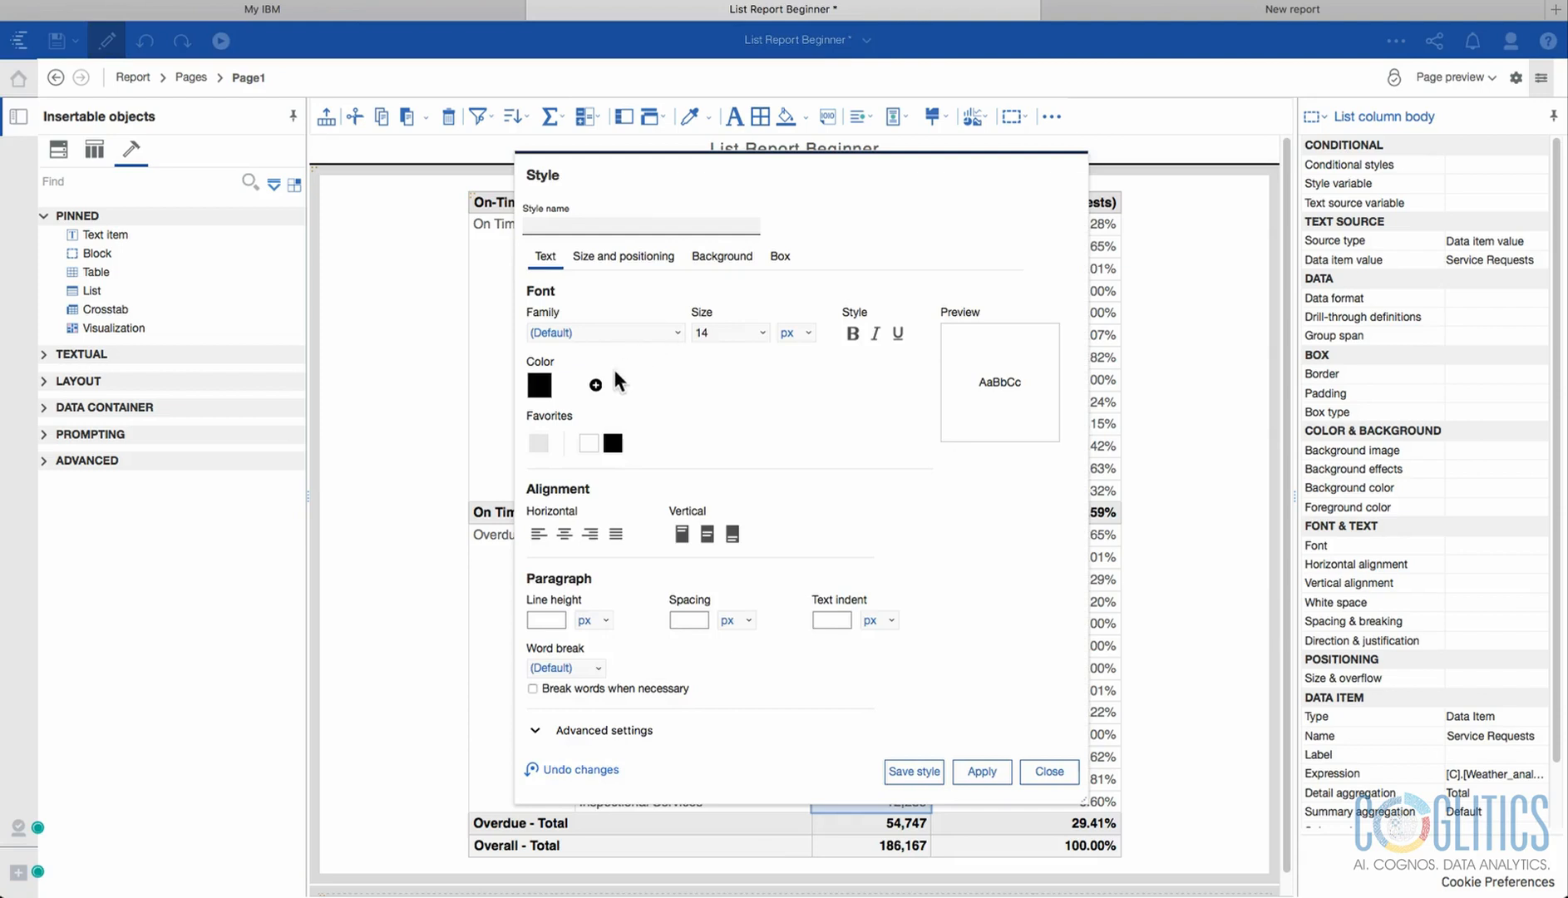
{"action": "left_click", "coordinate": [605, 256]}
{"action": "left_click", "coordinate": [723, 255]}
{"action": "left_click", "coordinate": [778, 255]}
{"action": "left_click", "coordinate": [720, 256]}
{"action": "left_click", "coordinate": [624, 256]}
{"action": "left_click", "coordinate": [546, 257]}
Set the new style's text to the light grey favorite color, bold, horizontally centered and 16 px in size.
{"action": "left_click", "coordinate": [538, 443]}
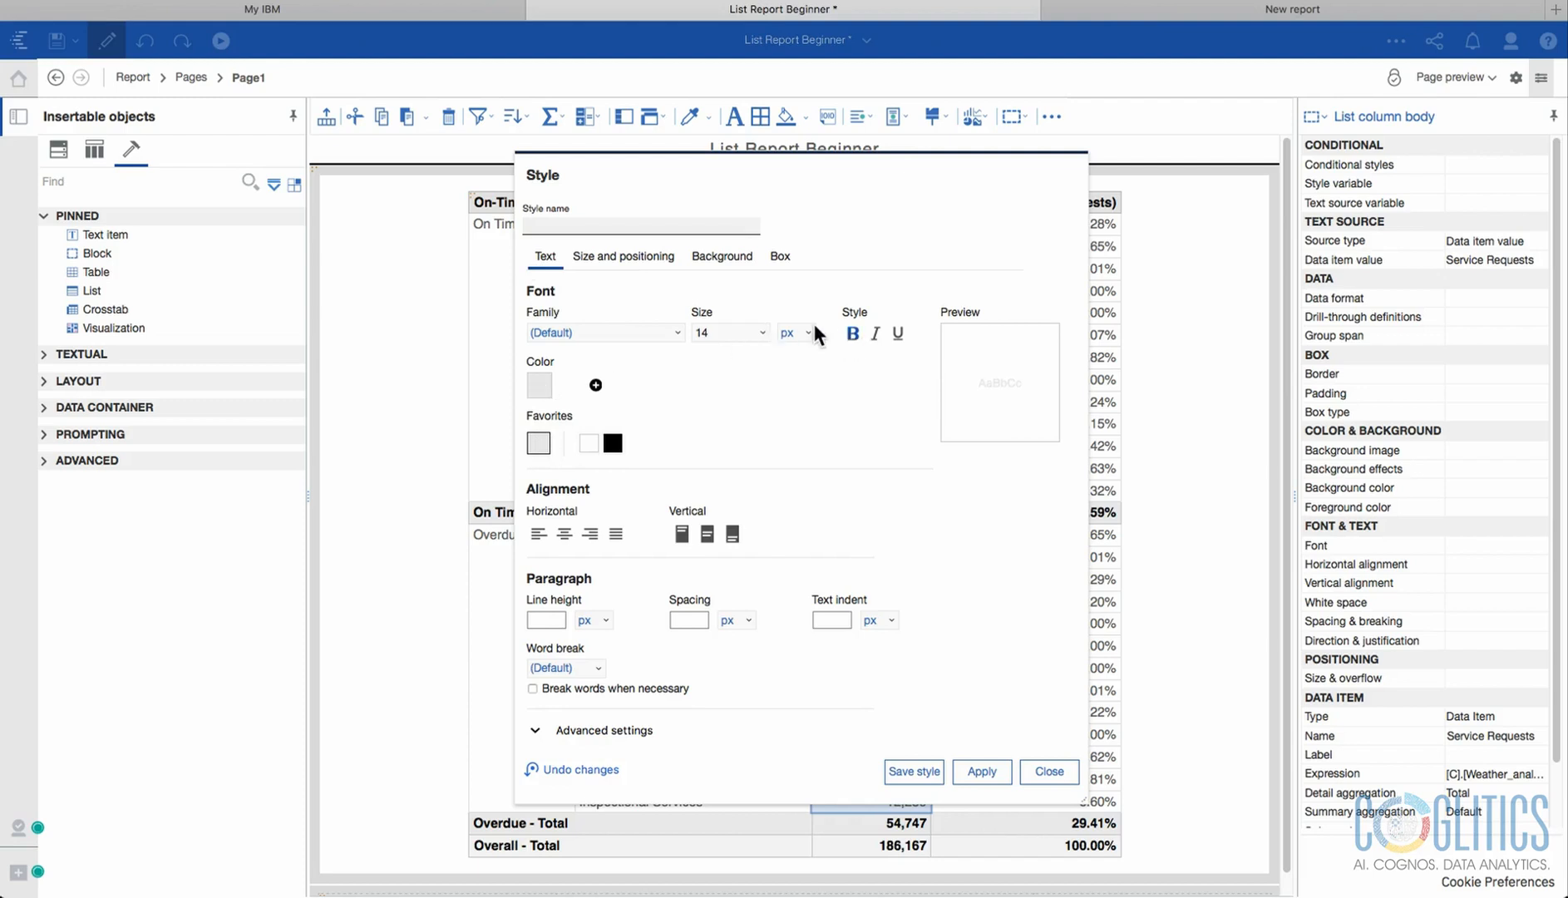
{"action": "left_click", "coordinate": [564, 536]}
{"action": "left_click", "coordinate": [762, 332]}
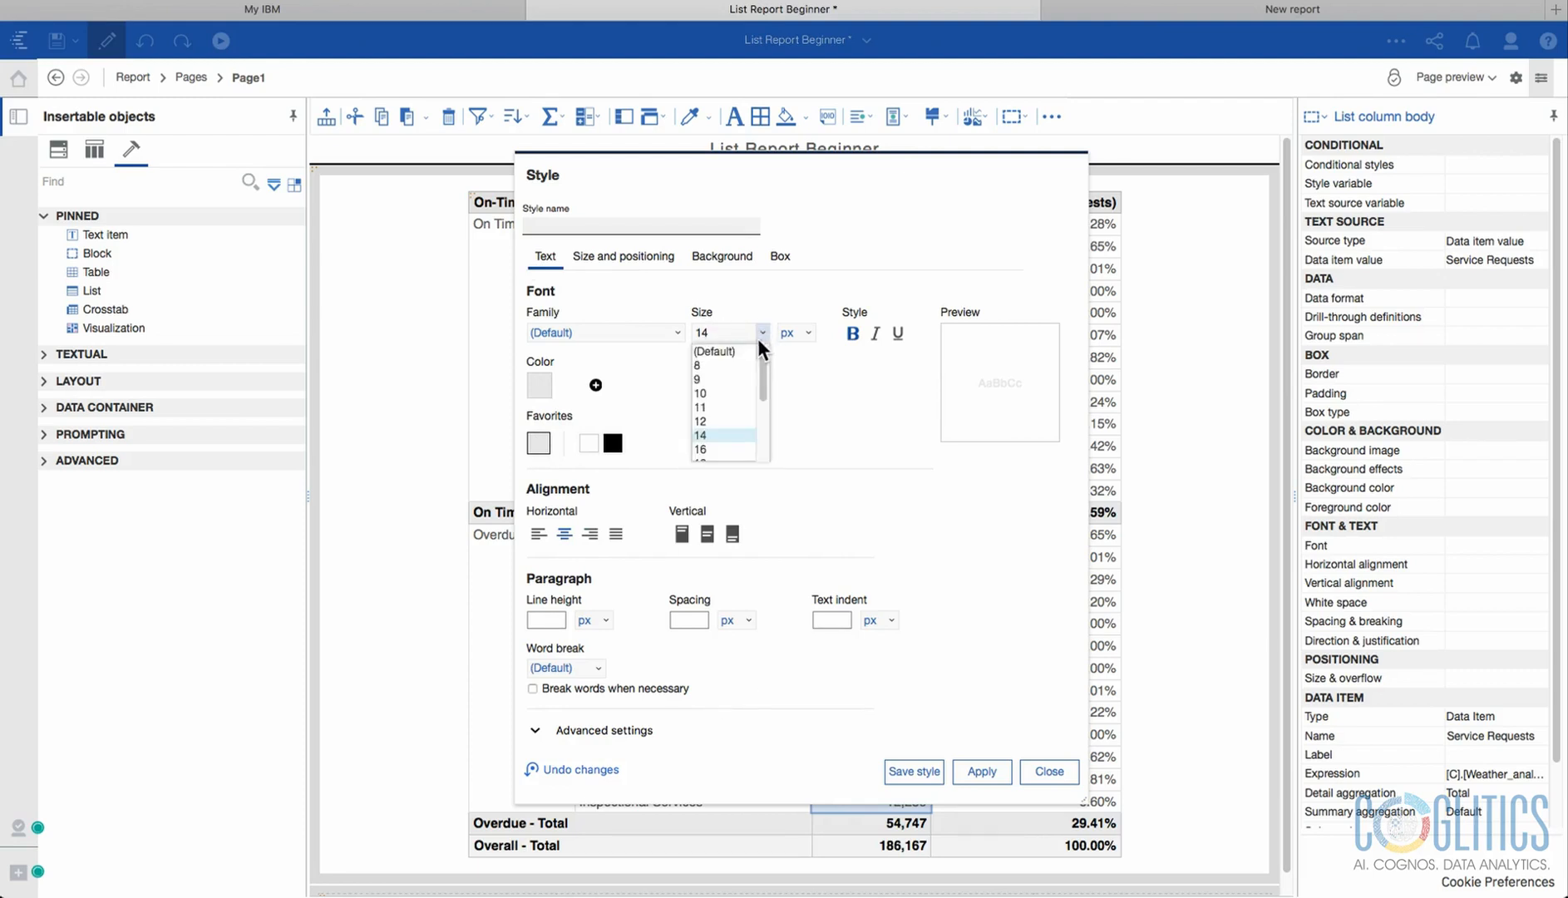
{"action": "left_click", "coordinate": [724, 449]}
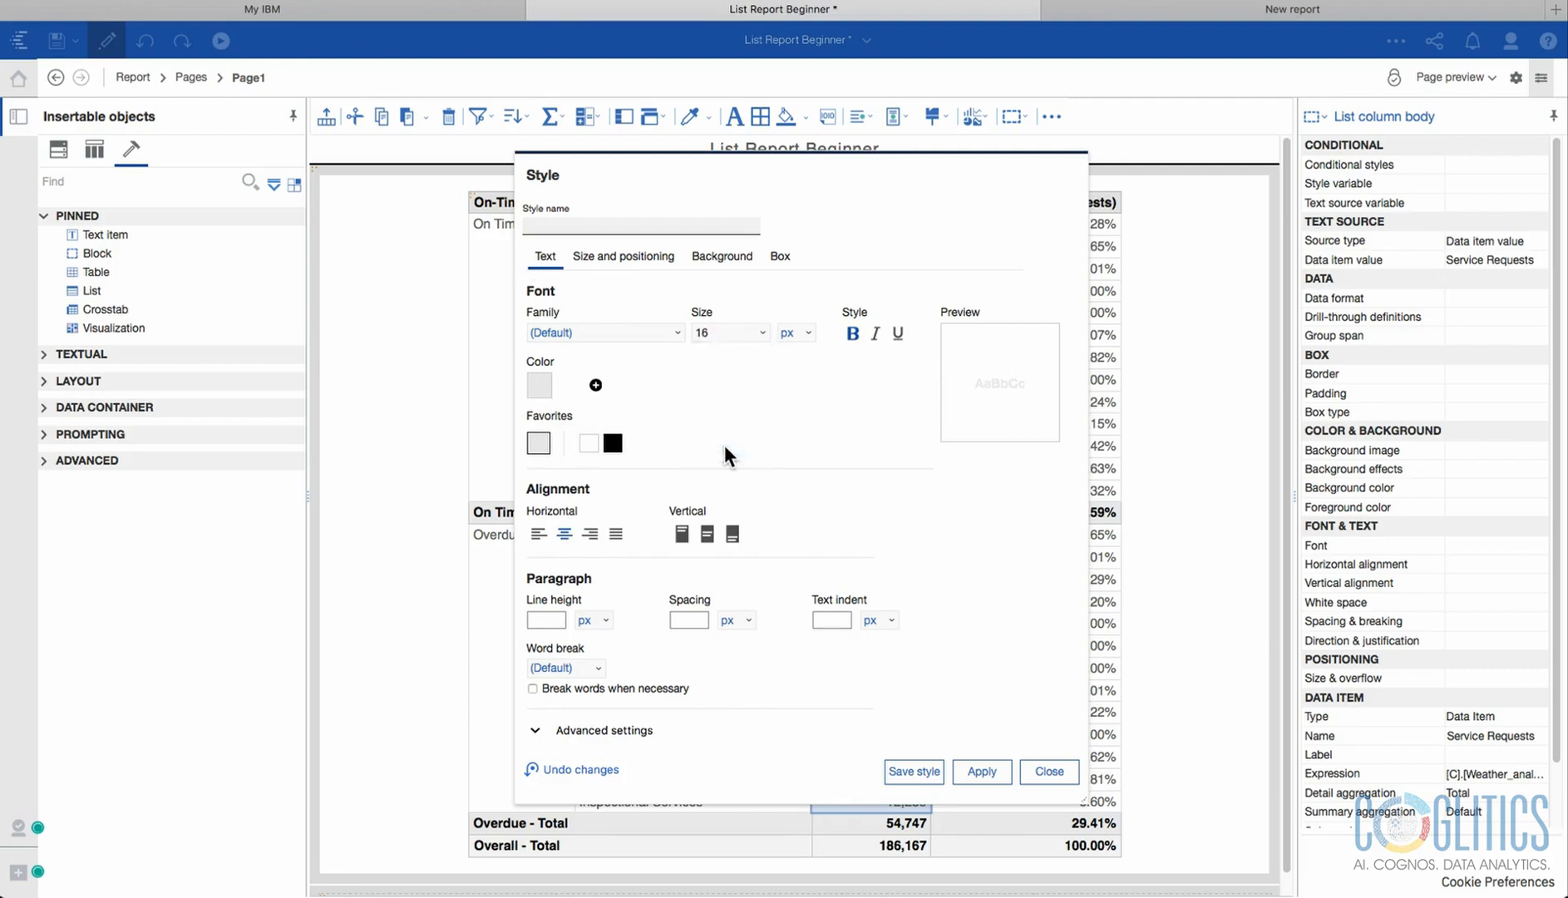
Give the new style a background in the basic color Yellow.
{"action": "left_click", "coordinate": [631, 249]}
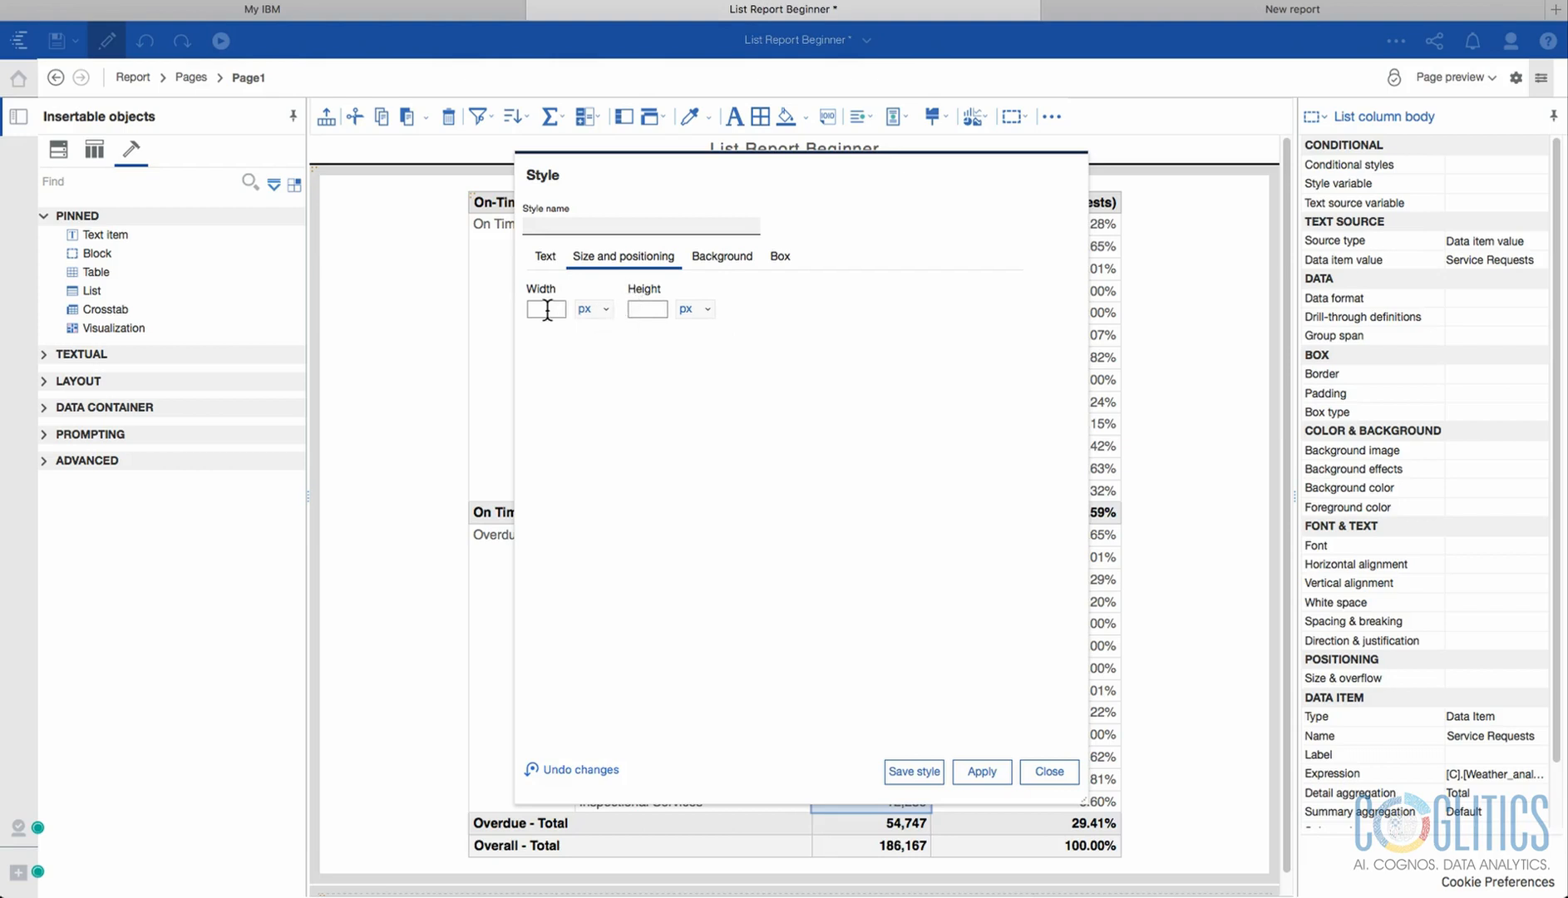
{"action": "left_click", "coordinate": [714, 263]}
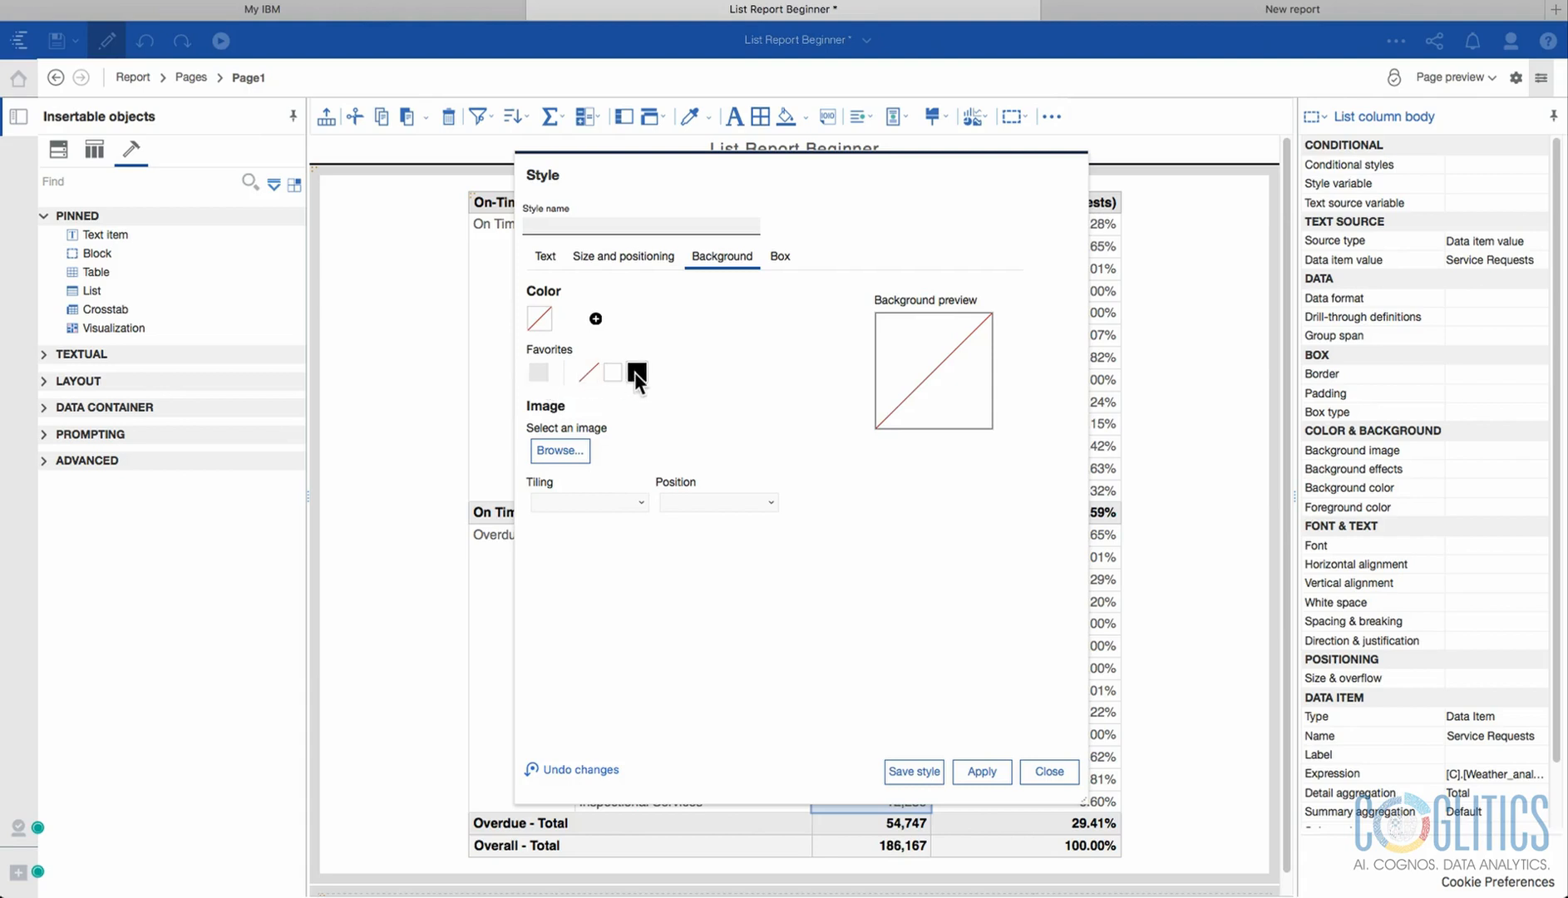
{"action": "left_click", "coordinate": [595, 318]}
{"action": "left_click", "coordinate": [752, 445]}
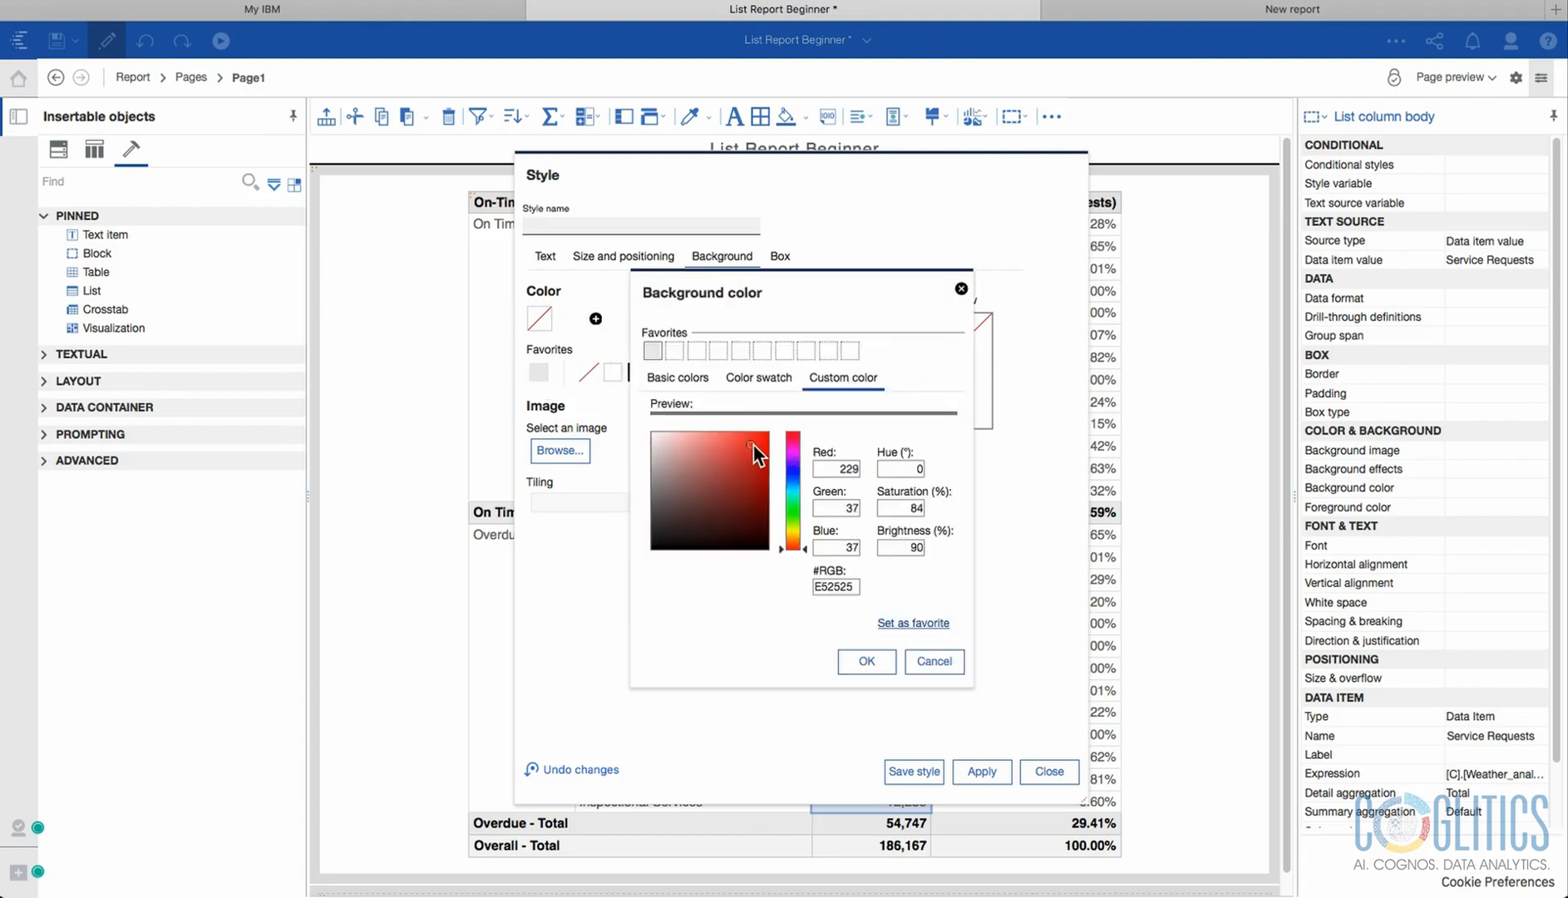
{"action": "mouse_move", "coordinate": [751, 445]}
{"action": "left_mouse_down"}
{"action": "mouse_move", "coordinate": [717, 456]}
{"action": "mouse_move", "coordinate": [751, 466]}
{"action": "mouse_move", "coordinate": [753, 447]}
{"action": "left_mouse_up"}
{"action": "left_click", "coordinate": [675, 378]}
{"action": "left_click", "coordinate": [832, 473]}
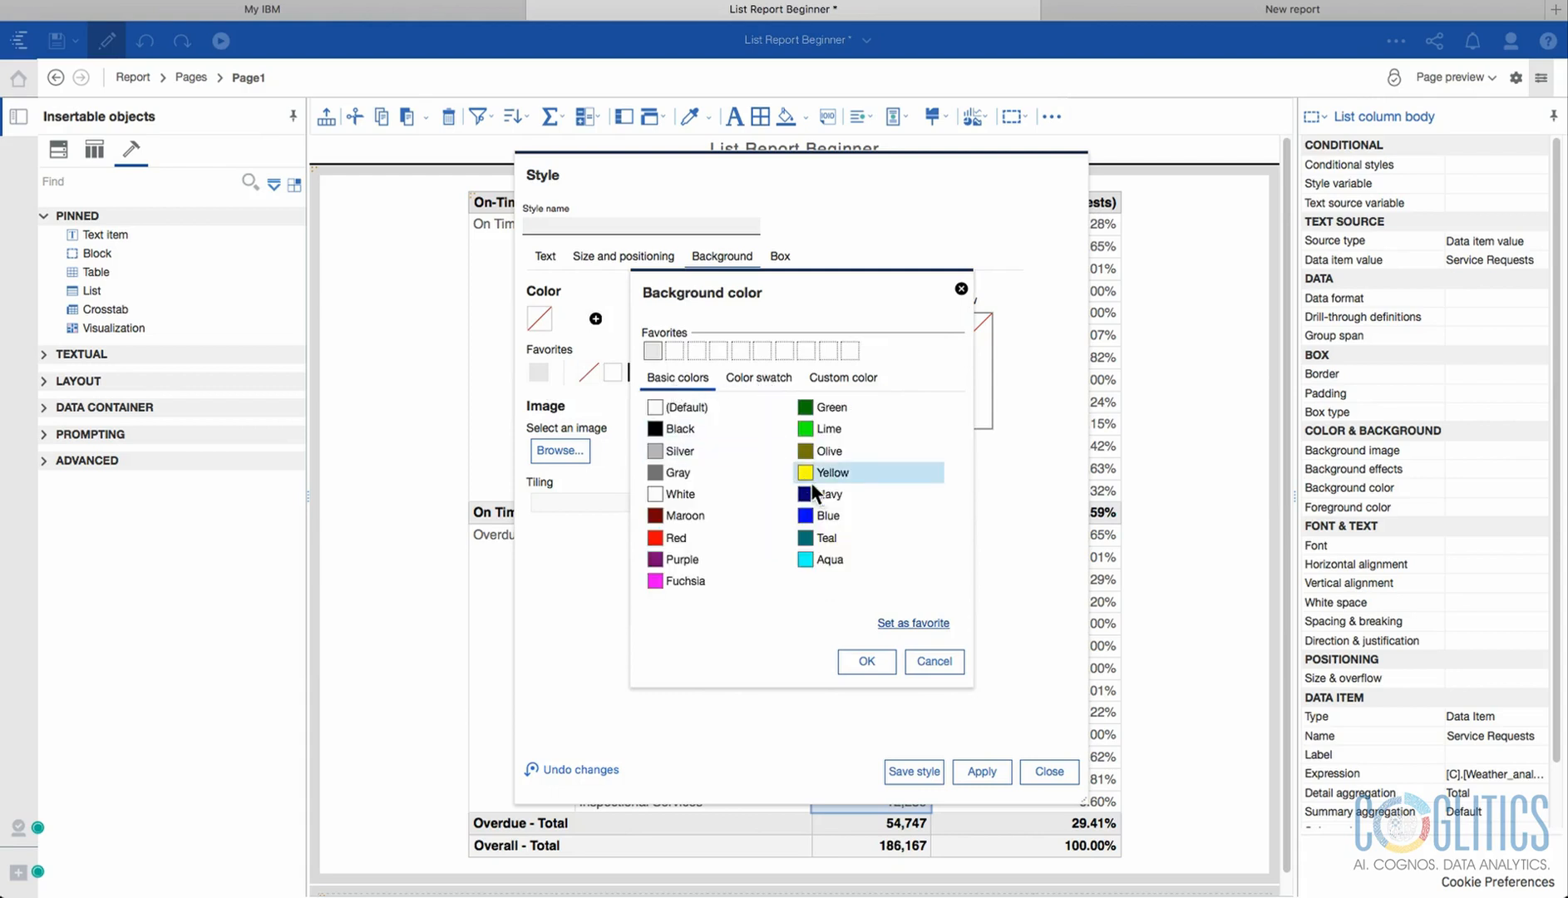
{"action": "left_click", "coordinate": [868, 661]}
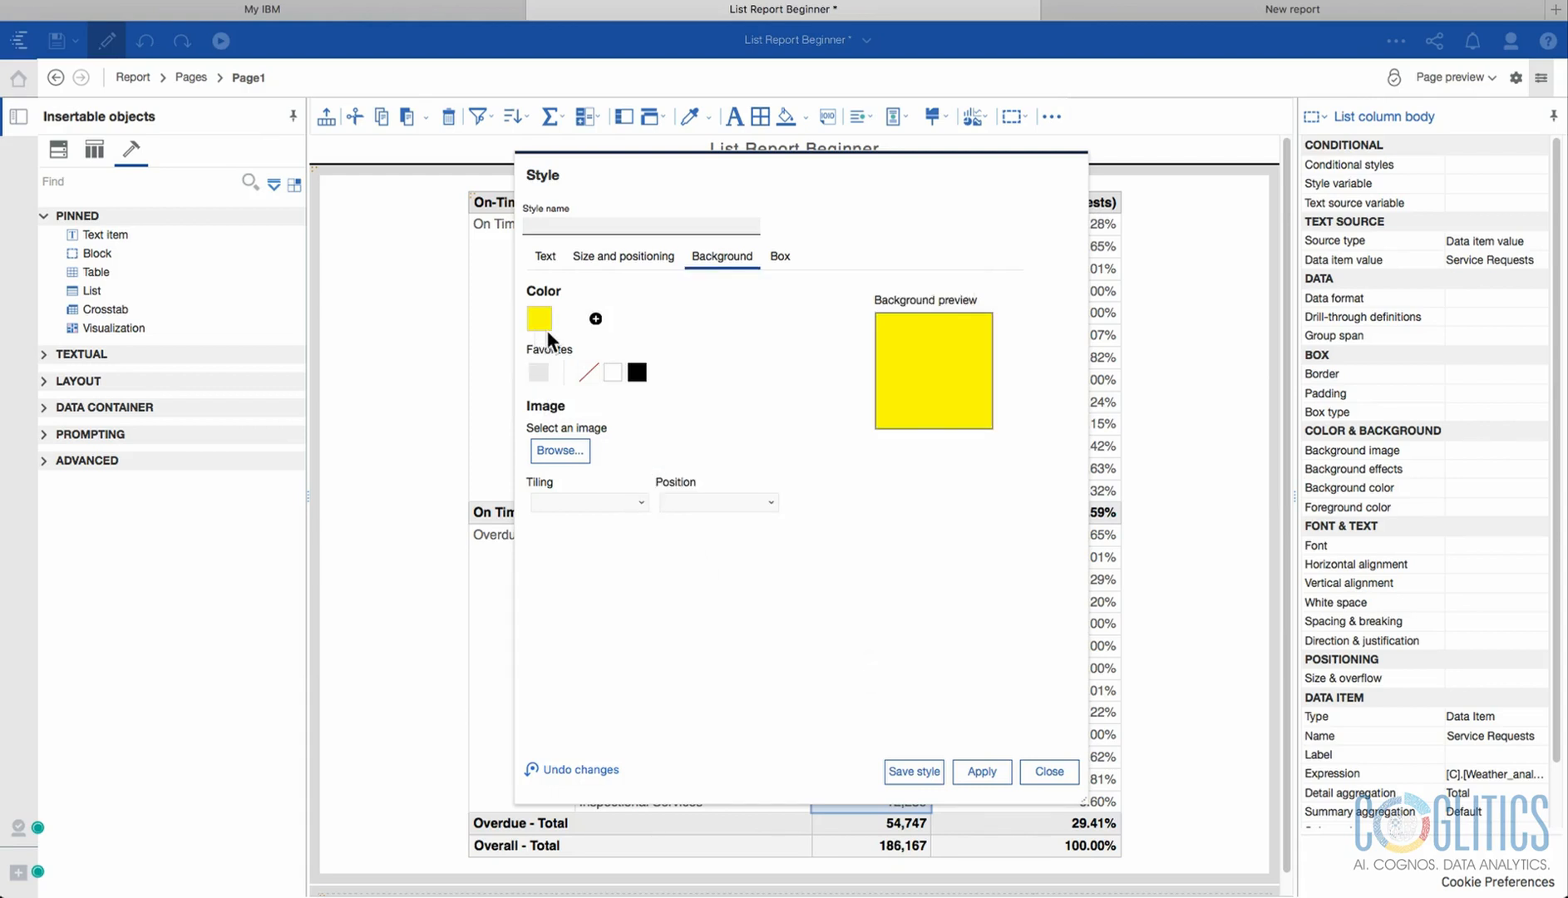
Try a solid 4½ pt border on all sides of the new style and clear the border lines again.
{"action": "left_click", "coordinate": [781, 256]}
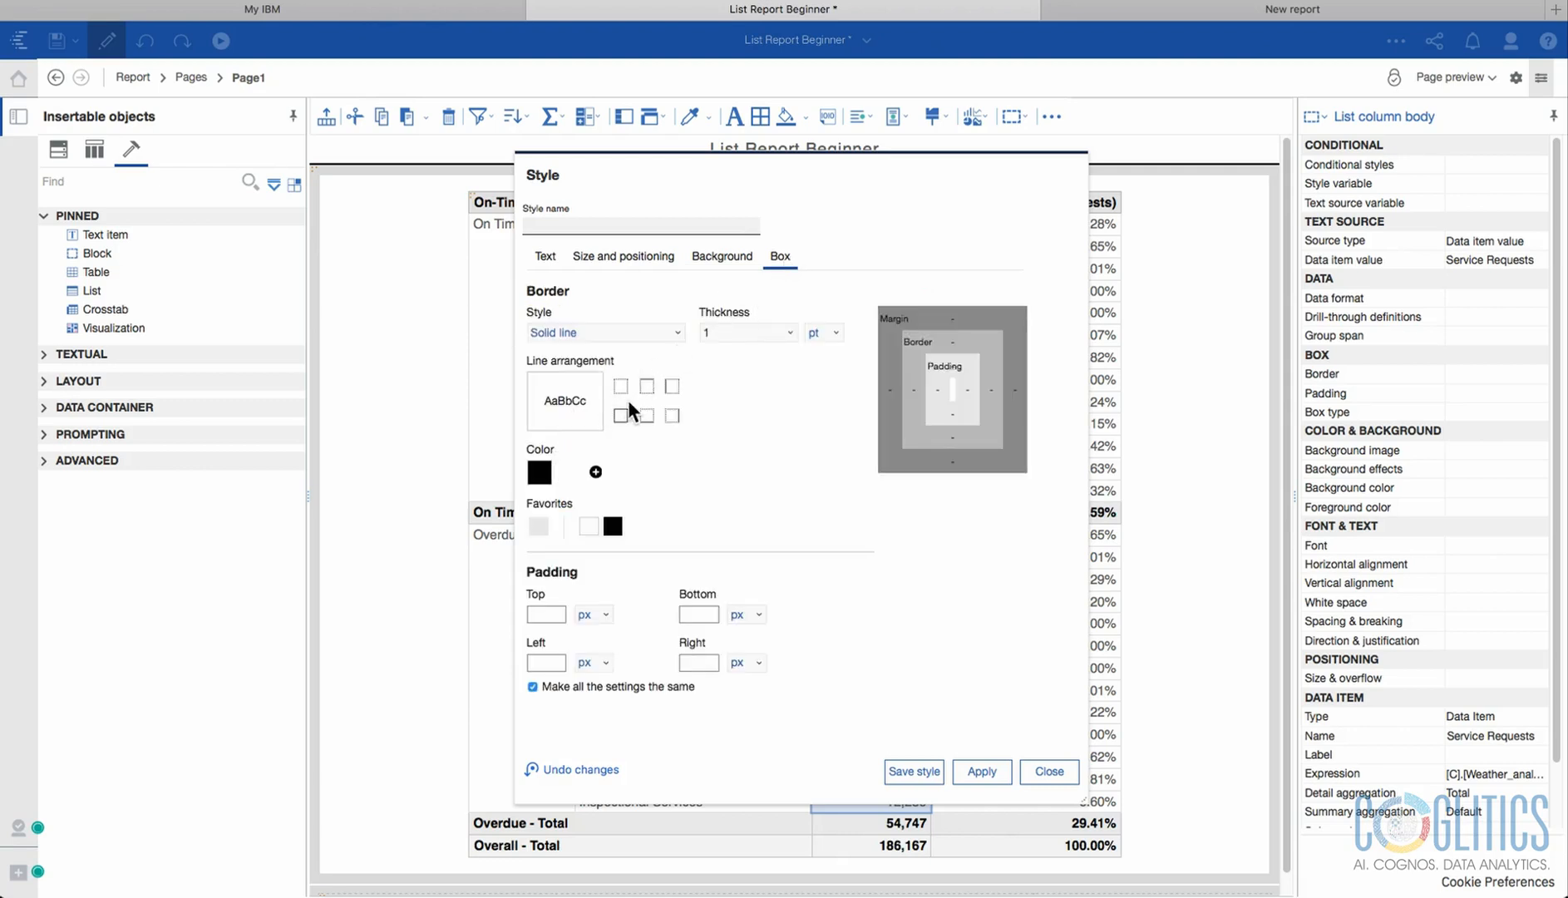
{"action": "left_click", "coordinate": [545, 405]}
{"action": "left_click", "coordinate": [789, 332]}
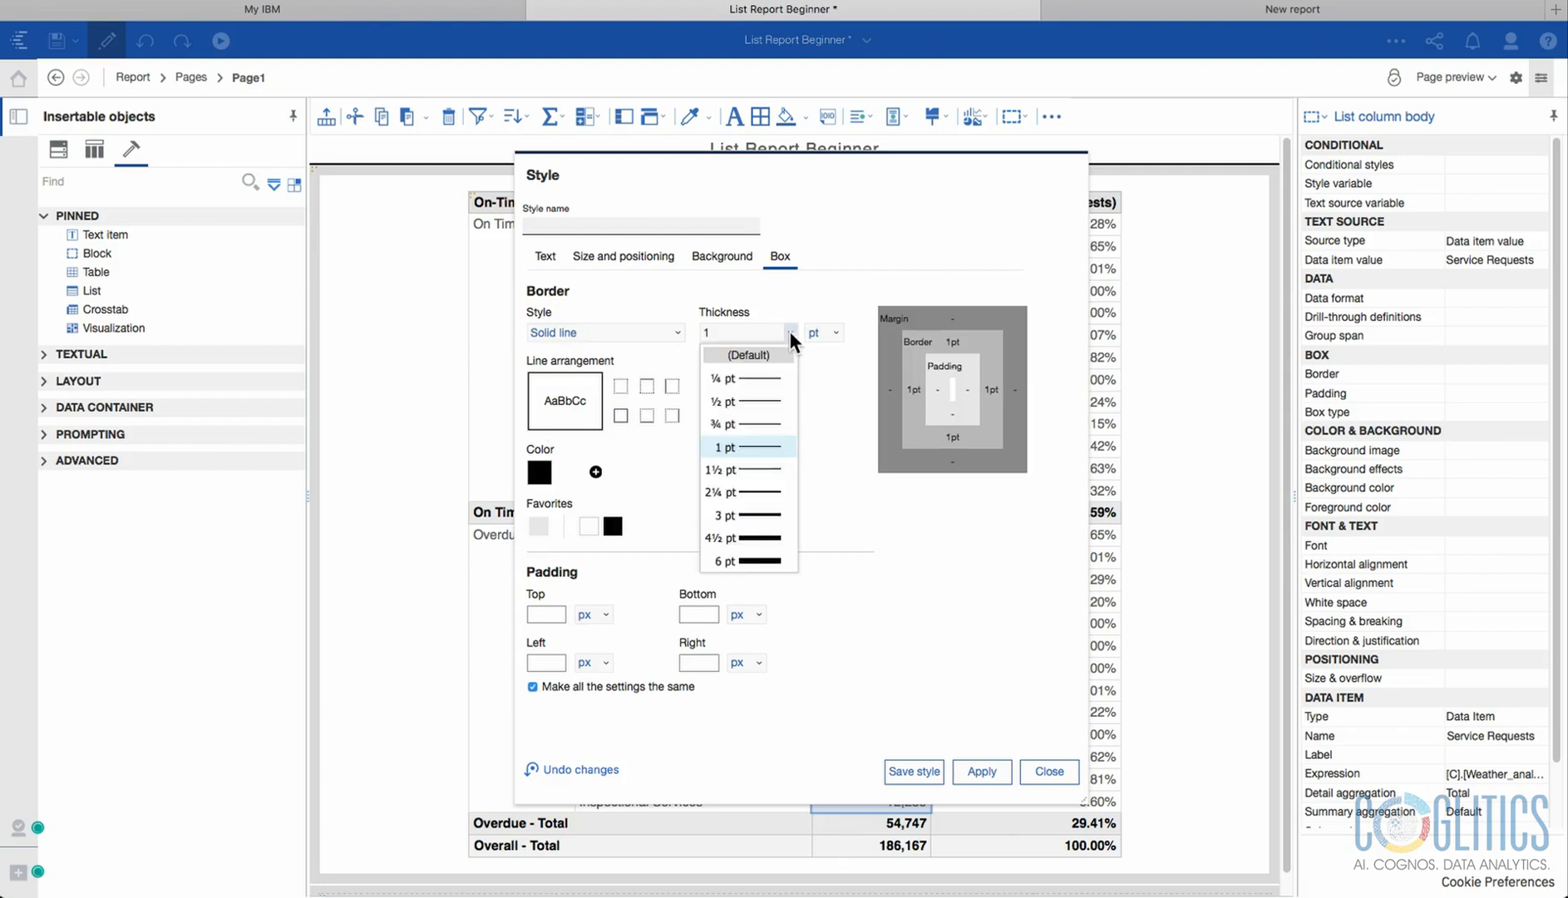
{"action": "left_click", "coordinate": [765, 537]}
{"action": "left_click", "coordinate": [620, 415]}
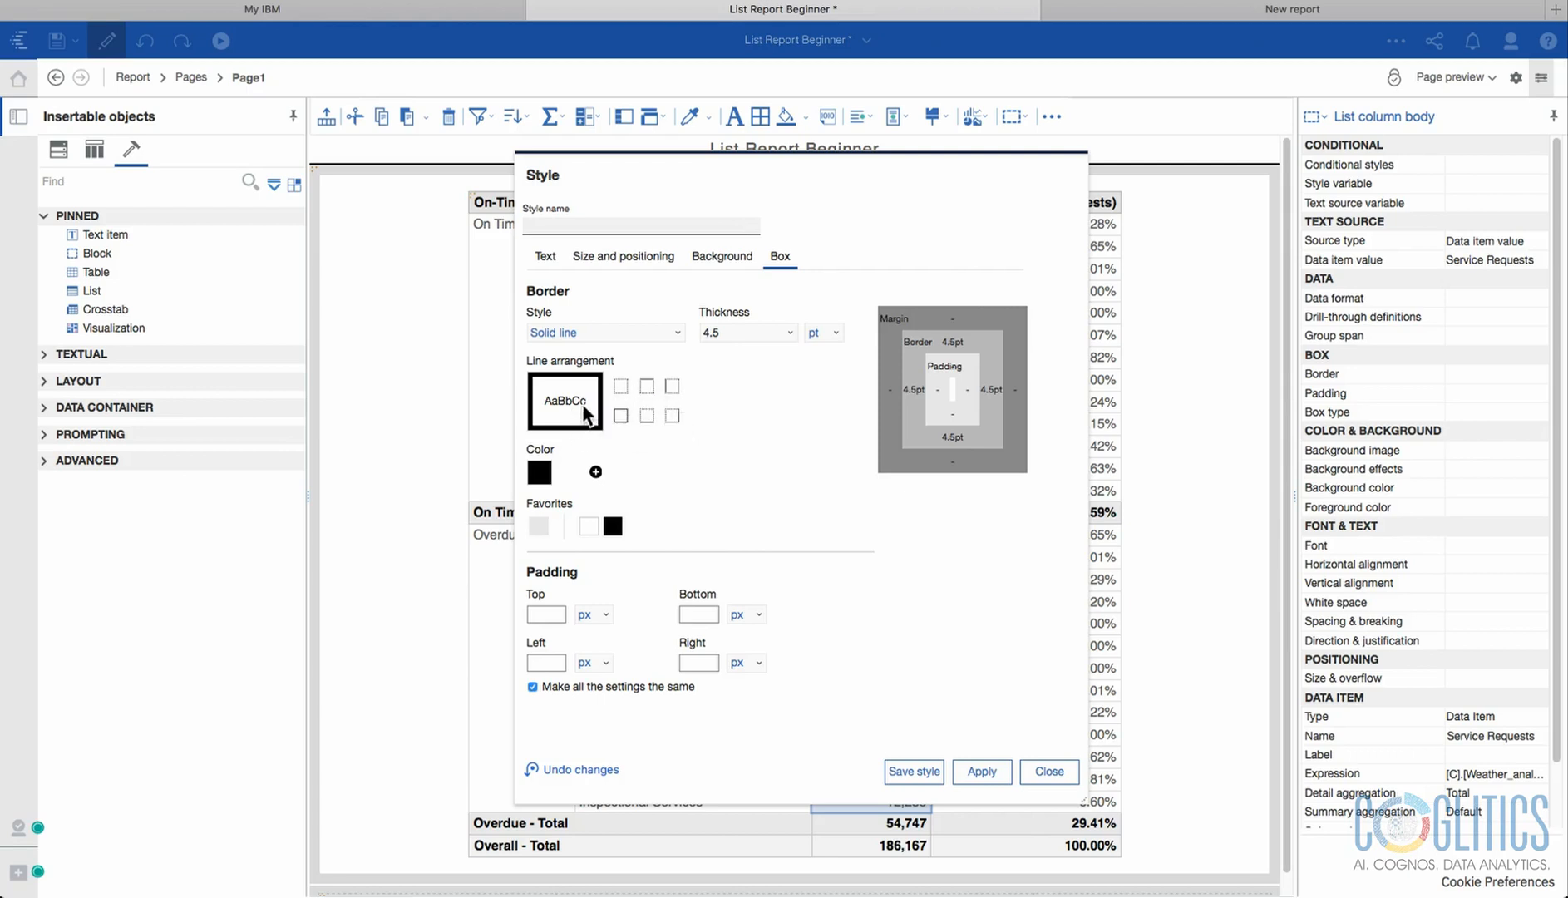
{"action": "left_click", "coordinate": [621, 387]}
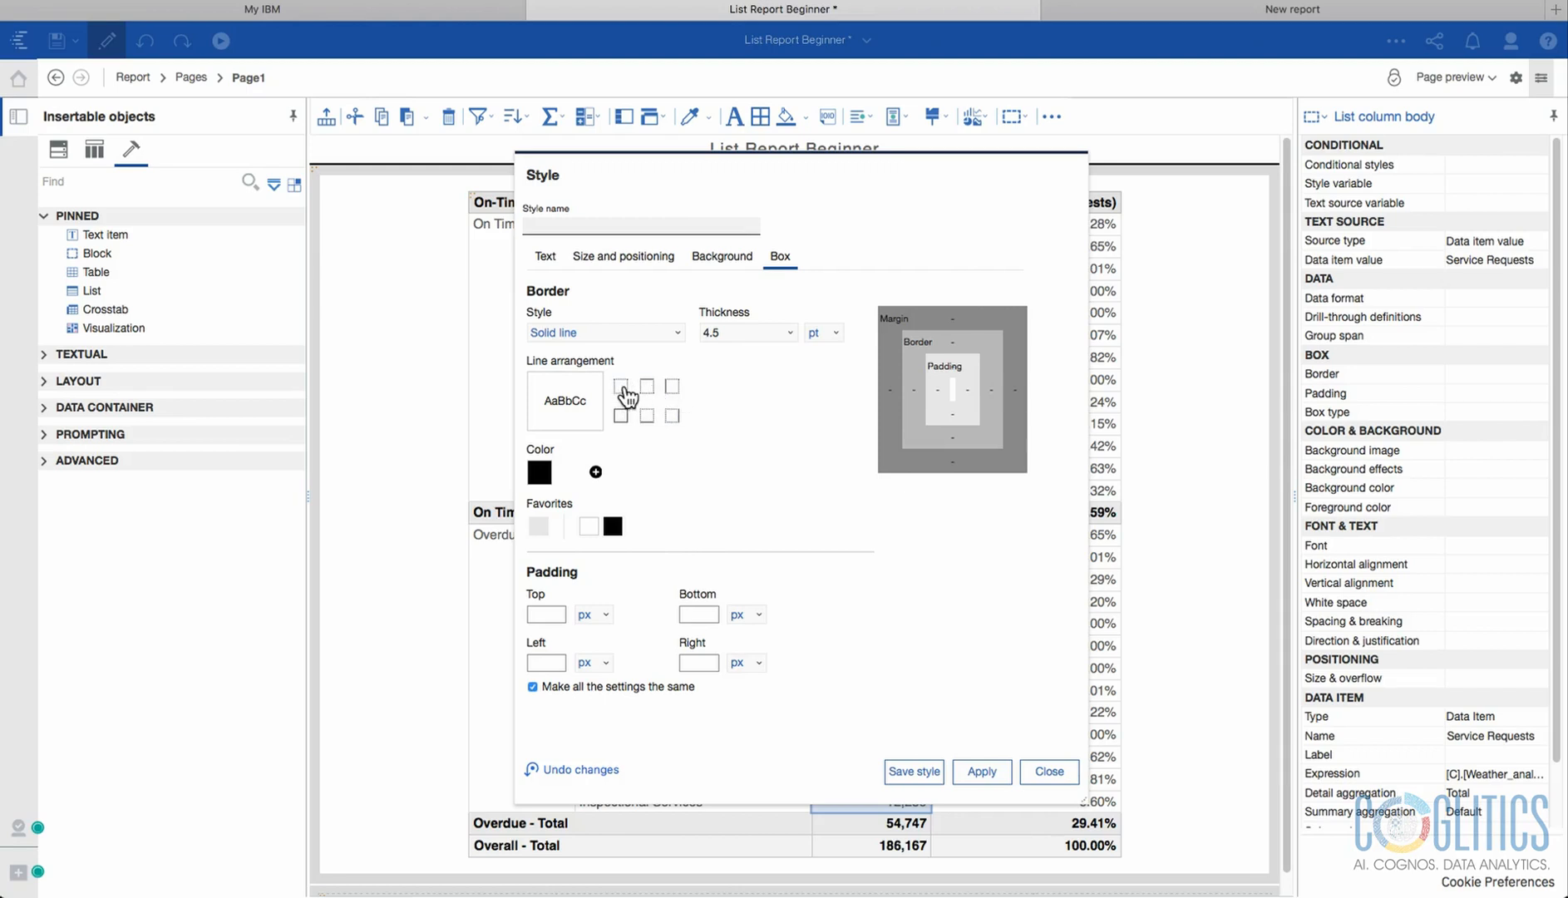
{"action": "left_click", "coordinate": [621, 414]}
{"action": "left_click", "coordinate": [649, 388]}
{"action": "left_click", "coordinate": [647, 389]}
{"action": "left_click", "coordinate": [593, 376]}
{"action": "left_click", "coordinate": [619, 410]}
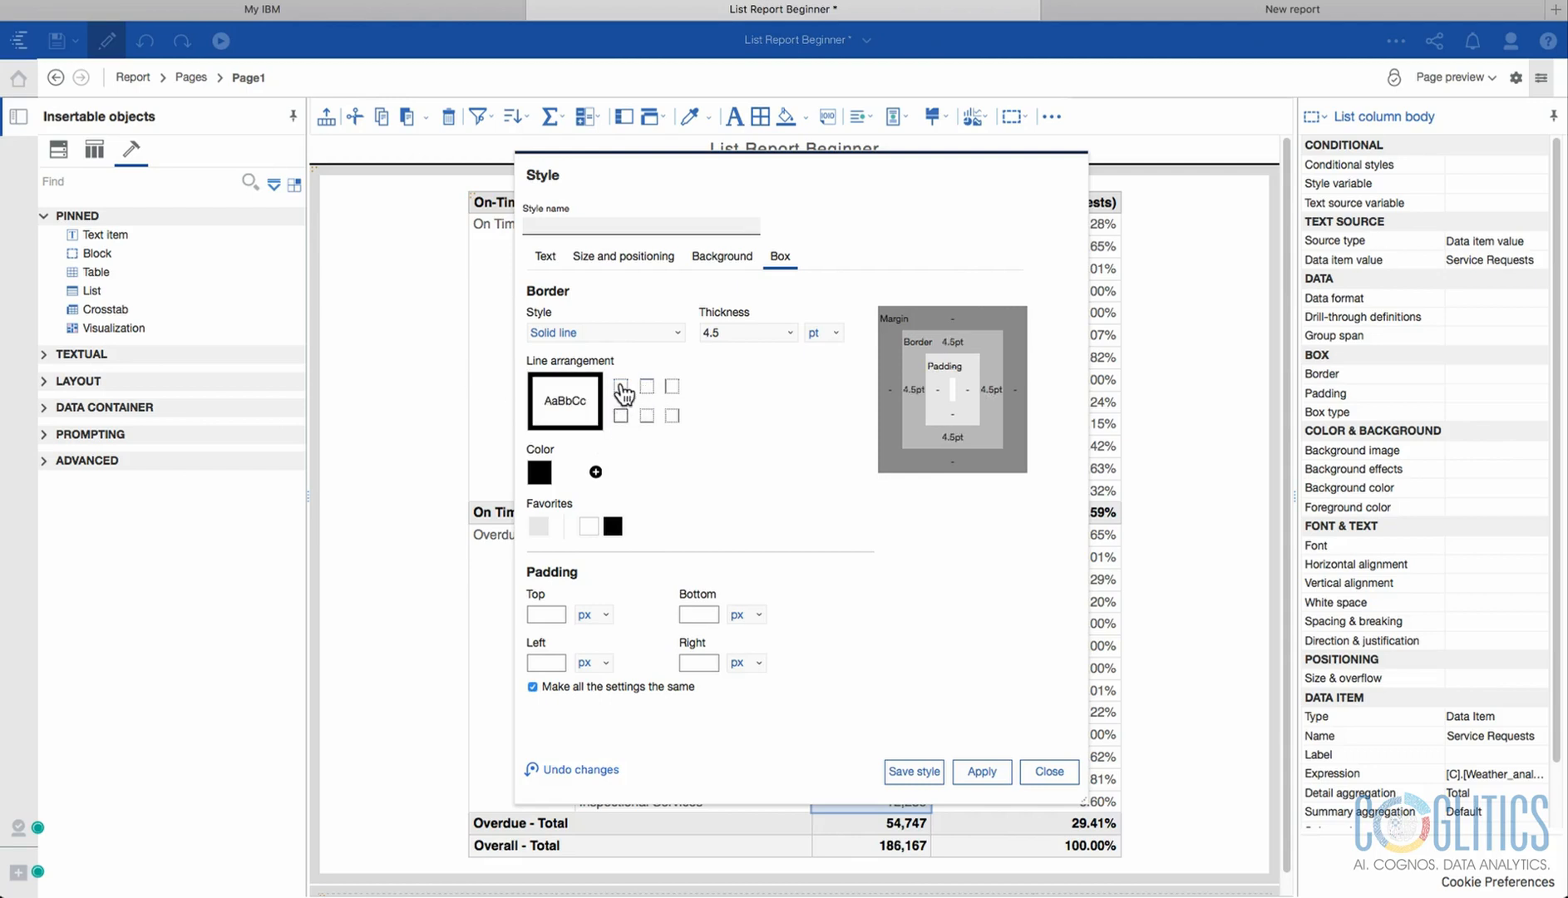
{"action": "left_click", "coordinate": [621, 414]}
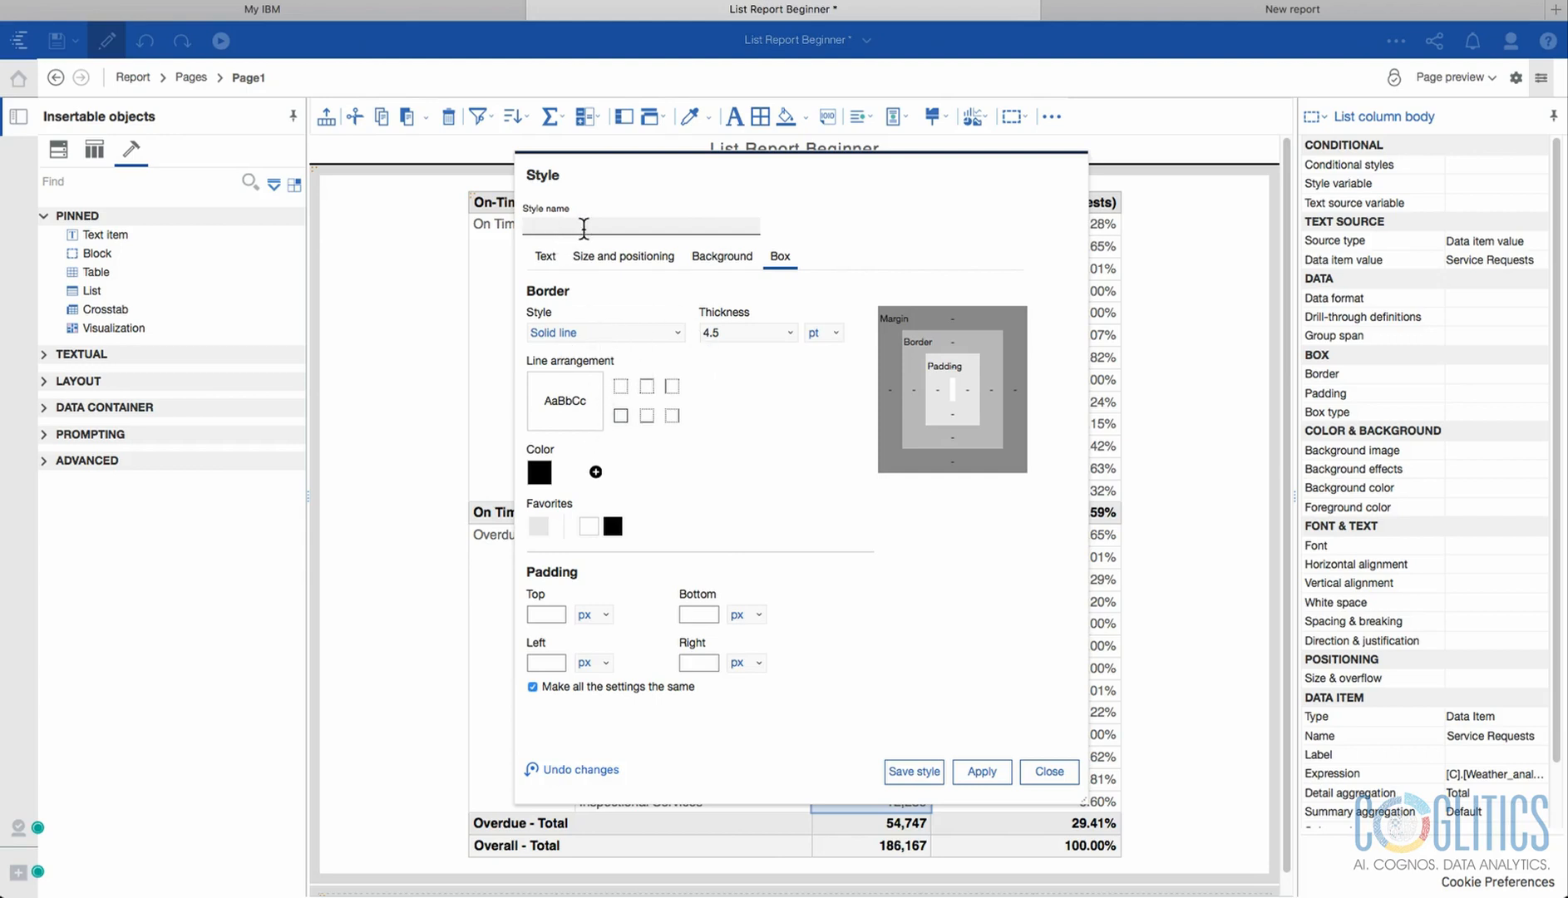
Name the style Big Text - Numeric, save it and apply it to the Service Requests column body.
{"action": "type", "text": "Big Text - Numeric"}
{"action": "left_click", "coordinate": [906, 773]}
{"action": "left_click", "coordinate": [968, 773]}
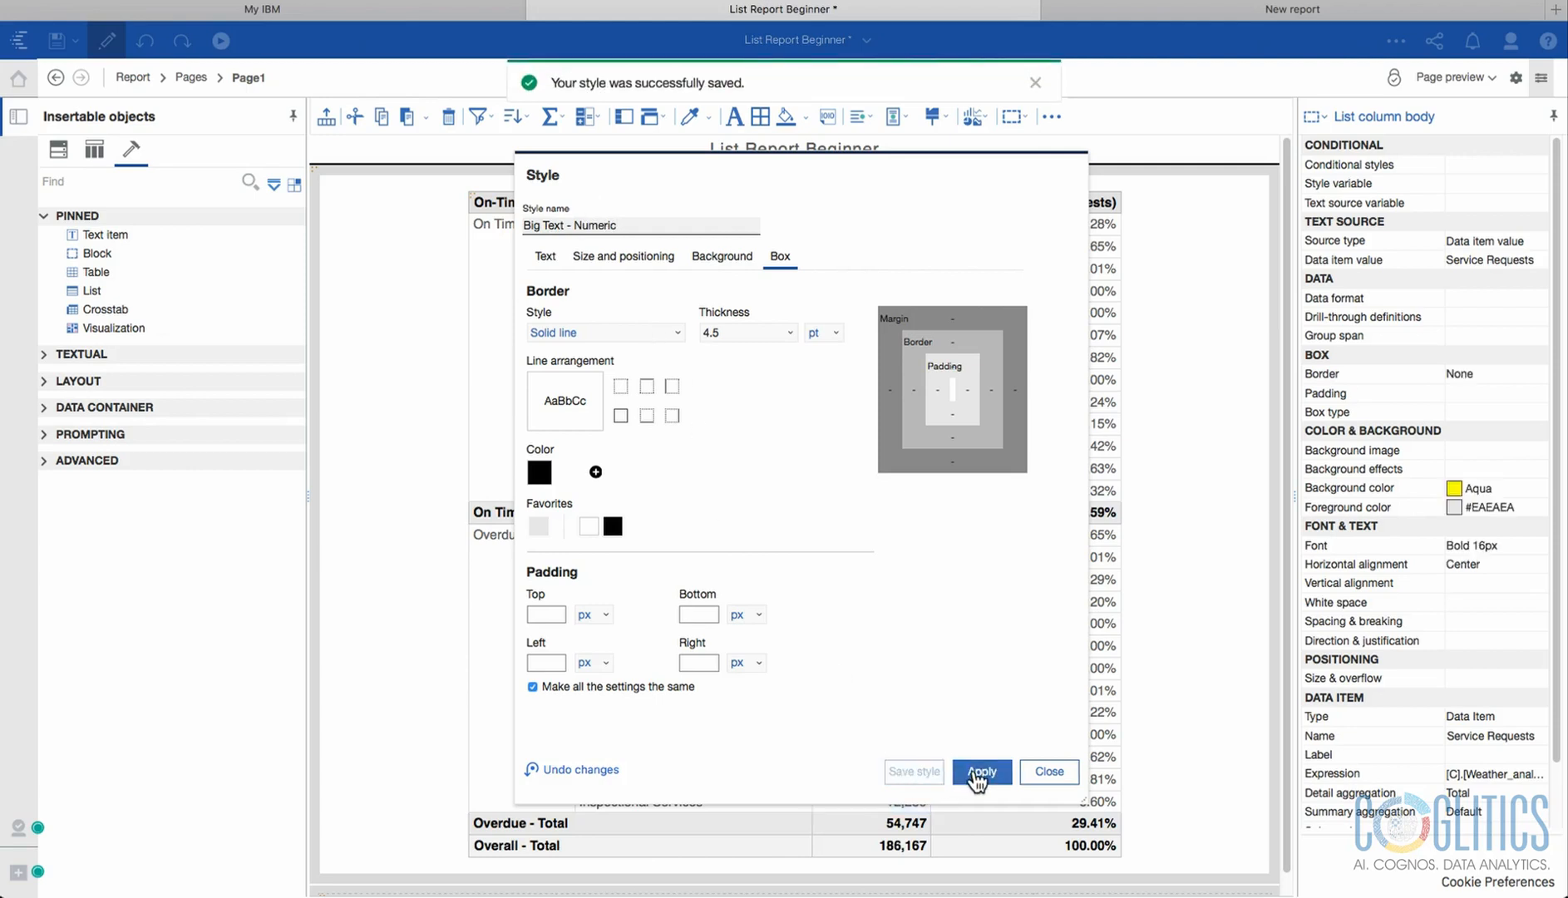
{"action": "left_click", "coordinate": [1048, 771]}
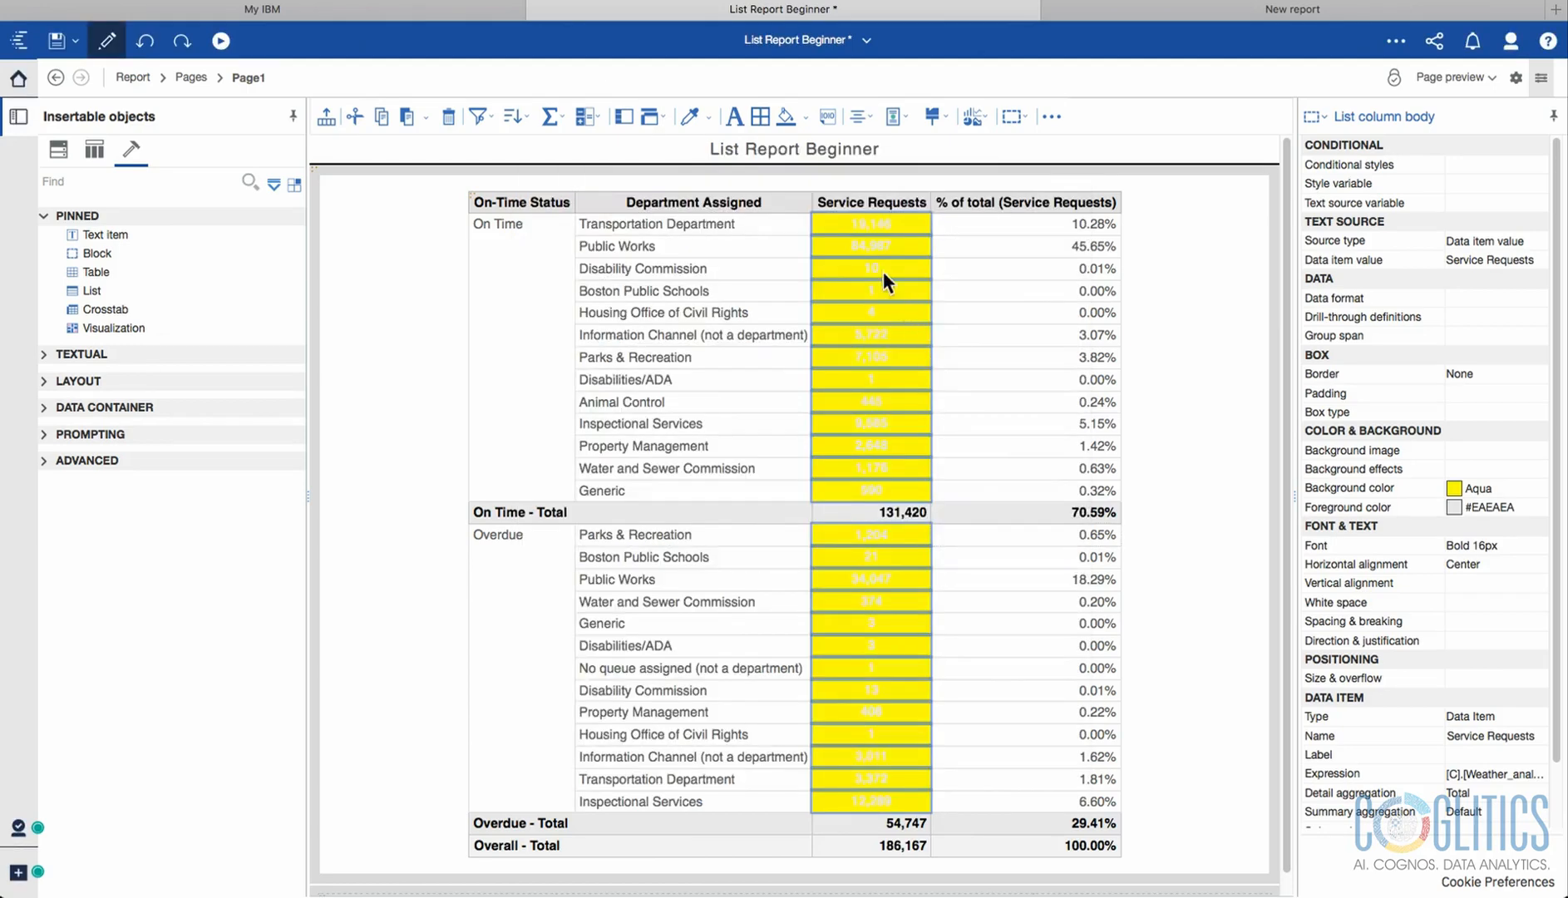
{"action": "left_click", "coordinate": [1035, 228]}
{"action": "left_click", "coordinate": [851, 230]}
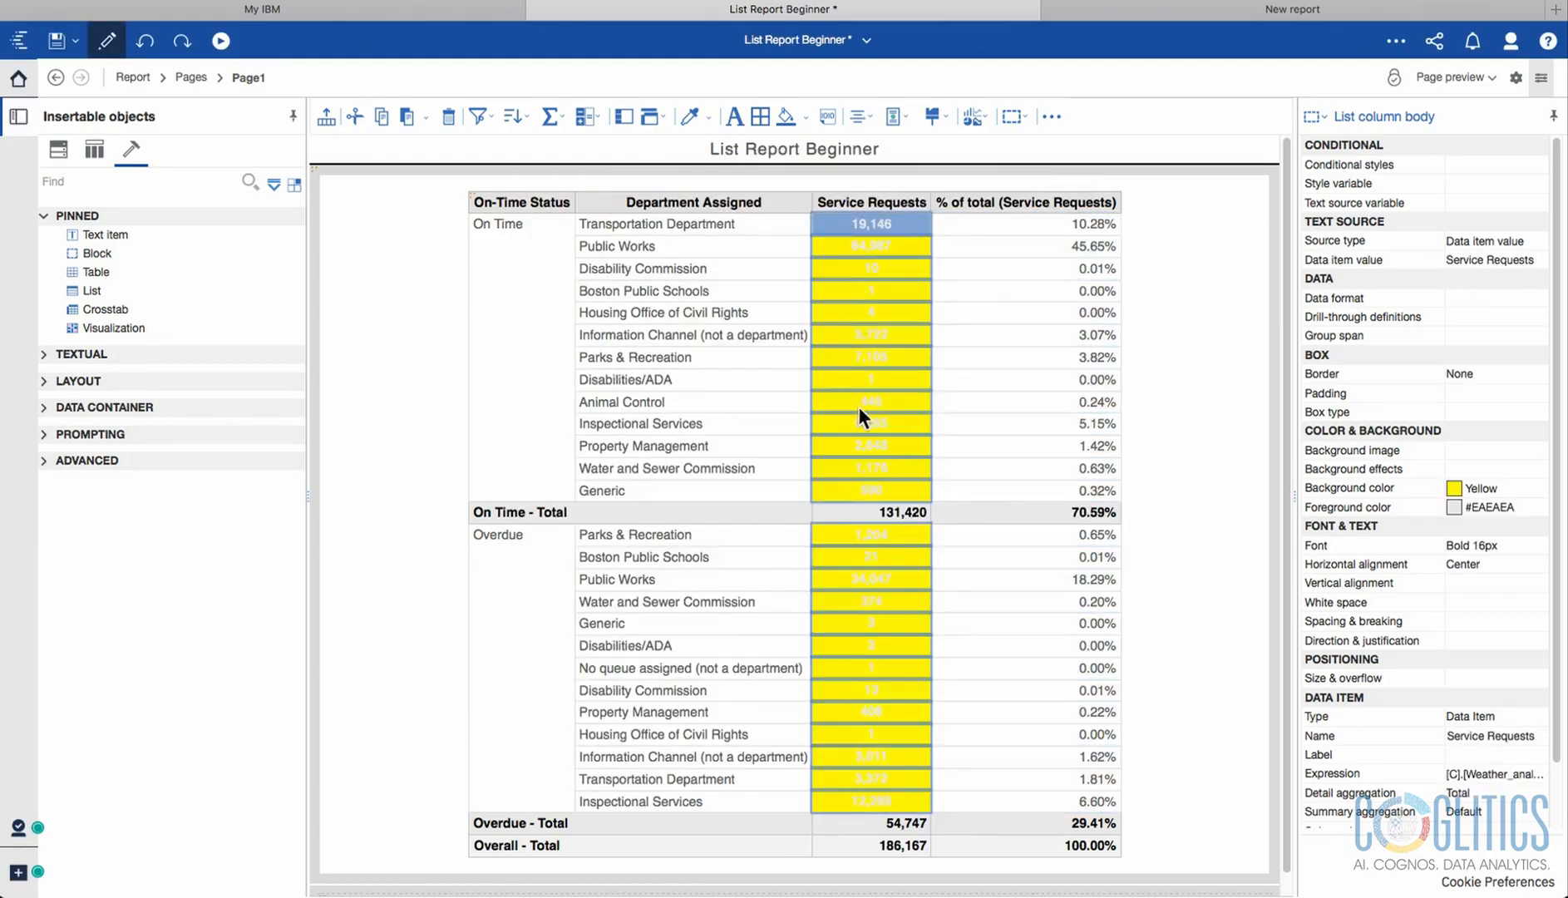
Apply the saved Big Text - Numeric style to the % of total (Service Requests) column body.
{"action": "left_click", "coordinate": [1009, 228]}
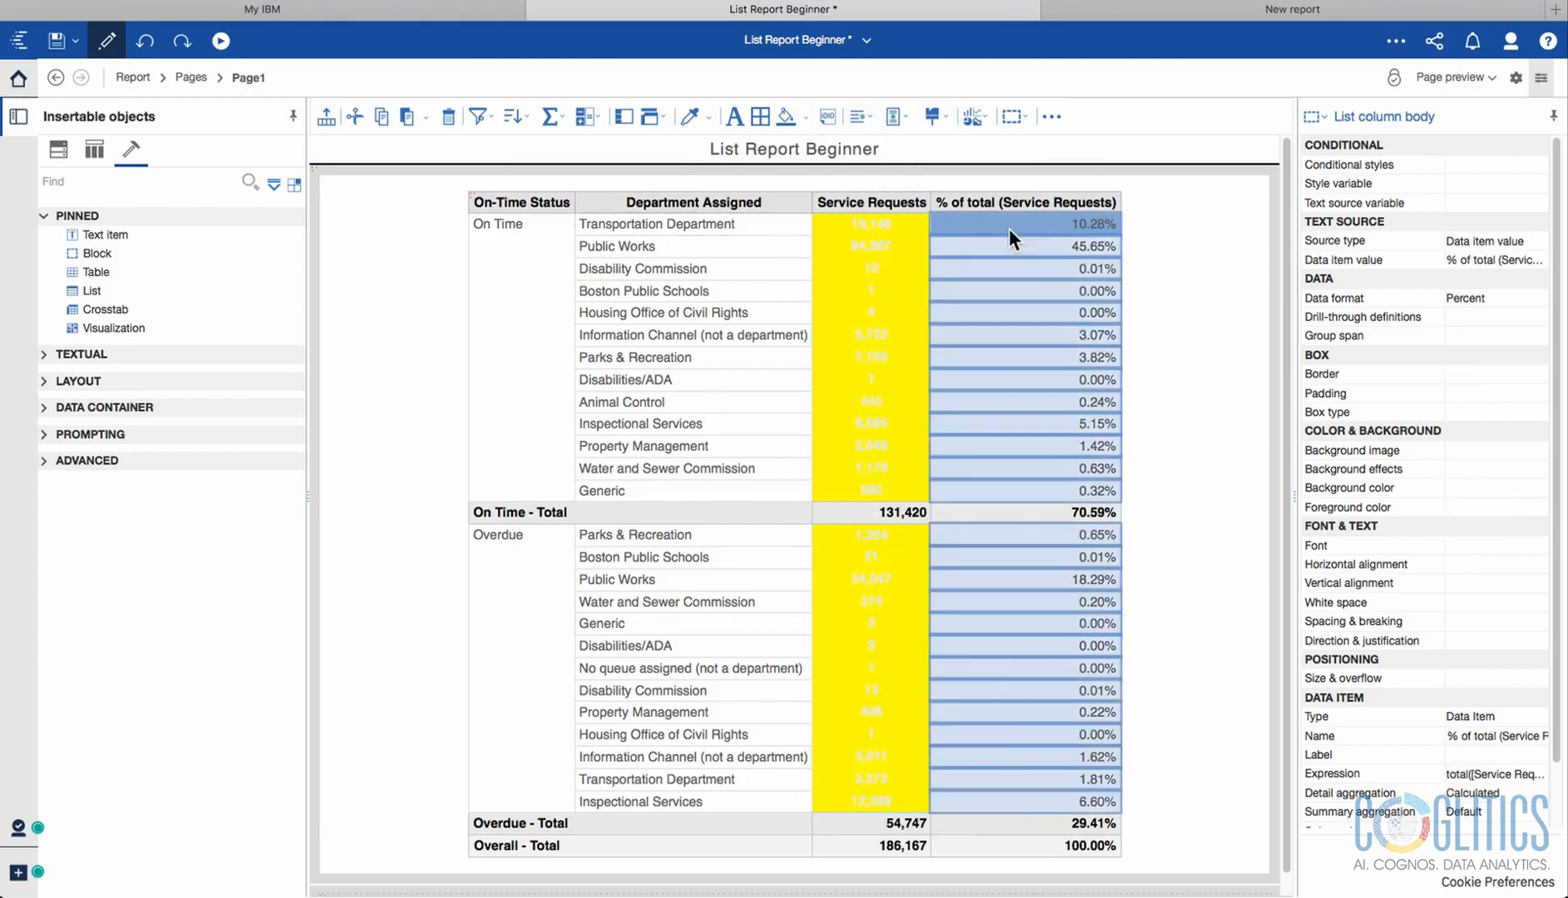
{"action": "left_click", "coordinate": [946, 117]}
{"action": "mouse_move", "coordinate": [967, 241]}
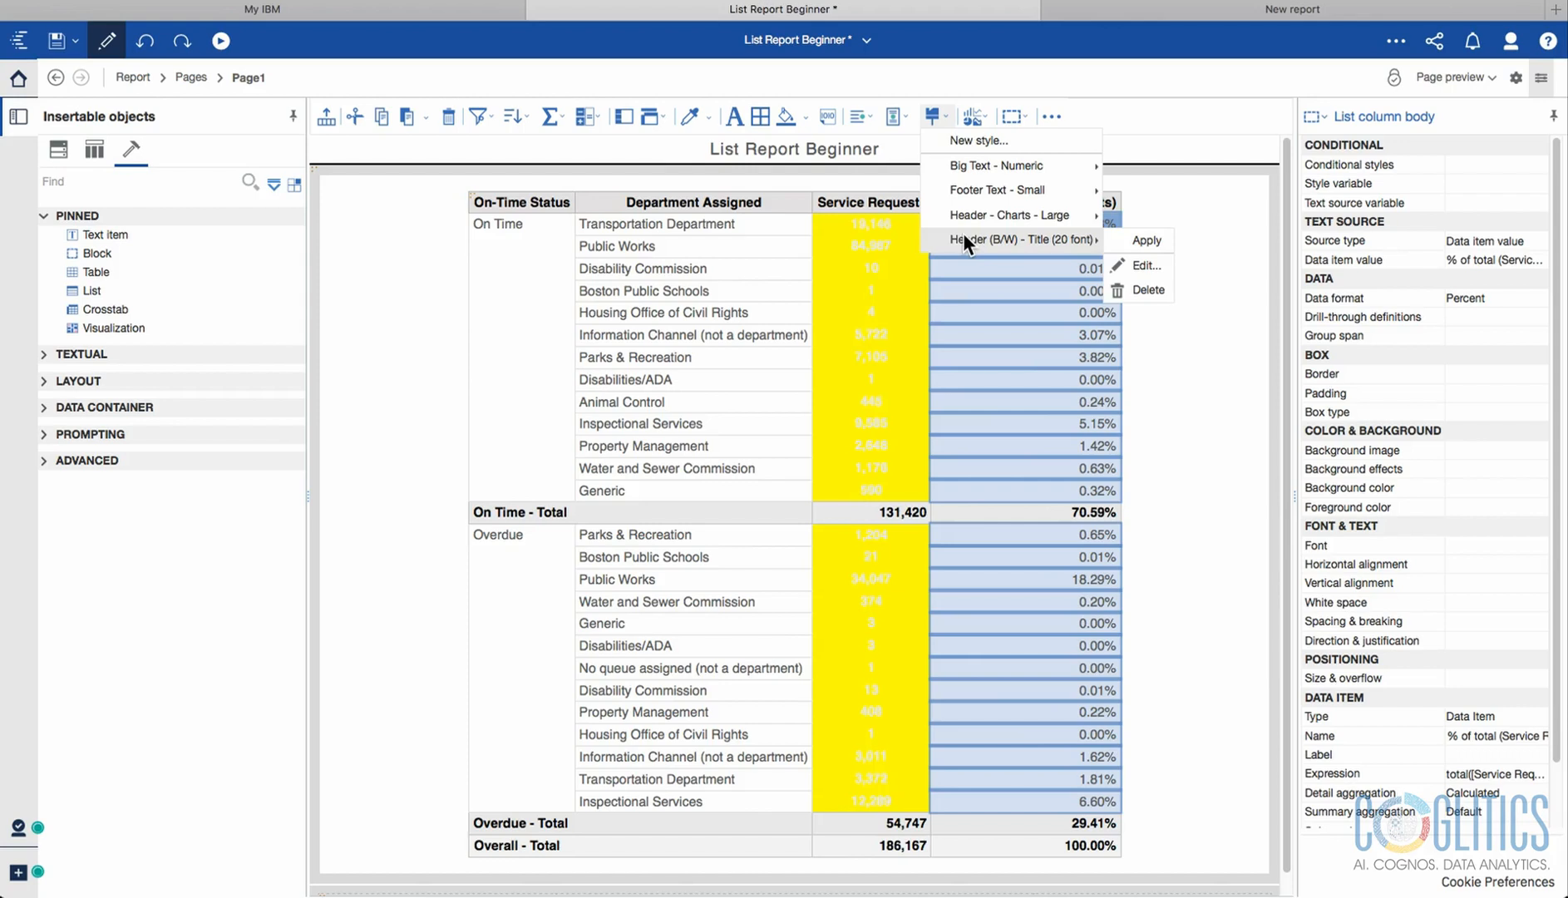
{"action": "mouse_move", "coordinate": [951, 171]}
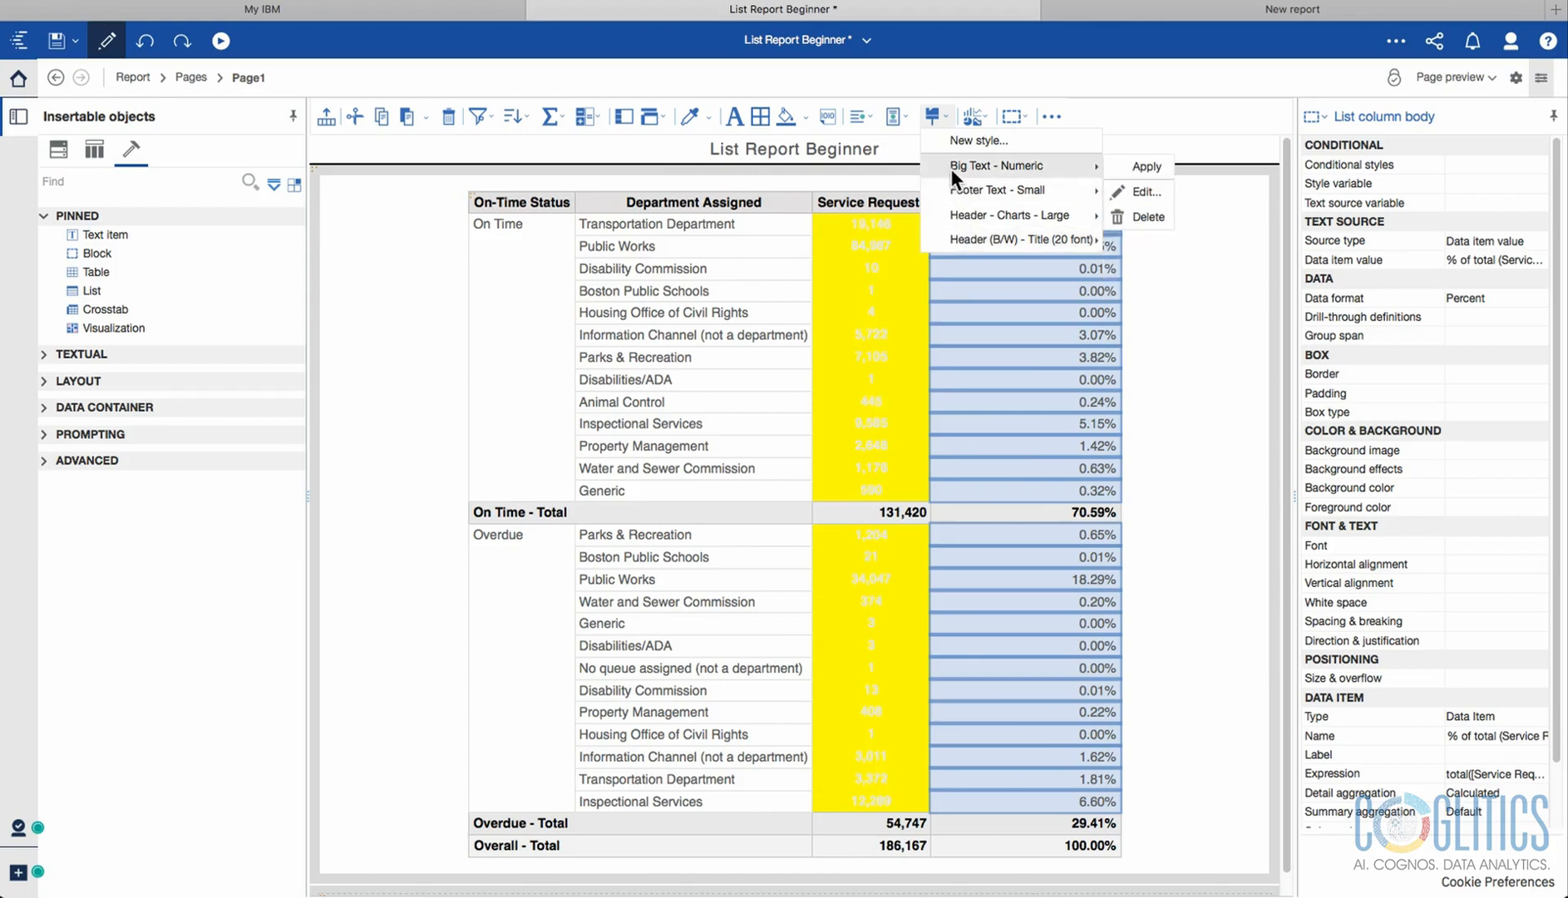
{"action": "left_click", "coordinate": [1137, 166]}
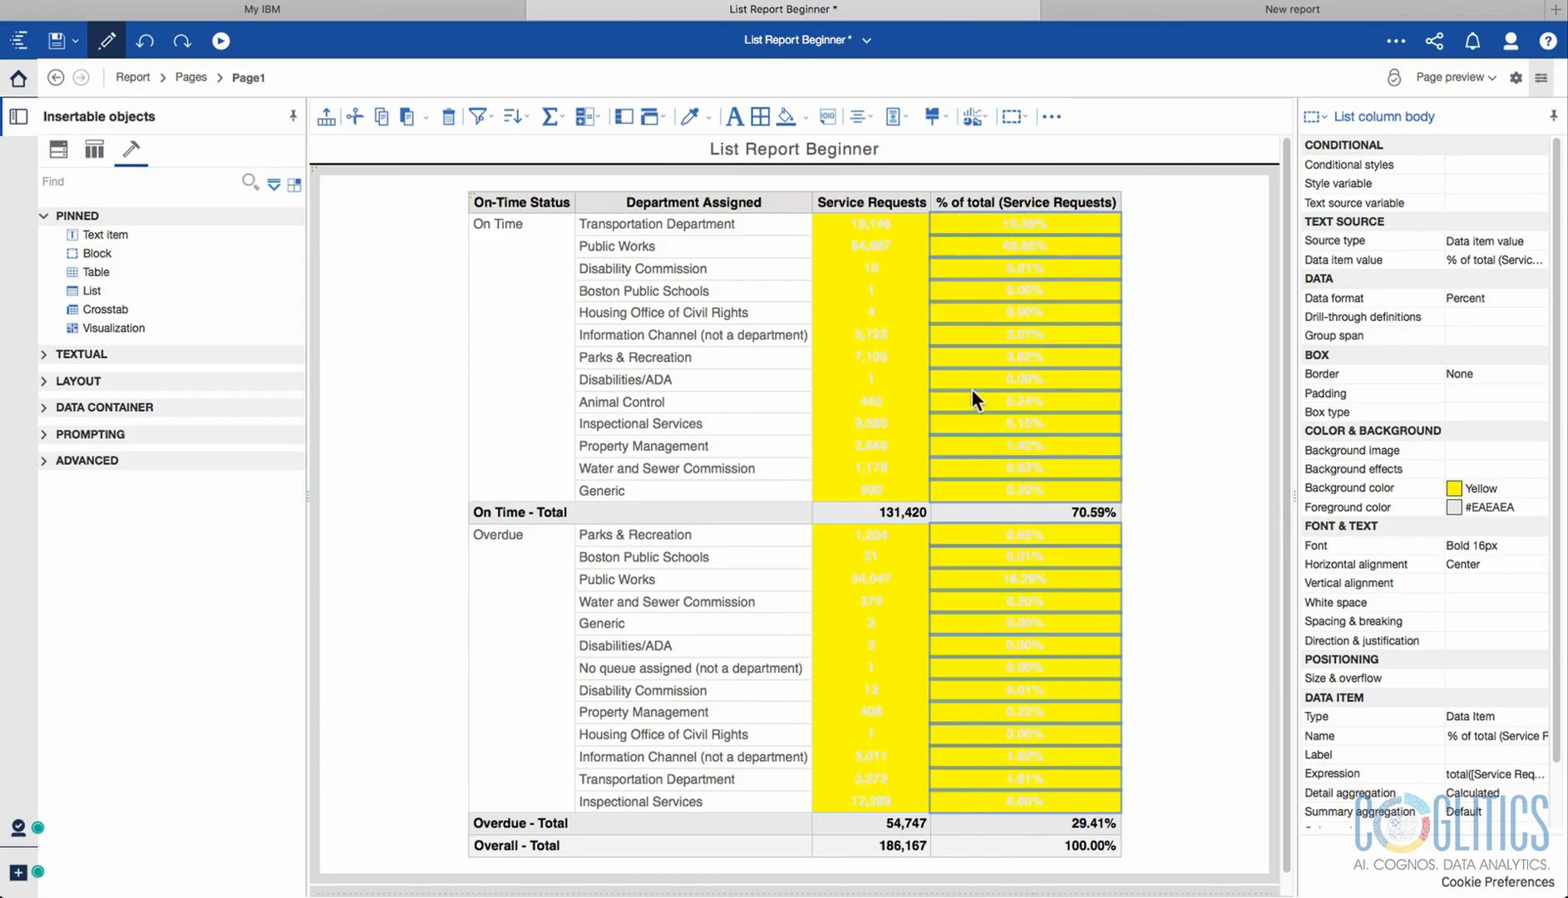
Undo the Big Text - Numeric style on the Service Requests and % of total columns and return the report to page preview.
{"action": "left_click", "coordinate": [146, 43]}
{"action": "left_click", "coordinate": [146, 43]}
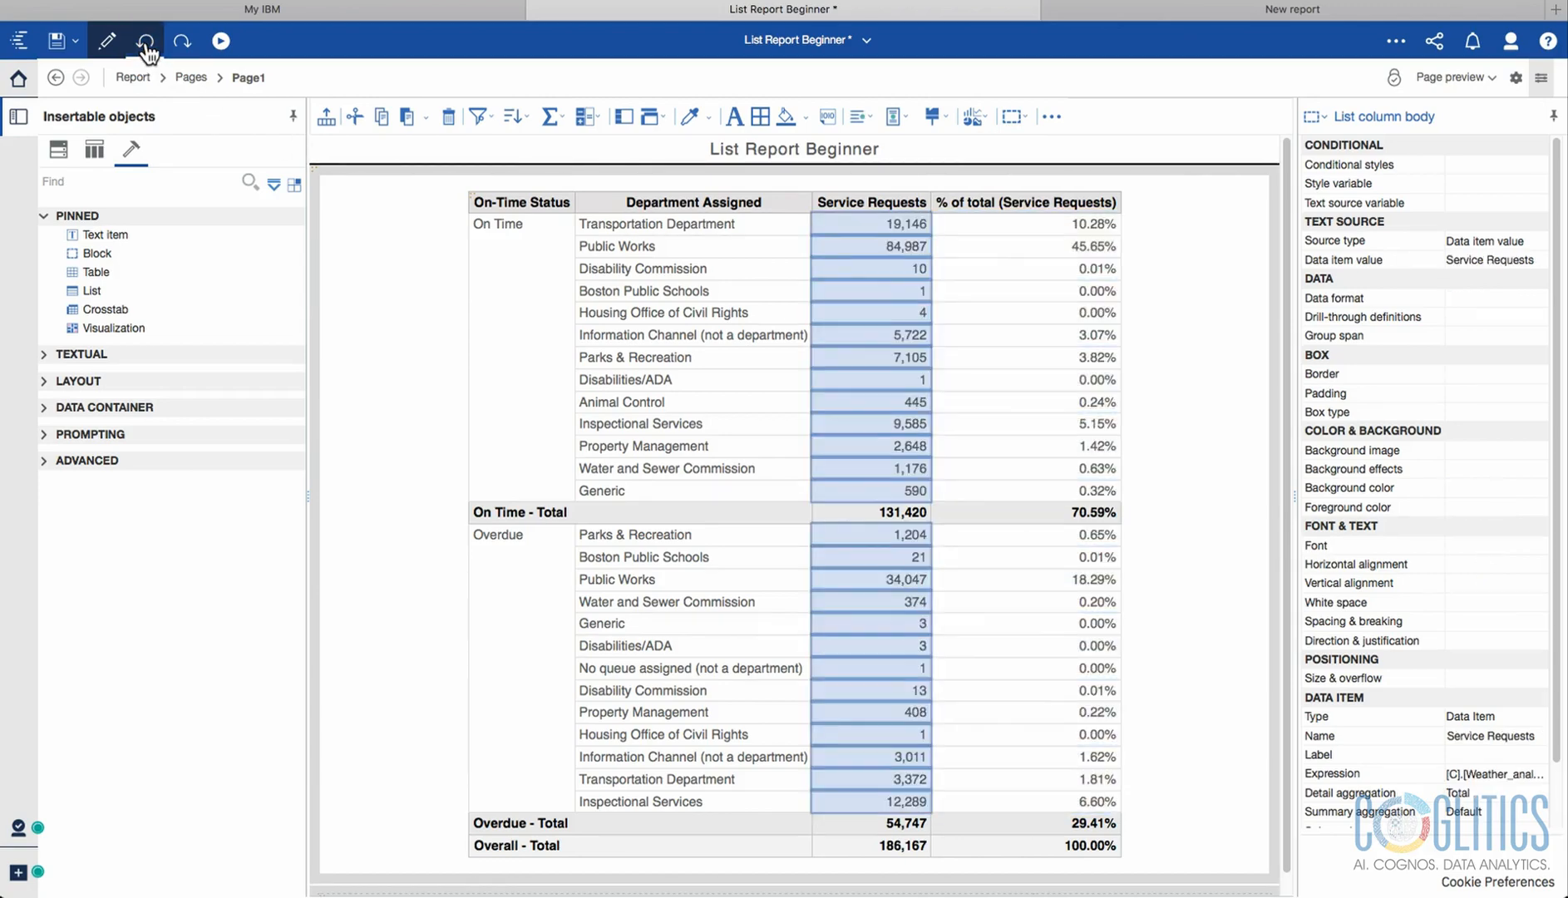
{"action": "left_click", "coordinate": [146, 43]}
{"action": "left_click", "coordinate": [1470, 79]}
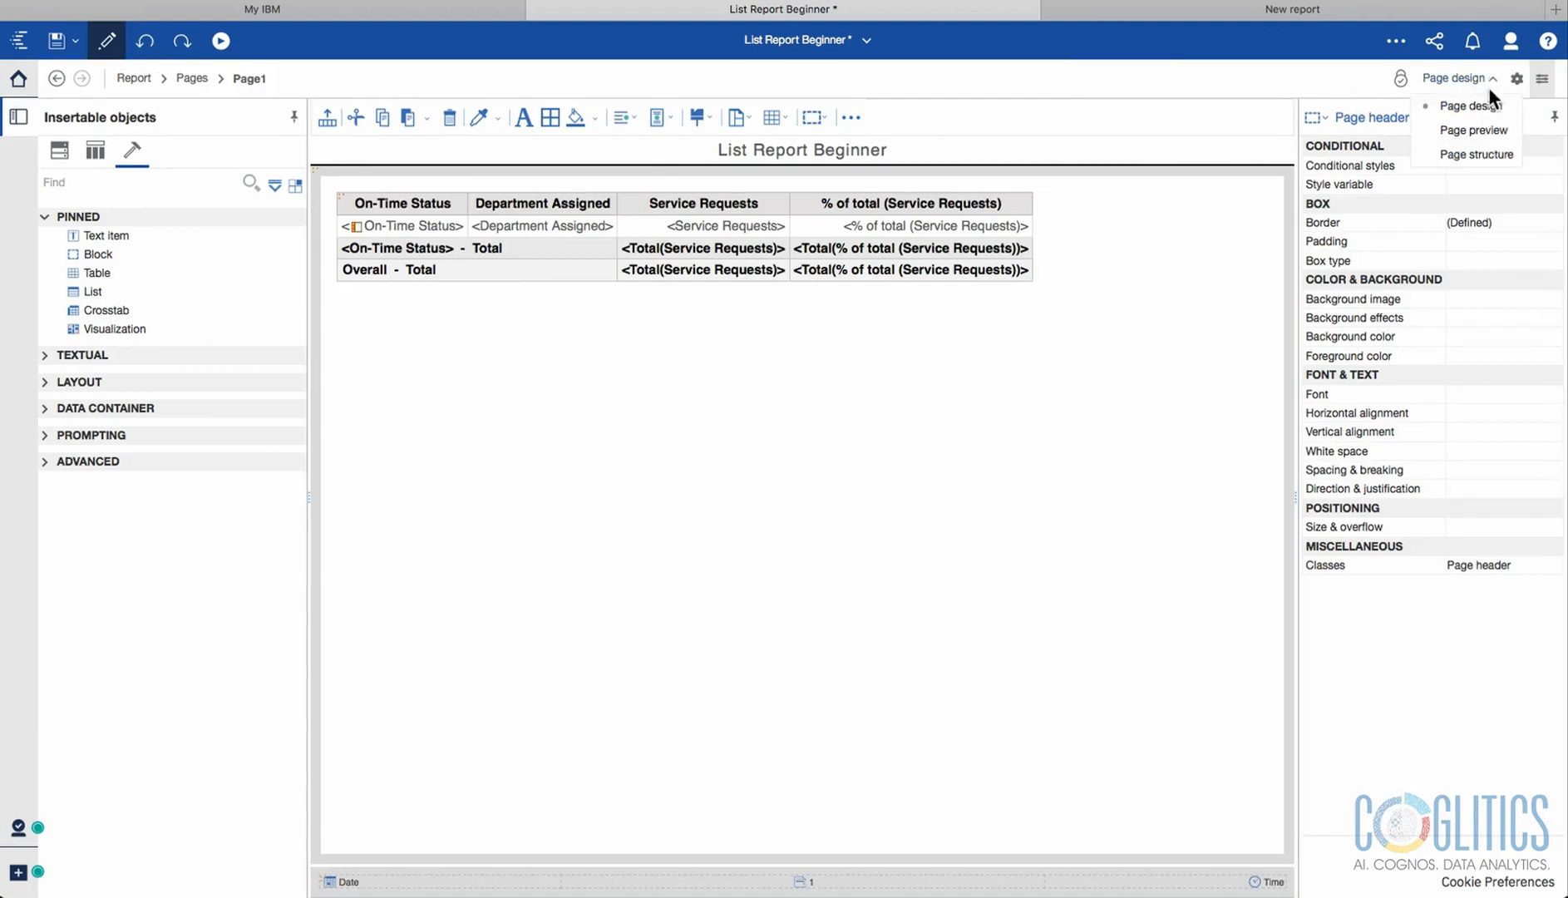
{"action": "left_click", "coordinate": [1443, 130]}
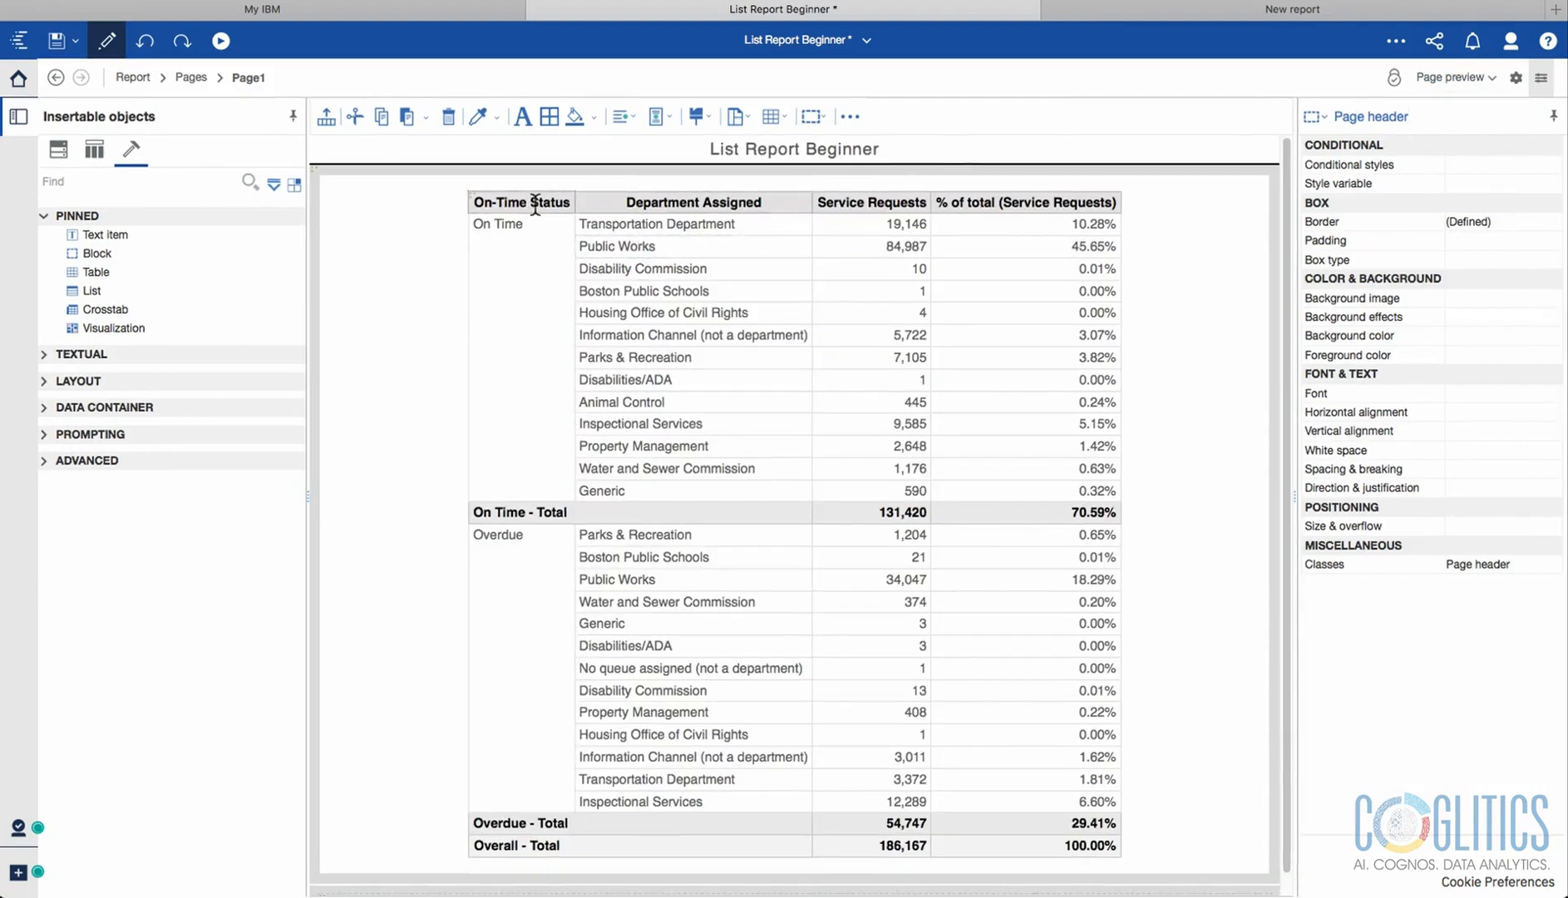
Examine the formatting options offered for the list's Department Assigned, Service Requests and % of total (Service Requests) column bodies.
{"action": "left_click", "coordinate": [480, 198]}
{"action": "left_click", "coordinate": [1001, 237]}
{"action": "left_click", "coordinate": [715, 231]}
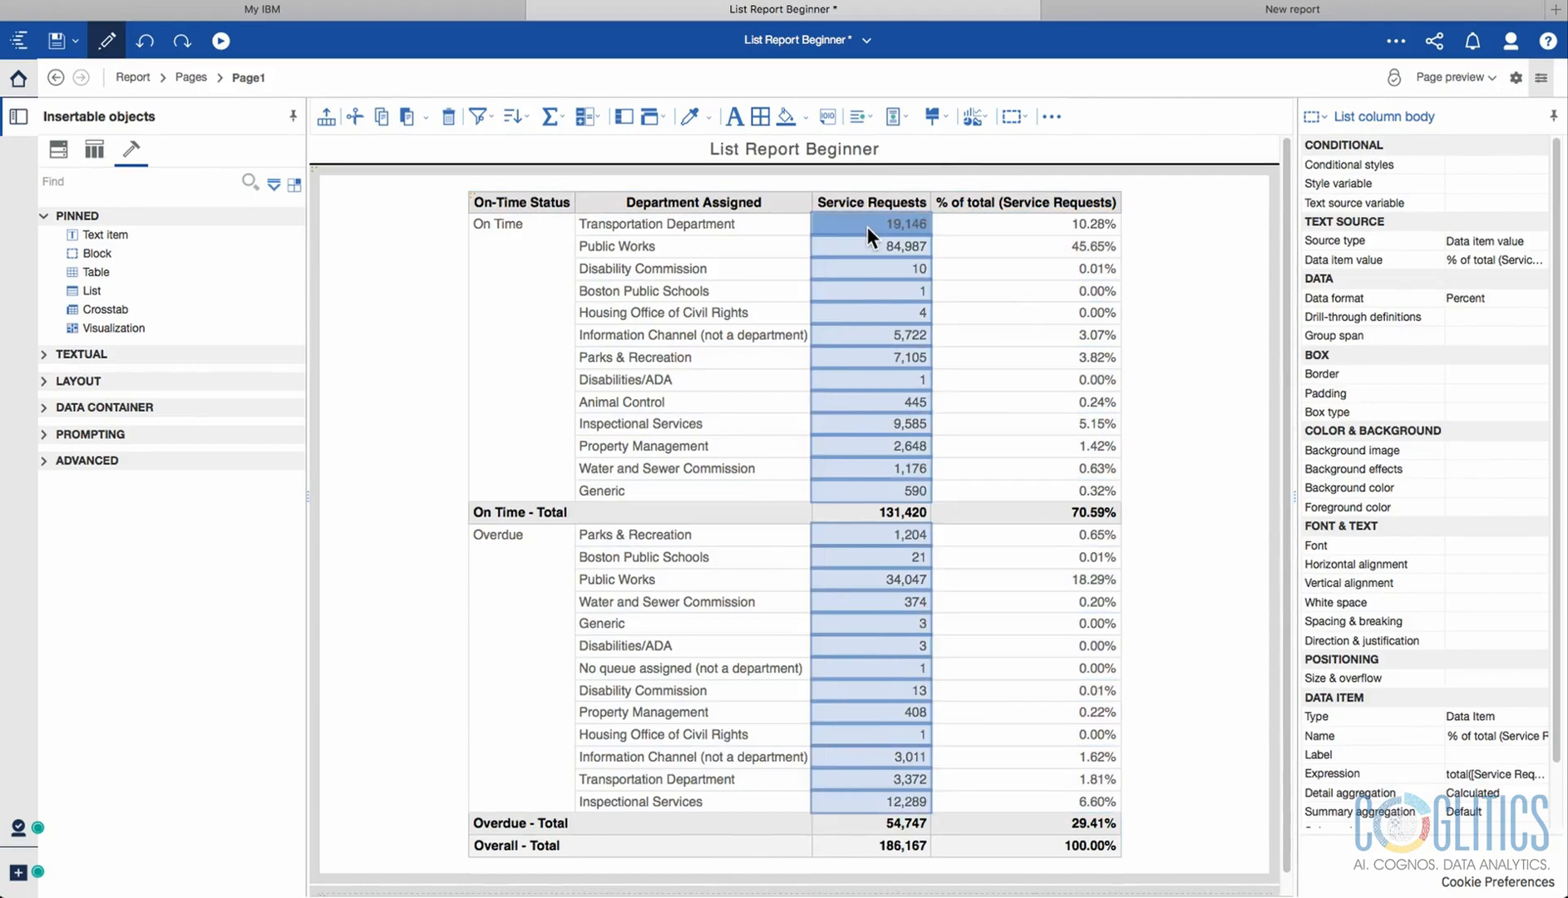
{"action": "left_click", "coordinate": [488, 237]}
{"action": "left_click", "coordinate": [760, 232]}
{"action": "left_click", "coordinate": [868, 221]}
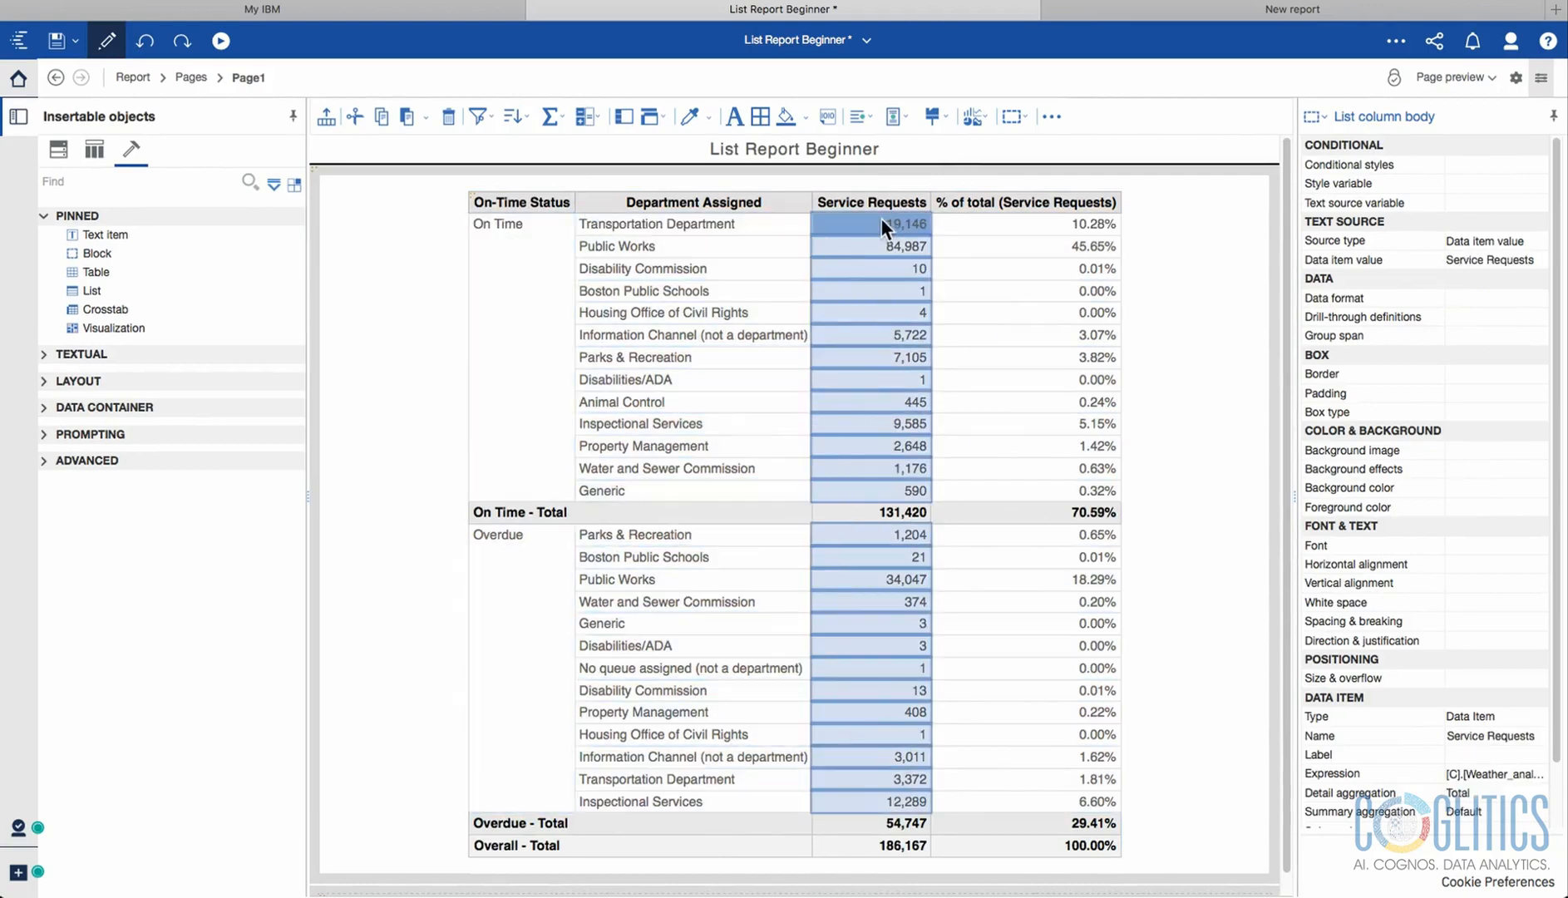
{"action": "left_click", "coordinate": [992, 223]}
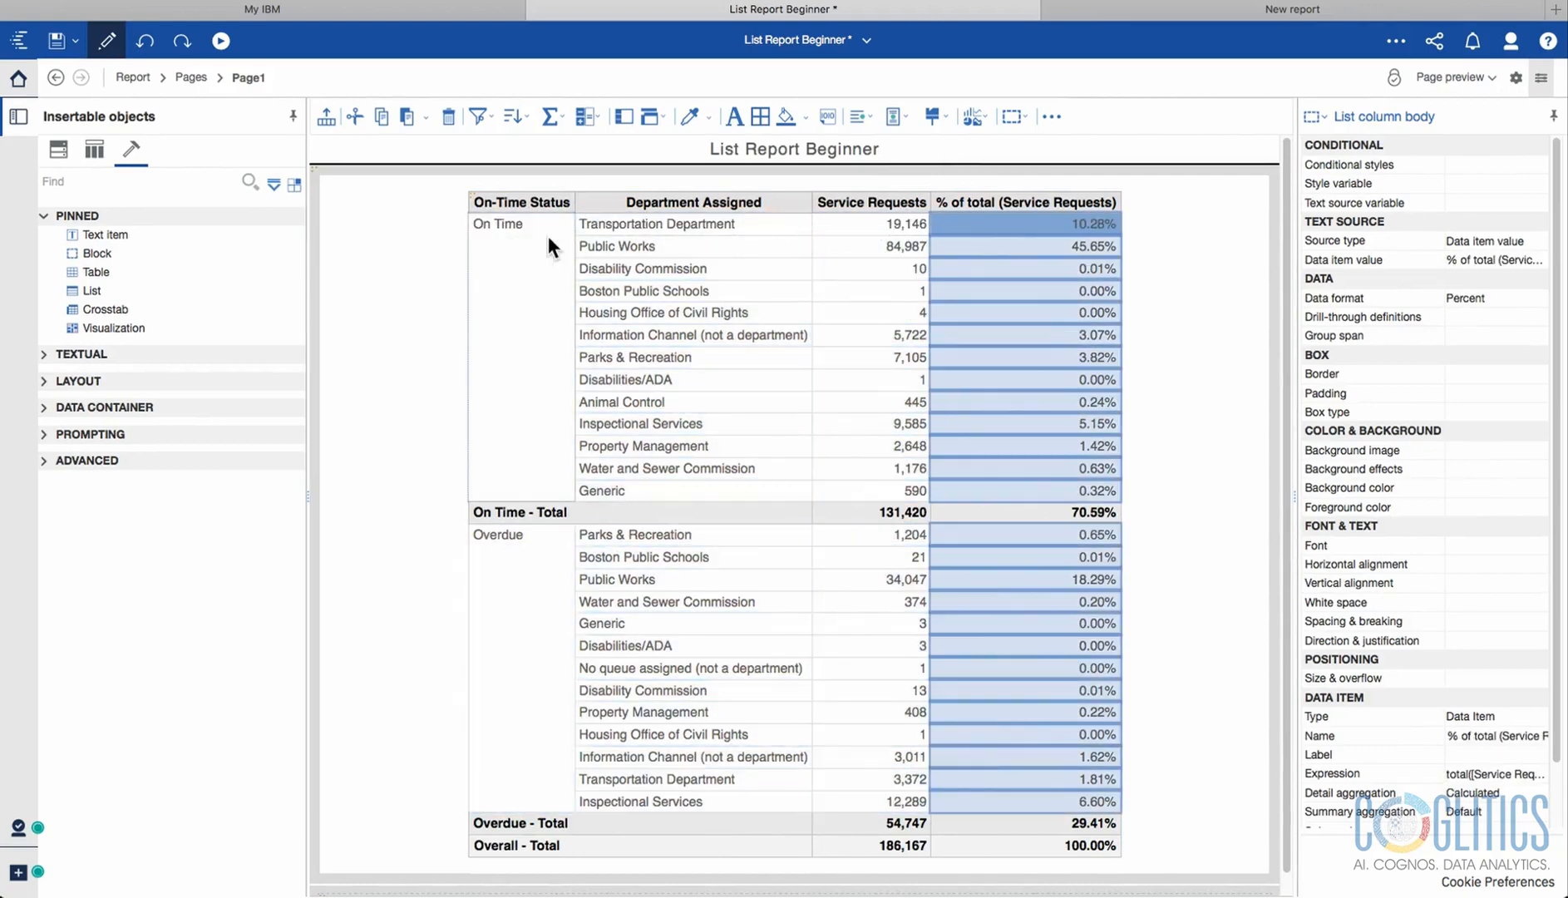
{"action": "left_click", "coordinate": [471, 193]}
{"action": "left_click", "coordinate": [968, 248]}
{"action": "left_click", "coordinate": [774, 229]}
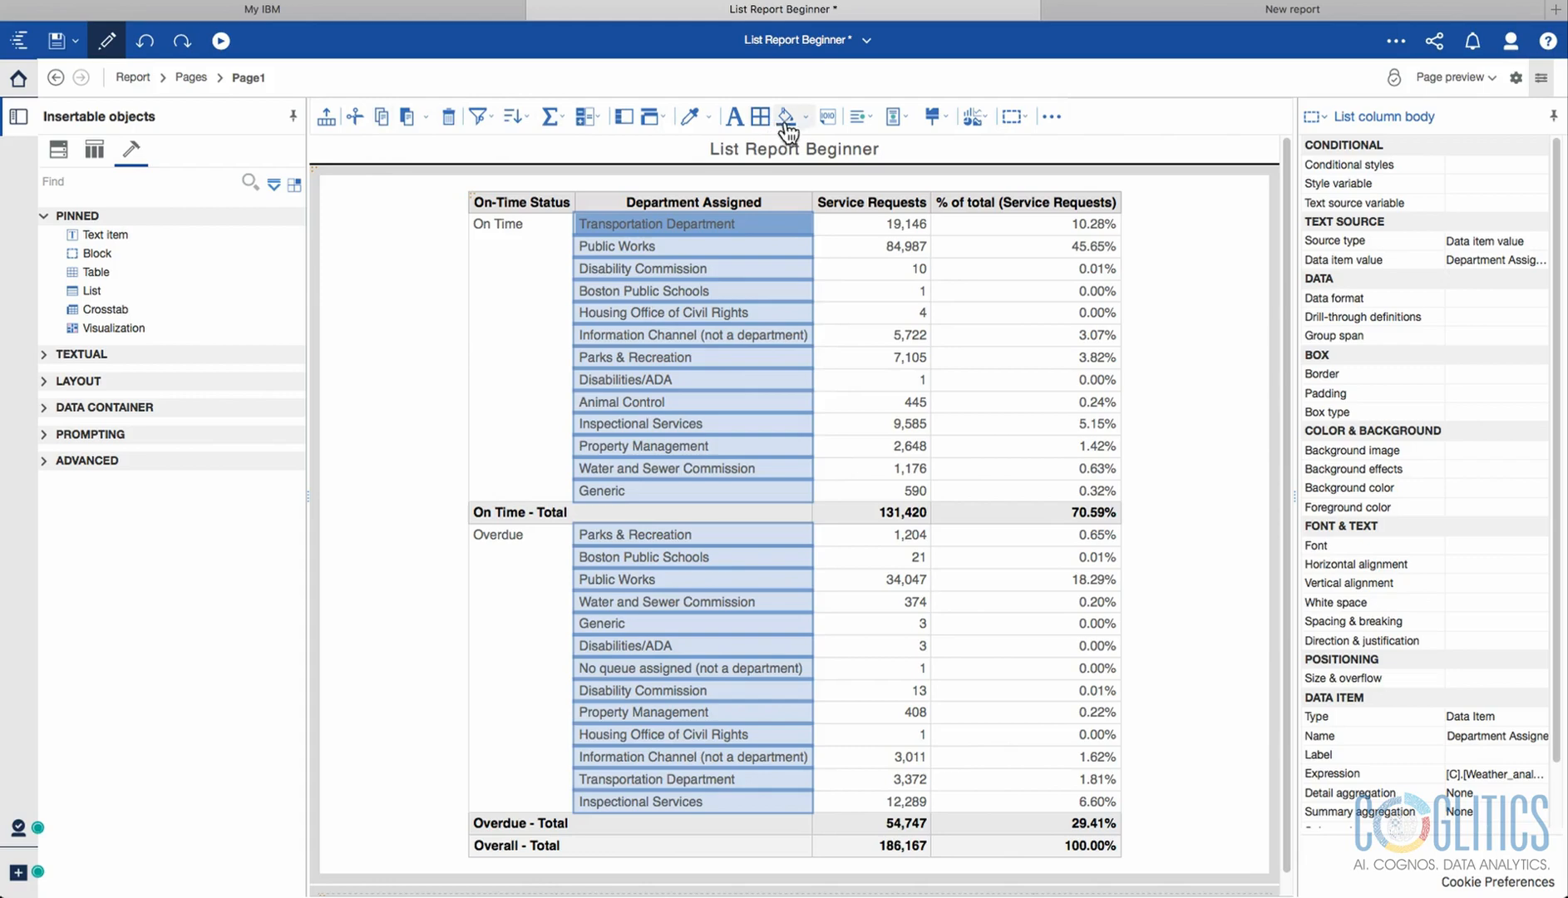
{"action": "left_click", "coordinate": [1008, 233]}
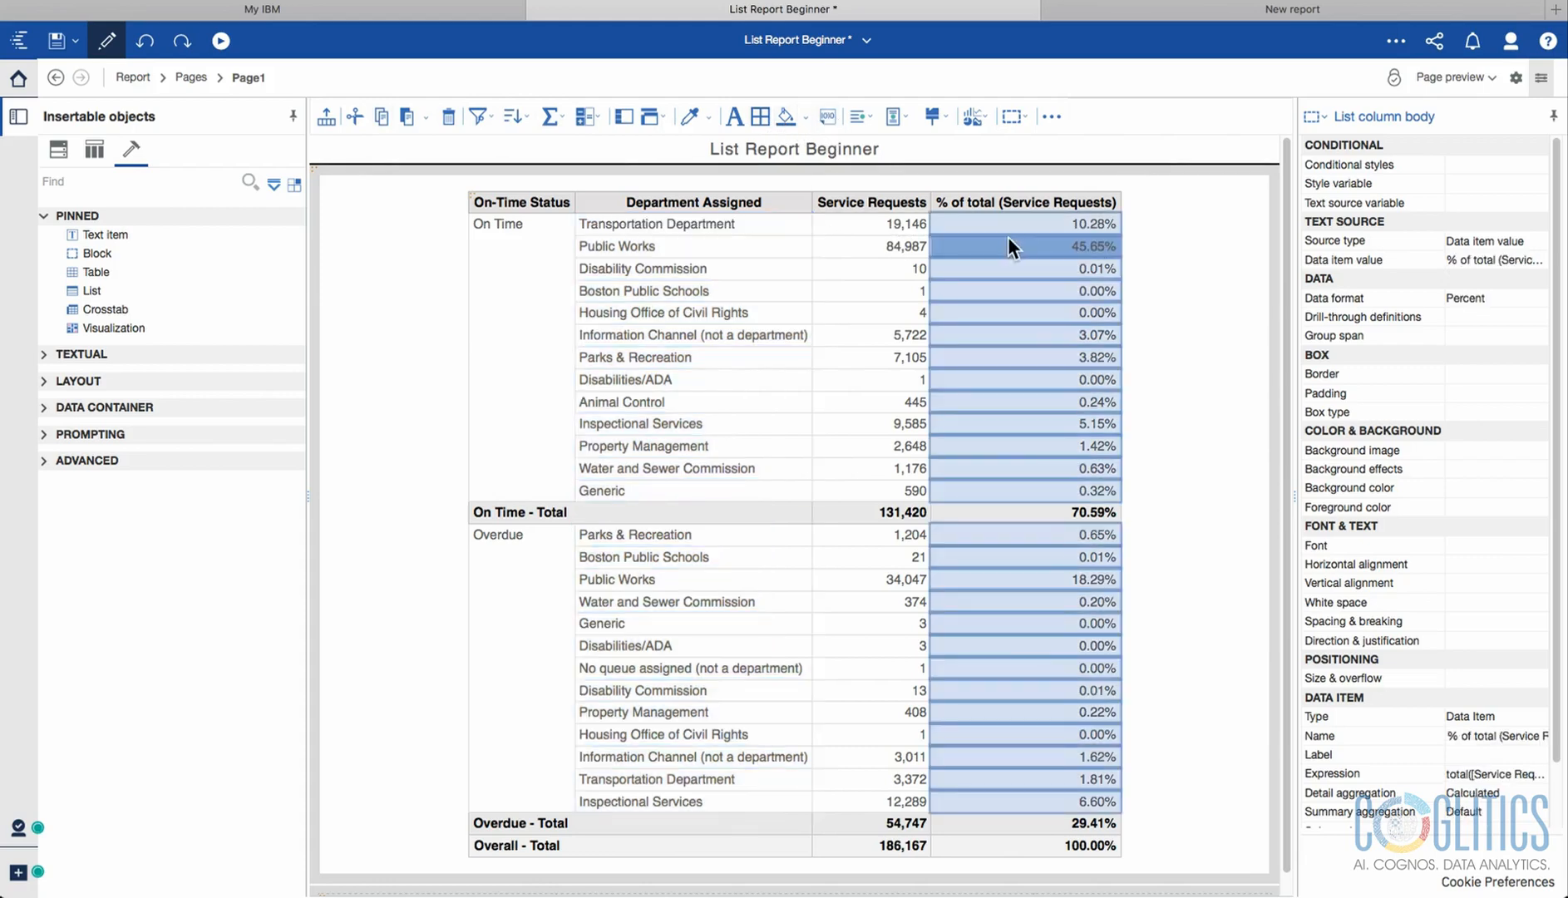
View the data format settings of the Service Requests column body and leave them without making changes.
{"action": "left_click", "coordinate": [853, 224]}
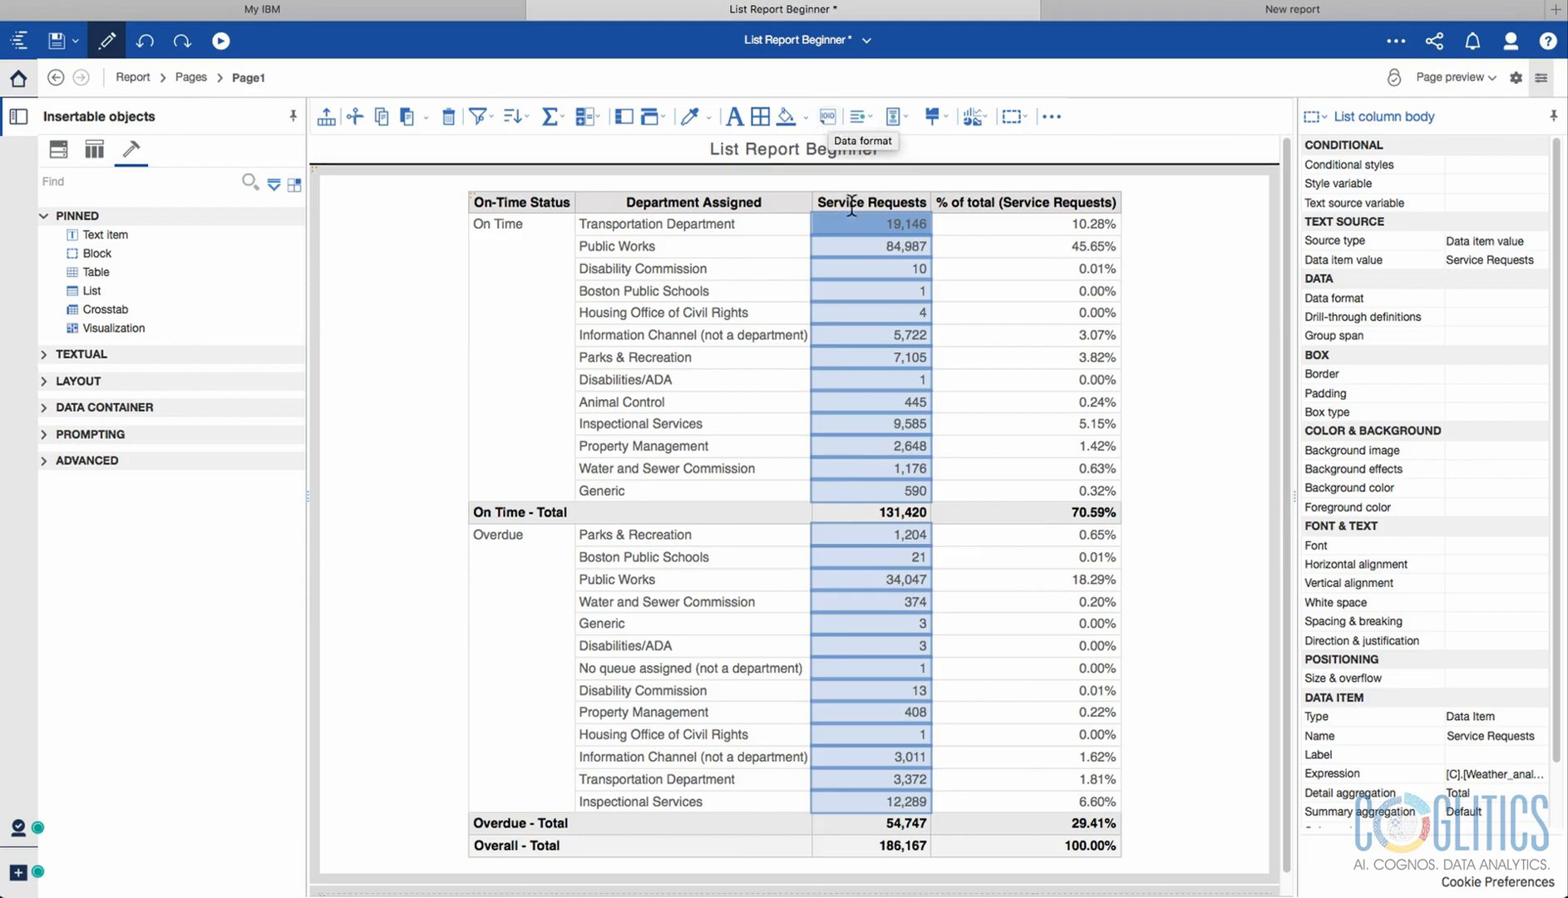
{"action": "left_click", "coordinate": [828, 117]}
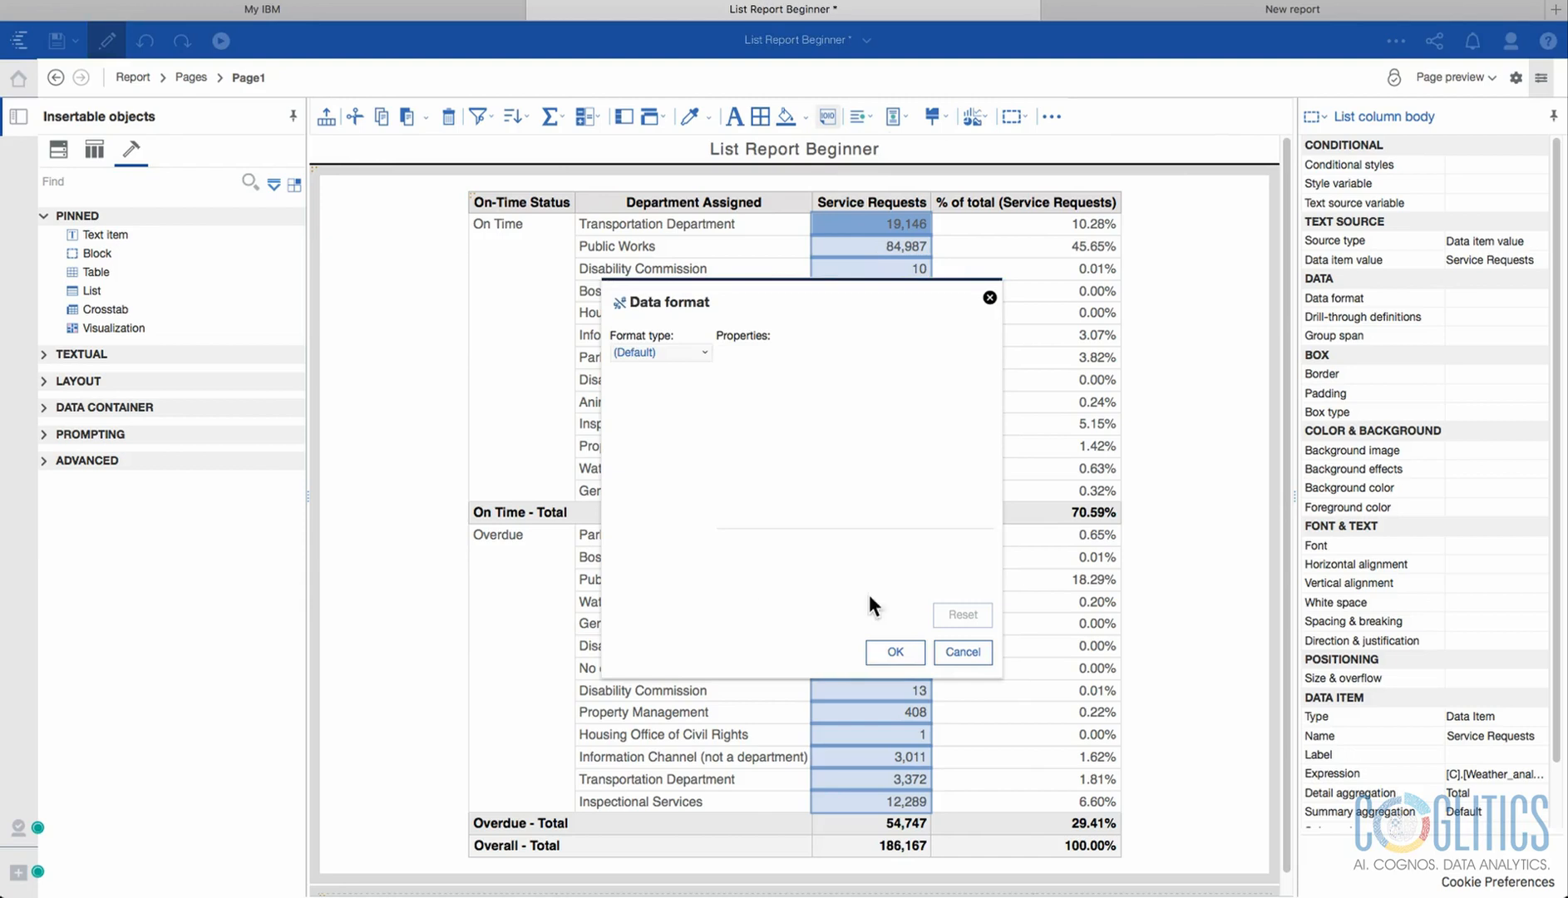
{"action": "left_click", "coordinate": [962, 652]}
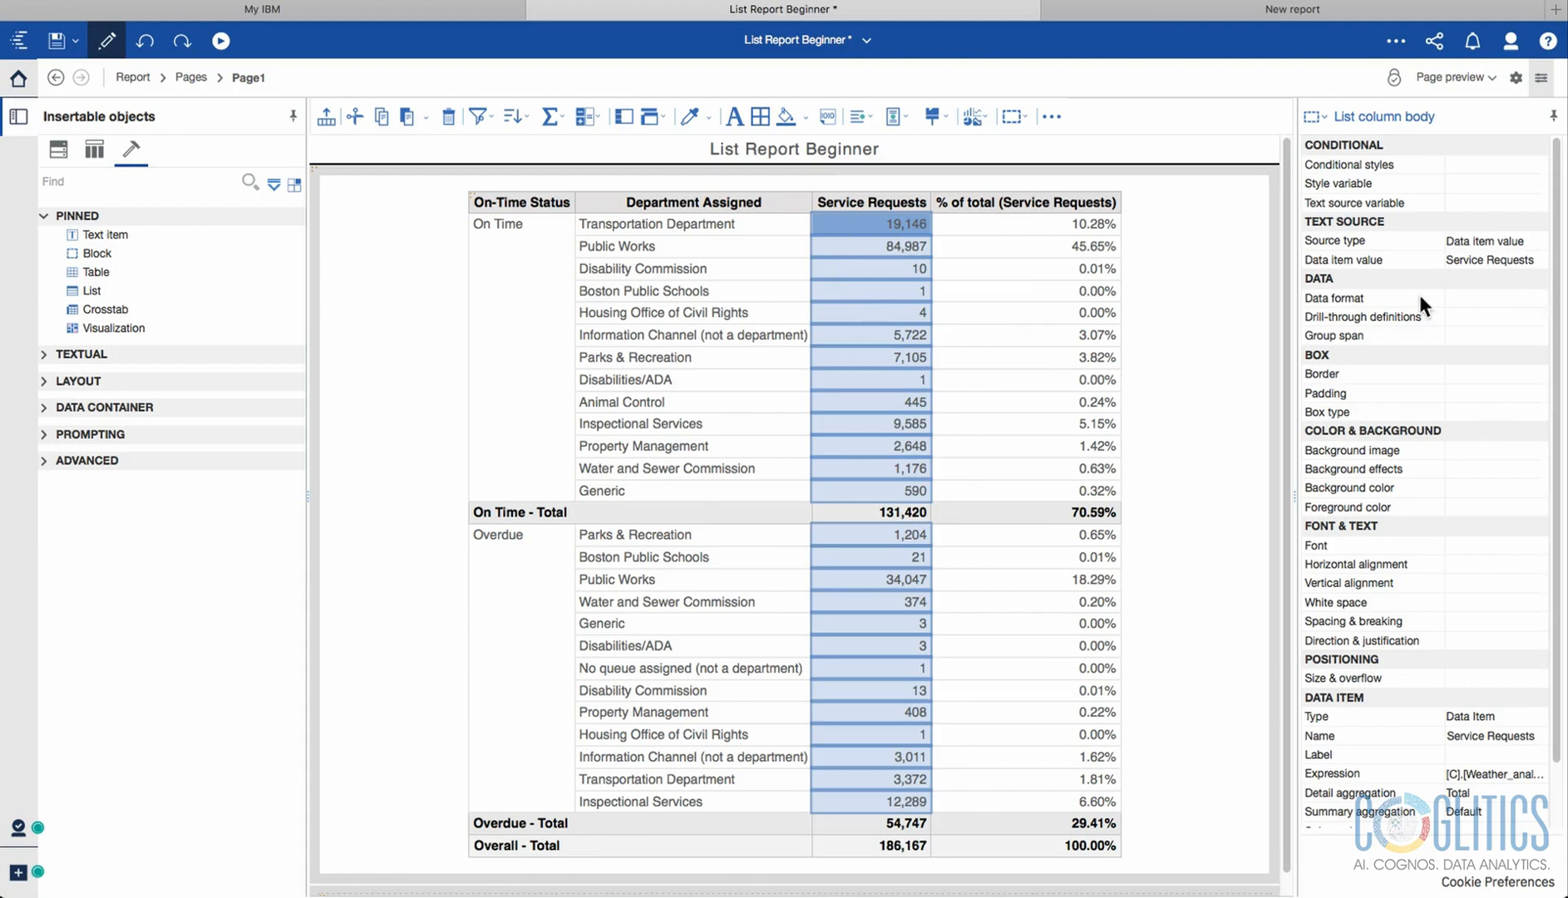
{"action": "left_click", "coordinate": [1500, 297]}
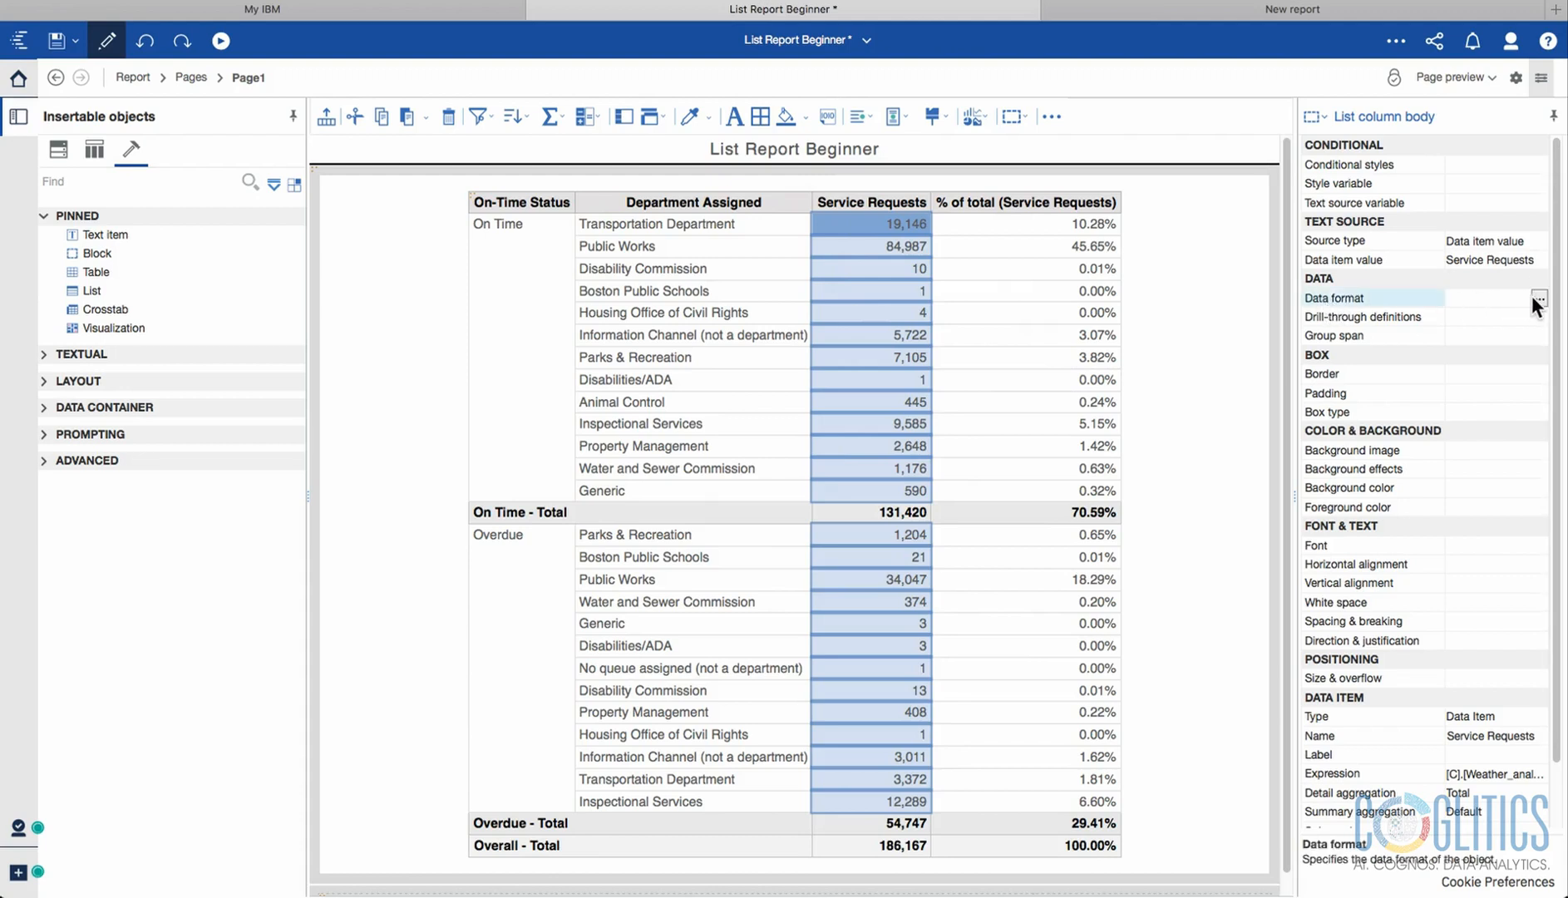
{"action": "left_click", "coordinate": [1539, 297]}
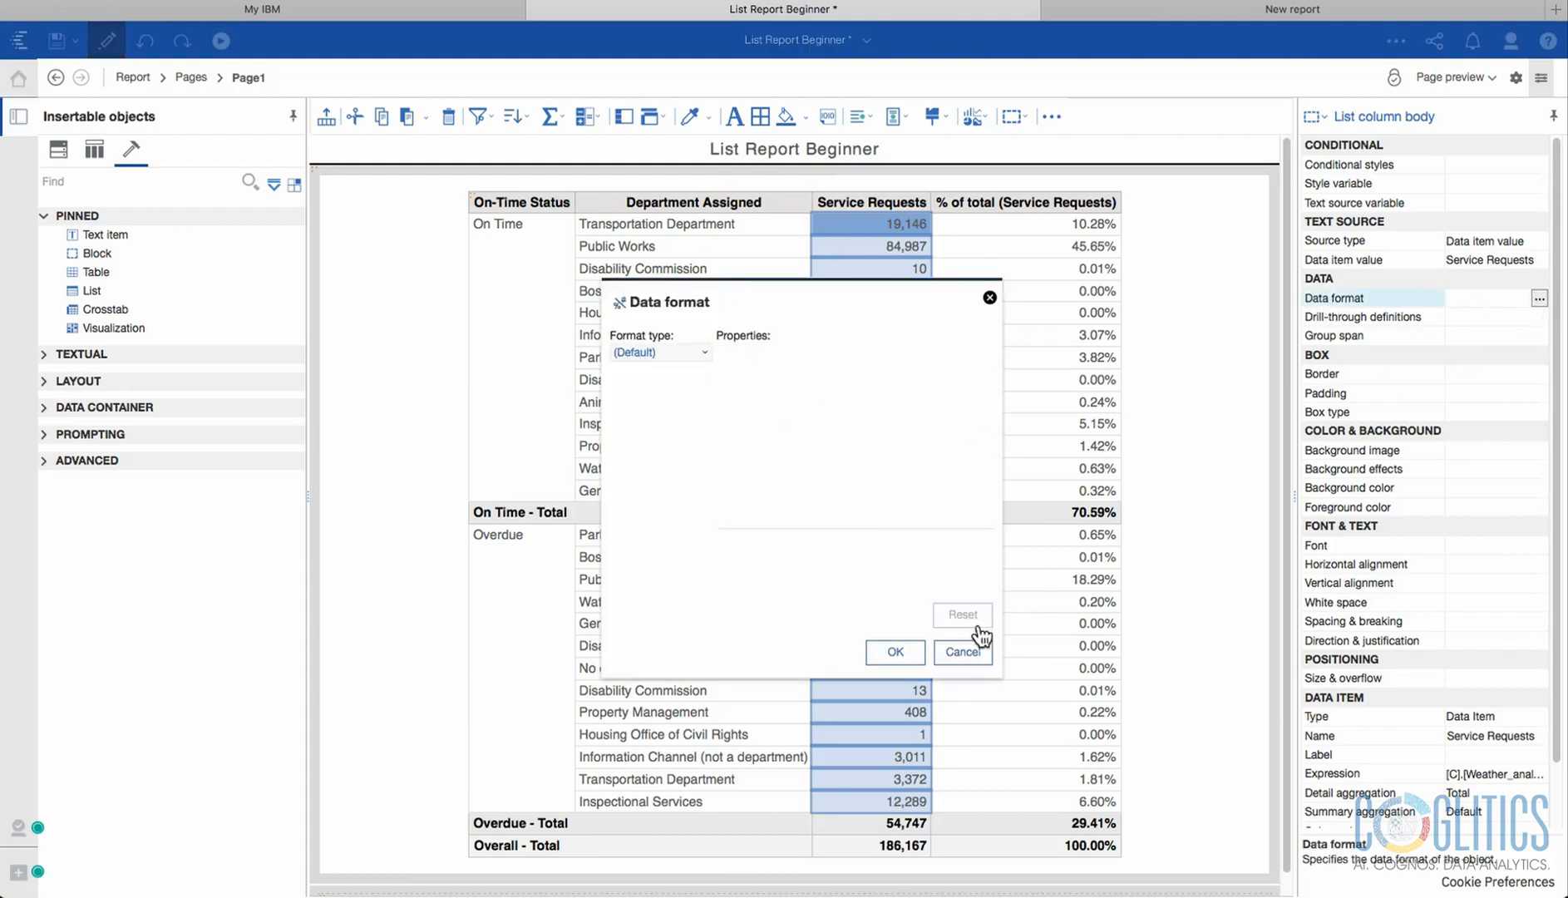
{"action": "left_click", "coordinate": [961, 652]}
Set the data format of the Service Requests column body to Currency.
{"action": "left_click", "coordinate": [828, 118]}
{"action": "left_click", "coordinate": [690, 354]}
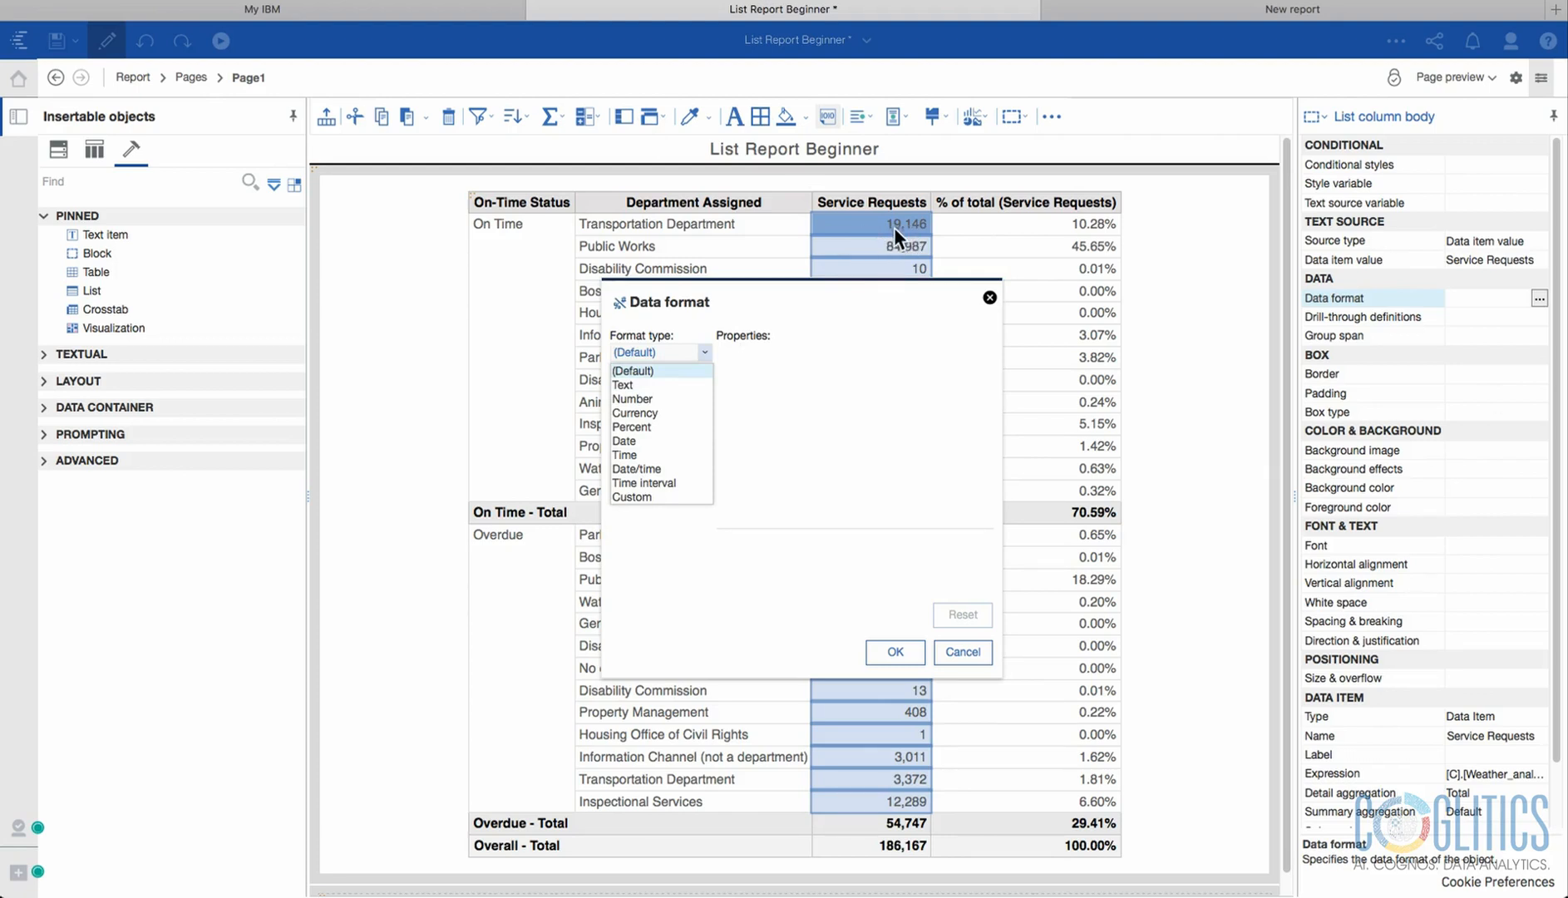
{"action": "left_click", "coordinate": [672, 412]}
{"action": "left_click", "coordinate": [894, 652]}
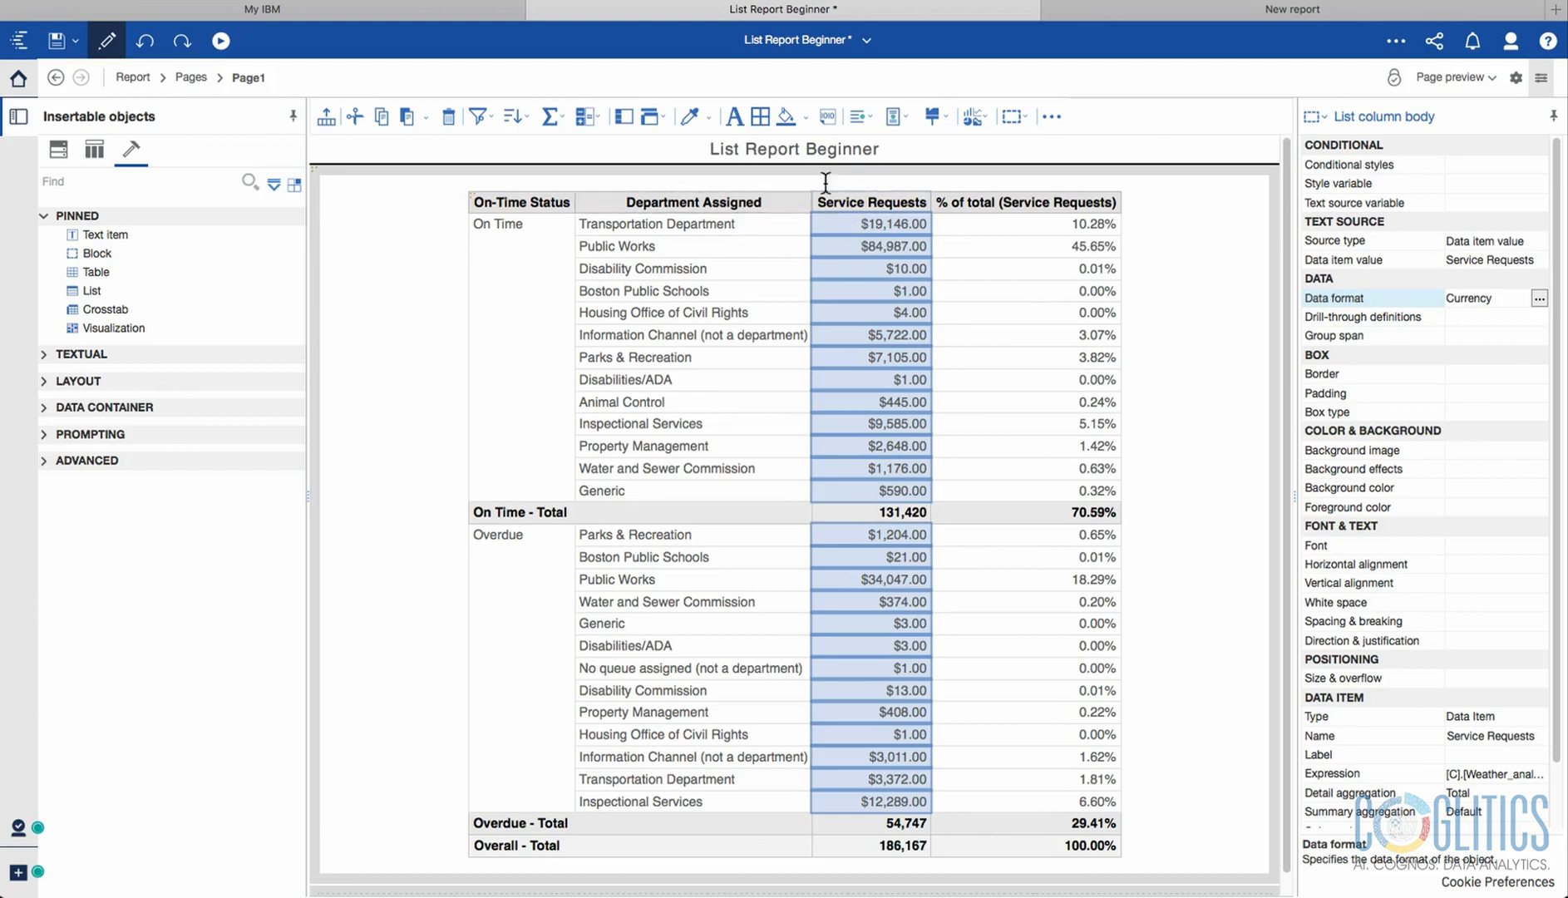
Set the data format of the Service Requests column body to Number with 2 decimal places.
{"action": "left_click", "coordinate": [828, 119]}
{"action": "left_click", "coordinate": [665, 349]}
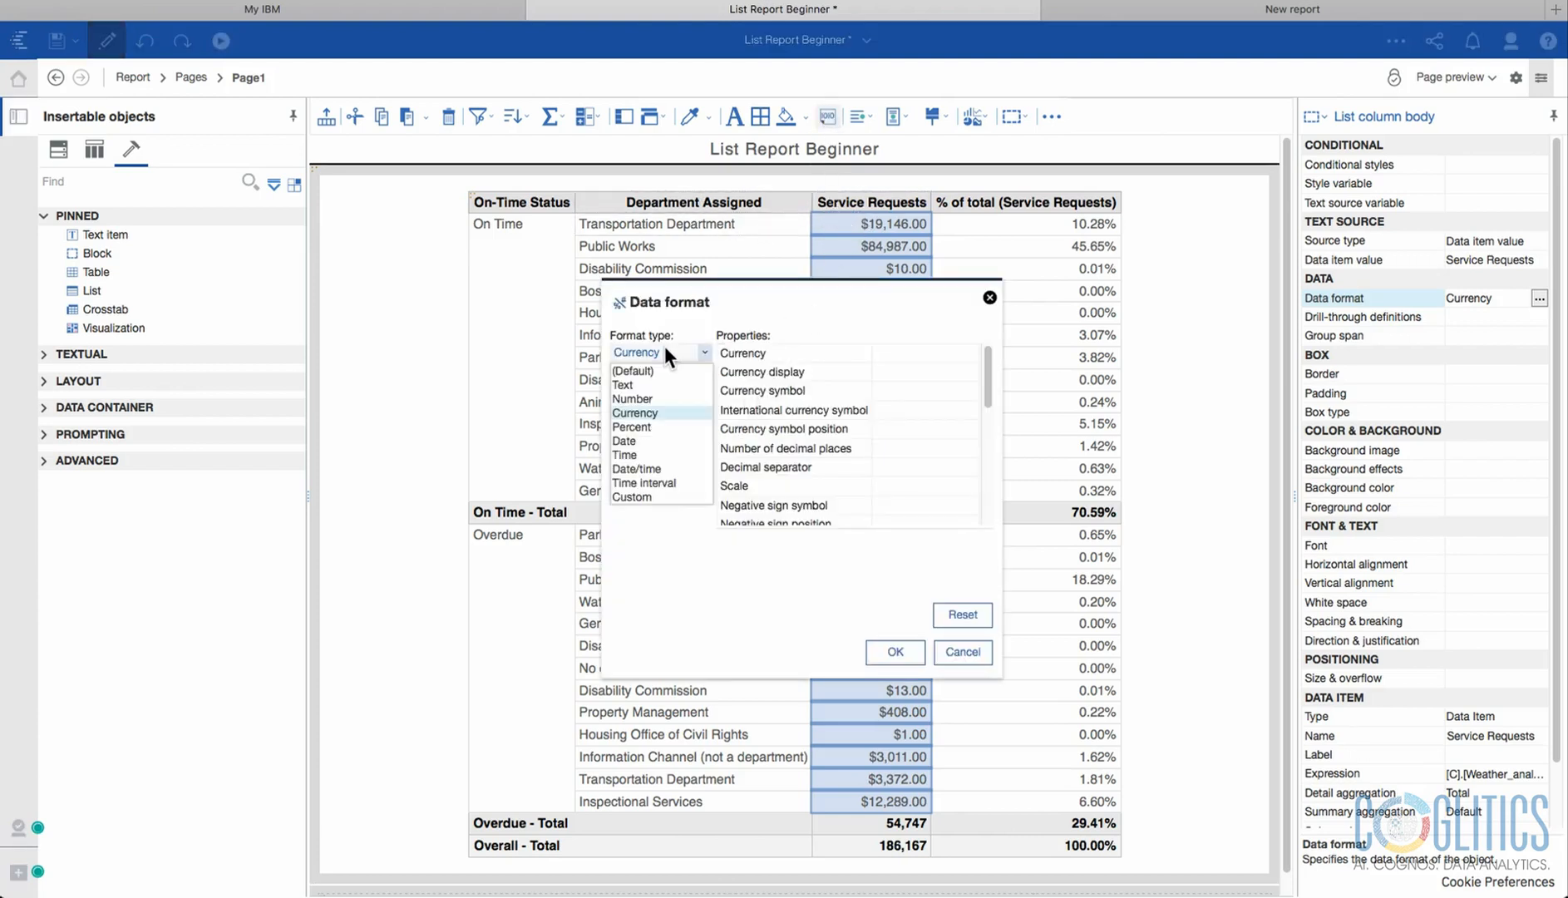
{"action": "left_click", "coordinate": [649, 392]}
{"action": "left_click", "coordinate": [923, 352]}
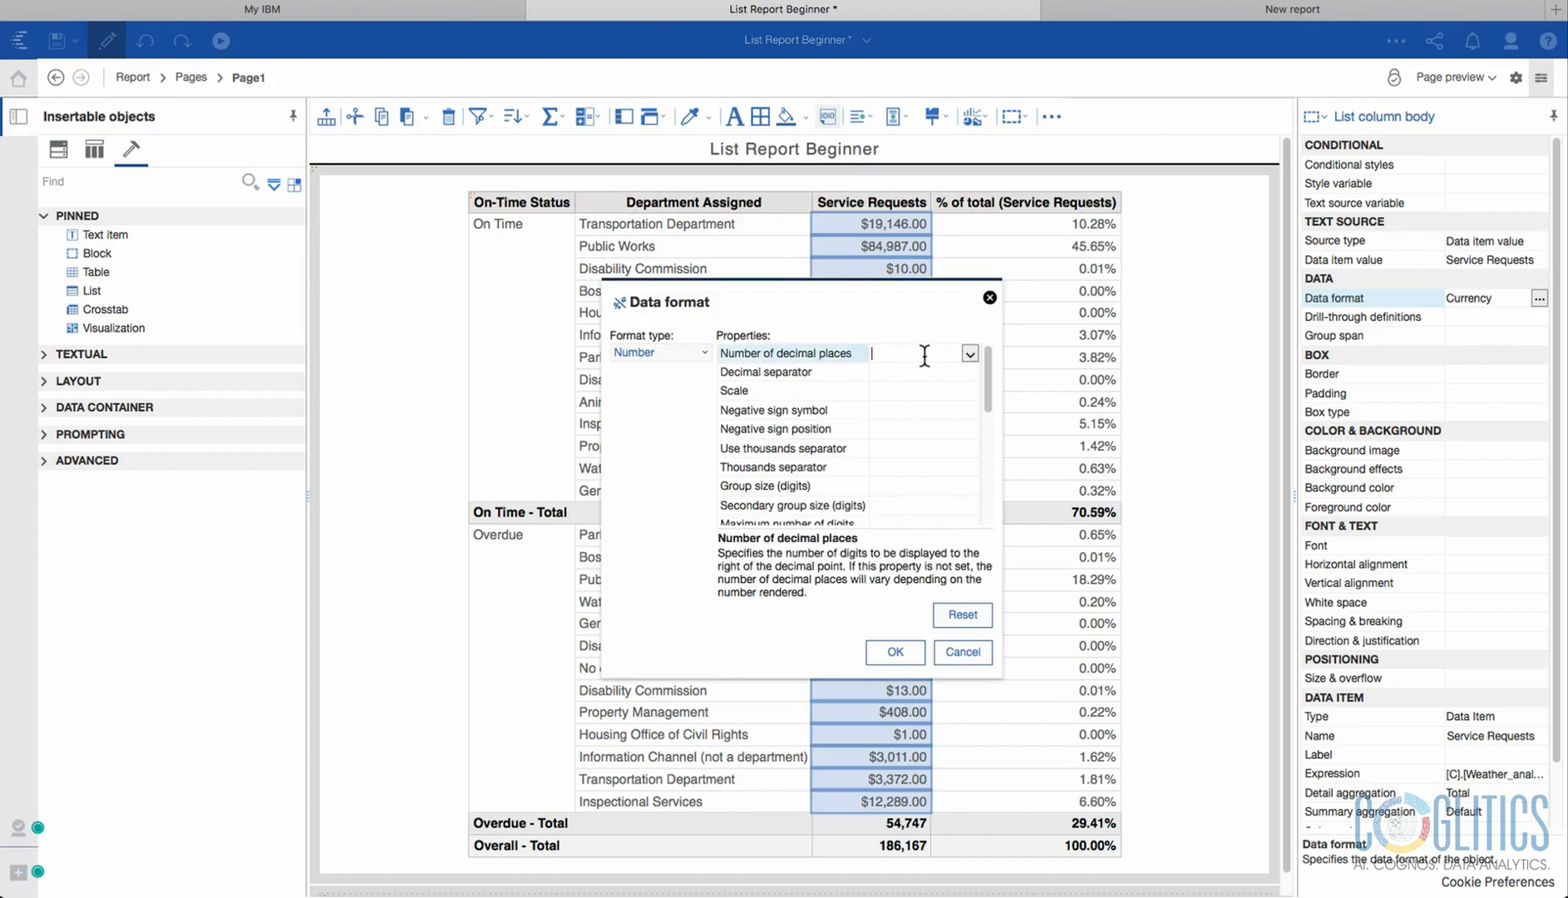
{"action": "left_click", "coordinate": [969, 354]}
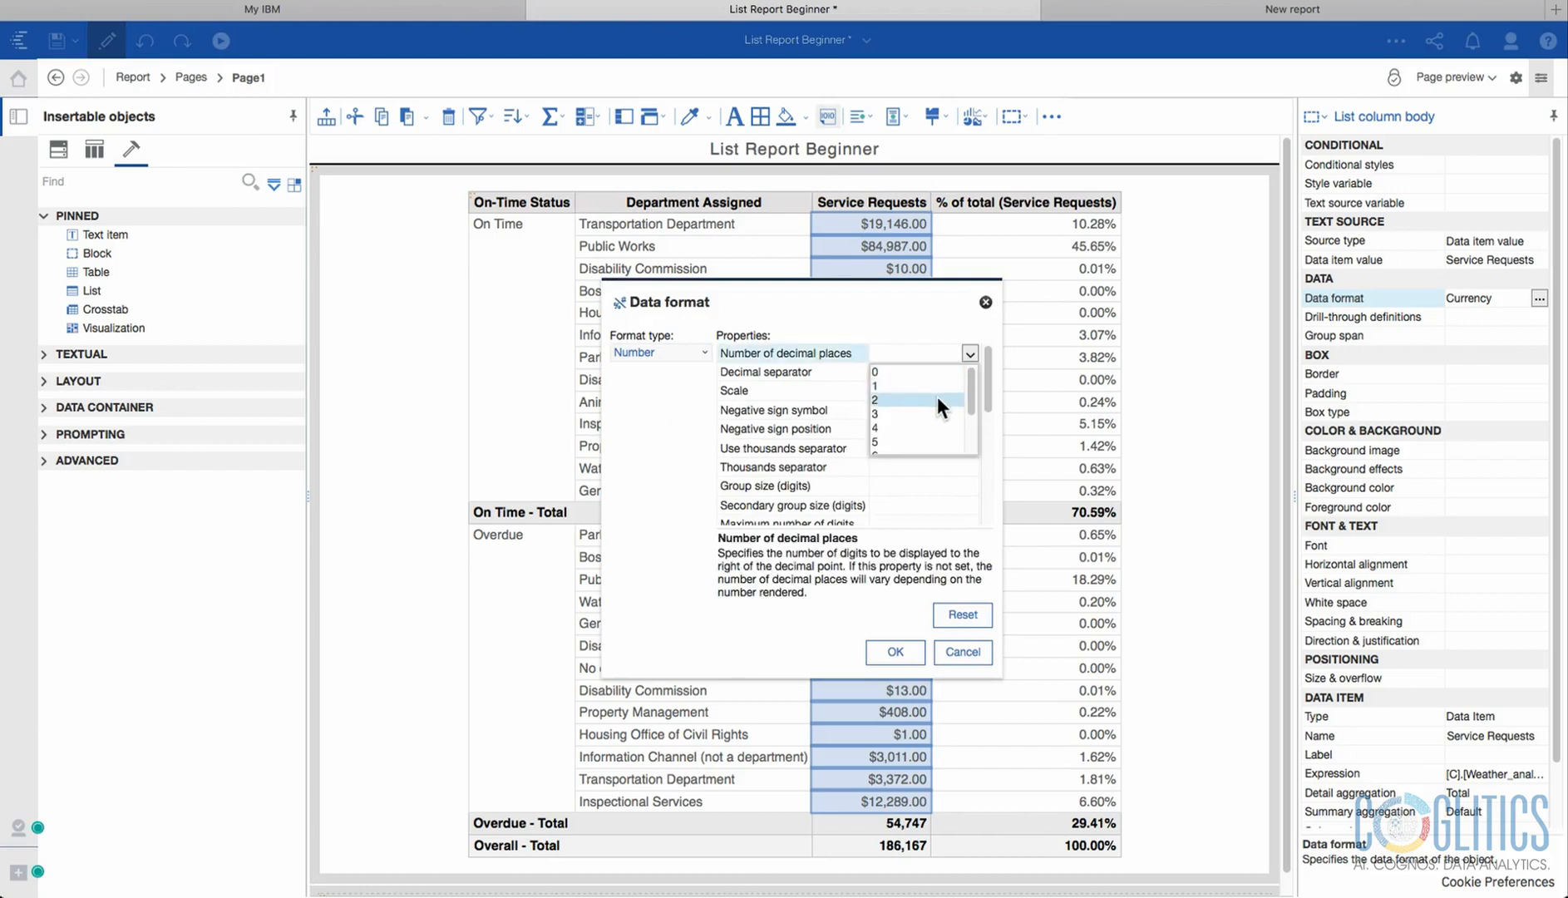
{"action": "left_click", "coordinate": [937, 399]}
{"action": "left_click", "coordinate": [896, 651]}
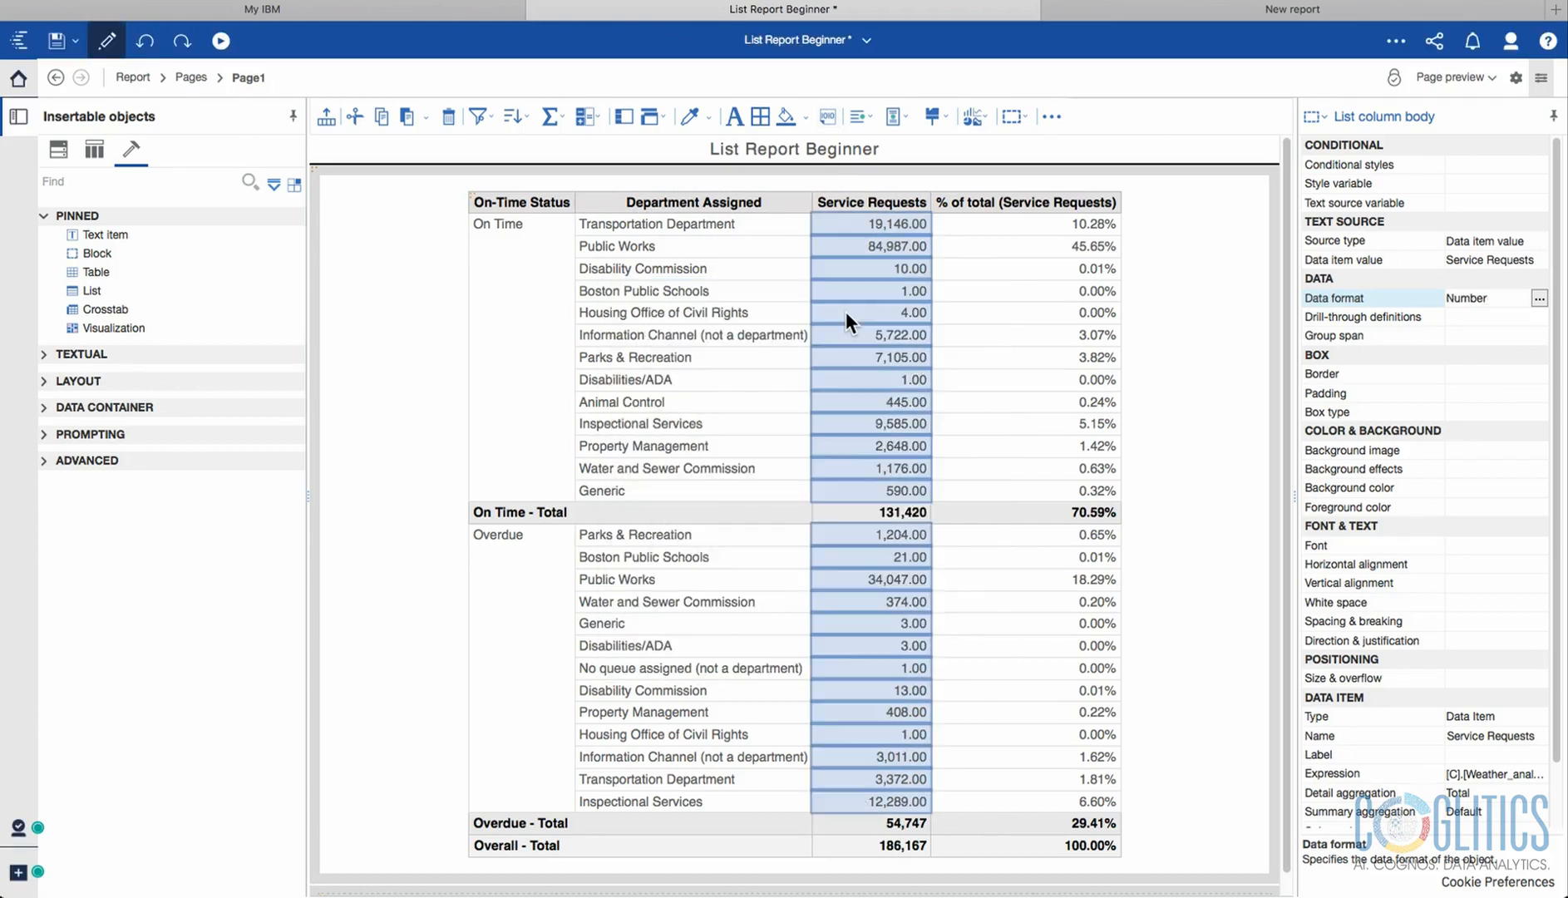
{"action": "left_click", "coordinate": [854, 224]}
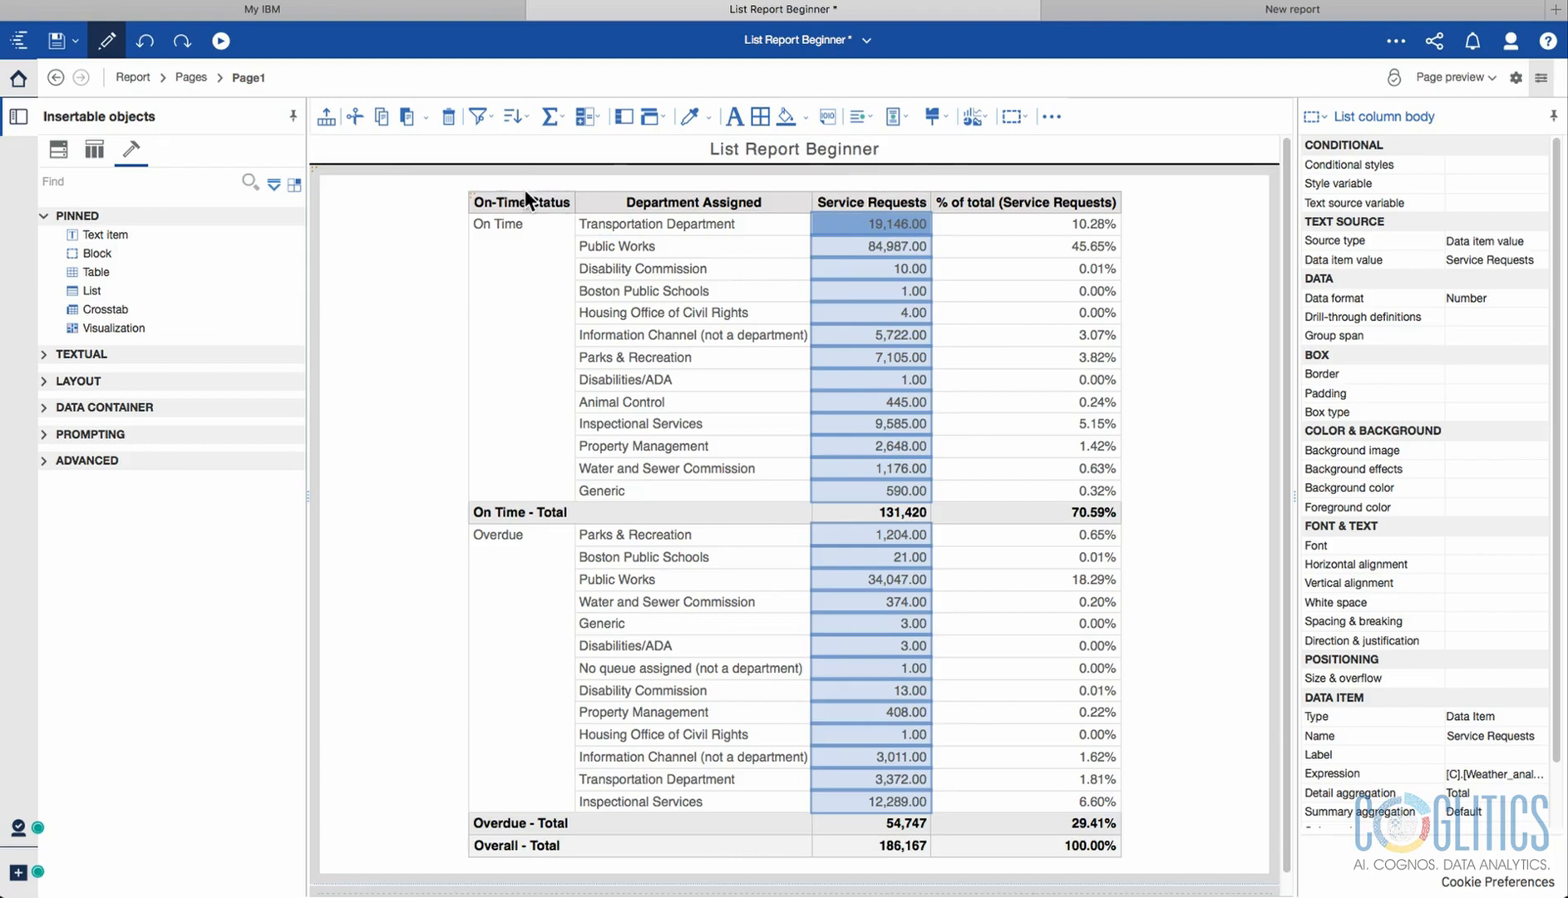
{"action": "left_click", "coordinate": [471, 195]}
{"action": "left_click", "coordinate": [476, 197]}
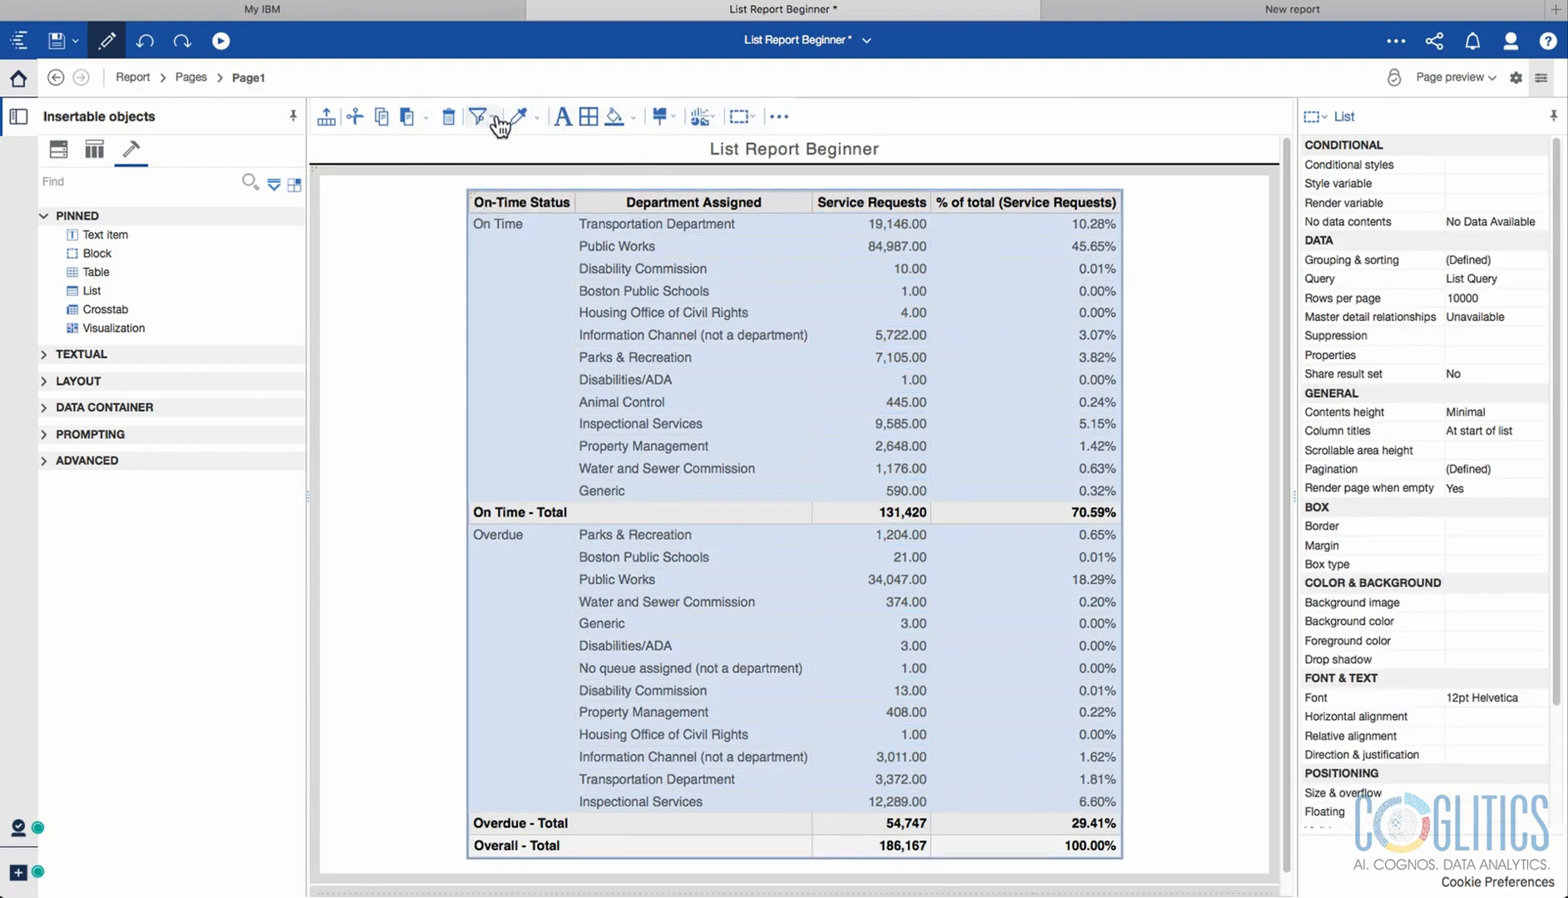
Set the horizontal alignment of the Department Assigned column body to Left.
{"action": "left_click", "coordinate": [740, 232]}
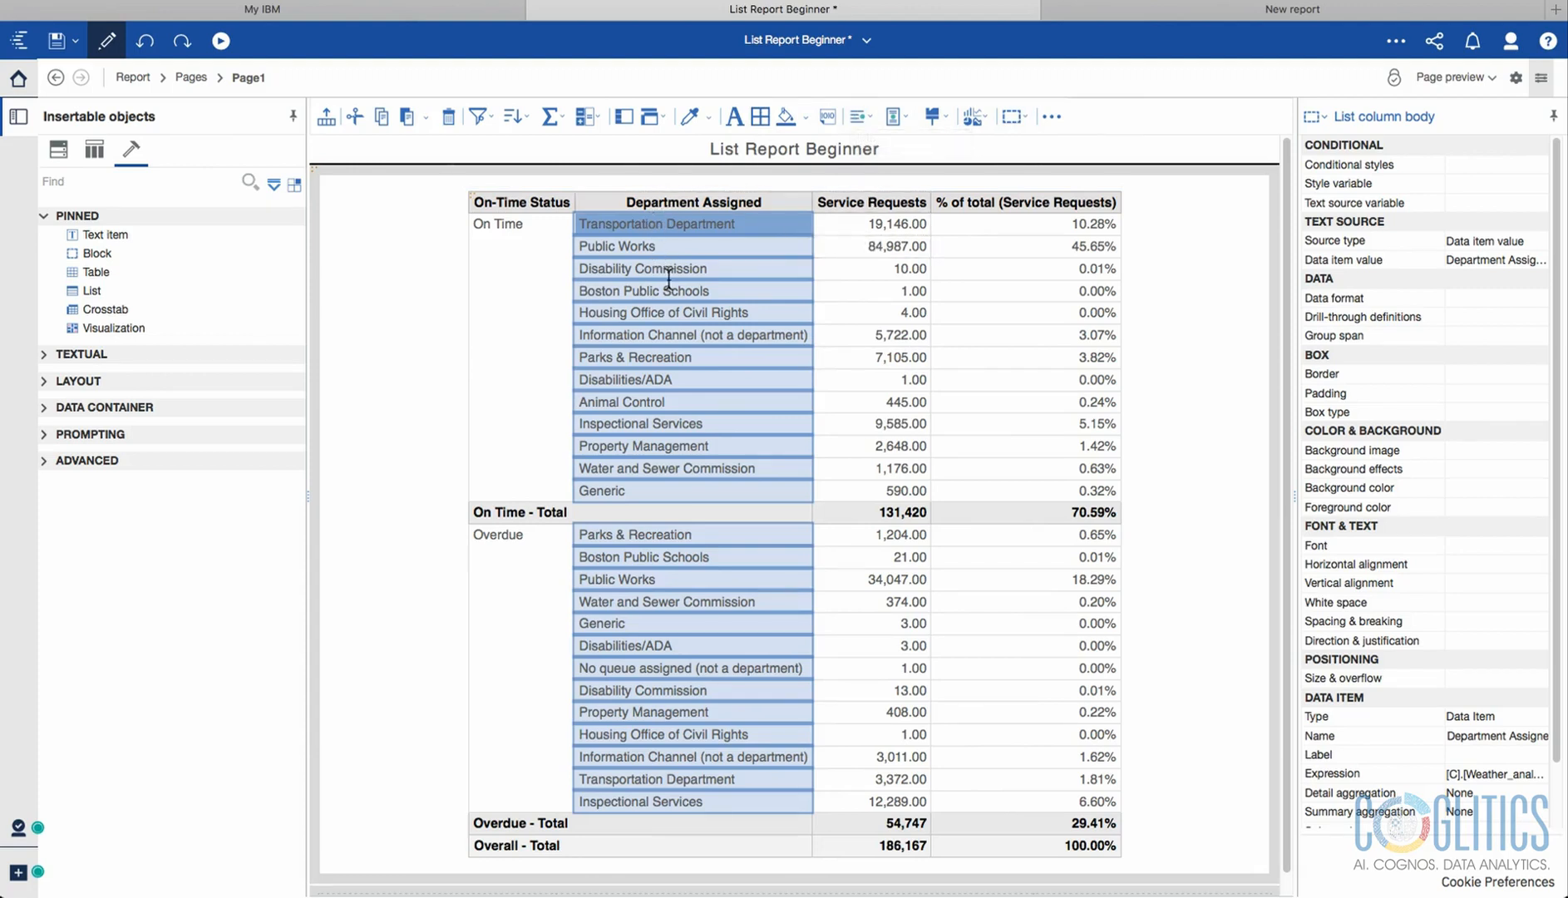
{"action": "left_click", "coordinate": [859, 117]}
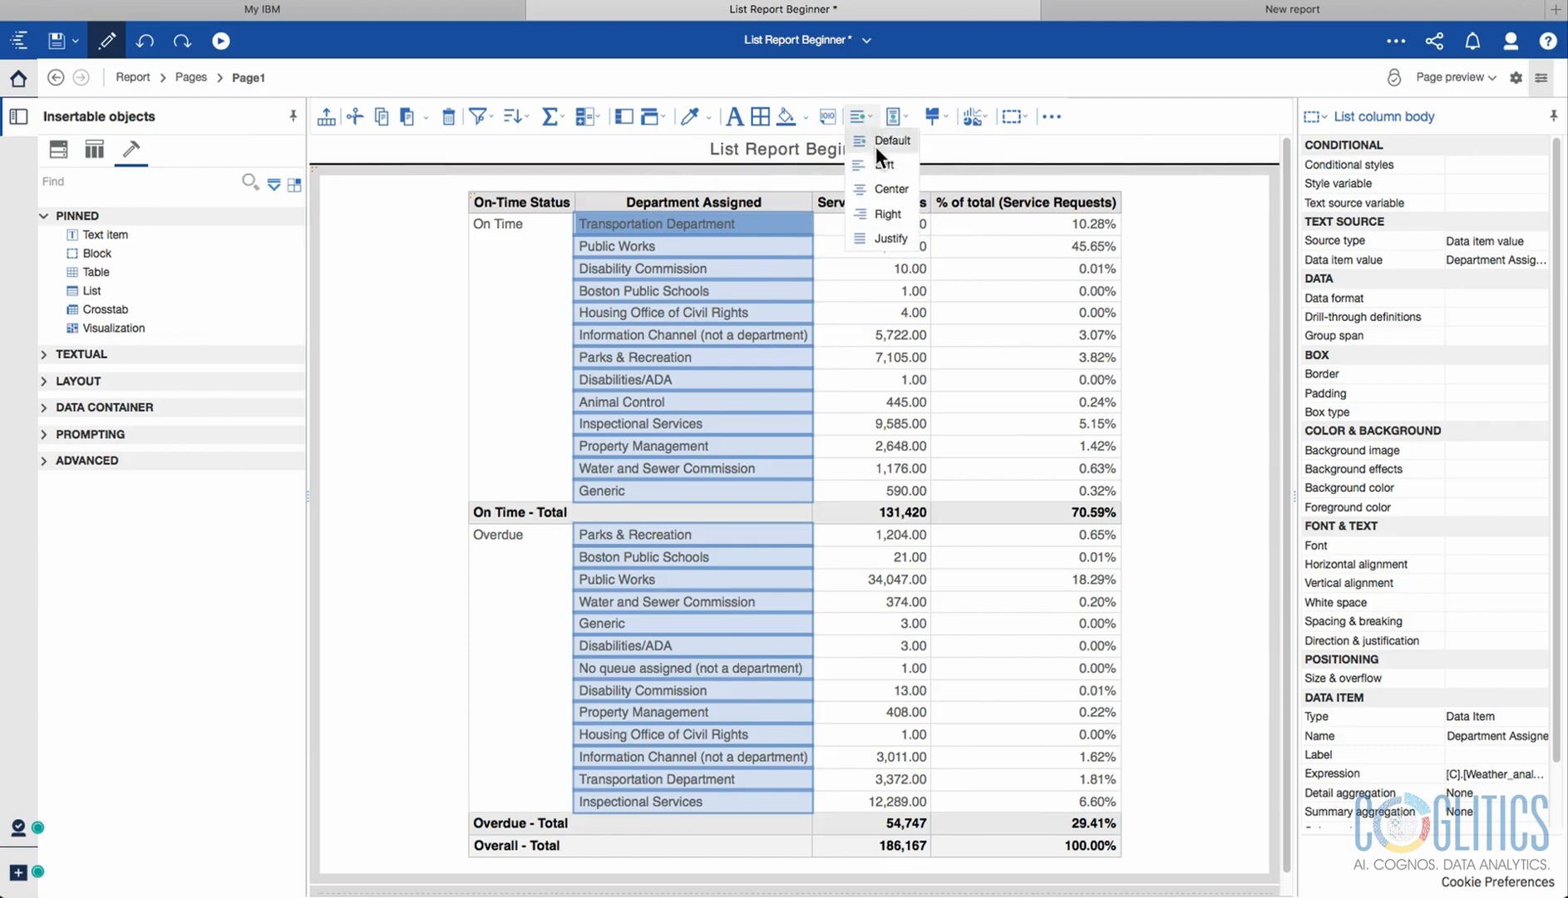
{"action": "left_click", "coordinate": [881, 169]}
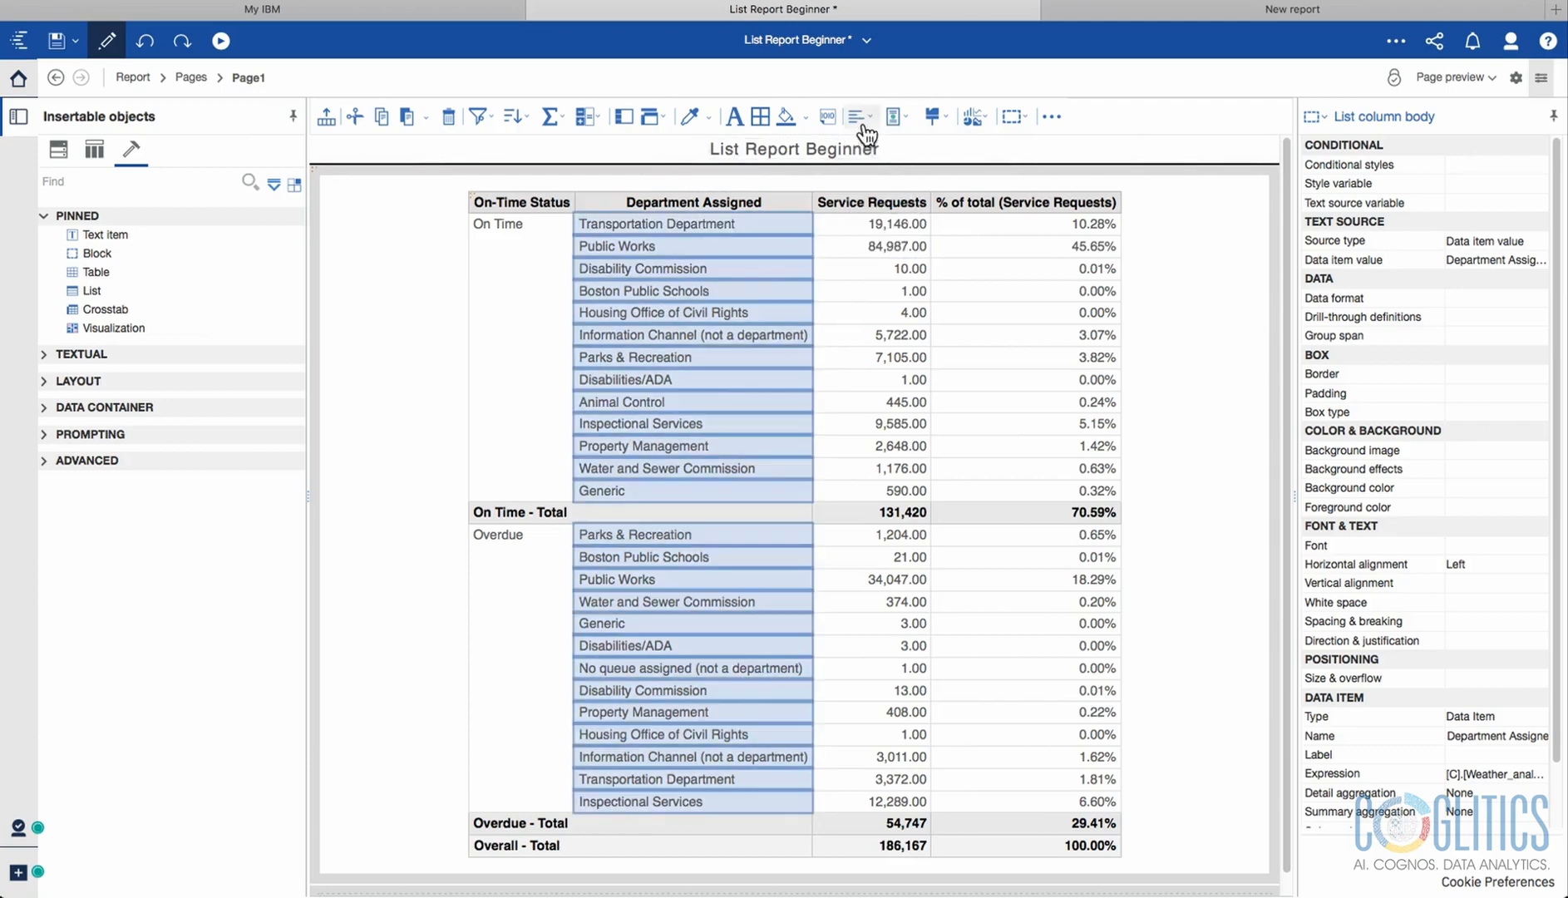
Try right alignment on the Department Assigned column body and undo it.
{"action": "left_click", "coordinate": [868, 118]}
{"action": "left_click", "coordinate": [888, 214]}
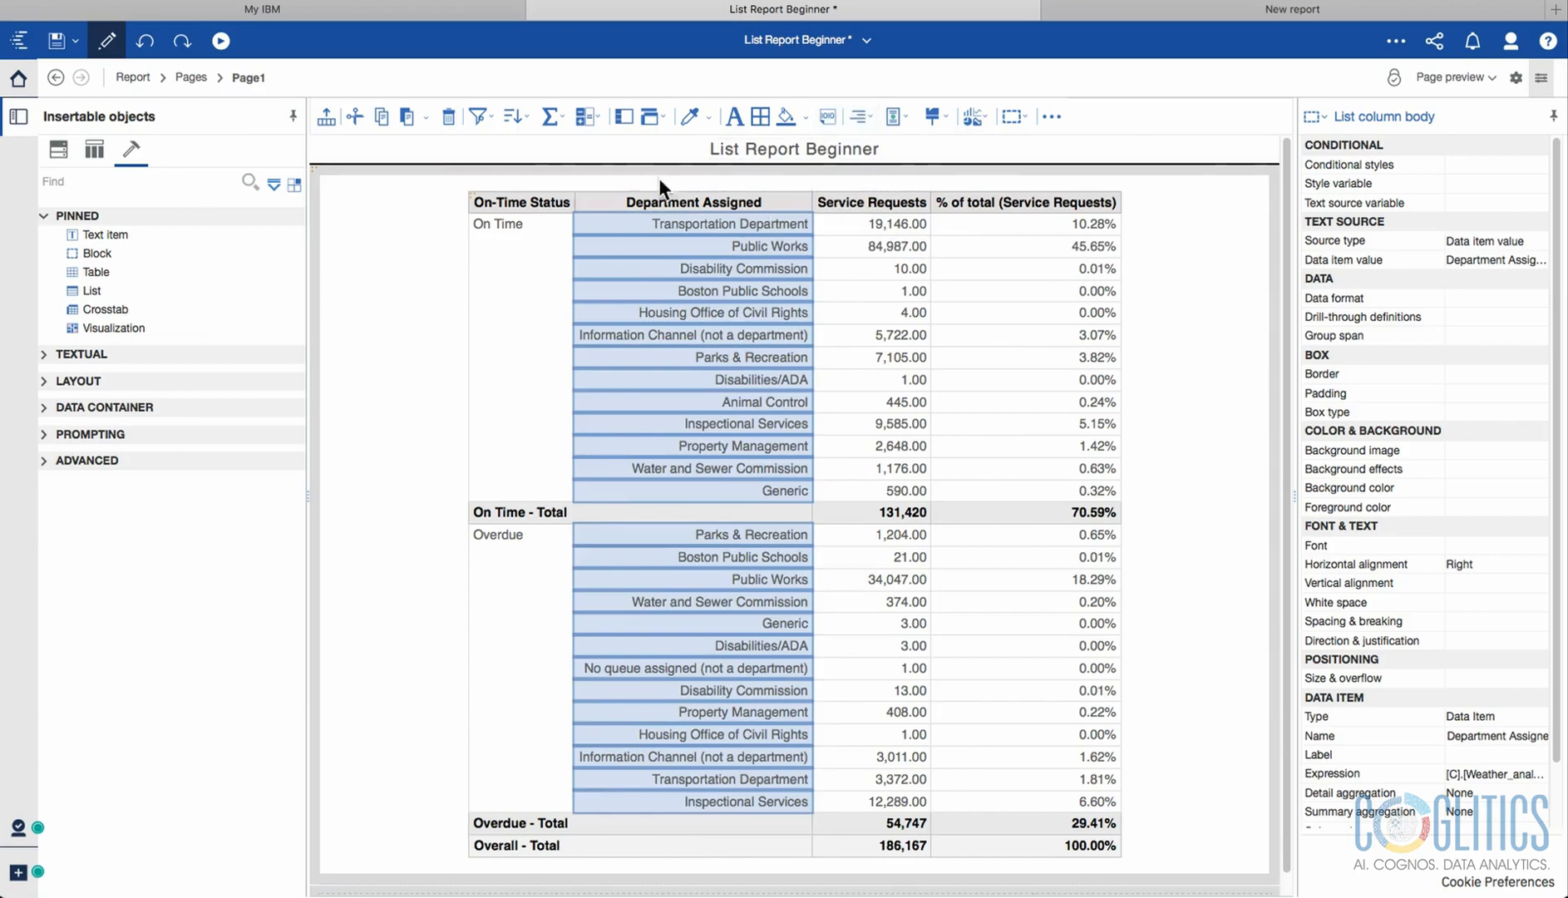
{"action": "left_click", "coordinate": [158, 46]}
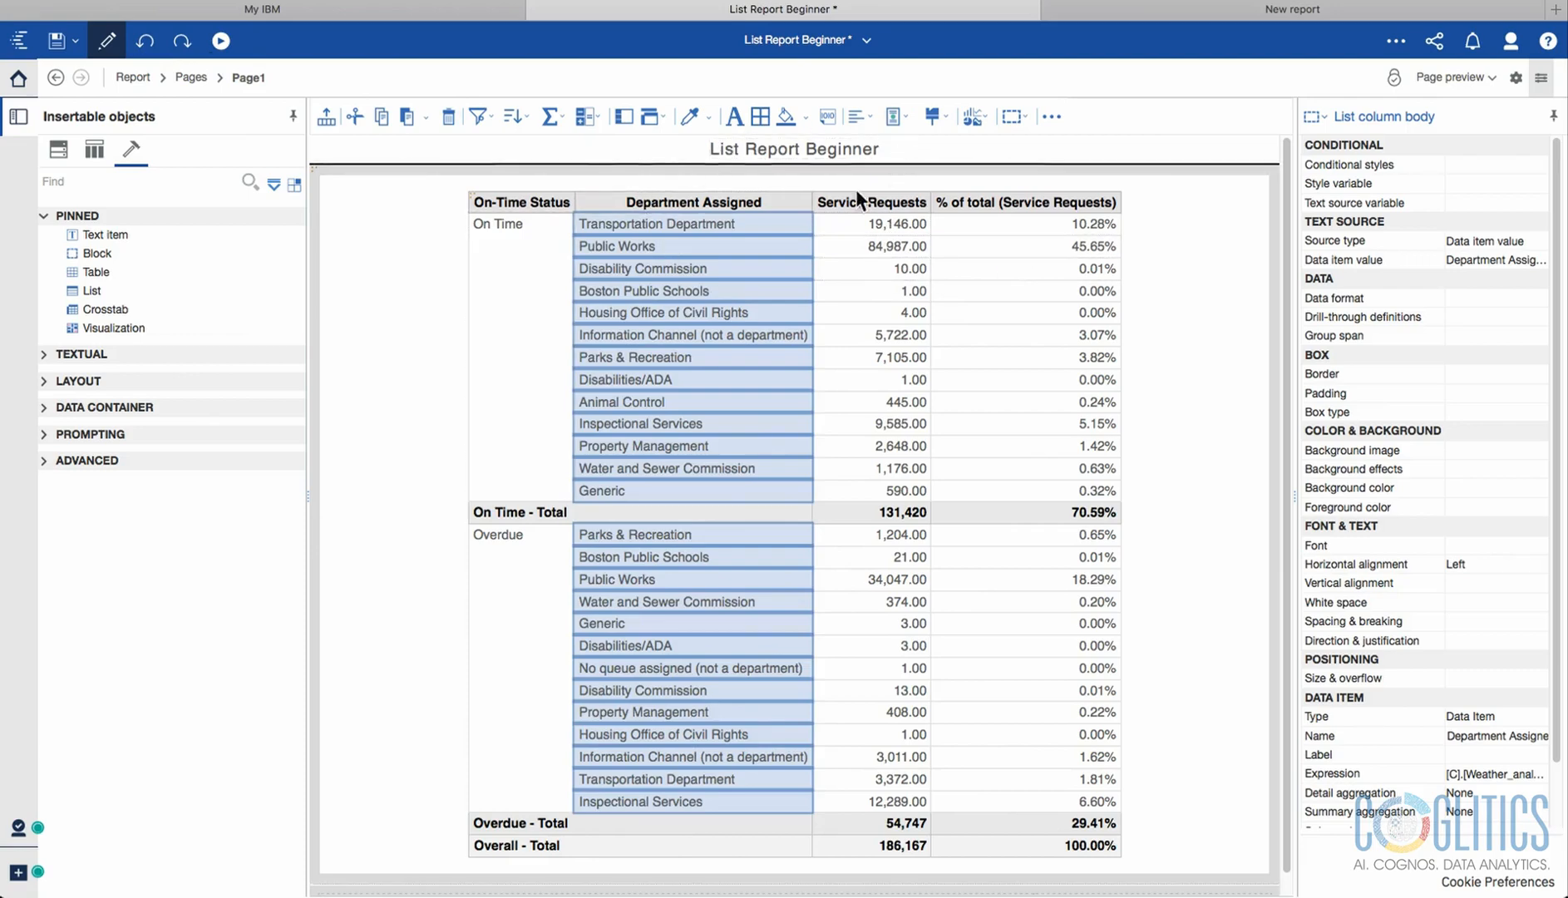
Compare the properties of the table cell surrounding the list with those of the Department Assigned column body.
{"action": "left_click", "coordinate": [420, 279]}
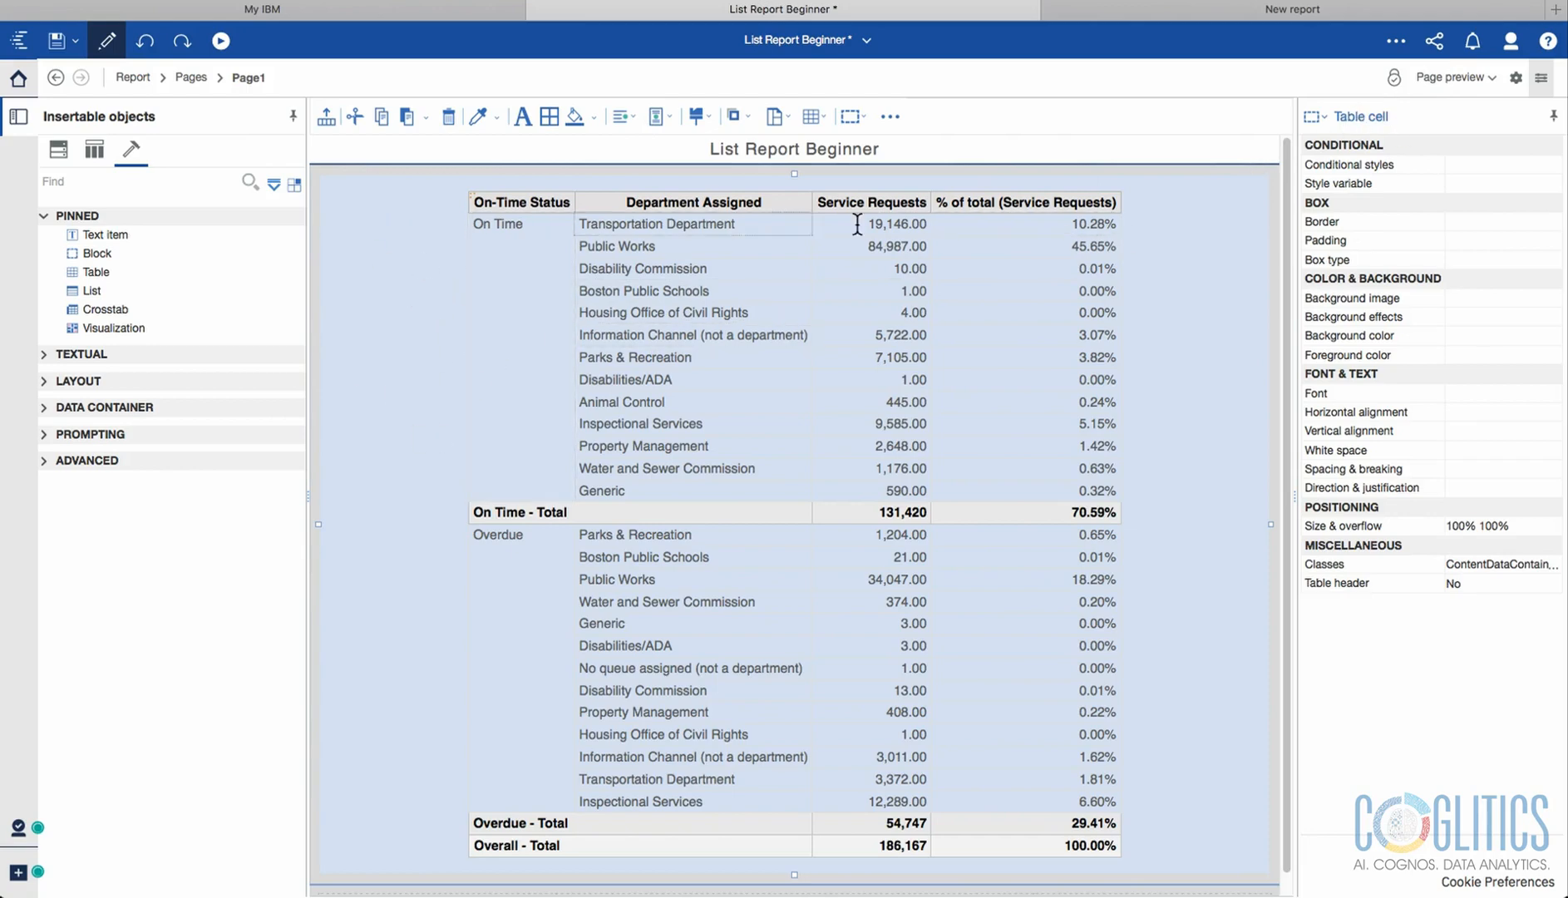
{"action": "left_click", "coordinate": [984, 271]}
{"action": "left_click", "coordinate": [1178, 280]}
{"action": "left_click", "coordinate": [538, 284]}
{"action": "left_click", "coordinate": [581, 289]}
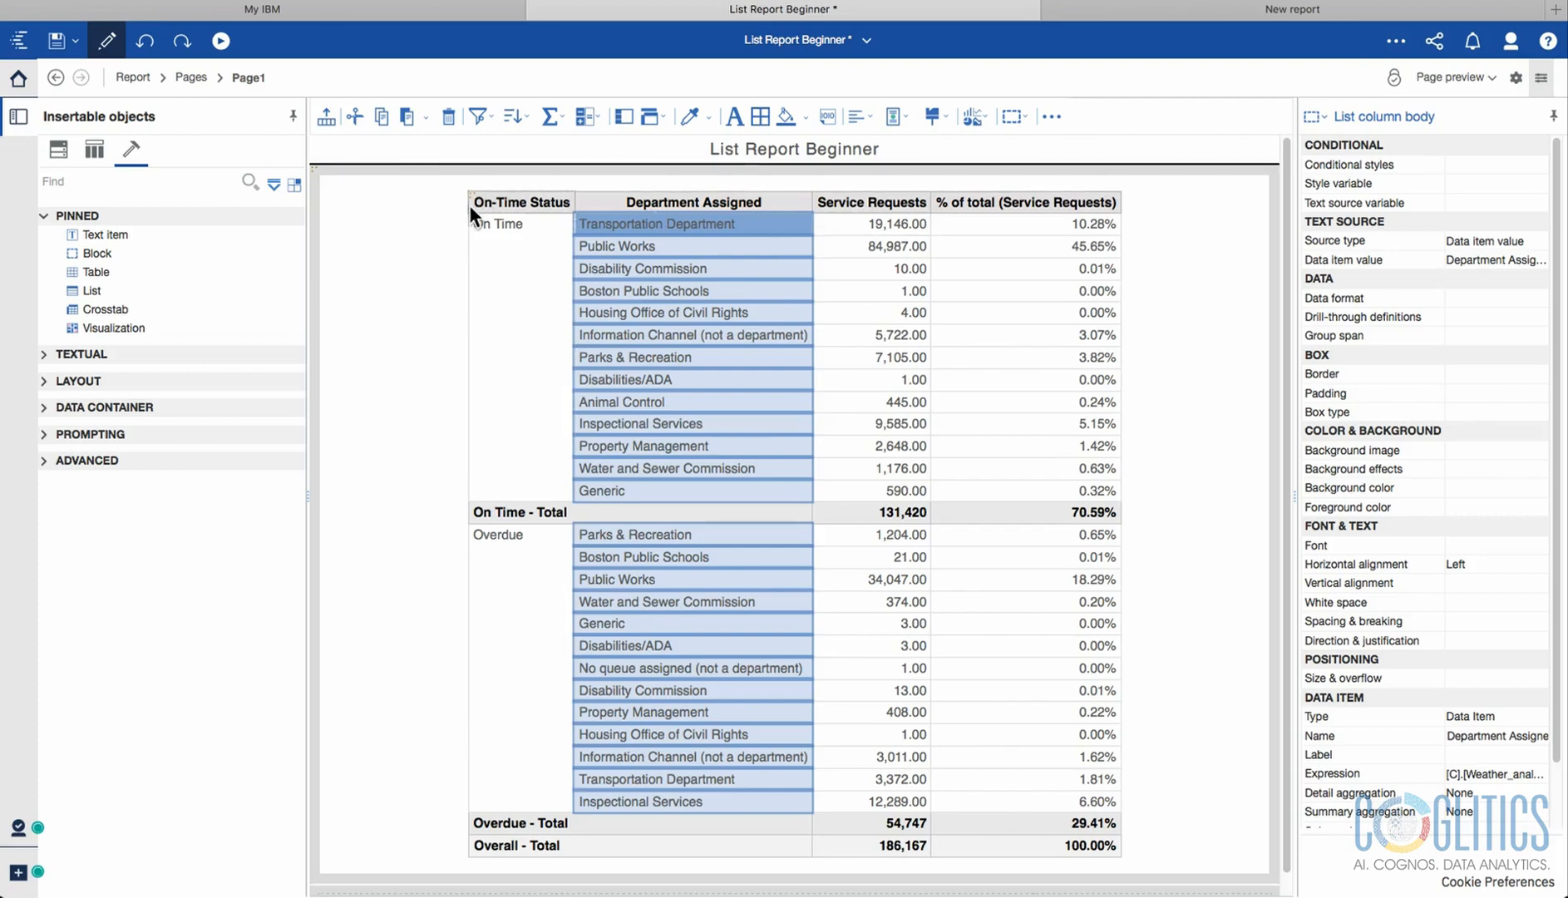
Compare the properties of the whole list with those of the Department Assigned column body and review the body's ancestors.
{"action": "left_click", "coordinate": [1327, 116]}
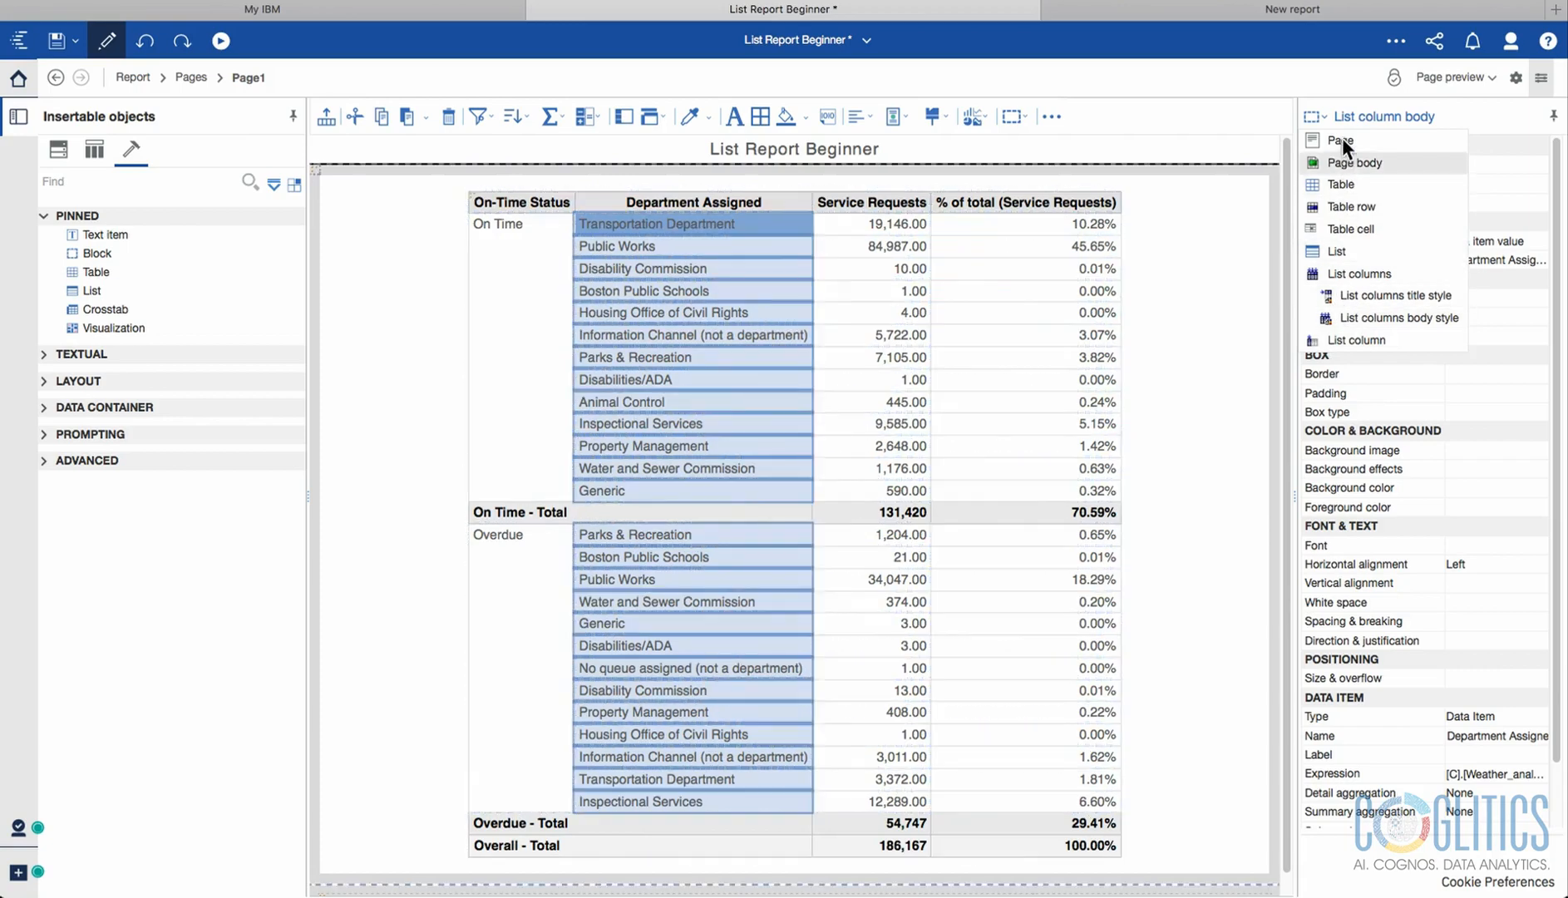
{"action": "left_click", "coordinate": [473, 194]}
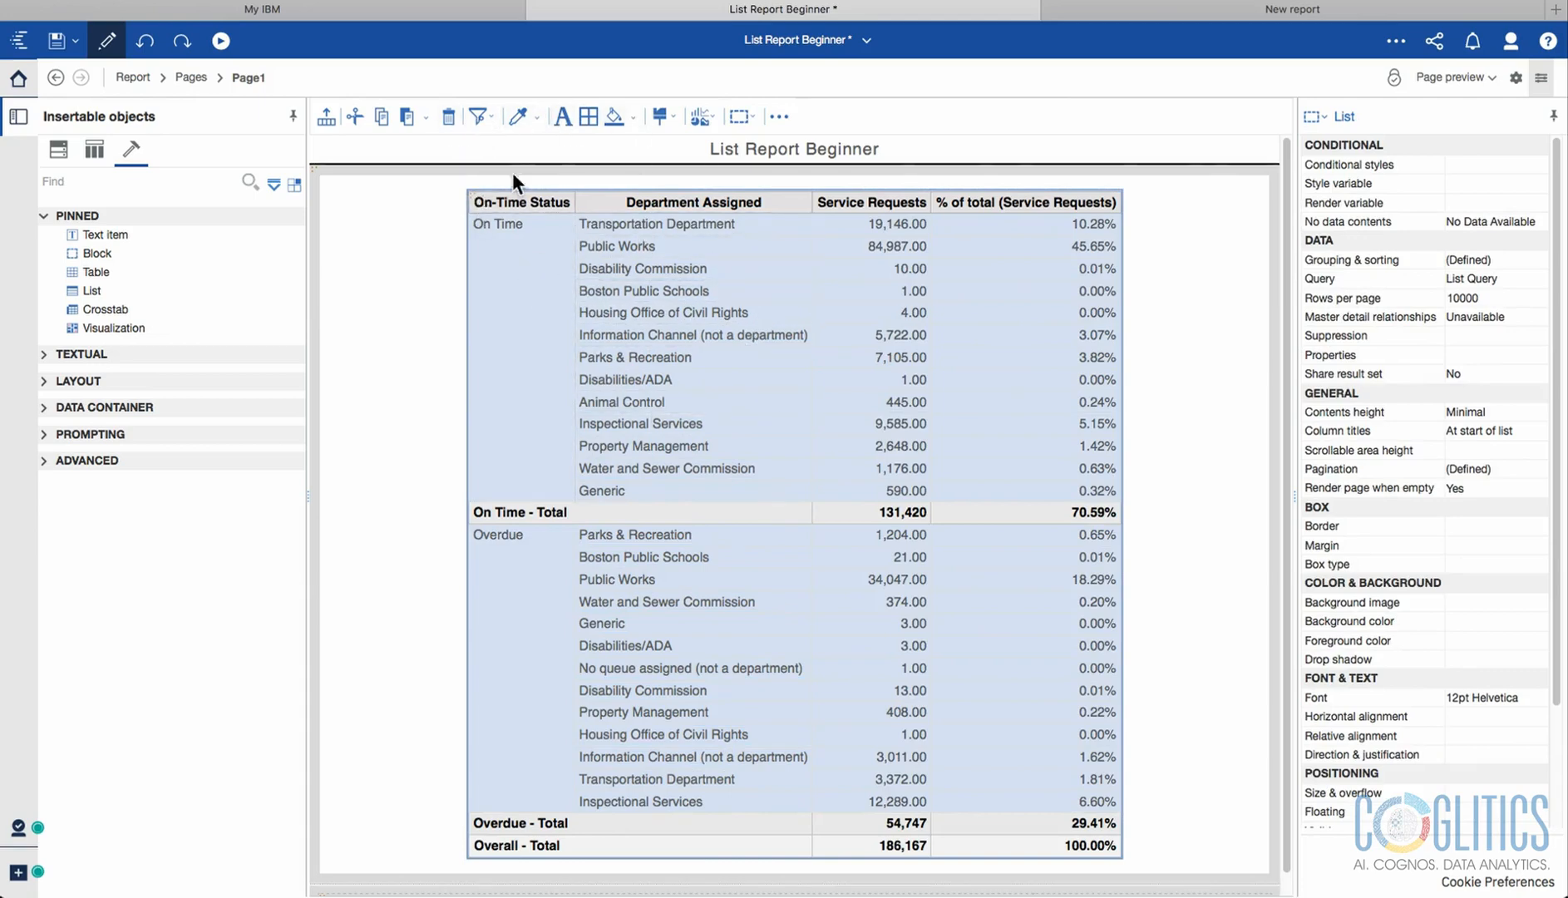
{"action": "left_click", "coordinate": [737, 353]}
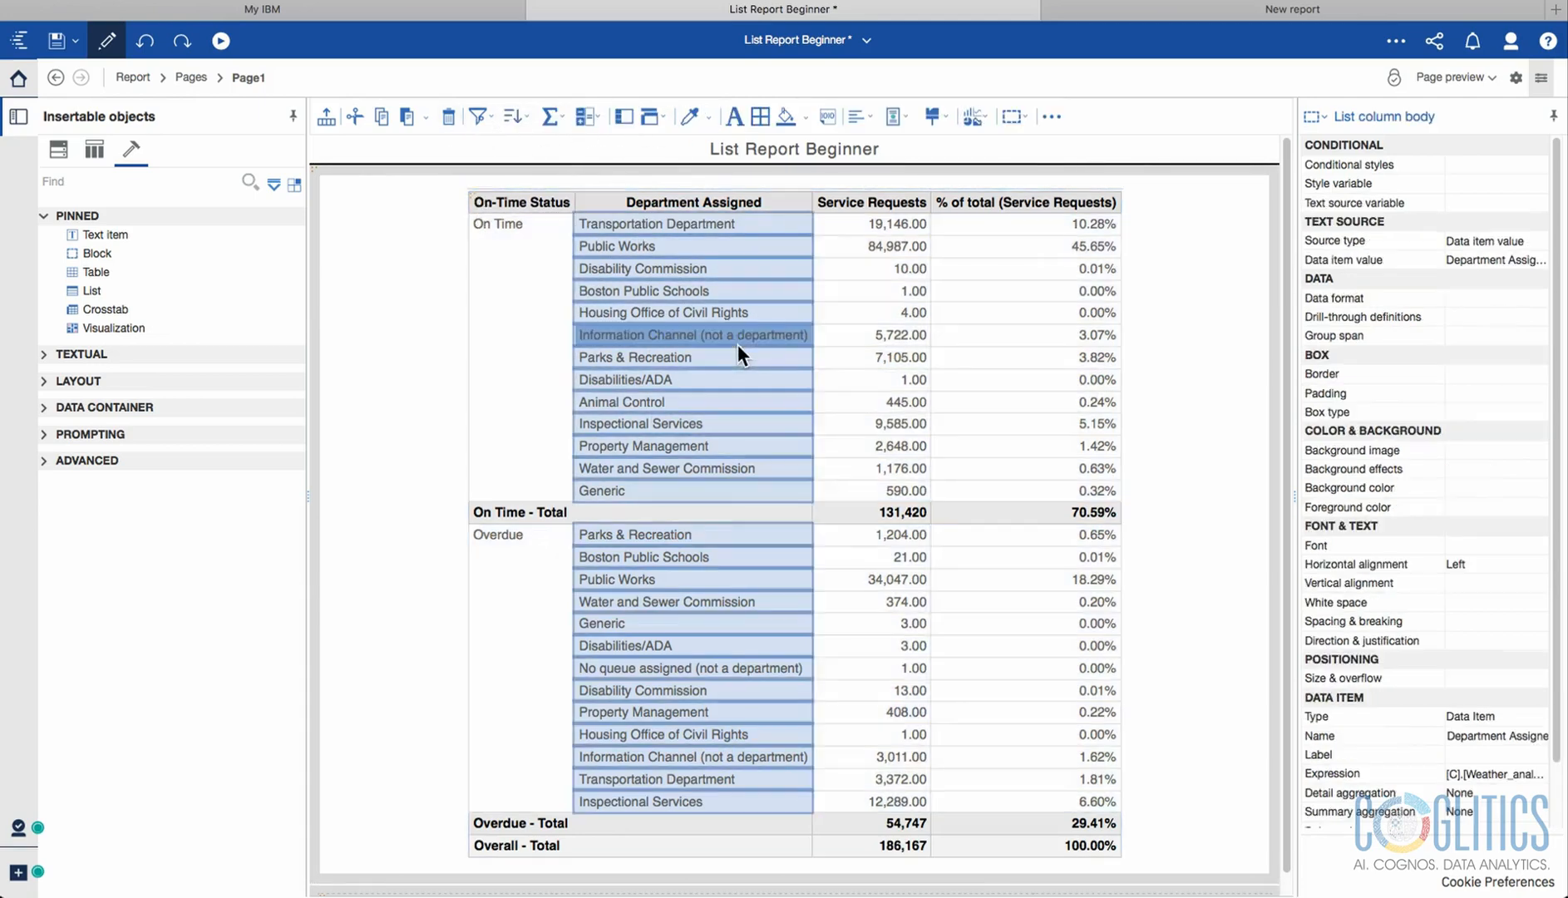
{"action": "left_click", "coordinate": [471, 199]}
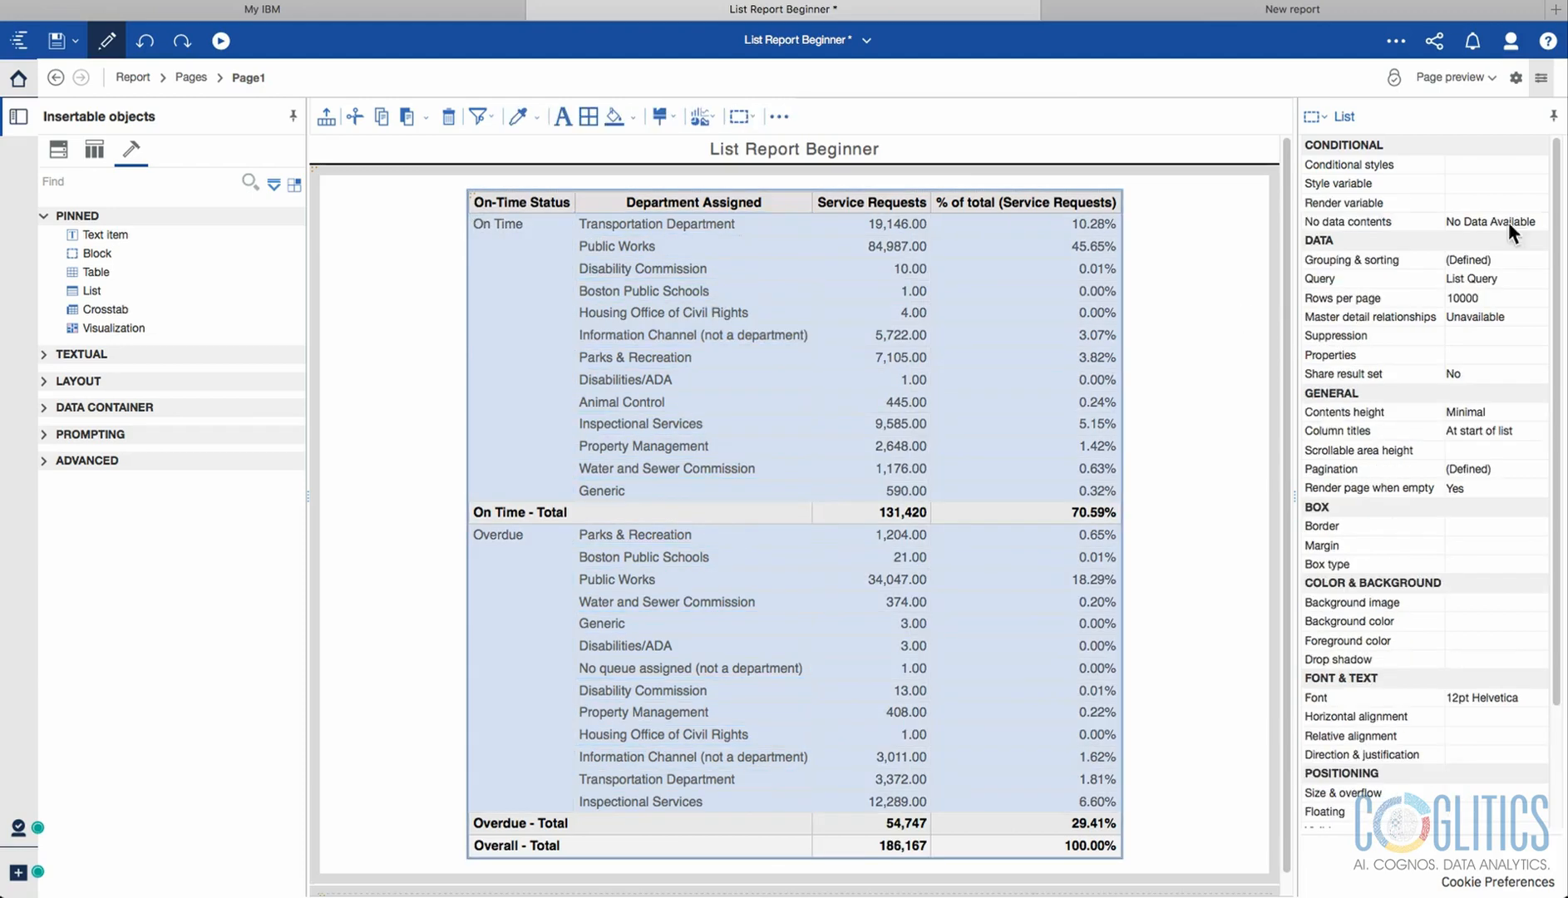
{"action": "left_click", "coordinate": [1321, 118]}
{"action": "left_click", "coordinate": [632, 313]}
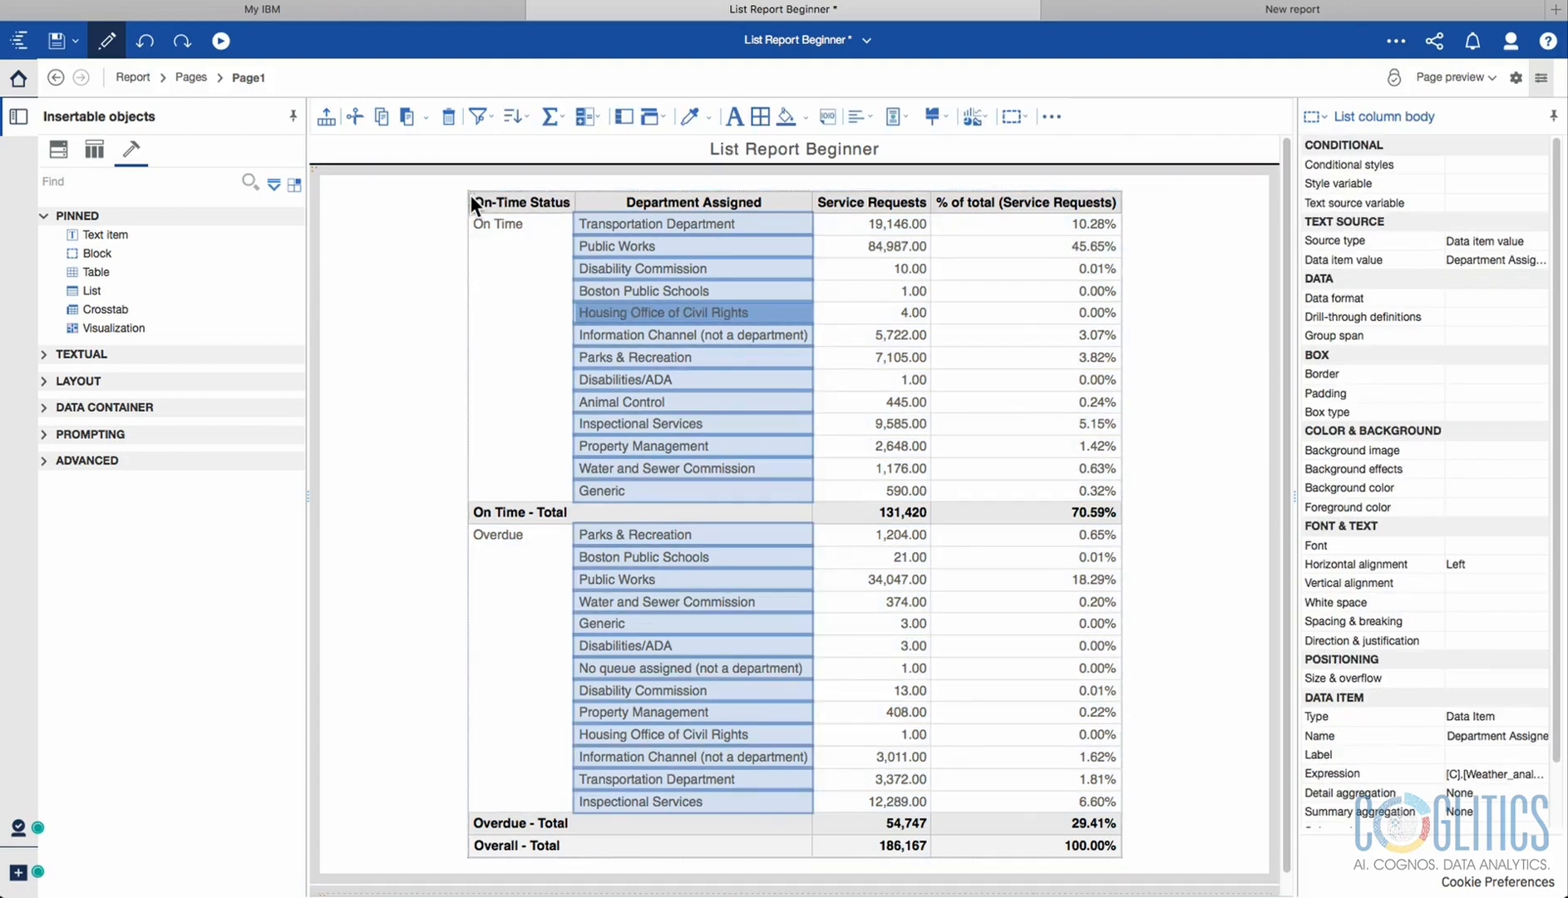
{"action": "left_click", "coordinate": [469, 194]}
{"action": "left_click", "coordinate": [711, 335]}
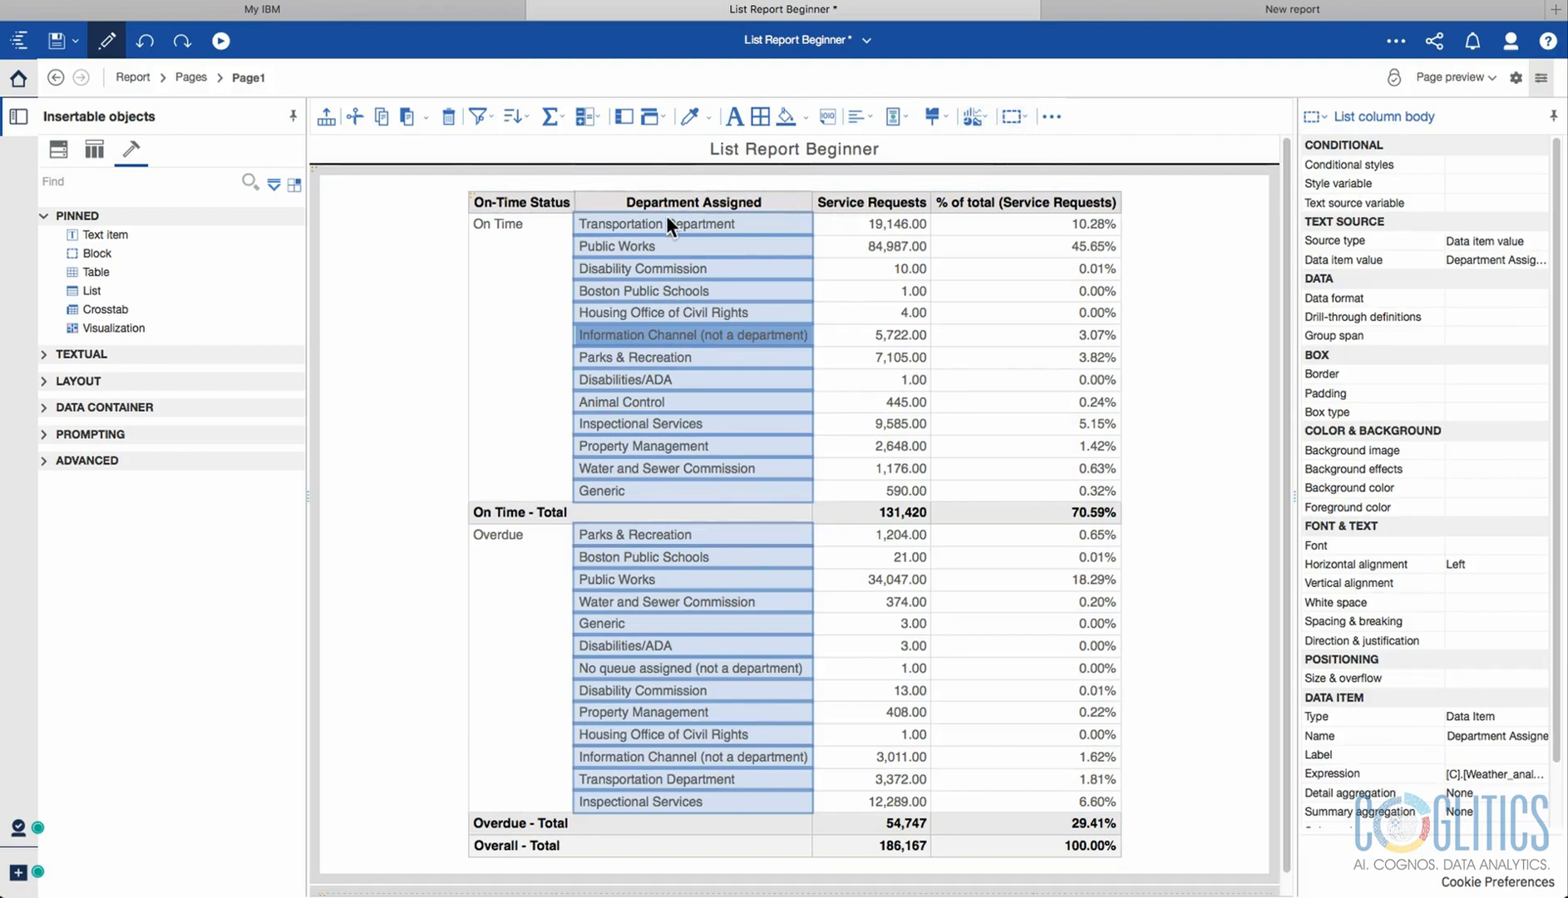
Select the Table ancestor that holds the list, examine its formatting options, and select the surrounding table cell.
{"action": "left_click", "coordinate": [1029, 123]}
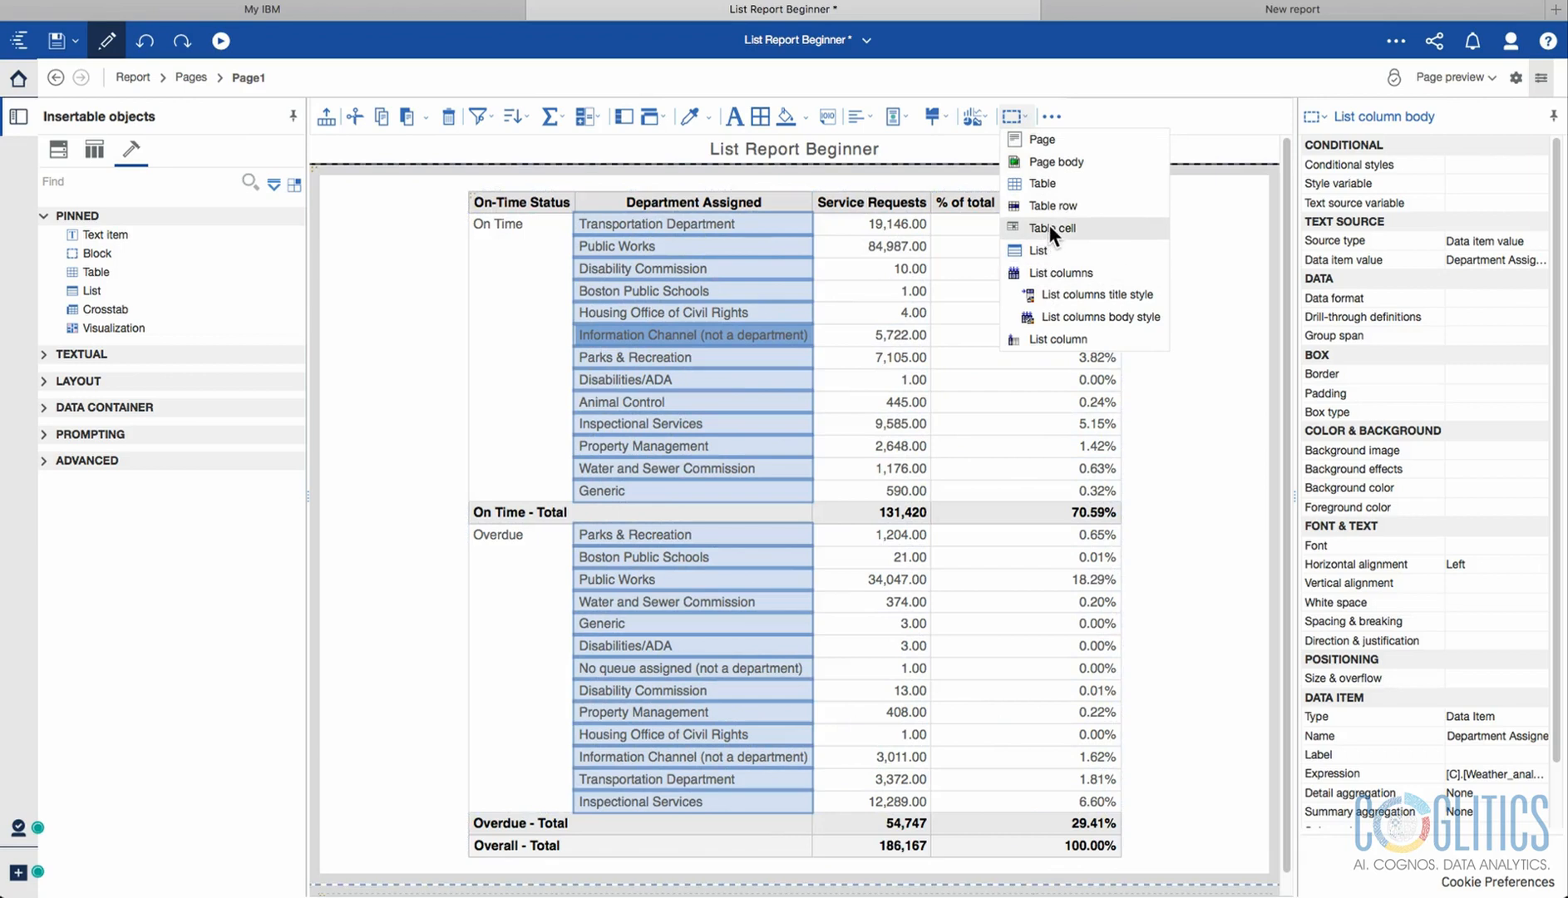
{"action": "left_click", "coordinate": [1050, 181]}
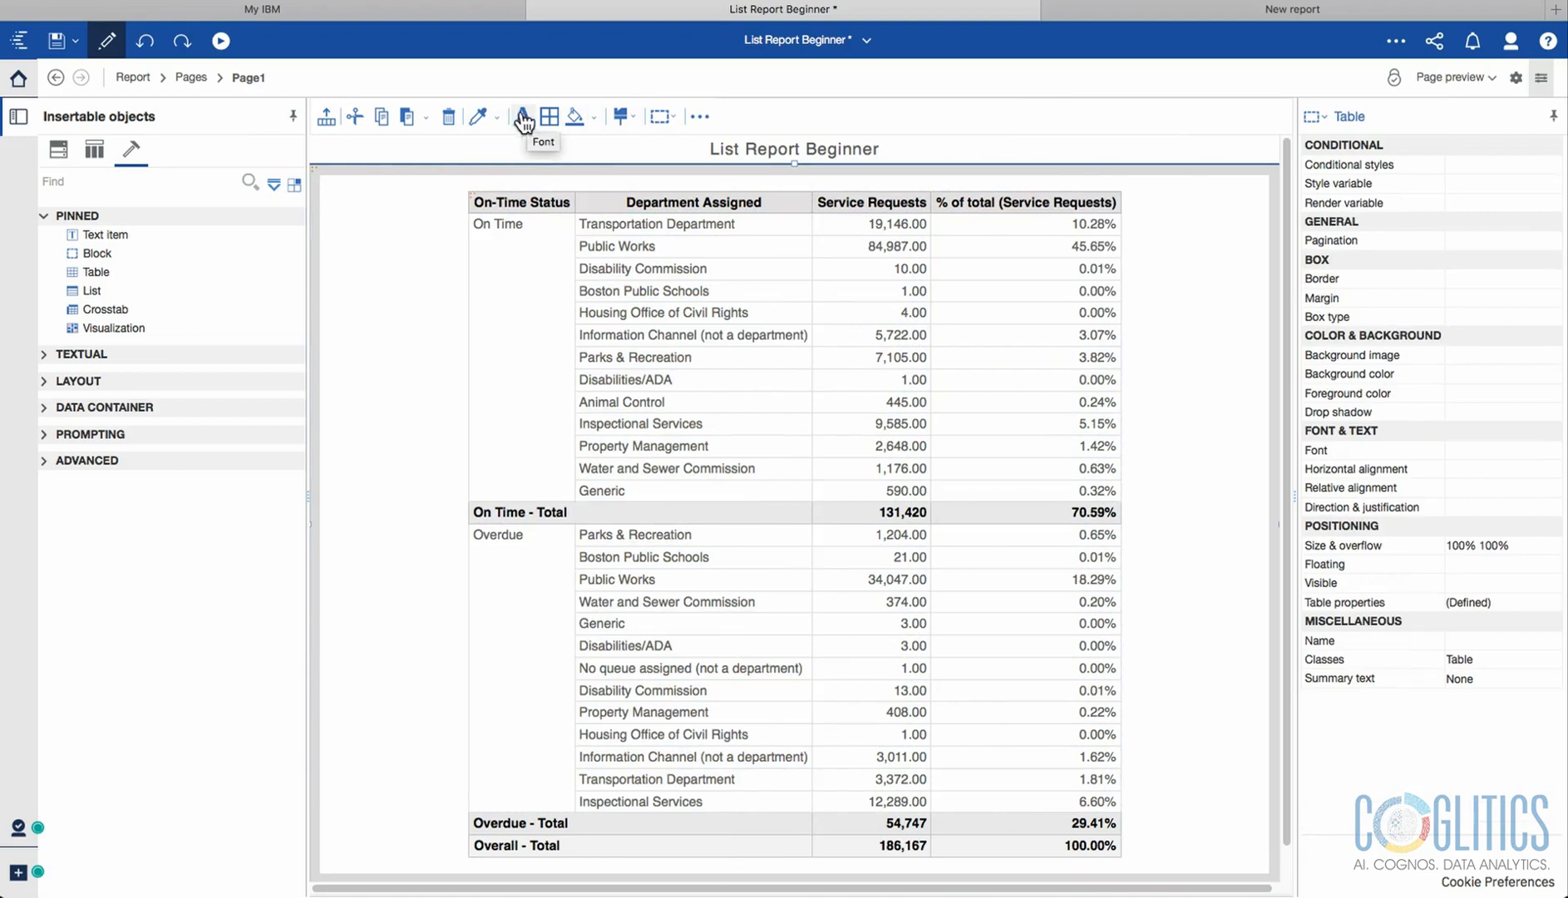
{"action": "left_click", "coordinate": [575, 118]}
{"action": "left_click", "coordinate": [137, 47]}
{"action": "left_click", "coordinate": [468, 192]}
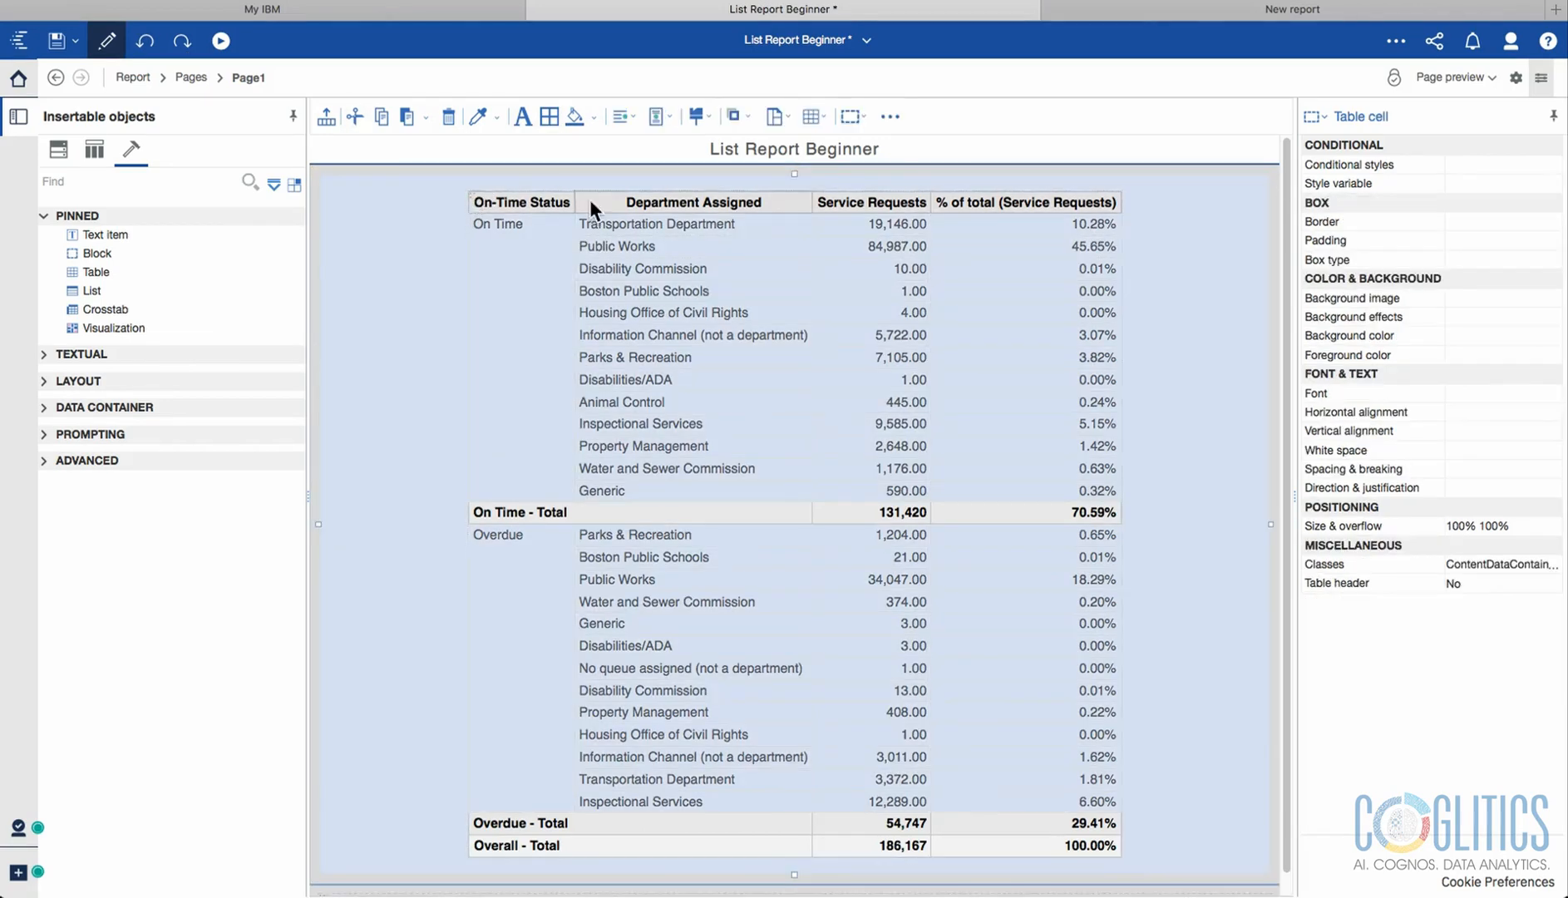
Compare the commands available for the list and the Department Assigned column body, and check the list's chart type recommendations.
{"action": "left_click", "coordinate": [469, 194]}
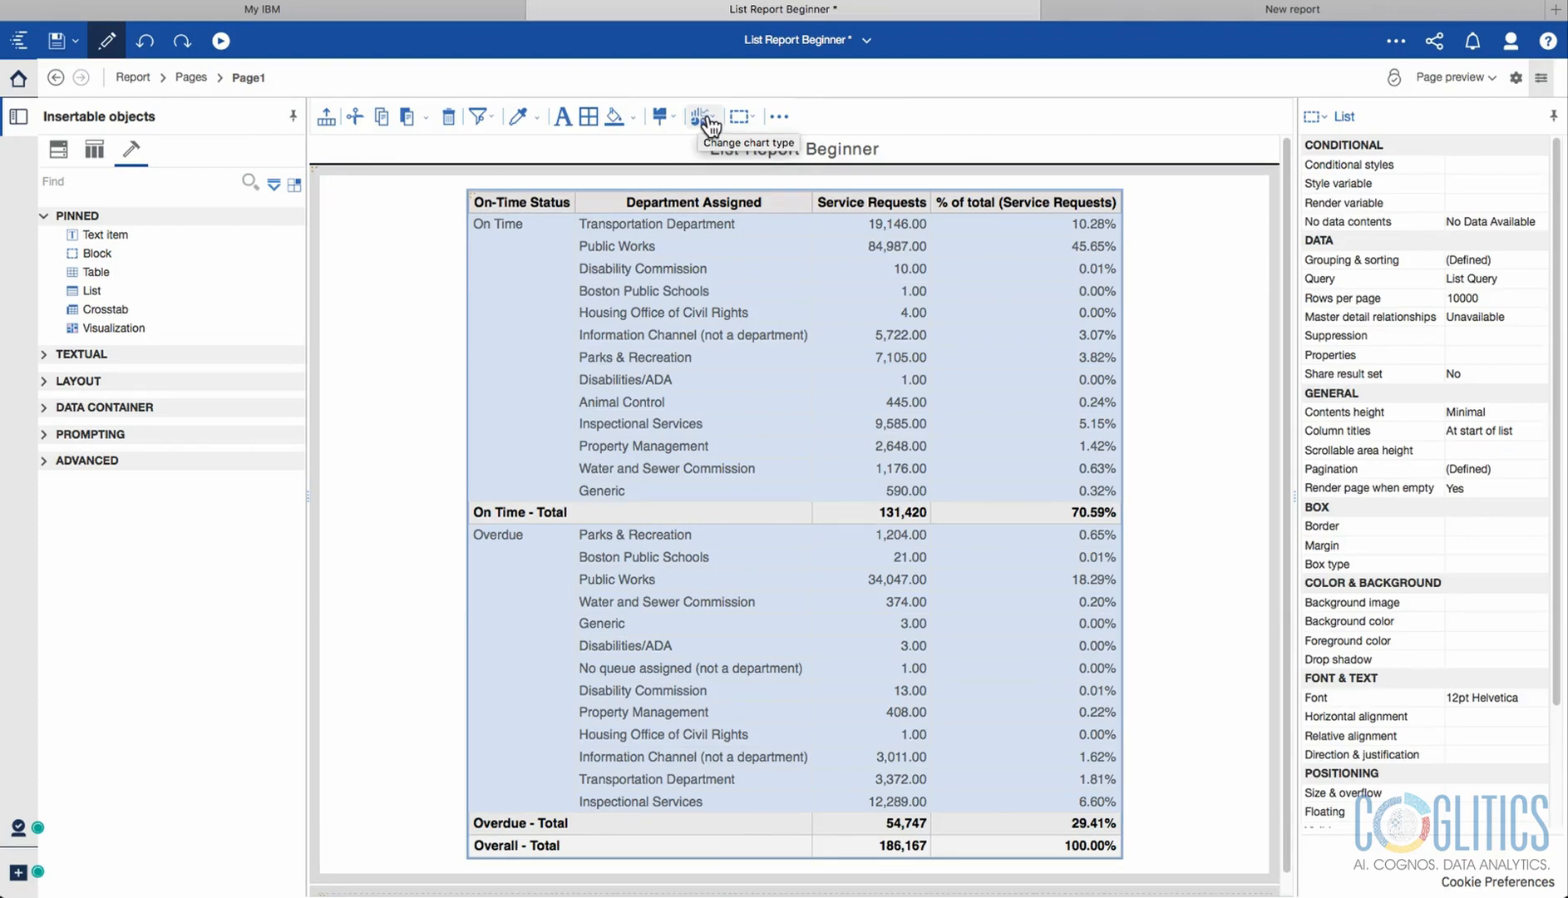
{"action": "left_click", "coordinate": [712, 226]}
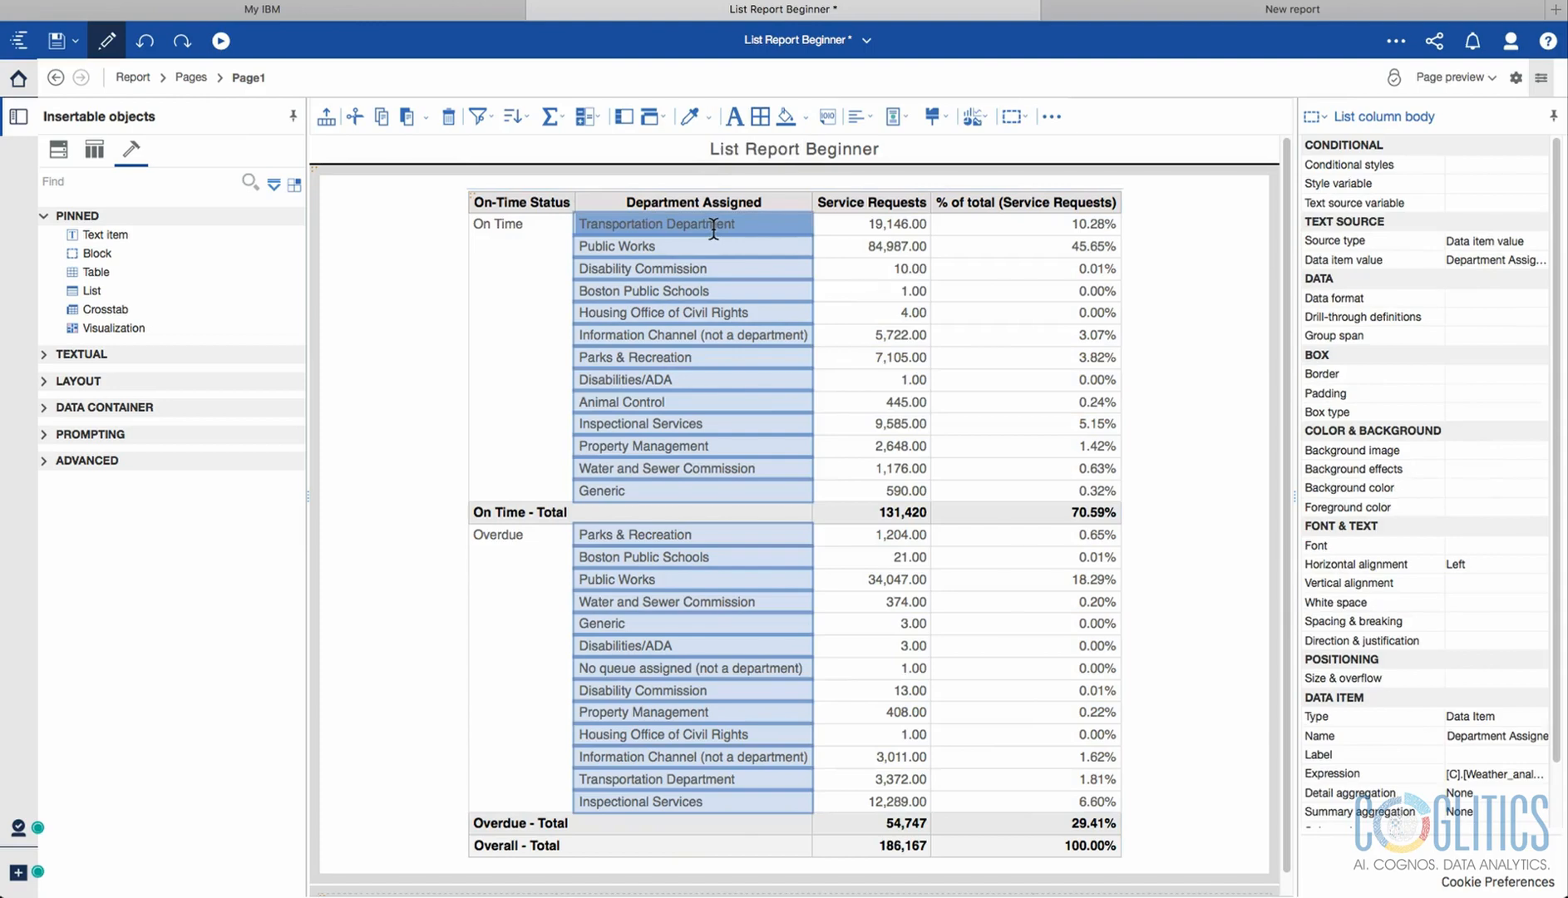
{"action": "left_click", "coordinate": [468, 193]}
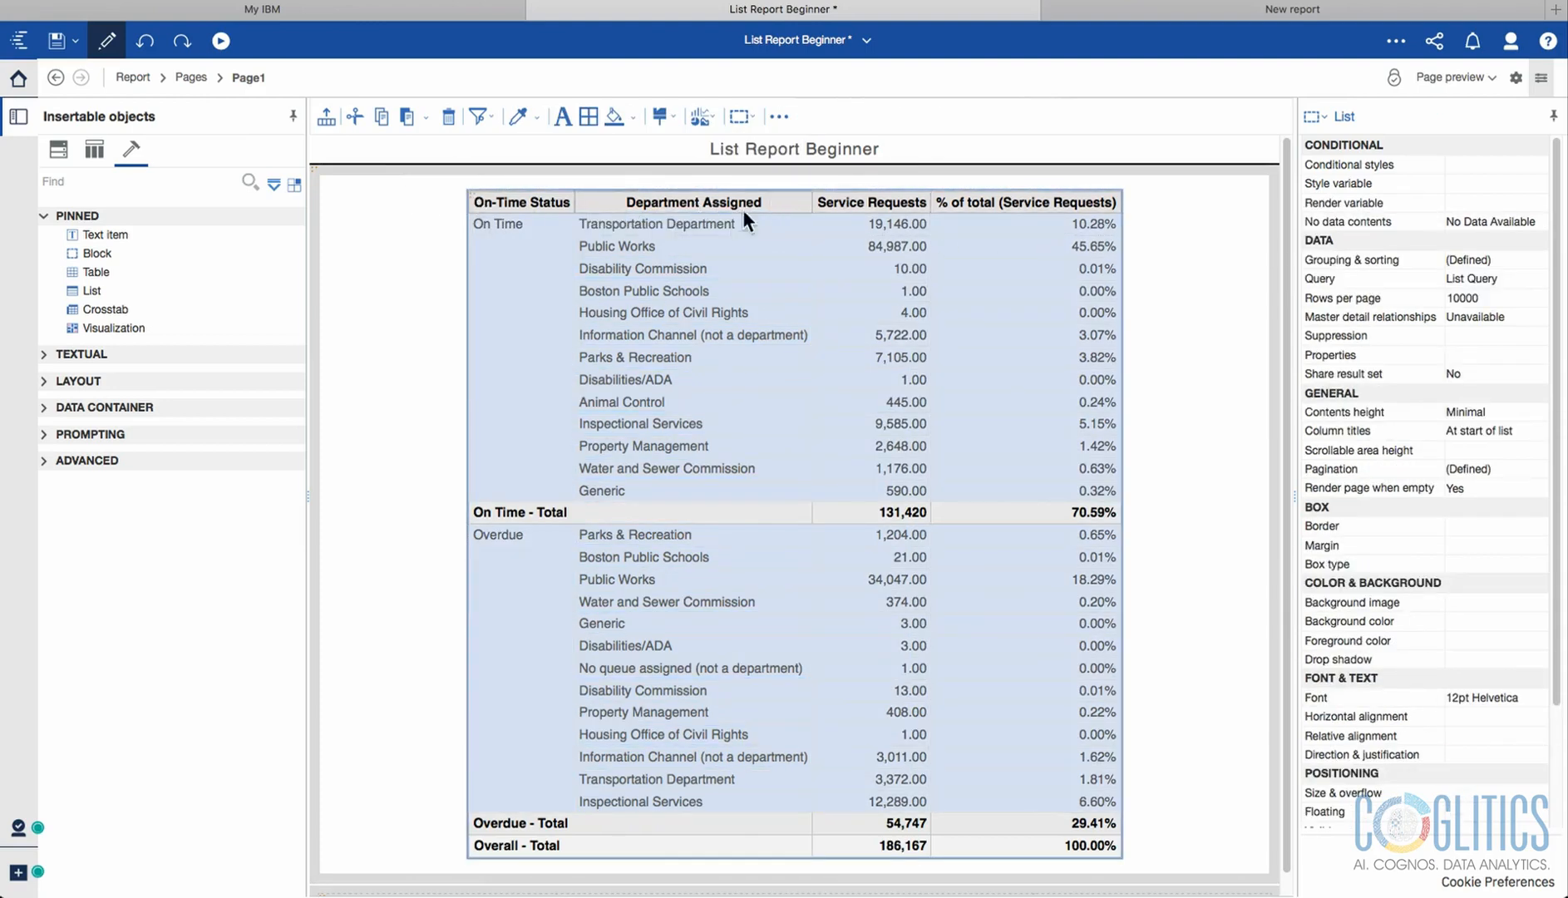
{"action": "left_click", "coordinate": [709, 119]}
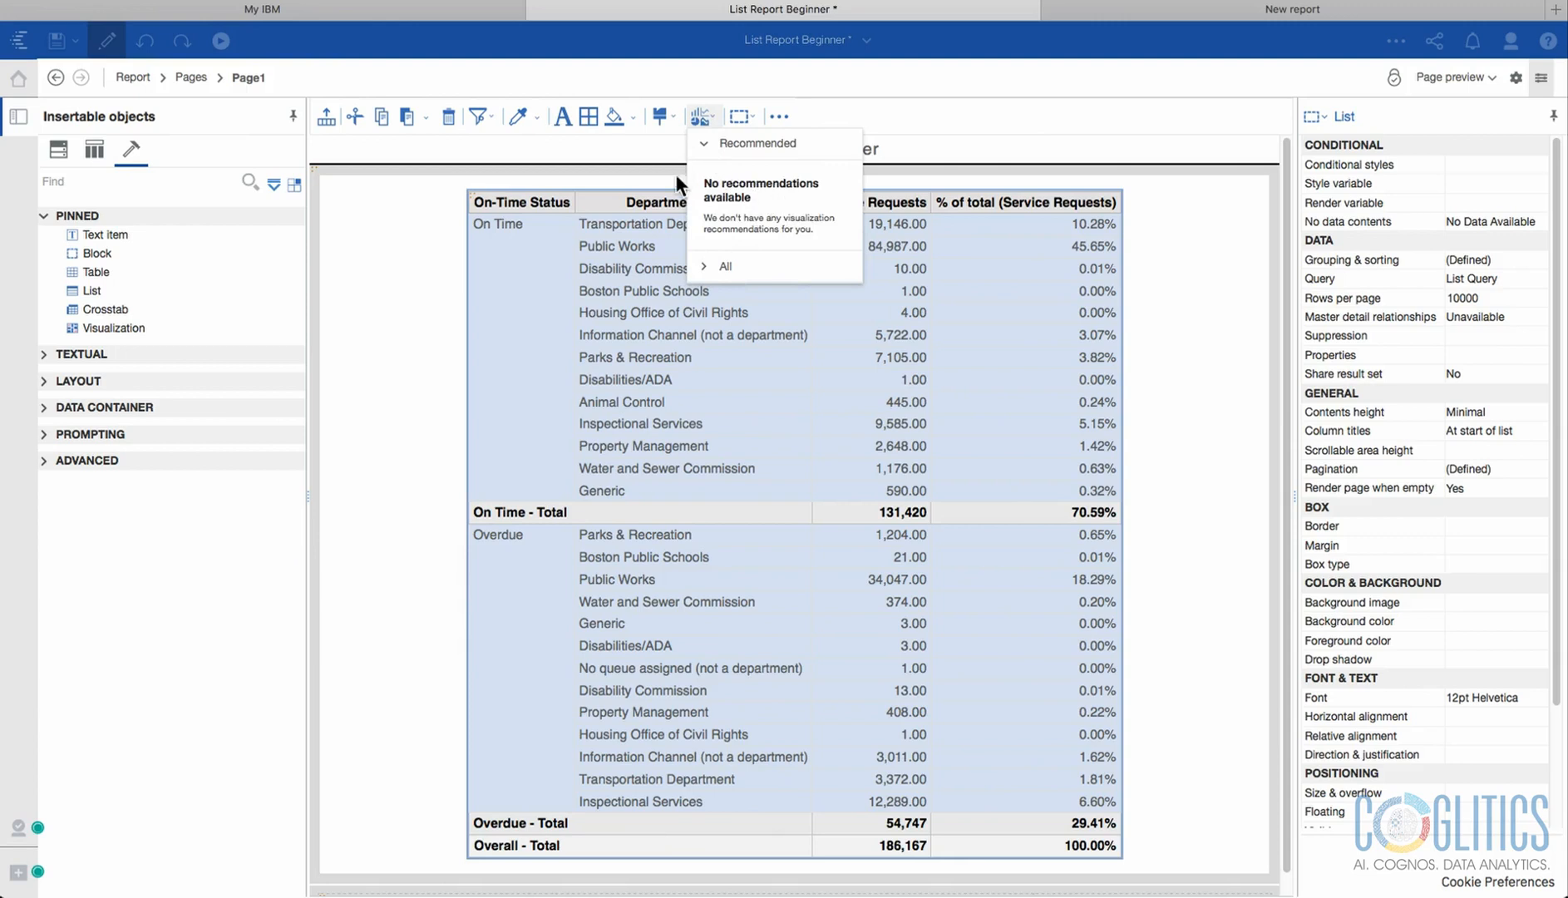
{"action": "left_click", "coordinate": [1038, 252]}
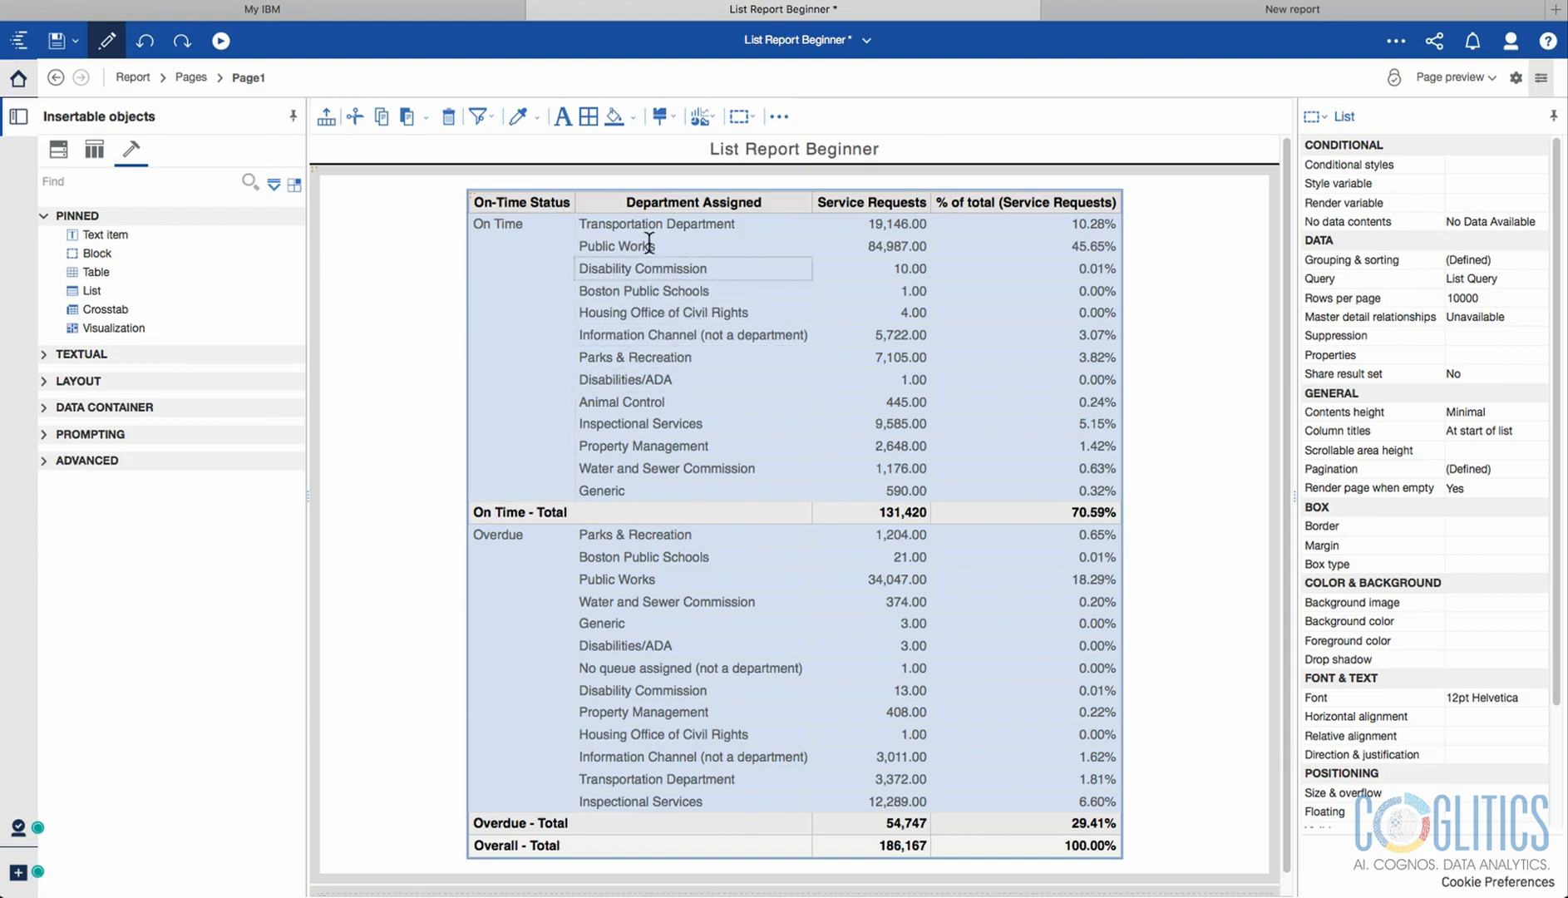
{"action": "left_click", "coordinate": [713, 117]}
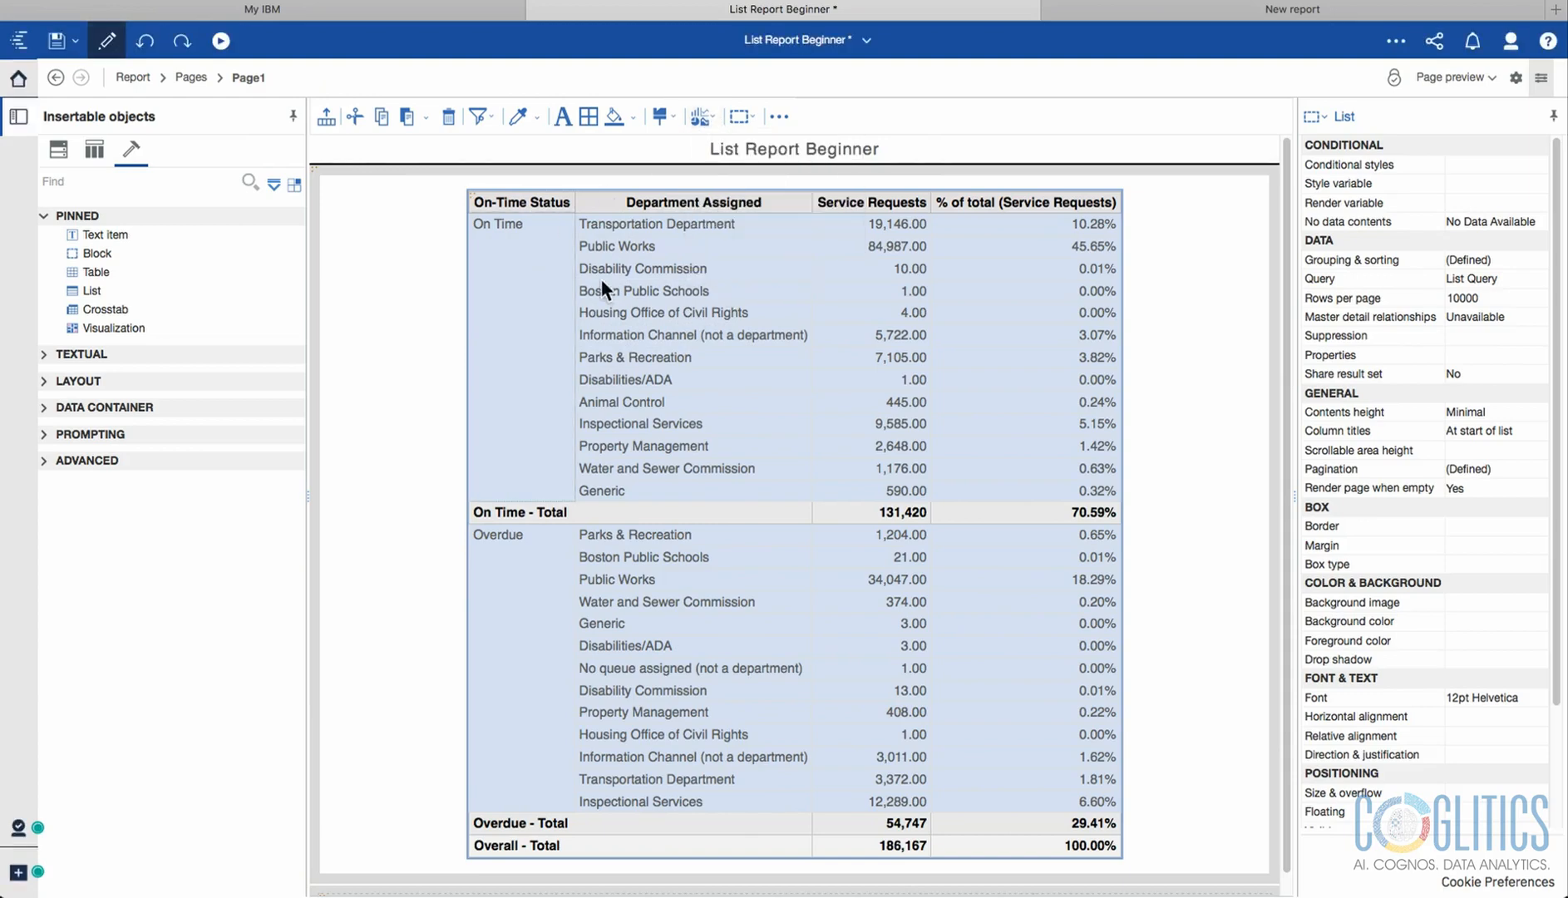
Select the Service Requests, % of total, Department Assigned and On-Time Status column bodies in turn to see what each selection covers.
{"action": "left_click", "coordinate": [881, 268]}
{"action": "left_click", "coordinate": [1079, 265]}
{"action": "left_click", "coordinate": [738, 264]}
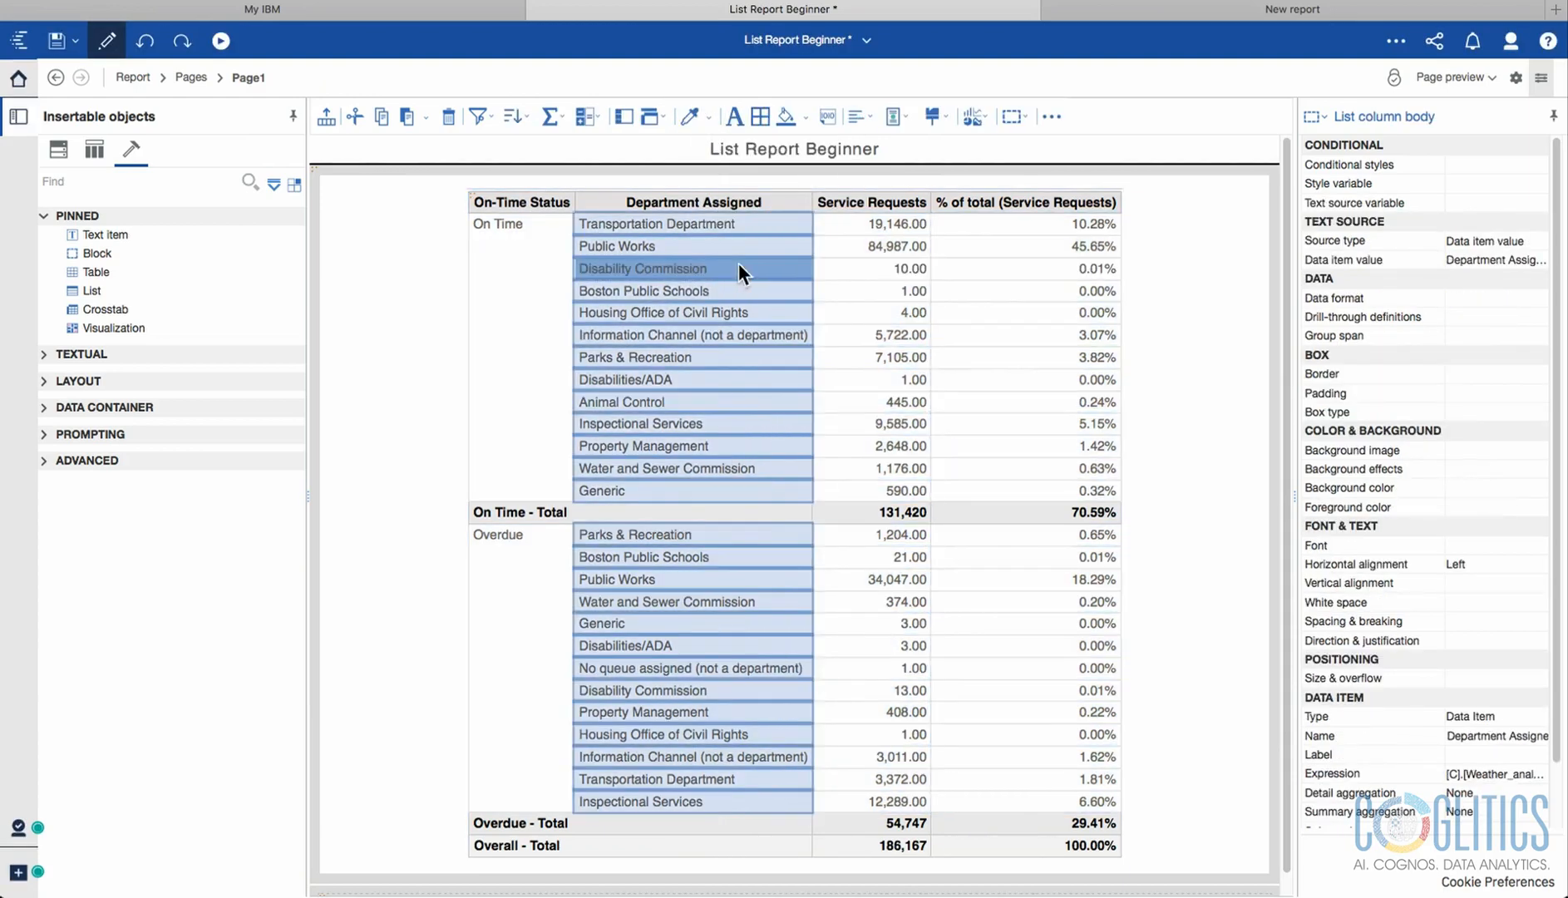
{"action": "left_click", "coordinate": [725, 290]}
{"action": "left_click", "coordinate": [881, 270]}
{"action": "left_click", "coordinate": [977, 277]}
{"action": "left_click", "coordinate": [902, 276]}
{"action": "left_click", "coordinate": [748, 270]}
{"action": "left_click", "coordinate": [559, 268]}
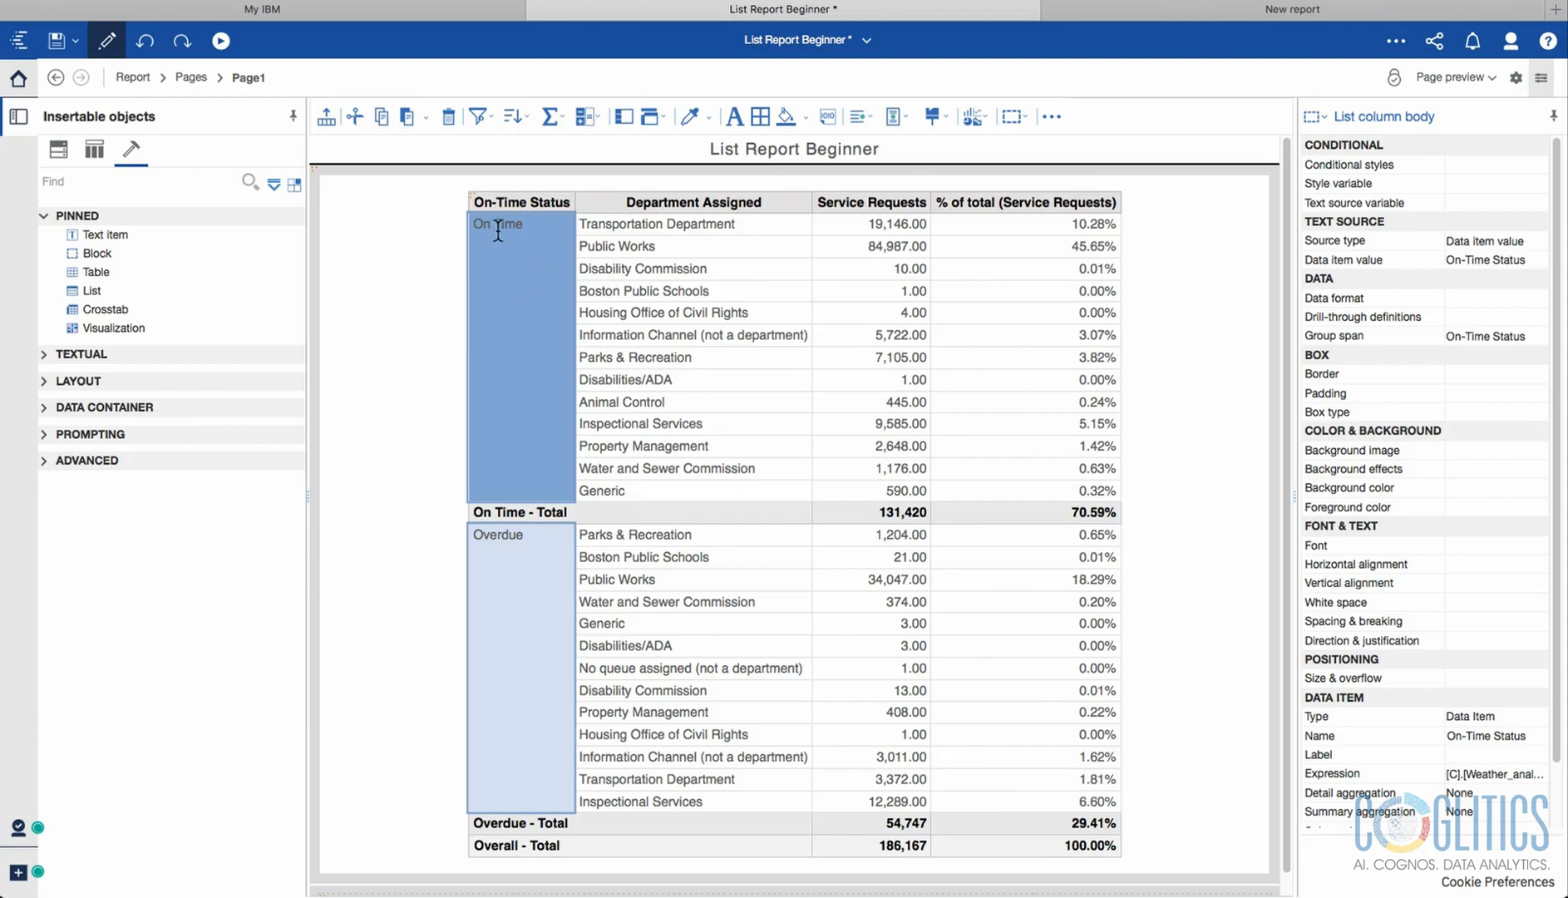
Examine the individual column body cells in page design view and return to page preview.
{"action": "left_click", "coordinate": [1488, 78]}
{"action": "left_click", "coordinate": [1488, 98]}
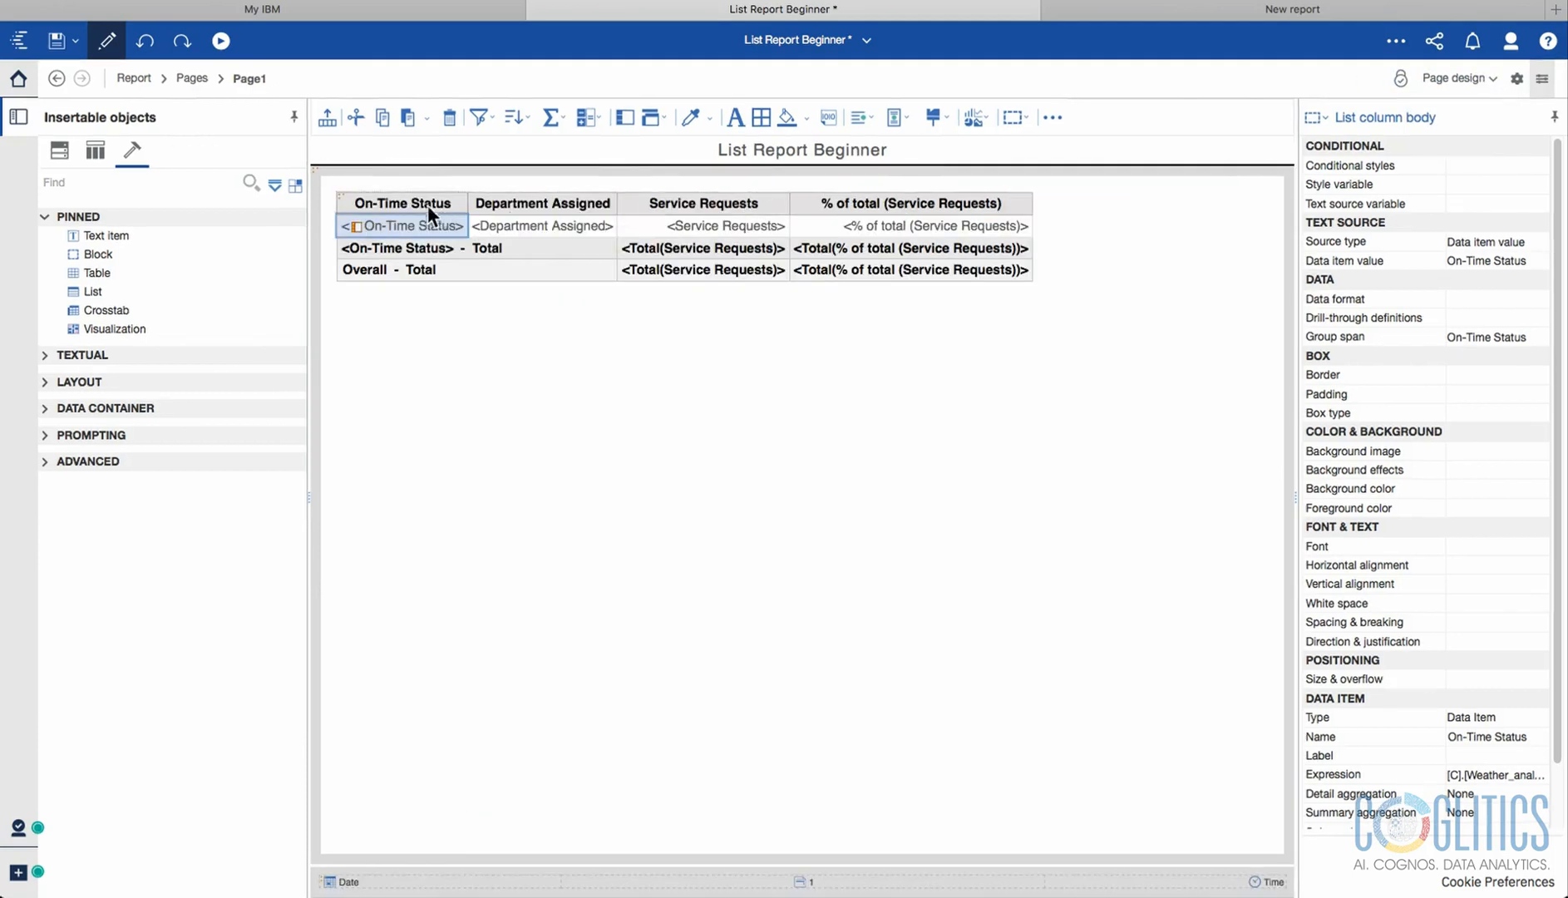
{"action": "left_click", "coordinate": [510, 231]}
{"action": "left_click", "coordinate": [666, 225]}
{"action": "left_click", "coordinate": [603, 219]}
{"action": "left_click", "coordinate": [438, 224]}
{"action": "left_click", "coordinate": [1459, 78]}
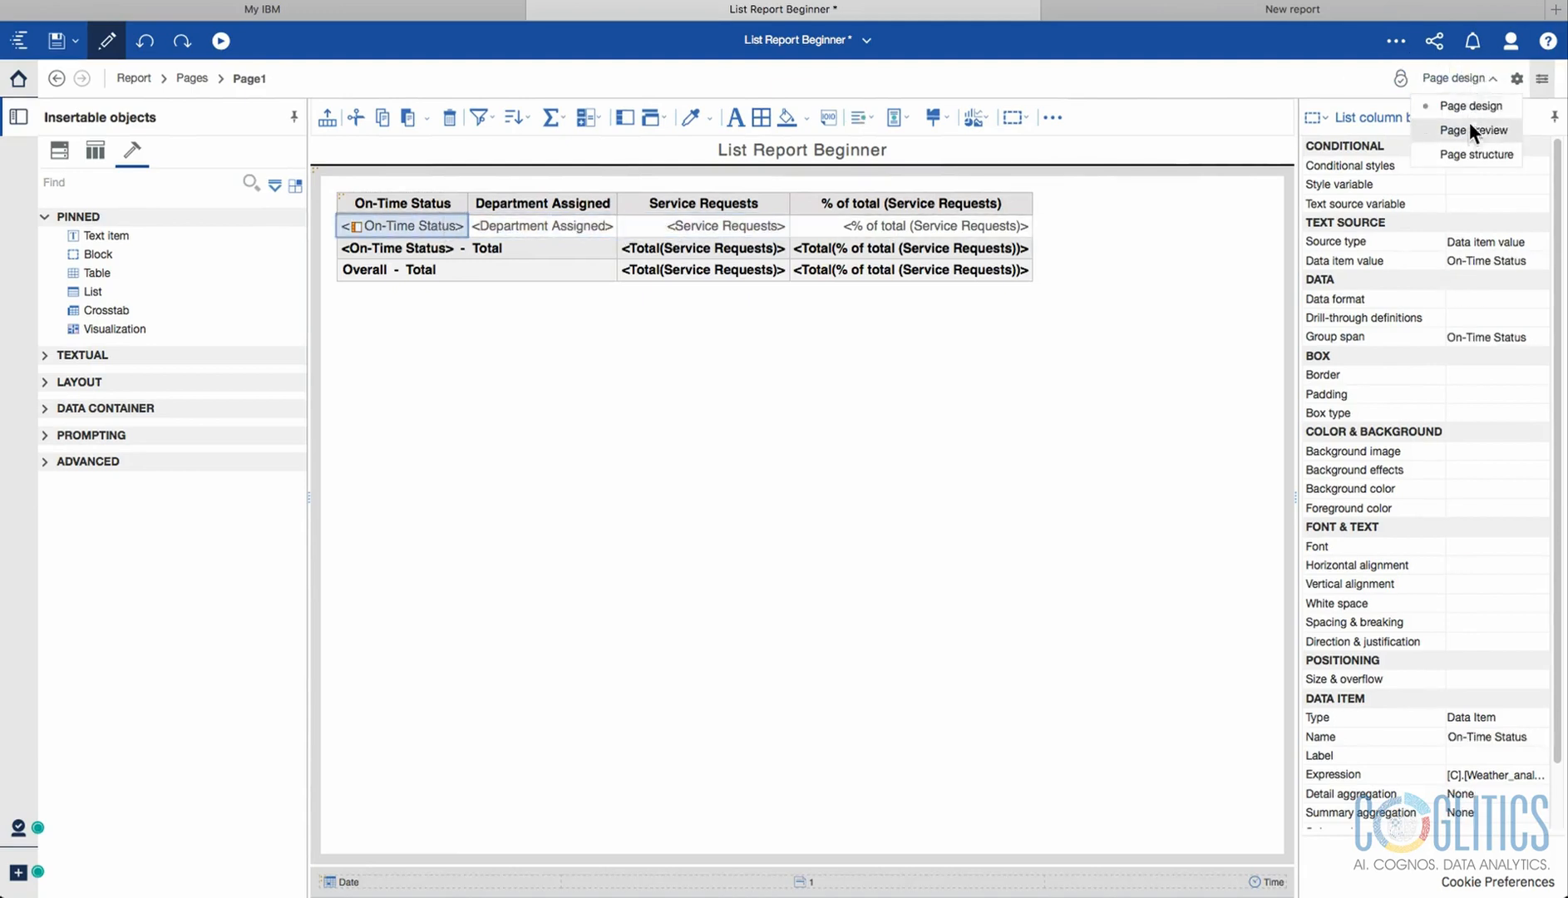
{"action": "left_click", "coordinate": [1465, 122]}
Compare the On Time and Overdue group cells in page preview with the single On-Time Status body cell in page design.
{"action": "left_click", "coordinate": [519, 566]}
{"action": "left_click", "coordinate": [510, 413]}
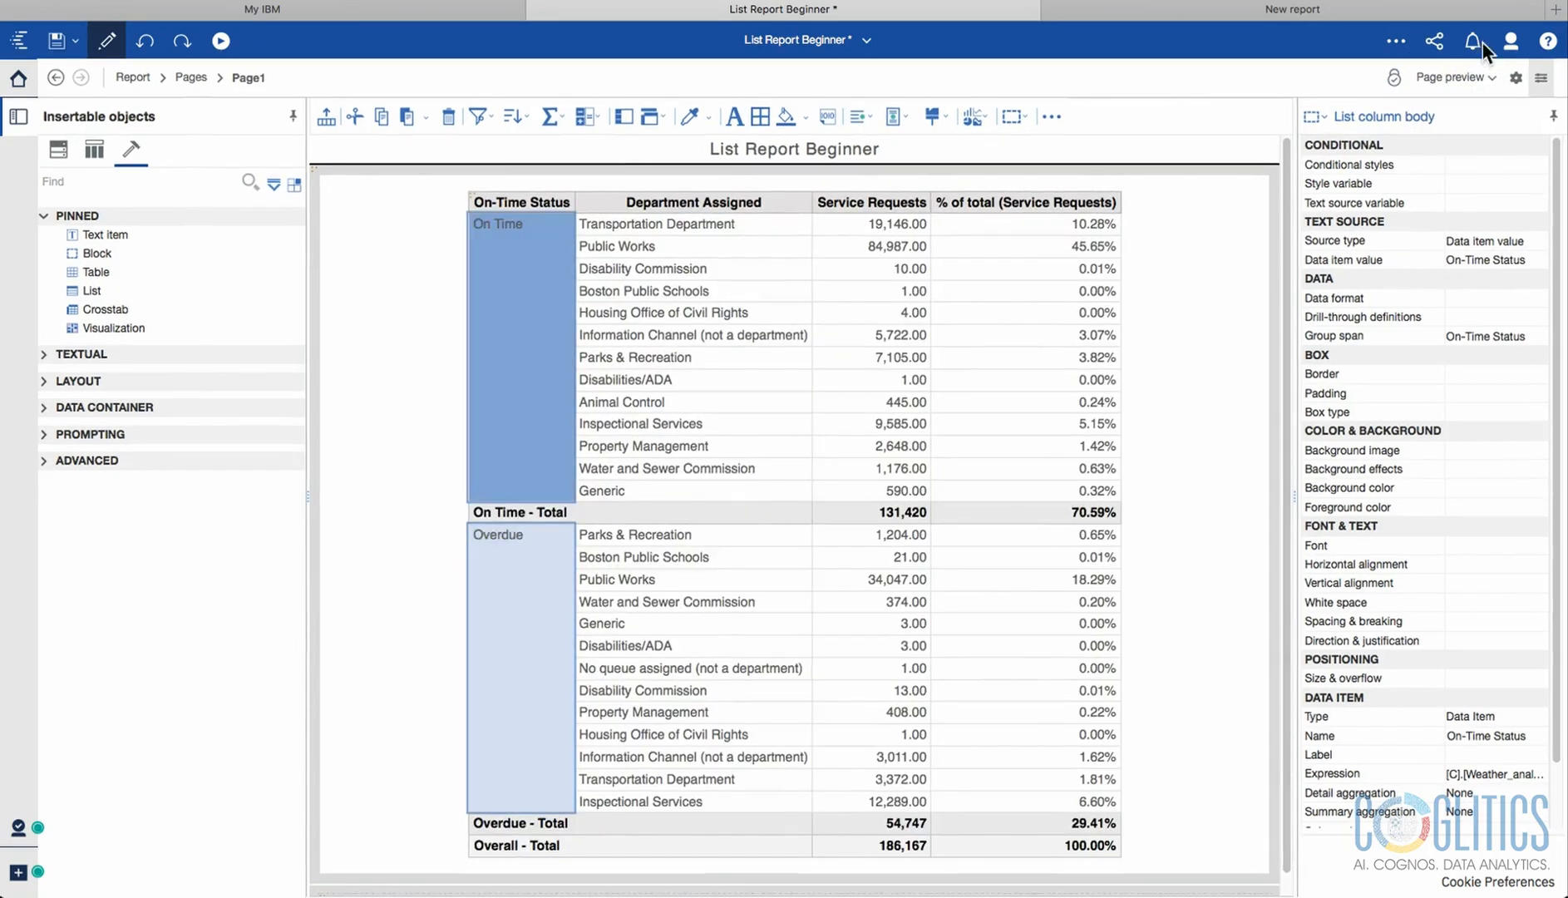
{"action": "left_click", "coordinate": [1486, 83]}
{"action": "left_click", "coordinate": [1464, 101]}
{"action": "left_click", "coordinate": [538, 220]}
{"action": "left_click", "coordinate": [403, 231]}
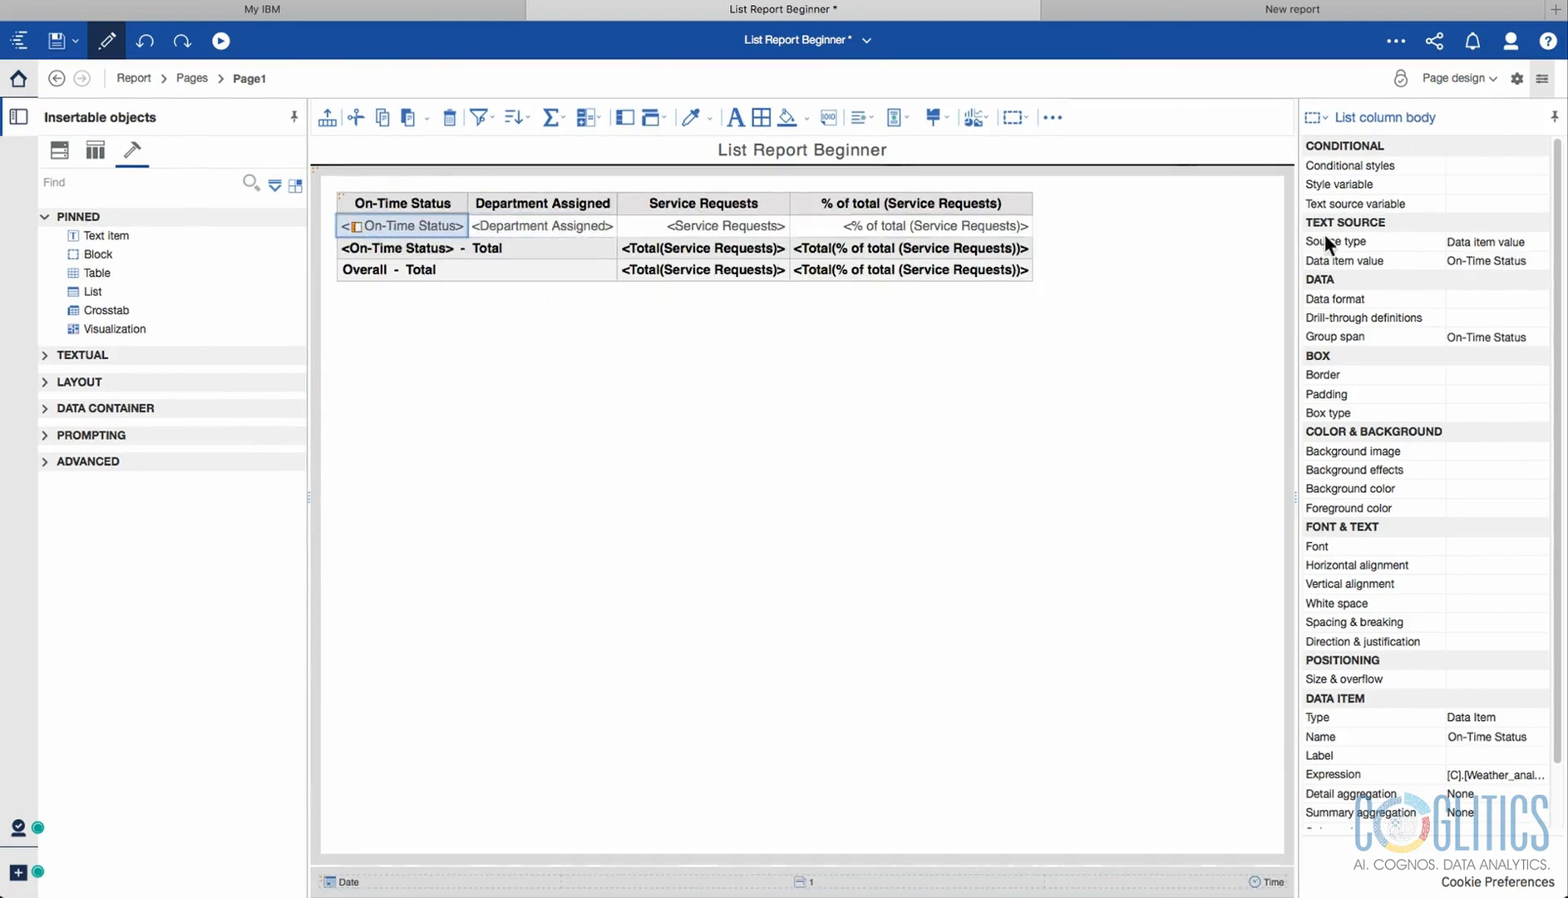
{"action": "left_click", "coordinate": [1465, 78]}
{"action": "left_click", "coordinate": [1488, 126]}
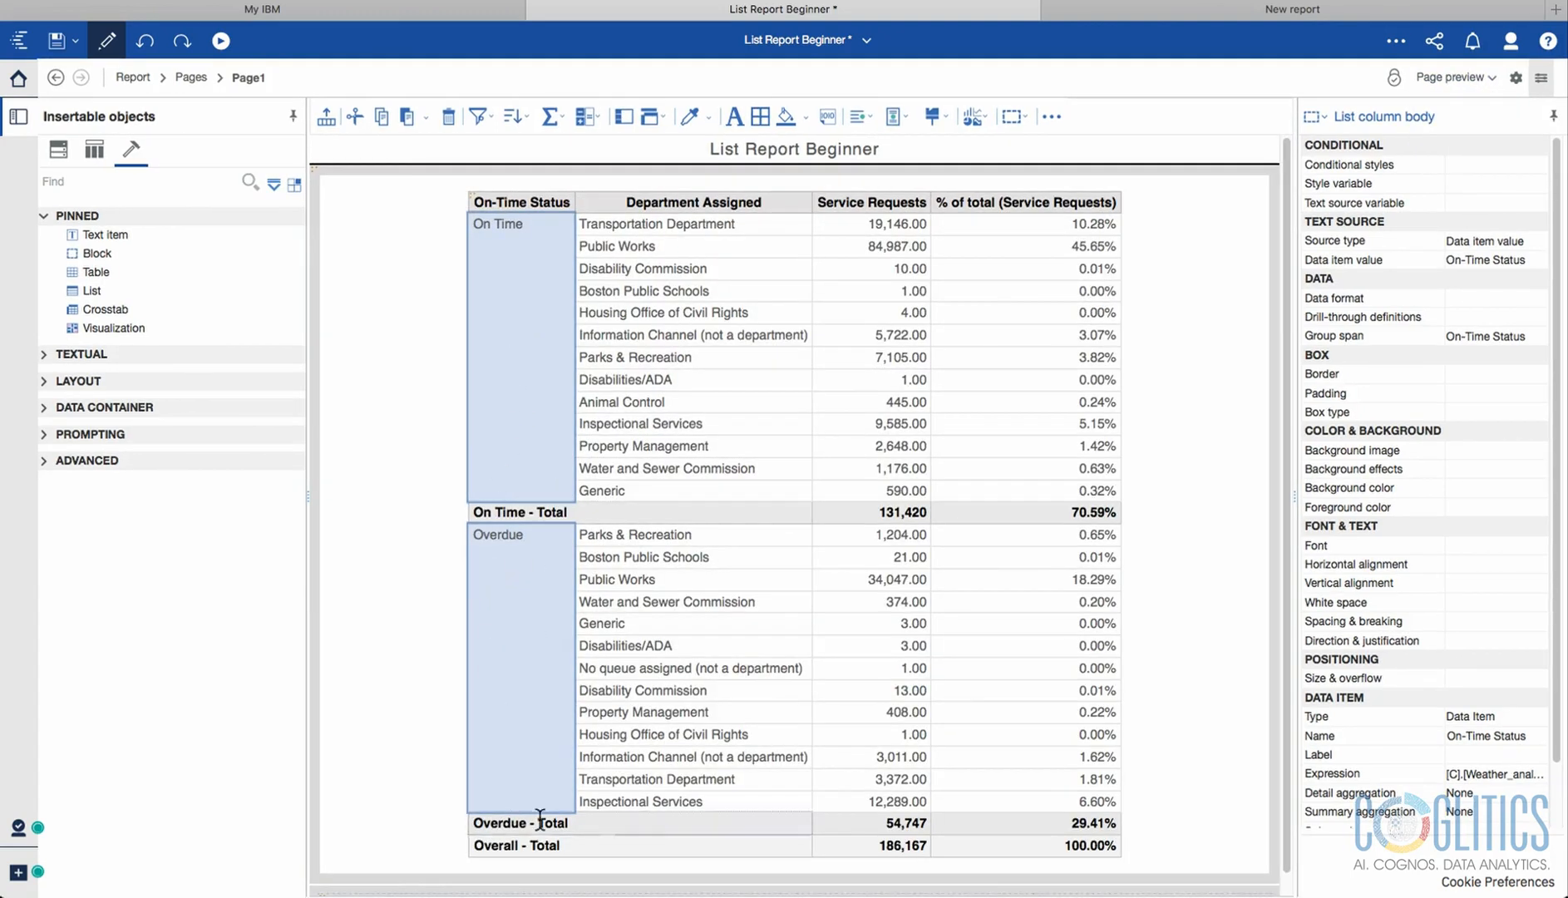
Set the On-Time Status total footer cell to Center horizontal and Middle vertical alignment in page design and preview the page.
{"action": "left_click", "coordinate": [541, 511]}
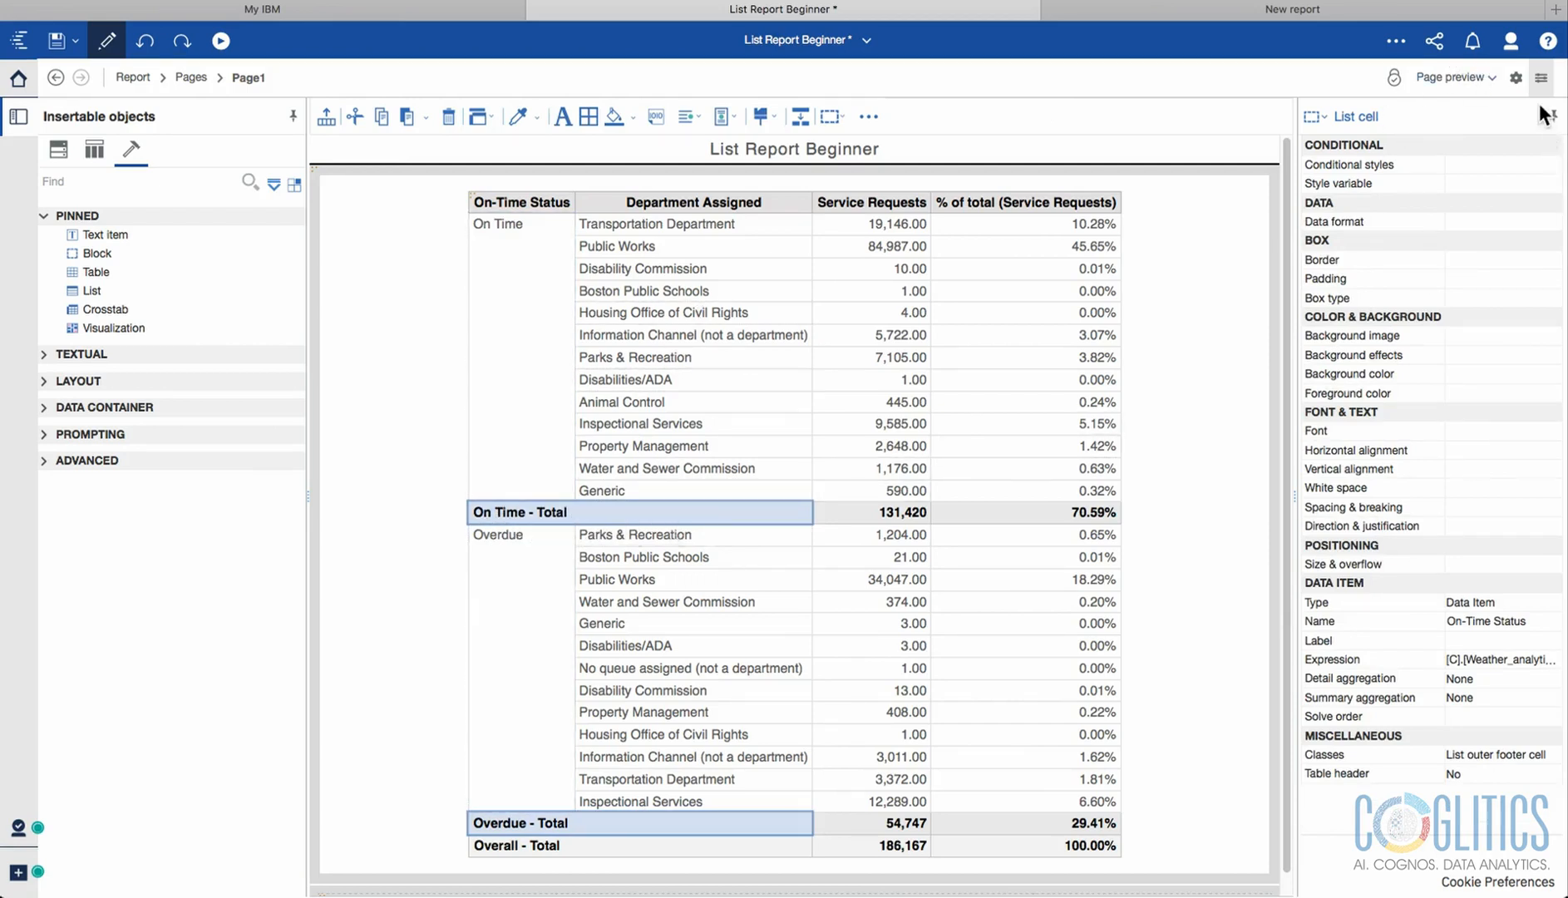
{"action": "left_click", "coordinate": [1484, 77]}
{"action": "left_click", "coordinate": [1483, 106]}
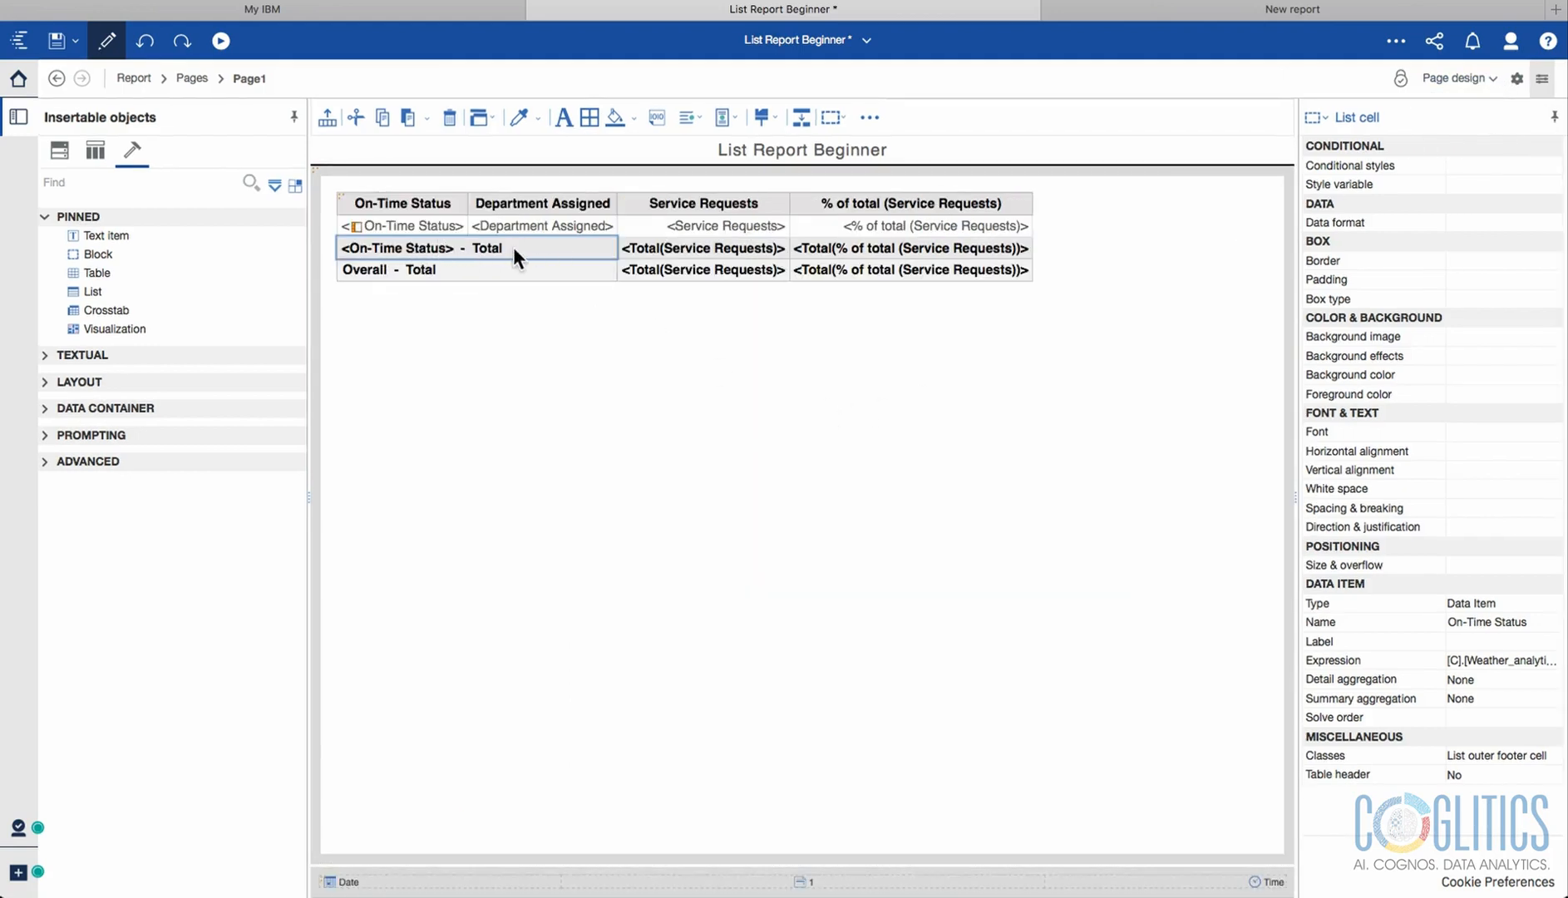
{"action": "left_click", "coordinate": [706, 119]}
{"action": "left_click", "coordinate": [714, 185]}
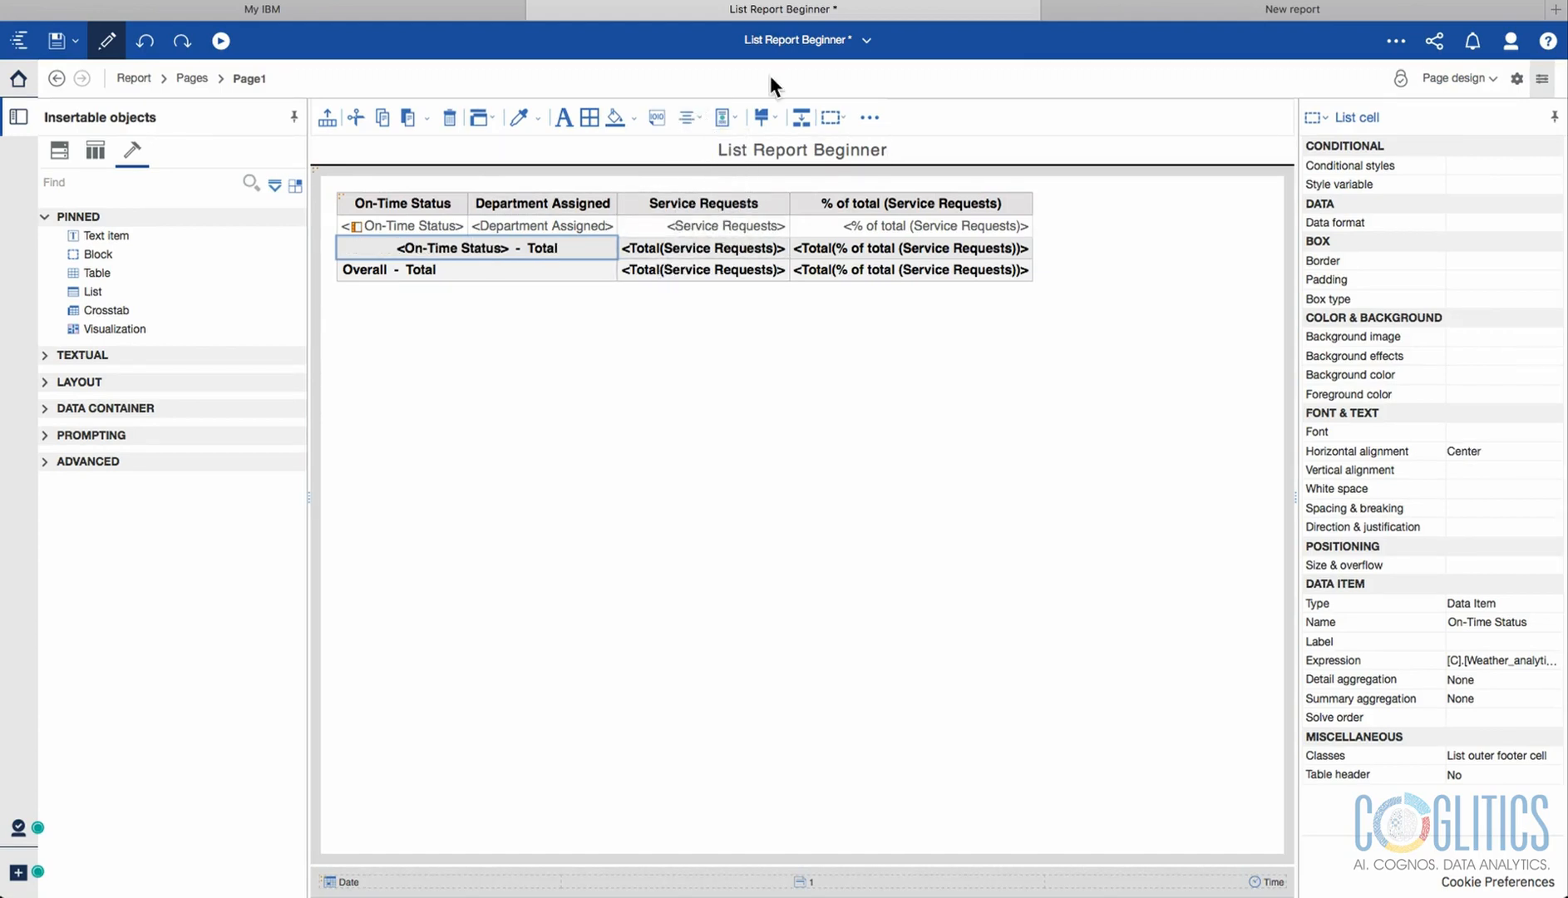
{"action": "left_click", "coordinate": [737, 123]}
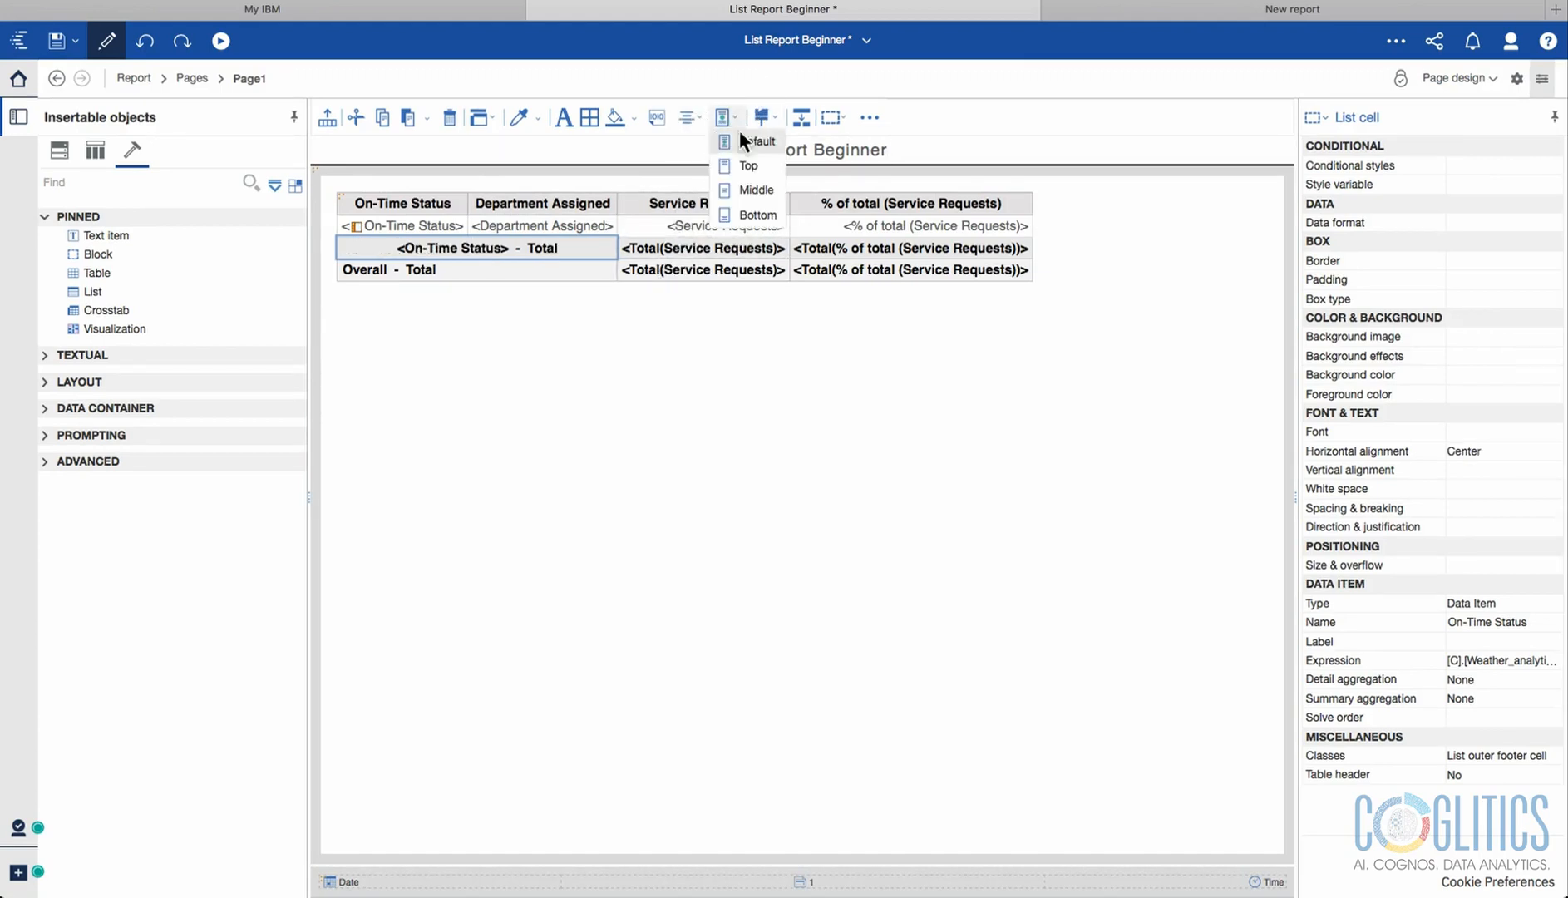
{"action": "left_click", "coordinate": [743, 191]}
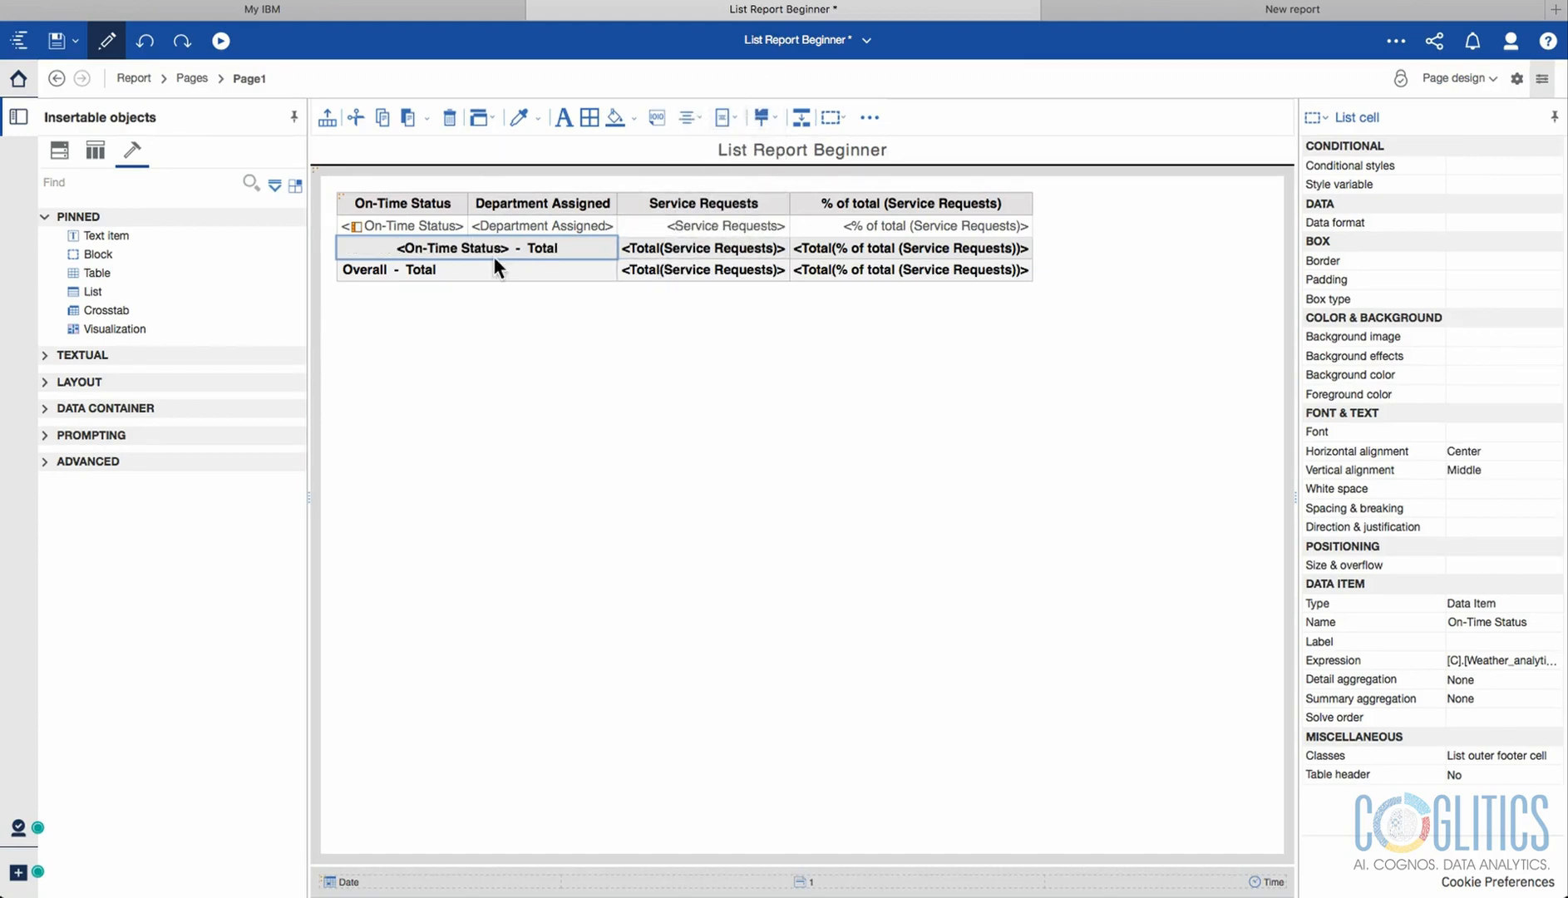
{"action": "left_click", "coordinate": [1489, 83]}
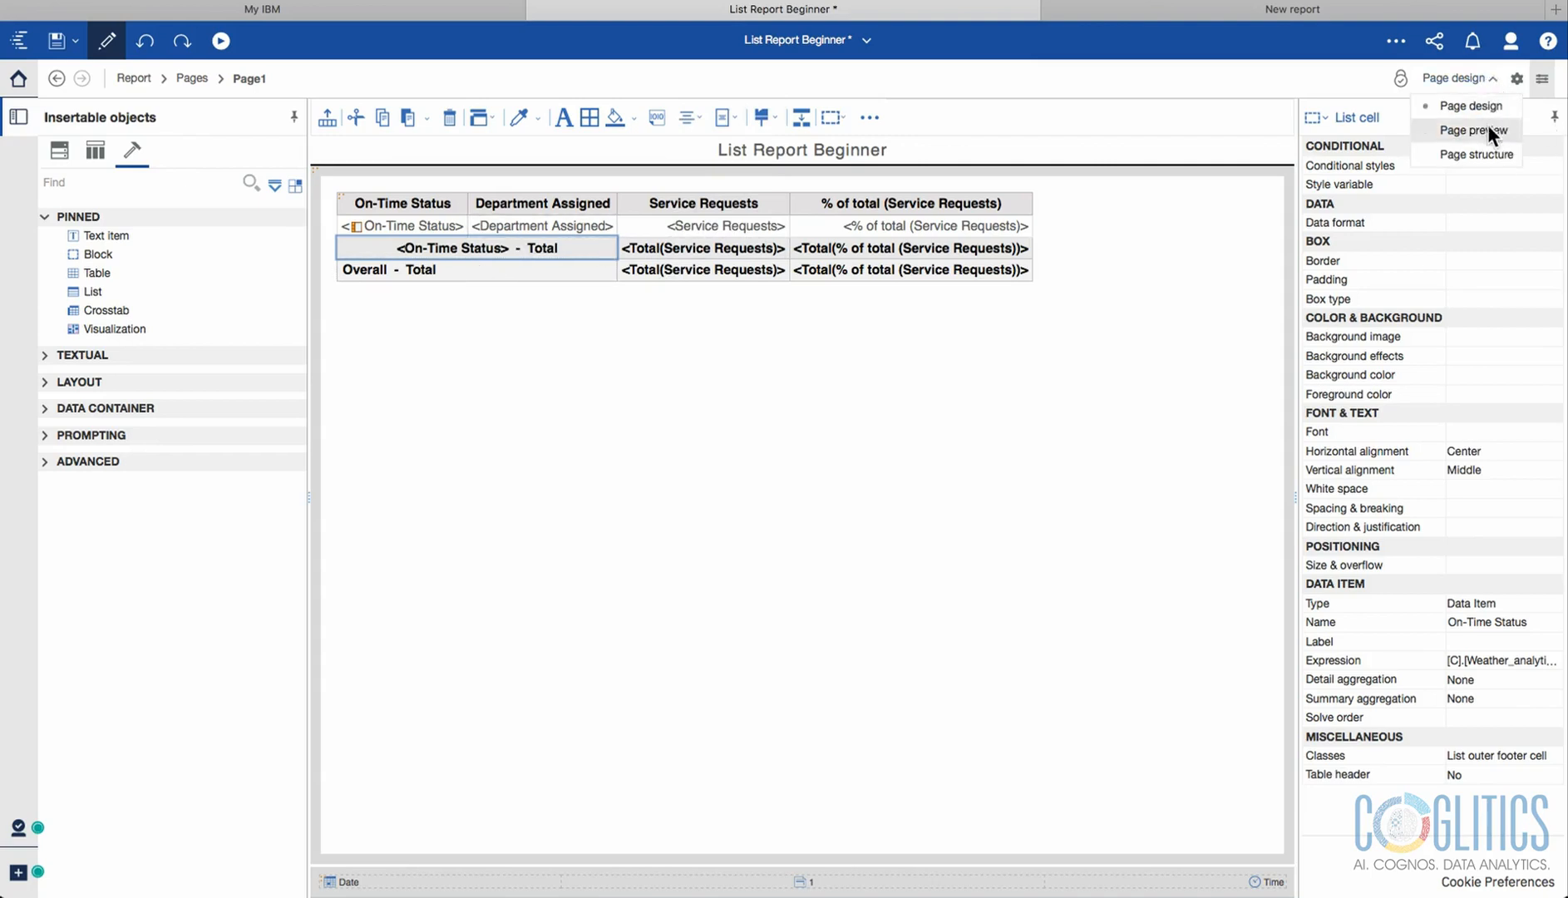
{"action": "left_click", "coordinate": [1487, 125]}
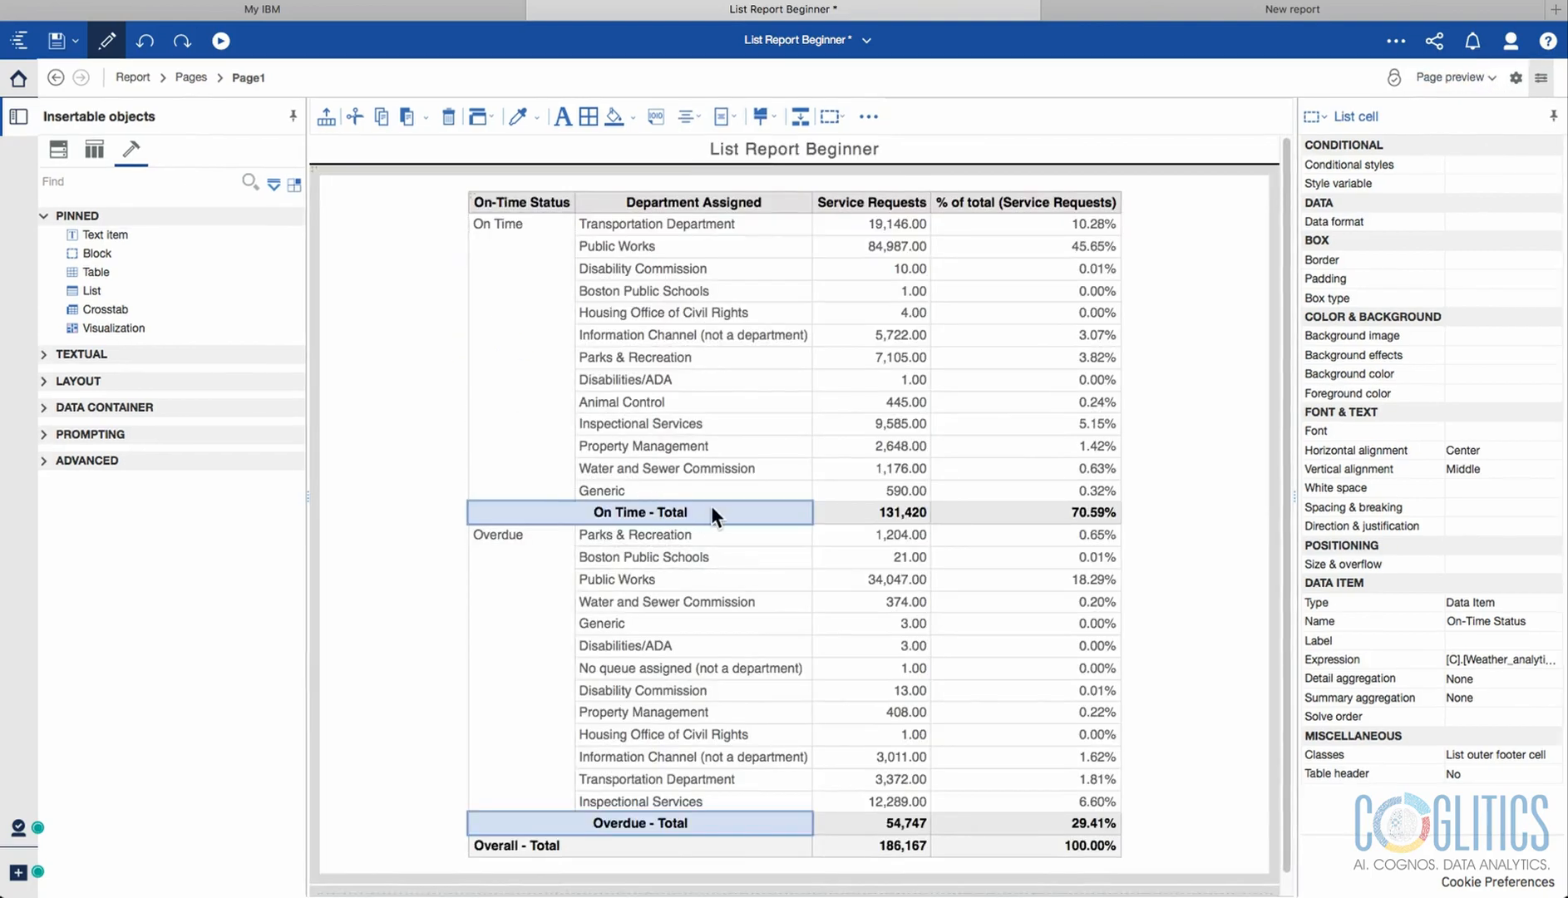
Set the vertical alignment of the On-Time Status column body to Middle.
{"action": "left_click", "coordinate": [516, 329]}
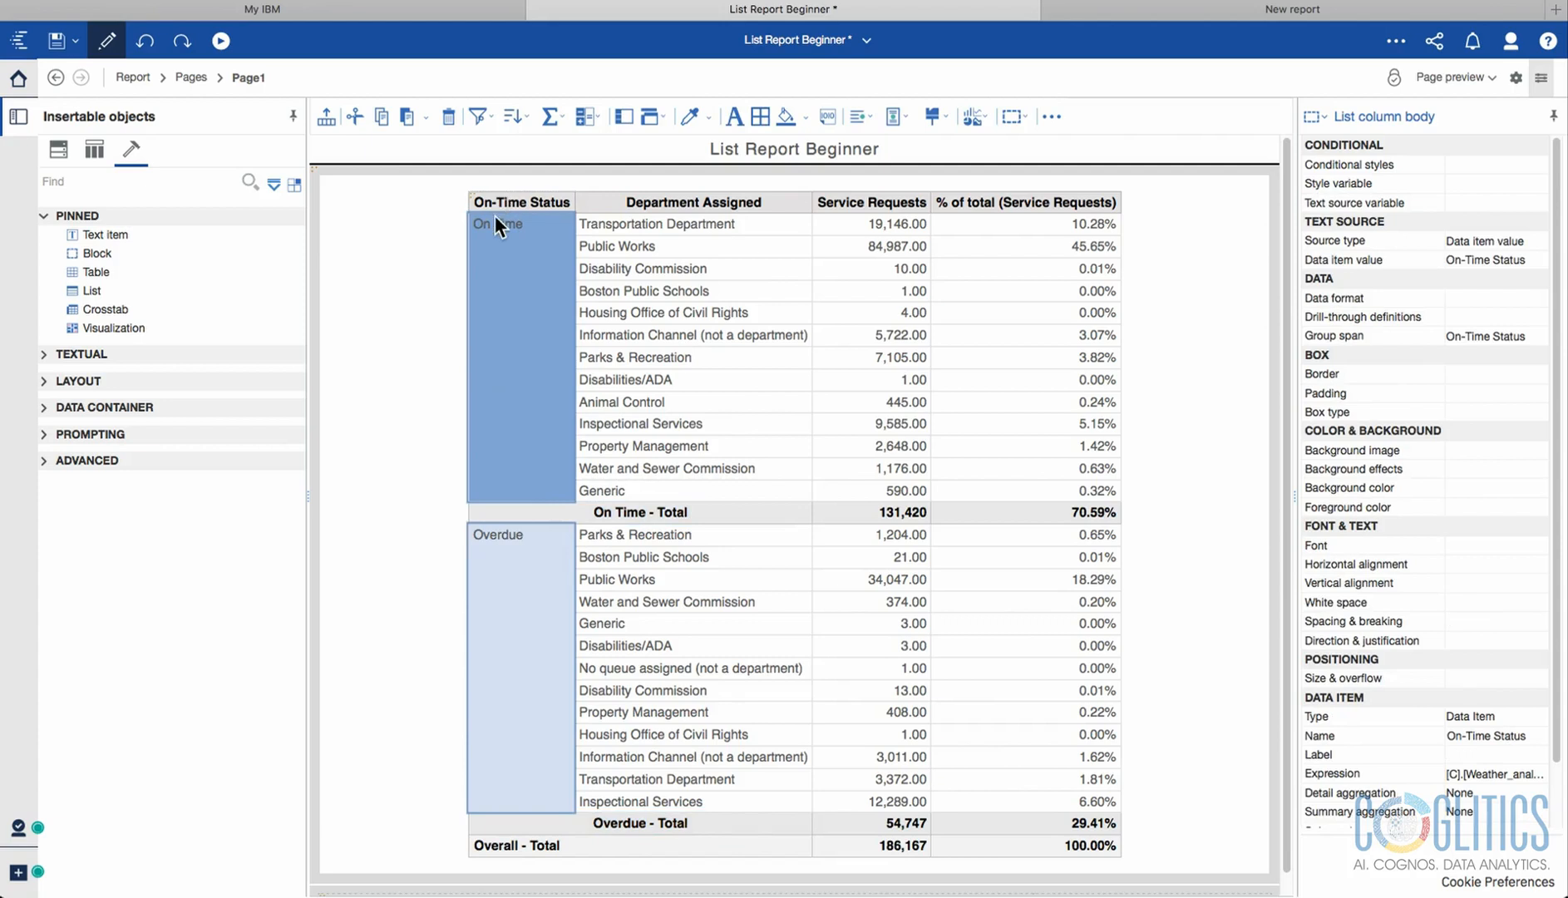
{"action": "left_click", "coordinate": [904, 117]}
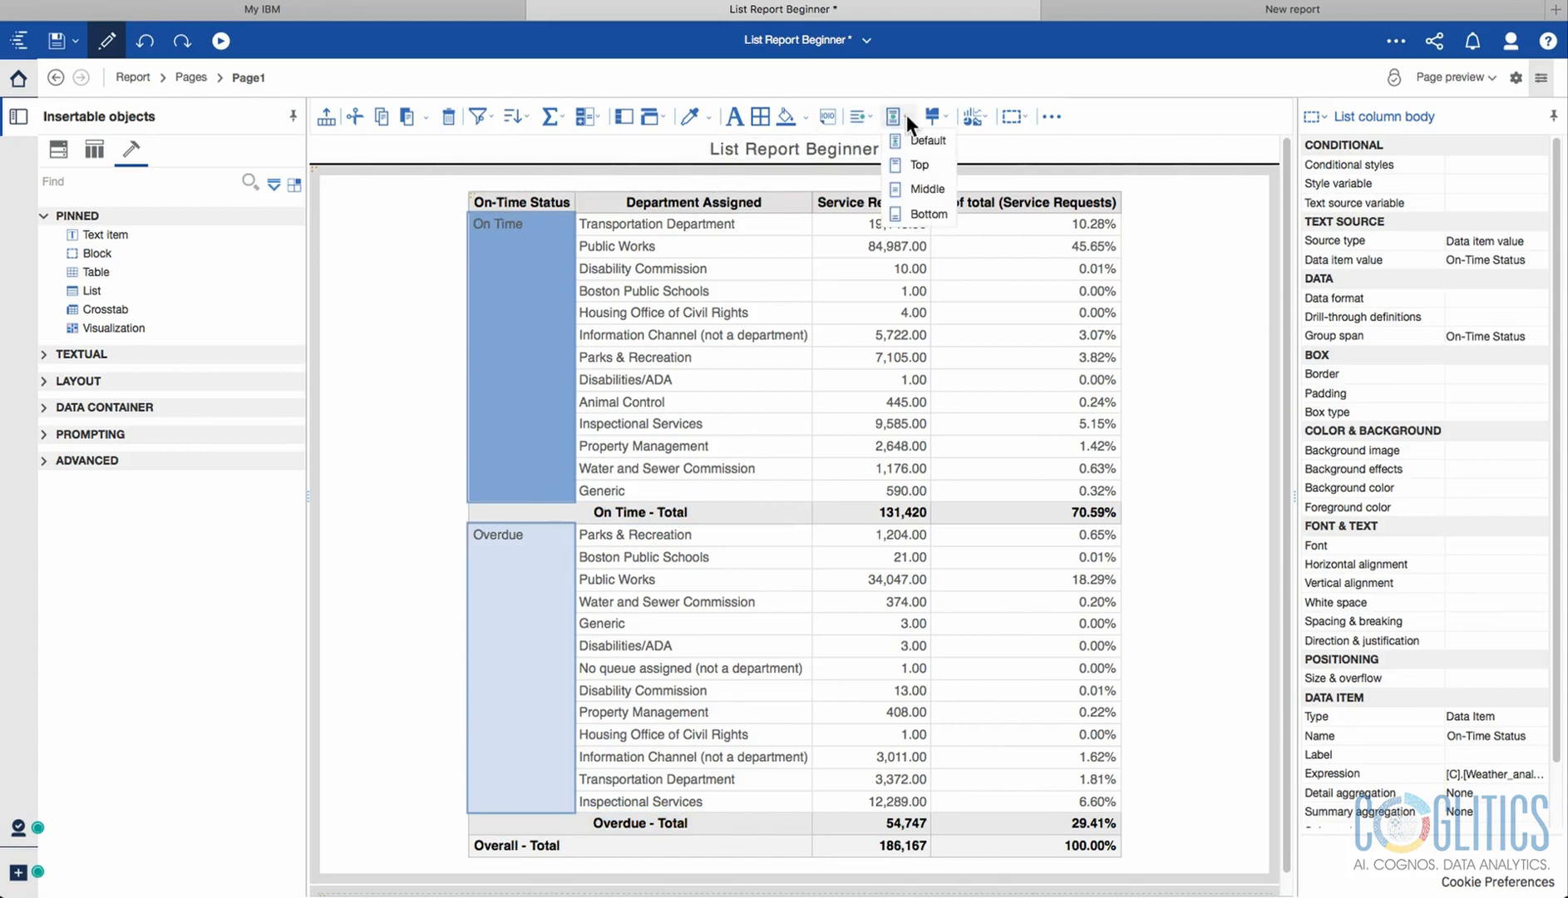
{"action": "left_click", "coordinate": [926, 189]}
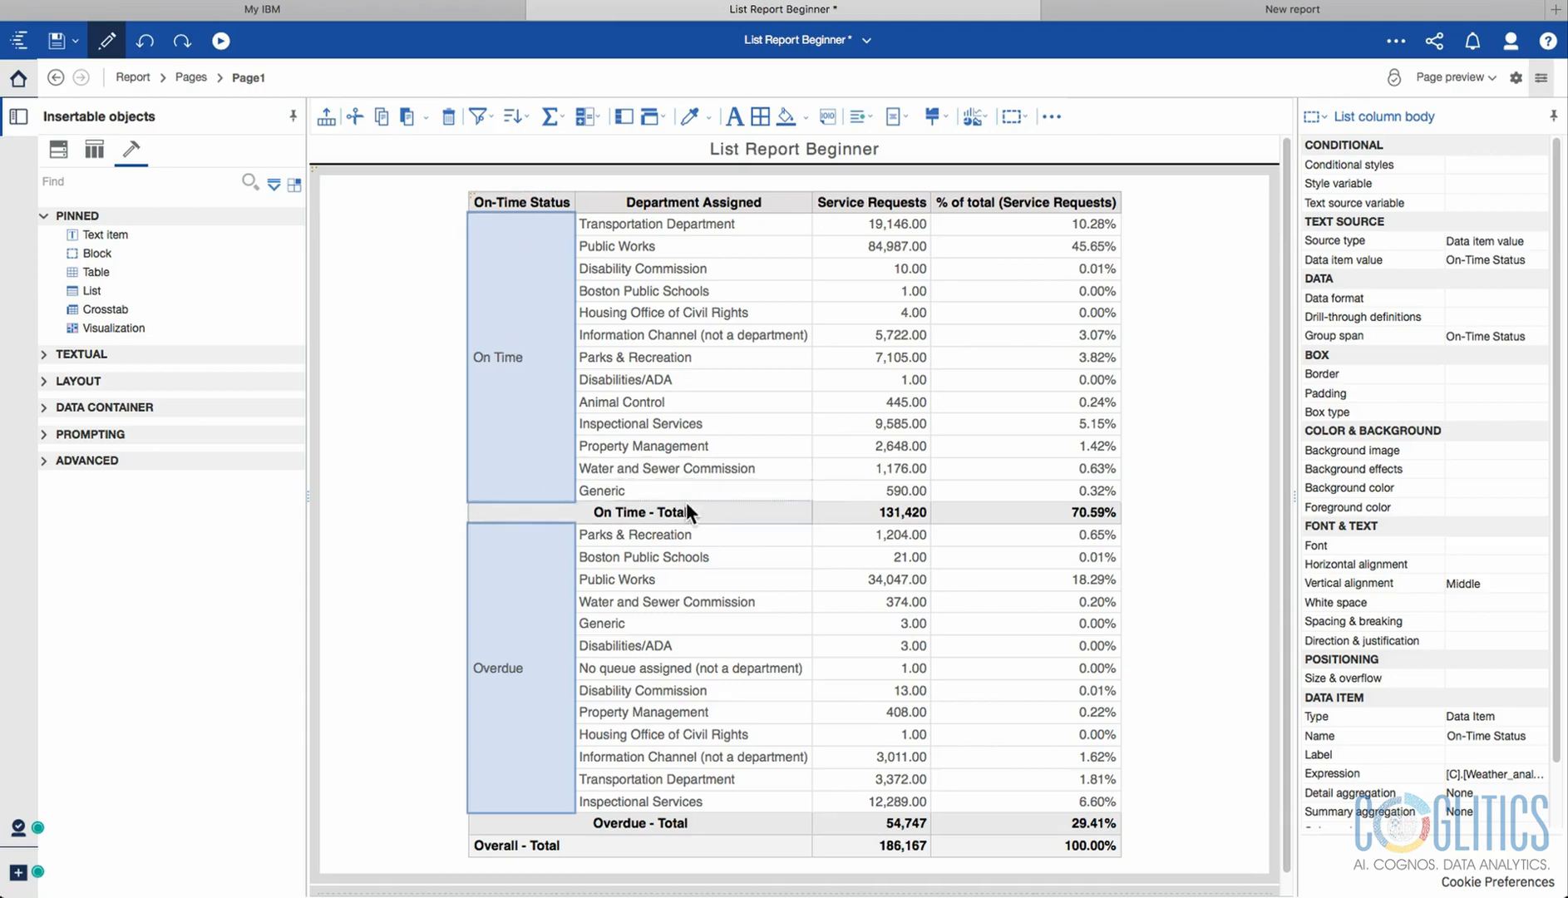
Check the selection of each column body again, moving across the list and ending on On-Time Status.
{"action": "left_click", "coordinate": [737, 420]}
{"action": "left_click", "coordinate": [861, 268]}
{"action": "left_click", "coordinate": [1060, 250]}
{"action": "left_click", "coordinate": [873, 278]}
{"action": "left_click", "coordinate": [738, 300]}
{"action": "left_click", "coordinate": [534, 327]}
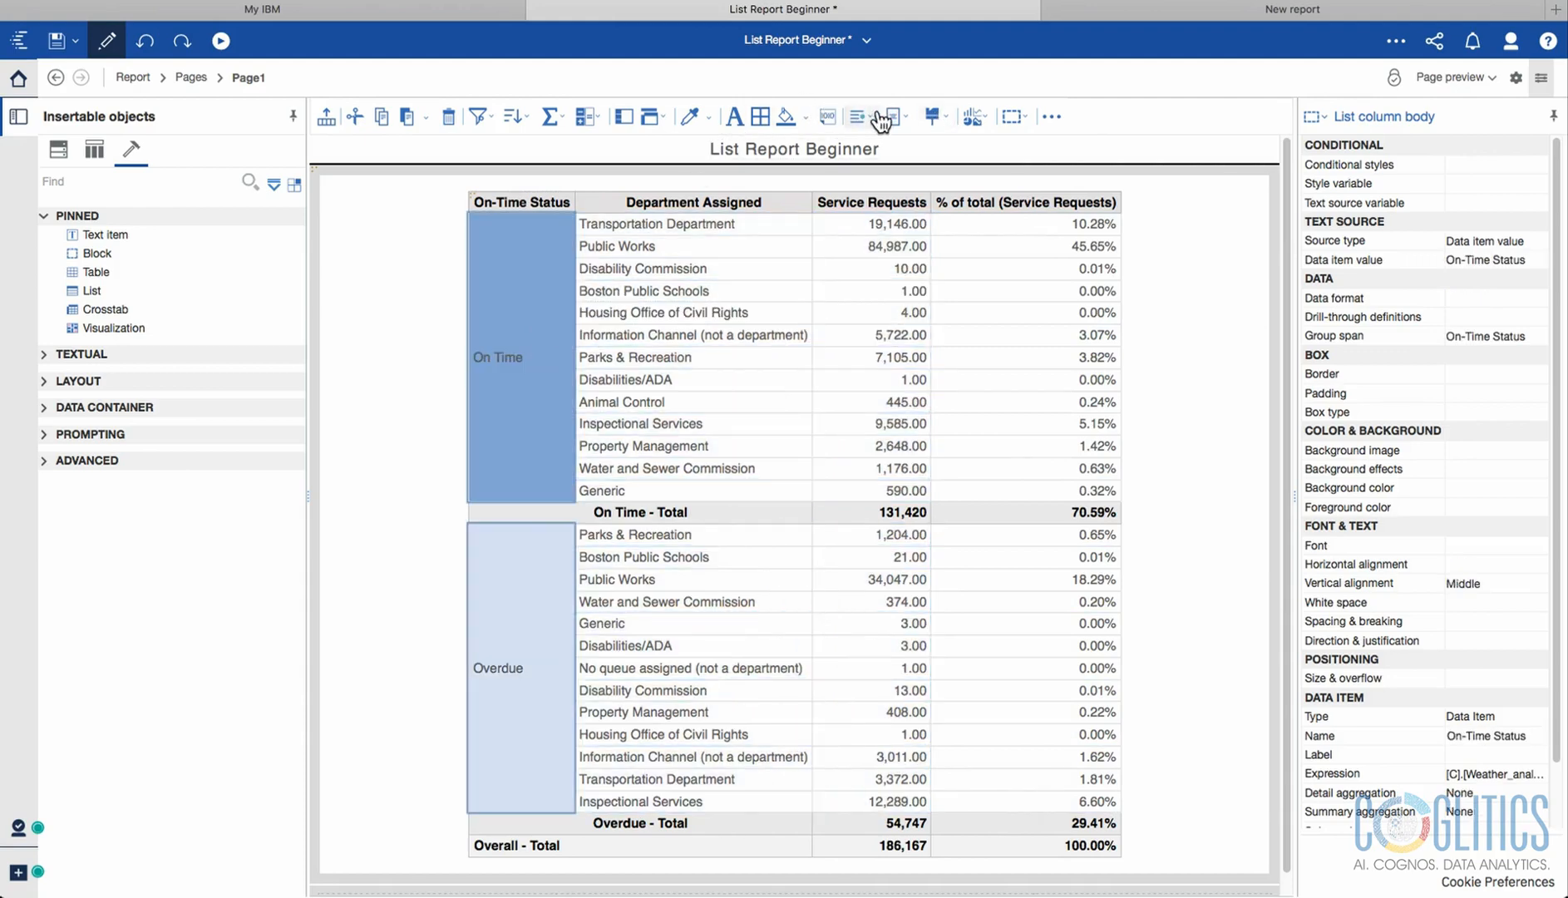
Undo the recent alignment changes to the footer cell and column bodies and the Number format on Service Requests.
{"action": "left_click", "coordinate": [152, 44]}
{"action": "left_click", "coordinate": [147, 43]}
{"action": "left_click", "coordinate": [146, 42]}
{"action": "left_click", "coordinate": [146, 43]}
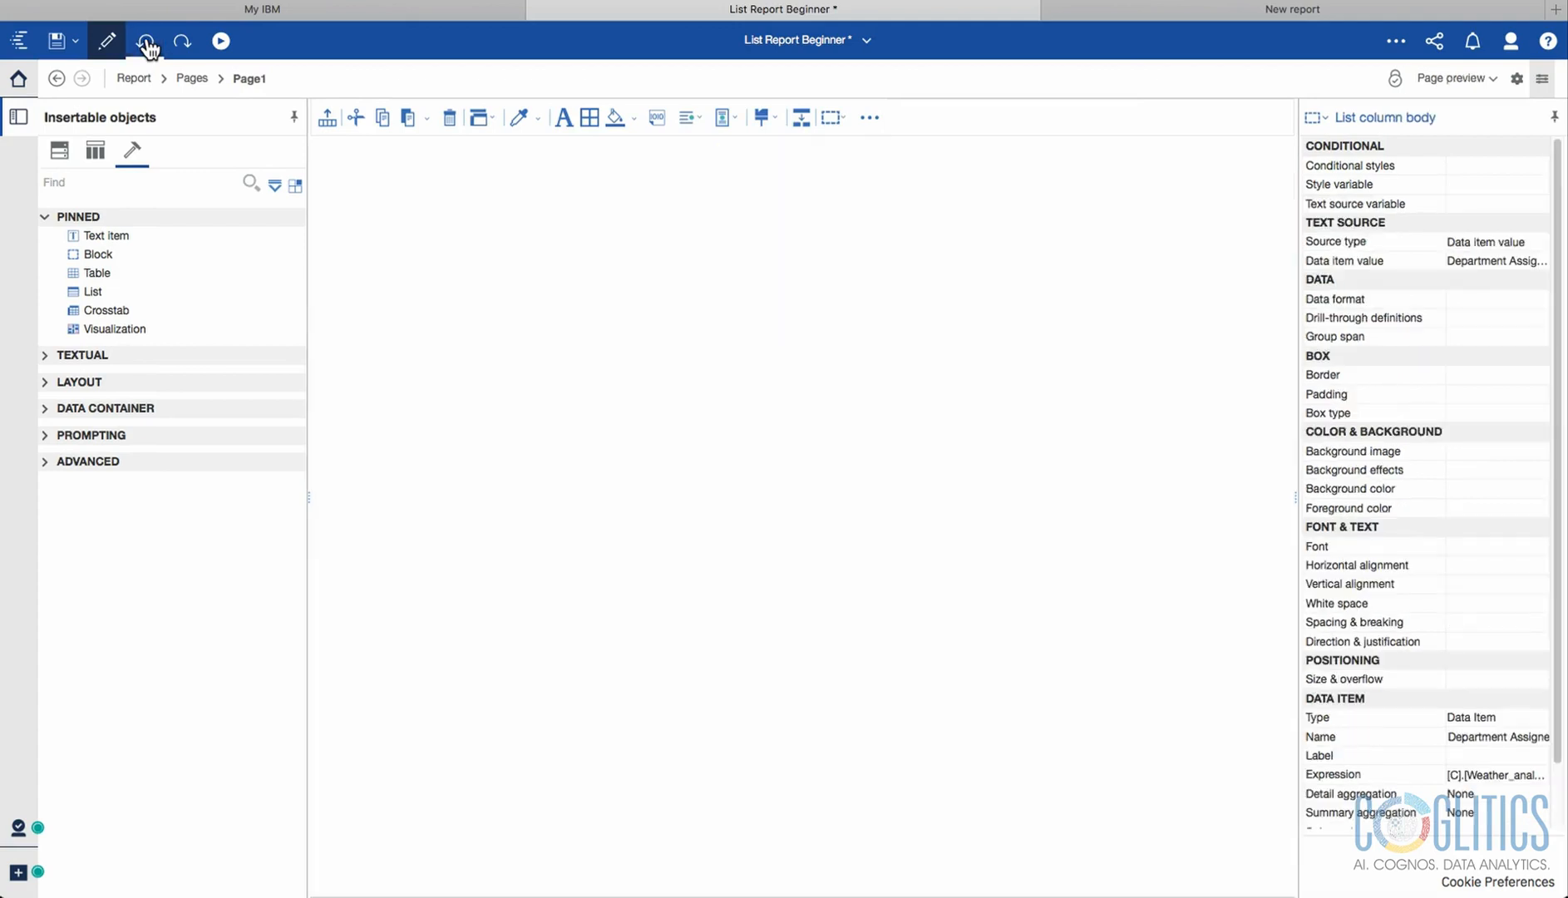
{"action": "left_click", "coordinate": [146, 44]}
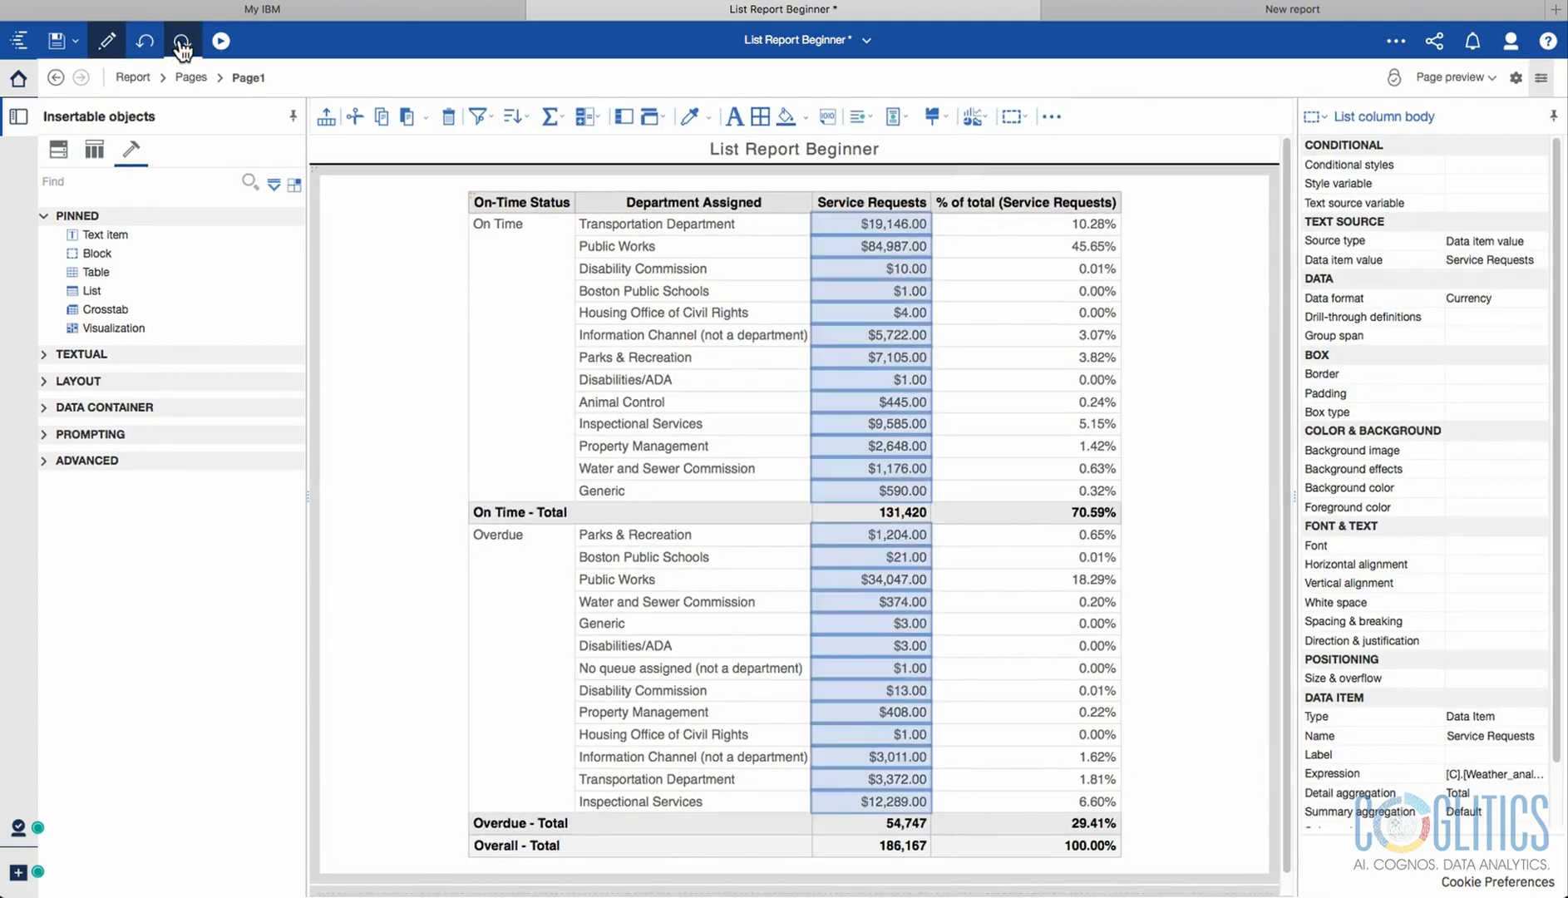
Undo the Currency format on the Service Requests column and select the Department Assigned column body.
{"action": "left_click", "coordinate": [146, 43]}
{"action": "left_click", "coordinate": [640, 214]}
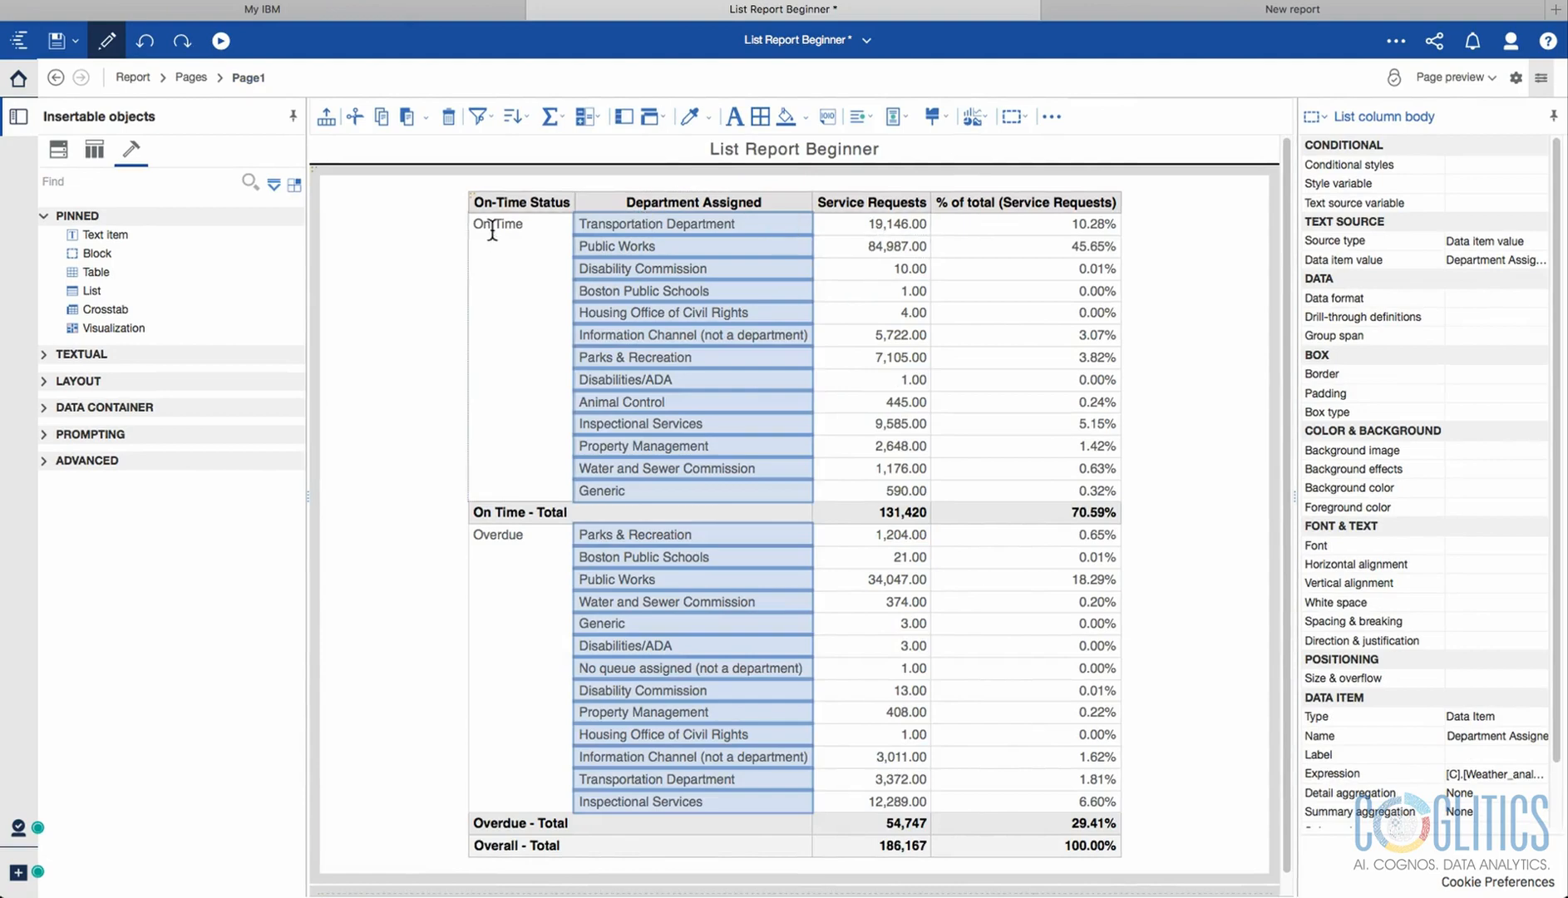
Insert one column to the right of the whole list, and undo the insertion.
{"action": "left_click", "coordinate": [469, 195]}
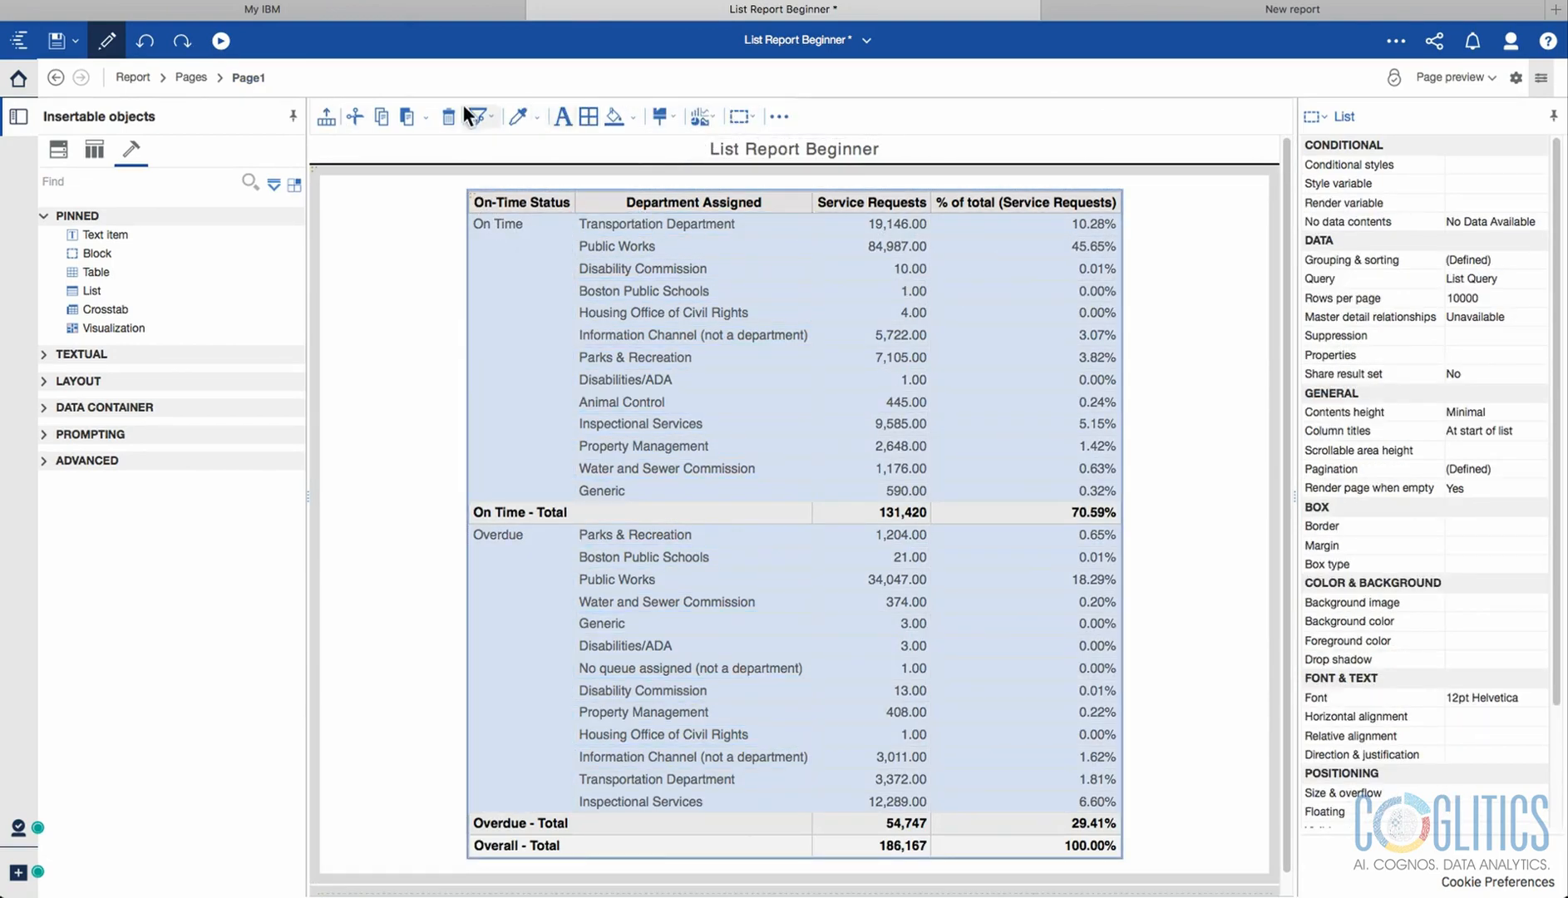
{"action": "left_click", "coordinate": [778, 116]}
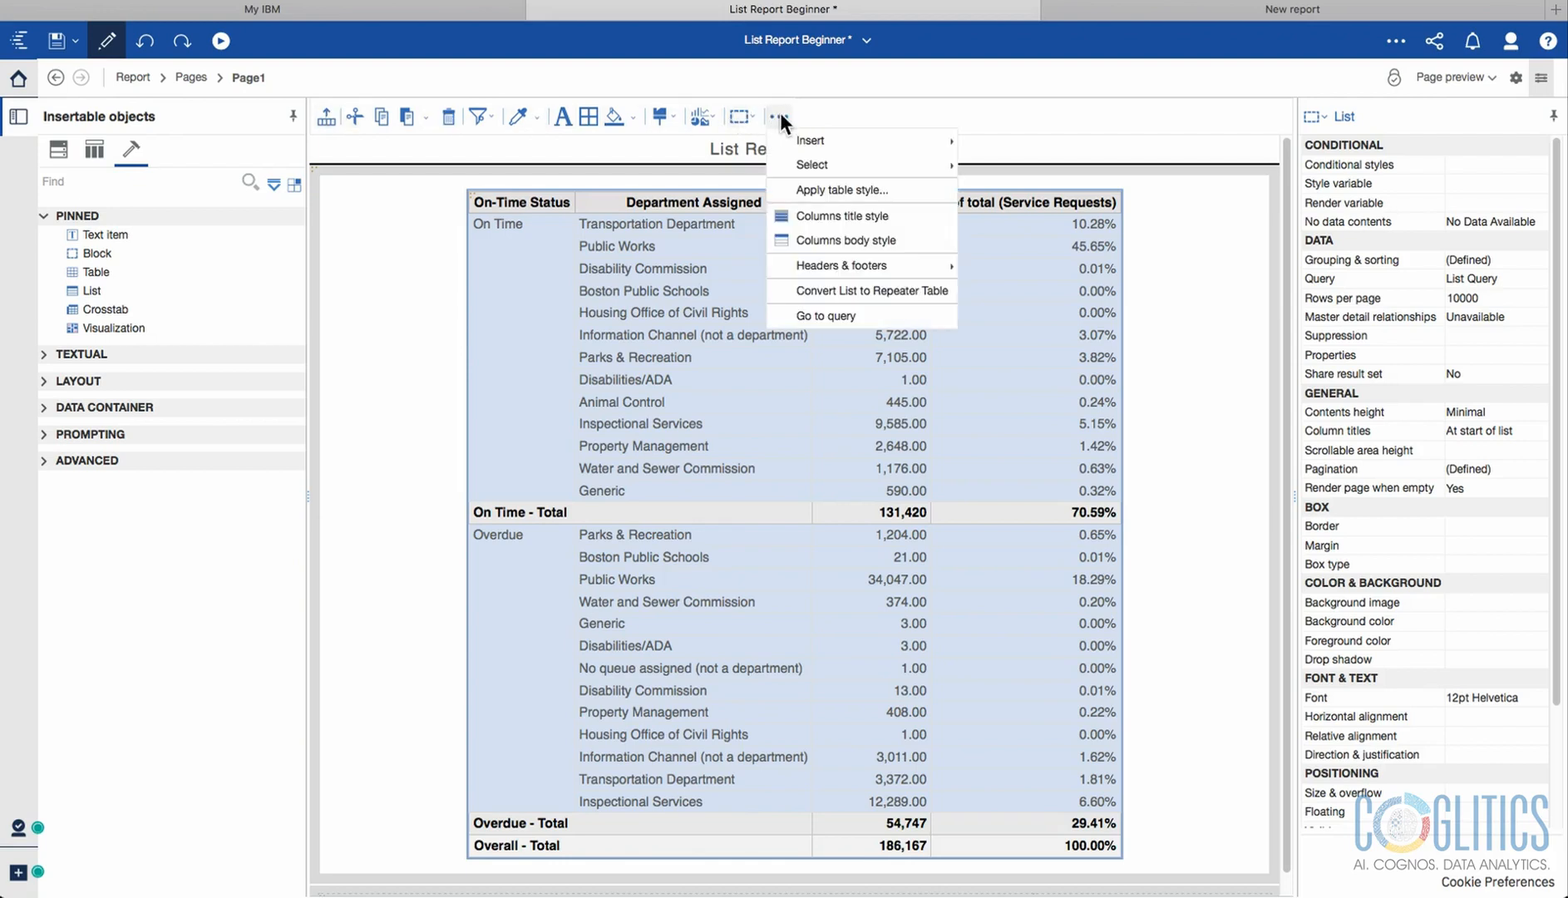
{"action": "mouse_move", "coordinate": [860, 140]}
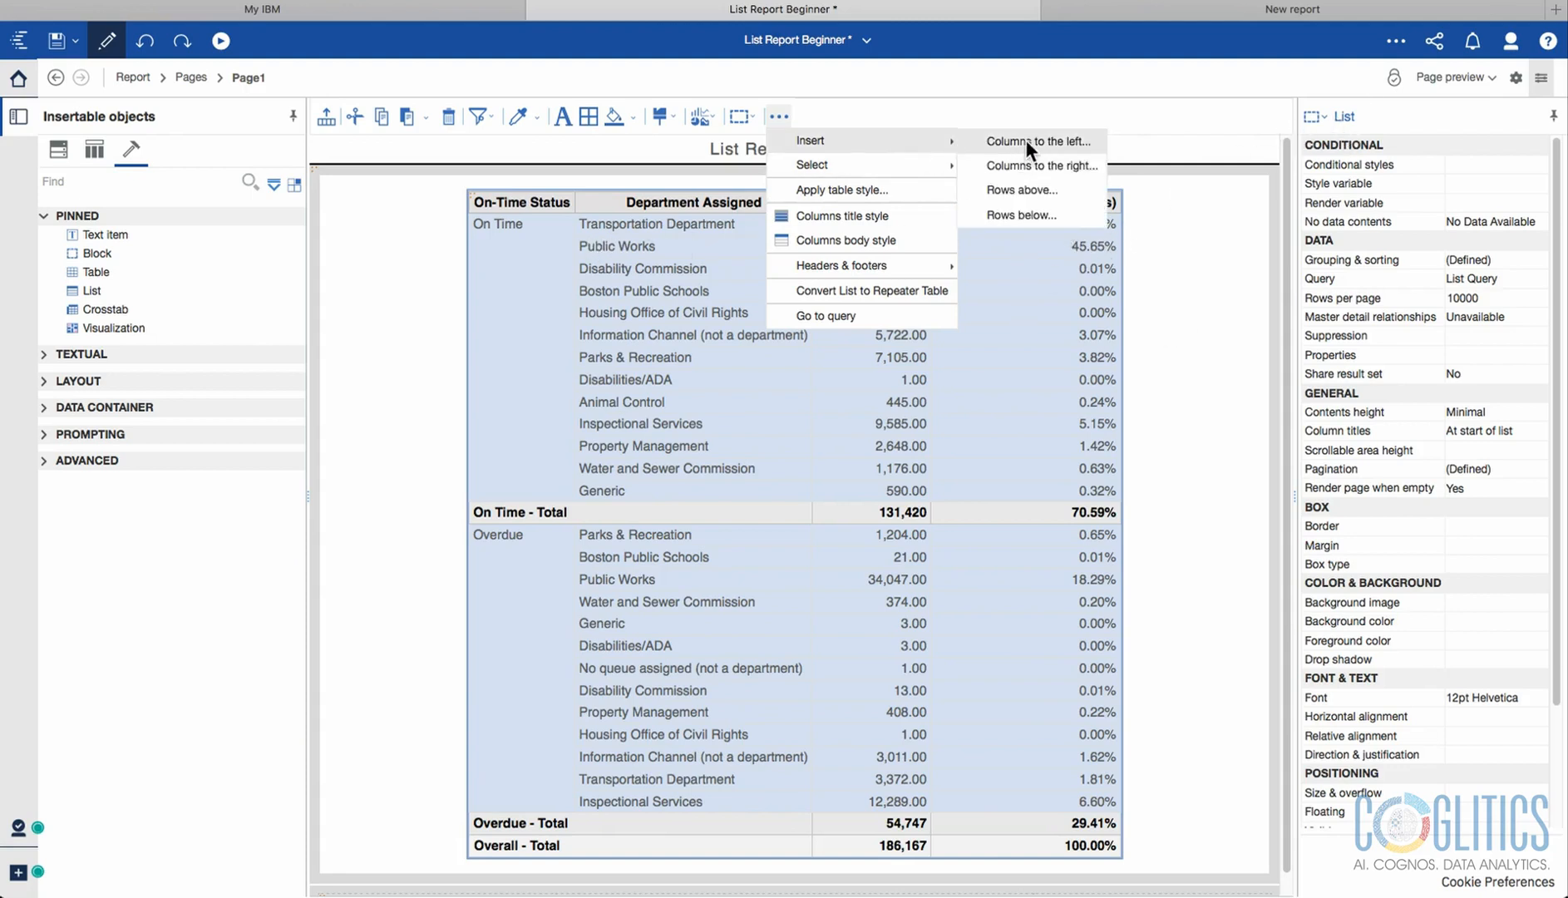
{"action": "left_click", "coordinate": [1027, 164]}
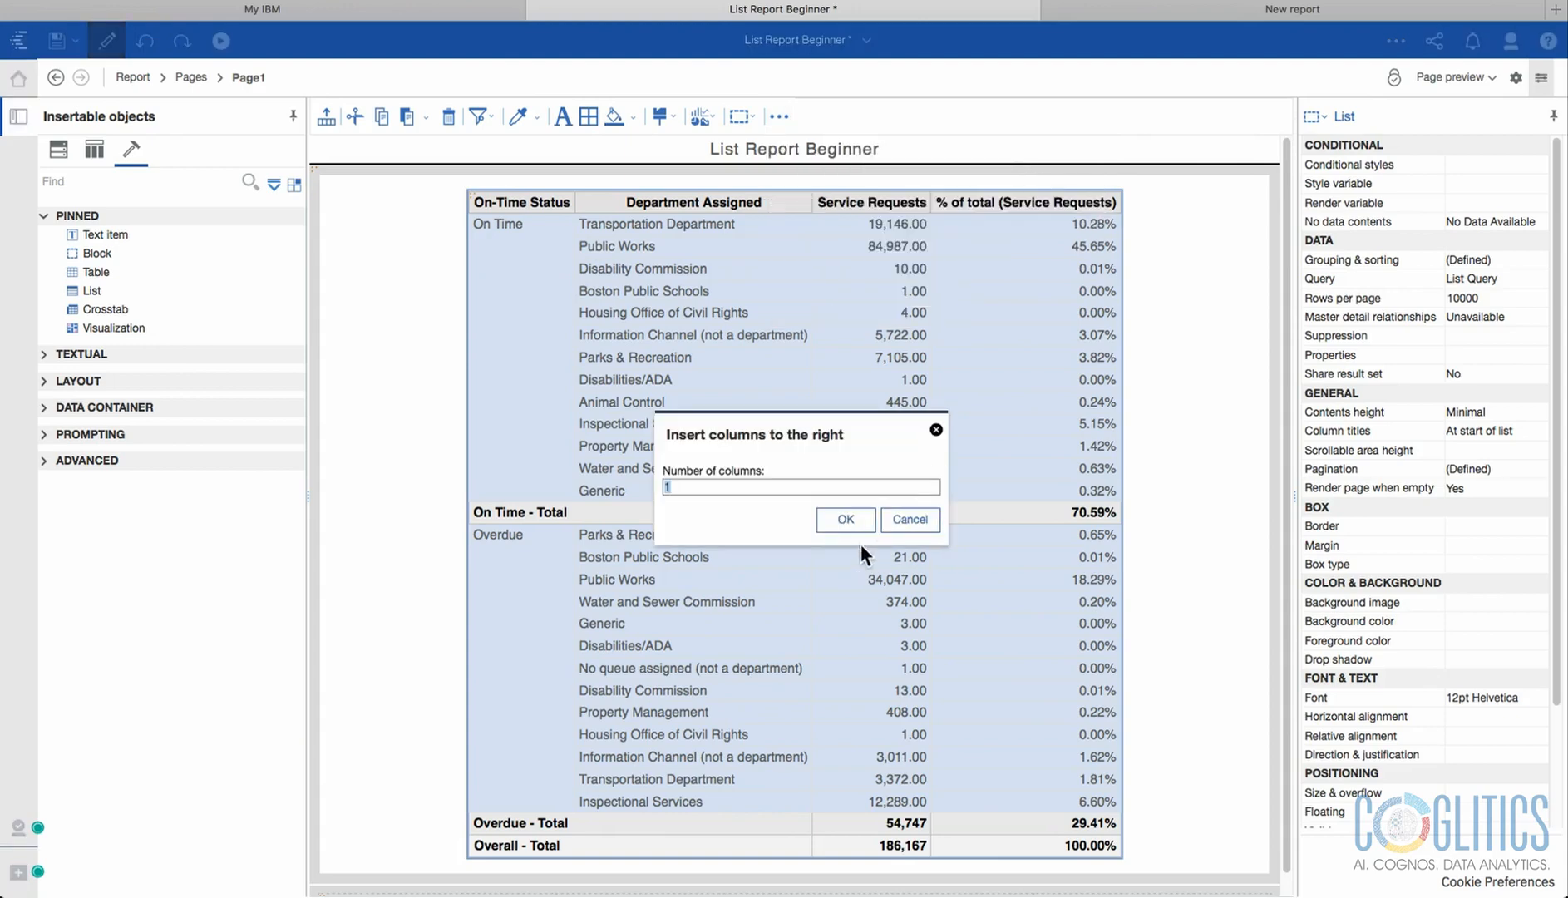
{"action": "left_click", "coordinate": [845, 519]}
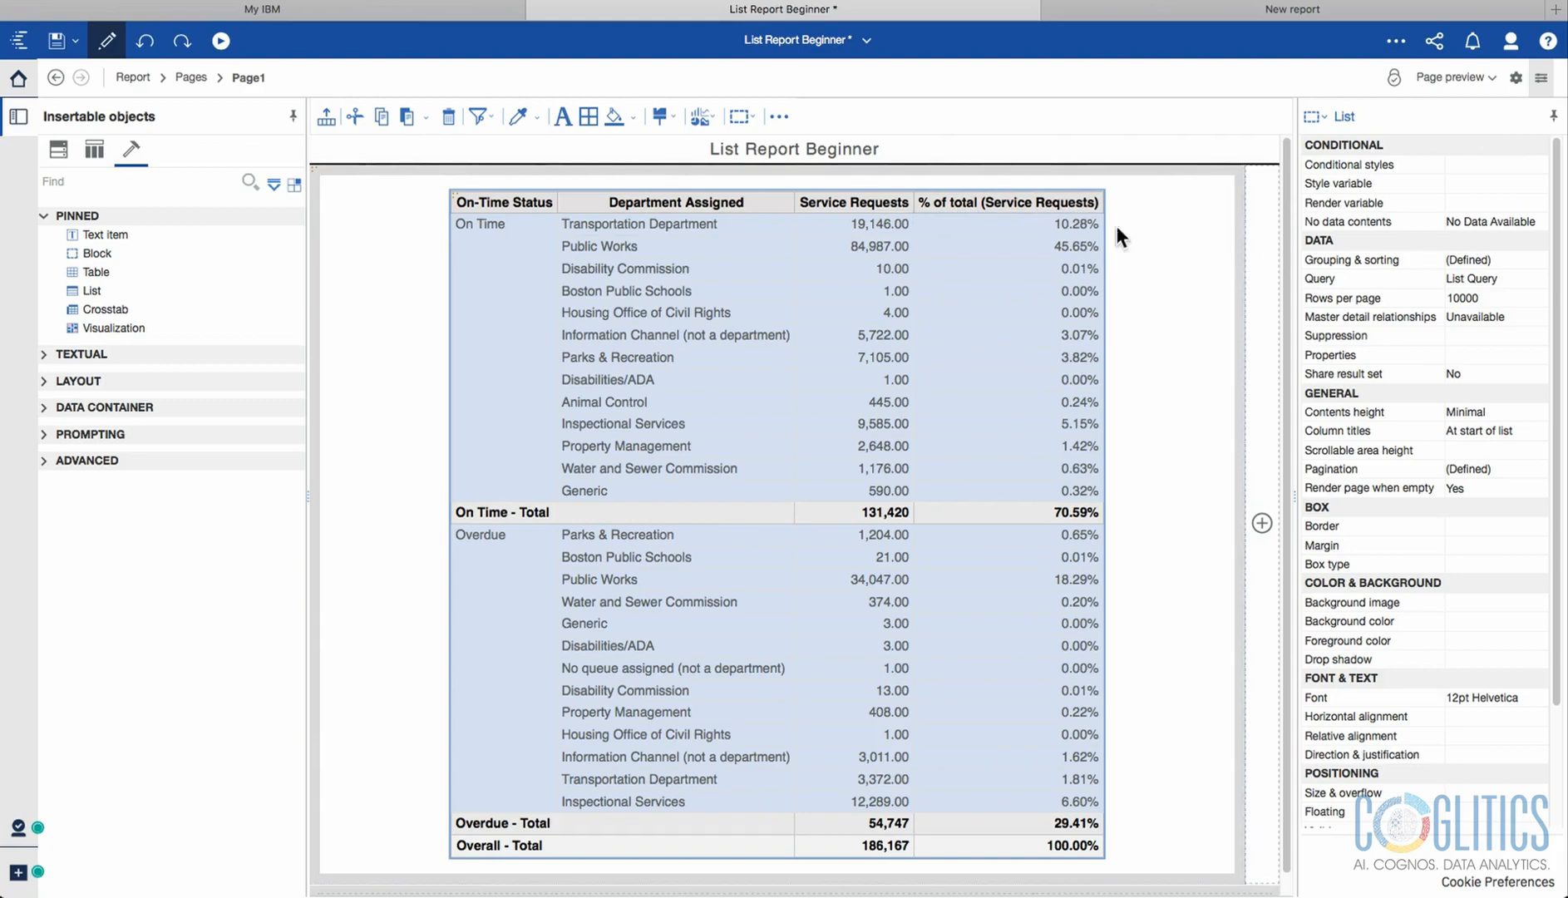
{"action": "left_click", "coordinate": [145, 48]}
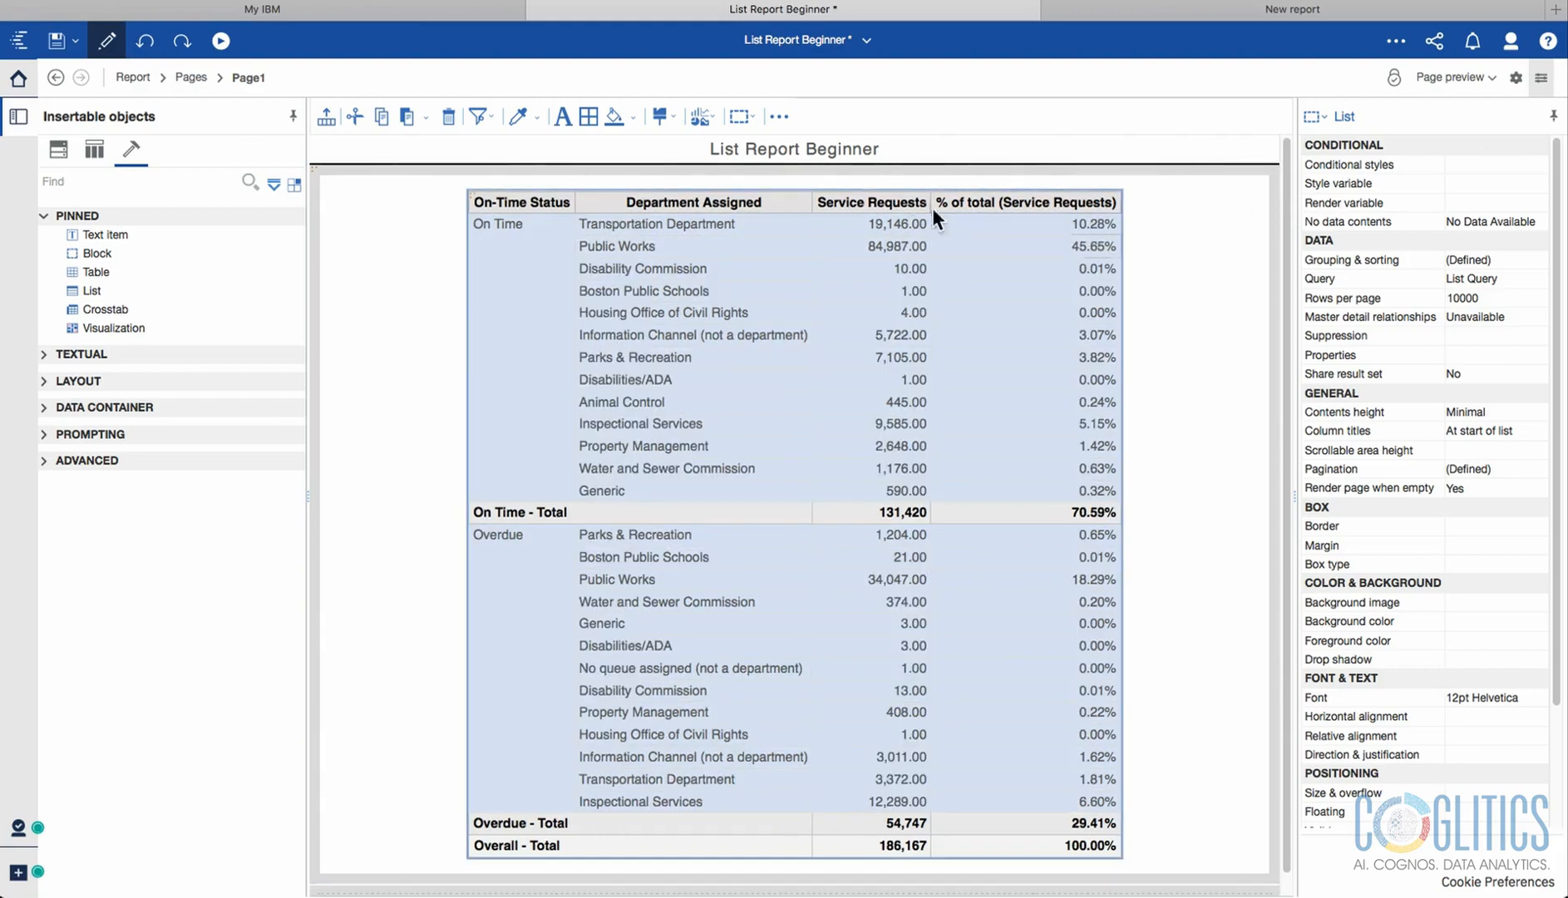
Apply the Classic table style to the list, keeping the style dialog clear of the first columns.
{"action": "left_click", "coordinate": [778, 117]}
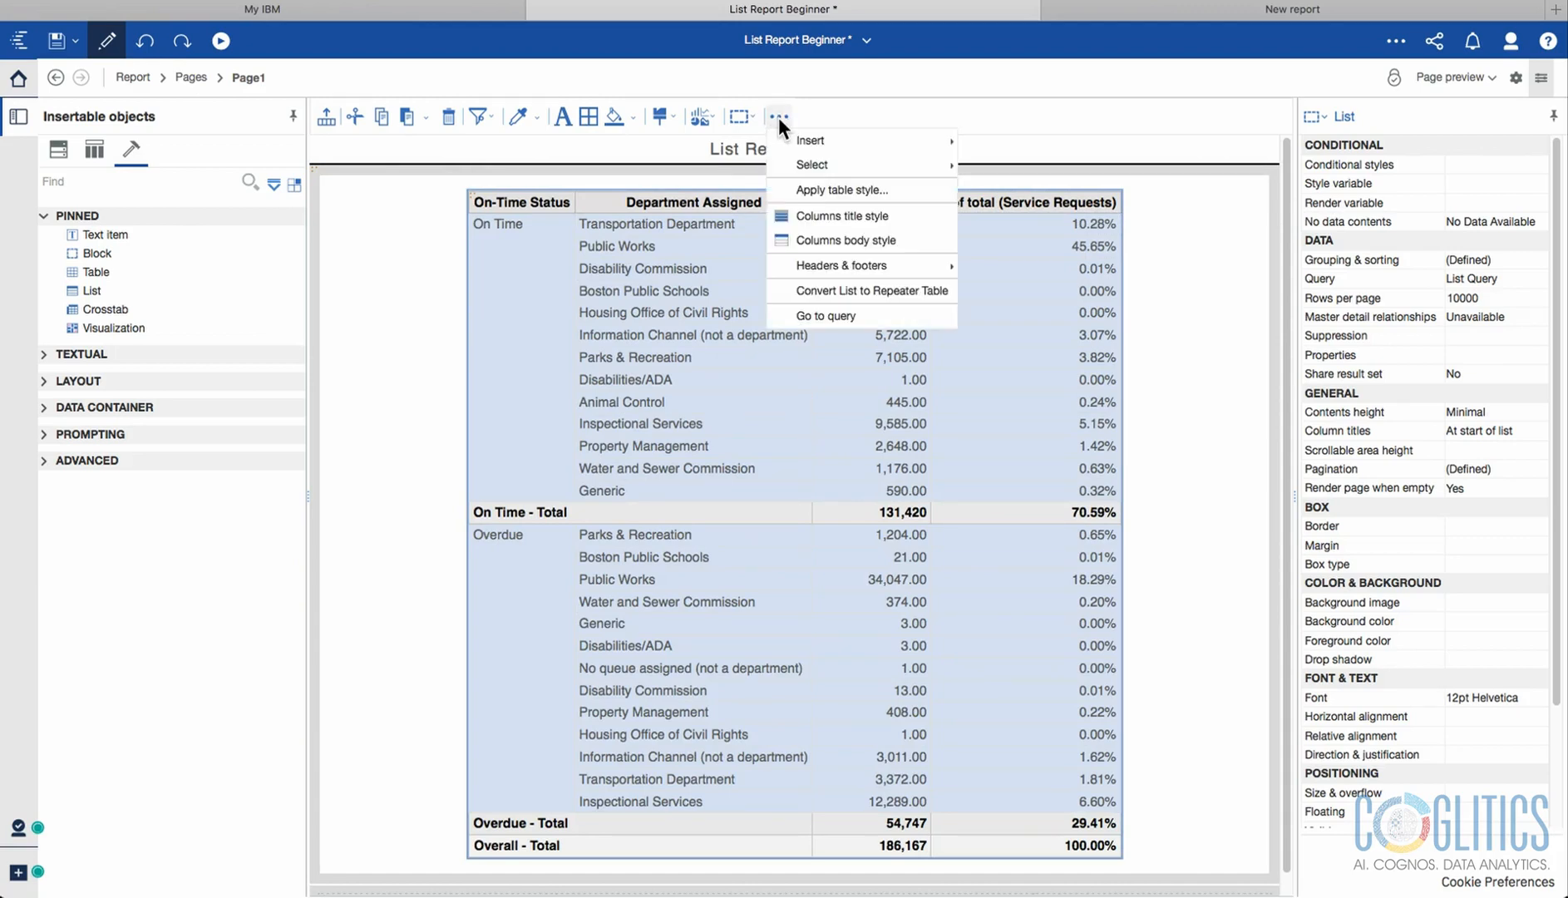
{"action": "mouse_move", "coordinate": [917, 140]}
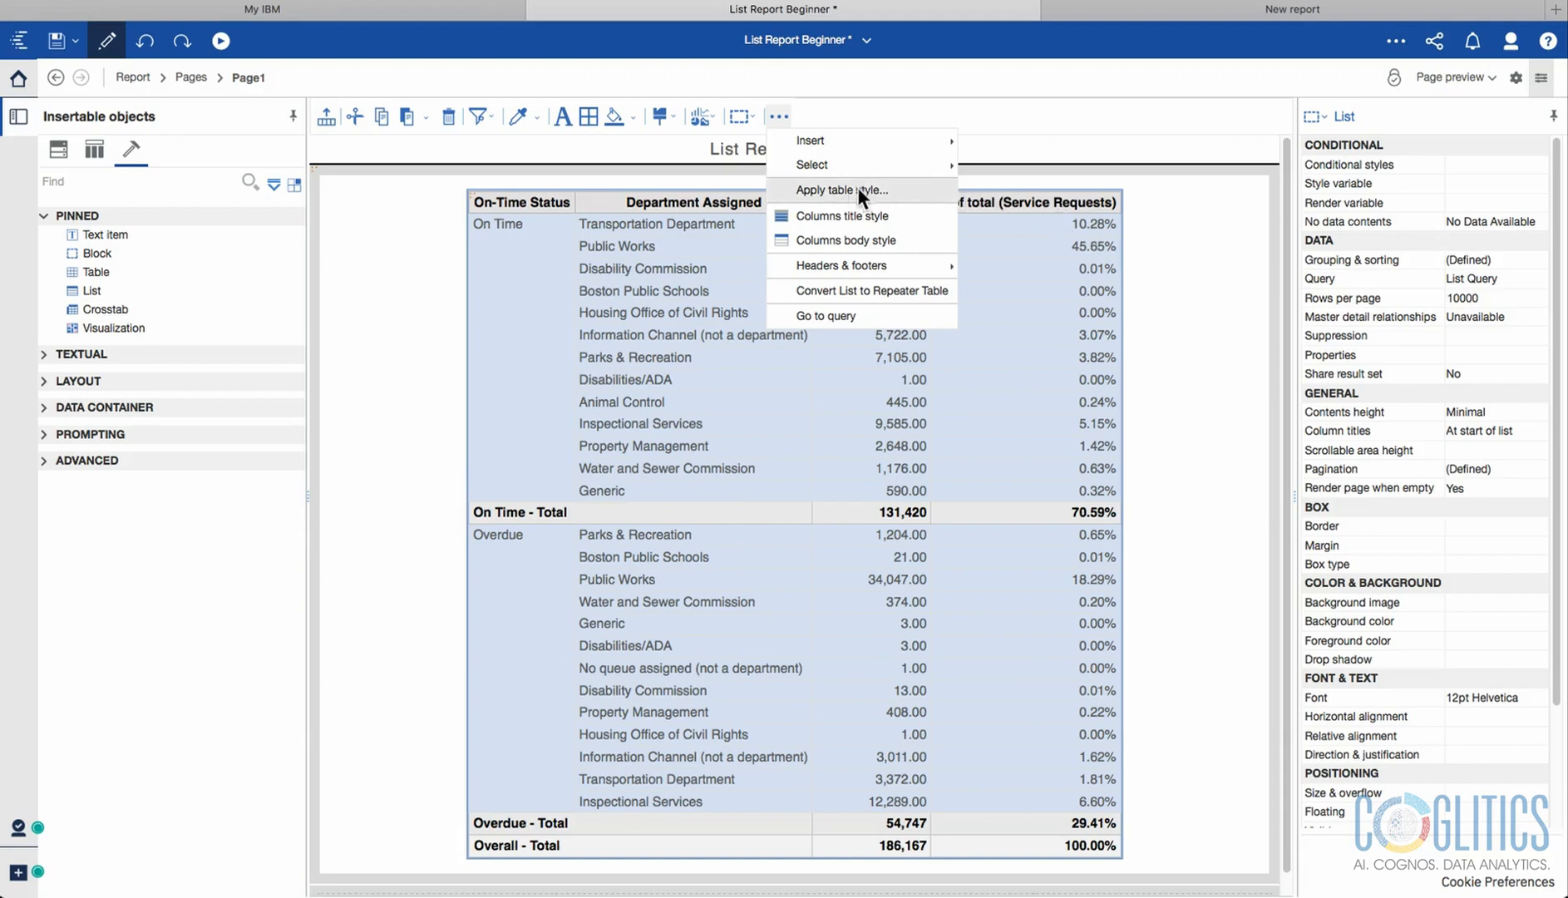
{"action": "mouse_move", "coordinate": [865, 177]}
{"action": "left_click", "coordinate": [822, 190]}
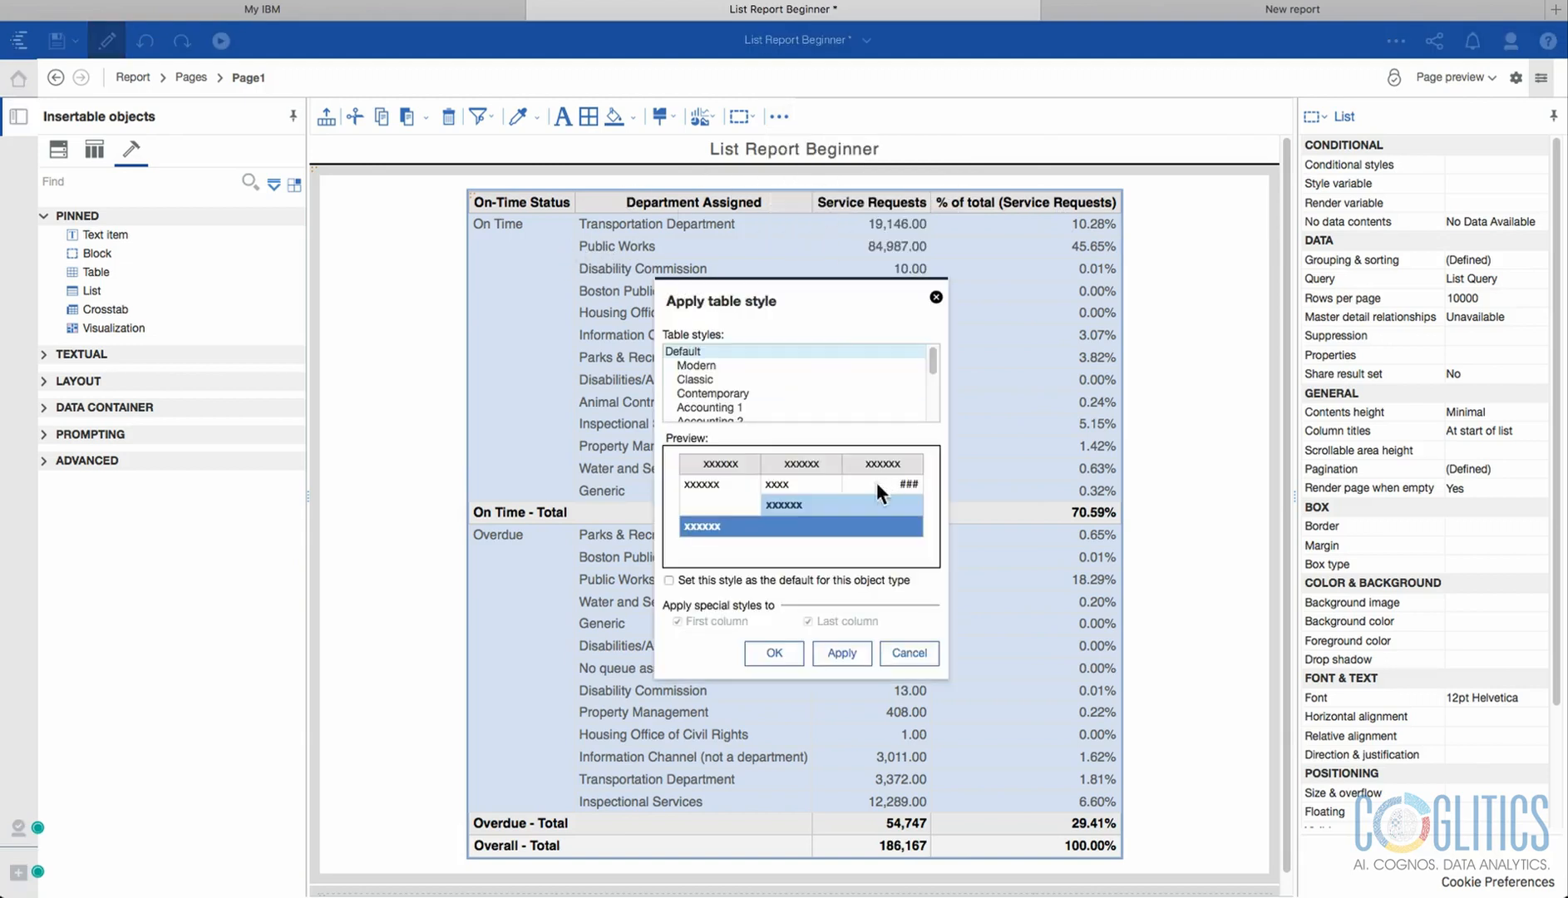
{"action": "left_click", "coordinate": [705, 384]}
{"action": "left_click_drag", "start_coordinate": [757, 301], "coordinate": [1026, 266]}
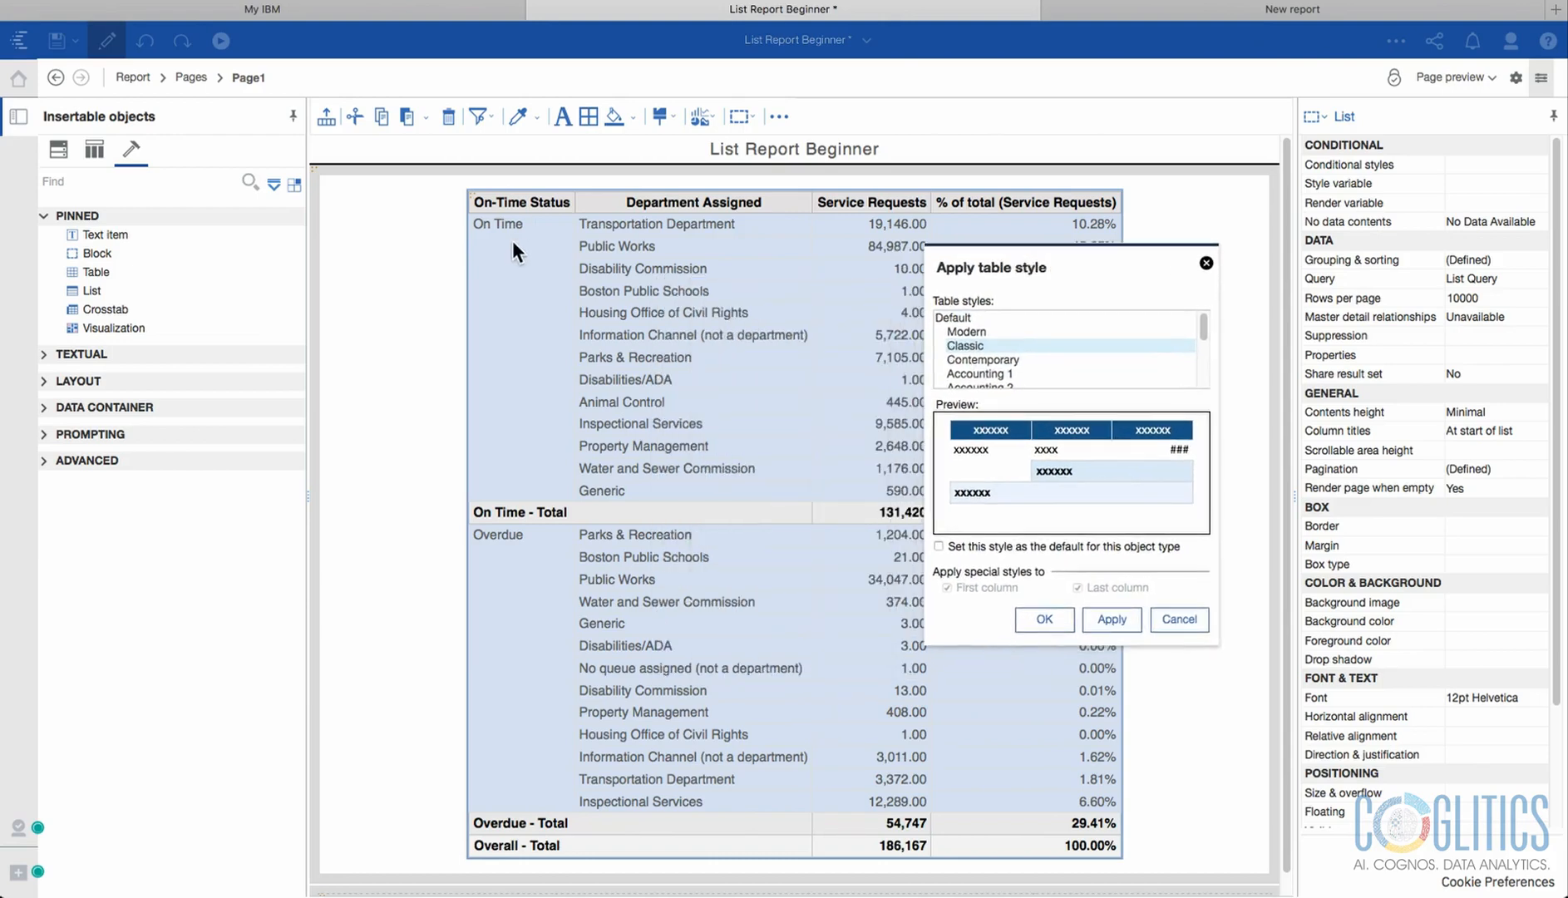
{"action": "left_click", "coordinate": [1111, 618]}
Try the Contemporary table style on the list, followed by the Modern style.
{"action": "left_click", "coordinate": [981, 360]}
{"action": "left_click", "coordinate": [1111, 618]}
{"action": "left_click", "coordinate": [1069, 331]}
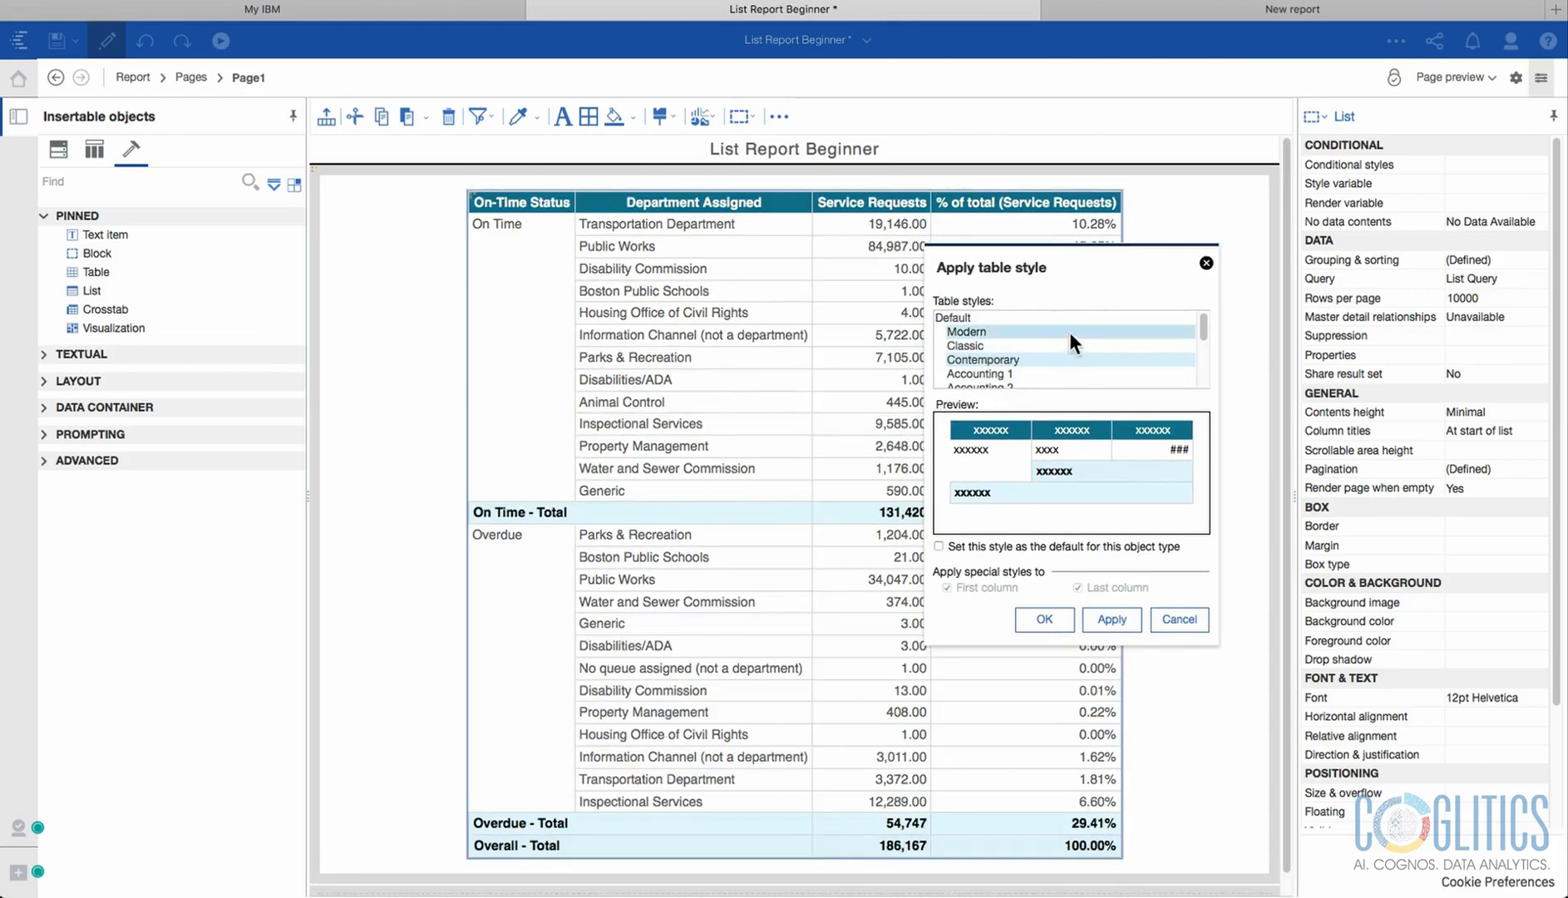
{"action": "left_click", "coordinate": [1112, 618]}
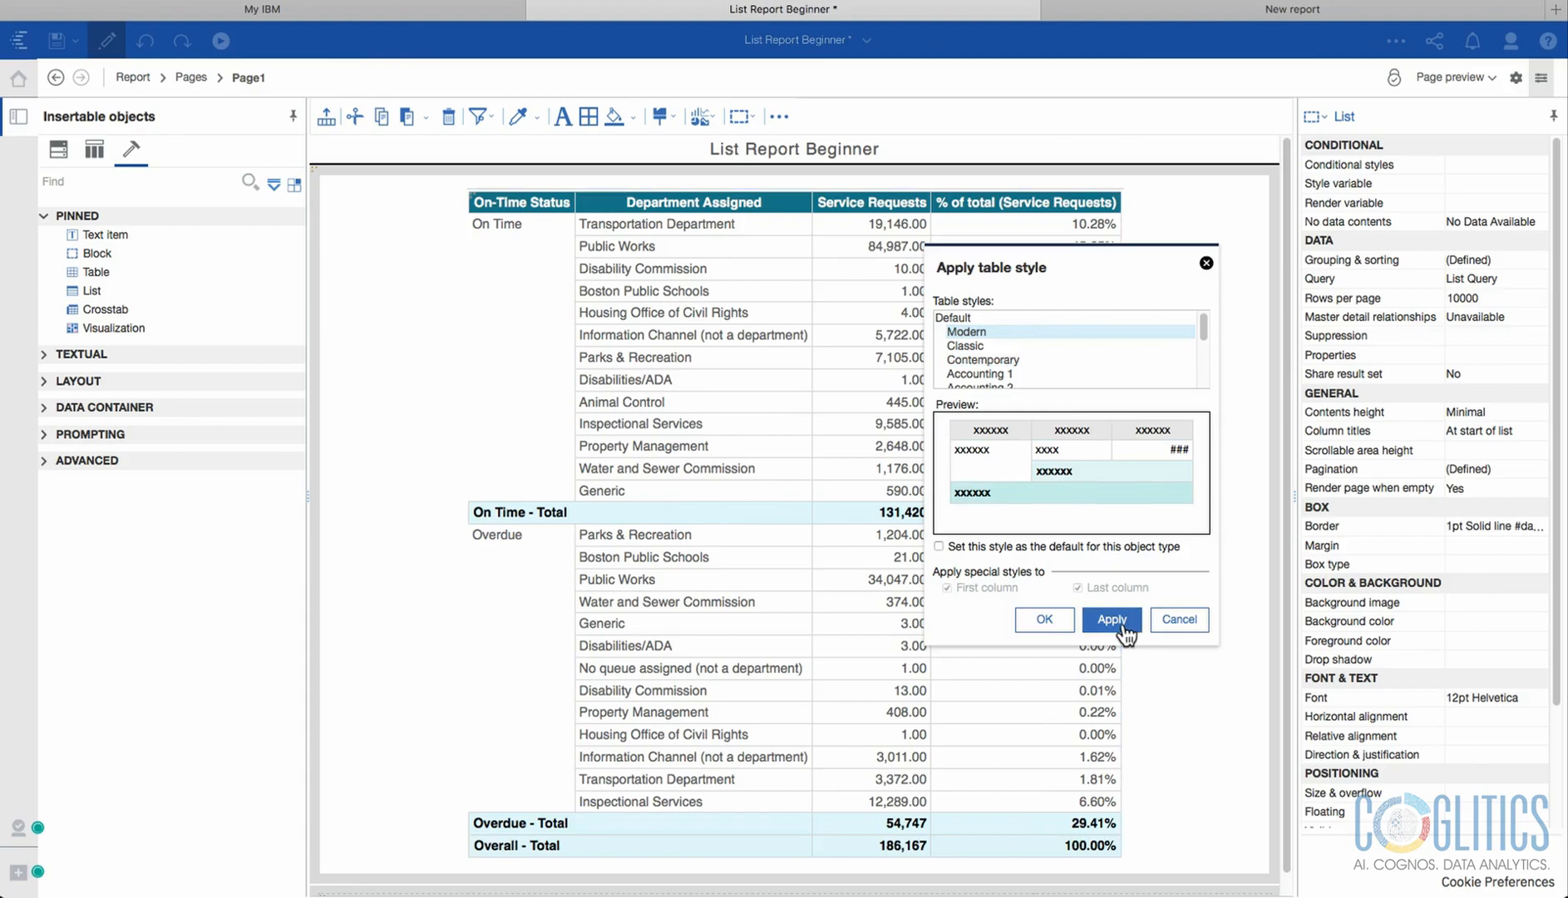
Try the Accounting 1 table style on the list, followed by the Rows 1 style.
{"action": "left_click", "coordinate": [1015, 371]}
{"action": "left_click", "coordinate": [1112, 618]}
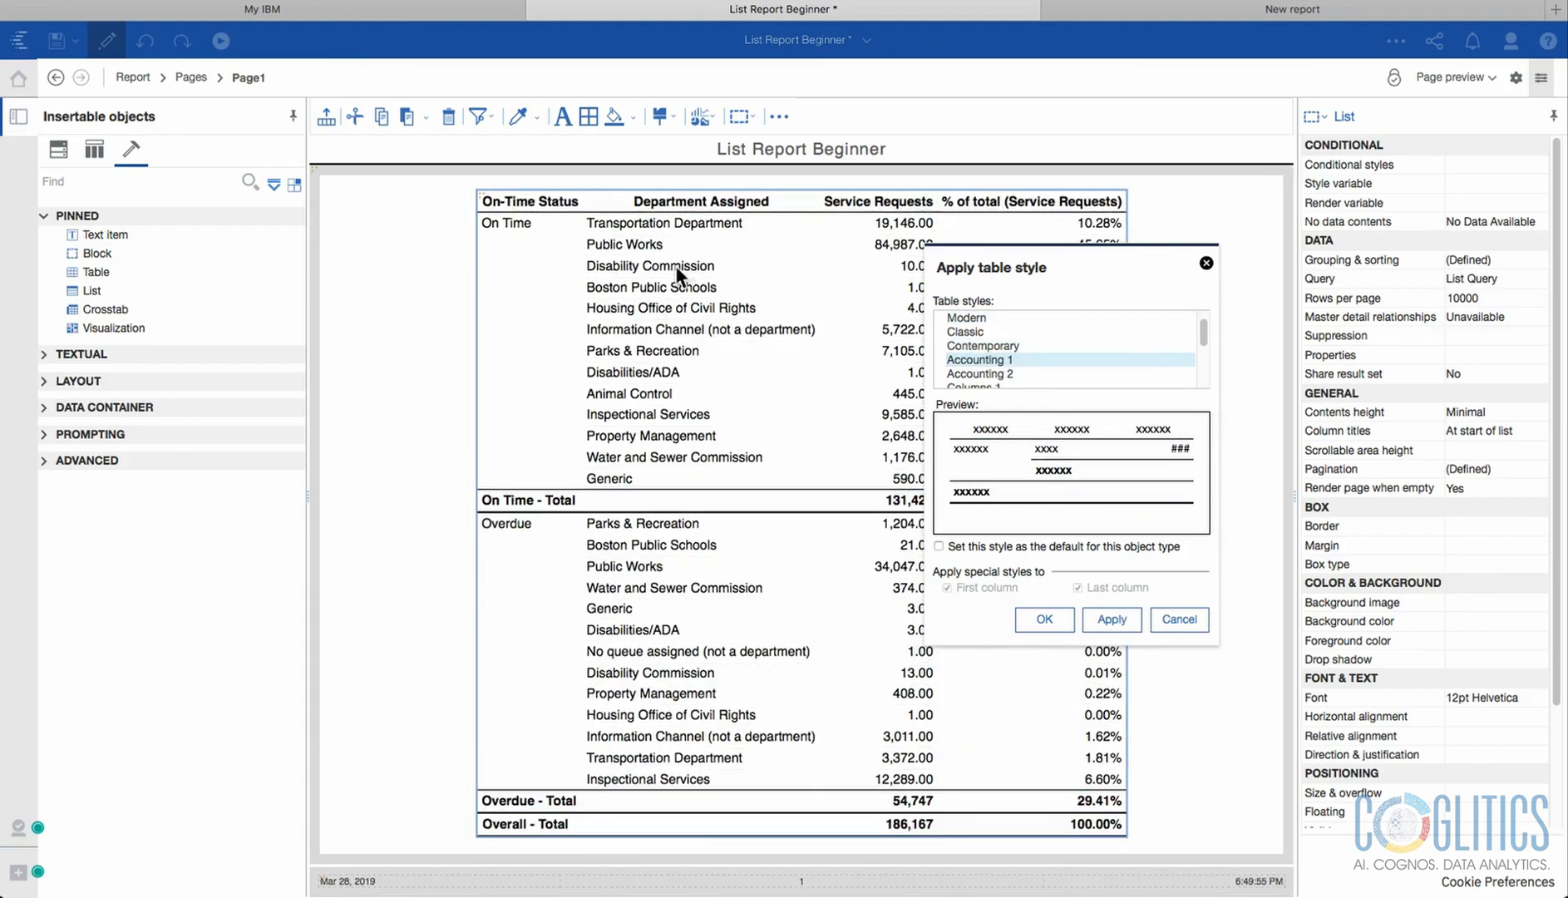
{"action": "scroll", "coordinate": [1203, 339], "scroll_direction": "down", "scroll_amount": 3}
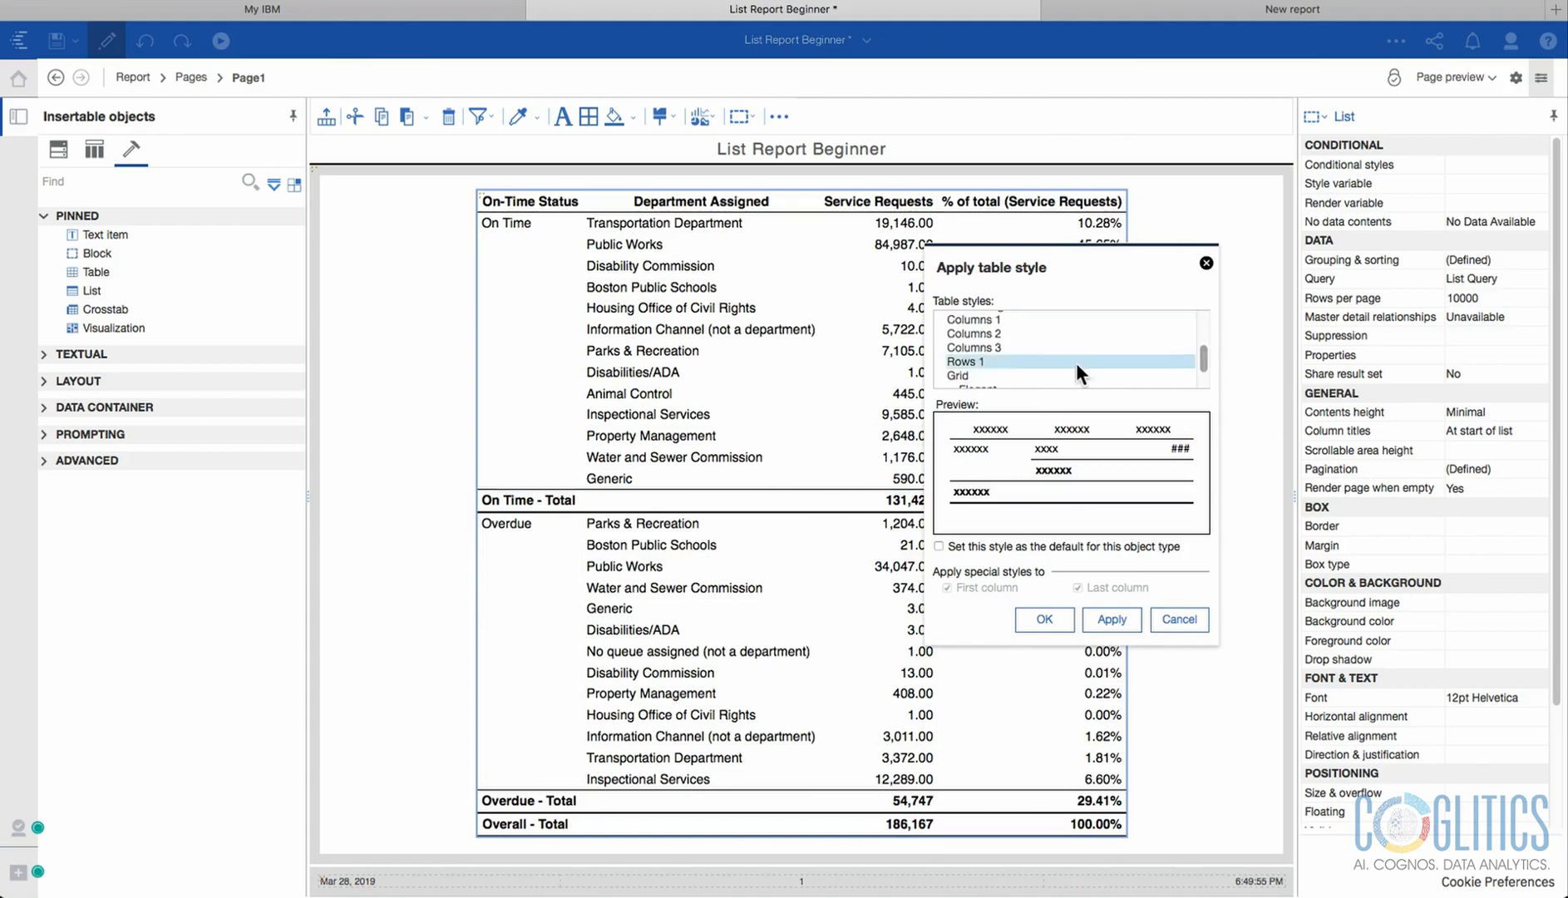
{"action": "left_click", "coordinate": [996, 361]}
{"action": "left_click", "coordinate": [1111, 618]}
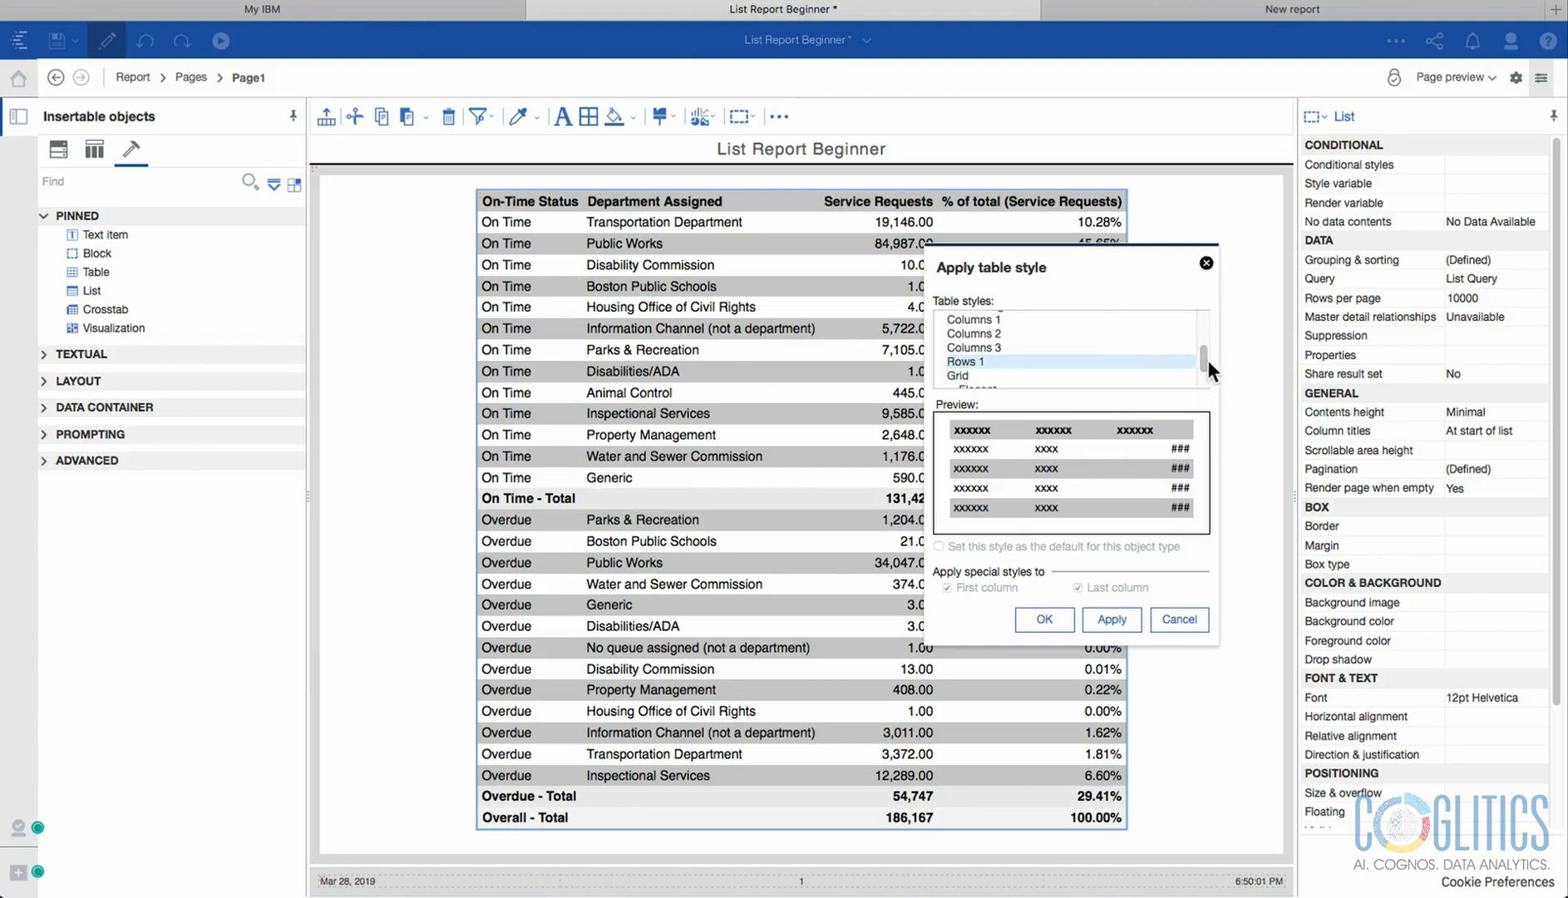
Apply the Default table style to the list and finish the table style selection.
{"action": "left_click_drag", "start_coordinate": [1203, 357], "coordinate": [1204, 295]}
{"action": "left_click", "coordinate": [950, 319]}
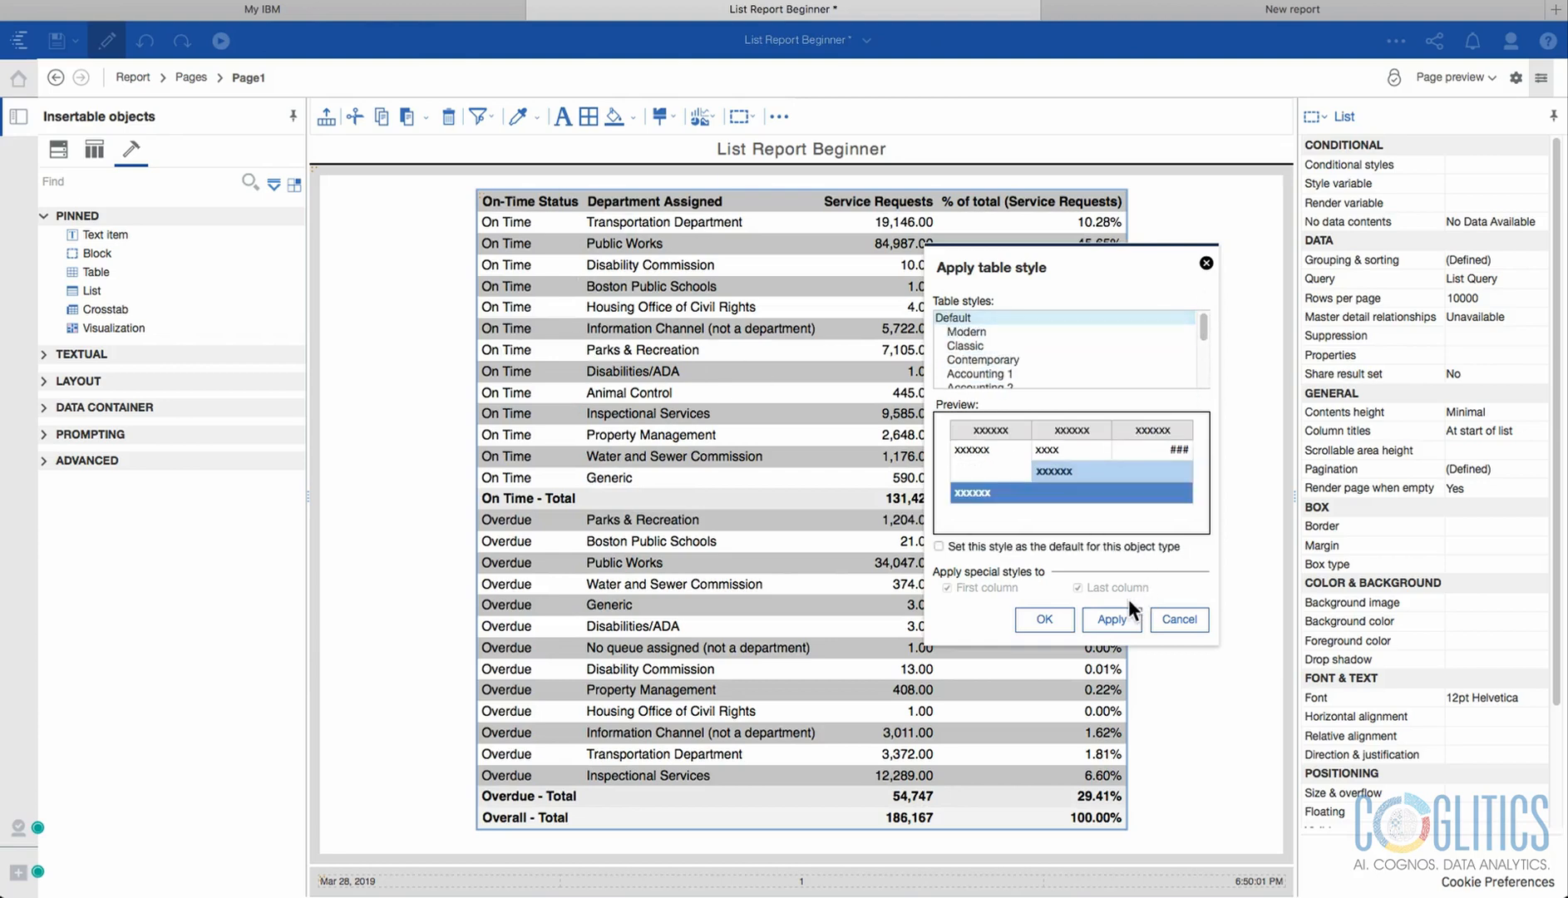
{"action": "left_click", "coordinate": [1113, 618]}
{"action": "left_click", "coordinate": [1044, 620]}
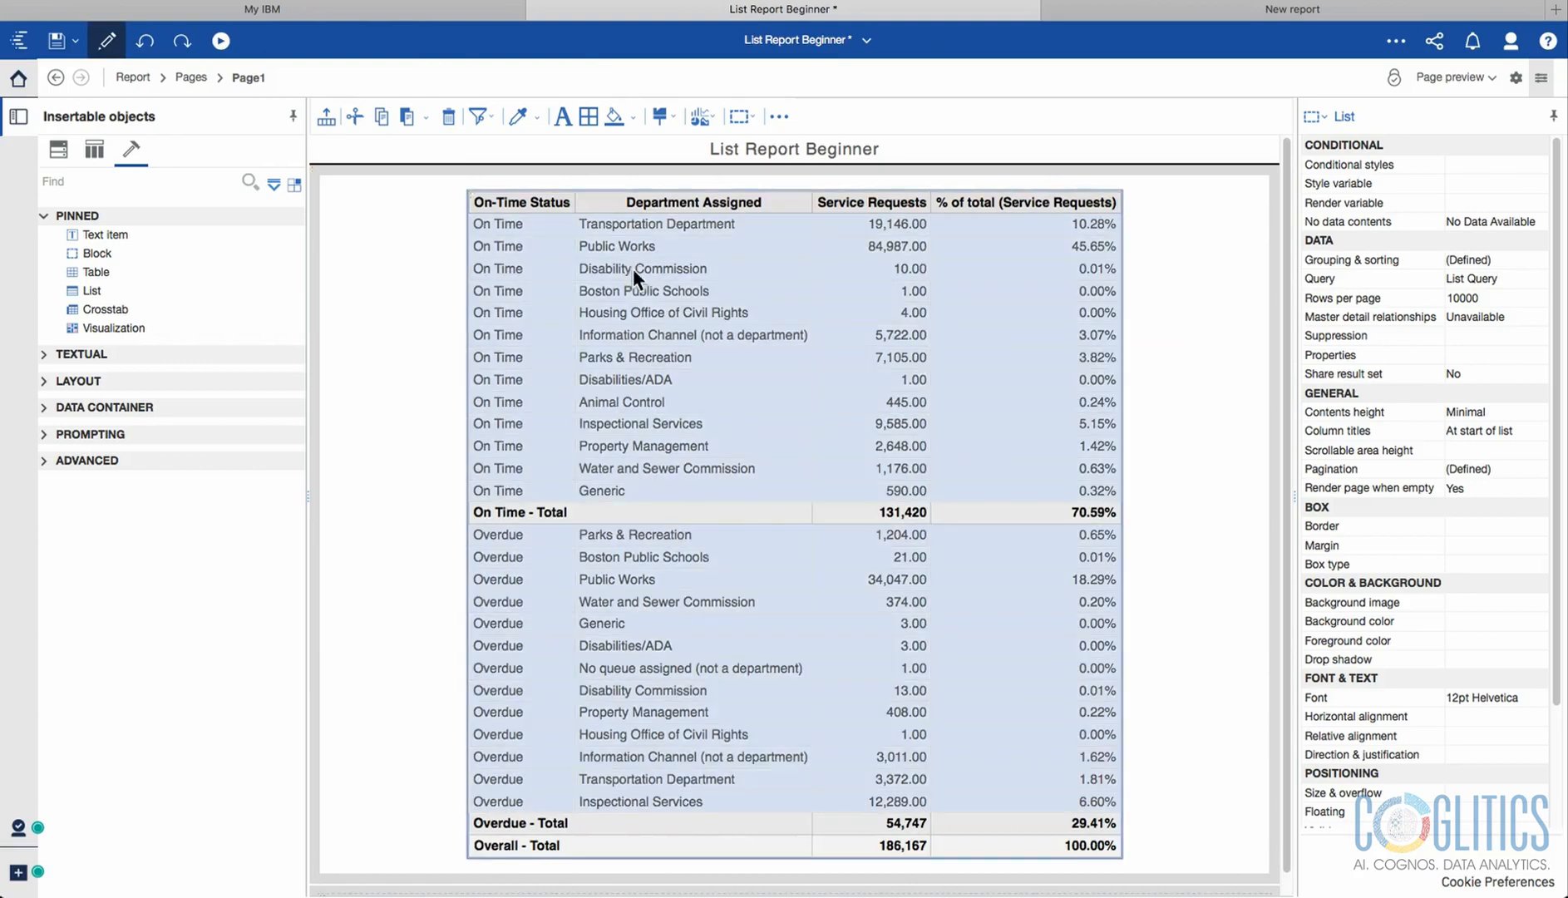
Select the page's layout table, look at the table styles available for it, and close them without applying one.
{"action": "left_click", "coordinate": [314, 163]}
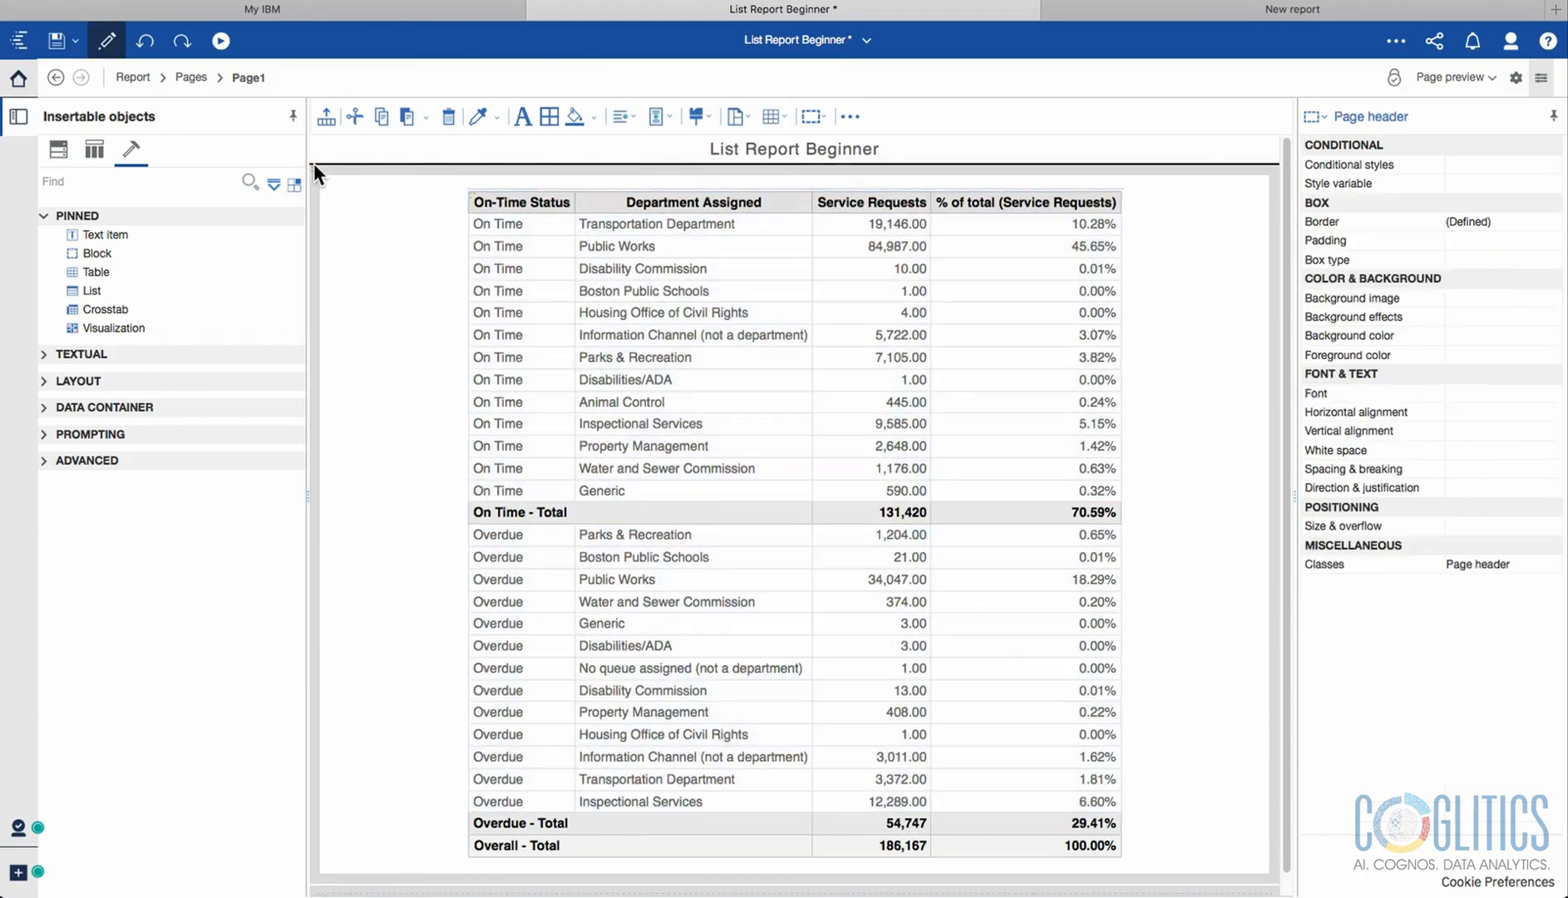
{"action": "left_click", "coordinate": [460, 208]}
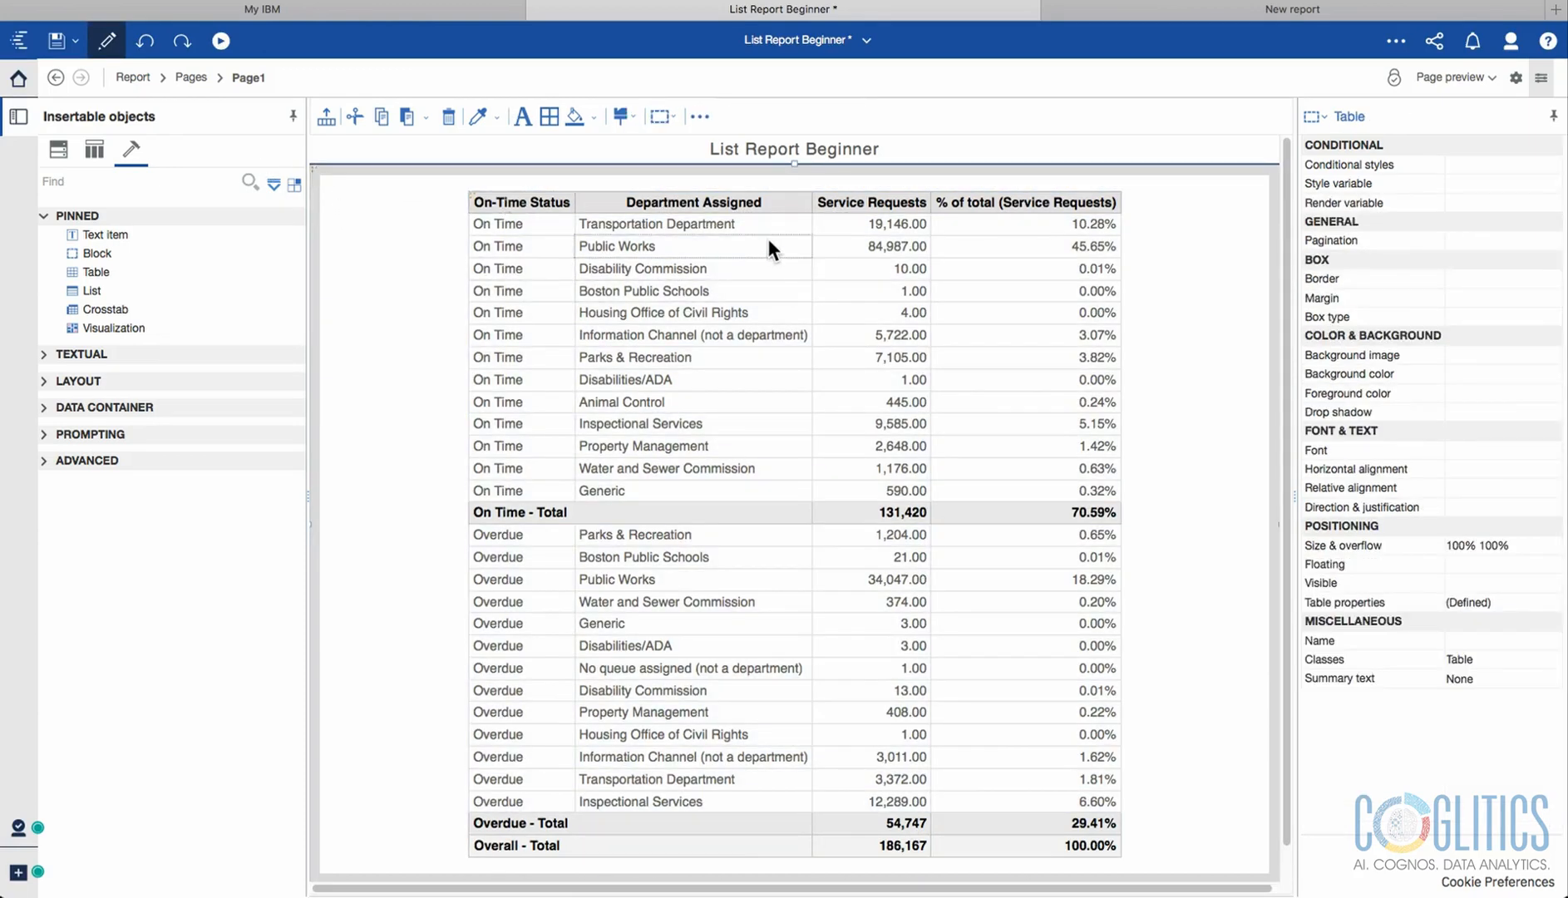
{"action": "left_click", "coordinate": [699, 117]}
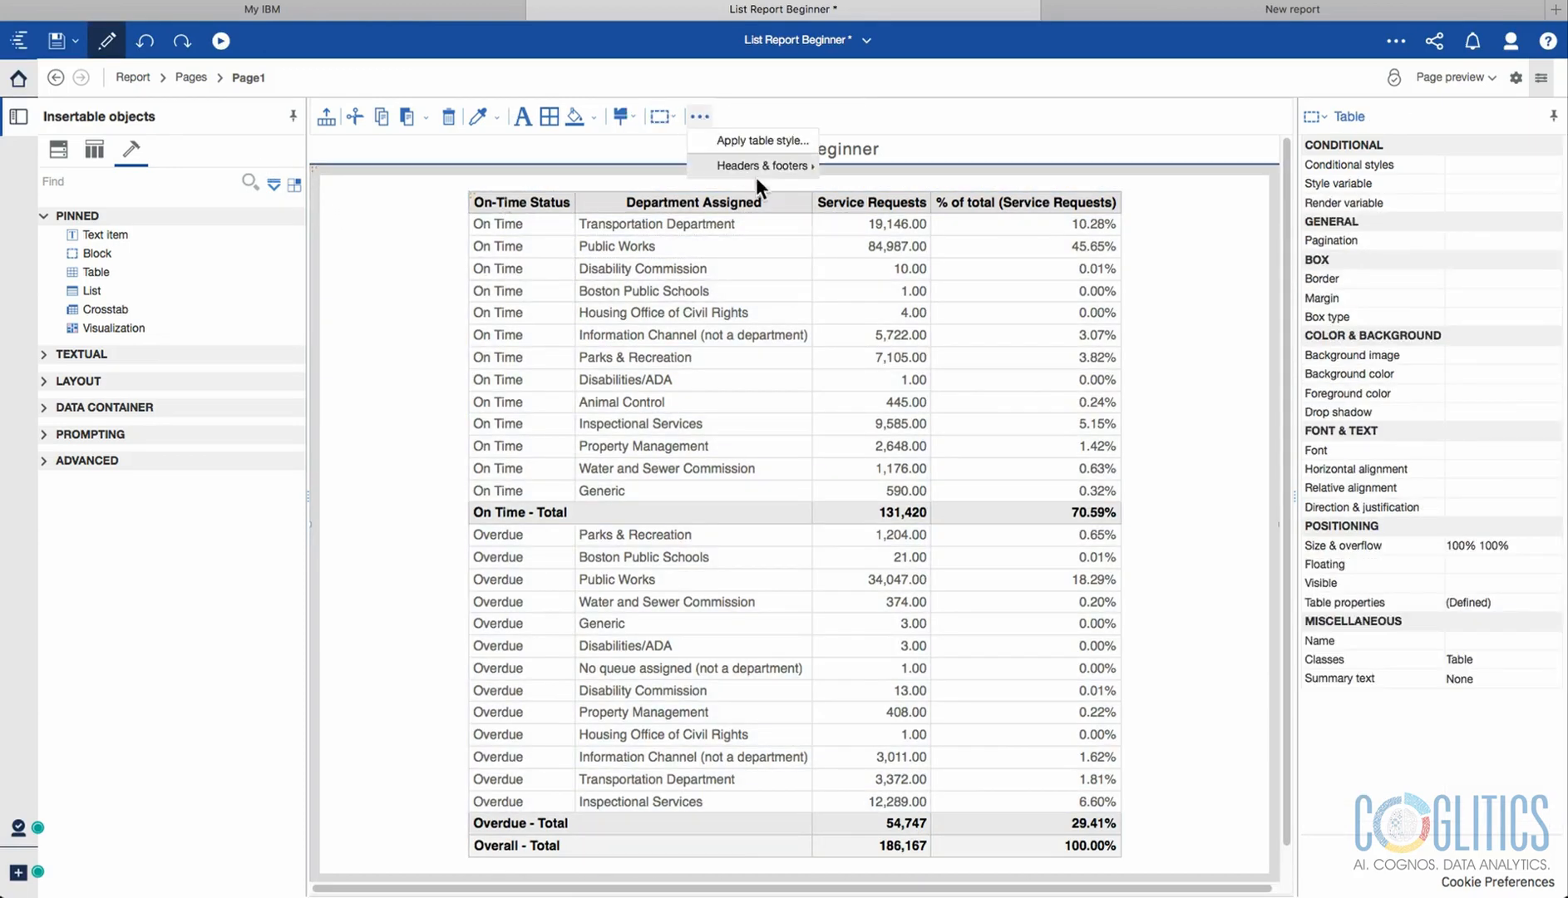
{"action": "left_click", "coordinate": [724, 139]}
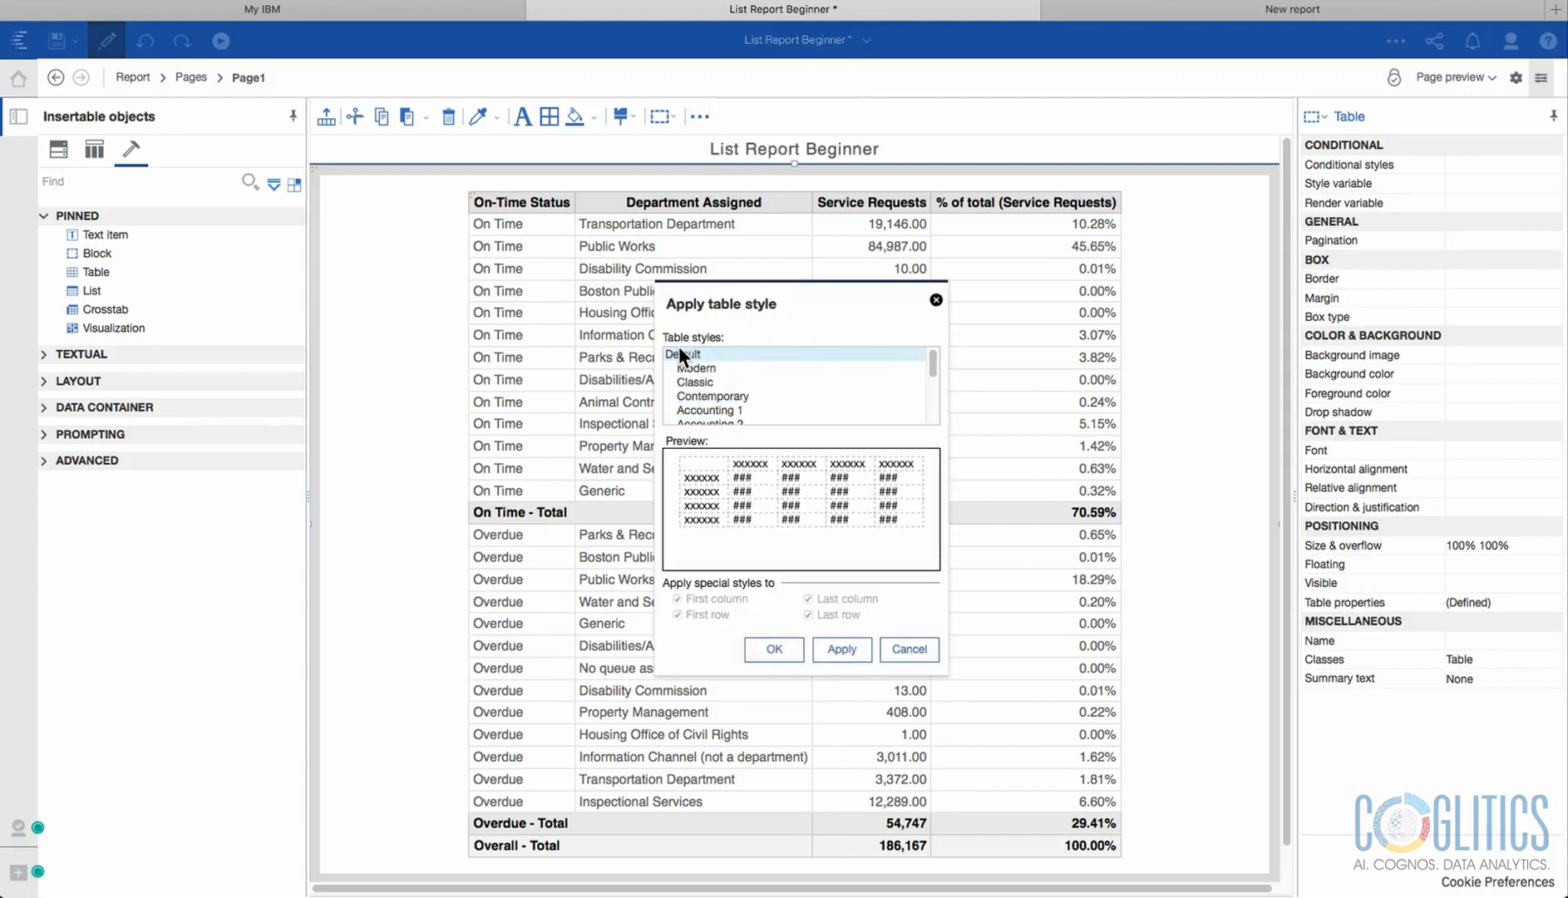
{"action": "left_click", "coordinate": [909, 649]}
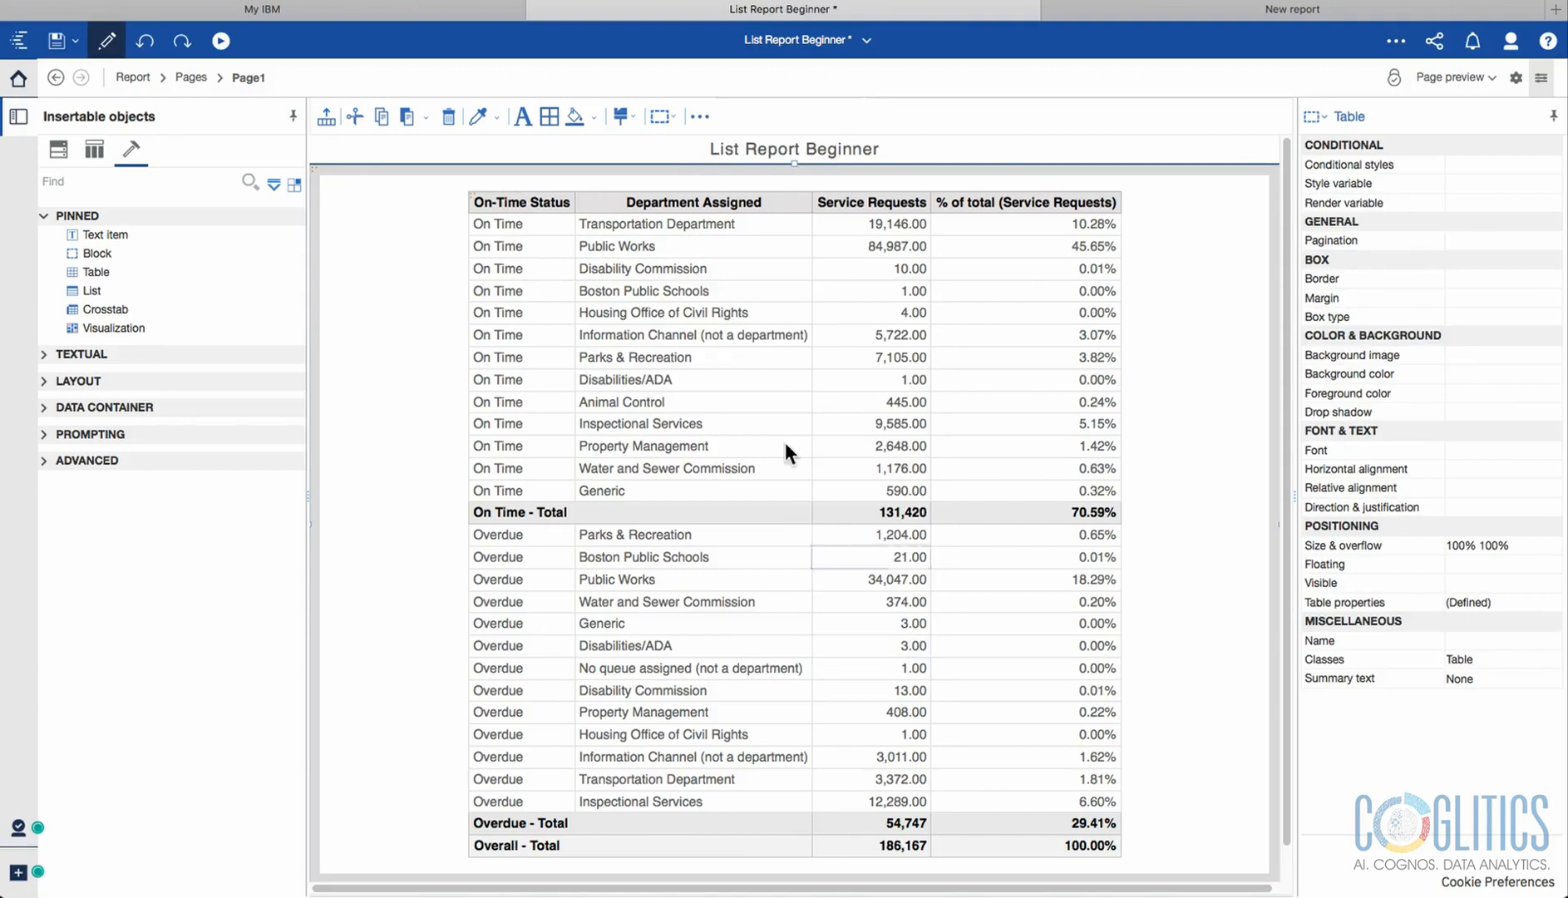
Select the whole list and extend the selection to its columns title style.
{"action": "left_click", "coordinate": [471, 191]}
{"action": "left_click", "coordinate": [779, 117]}
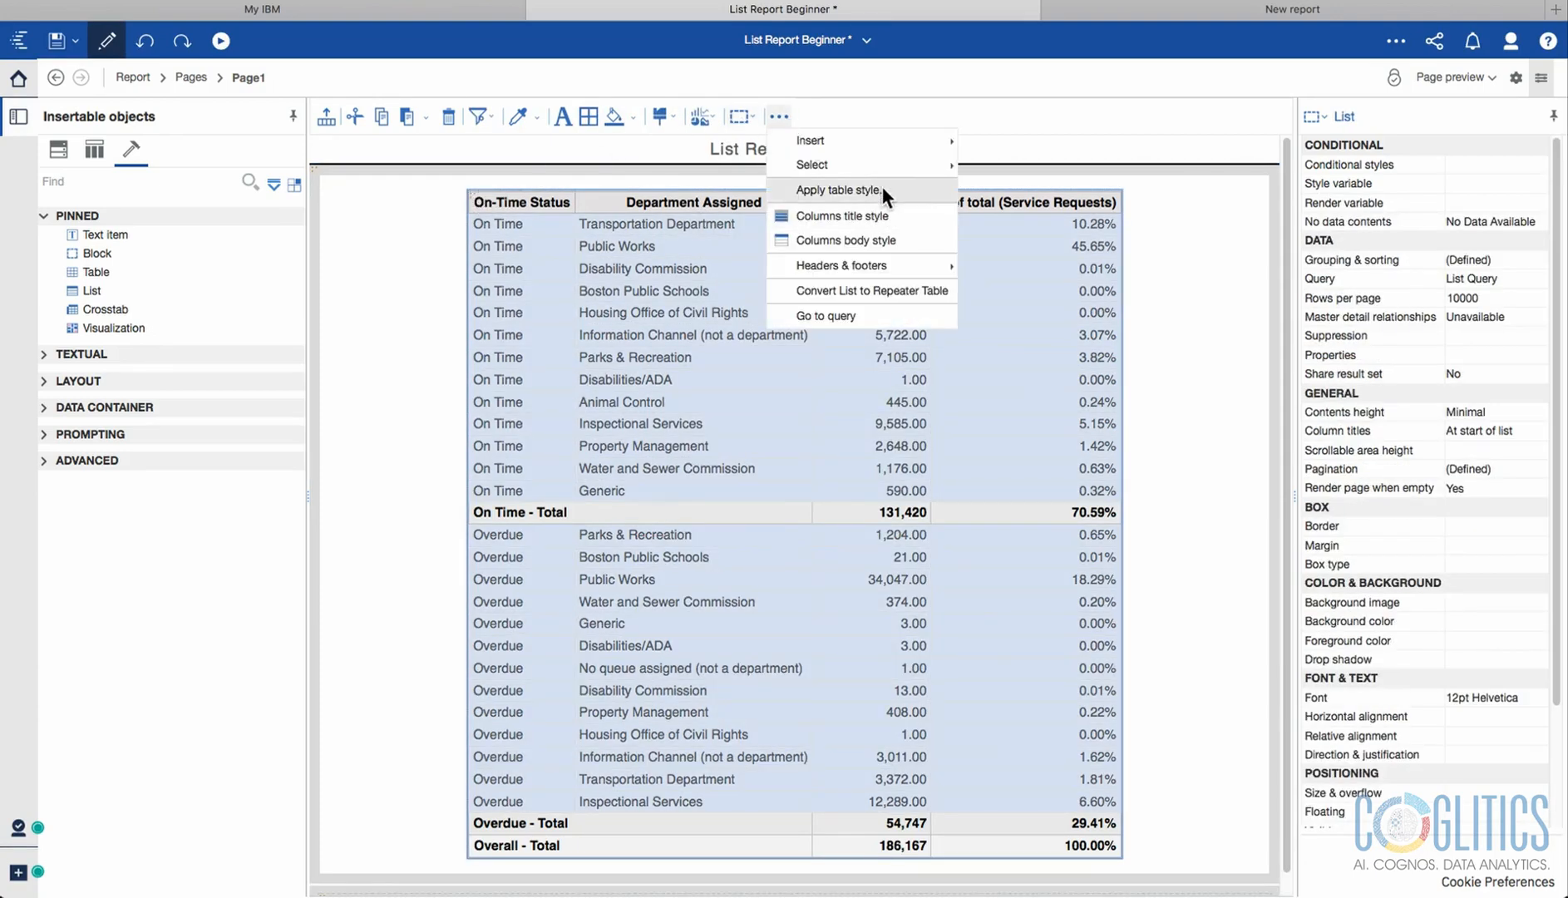
{"action": "left_click", "coordinate": [833, 214]}
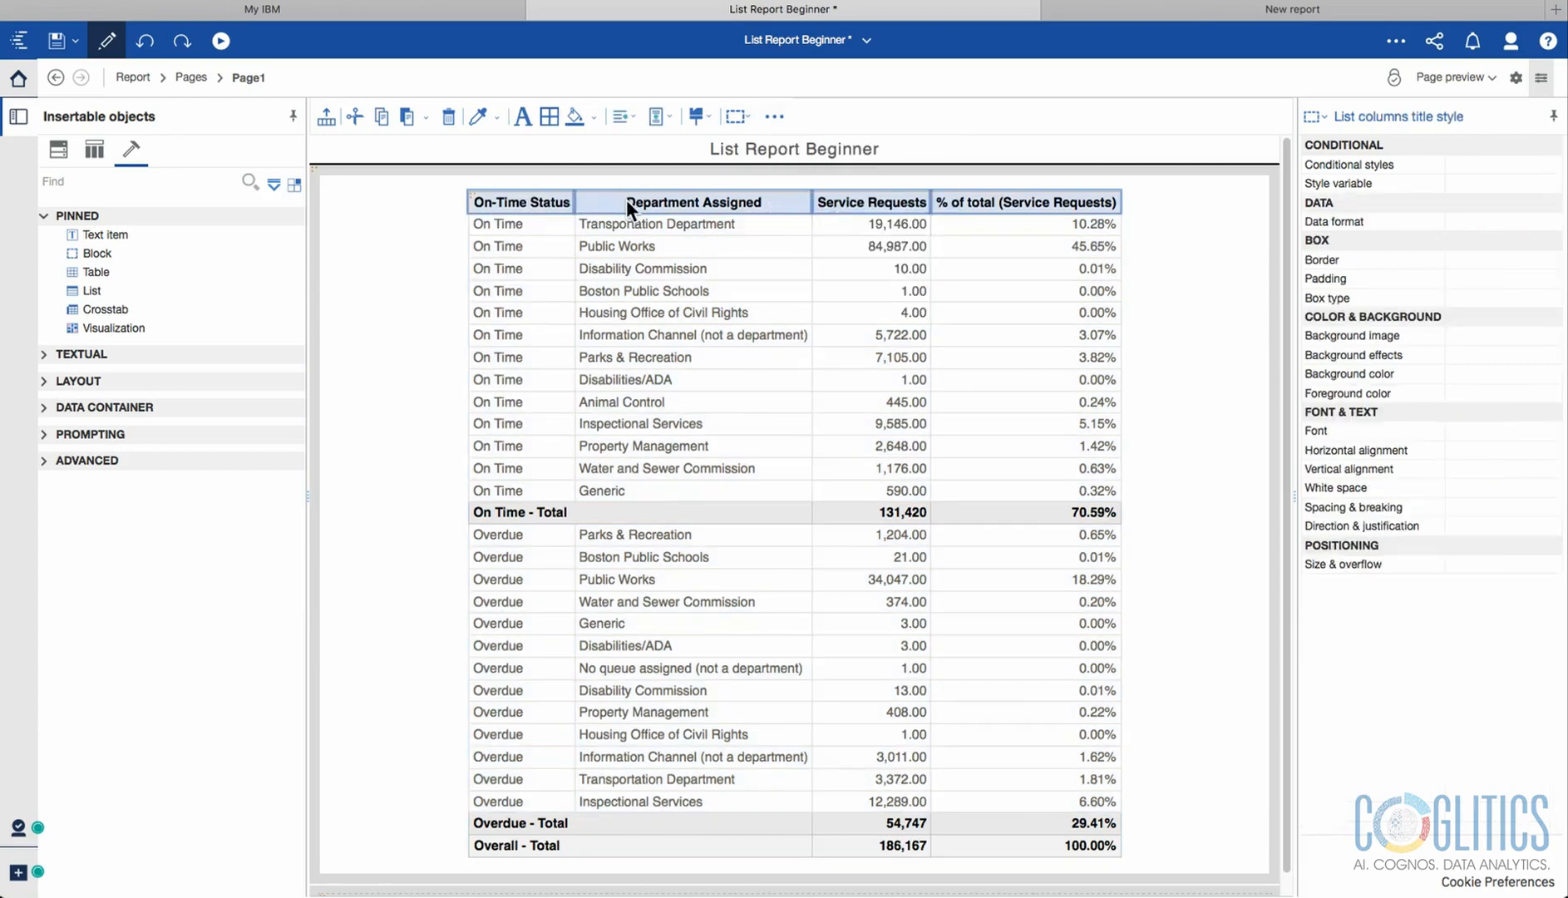
Select the Department Assigned column body, switch to its title, and choose the List columns title style ancestor.
{"action": "left_click", "coordinate": [746, 231]}
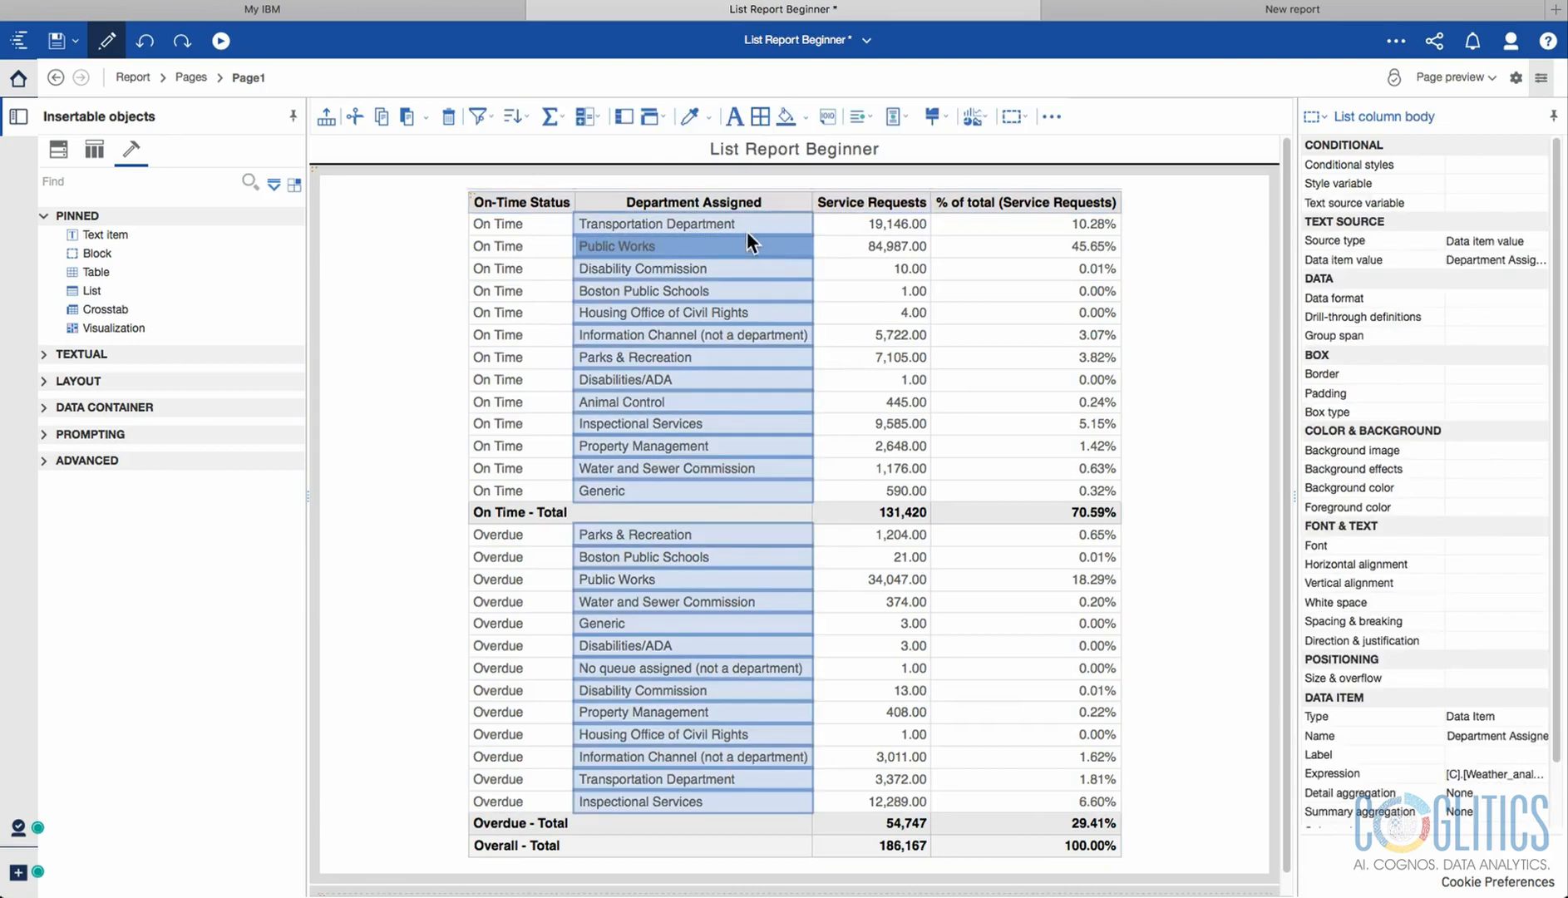
{"action": "left_click", "coordinate": [786, 199]}
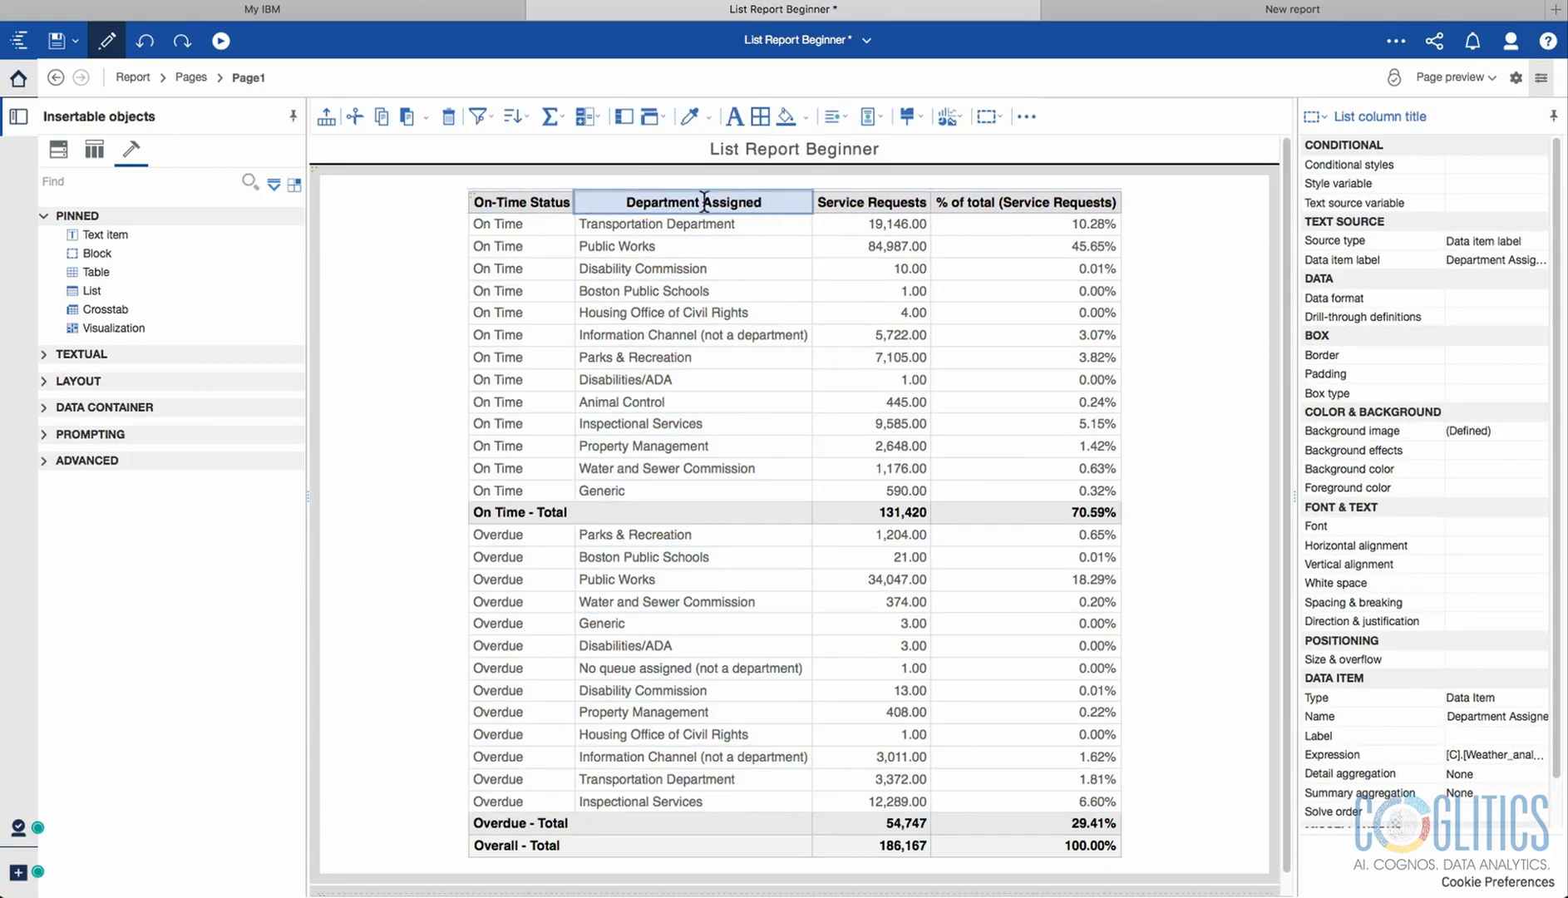
{"action": "left_click", "coordinate": [1327, 120]}
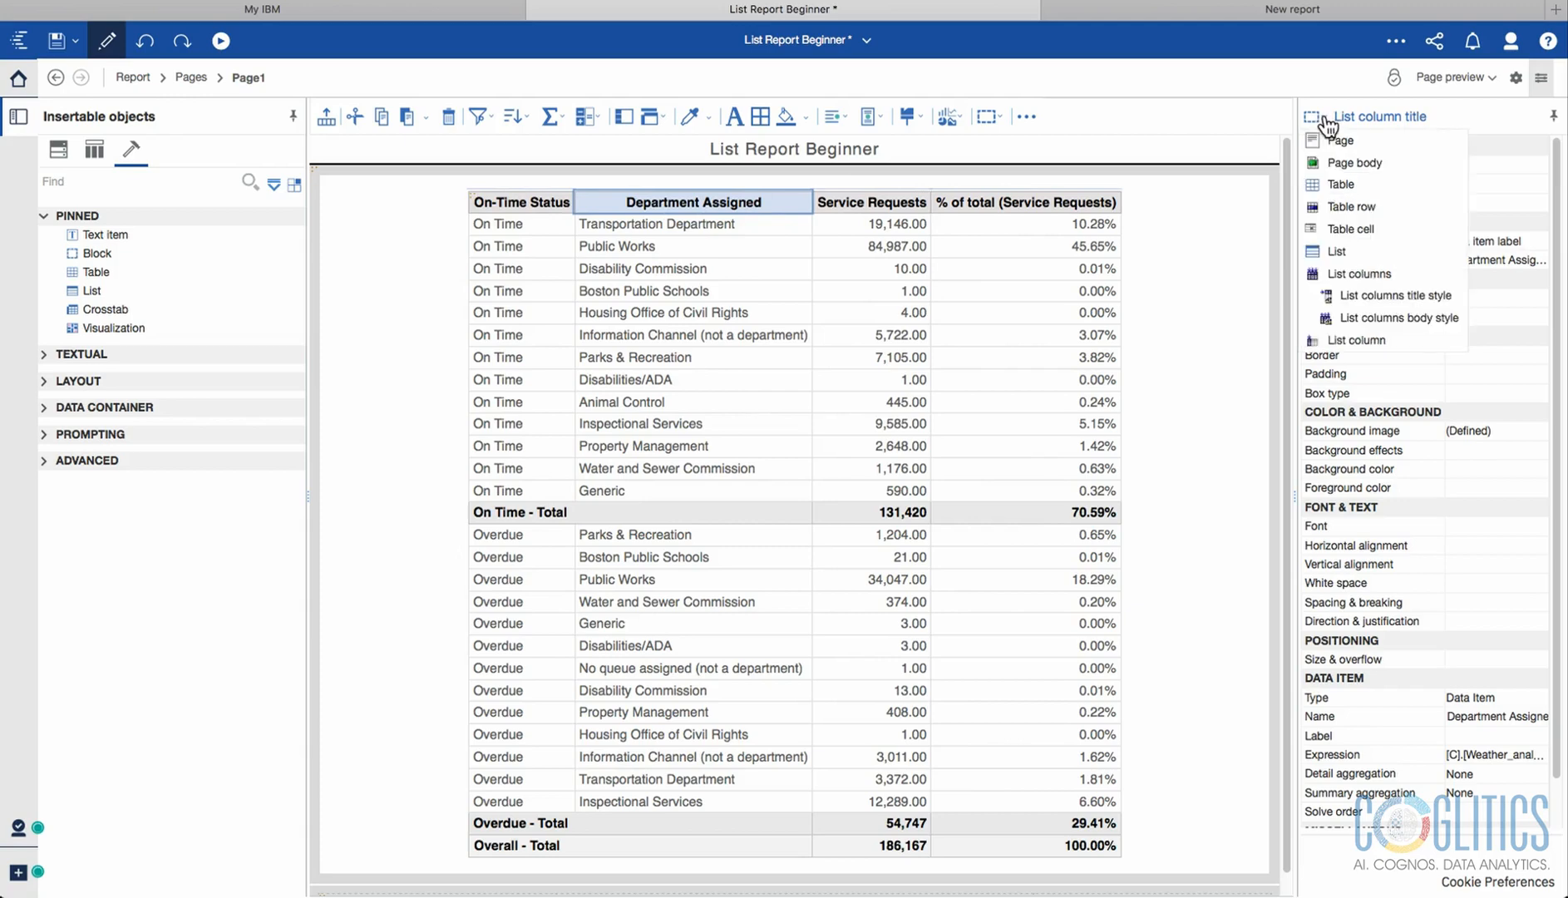
{"action": "left_click", "coordinate": [1374, 294]}
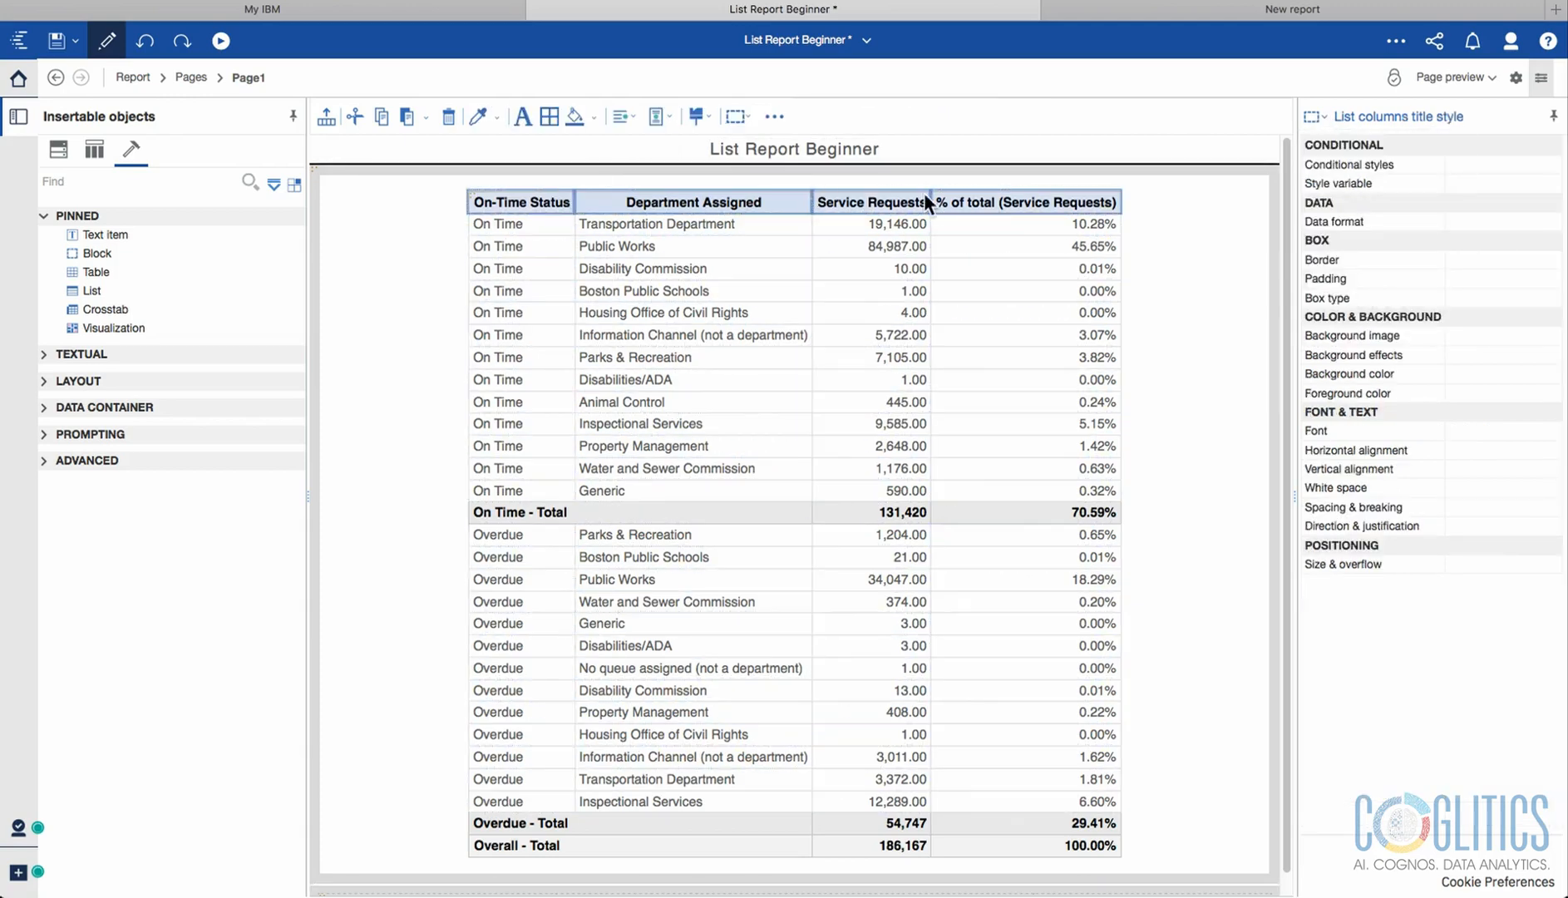
Select the columns body style of the list starting from the Department Assigned column body.
{"action": "left_click", "coordinate": [707, 268]}
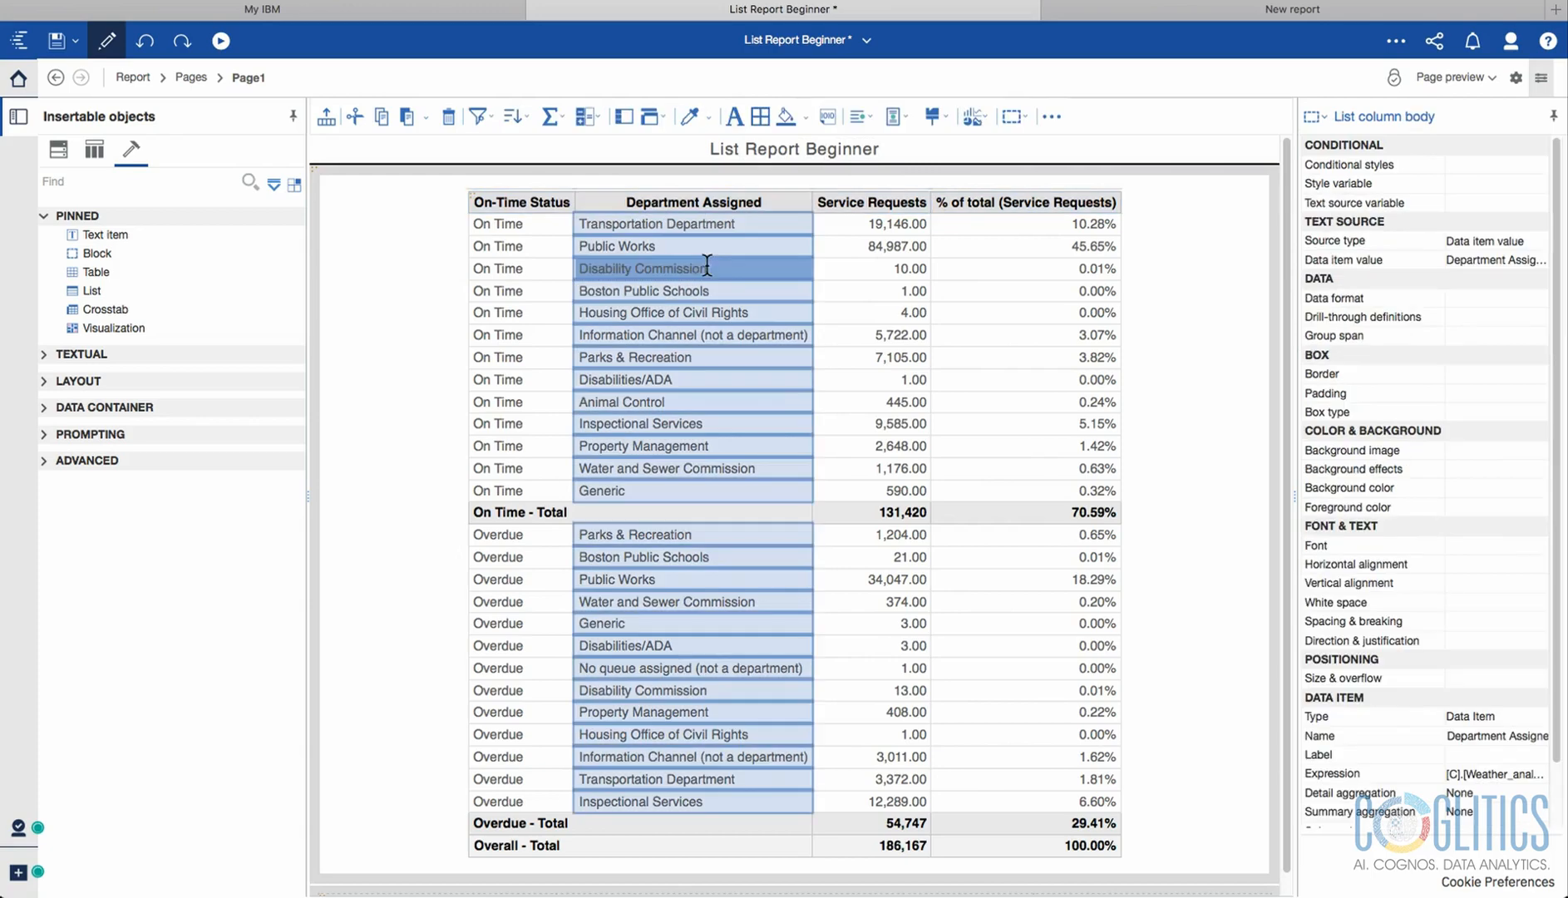
{"action": "left_click", "coordinate": [1053, 116]}
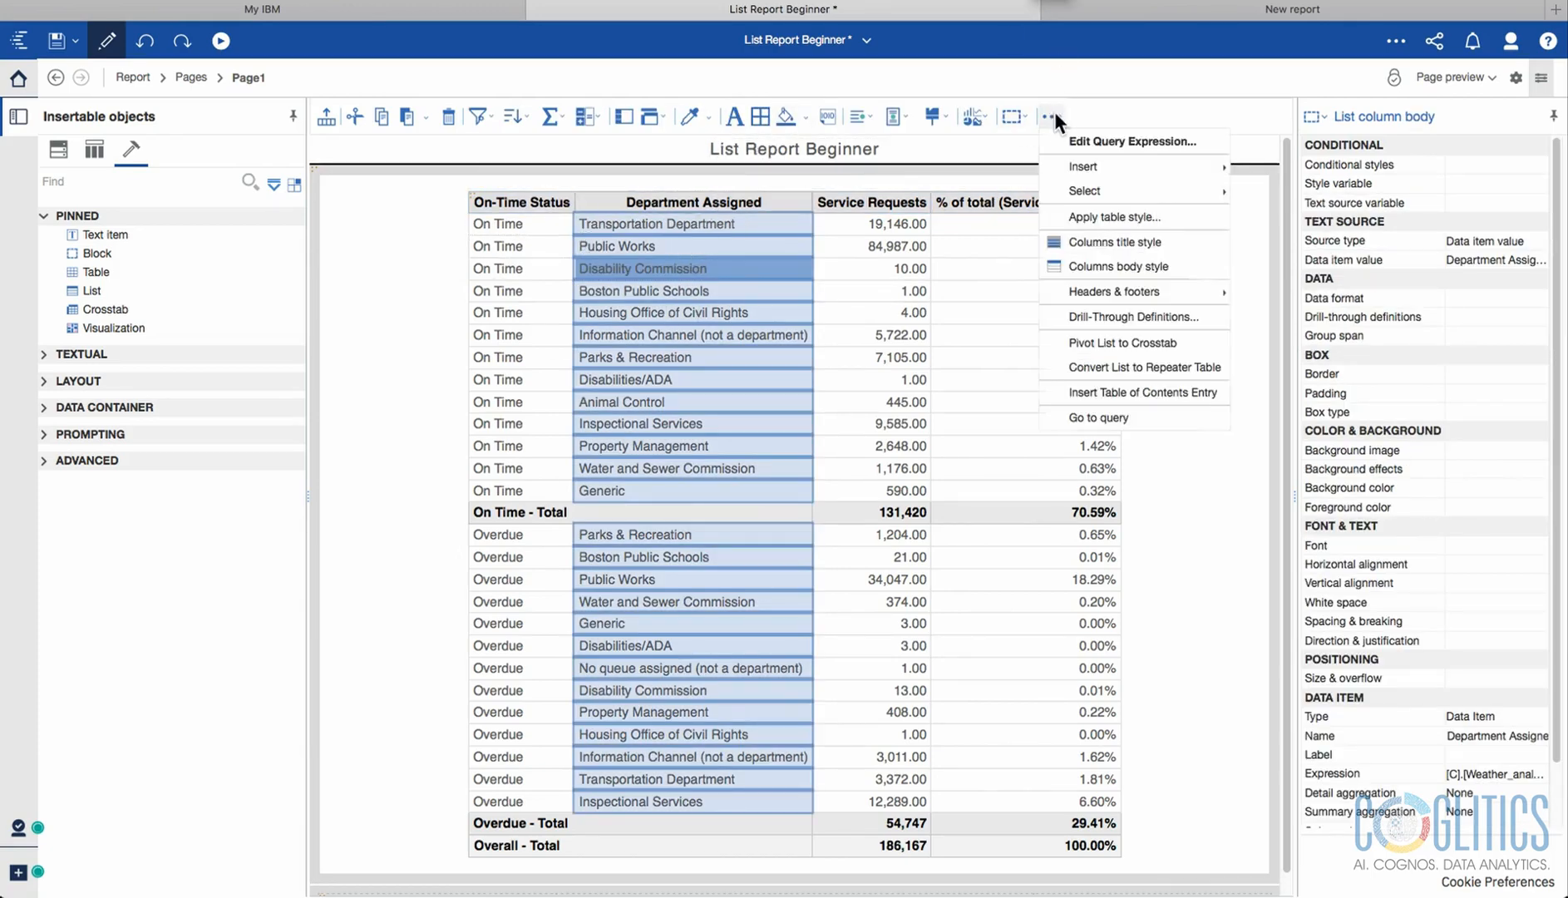
{"action": "left_click", "coordinate": [1110, 264]}
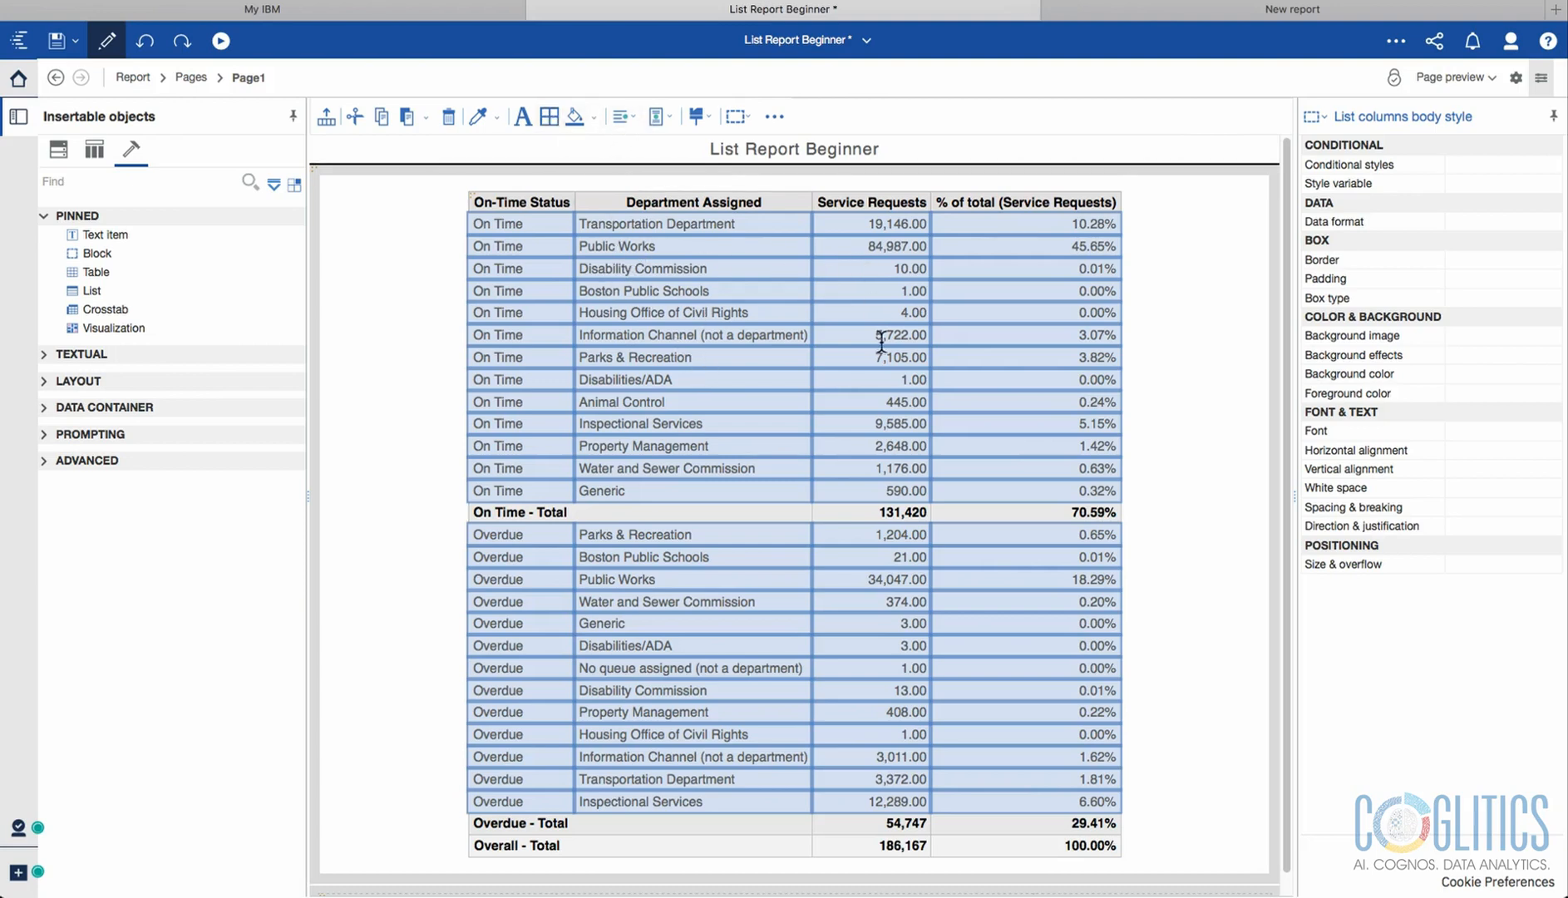
Select the List ancestor, check the Department Assigned column body, and reselect the whole list directly.
{"action": "left_click", "coordinate": [1330, 114]}
{"action": "left_click", "coordinate": [1331, 257]}
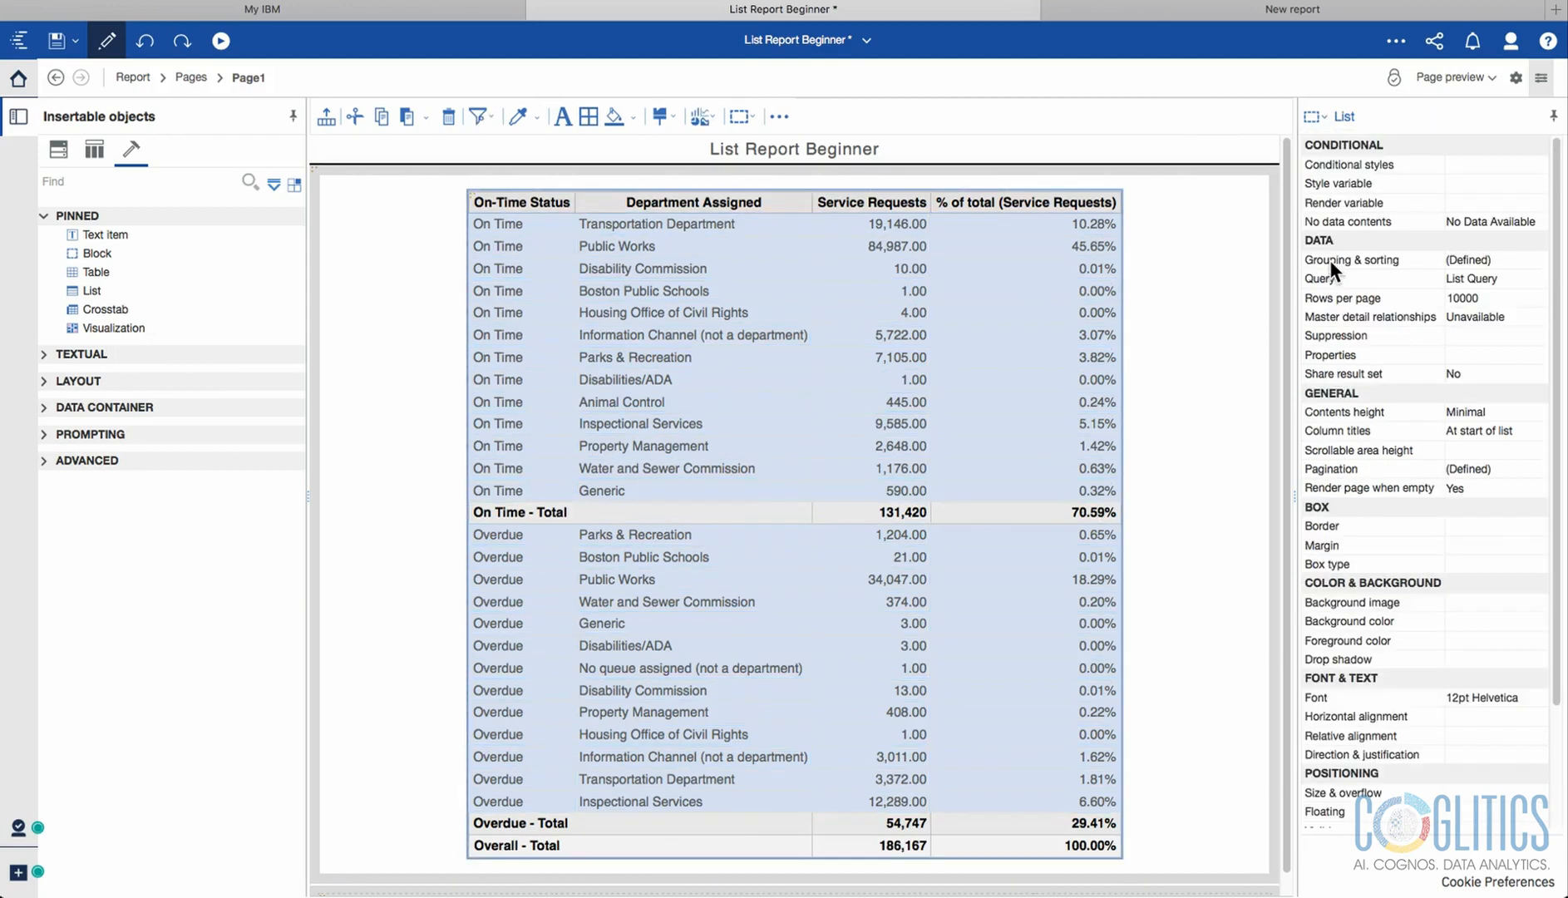
{"action": "left_click", "coordinate": [732, 245]}
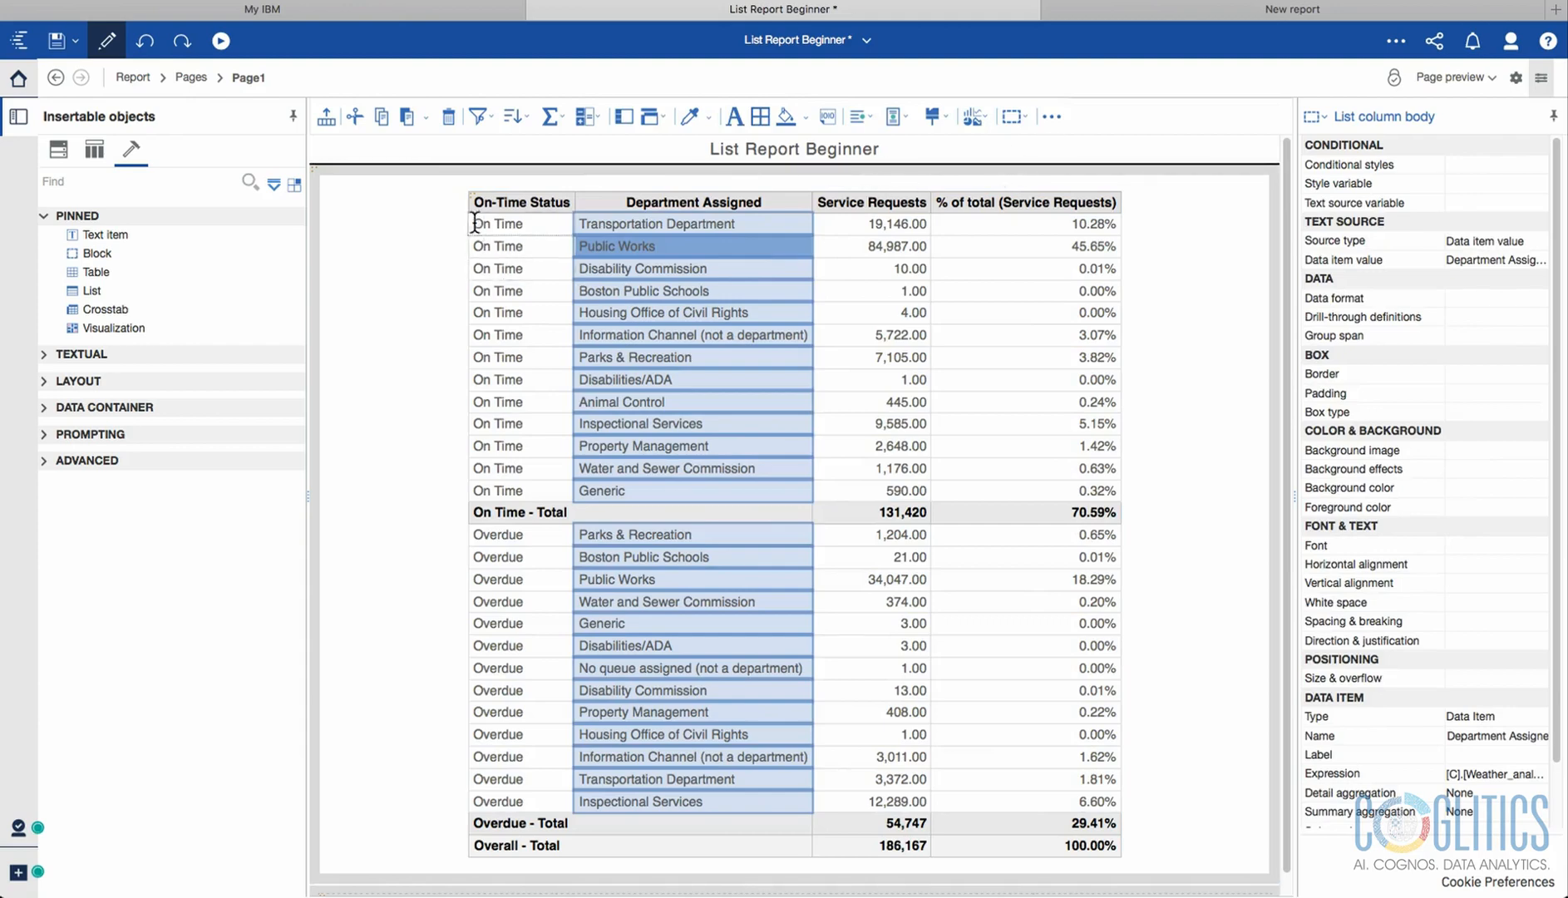
{"action": "left_click", "coordinate": [471, 198]}
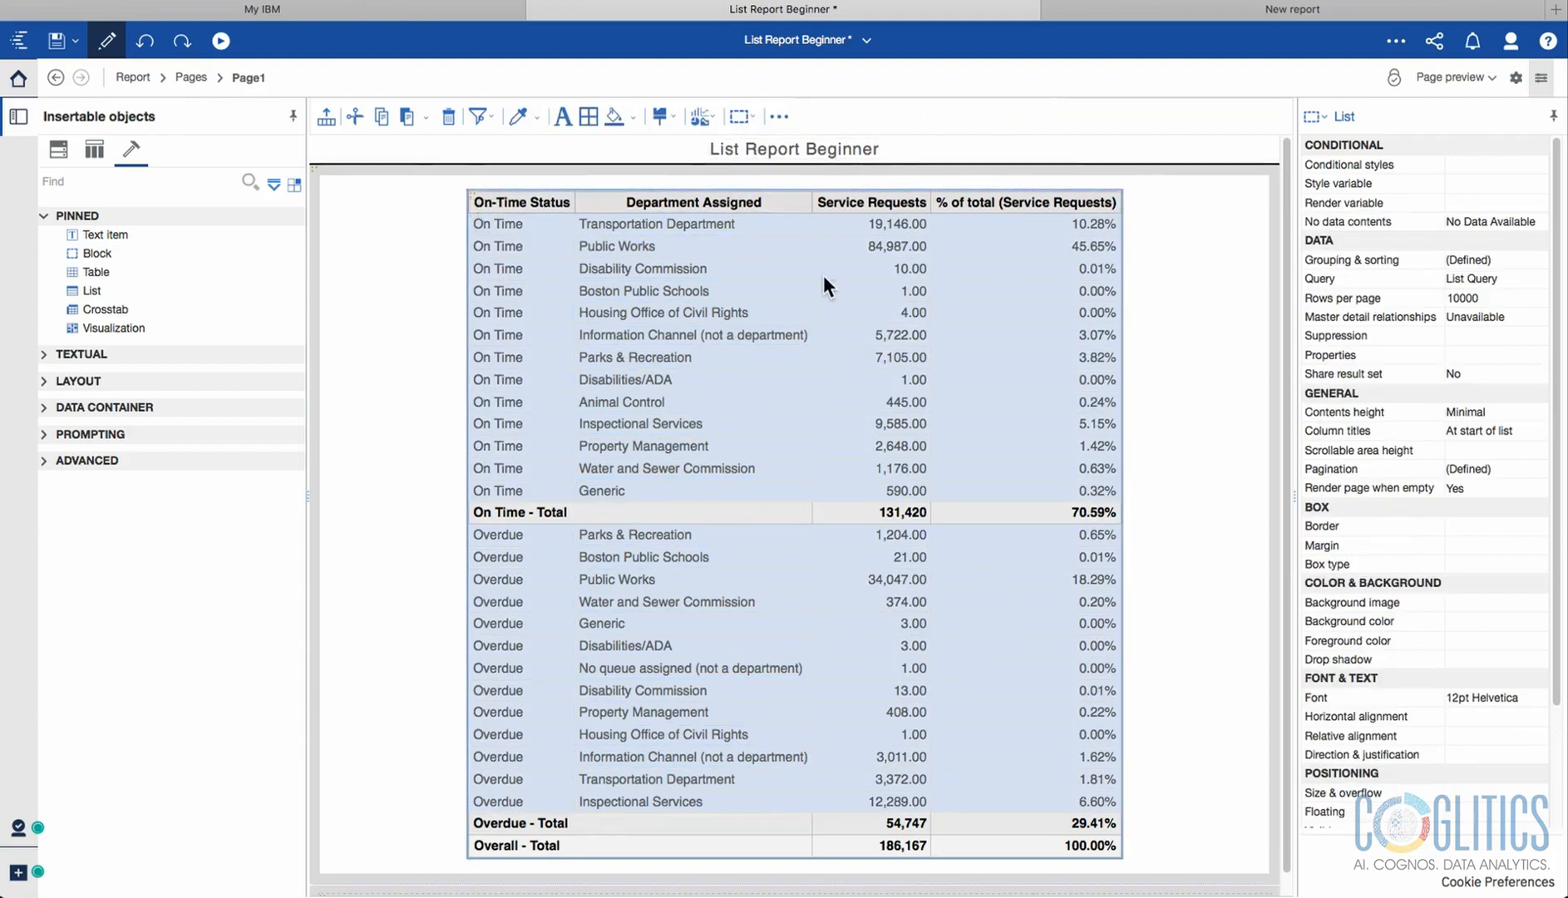
Select the Department Assigned column body, the whole list, and the Service Requests column body in turn to compare their properties.
{"action": "left_click", "coordinate": [750, 314]}
{"action": "left_click", "coordinate": [913, 312]}
{"action": "left_click", "coordinate": [962, 318]}
{"action": "left_click", "coordinate": [638, 316]}
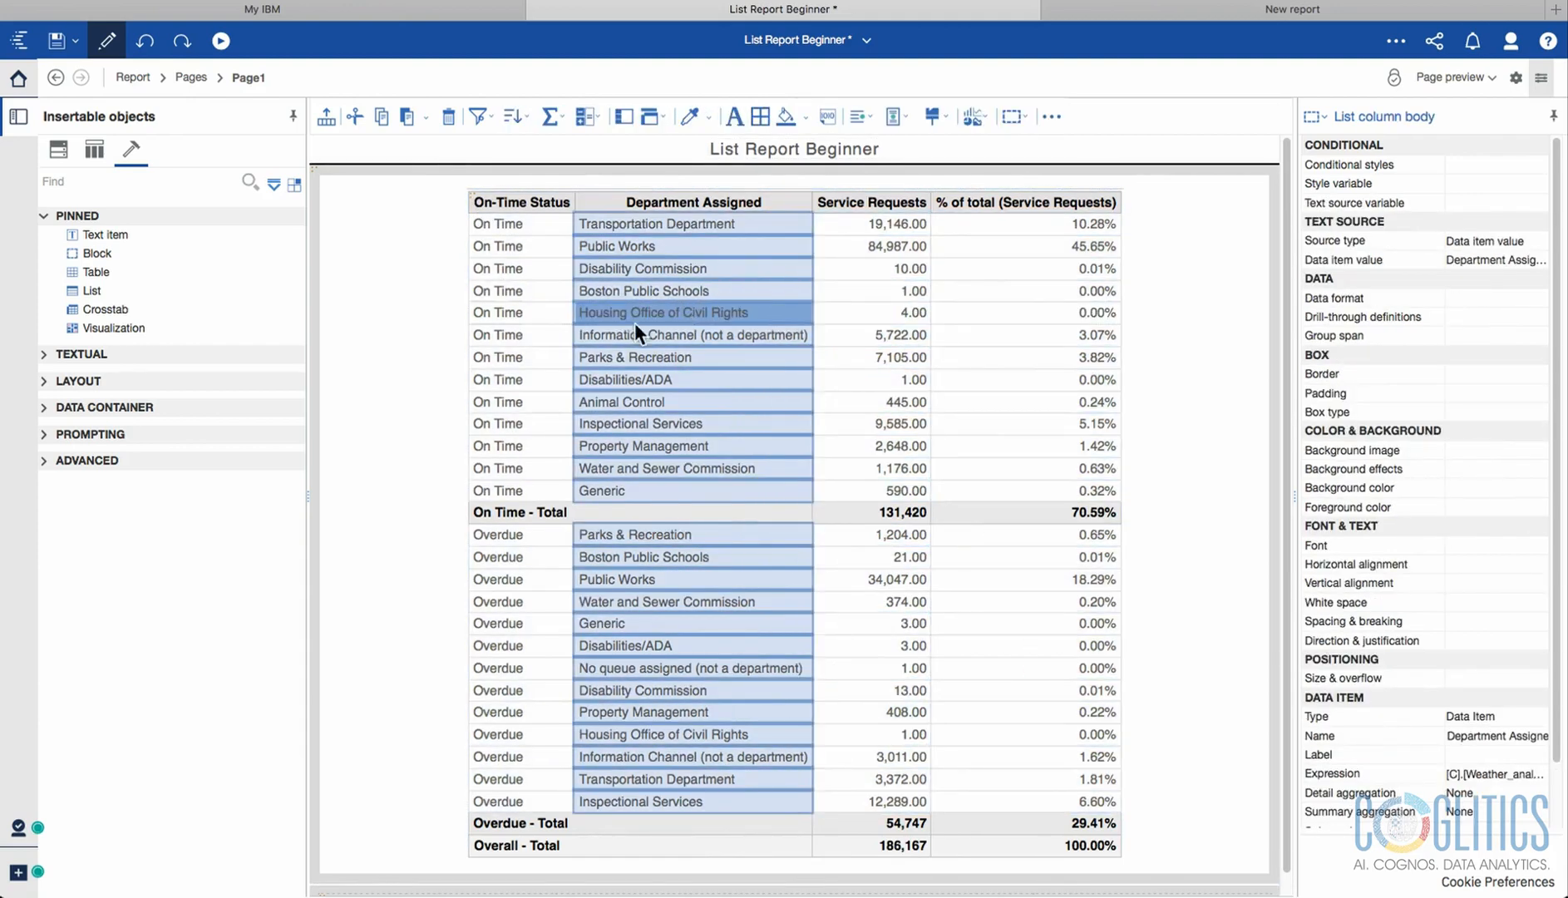
{"action": "left_click", "coordinate": [471, 196]}
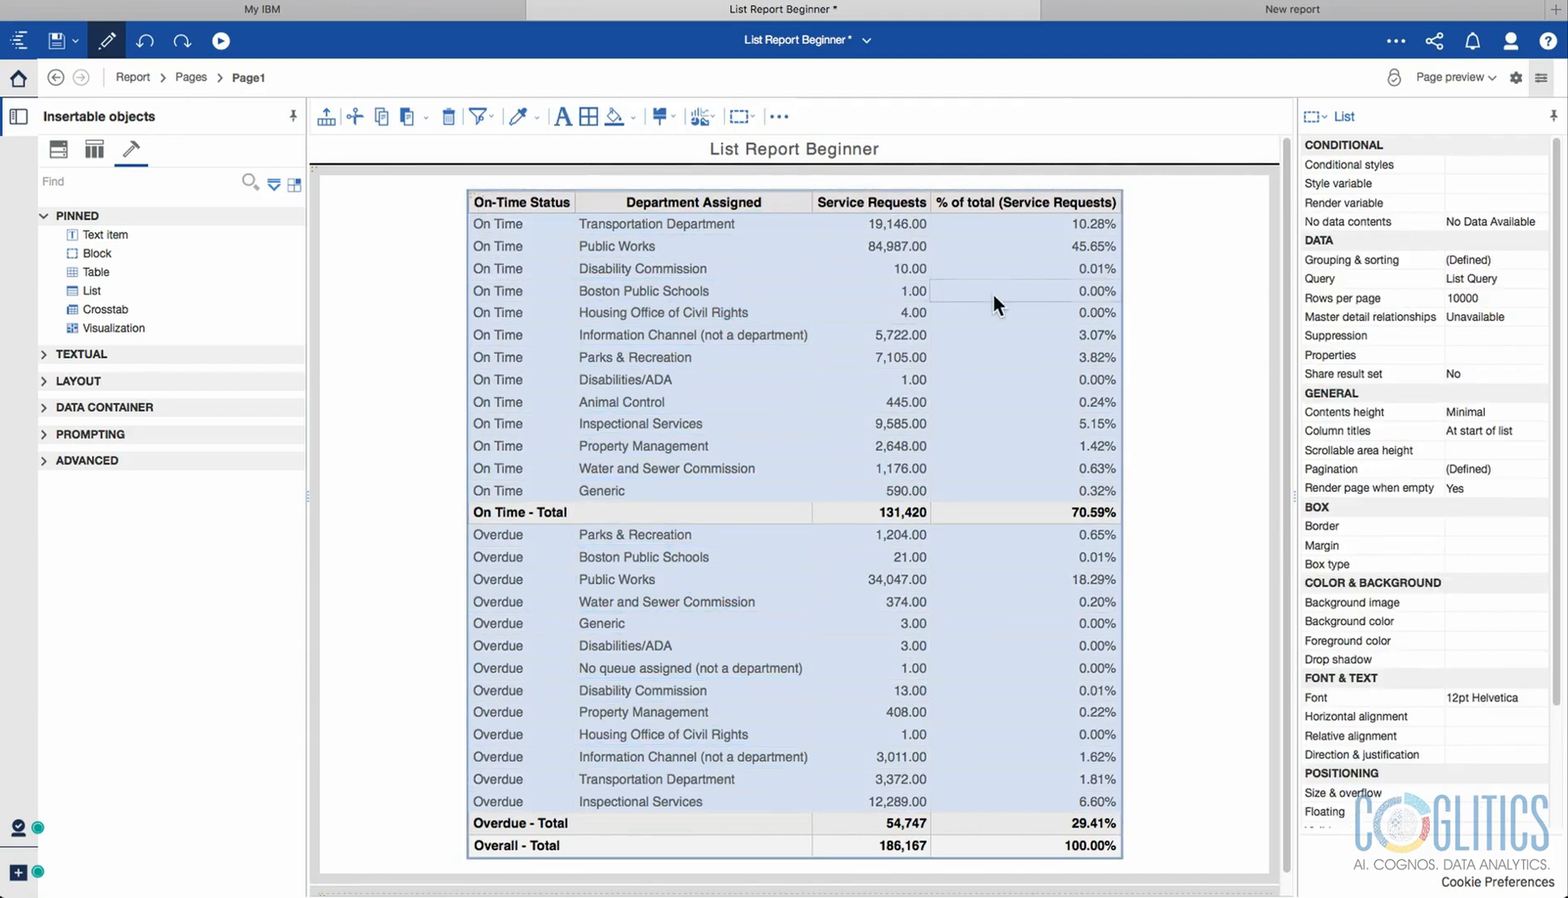
{"action": "left_click", "coordinate": [985, 249]}
{"action": "left_click", "coordinate": [847, 268]}
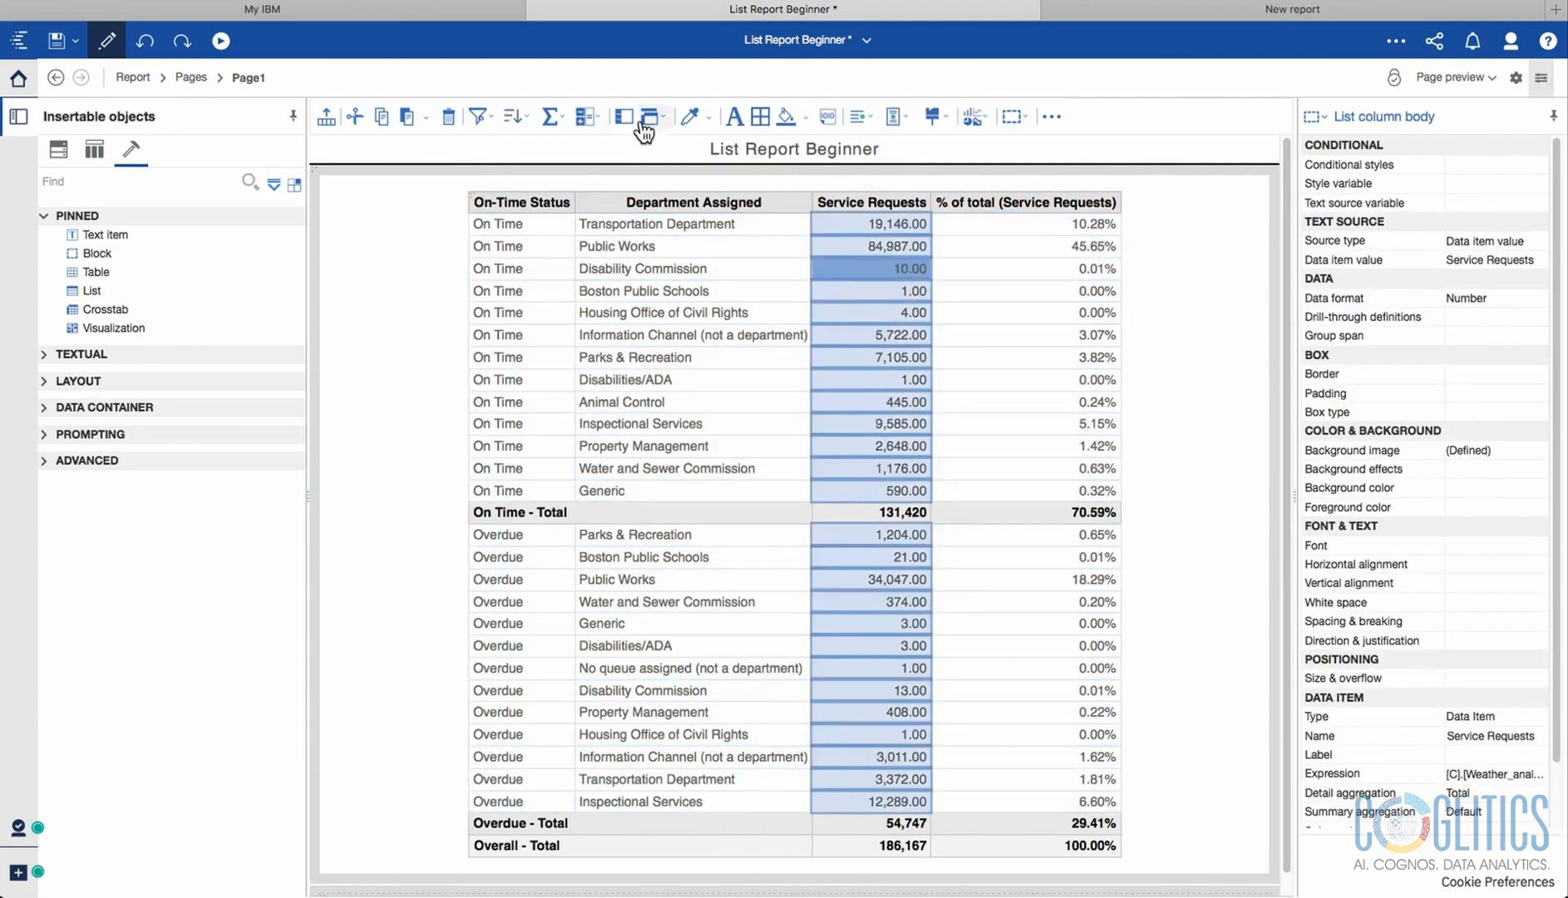
Check the font options of the Service Requests column body and the horizontal alignment options of the % of total column body.
{"action": "left_click", "coordinate": [734, 118]}
{"action": "left_click", "coordinate": [944, 600]}
{"action": "left_click", "coordinate": [1002, 218]}
{"action": "left_click", "coordinate": [869, 117]}
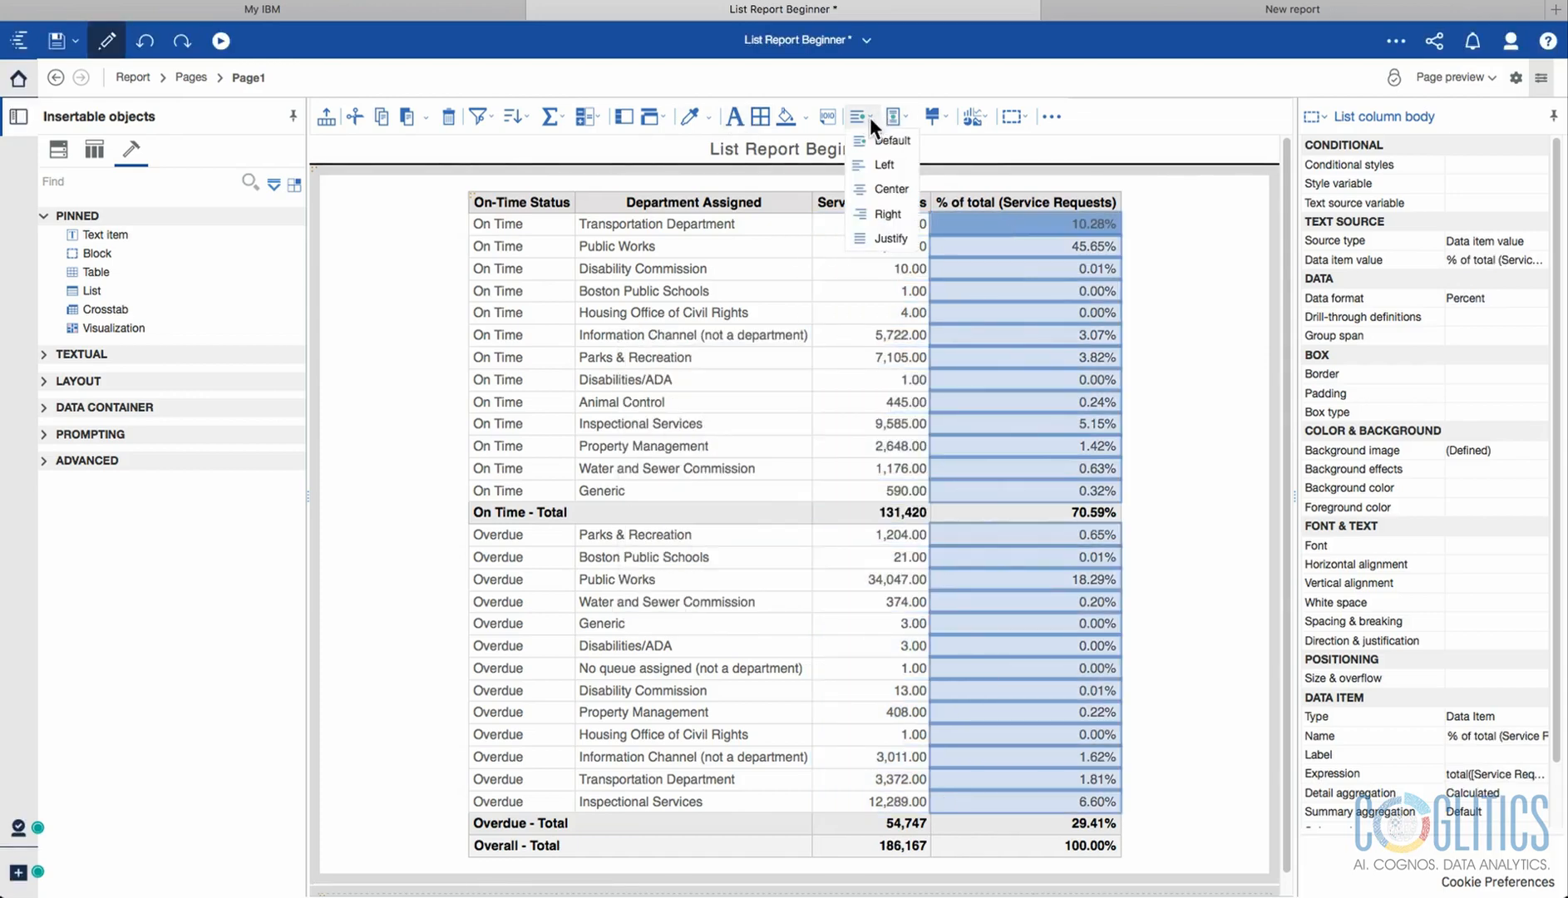
{"action": "left_click", "coordinate": [868, 190]}
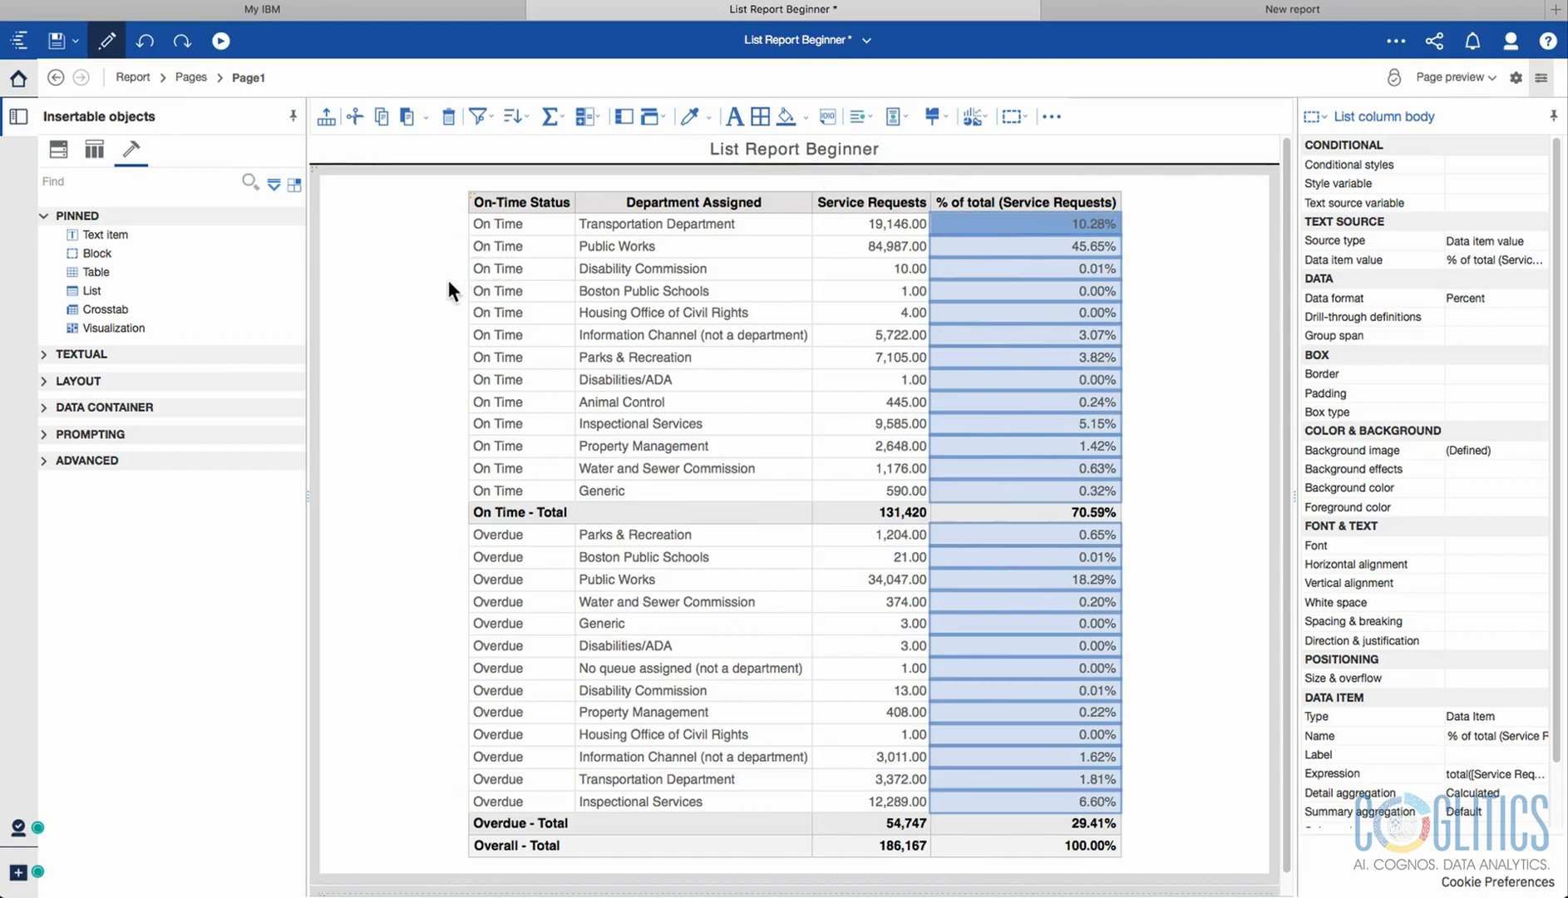
{"action": "left_click", "coordinate": [532, 271]}
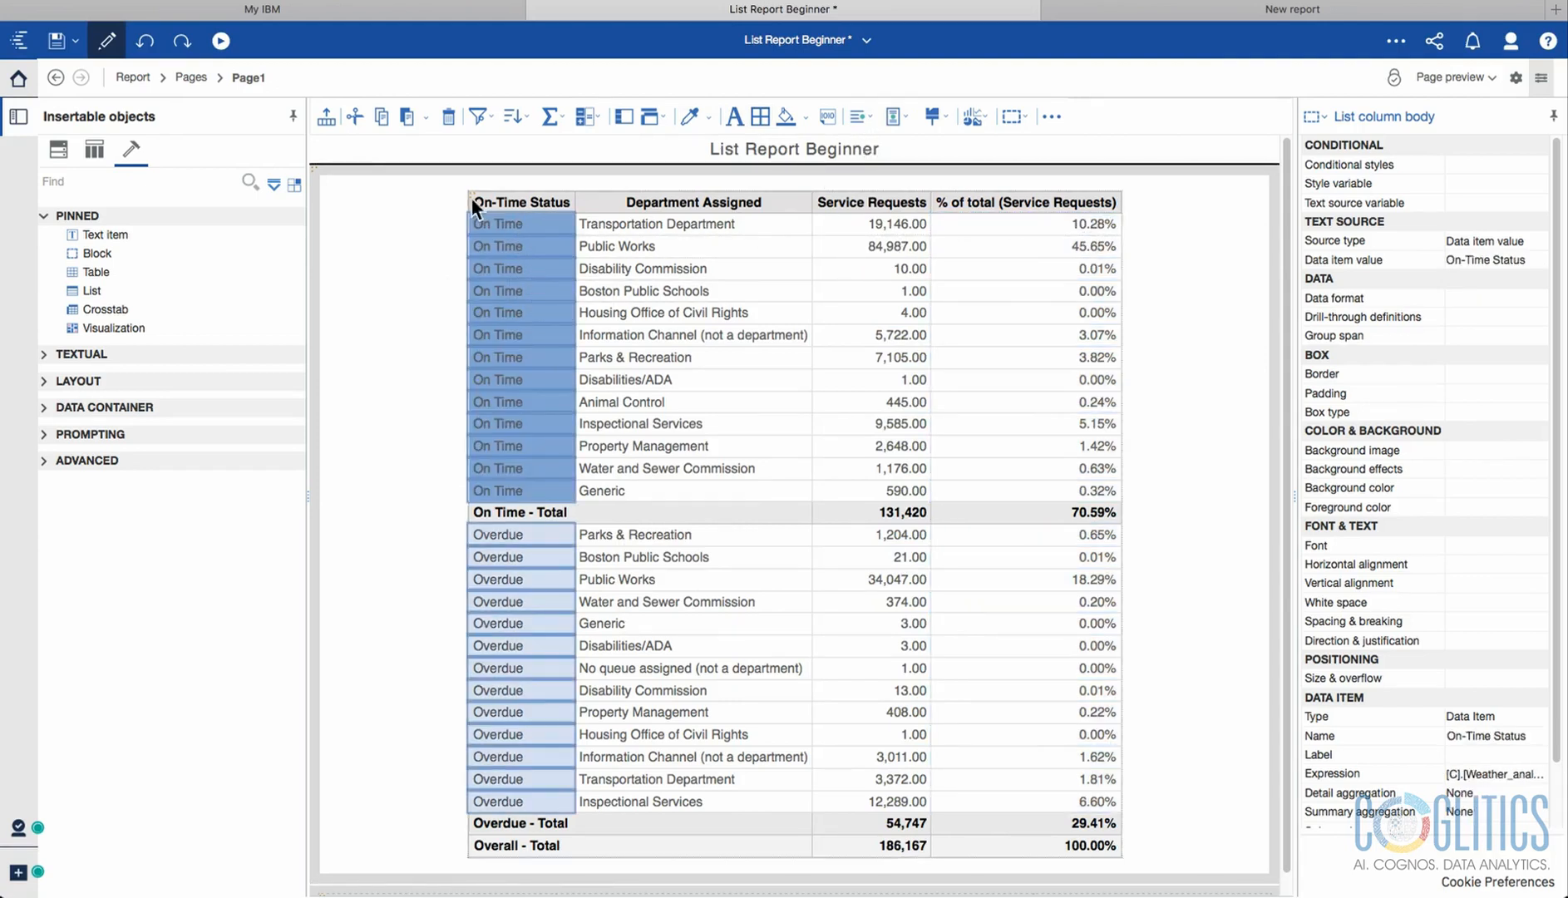
Undo the recent table style and ungrouping changes back to the grouped On-Time Status column, and redo the Service Requests number format.
{"action": "left_click", "coordinate": [143, 49]}
{"action": "left_click", "coordinate": [143, 51]}
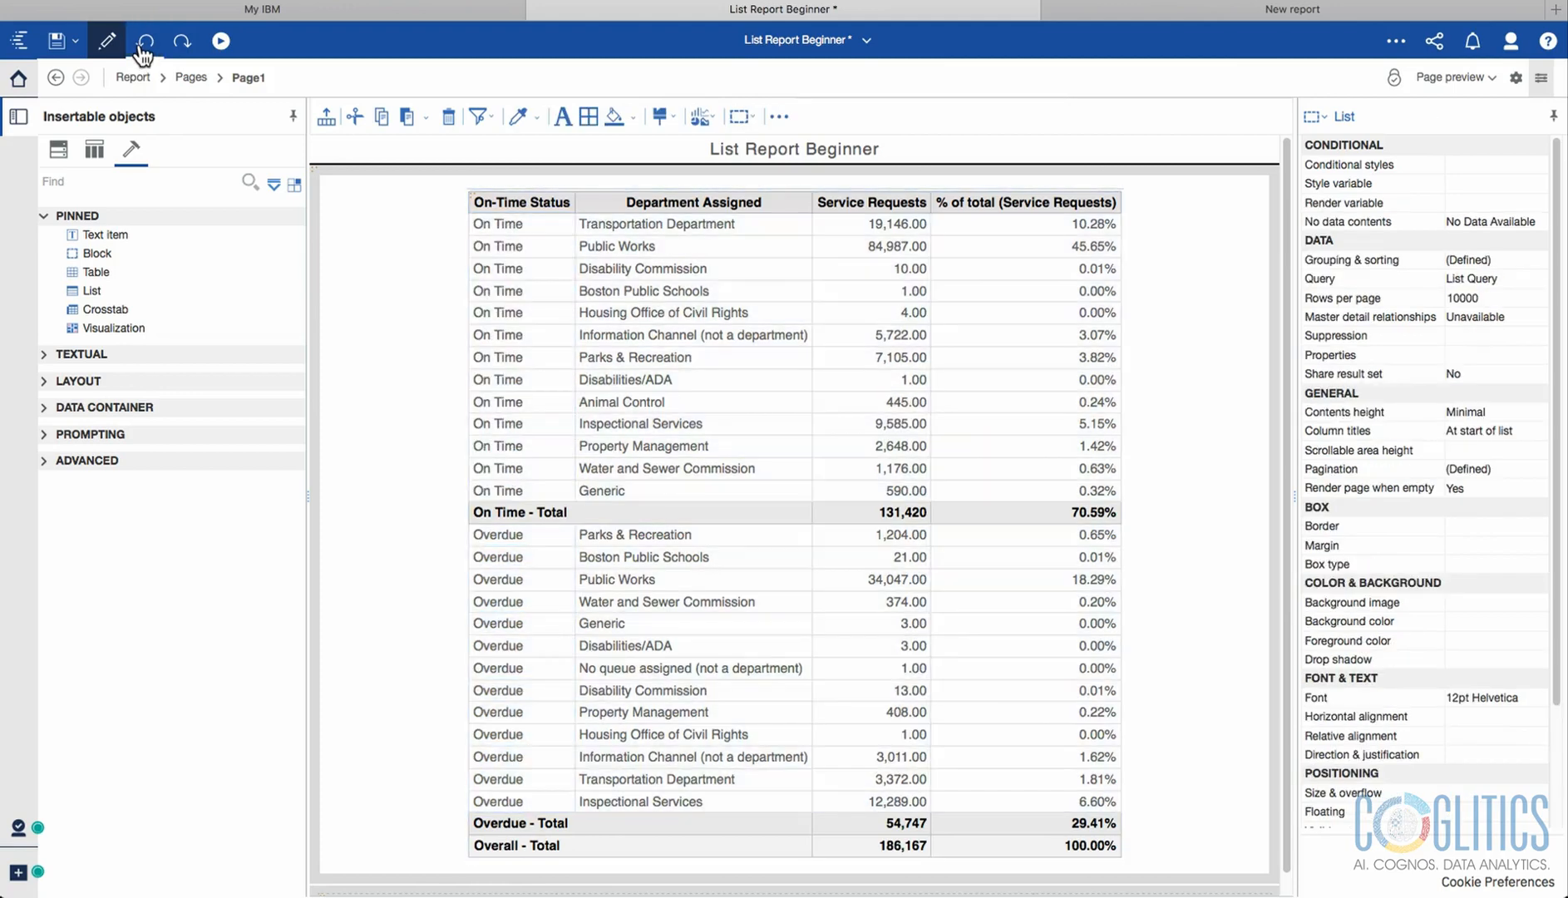
{"action": "left_click", "coordinate": [143, 52]}
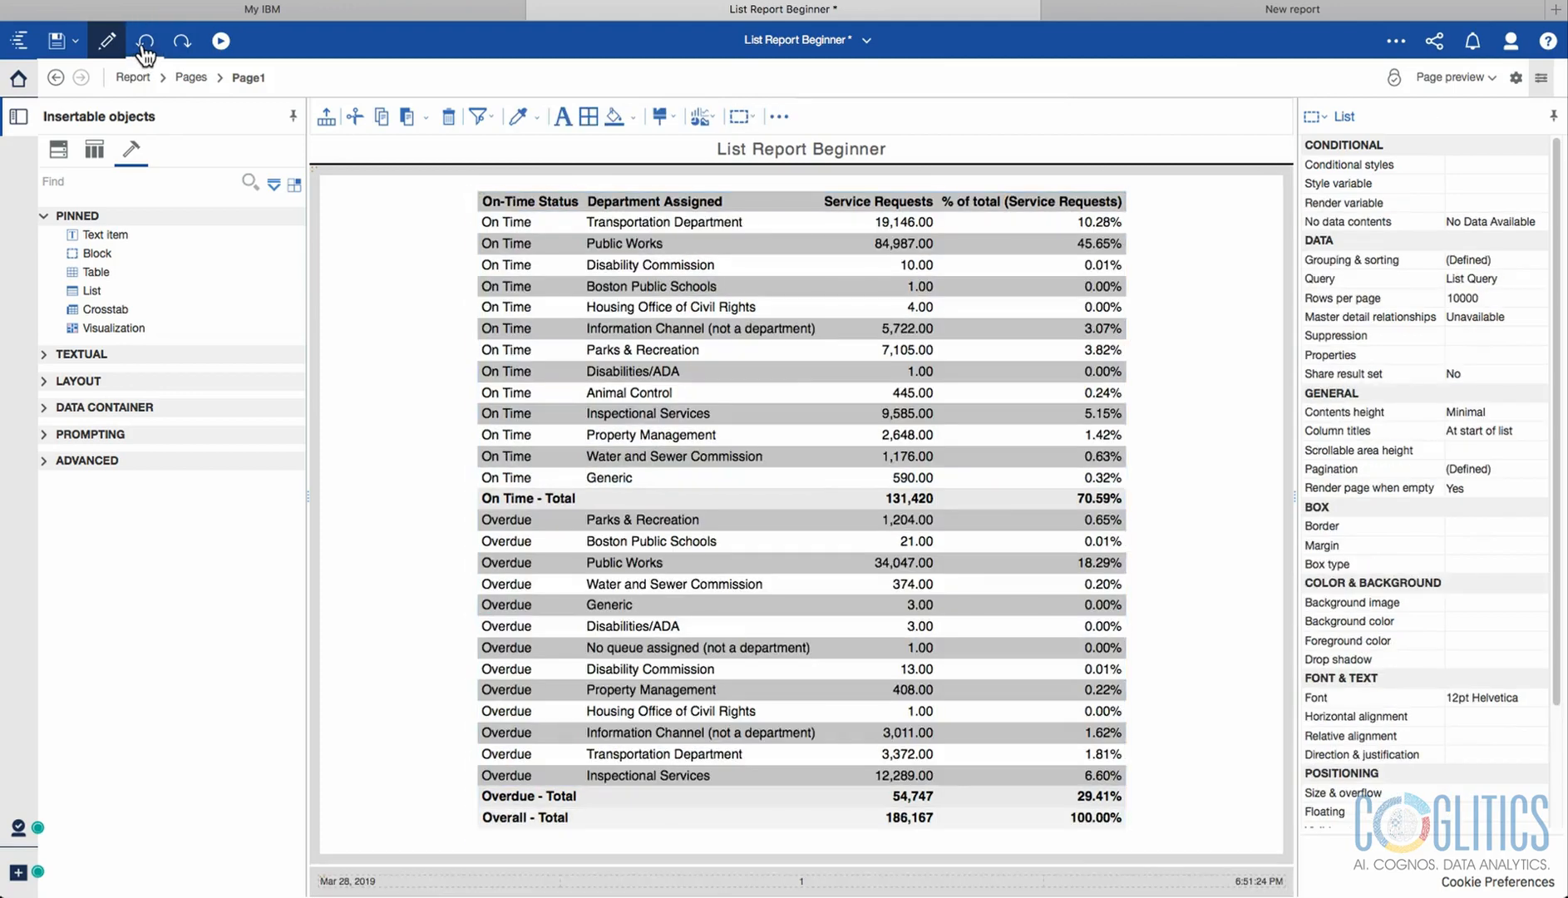
{"action": "left_click", "coordinate": [143, 52]}
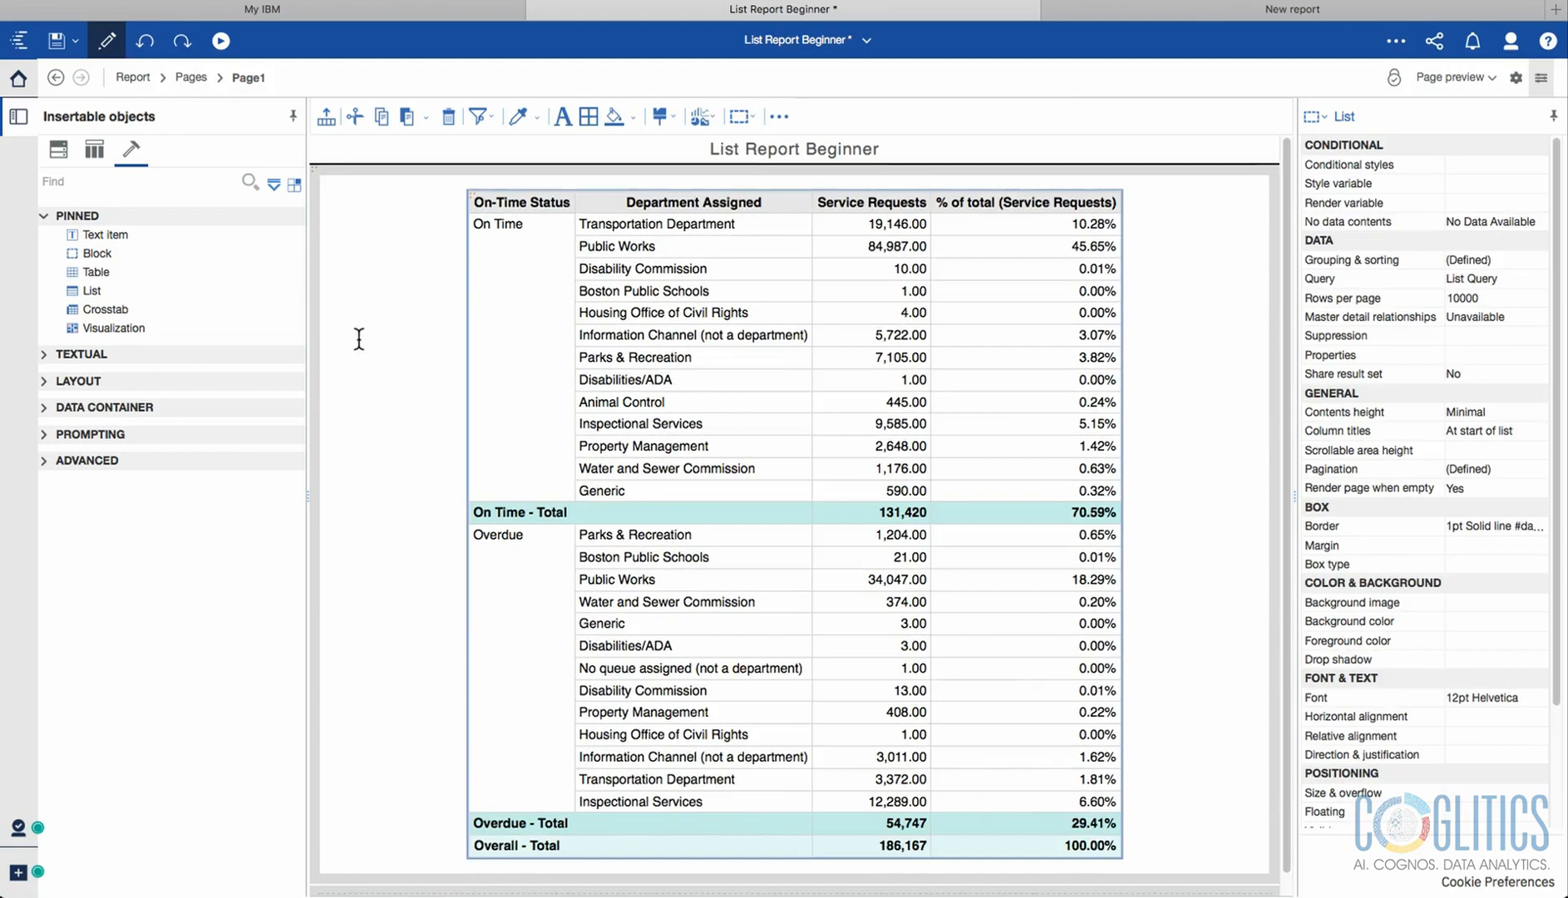
{"action": "left_click", "coordinate": [143, 52]}
{"action": "left_click", "coordinate": [142, 53]}
{"action": "left_click", "coordinate": [143, 51]}
{"action": "left_click", "coordinate": [143, 51]}
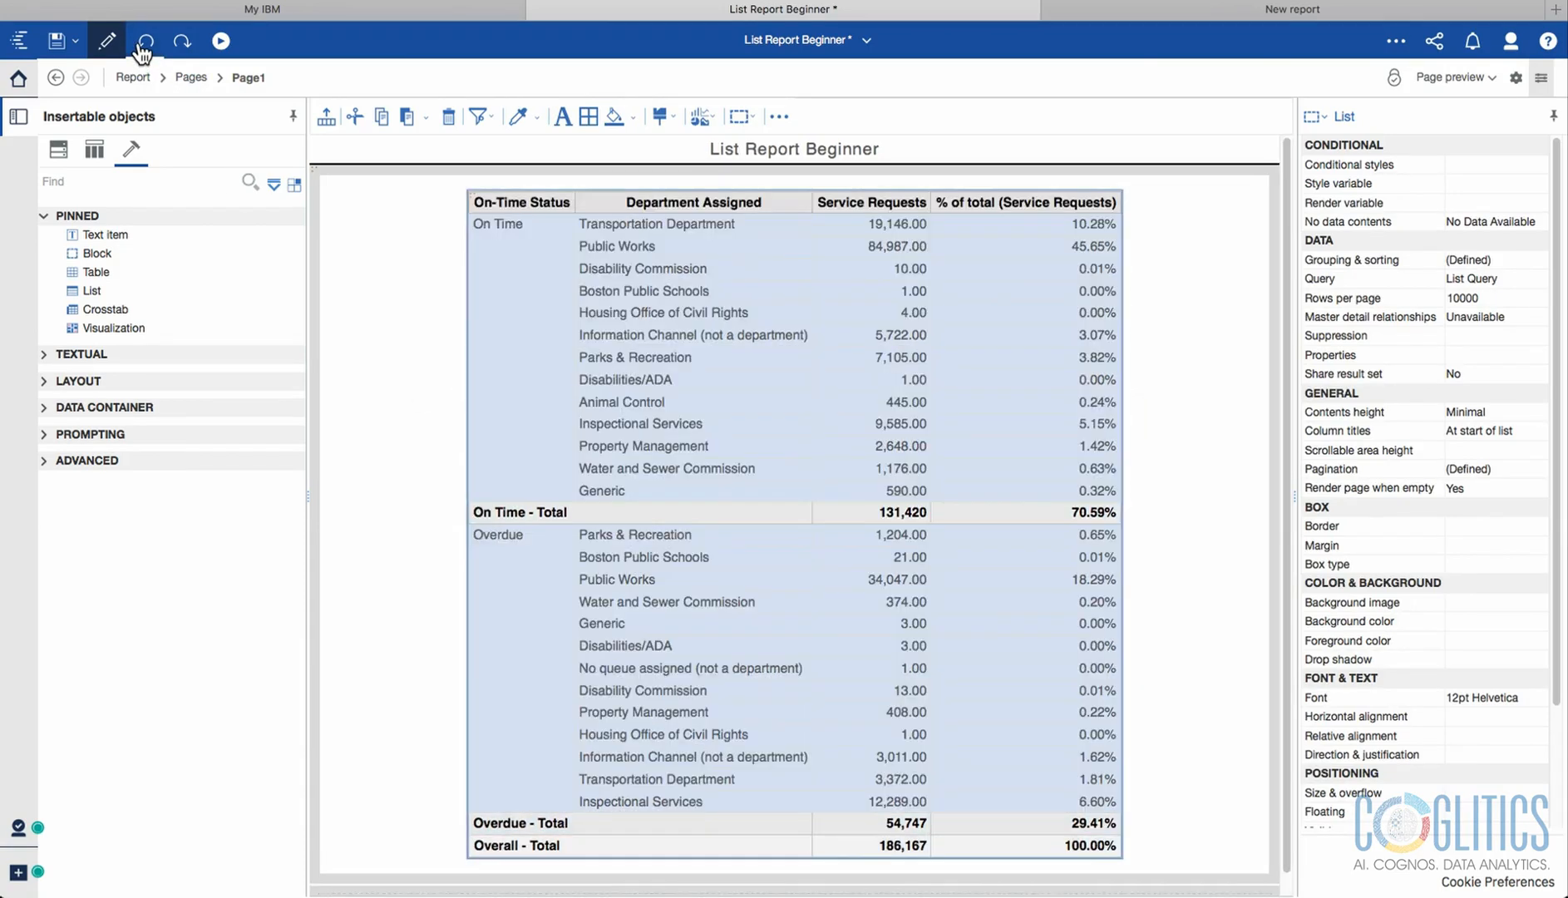
{"action": "left_click", "coordinate": [143, 51]}
{"action": "left_click", "coordinate": [143, 51]}
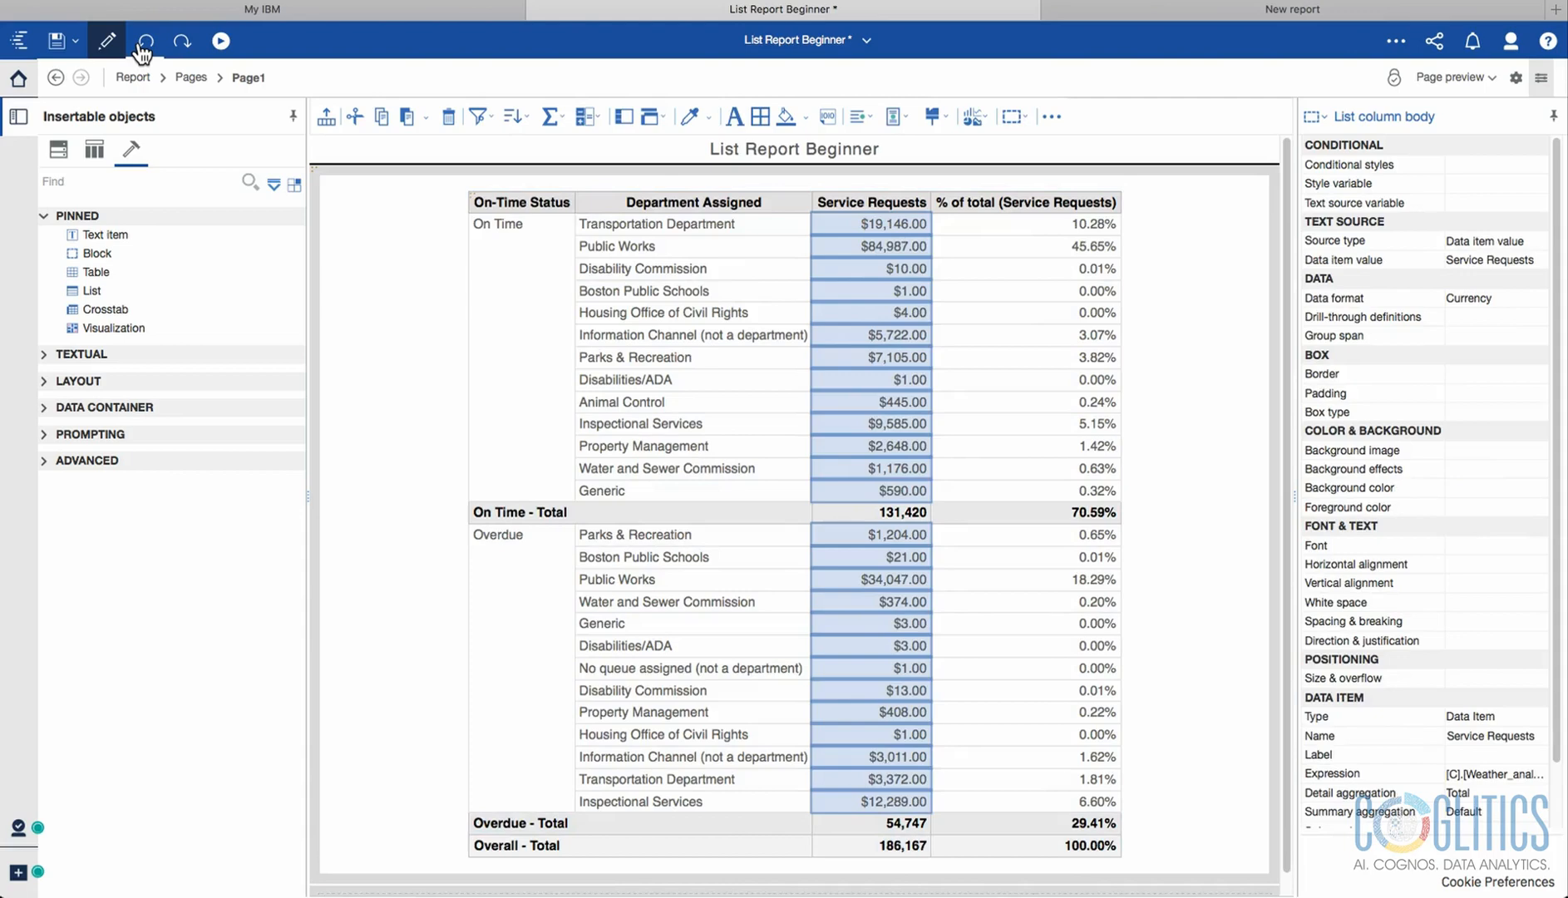
{"action": "left_click", "coordinate": [179, 47]}
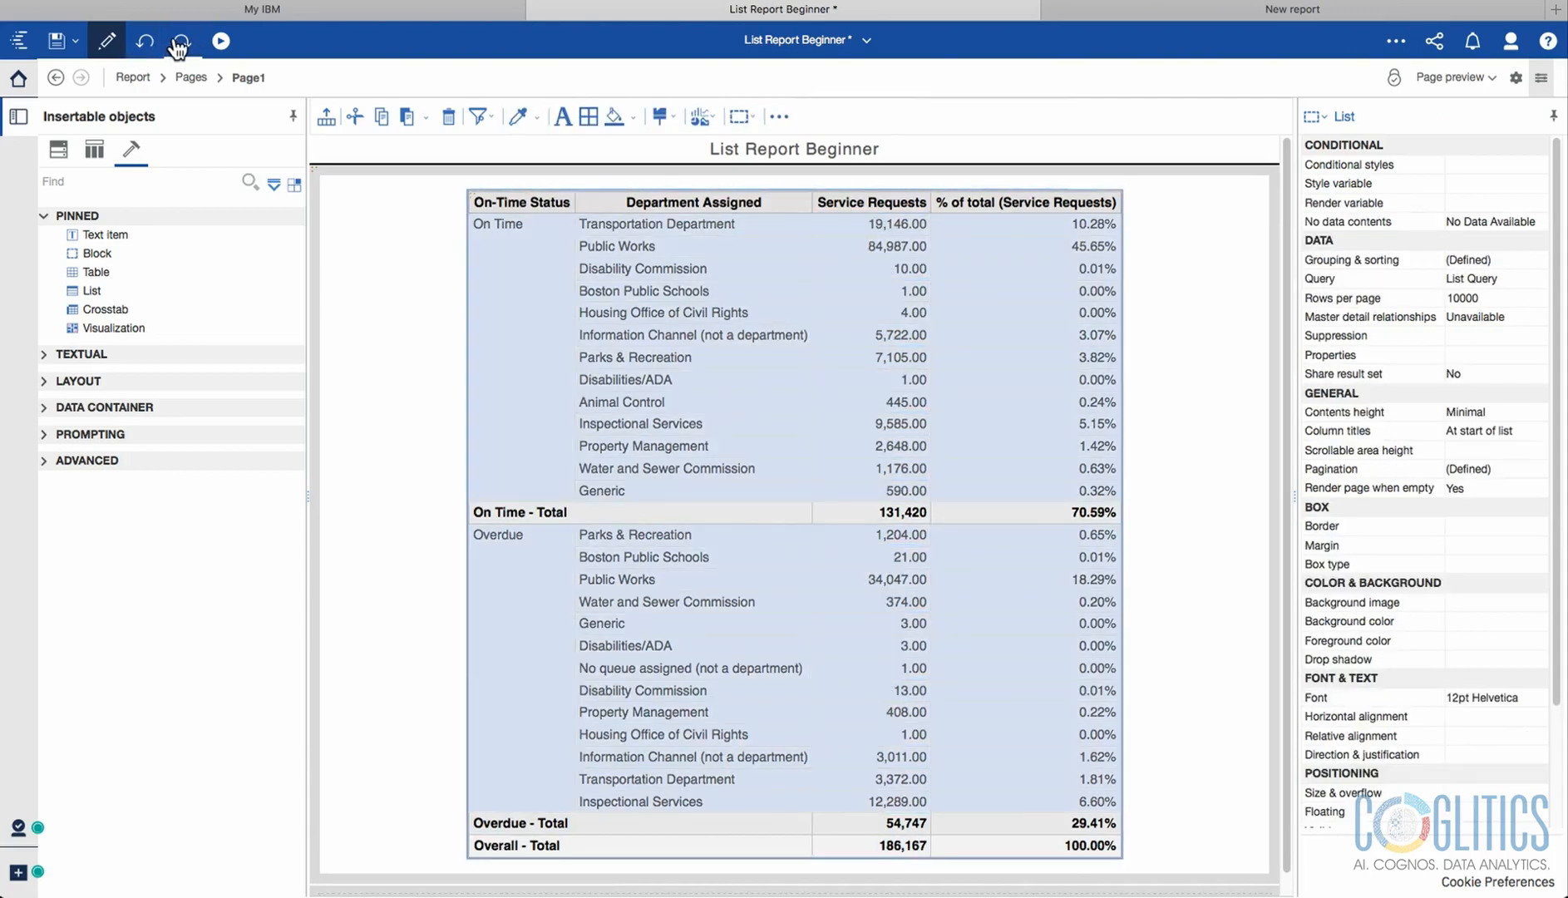
Select the whole list and create a header for it.
{"action": "left_click", "coordinate": [509, 299]}
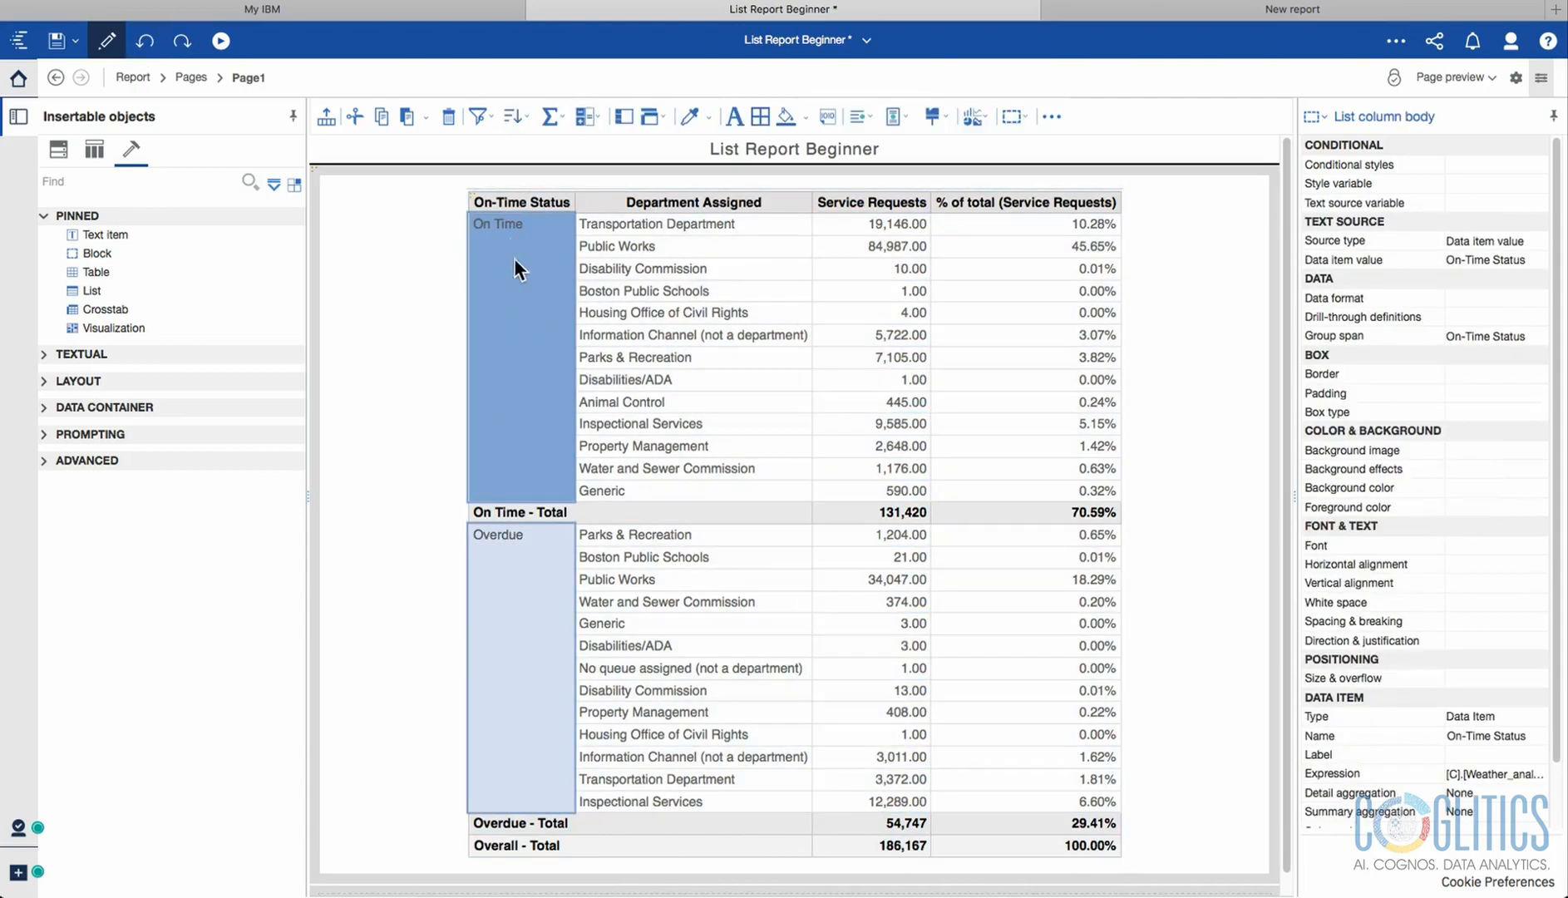
{"action": "left_click", "coordinate": [471, 201]}
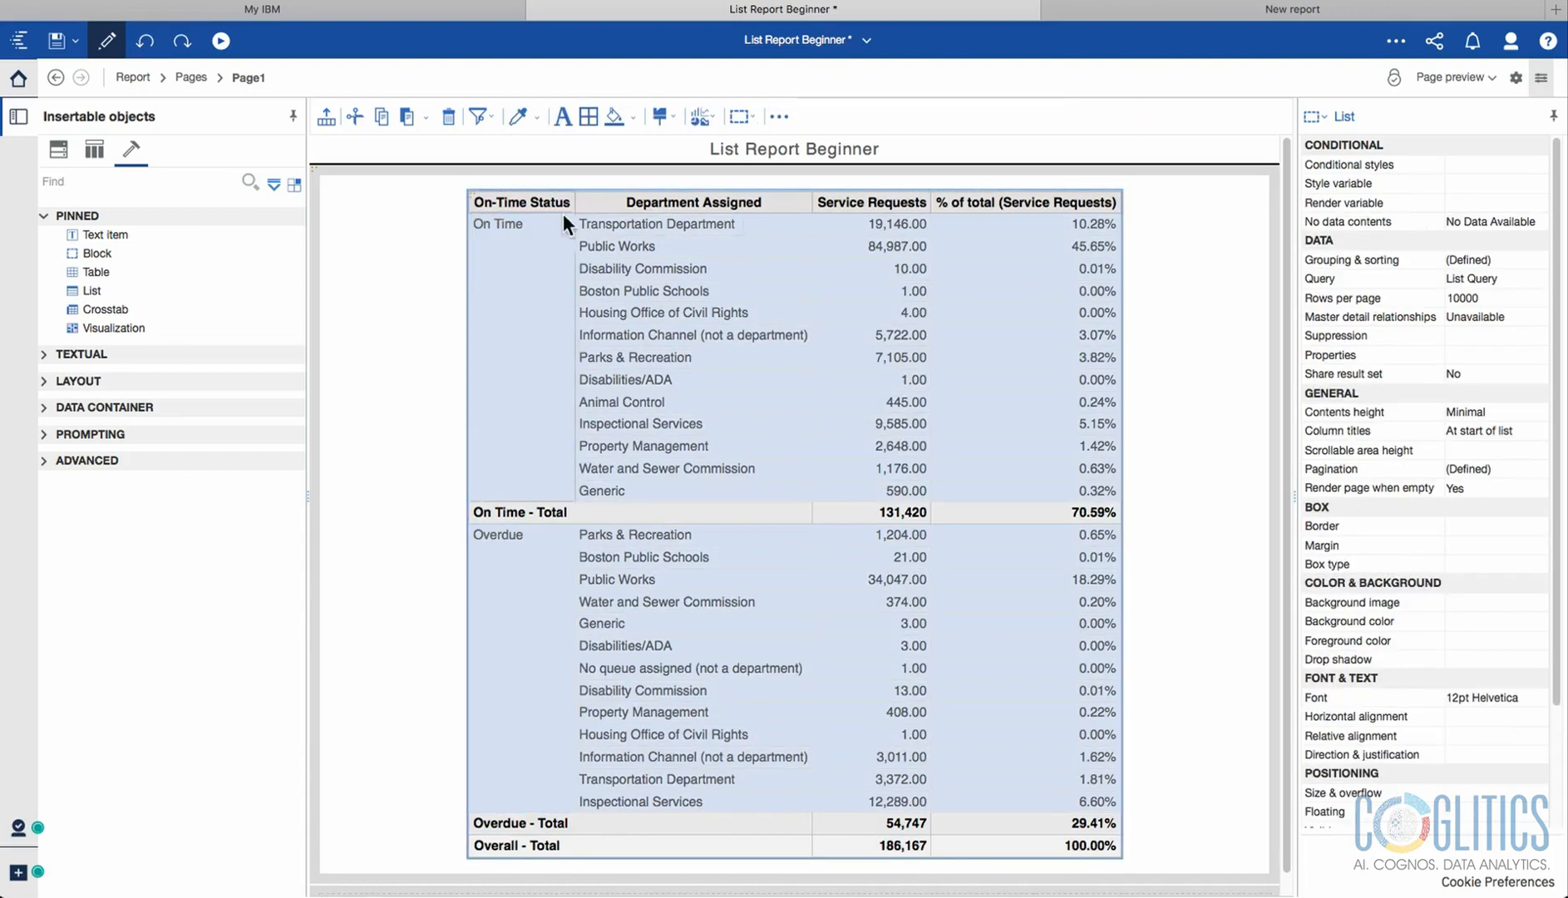
{"action": "left_click", "coordinate": [781, 118]}
{"action": "left_click", "coordinate": [779, 117]}
{"action": "mouse_move", "coordinate": [846, 265]}
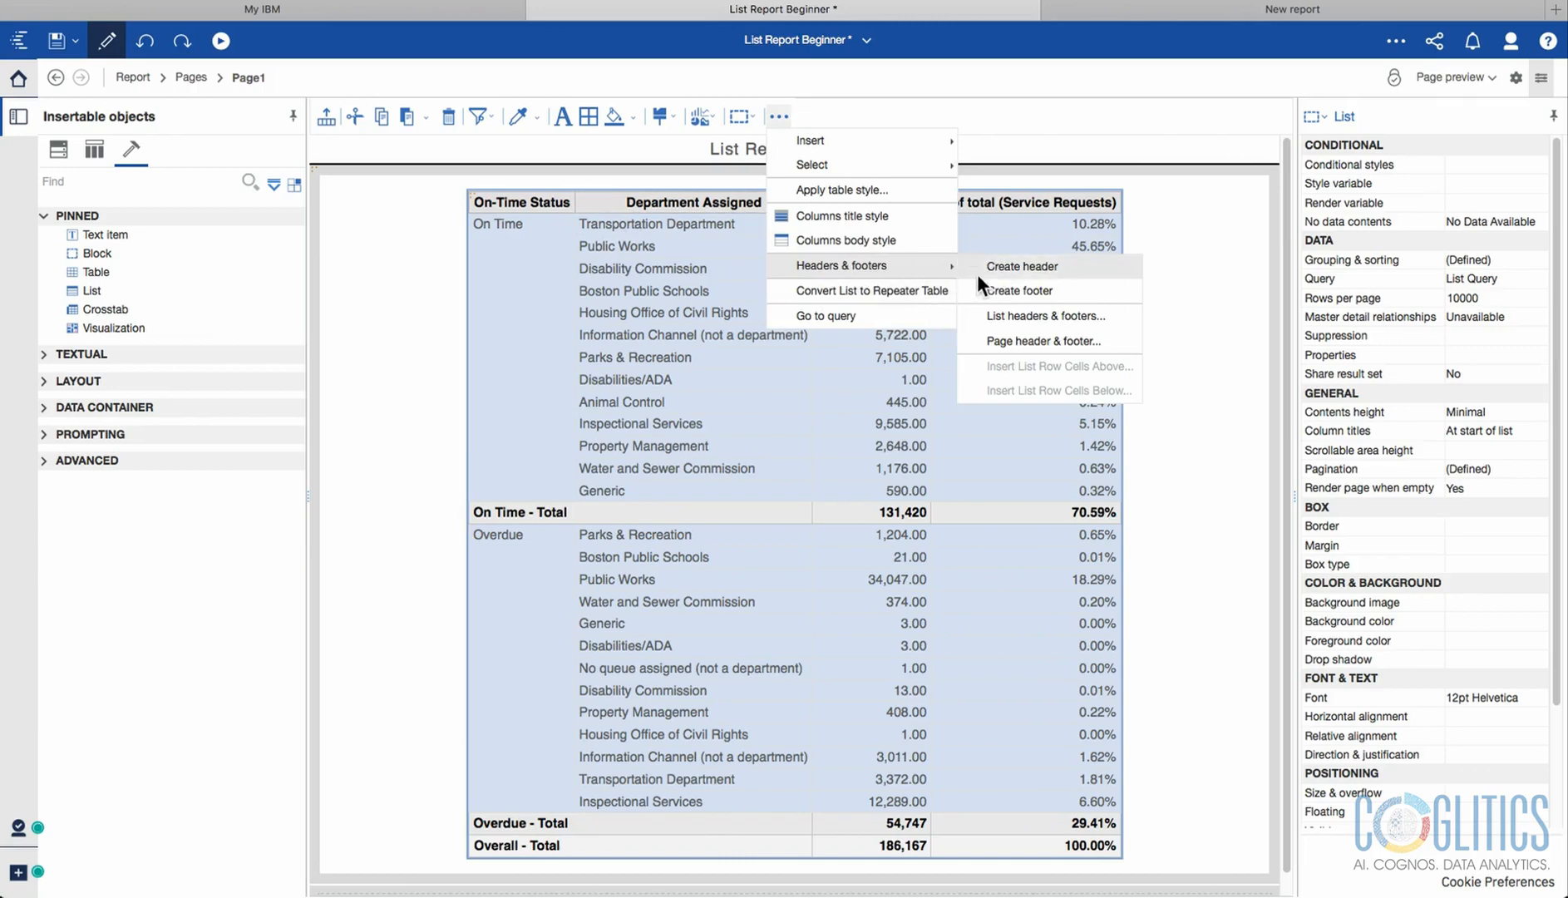
{"action": "left_click", "coordinate": [1020, 272]}
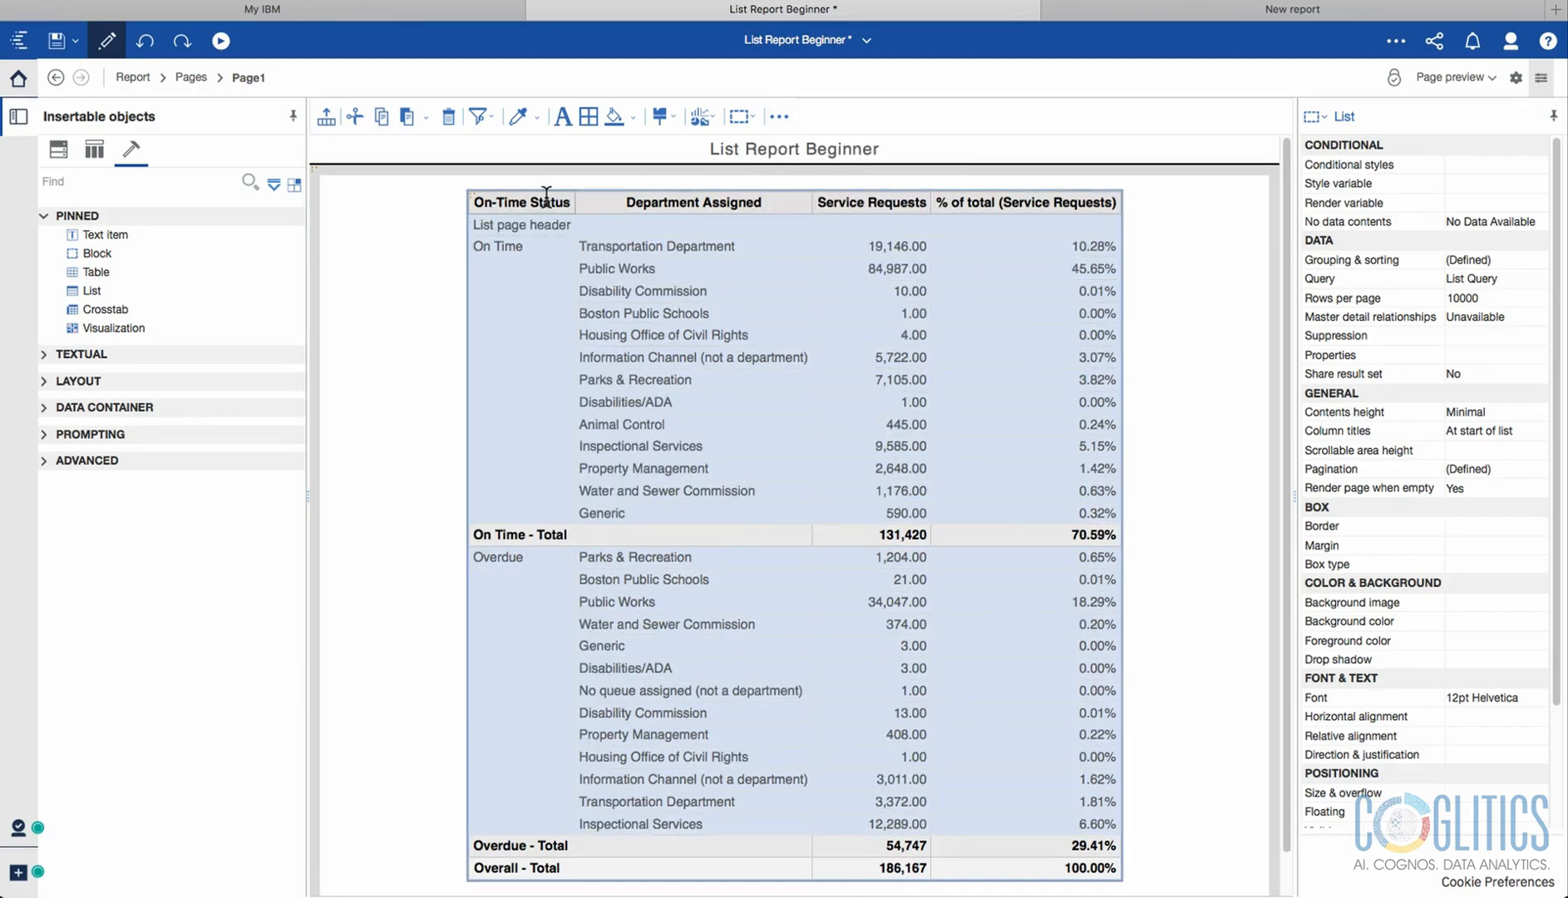
Change the list page header text to "This List shows my Ontime and Departments".
{"action": "double_click", "coordinate": [524, 225]}
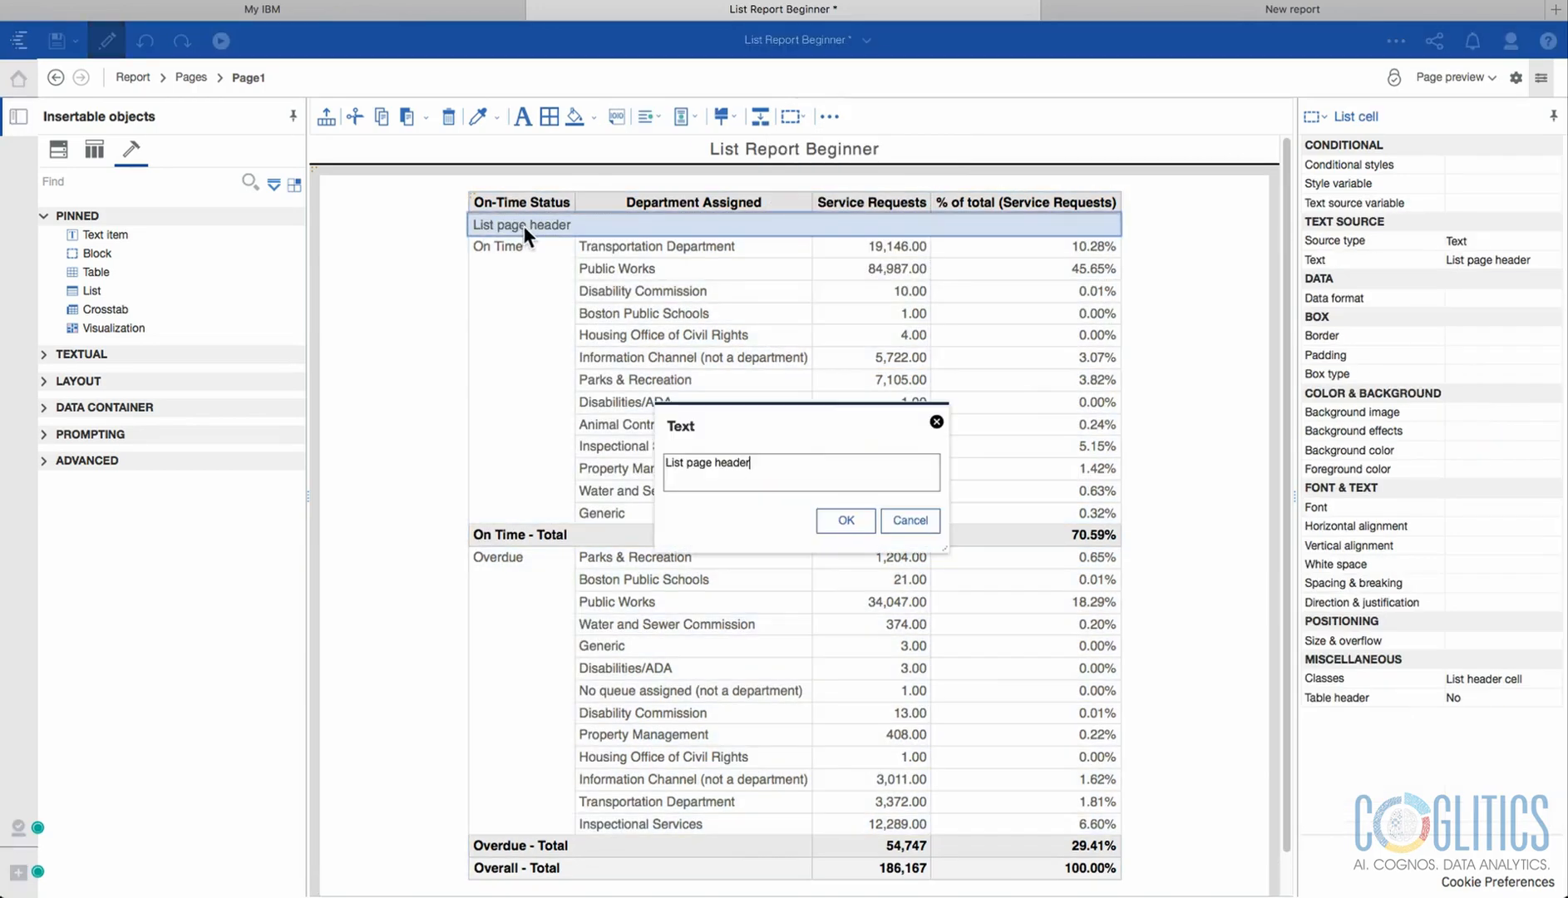
{"action": "left_click_drag", "start_coordinate": [777, 458], "coordinate": [527, 425]}
{"action": "type", "text": "This List shows my Ontime and Departments"}
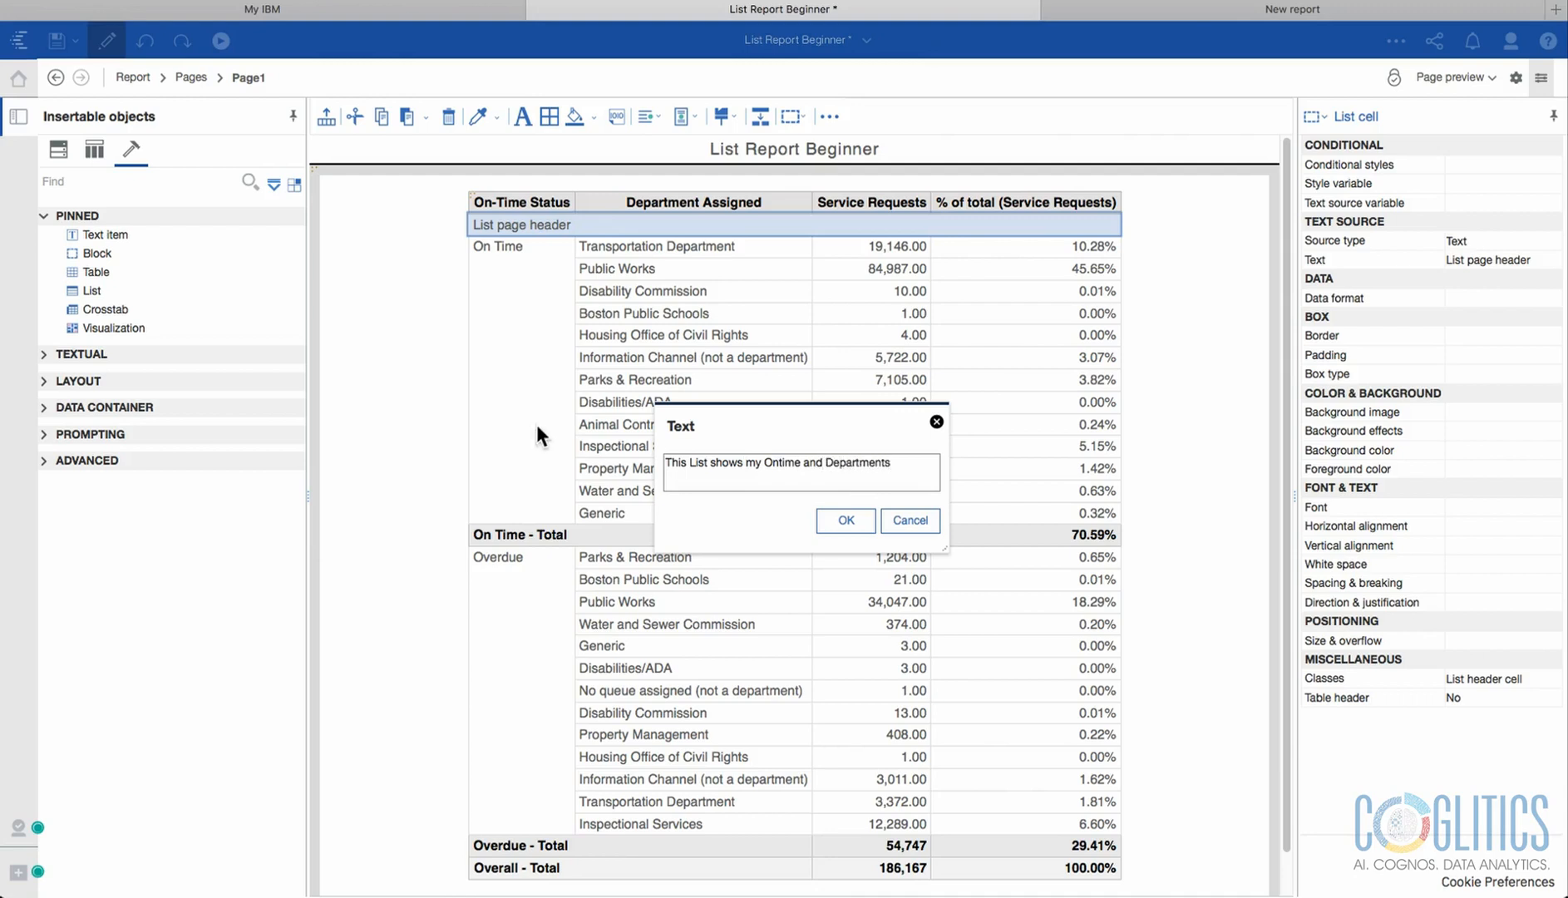
{"action": "left_click", "coordinate": [859, 522]}
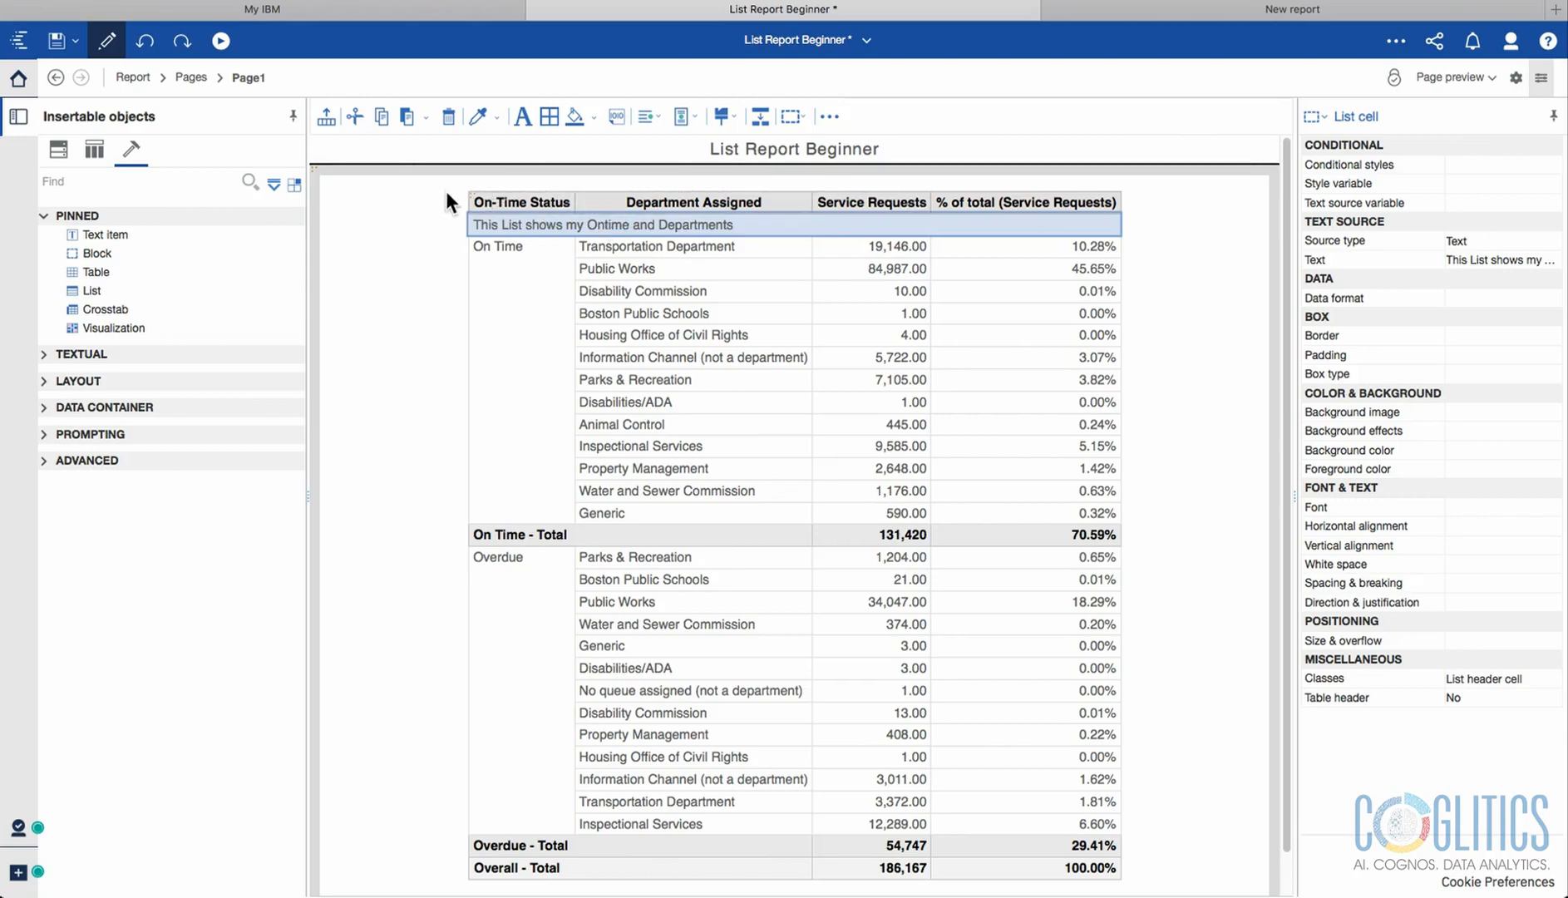
Set the list's column titles to appear at the start of first details on page, and review the other placement options.
{"action": "left_click", "coordinate": [471, 200]}
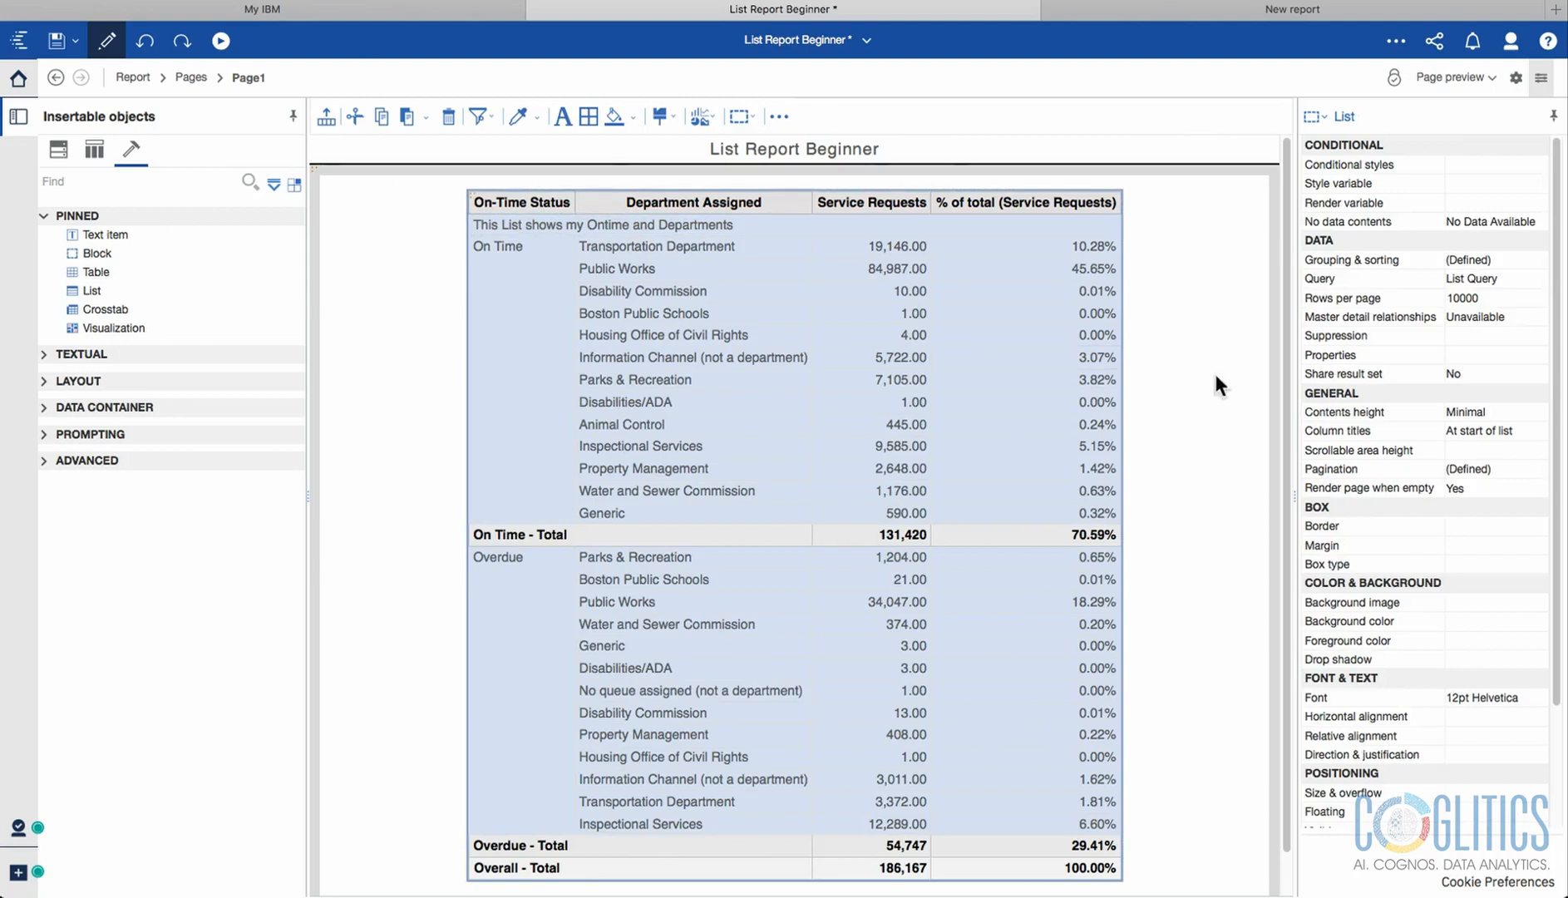
{"action": "left_click", "coordinate": [1422, 433]}
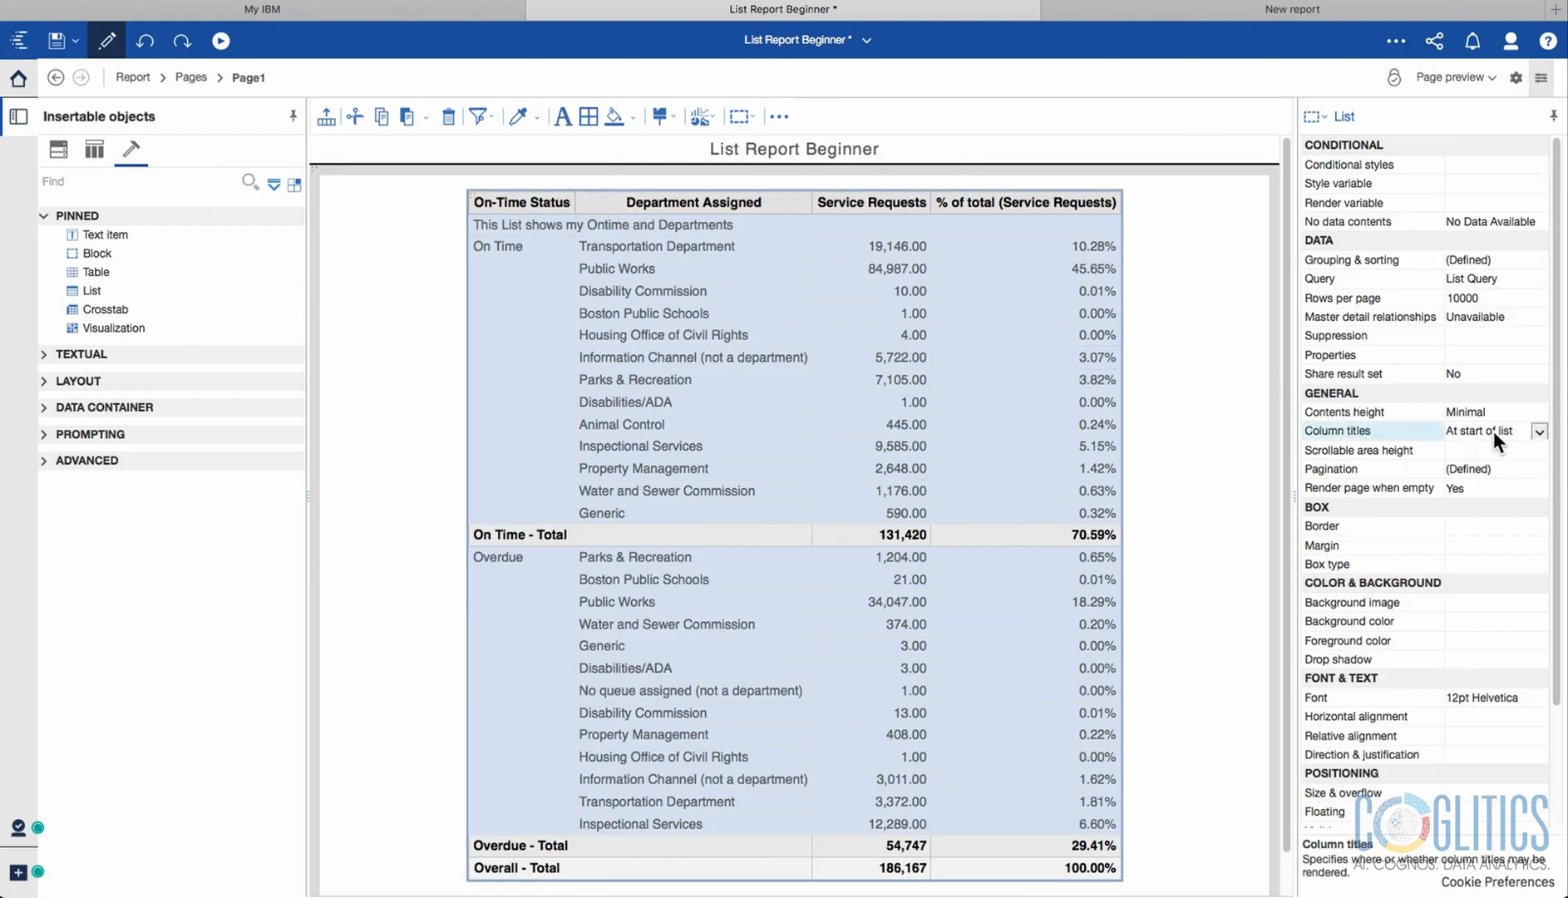
{"action": "left_click", "coordinate": [1539, 434]}
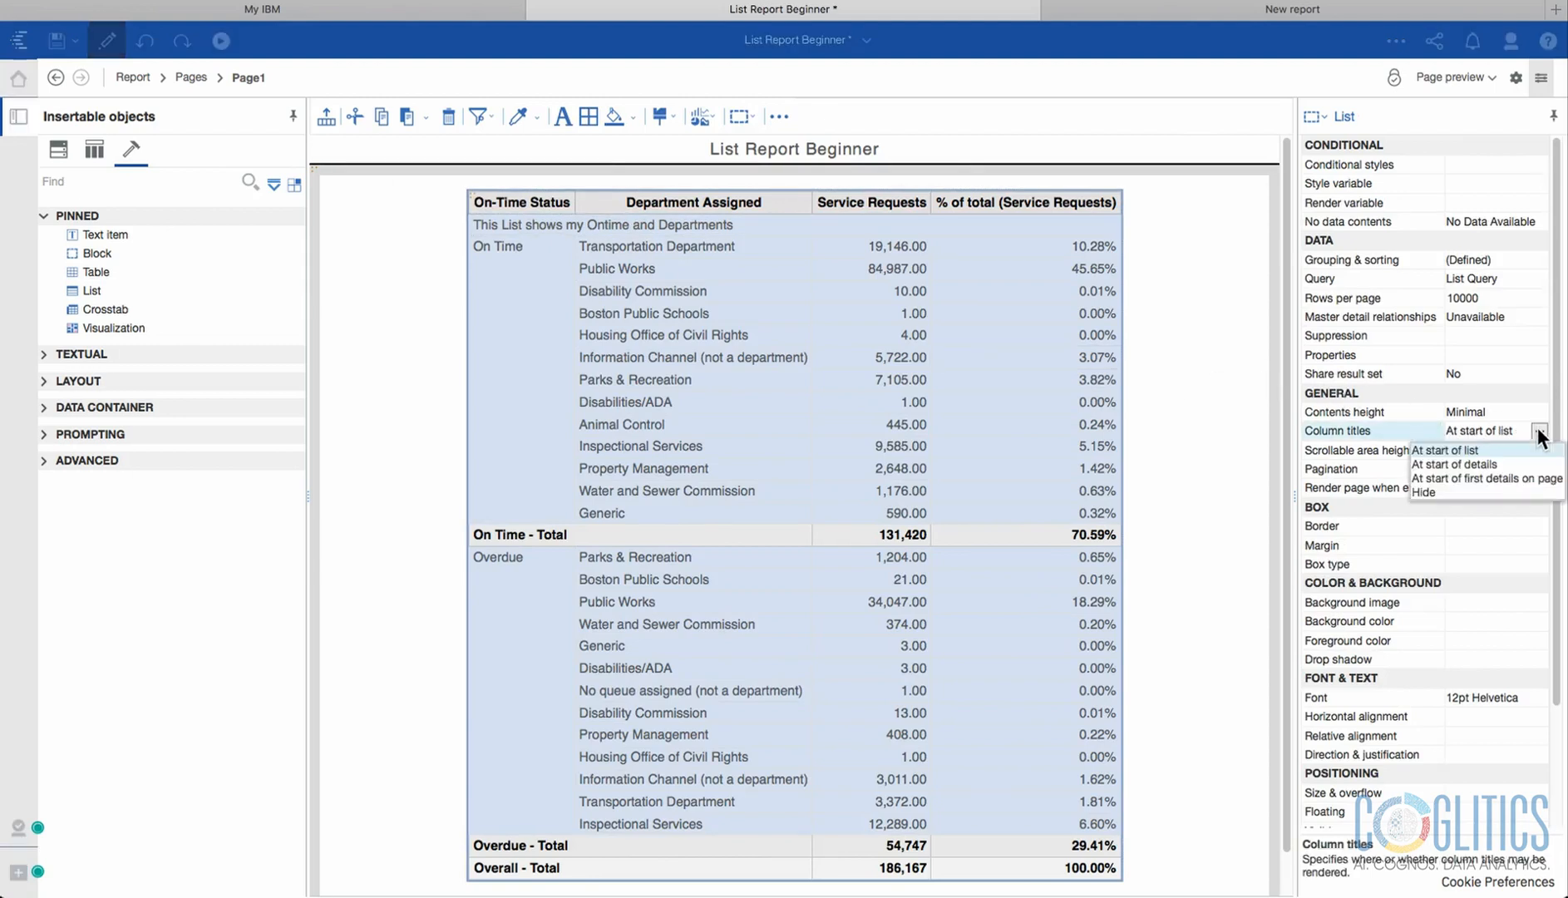
{"action": "left_click", "coordinate": [1511, 469]}
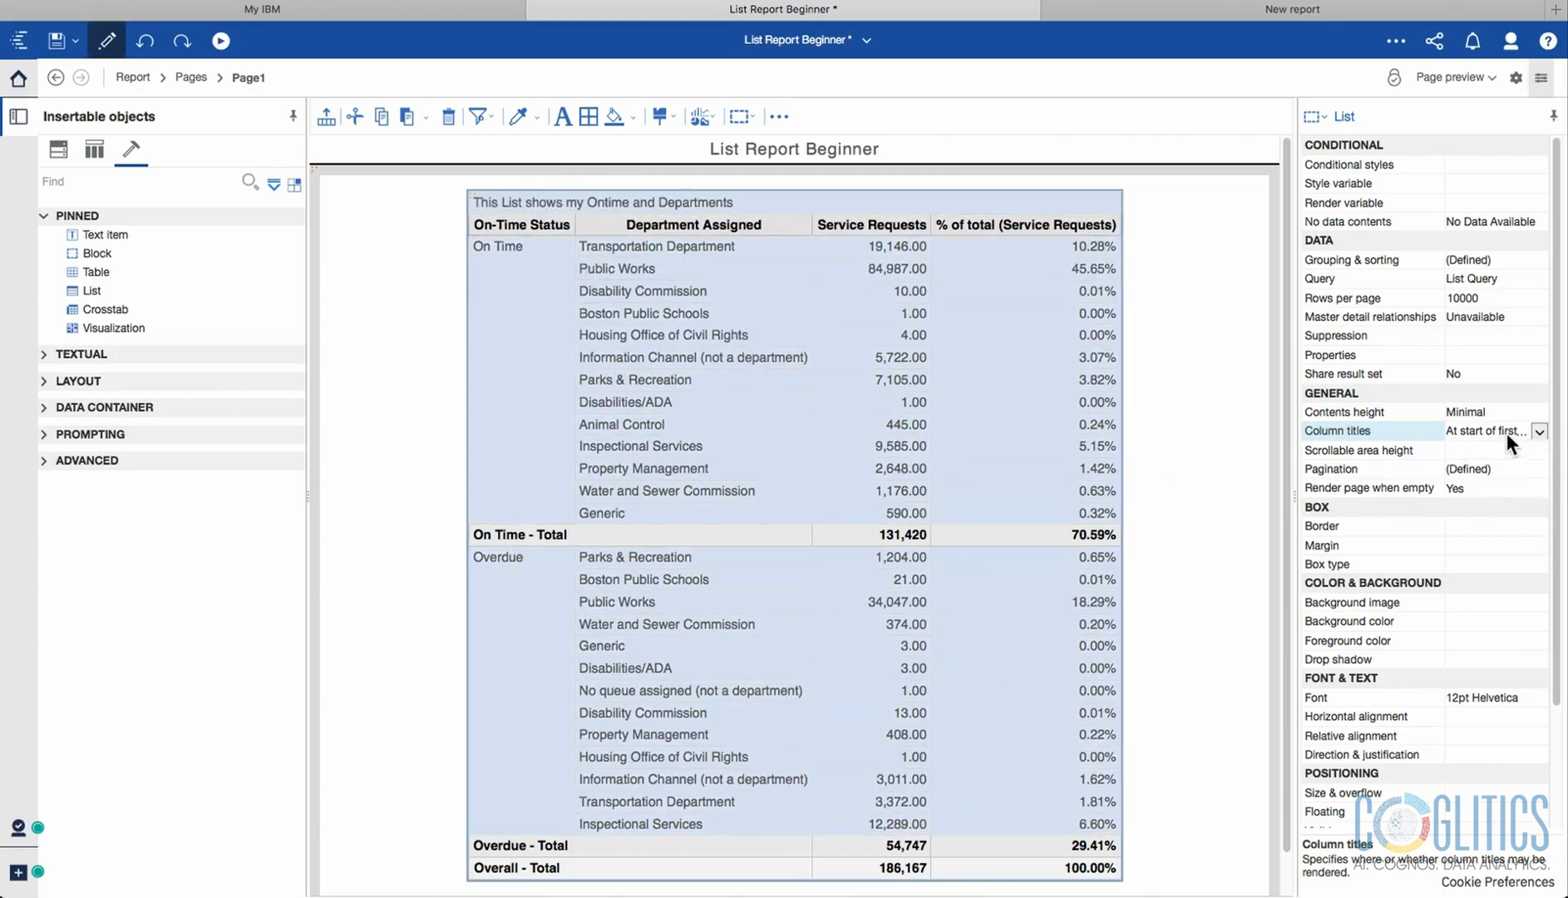
{"action": "left_click", "coordinate": [1537, 432]}
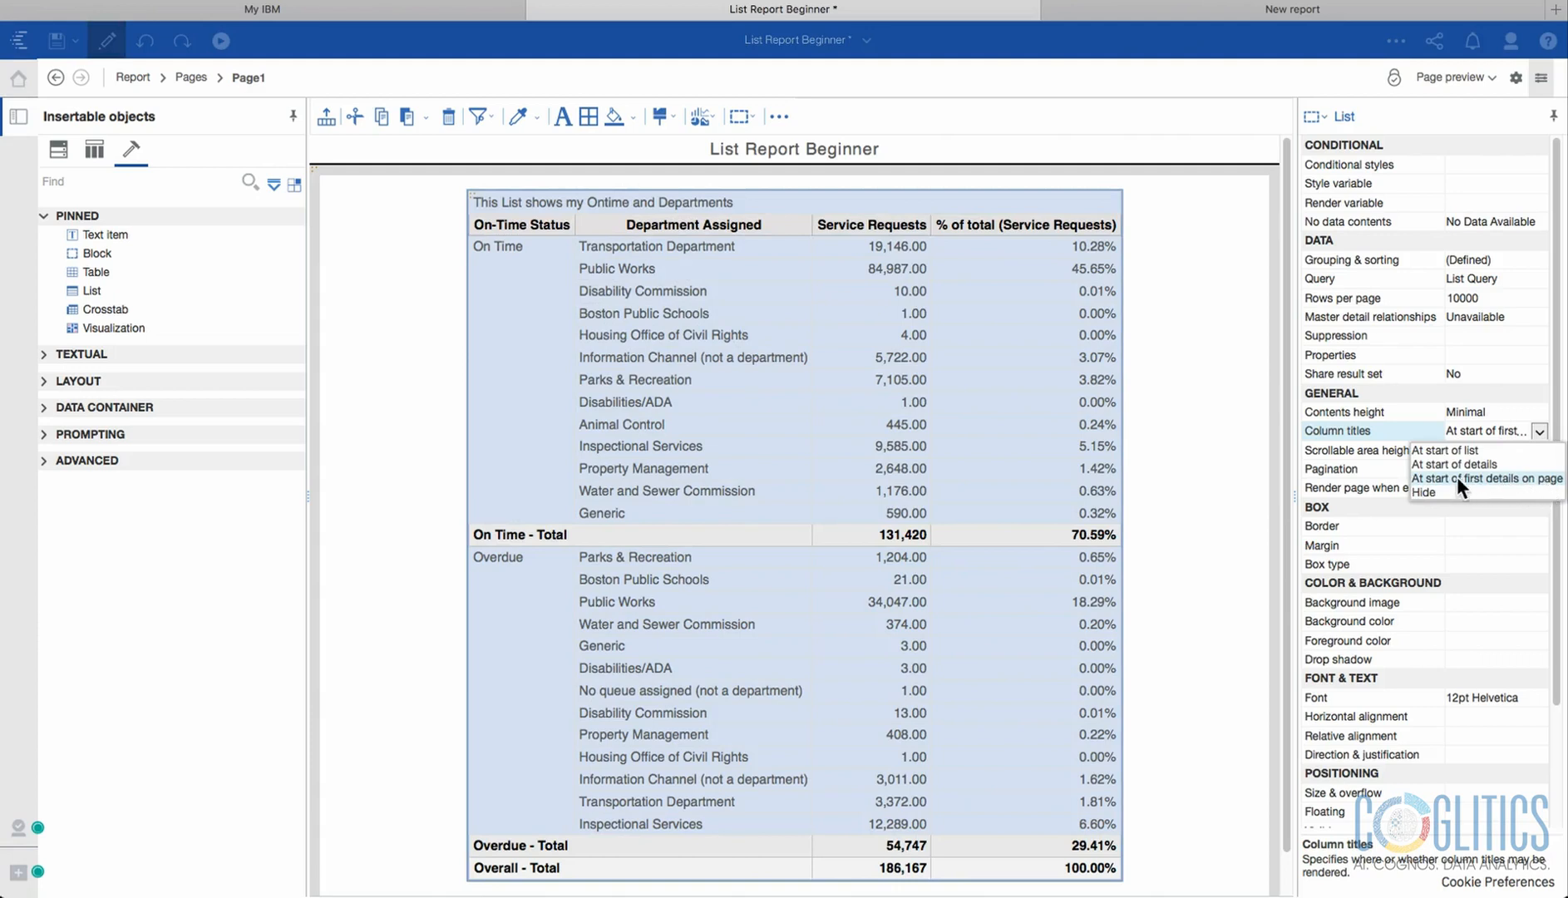
{"action": "left_click", "coordinate": [573, 195]}
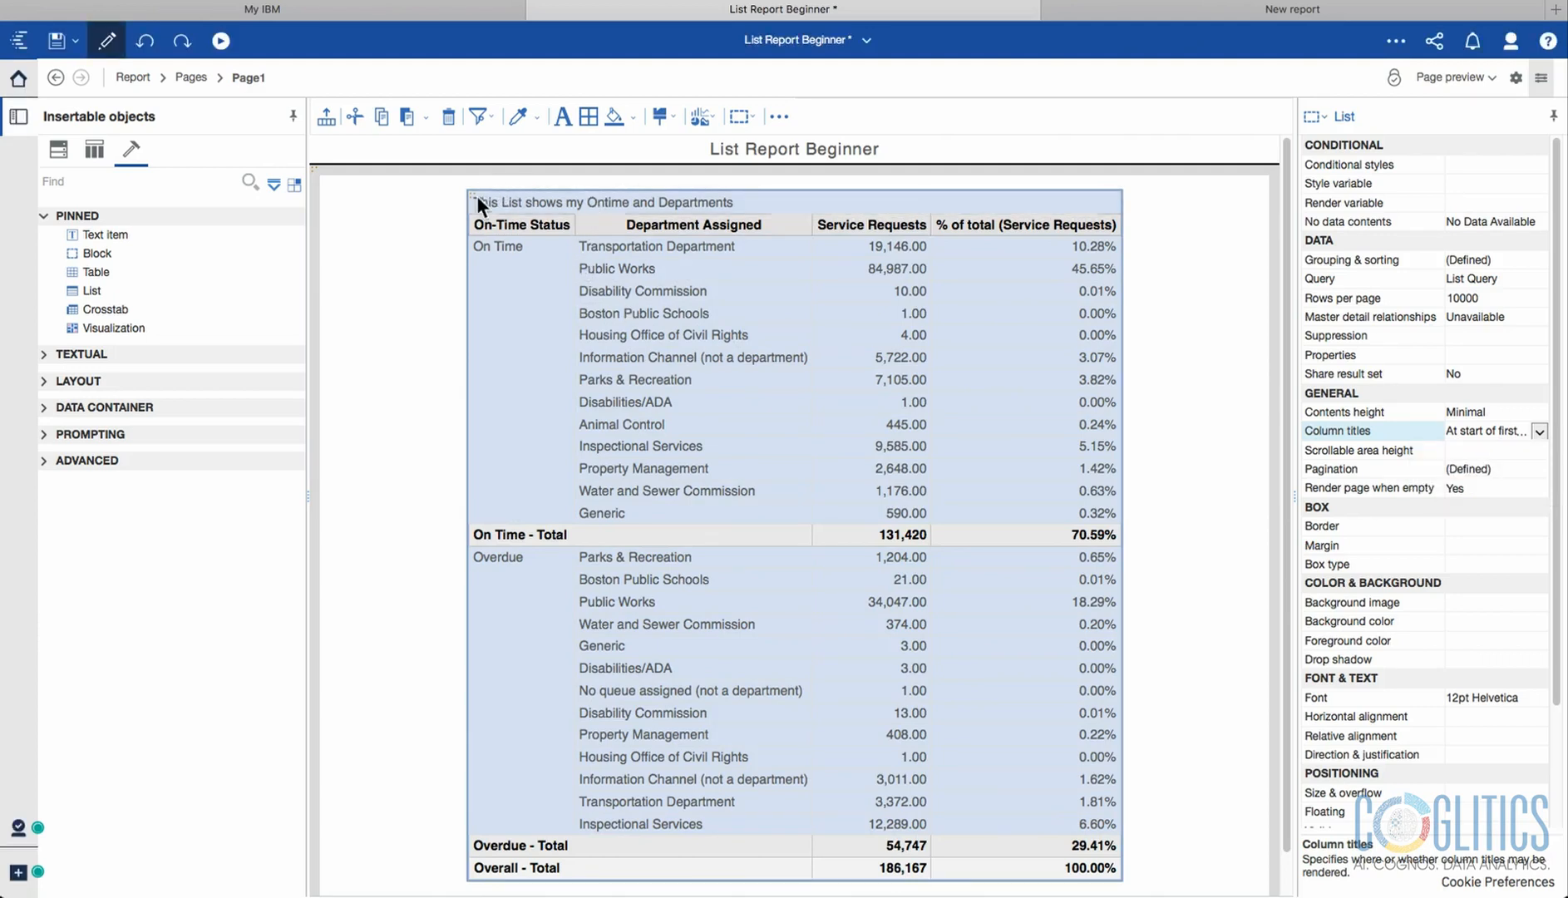
Split the list header cell into separate cells, and merge all of them back into one cell.
{"action": "left_click", "coordinate": [772, 204]}
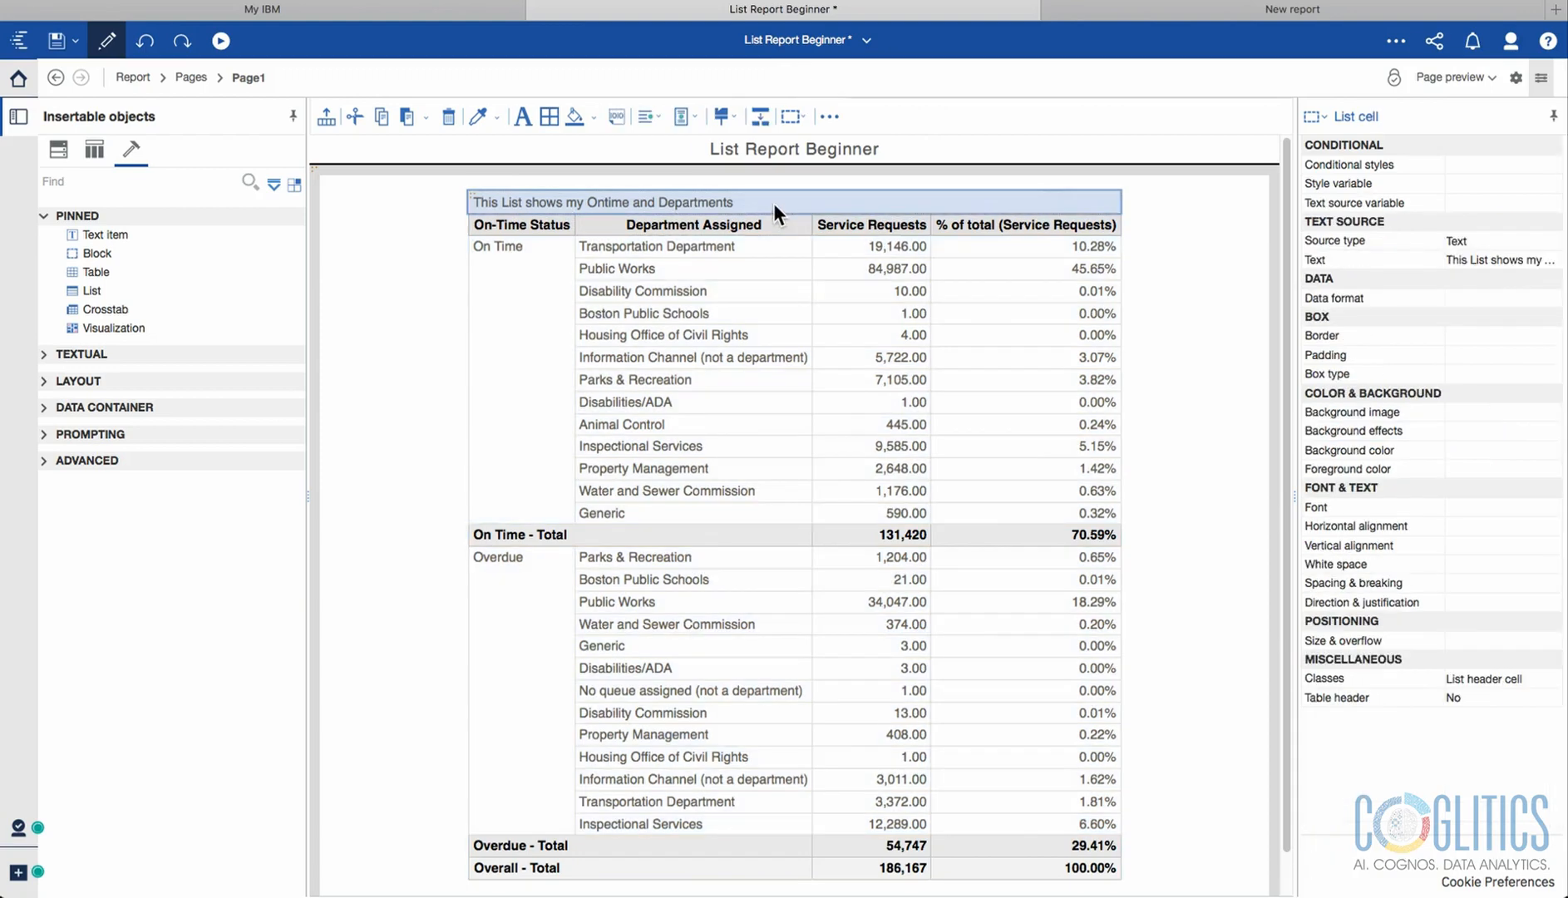
{"action": "left_click", "coordinate": [760, 117]}
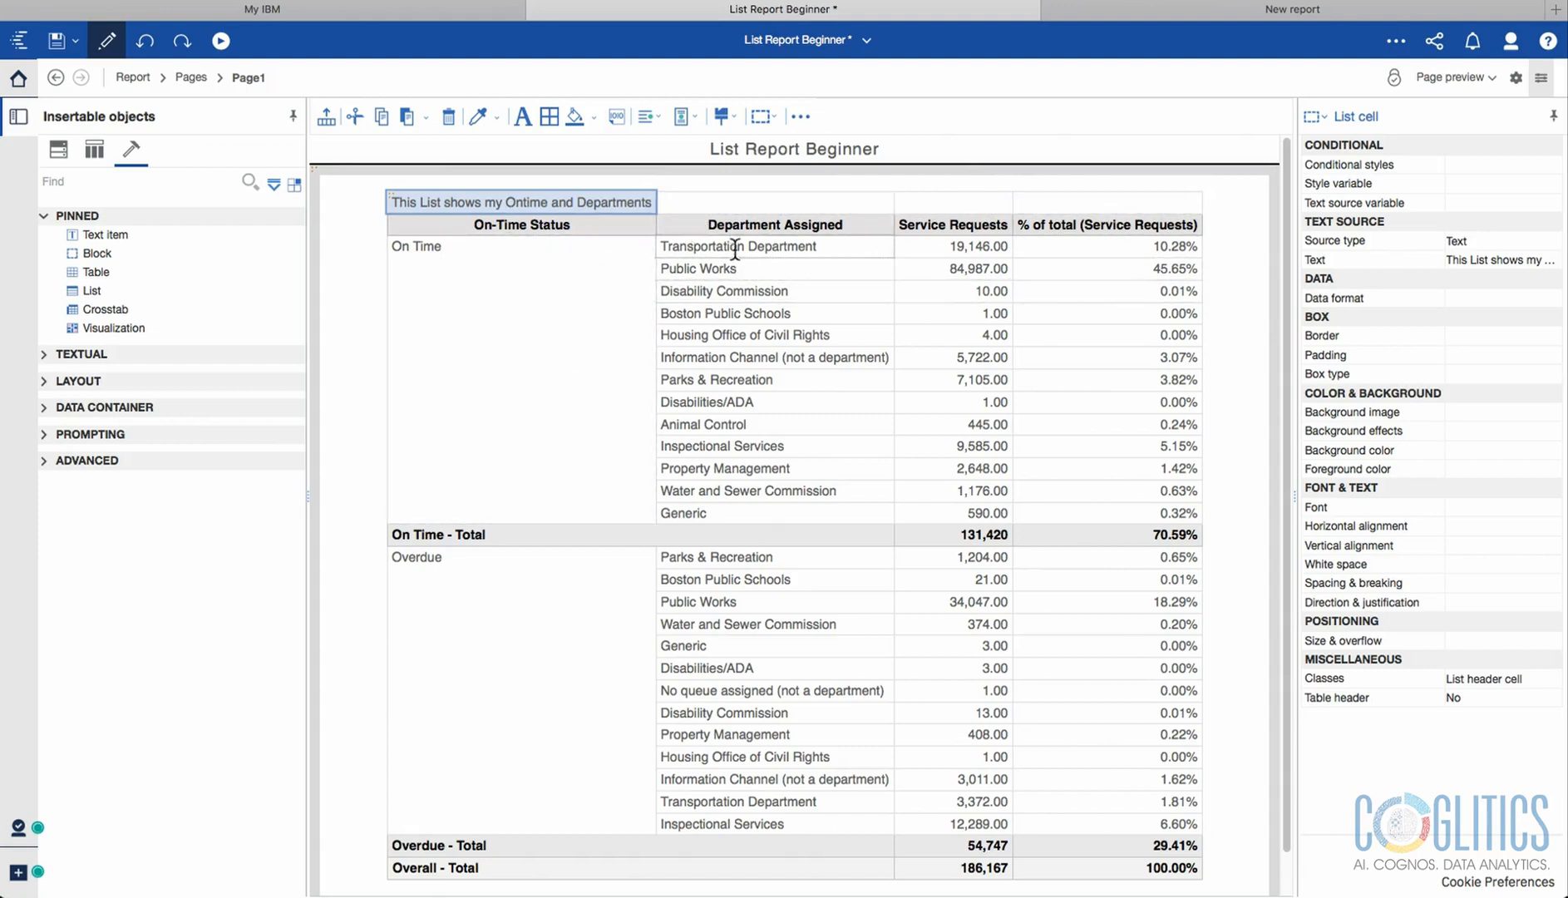
{"action": "left_click", "coordinate": [732, 199]}
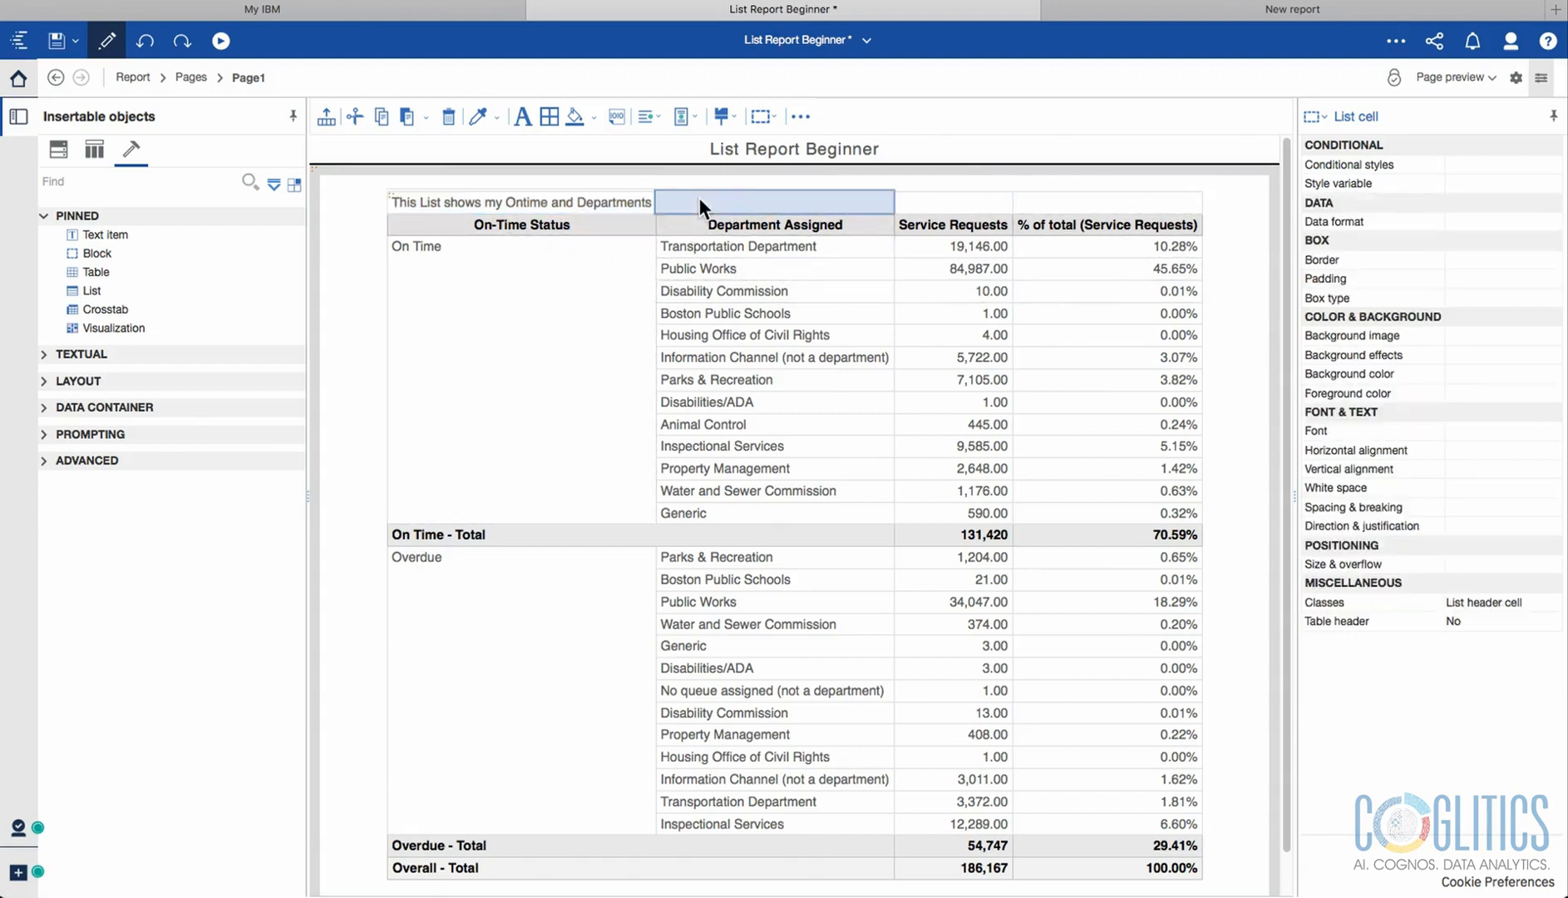
{"action": "left_click", "coordinate": [625, 201]}
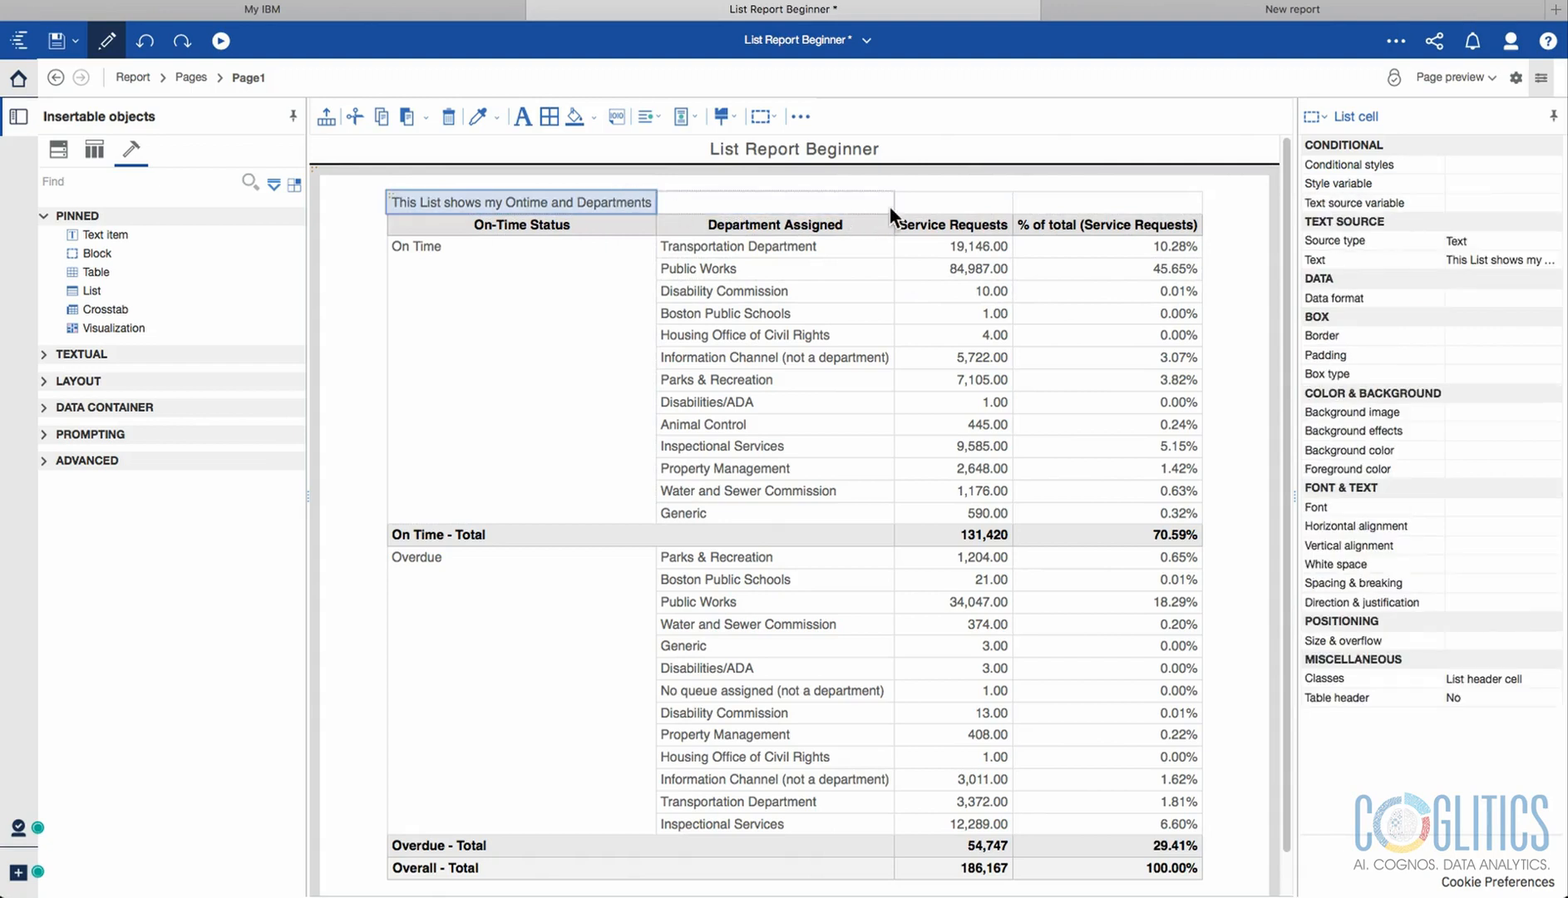
{"action": "left_click", "coordinate": [1035, 202], "text": "shift"}
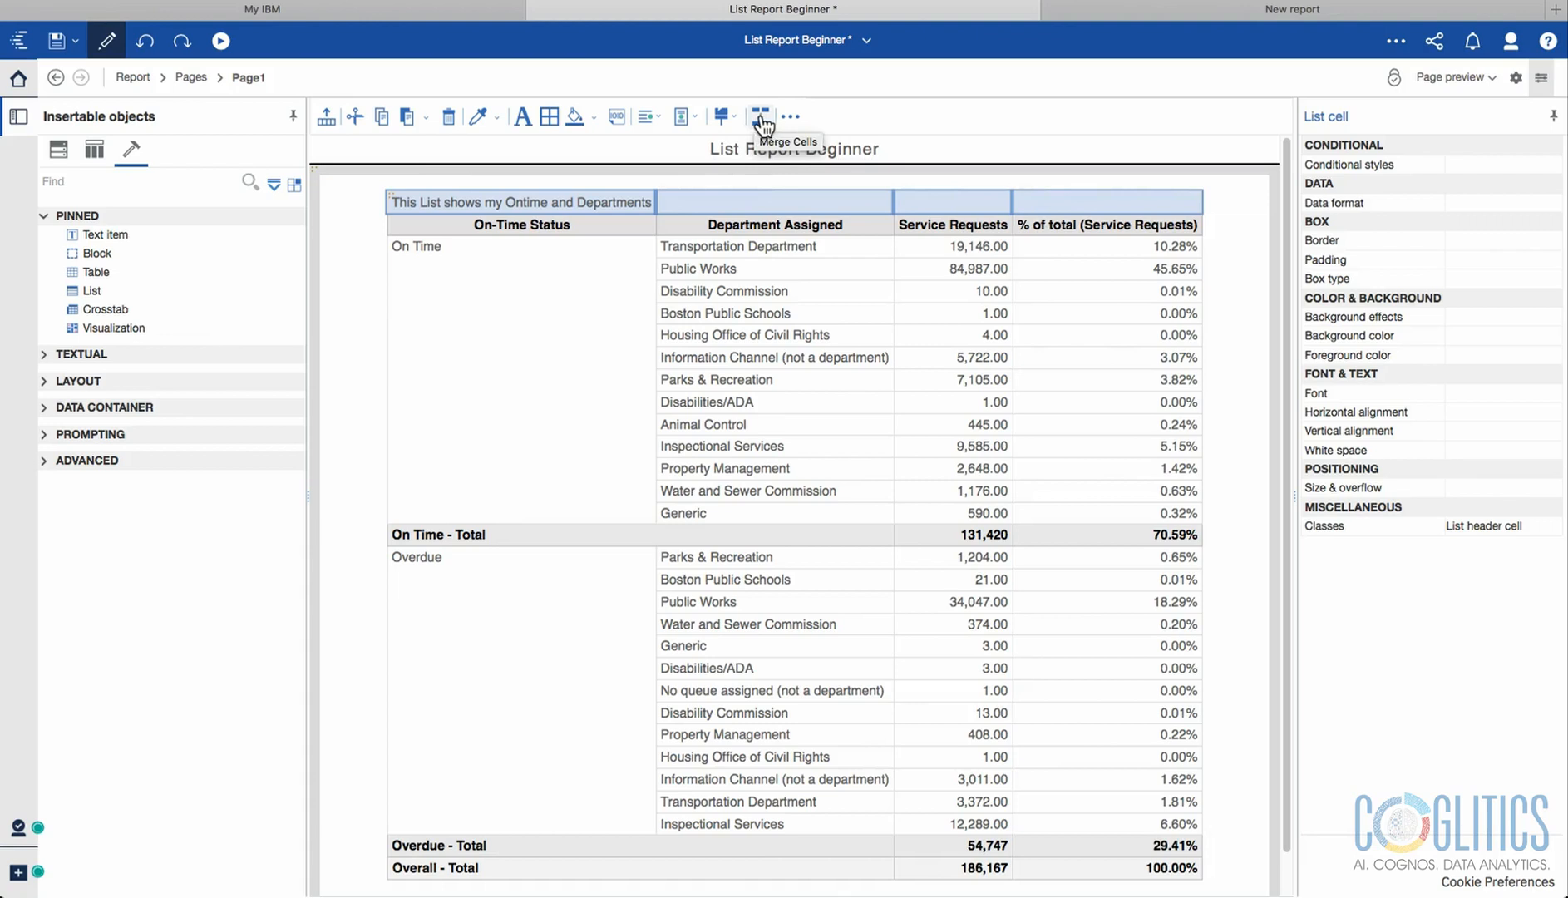
{"action": "left_click", "coordinate": [144, 48]}
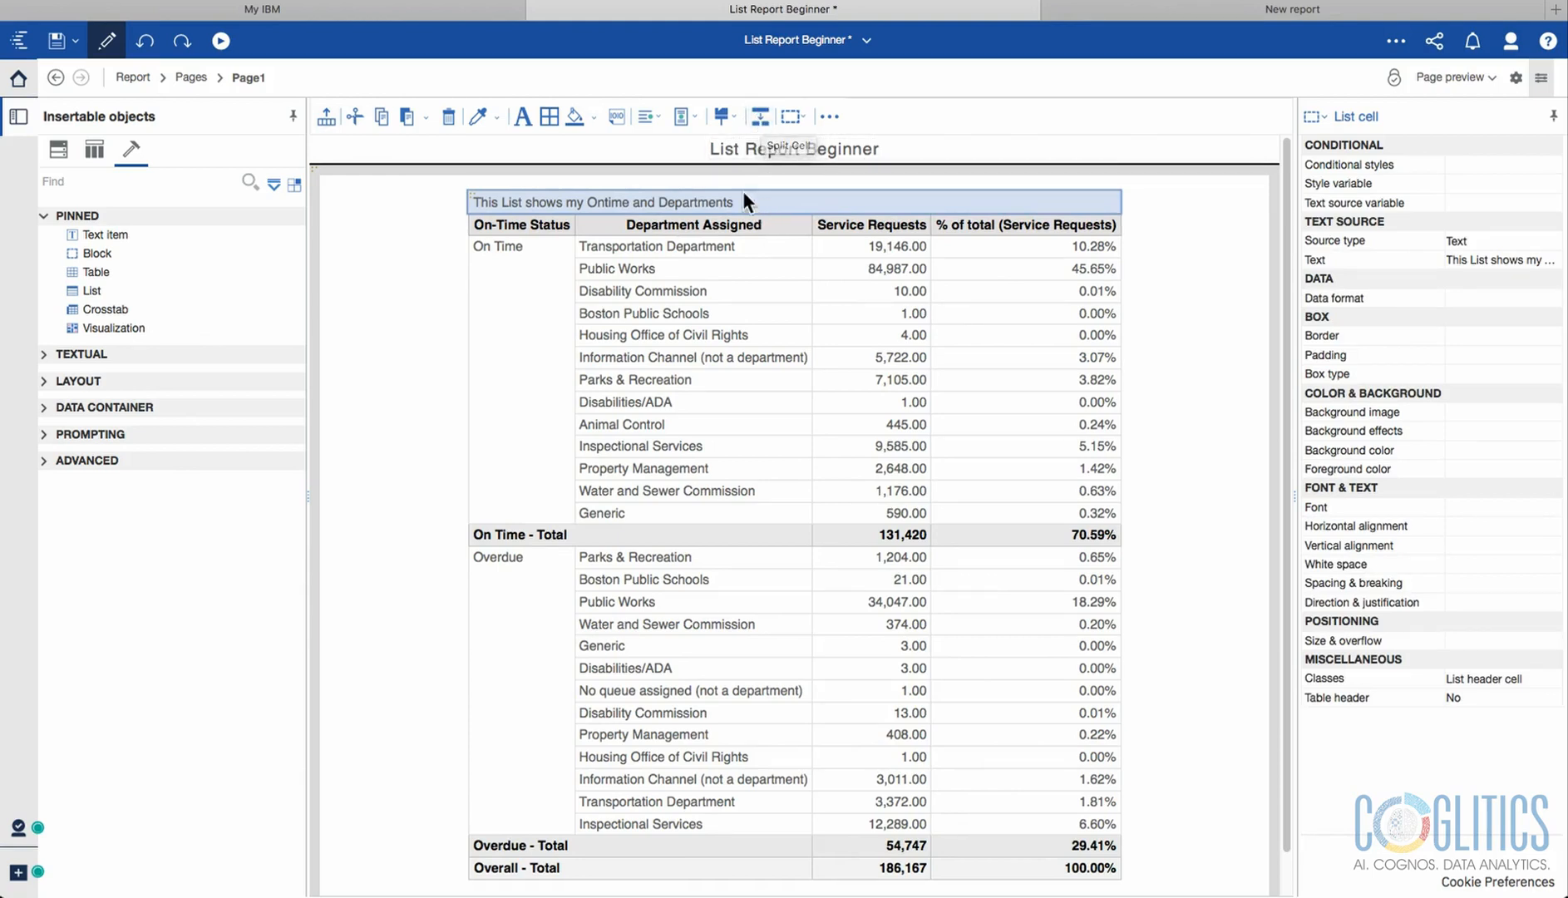
Split the list header cell and merge the two cells above On-Time Status and Department Assigned.
{"action": "left_click", "coordinate": [759, 118]}
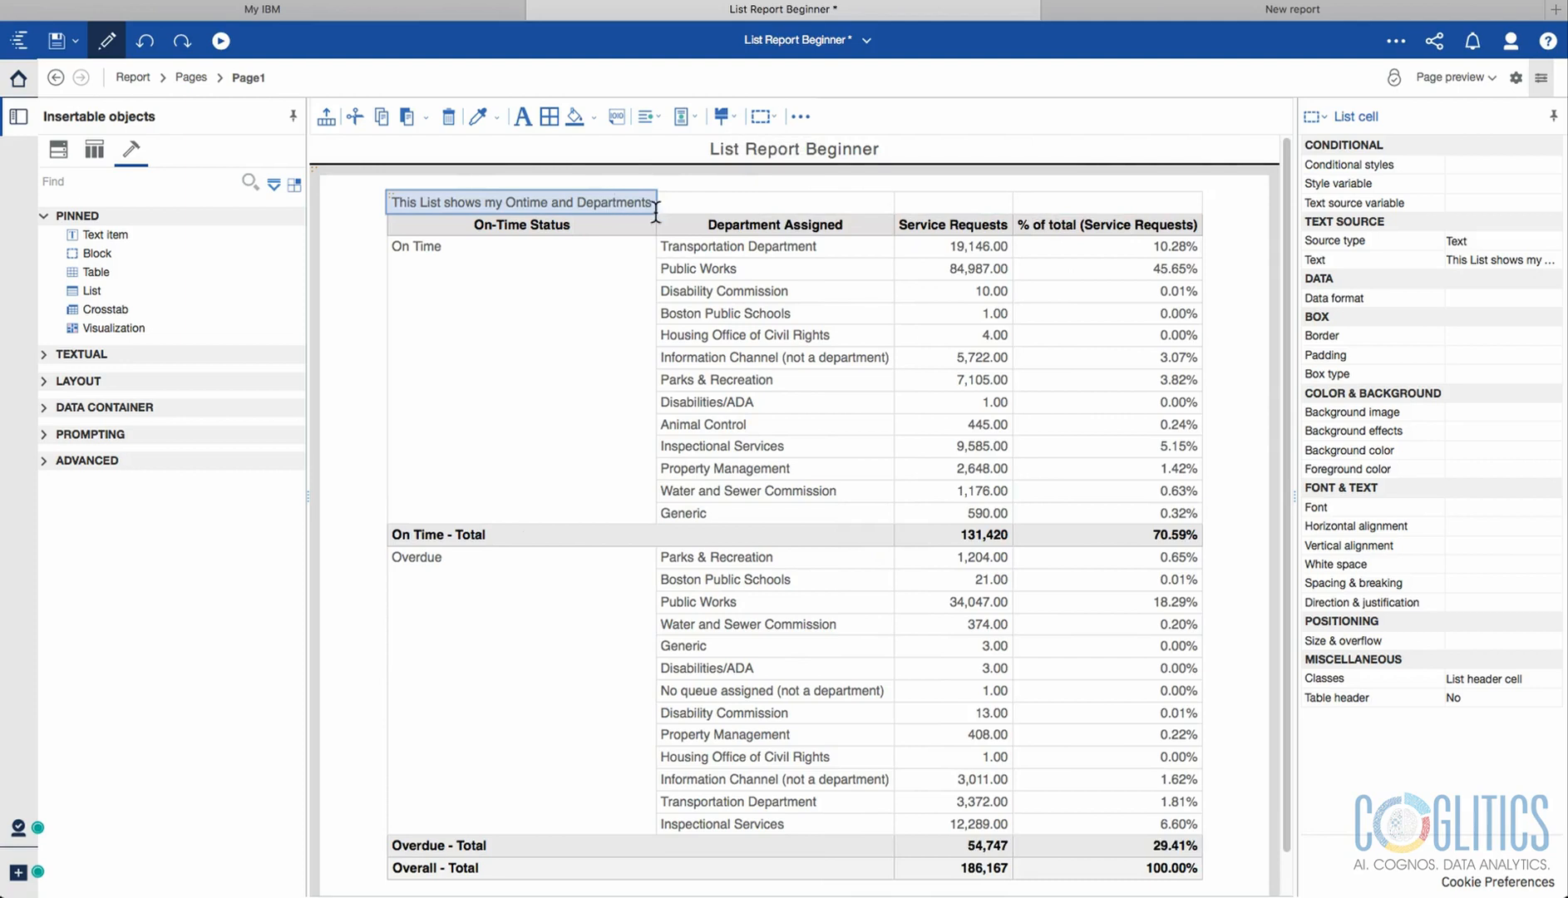
{"action": "left_click", "coordinate": [719, 203]}
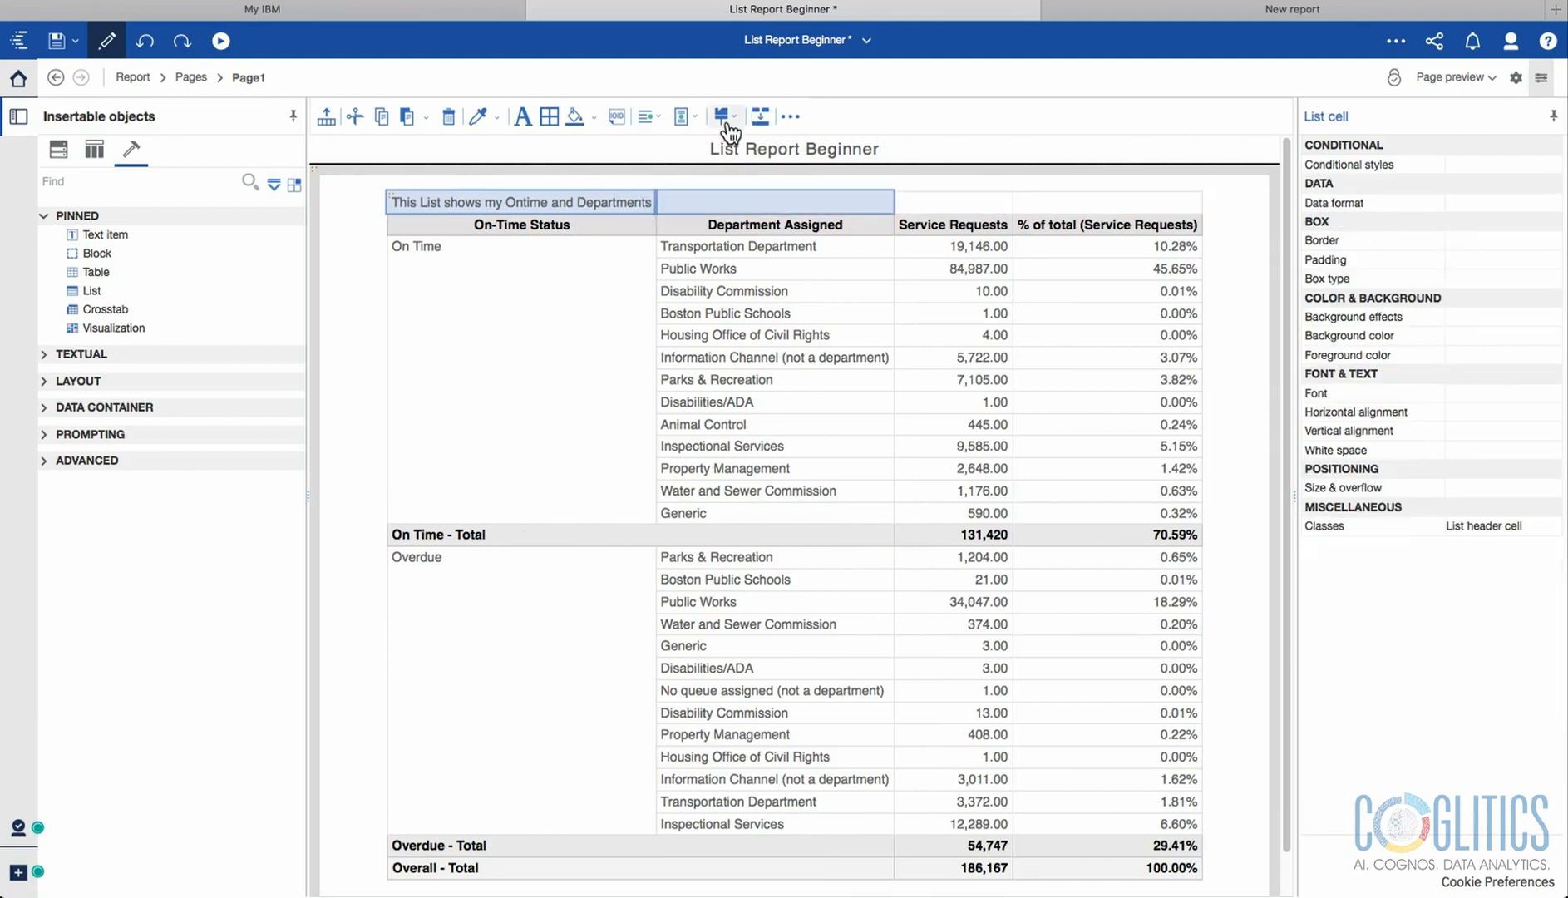
{"action": "left_click", "coordinate": [762, 118]}
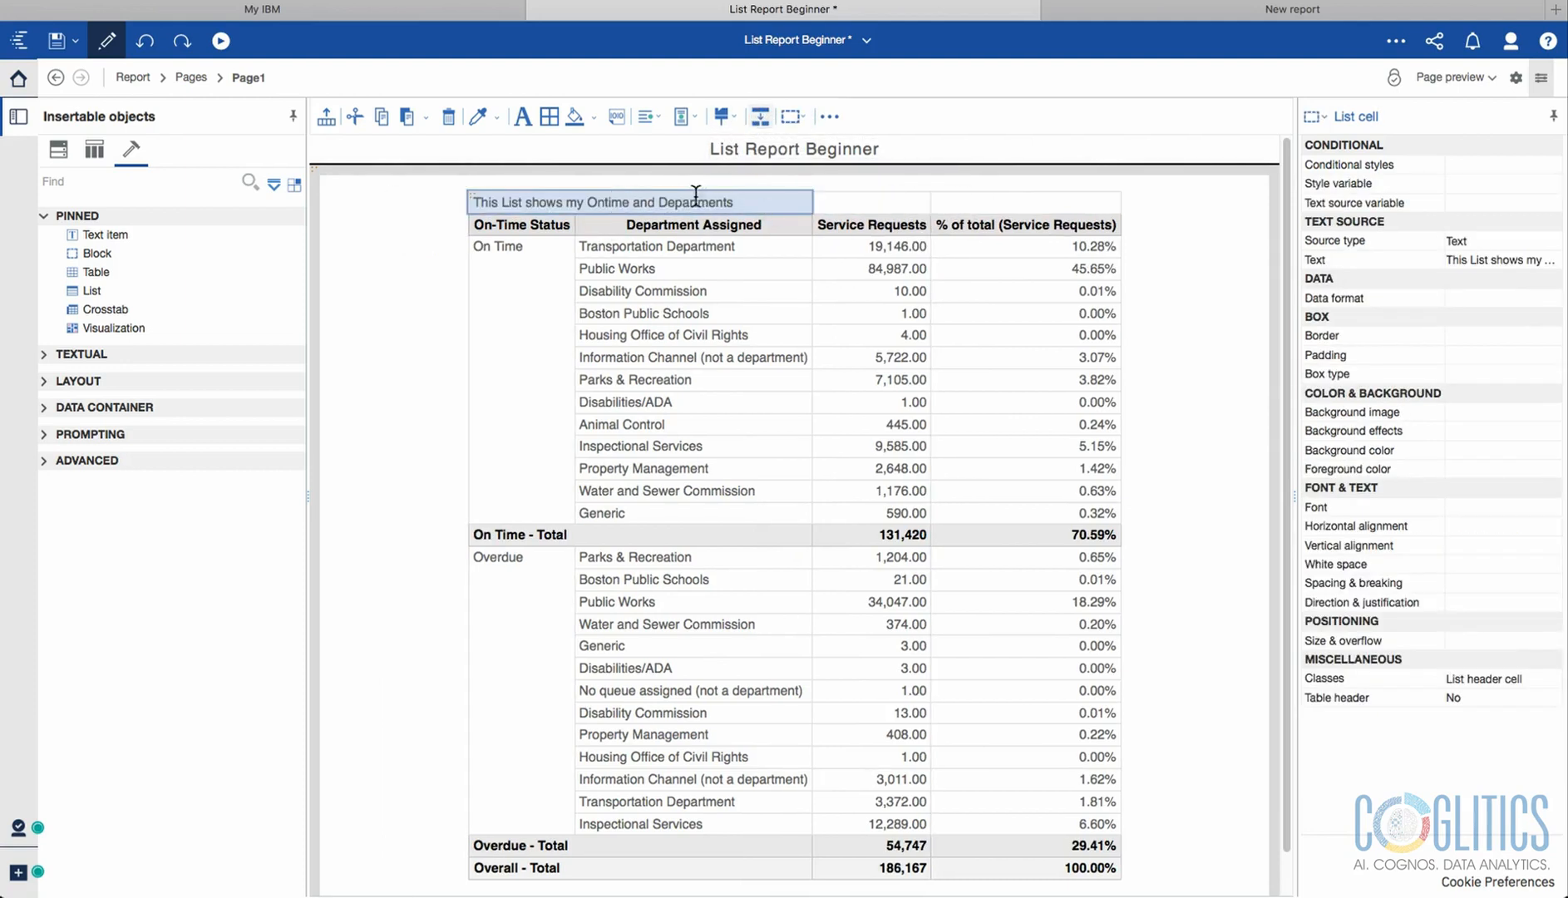
Merge the two empty list header cells above Service Requests and % of total (Service Requests).
{"action": "left_click", "coordinate": [894, 191]}
{"action": "left_click", "coordinate": [879, 199]}
{"action": "left_click", "coordinate": [969, 201], "text": "ctrl"}
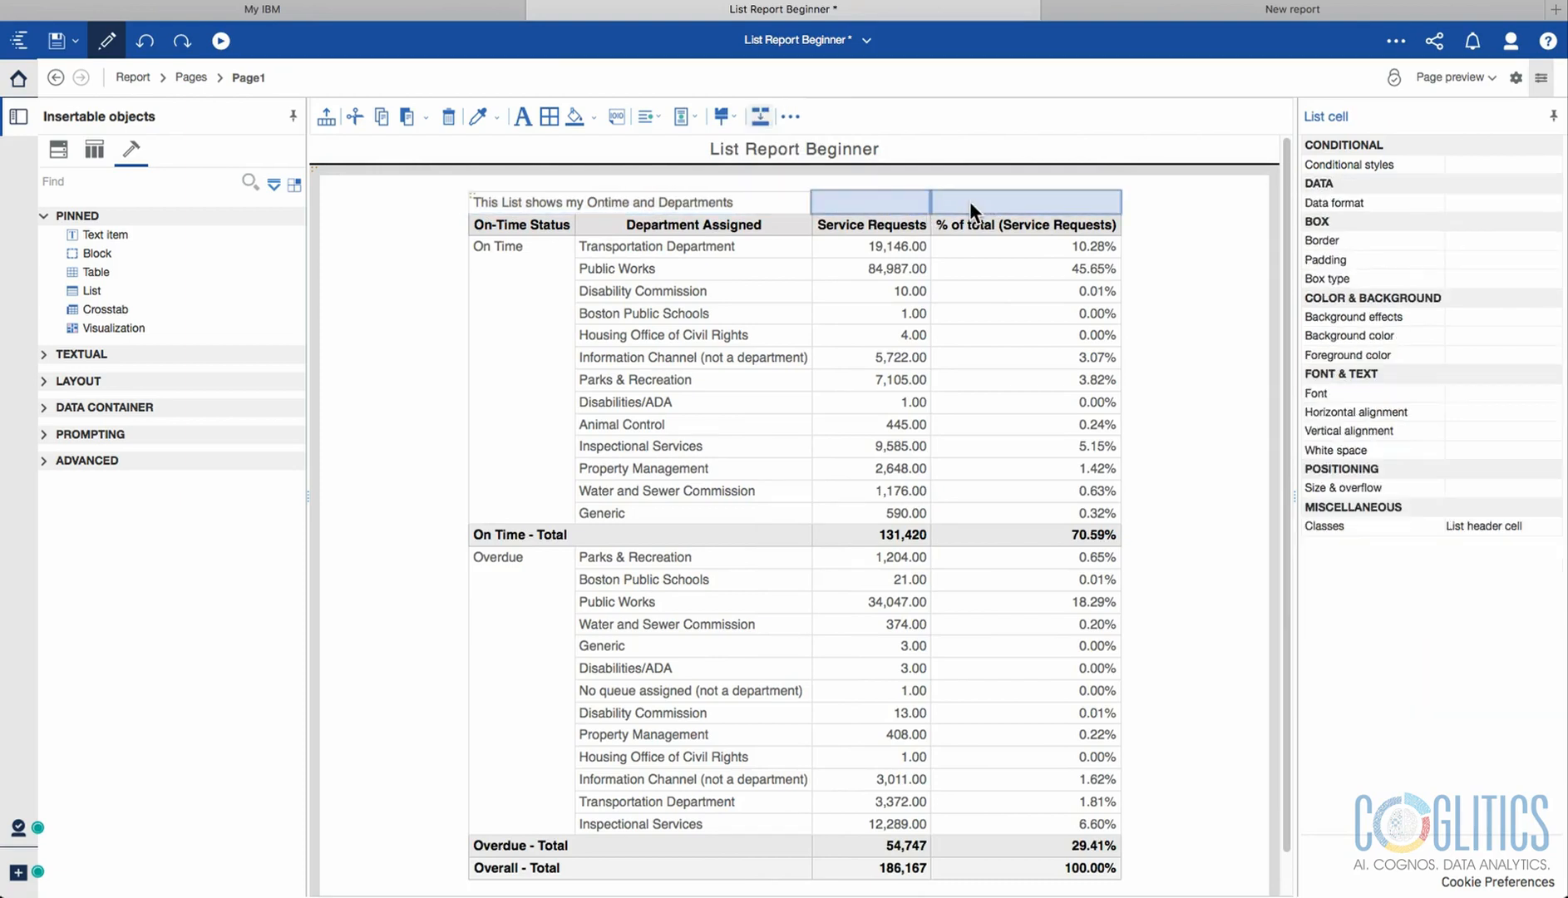
{"action": "left_click", "coordinate": [771, 120]}
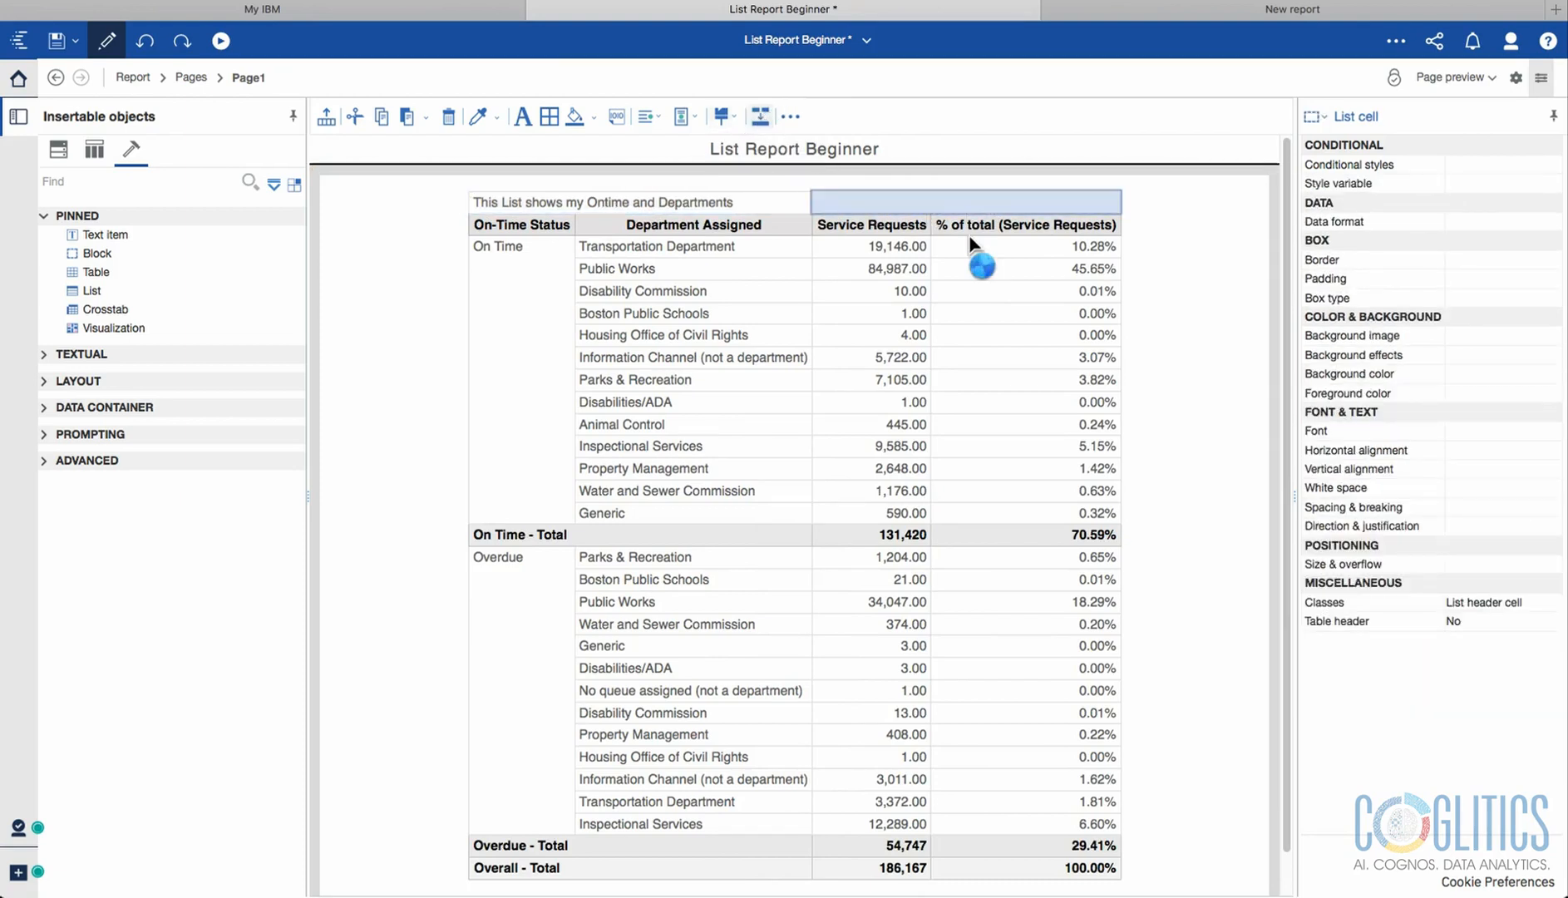
{"action": "left_click_drag", "start_coordinate": [118, 229], "coordinate": [17, 301]}
{"action": "left_click_drag", "start_coordinate": [62, 241], "coordinate": [63, 242]}
{"action": "left_click", "coordinate": [775, 148]}
{"action": "left_click", "coordinate": [924, 206]}
{"action": "left_click", "coordinate": [711, 200]}
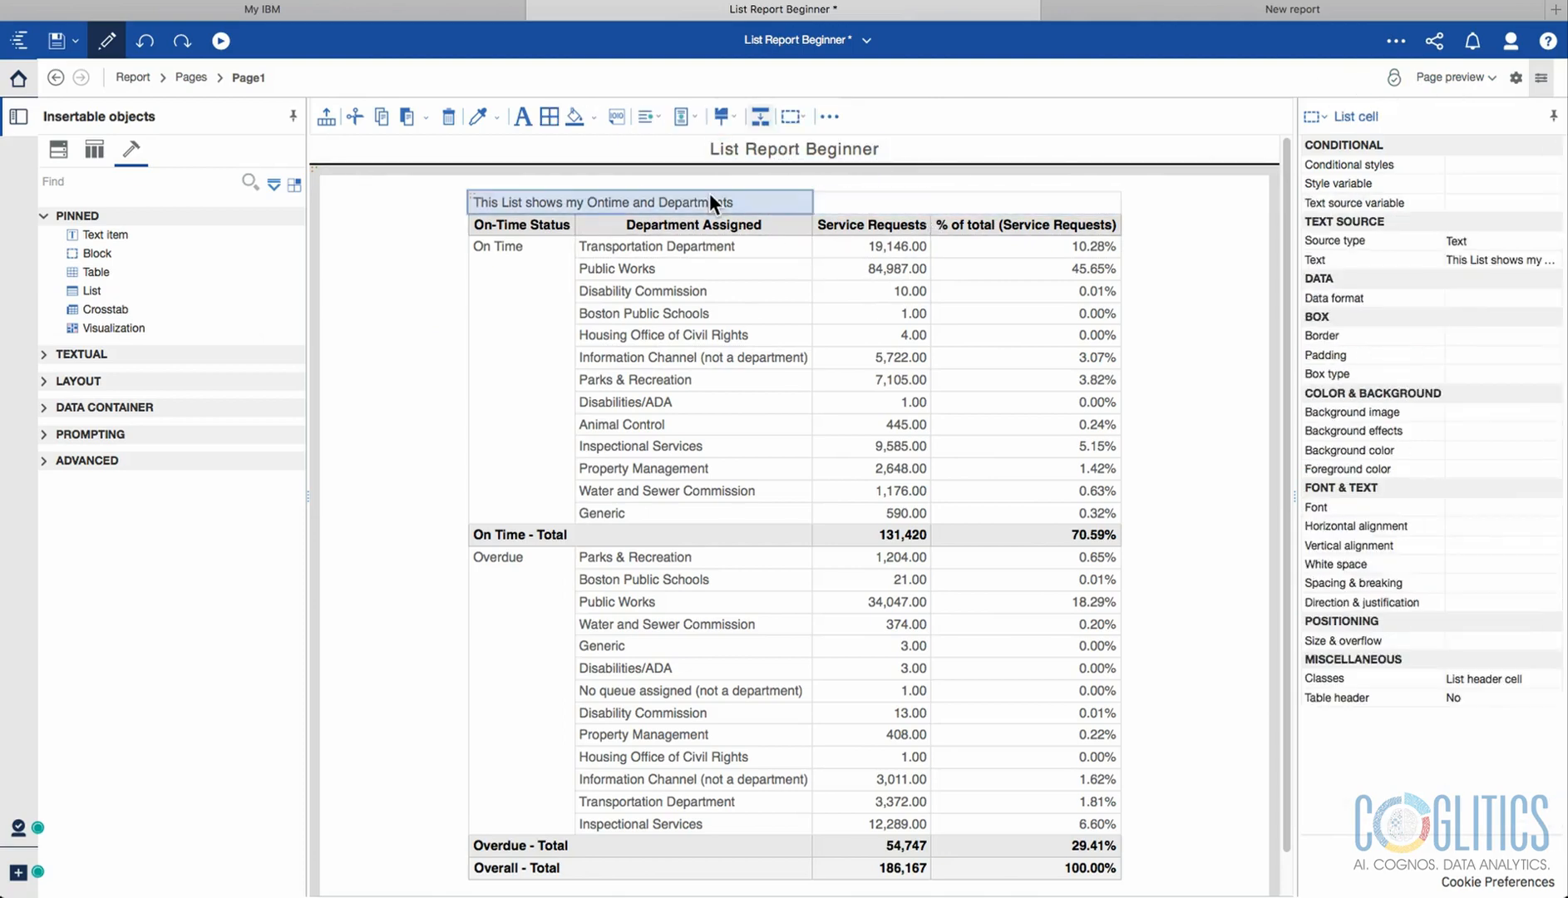
Undo the list header cell merges and the split that preceded them.
{"action": "left_click", "coordinate": [145, 41]}
{"action": "left_click", "coordinate": [145, 41]}
{"action": "left_click", "coordinate": [145, 40]}
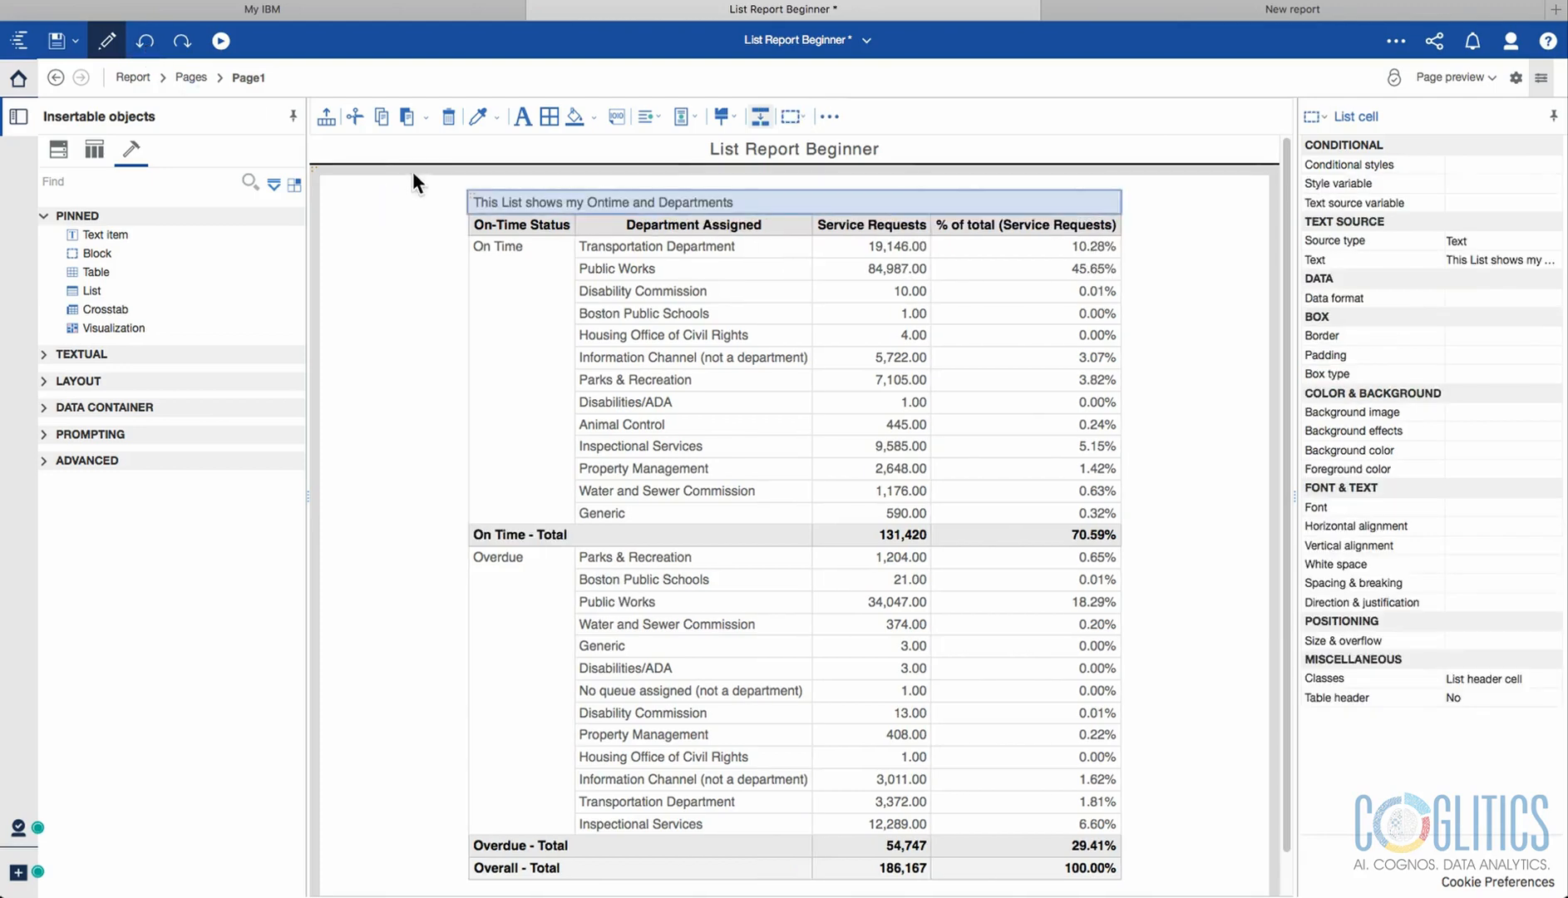
Create a footer for the whole list and select the list page footer cell.
{"action": "left_click", "coordinate": [467, 189]}
{"action": "left_click", "coordinate": [496, 198]}
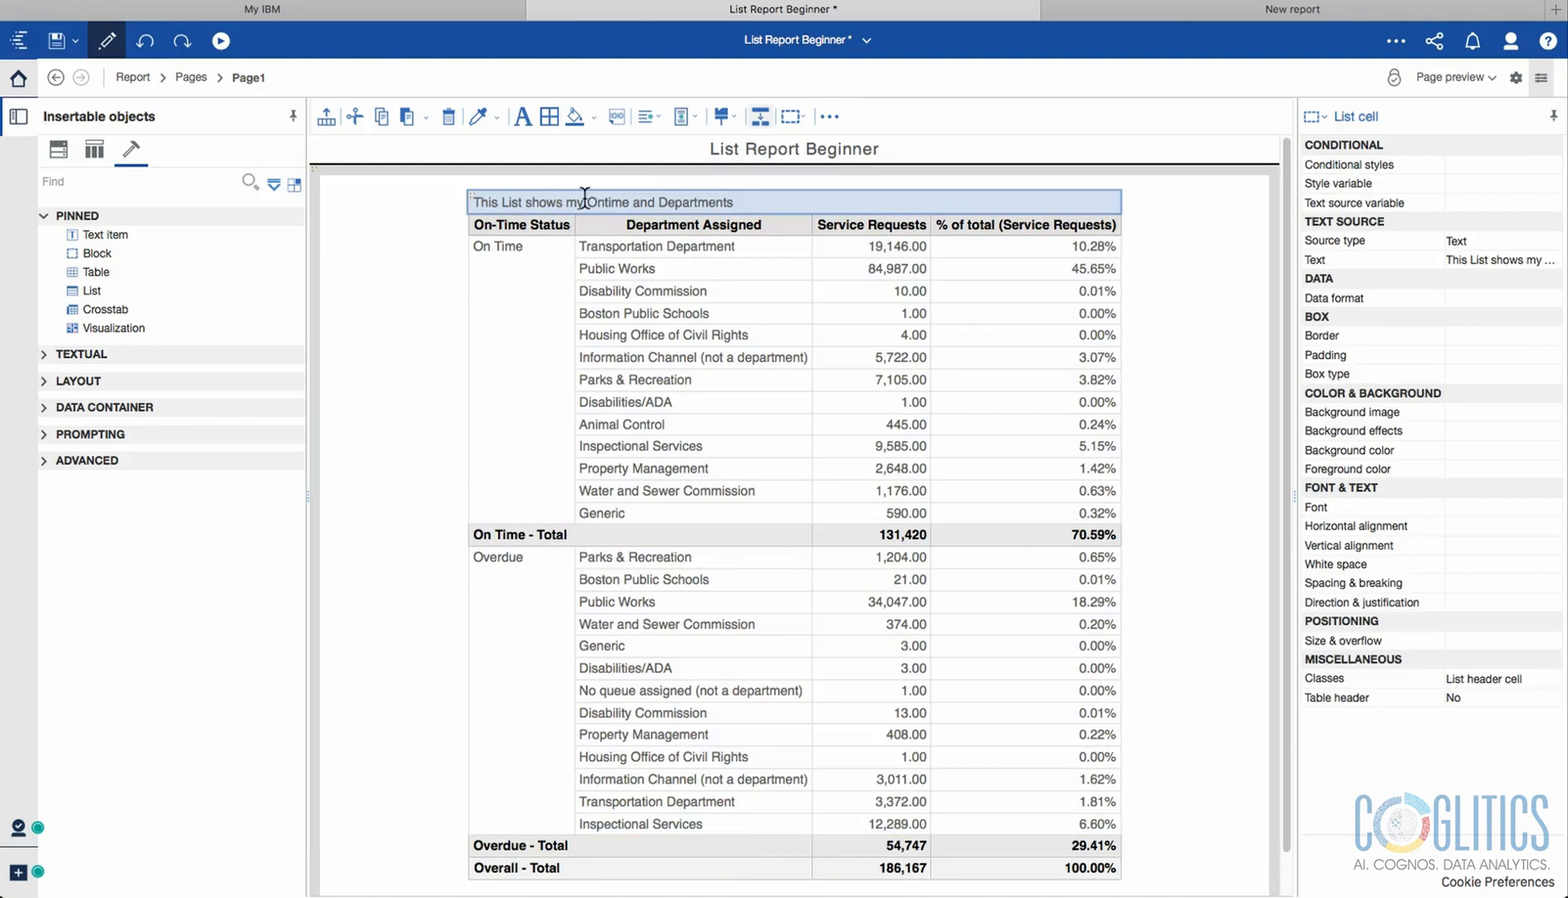
{"action": "left_click", "coordinate": [470, 196]}
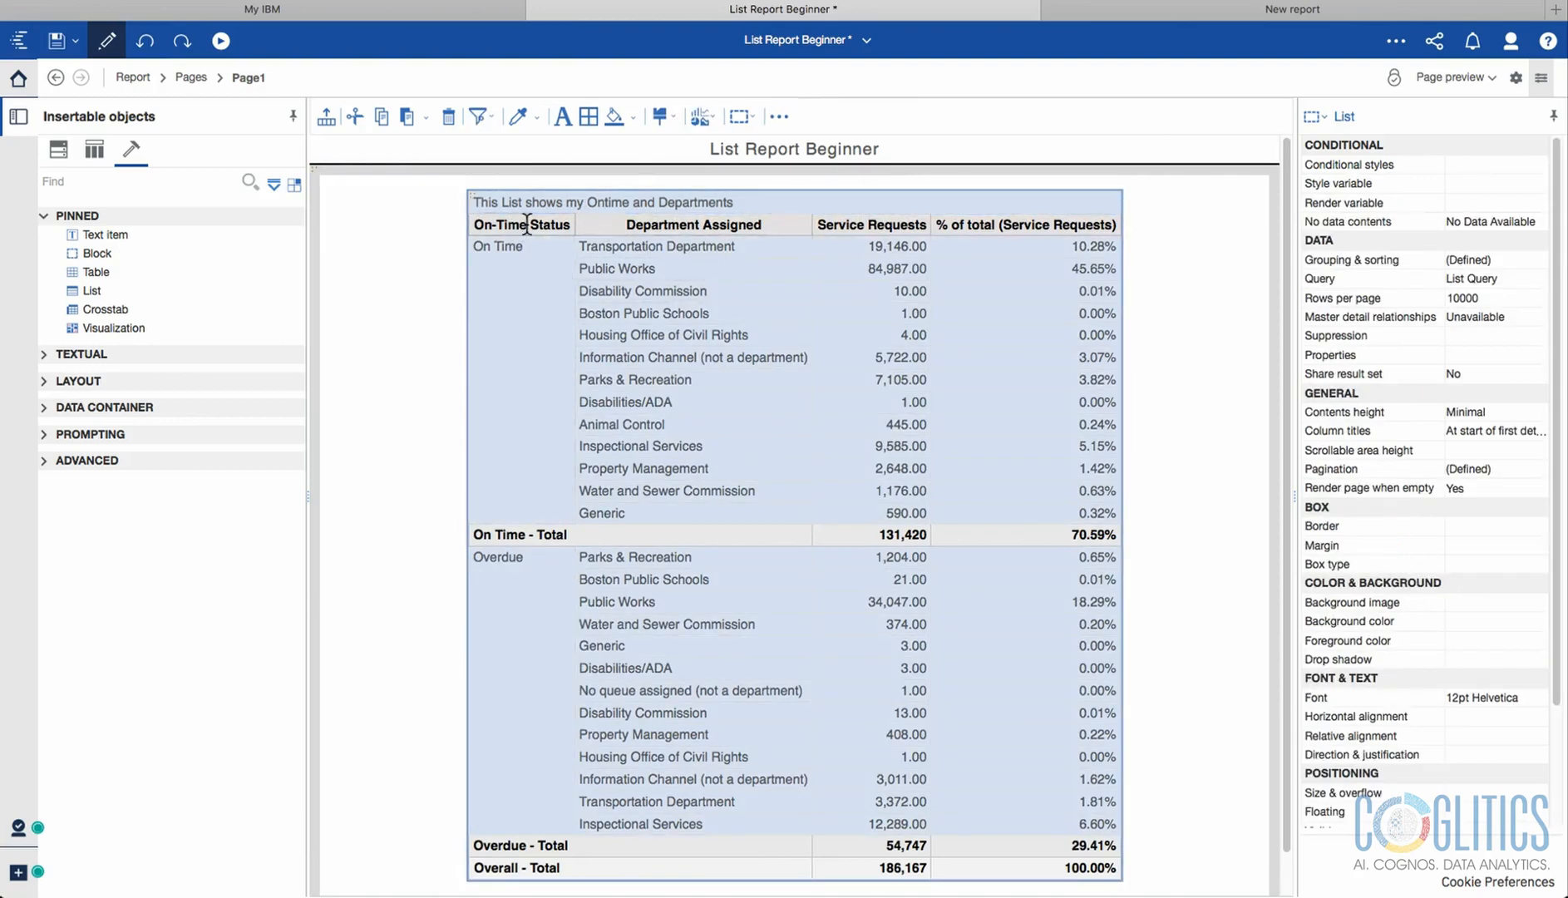
{"action": "left_click", "coordinate": [780, 118]}
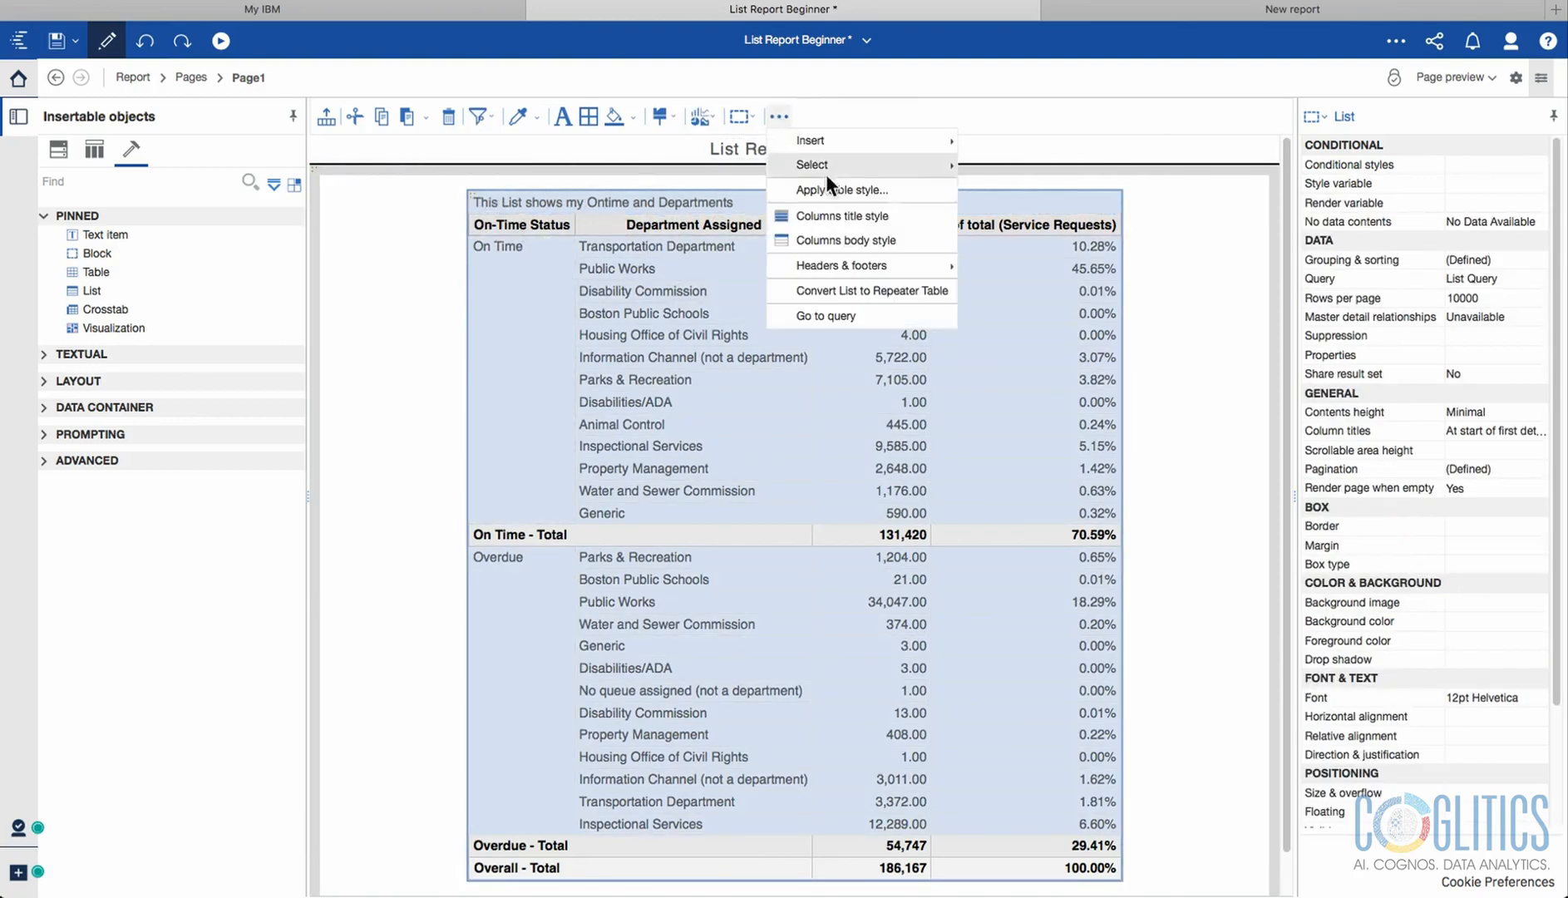
{"action": "mouse_move", "coordinate": [869, 268]}
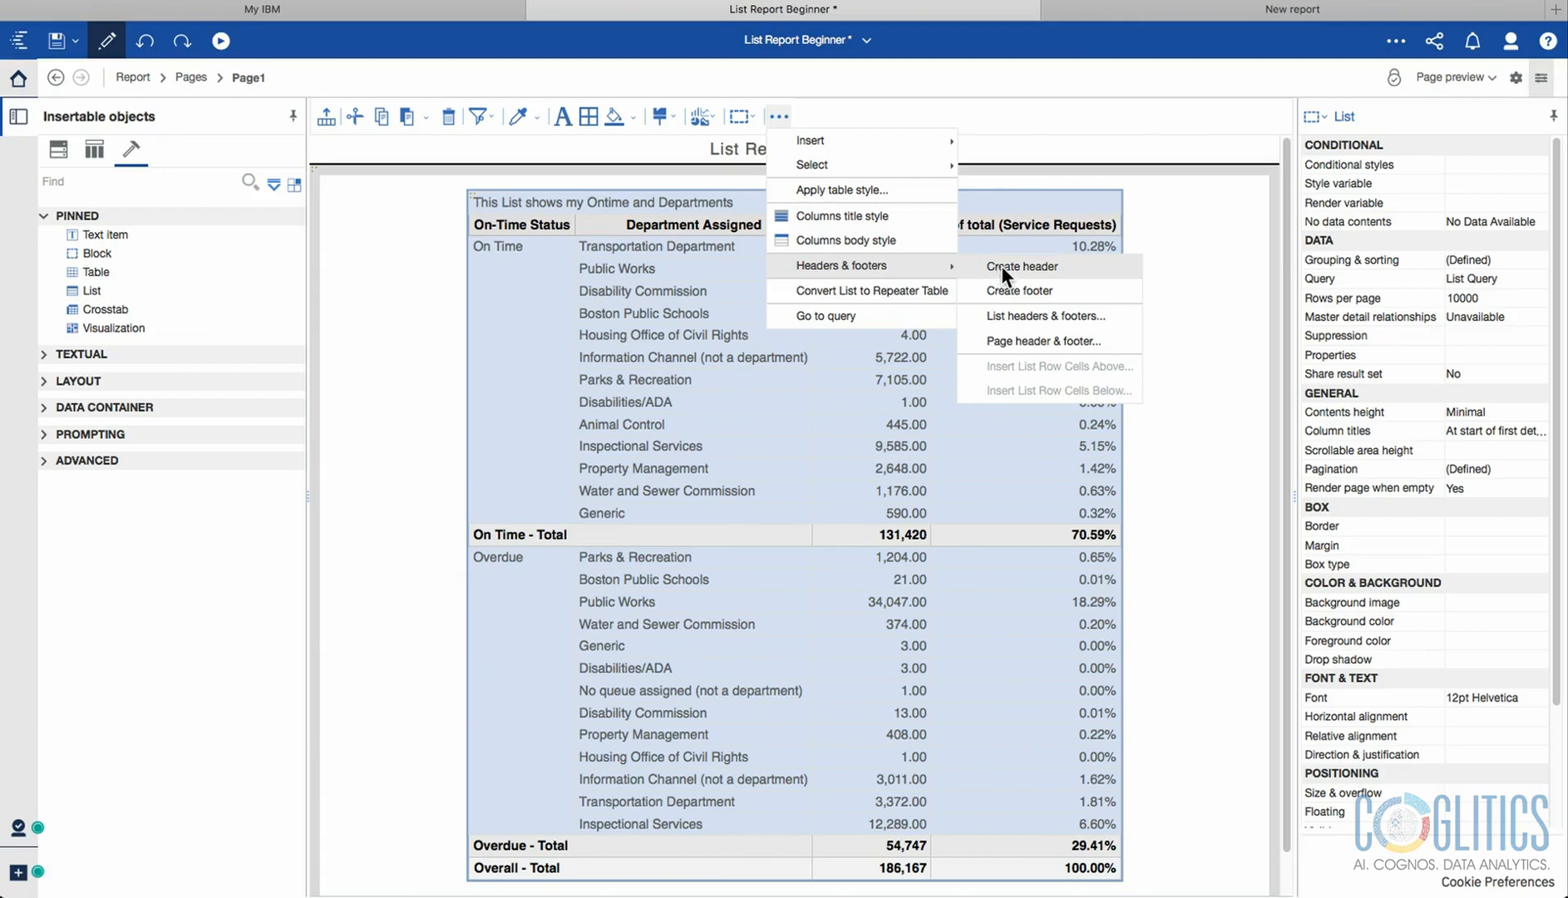
{"action": "left_click", "coordinate": [1020, 290]}
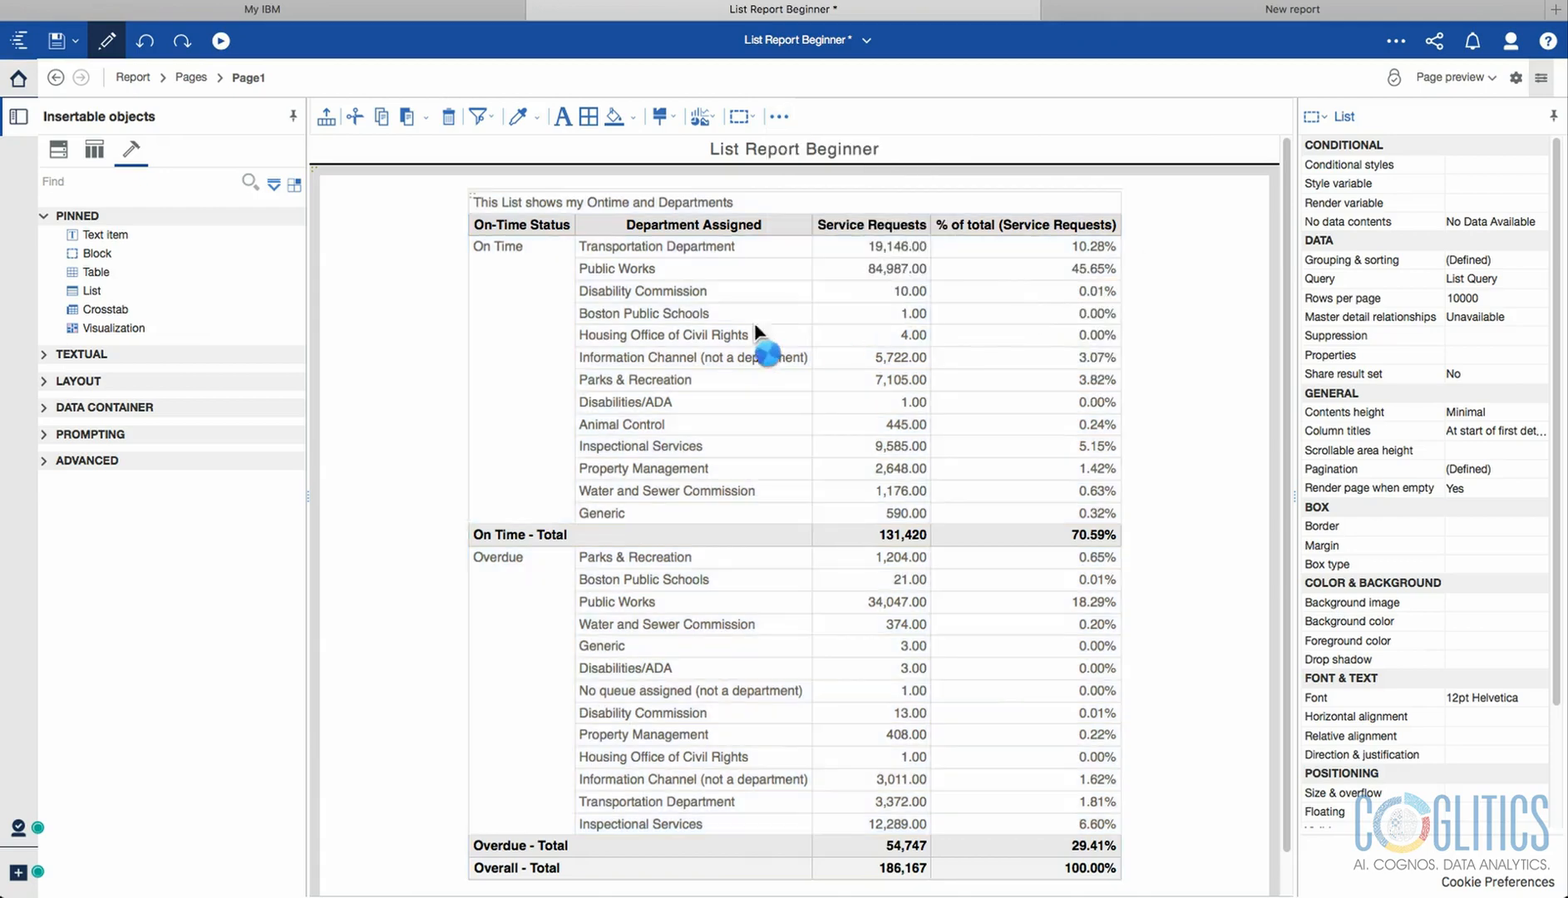
{"action": "left_click_drag", "start_coordinate": [1283, 376], "coordinate": [1285, 483]}
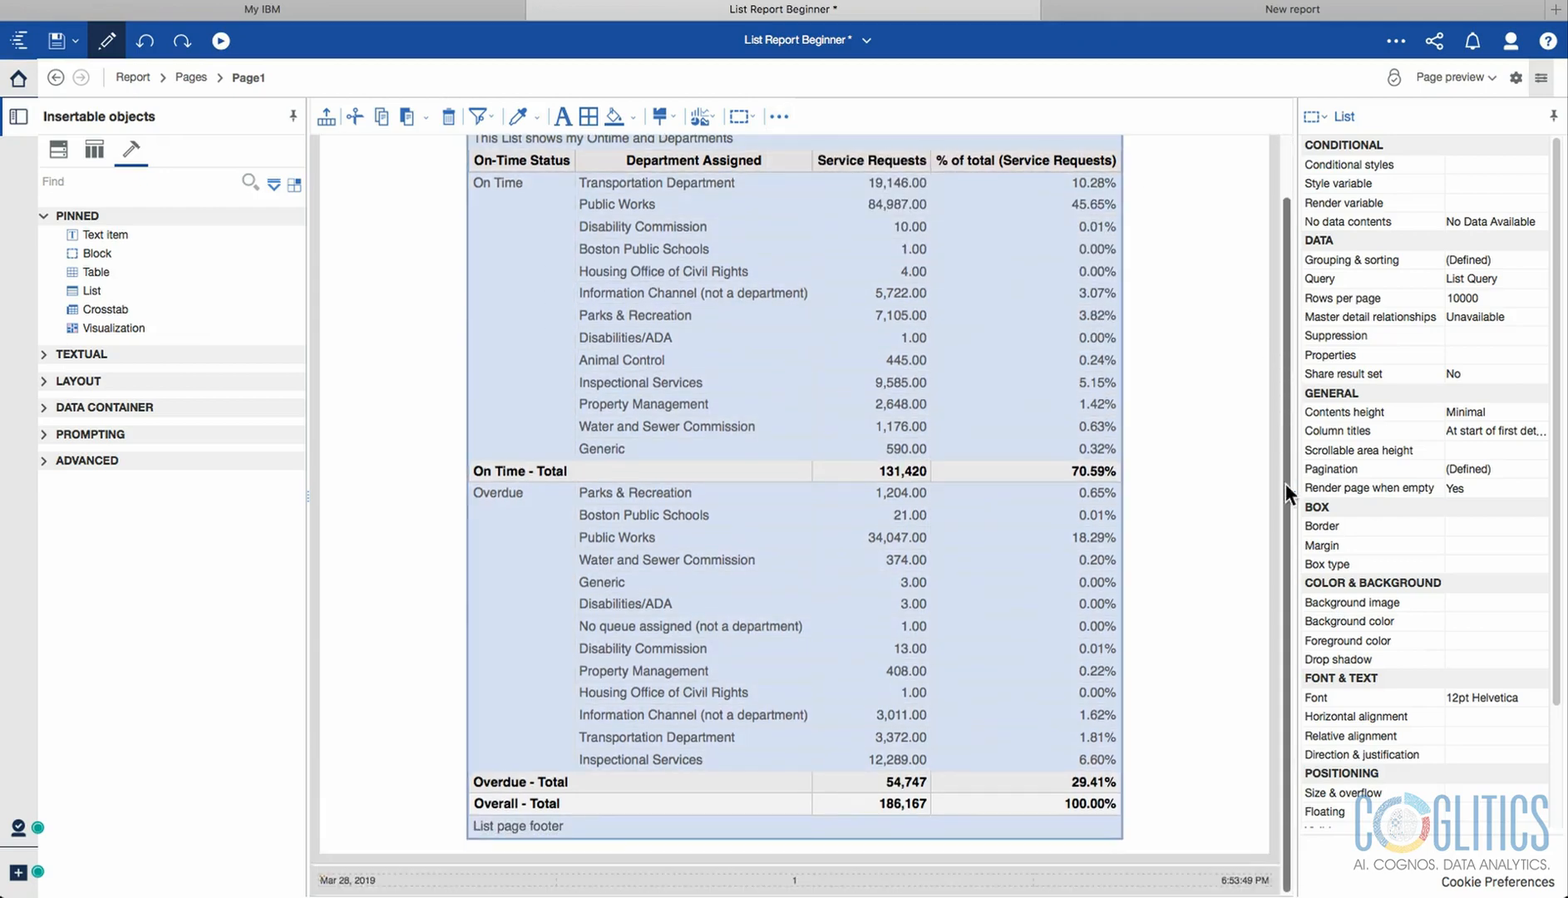
{"action": "left_click", "coordinate": [565, 831]}
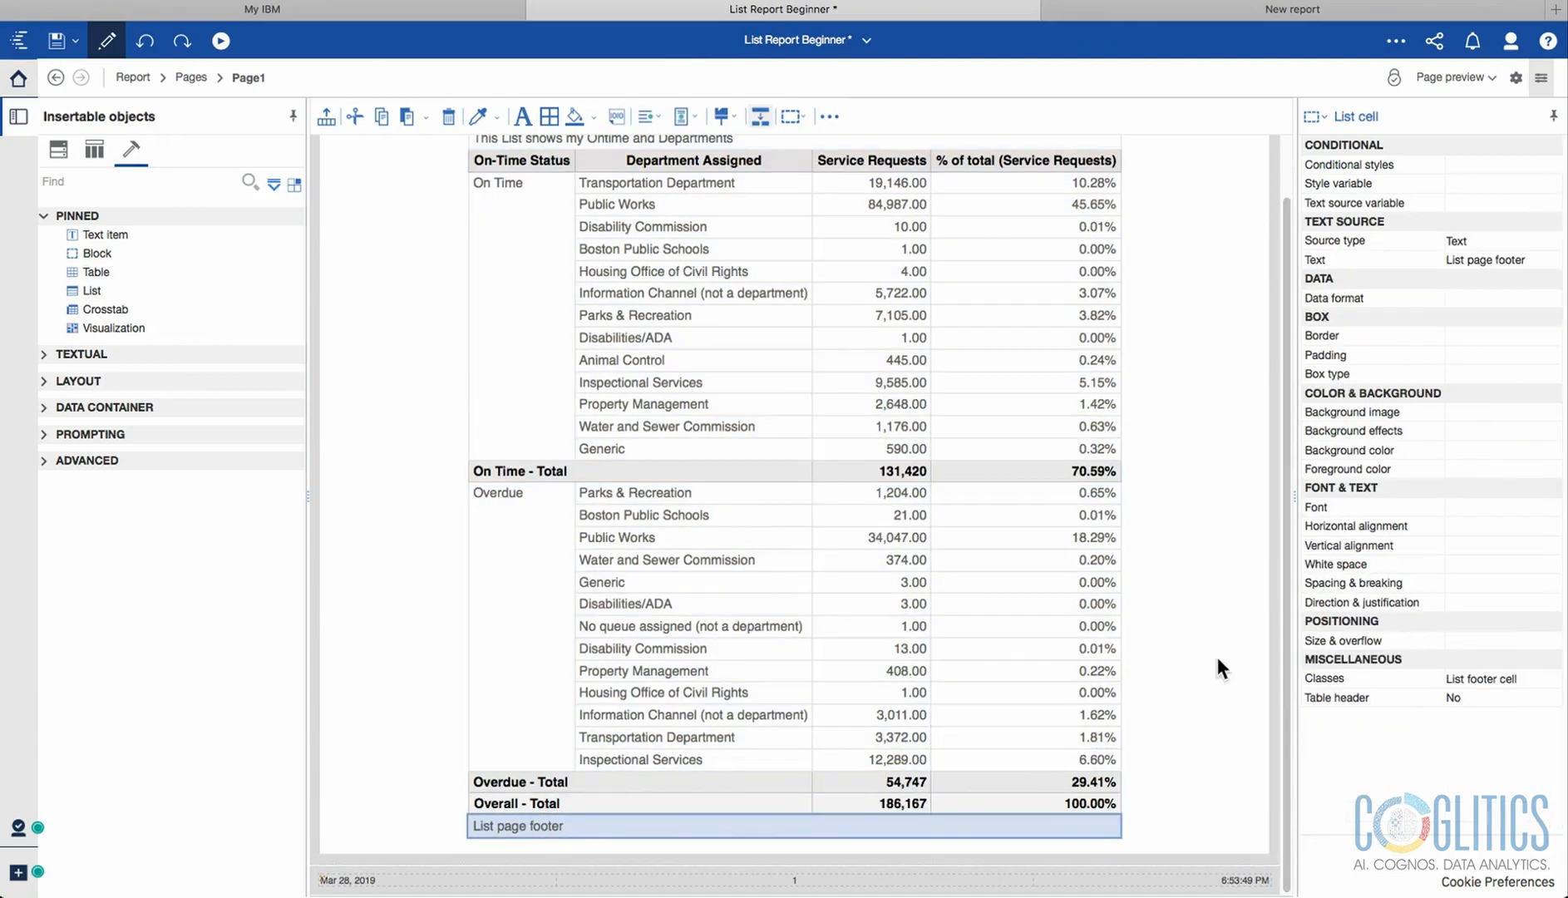
Remove the list page header from the list through its list headers & footers options.
{"action": "left_click_drag", "start_coordinate": [1283, 597], "coordinate": [1289, 531]}
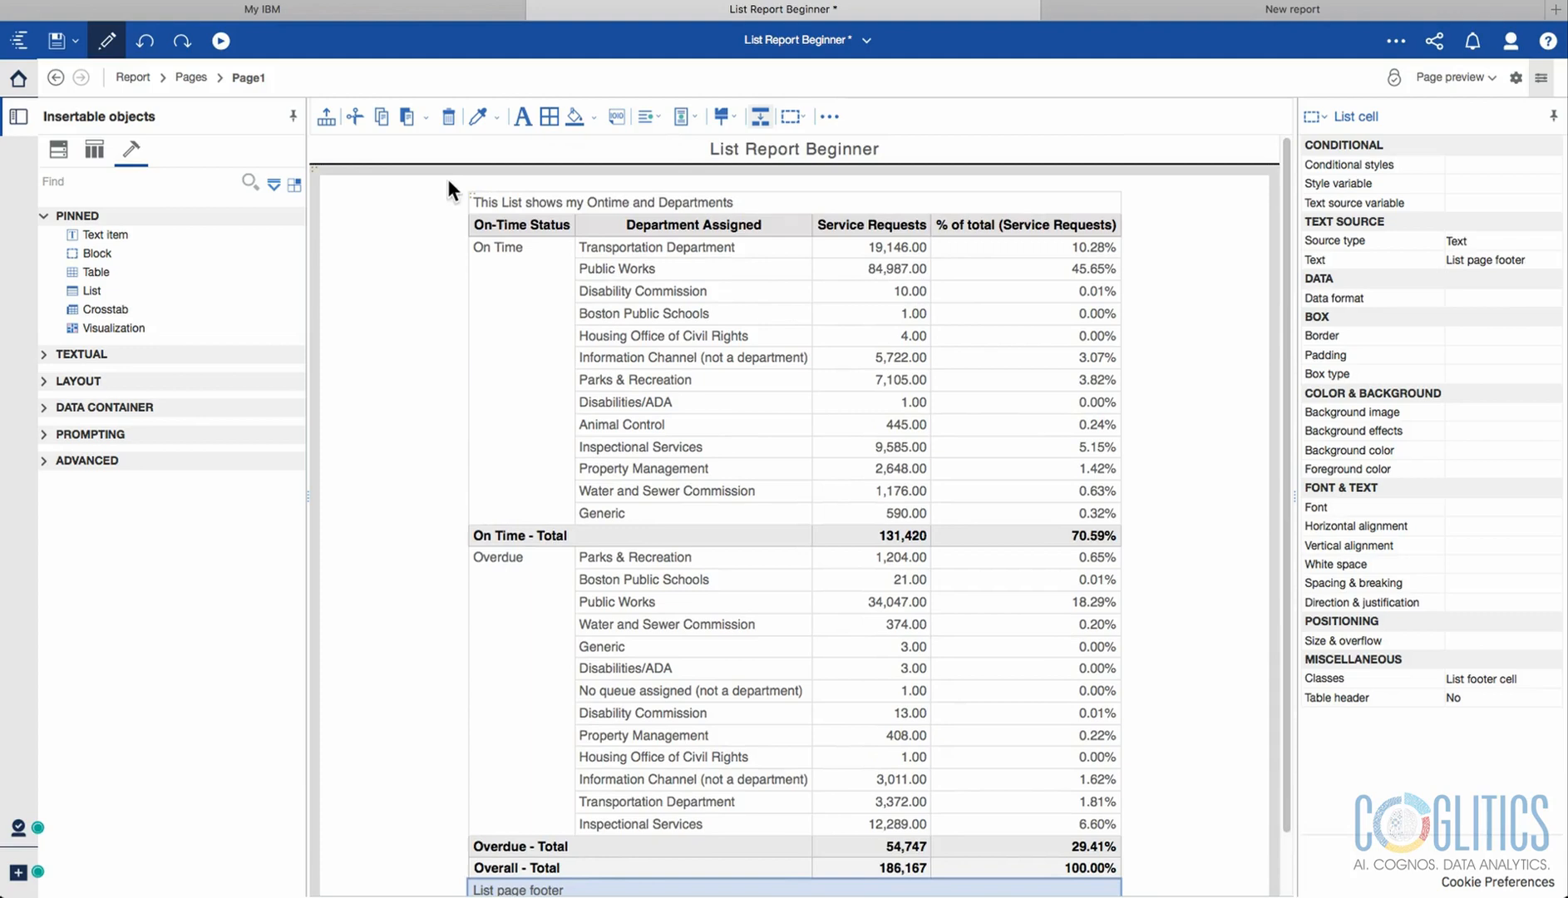
{"action": "left_click", "coordinate": [469, 193]}
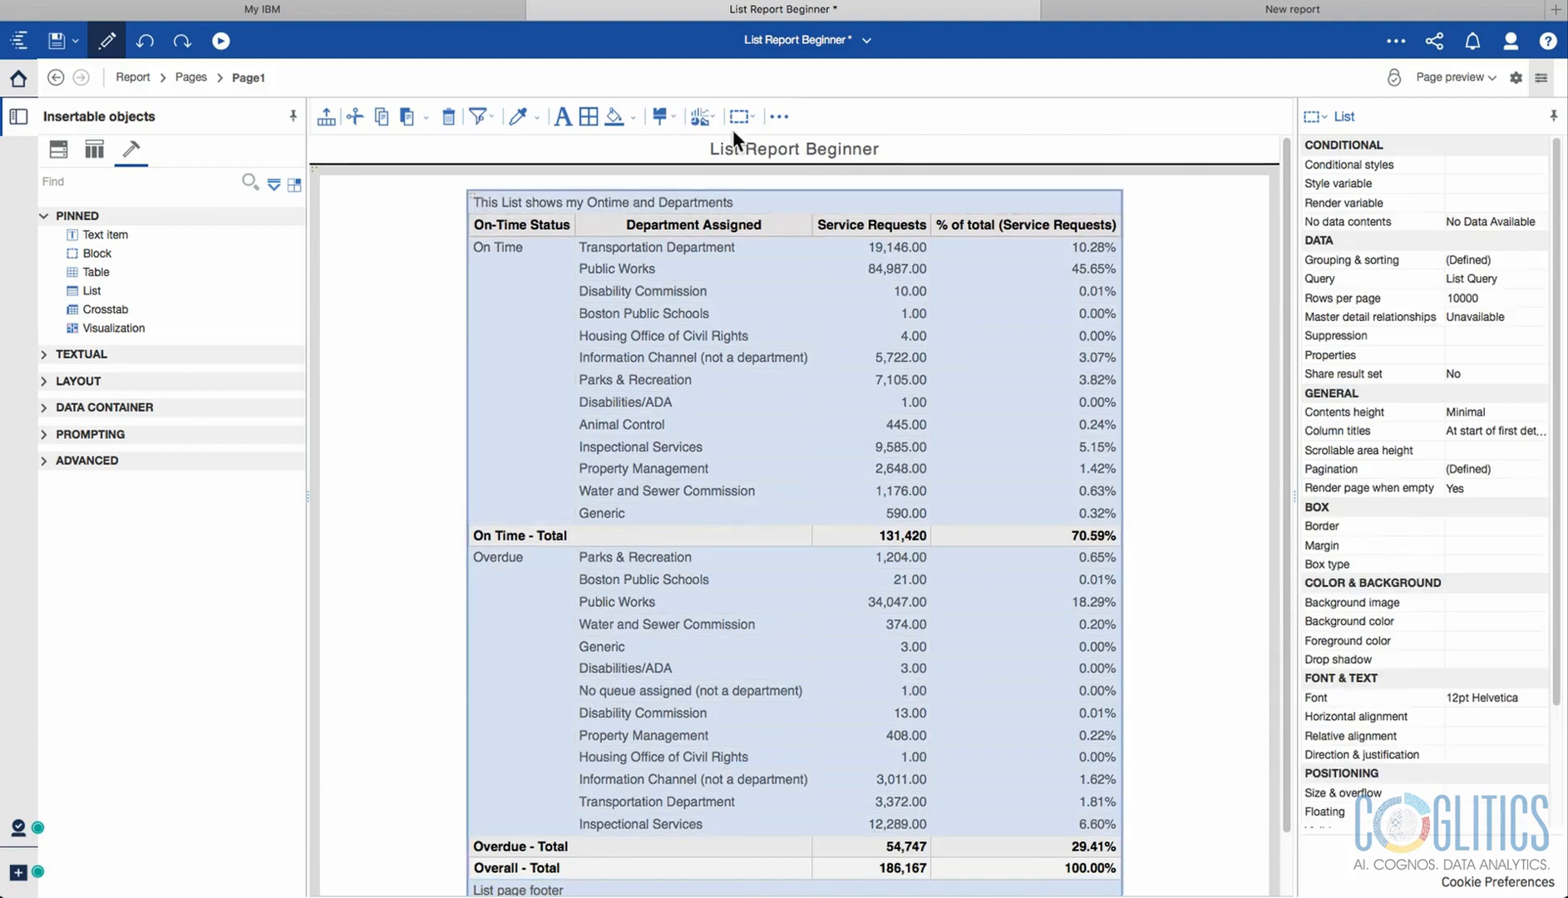
{"action": "left_click", "coordinate": [779, 116]}
{"action": "mouse_move", "coordinate": [869, 264]}
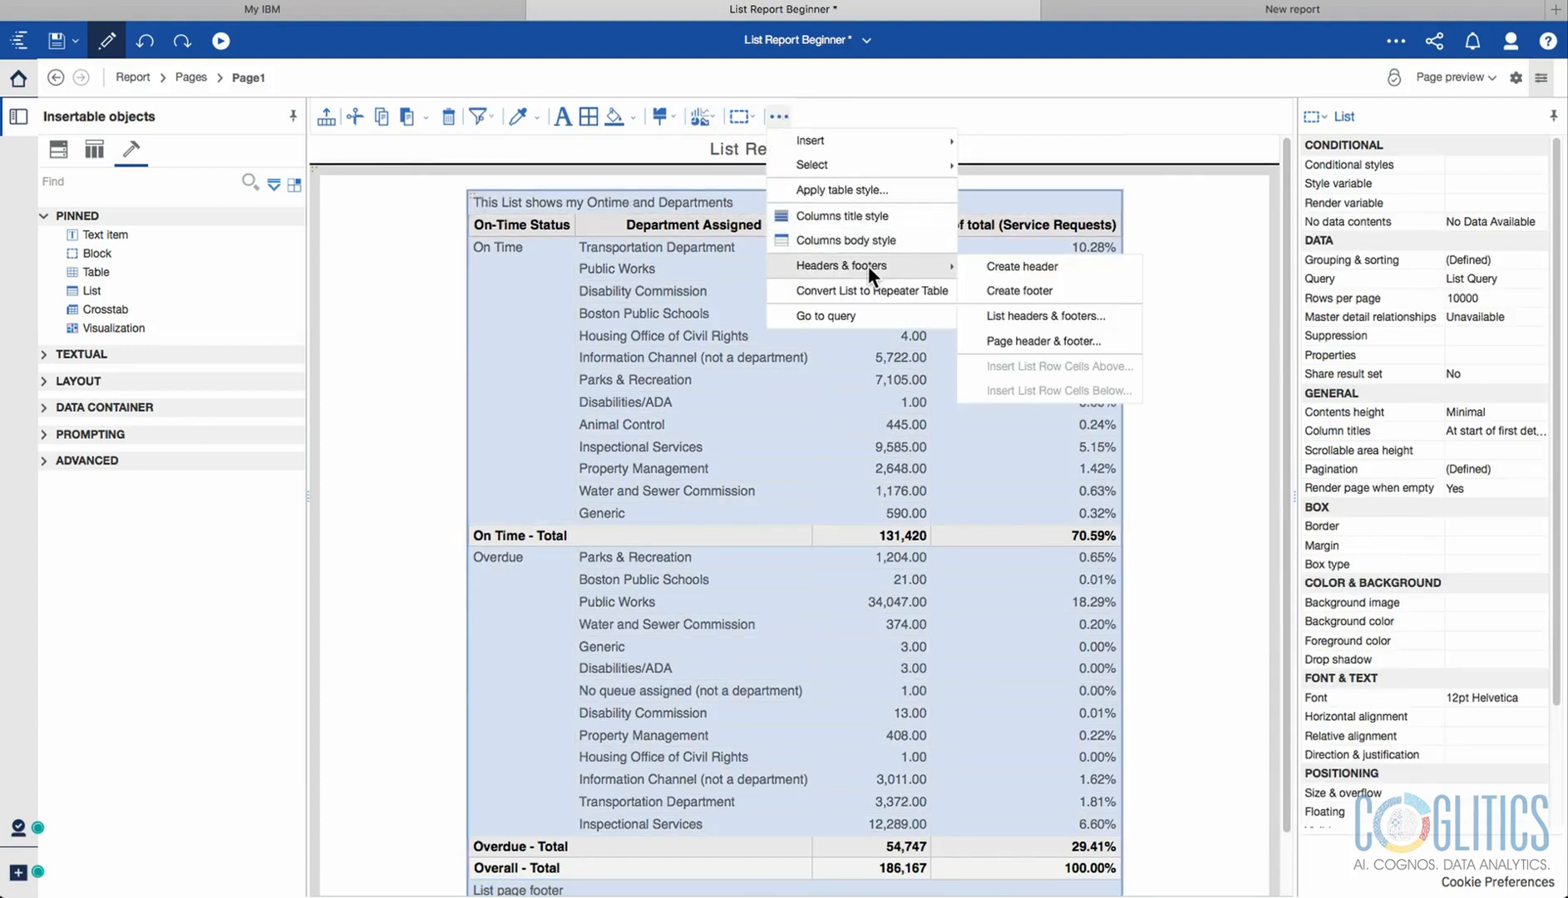
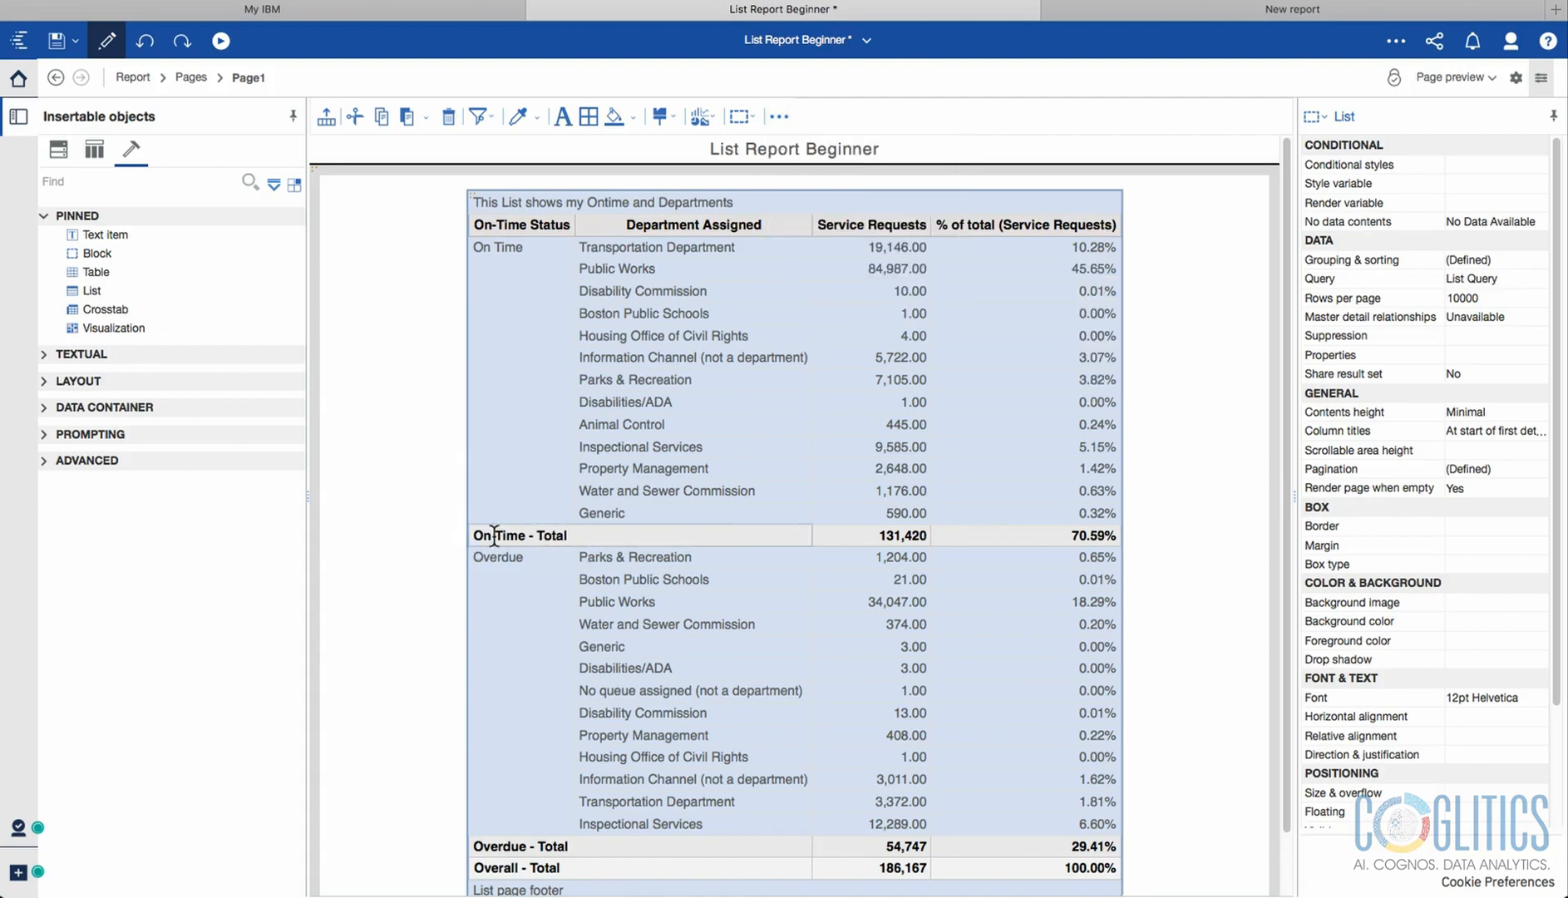
{"action": "left_click", "coordinate": [779, 117]}
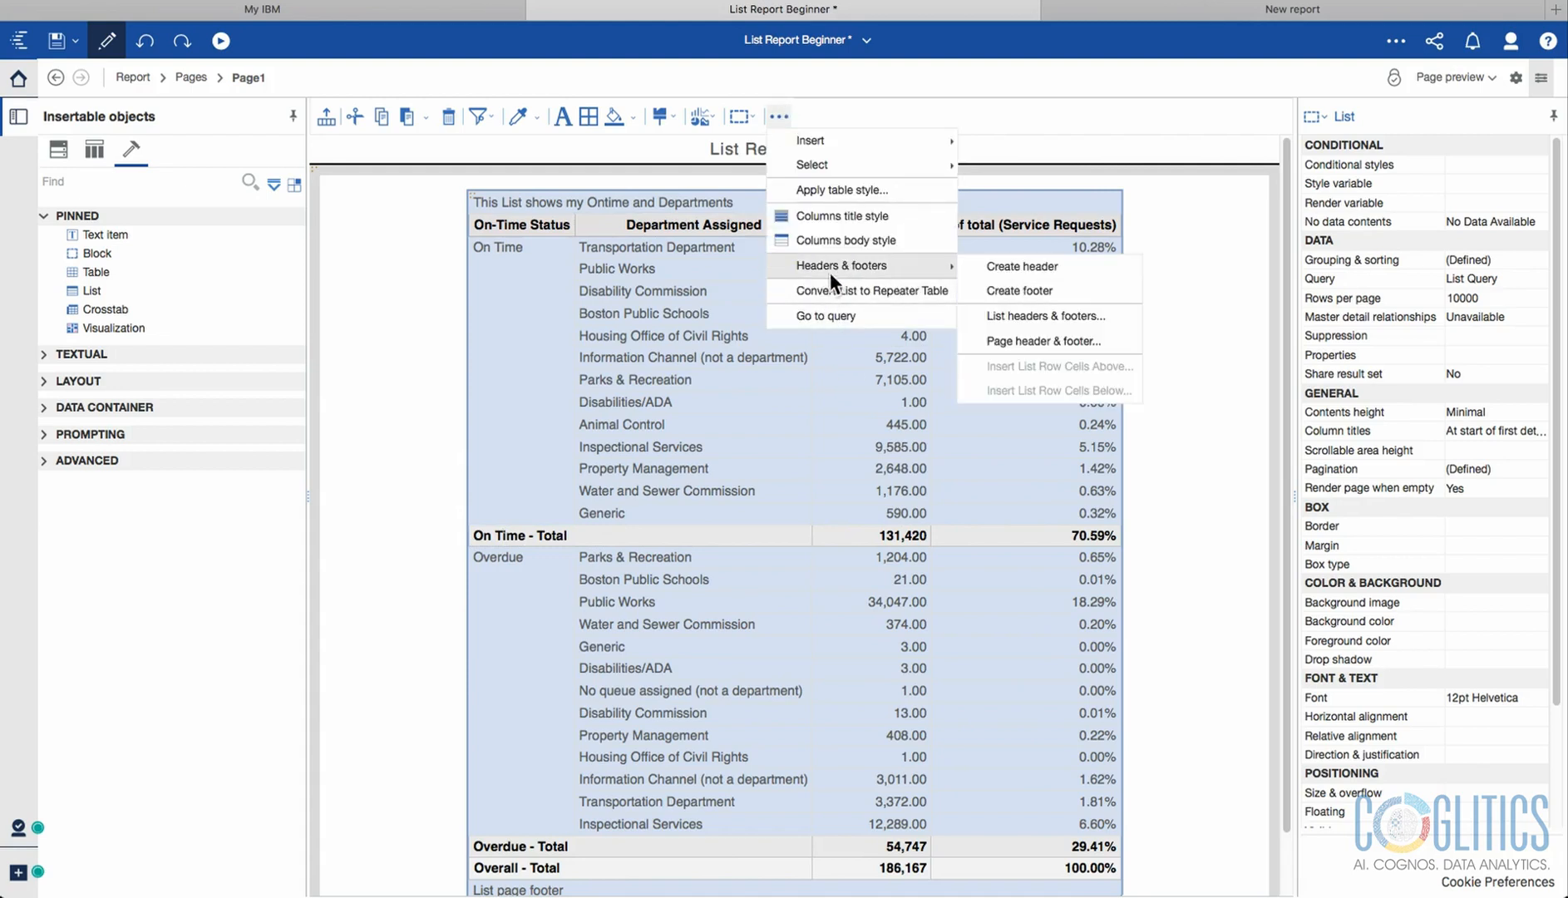
{"action": "left_click", "coordinate": [1021, 317]}
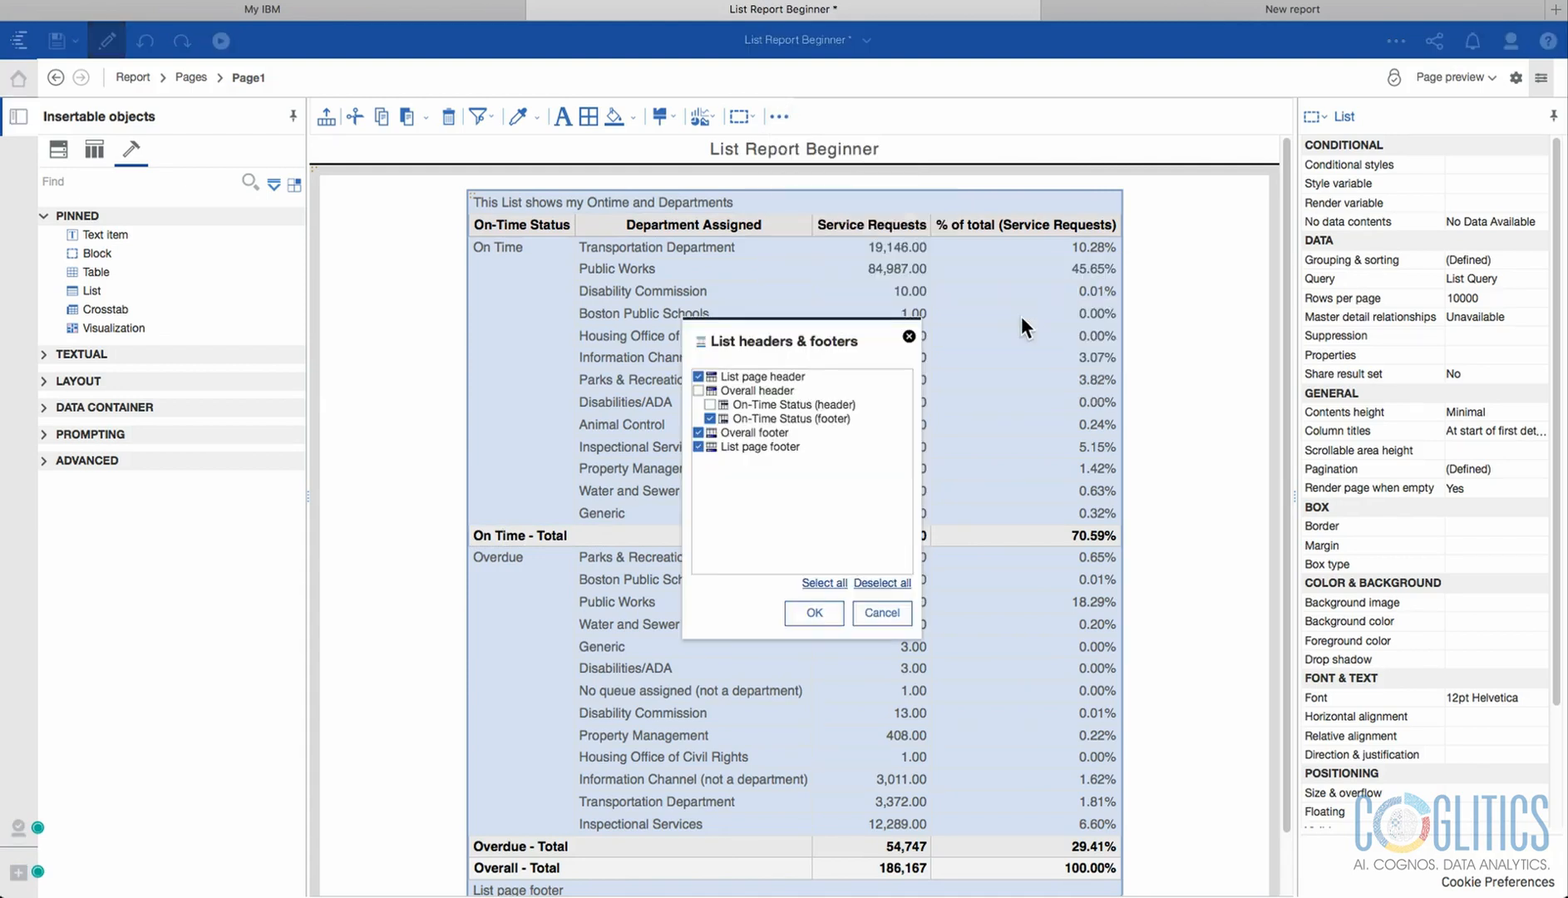
{"action": "left_click_drag", "start_coordinate": [748, 343], "coordinate": [1047, 238]}
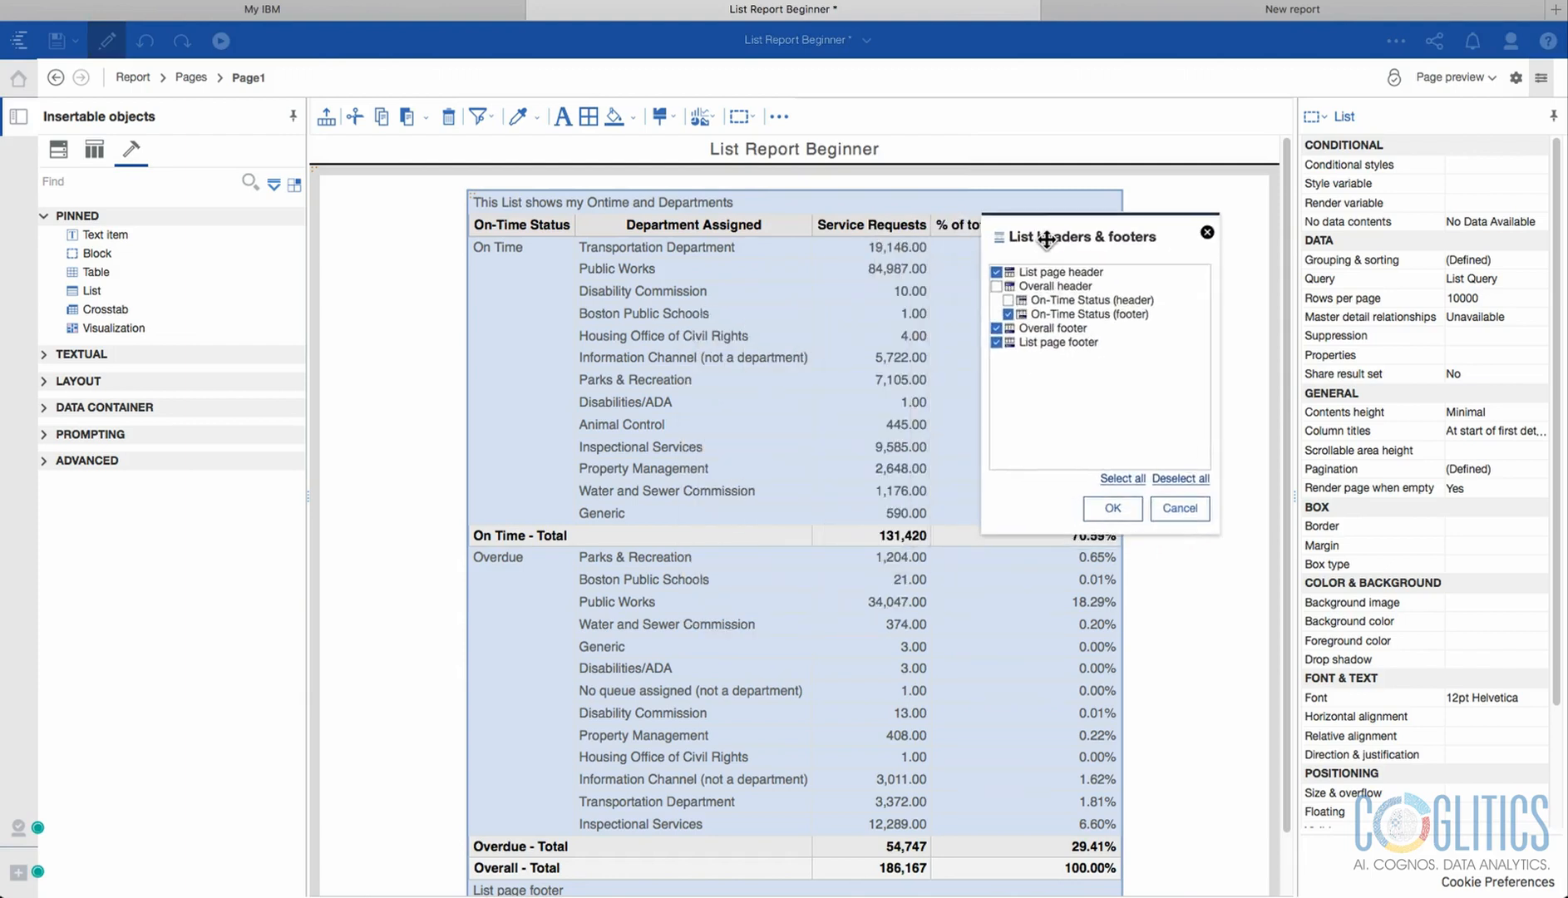
{"action": "left_click", "coordinate": [997, 269]}
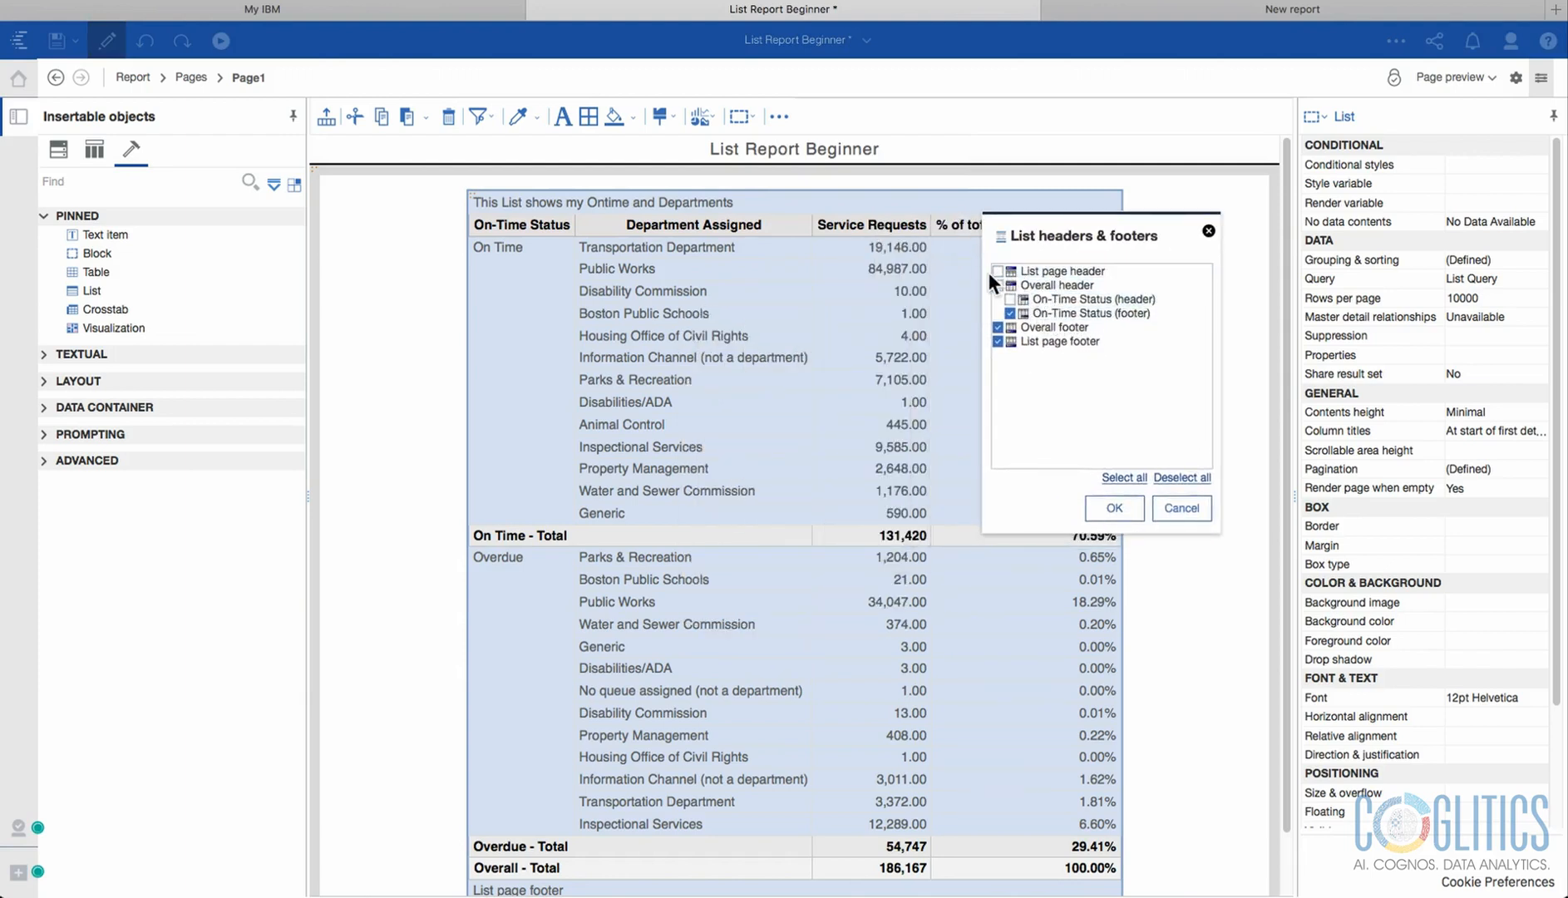
{"action": "left_click", "coordinate": [1108, 507]}
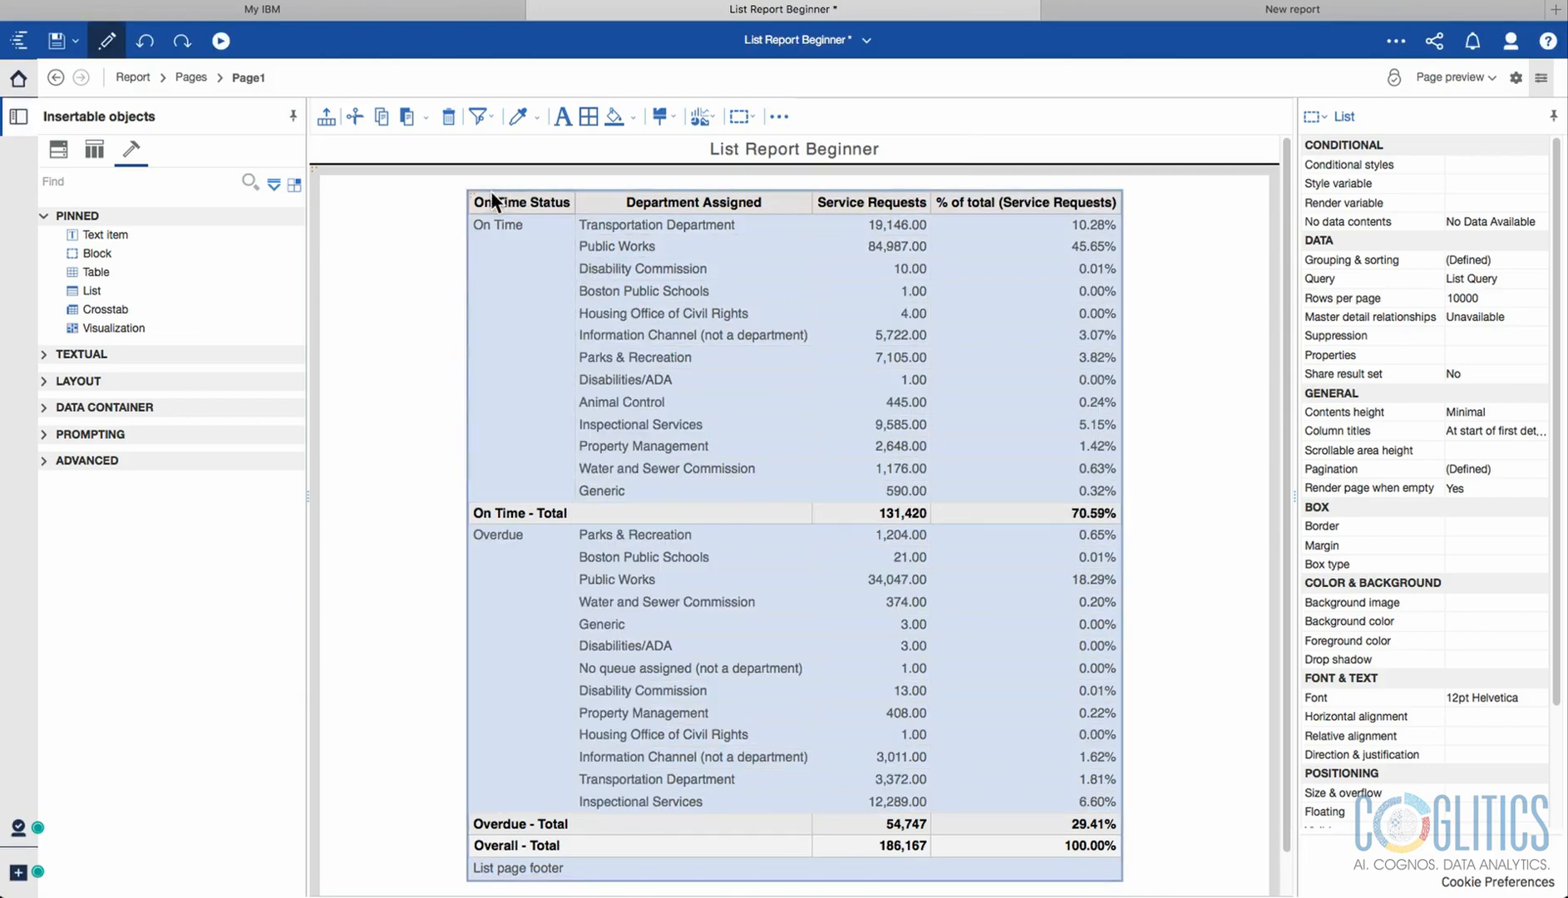
Add the list page header back to the list through the list headers & footers options.
{"action": "left_click", "coordinate": [779, 116]}
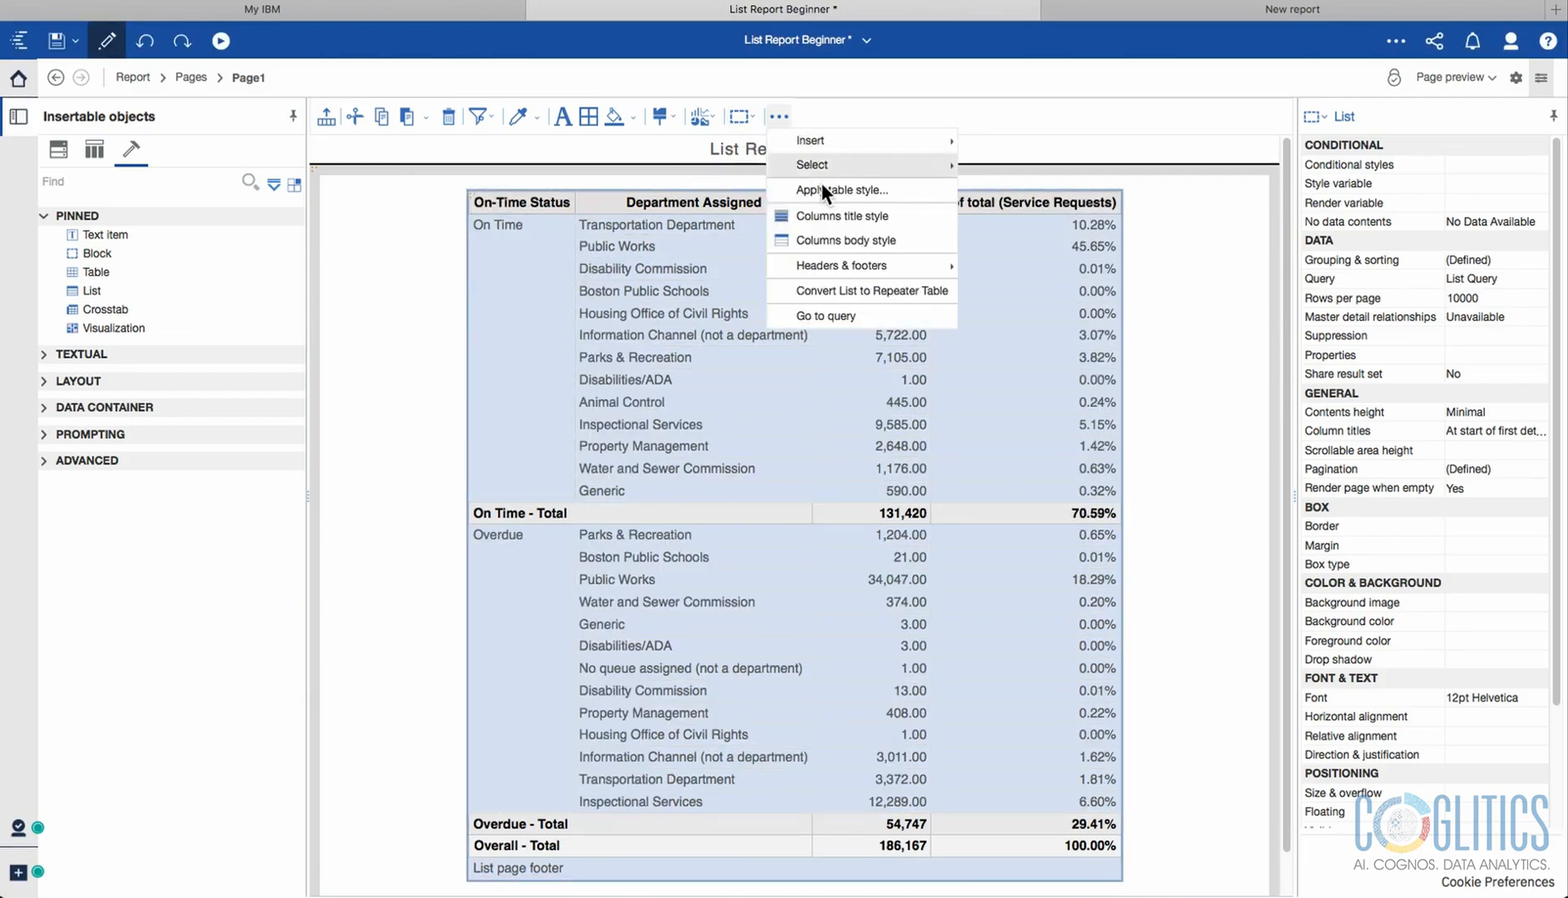
{"action": "mouse_move", "coordinate": [832, 264]}
{"action": "left_click", "coordinate": [1031, 311]}
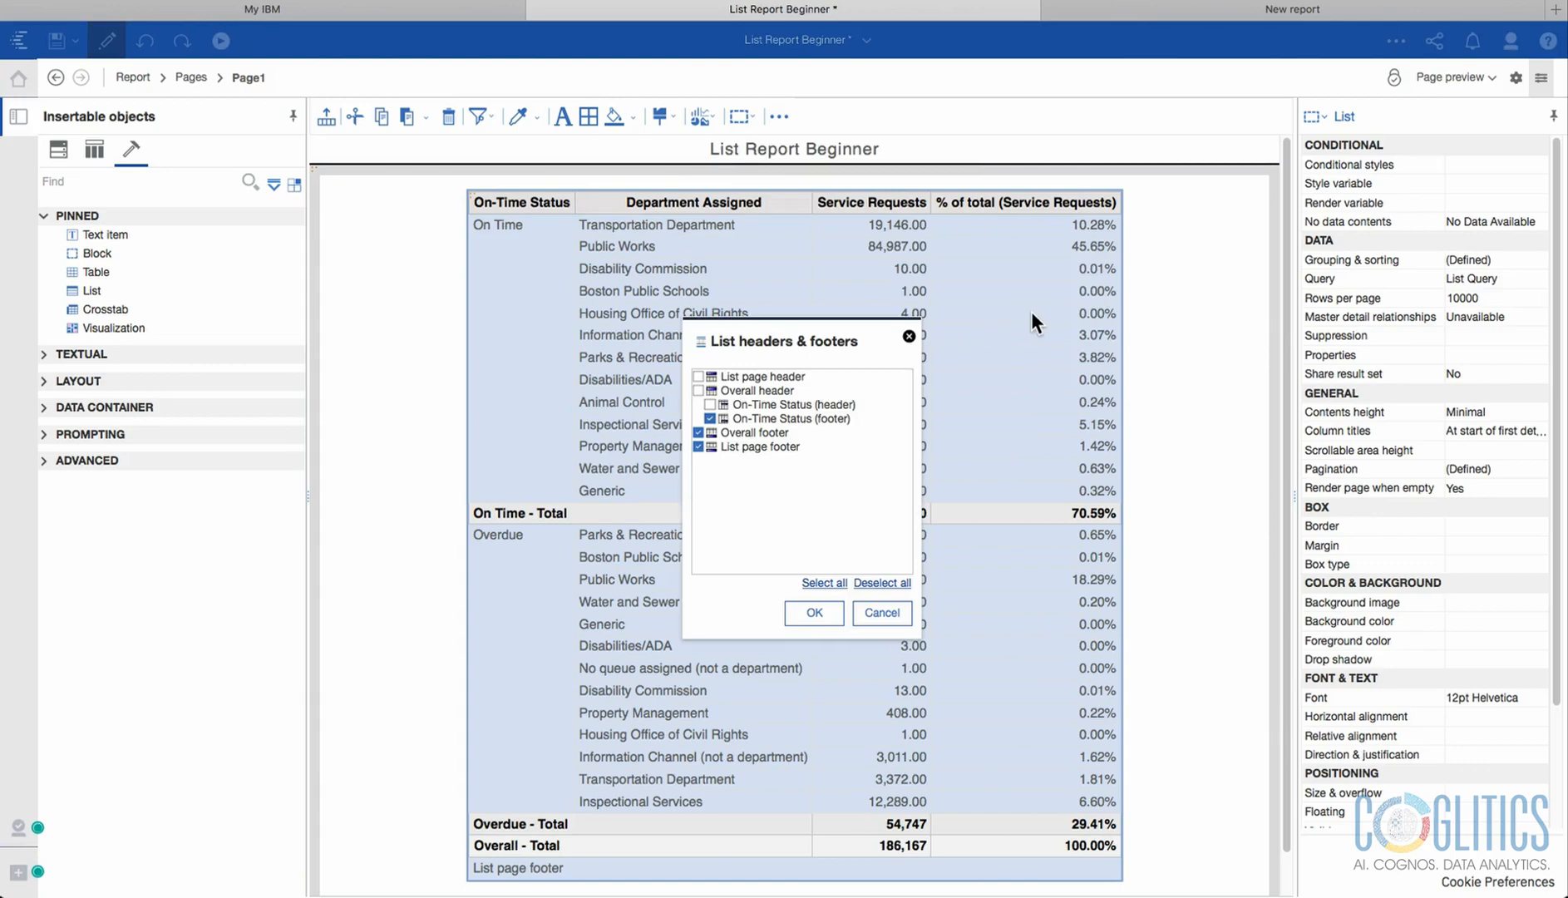
{"action": "left_click", "coordinate": [698, 376]}
{"action": "left_click", "coordinate": [814, 613]}
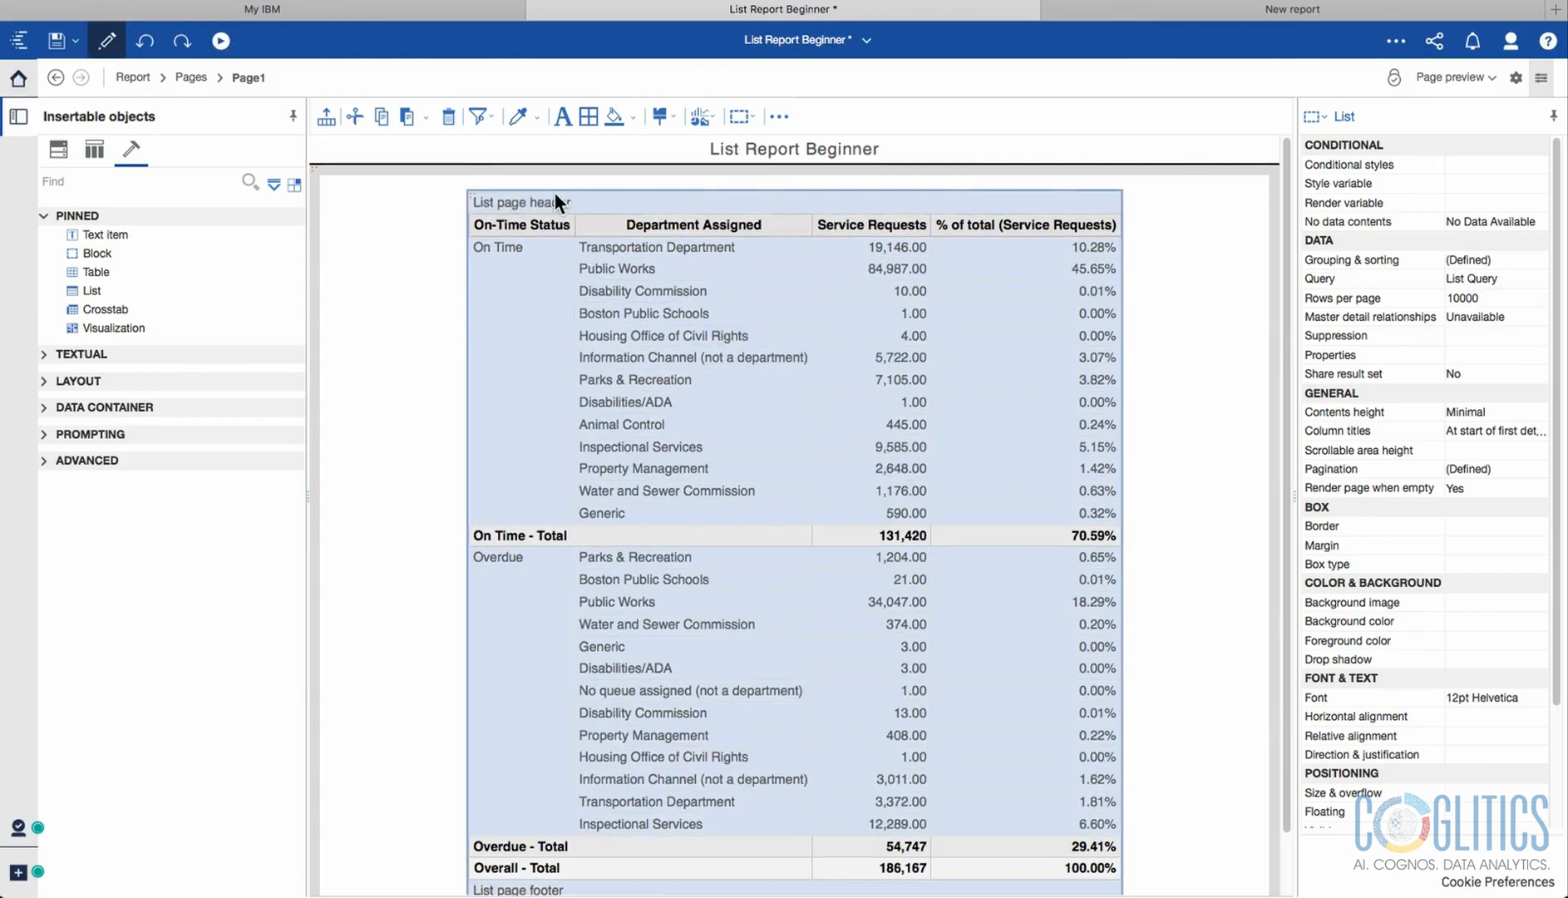
Review the list headers & footers options, trying the On-Time Status (footer) setting without applying changes.
{"action": "left_click", "coordinate": [781, 118]}
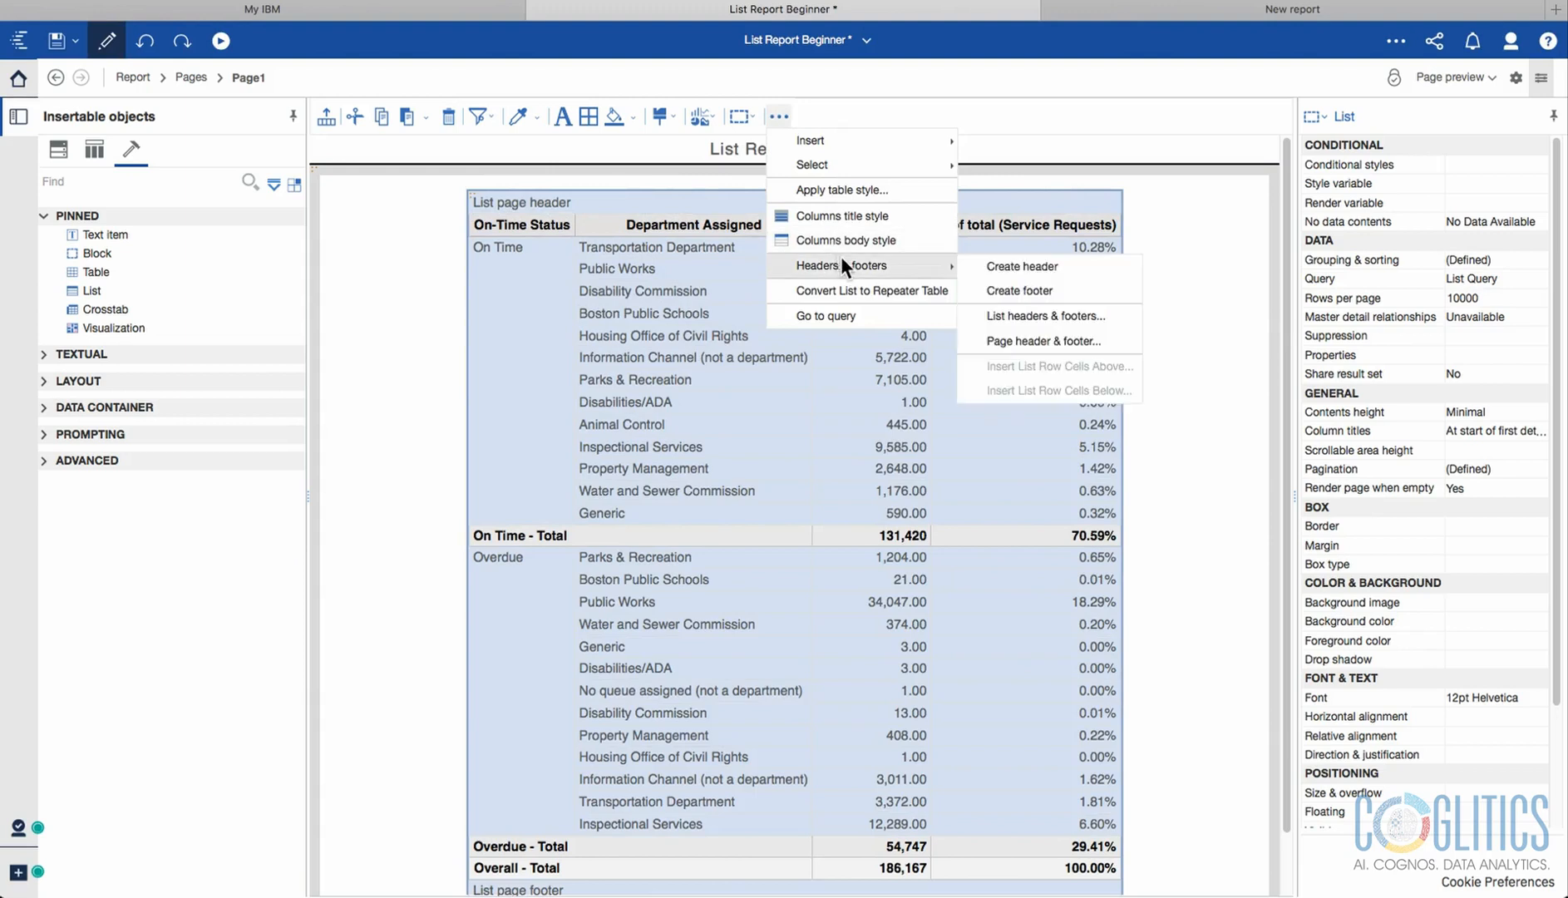
{"action": "mouse_move", "coordinate": [930, 257]}
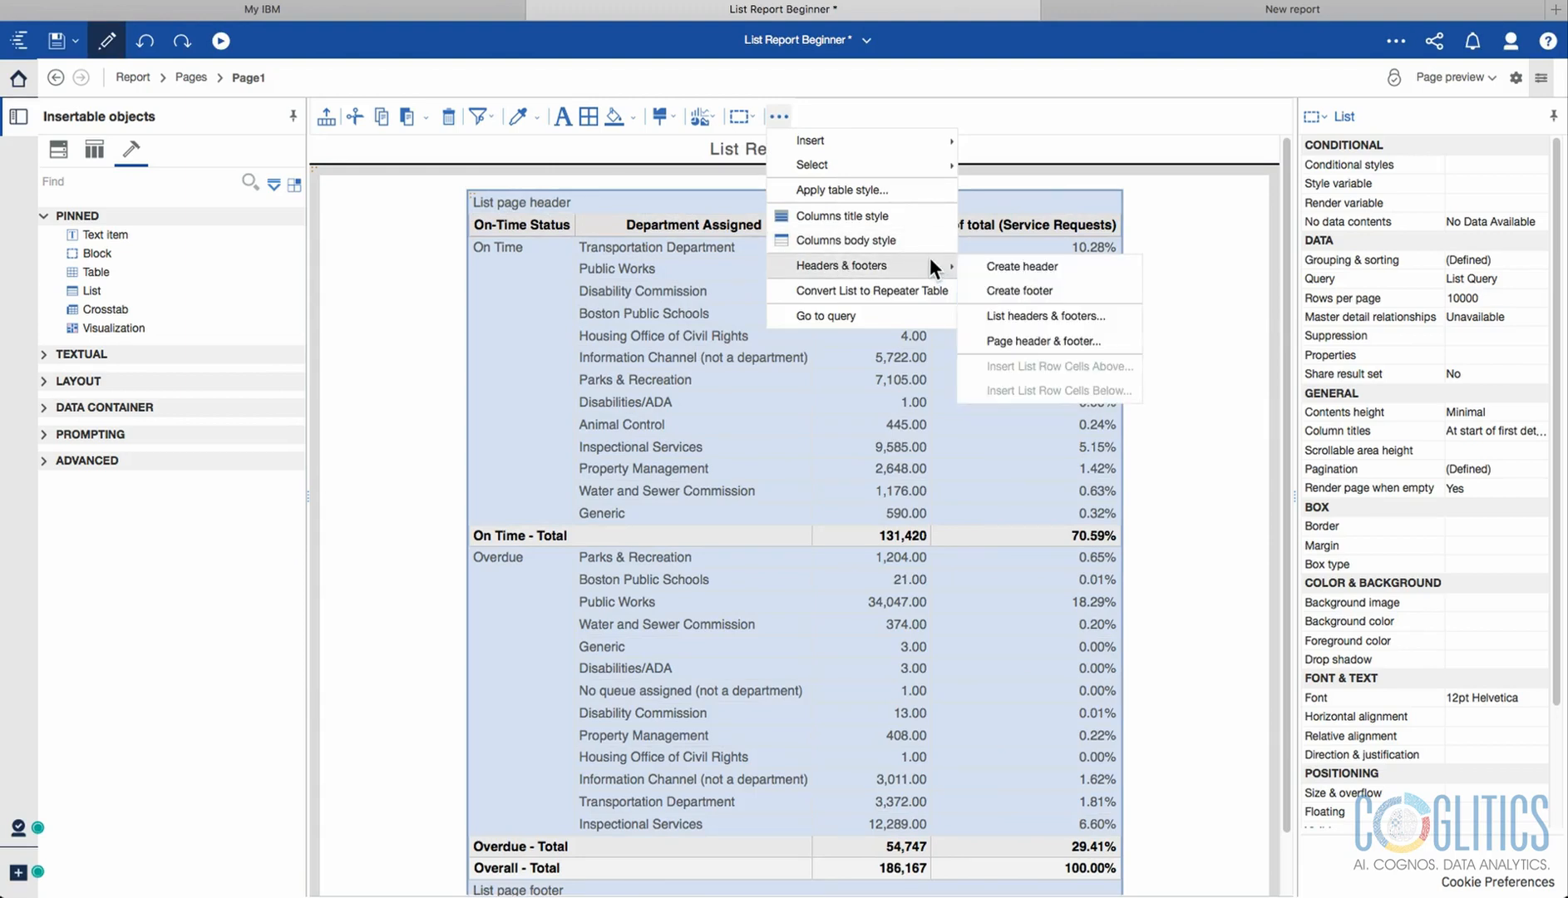
{"action": "left_click", "coordinate": [1020, 313]}
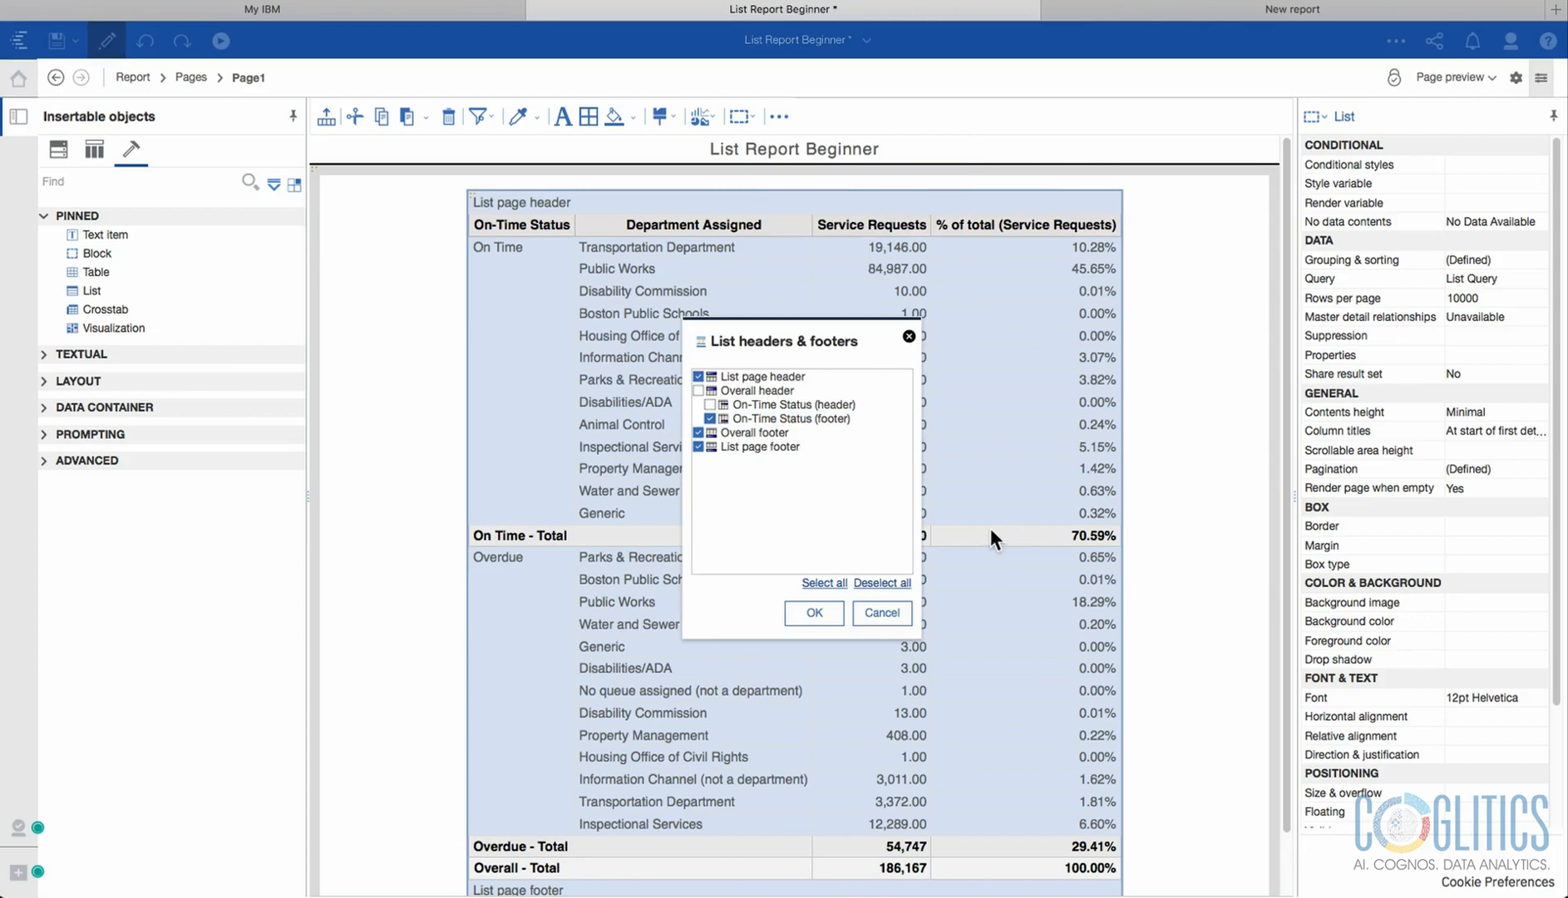
{"action": "left_click", "coordinate": [710, 418]}
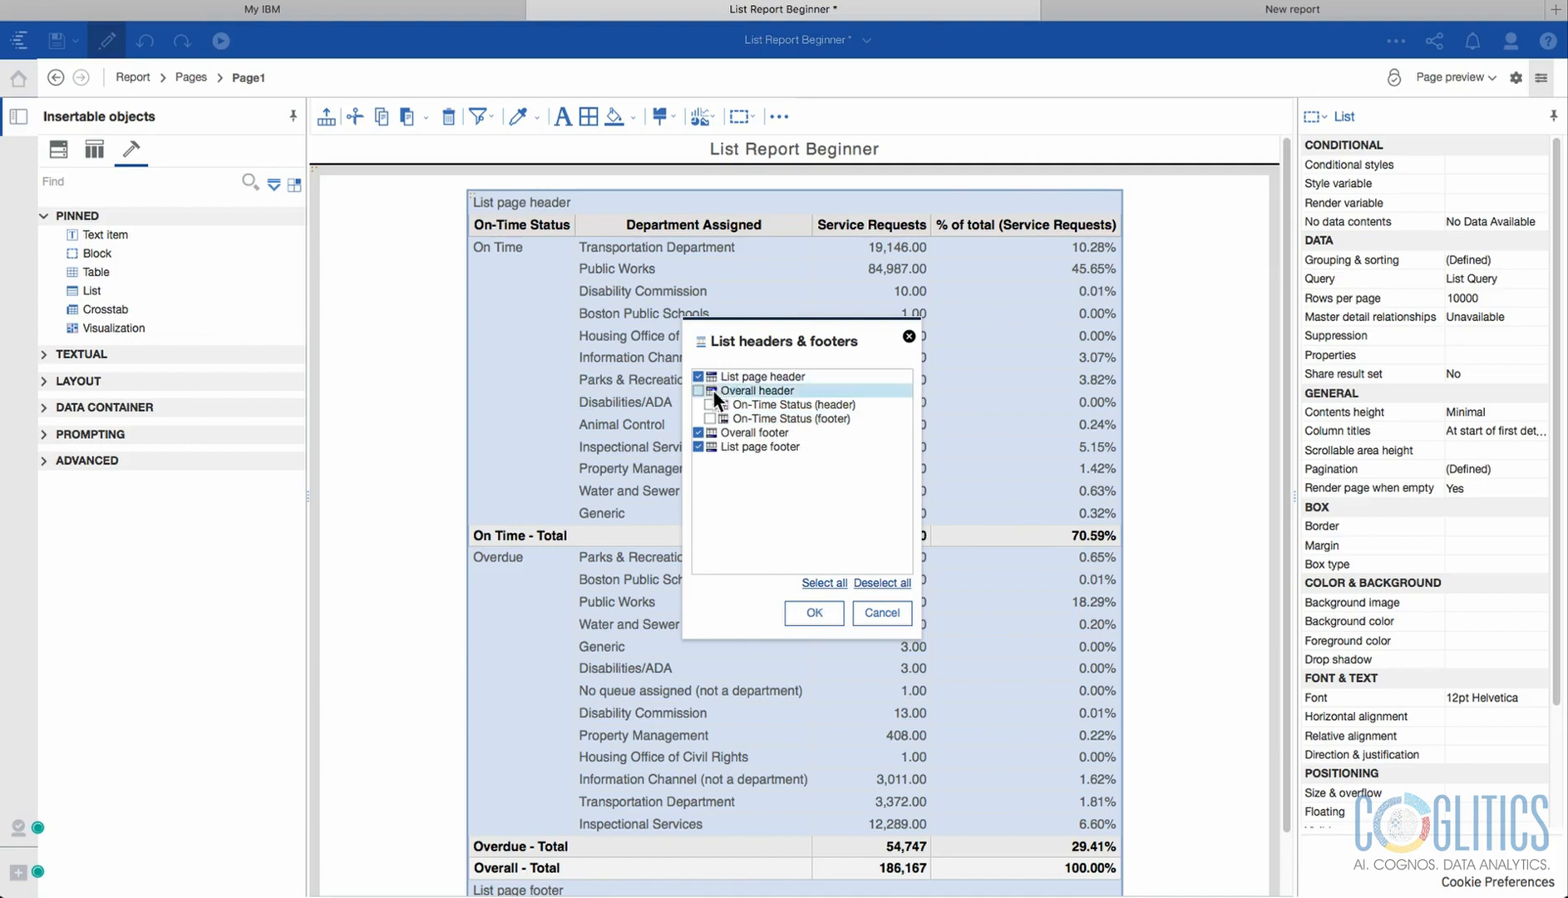
{"action": "left_click", "coordinate": [709, 418]}
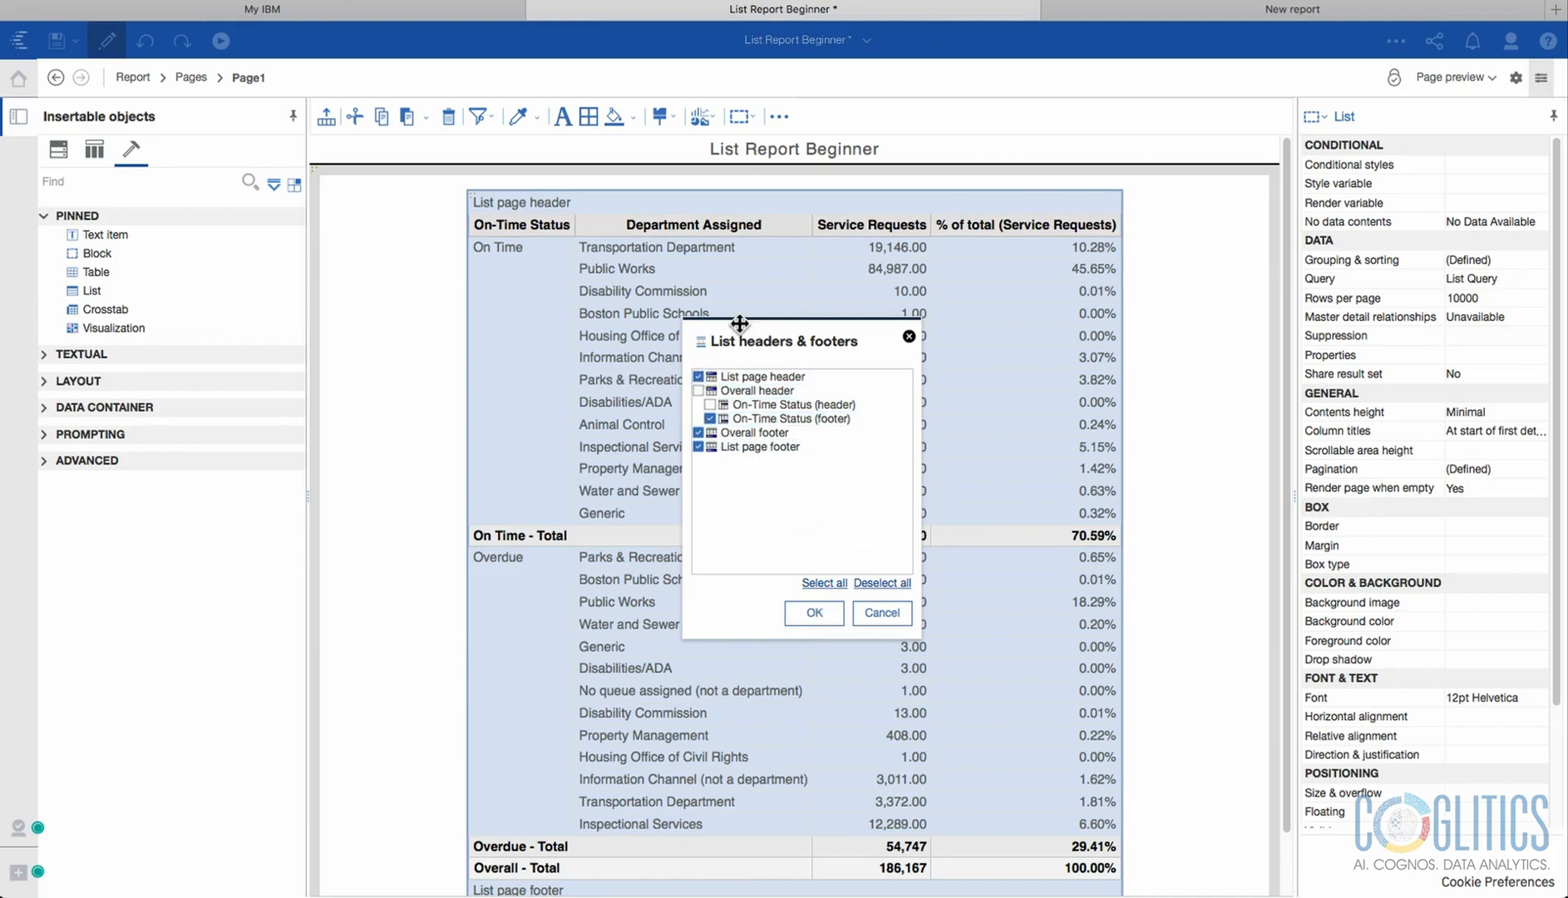
{"action": "left_click_drag", "start_coordinate": [789, 335], "coordinate": [826, 318]}
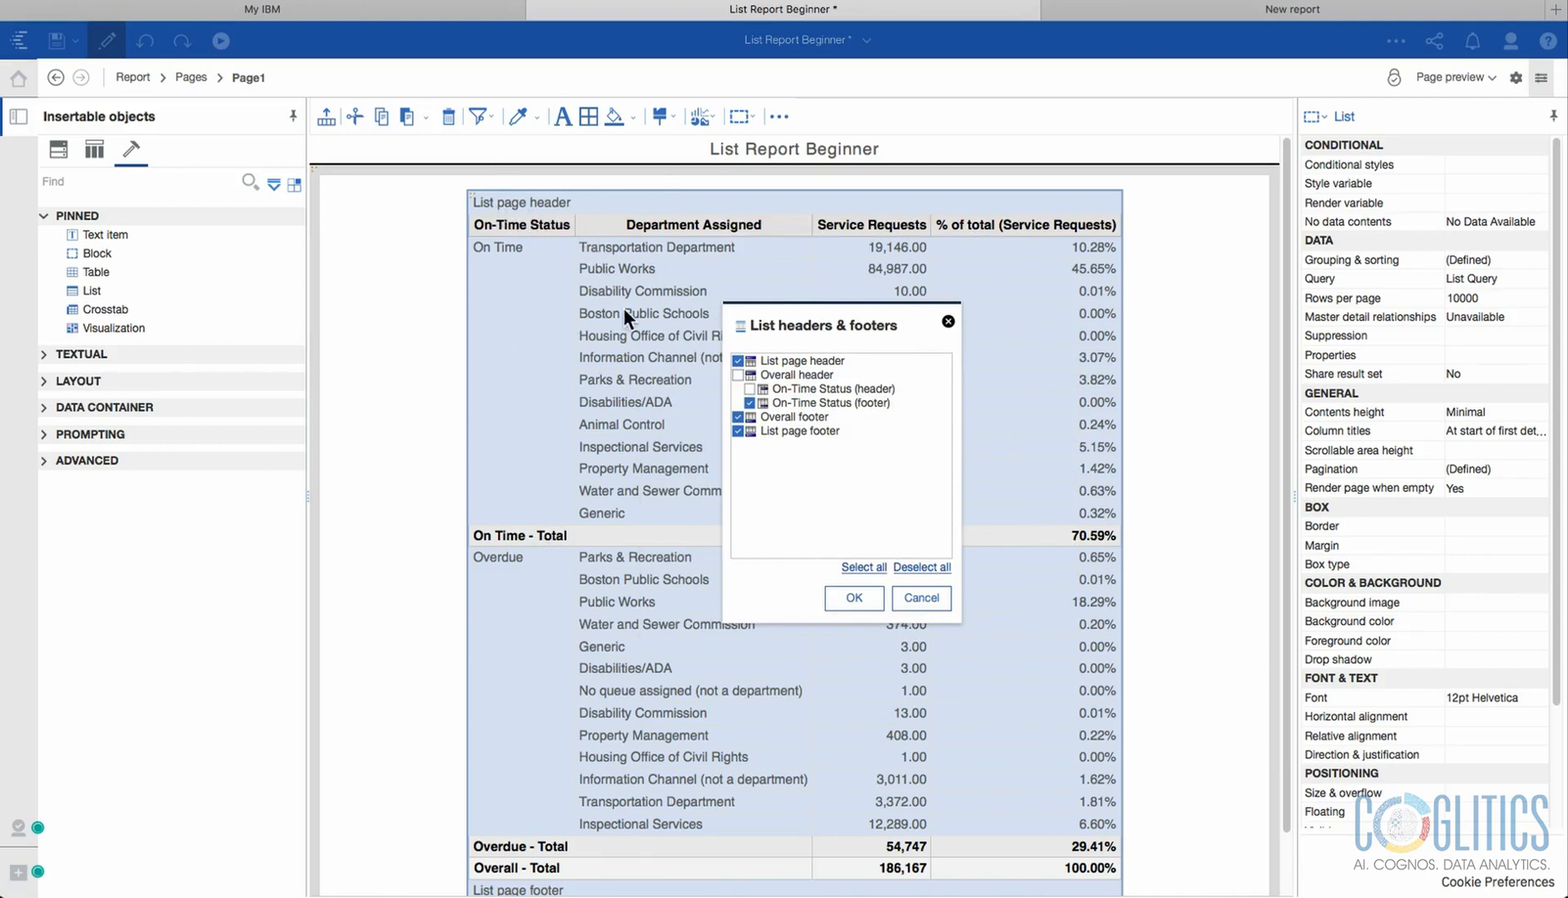
{"action": "left_click", "coordinate": [921, 598]}
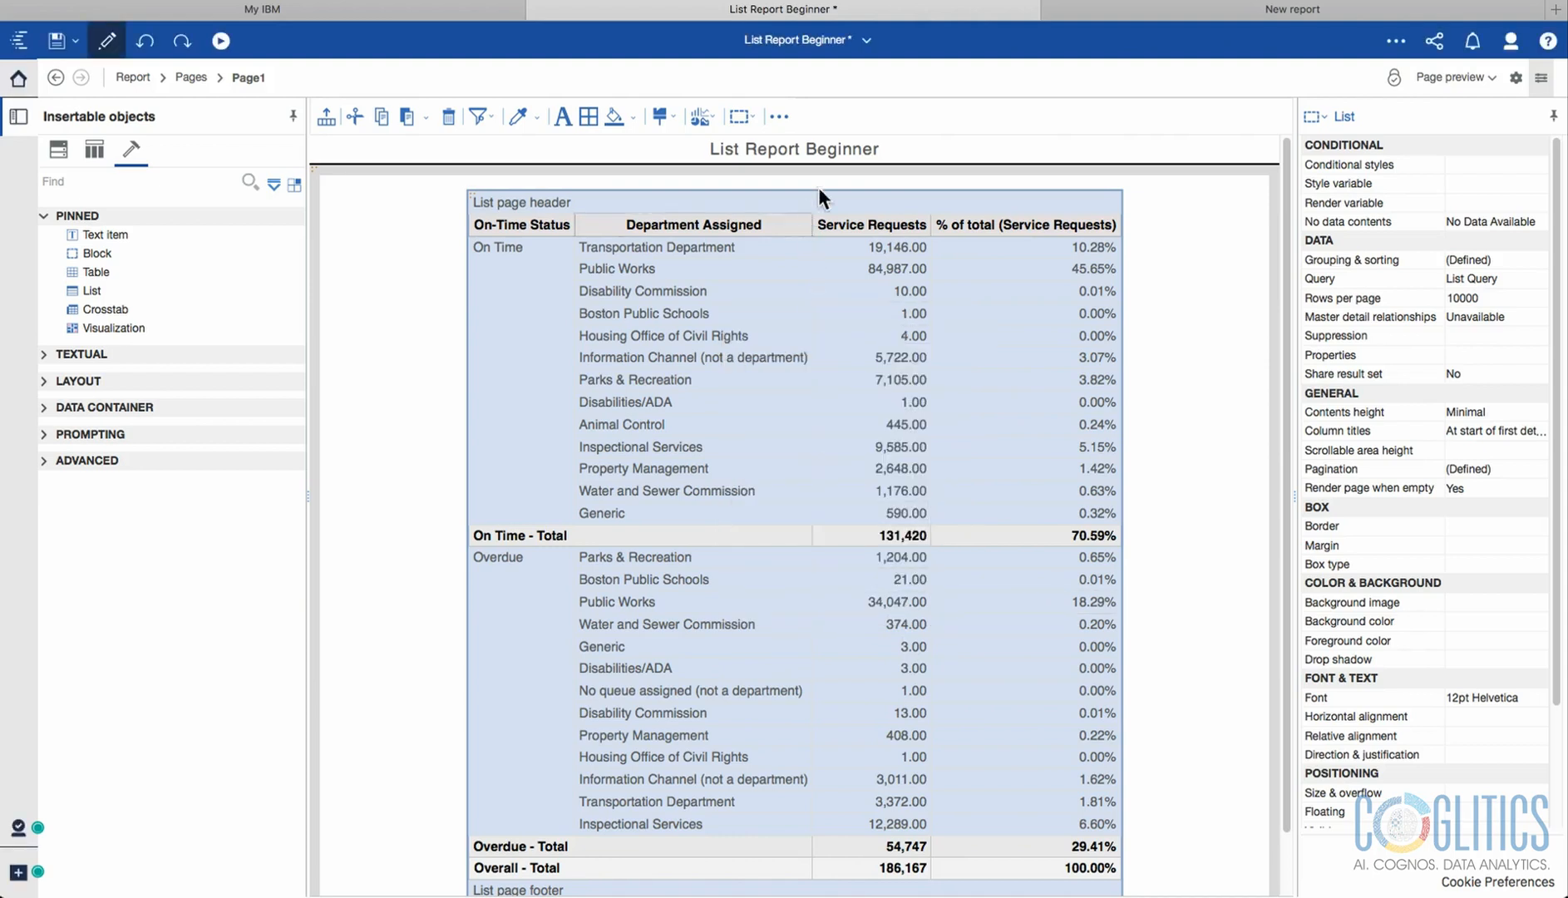
Review the page header & footer options, trying the Header and Footer settings without applying changes.
{"action": "left_click", "coordinate": [778, 116]}
{"action": "mouse_move", "coordinate": [876, 264]}
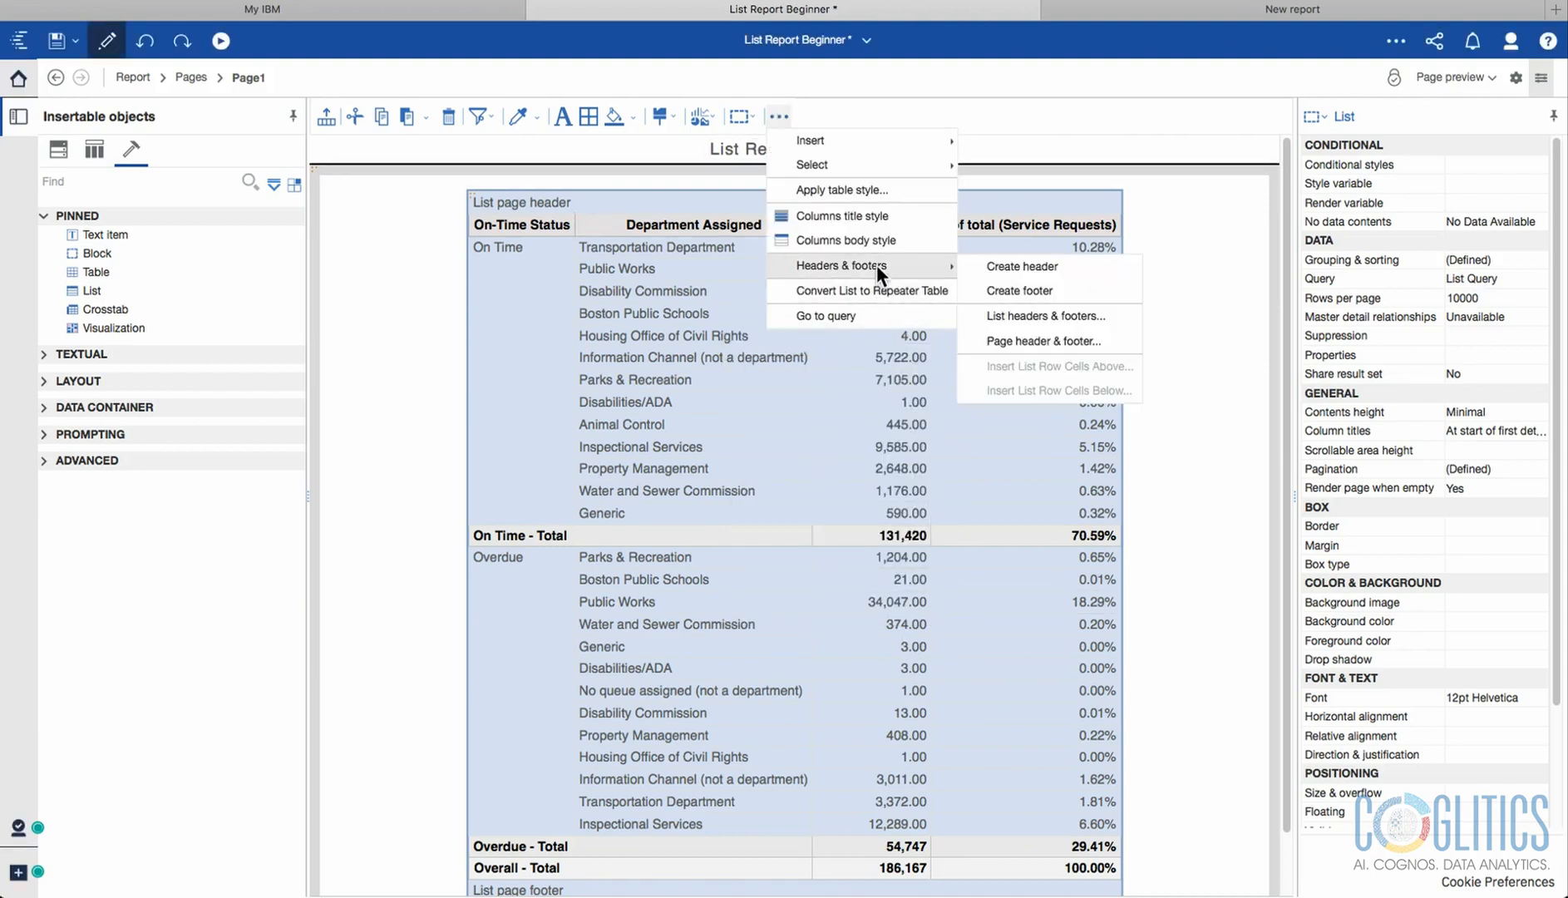
{"action": "left_click", "coordinate": [1032, 344]}
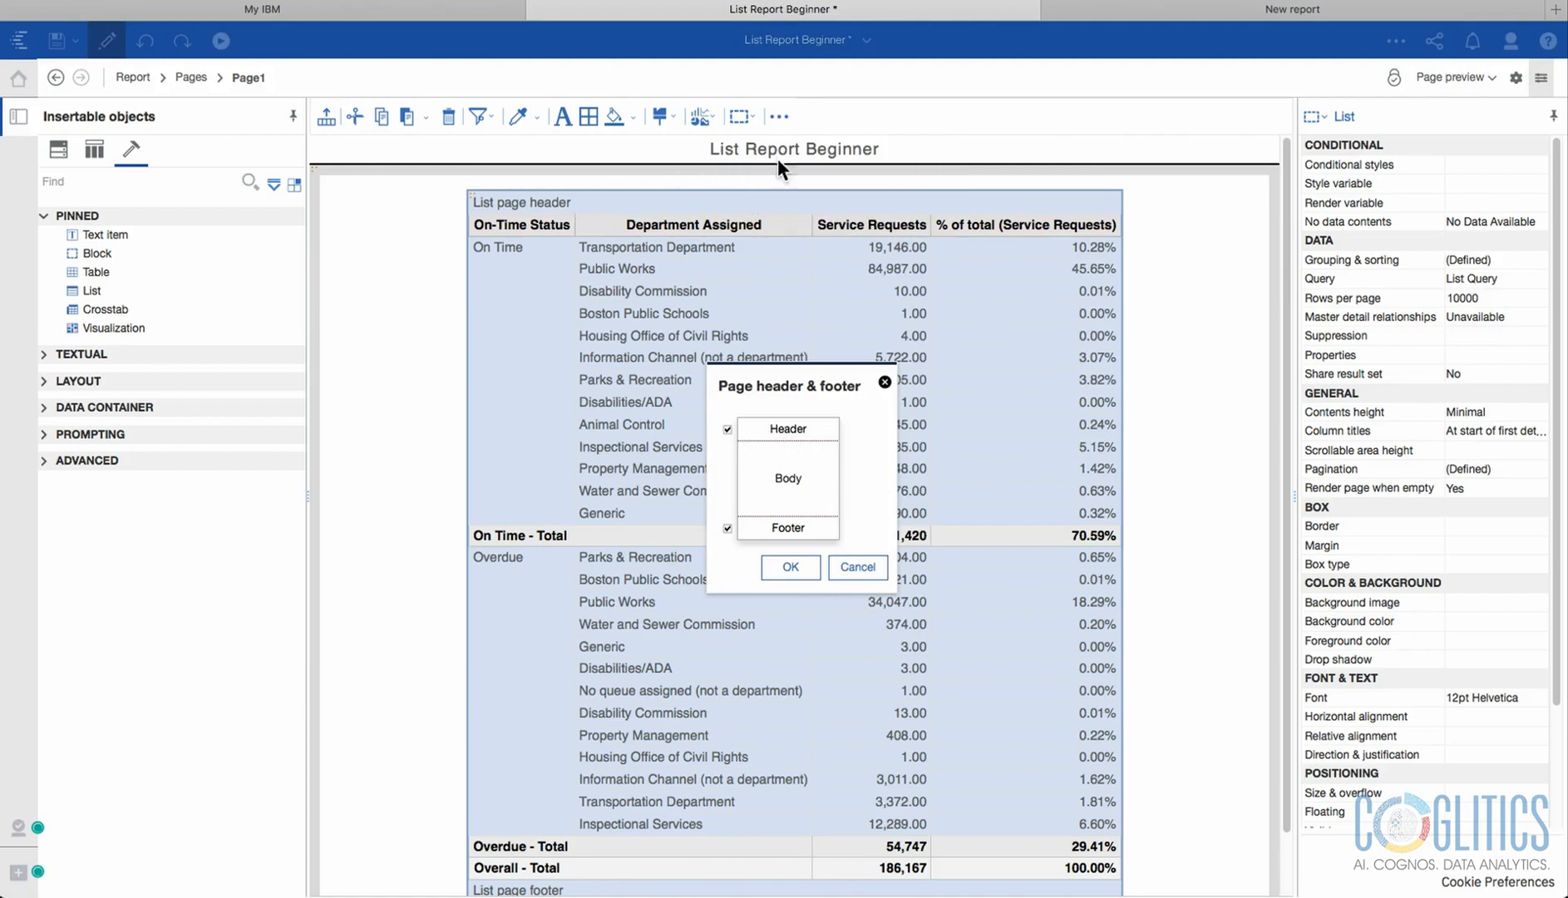
{"action": "left_click", "coordinate": [728, 429]}
{"action": "left_click", "coordinate": [727, 429]}
{"action": "left_click", "coordinate": [727, 429]}
{"action": "left_click", "coordinate": [727, 430]}
{"action": "left_click", "coordinate": [727, 528]}
{"action": "left_click", "coordinate": [727, 529]}
{"action": "left_click", "coordinate": [857, 567]}
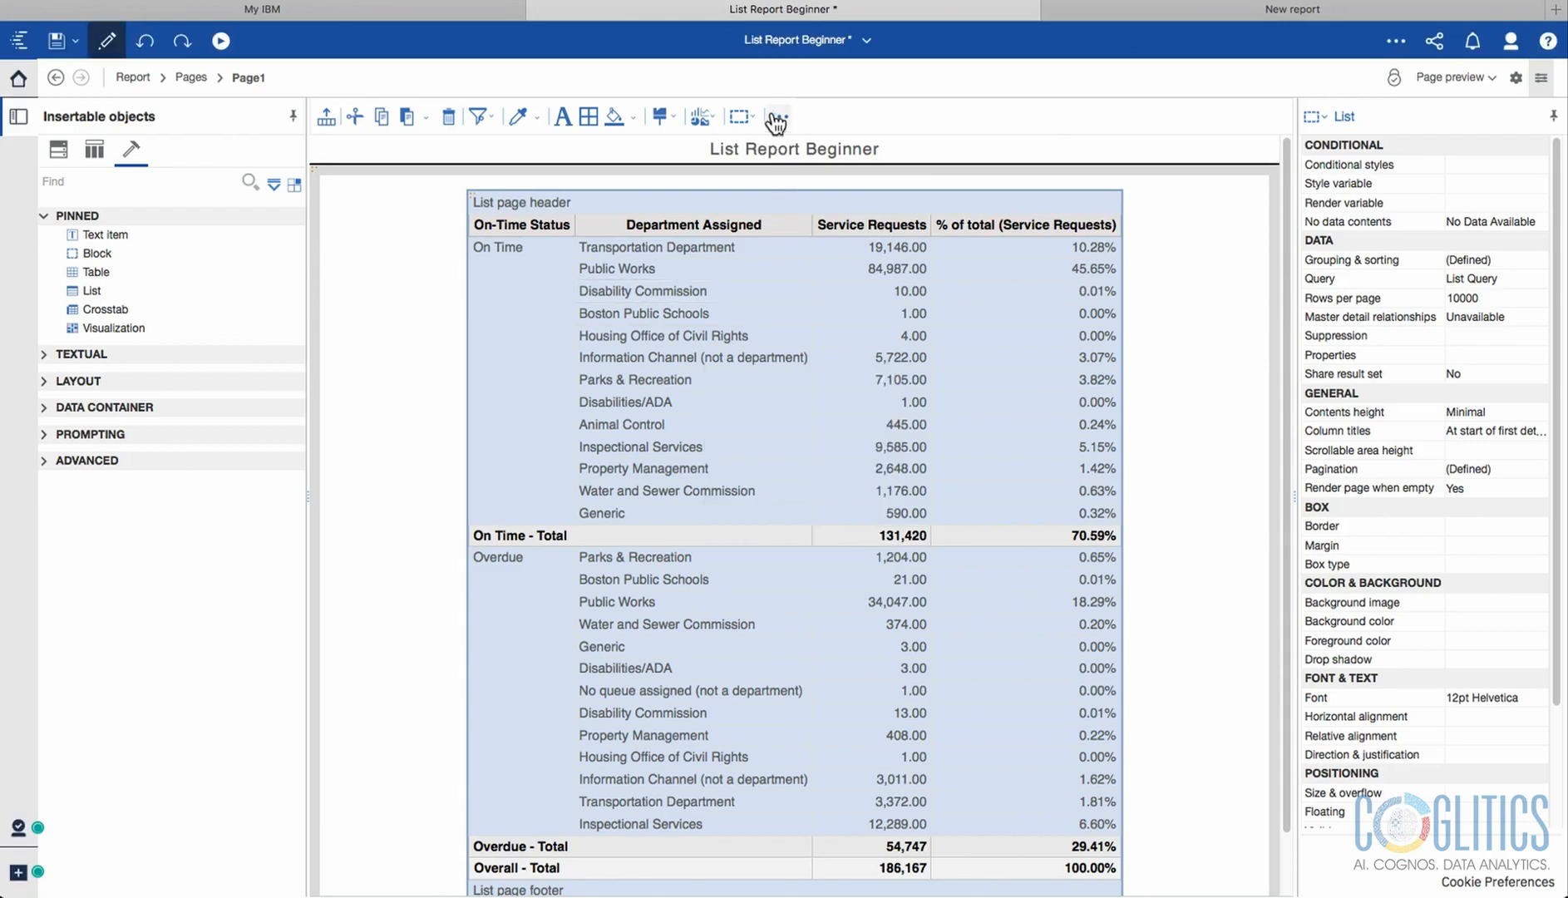
Go to the list's query and examine its data items and their properties, including the Service Requests totals.
{"action": "left_click", "coordinate": [776, 118]}
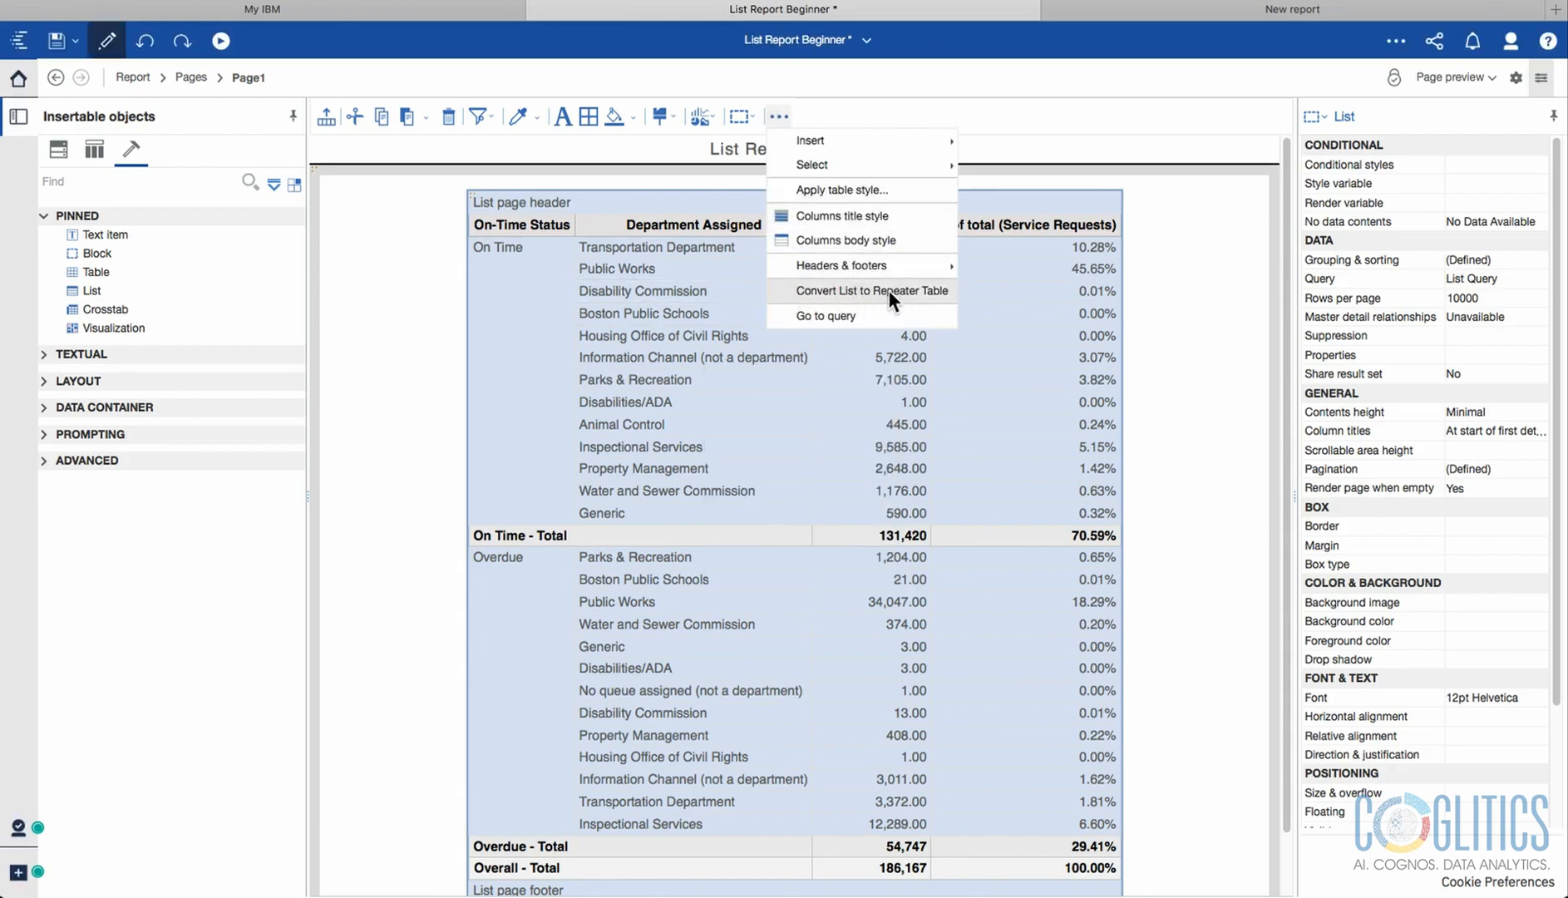
{"action": "left_click", "coordinate": [833, 316]}
{"action": "left_click", "coordinate": [390, 178]}
{"action": "left_click", "coordinate": [391, 202]}
{"action": "left_click", "coordinate": [392, 217], "text": "shift"}
{"action": "left_click", "coordinate": [392, 218]}
{"action": "left_click", "coordinate": [392, 233]}
{"action": "left_click", "coordinate": [394, 244]}
{"action": "left_click", "coordinate": [395, 230]}
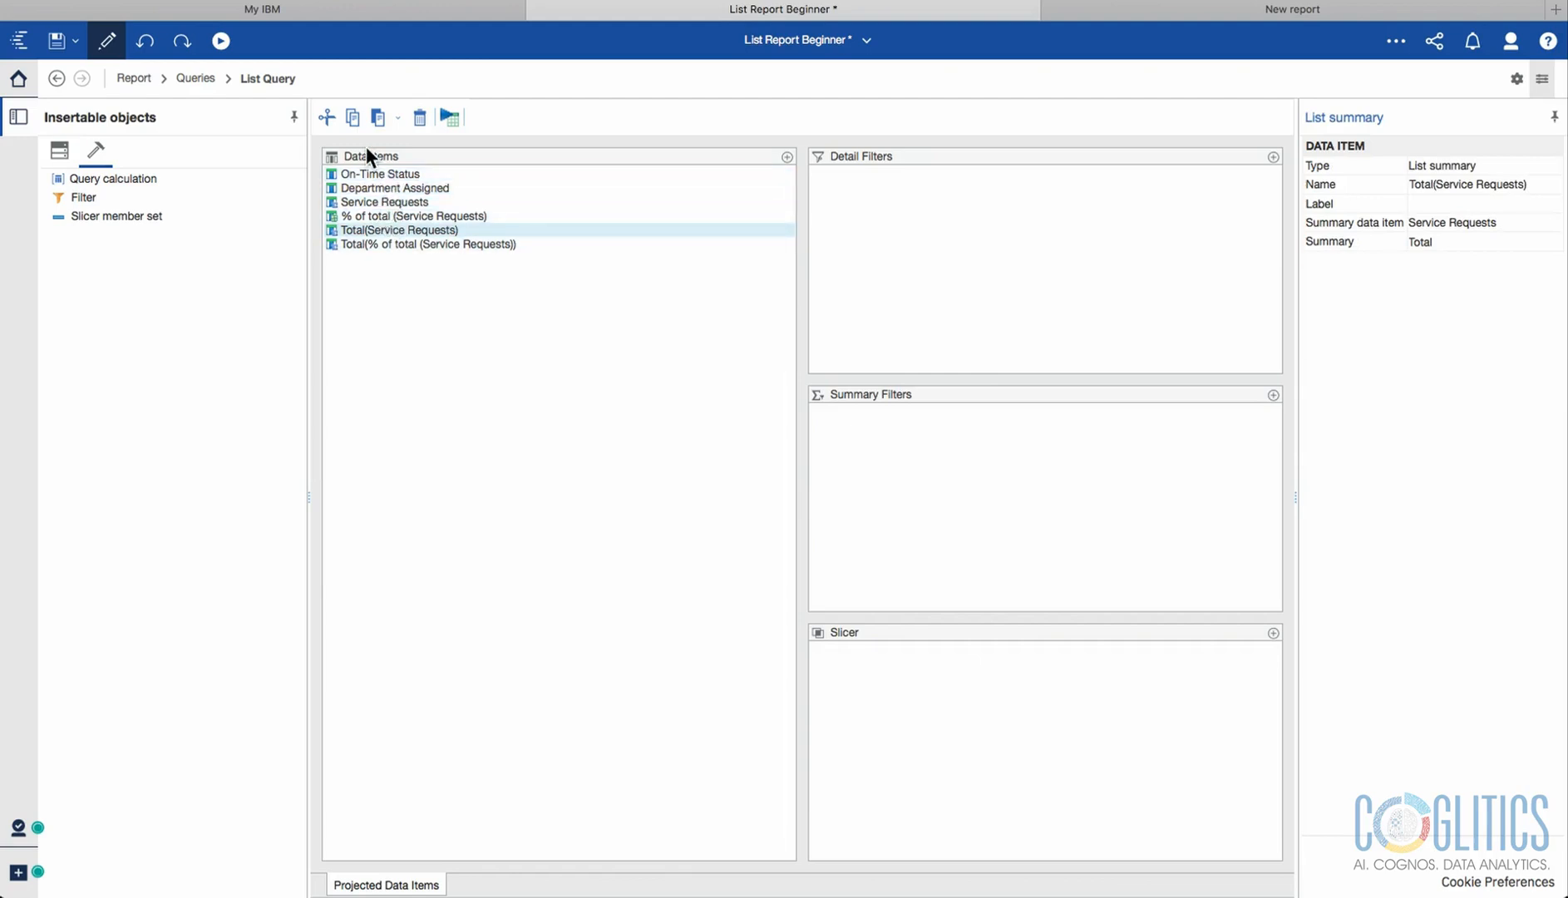
Return to the report page and compare the options available for the Department Assigned column, the % of total column and the whole list.
{"action": "left_click", "coordinate": [66, 78]}
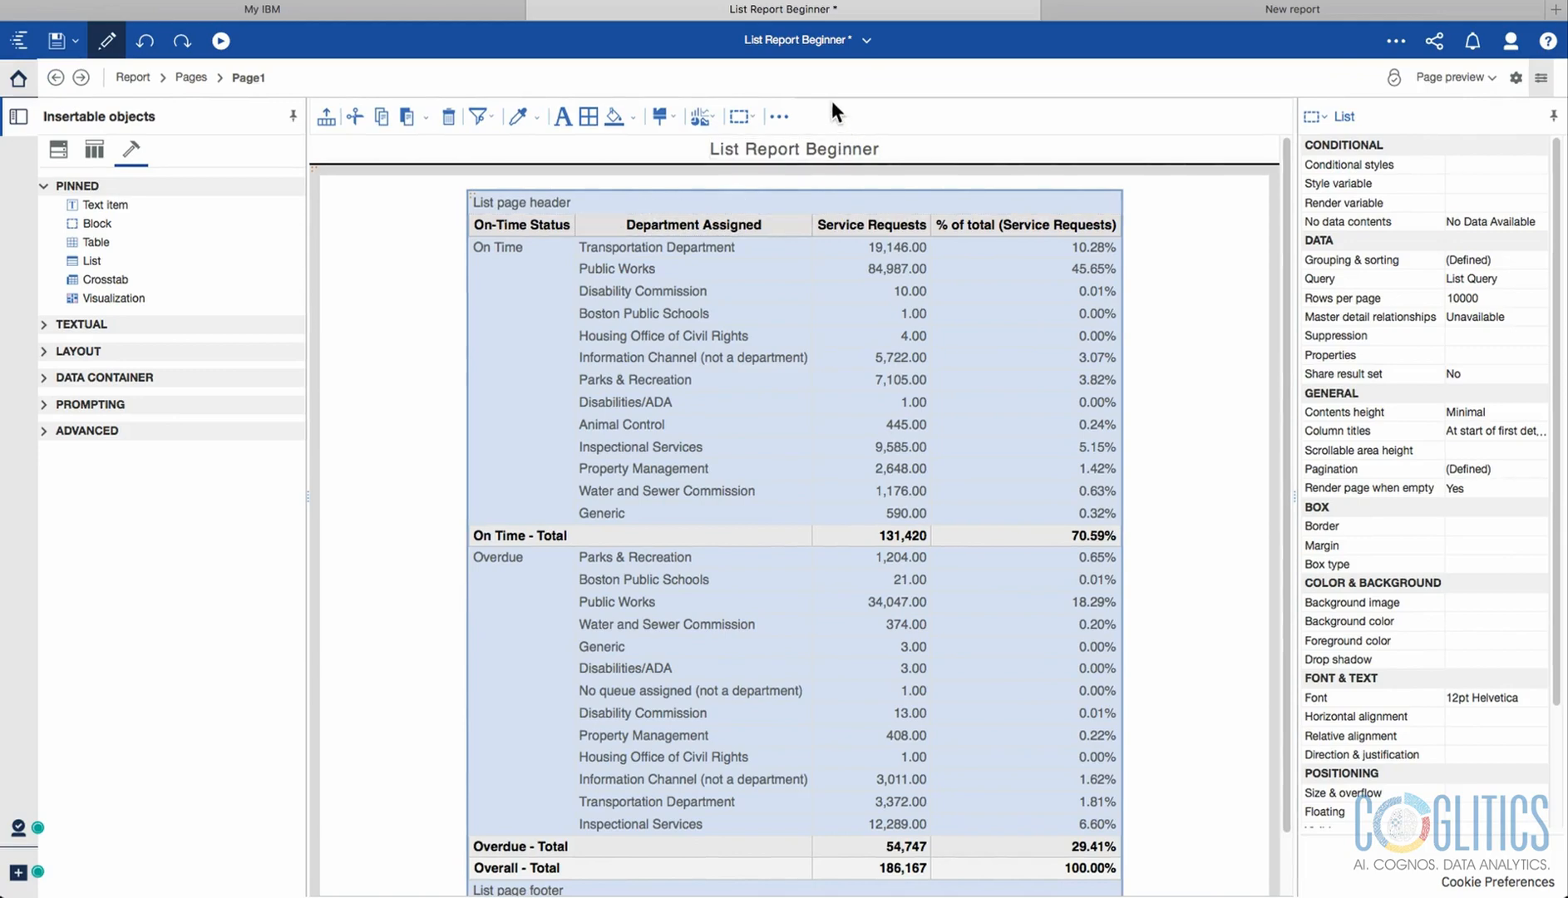
{"action": "left_click", "coordinate": [631, 313]}
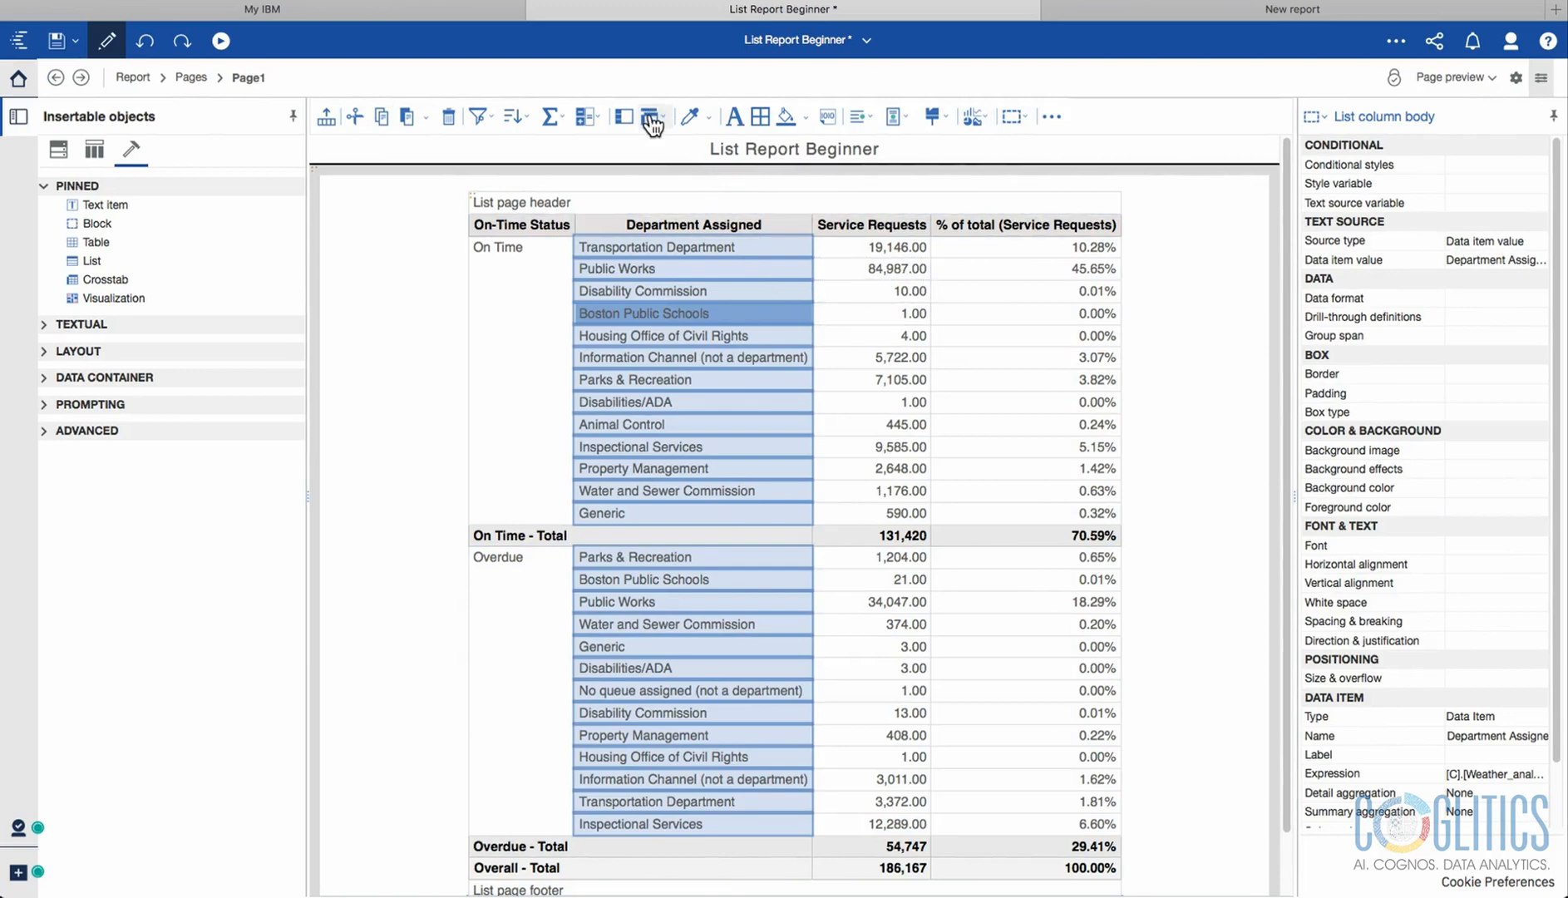
{"action": "left_click", "coordinate": [1024, 269]}
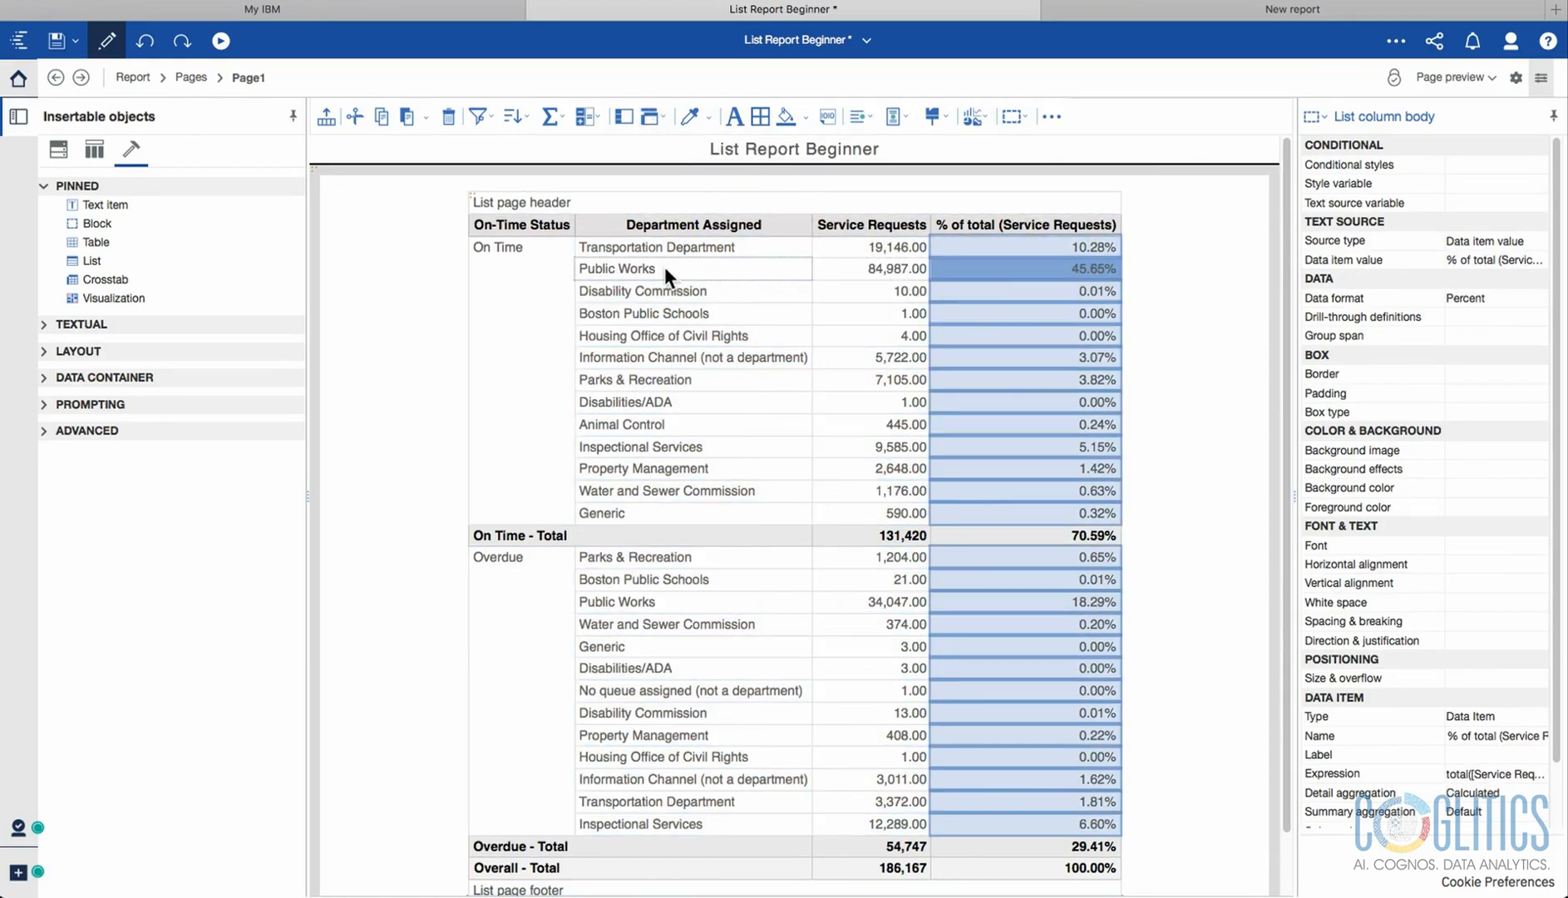
{"action": "left_click", "coordinate": [667, 269]}
{"action": "left_click", "coordinate": [775, 151]}
{"action": "left_click", "coordinate": [1054, 313]}
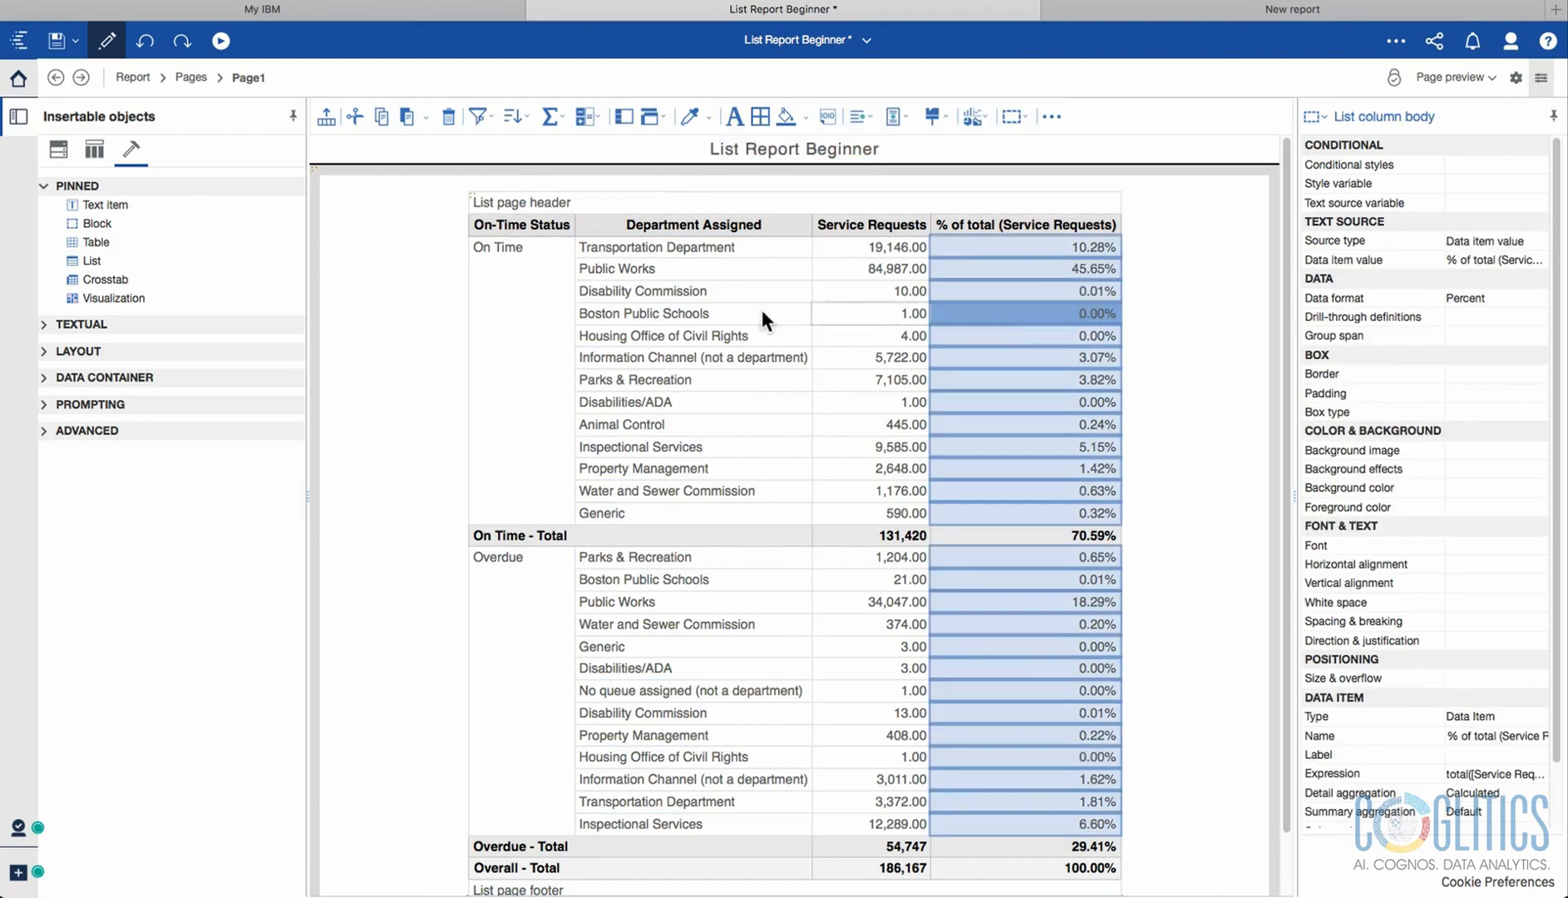
{"action": "left_click", "coordinate": [474, 196]}
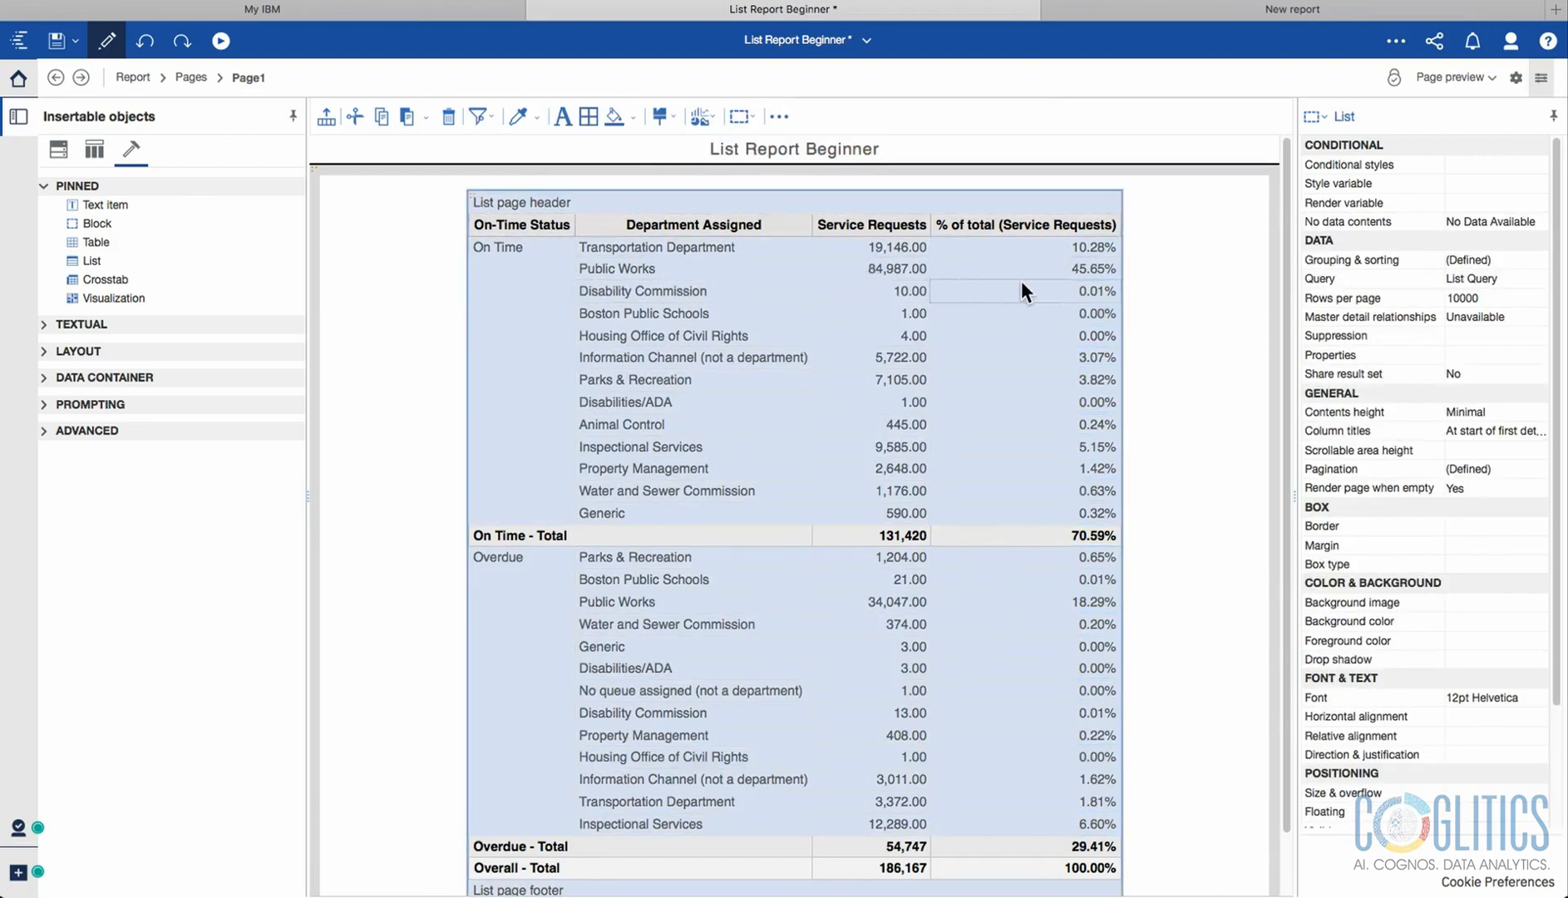
{"action": "left_click", "coordinate": [987, 284]}
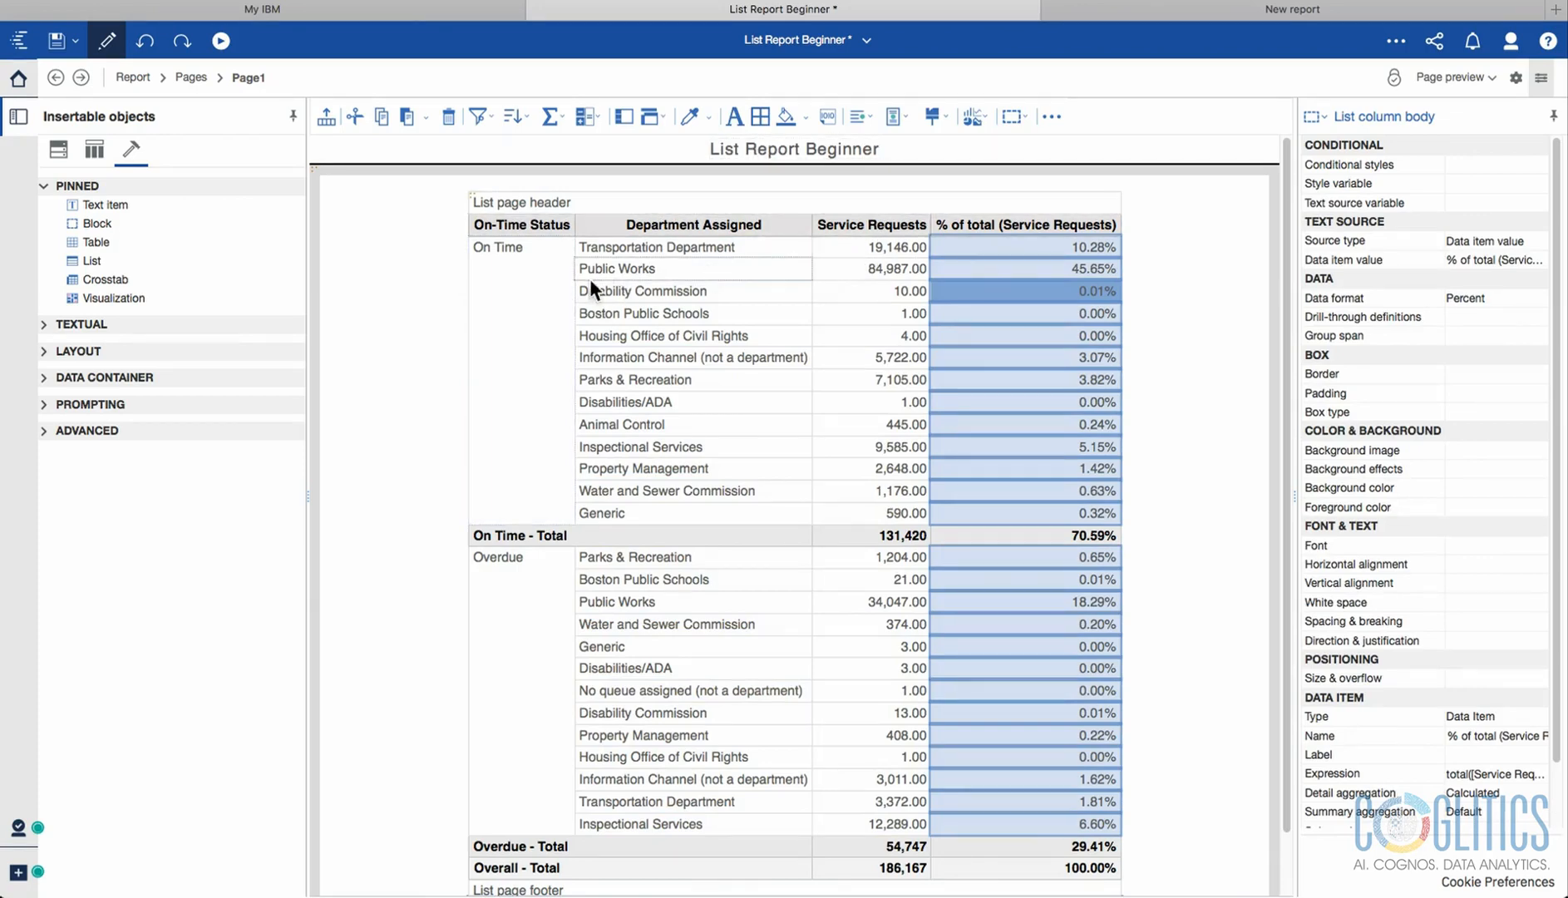
{"action": "left_click", "coordinate": [533, 250]}
{"action": "left_click", "coordinate": [476, 194]}
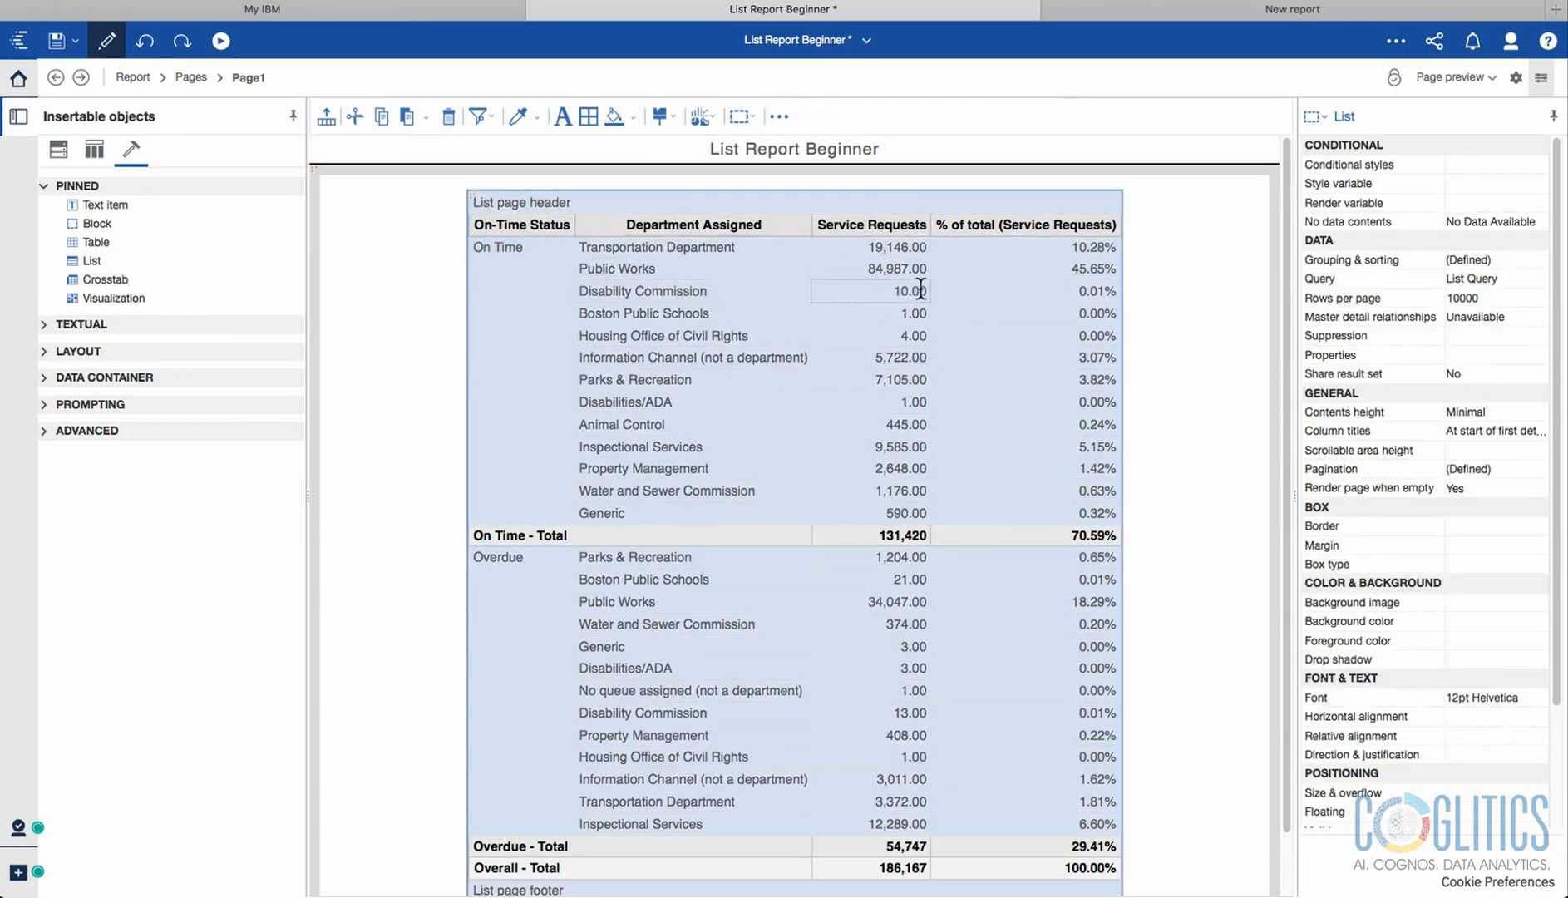
{"action": "left_click", "coordinate": [996, 288]}
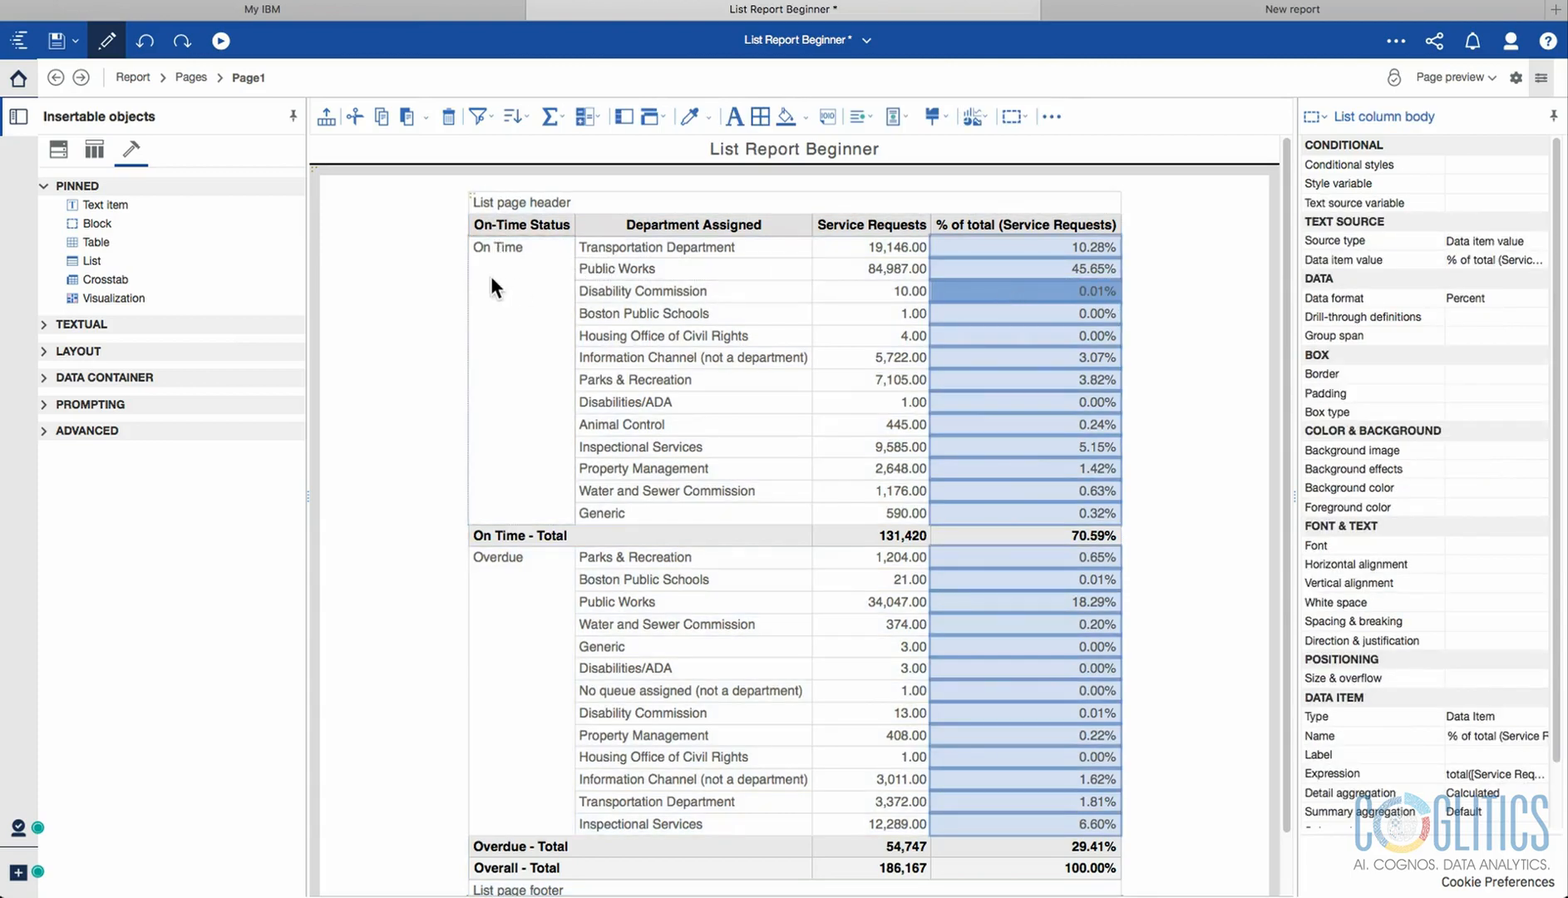
View the Department Assigned data item expression without changing it, and compare the options for the number columns and the whole list.
{"action": "double_click", "coordinate": [711, 293]}
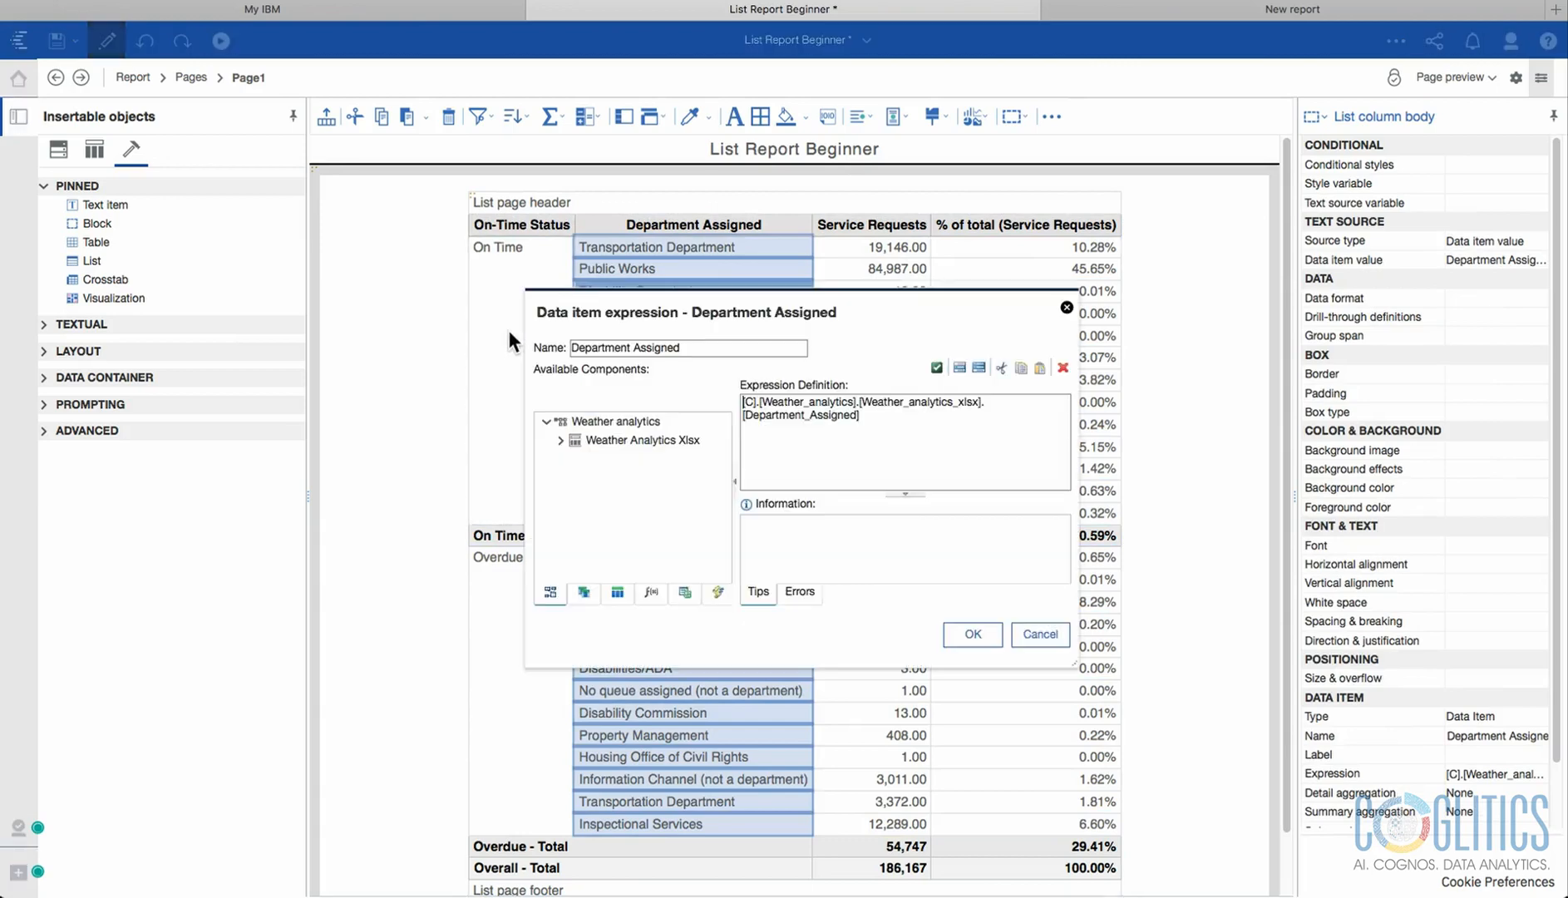
{"action": "left_click", "coordinate": [1040, 633]}
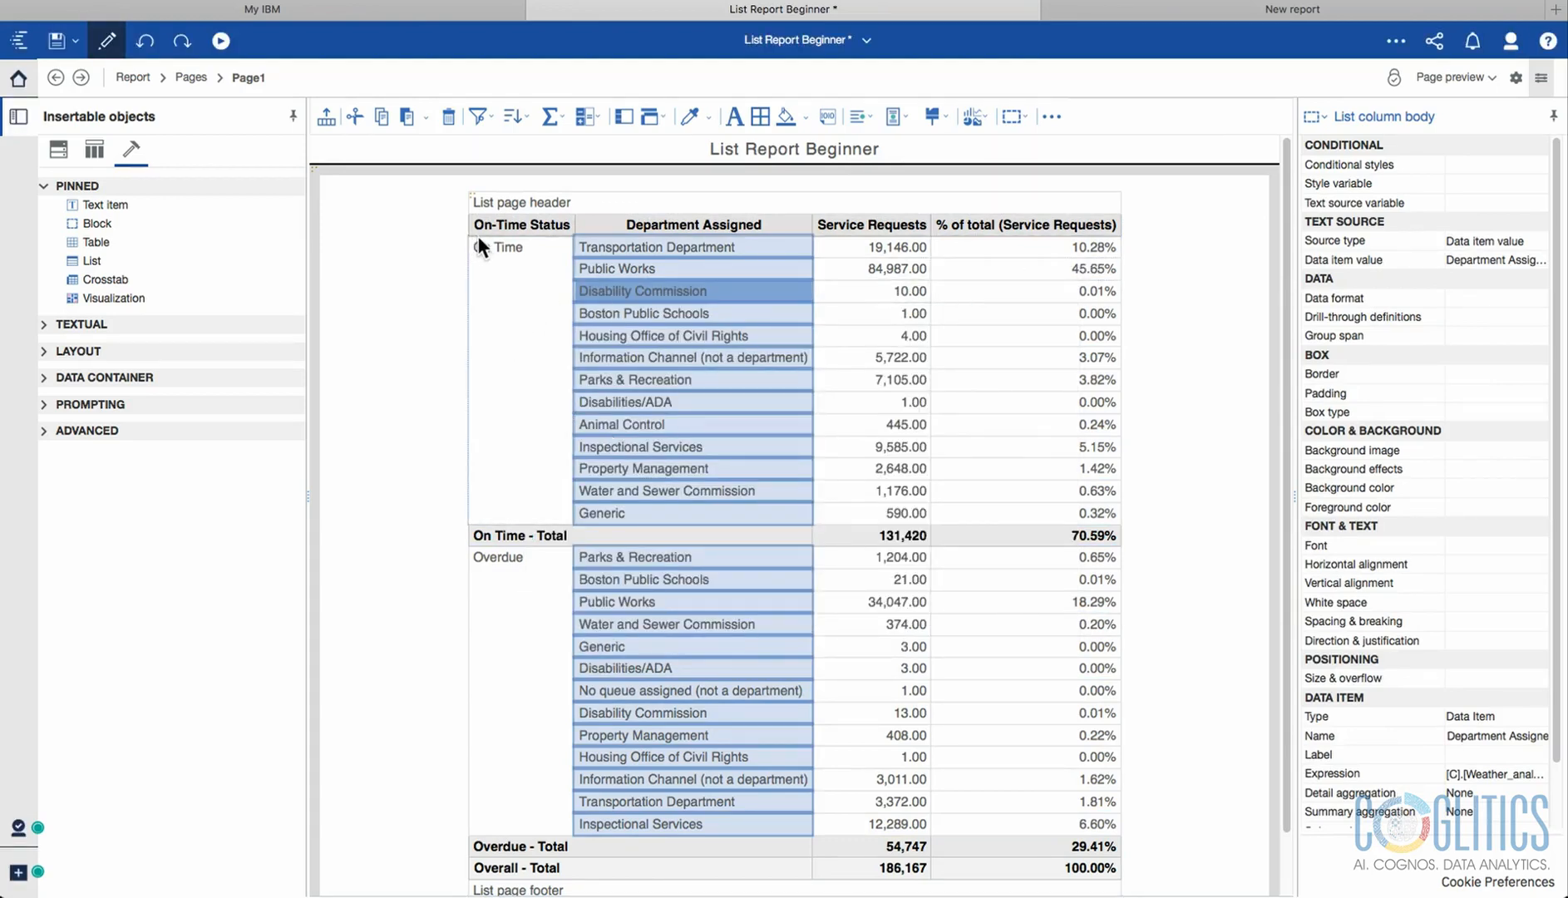
{"action": "left_click", "coordinate": [856, 269]}
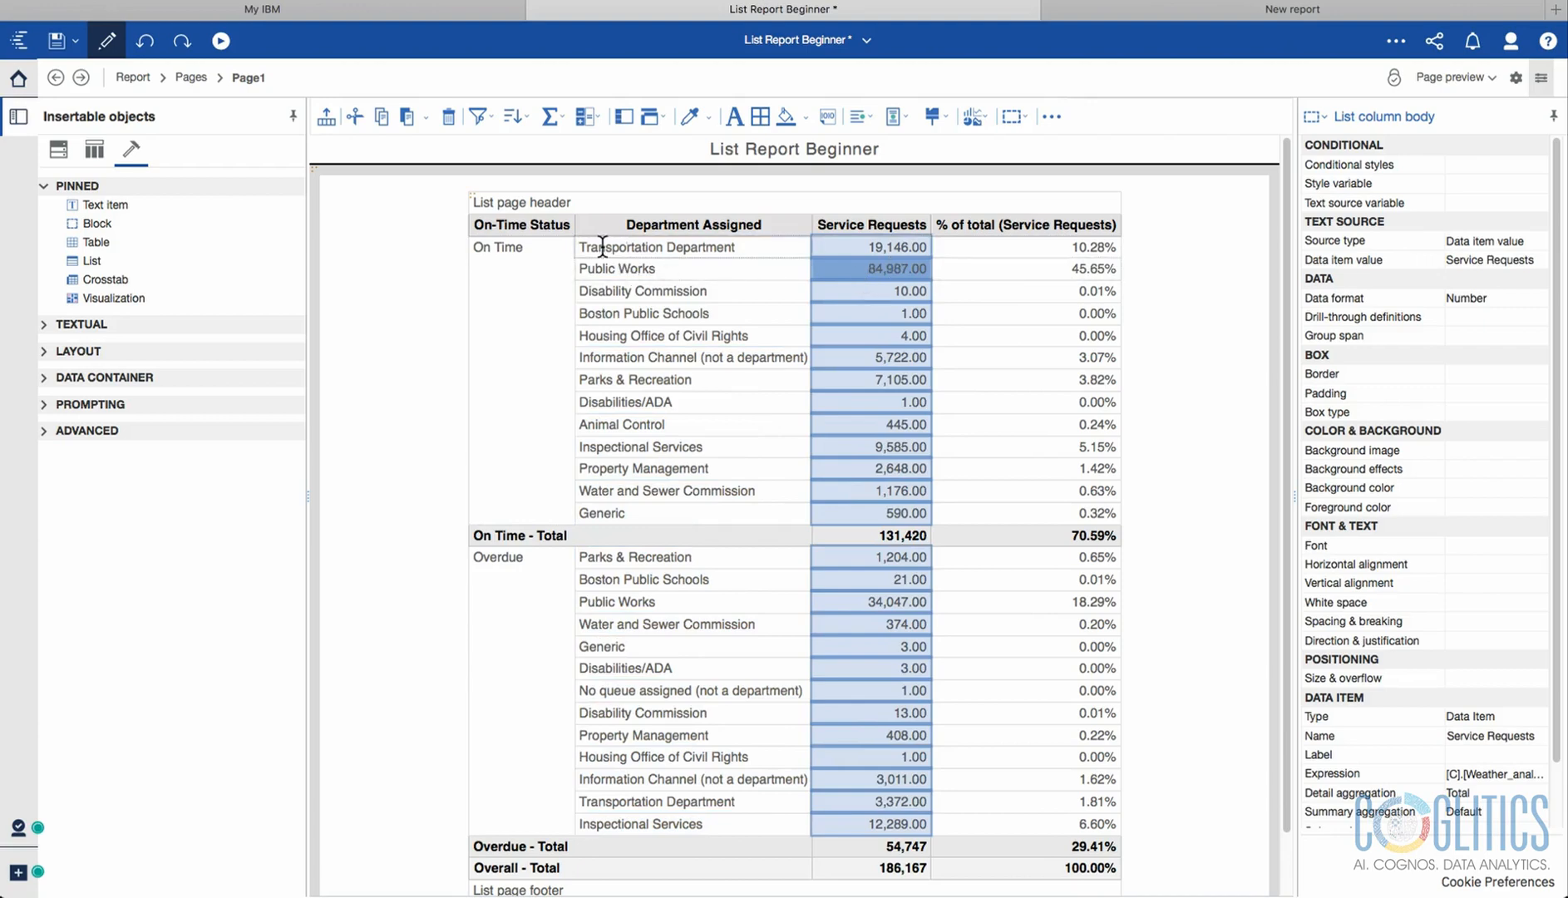
{"action": "left_click", "coordinate": [993, 295]}
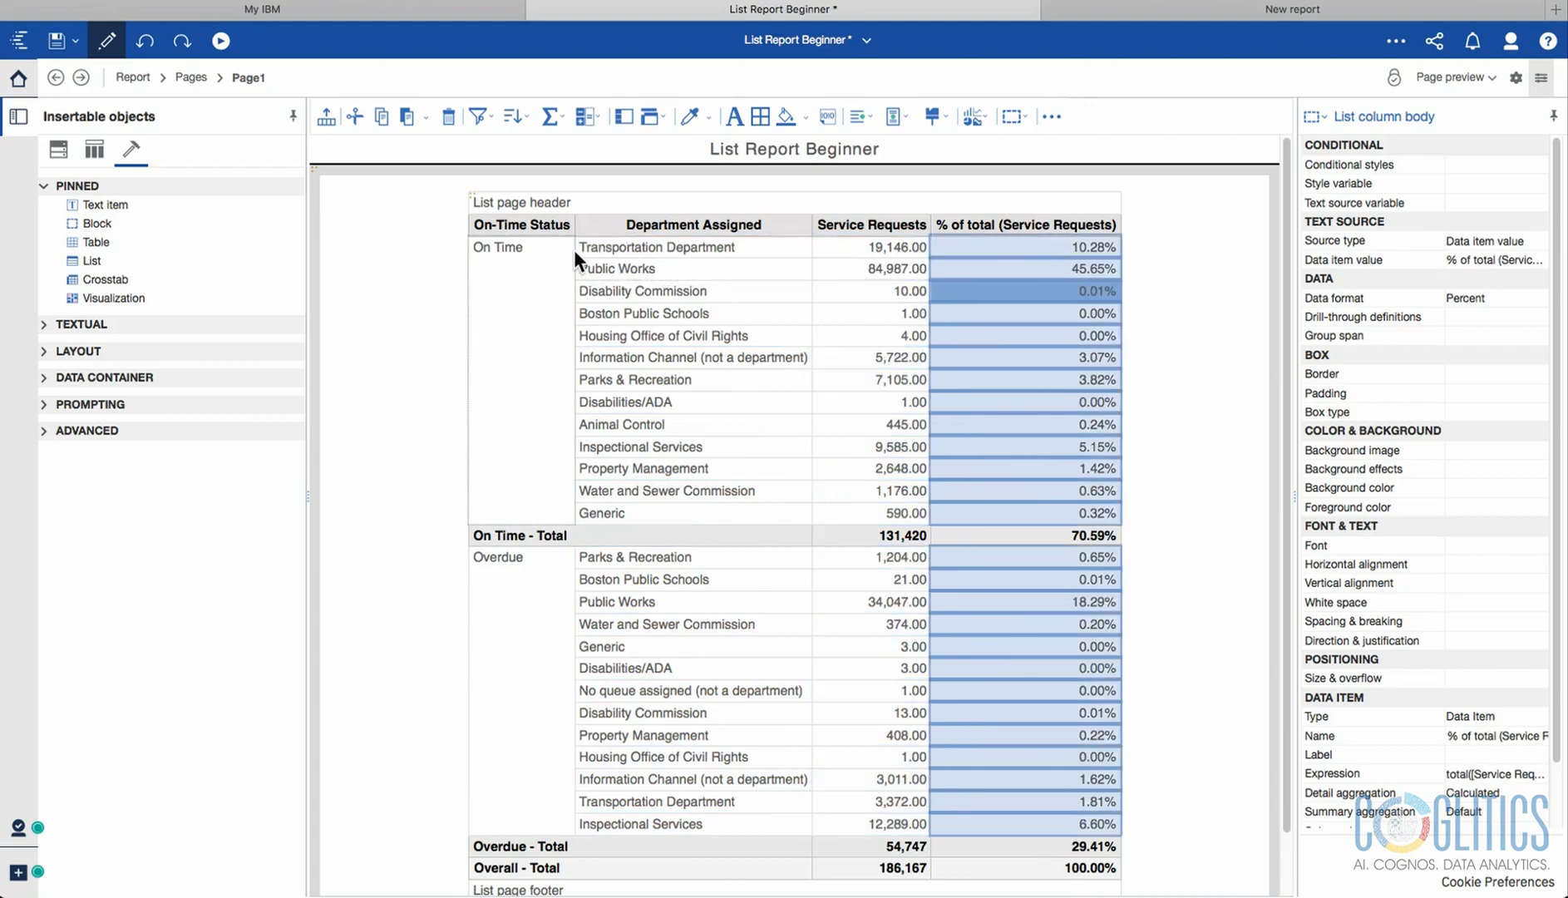
{"action": "left_click", "coordinate": [471, 214]}
{"action": "left_click", "coordinate": [473, 194]}
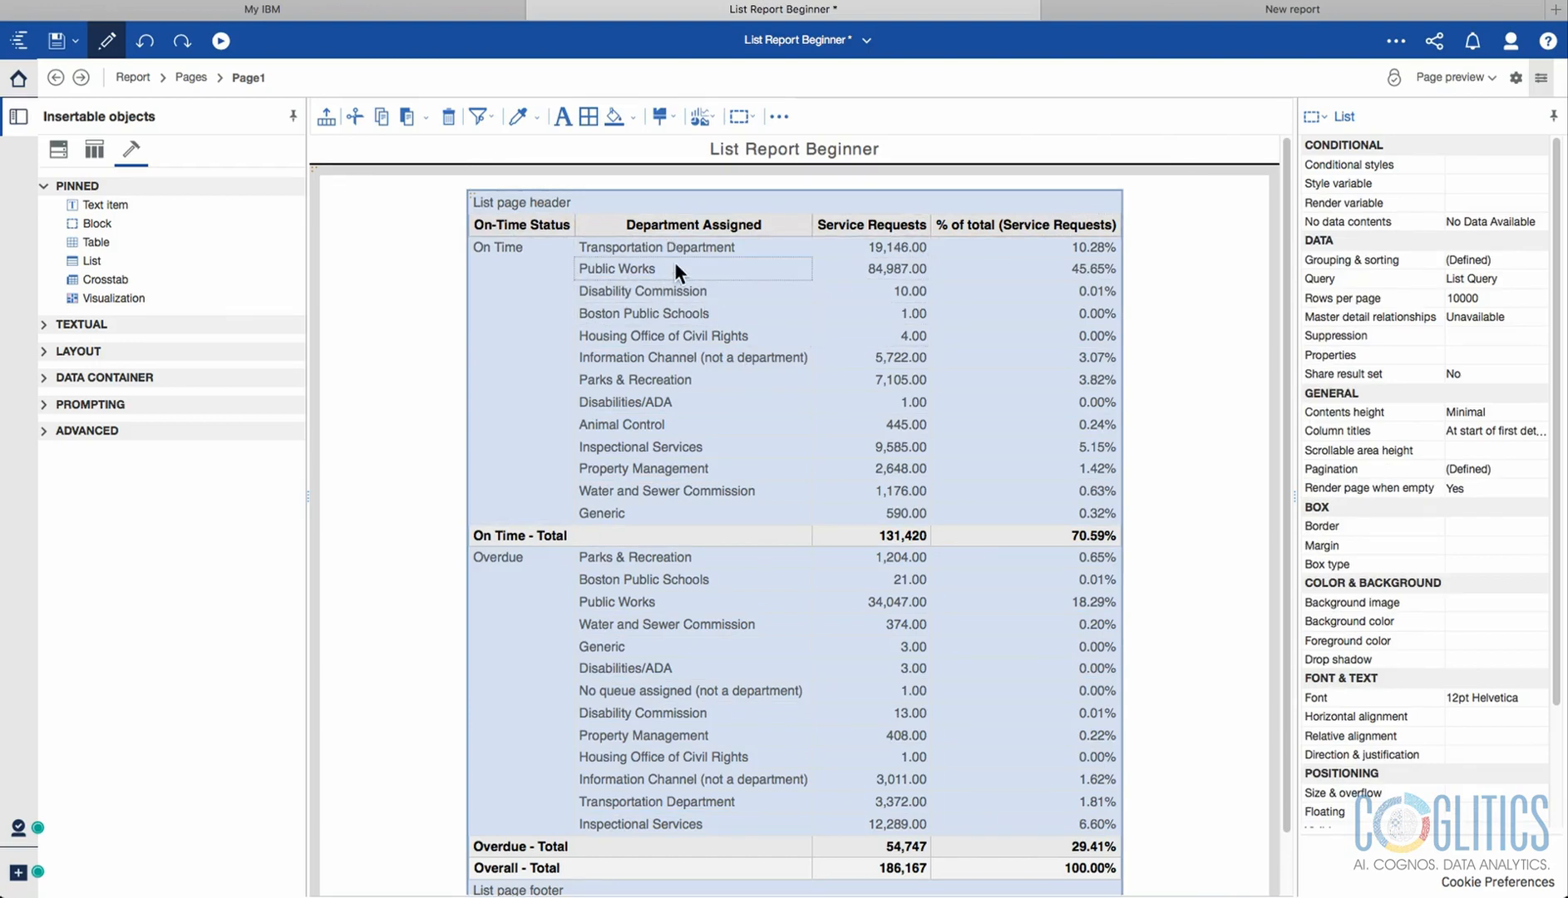
Try sorting the Department Assigned column in ascending order, and undo the sort.
{"action": "left_click", "coordinate": [703, 246]}
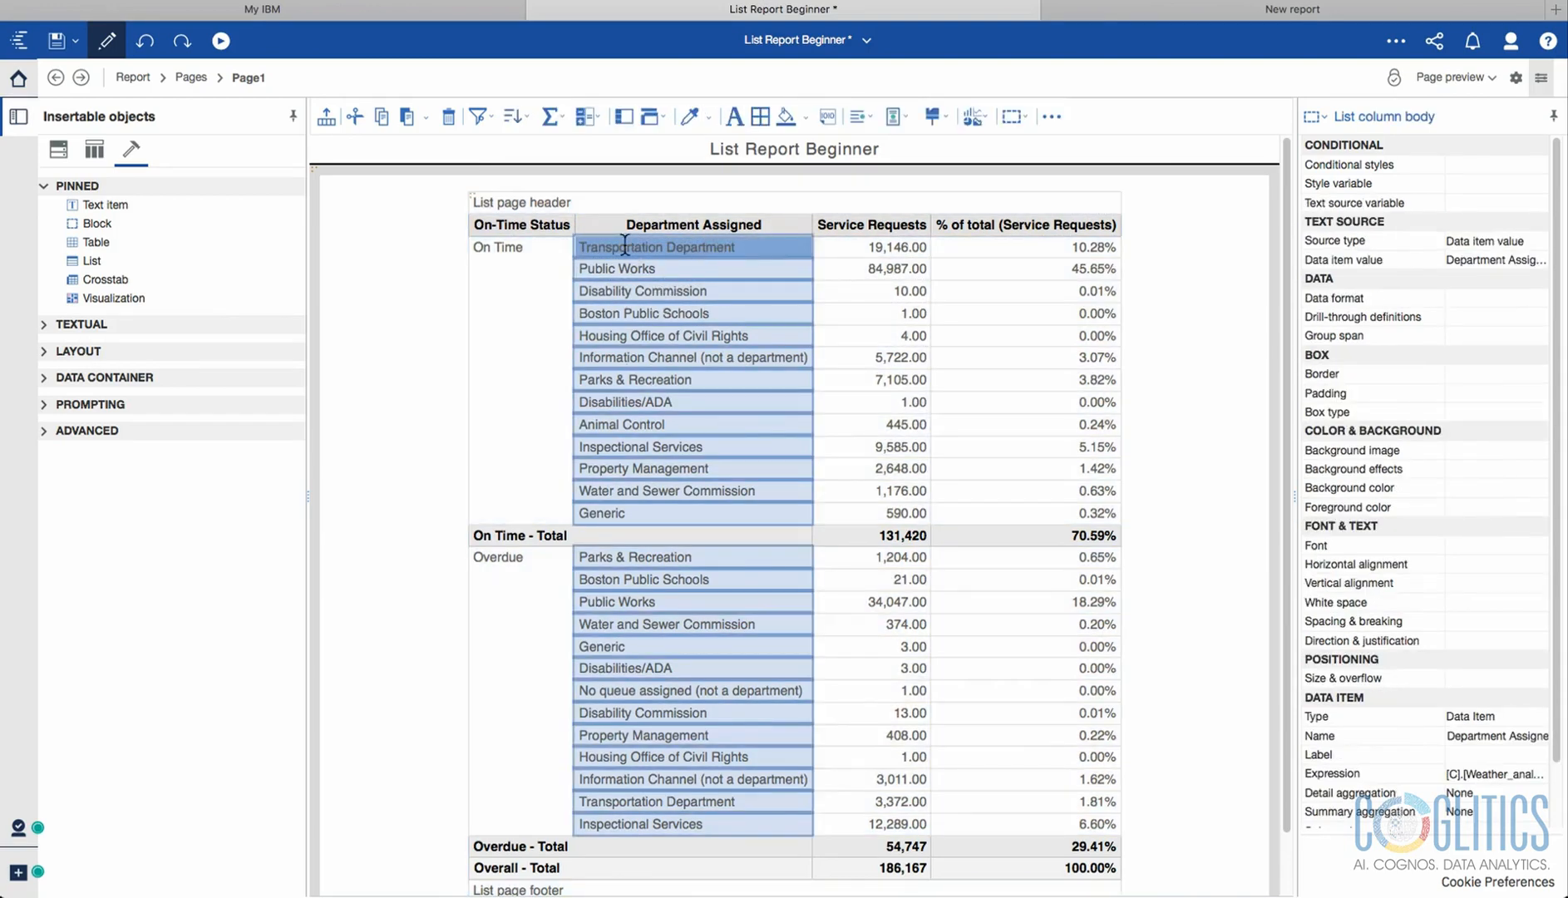
{"action": "left_click", "coordinate": [522, 114]}
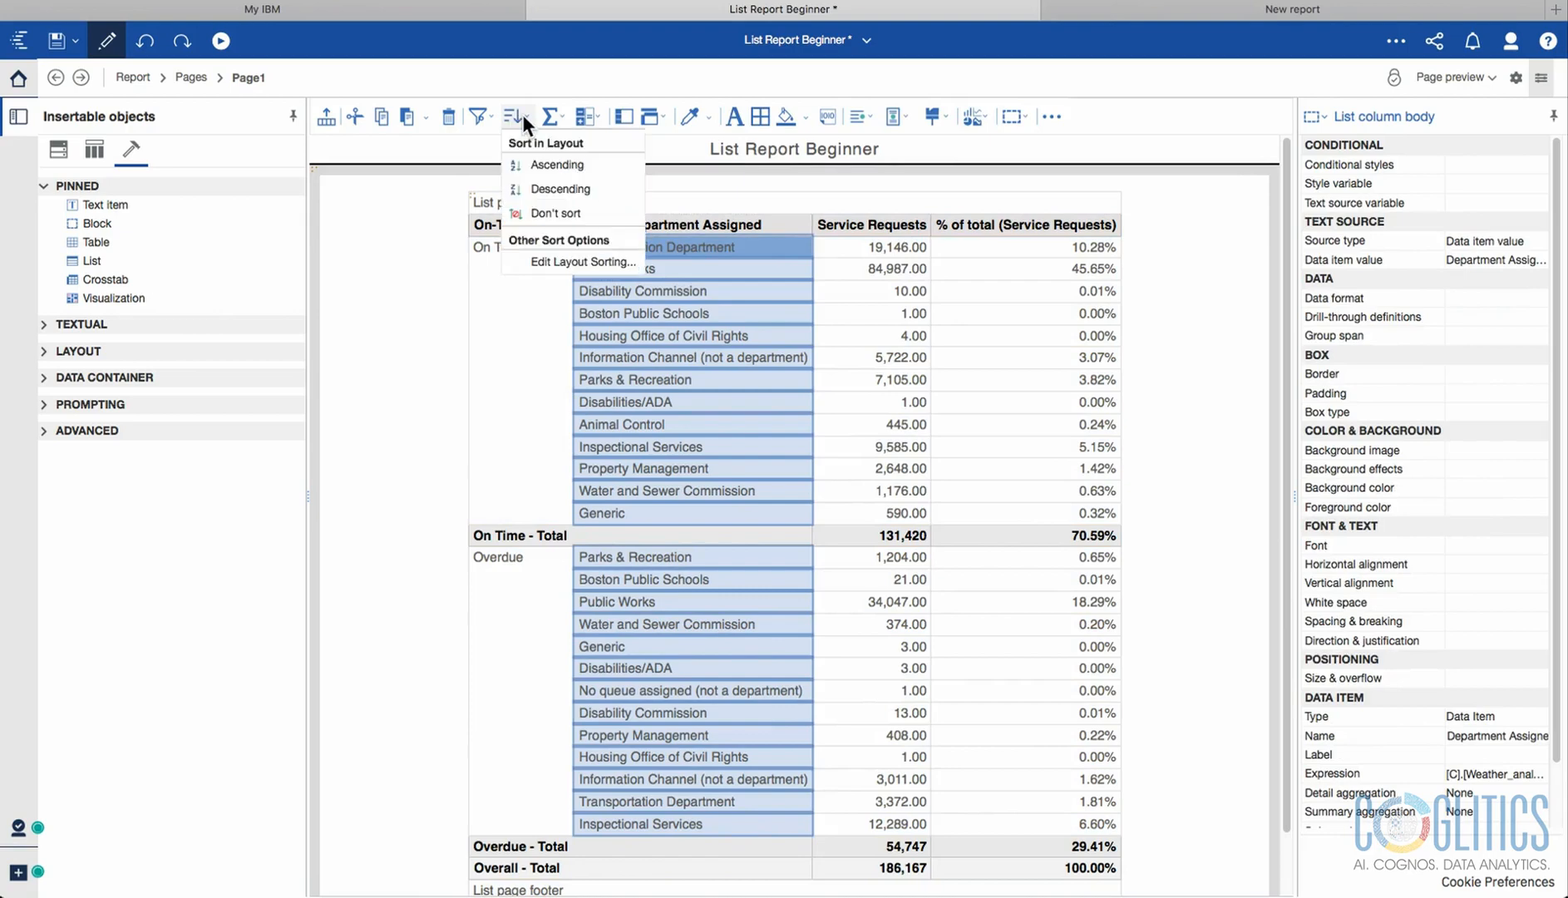
{"action": "left_click", "coordinate": [553, 164]}
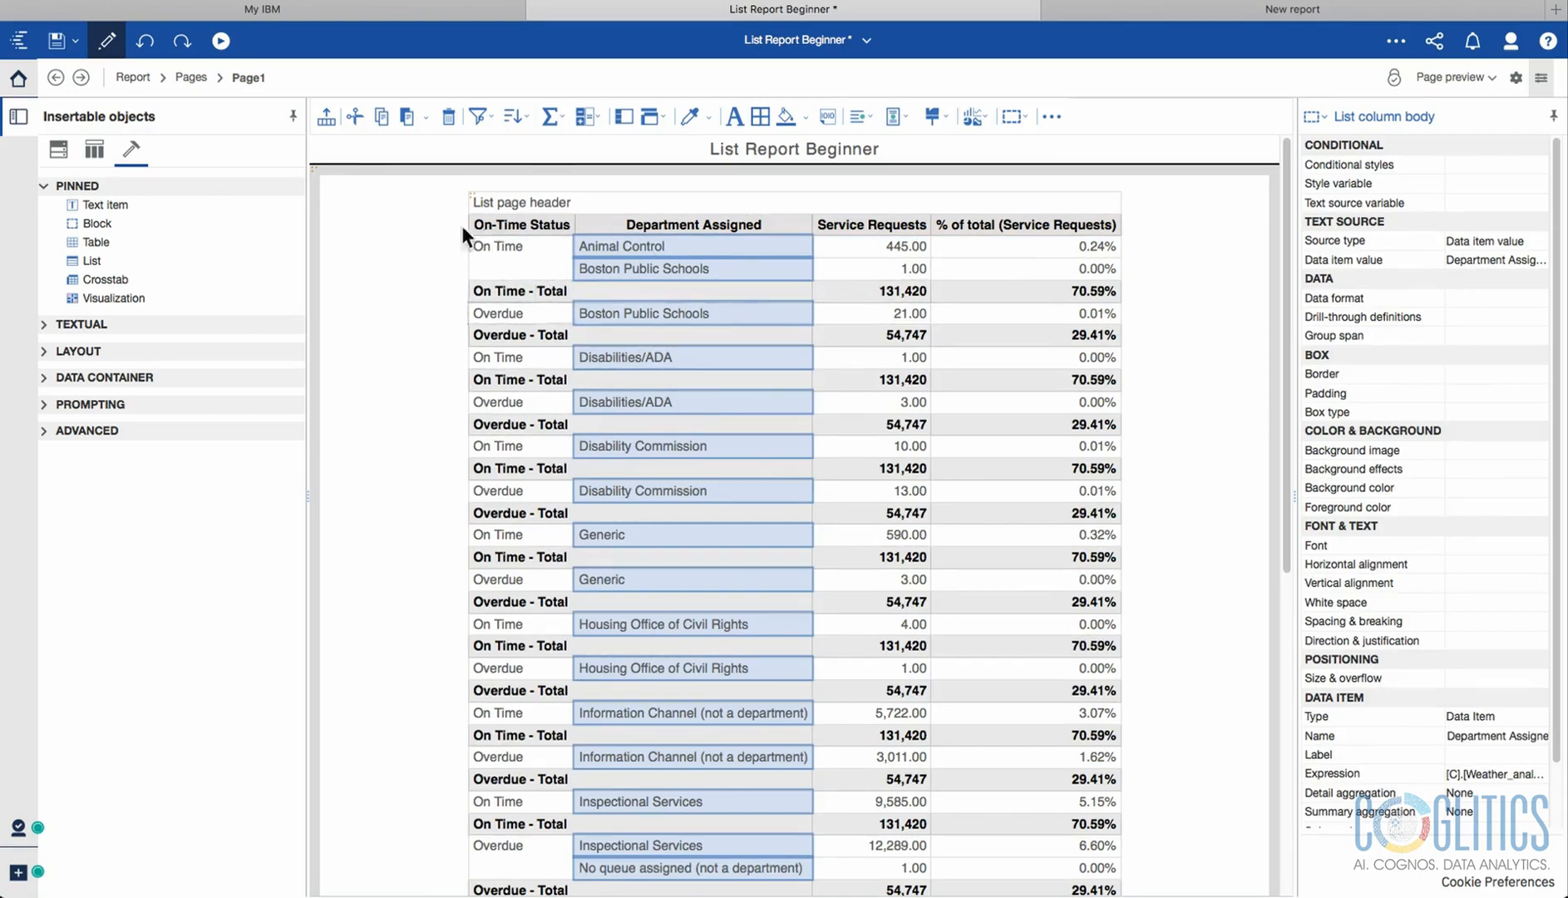
{"action": "left_click", "coordinate": [145, 40]}
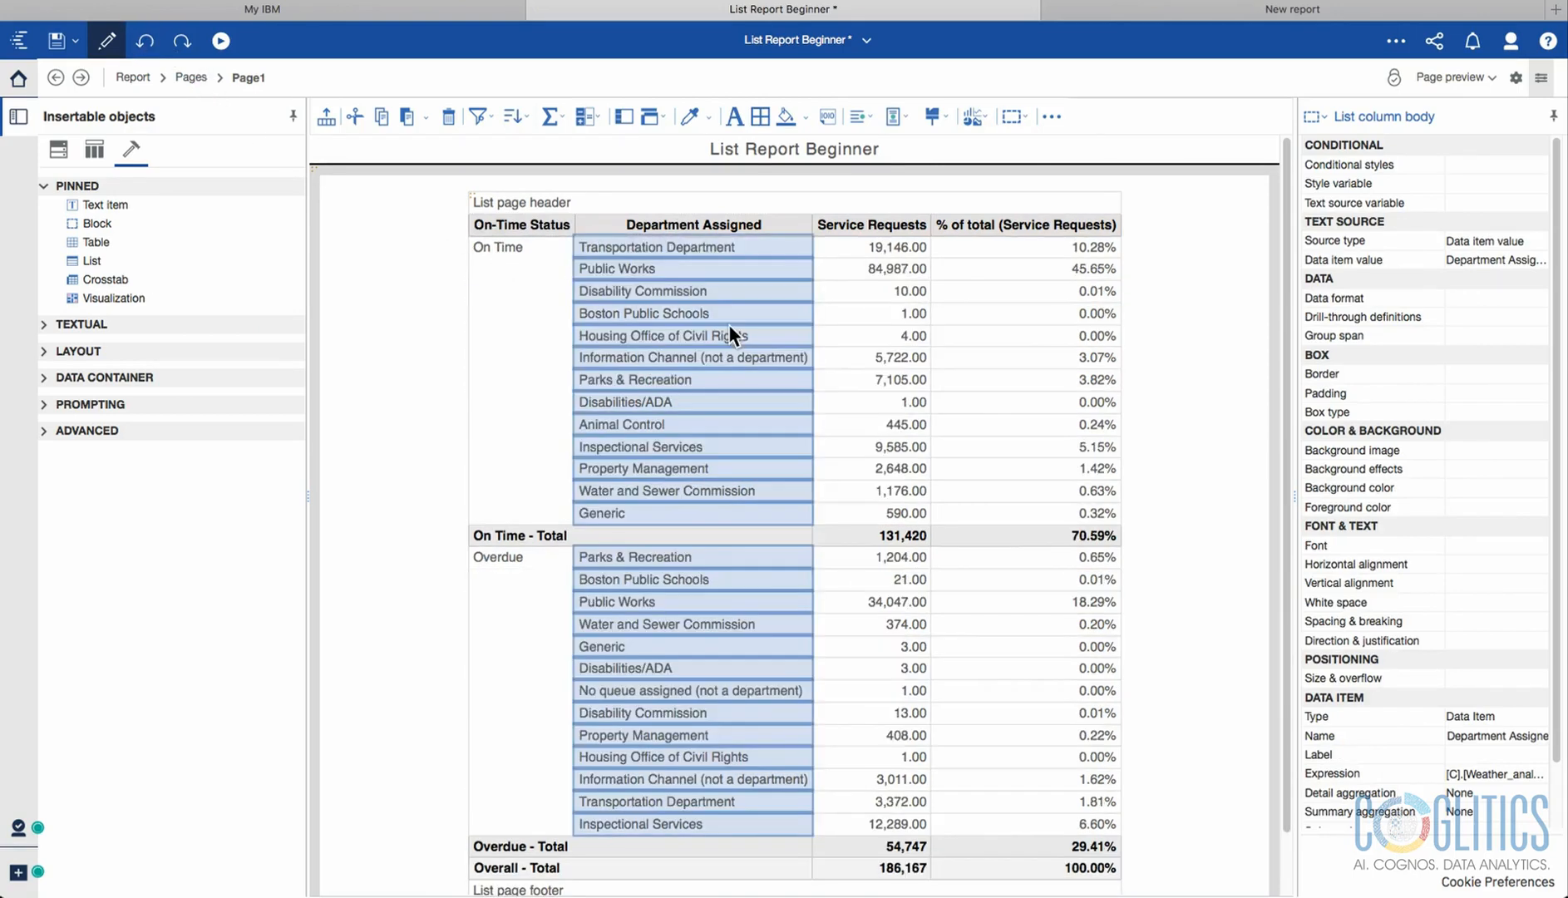
Inspect the whole list, the On-Time Status column and the On Time total cell, and show the available run formats.
{"action": "left_click", "coordinate": [470, 200]}
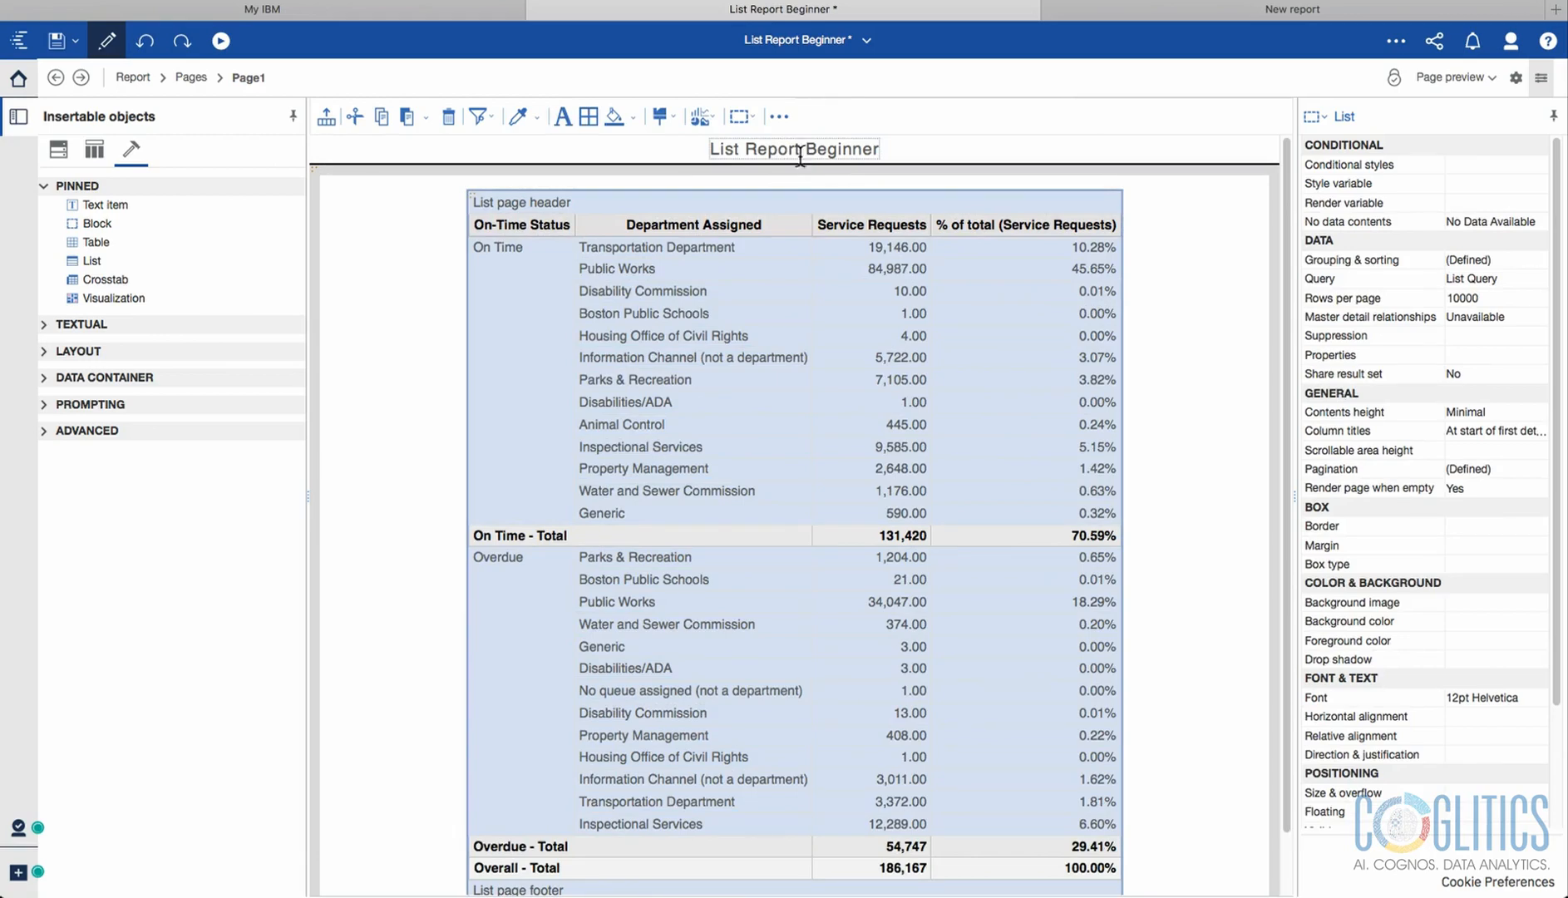
{"action": "left_click", "coordinate": [511, 278]}
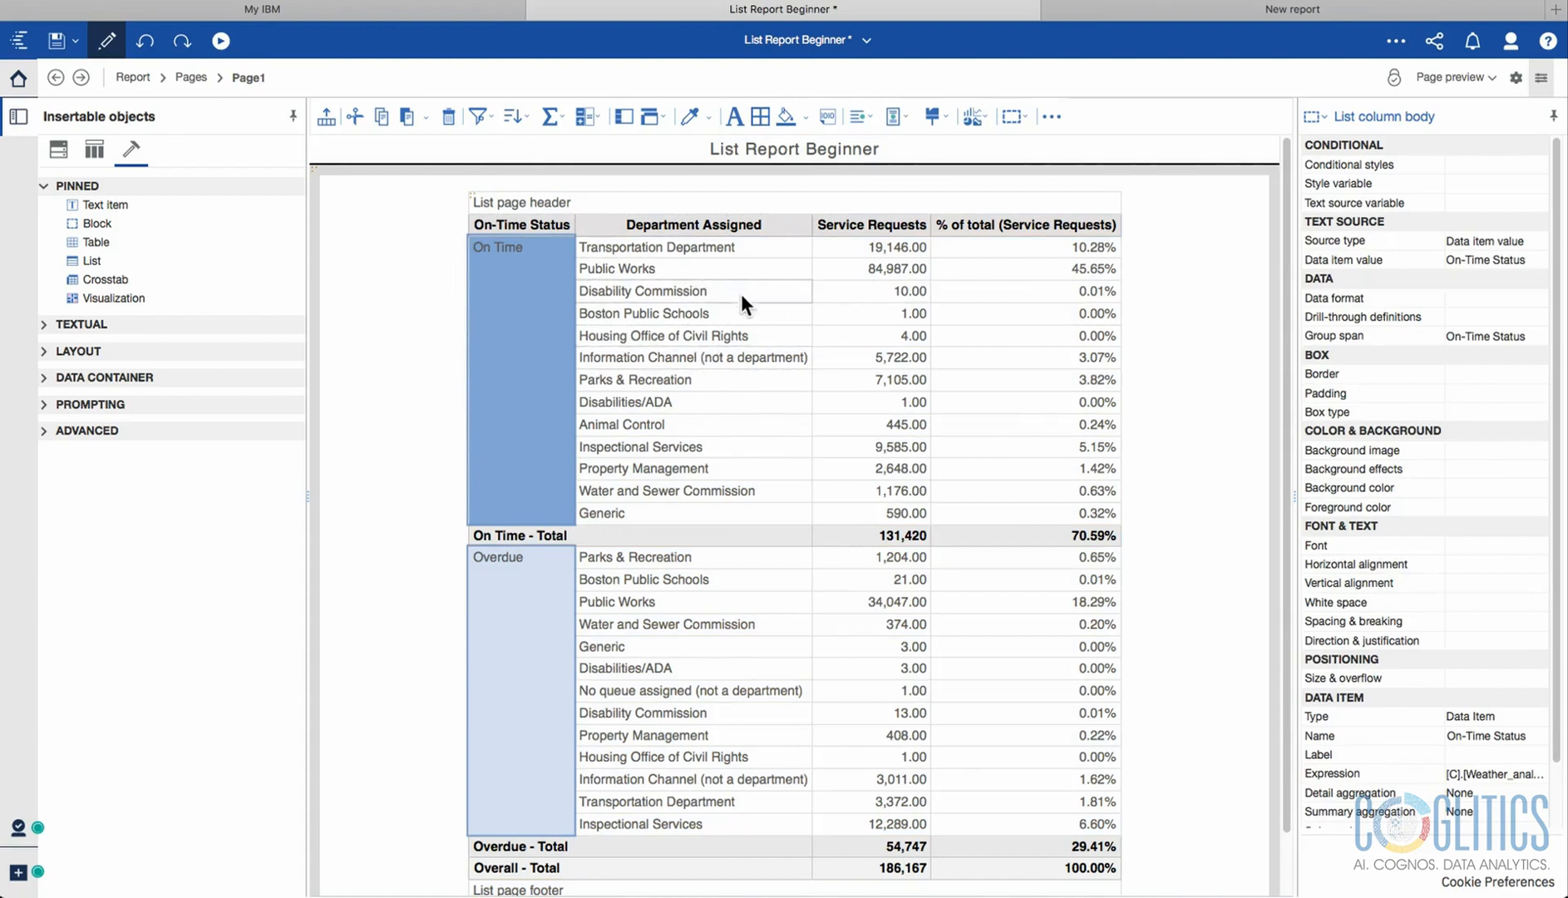
{"action": "left_click", "coordinate": [222, 43]}
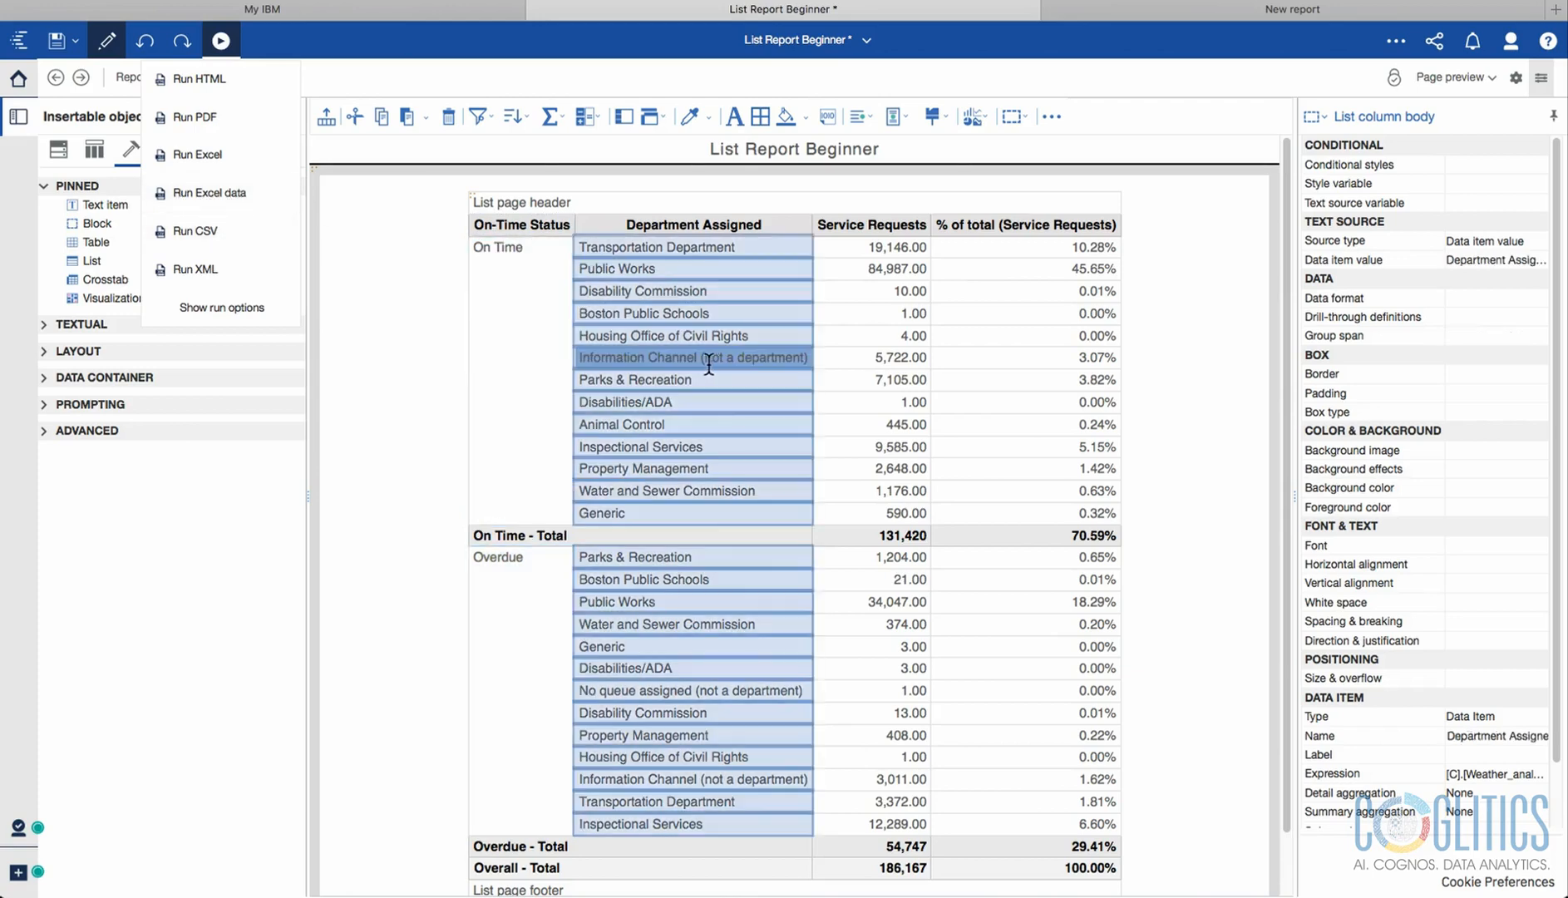
{"action": "left_click", "coordinate": [509, 536]}
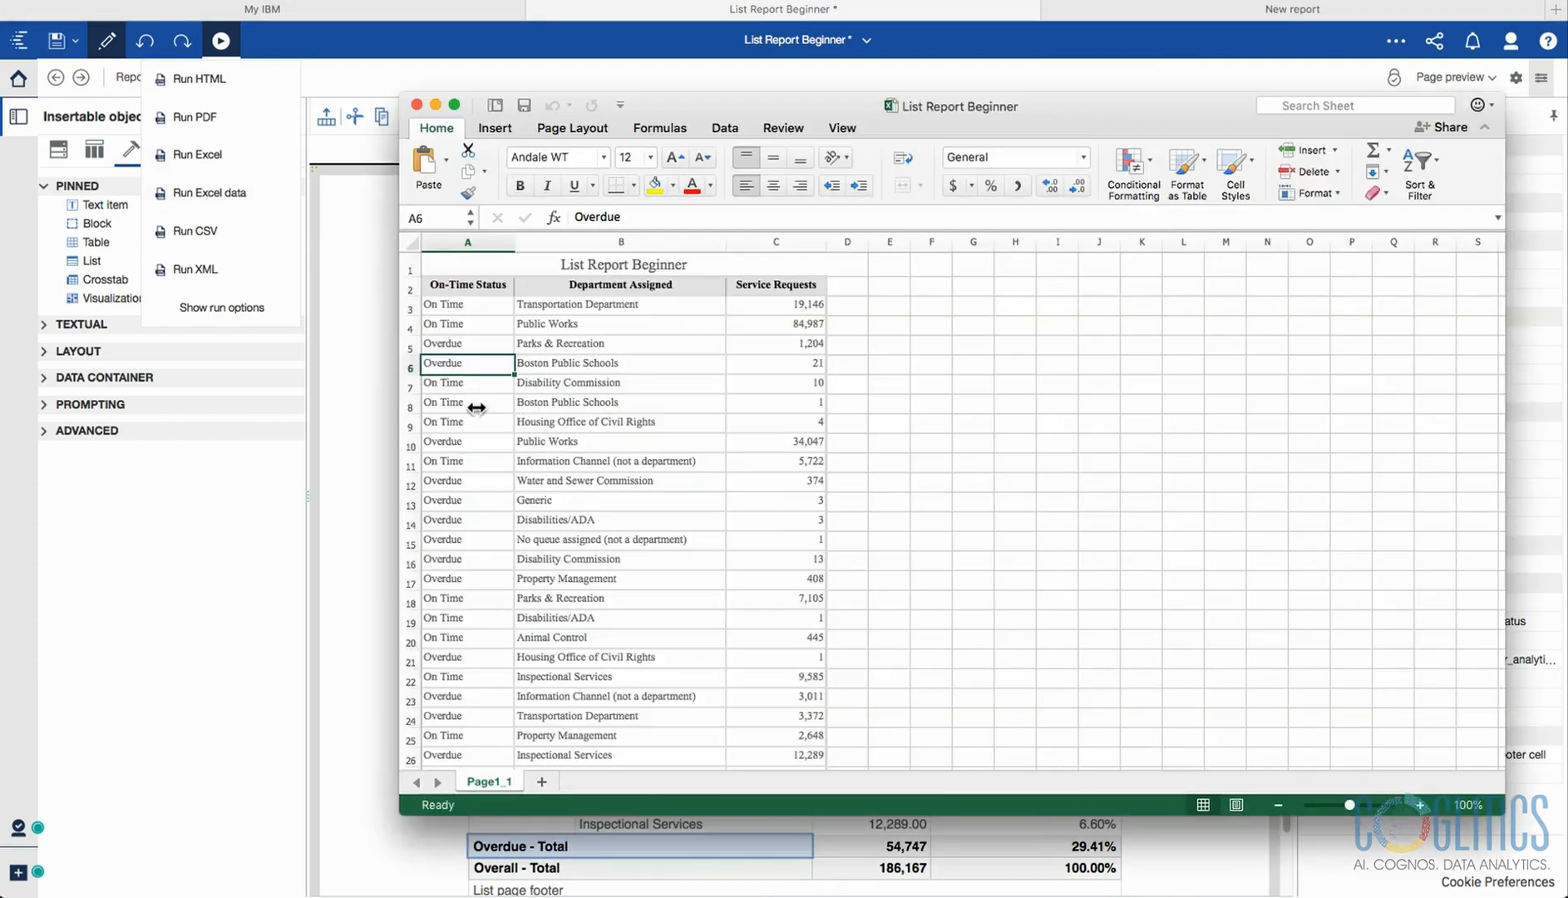
Examine the rows of the List Report Beginner workbook in Excel, and return to the report.
{"action": "left_click", "coordinate": [758, 342]}
{"action": "left_click_drag", "start_coordinate": [468, 266], "coordinate": [783, 746]}
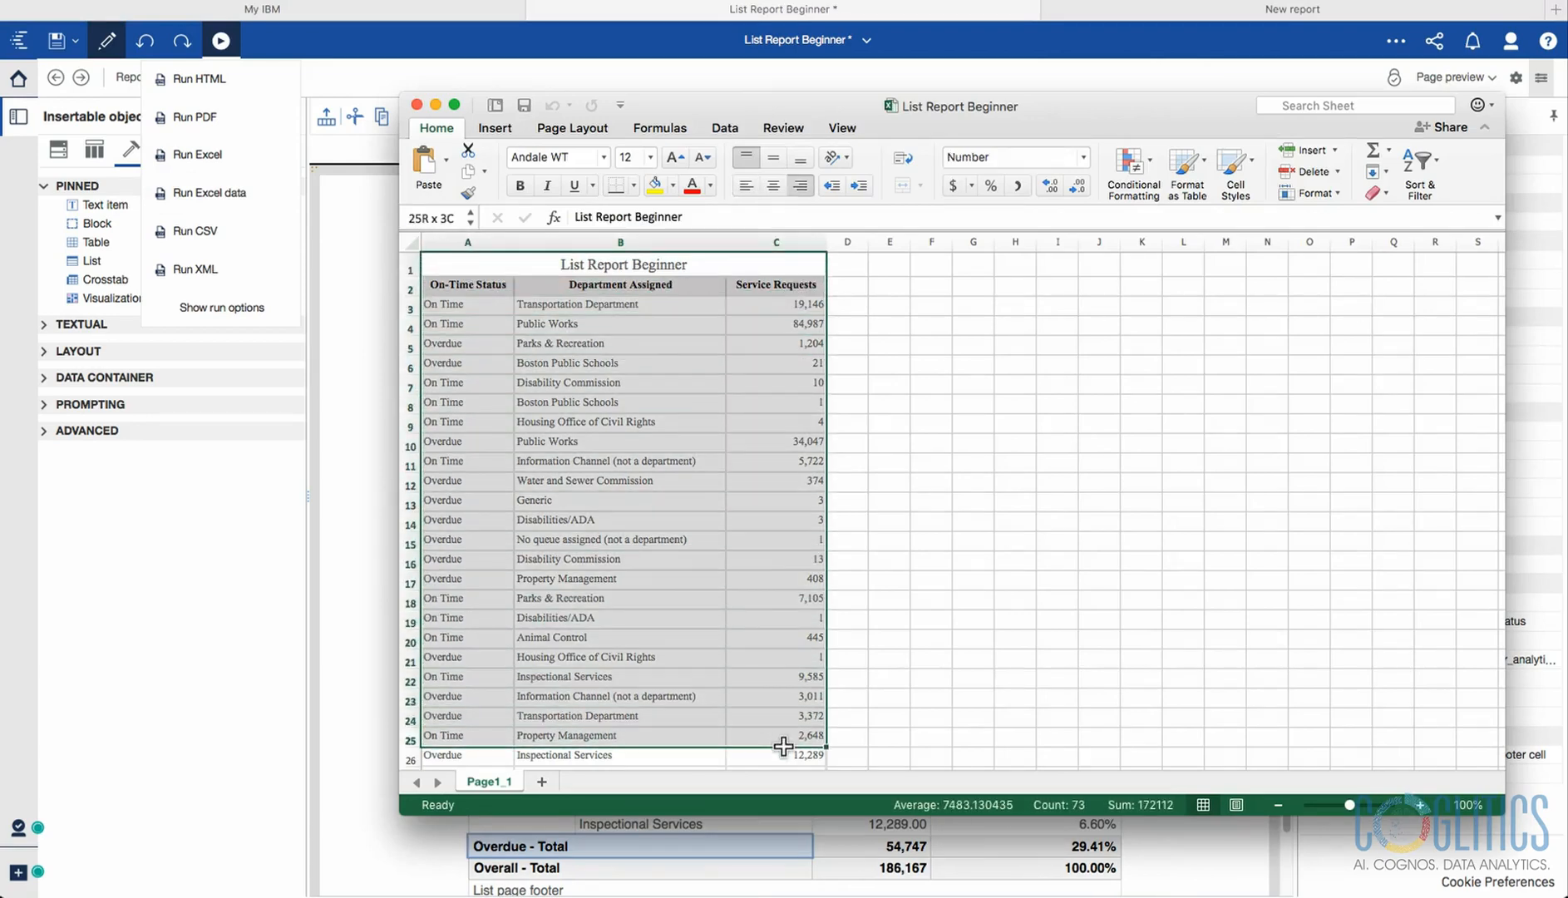
{"action": "scroll", "coordinate": [703, 542], "scroll_direction": "down", "scroll_amount": 2}
{"action": "scroll", "coordinate": [704, 542], "scroll_direction": "up", "scroll_amount": 2}
{"action": "scroll", "coordinate": [704, 541], "scroll_direction": "down", "scroll_amount": 5}
{"action": "scroll", "coordinate": [703, 532], "scroll_direction": "up", "scroll_amount": 3}
{"action": "scroll", "coordinate": [703, 529], "scroll_direction": "up", "scroll_amount": 2}
{"action": "left_click", "coordinate": [369, 470]}
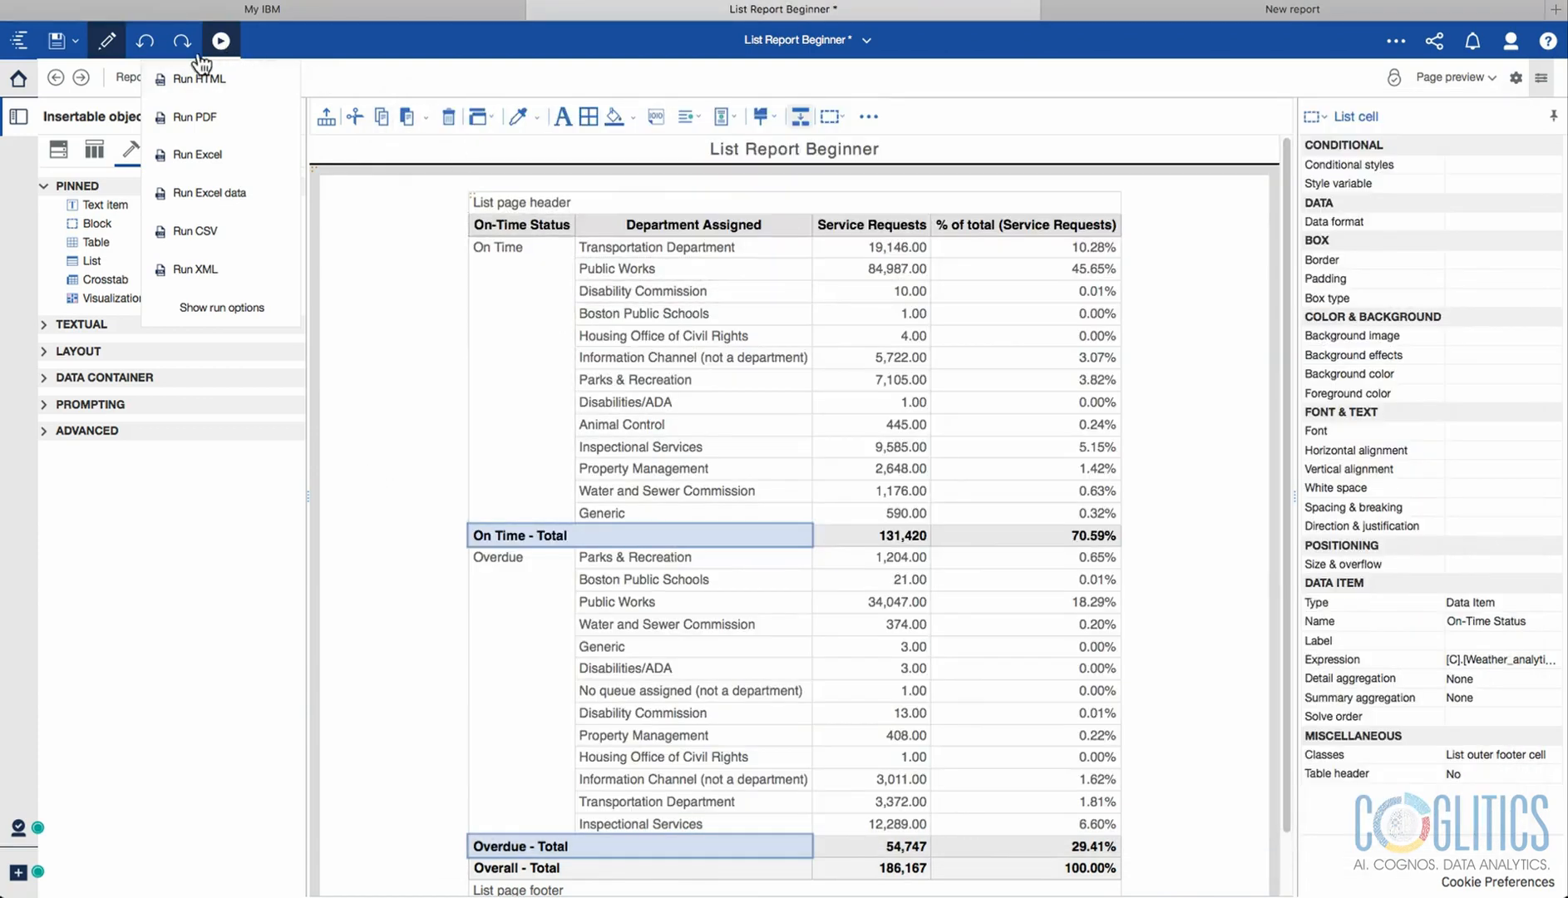
Run the report in Excel format and enlarge the resulting workbook window to view its % of total column.
{"action": "left_click", "coordinate": [206, 154]}
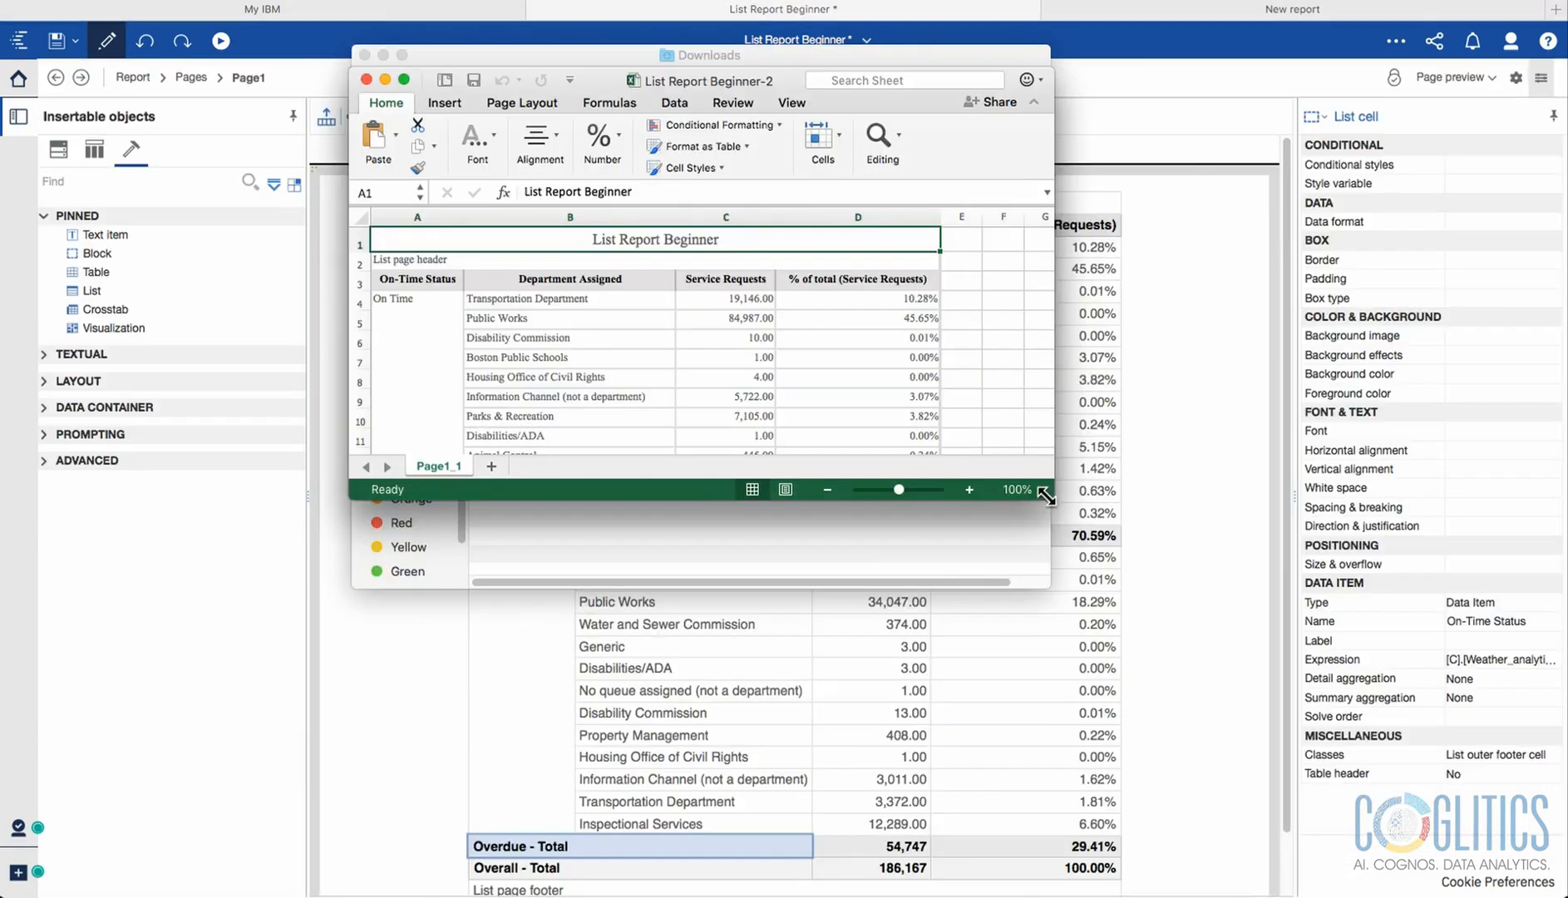
{"action": "left_click_drag", "start_coordinate": [1045, 495], "coordinate": [1413, 773]}
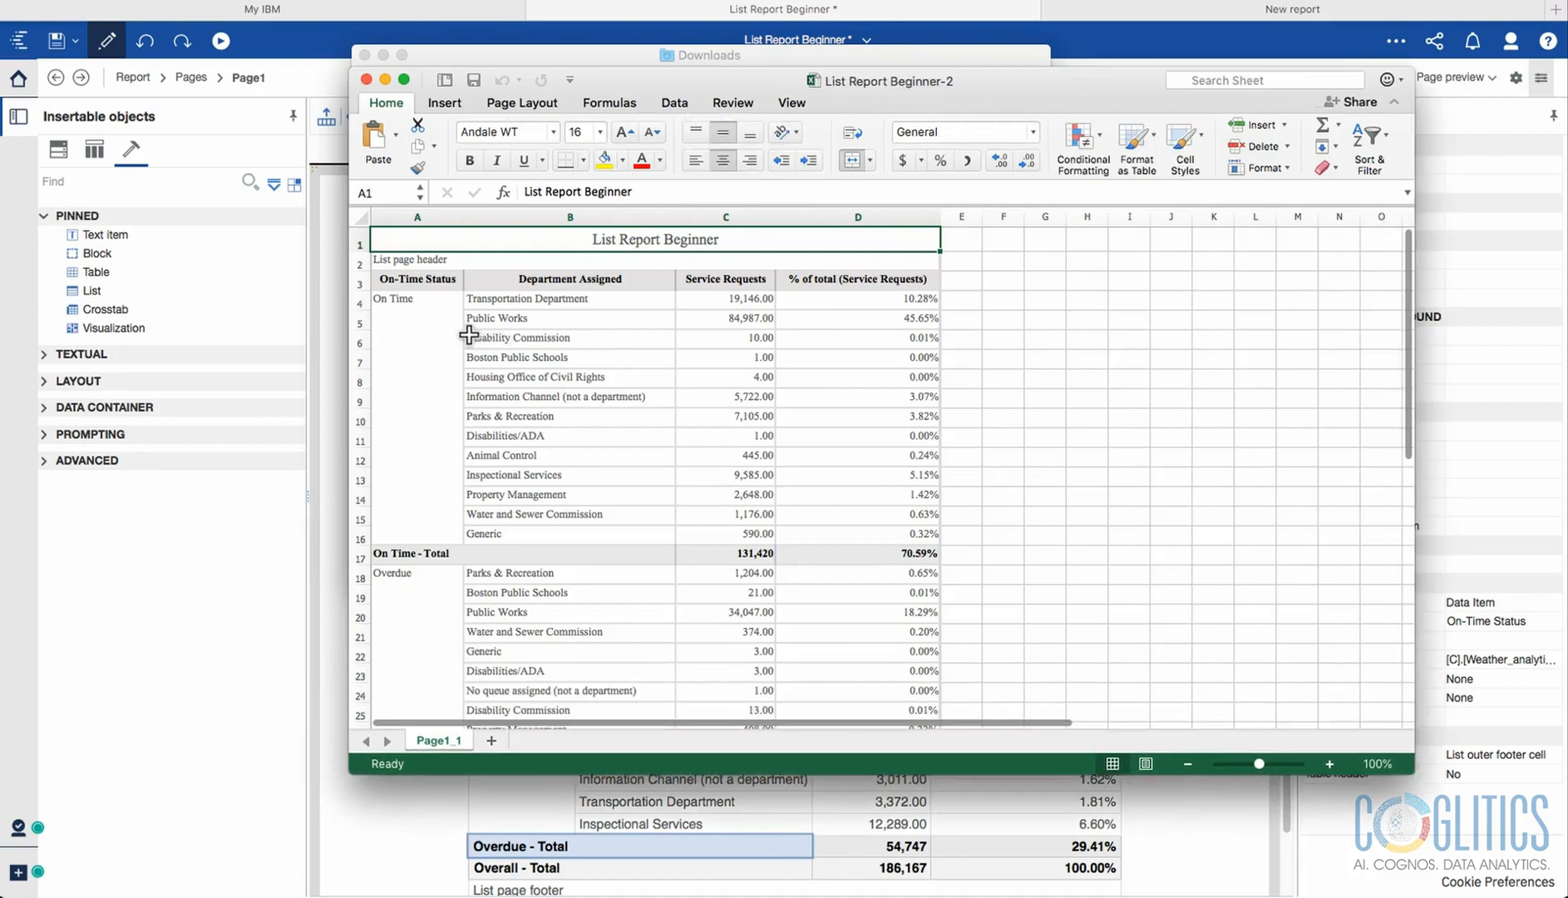
{"action": "left_click", "coordinate": [856, 358]}
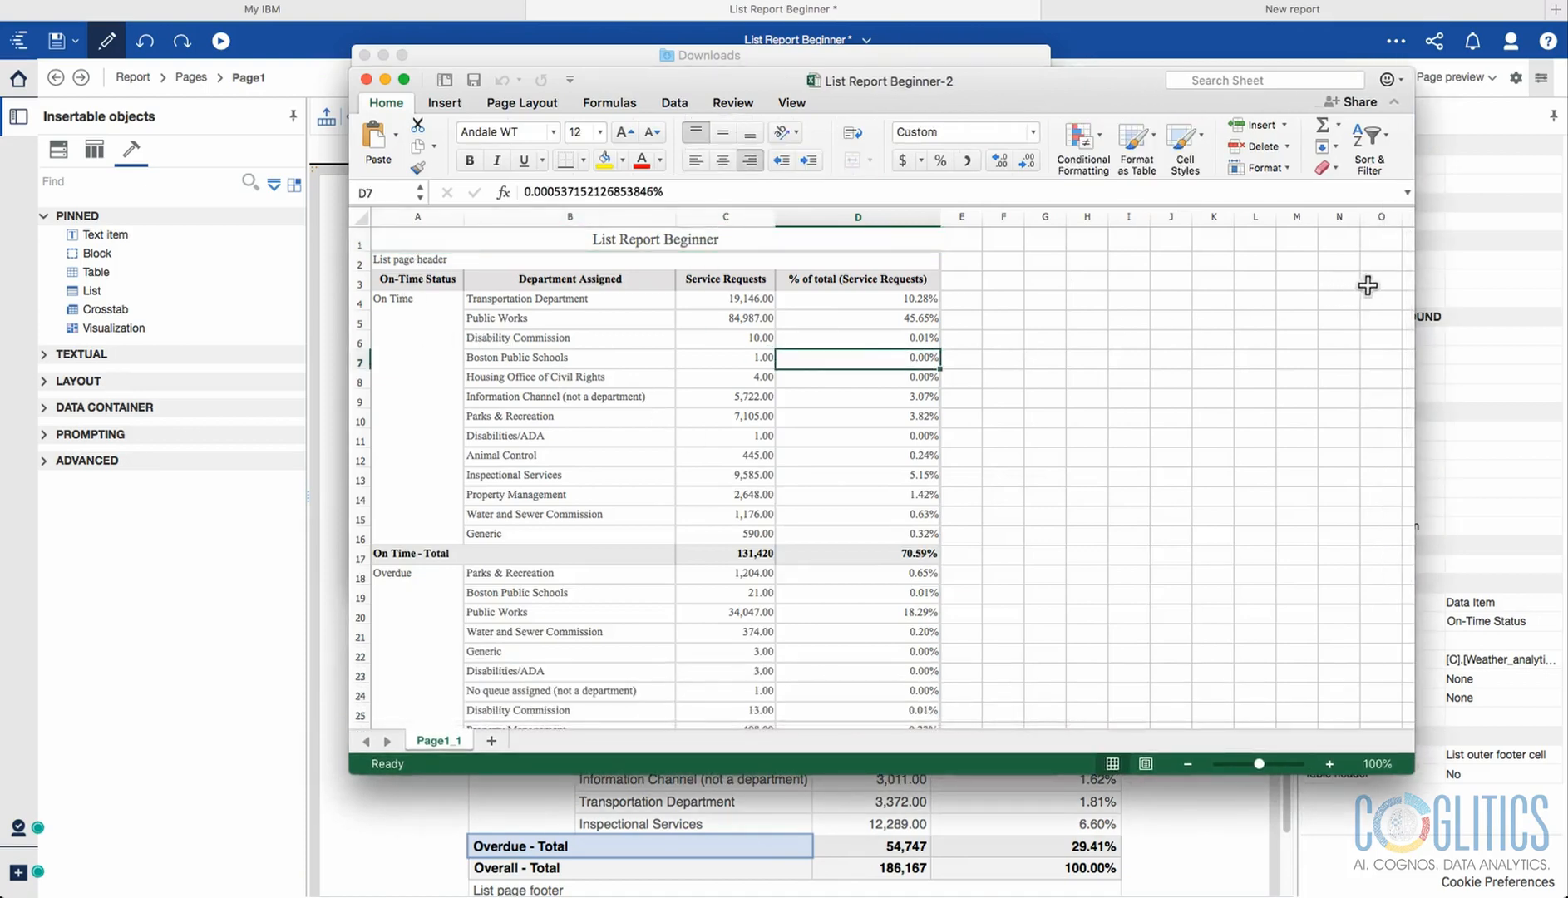
Examine the Excel output's page footer, totals, grouped On-Time Status cells and list page header, and return to the report.
{"action": "scroll", "coordinate": [787, 597], "scroll_direction": "down", "scroll_amount": 6}
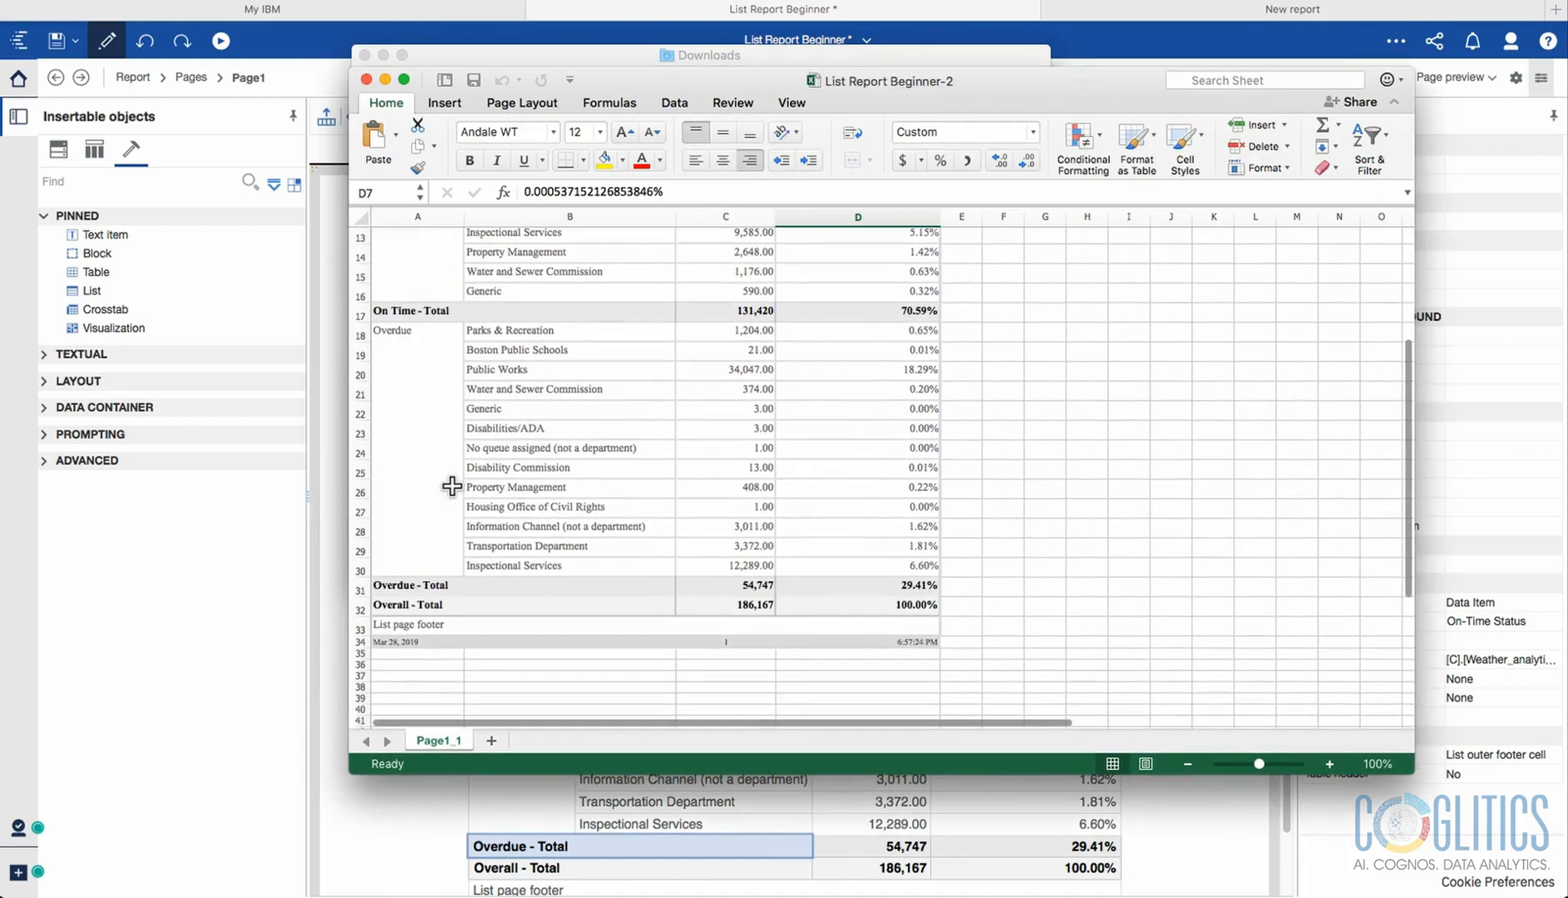
{"action": "scroll", "coordinate": [451, 486], "scroll_direction": "down", "scroll_amount": 2}
{"action": "left_click", "coordinate": [413, 555]}
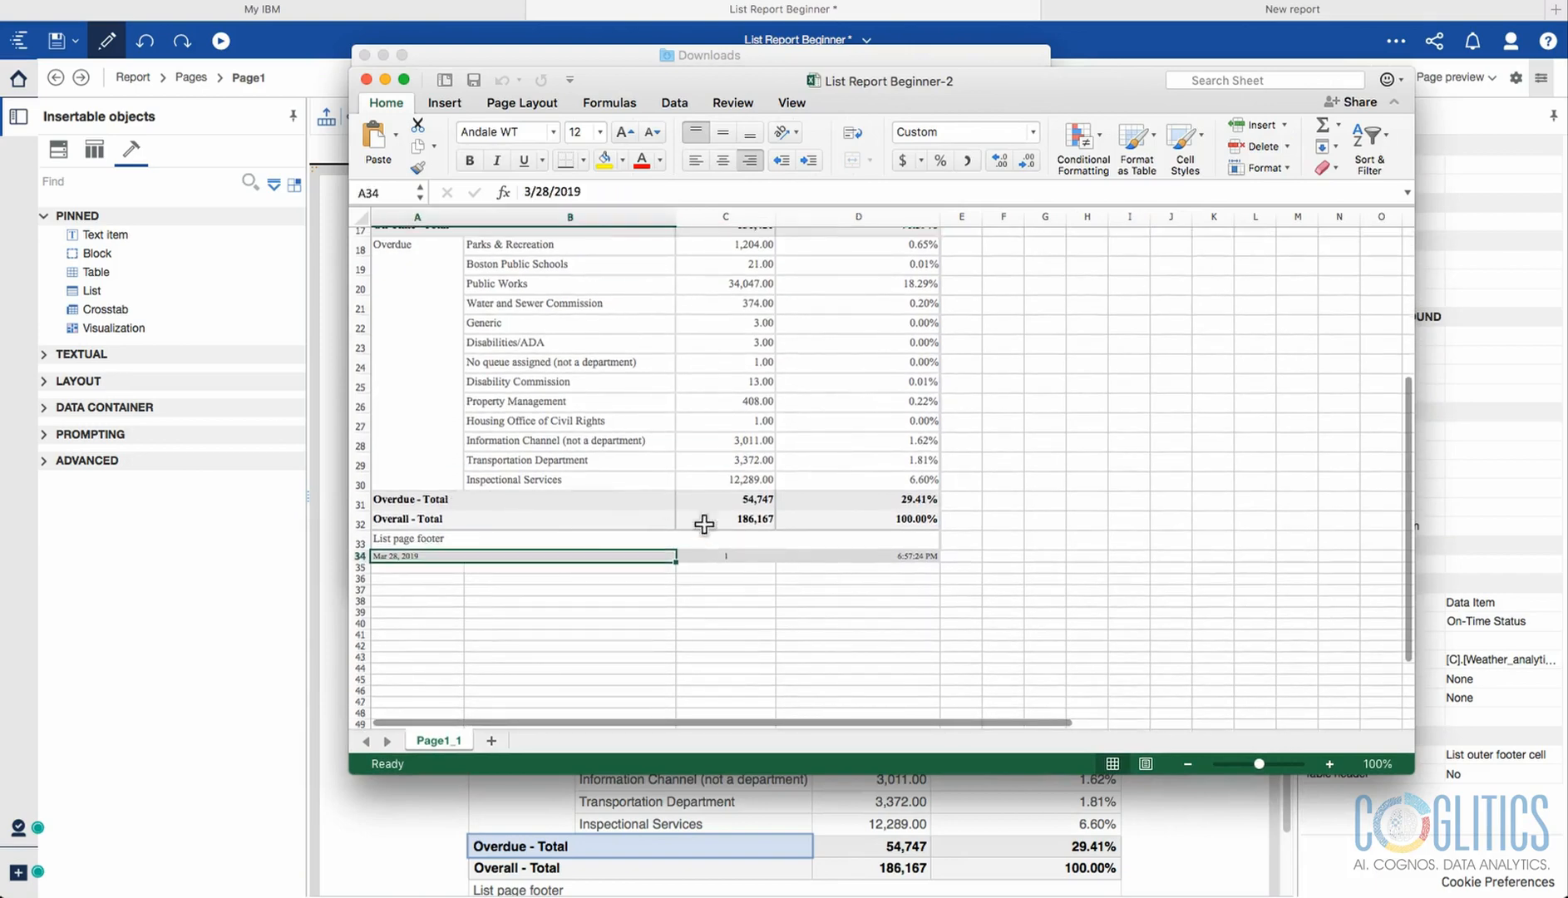
{"action": "left_click_drag", "start_coordinate": [858, 499], "coordinate": [390, 231]}
{"action": "scroll", "coordinate": [571, 325], "scroll_direction": "up", "scroll_amount": 6}
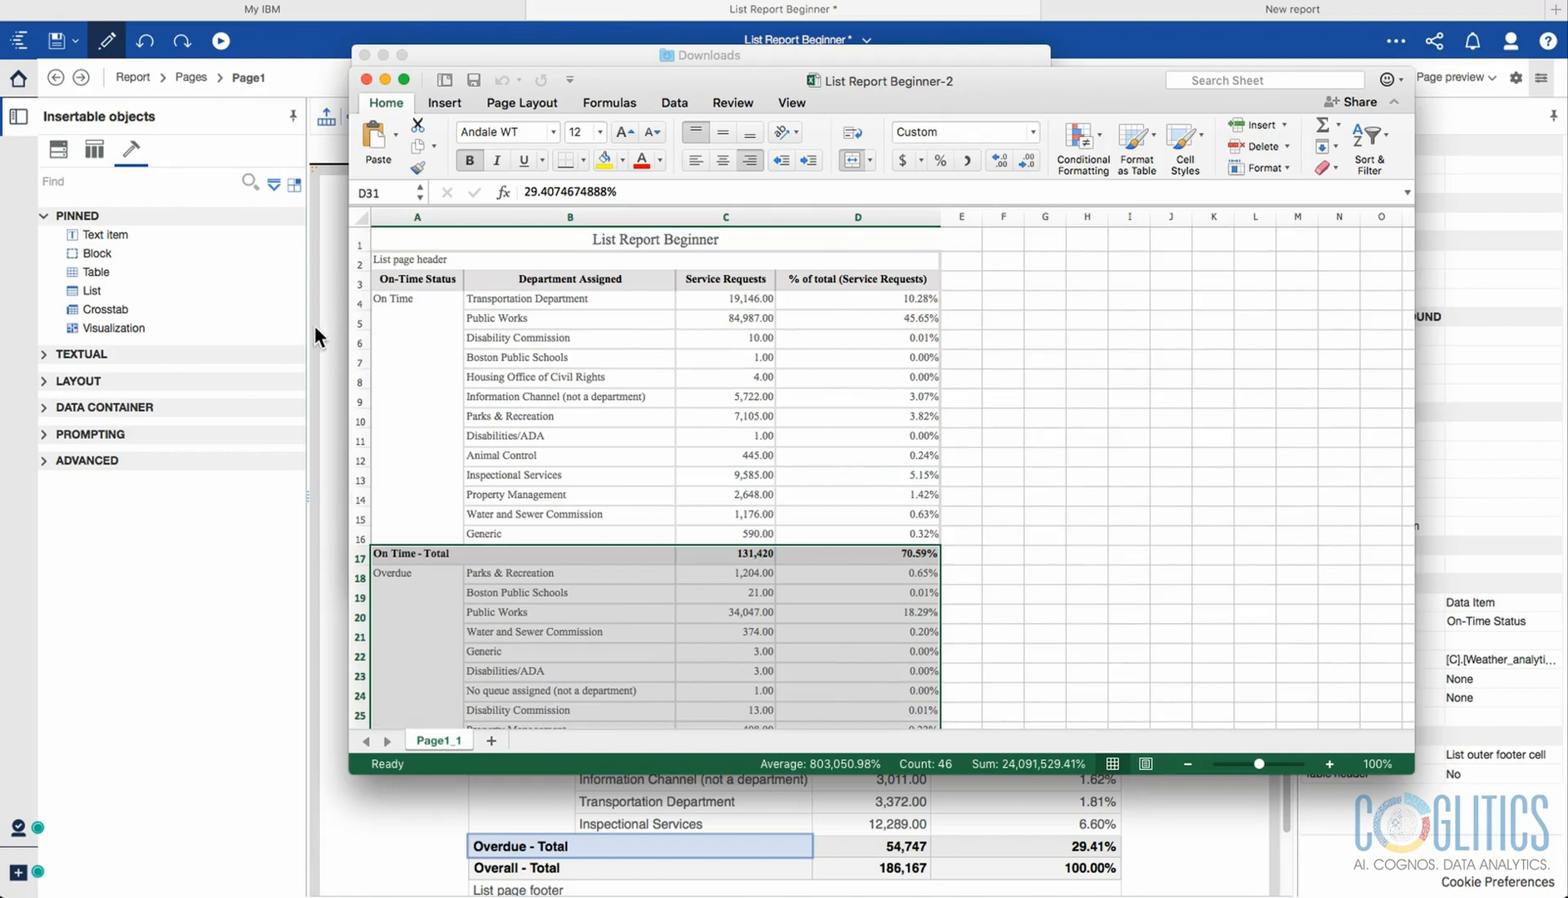
{"action": "left_click", "coordinate": [406, 310]}
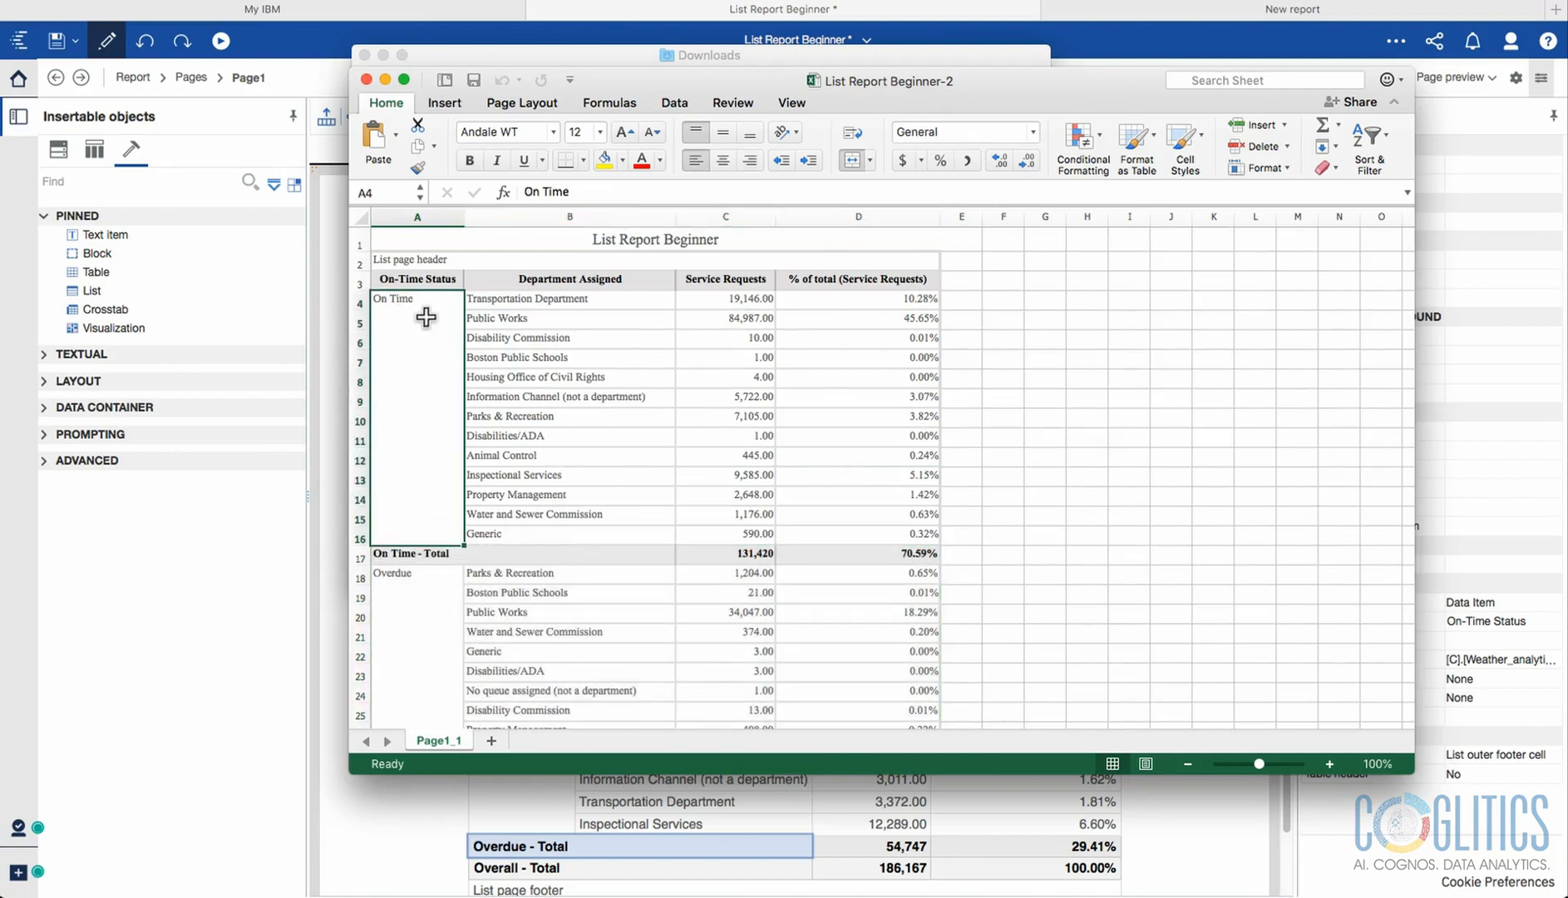
{"action": "left_click_drag", "start_coordinate": [428, 554], "coordinate": [815, 549]}
{"action": "left_click", "coordinate": [975, 266]}
{"action": "left_click", "coordinate": [975, 265]}
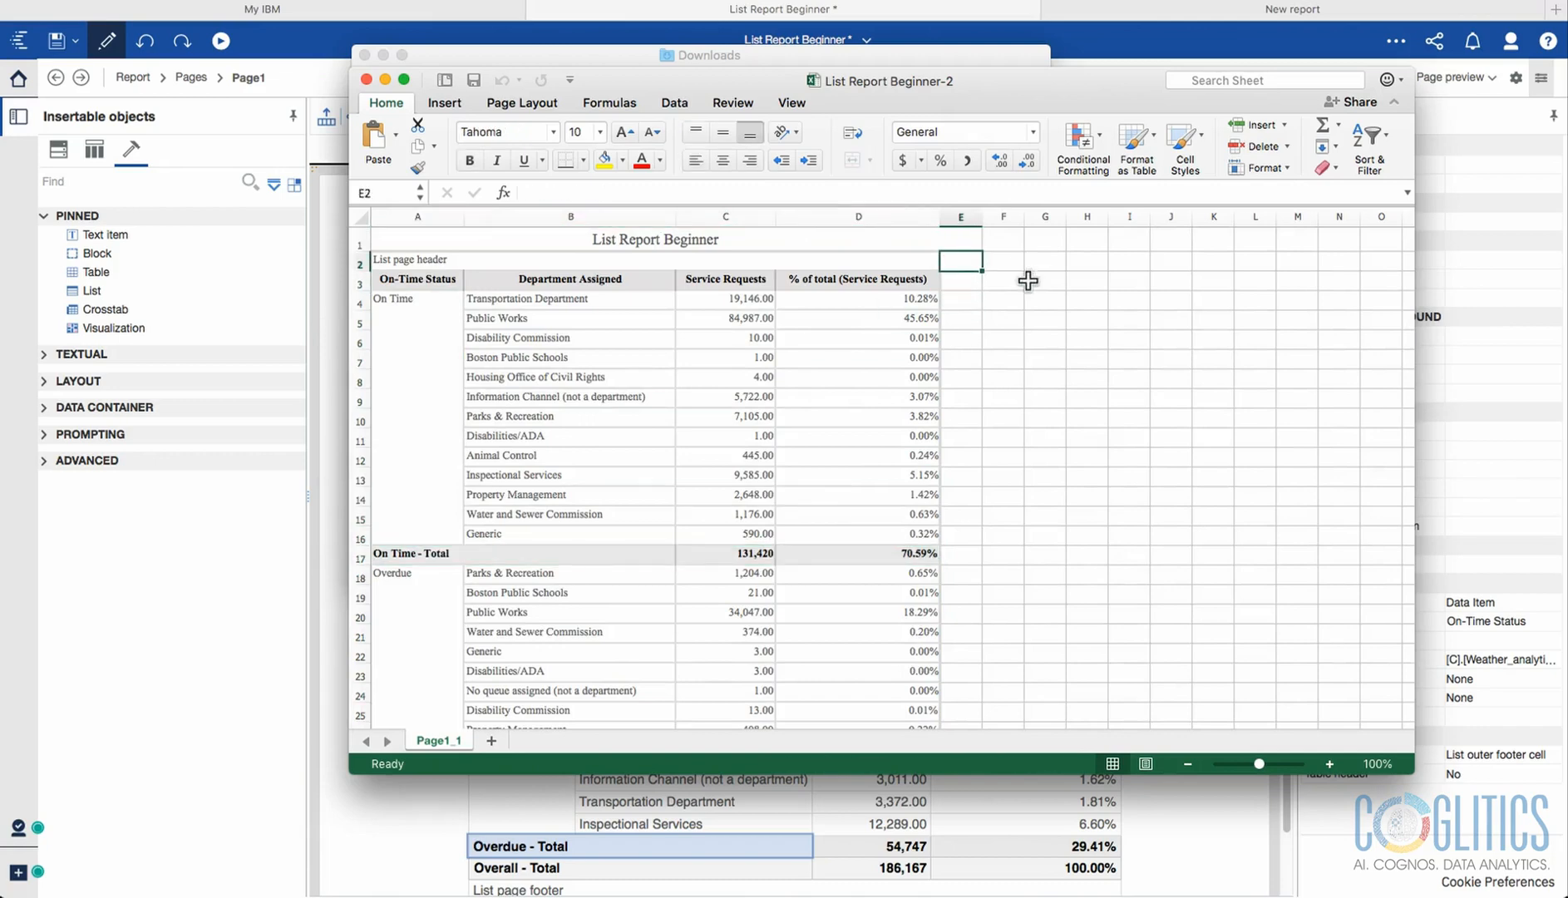
{"action": "left_click", "coordinate": [324, 202]}
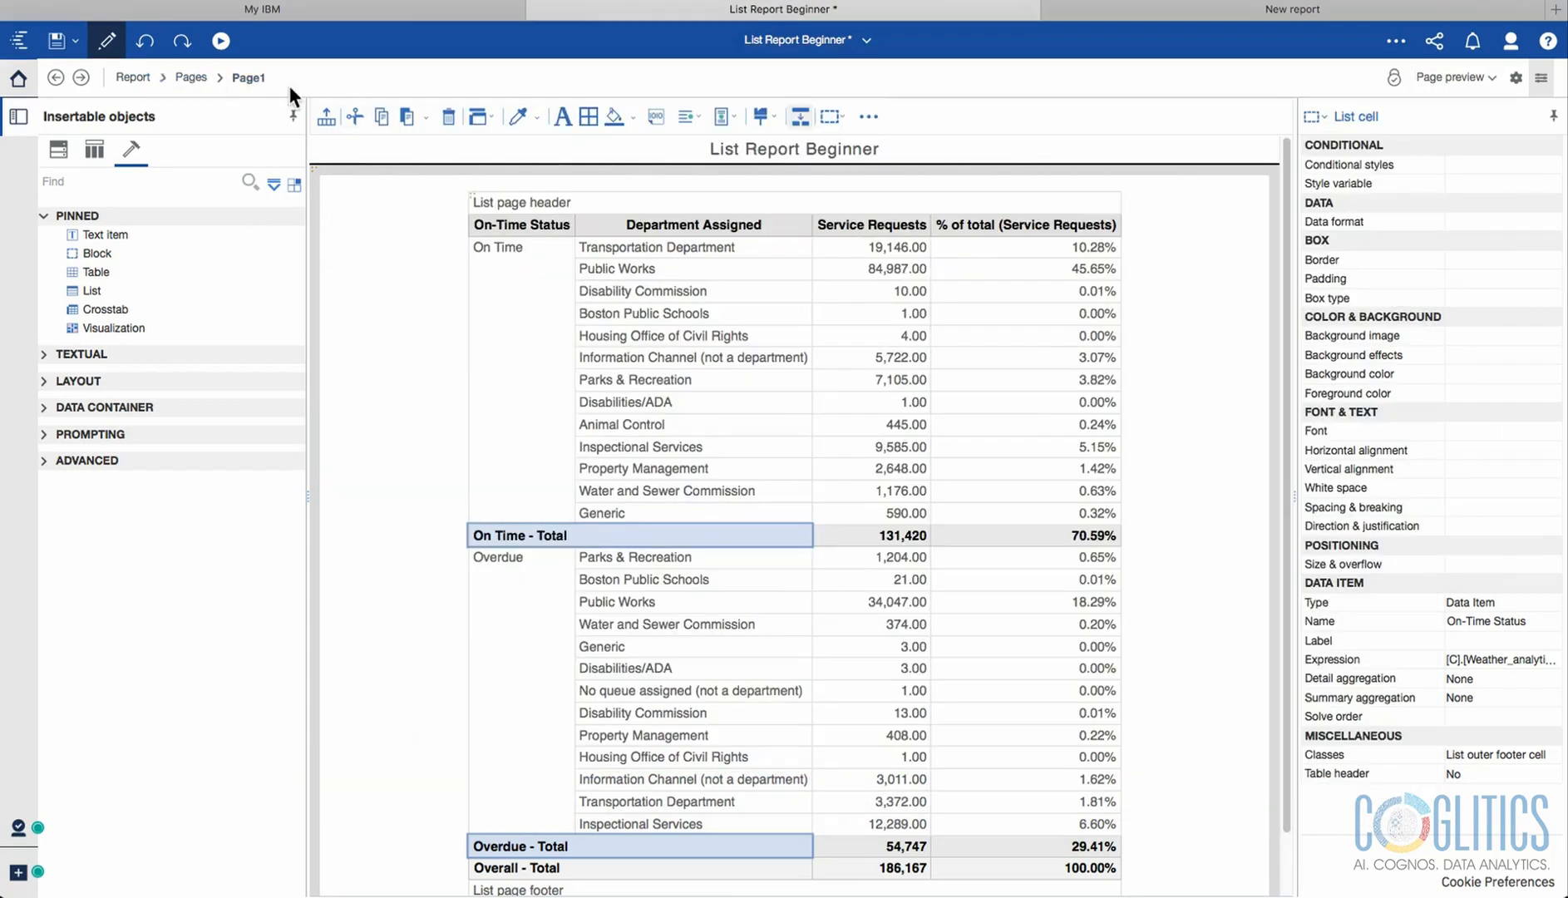
Run the report in Excel data format, enlarge the resulting workbook window and fit all columns to their contents.
{"action": "left_click", "coordinate": [221, 42]}
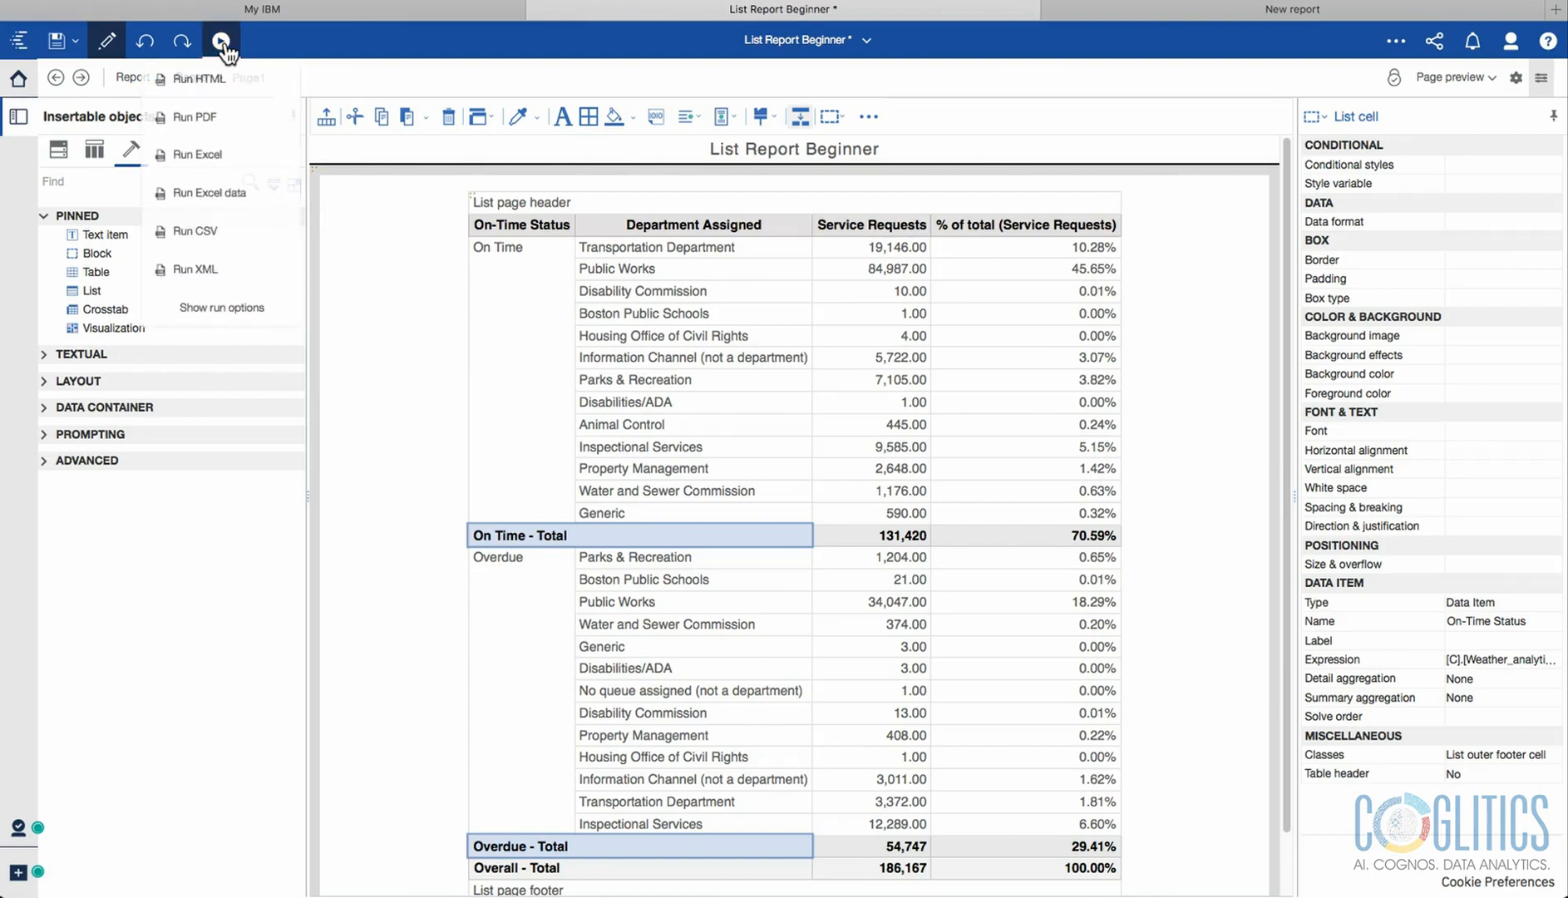
{"action": "left_click", "coordinate": [230, 202]}
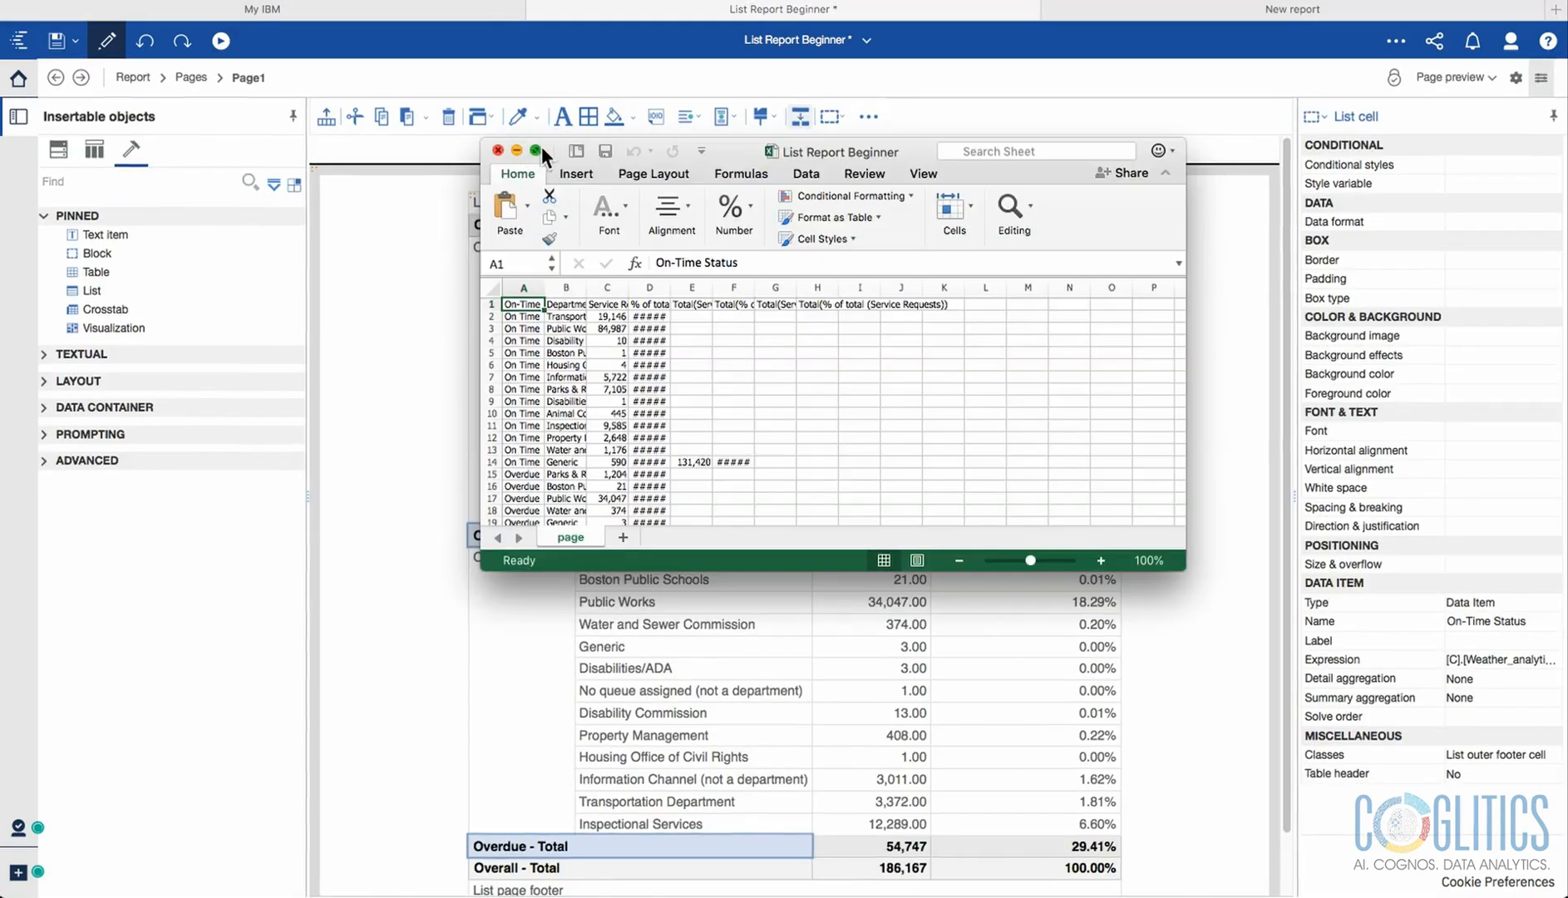
{"action": "left_click_drag", "start_coordinate": [1185, 571], "coordinate": [1496, 840]}
{"action": "left_click", "coordinate": [494, 287]}
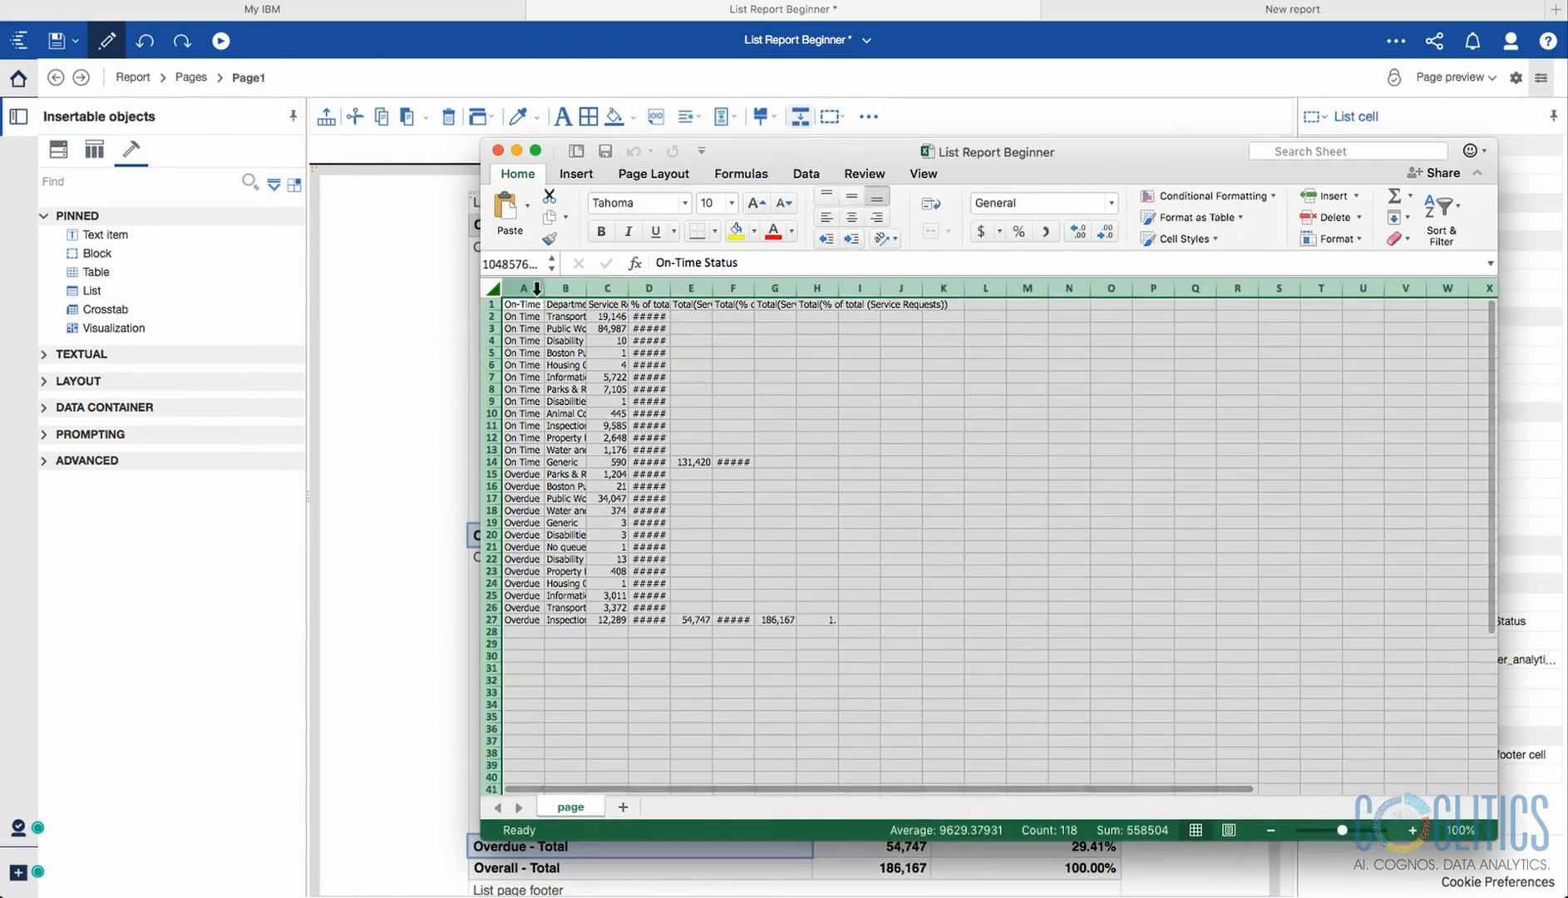
{"action": "double_click", "coordinate": [587, 295]}
{"action": "left_click", "coordinate": [736, 389]}
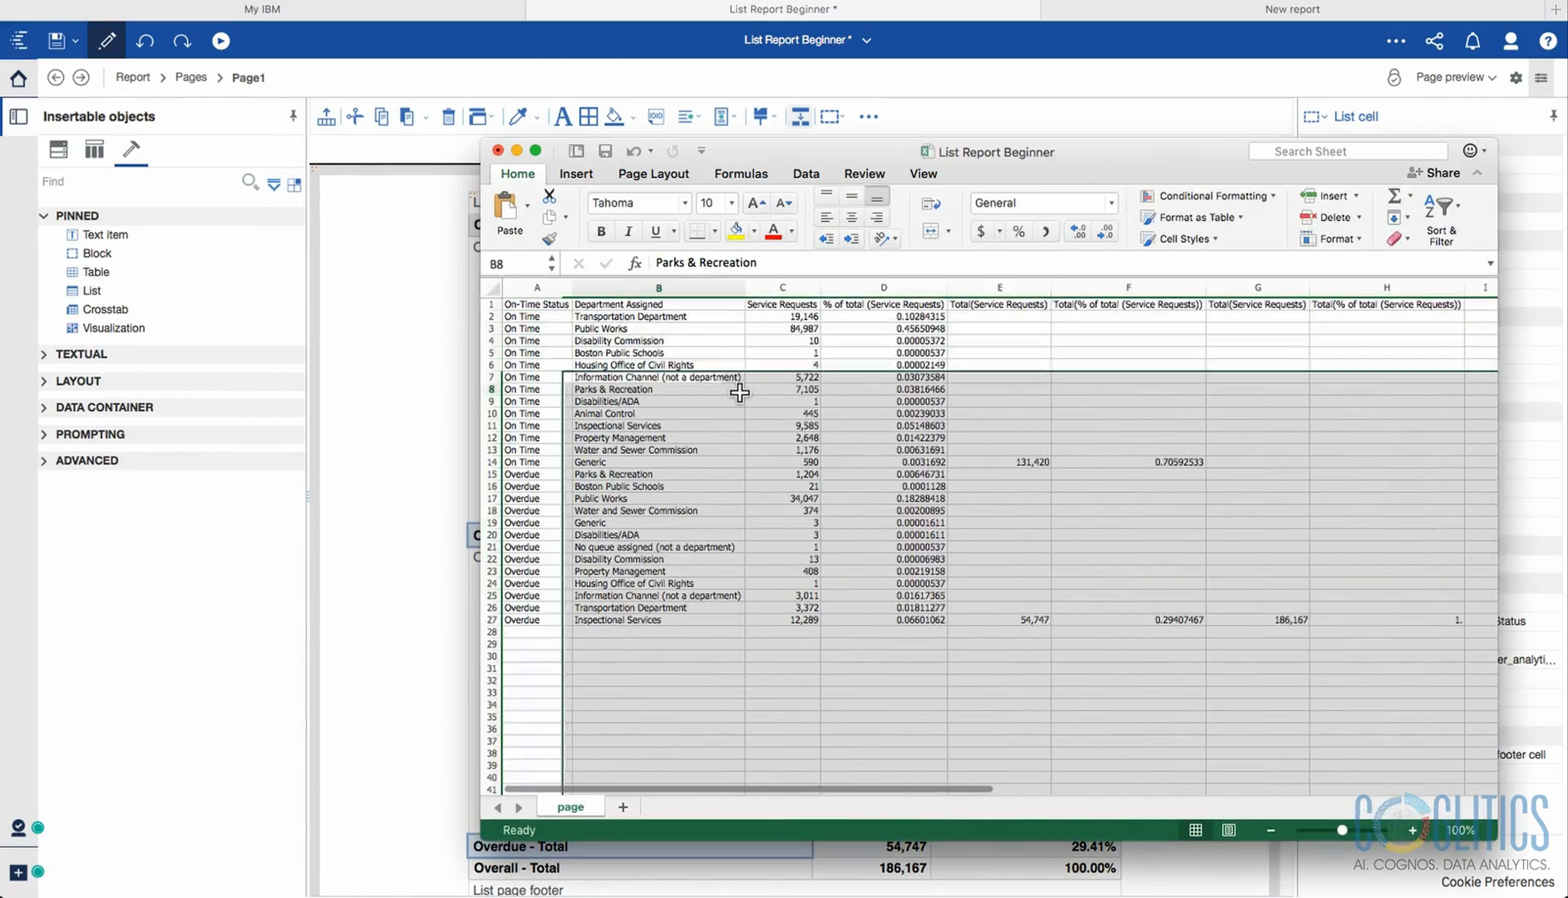
Examine the Total(Service Requests) and Total(% of total) columns E to H of the Excel data output.
{"action": "left_click", "coordinate": [1024, 289]}
{"action": "left_click", "coordinate": [1155, 289]}
{"action": "left_click", "coordinate": [1285, 288]}
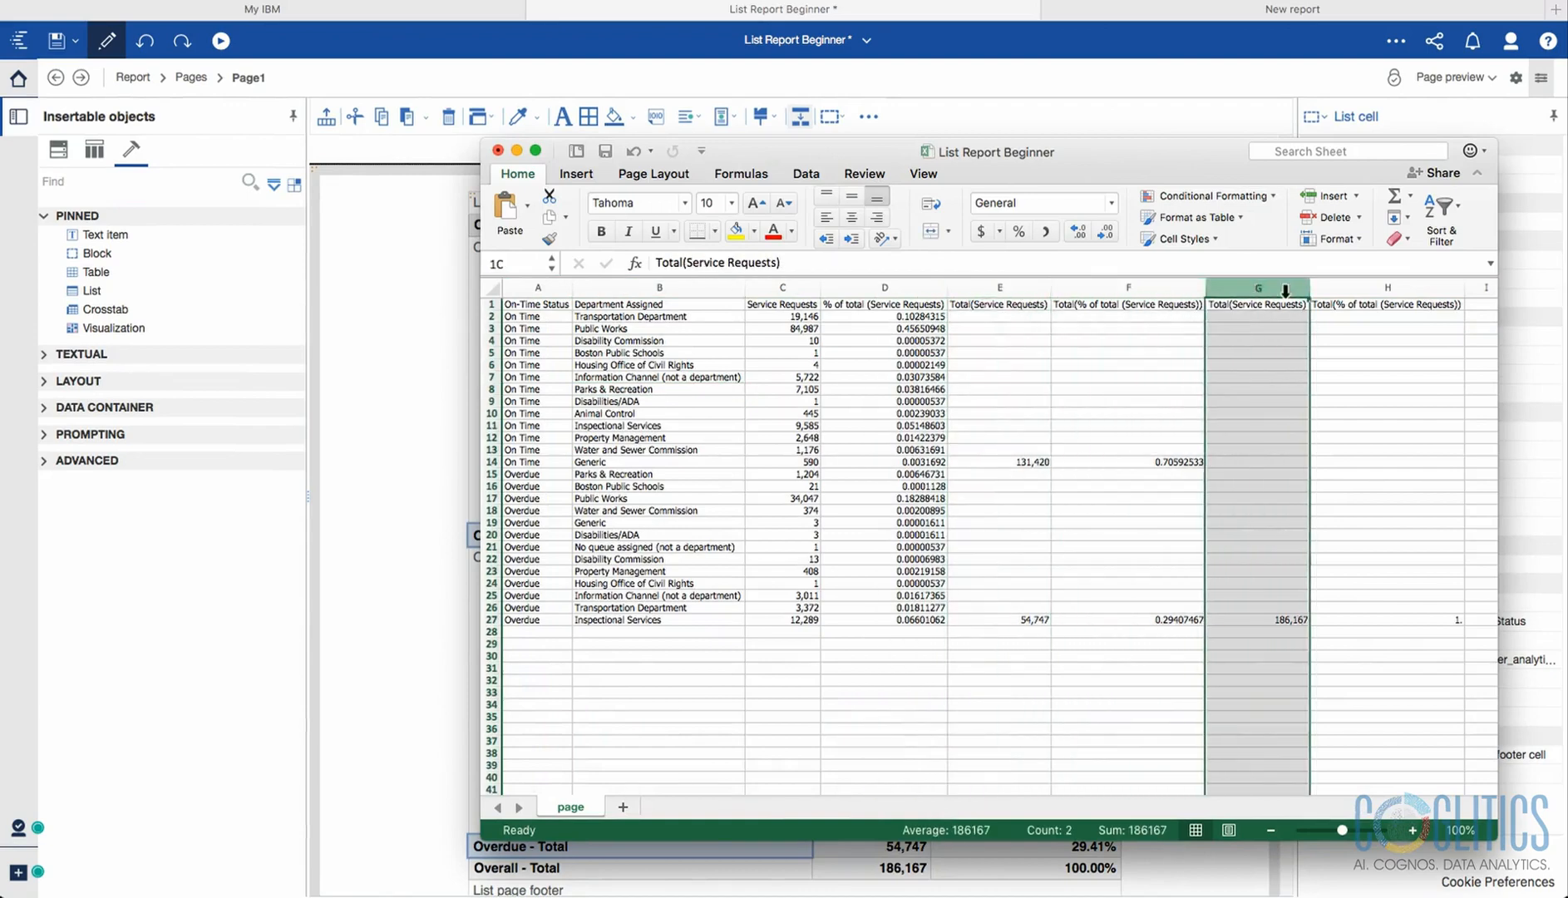
{"action": "left_click", "coordinate": [1380, 289]}
{"action": "left_click_drag", "start_coordinate": [1380, 288], "coordinate": [956, 331]}
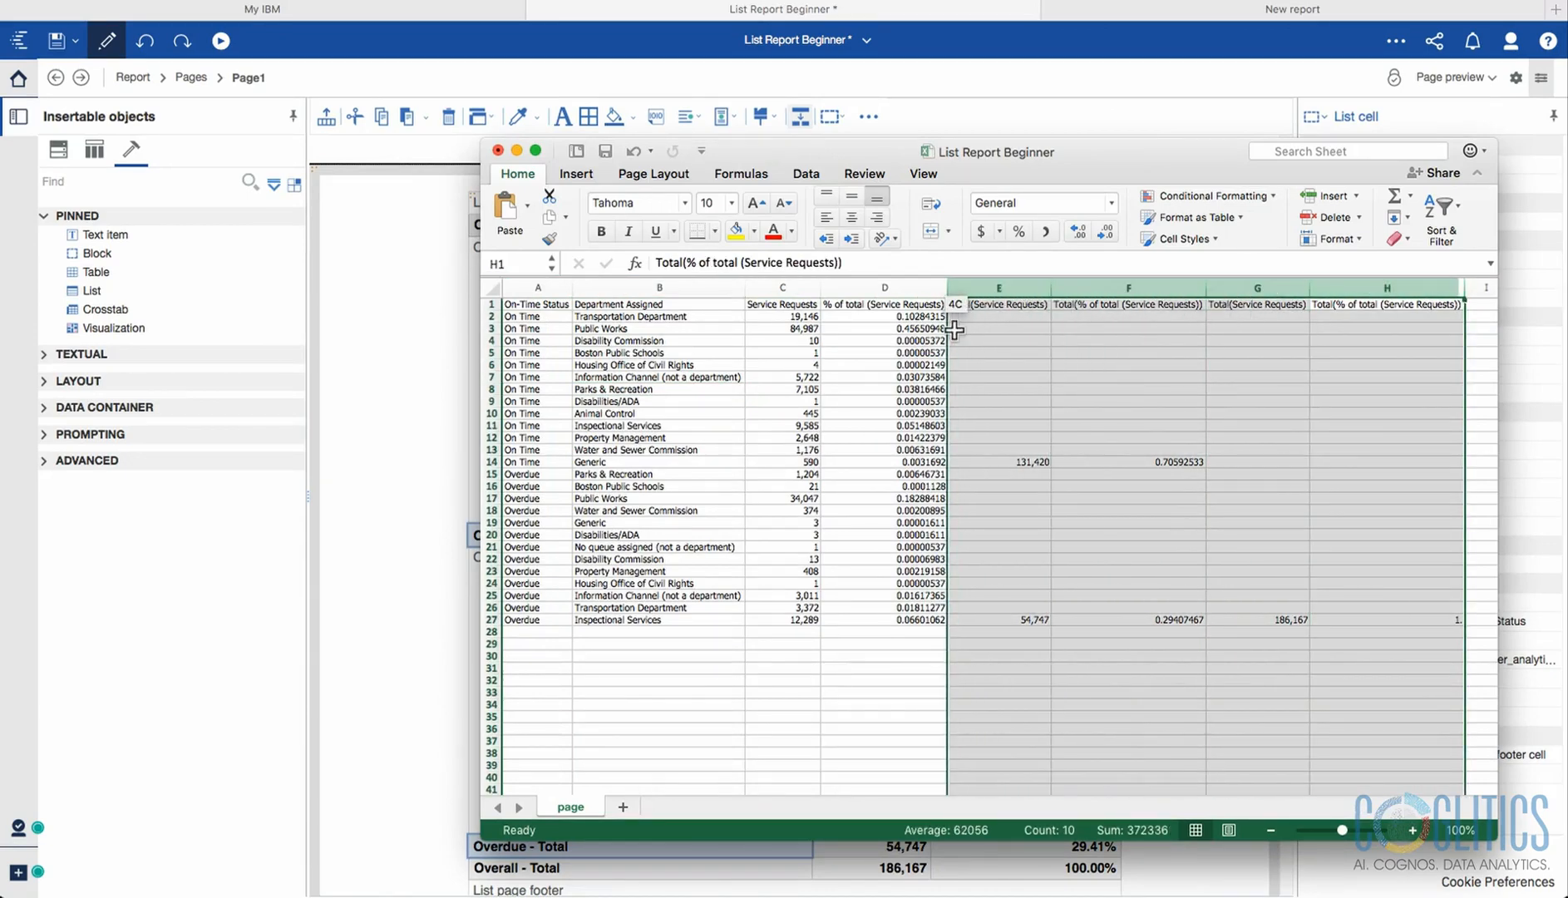
Compare detail columns A to D with the total columns and repeated On-Time Status values, and return to the report.
{"action": "left_click", "coordinate": [557, 413]}
{"action": "left_click_drag", "start_coordinate": [537, 288], "coordinate": [843, 314]}
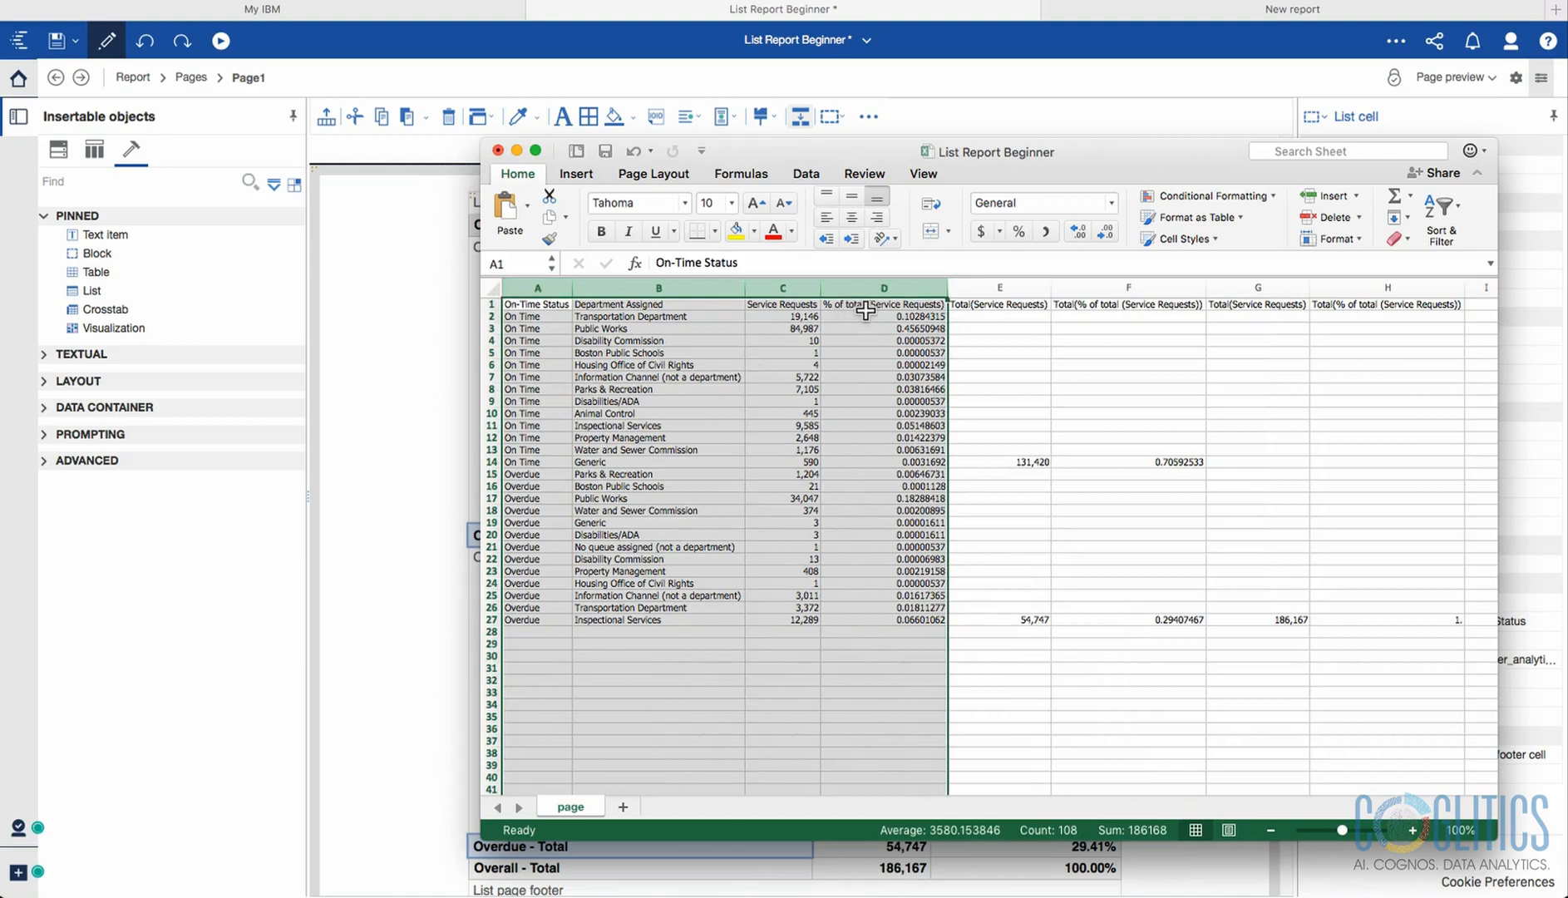
{"action": "left_click", "coordinate": [608, 310]}
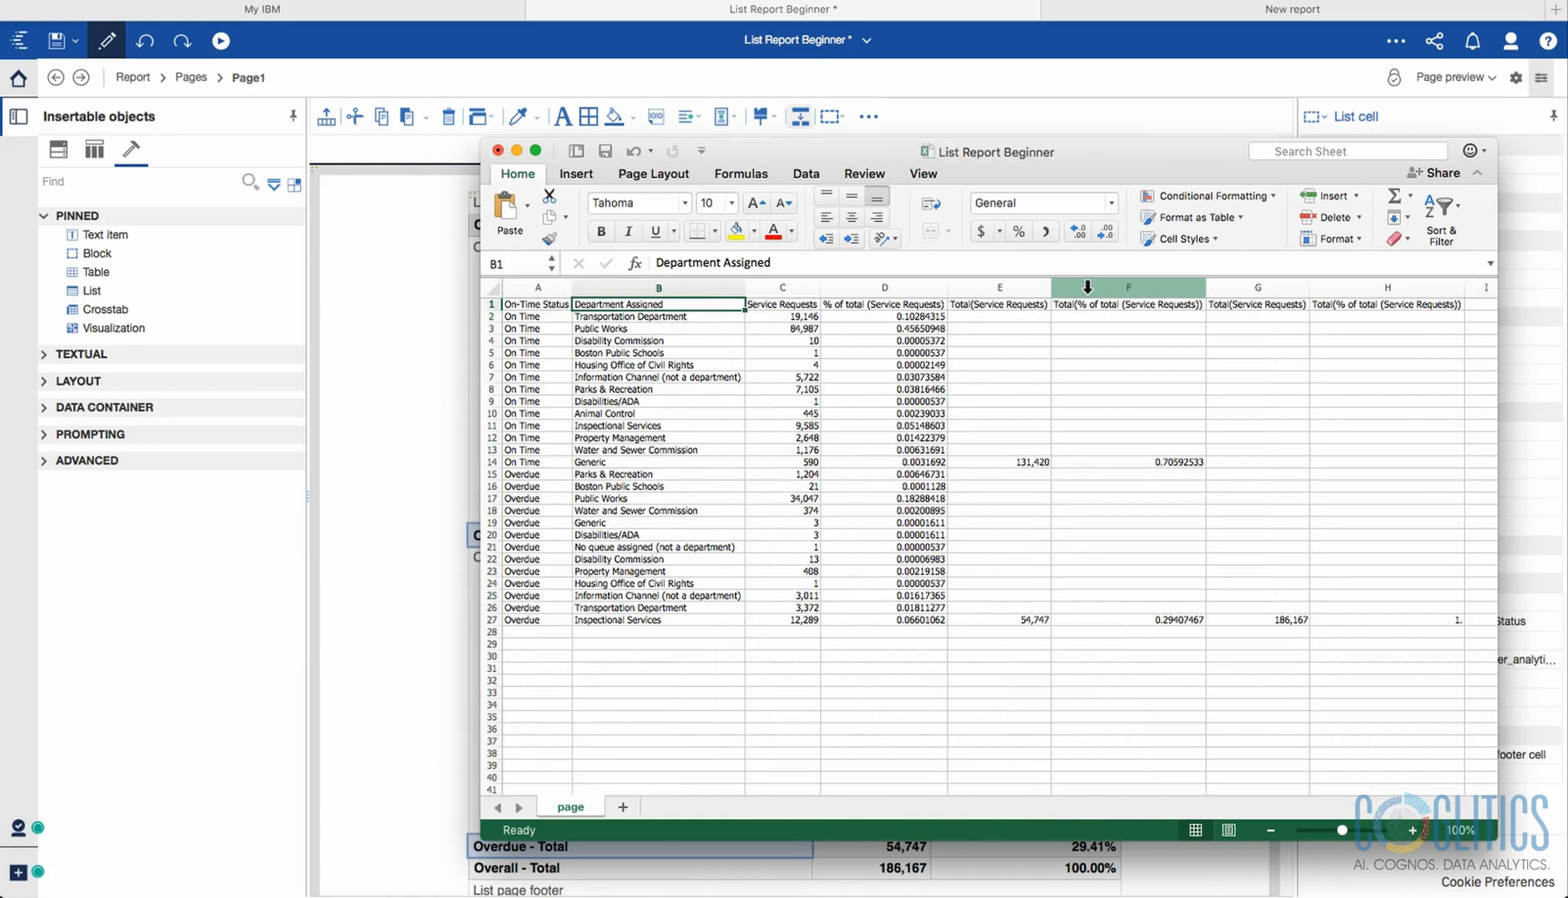
{"action": "left_click_drag", "start_coordinate": [1086, 287], "coordinate": [1387, 288]}
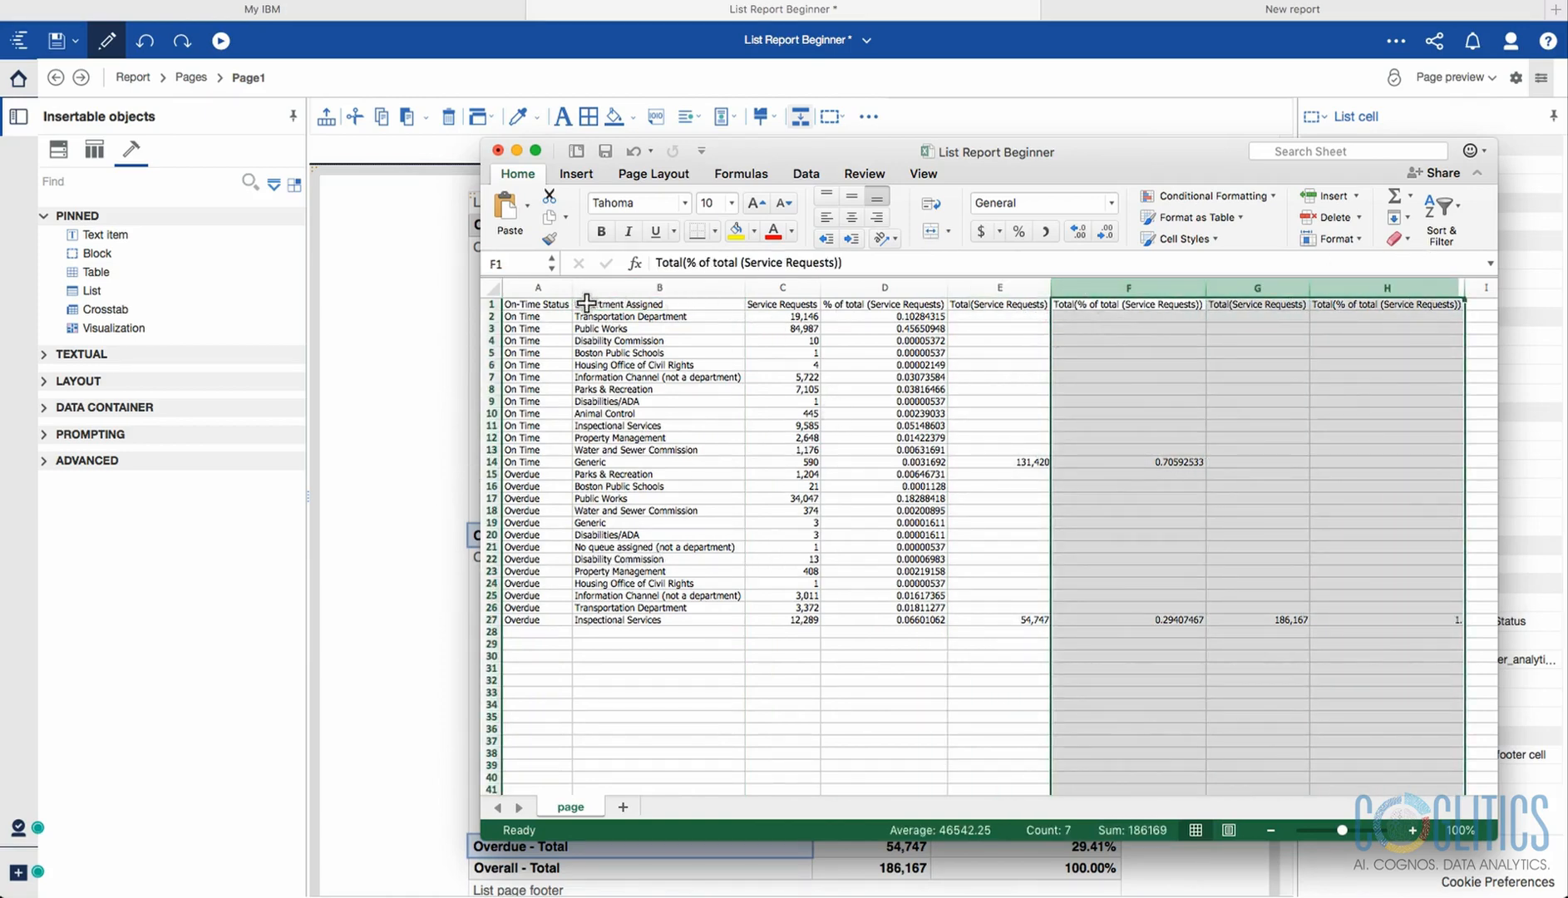
{"action": "left_click", "coordinate": [523, 328]}
{"action": "left_click", "coordinate": [523, 316]}
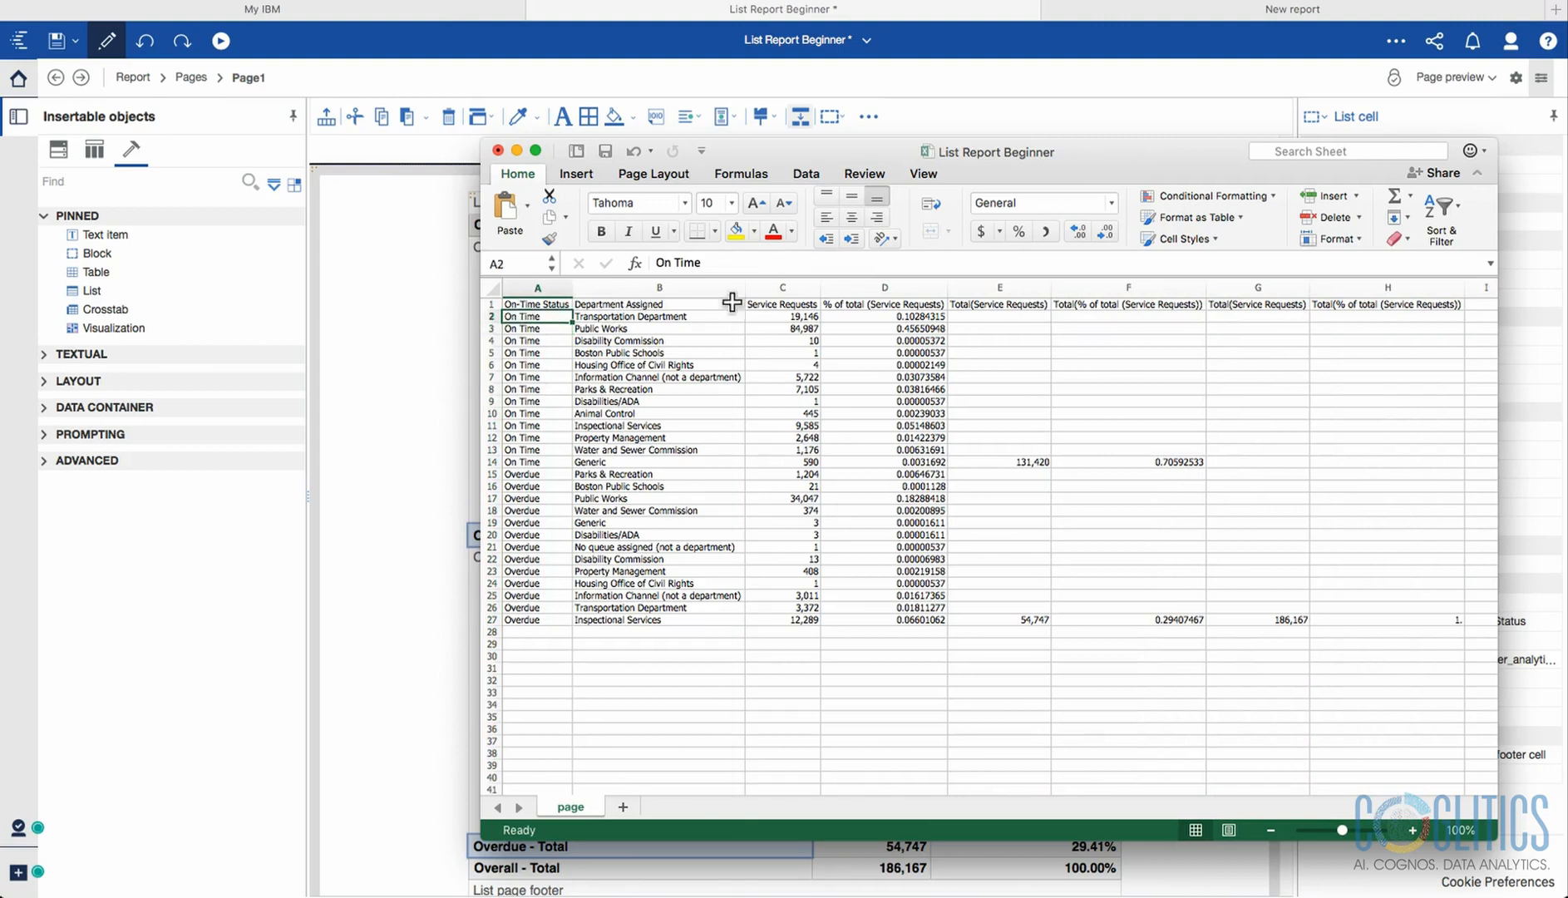
{"action": "left_click_drag", "start_coordinate": [527, 290], "coordinate": [911, 287]}
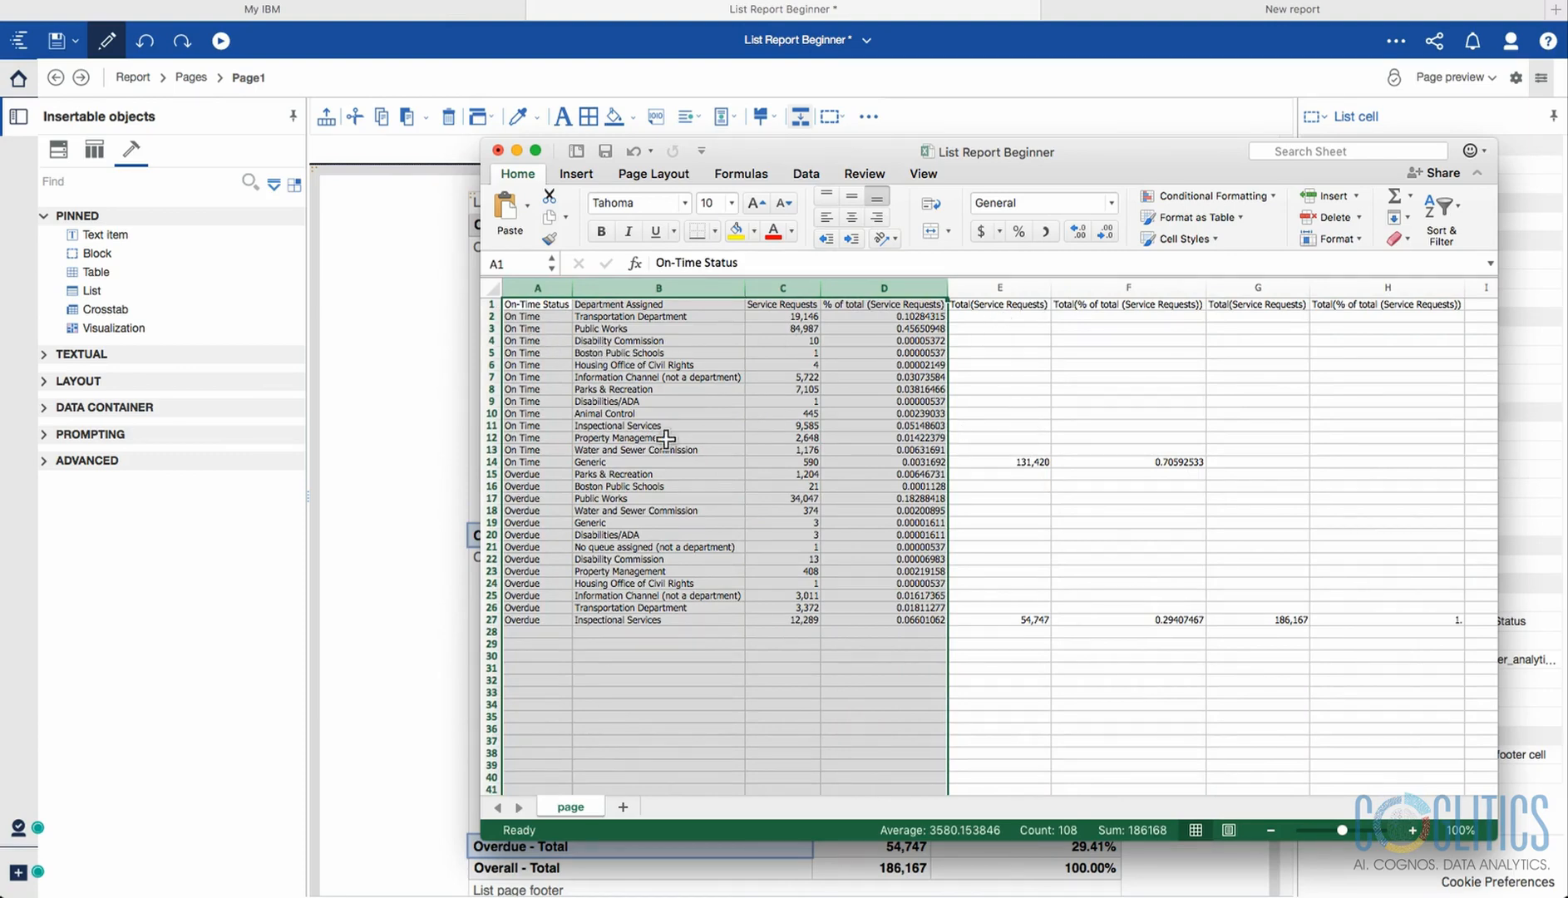
{"action": "left_click", "coordinate": [457, 333]}
Show the run formats and inspect the report's On-Time Status column, list page header, On Time total and list page footer.
{"action": "left_click", "coordinate": [220, 40]}
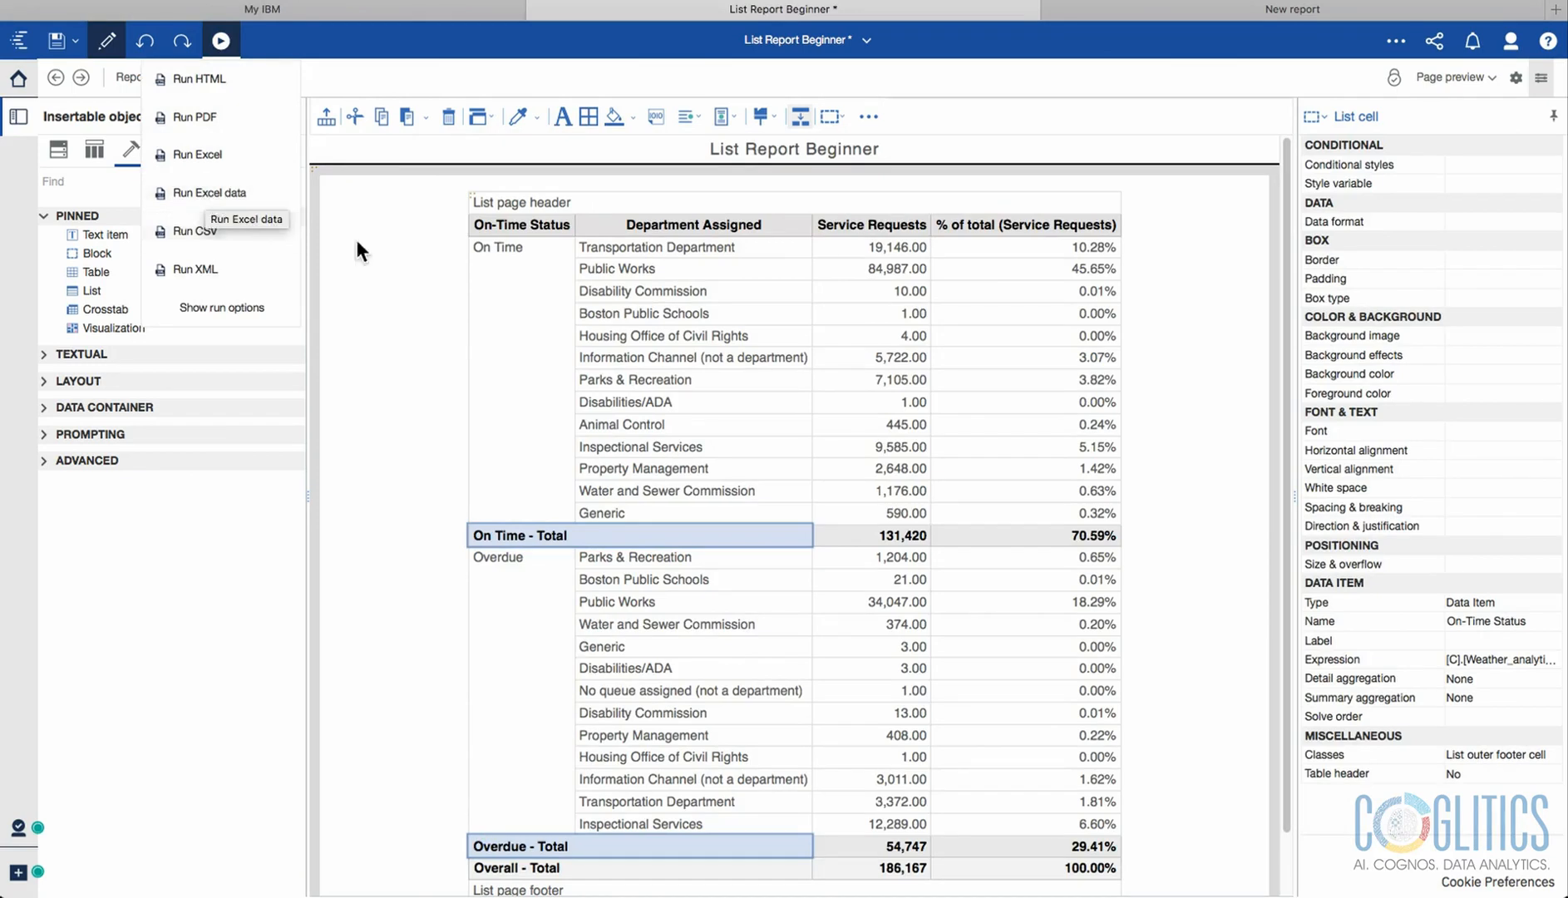
{"action": "left_click", "coordinate": [522, 272]}
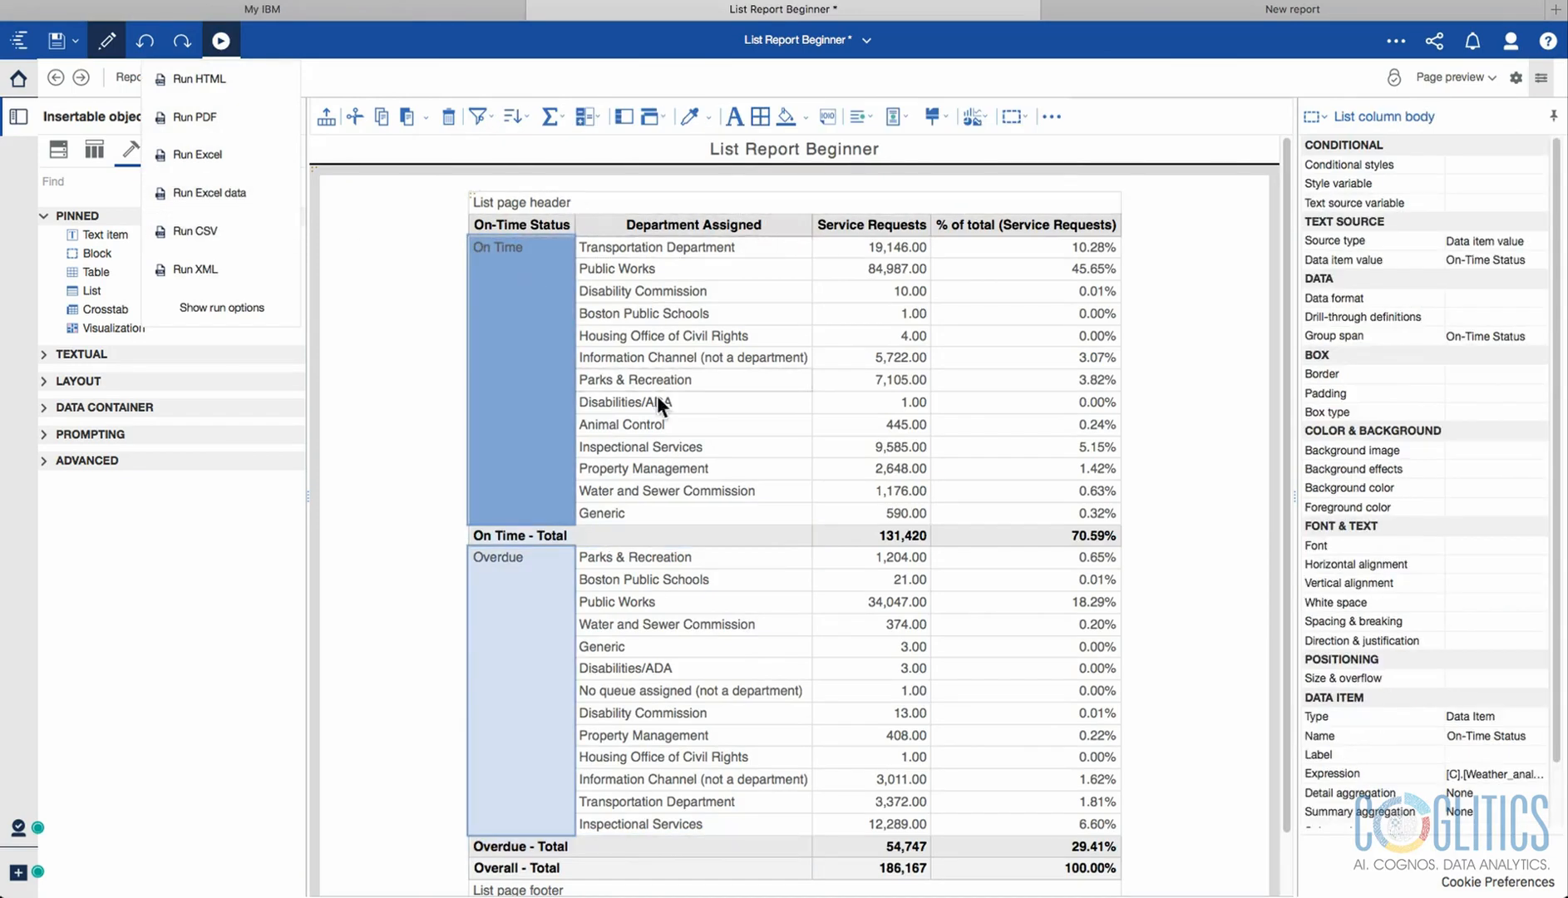
{"action": "left_click", "coordinate": [481, 202]}
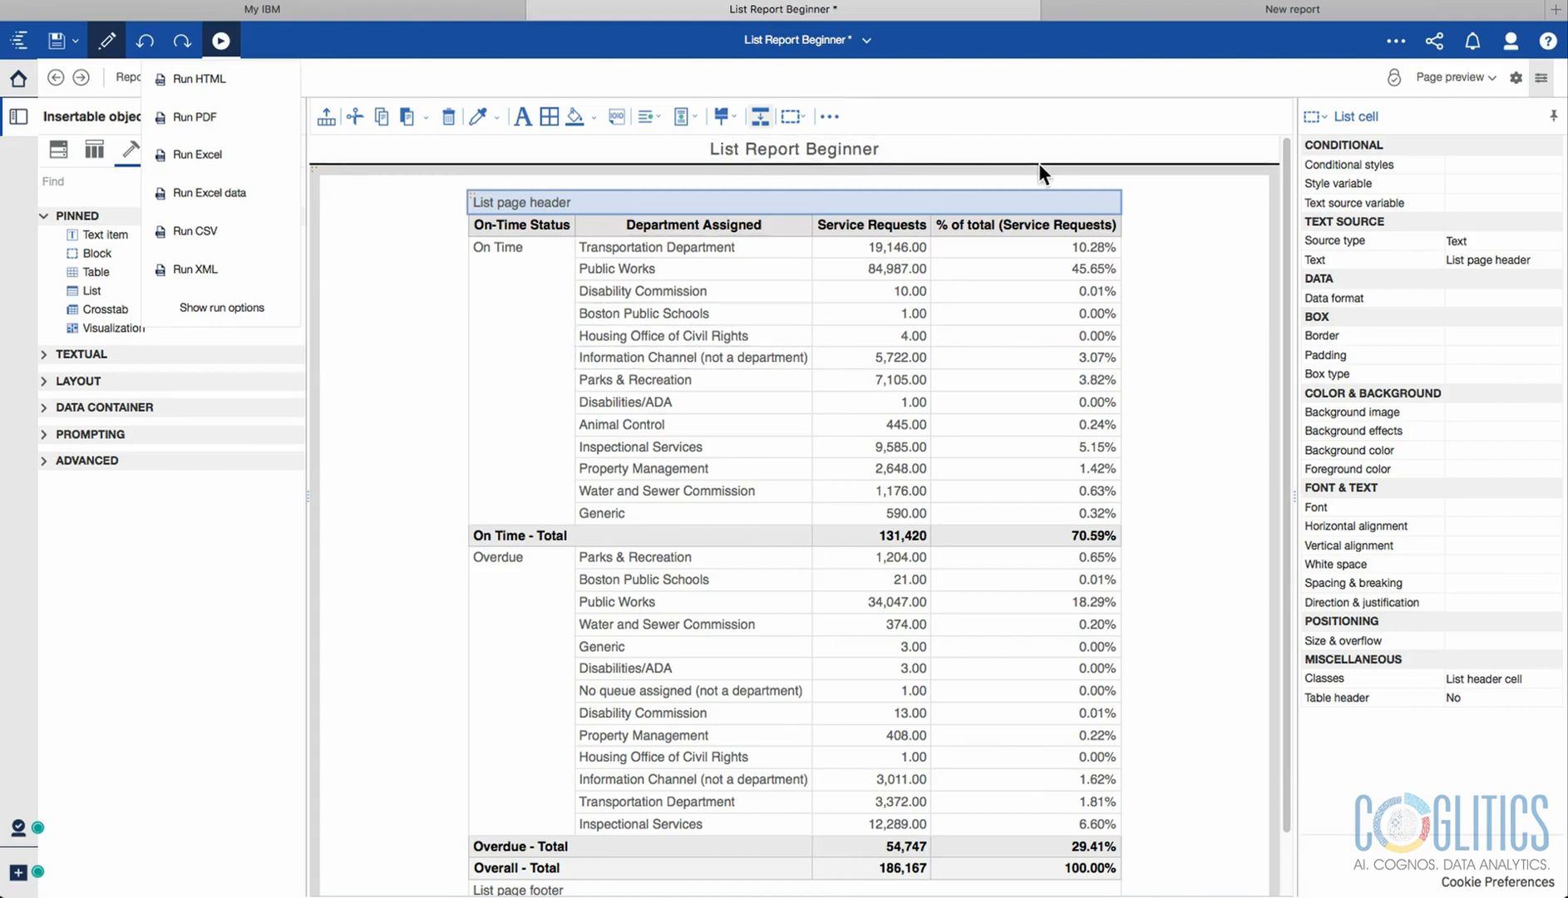
{"action": "left_click", "coordinate": [600, 532]}
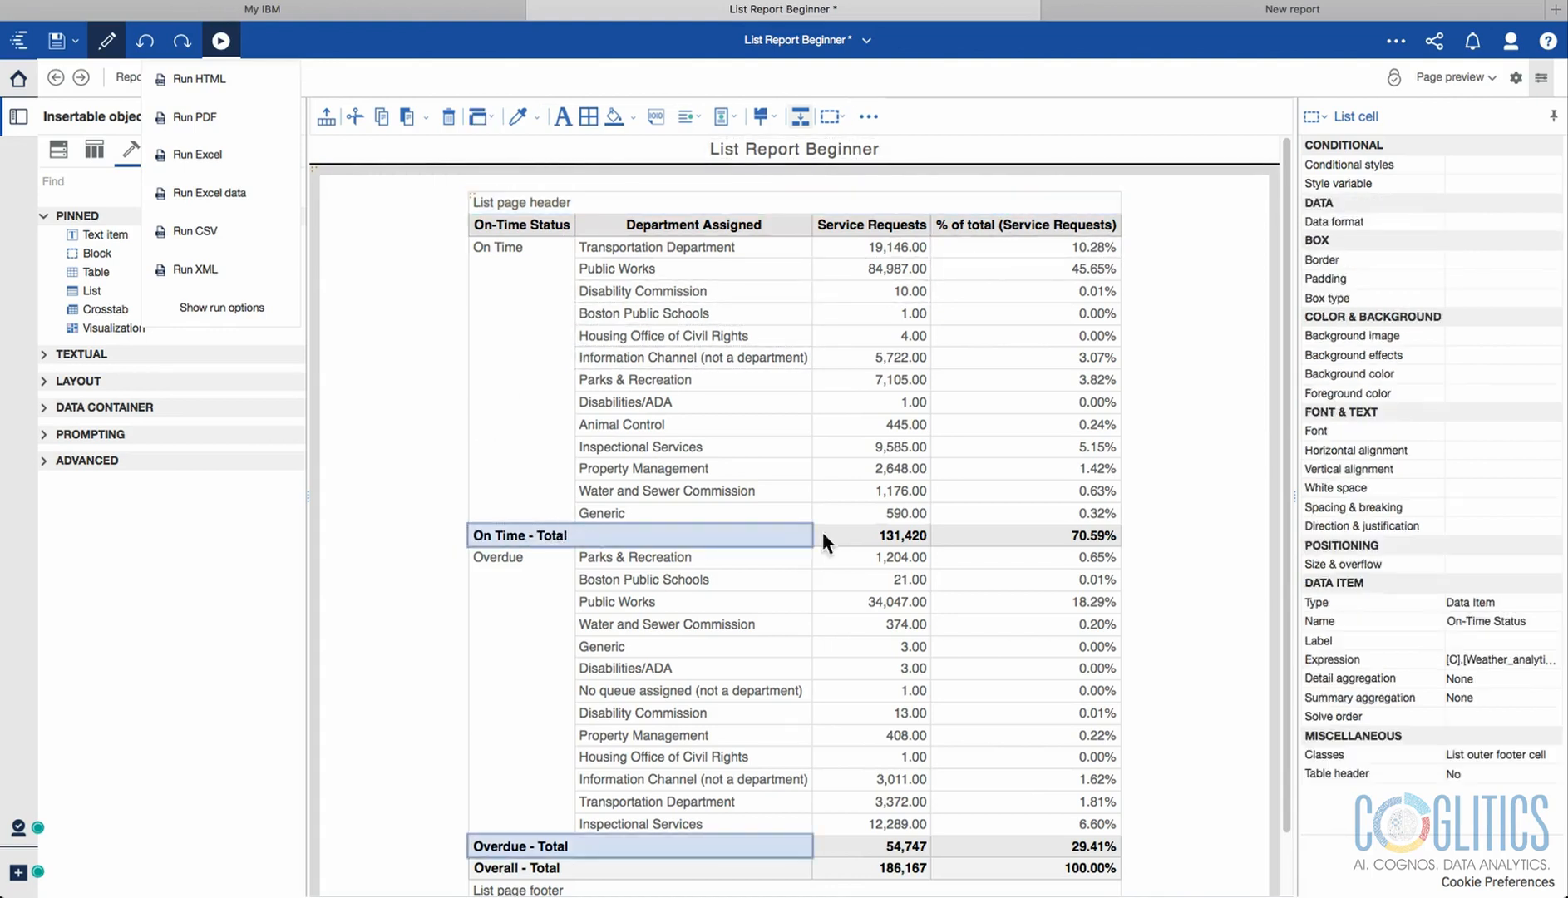
{"action": "scroll", "coordinate": [600, 698], "scroll_direction": "down", "scroll_amount": 1}
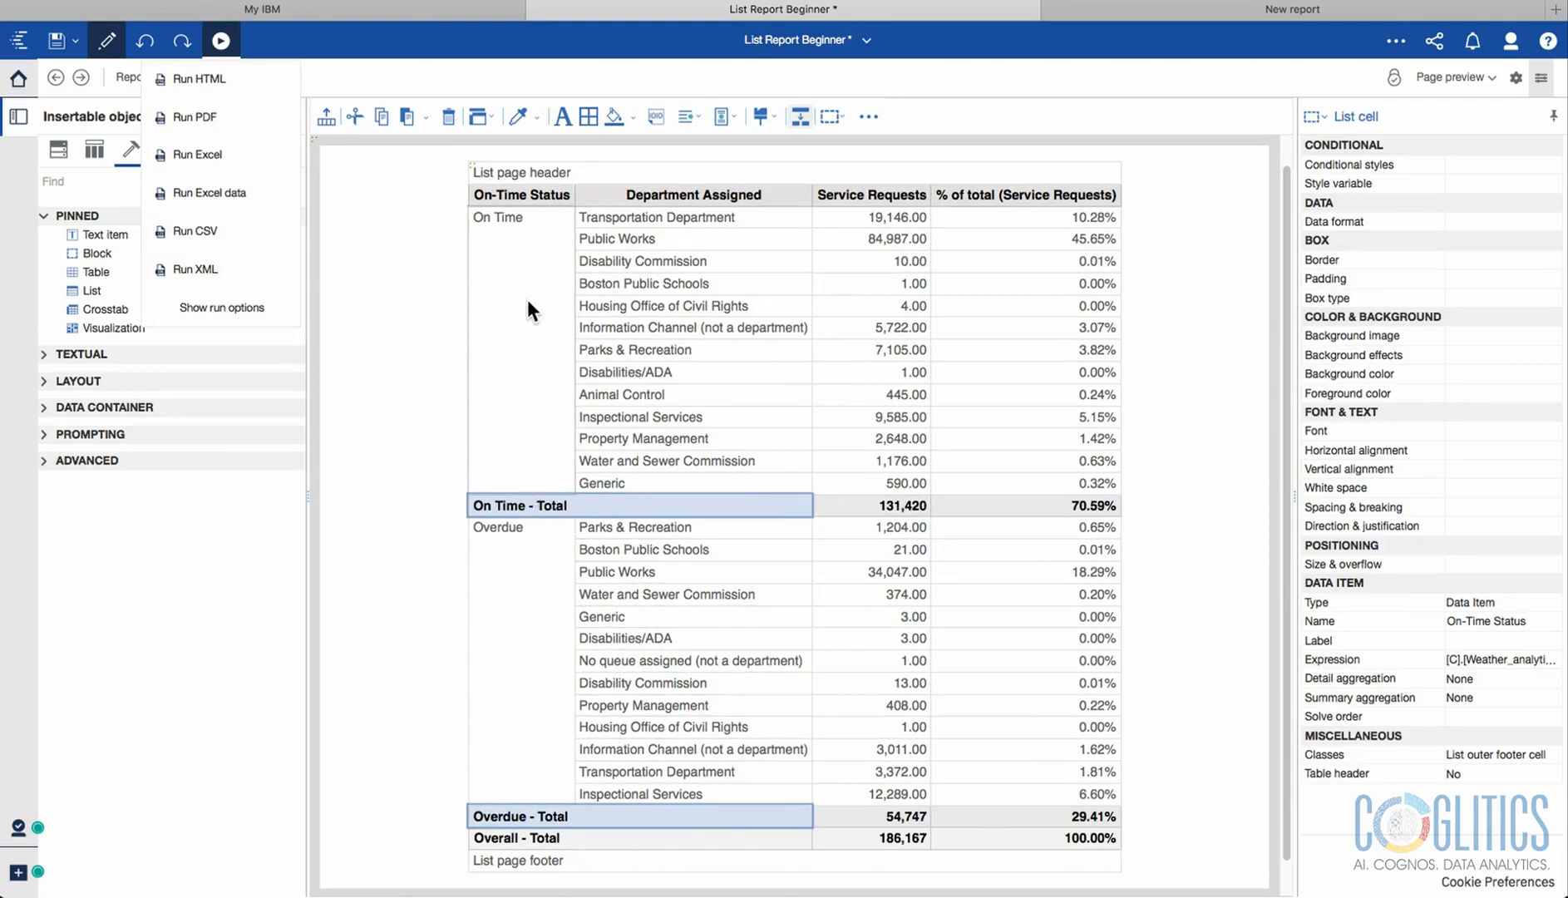
{"action": "left_click", "coordinate": [605, 861]}
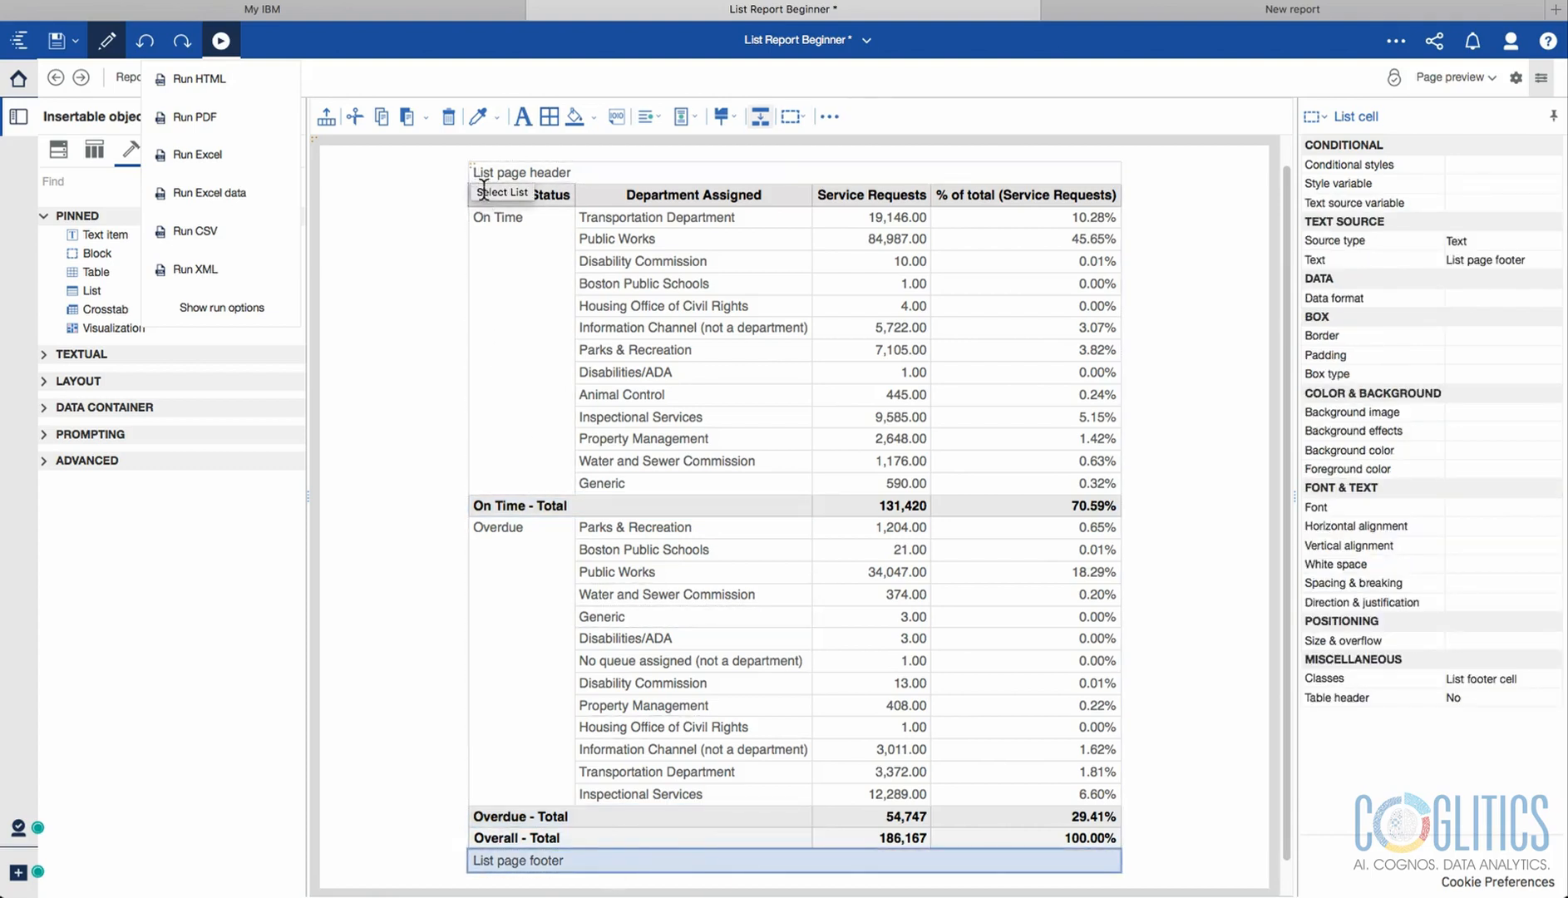
Inspect the On-Time Status, Service Requests and % of total columns, the surrounding table cell and the On Time total cell.
{"action": "left_click", "coordinate": [498, 251]}
{"action": "left_click", "coordinate": [837, 246]}
{"action": "left_click", "coordinate": [1074, 267]}
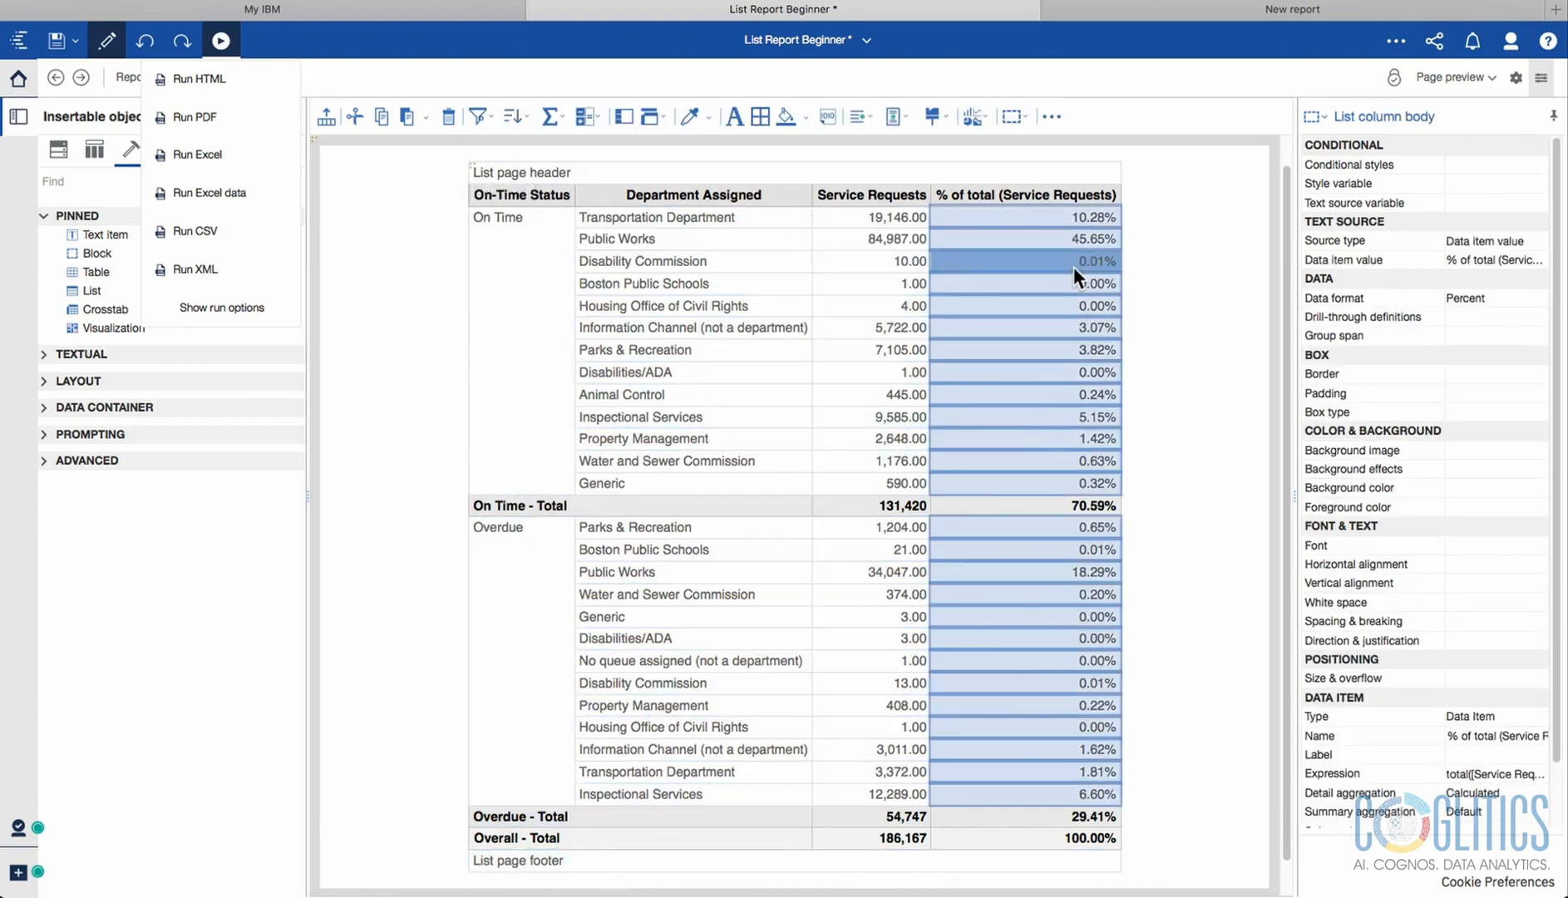
{"action": "left_click", "coordinate": [445, 277]}
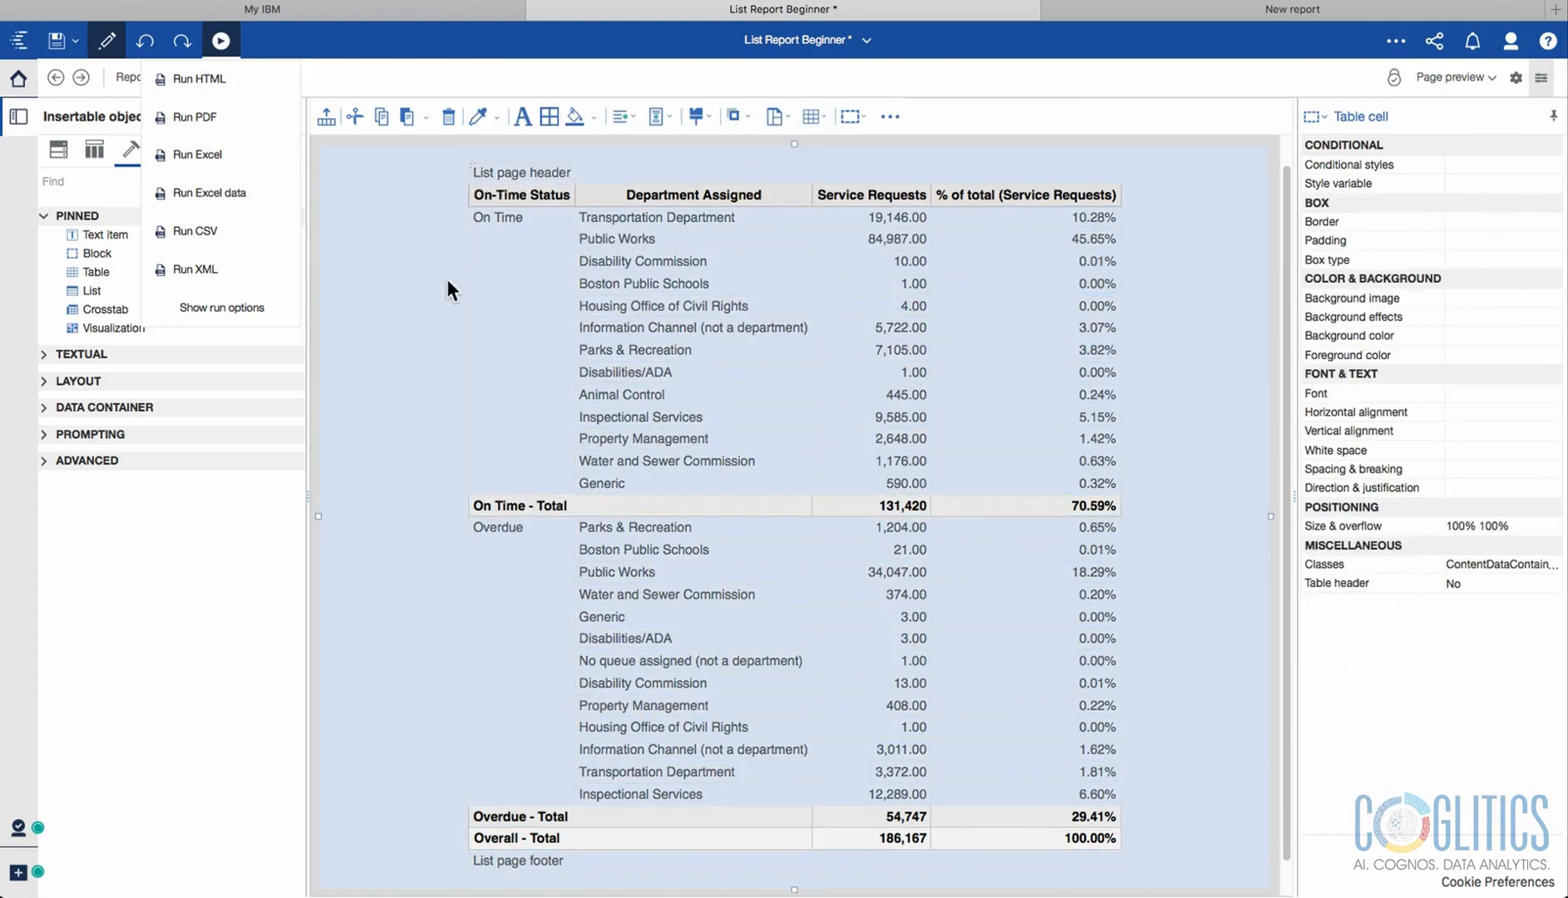
{"action": "left_click", "coordinate": [477, 191]}
{"action": "left_click", "coordinate": [473, 168]}
{"action": "left_click", "coordinate": [615, 505]}
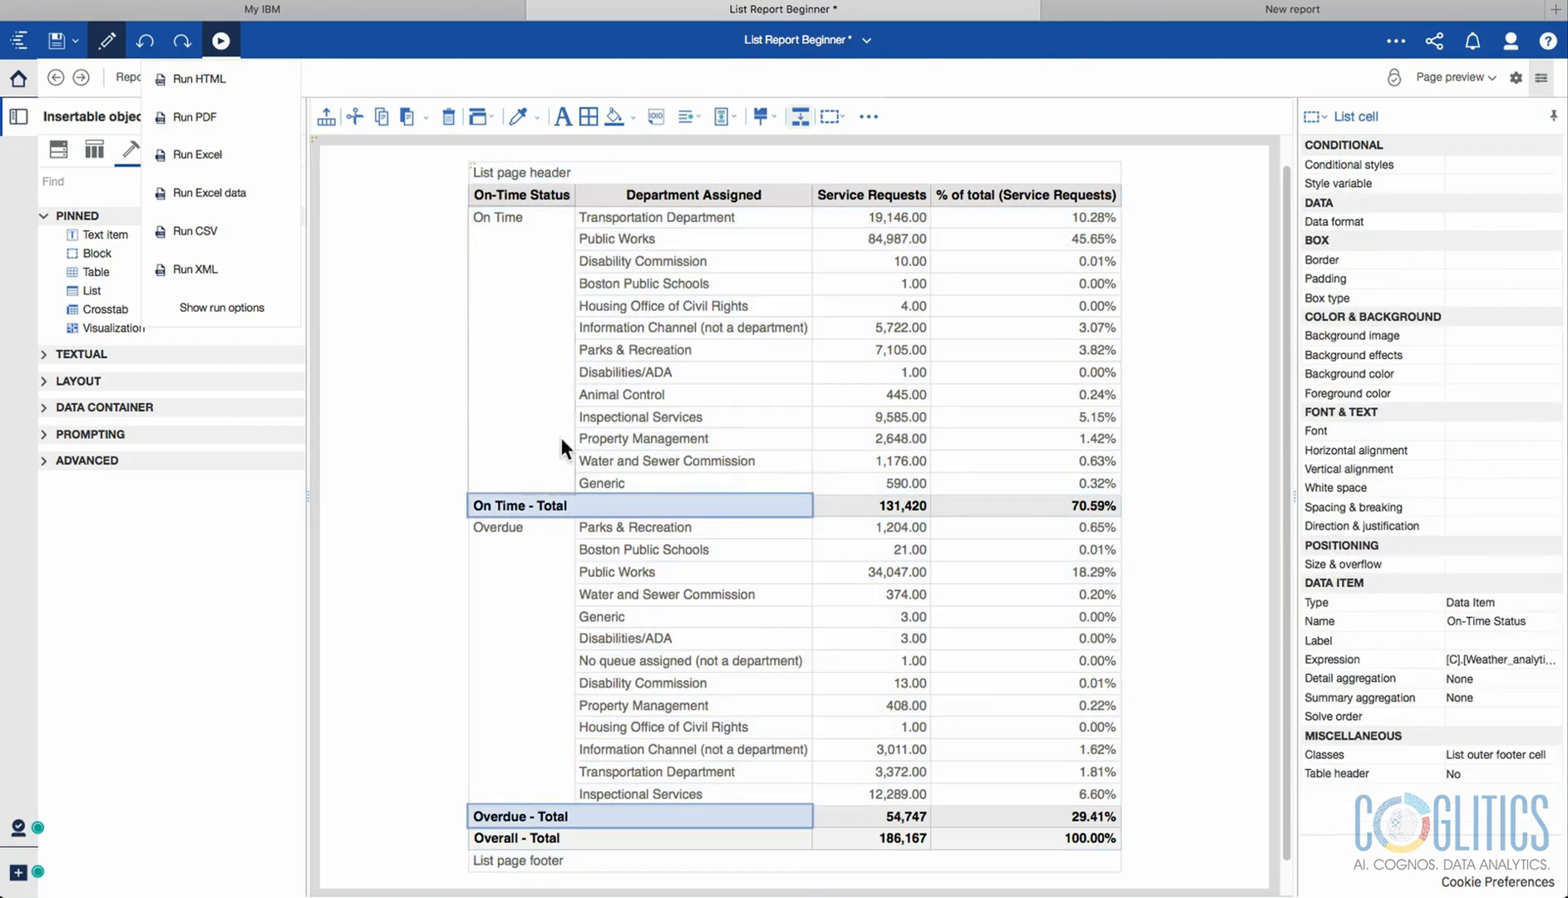
{"action": "left_click", "coordinate": [541, 304]}
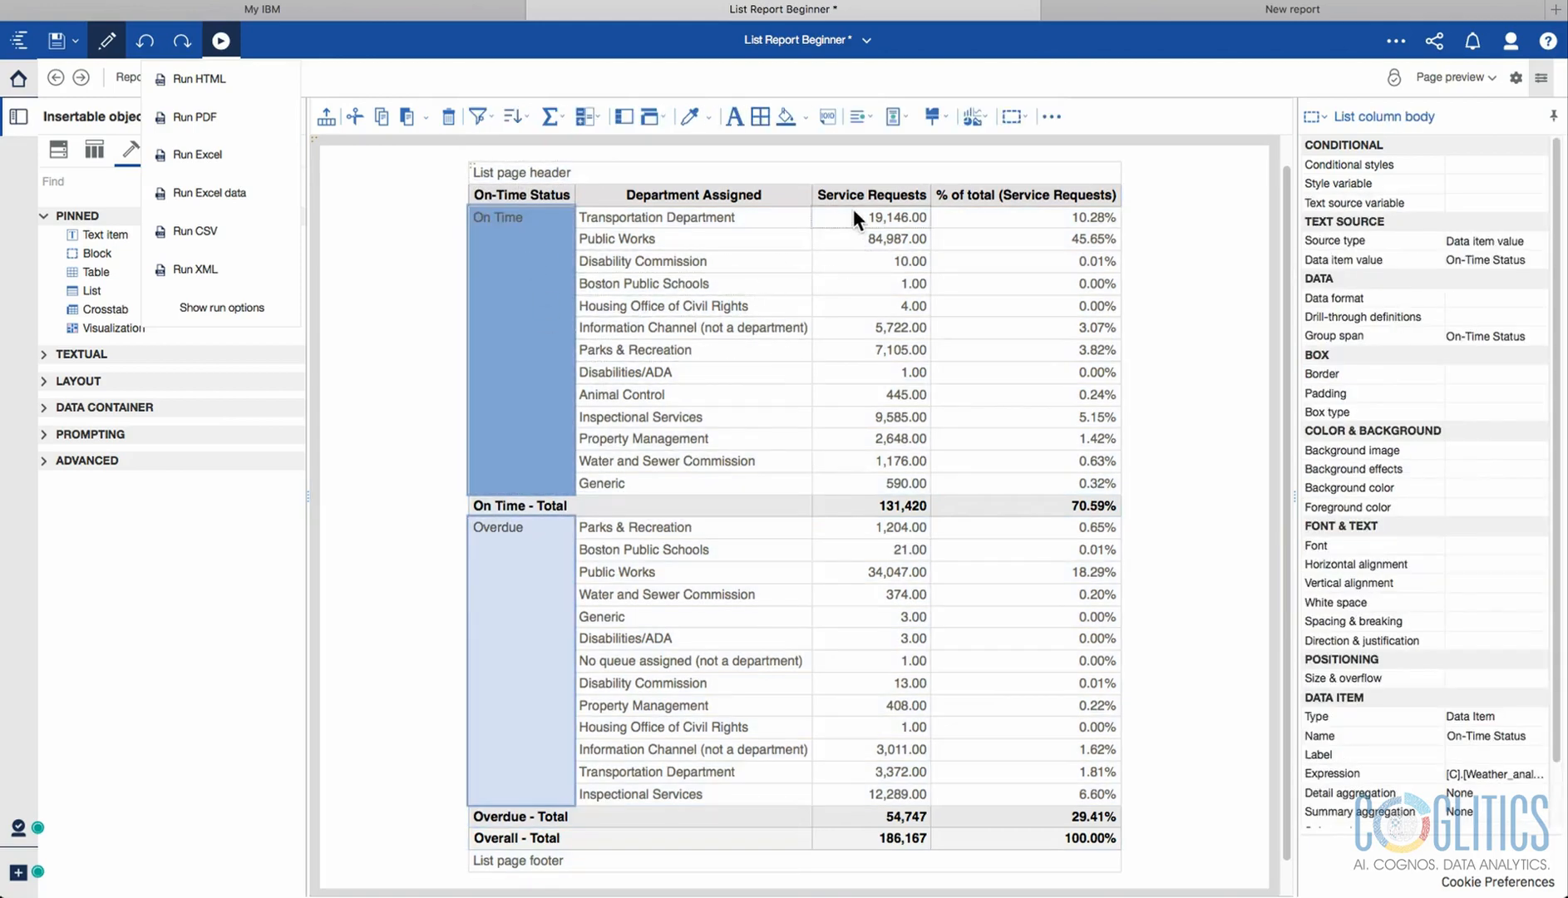
Run the report in CSV format and look through the rows of the resulting file in Excel.
{"action": "left_click", "coordinate": [192, 233]}
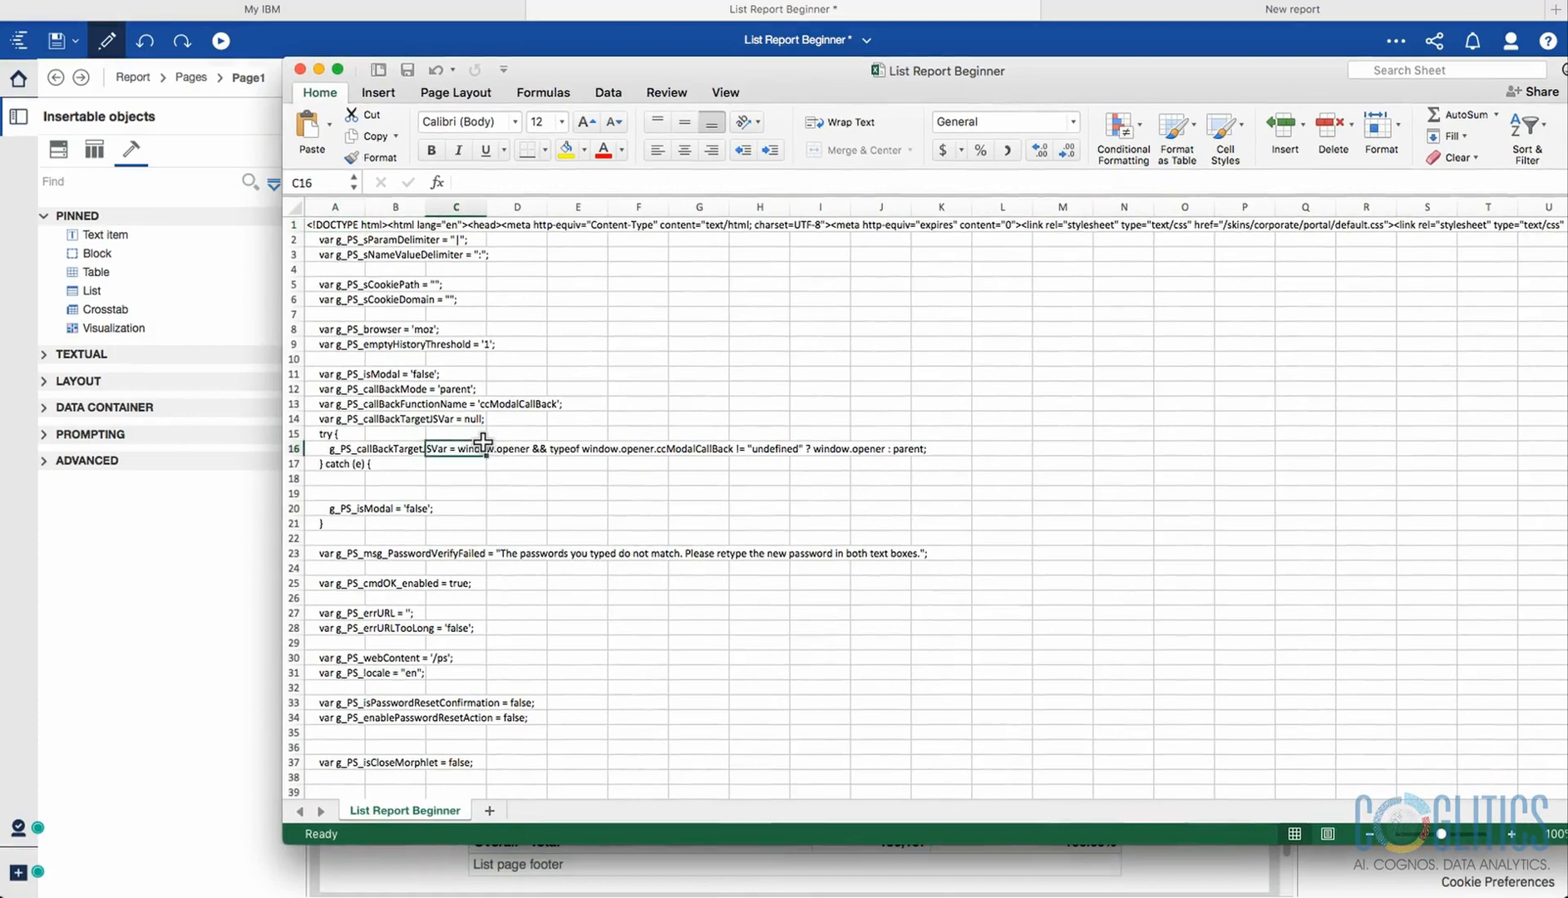
{"action": "scroll", "coordinate": [483, 443], "scroll_direction": "down", "scroll_amount": 14}
{"action": "scroll", "coordinate": [424, 731], "scroll_direction": "down", "scroll_amount": 9}
{"action": "scroll", "coordinate": [428, 723], "scroll_direction": "up", "scroll_amount": 12}
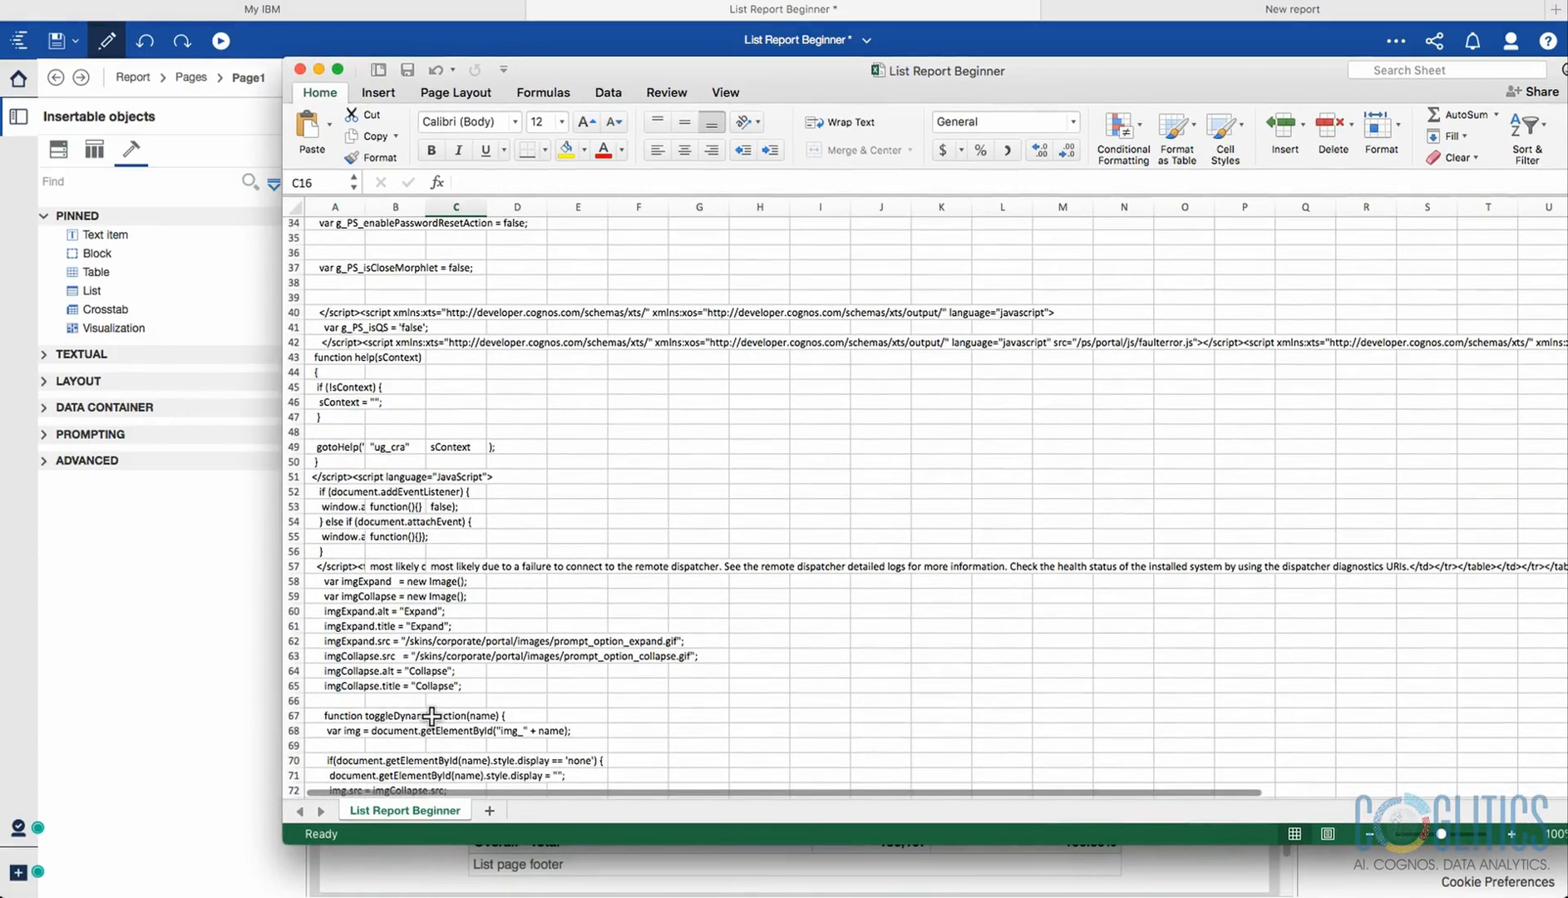
{"action": "scroll", "coordinate": [431, 715], "scroll_direction": "up", "scroll_amount": 11}
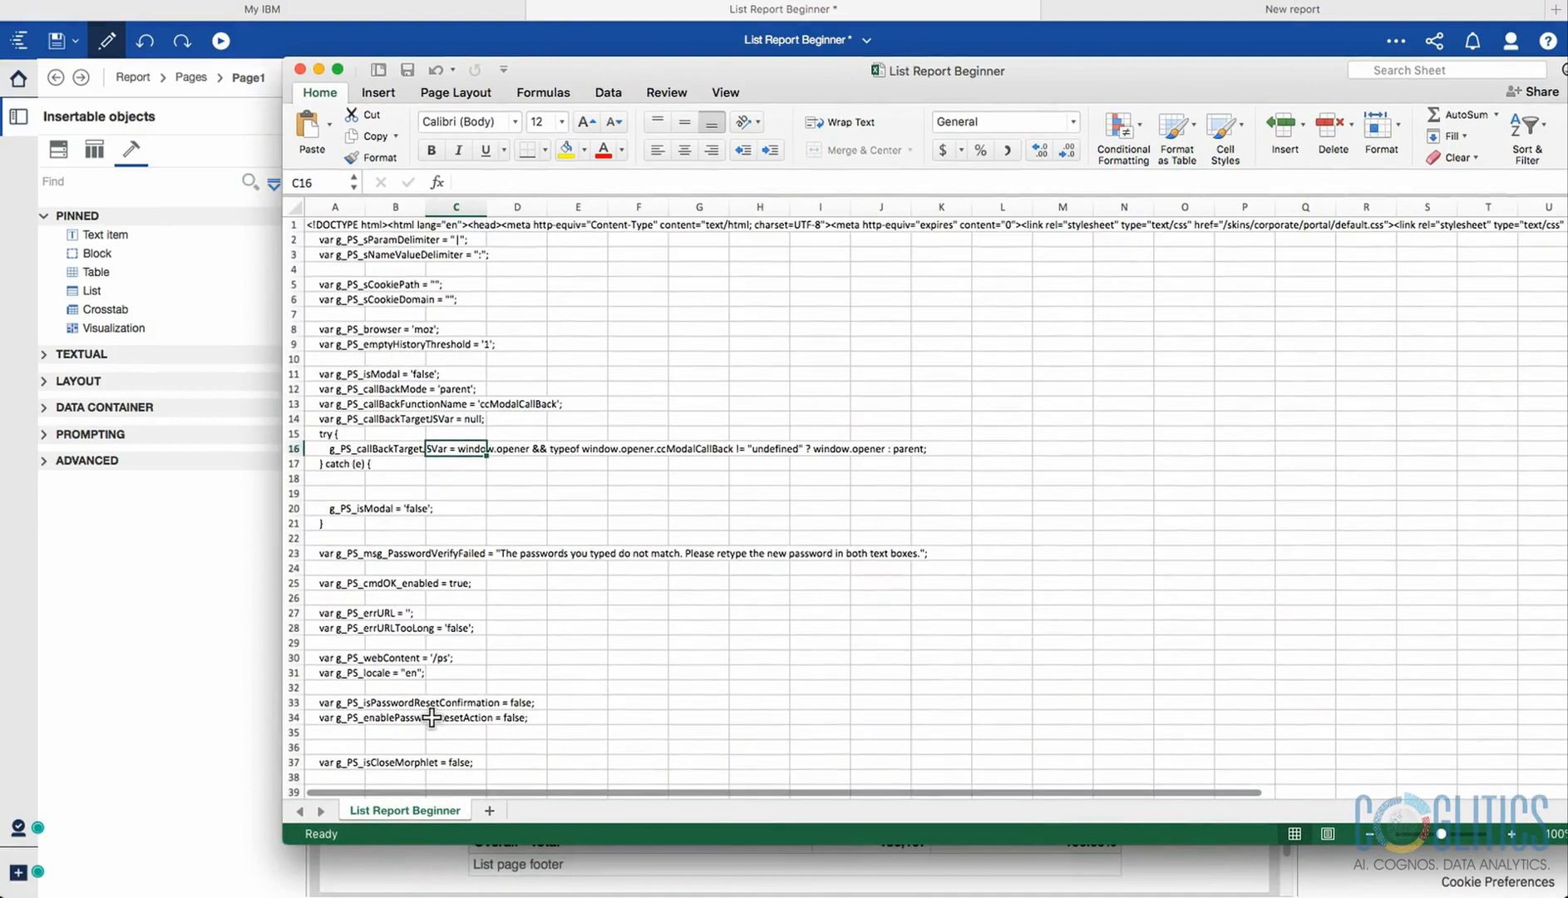
Examine the CSV output's script and error text down the sheet, moving its window clear of the Excel data workbook.
{"action": "left_click", "coordinate": [717, 242]}
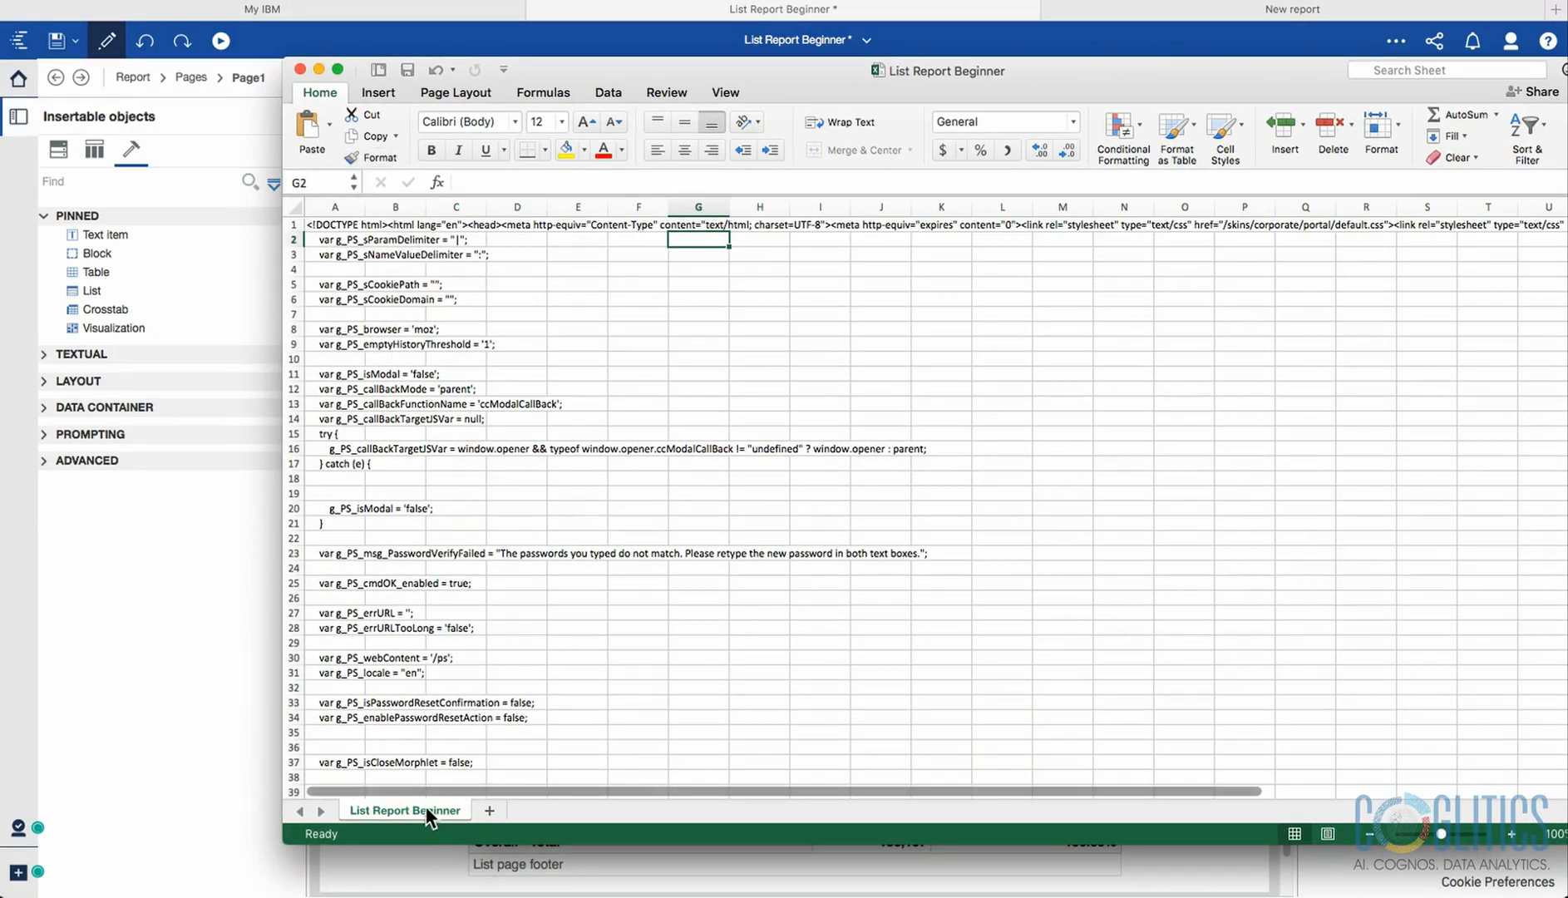
{"action": "left_click", "coordinate": [578, 374]}
{"action": "scroll", "coordinate": [944, 486], "scroll_direction": "down", "scroll_amount": 8}
{"action": "scroll", "coordinate": [944, 486], "scroll_direction": "down", "scroll_amount": 6}
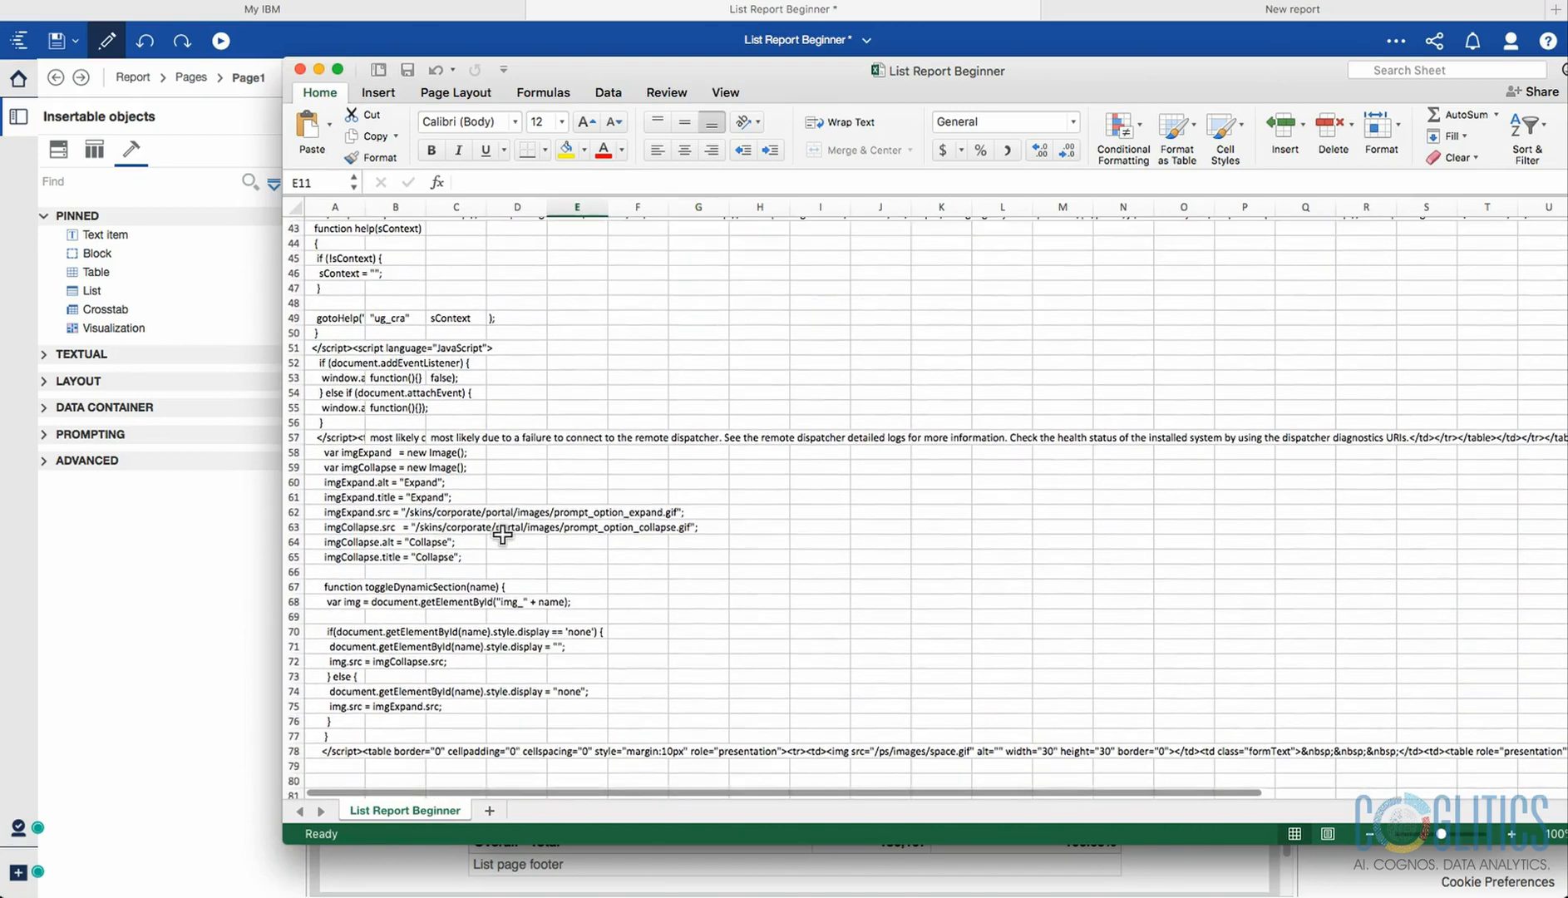
{"action": "scroll", "coordinate": [1366, 335], "scroll_direction": "down", "scroll_amount": 7}
{"action": "left_click_drag", "start_coordinate": [1271, 75], "coordinate": [1106, 47]}
{"action": "scroll", "coordinate": [1347, 449], "scroll_direction": "down", "scroll_amount": 7}
{"action": "left_click_drag", "start_coordinate": [1424, 661], "coordinate": [1407, 167]}
{"action": "left_click", "coordinate": [474, 422]}
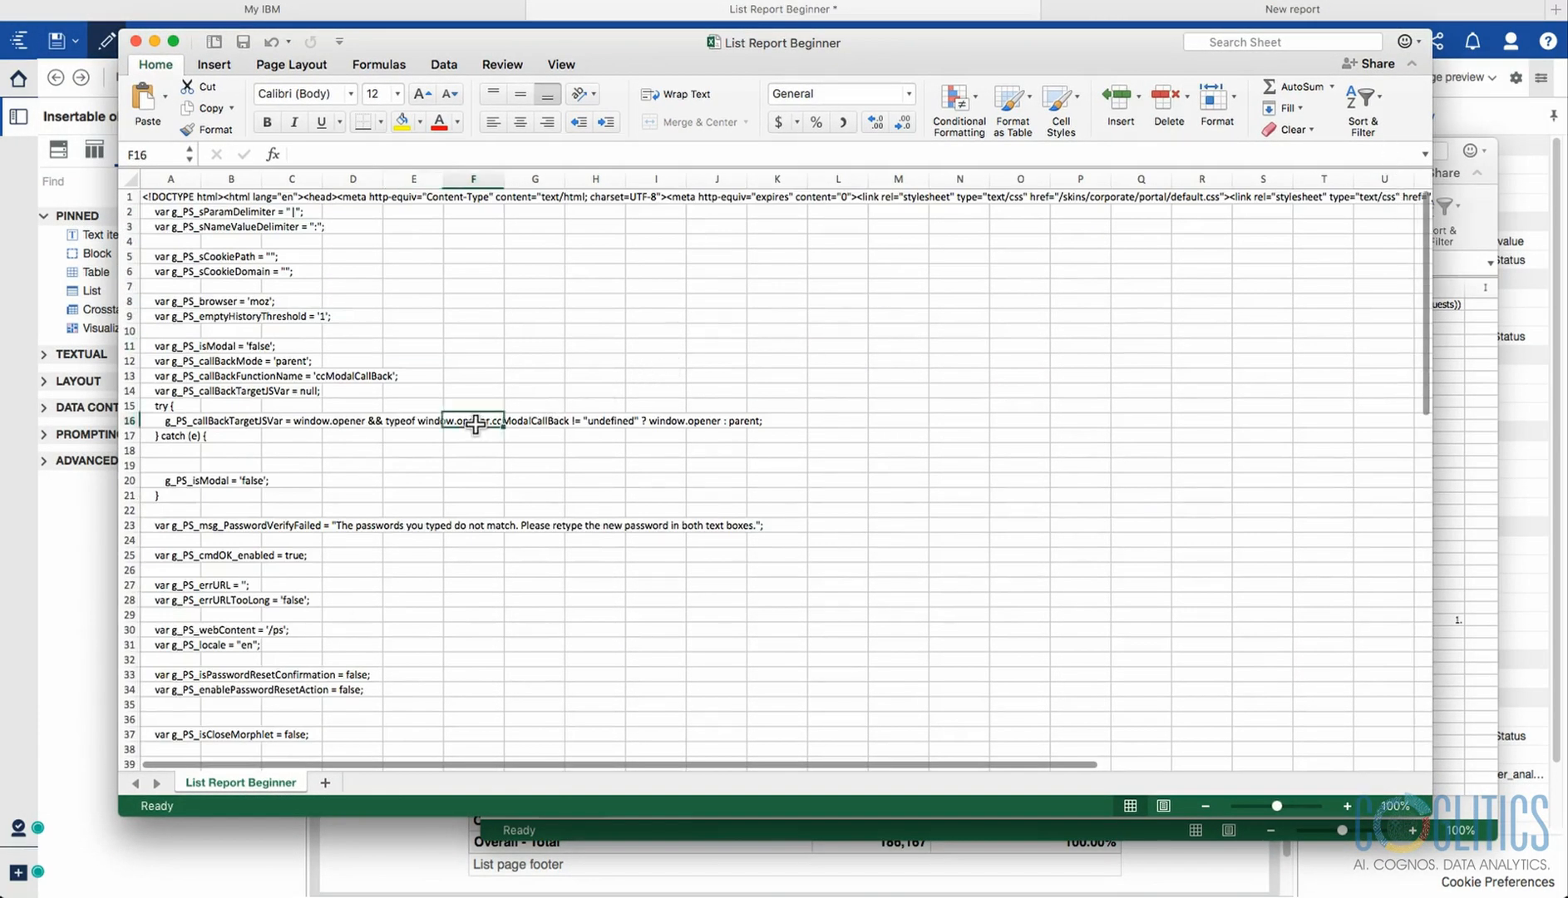
Close the CSV output and the Excel data workbook to return to the report.
{"action": "left_click", "coordinate": [154, 41]}
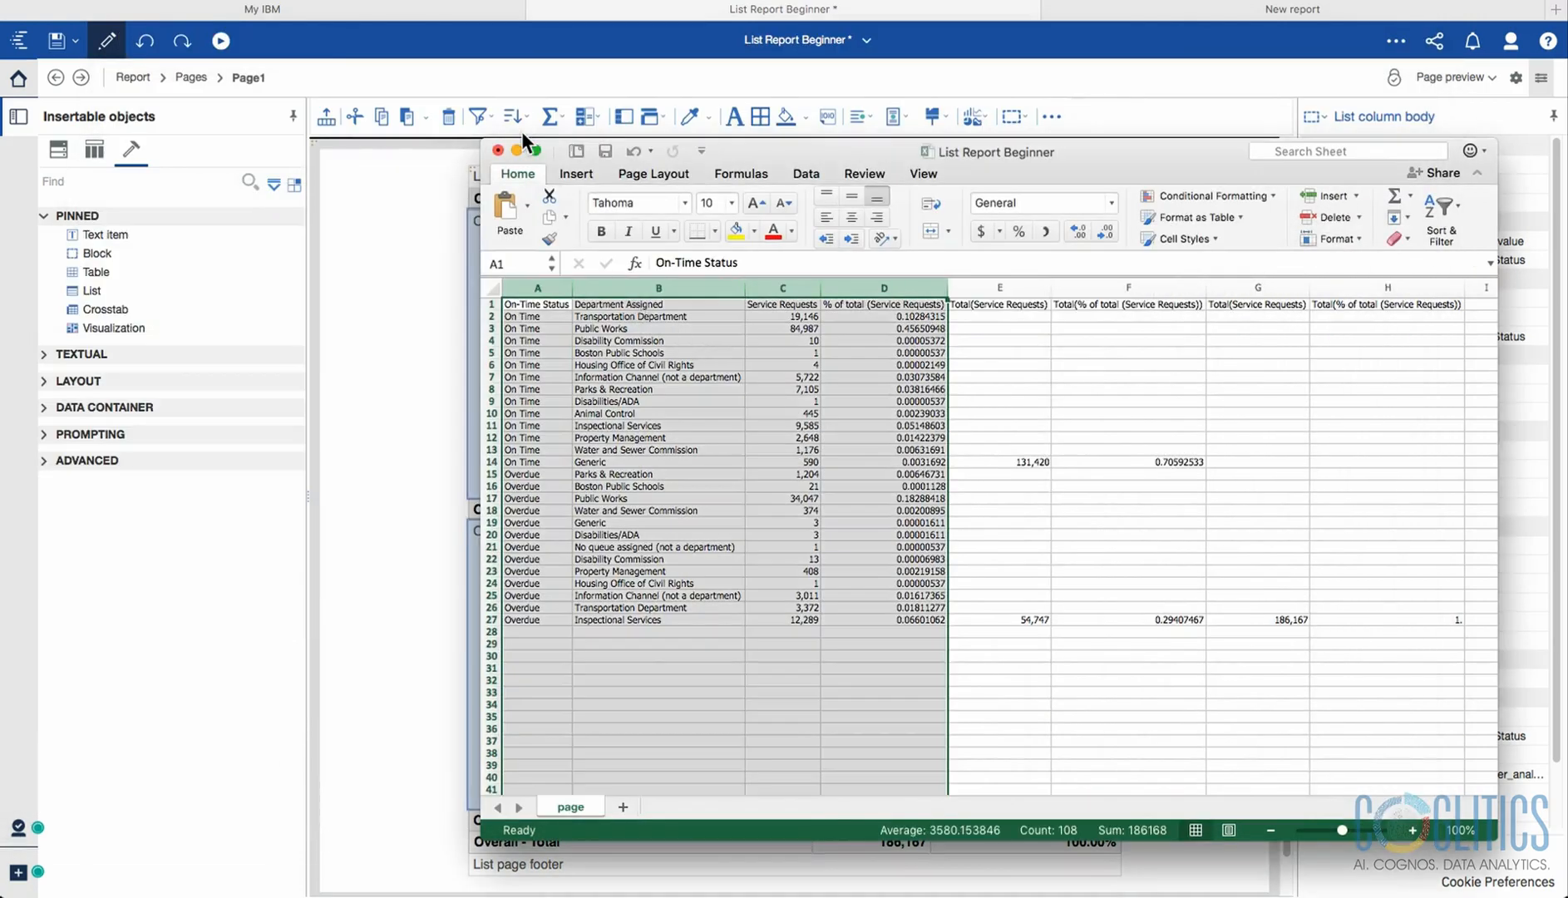
{"action": "left_click", "coordinate": [498, 150]}
{"action": "left_click", "coordinate": [932, 280]}
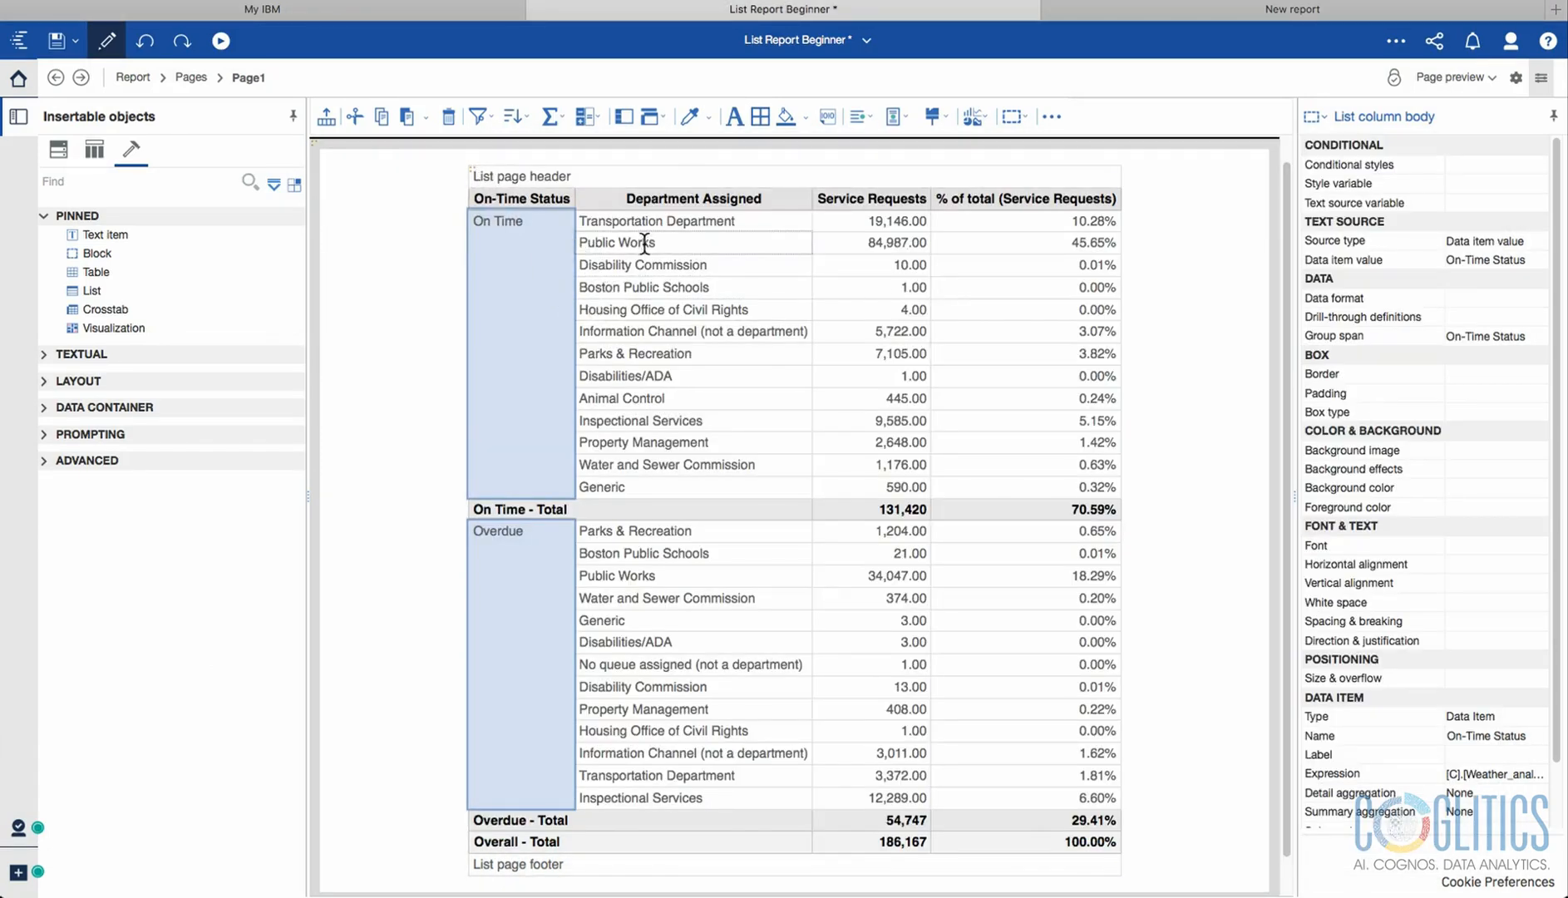
Inspect the properties of the whole list and its On-Time Status column, ending with the whole list selected.
{"action": "left_click", "coordinate": [467, 170]}
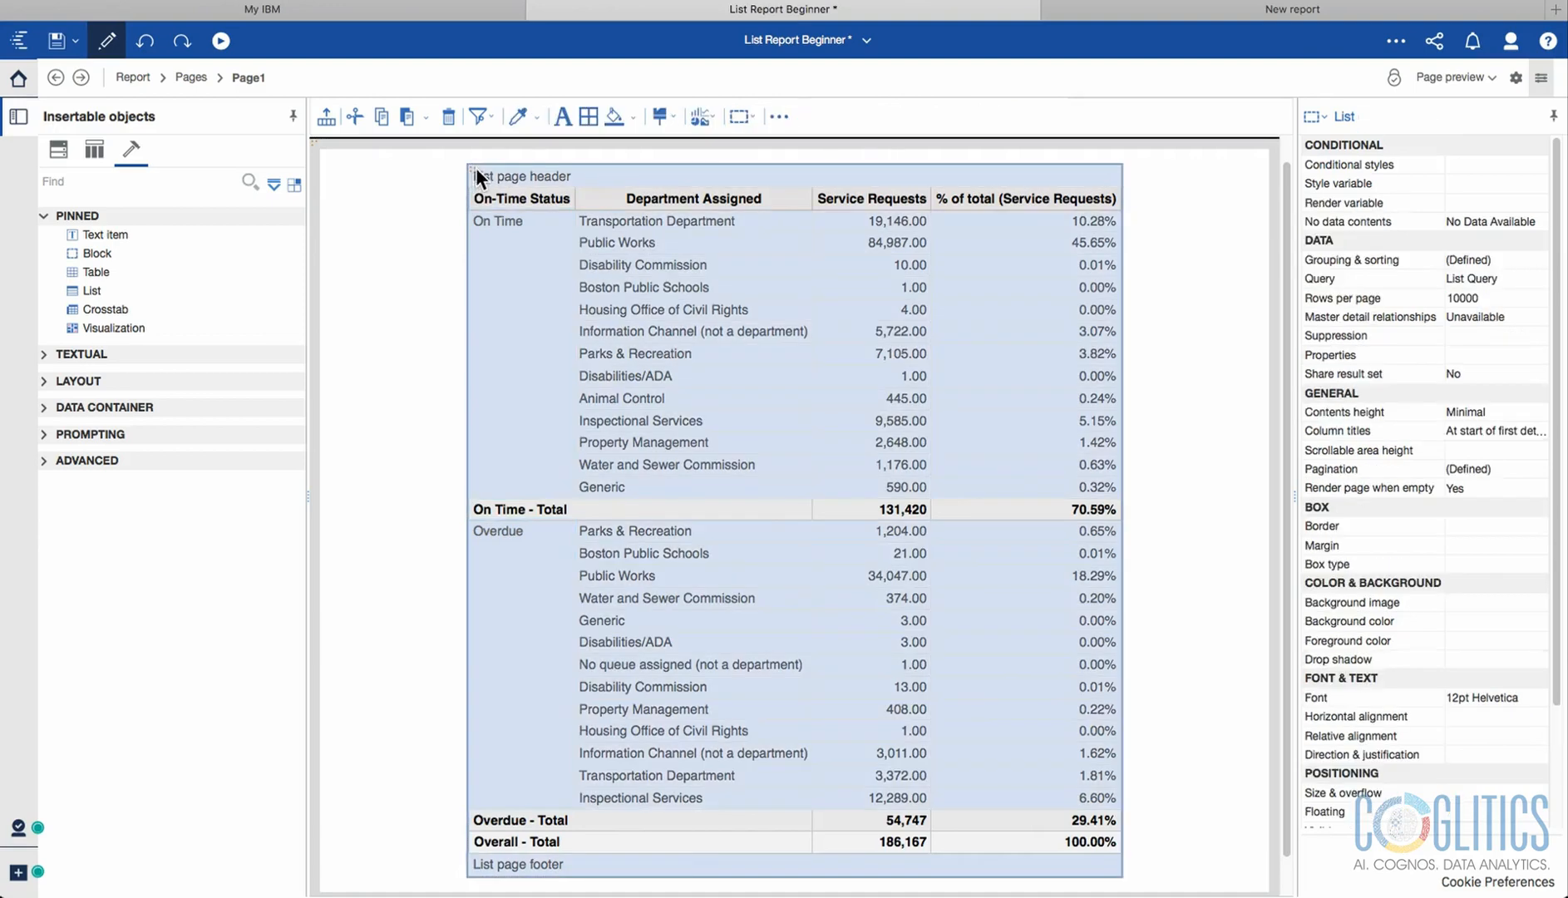
{"action": "left_click_drag", "start_coordinate": [1285, 277], "coordinate": [1285, 195]}
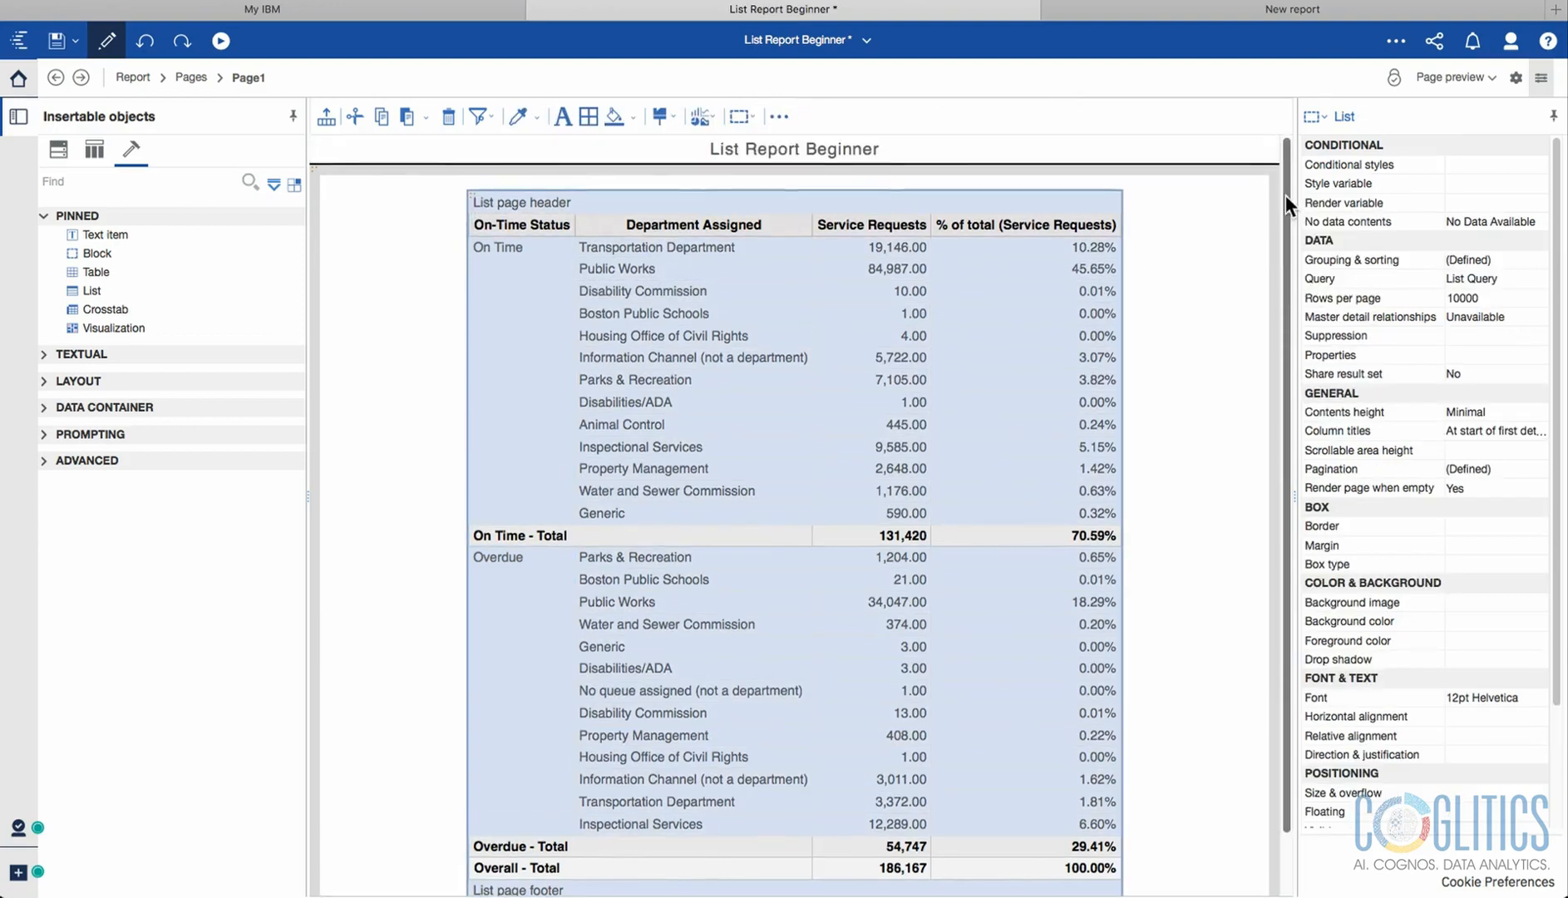
{"action": "left_click", "coordinate": [517, 346]}
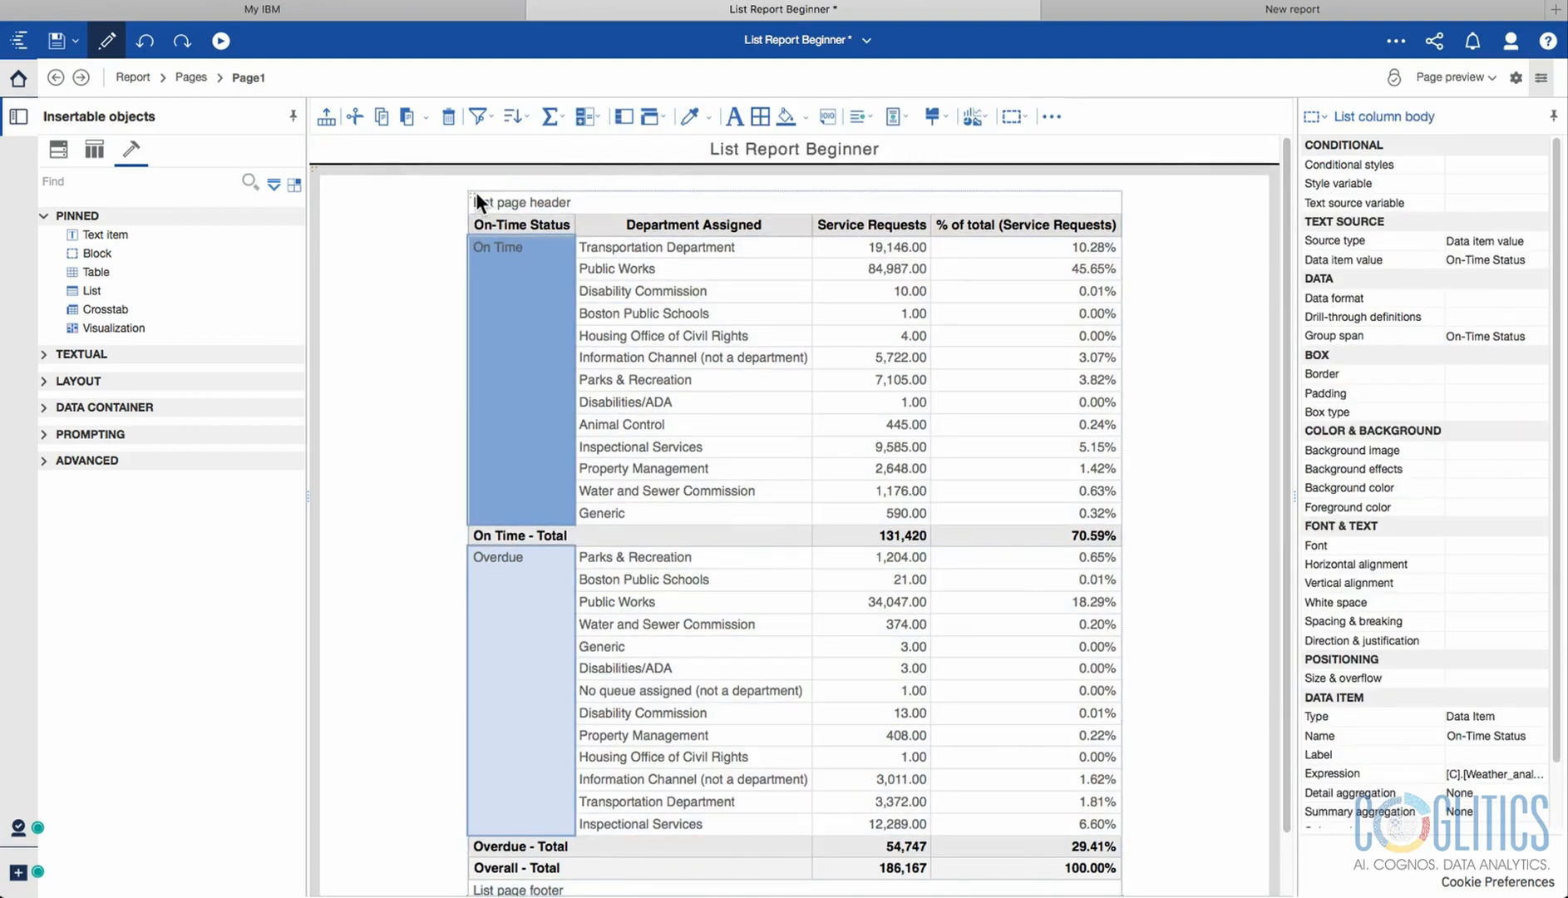
{"action": "left_click", "coordinate": [471, 192]}
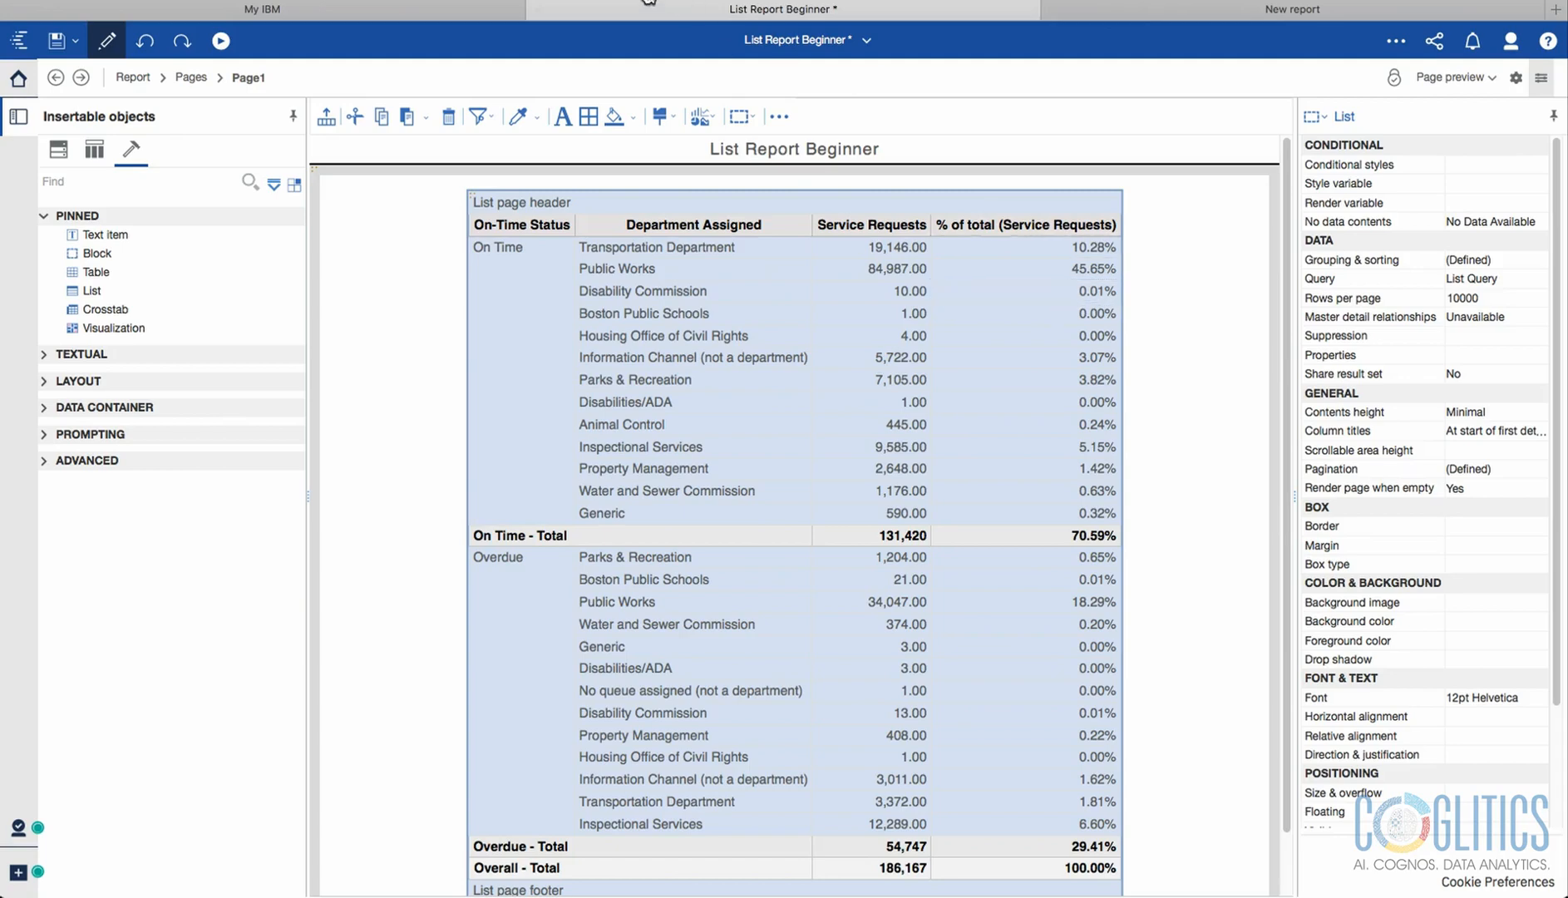